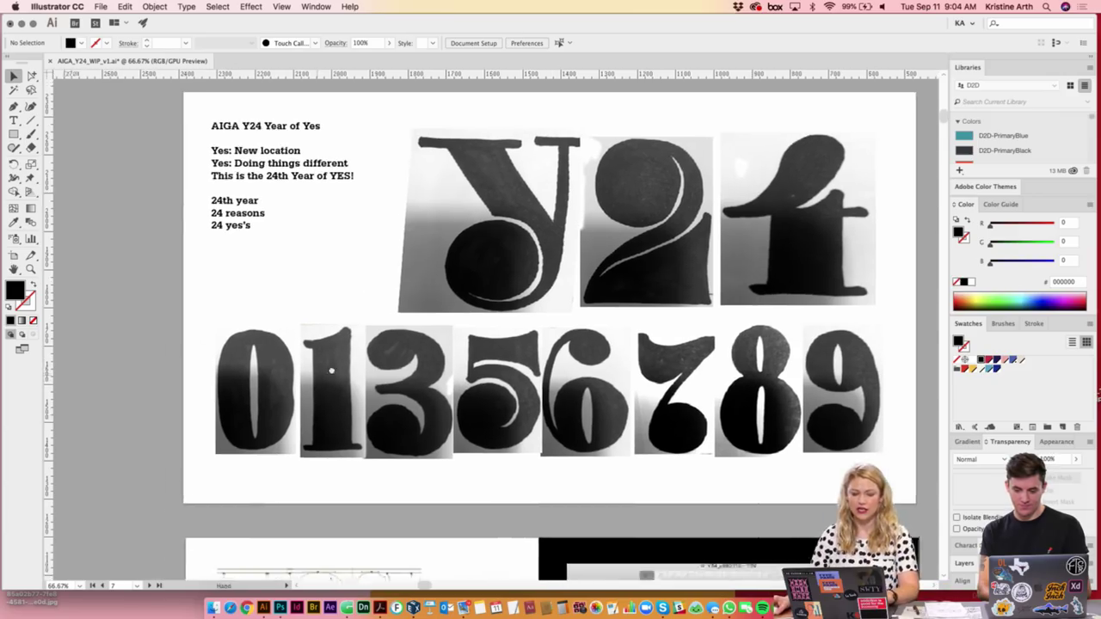
- Pan and zoom around the Y24 headline letters and text block, then zoom back out
left_click_drag(266, 400, 314, 405)
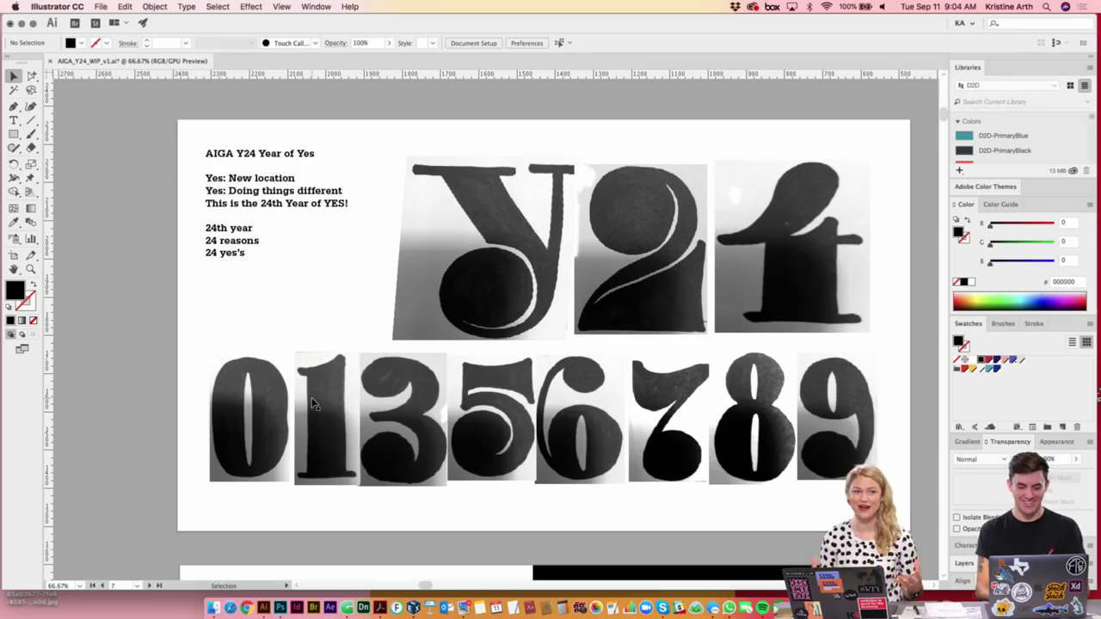
left_click_drag(278, 330, 262, 338)
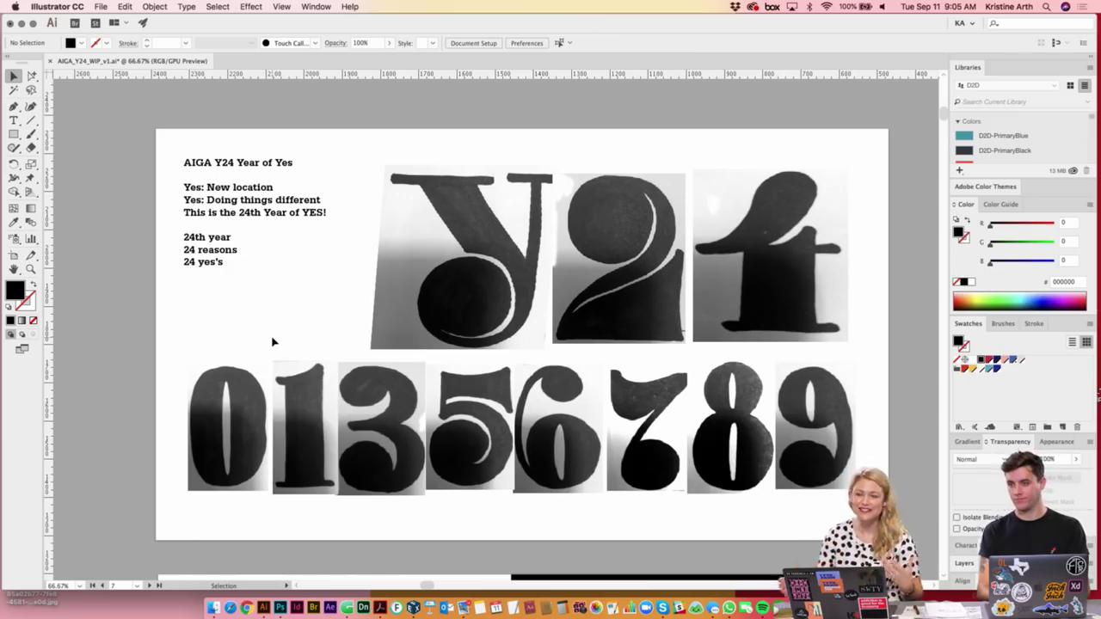
key("super+1")
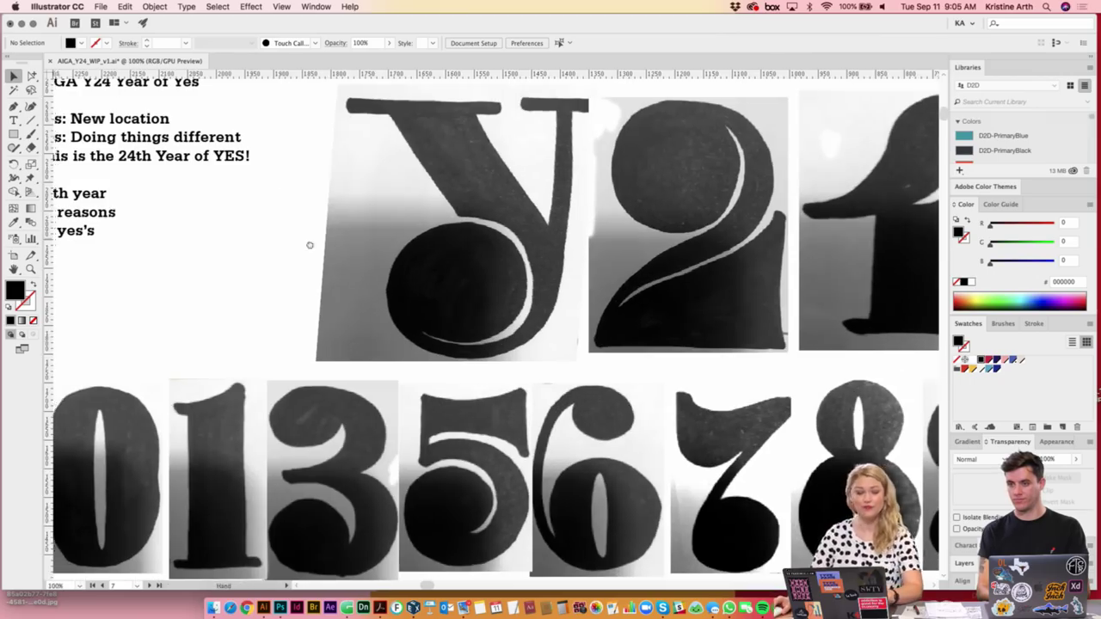
scroll(309, 244, "up", 3)
scroll(310, 243, "left", 3)
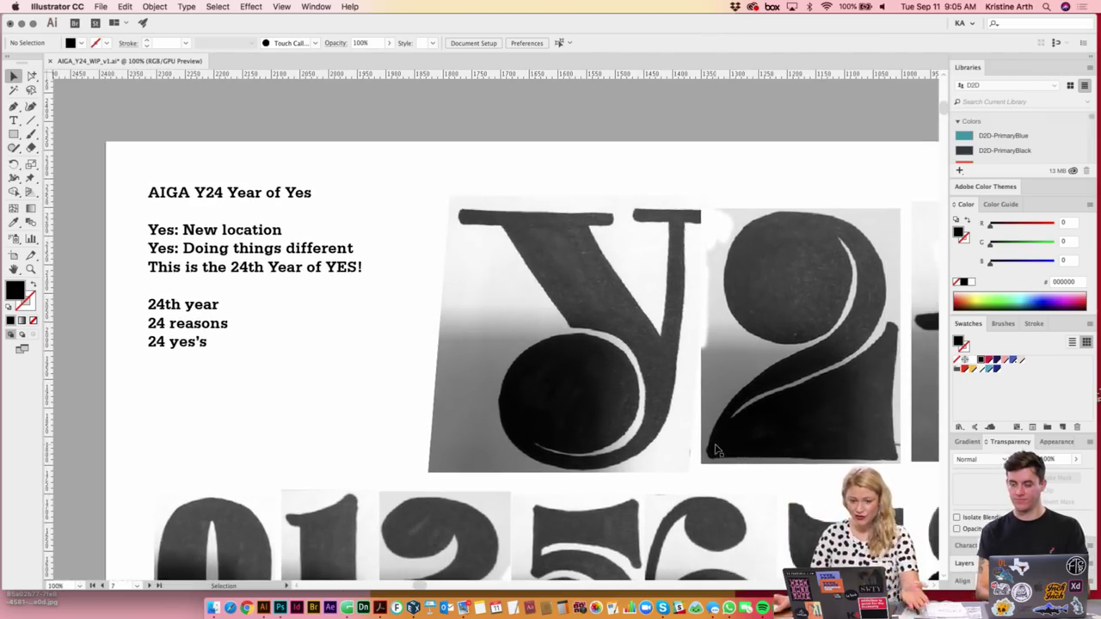
mouse_move(738, 442)
left_mouse_down()
mouse_move(712, 391)
mouse_move(717, 407)
mouse_move(706, 398)
left_mouse_up()
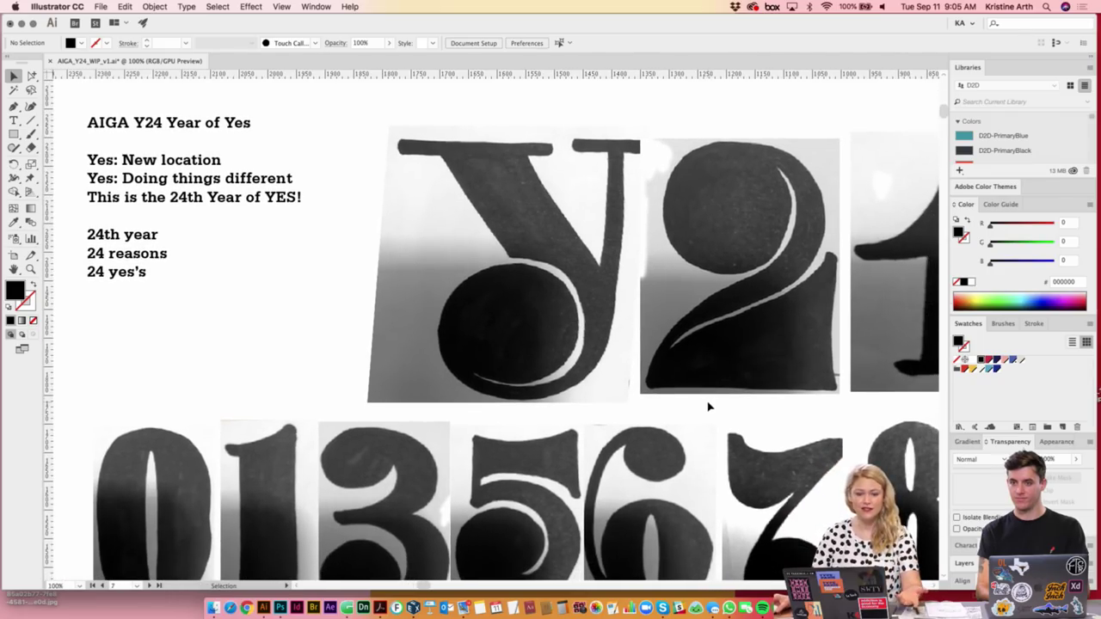
left_click_drag(732, 418, 692, 379)
key("super+minus")
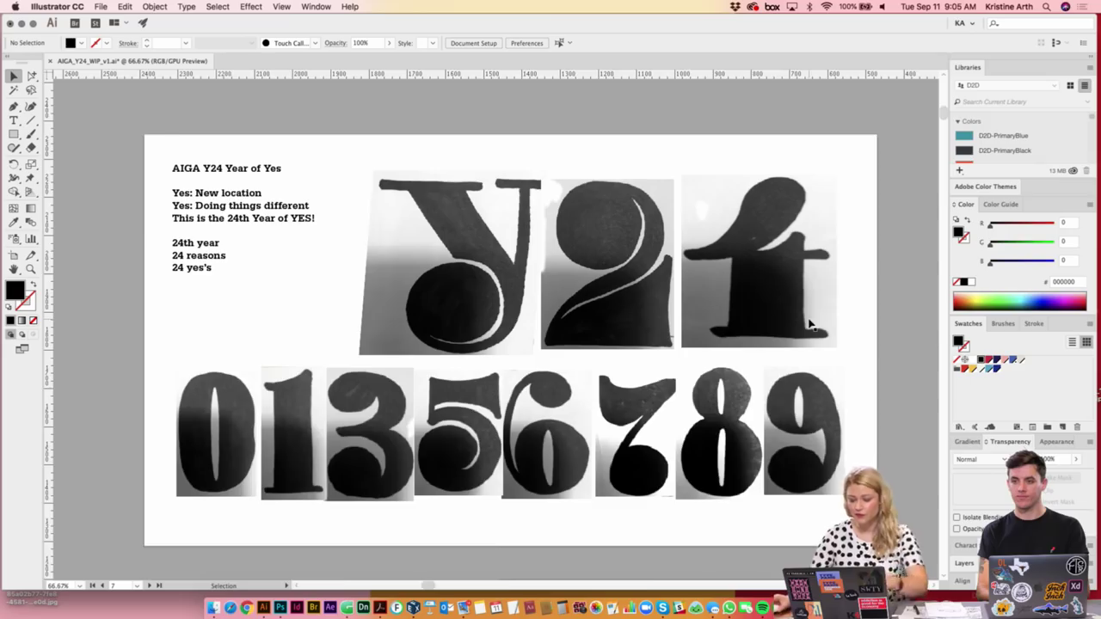
- Zoom in again on the enlarged Y24 letters and adjust the view
key("super+plus")
scroll(624, 249, "up", 3)
scroll(623, 250, "right", 5)
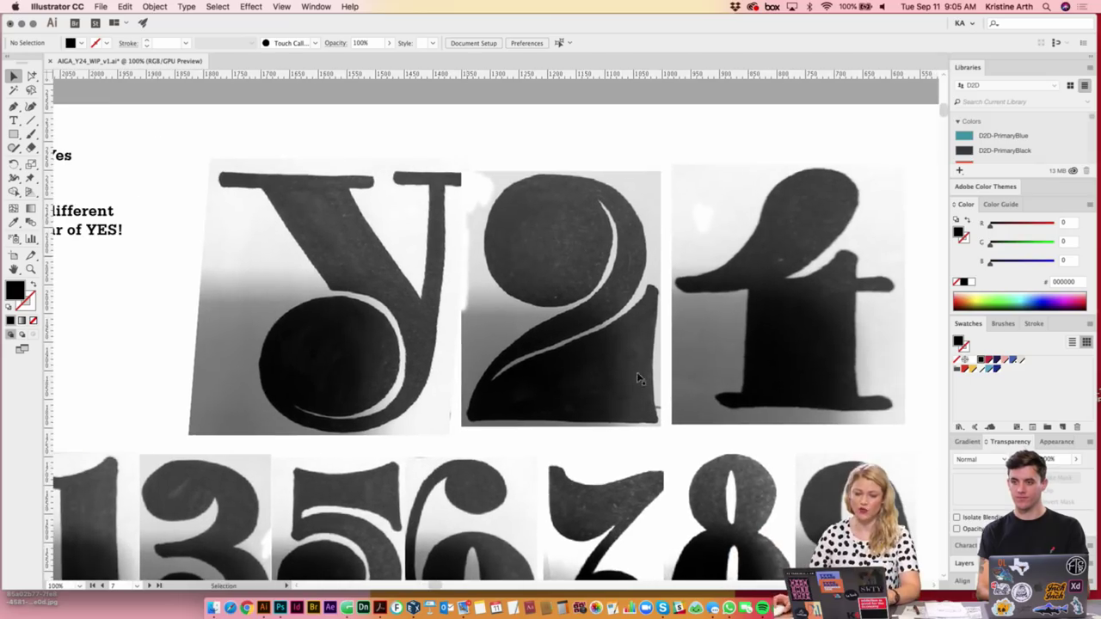
left_click_drag(691, 408, 710, 397)
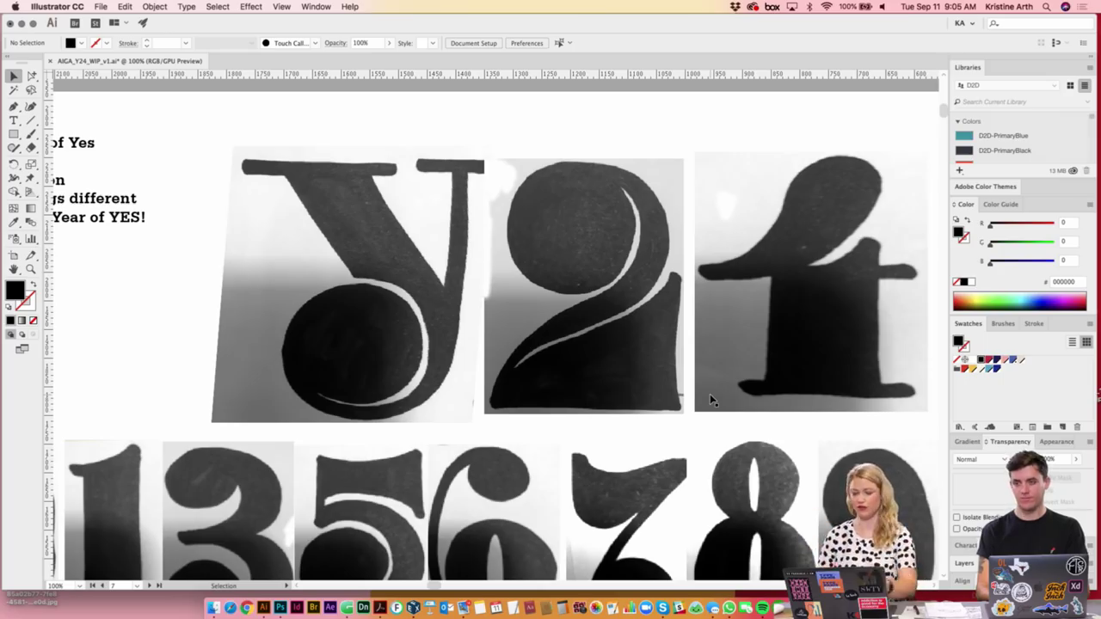
scroll(760, 392, "down", 3)
scroll(760, 391, "left", 2)
- Zoom out and scroll down to the outlined letters on the artboards below
key("ctrl+minus")
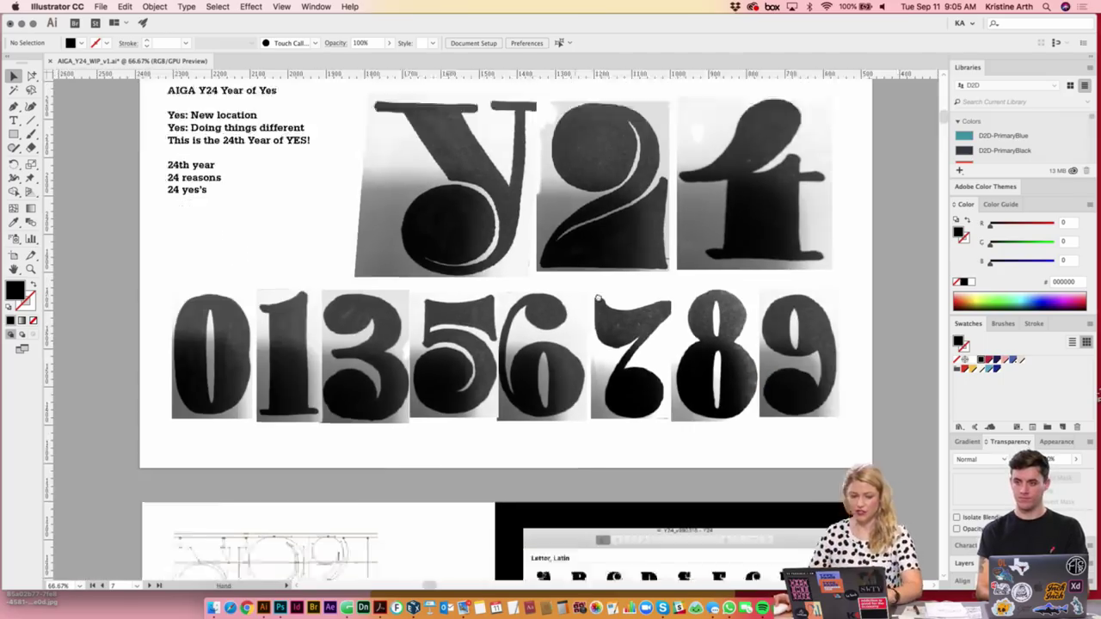
scroll(721, 392, "down", 5)
scroll(633, 411, "down", 3)
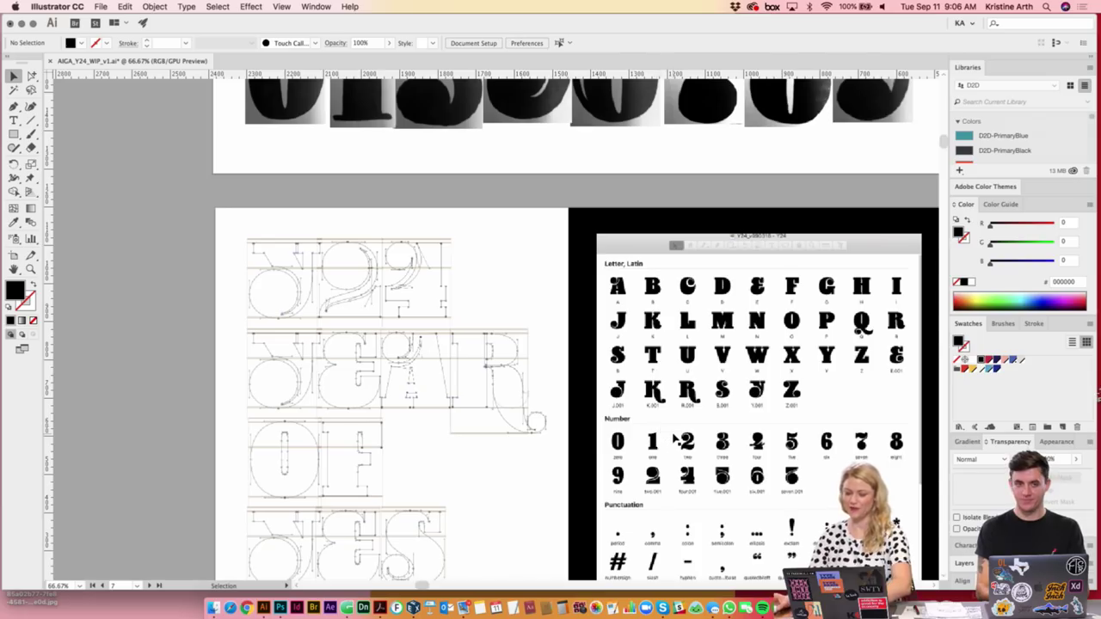
scroll(602, 422, "down", 2)
scroll(621, 379, "up", 3, "alt")
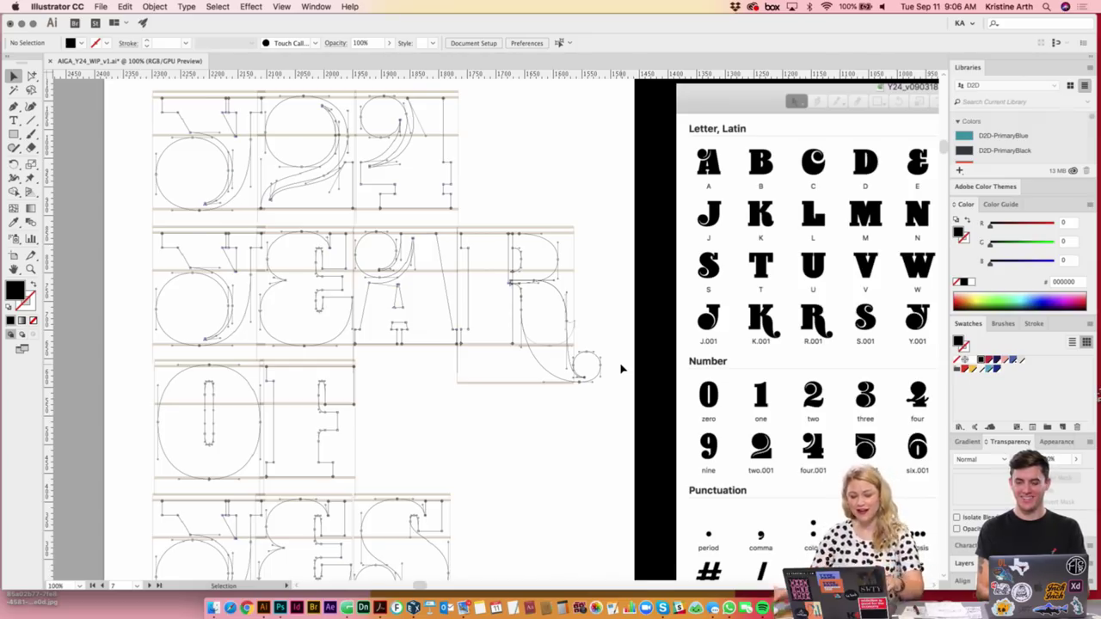
left_click_drag(645, 386, 664, 378)
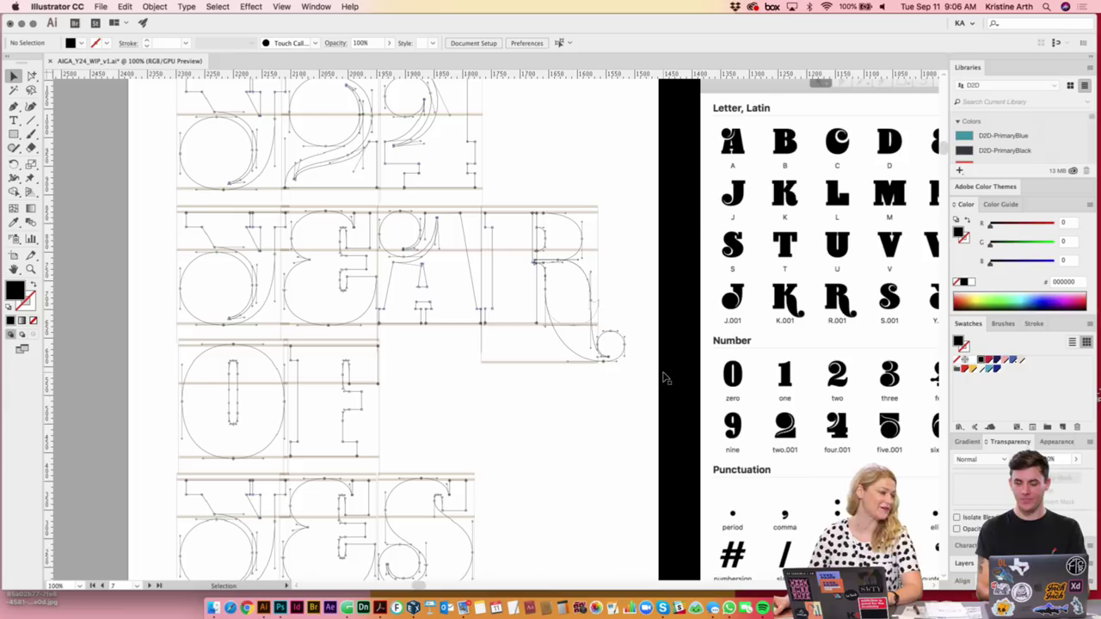
scroll(676, 405, "down", 2)
scroll(684, 387, "up", 1)
scroll(684, 447, "up", 3)
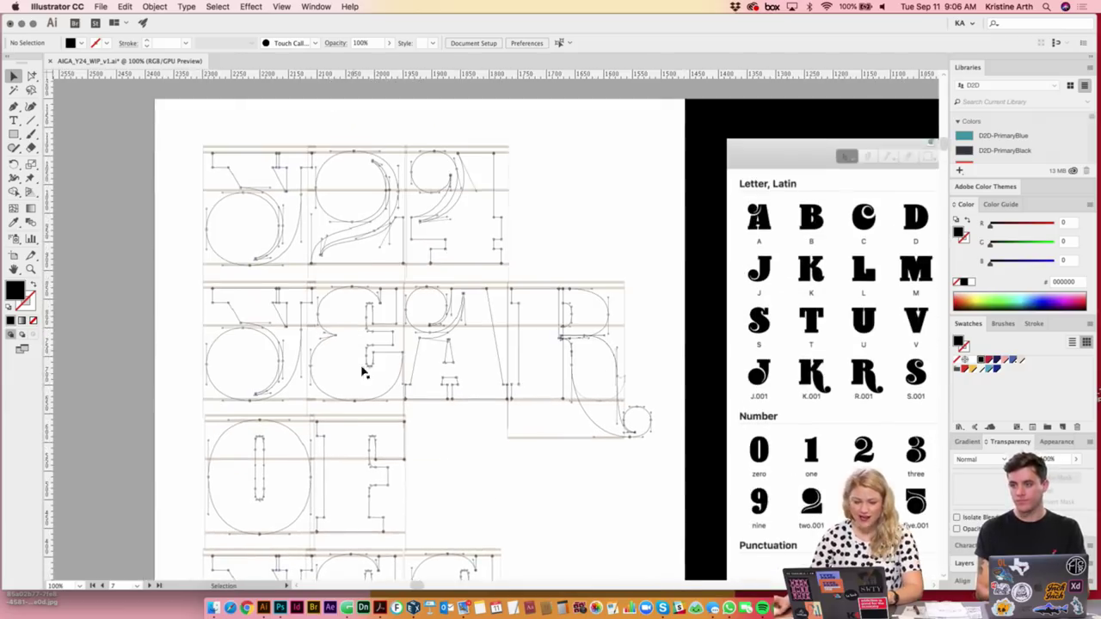
- Zoom in on the outlined YEAR letters, then zoom out toward the glyph chart
key("super+plus")
left_click_drag(463, 279, 534, 372)
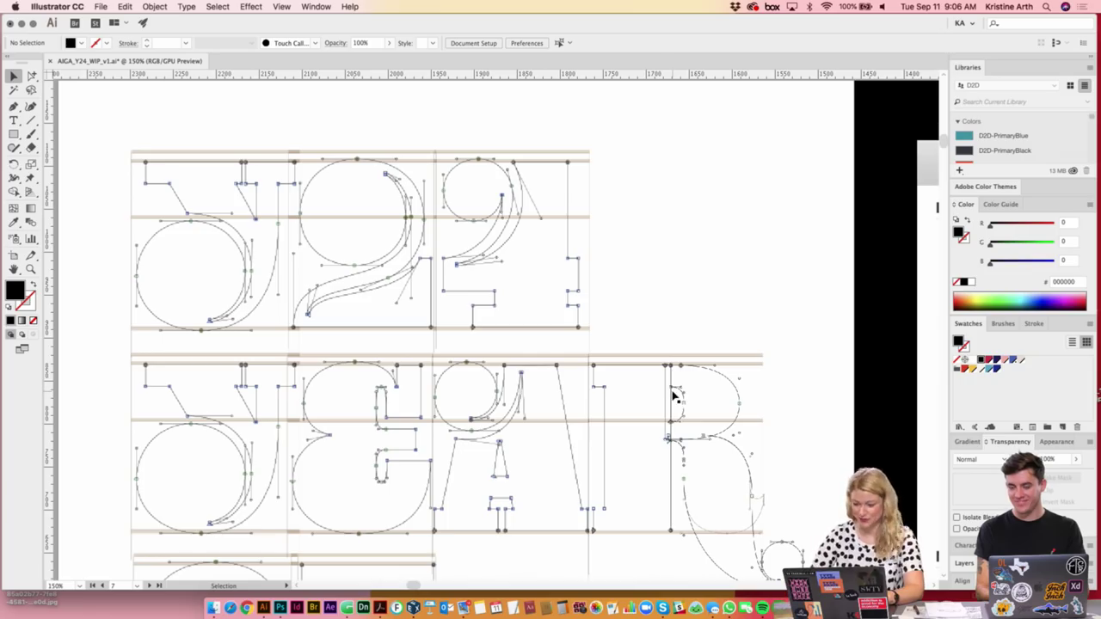
key("super+minus")
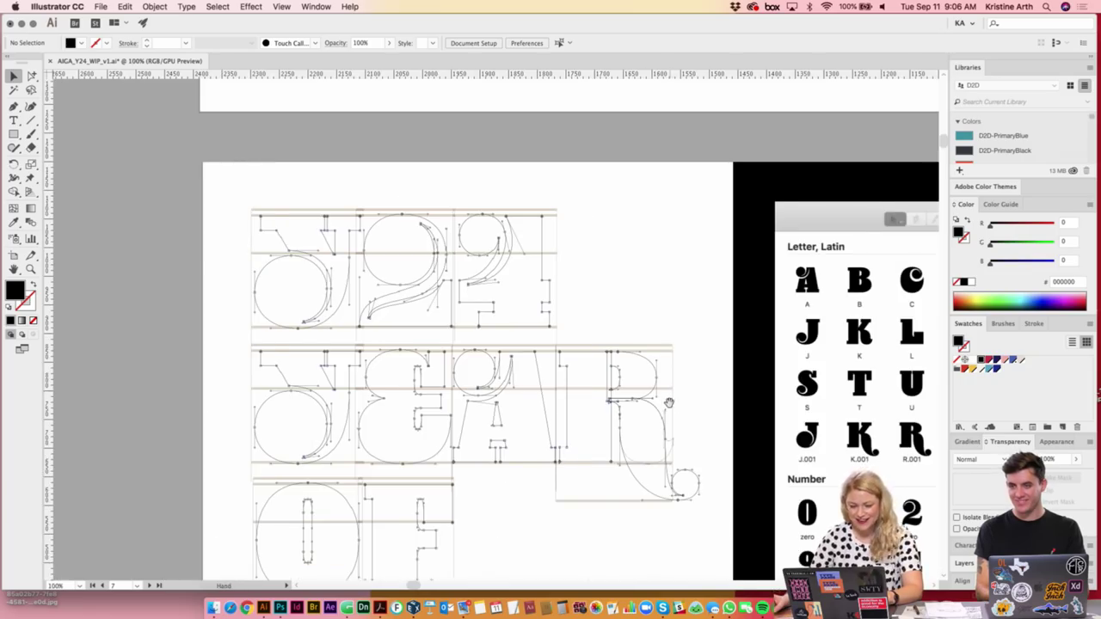
scroll(670, 403, "down", 5)
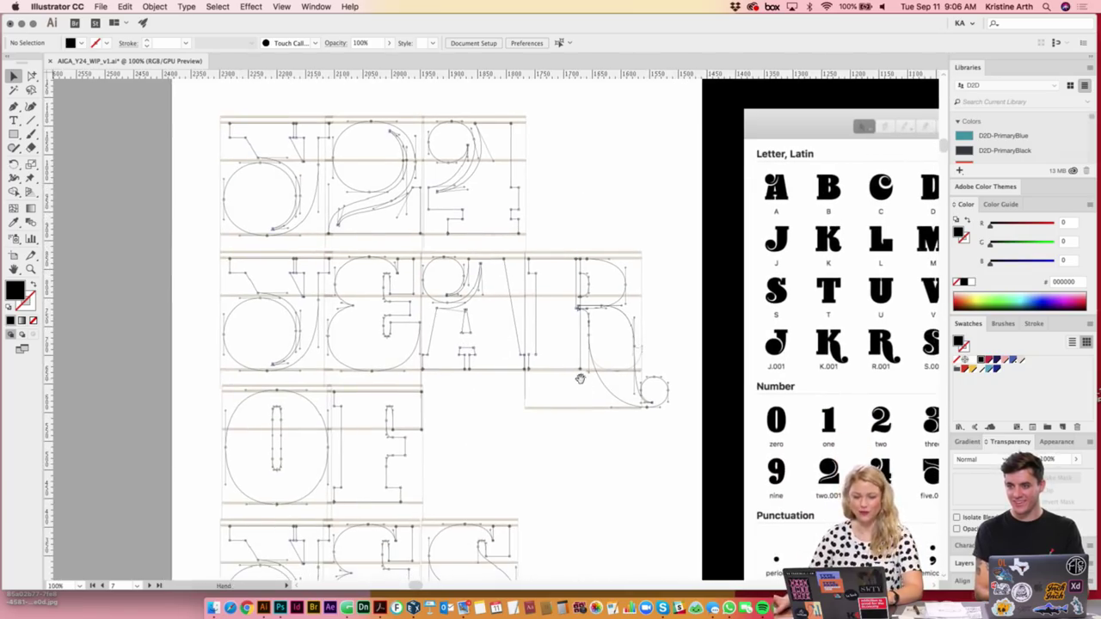
scroll(585, 370, "down", 5)
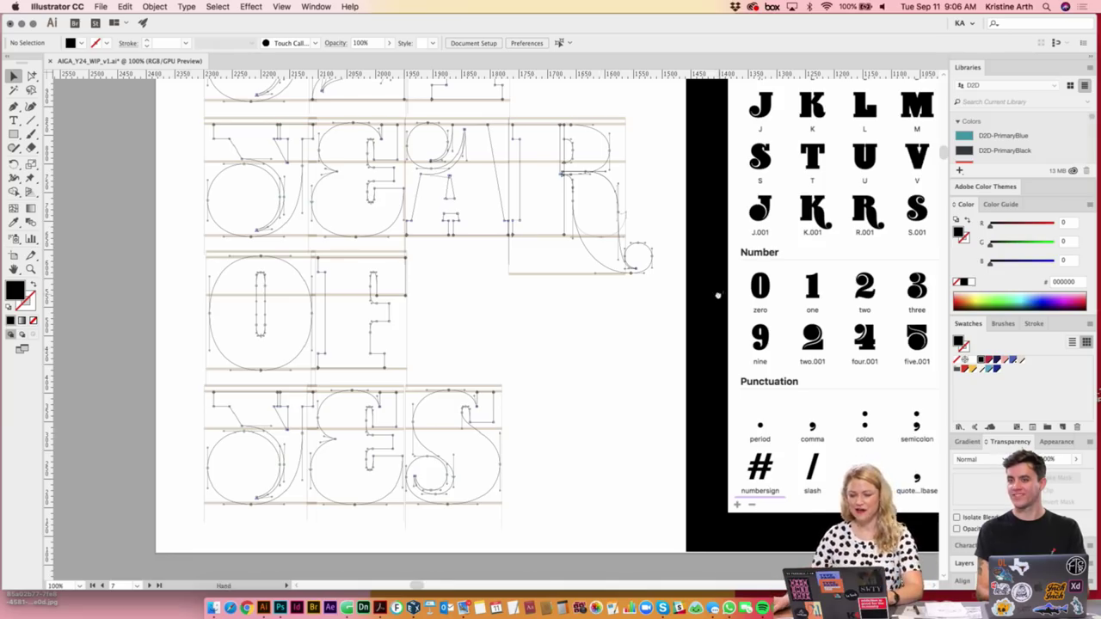
- Bring the glyph chart into view, zoom in, and briefly select its screenshot image
left_click_drag(708, 306, 534, 354)
scroll(585, 362, "up", 3)
scroll(585, 362, "right", 4)
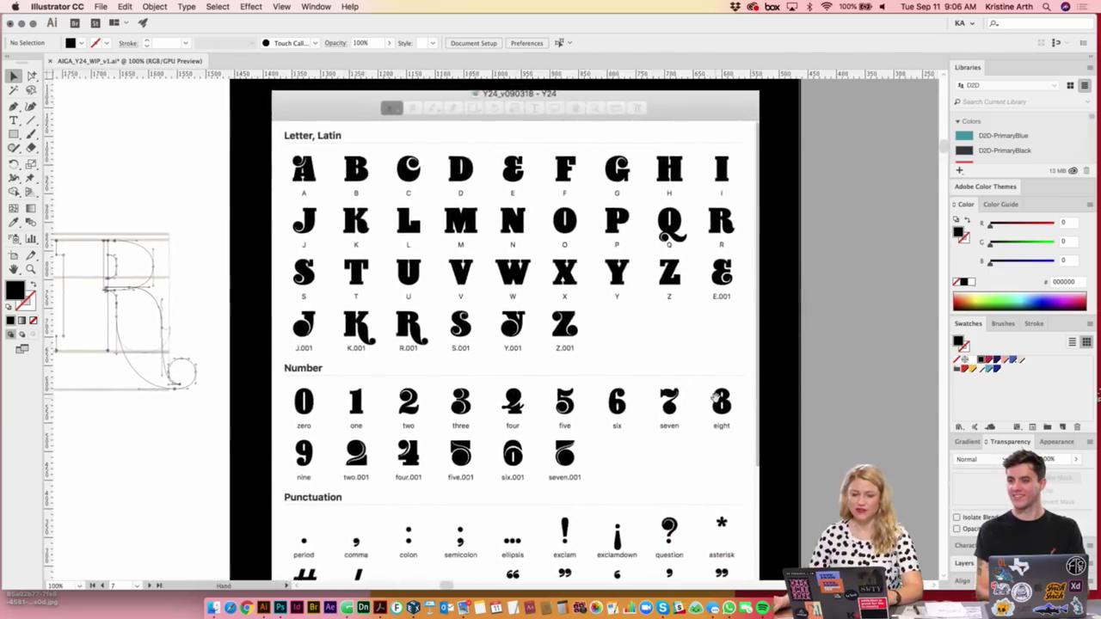
key("super+equal")
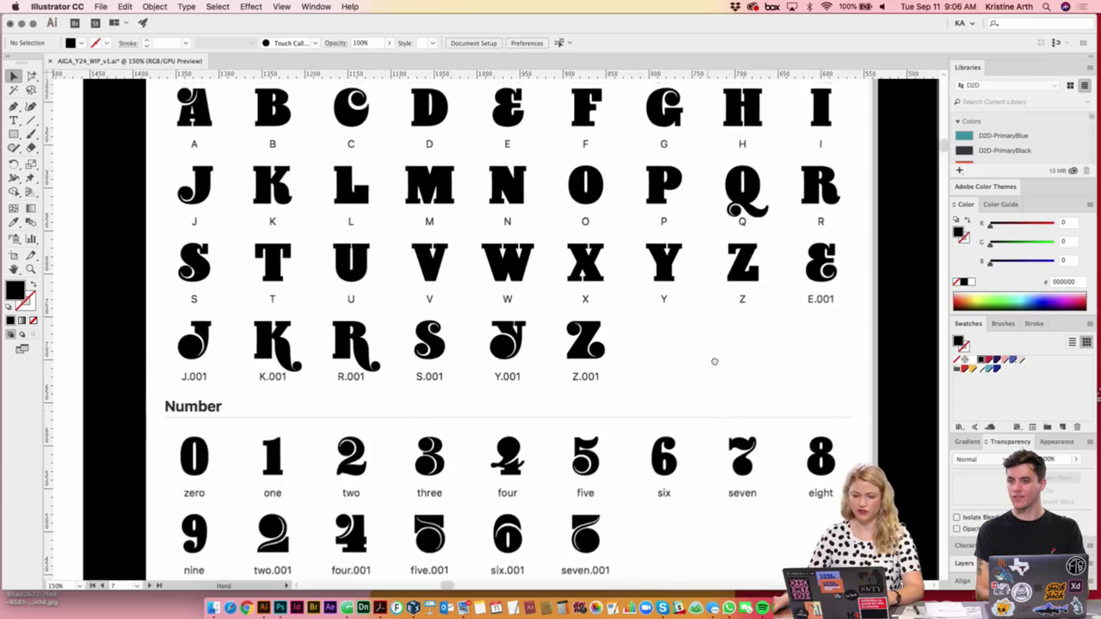
scroll(715, 361, "up", 3)
scroll(766, 462, "down", 2)
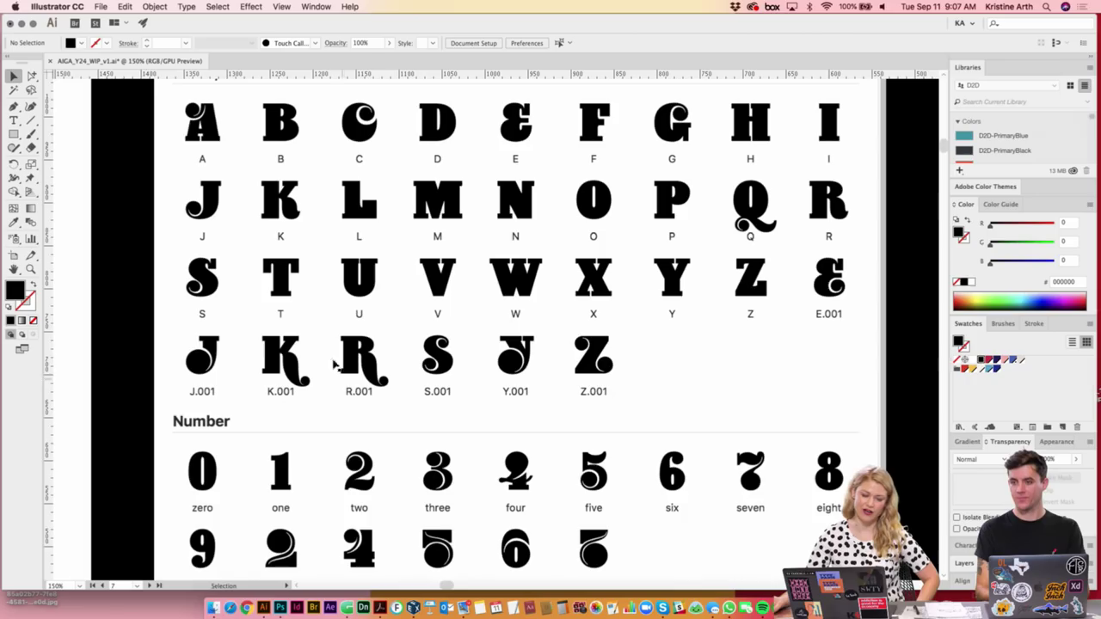
left_click(403, 408)
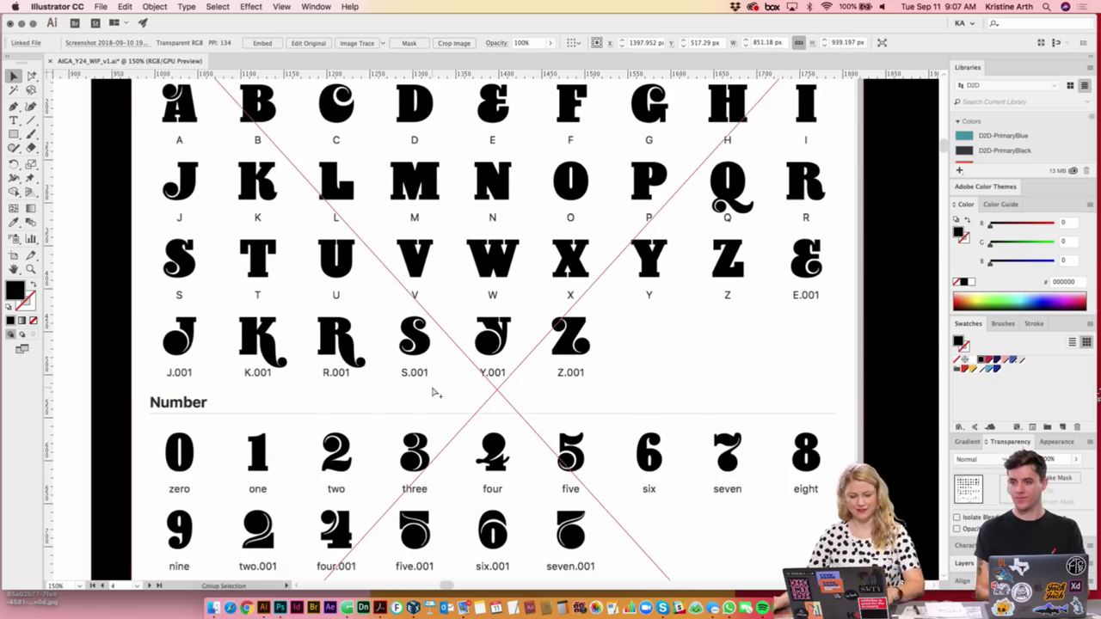
scroll(284, 387, "down", 2)
left_click(105, 375)
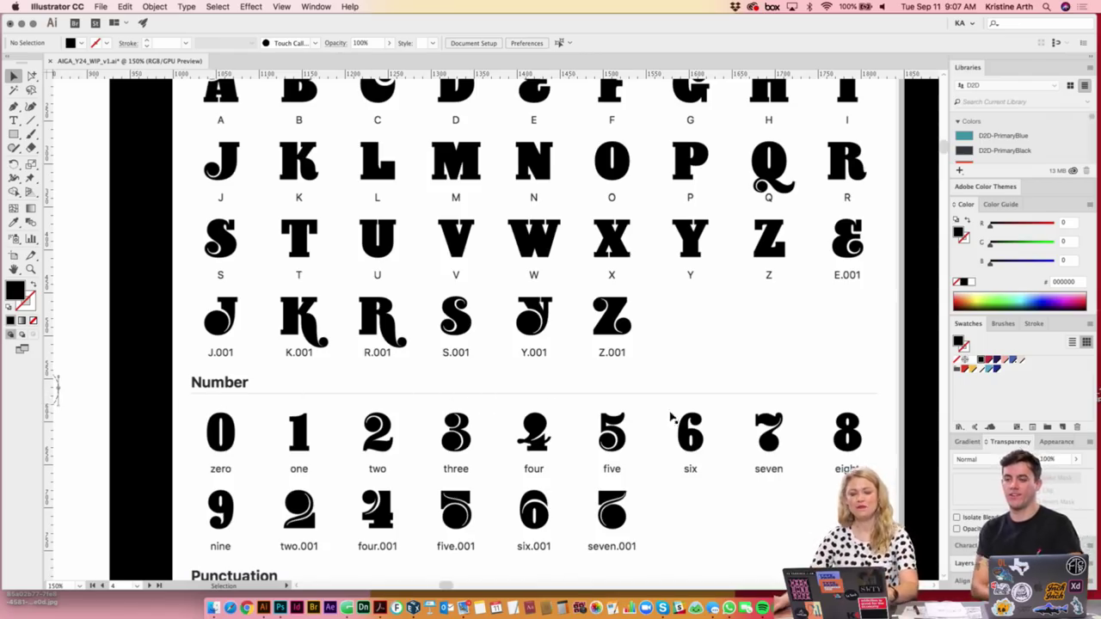
- Scroll through the Punctuation glyphs section of the chart
left_click_drag(671, 418, 661, 303)
scroll(662, 303, "down", 2)
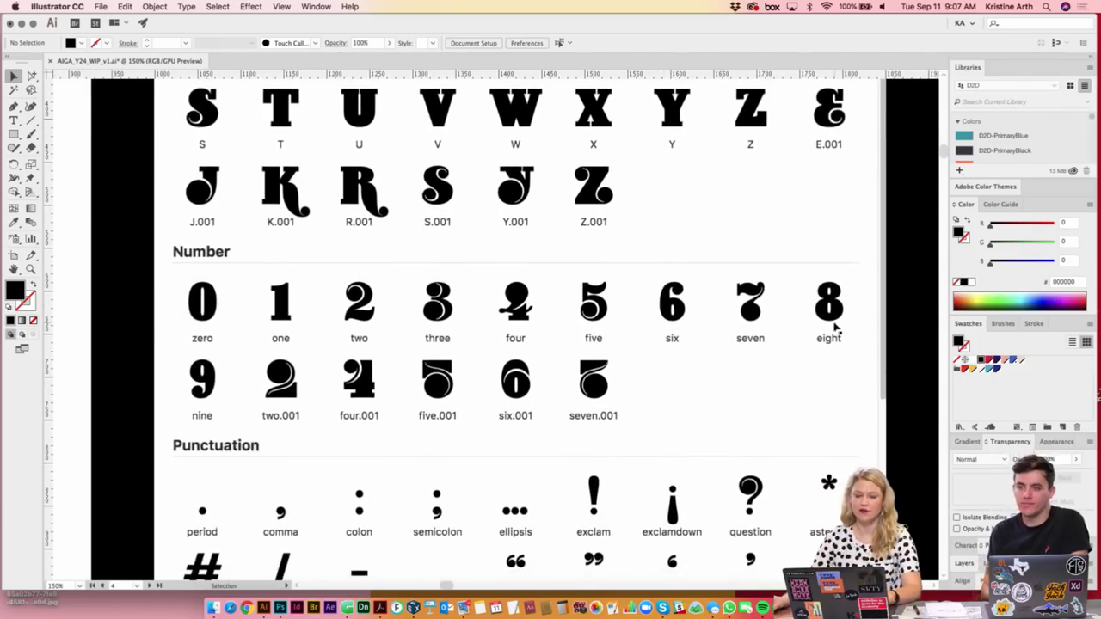
scroll(825, 381, "down", 1)
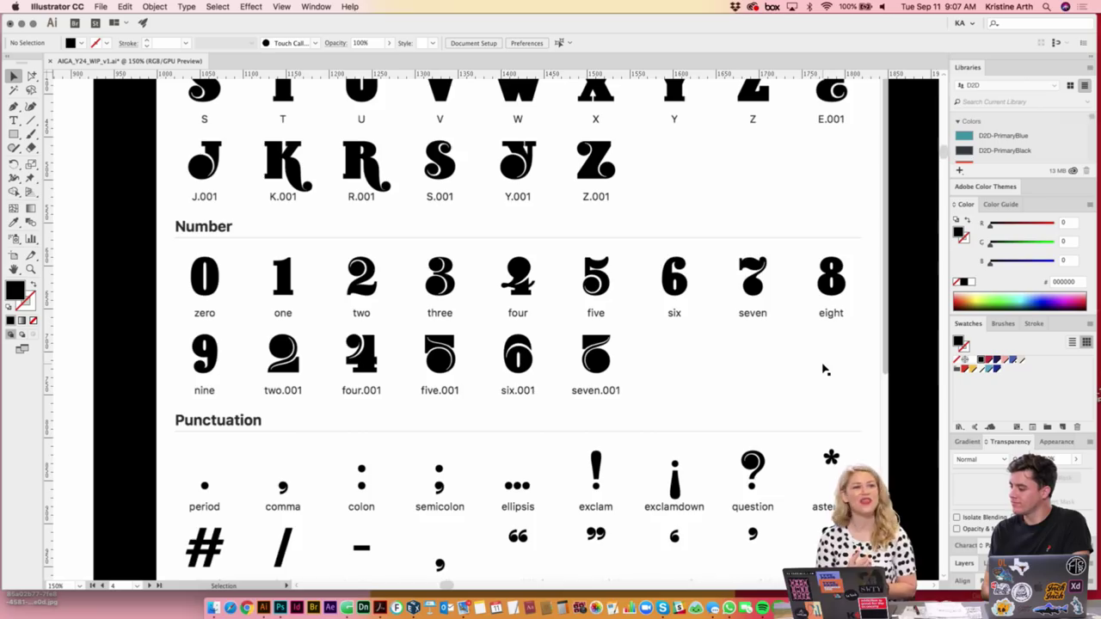
scroll(795, 301, "down", 1)
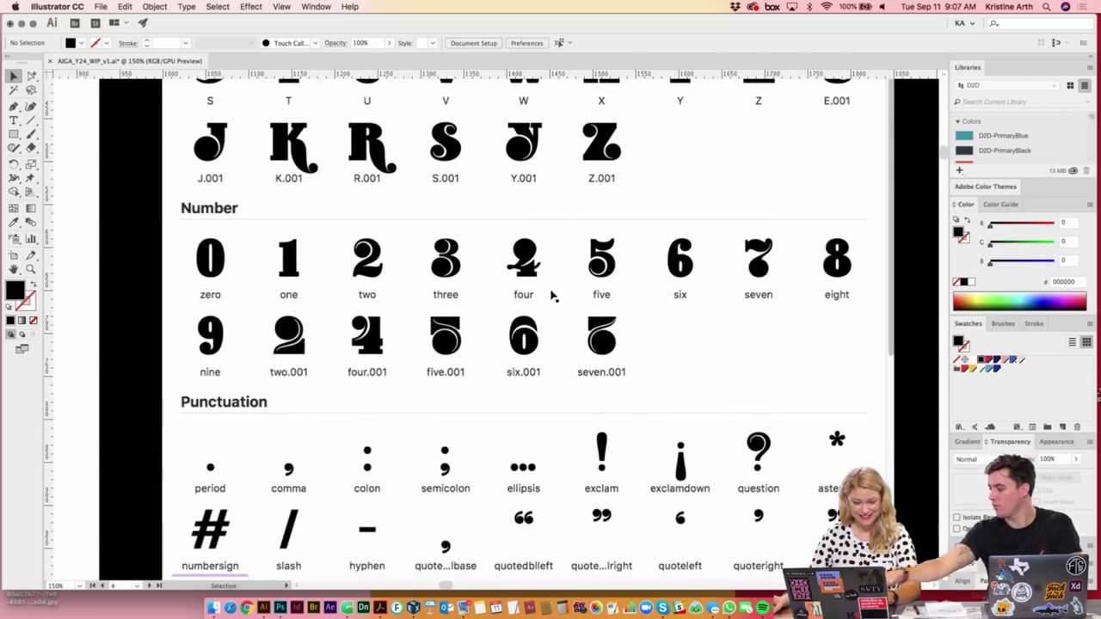
scroll(778, 336, "right", 2)
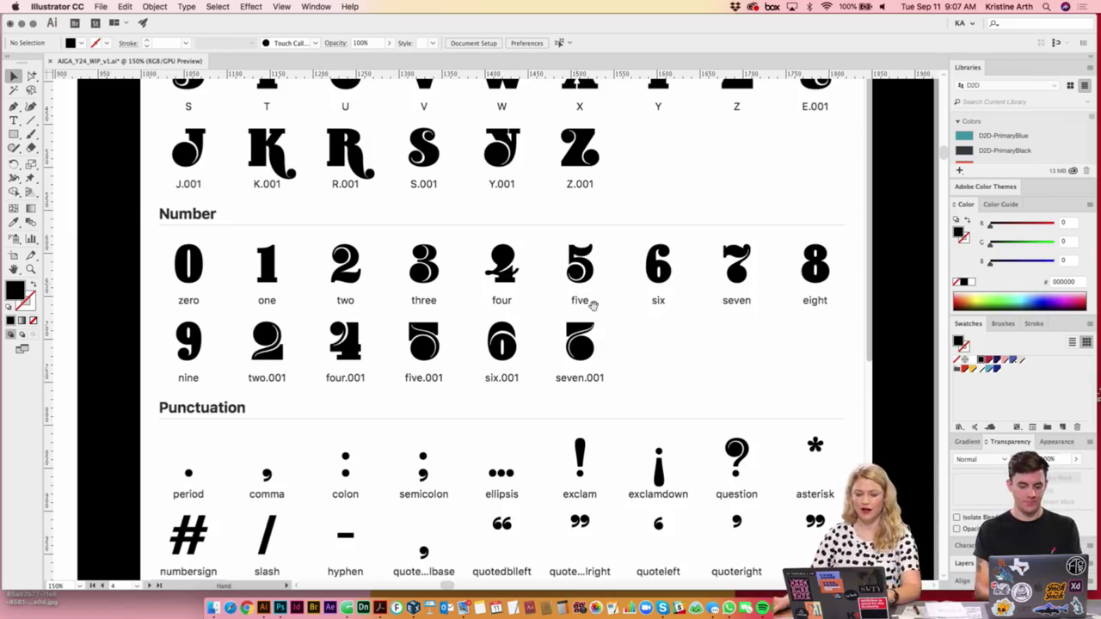
scroll(568, 310, "down", 4)
scroll(564, 323, "down", 2)
scroll(565, 323, "up", 1)
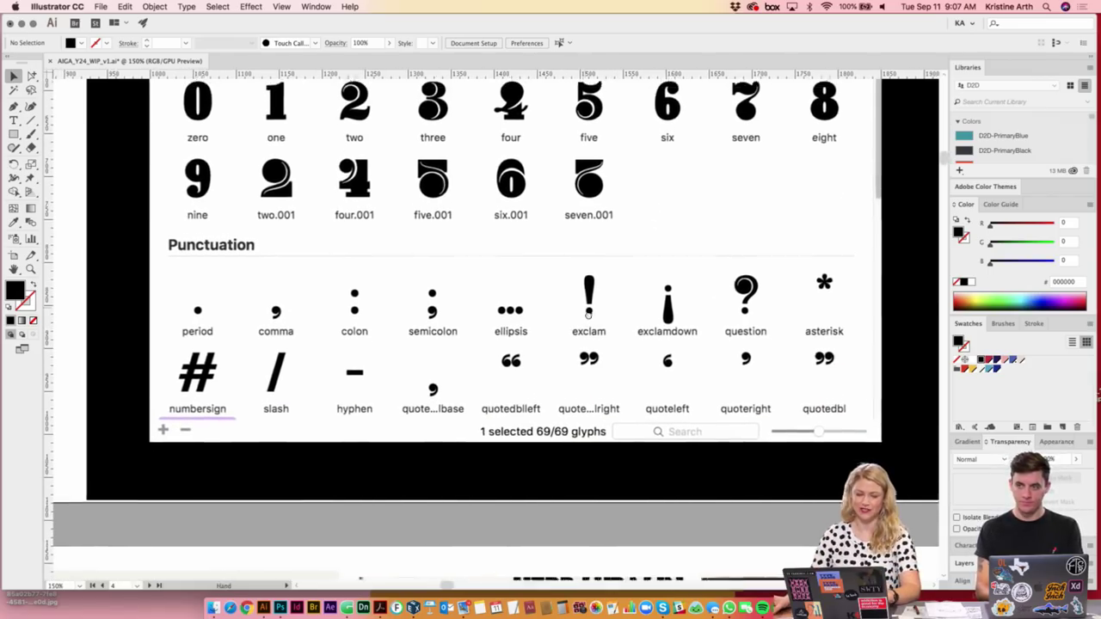
- Zoom out to bring the letter outlines and the whole artboard back into view
key("ctrl+minus")
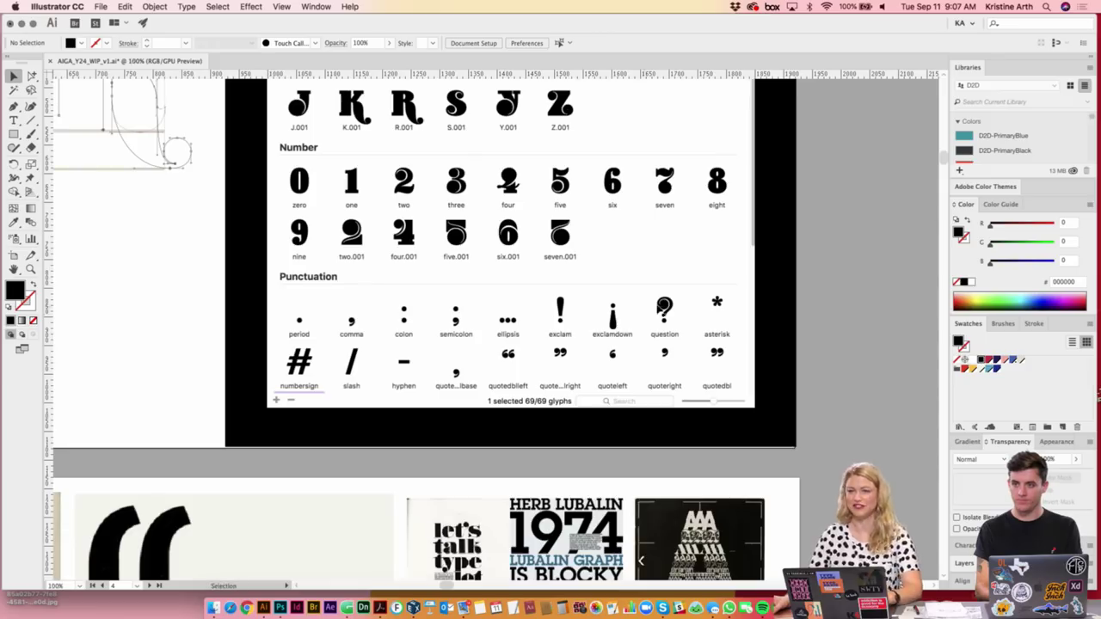
left_click_drag(194, 125, 612, 278)
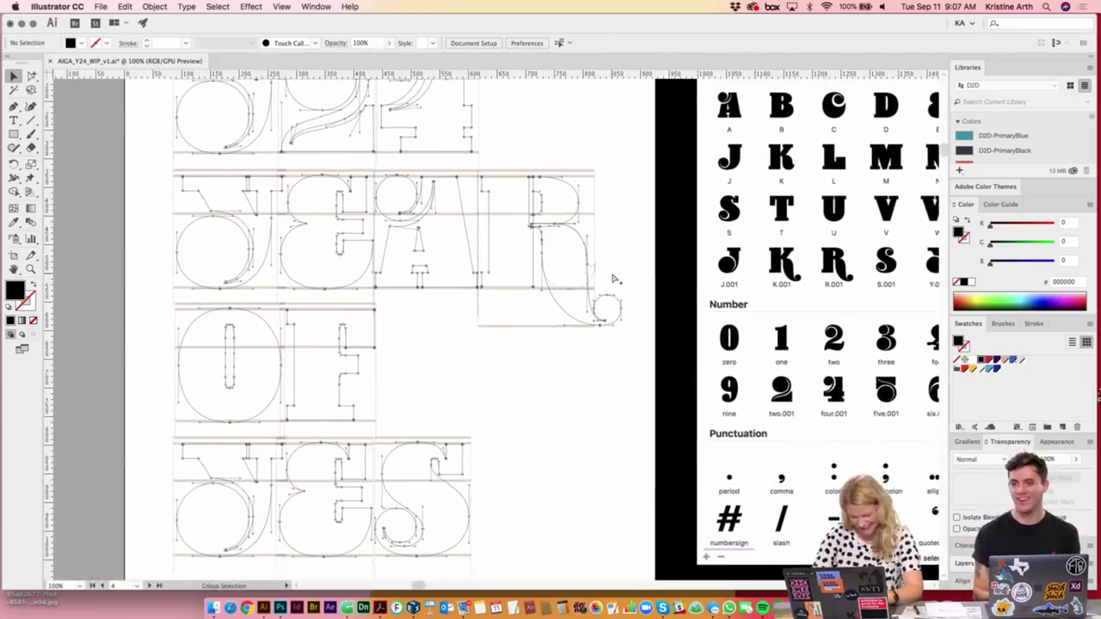
key("ctrl+minus")
scroll(610, 249, "right", 3)
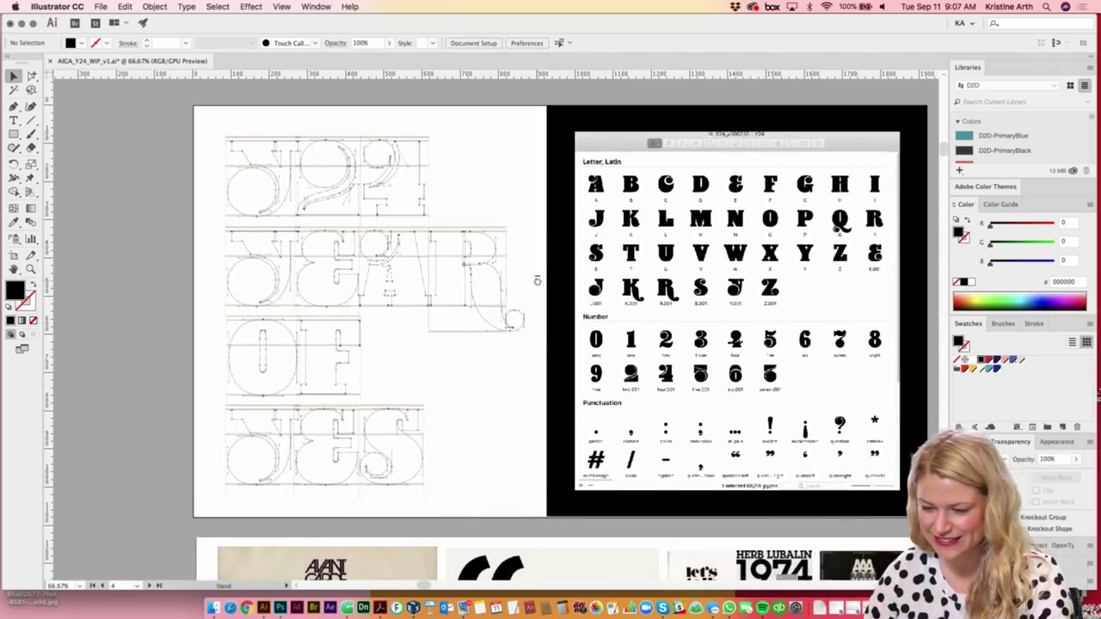
scroll(536, 278, "up", 2)
scroll(536, 278, "right", 2)
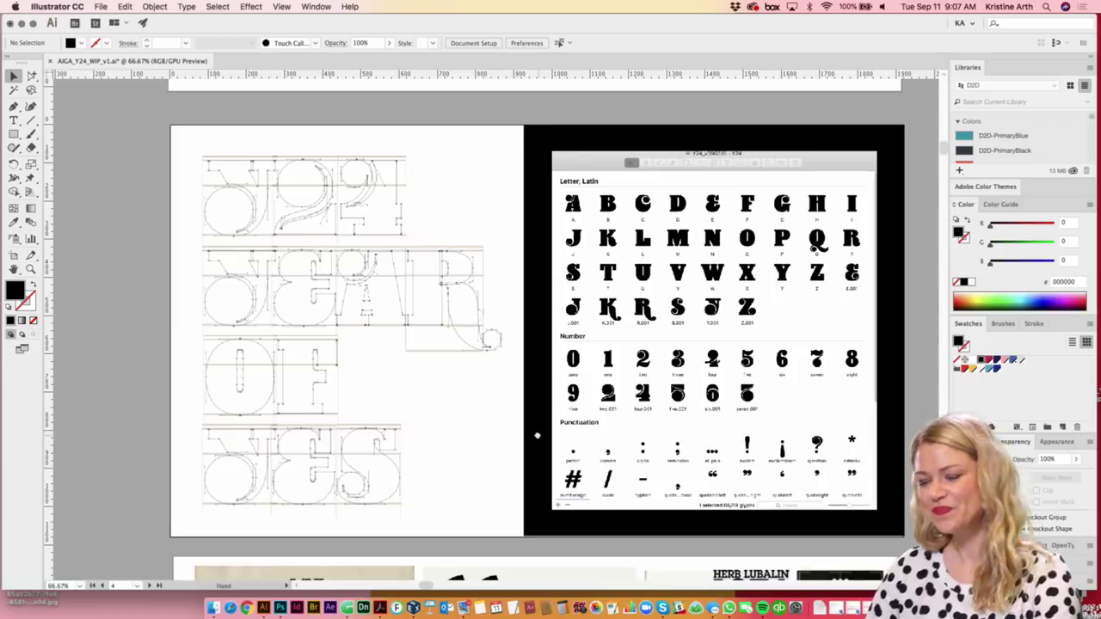
- Scroll down to the vintage poster board, fit it to the window, and clear the selection
scroll(536, 426, "down", 5)
scroll(585, 427, "down", 1)
scroll(602, 431, "down", 3)
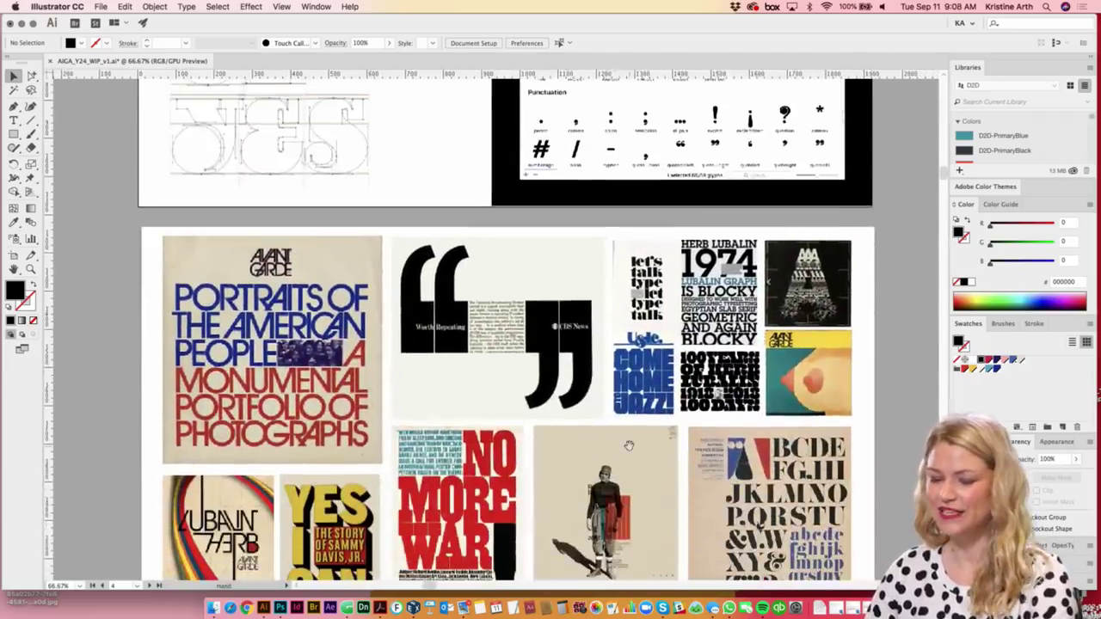
scroll(619, 437, "down", 2)
scroll(637, 443, "down", 1)
scroll(637, 442, "down", 2)
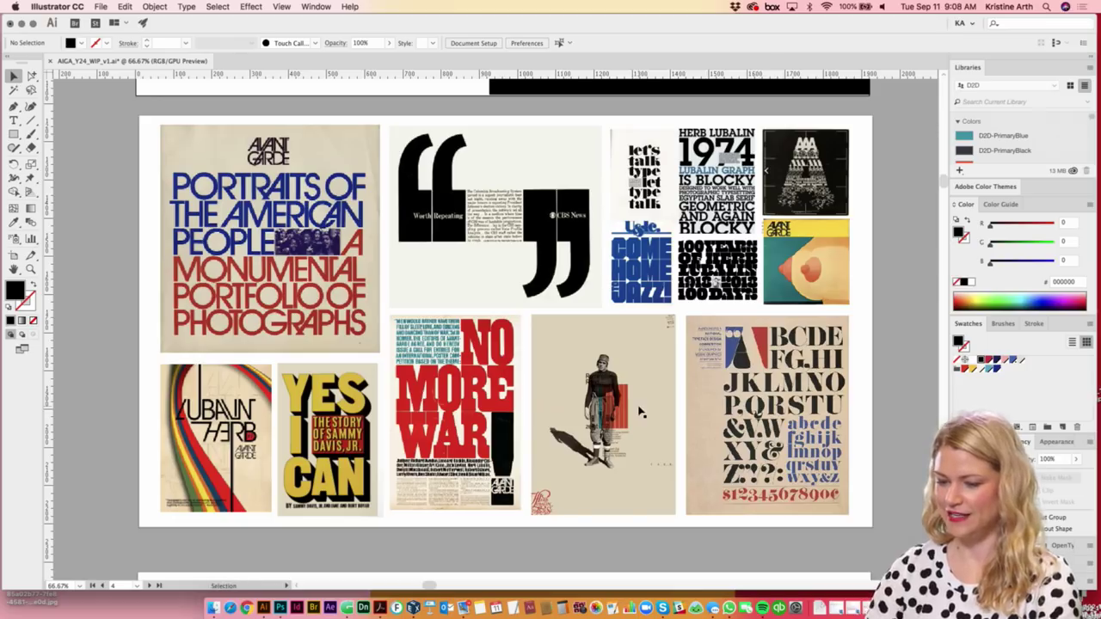
left_click(637, 405)
key("super+0")
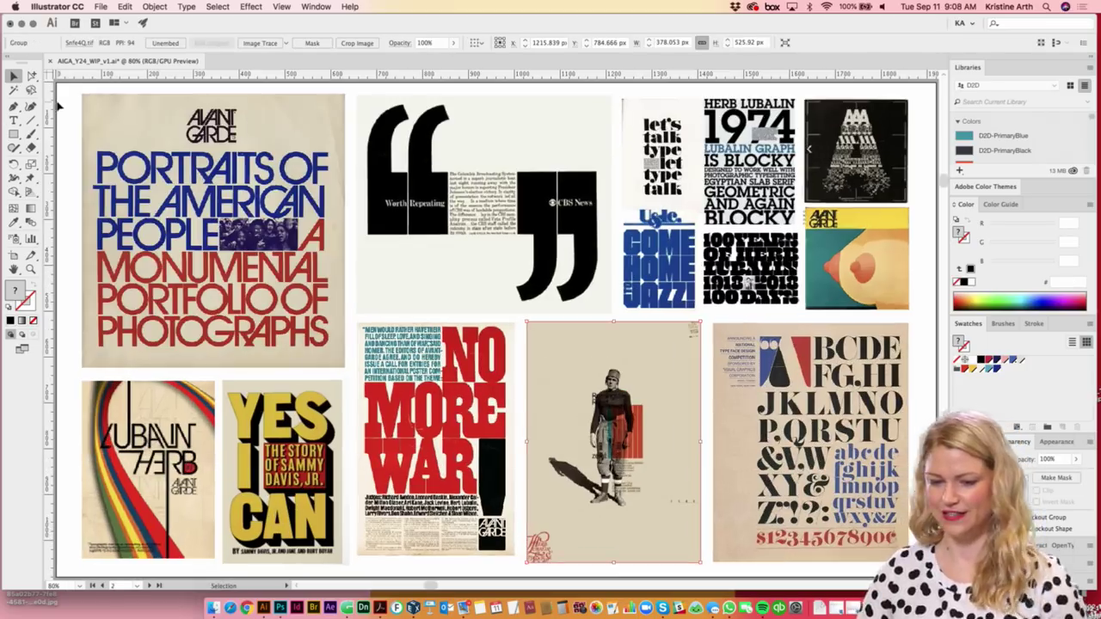
left_click(65, 97)
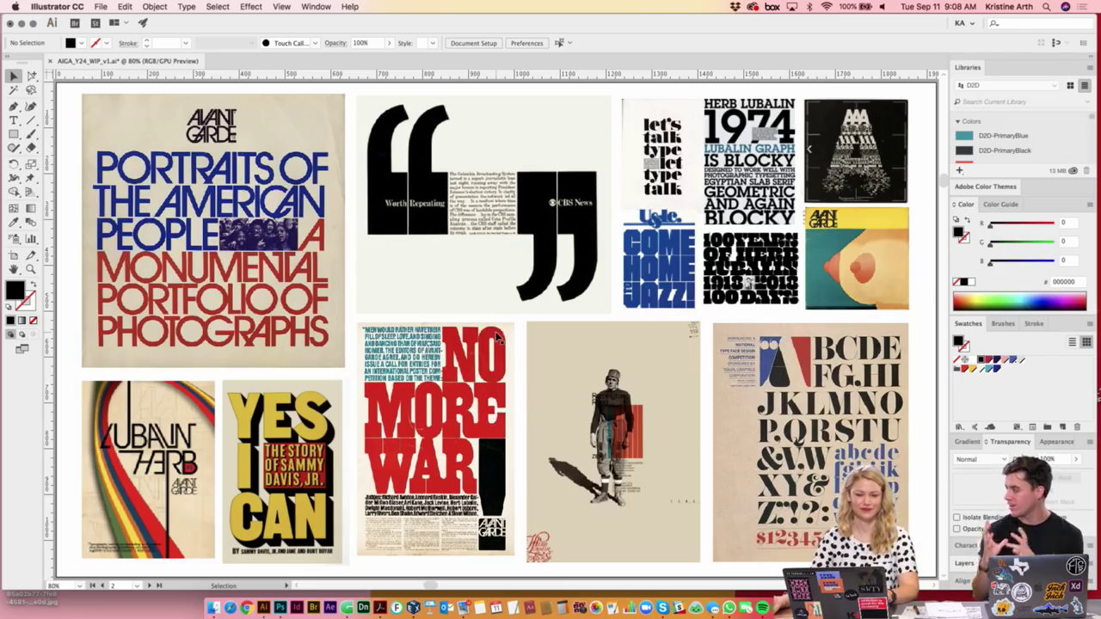
key("space")
left_click_drag(542, 311, 541, 310)
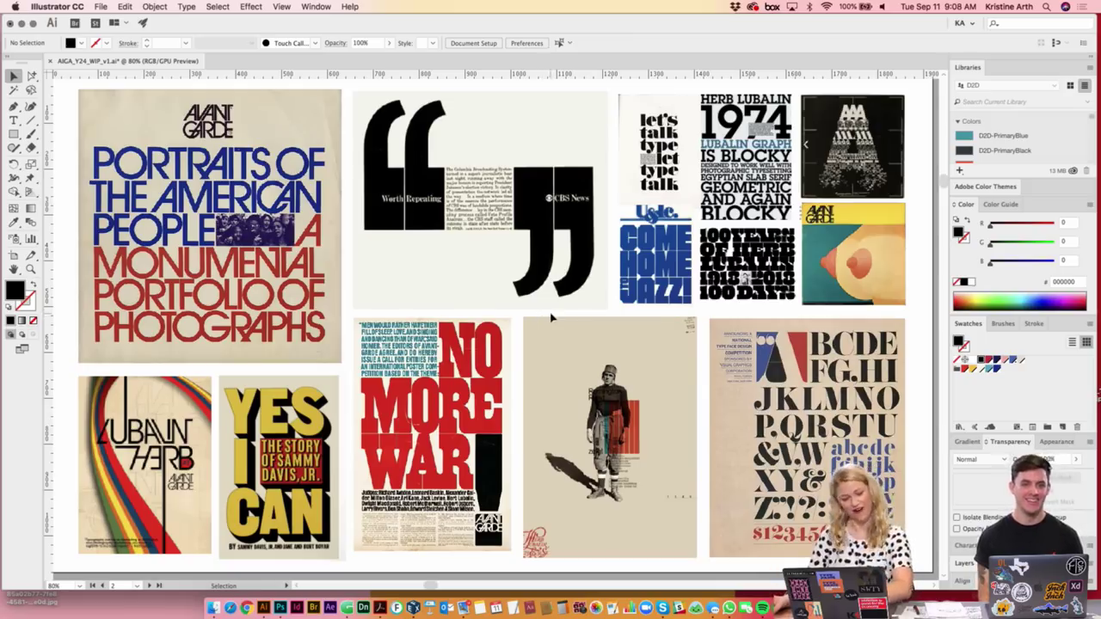
scroll(577, 312, "left", 1)
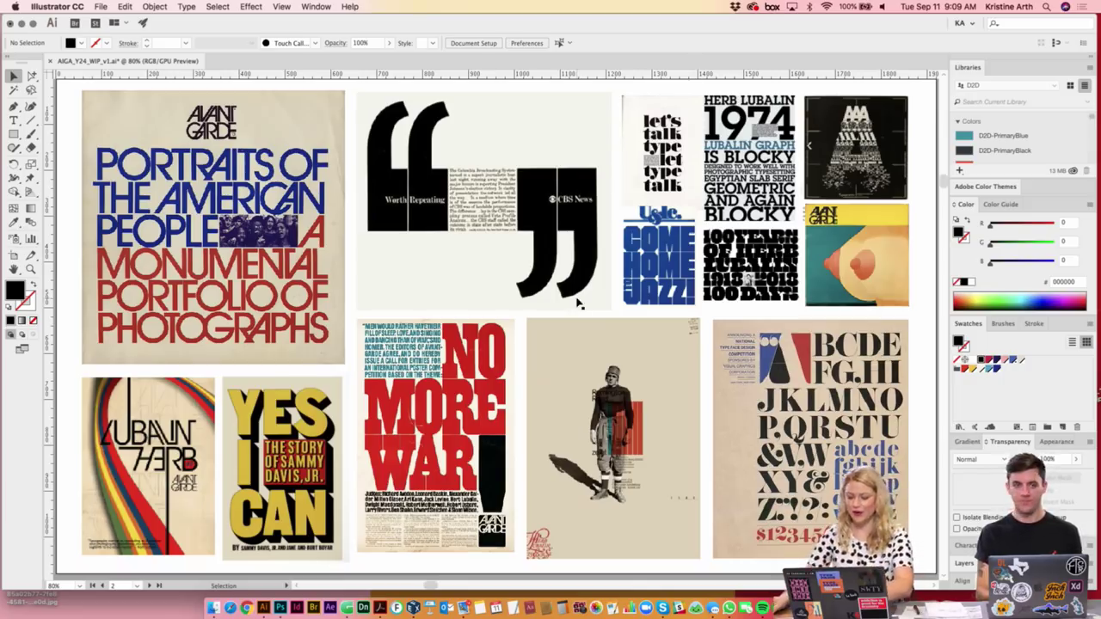
key("ctrl+minus")
- Pan down to the AIGA San Diego artboard and briefly select its logo group
left_click_drag(558, 332, 558, 285)
scroll(656, 367, "down", 2)
scroll(656, 368, "down", 3)
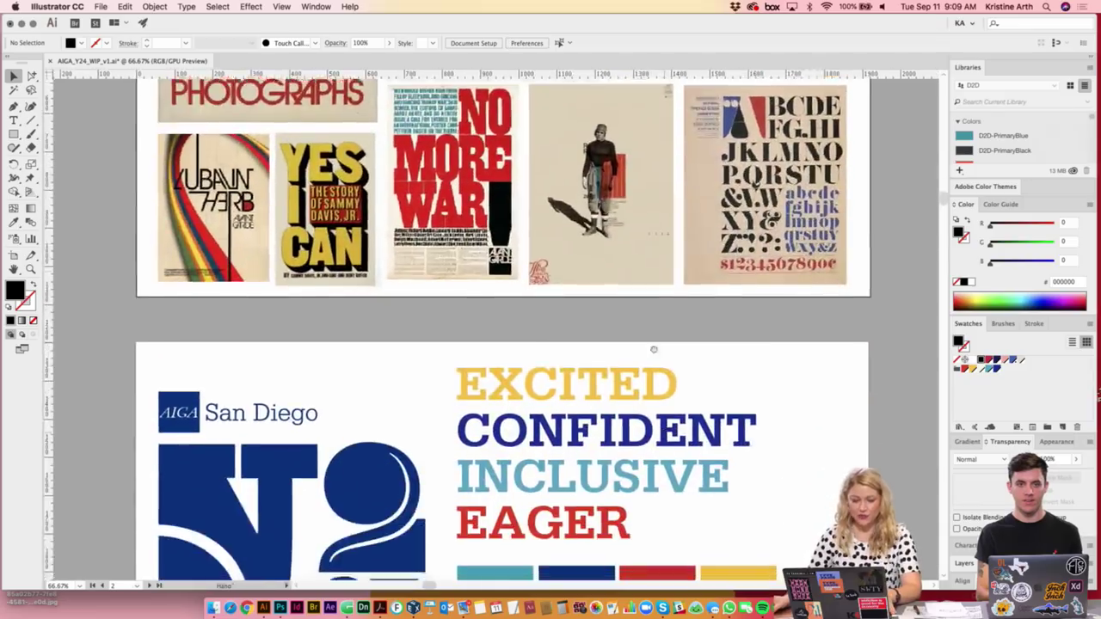
scroll(656, 368, "down", 4)
scroll(656, 367, "down", 2)
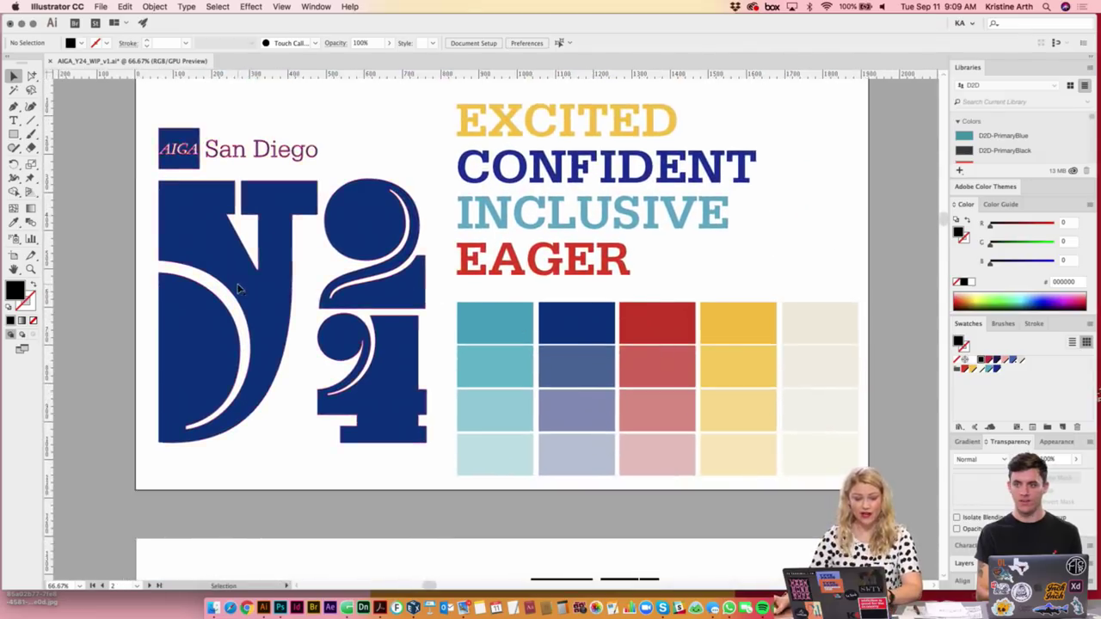
left_click(206, 258)
left_click(139, 257)
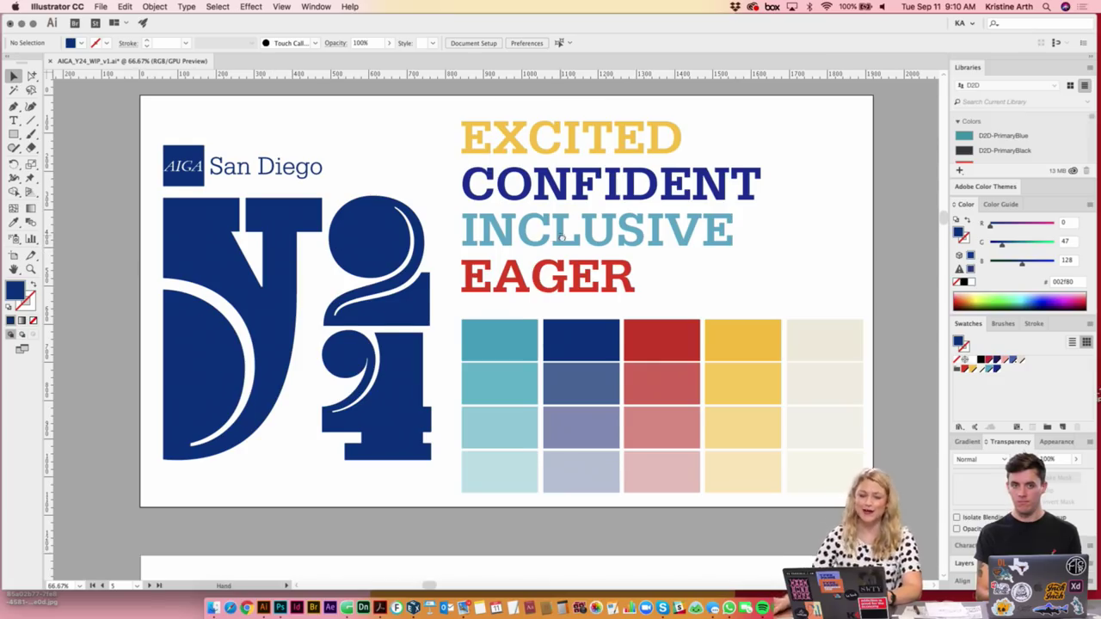
- Nudge the colour artboard view and briefly select the blue Y24 logo group
scroll(558, 239, "up", 1)
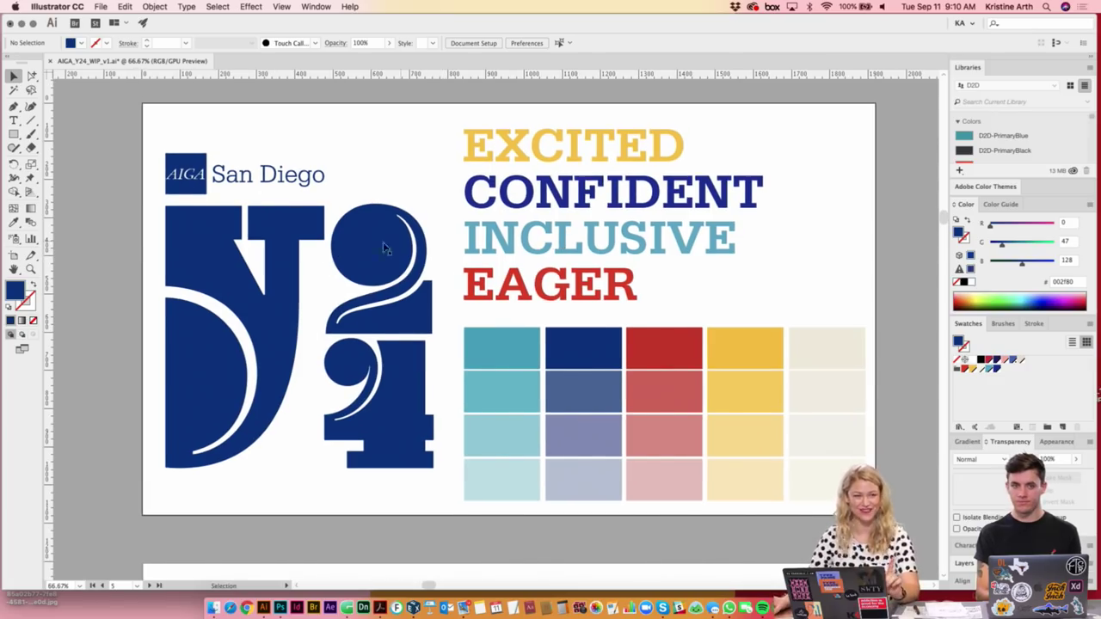
left_click_drag(387, 221, 388, 224)
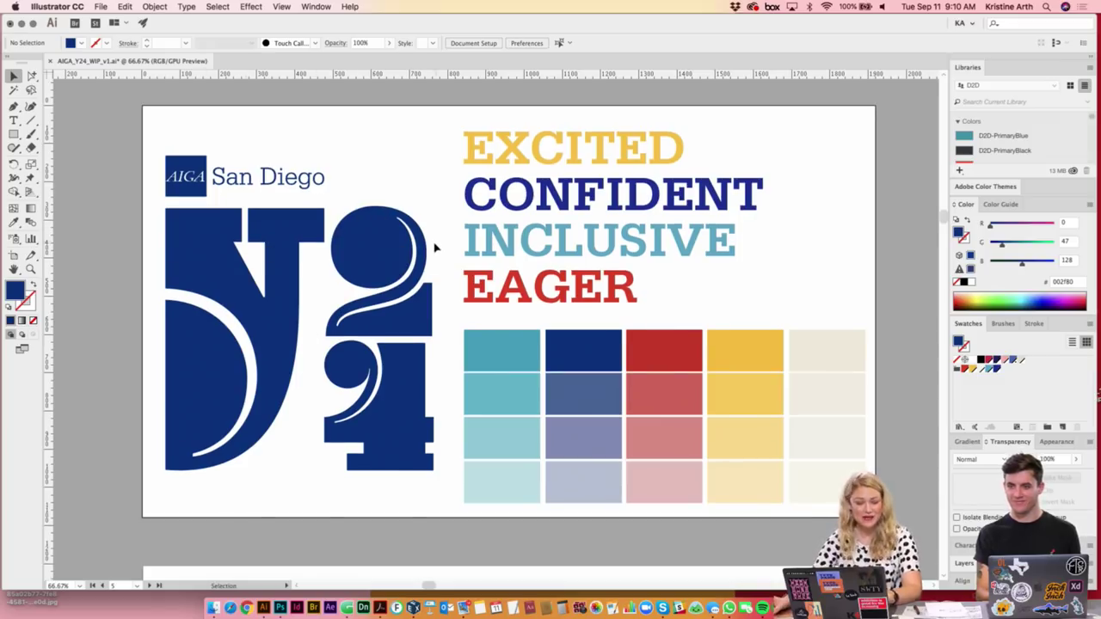
left_click(415, 255)
left_click(126, 269)
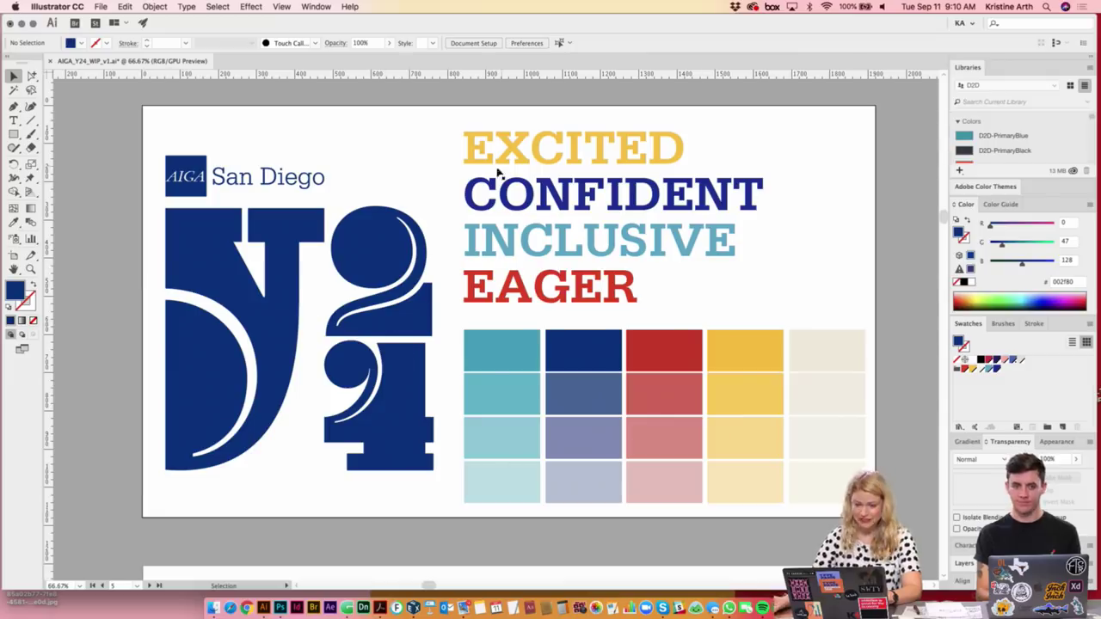
scroll(787, 164, "up", 5)
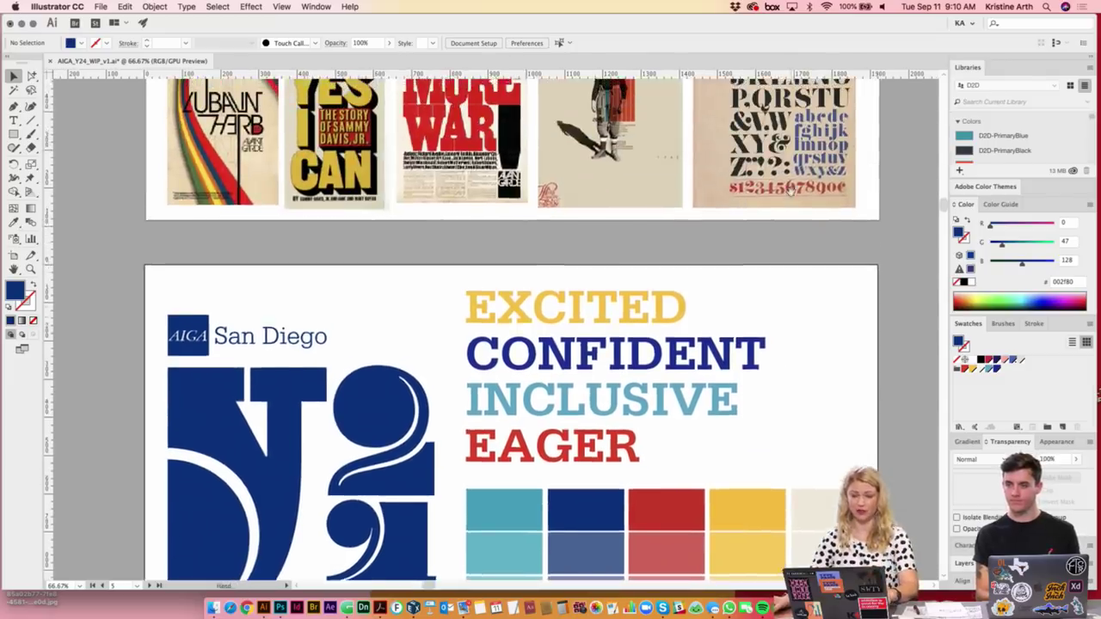
scroll(790, 190, "up", 8)
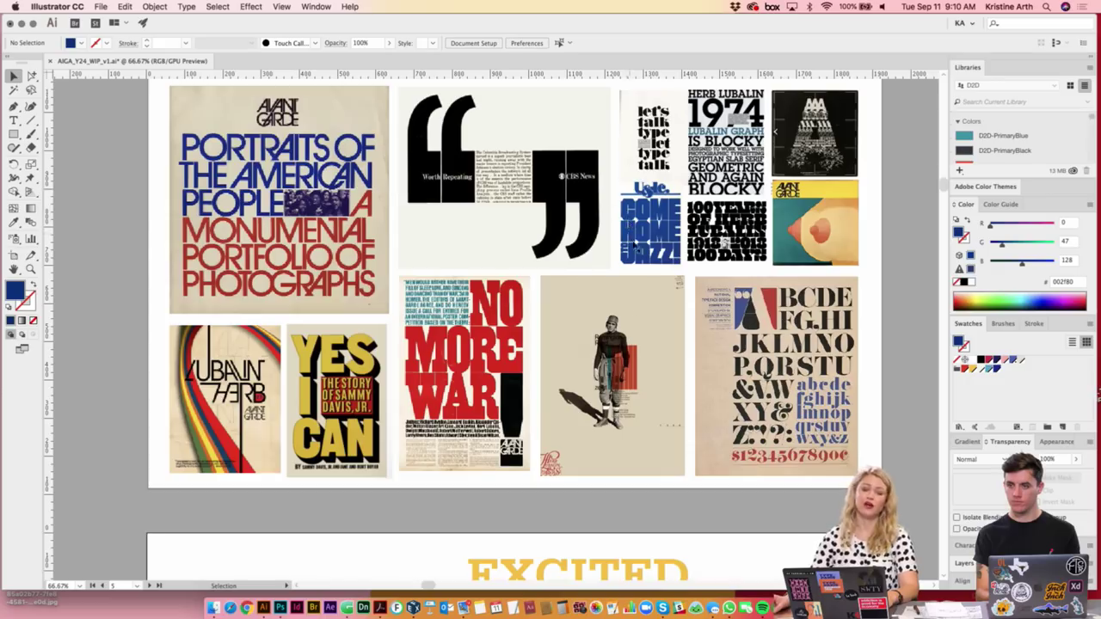
- Scroll down so the whole AIGA San Diego colour-swatch artboard is in view
scroll(621, 340, "down", 2)
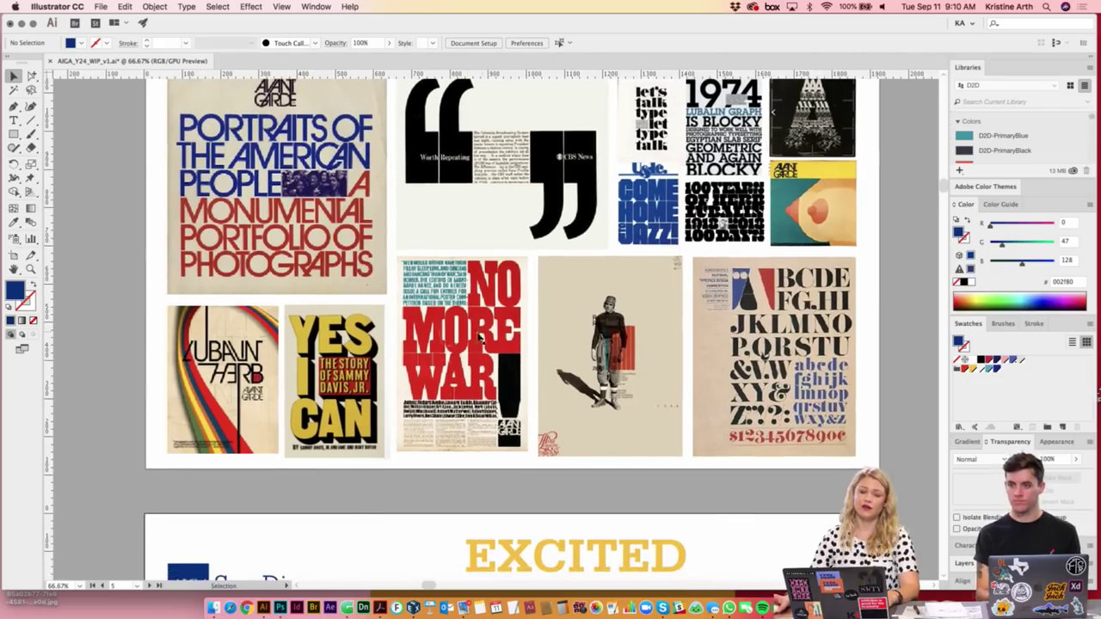
scroll(680, 435, "down", 1)
scroll(654, 361, "down", 4)
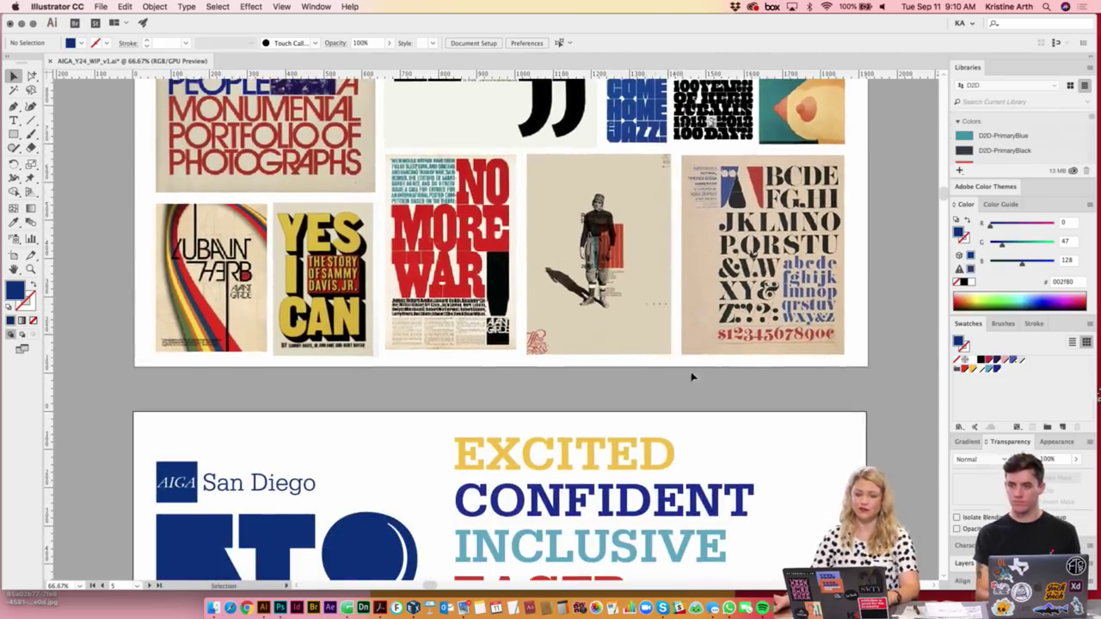
scroll(692, 377, "down", 5)
scroll(740, 361, "down", 4)
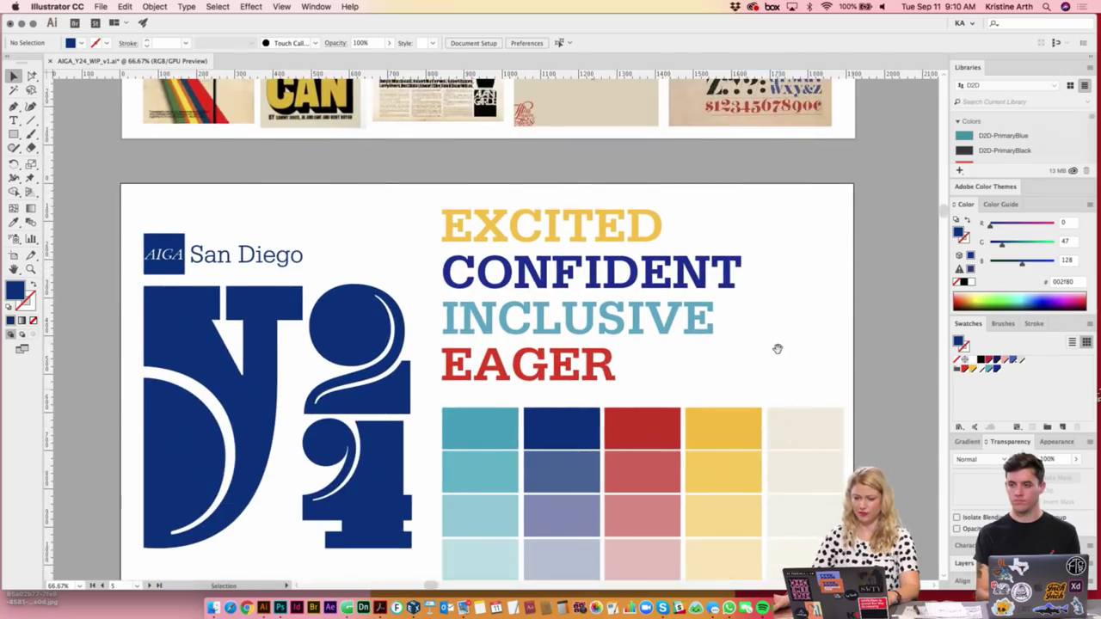
left_click_drag(777, 348, 774, 309)
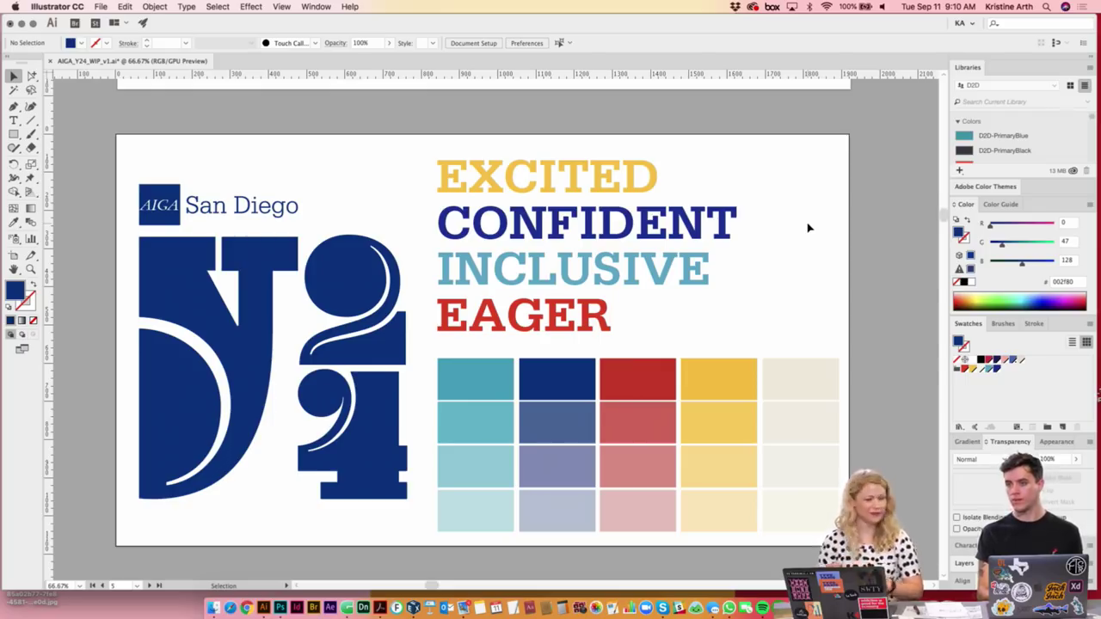
scroll(745, 222, "down", 10)
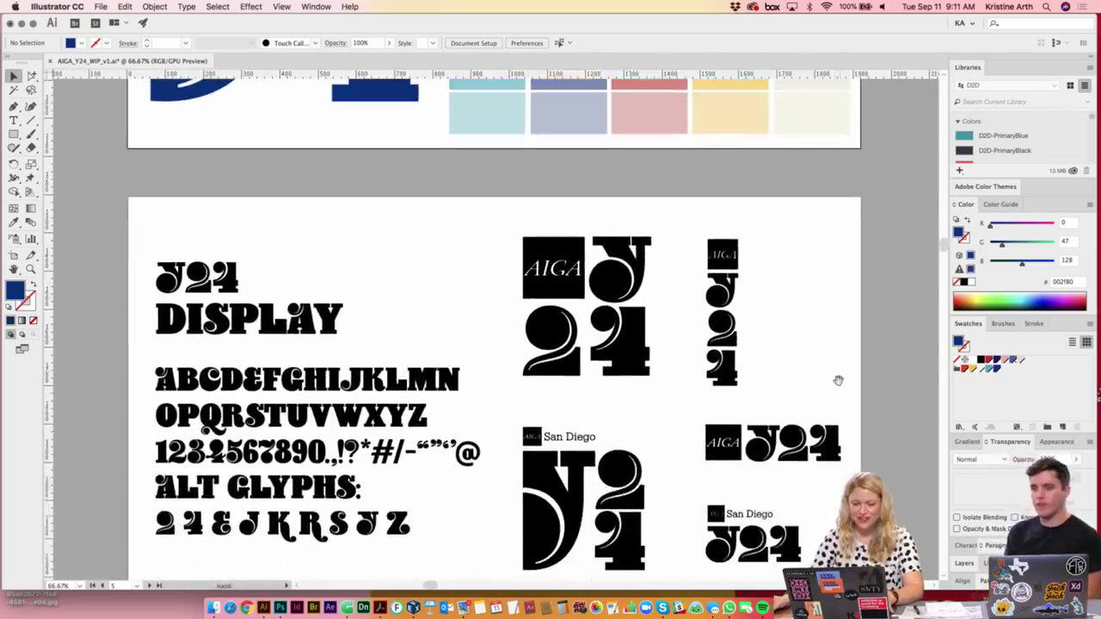
scroll(835, 374, "up", 2)
scroll(829, 362, "up", 3)
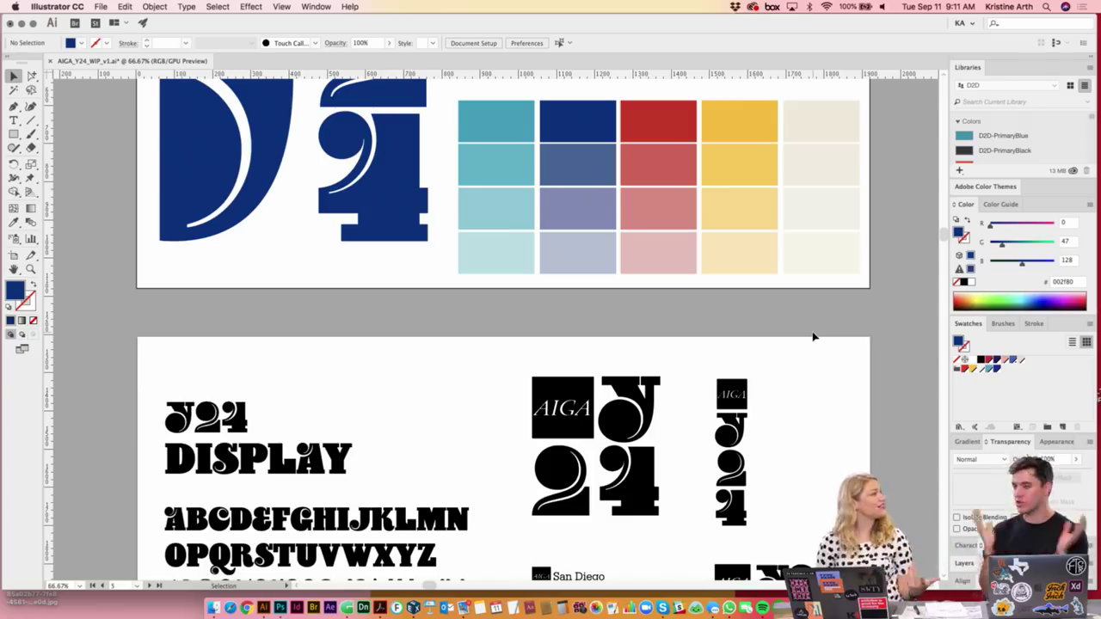
scroll(780, 274, "up", 5)
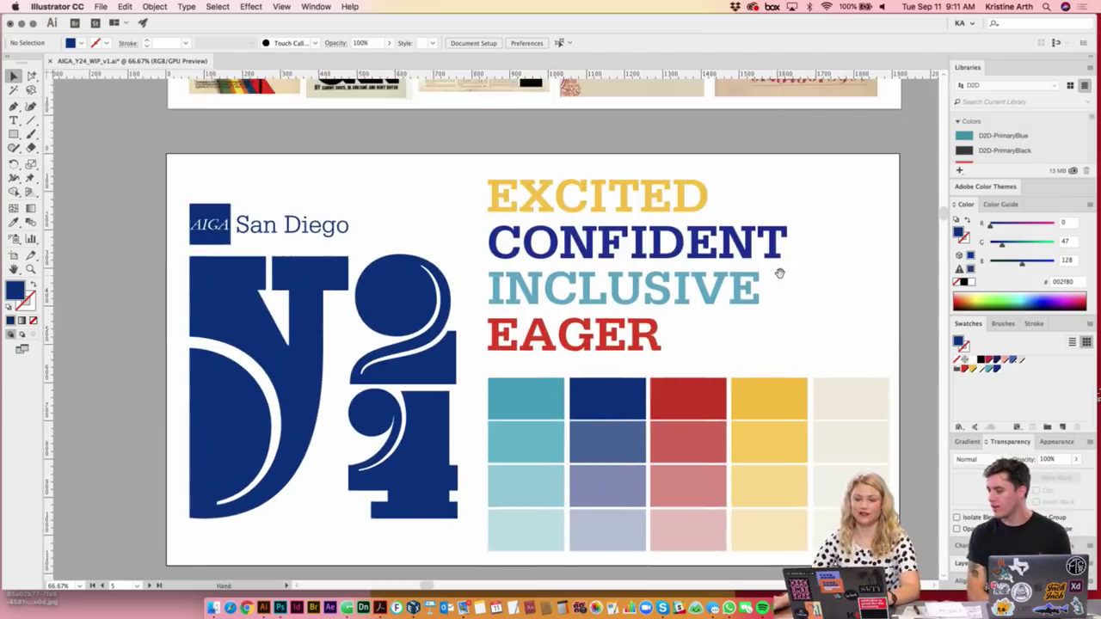
scroll(780, 273, "down", 3)
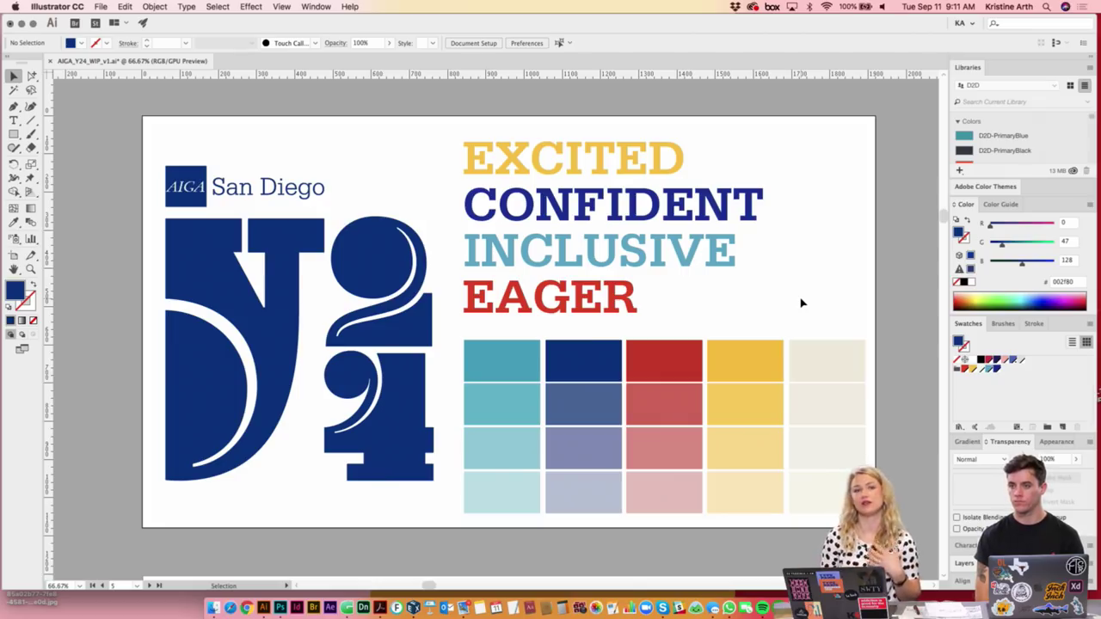
scroll(786, 198, "right", 1)
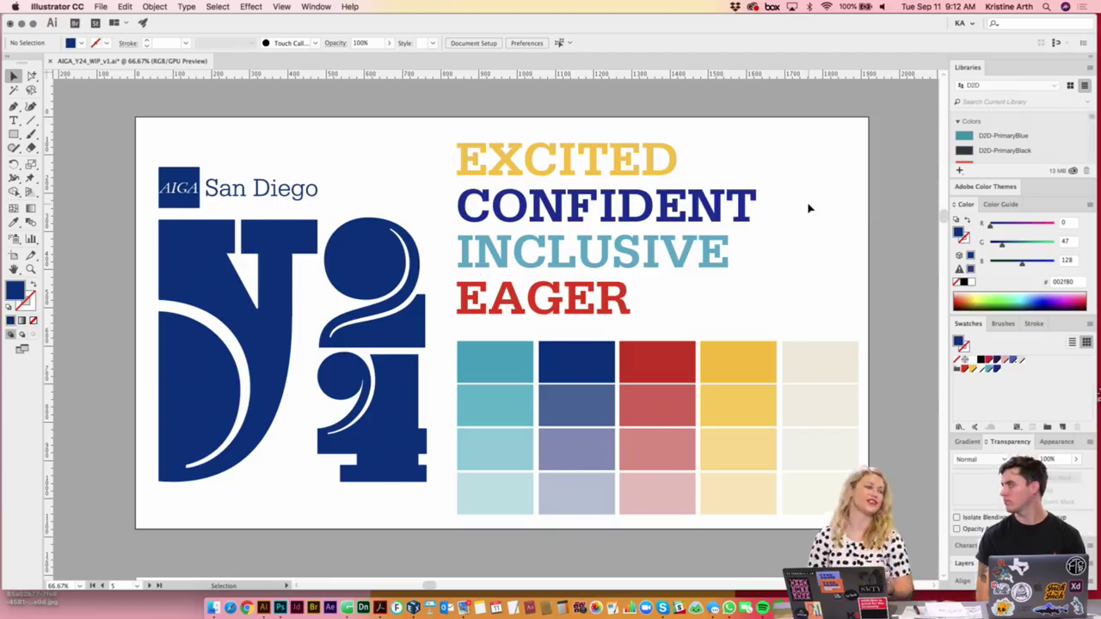
scroll(818, 263, "down", 2)
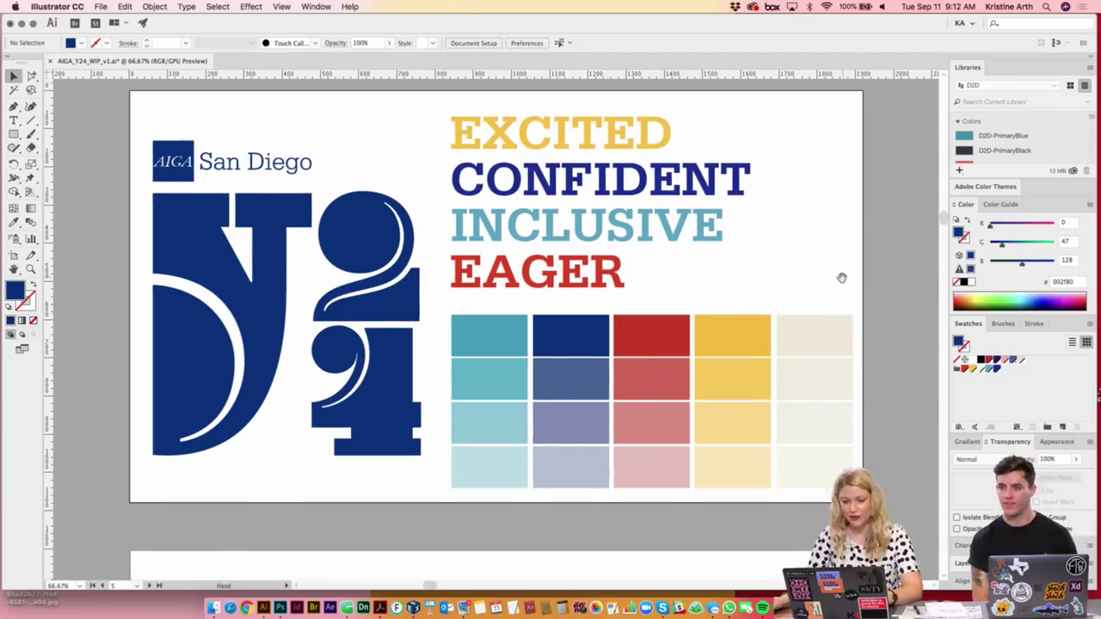
scroll(798, 213, "up", 6)
scroll(792, 344, "up", 5)
scroll(783, 258, "up", 5)
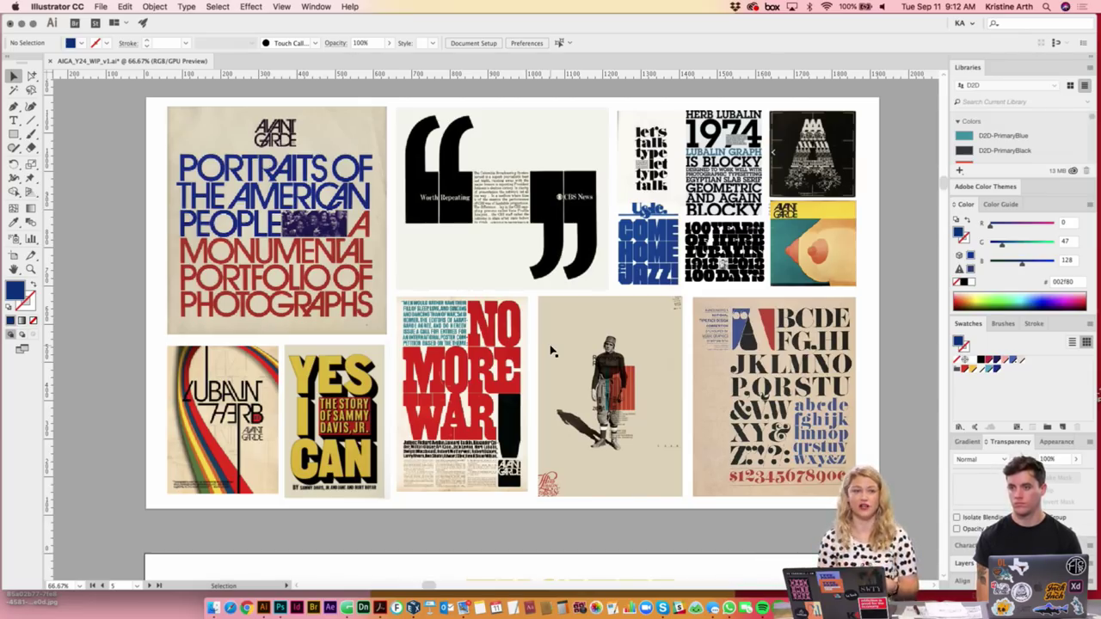
scroll(662, 429, "down", 5)
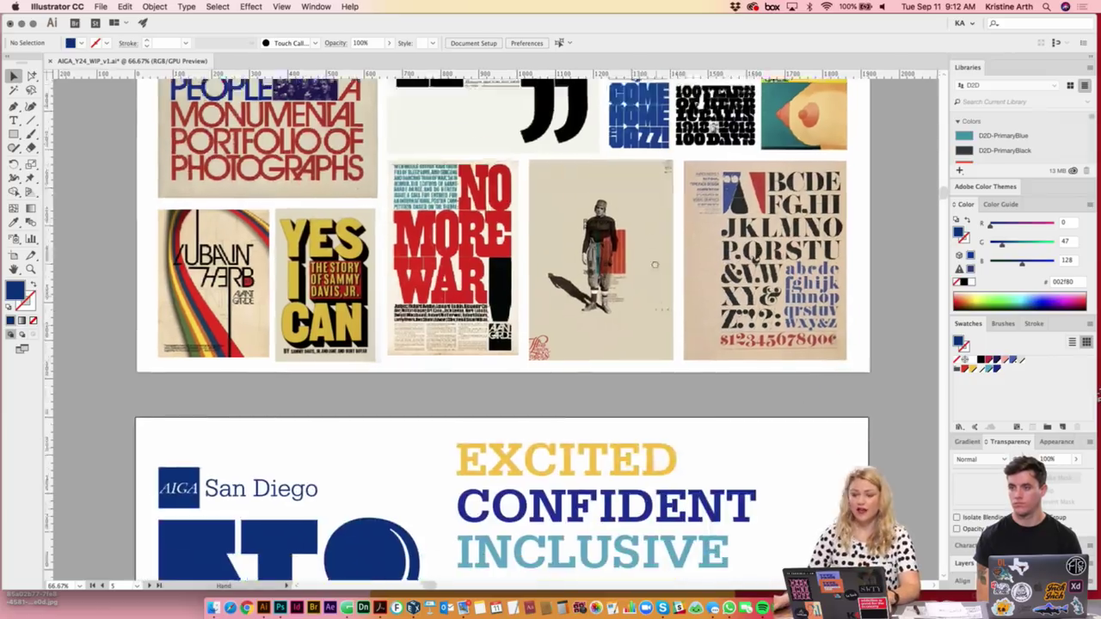
scroll(701, 425, "down", 1)
scroll(688, 351, "up", 3)
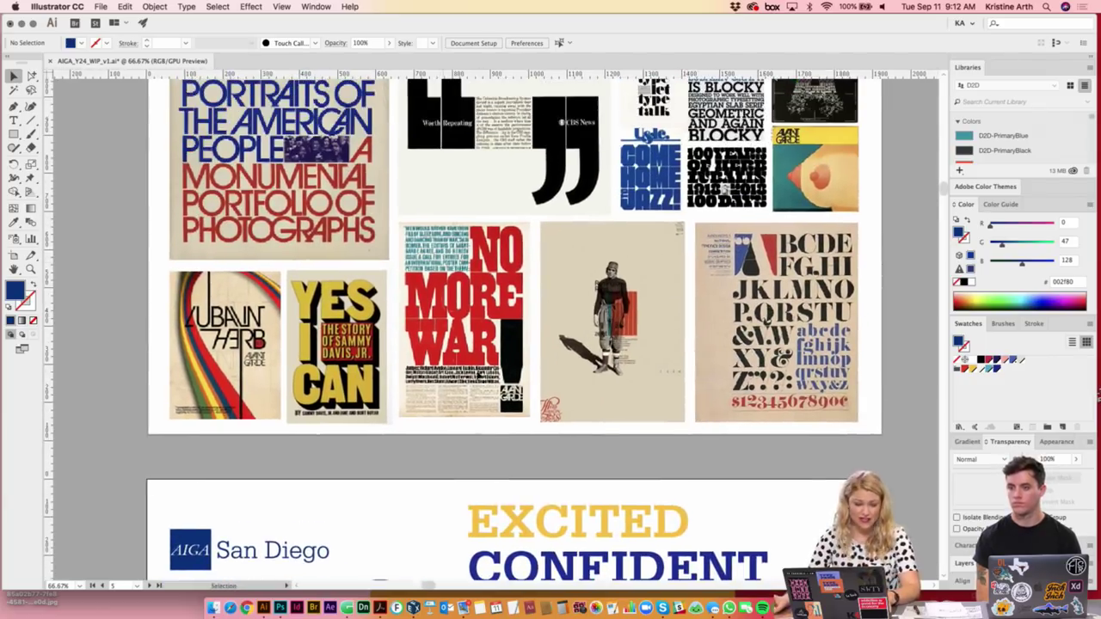
scroll(715, 440, "down", 4)
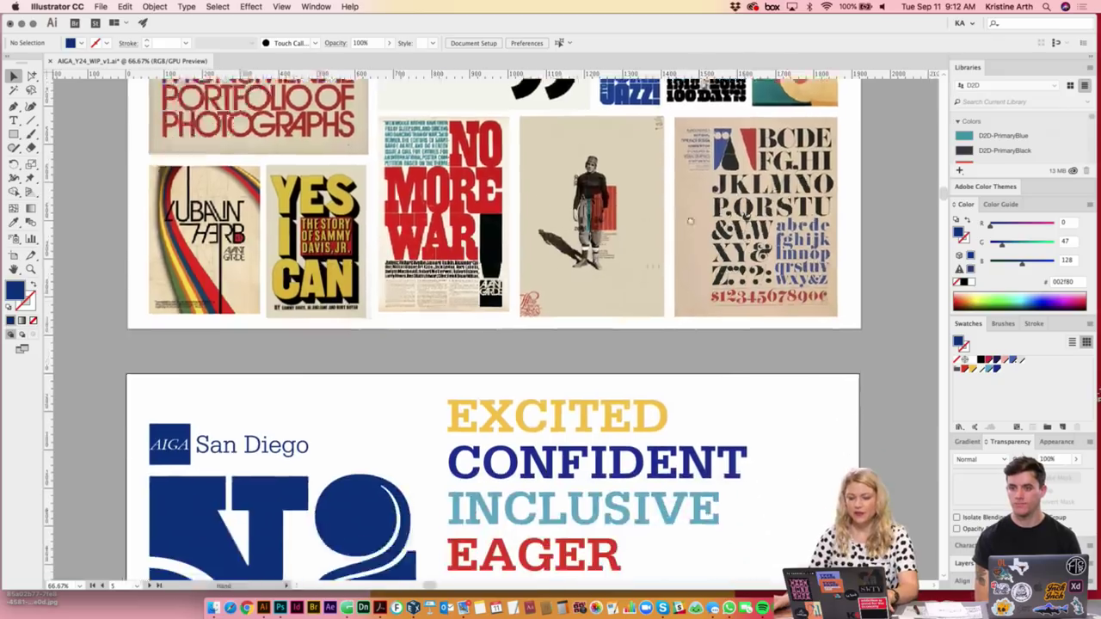
scroll(728, 405, "down", 5)
scroll(740, 374, "down", 5)
scroll(740, 399, "up", 1)
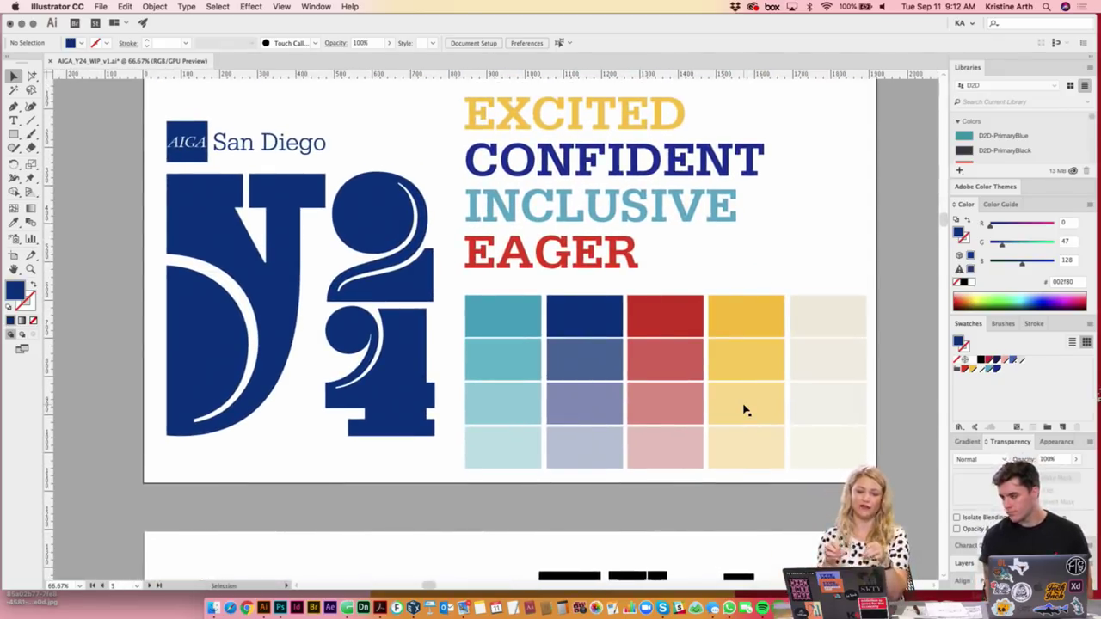
scroll(650, 356, "up", 2)
scroll(644, 356, "down", 1)
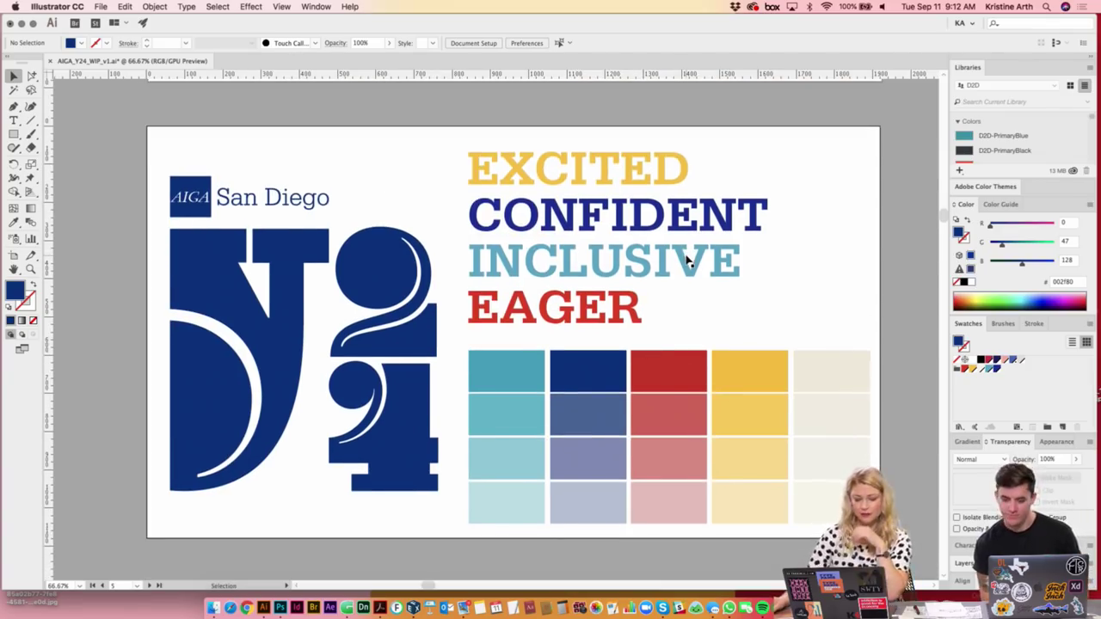
left_click(659, 168)
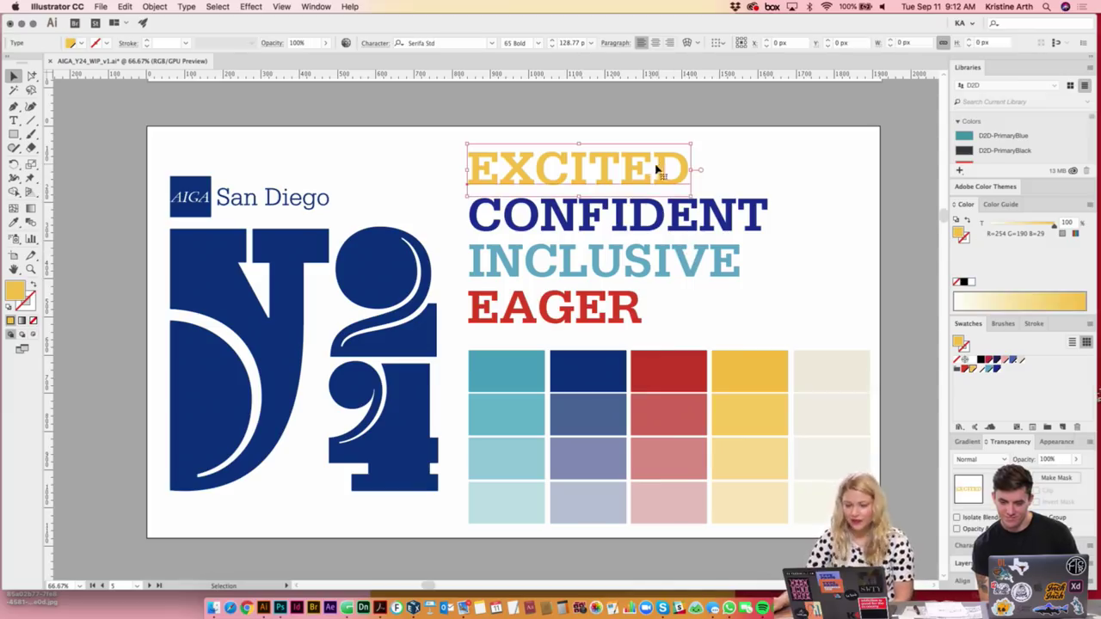
left_click(761, 212)
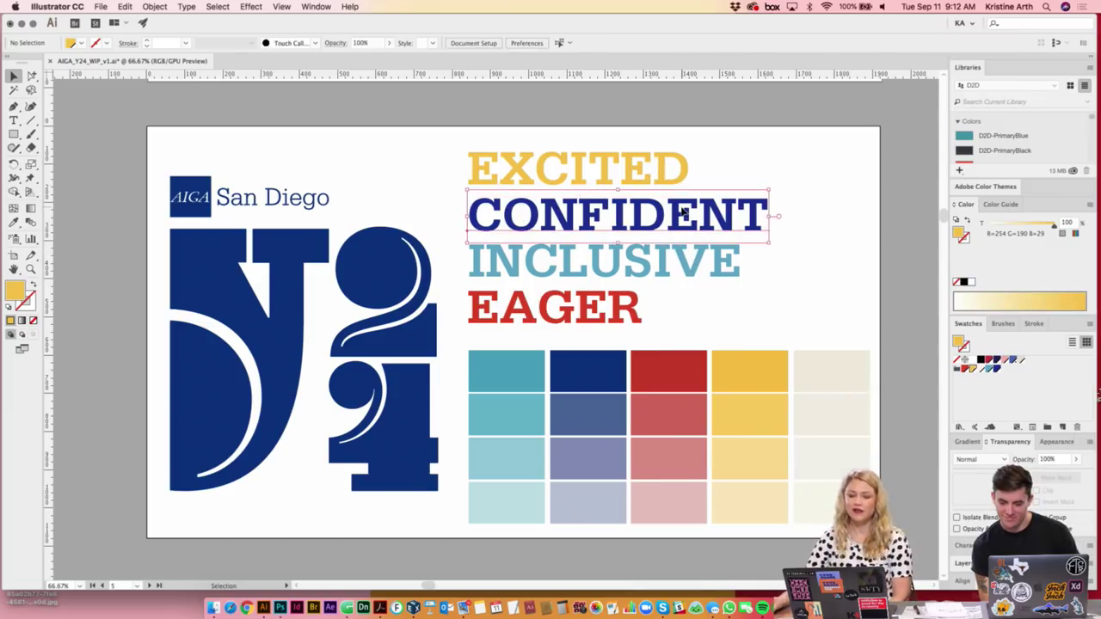
left_click(621, 260)
left_click(589, 179)
double_click(588, 174)
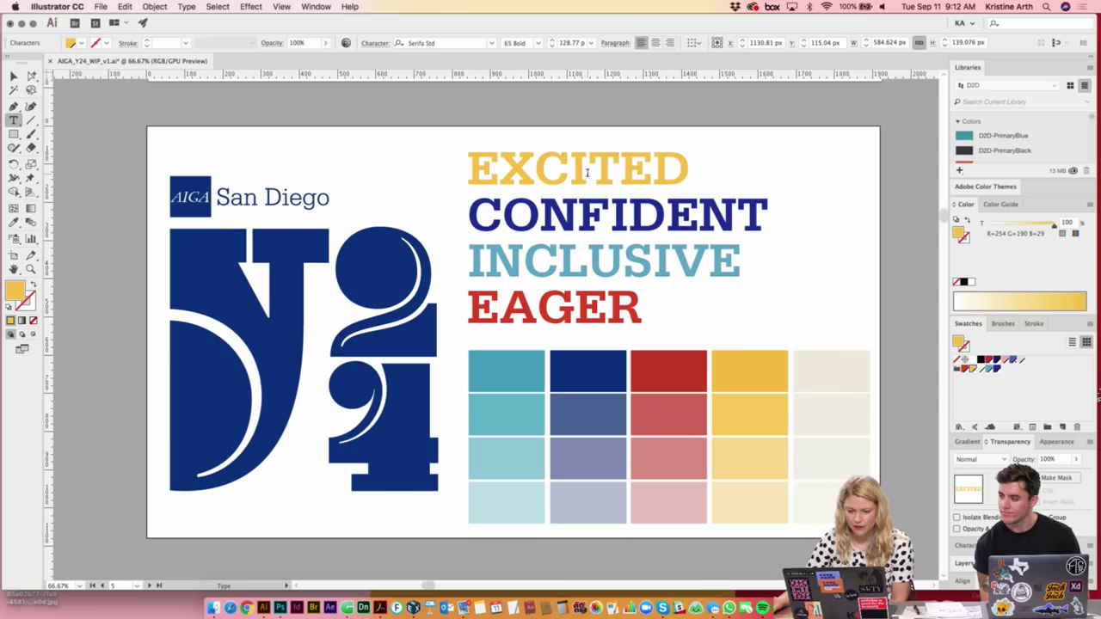
left_click_drag(612, 175, 484, 174)
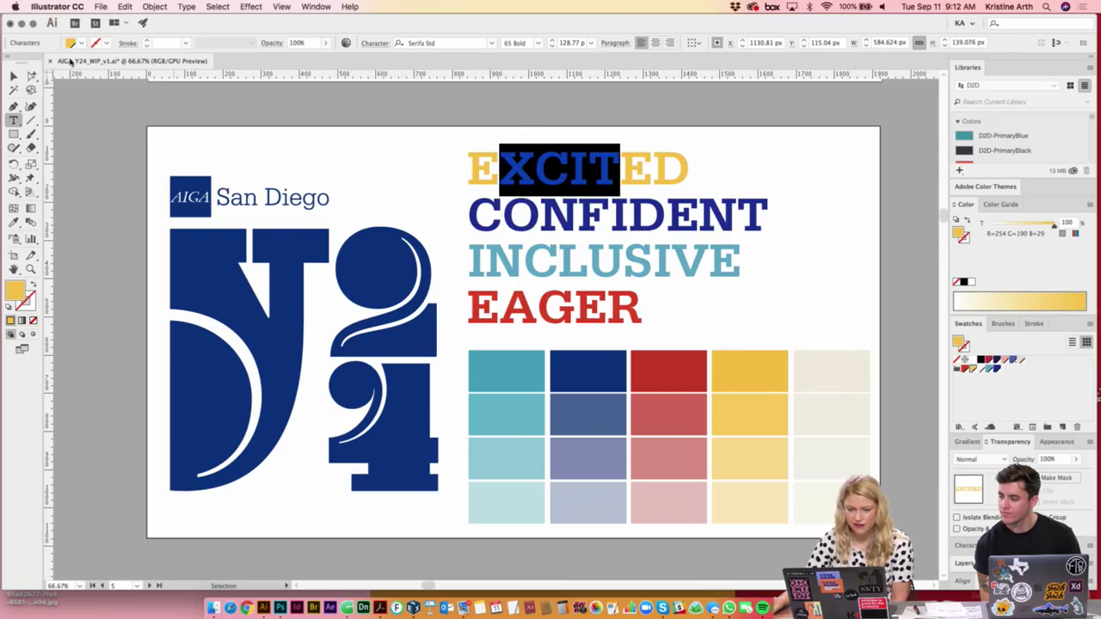
left_click(13, 75)
left_click(538, 118)
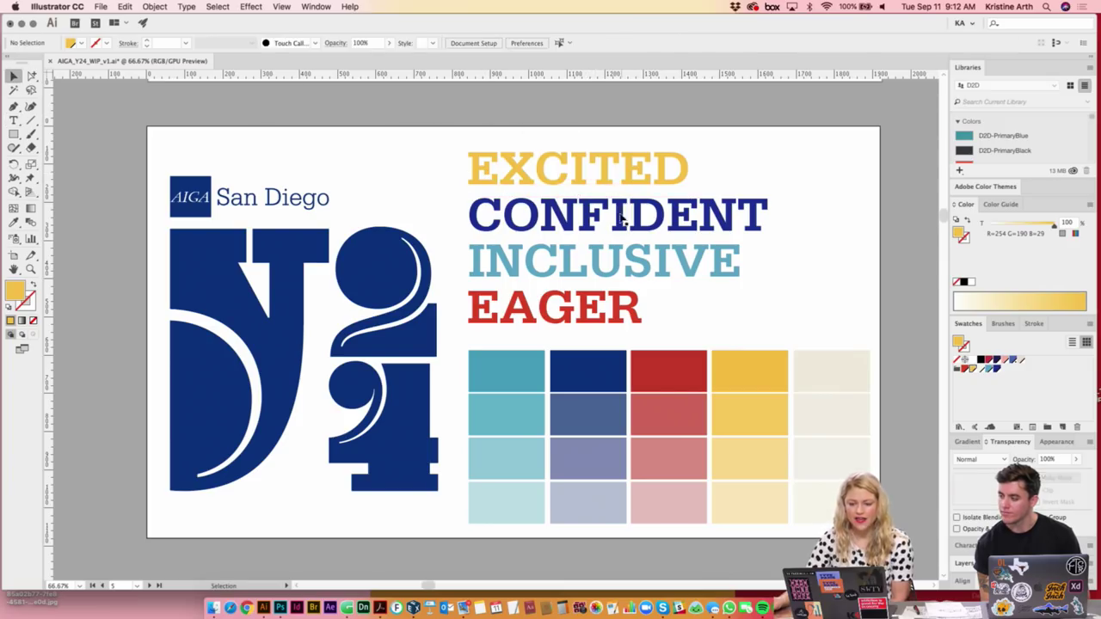
left_click(602, 172)
left_click(618, 222)
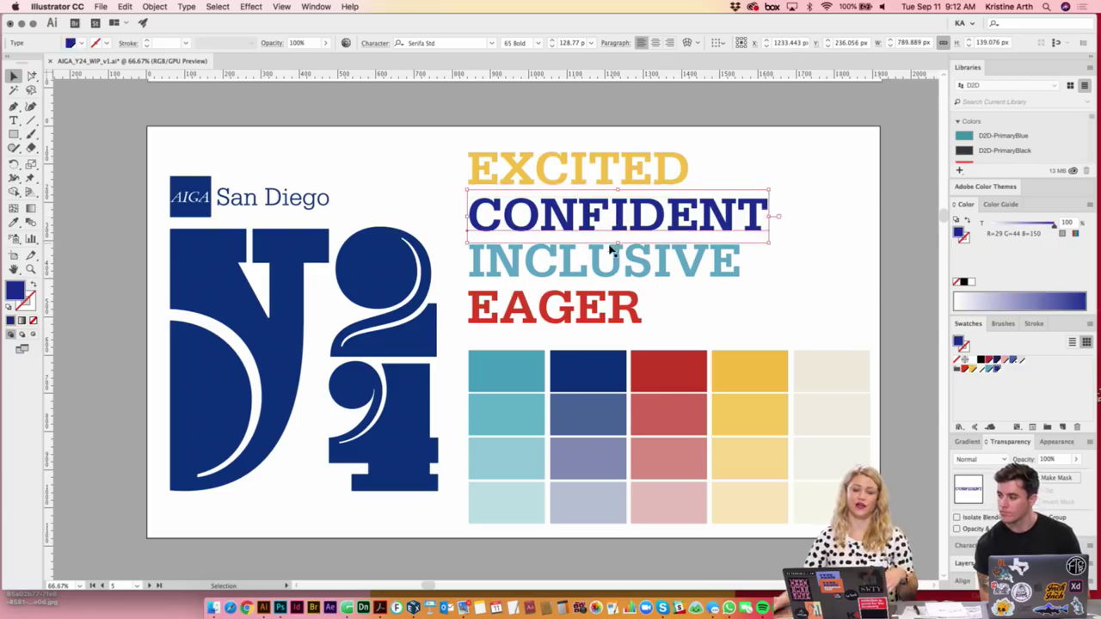
left_click(606, 272)
left_click(600, 311)
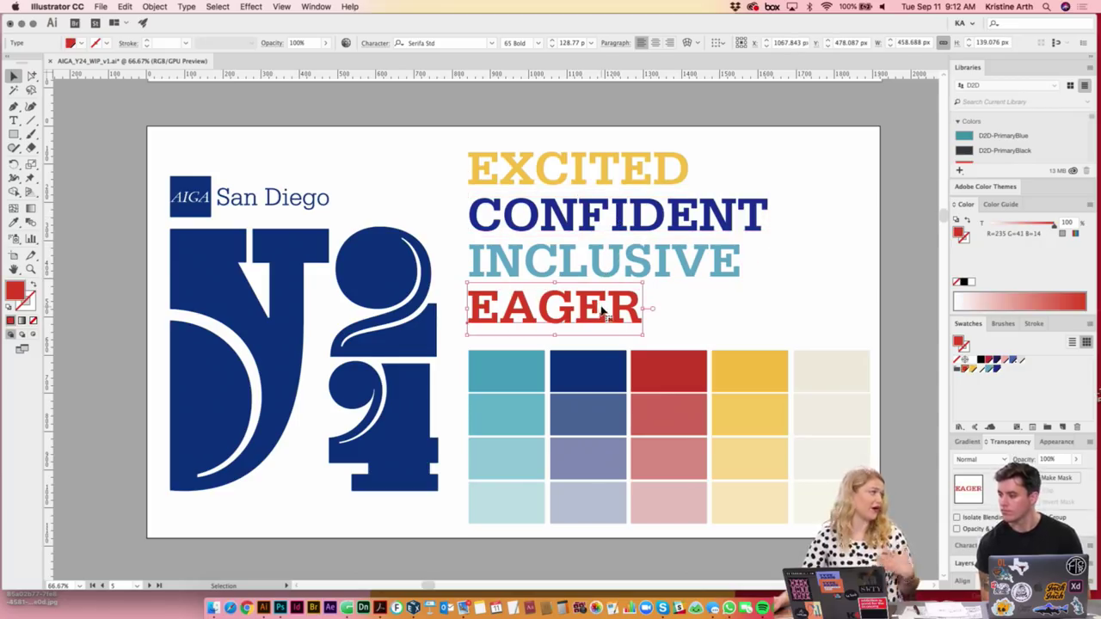
left_click(826, 246)
left_click_drag(829, 250, 827, 247)
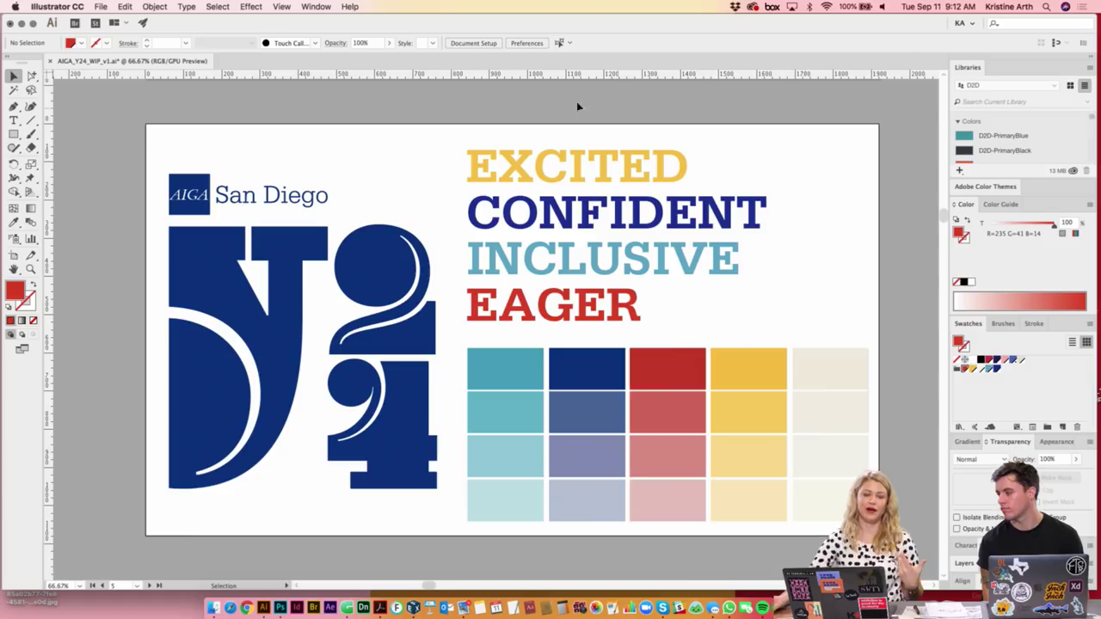
left_click(244, 252)
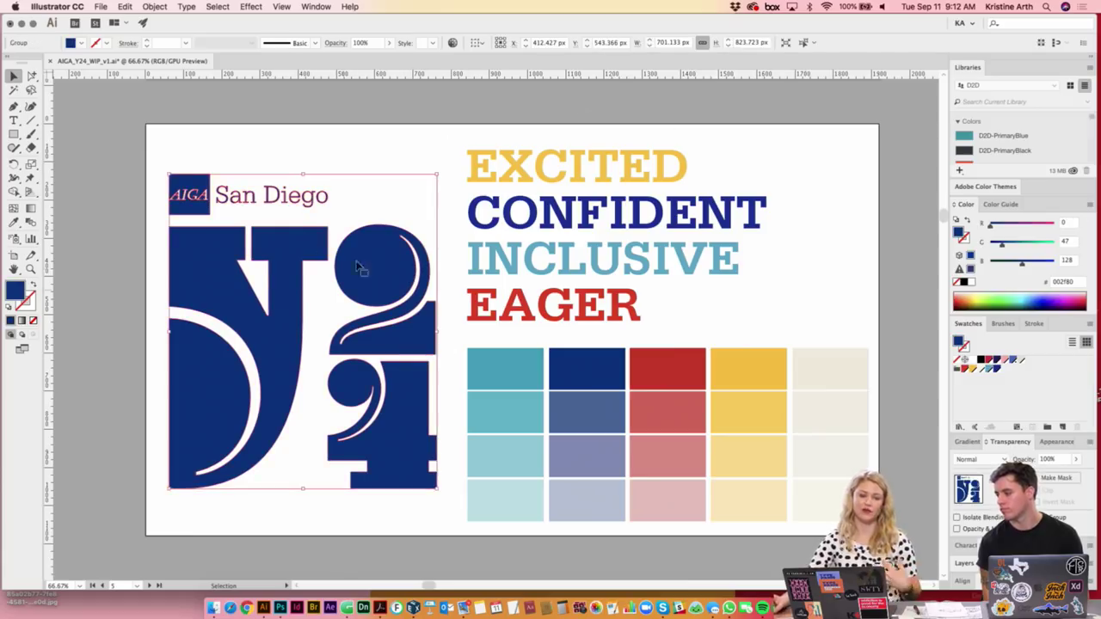
left_click(379, 153)
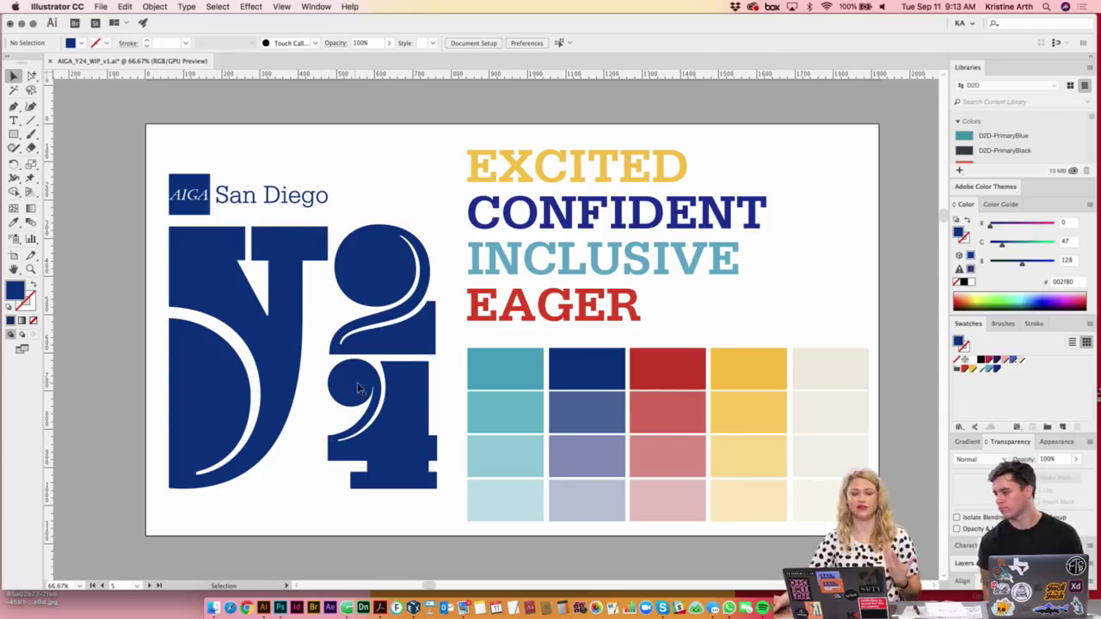
- Scroll down to the type specimen and place a text cursor in its alphabet line
scroll(444, 434, "down", 2)
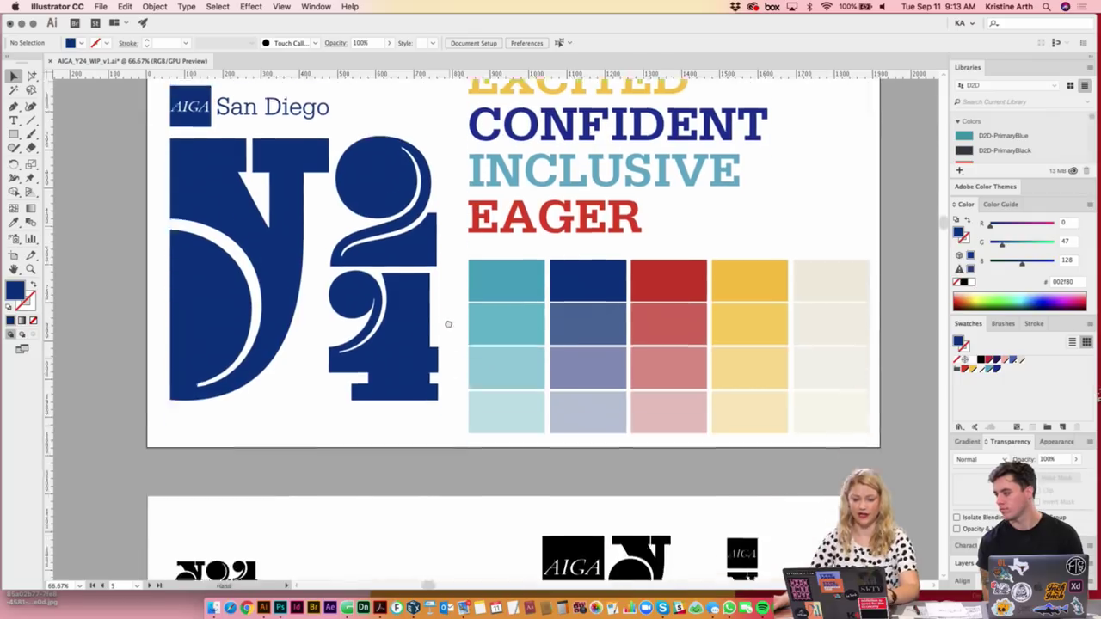
scroll(387, 431, "down", 2)
scroll(332, 428, "down", 5)
scroll(452, 309, "down", 2)
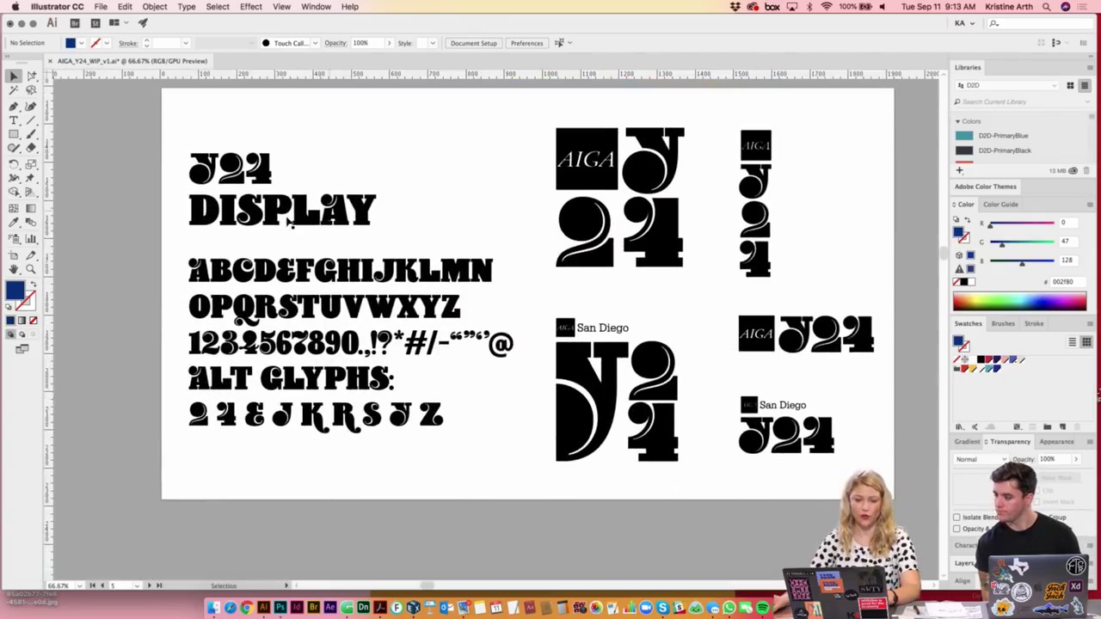
key("t")
left_click(335, 282)
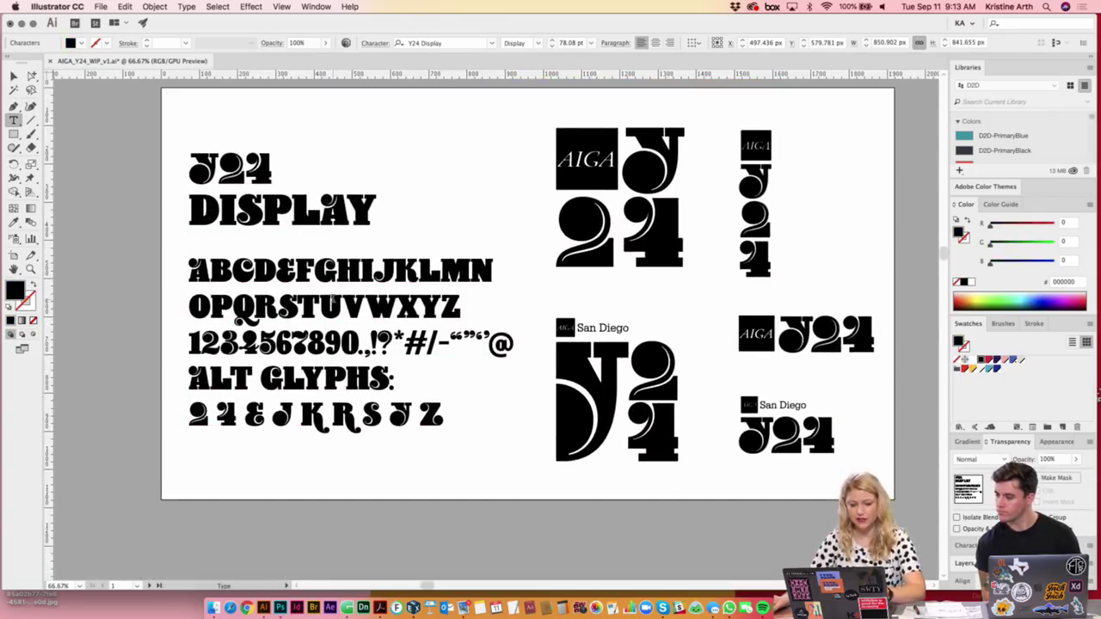
- Scroll around the specimen, return to the Selection tool and deselect the text
scroll(336, 297, "up", 2)
scroll(335, 296, "up", 2)
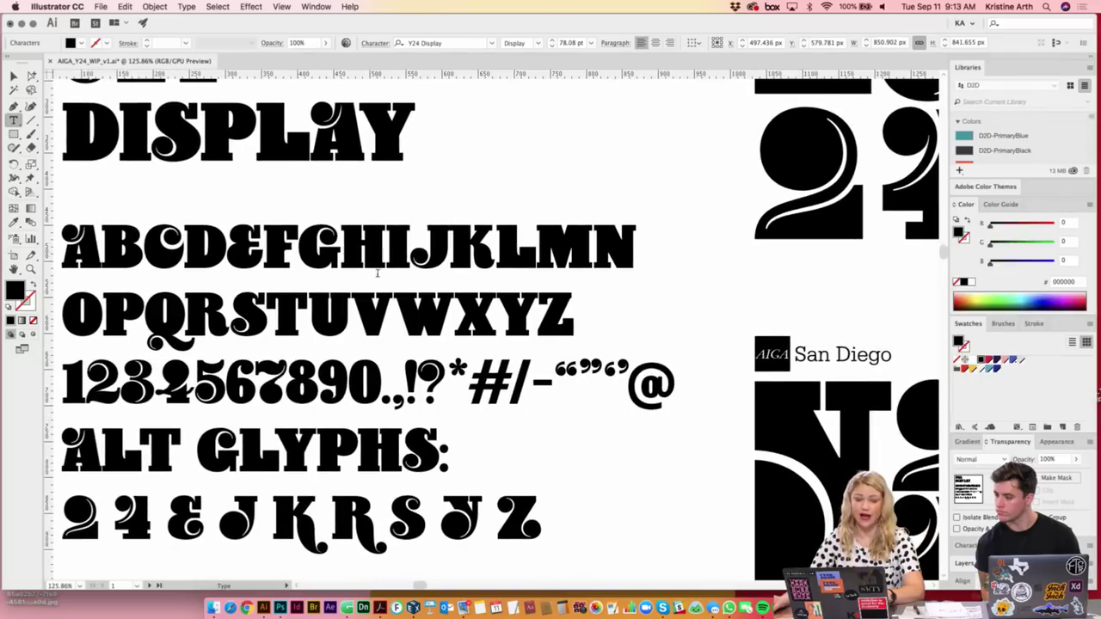
scroll(570, 290, "down", 3)
scroll(571, 289, "up", 1)
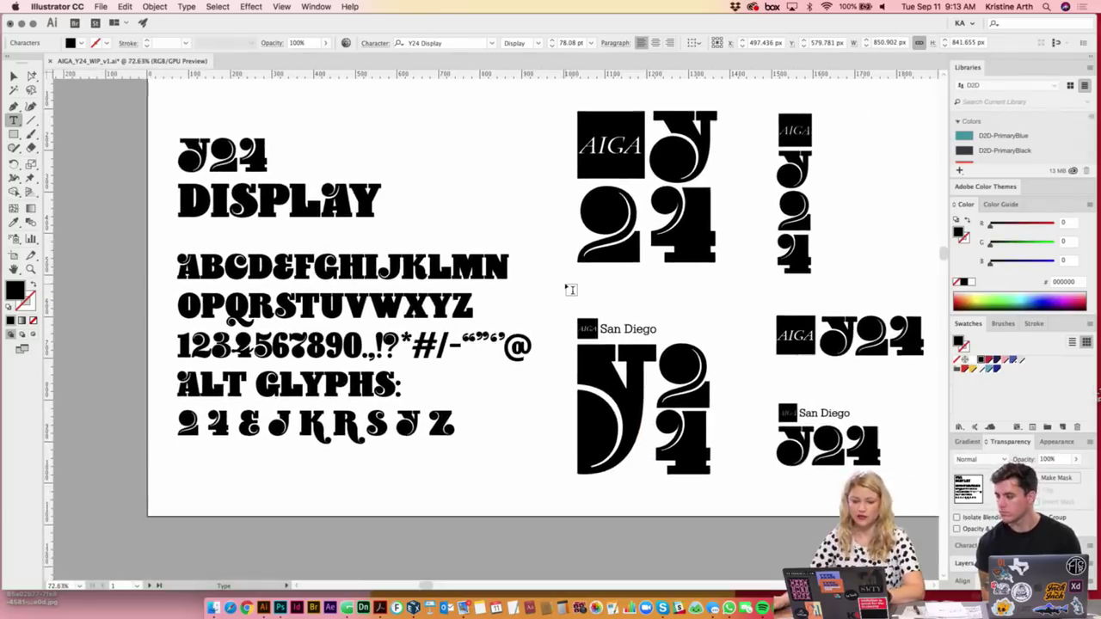
scroll(542, 280, "up", 1)
left_click(14, 76)
left_click(116, 168)
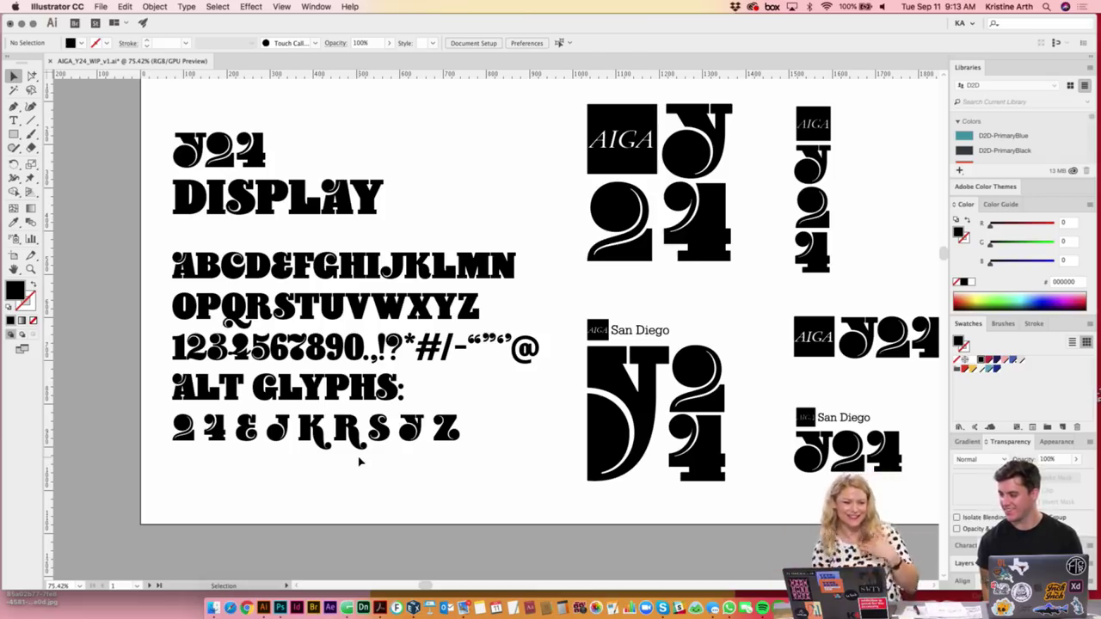
- Pan right with the Hand tool to show the whole specimen artboard
key("space")
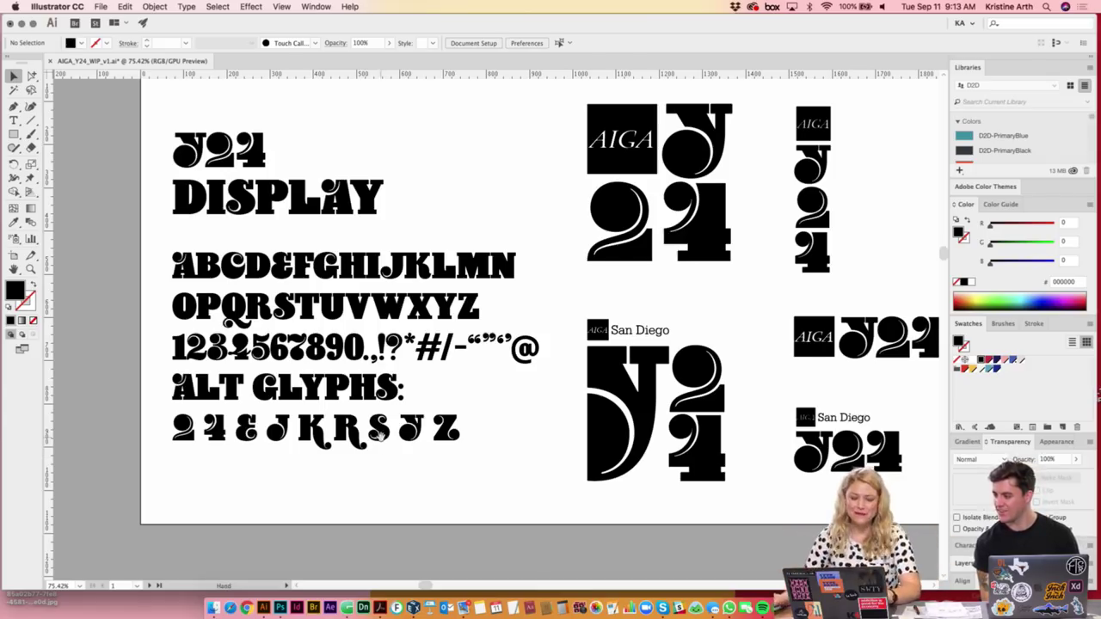
left_click_drag(483, 256, 480, 267)
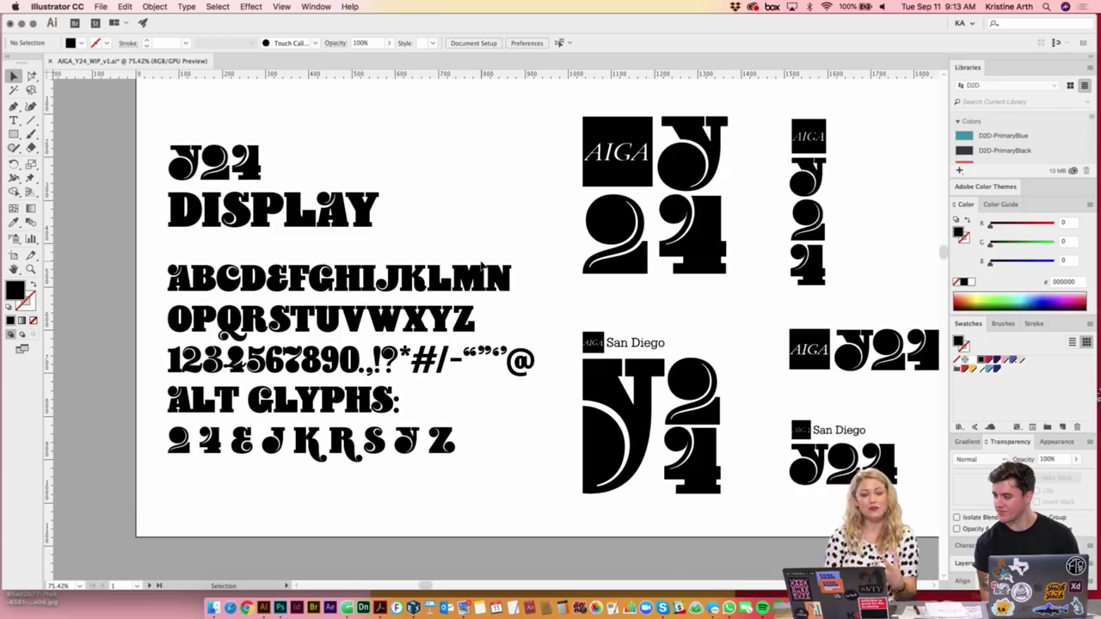
scroll(481, 252, "right", 4)
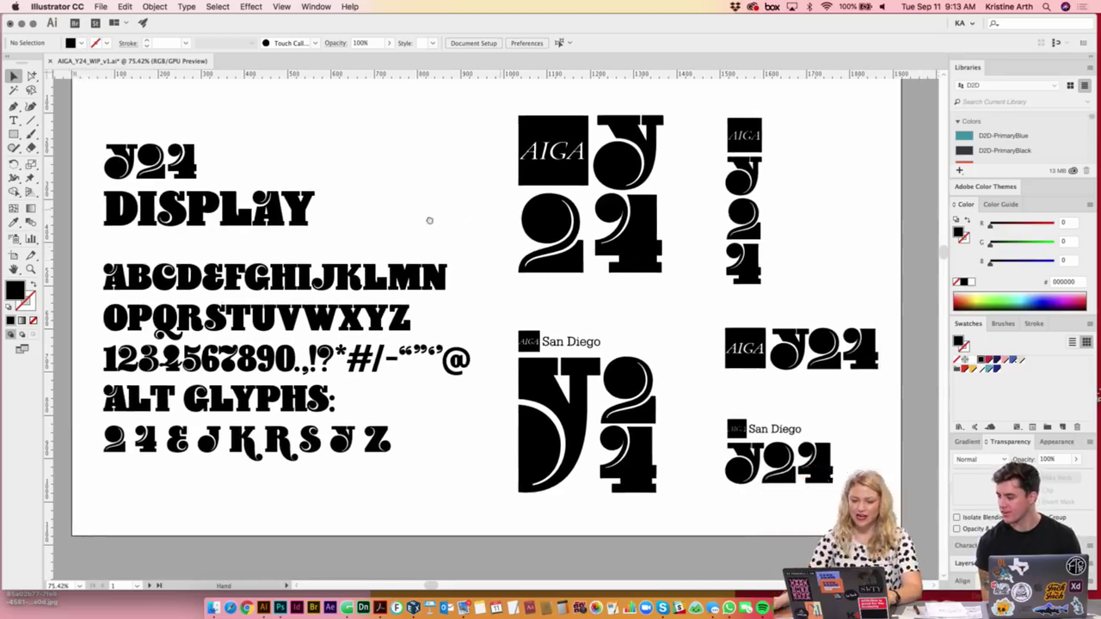
scroll(428, 218, "right", 4)
scroll(634, 309, "right", 2)
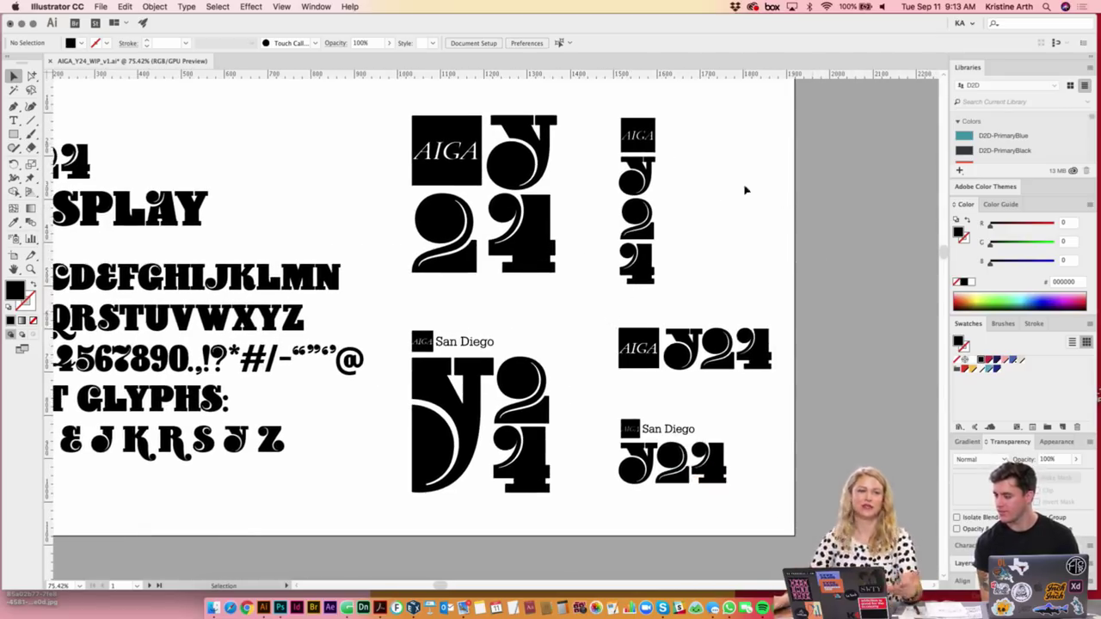
mouse_move(686, 312)
left_mouse_down()
mouse_move(764, 299)
mouse_move(760, 316)
left_mouse_up()
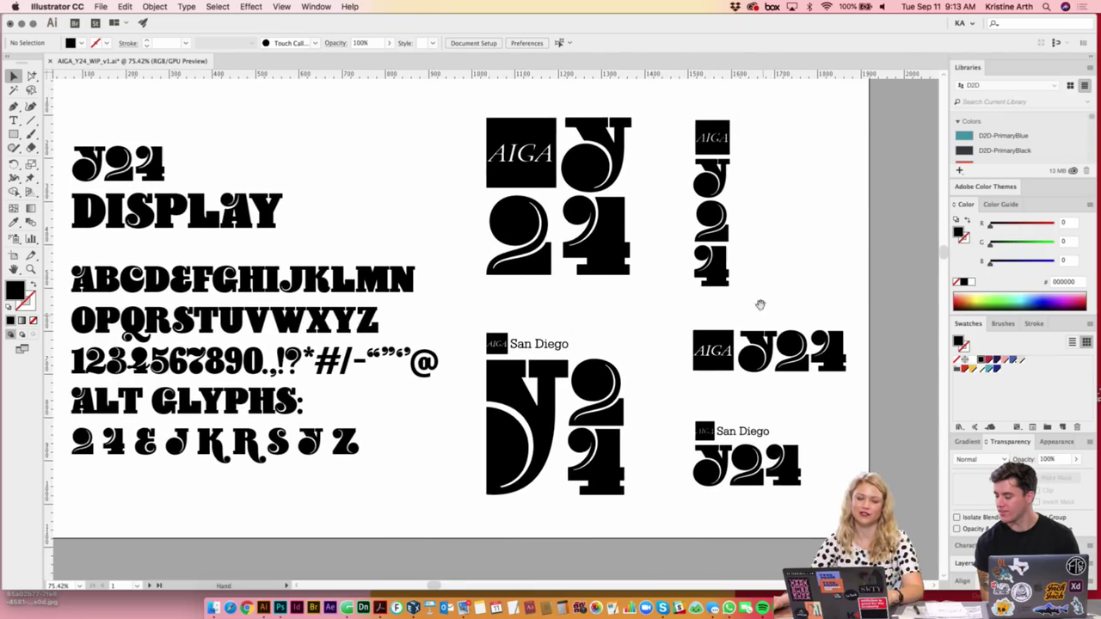
- Zoom out to 66.67% and pan so the specimen sits below the swatches
left_click(723, 171)
scroll(813, 232, "down", 2)
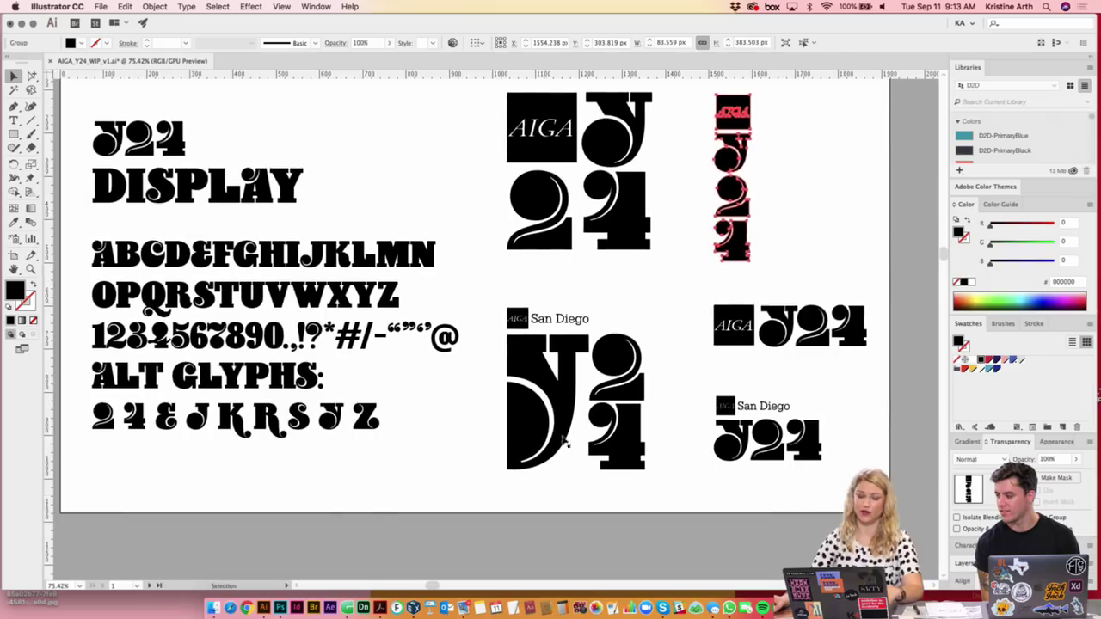
key("super+minus")
left_click_drag(615, 295, 755, 325)
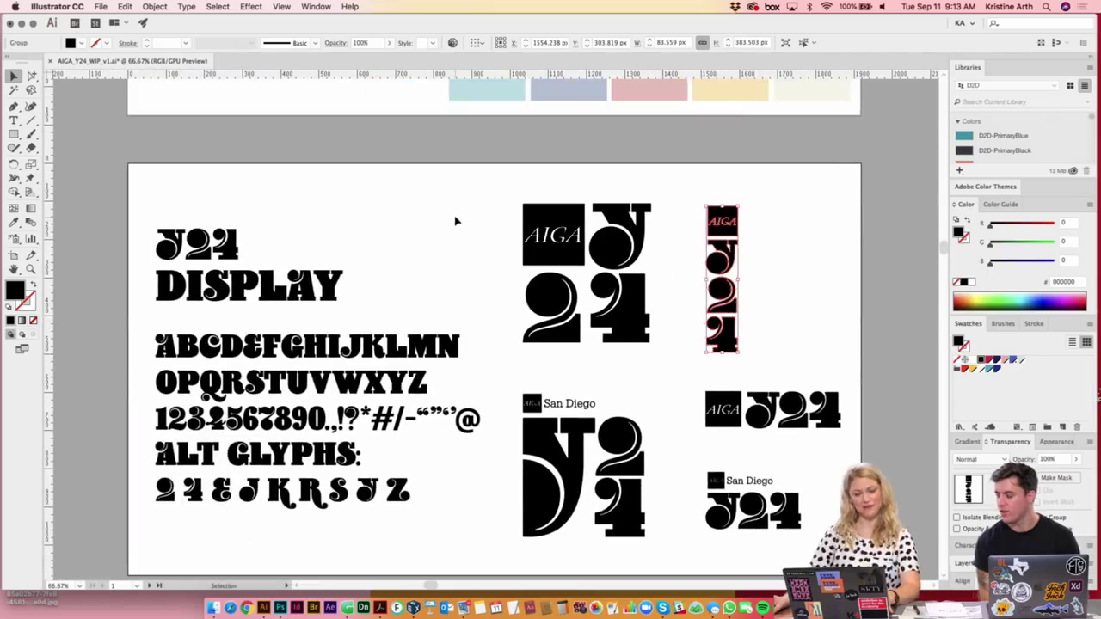
left_click(457, 222)
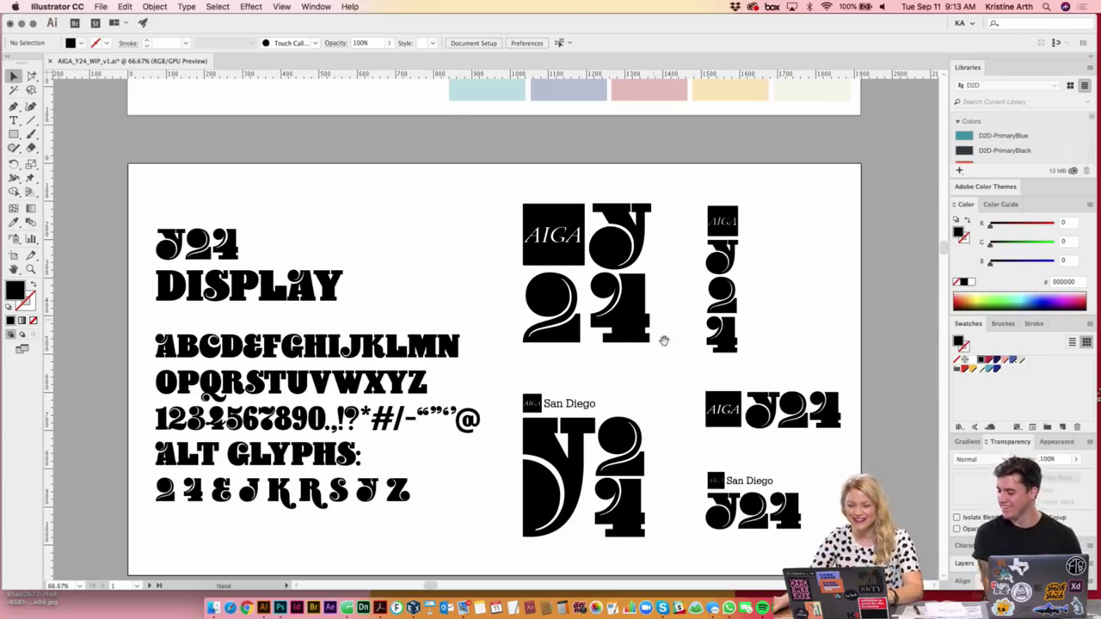
left_click_drag(662, 339, 671, 139)
- Scroll down to reveal the full THE YEAR OF YES title and columns, then zoom out
scroll(654, 215, "down", 3)
scroll(650, 247, "down", 3)
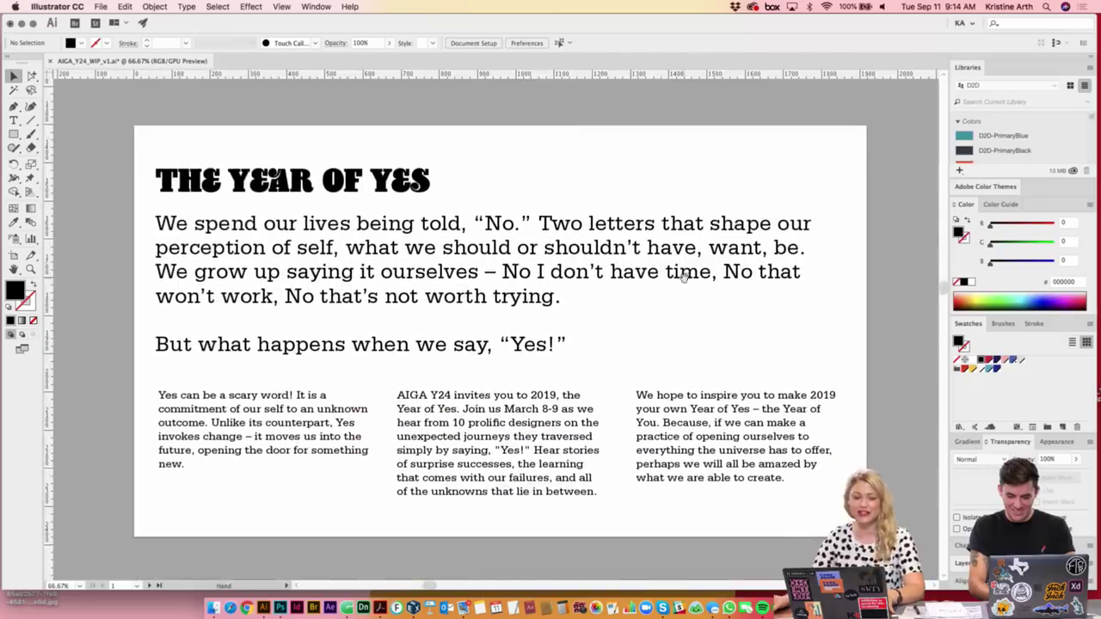
scroll(647, 206, "down", 1)
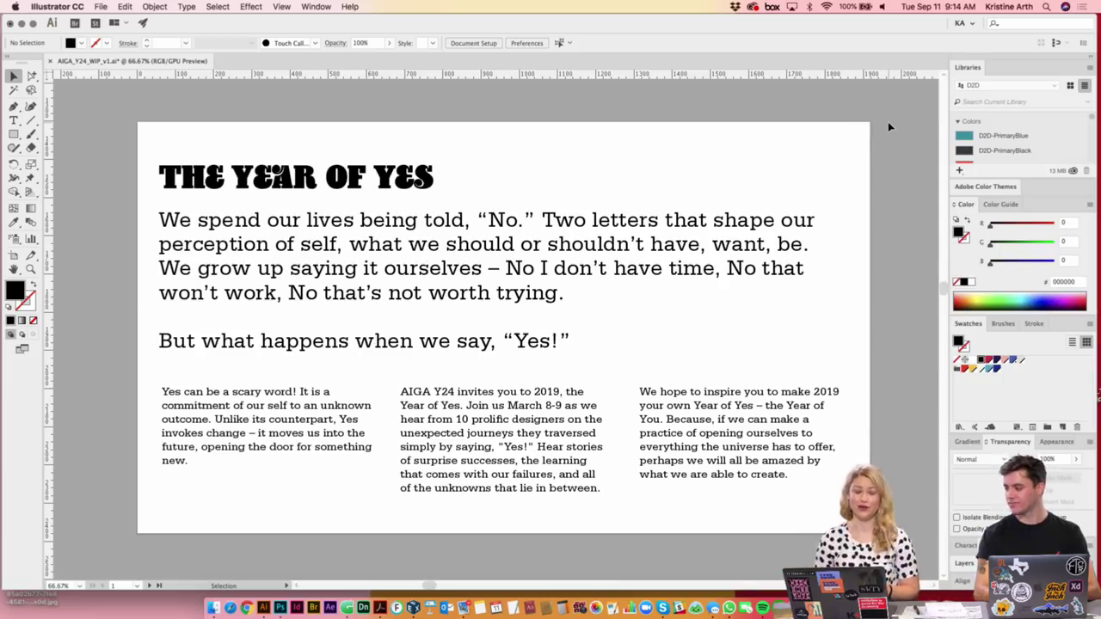
scroll(757, 344, "down", 5)
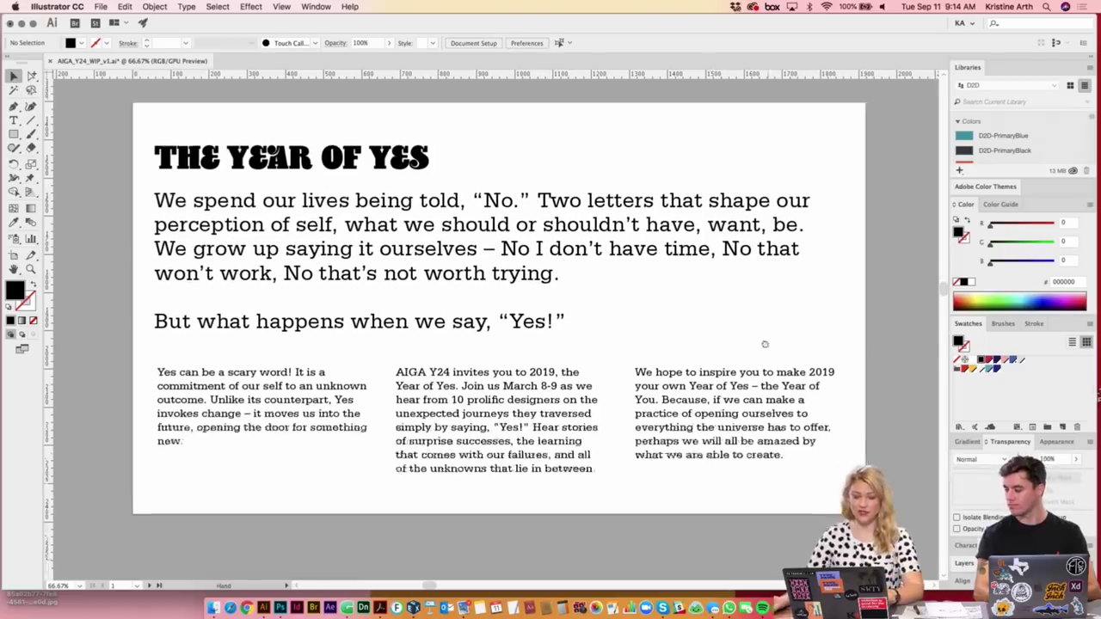
left_click_drag(674, 356, 677, 410)
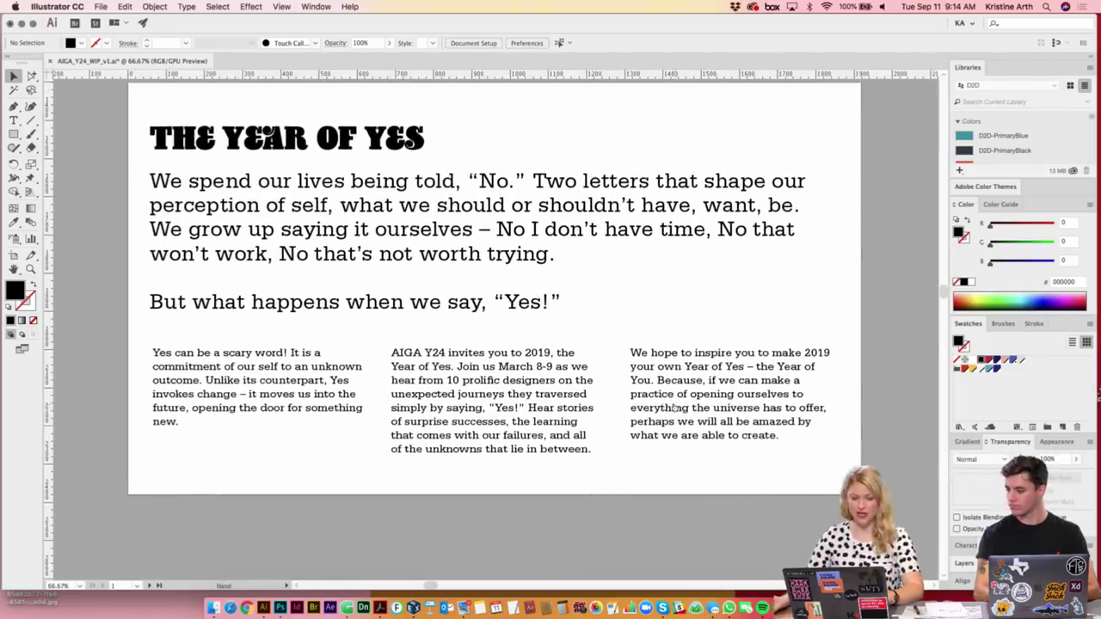
key("ctrl+minus")
scroll(715, 322, "up", 2)
- Scroll over to the Poster, Postcard and Socks Copy artboard and zoom in on it
scroll(759, 221, "up", 5)
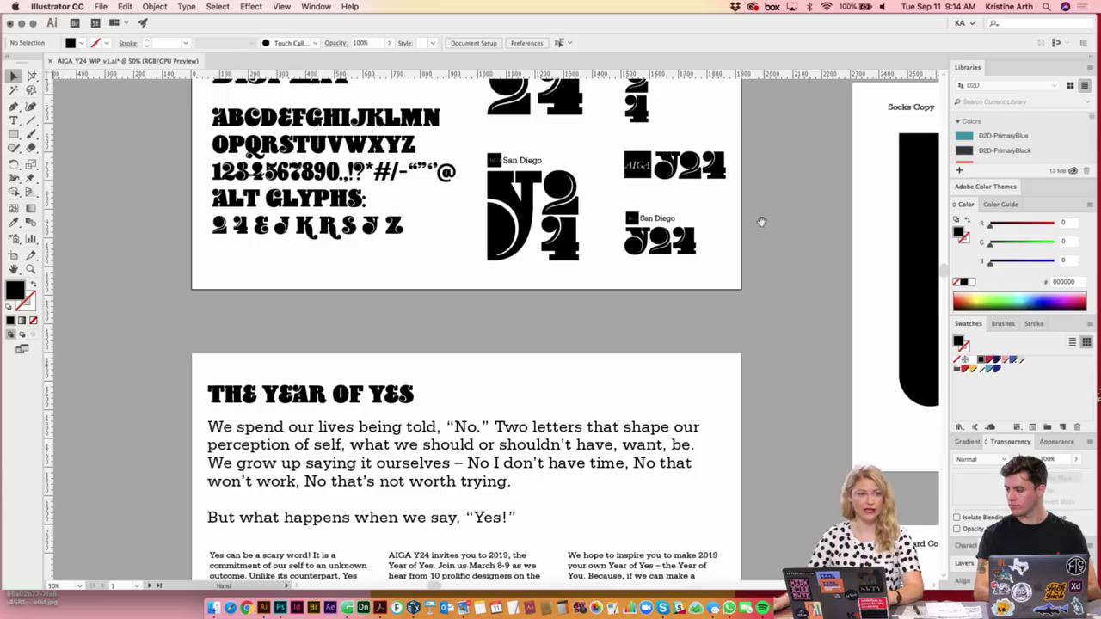
scroll(774, 244, "up", 5)
scroll(774, 245, "up", 7)
scroll(728, 283, "up", 4)
scroll(799, 327, "down", 4)
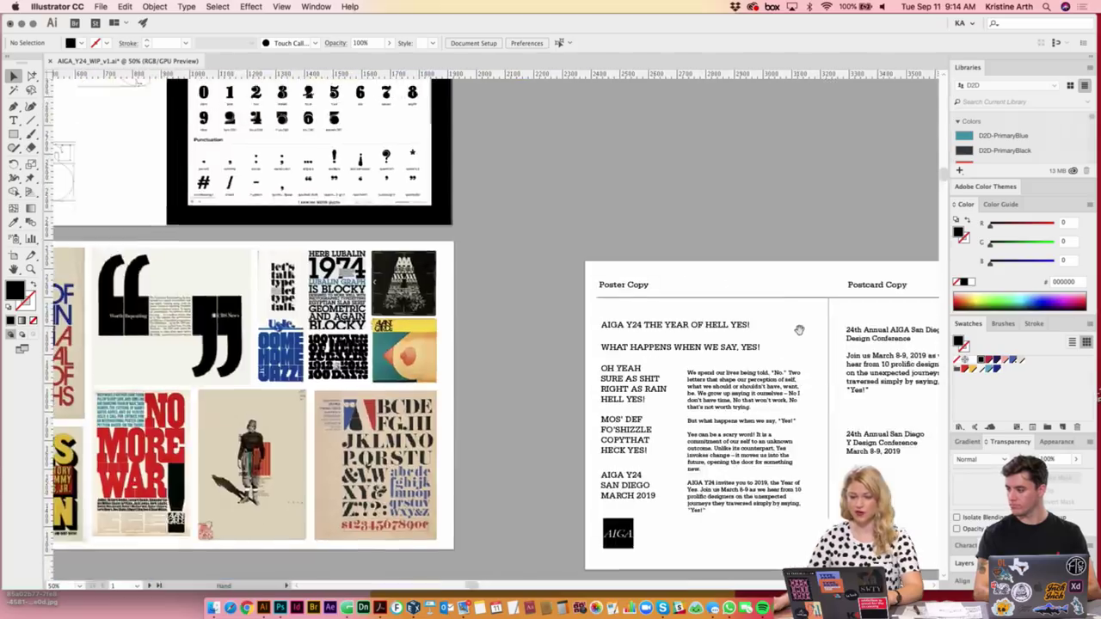
scroll(798, 327, "right", 6)
scroll(697, 402, "down", 2)
scroll(697, 402, "right", 5)
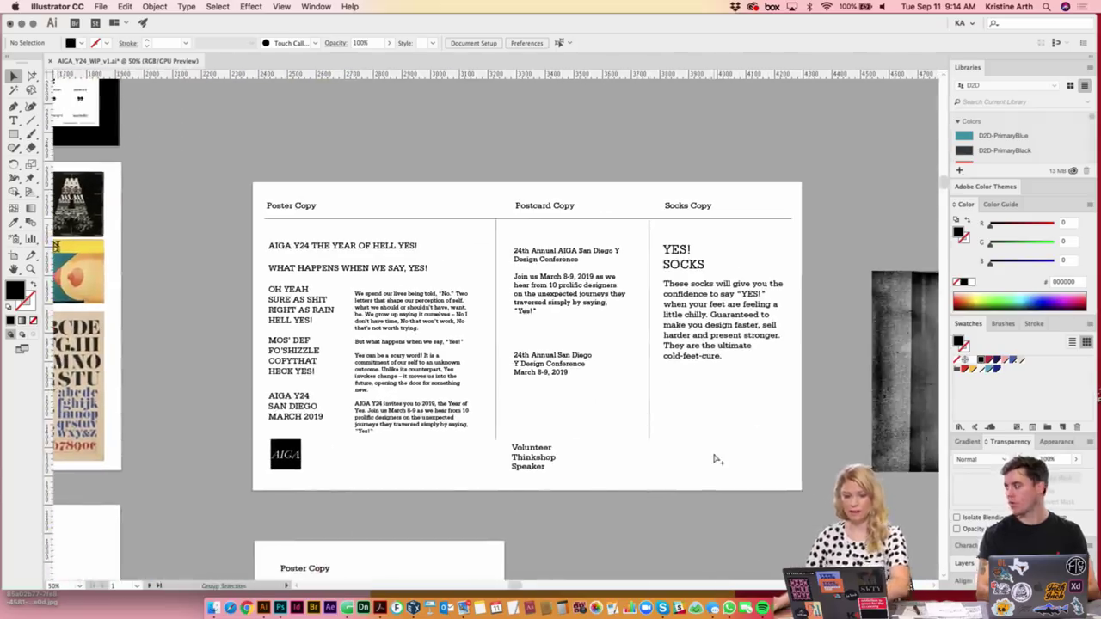
key("ctrl+plus")
scroll(709, 447, "down", 1)
scroll(710, 448, "right", 2)
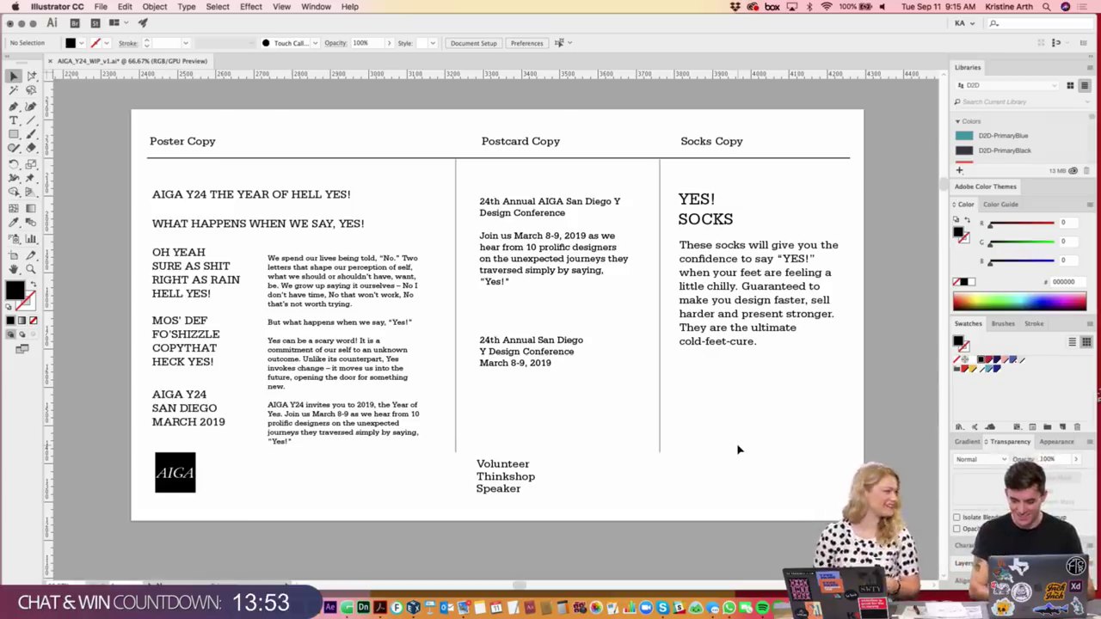
- Zoom in on the Poster Copy column and scroll down through the headlines
scroll(697, 284, "up", 2)
scroll(697, 284, "left", 1)
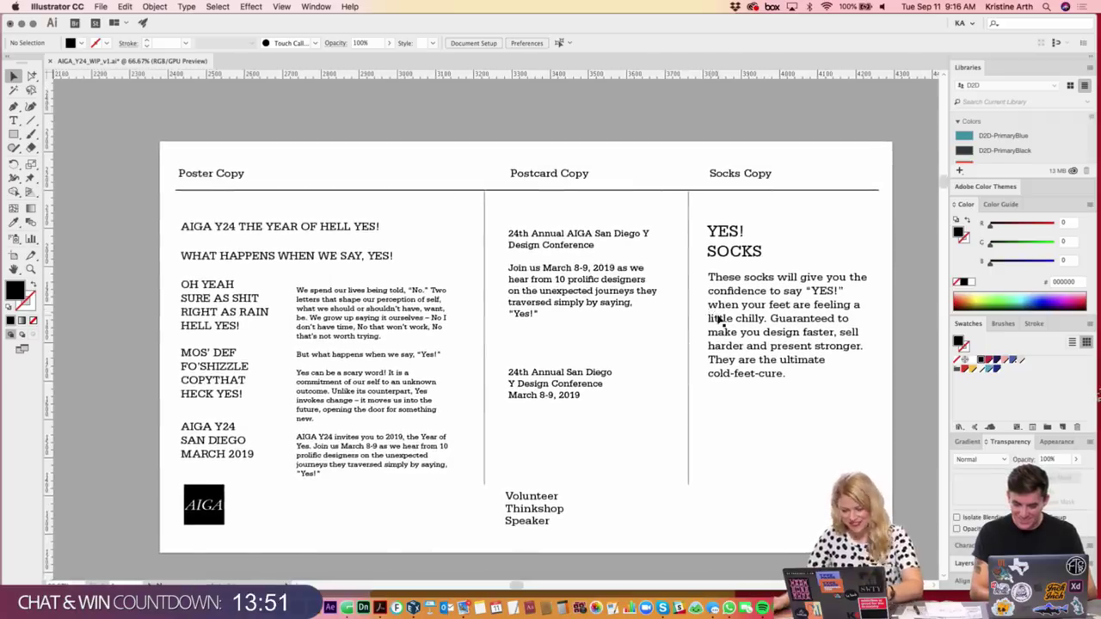
key("ctrl+plus")
scroll(654, 313, "left", 5)
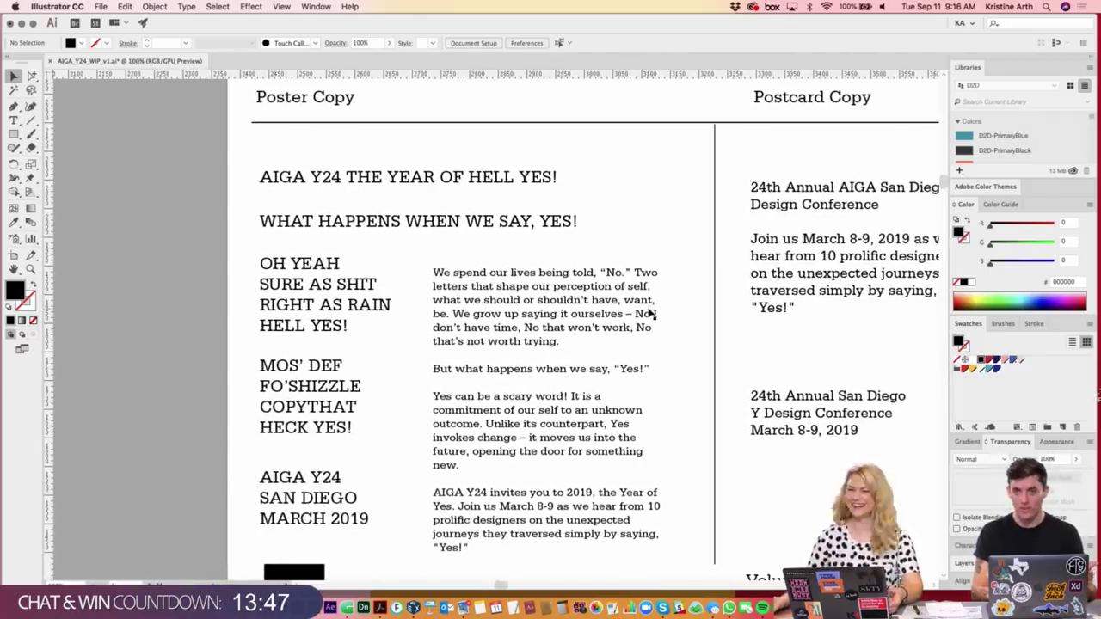
scroll(647, 315, "down", 1)
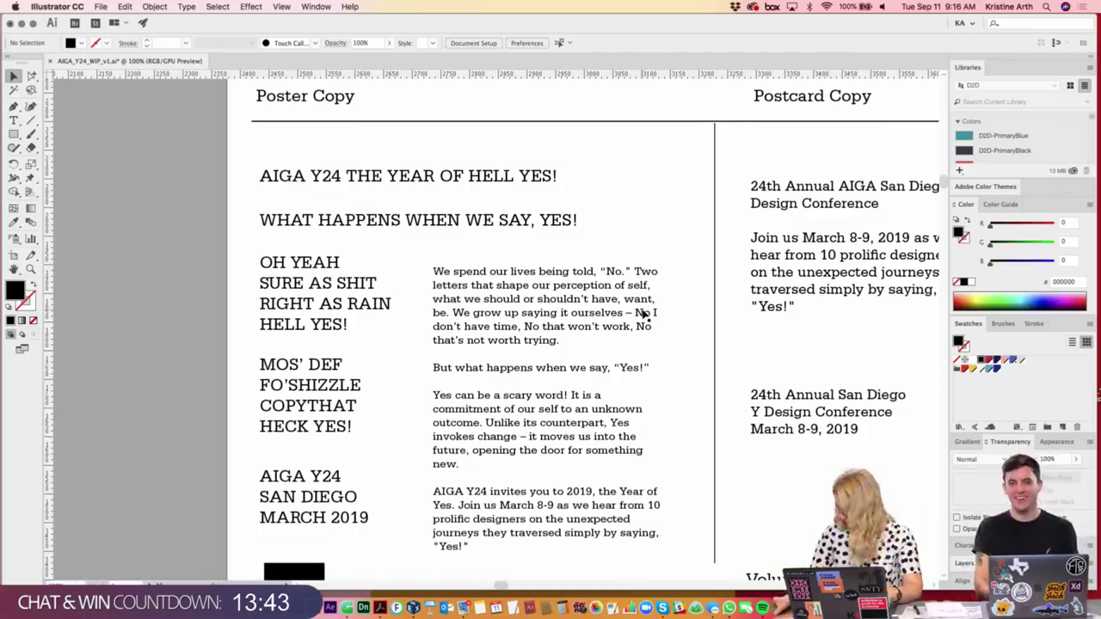
scroll(638, 346, "down", 1)
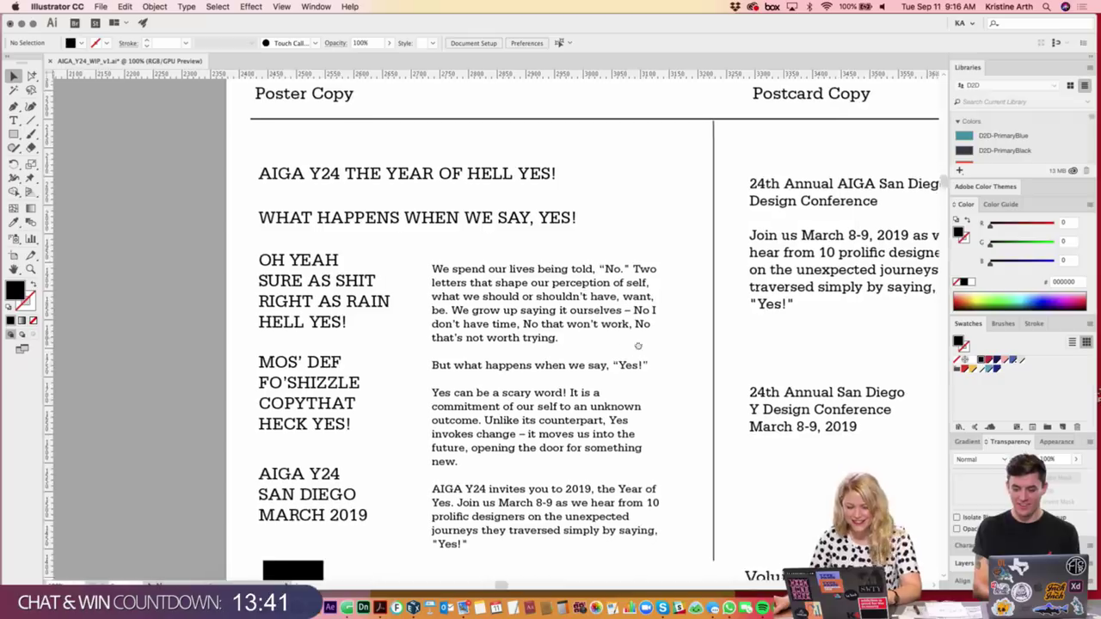
scroll(639, 346, "down", 2)
scroll(654, 366, "down", 2)
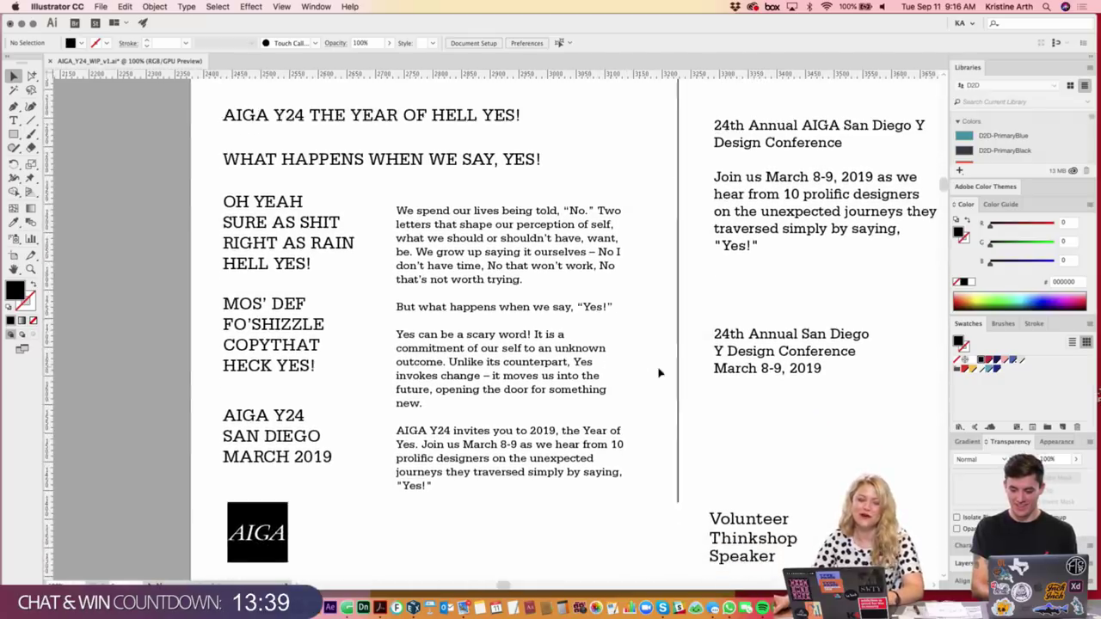
scroll(594, 357, "down", 1)
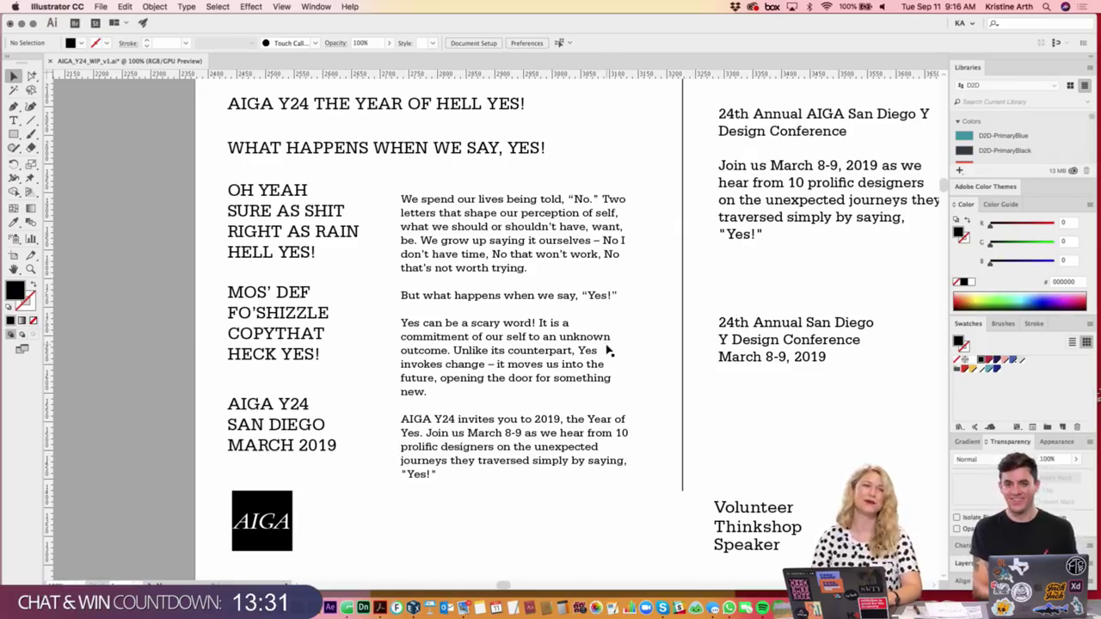
- Scroll through the body paragraphs, then pan back up to the column headers
scroll(608, 350, "down", 2)
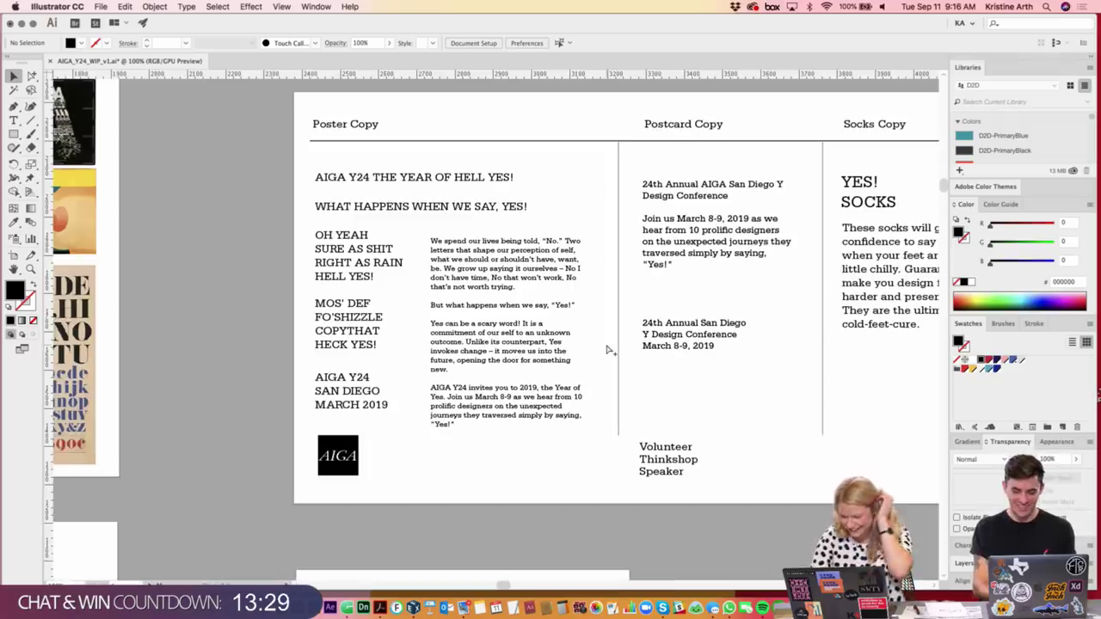
scroll(617, 293, "down", 2)
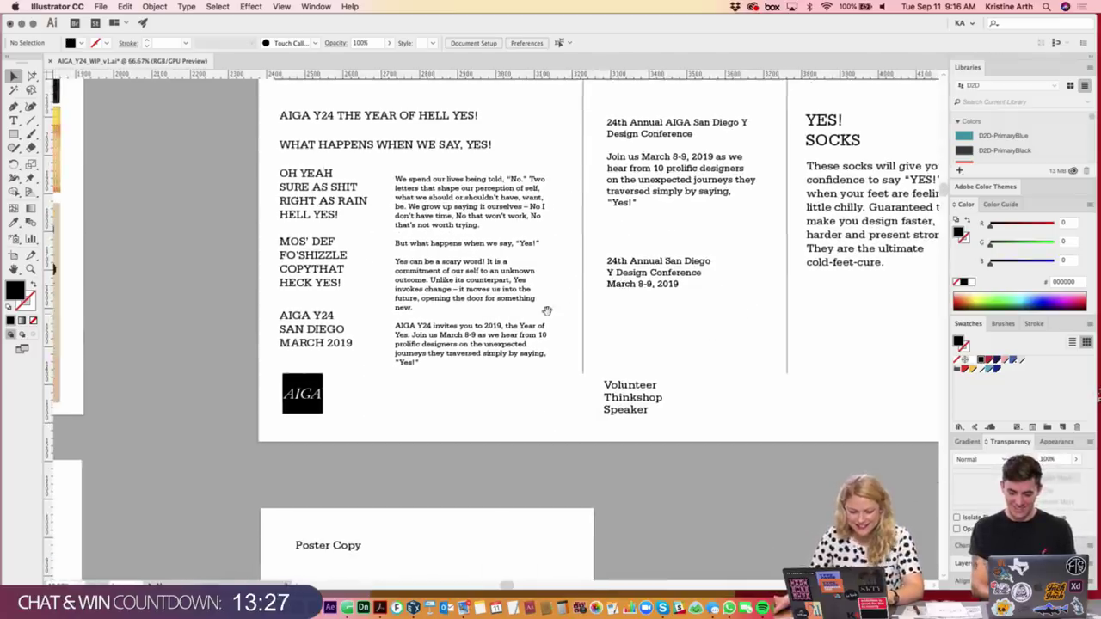
scroll(568, 280, "up", 1)
left_click_drag(555, 275, 556, 343)
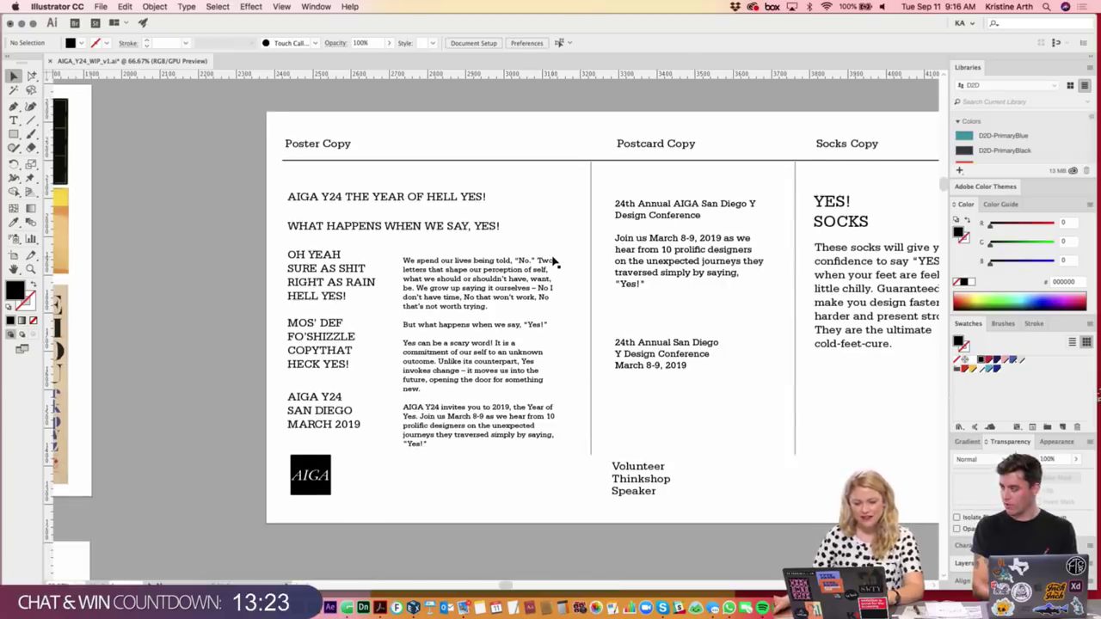
scroll(540, 261, "up", 1)
scroll(403, 260, "up", 2)
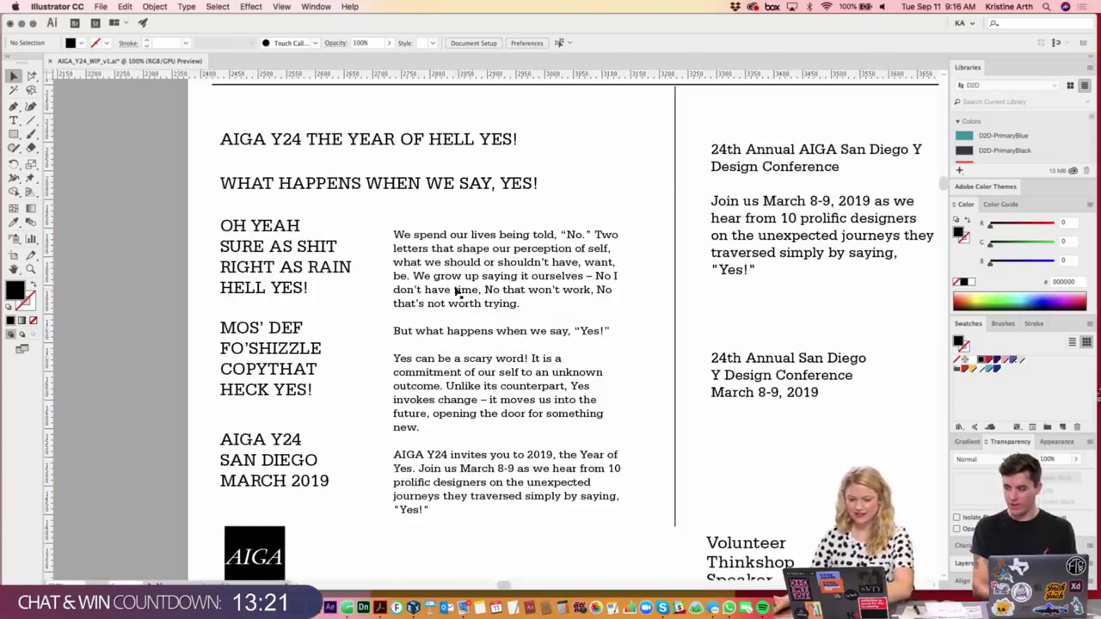
scroll(403, 260, "left", 2)
- Draw a black square, circle, star and hexagon beside the four headline groups
left_click(14, 134)
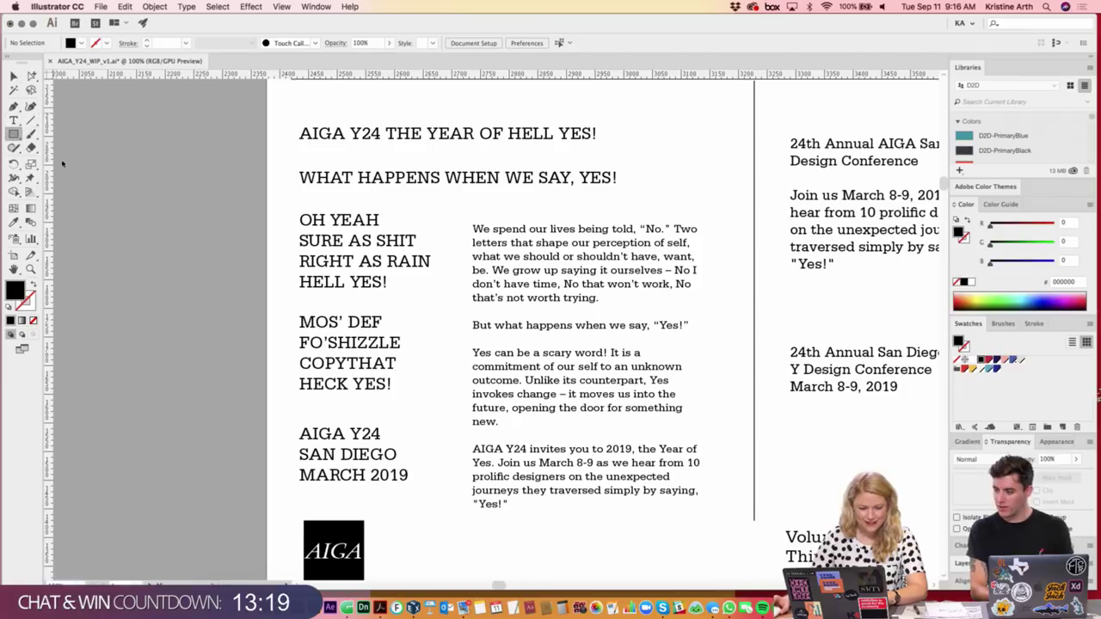
left_click_drag(240, 221, 284, 260)
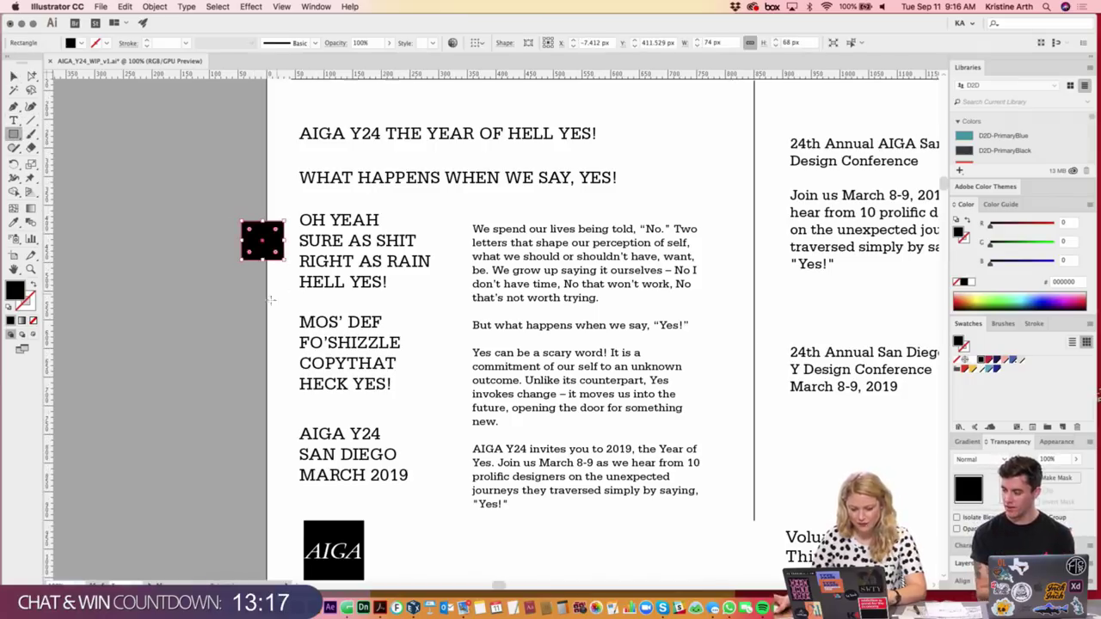
key("v")
left_click_drag(14, 133, 56, 162)
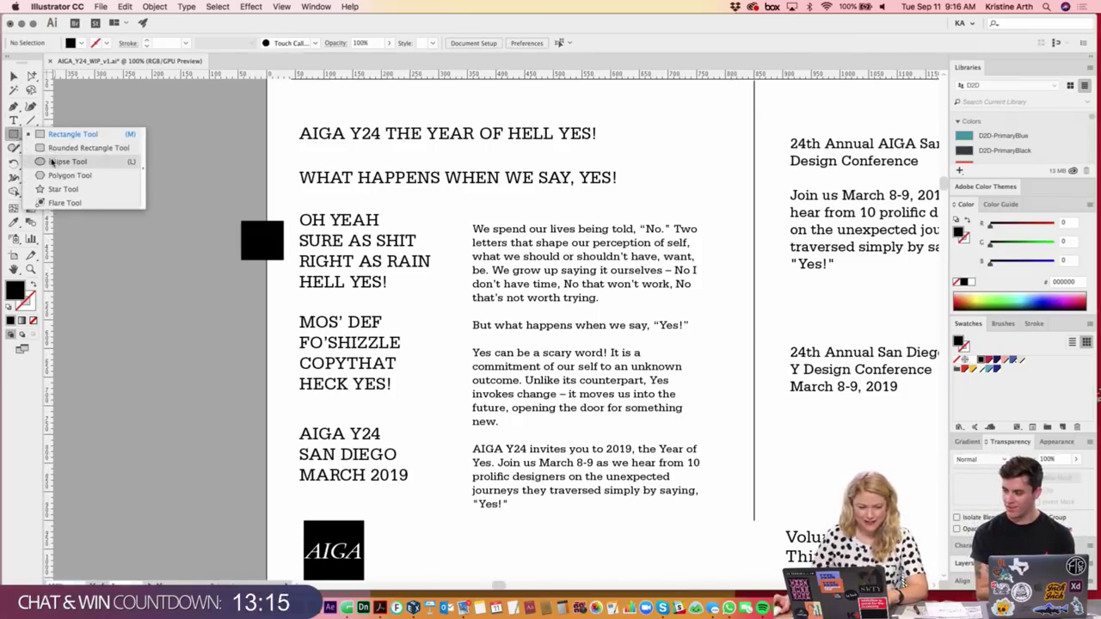
left_click_drag(271, 351, 294, 370)
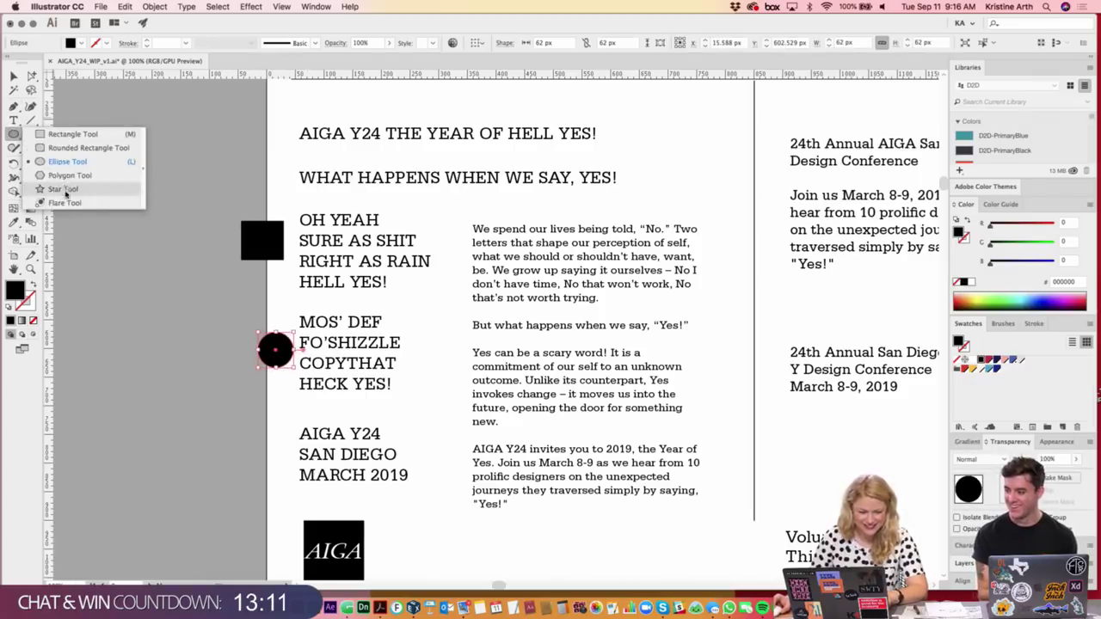
left_click_drag(13, 138, 67, 188)
mouse_move(247, 439)
left_mouse_down()
mouse_move(272, 469)
mouse_move(265, 458)
left_mouse_up()
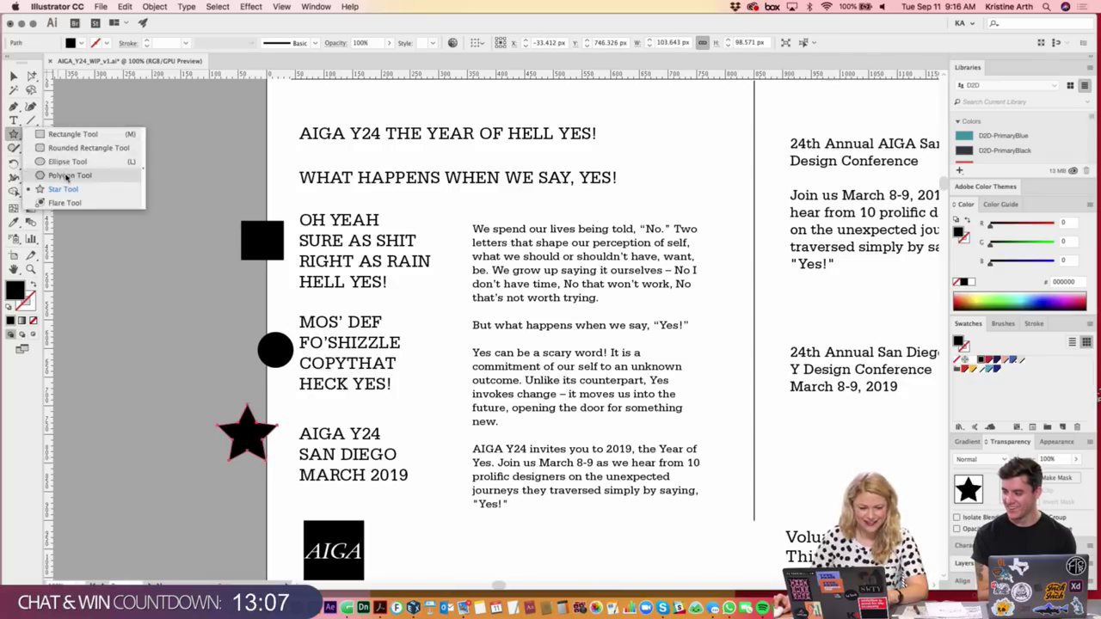
left_click_drag(14, 135, 66, 162)
left_click_drag(256, 120, 281, 160)
- Raise the top headline level with the hexagon and reposition the square, circle and star beside their headlines
key("v")
left_click(204, 163)
left_click(447, 134, "shift")
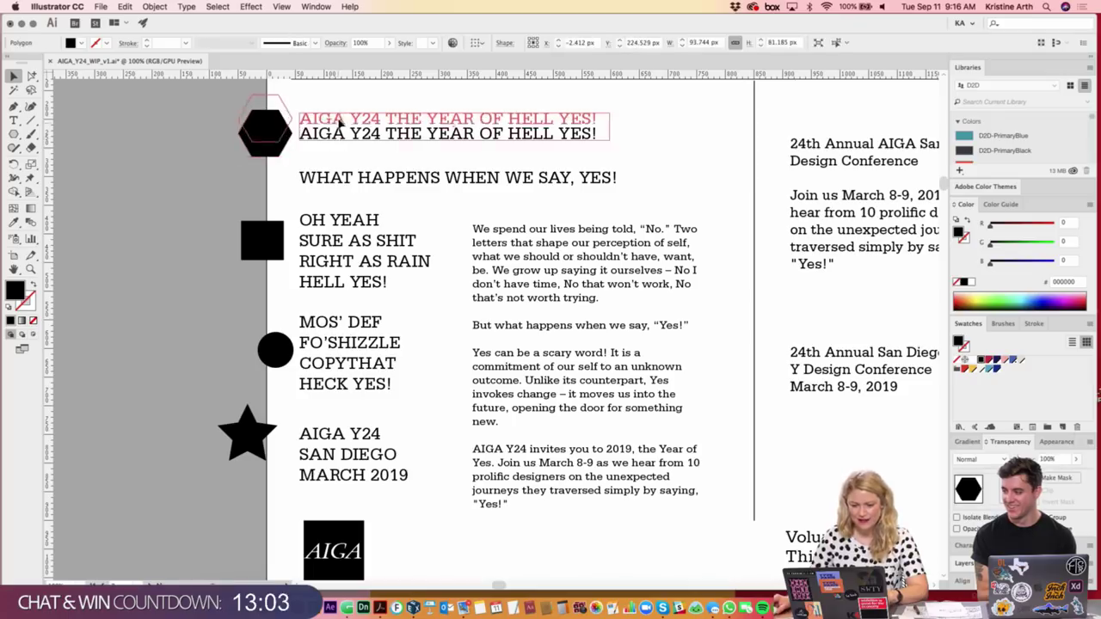
left_click_drag(447, 130, 447, 115)
left_click(189, 152)
left_click_drag(267, 239, 267, 243)
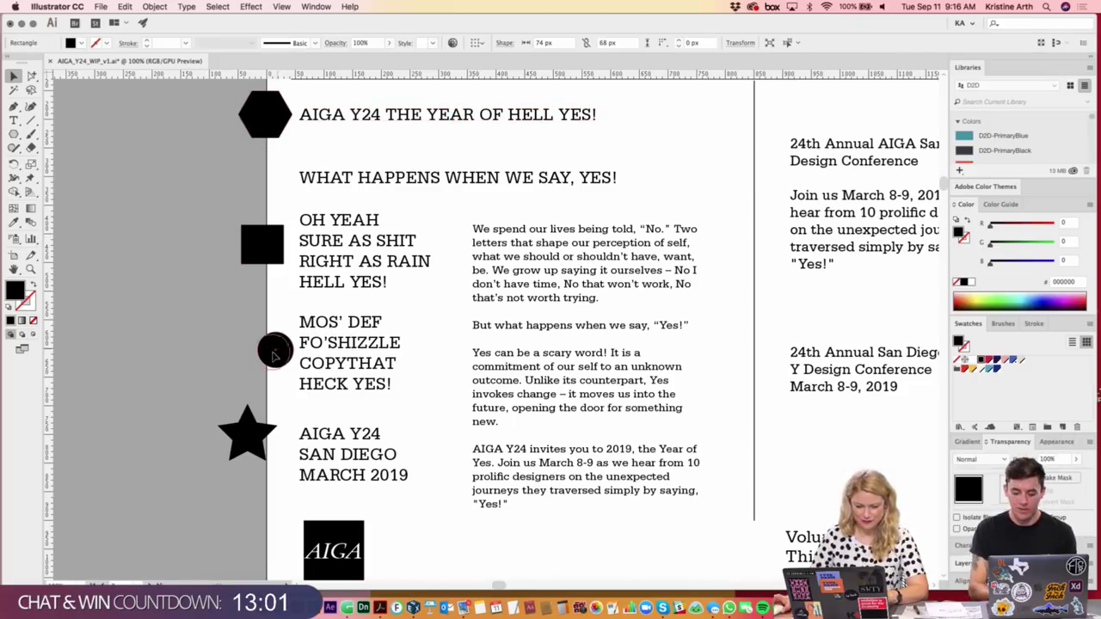
left_click_drag(277, 349, 266, 355)
mouse_move(249, 442)
left_mouse_down()
mouse_move(260, 456)
mouse_move(297, 177)
mouse_move(293, 198)
left_mouse_up()
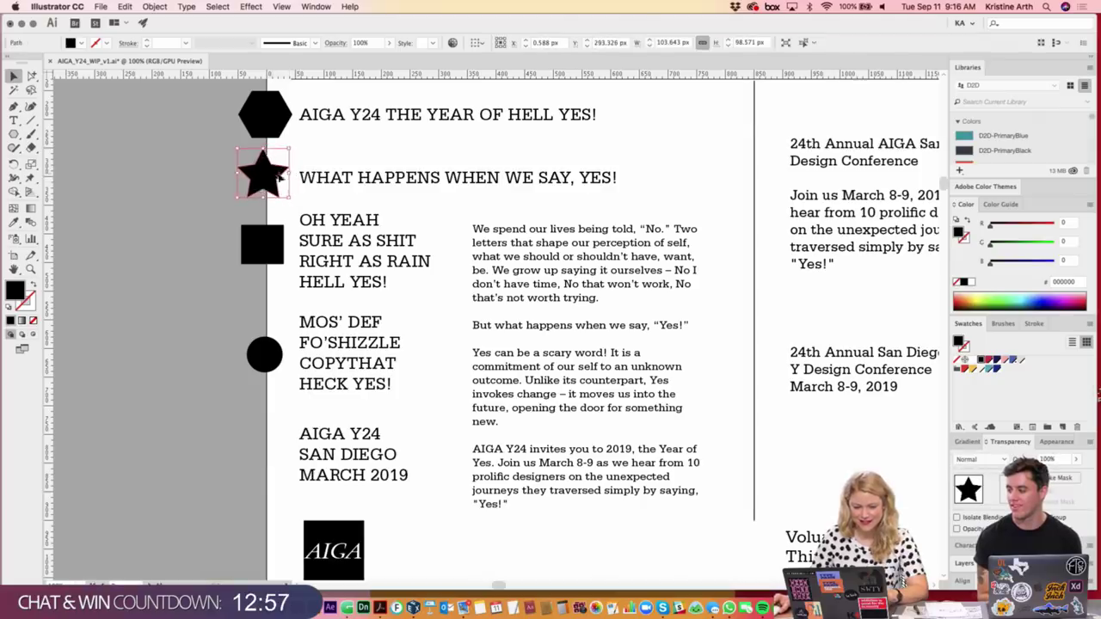
left_click(181, 229)
- Scale the circle beside MOS' DEF from 62 px up to about 80 px
scroll(521, 249, "up", 2)
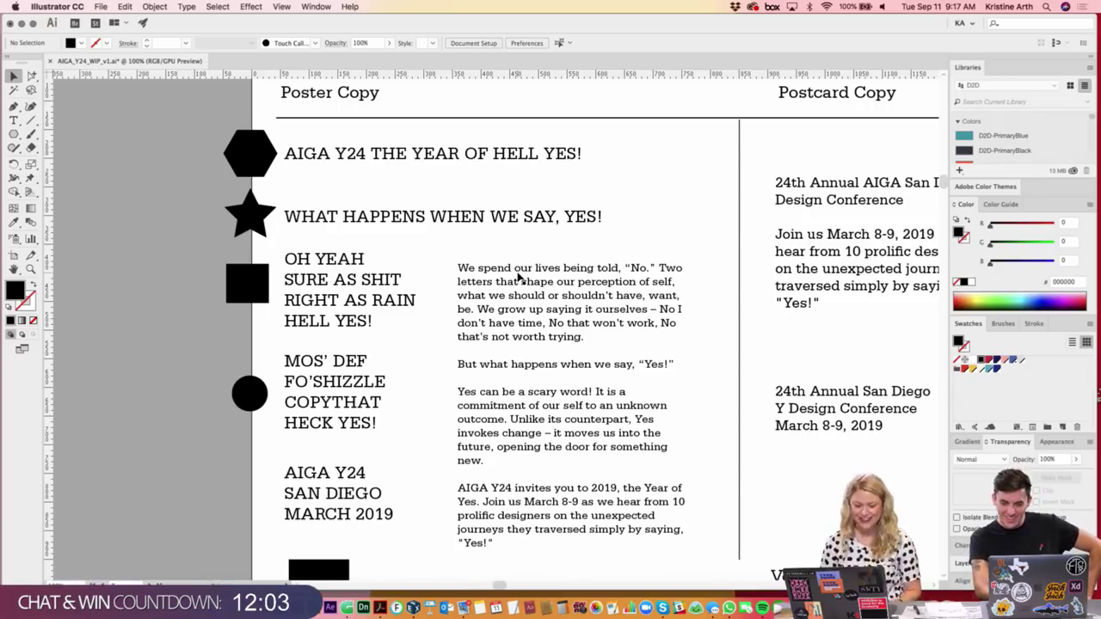
left_click(248, 393)
left_click_drag(270, 394, 269, 411)
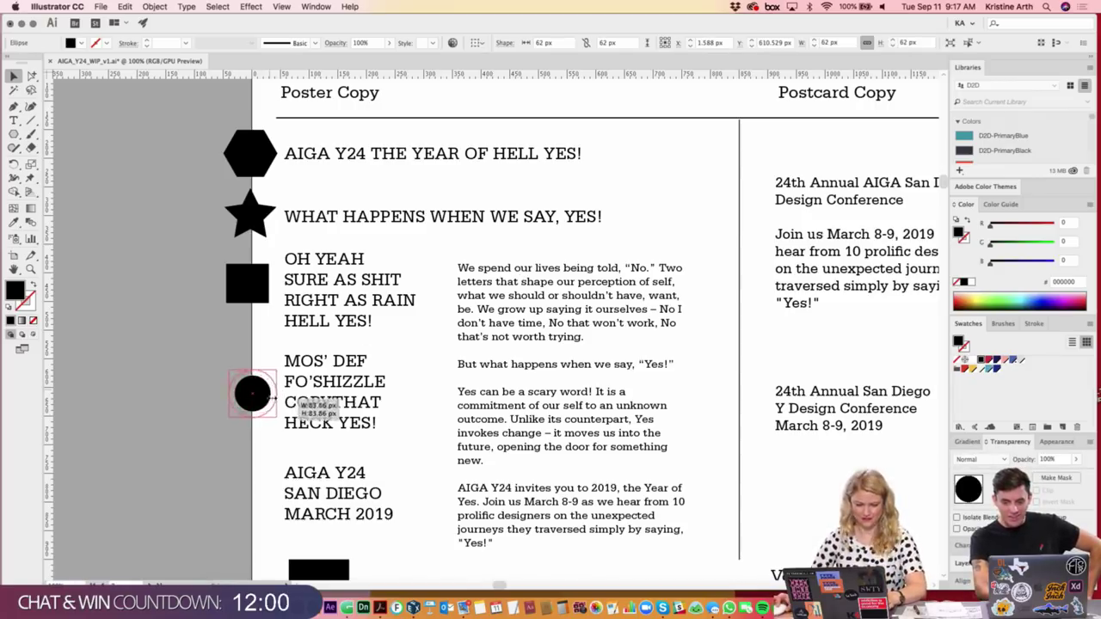
left_click(181, 462)
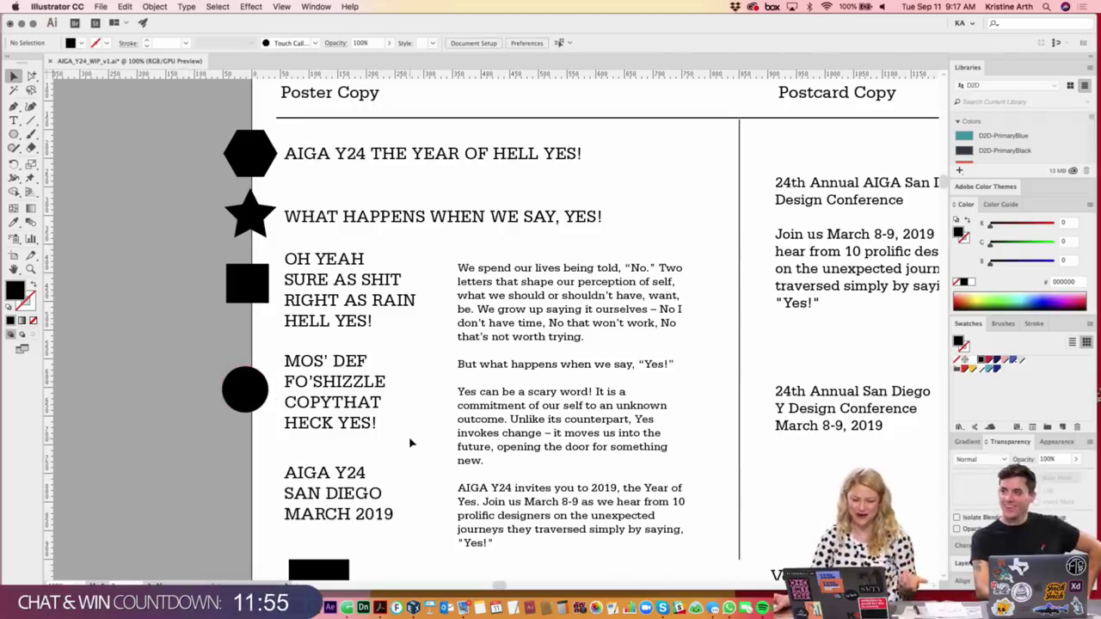
left_click(358, 287)
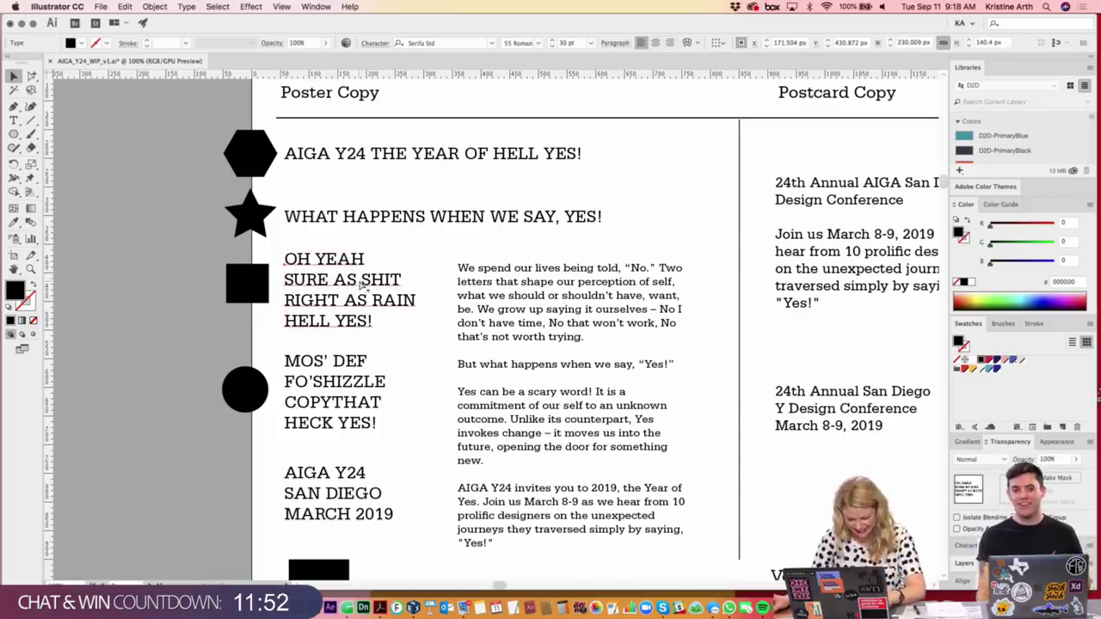
- Find the new 874 × 1305 px artboard and delete its leftover Poster Copy heading
left_click(200, 344)
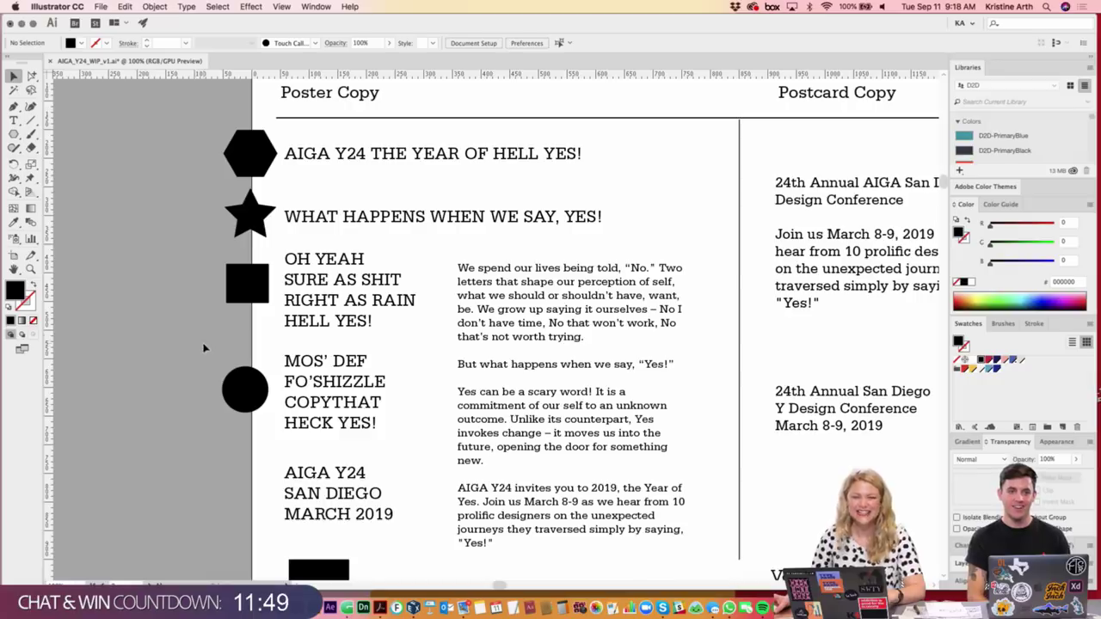
scroll(249, 368, "down", 2)
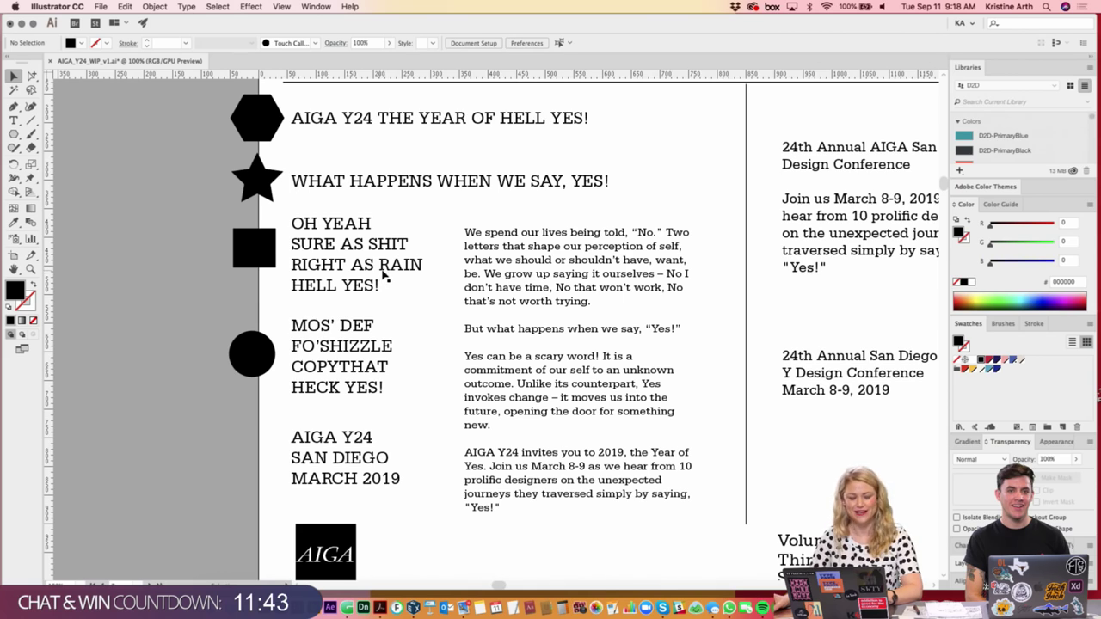
scroll(409, 277, "down", 1)
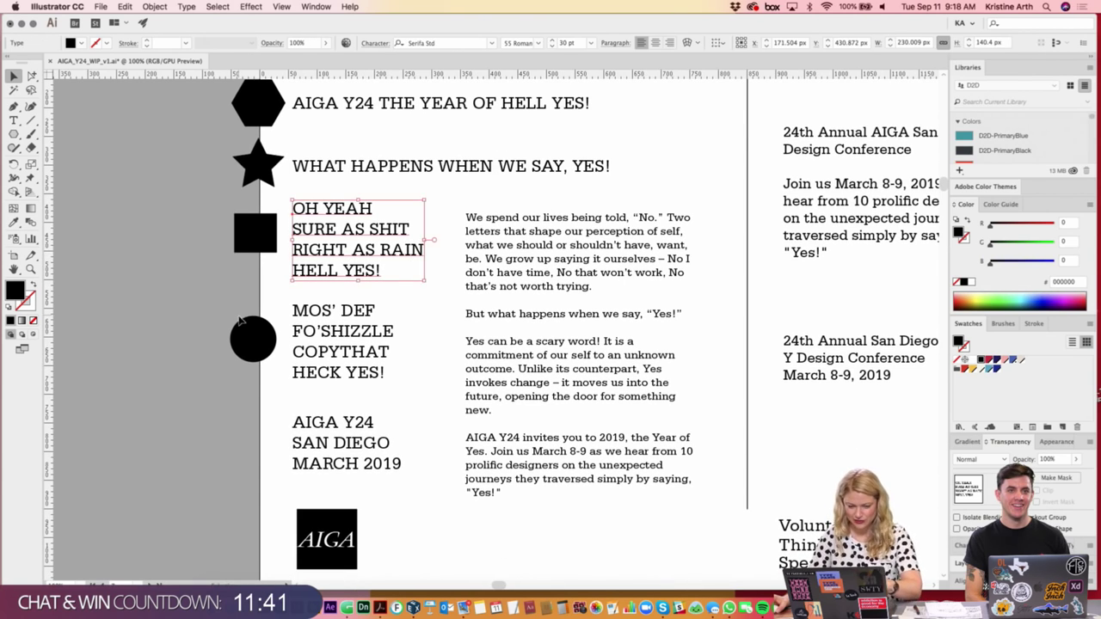
key("super+minus")
key("super+minus")
scroll(431, 361, "down", 5)
scroll(491, 379, "down", 3)
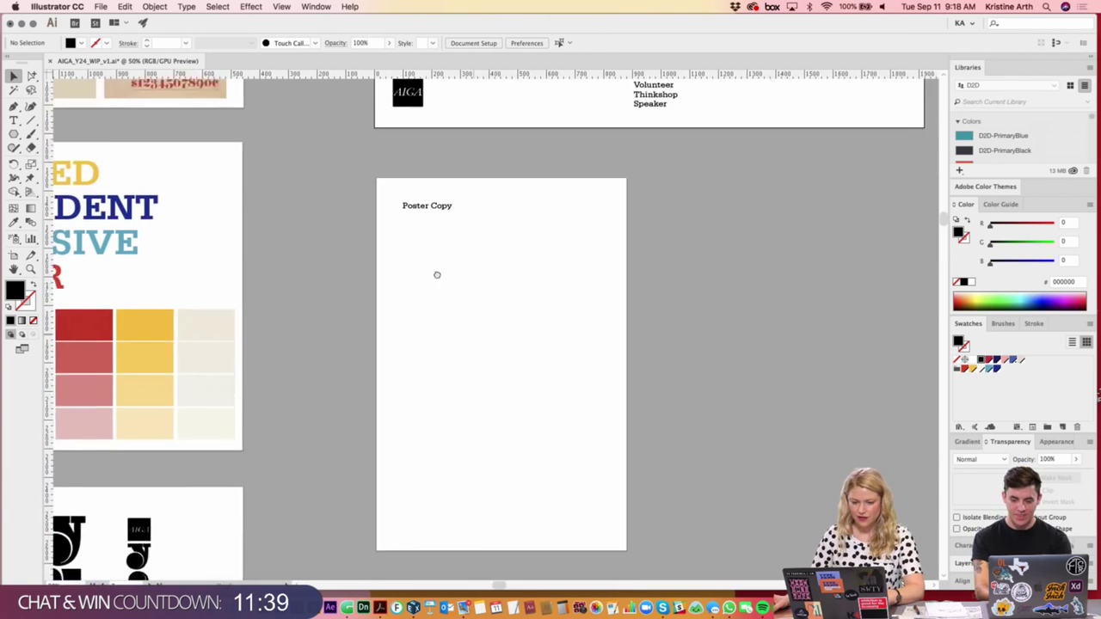
scroll(437, 273, "down", 2)
left_click(384, 147)
key("Delete")
- Check the empty artboard in artboard mode and save the poster document
scroll(386, 202, "up", 3)
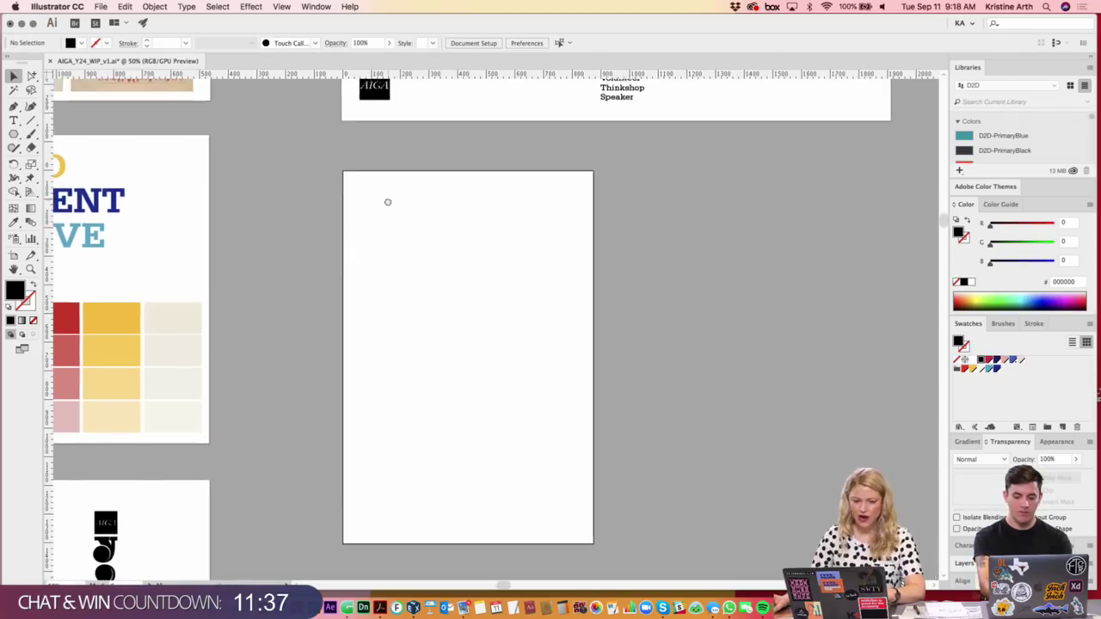
key("shift+o")
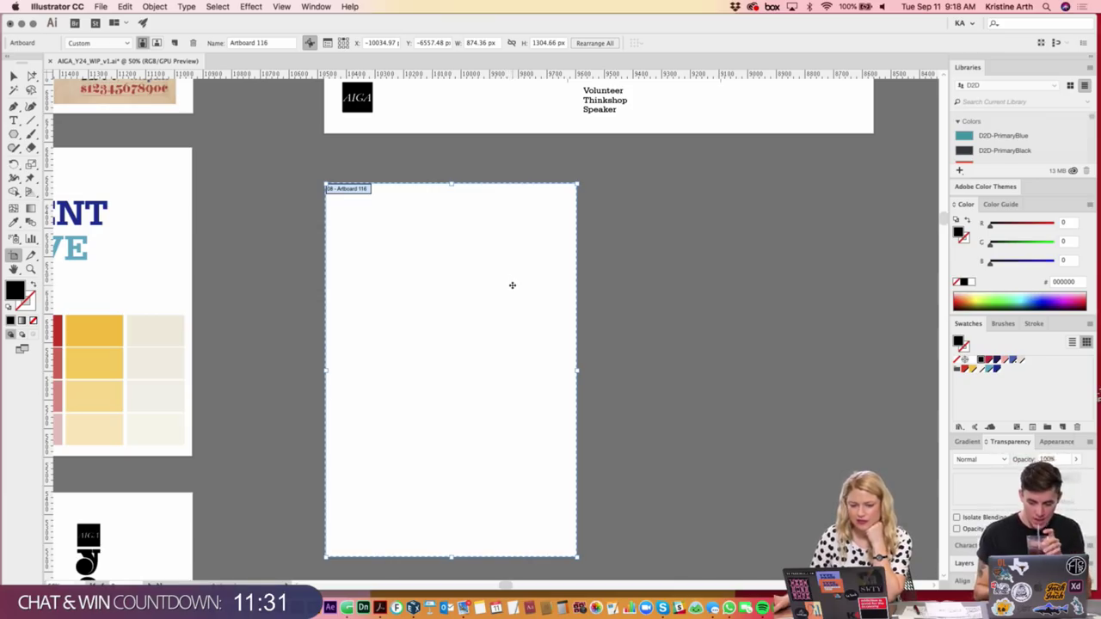
left_click(105, 7)
left_click(110, 92)
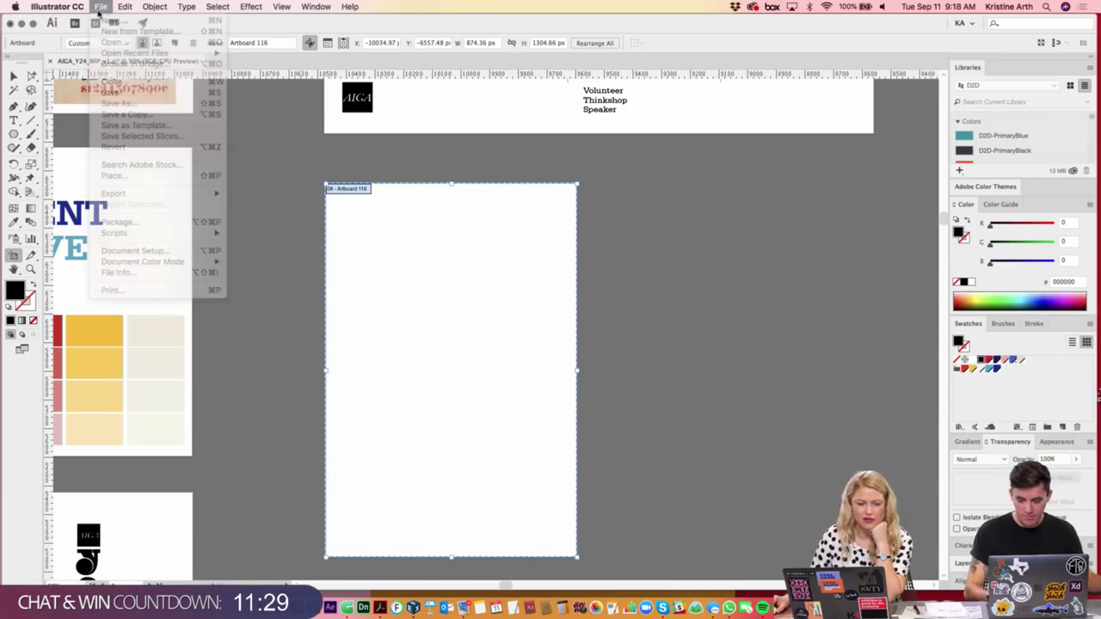
key("Escape")
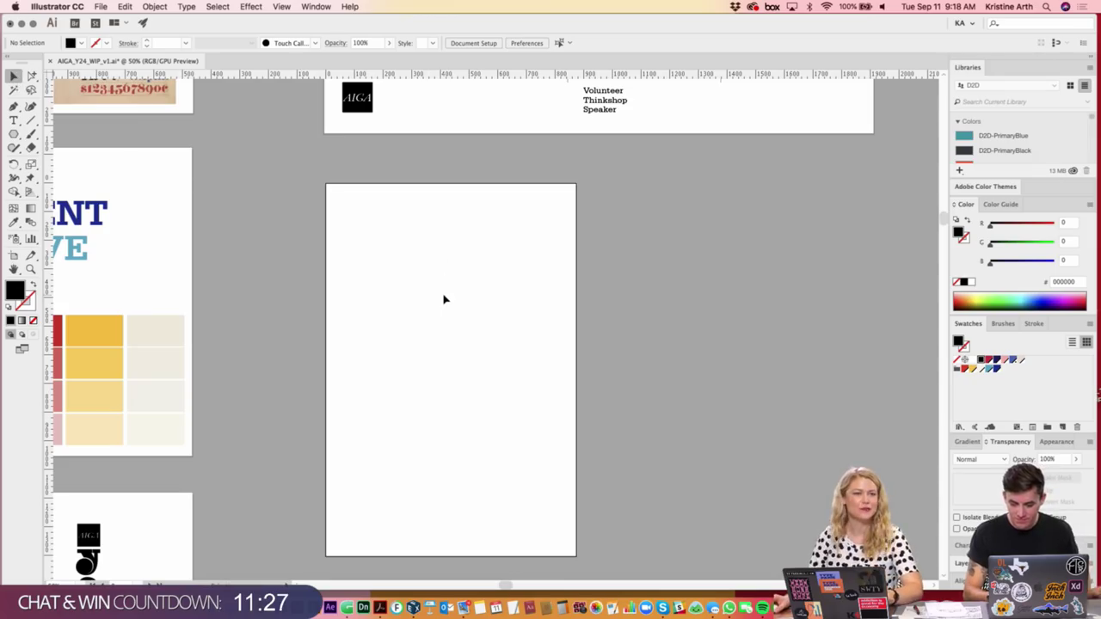
- Paste the four-line OH YEAH headline and move it up-left on the artboard
key("ctrl+v")
key("ctrl+equal")
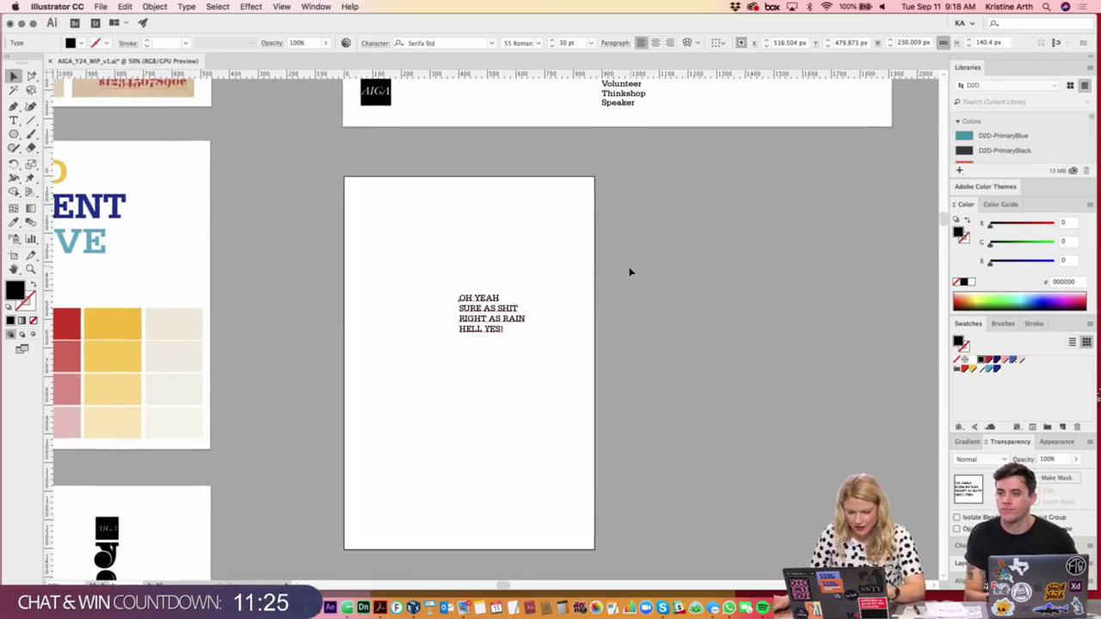
key("ctrl+equal")
left_click(502, 286)
left_click_drag(503, 285, 394, 174)
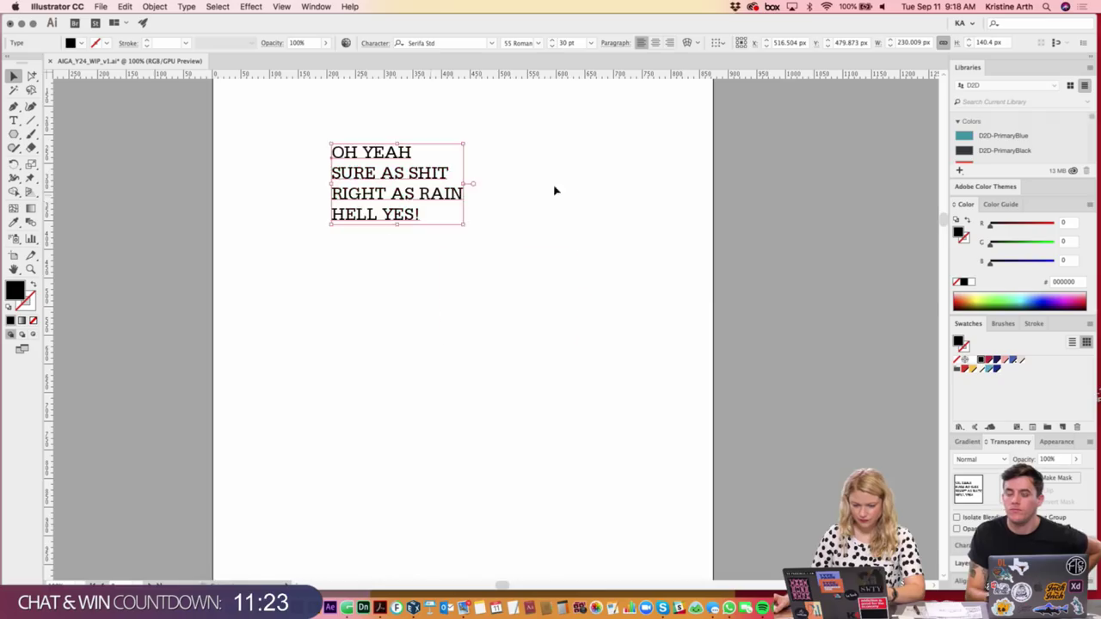
left_click(553, 189)
left_click(364, 216)
- Set the headline's font to Y24 Display
left_click(430, 42)
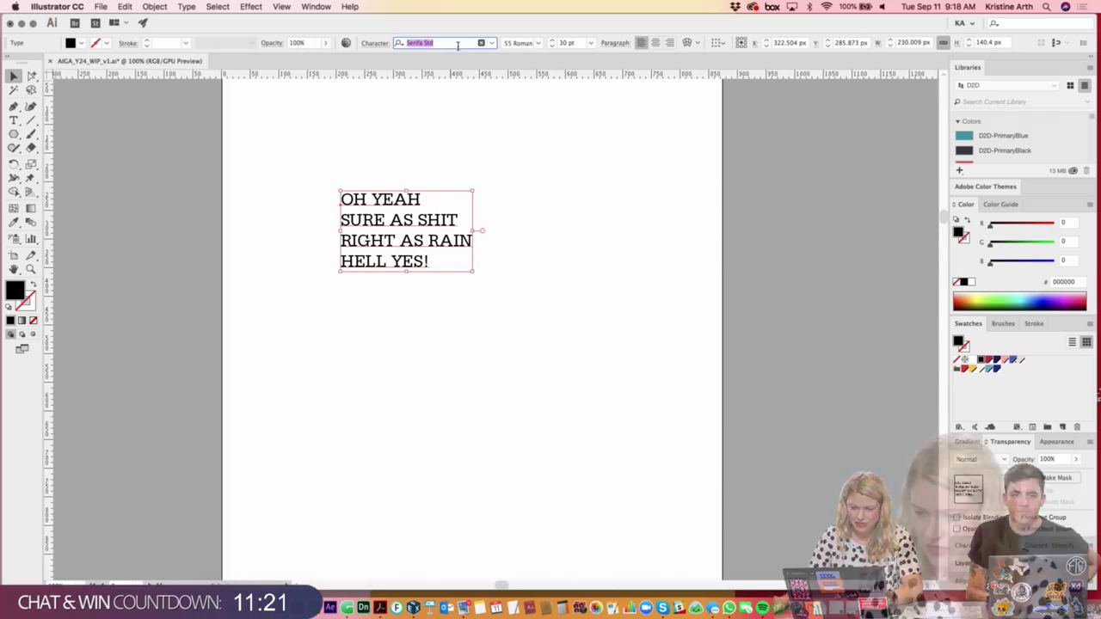
type("YU")
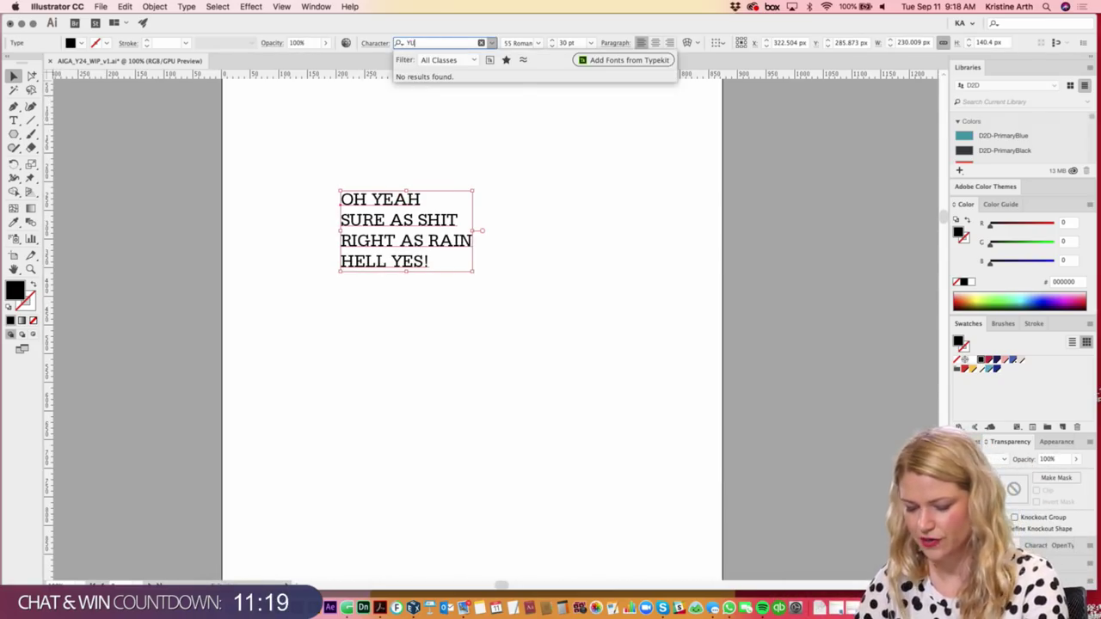
key("BackSpace")
type("24")
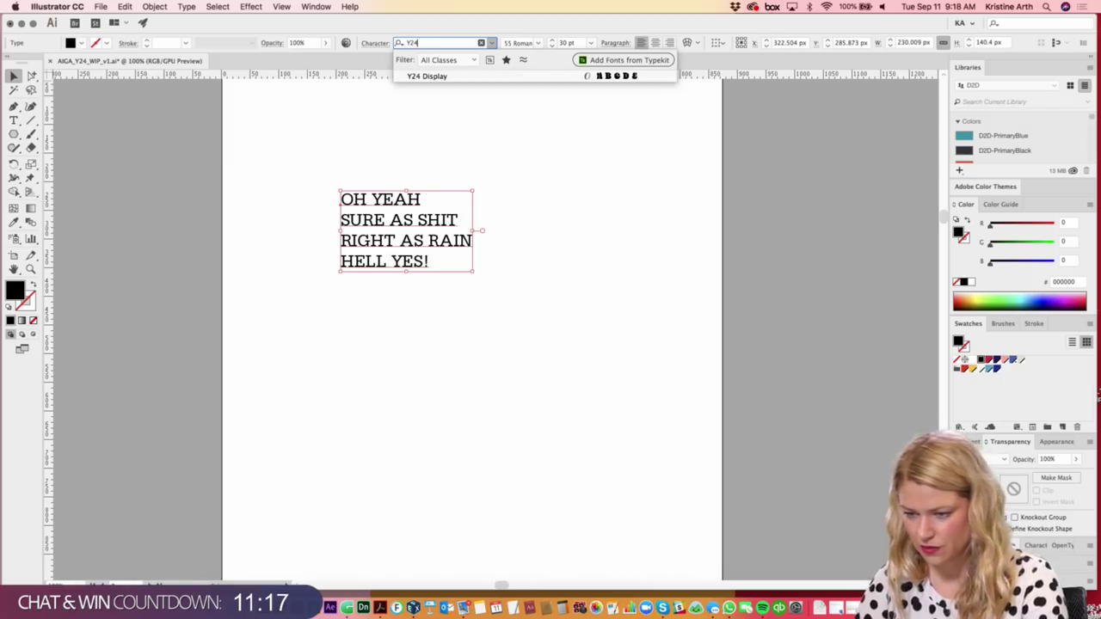
left_click(455, 75)
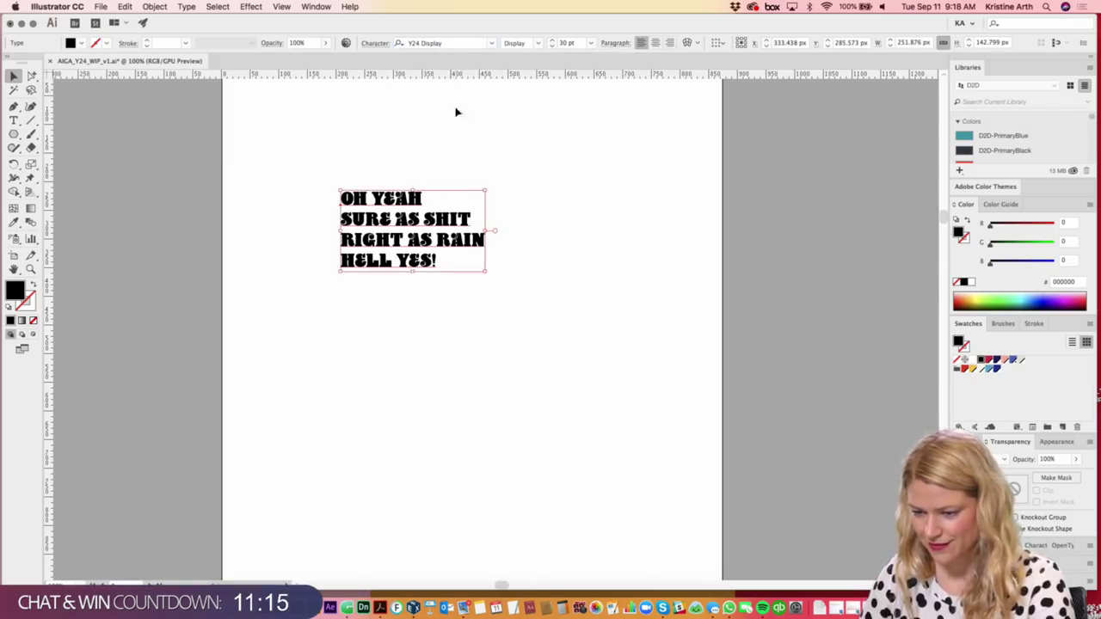
left_click(531, 207)
- Scale the headline up to about 78.57 pt so it runs past the artboard's right edge
scroll(551, 302, "up", 2)
left_click(506, 301)
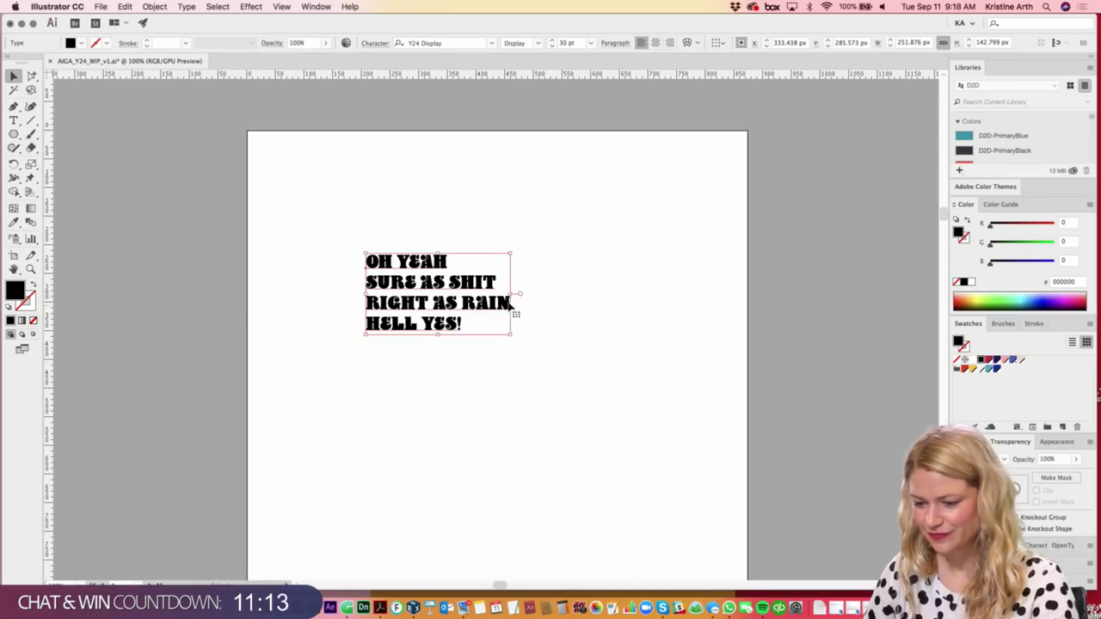
left_click_drag(514, 297, 746, 293)
left_click(786, 461)
scroll(765, 465, "down", 1)
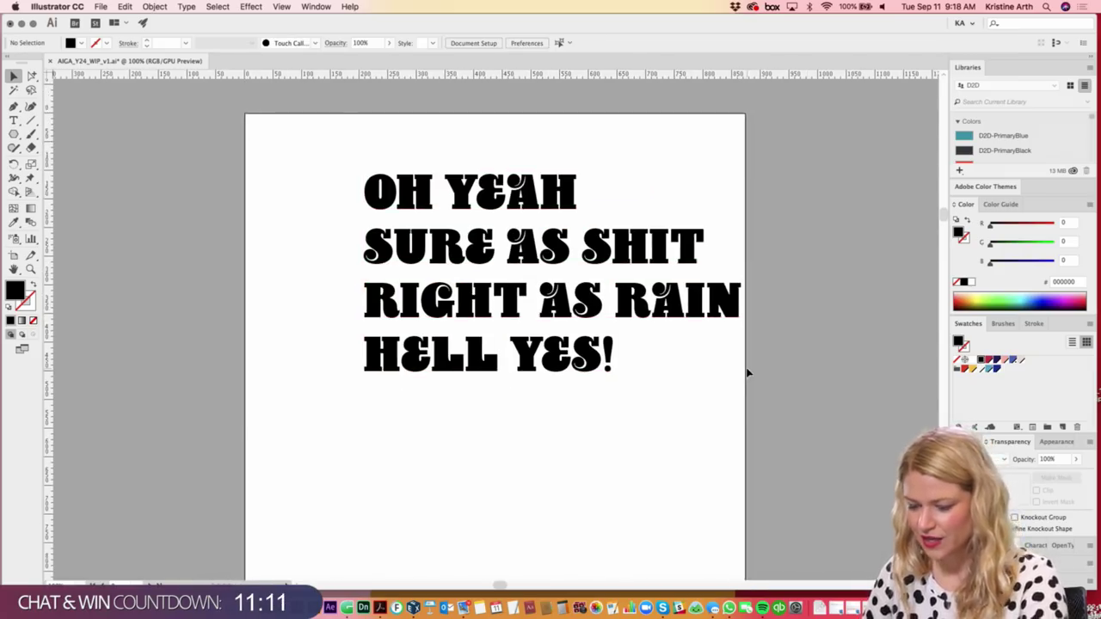
key("ctrl+minus")
scroll(726, 388, "down", 2)
left_click(661, 325)
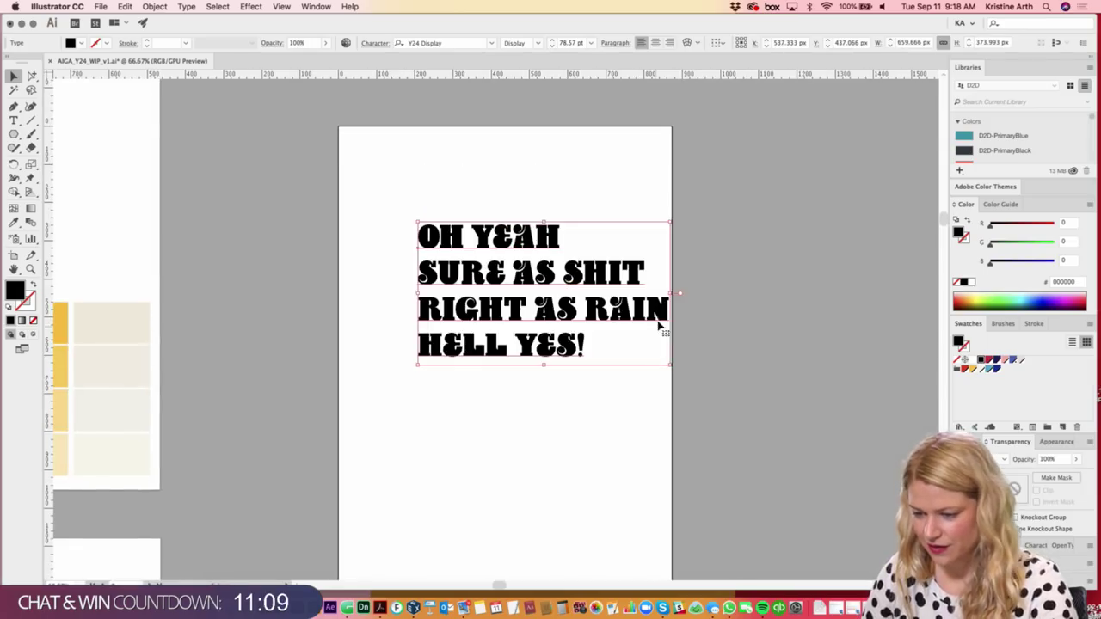
left_click_drag(673, 294, 850, 284)
scroll(560, 468, "down", 1)
left_click(560, 467)
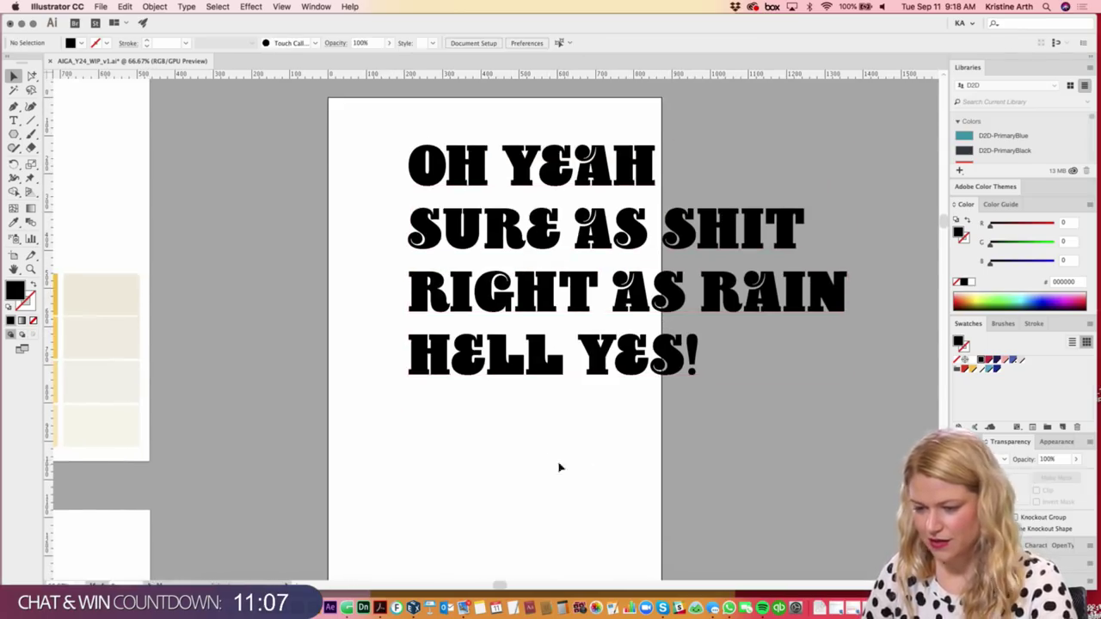
left_click_drag(337, 238, 274, 258)
left_click_drag(13, 134, 60, 130)
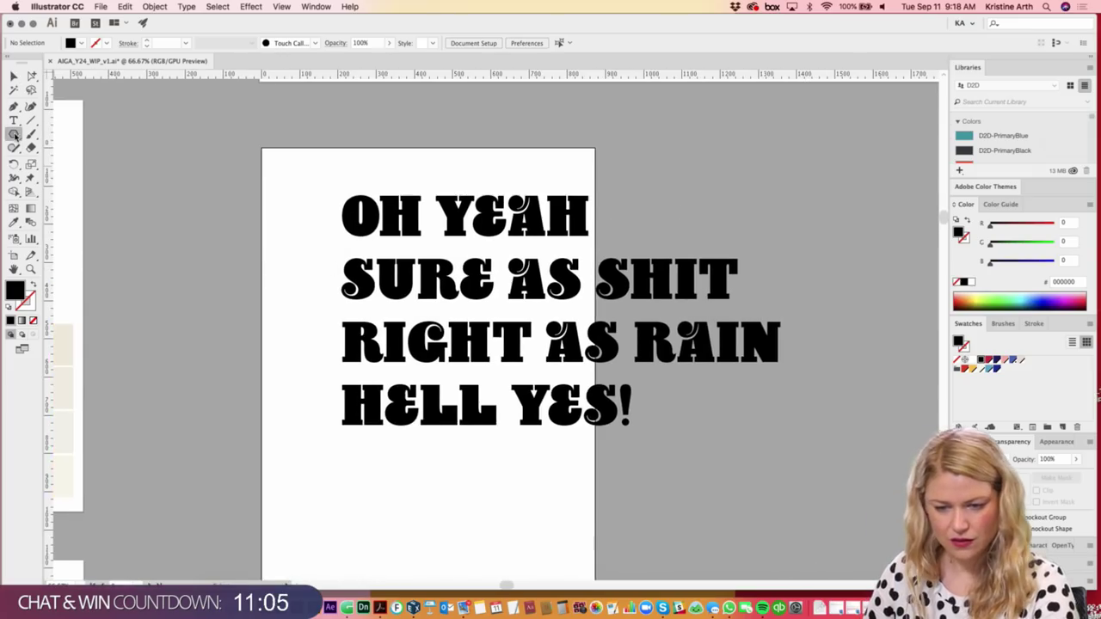
left_click_drag(531, 372, 555, 327)
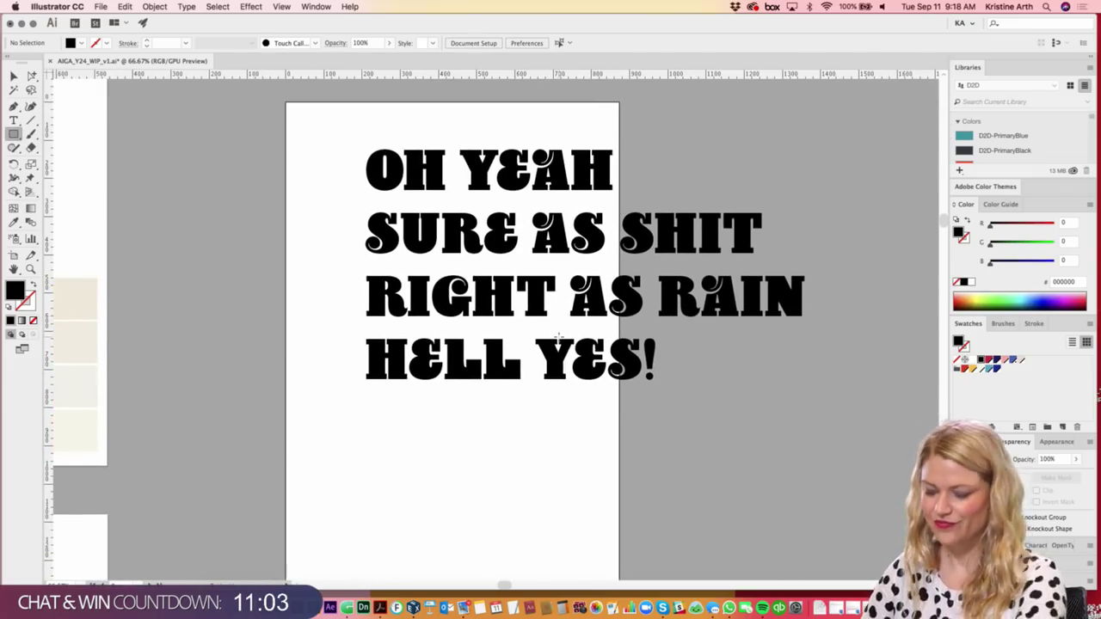
- Cover the artboard with an 885 × 1314 px rectangle filled cream (R247 G245 B233)
scroll(290, 124, "up", 1)
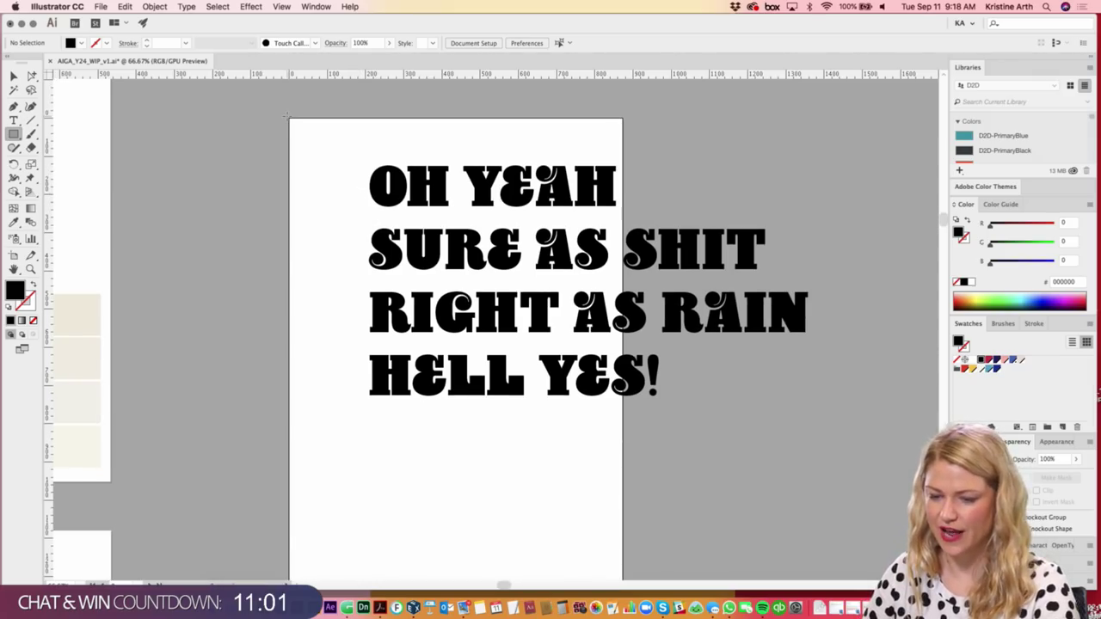
left_click_drag(289, 117, 625, 538)
key("v")
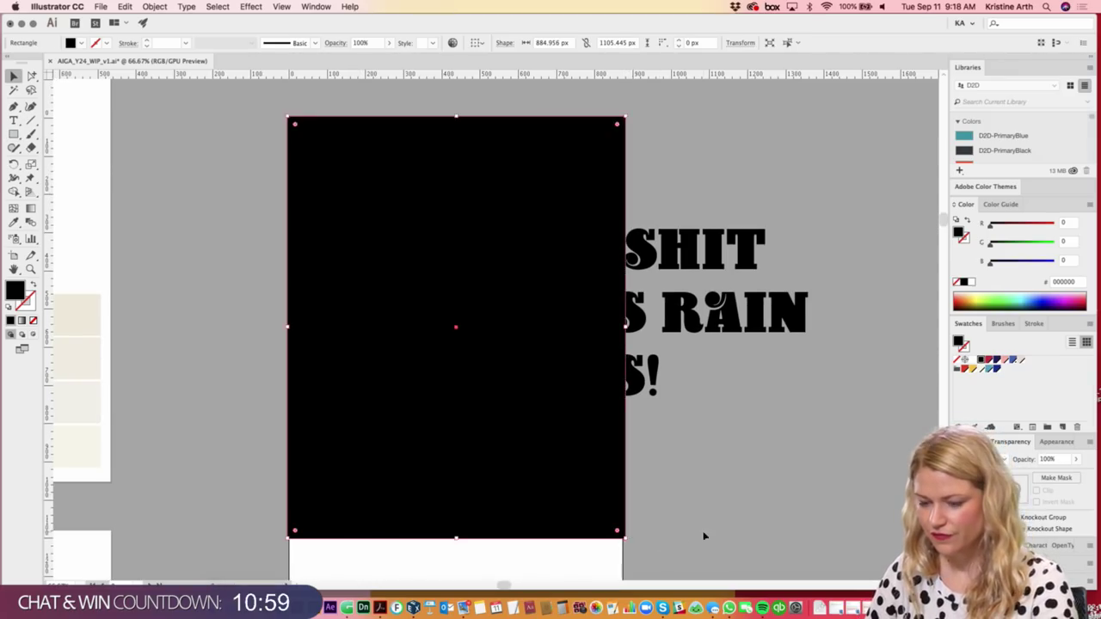
scroll(703, 536, "down", 5)
left_click_drag(474, 375, 474, 453)
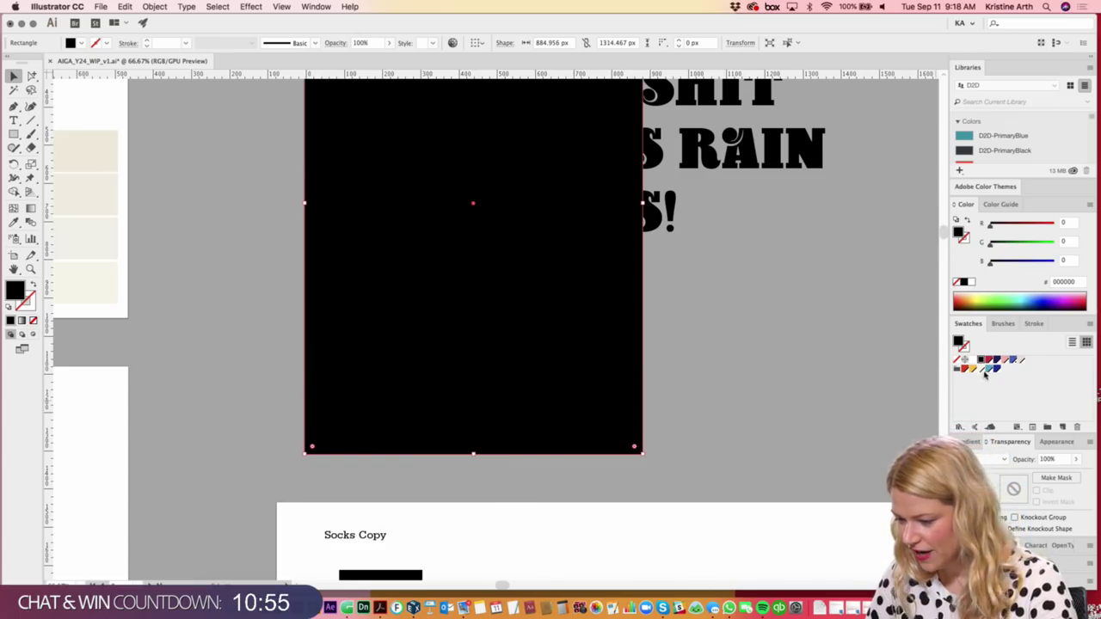
left_click(983, 369)
key("super+shift+a")
- Pan across the inspiration and Poster Copy artboards
scroll(473, 231, "left", 5)
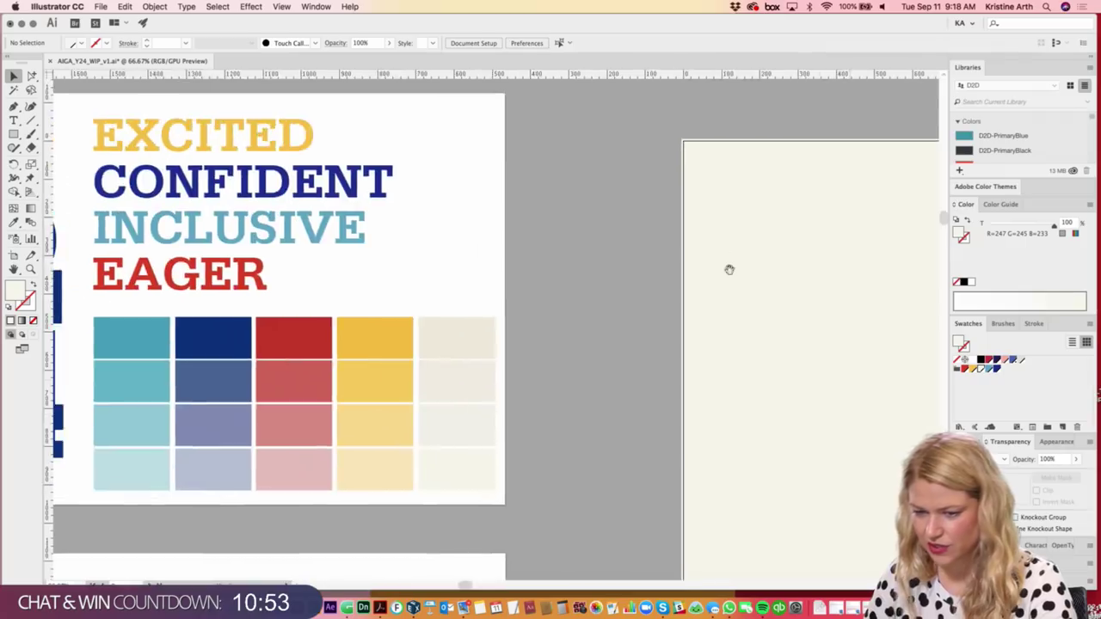
scroll(728, 266, "up", 3)
scroll(608, 246, "up", 3)
scroll(656, 320, "up", 1)
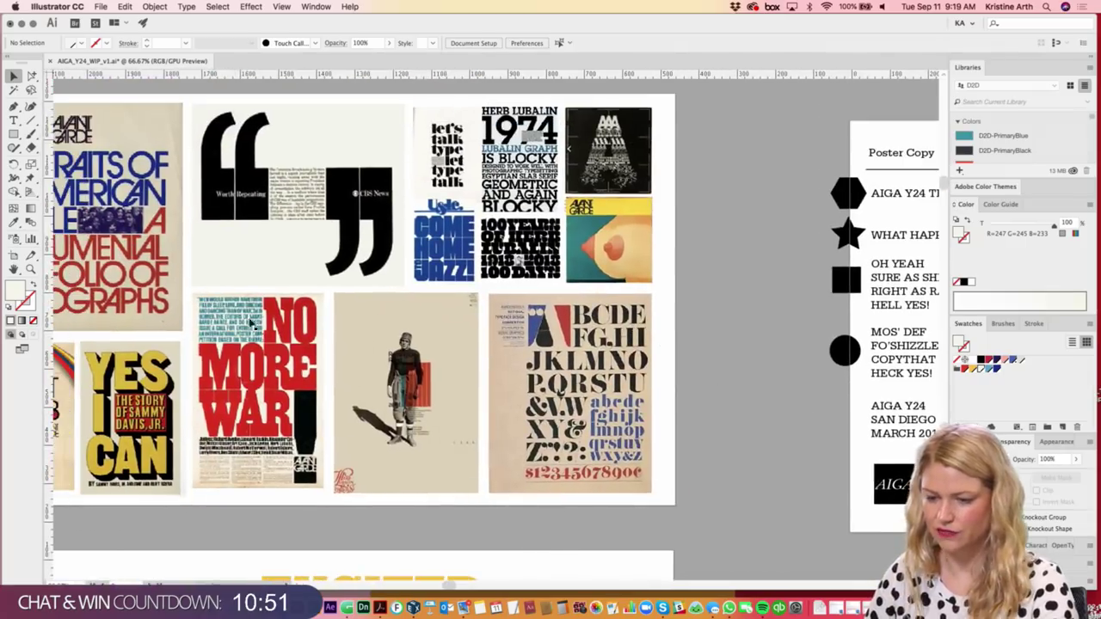
scroll(725, 209, "left", 2)
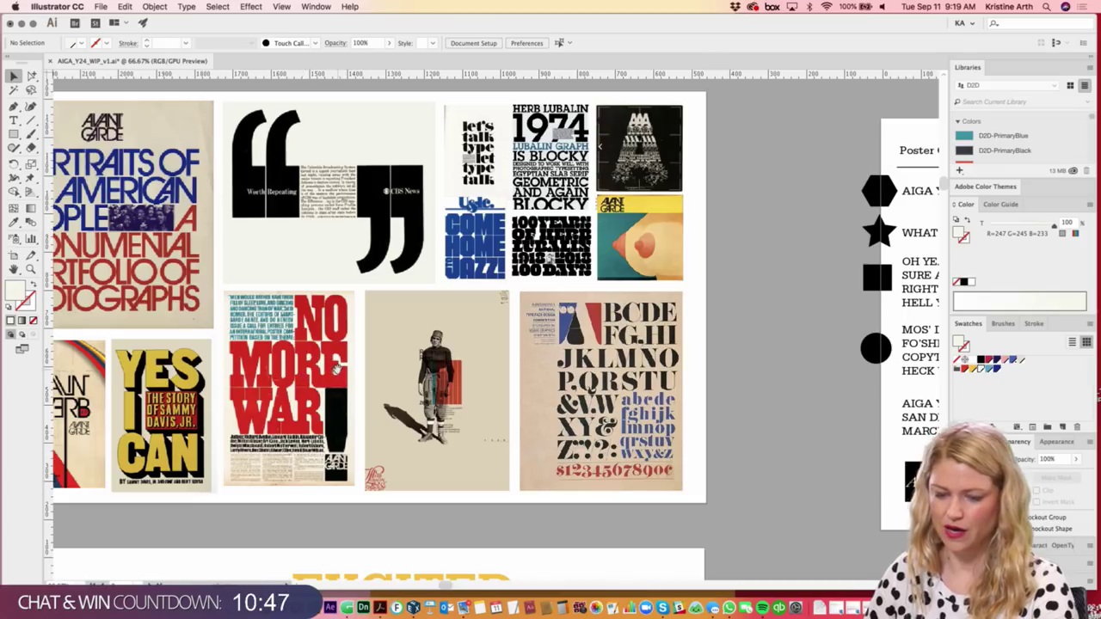
scroll(495, 327, "left", 5)
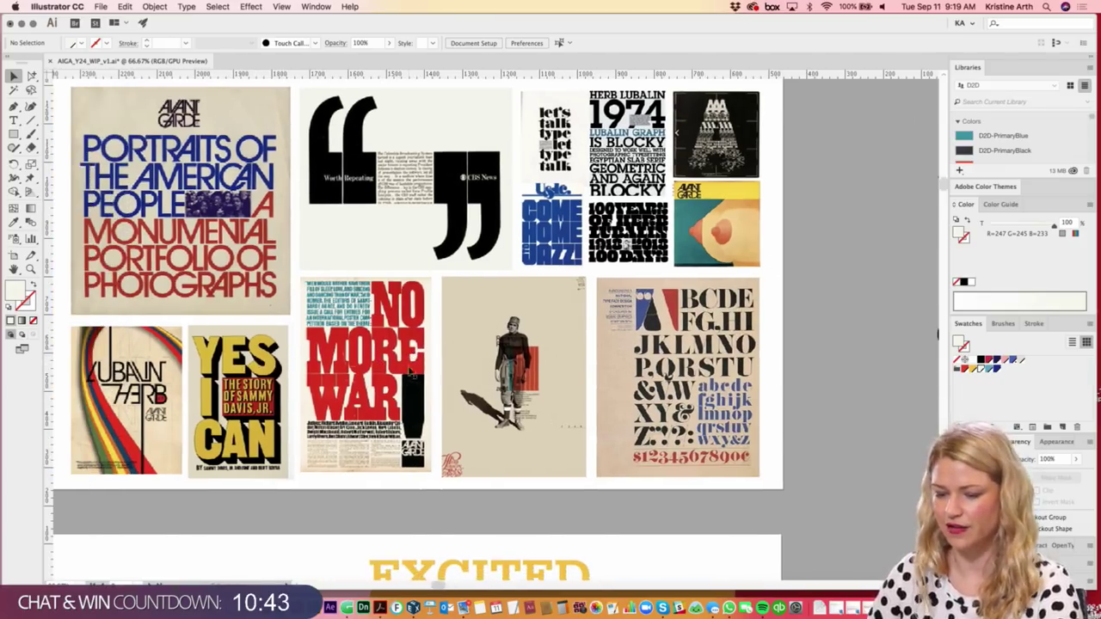
scroll(579, 440, "right", 3)
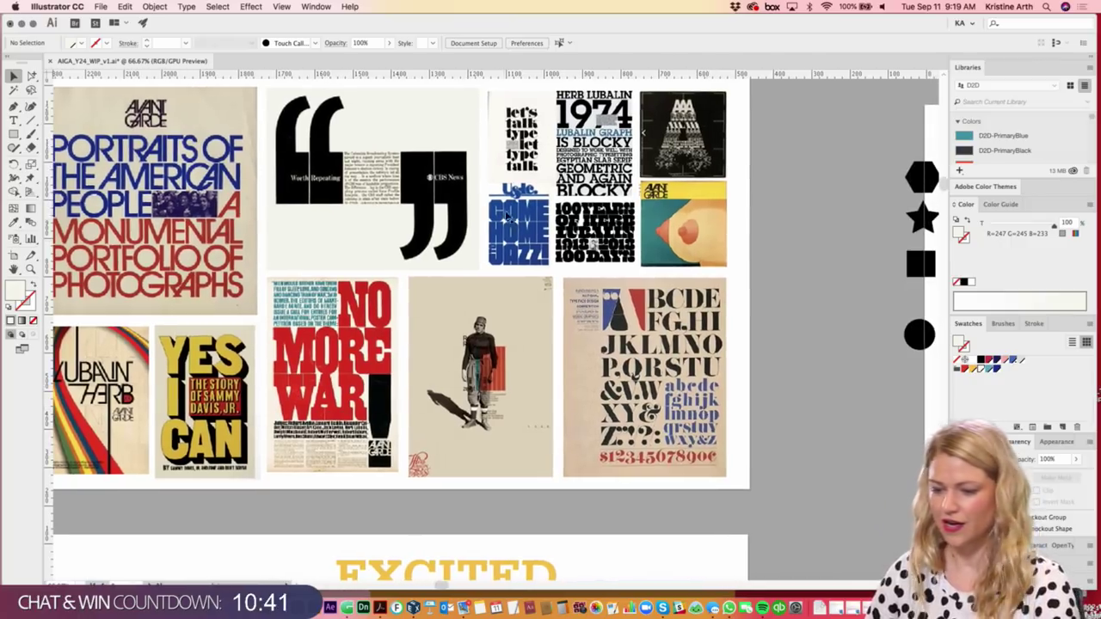
scroll(206, 159, "up", 1)
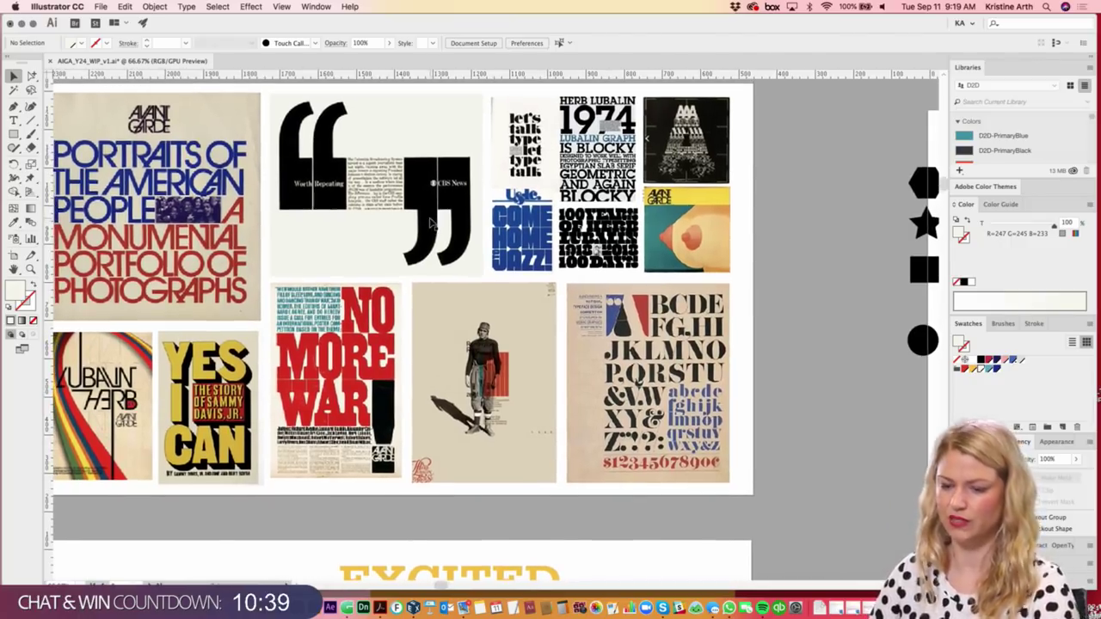
- Zoom out and select the headline hidden behind the cream background
key("ctrl+minus")
scroll(775, 387, "right", 5)
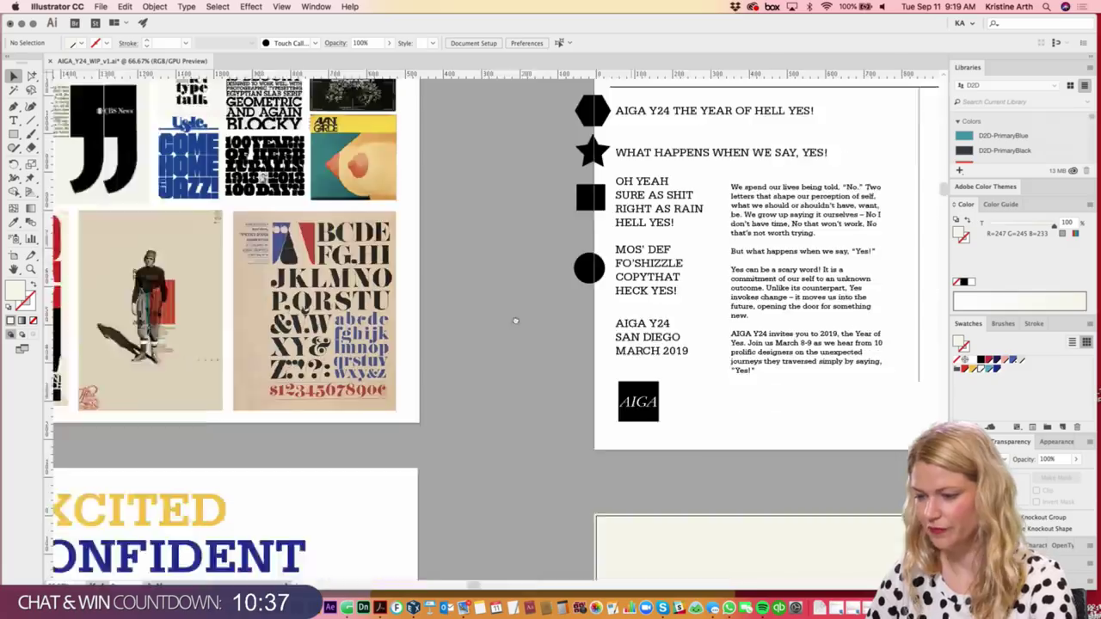
scroll(757, 413, "right", 2)
scroll(748, 434, "up", 1)
scroll(749, 434, "down", 6)
scroll(749, 435, "right", 2)
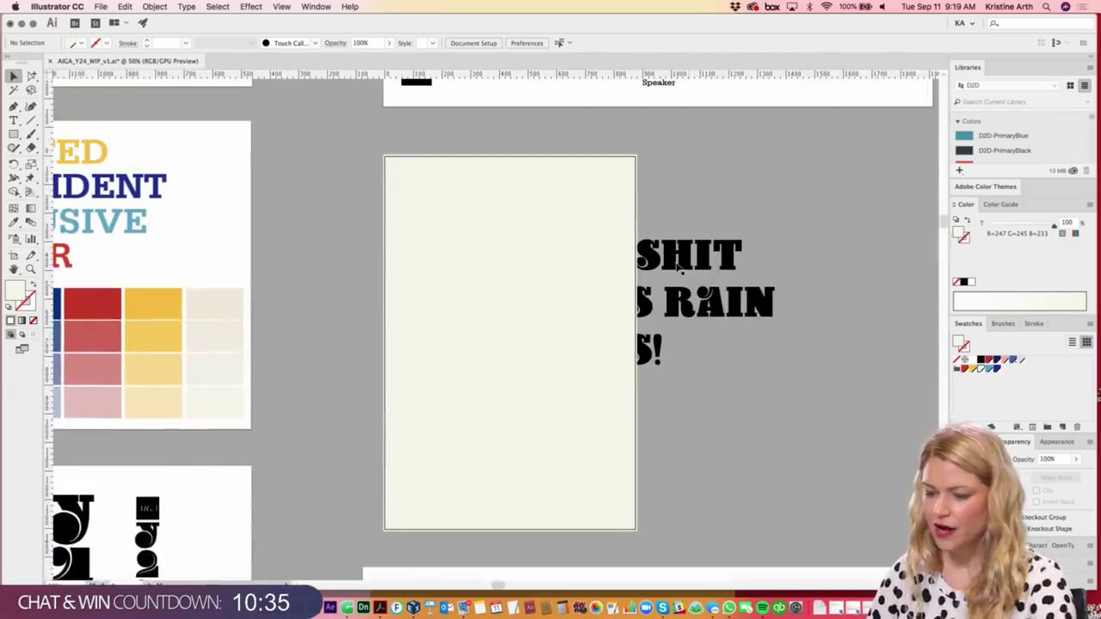
left_click(680, 268)
scroll(737, 221, "up", 2)
- Zoom in on the headline and shift it left on the poster artboard
left_click(749, 224)
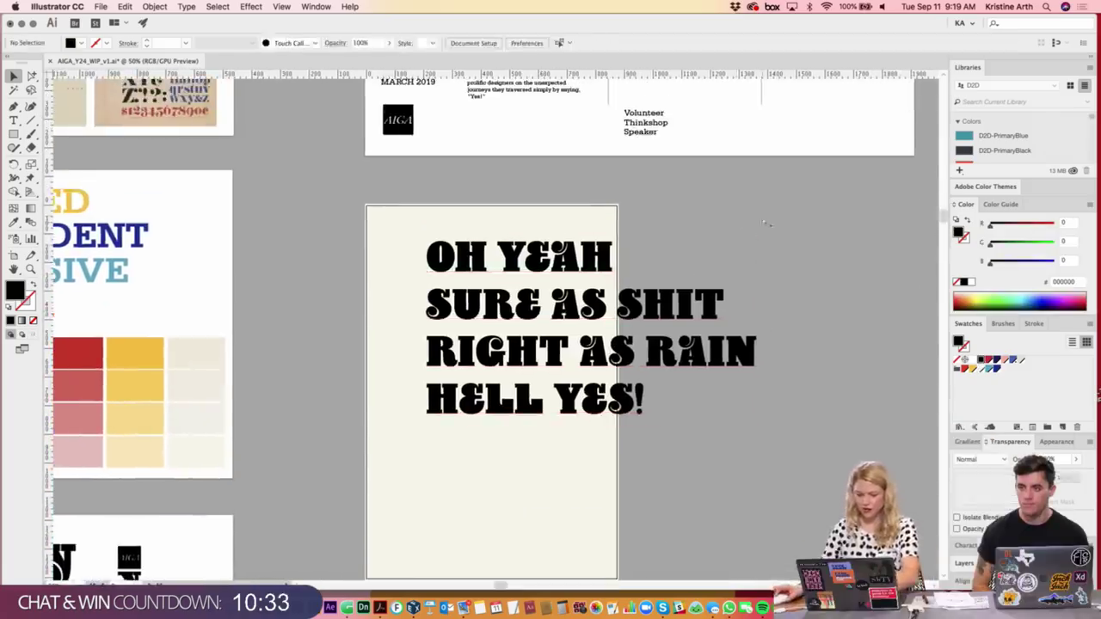
key("ctrl+plus")
left_click(340, 175)
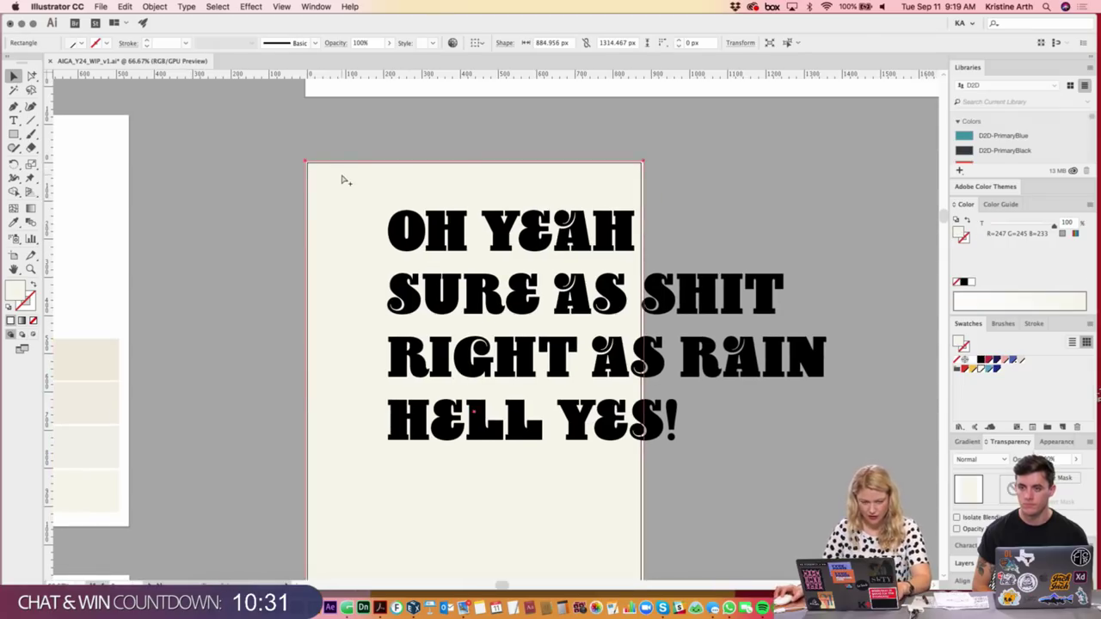
key("ctrl+shift+a")
scroll(438, 236, "down", 1)
key("ctrl+plus")
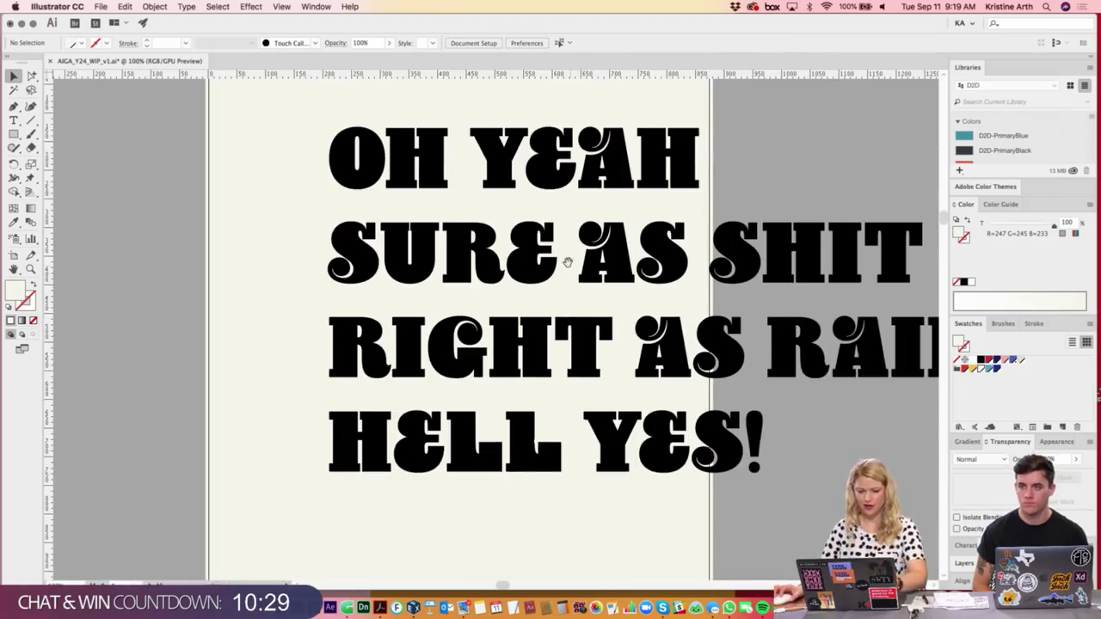
mouse_move(567, 262)
left_mouse_down()
mouse_move(443, 214)
mouse_move(488, 215)
left_mouse_up()
key("ctrl+minus")
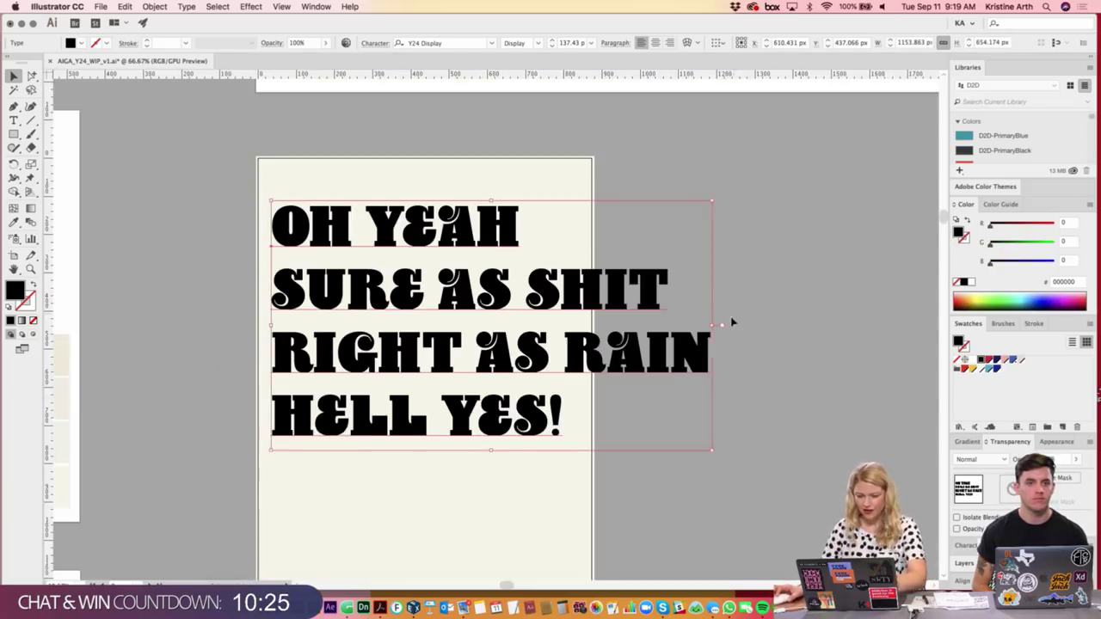
left_click(732, 323)
scroll(732, 323, "down", 2)
- Break the headline into seven lines: OH YEAH, SURE, AS SHIT, RIGHT, AS RAIN, HELL, YES!
key("t")
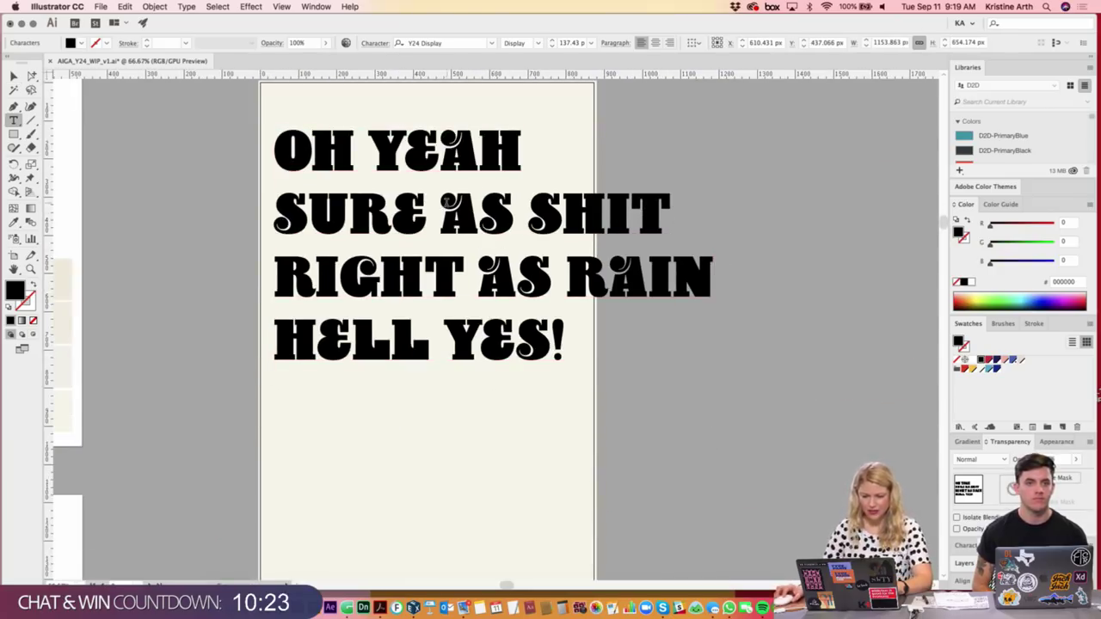
left_click(441, 226)
key("BackSpace")
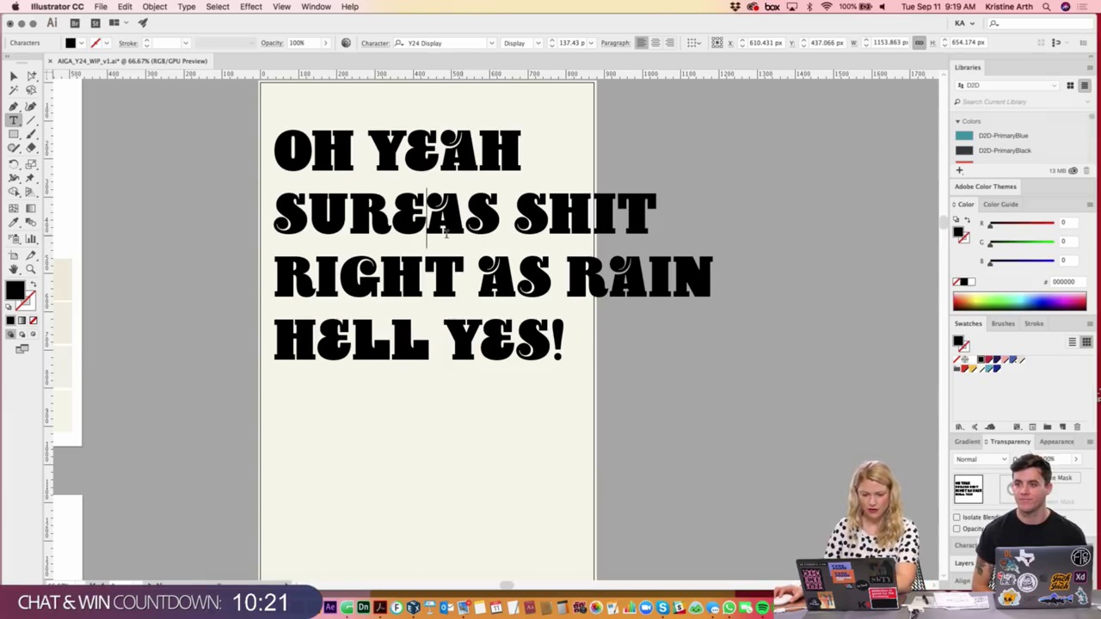
key("Return")
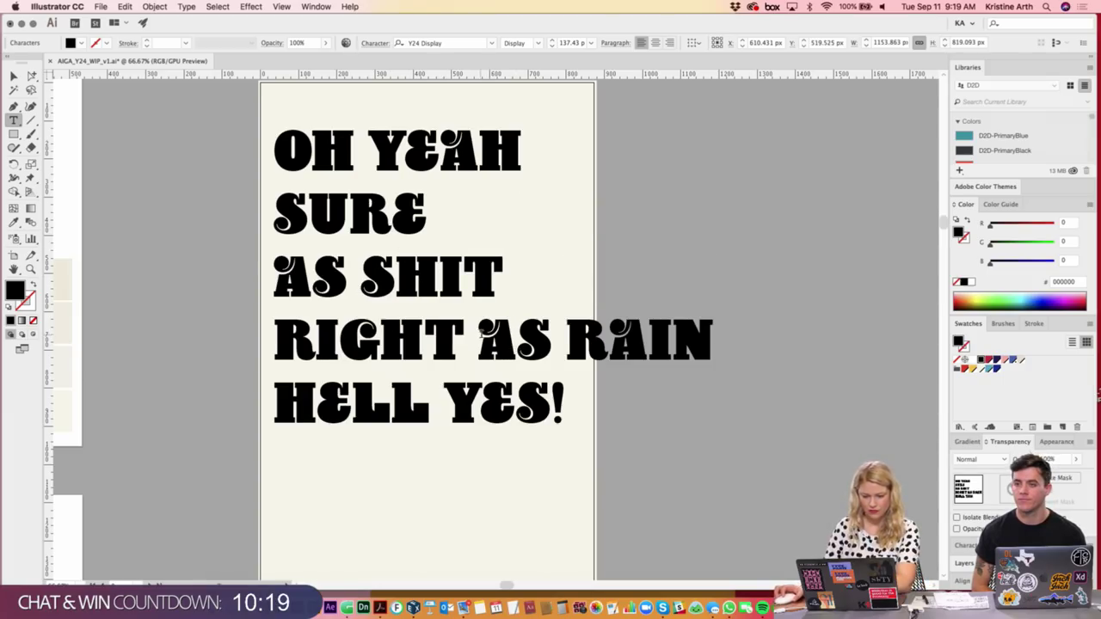
left_click(482, 335)
key("BackSpace")
key("Return")
left_click(444, 455)
key("BackSpace")
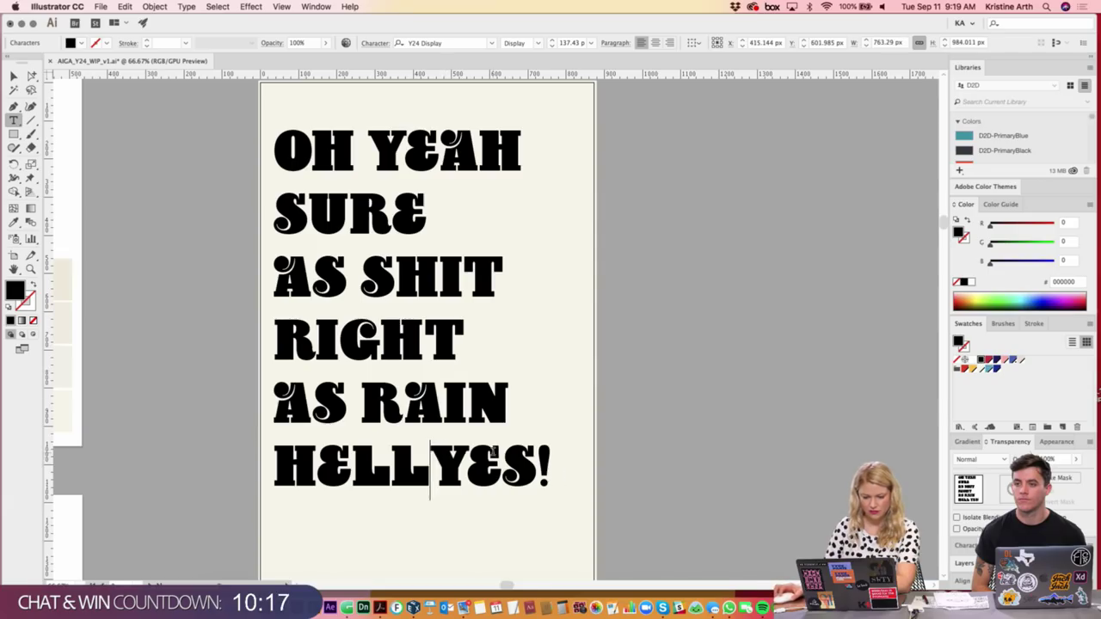
key("Return")
key("Escape")
- Tighten the headline's leading slightly with Alt+Up
left_click(211, 198)
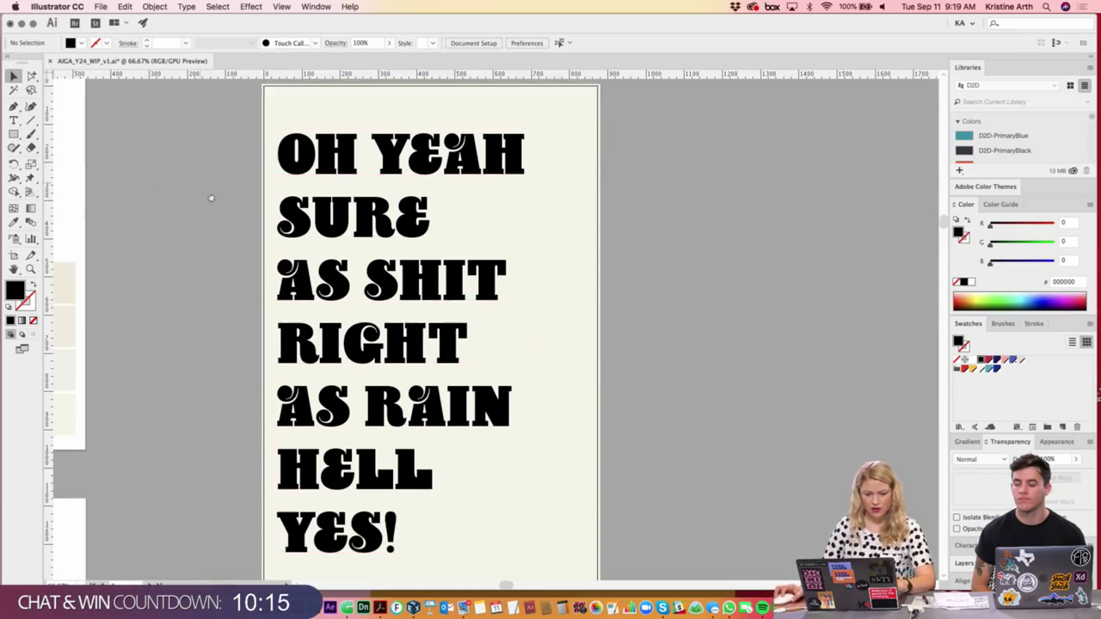
scroll(363, 176, "up", 1)
key("super+minus")
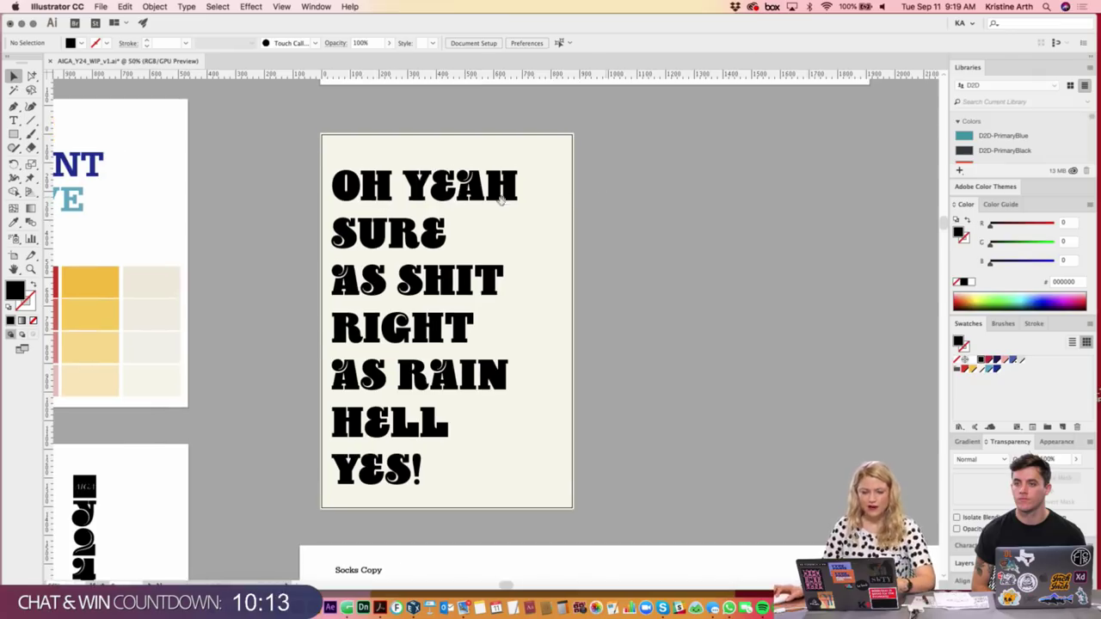
left_click(501, 200)
key("alt+Up")
key("alt+Up")
key("alt+Up")
- Reduce the headline's leading by two more steps and zoom in on the poster
key("alt+Up")
key("alt+Up")
key("alt+Up")
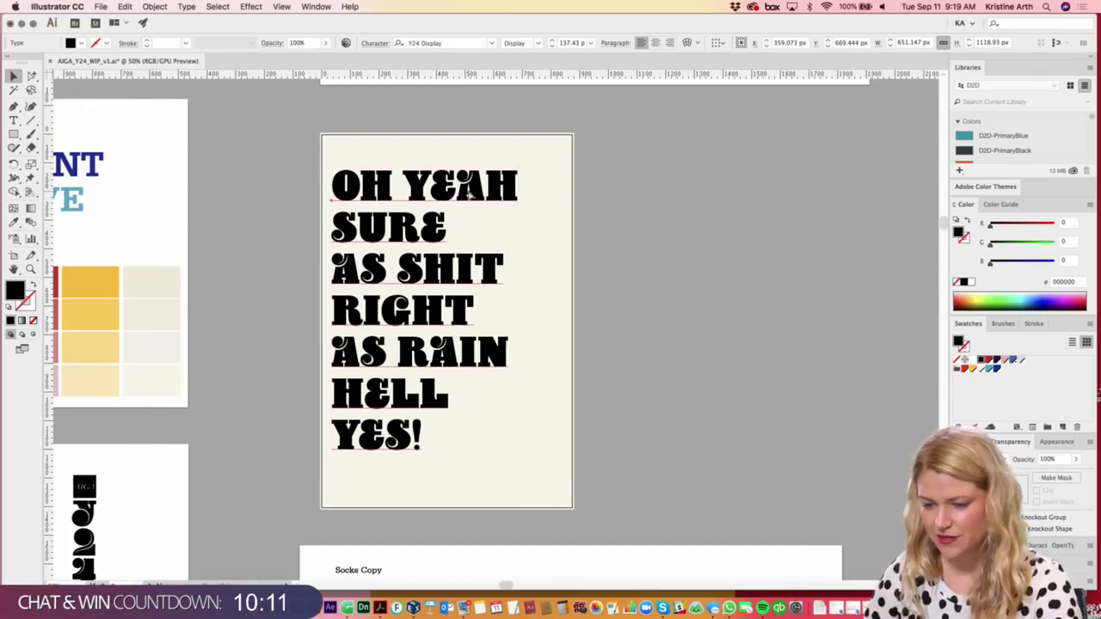
key("alt+Up")
key("alt+Up")
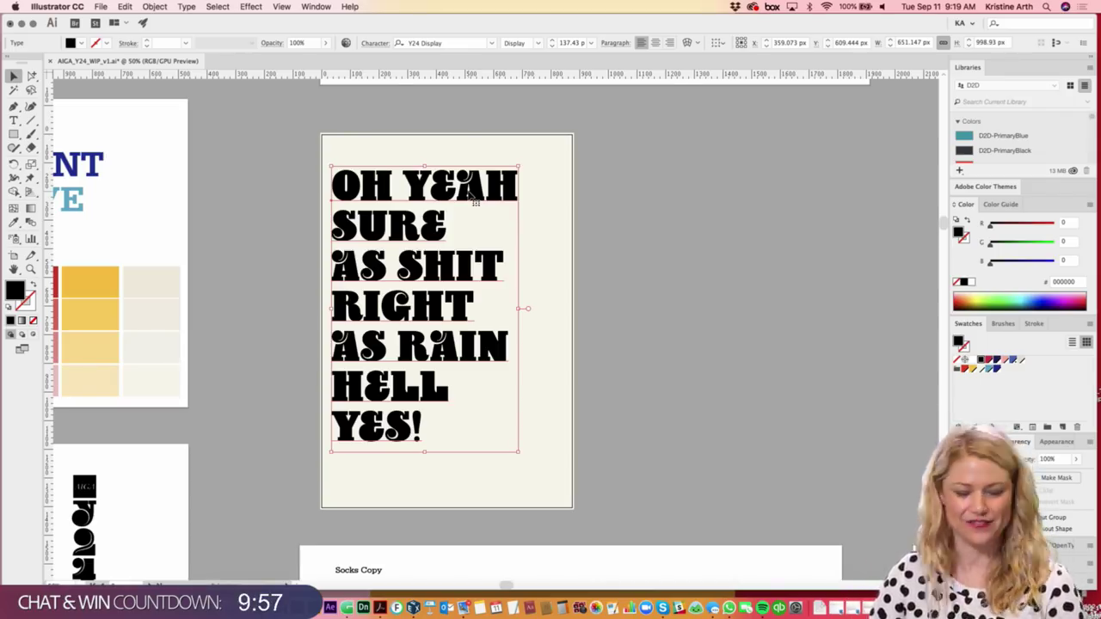
key("alt+Up")
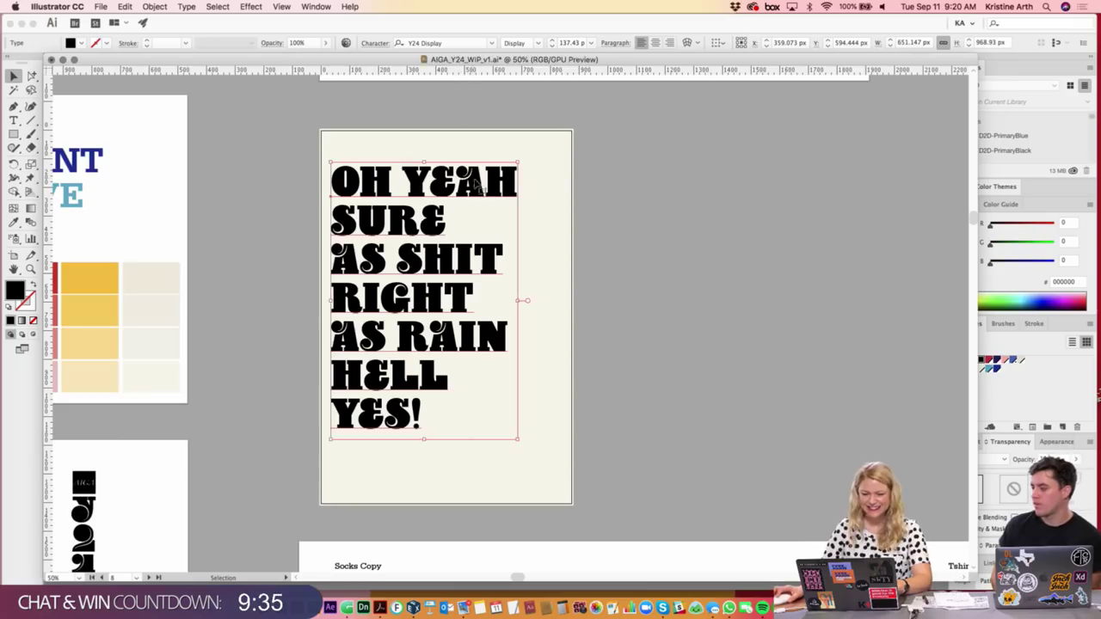
left_click(599, 180)
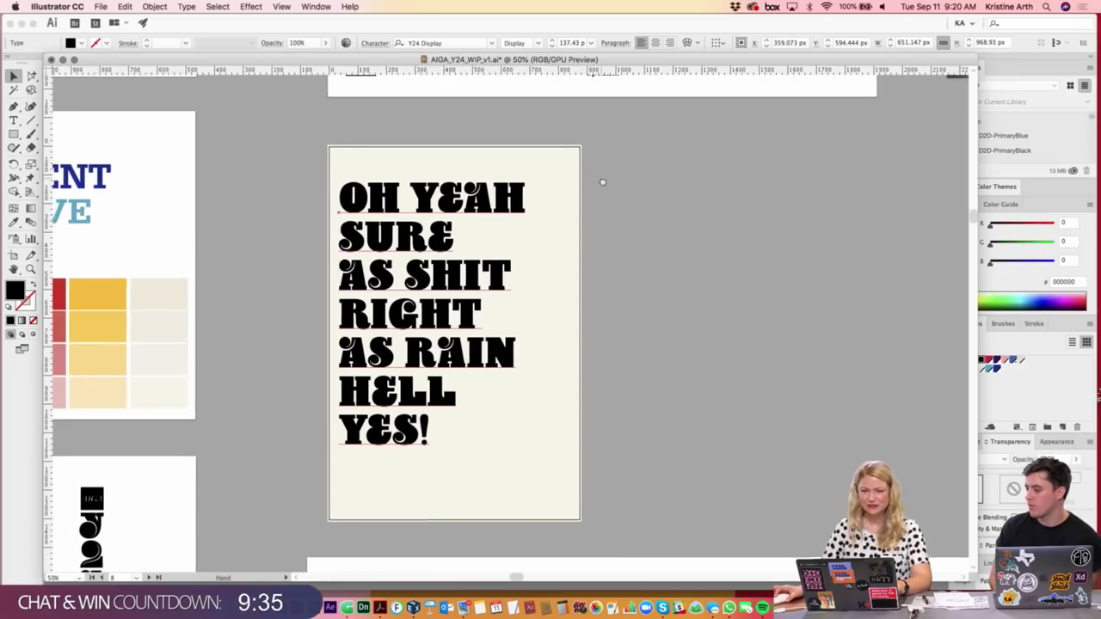
key("ctrl+plus")
left_click_drag(632, 175, 641, 212)
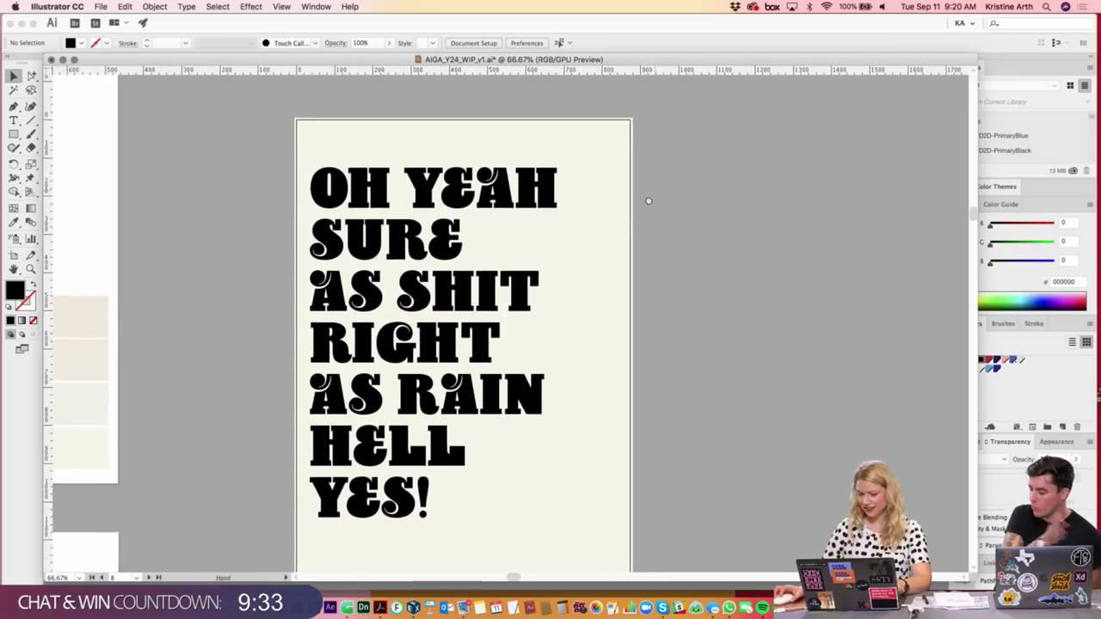
- Tighten the headline's tracking by two steps, keeping the OH YEAH line in view
left_click(529, 198)
key("alt+Left")
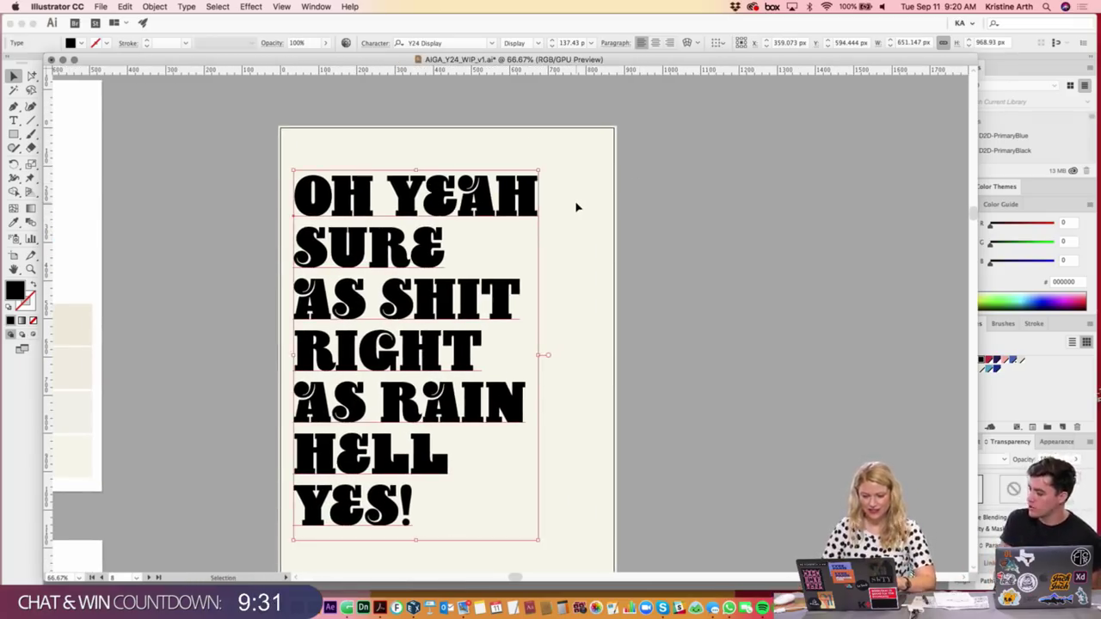
key("alt+Left")
key("alt+Left")
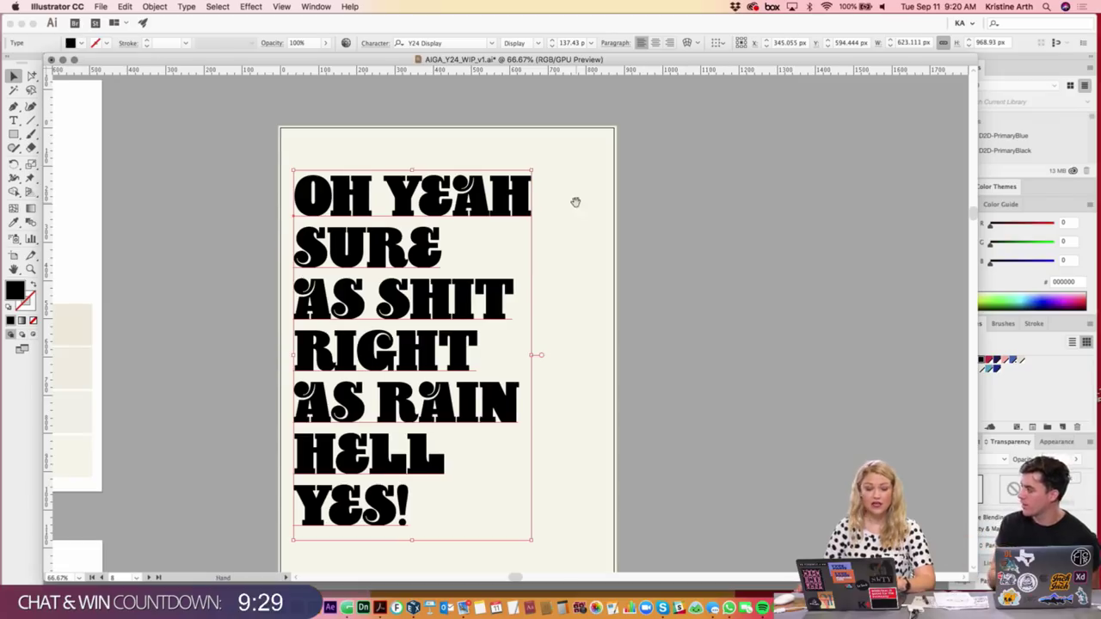
left_click(577, 206)
key("ctrl+plus")
left_click_drag(508, 198, 583, 352)
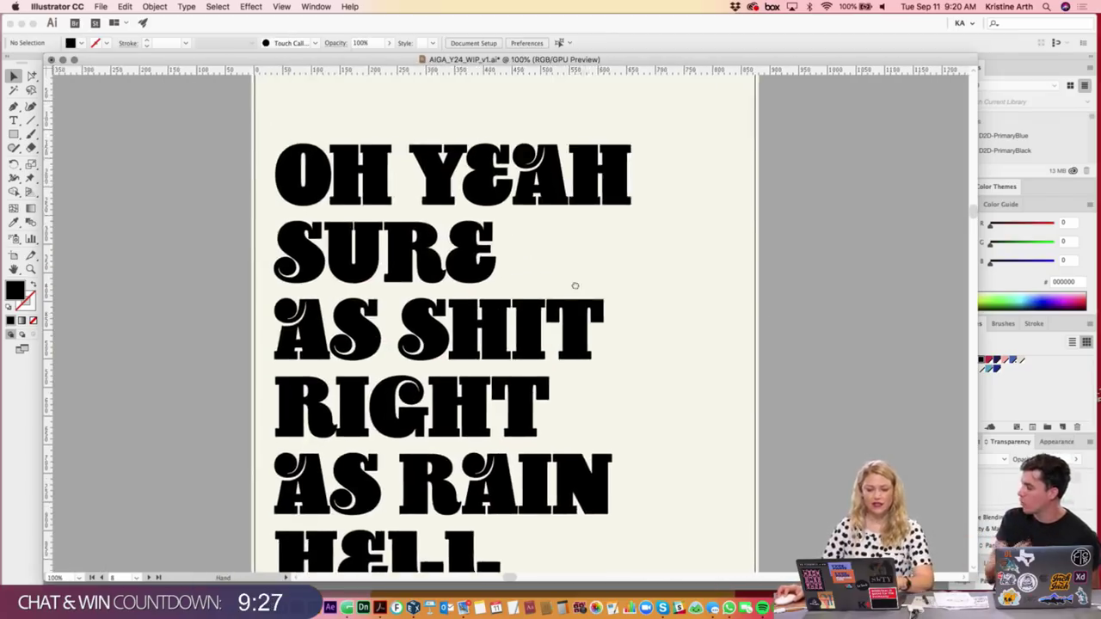
- Cut the headline's leading three more steps and fine-tune its tracking slightly tighter
left_click(468, 201)
key("alt+Up")
key("alt+Up")
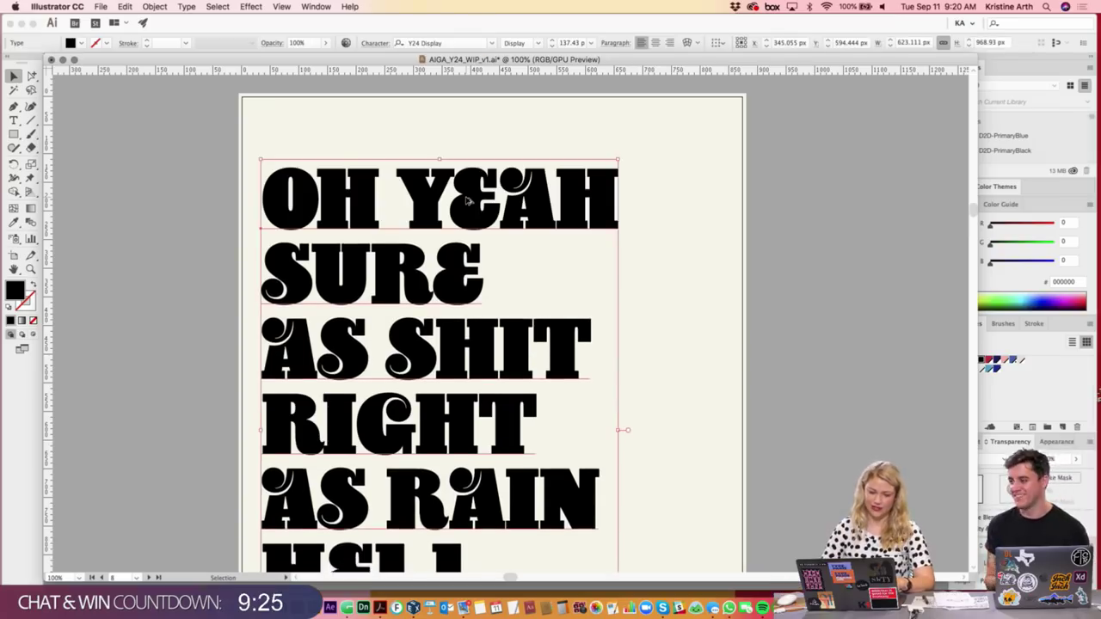
key("alt+Up")
key("alt+Up")
key("alt+Up")
key("alt+Up")
key("alt+Up")
key("alt+Up")
key("alt+Up")
key("alt+Up")
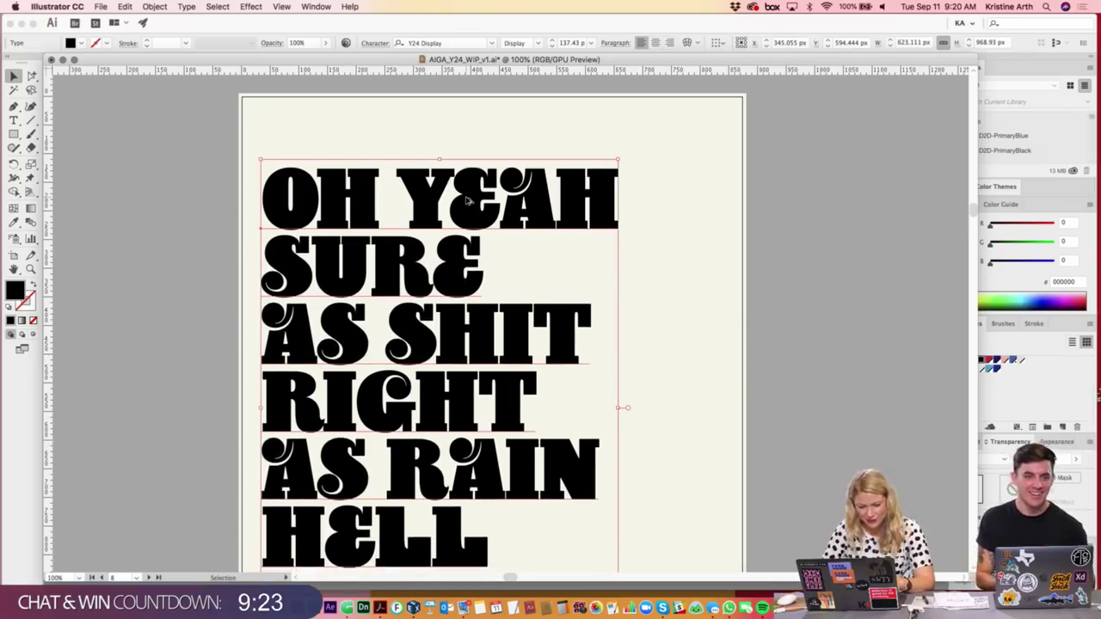
key("alt+Up")
key("alt+Up")
key("alt+Left")
key("alt+Left")
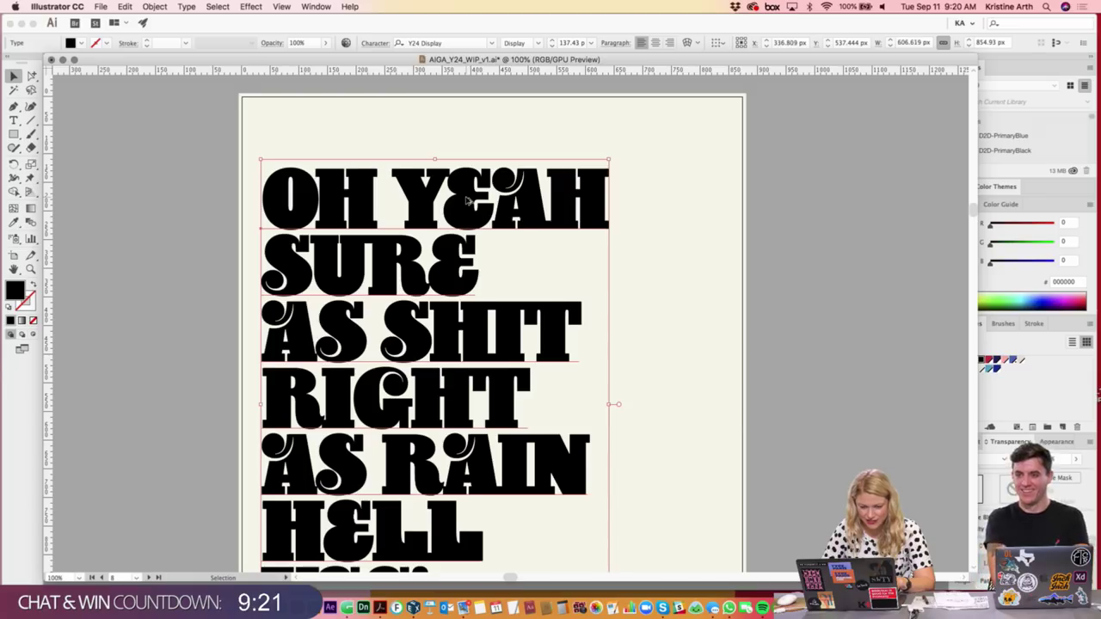
key("alt+Left")
key("alt+Right")
key("alt+Right")
key("alt+Right")
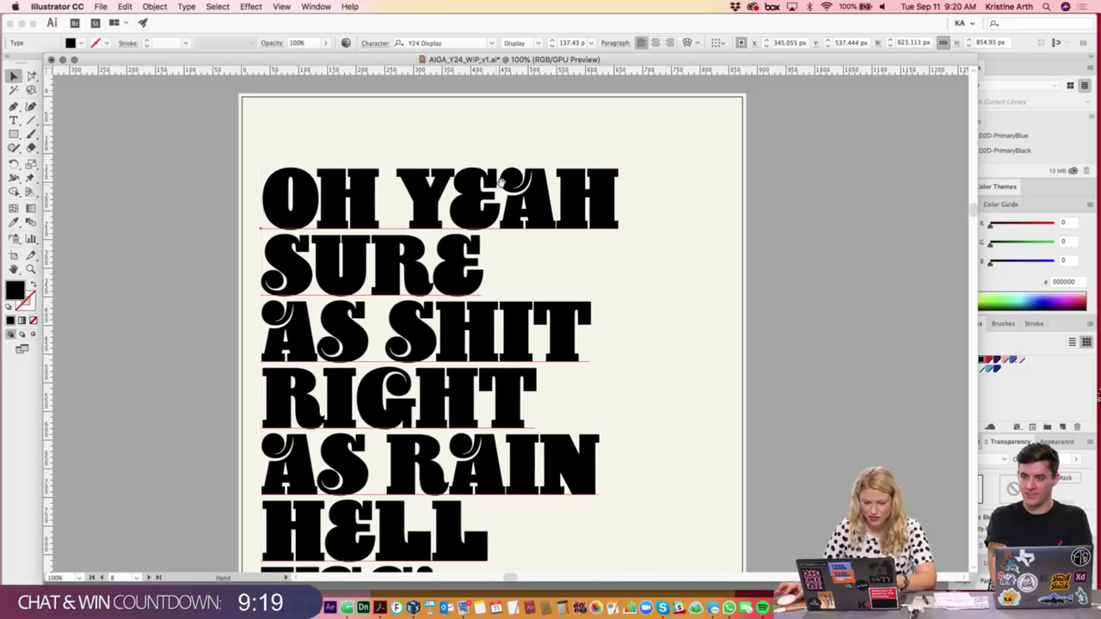
scroll(512, 211, "up", 1)
key("super+equal")
- Widen the kerning between letter pairs in YEAH and in AS SHIT
scroll(512, 210, "up", 3)
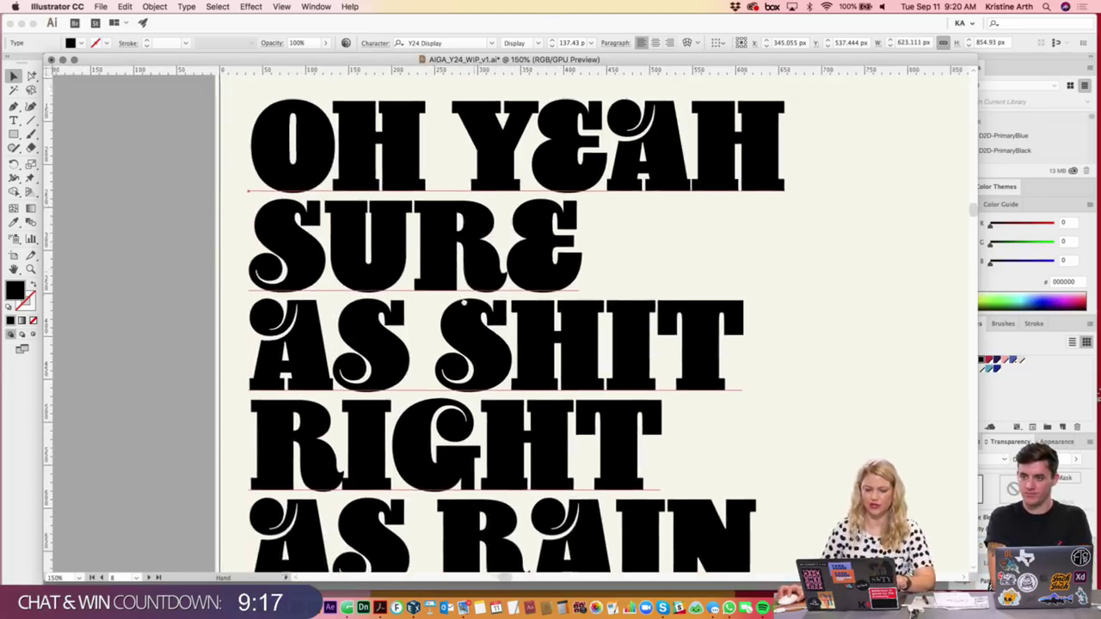
key("t")
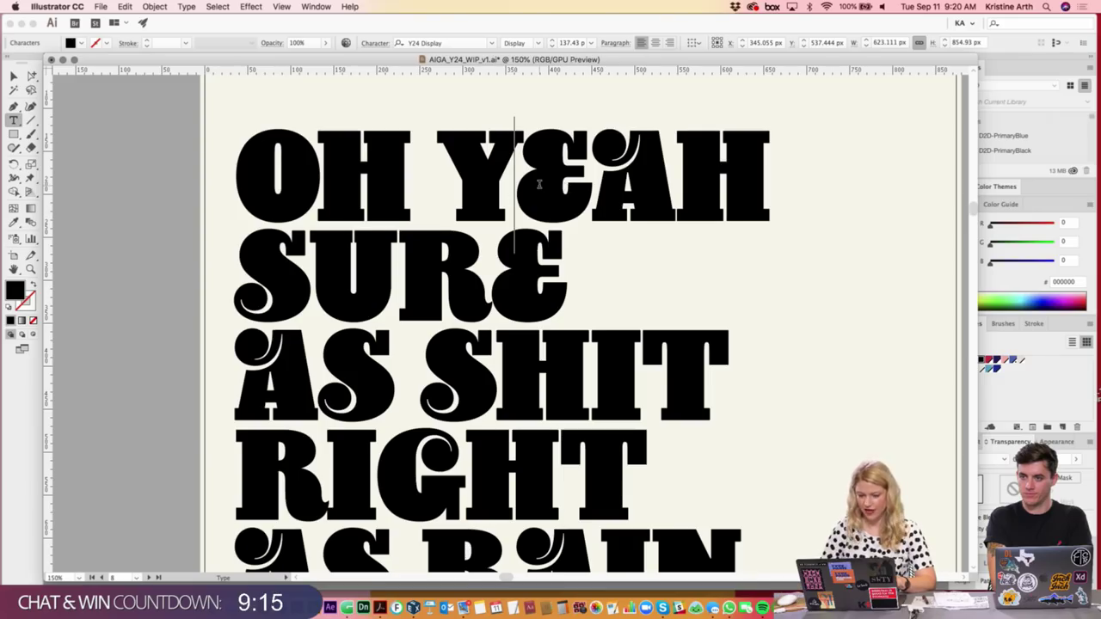
key("Right")
key("alt+Right")
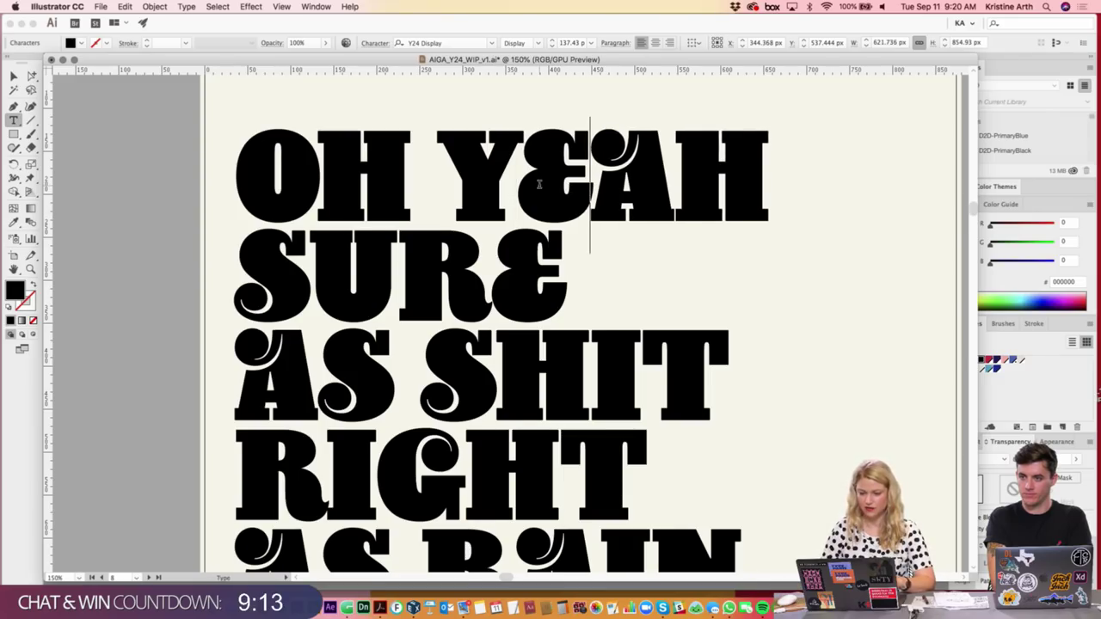
key("Right")
key("alt+Right")
key("Down")
key("Left")
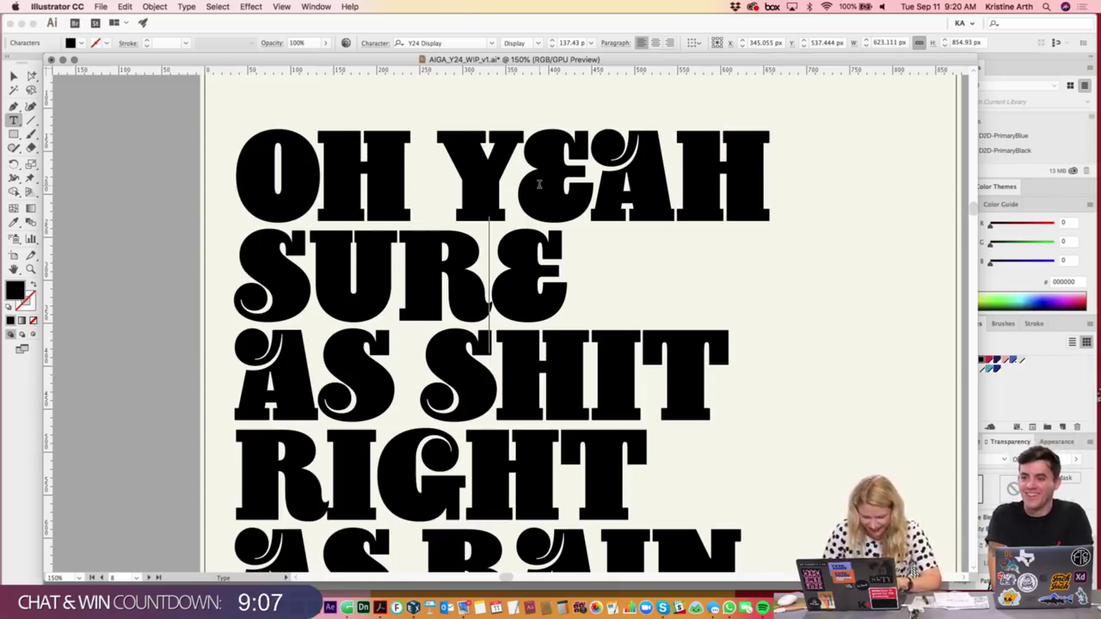
key("Left")
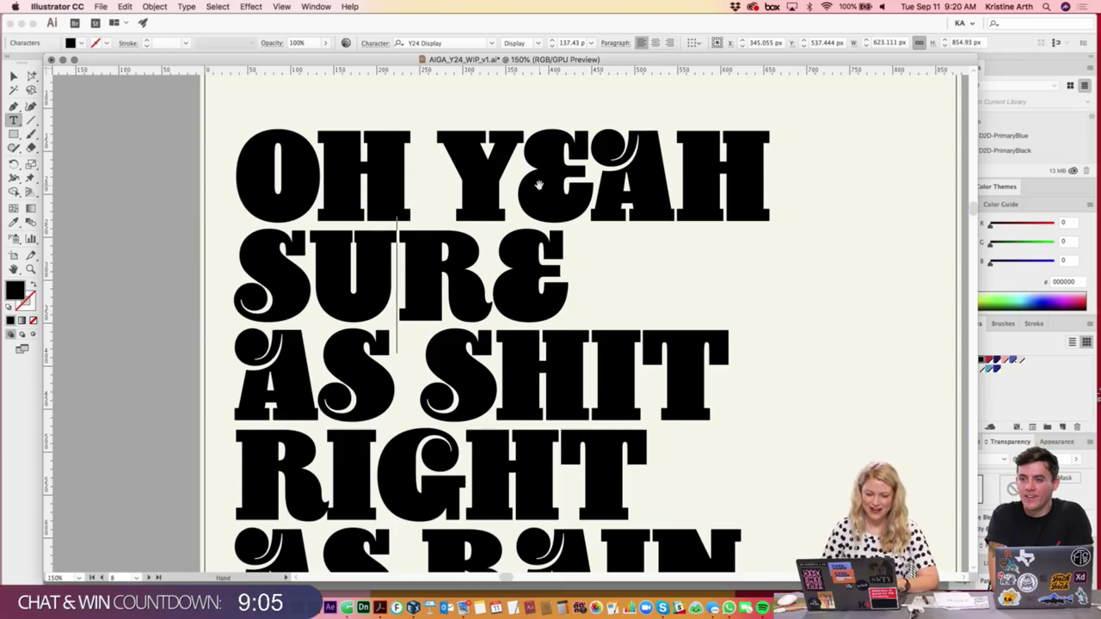
key("Left")
key("Down")
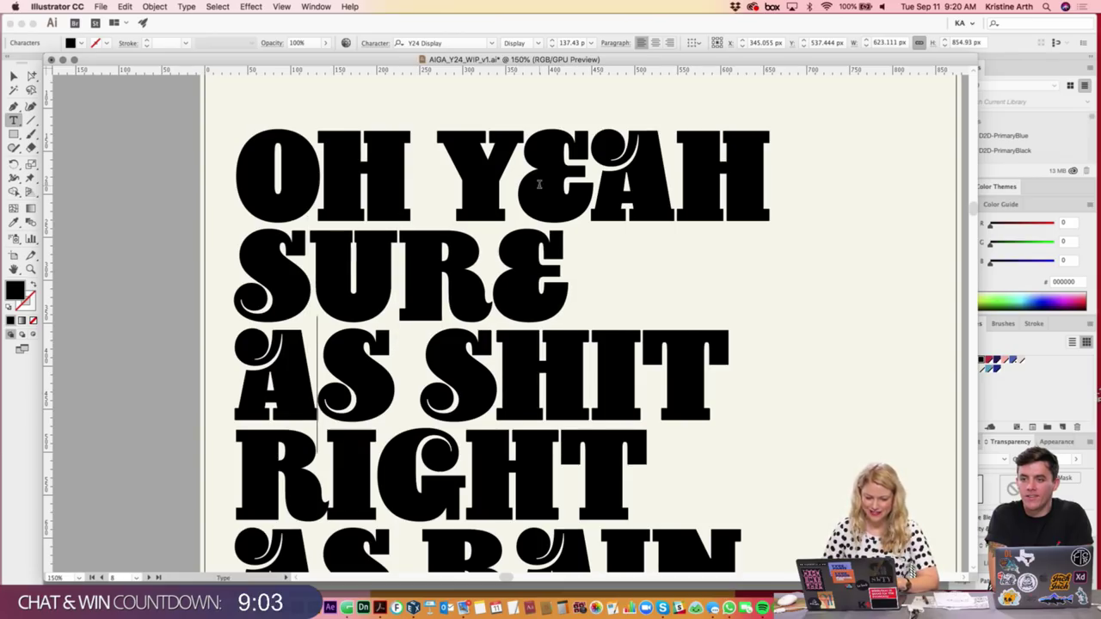
key("alt+Right")
key("Right")
key("Right")
key("Right")
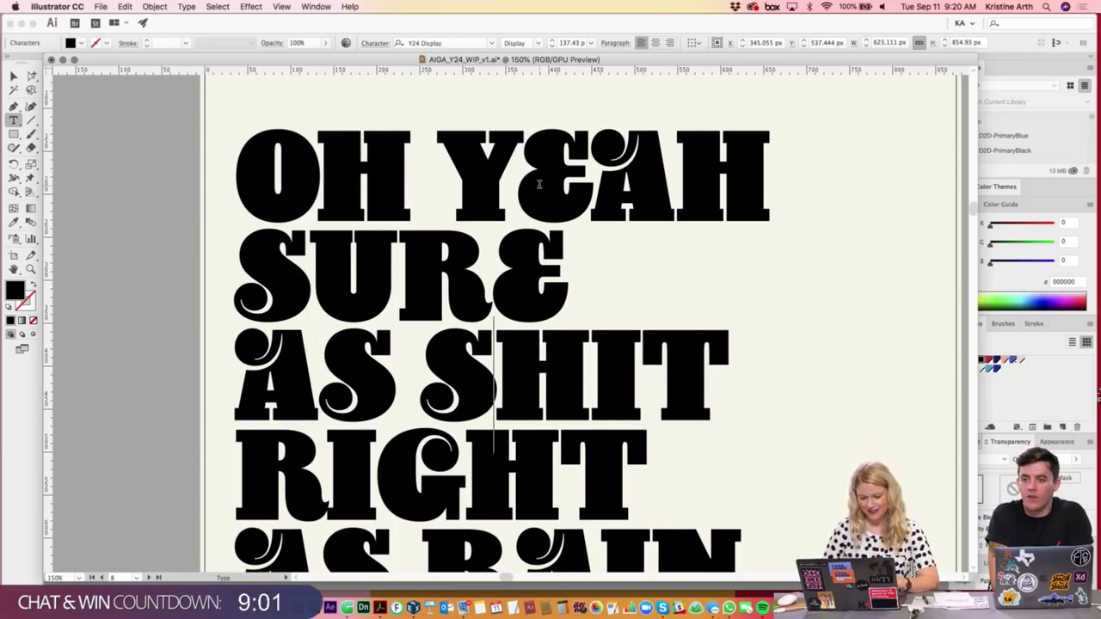
key("Right")
key("alt+Right")
key("Right")
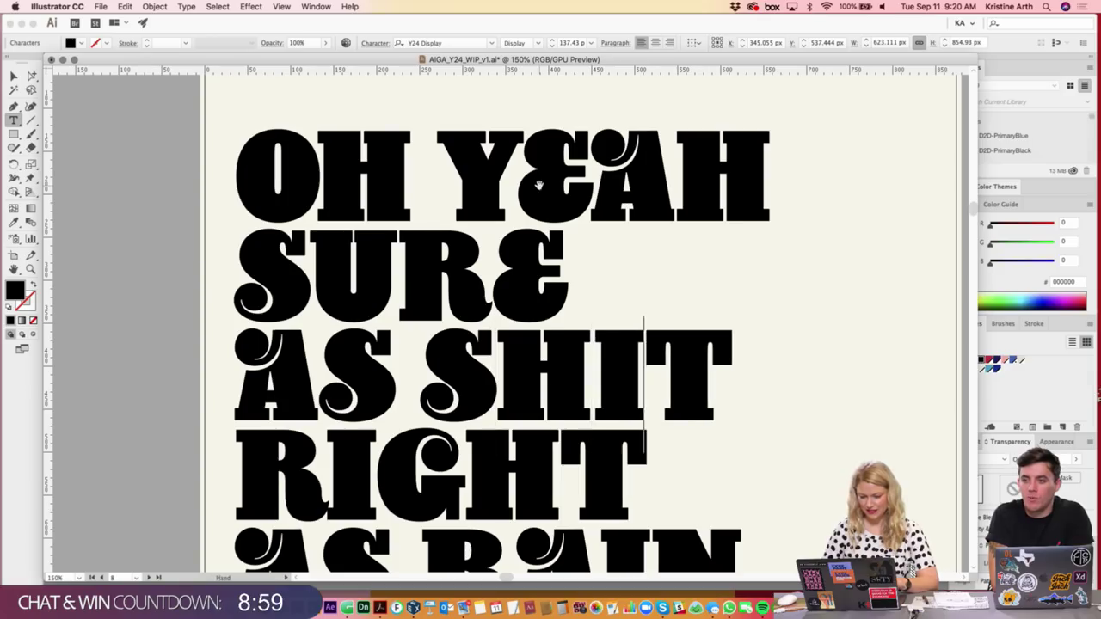
key("alt+Right")
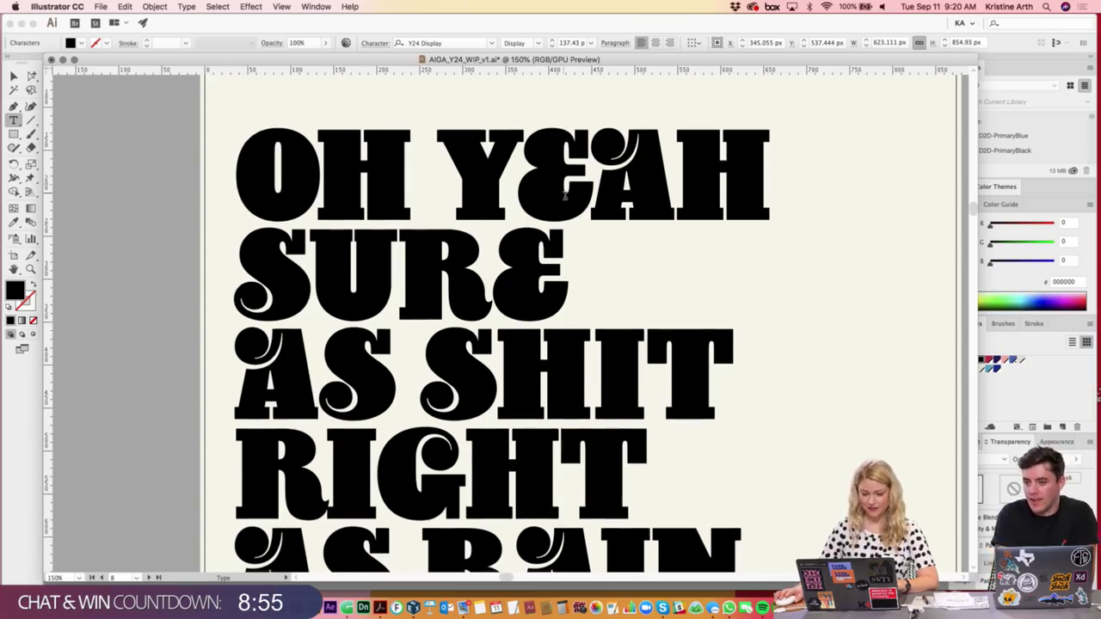
- Widen the kerning at I–G in RIGHT and at R–A and A–S in AS RAIN
scroll(409, 361, "down", 3)
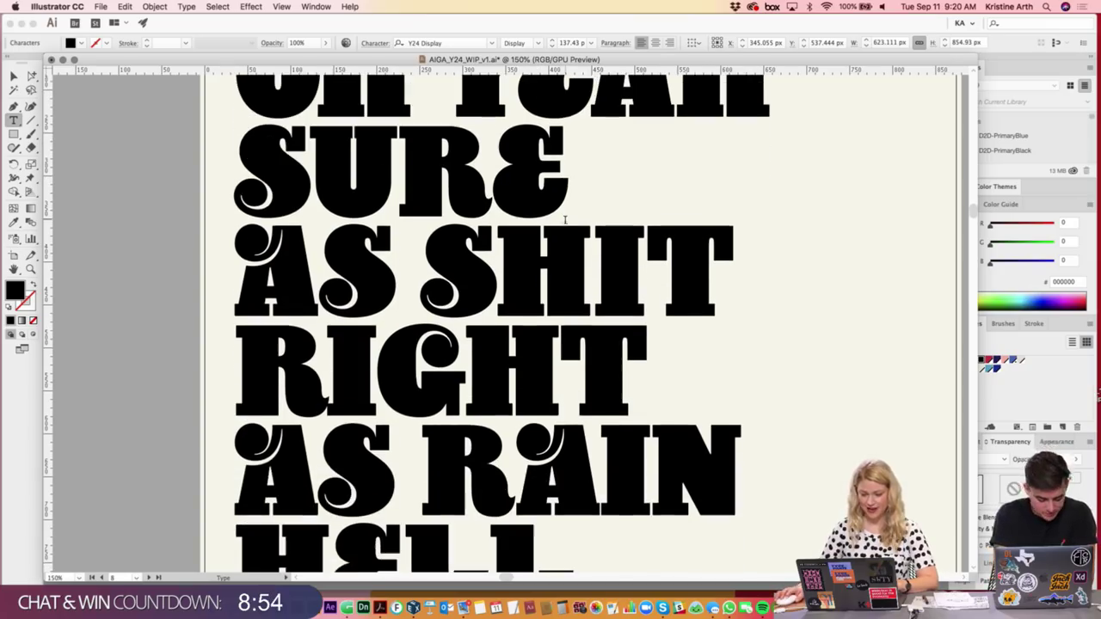
left_click(351, 366)
key("alt+Right")
key("Right")
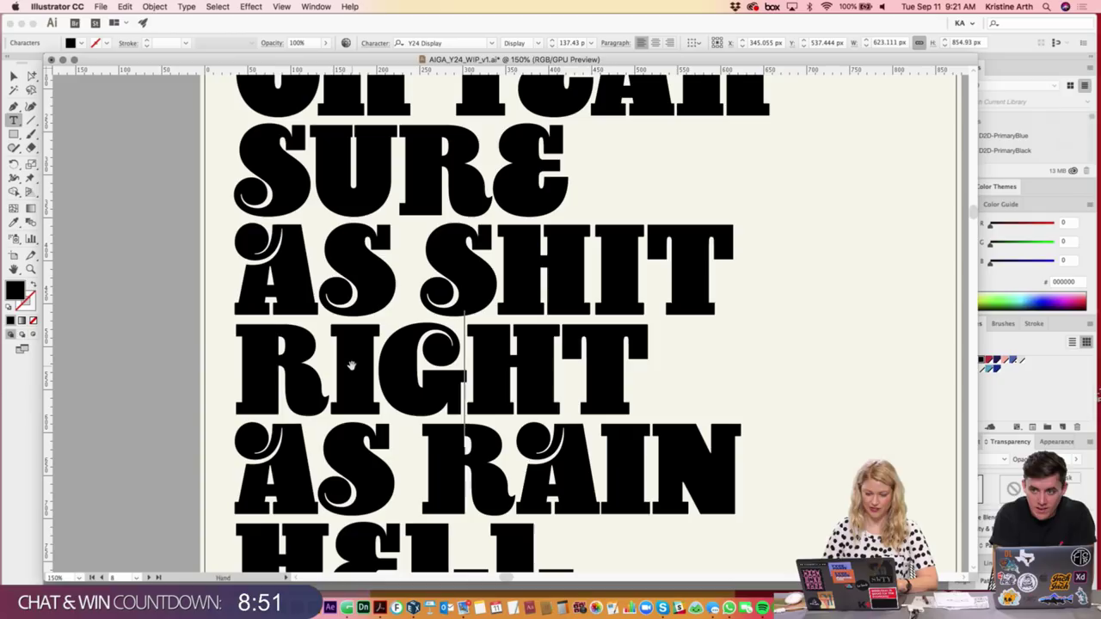
key("Right")
key("Down")
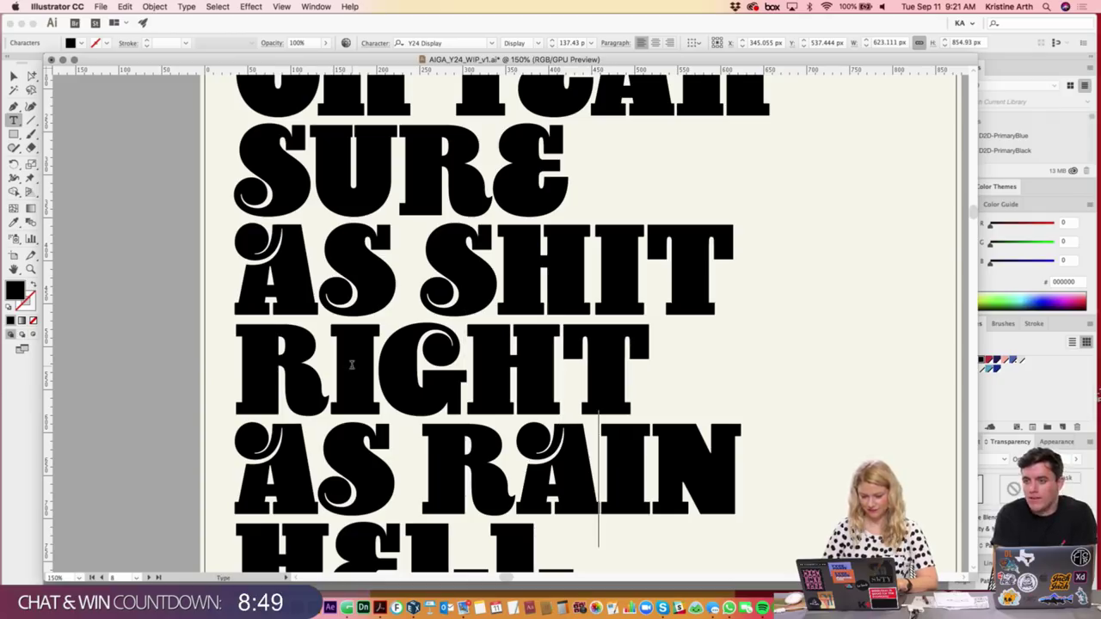
key("Right")
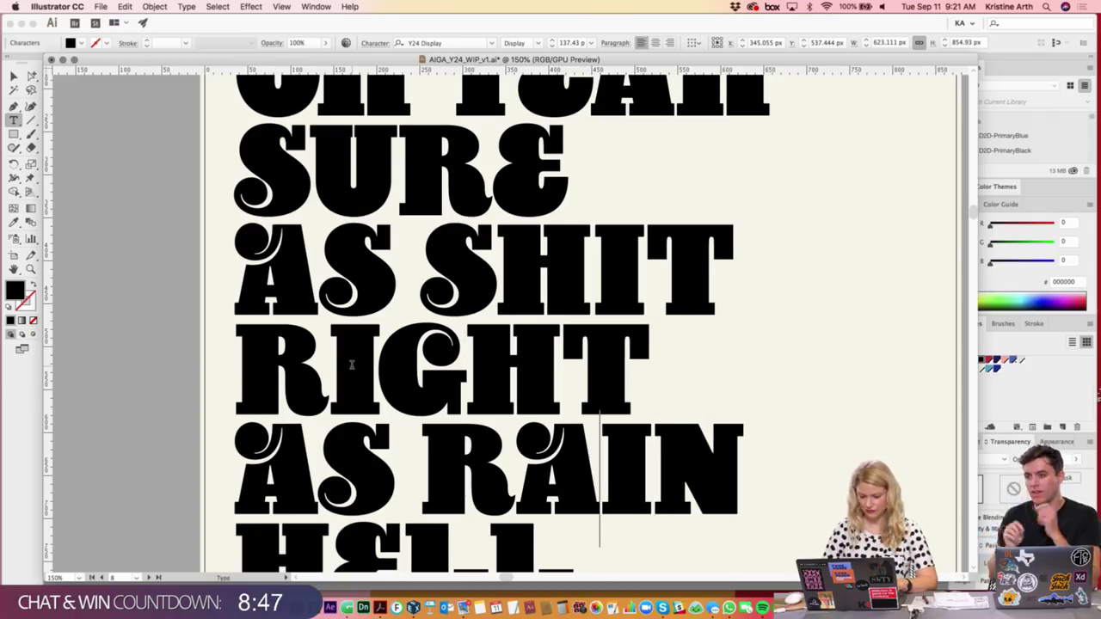
key("Left")
key("Left")
key("alt+Right")
key("Left")
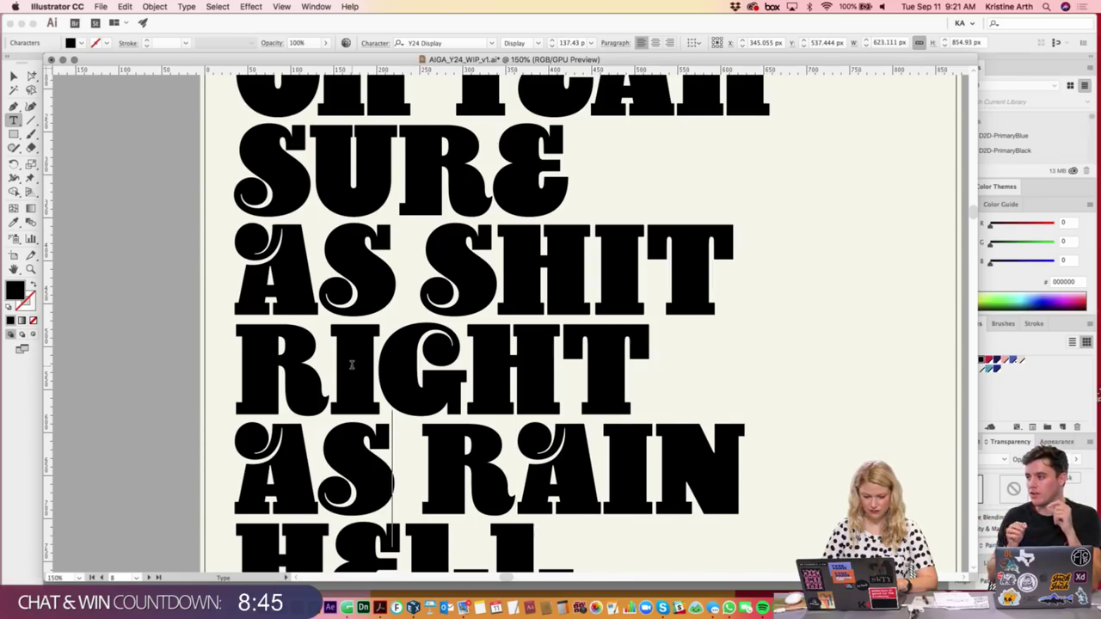
key("Left")
key("Left")
key("alt+Right")
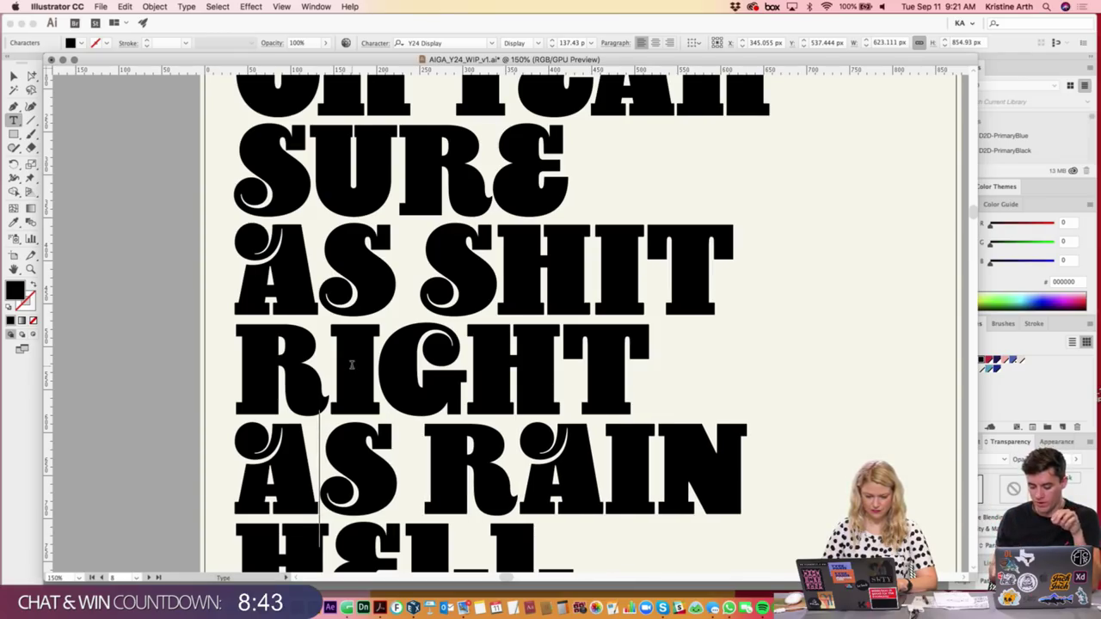
- Widen the kerning after H in HELL and before S and ! in YES!, then finish editing
scroll(351, 364, "down", 5)
scroll(351, 365, "down", 2)
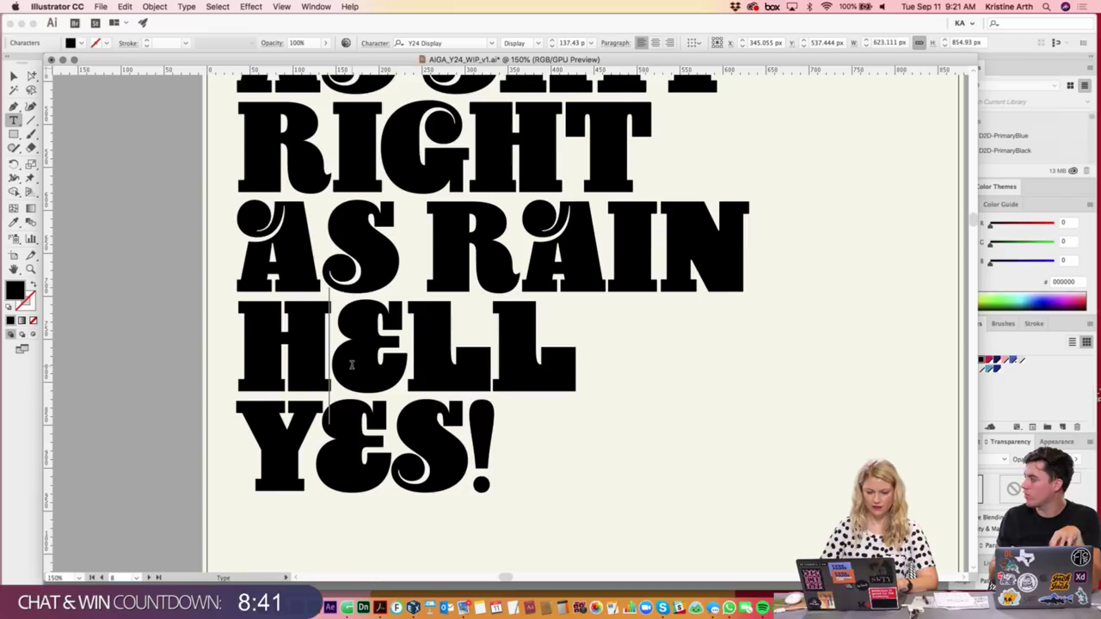
key("Right")
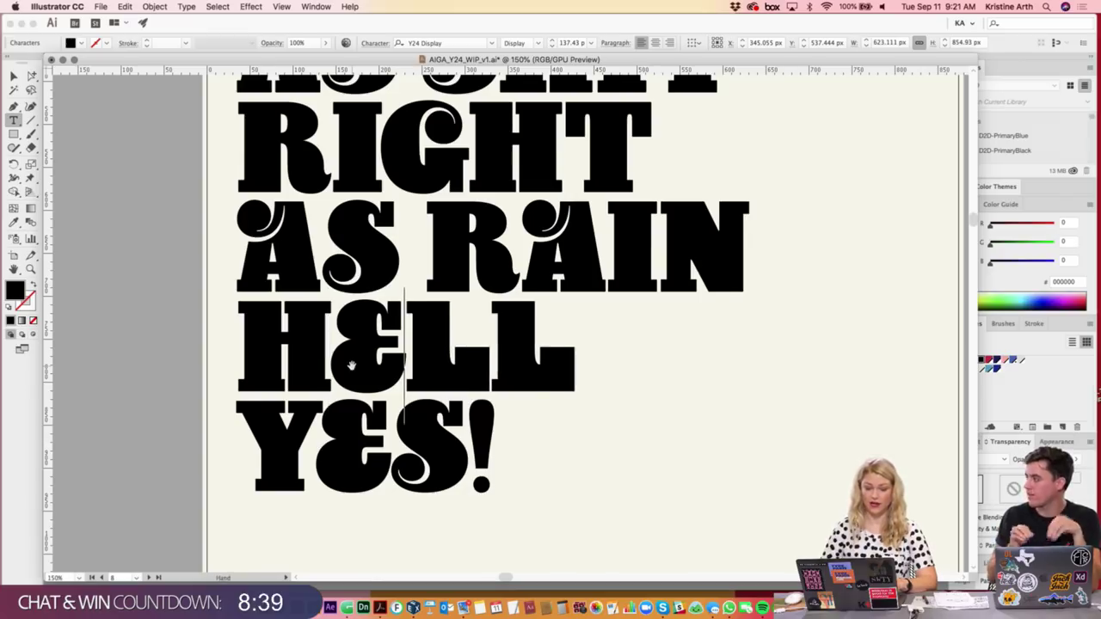
key("Right")
key("Left")
key("Left")
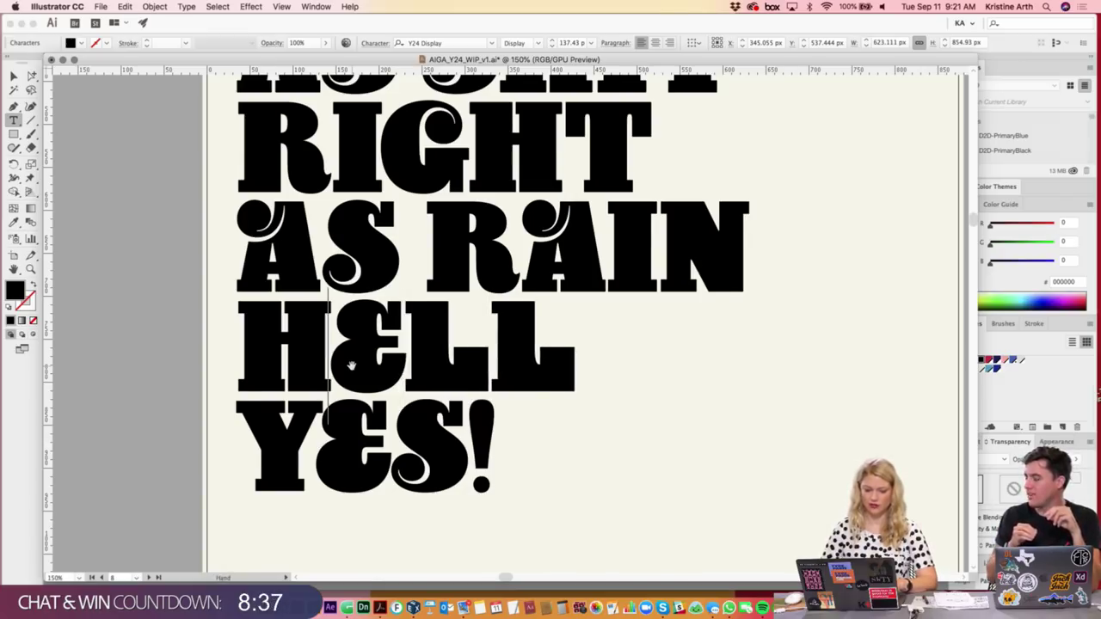
key("alt+Right")
key("Down")
key("alt+Right")
key("alt+Right")
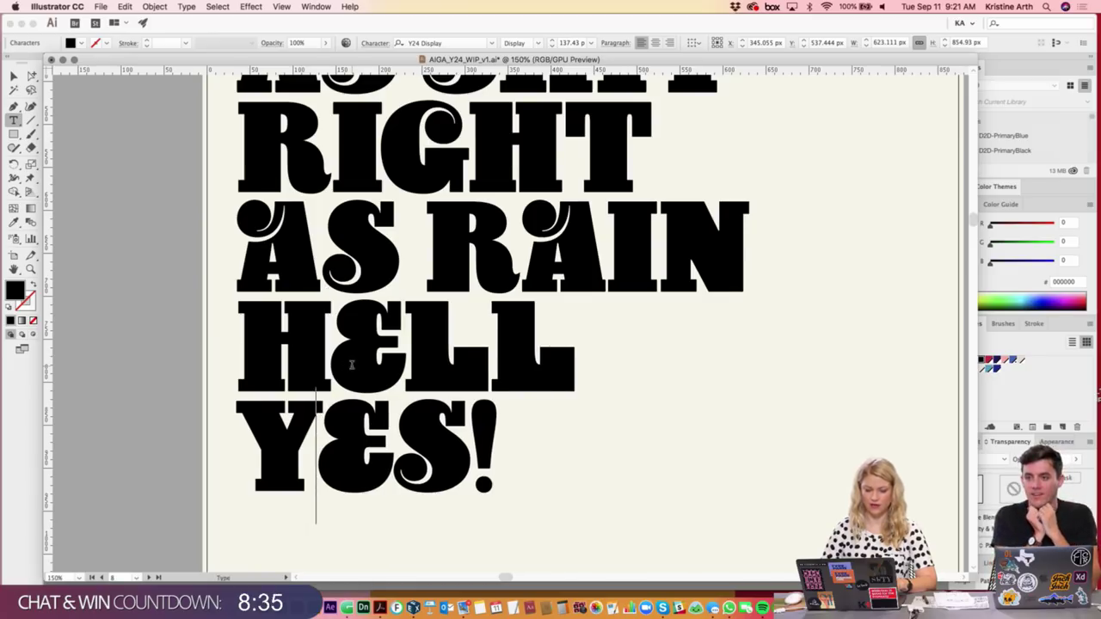
key("Right")
key("alt+Right")
key("Right")
key("alt+Right")
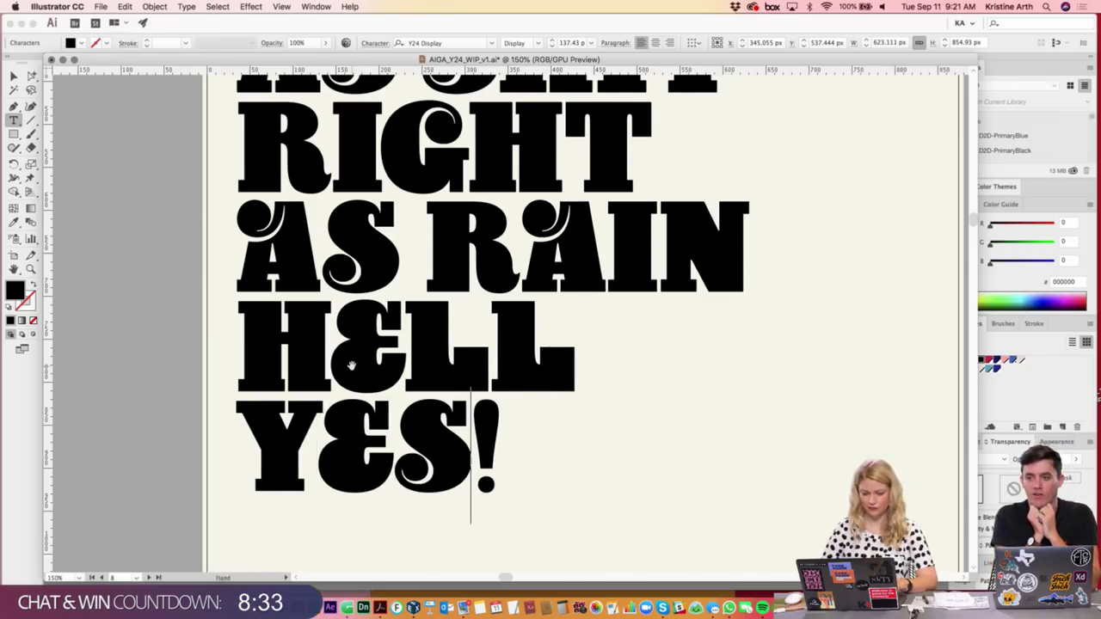
key("alt+Right")
key("alt+Right")
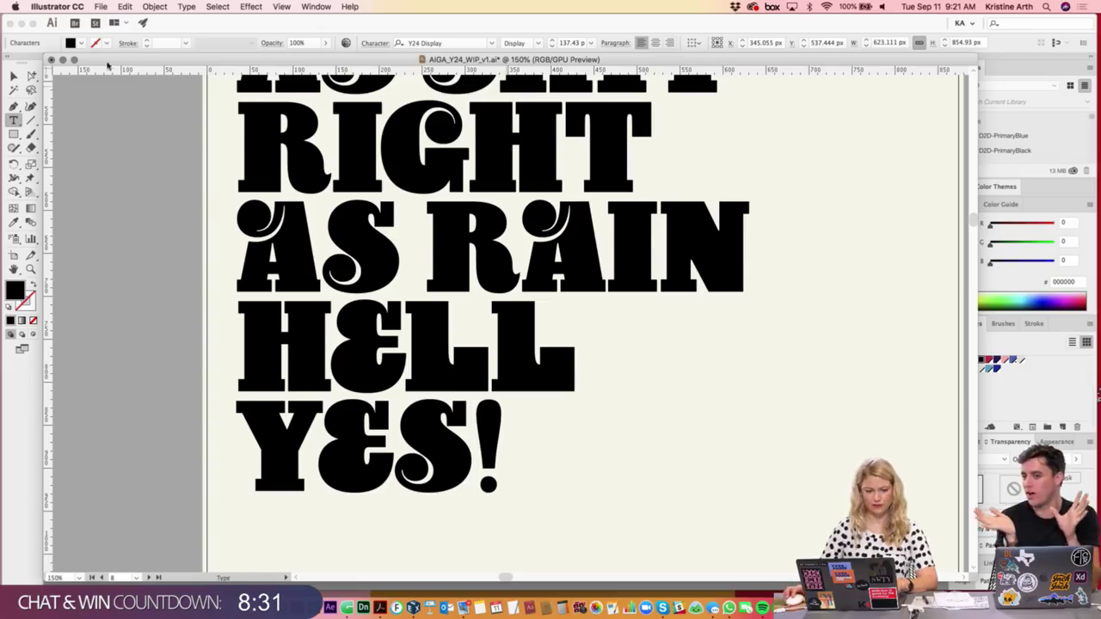
key("Escape")
- Zoom out and move the headline block slightly lower on the cream artboard
key("ctrl+minus")
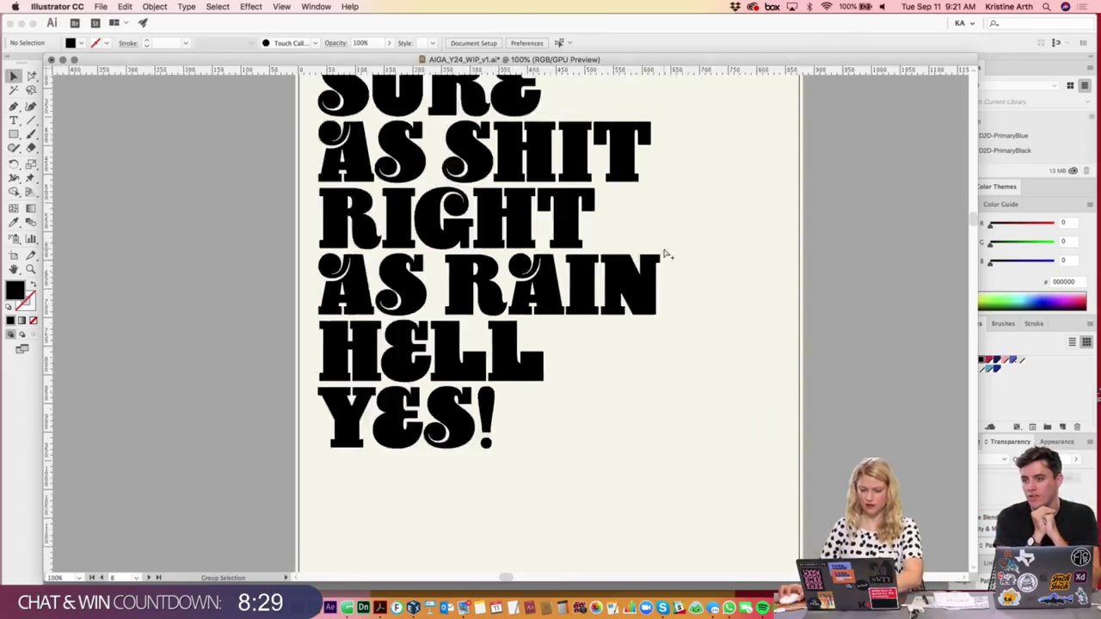
key("ctrl+minus")
scroll(679, 226, "right", 2)
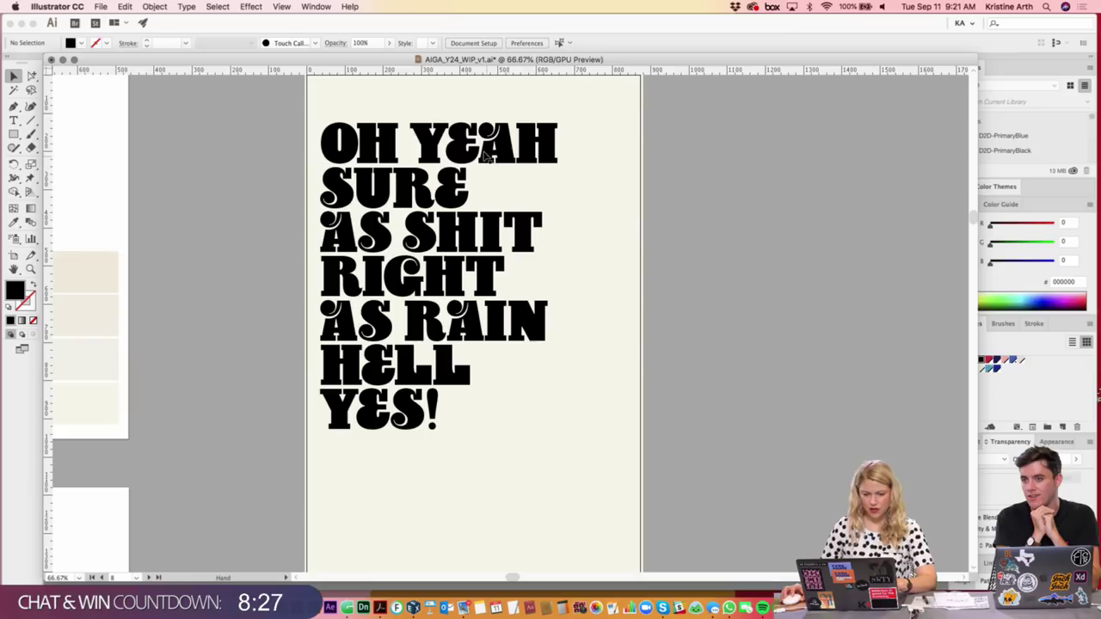
left_click_drag(474, 148, 474, 179)
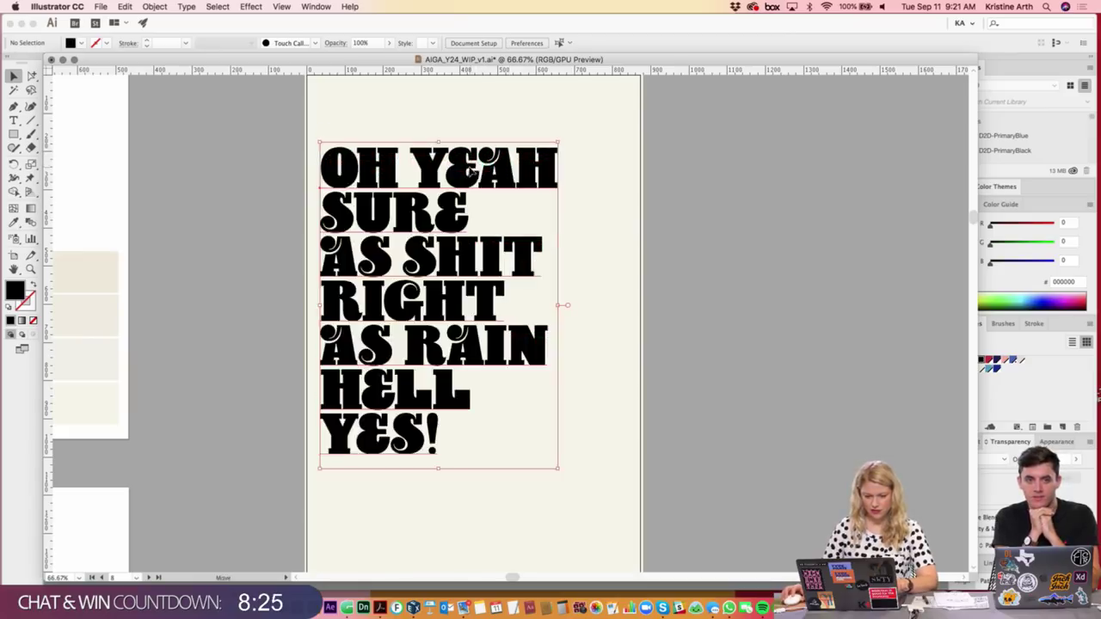
left_click(590, 246)
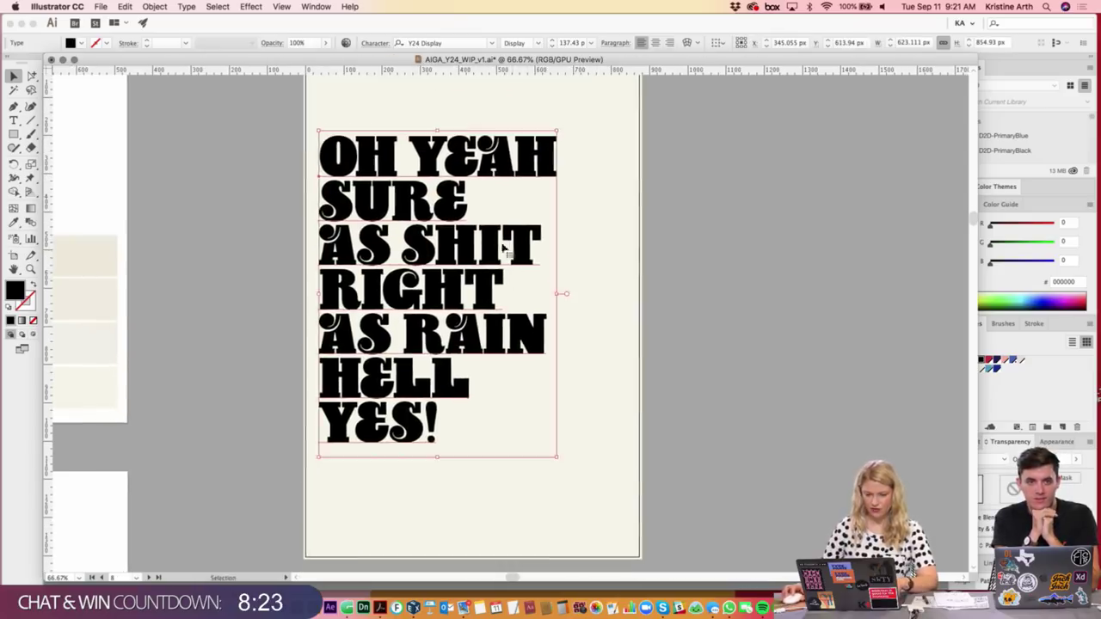
left_click_drag(551, 291, 554, 301)
- Briefly split OH YEAH onto two lines, then restore it as one line
key("t")
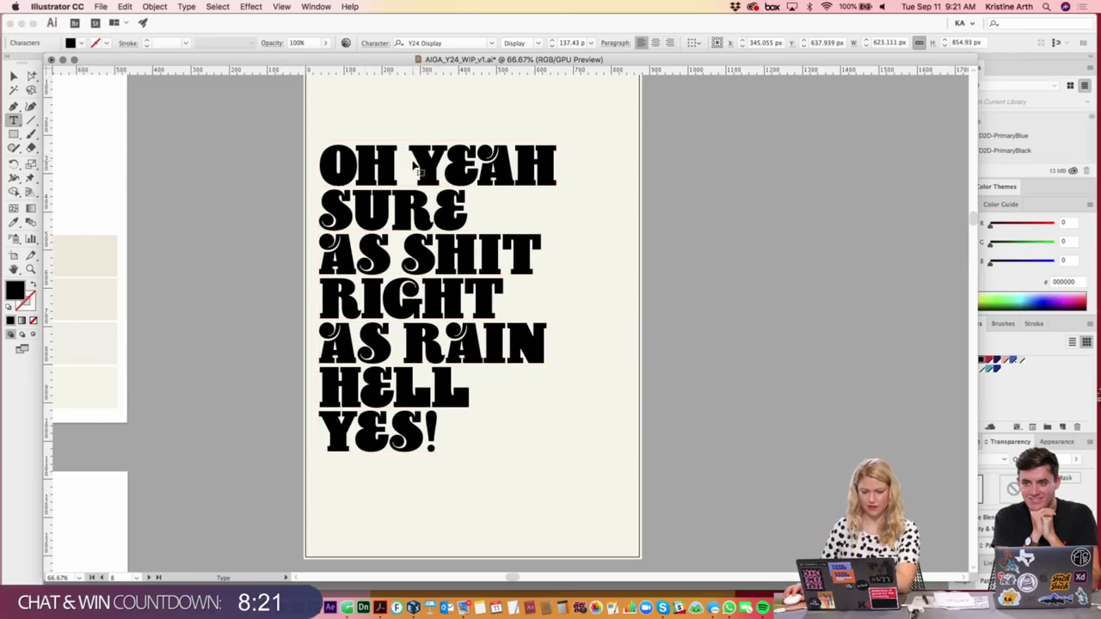
key("BackSpace")
key("Return")
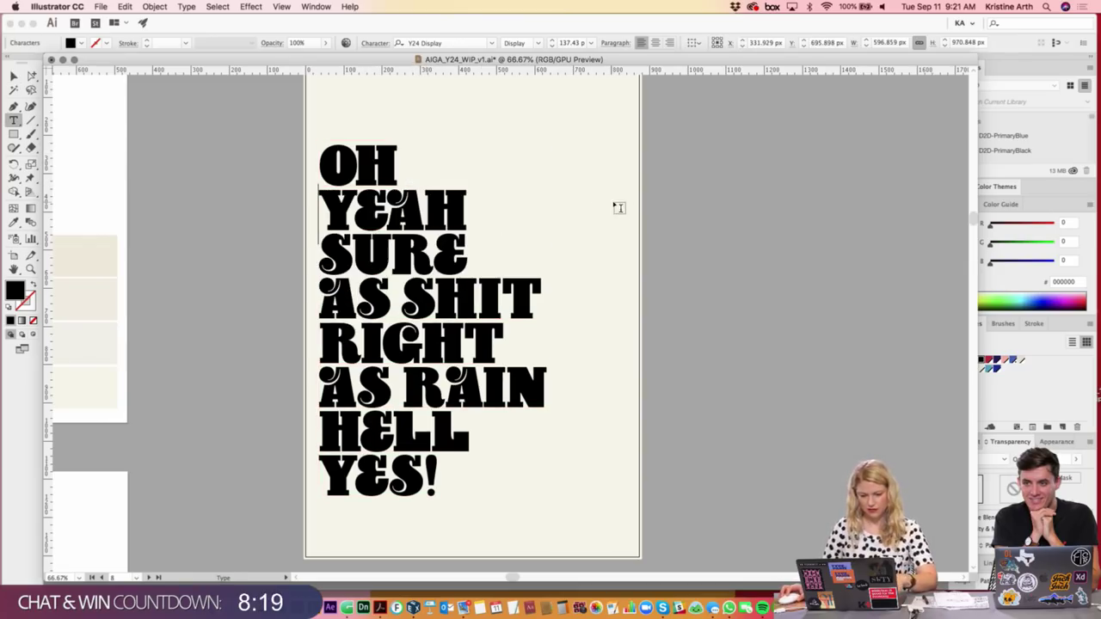
key("BackSpace")
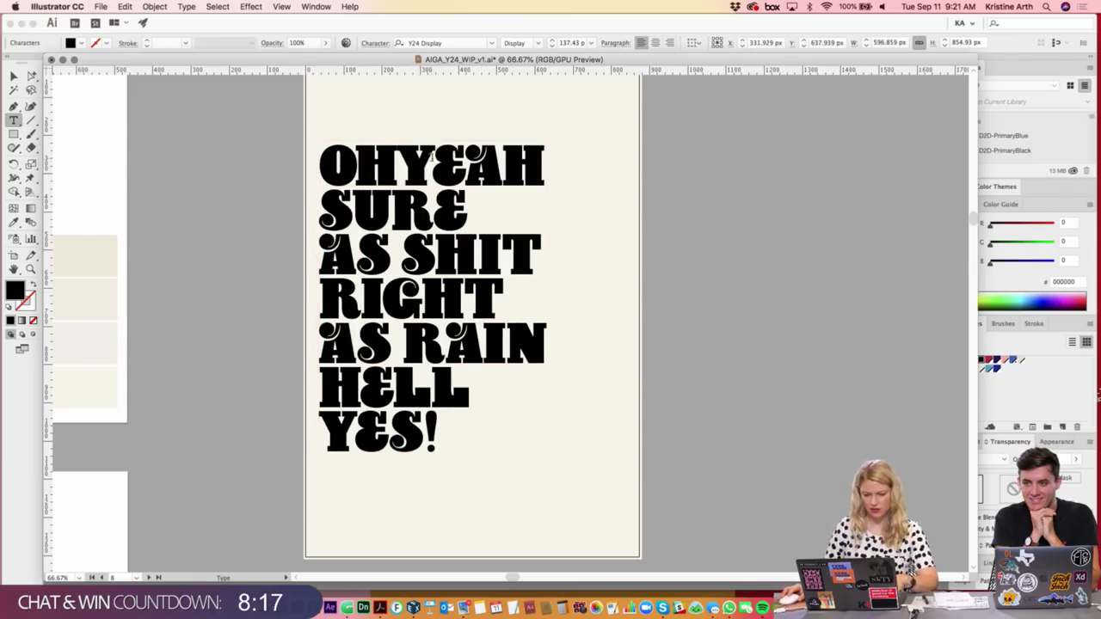
left_click(431, 176)
key("BackSpace")
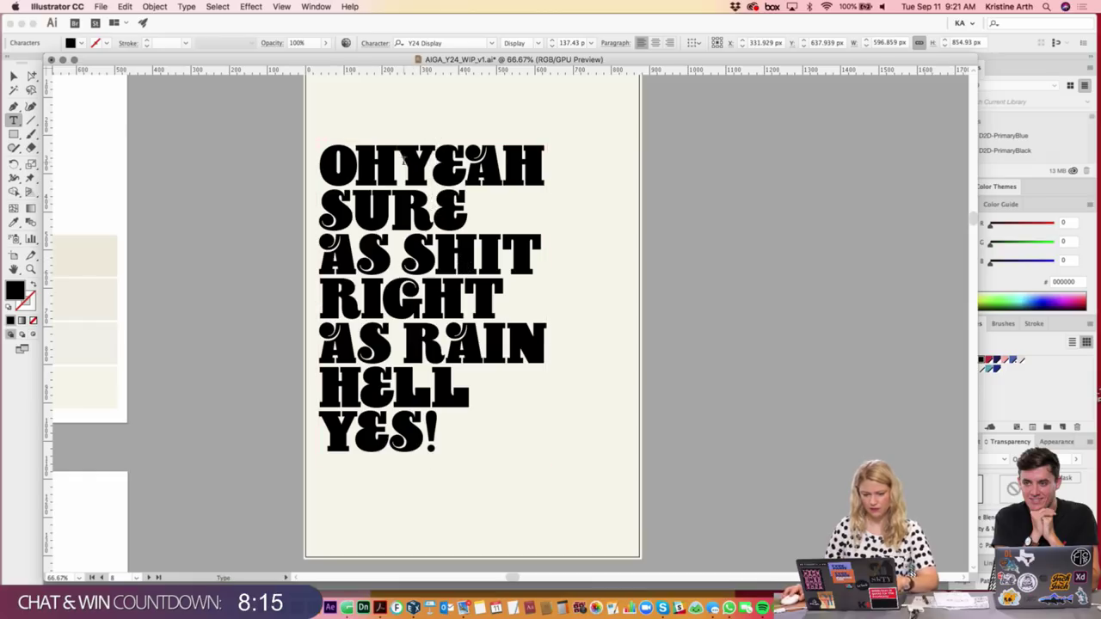
left_click(404, 159)
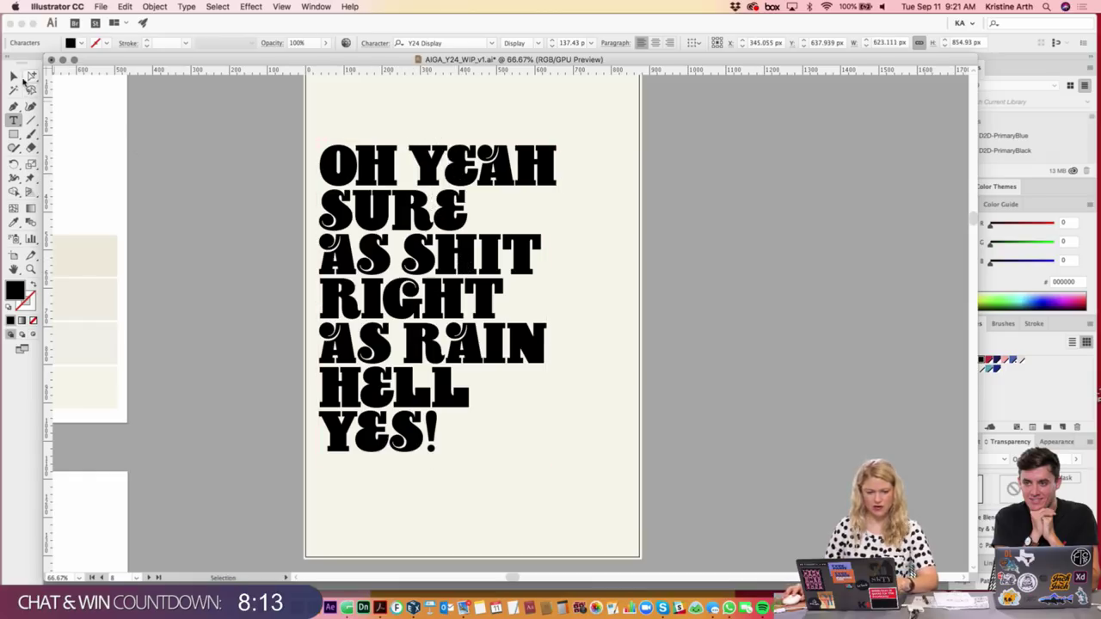
left_click(24, 79)
left_click(634, 327)
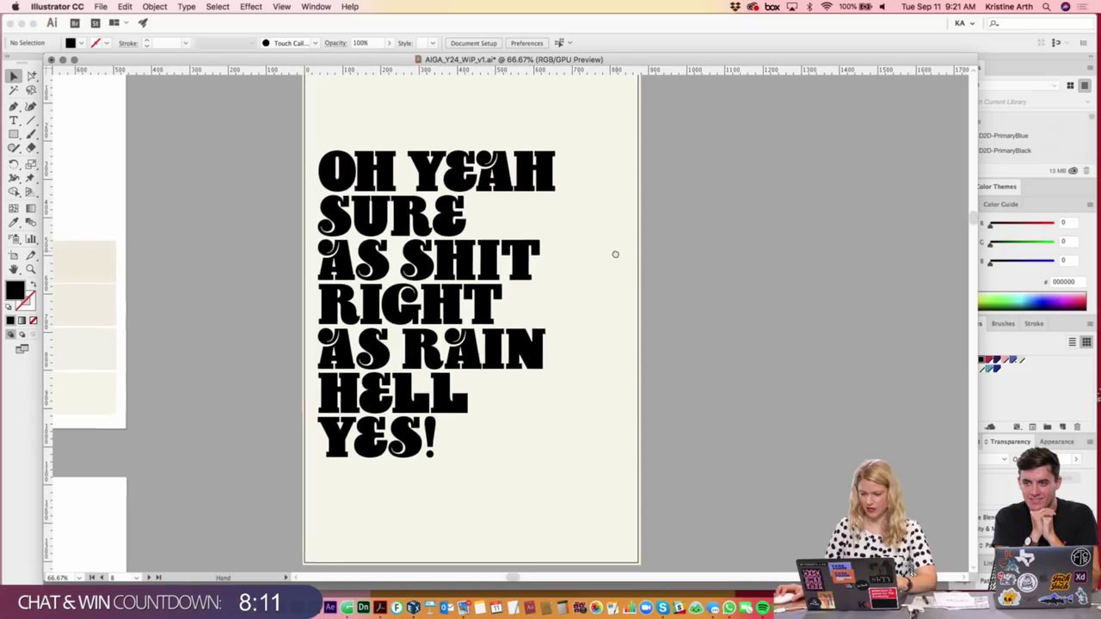
- Dock the document window into the workspace at 100% zoom
left_click_drag(900, 64, 740, 59)
key("ctrl+1")
scroll(570, 245, "up", 3)
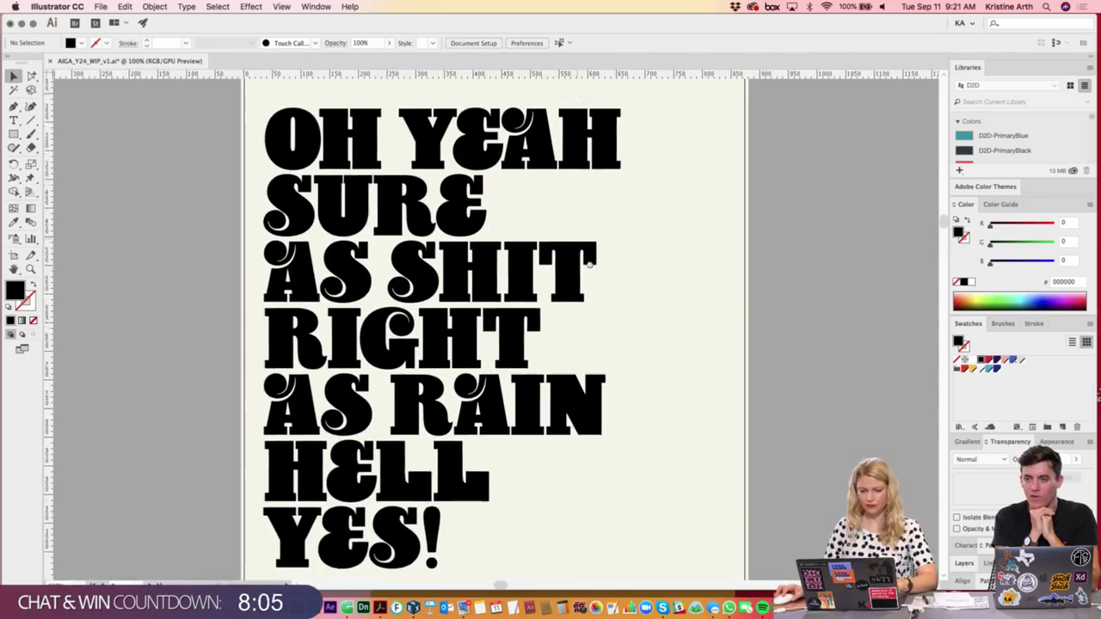
- Colour OH YEAH light blue, then try pink on SURE AS SHIT and undo it
key("t")
triple_click(393, 189)
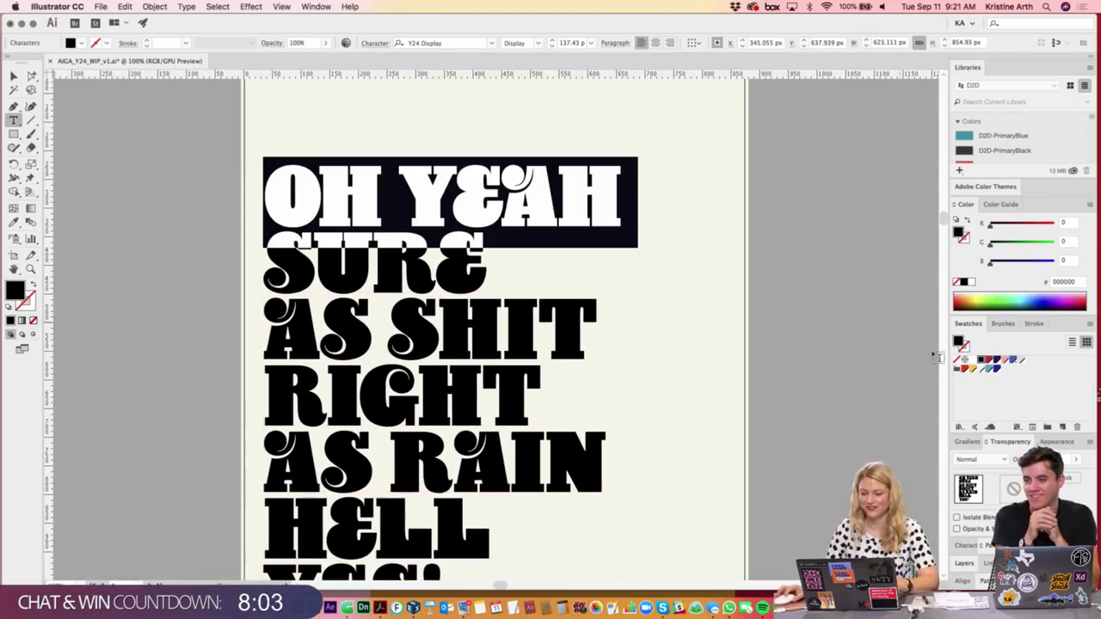
left_click(994, 369)
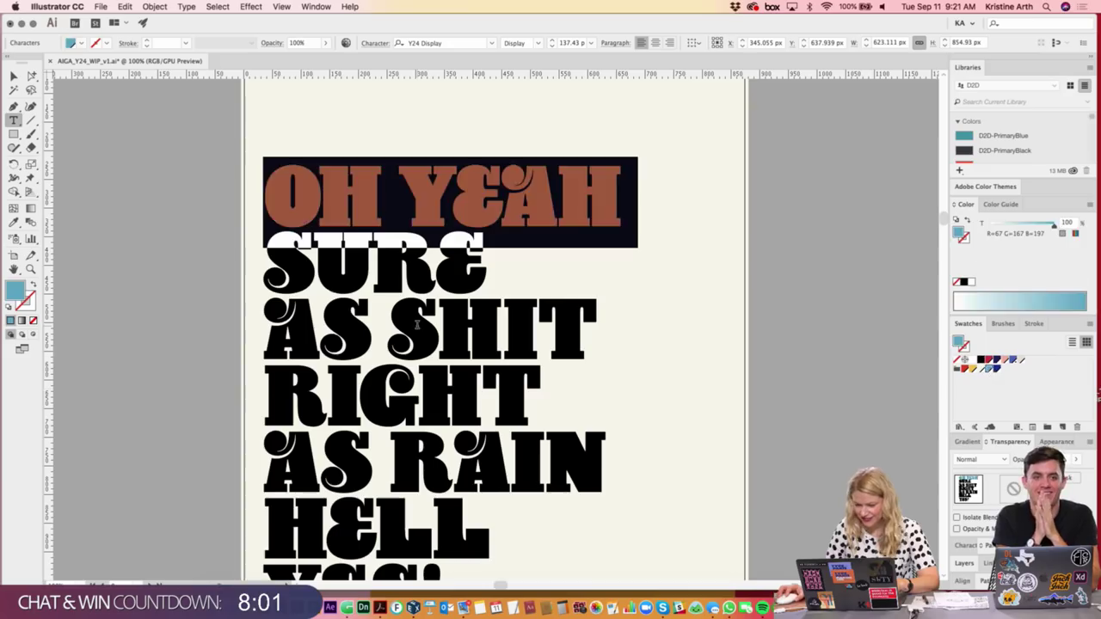
left_click_drag(265, 249, 646, 336)
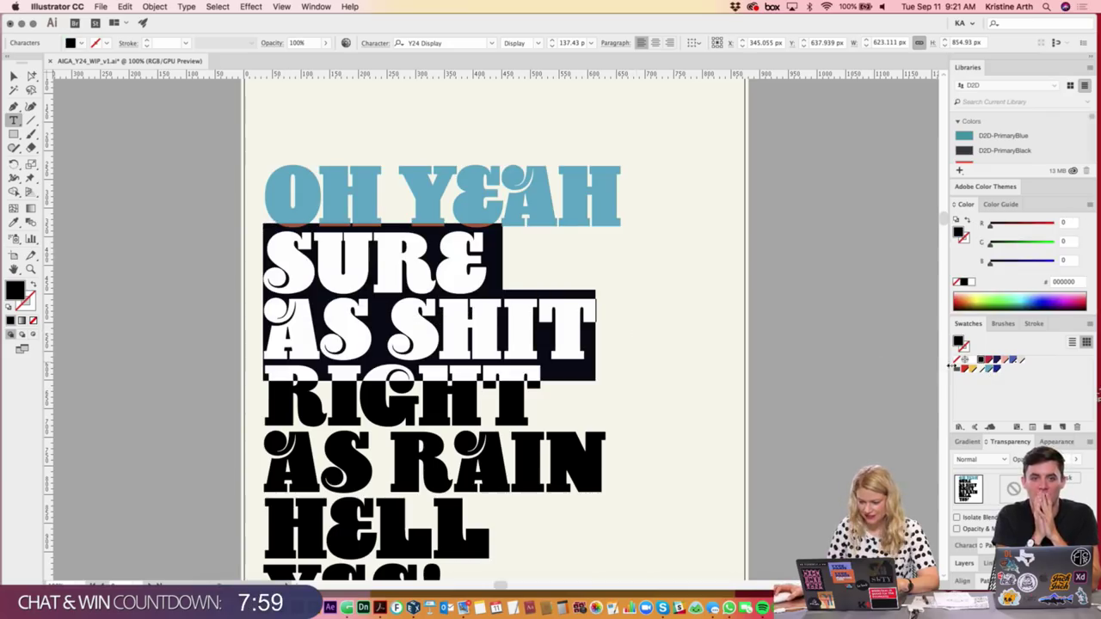
left_click(1007, 362)
left_click(424, 349)
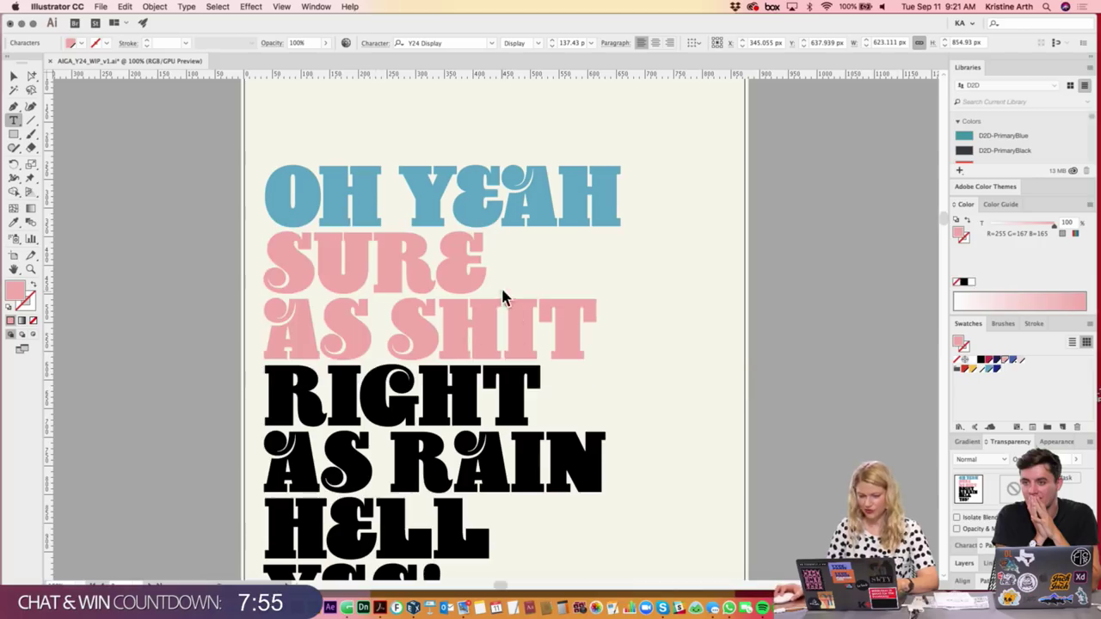
key("ctrl+z")
key("Escape")
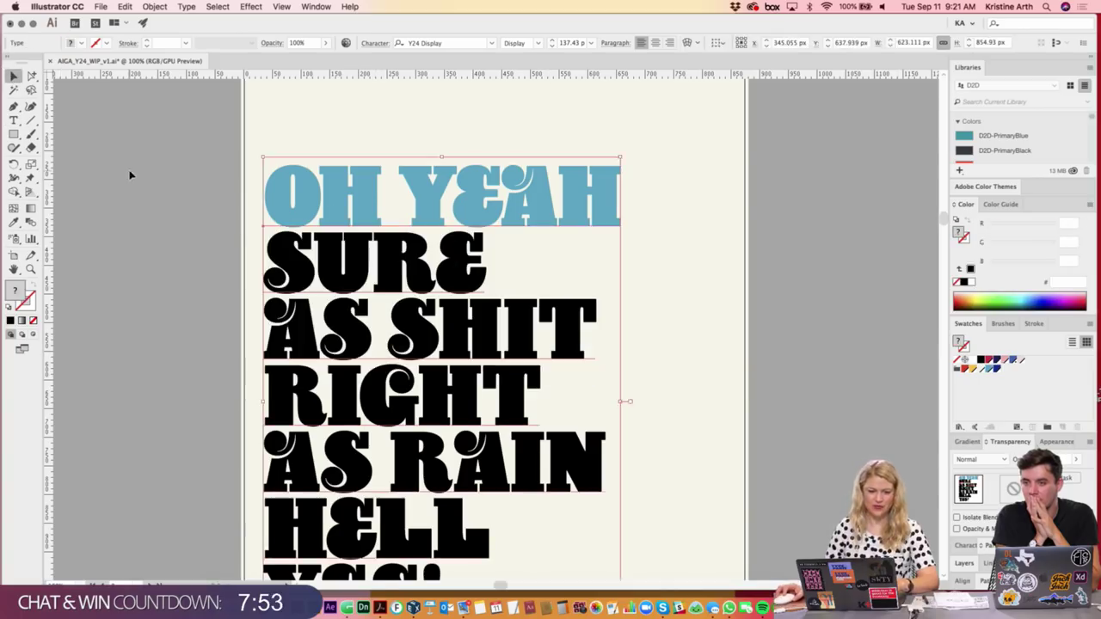
left_click(130, 175)
scroll(516, 241, "down", 1)
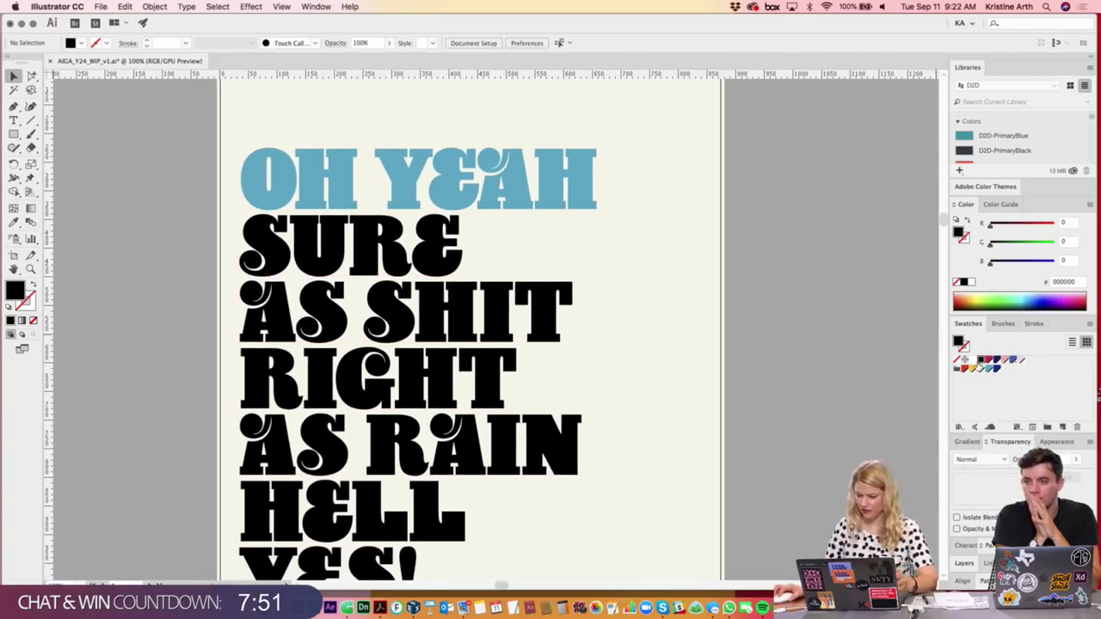
- Colour the SURE and AS SHIT lines yellow
left_click(1021, 361)
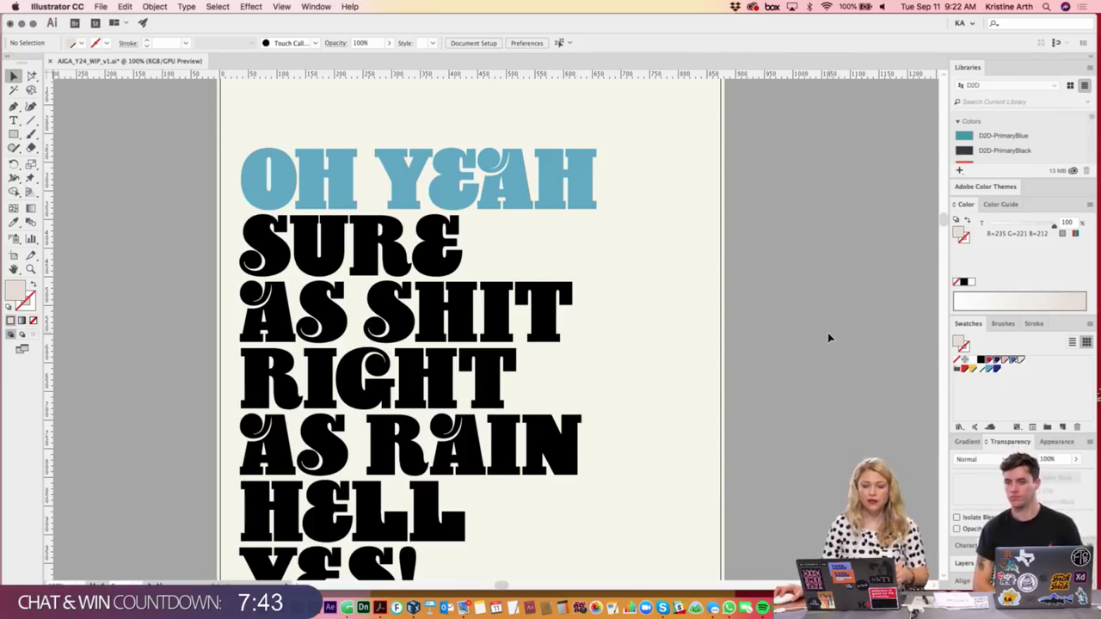
scroll(350, 215, "down", 2)
double_click(350, 215)
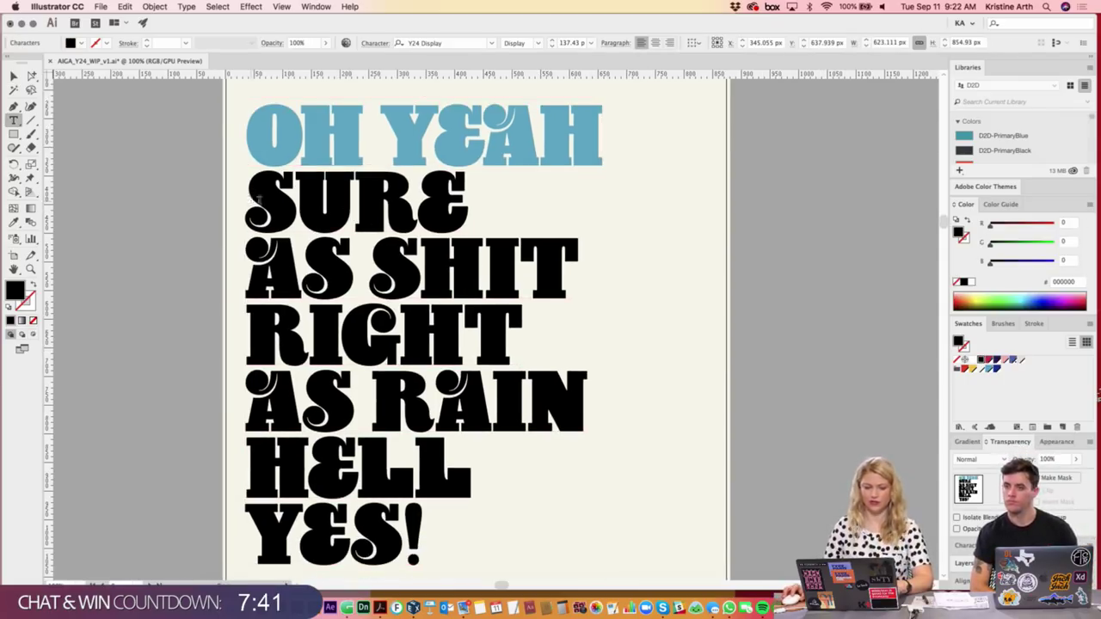
left_click_drag(247, 177, 565, 256)
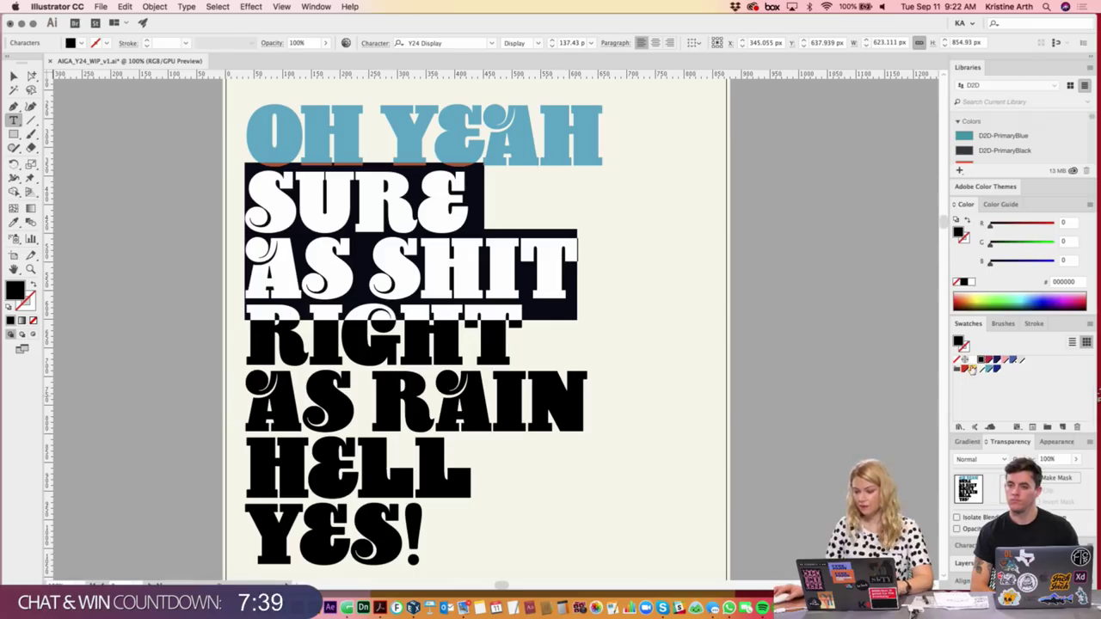
left_click(970, 368)
left_click(288, 344)
- Colour the RIGHT AS RAIN lines navy and the HELL YES! lines red
scroll(288, 338, "down", 1)
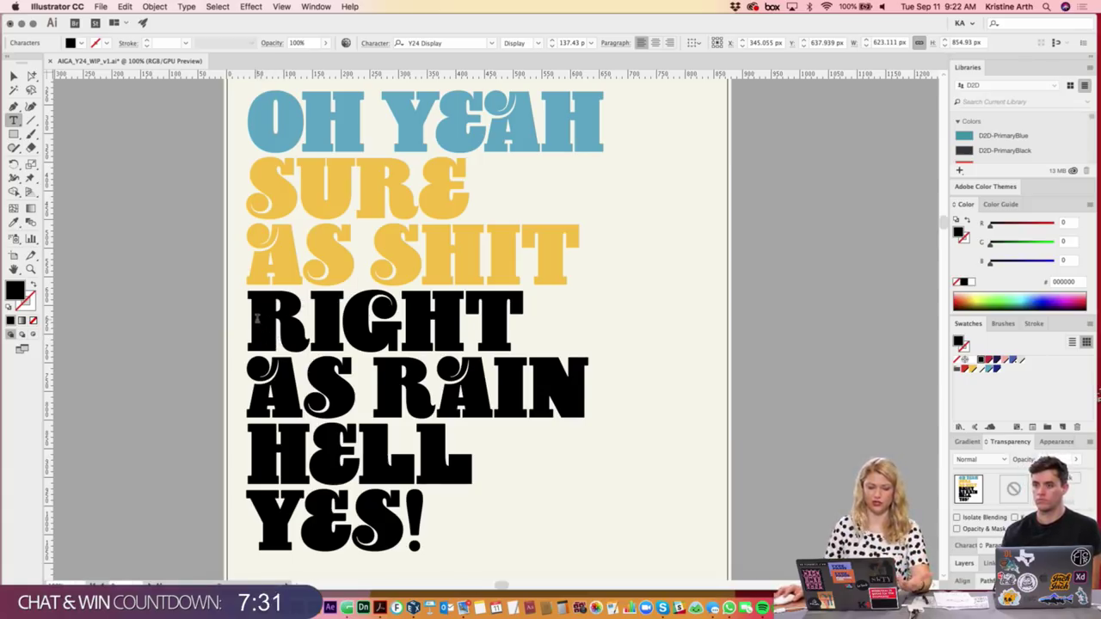
mouse_move(257, 318)
left_mouse_down()
mouse_move(551, 315)
mouse_move(602, 381)
left_mouse_up()
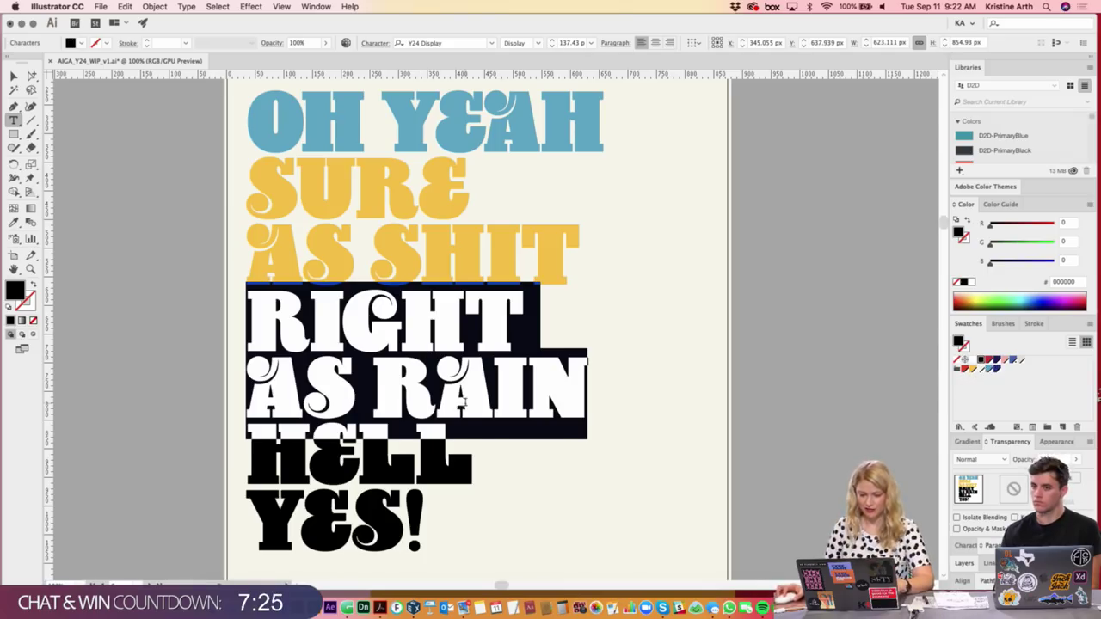
left_click(368, 317)
left_click_drag(254, 312, 613, 396)
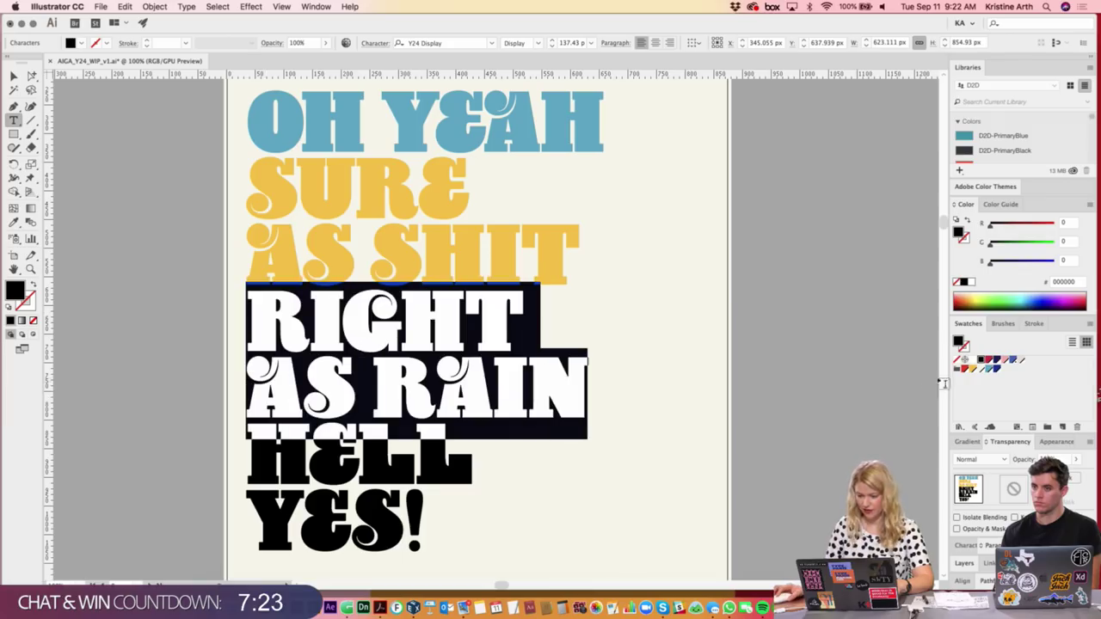
left_click(995, 368)
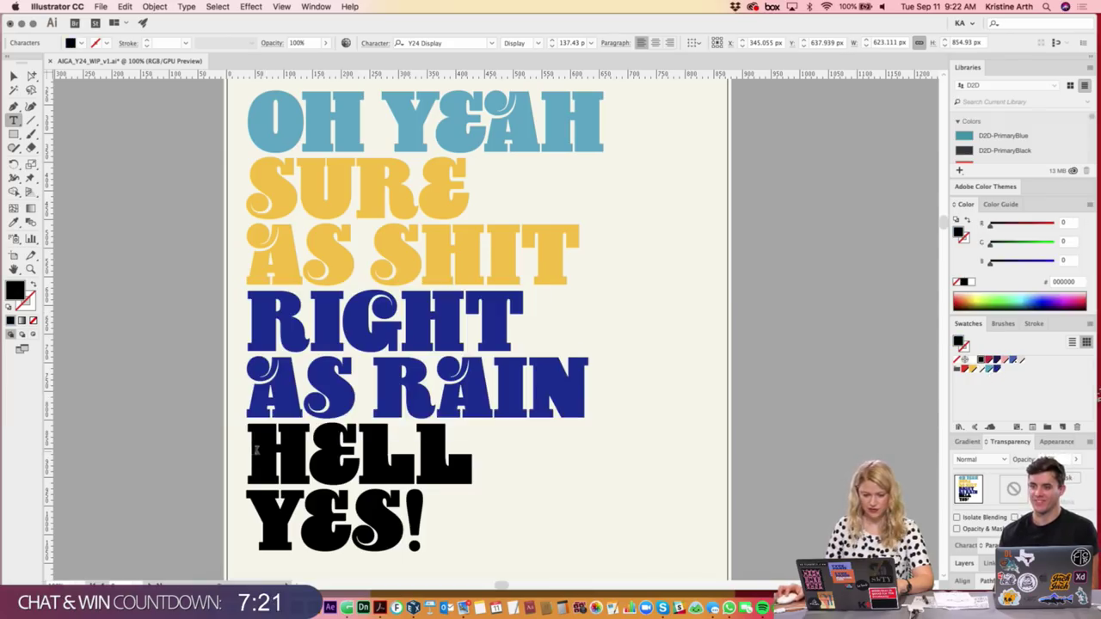
left_click_drag(247, 426, 466, 513)
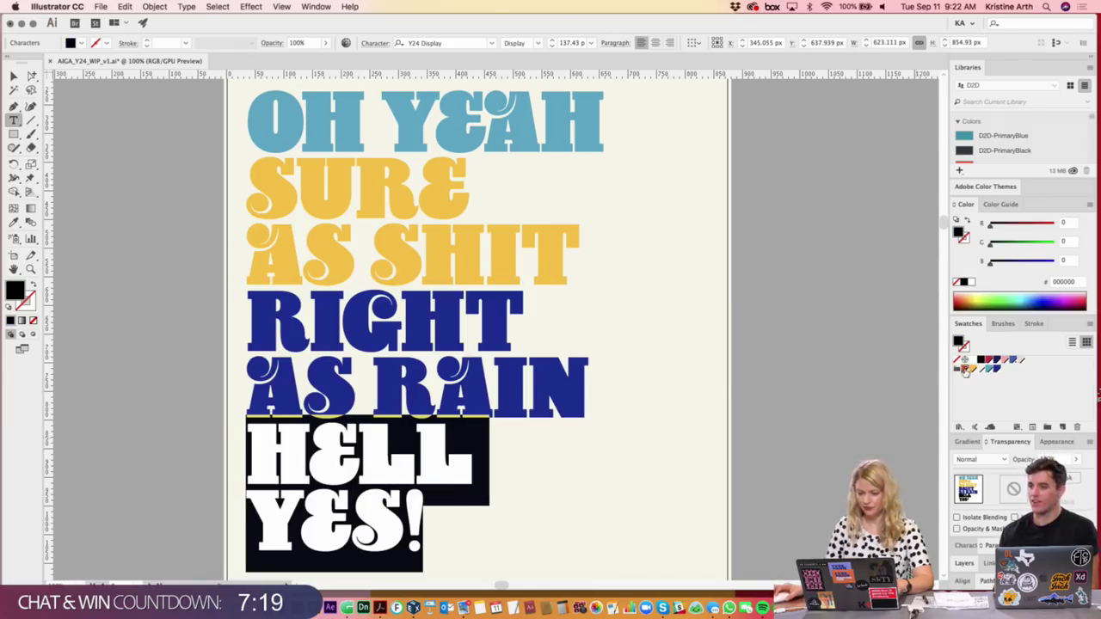
left_click(966, 369)
left_click(13, 76)
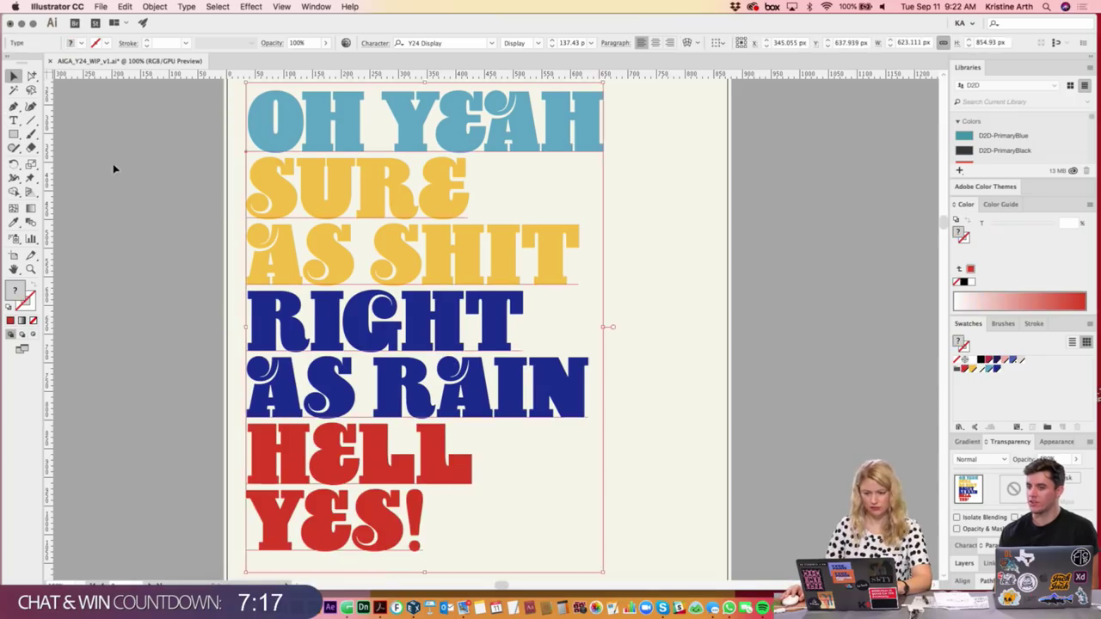
left_click(648, 307)
- Select the headline text frame and look through its blend mode options
scroll(649, 308, "down", 3)
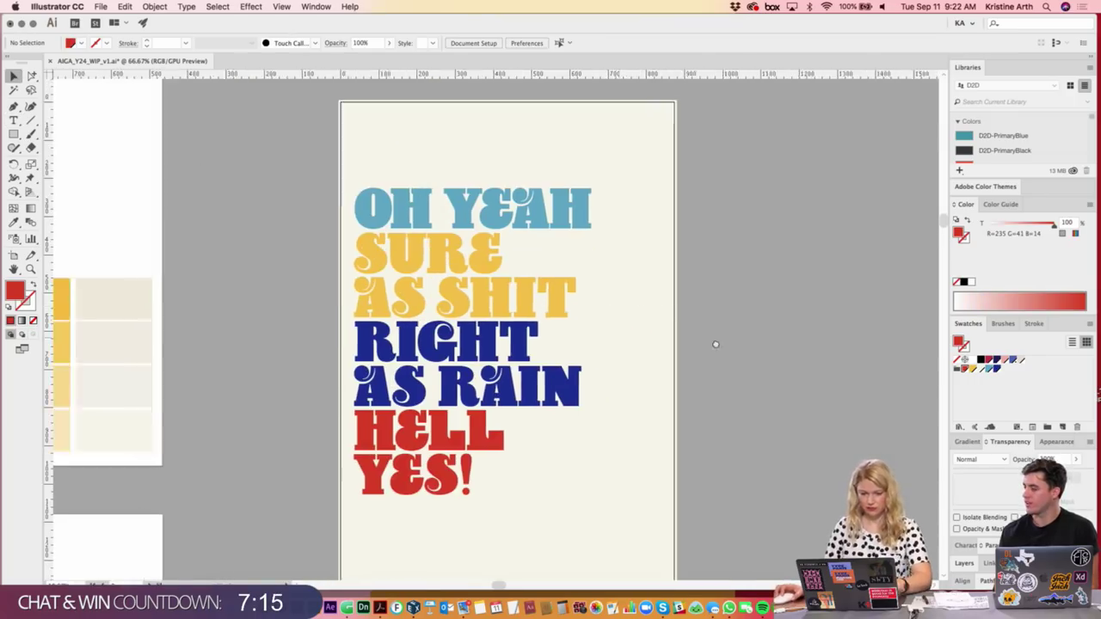
scroll(715, 344, "left", 3)
scroll(730, 258, "left", 3)
scroll(553, 257, "right", 5)
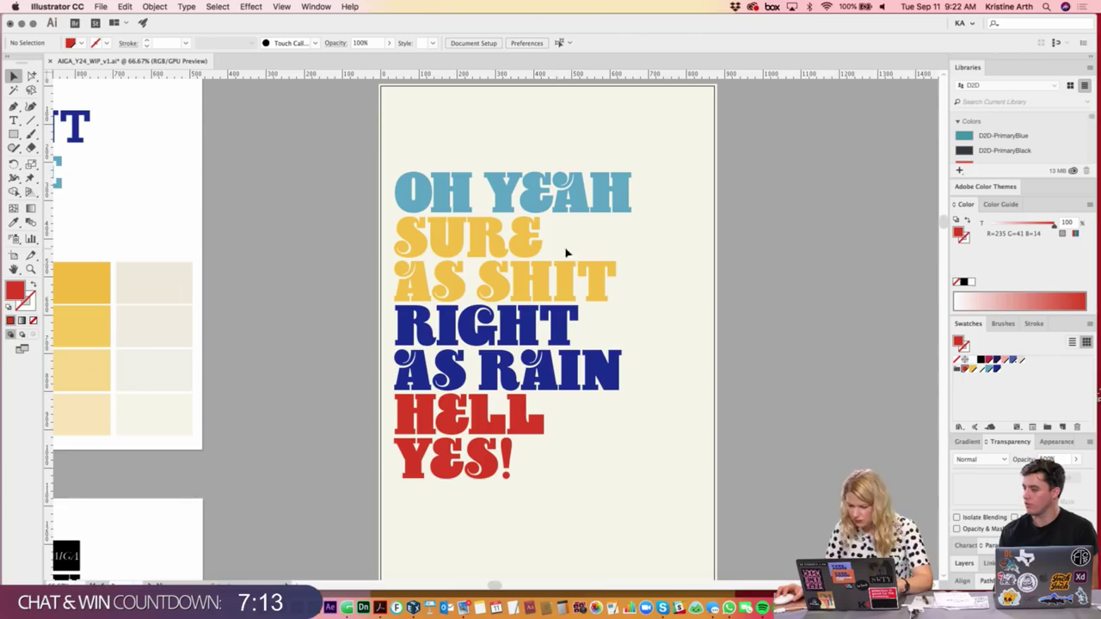
left_click(571, 270)
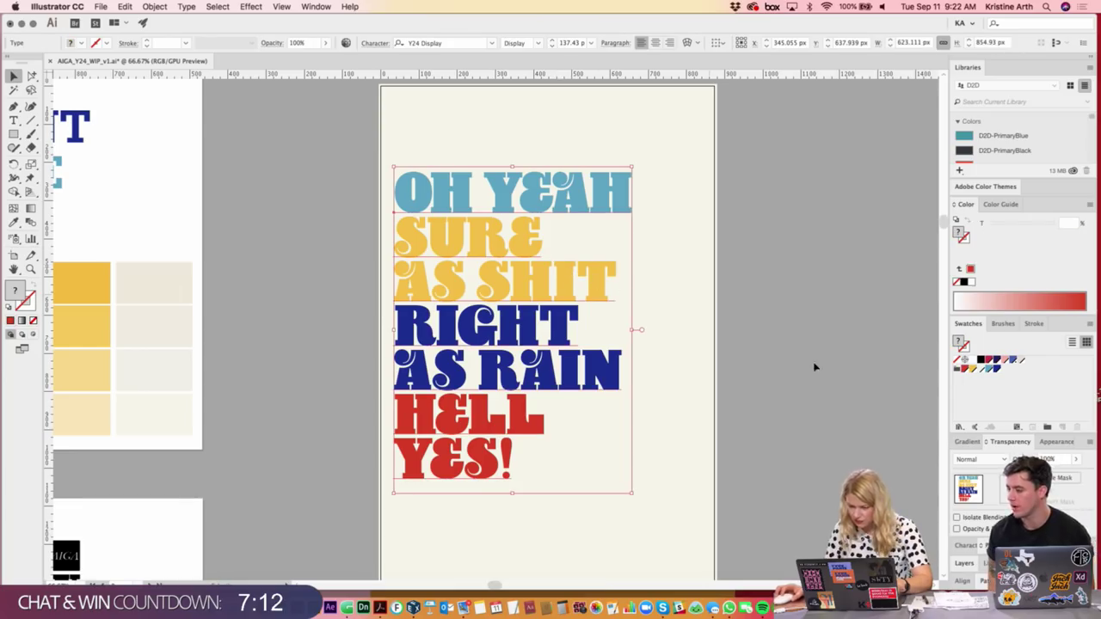
left_click(978, 459)
left_click(788, 294)
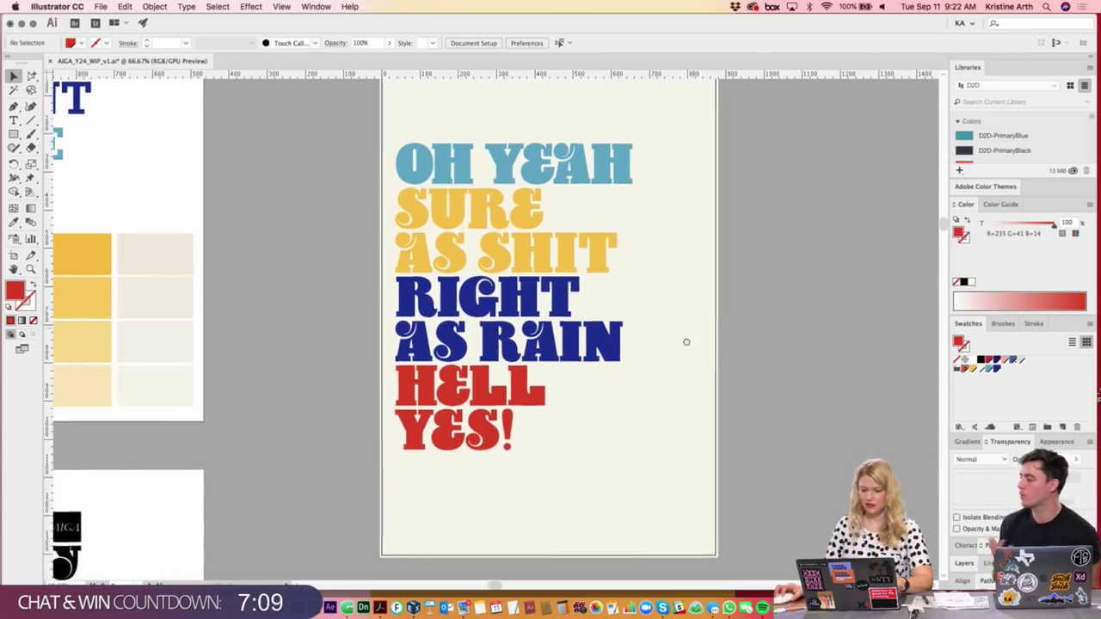
- Put OH and YEAH on separate lines by replacing the space with a return
scroll(685, 342, "left", 3)
scroll(757, 369, "right", 3)
double_click(524, 197)
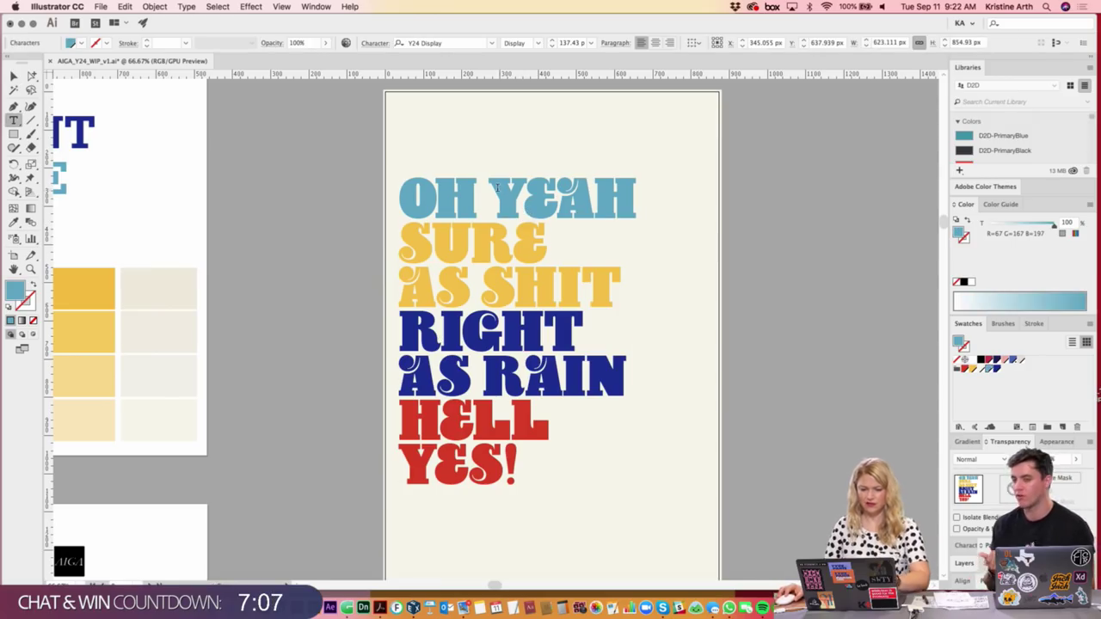
left_click(487, 198)
key("BackSpace")
key("Return")
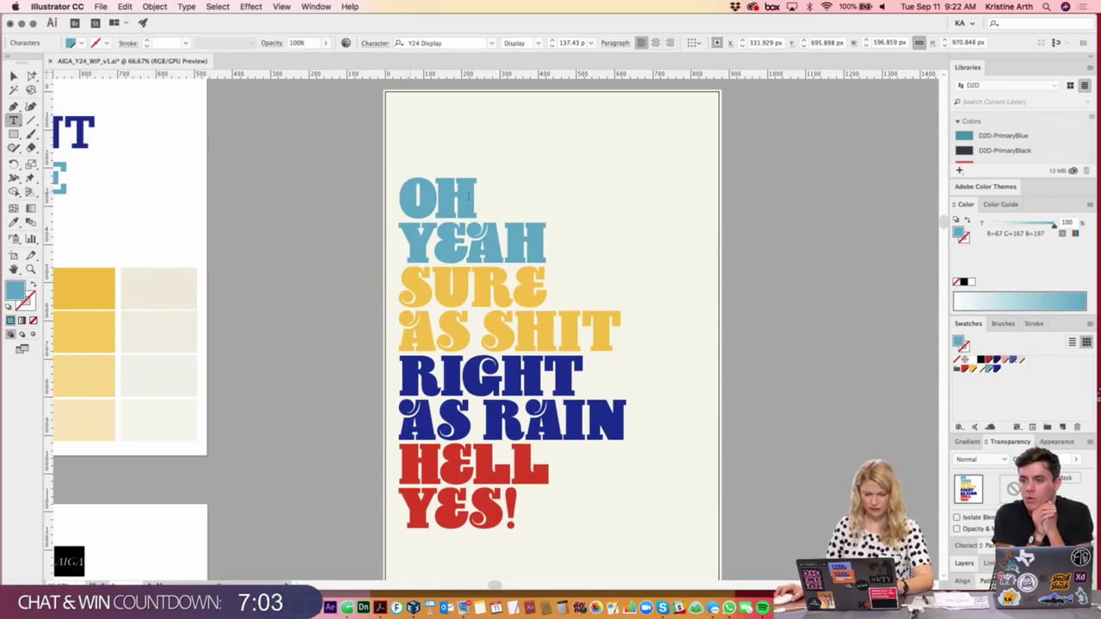
- Colour the OH YEAH text yellow
key("super+a")
left_click(19, 222)
left_click(74, 285)
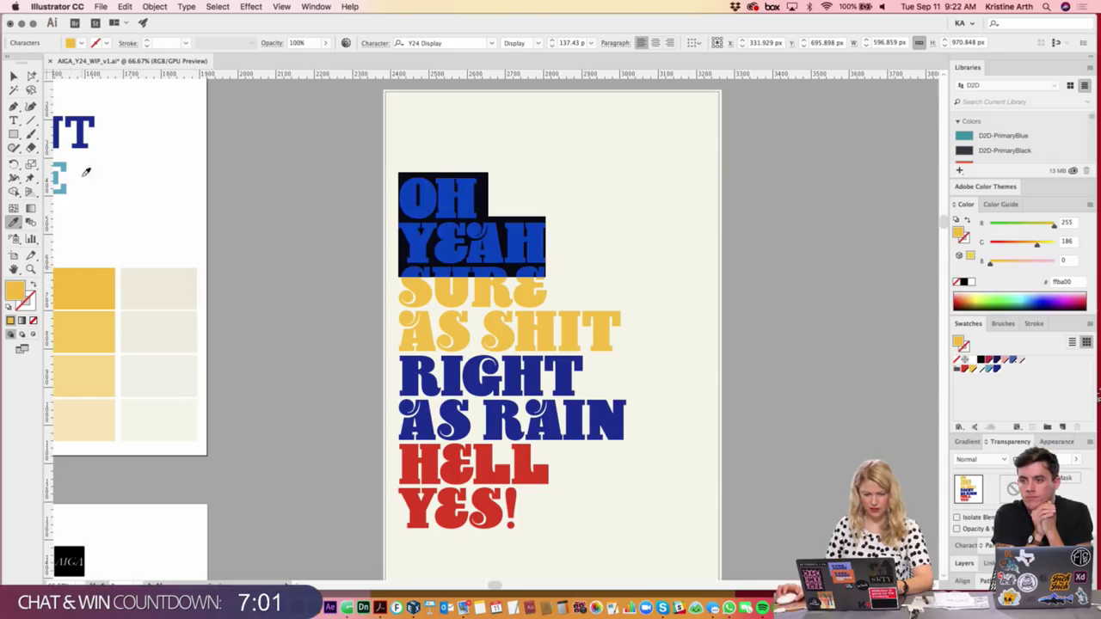
left_click(13, 77)
left_click(368, 314)
- Sample red from the swatches onto the SURE AS SHIT lines
double_click(437, 287)
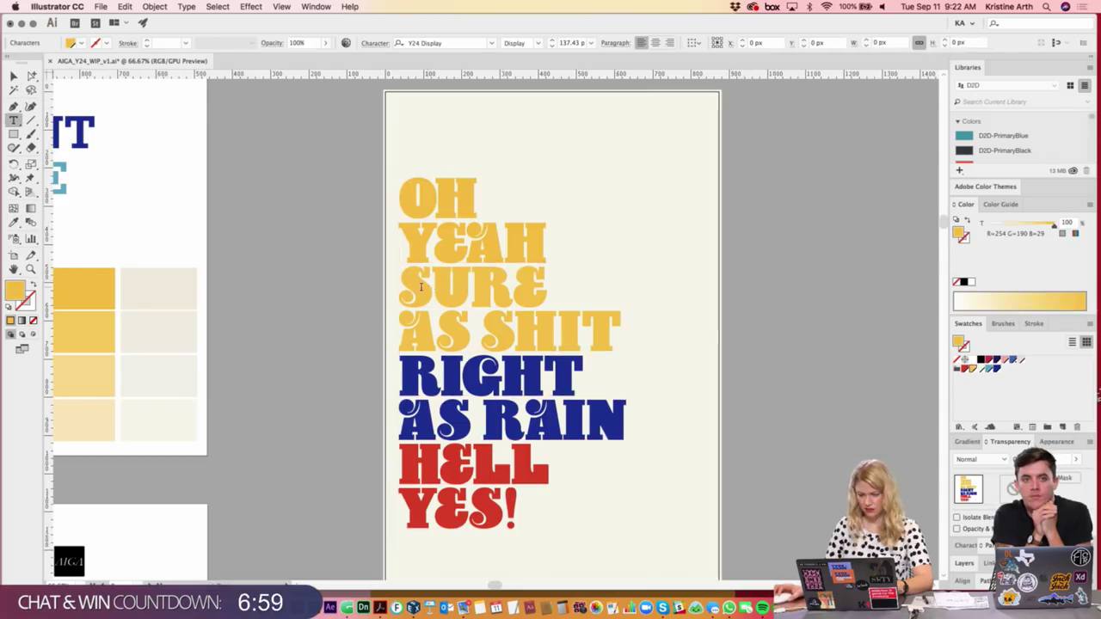
left_click_drag(401, 286, 675, 337)
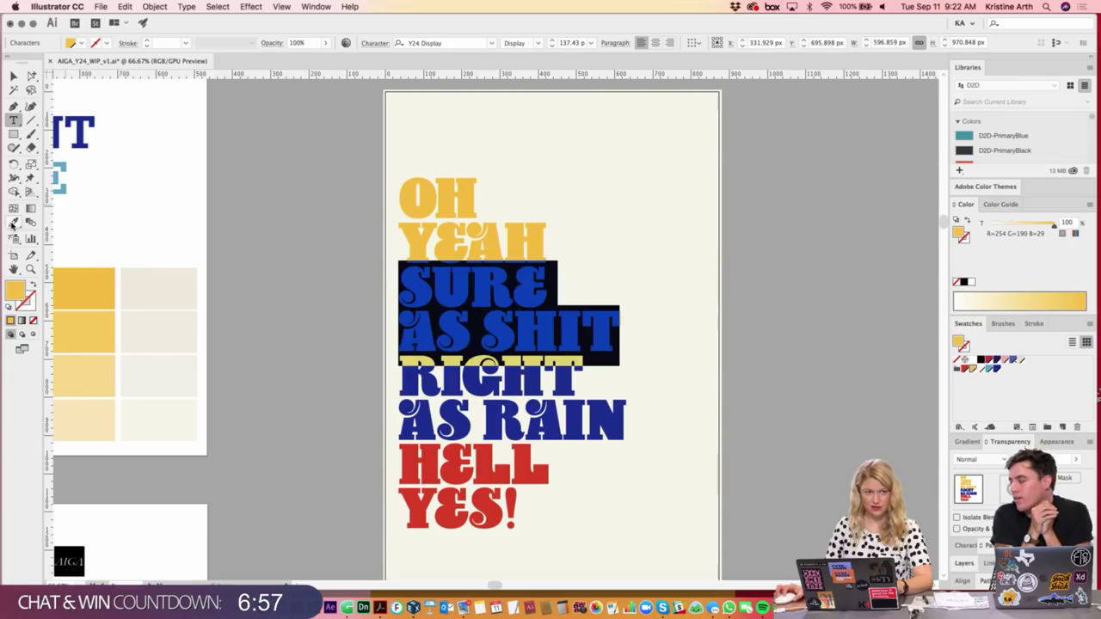
left_click(12, 223)
scroll(363, 207, "left", 2)
scroll(363, 207, "left", 3)
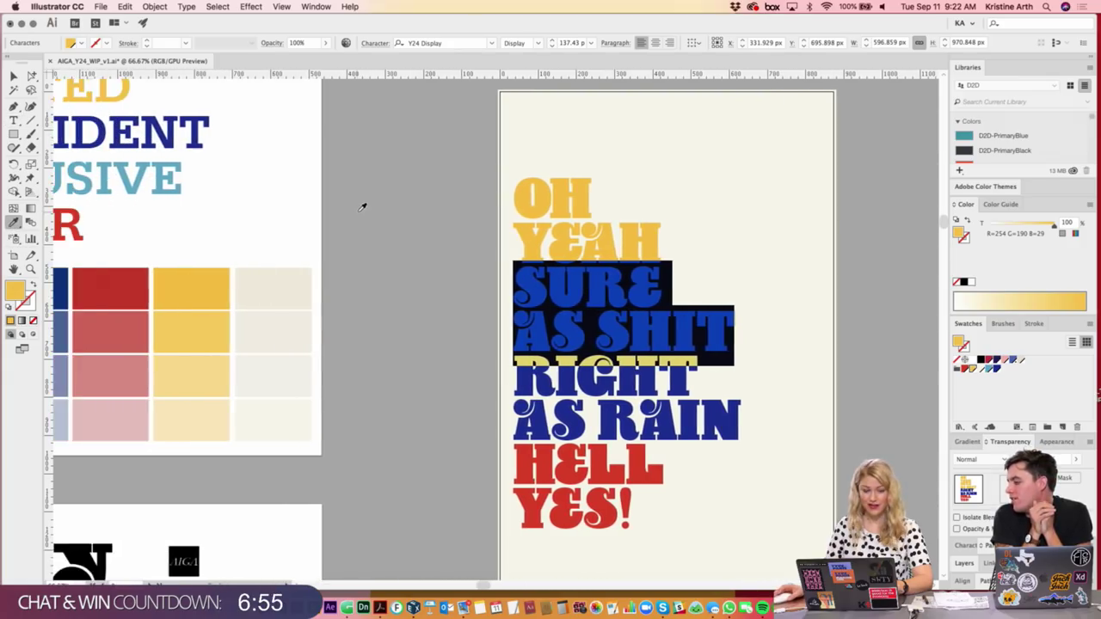
scroll(362, 207, "left", 1)
scroll(362, 208, "left", 1)
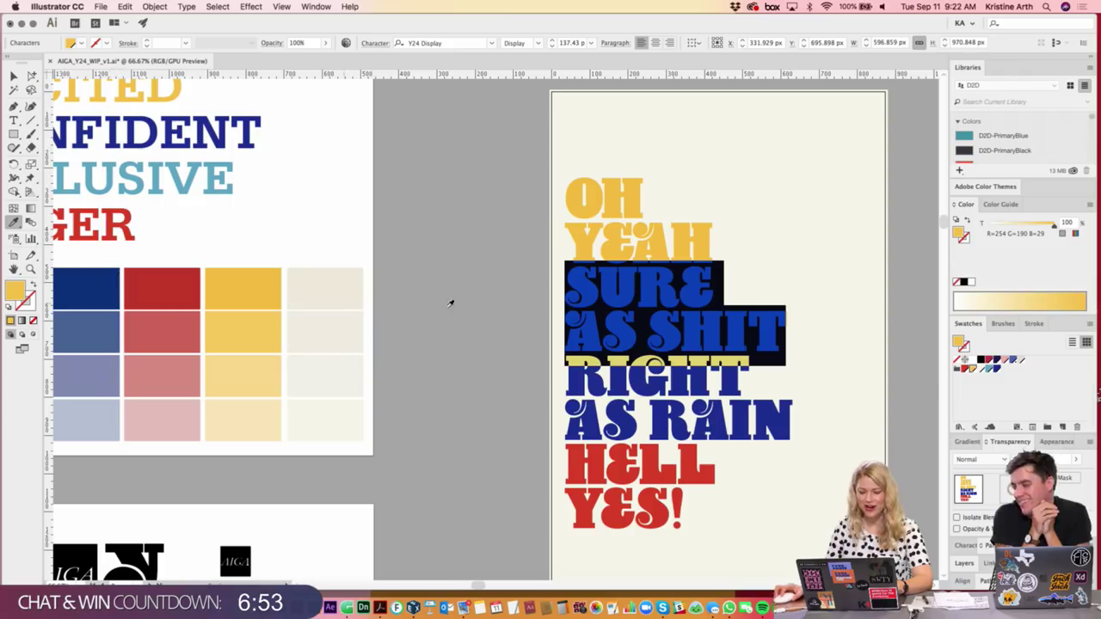
left_click(185, 278)
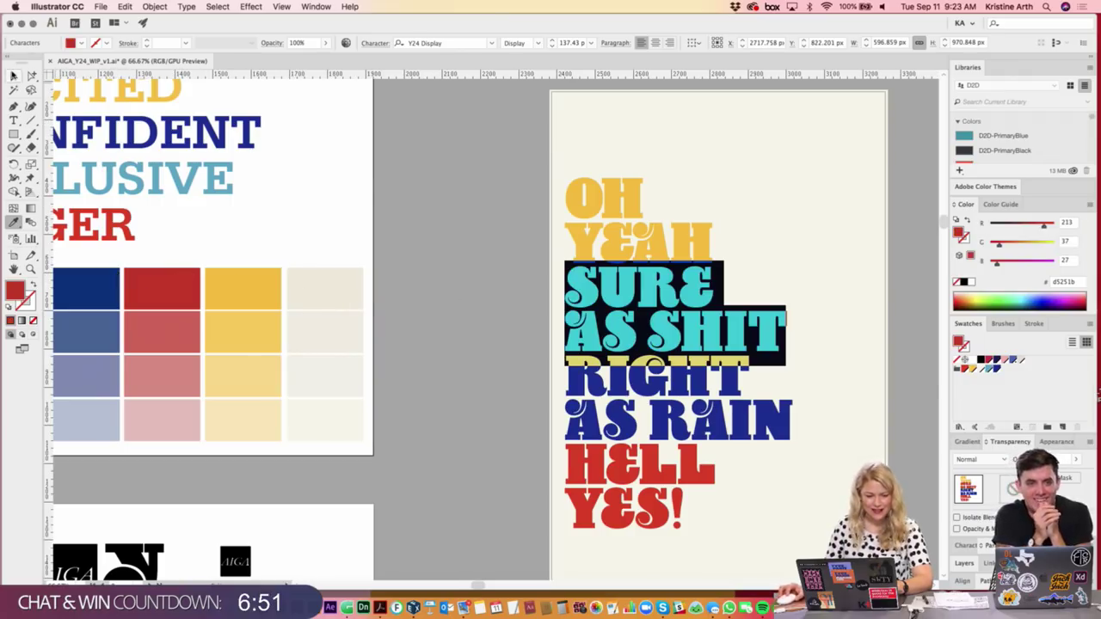
key("Escape")
- Recolour the SURE AS SHIT lines light blue
scroll(325, 233, "right", 5)
scroll(324, 232, "down", 2)
double_click(441, 318)
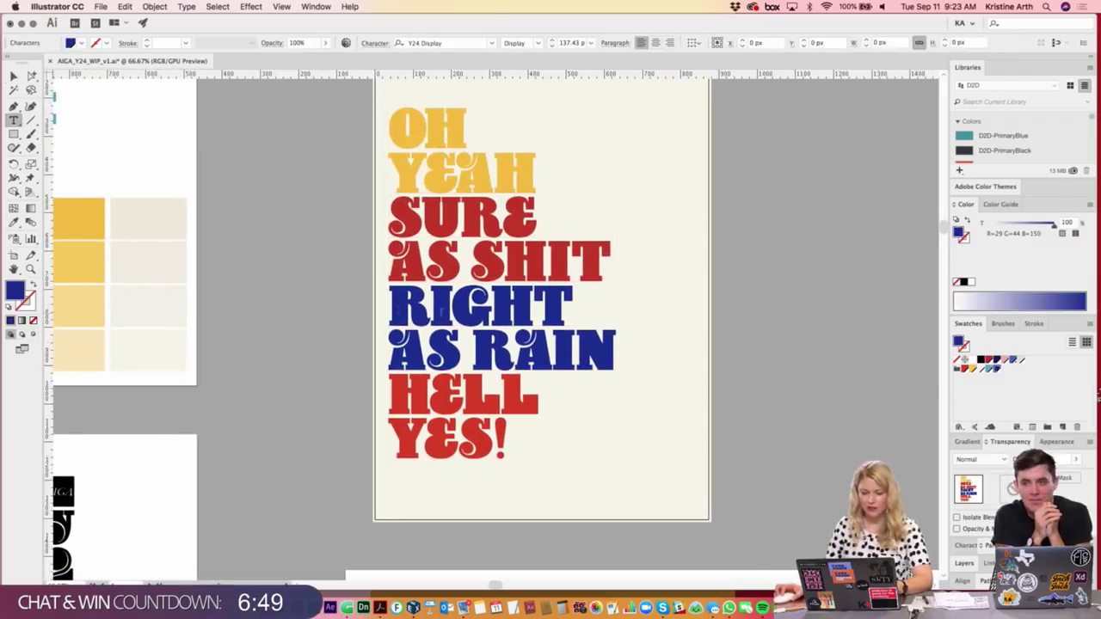
left_click_drag(392, 306, 640, 348)
left_click(391, 194)
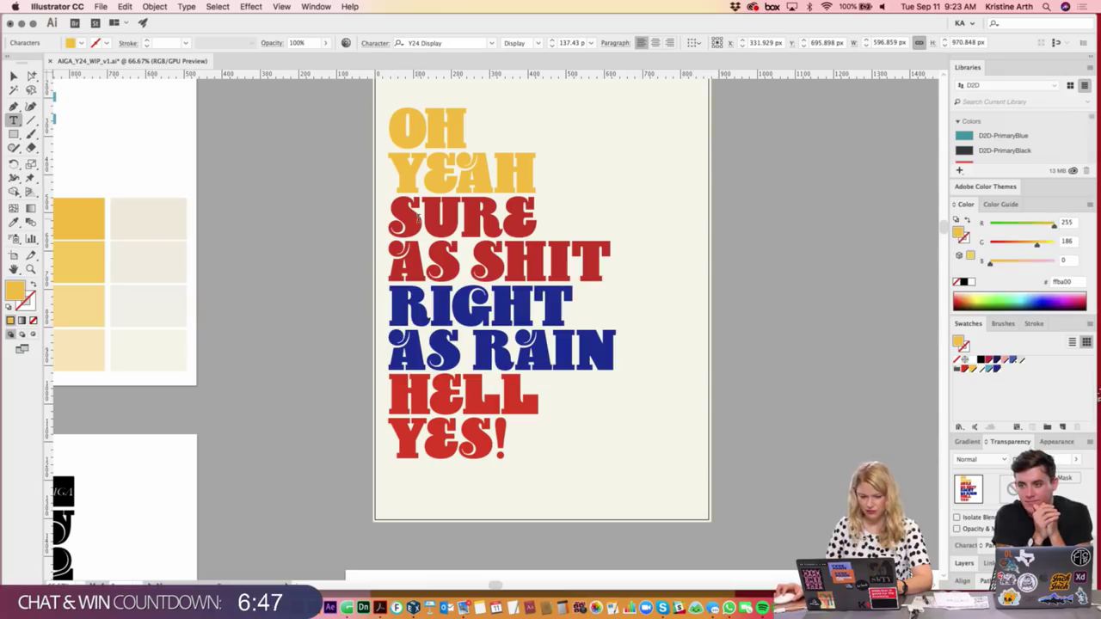
left_click_drag(391, 194, 644, 254)
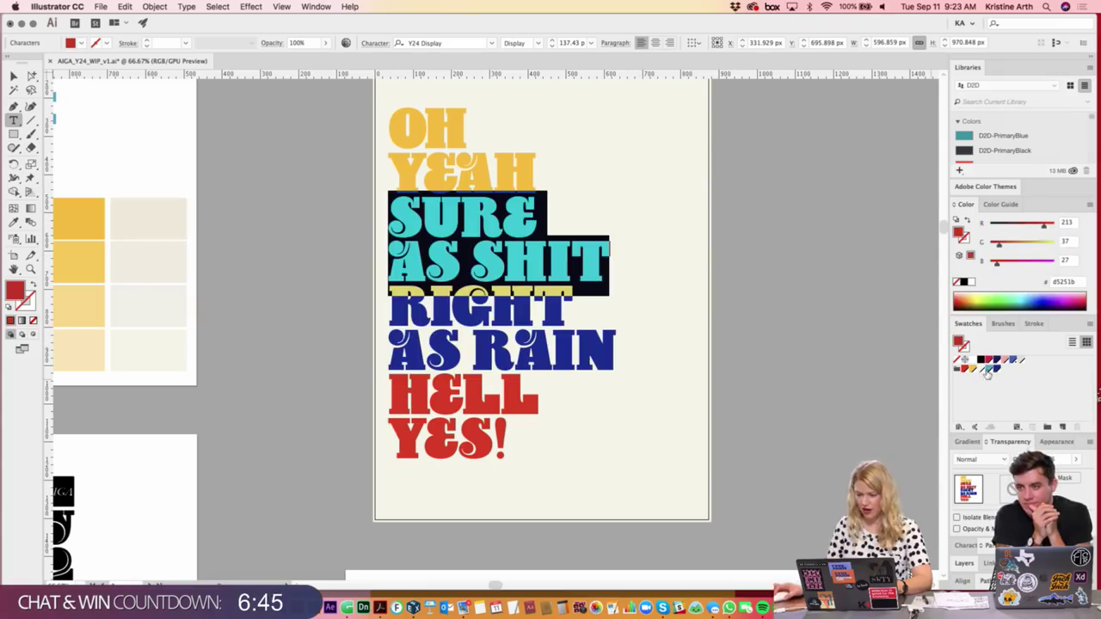
left_click(988, 372)
- Colour RIGHT AS RAIN red and HELL YES! navy
left_click_drag(389, 290, 616, 370)
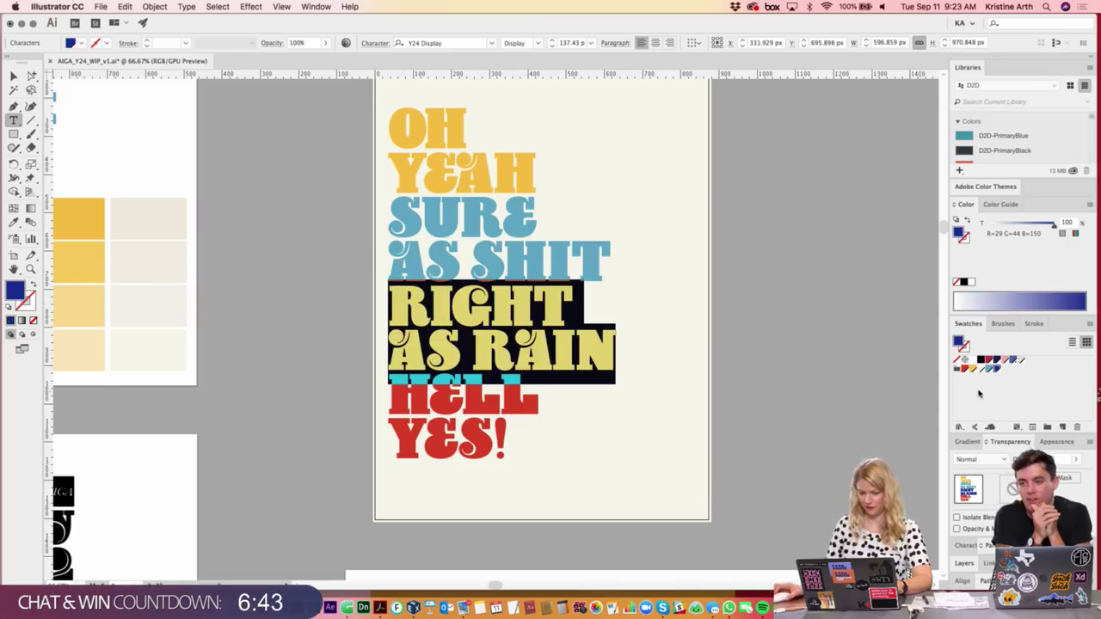
left_click(964, 370)
left_click(412, 379)
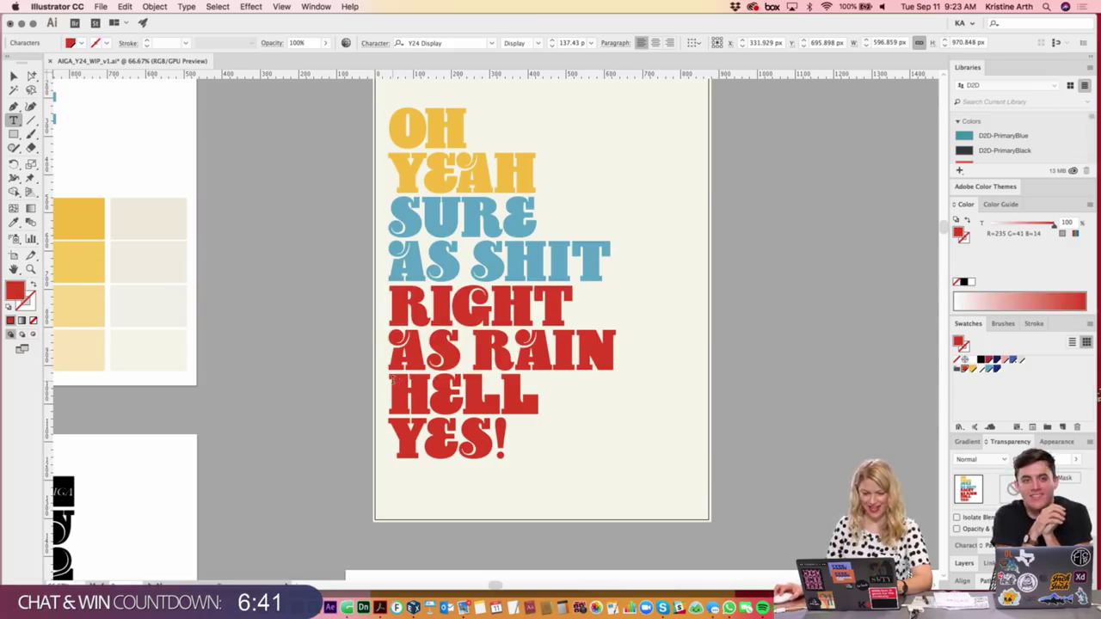
left_click_drag(392, 379, 609, 471)
left_click(996, 368)
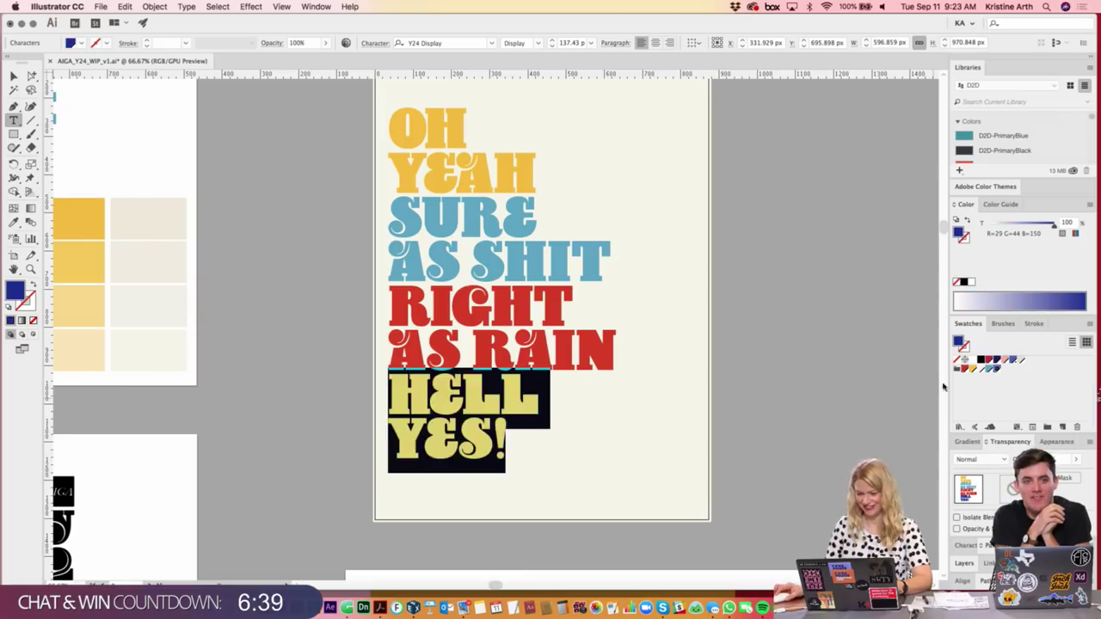
key("Escape")
- Enlarge the stacked headline slightly by dragging its frame handle
key("v")
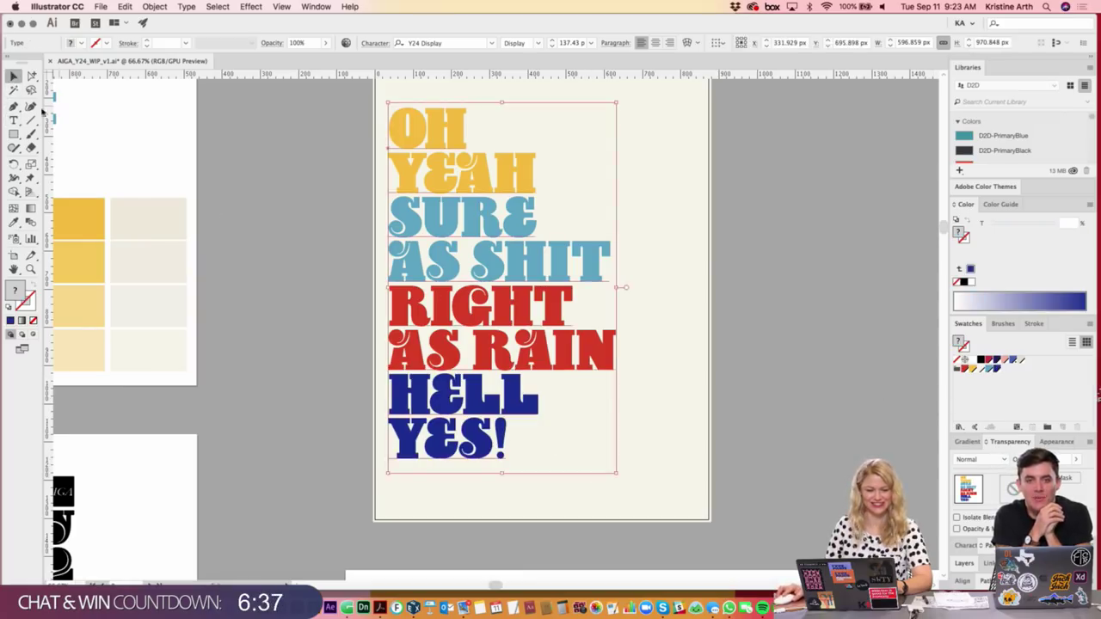
left_click(329, 230)
scroll(330, 229, "right", 2)
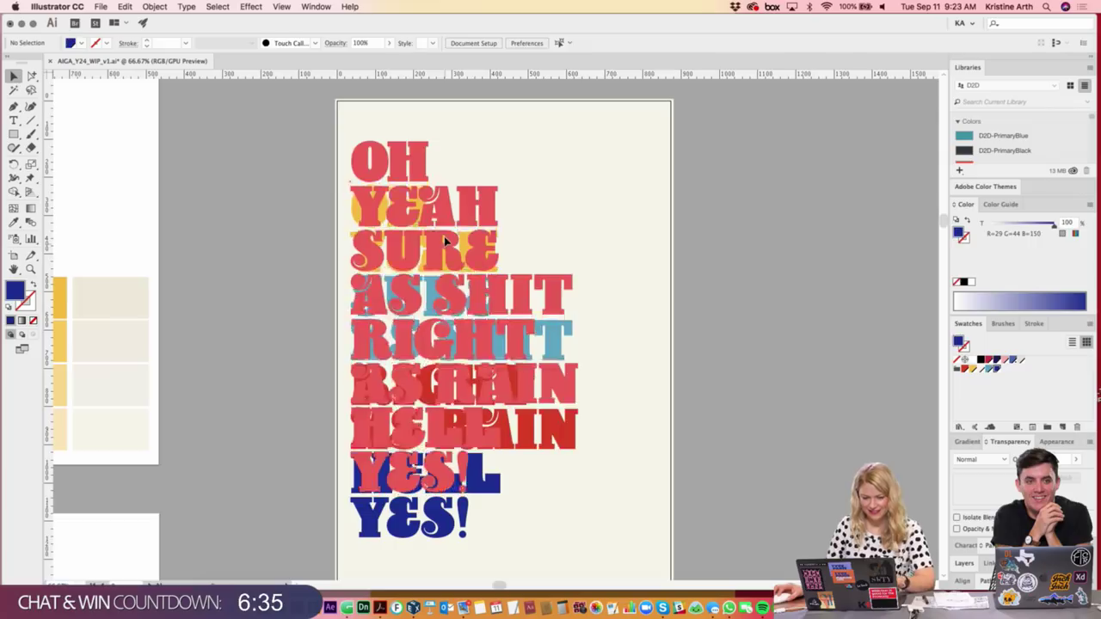
left_click(462, 263)
scroll(732, 349, "right", 2)
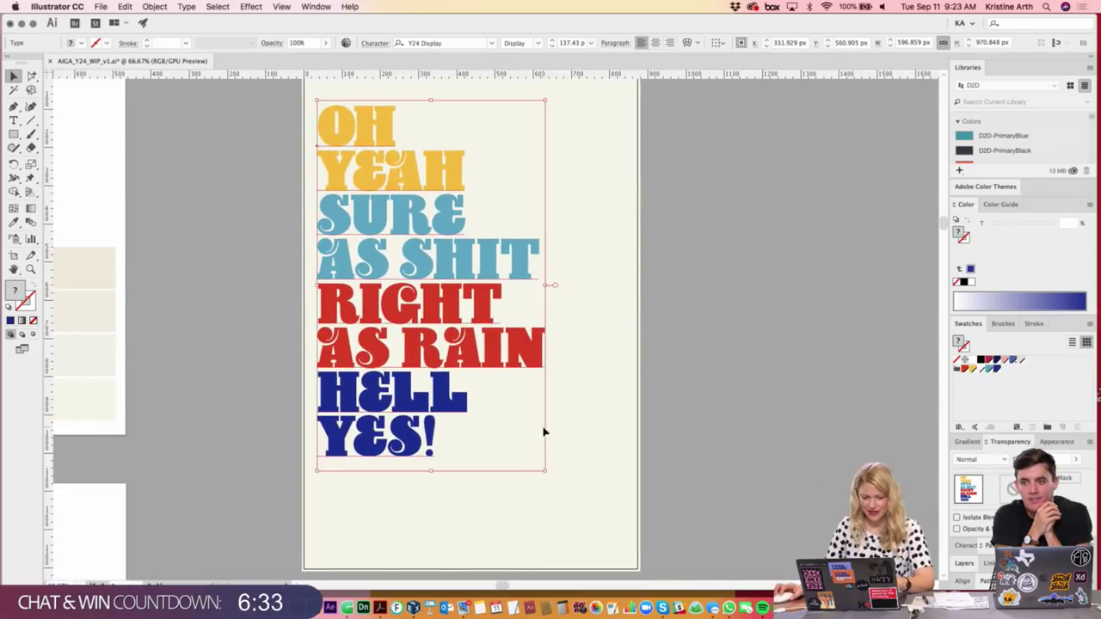
left_click_drag(544, 470, 563, 491)
left_click(725, 339)
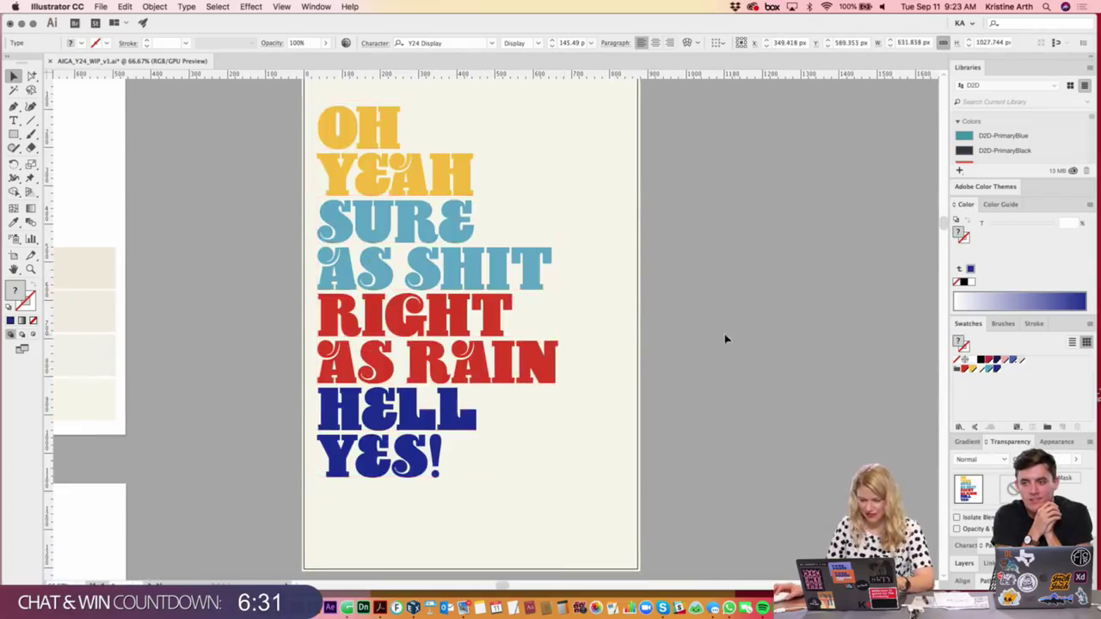
- Fine-tune the headline to about 145.49 pt, then deselect on the pasteboard
scroll(700, 288, "down", 2)
scroll(672, 322, "up", 2)
left_click_drag(672, 321, 672, 335)
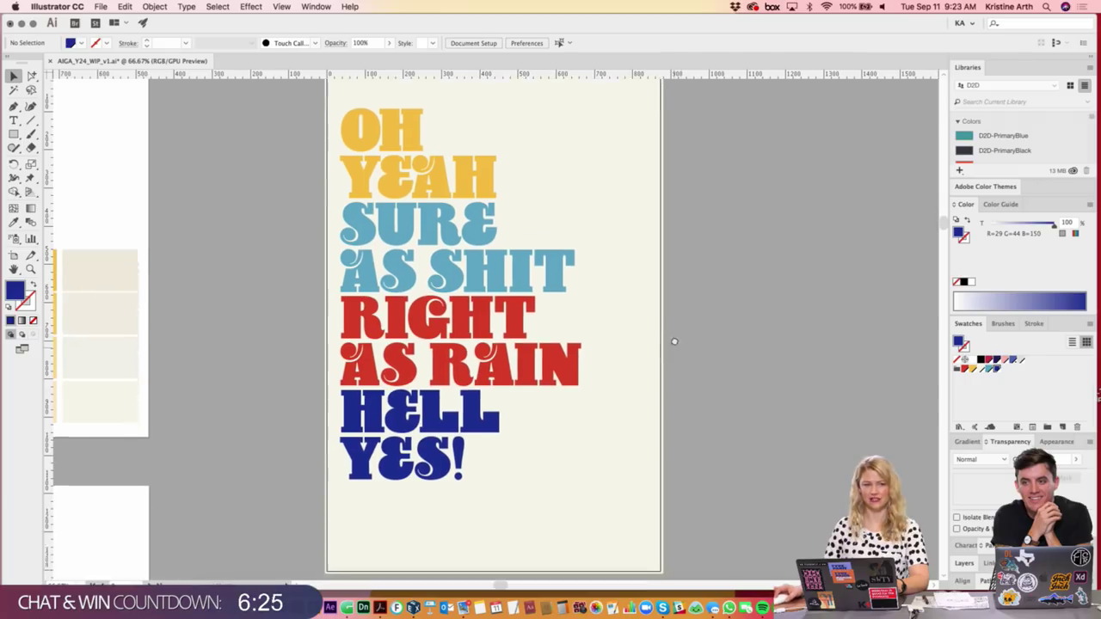
scroll(673, 353, "up", 3)
scroll(528, 284, "down", 2)
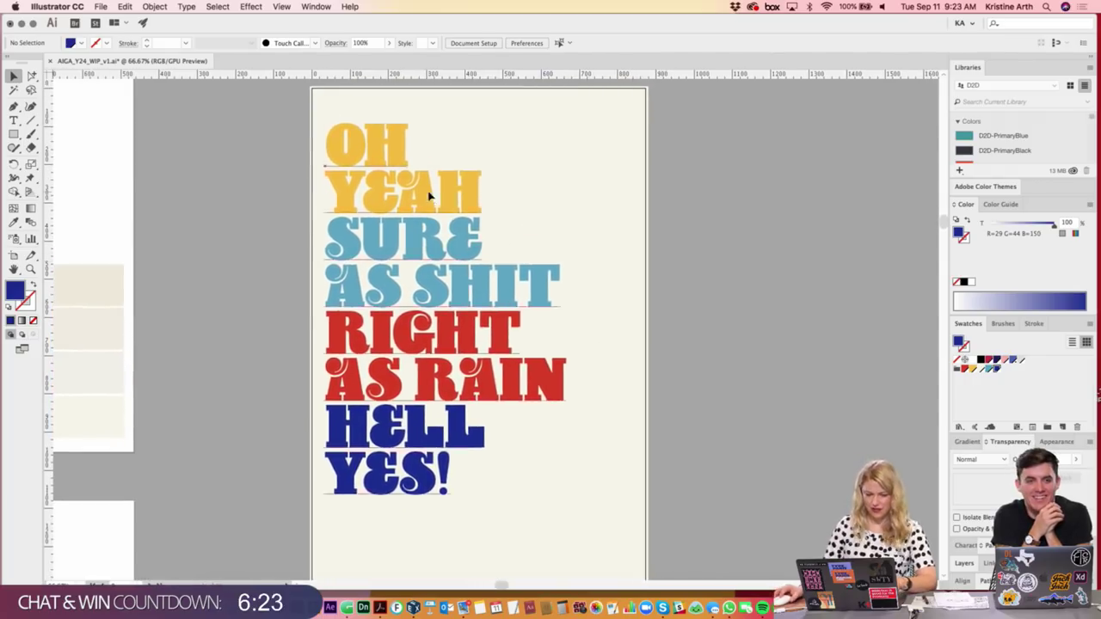
left_click(433, 194)
left_click(711, 277)
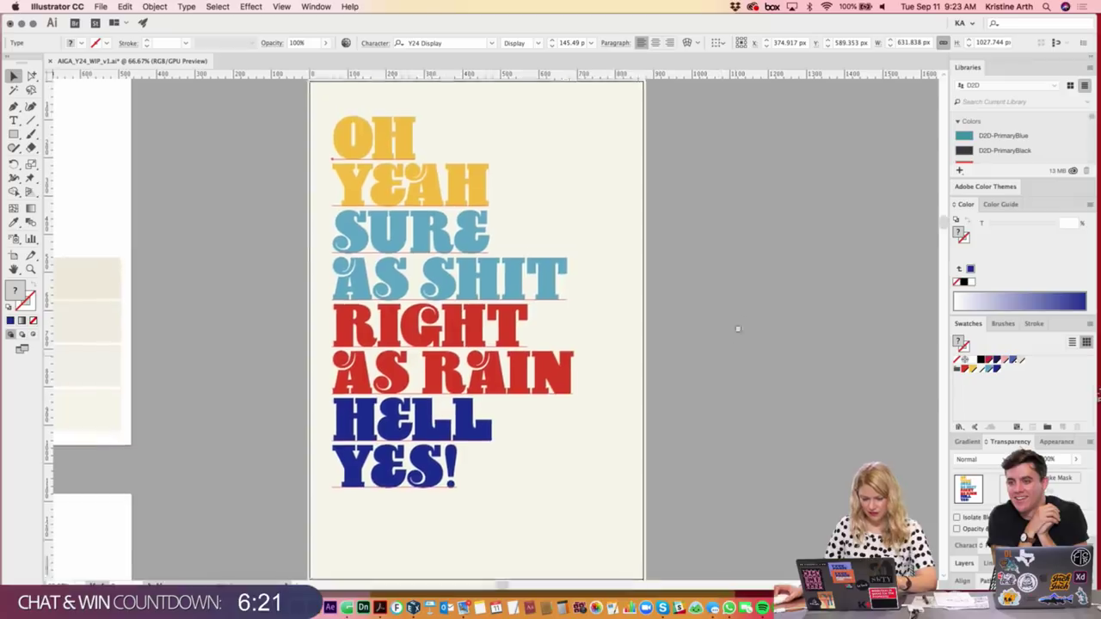
- Move up to the copy artboard and select the serif body paragraphs
scroll(711, 307, "left", 6)
scroll(446, 249, "up", 3)
scroll(446, 250, "up", 5)
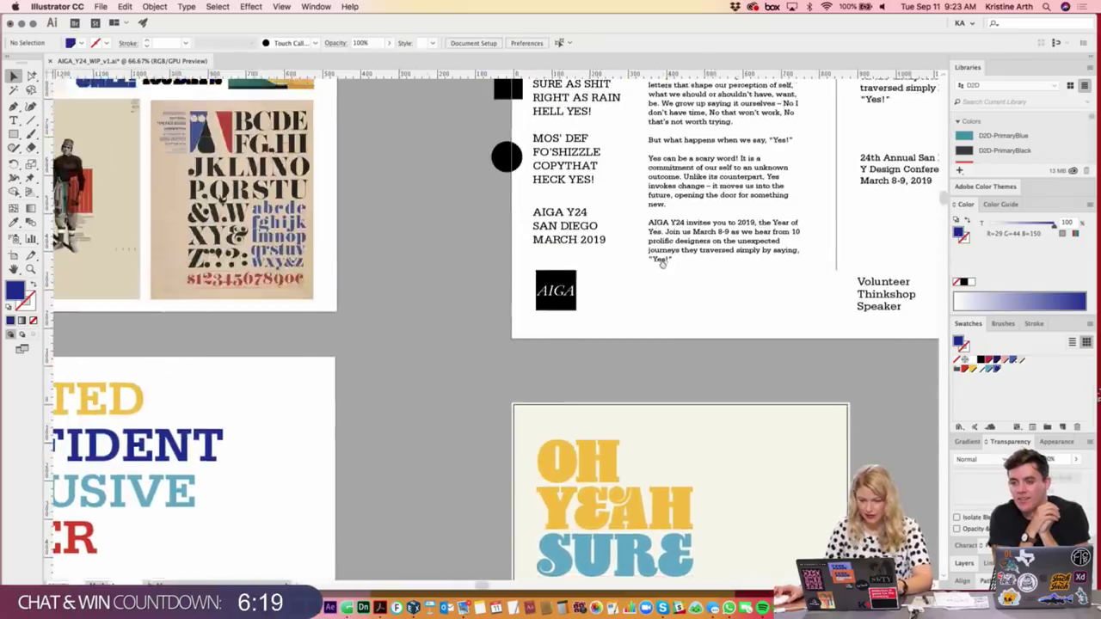
scroll(659, 312, "right", 5)
scroll(648, 355, "up", 3)
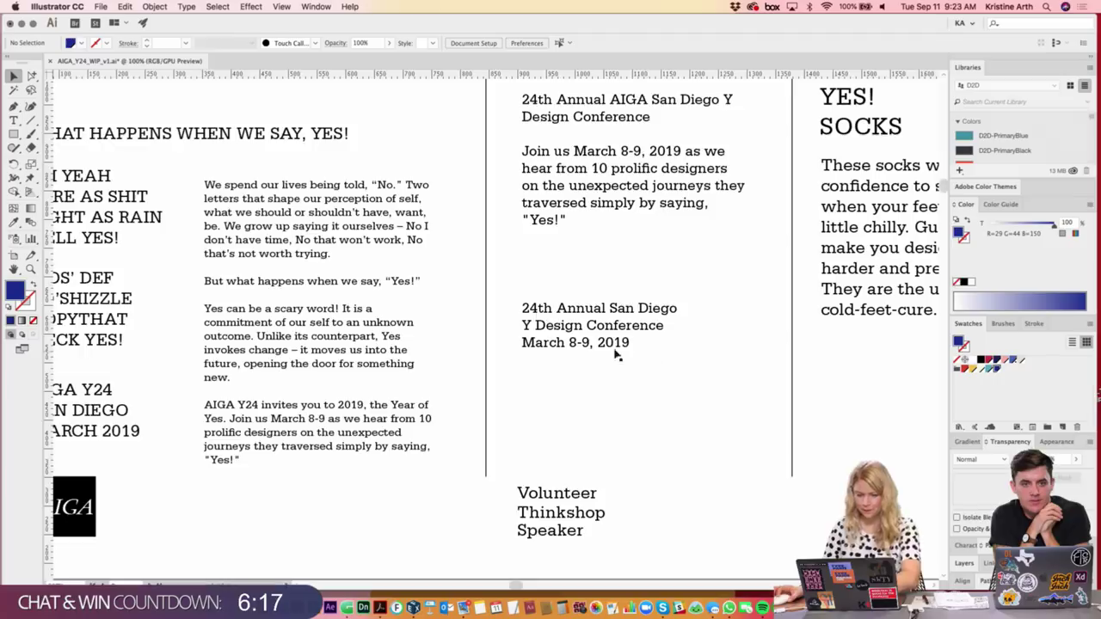
left_click(508, 284)
- Scroll through the copy artboard and select the 20 pt body copy frame
scroll(522, 225, "down", 2)
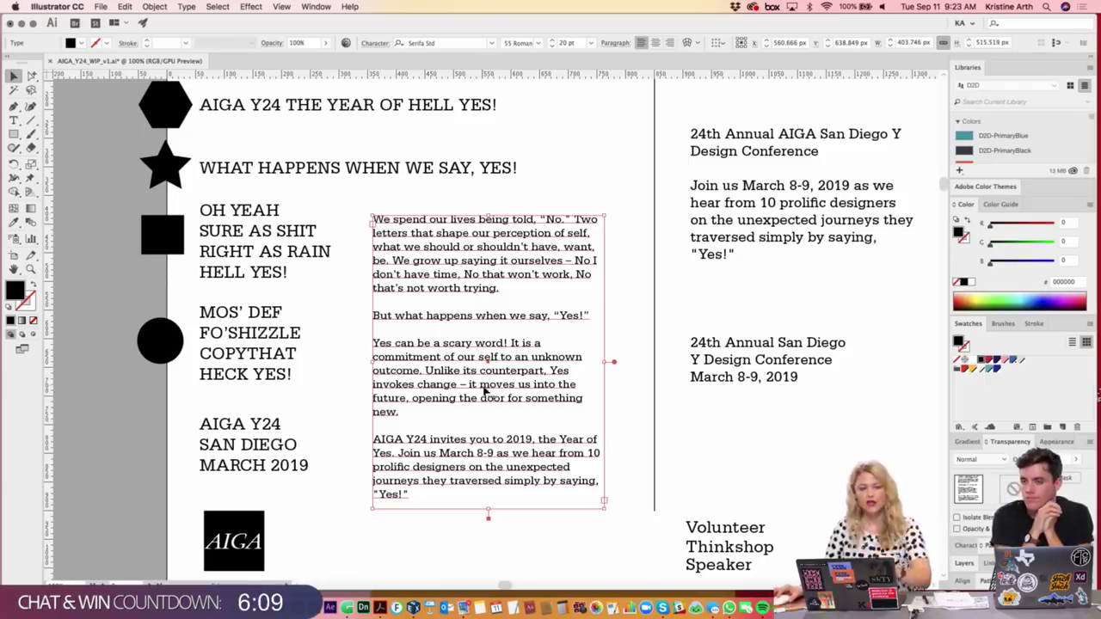
scroll(459, 249, "down", 1)
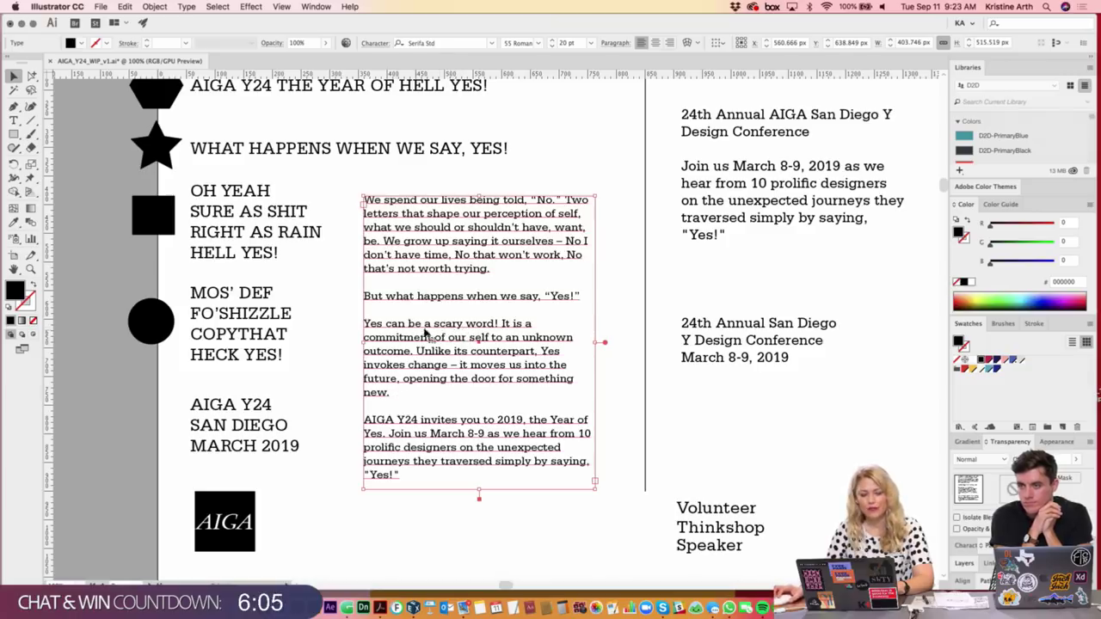
scroll(535, 456, "down", 2)
left_click(464, 487)
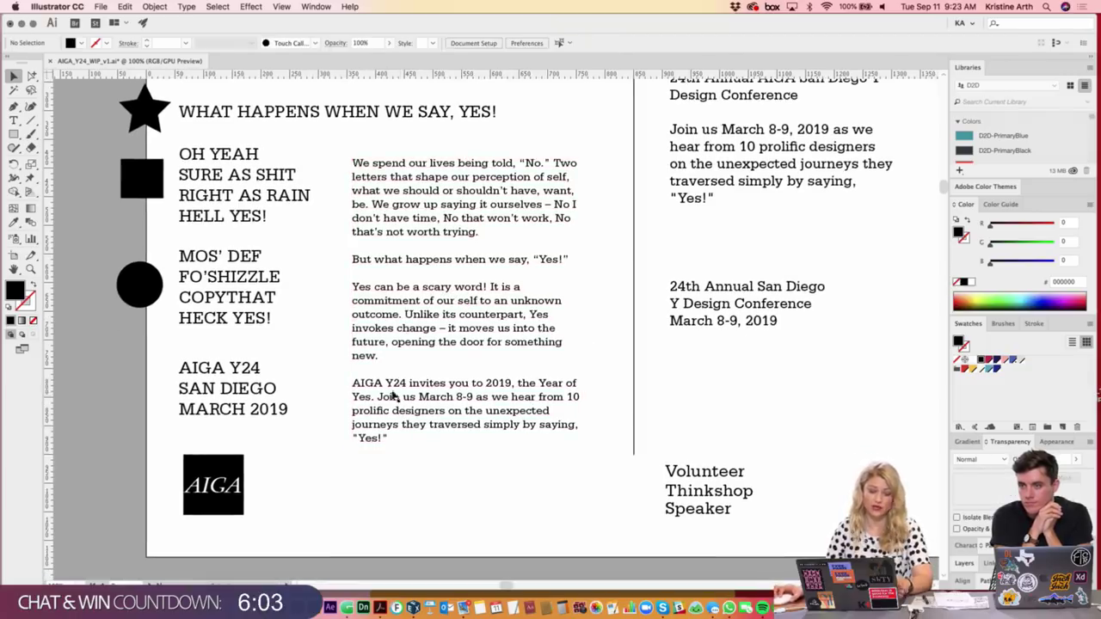
scroll(519, 443, "down", 2)
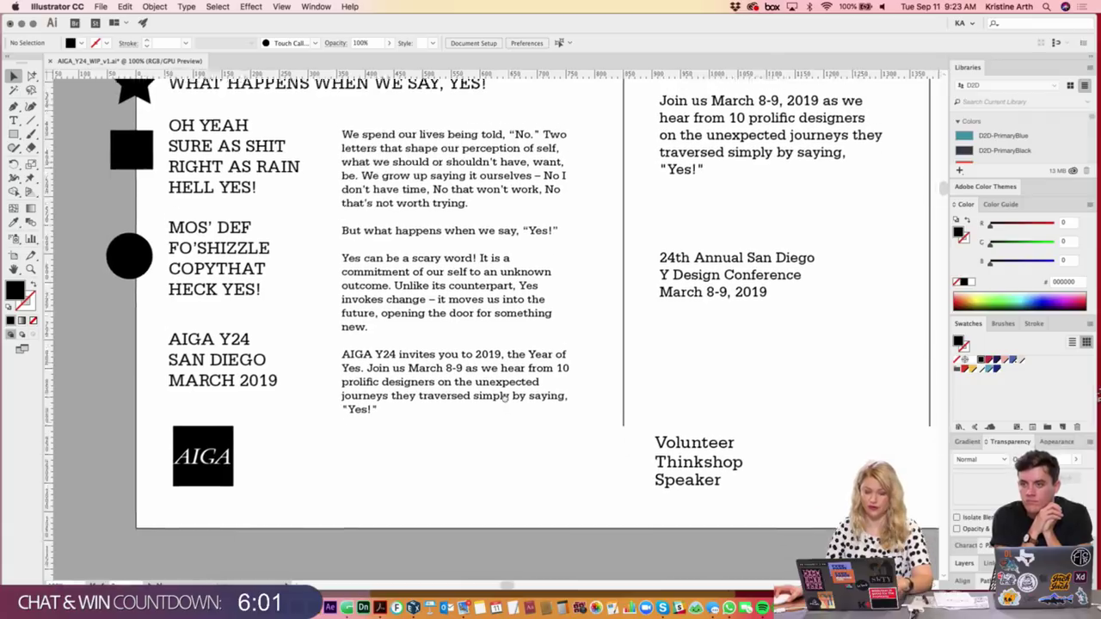
scroll(476, 383, "down", 1)
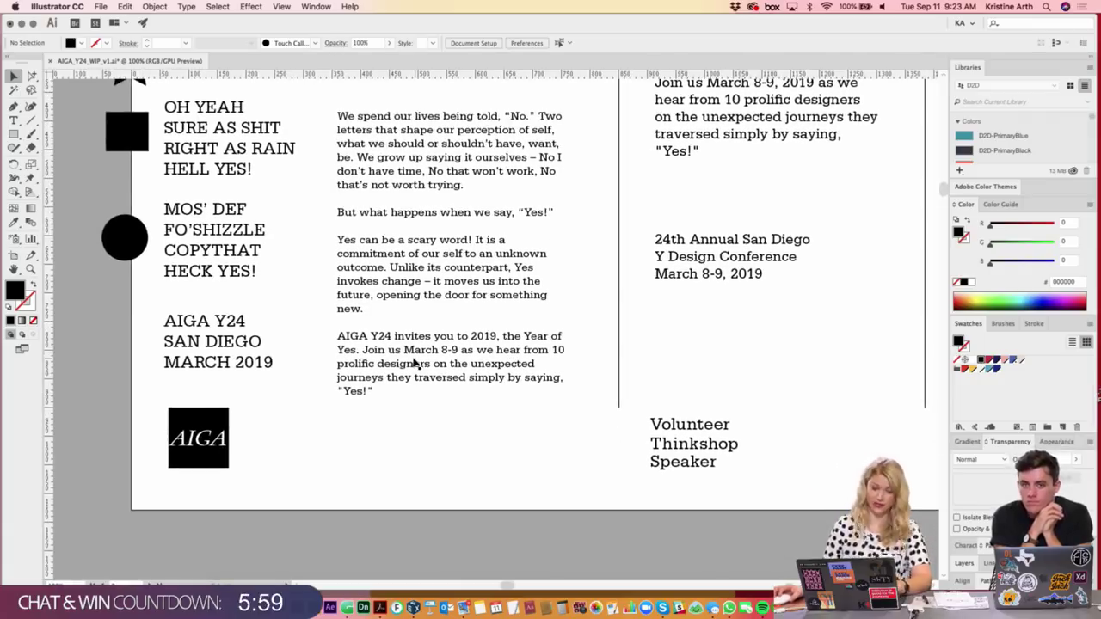
scroll(481, 414, "down", 1)
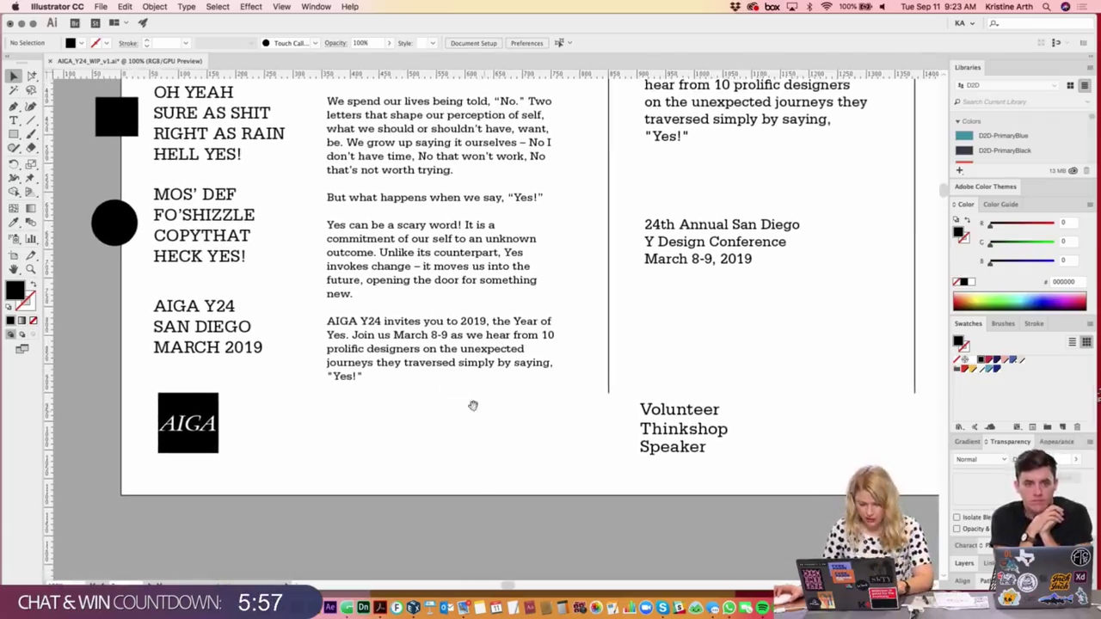
scroll(392, 399, "up", 2)
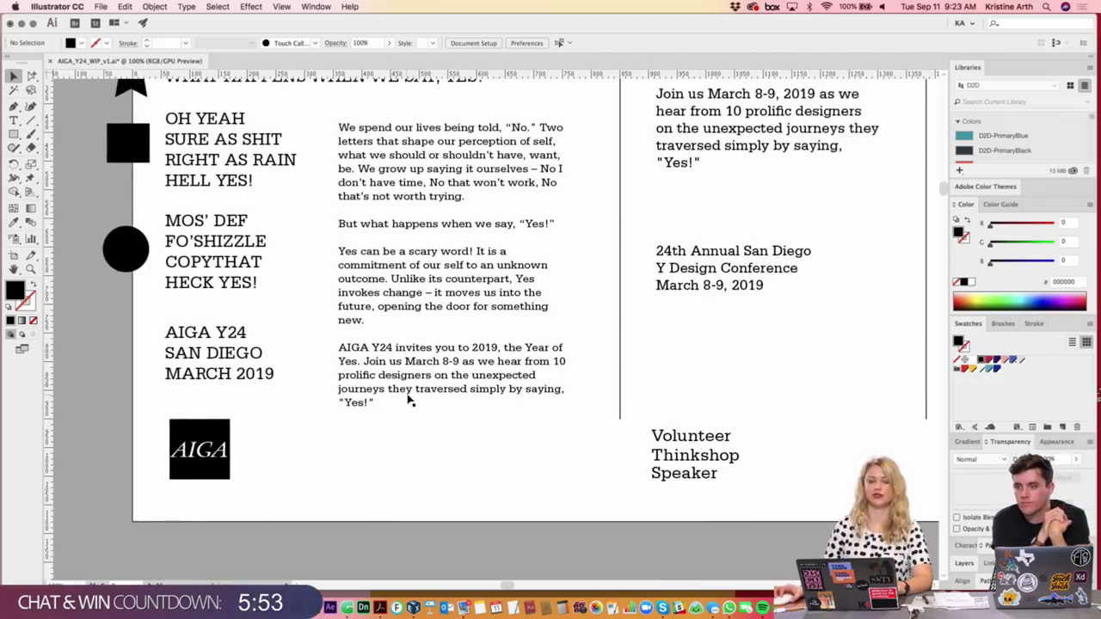
left_click(524, 389)
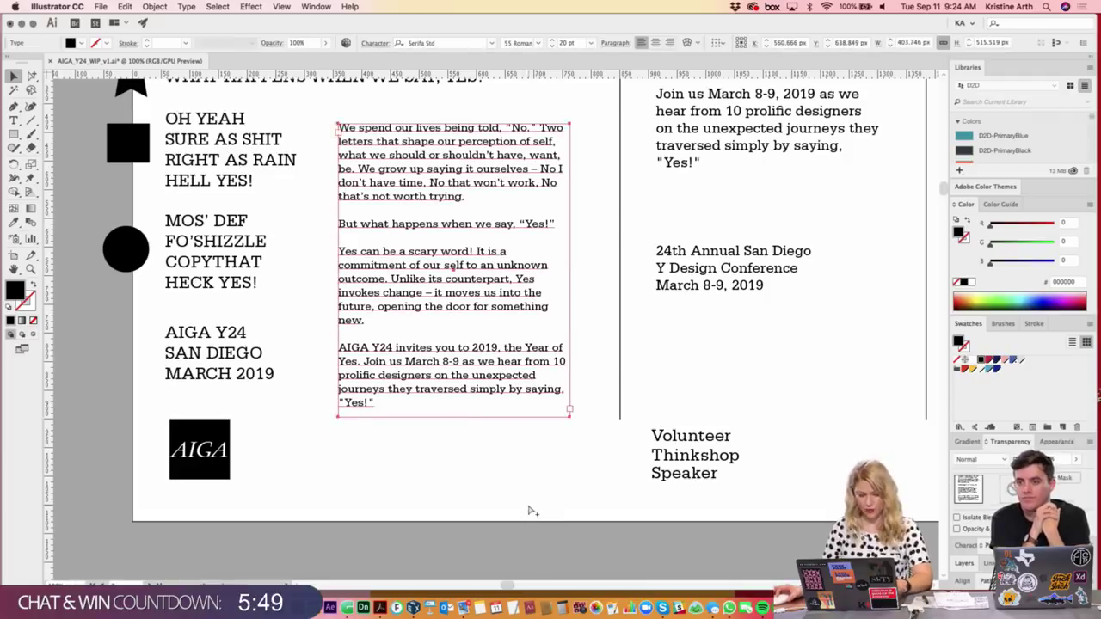
- Cut the body copy from the copy artboard and paste it onto the poster
key("Delete")
key("super+minus")
key("super+minus")
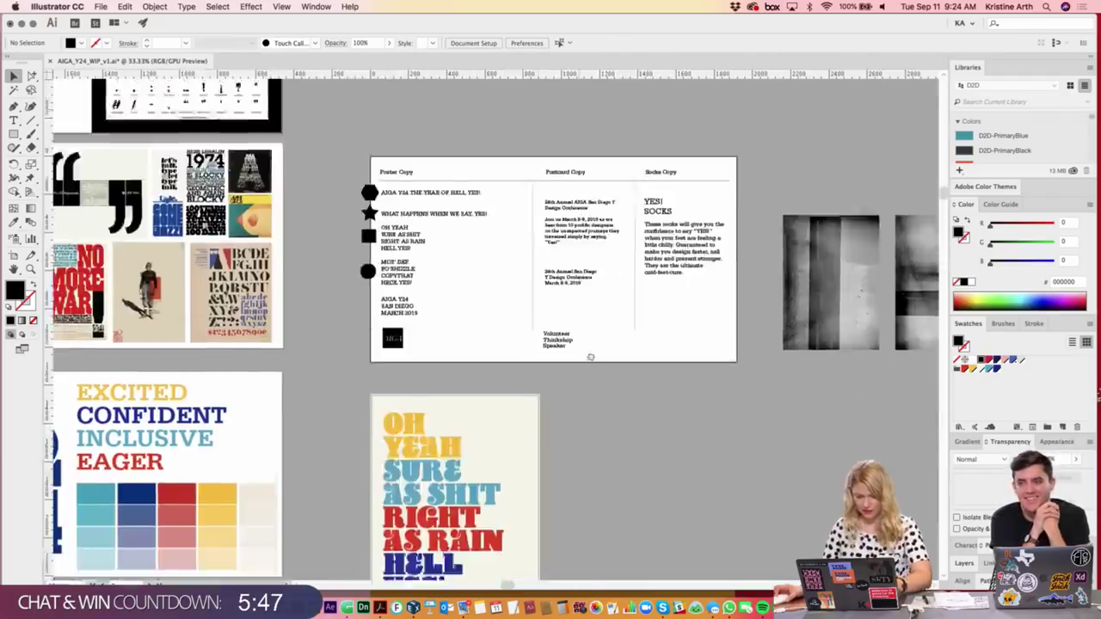
scroll(668, 395, "down", 5)
key("super+plus")
key("super+plus")
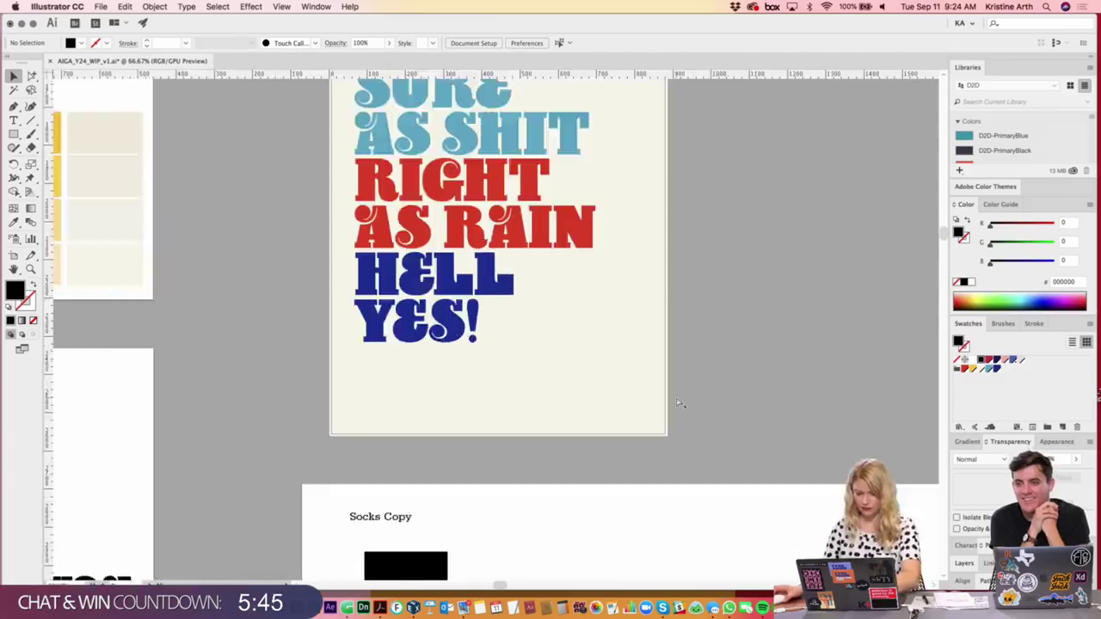
key("super+plus")
key("super+z")
- Scale the stacked headline slightly smaller on the poster
scroll(602, 362, "up", 5)
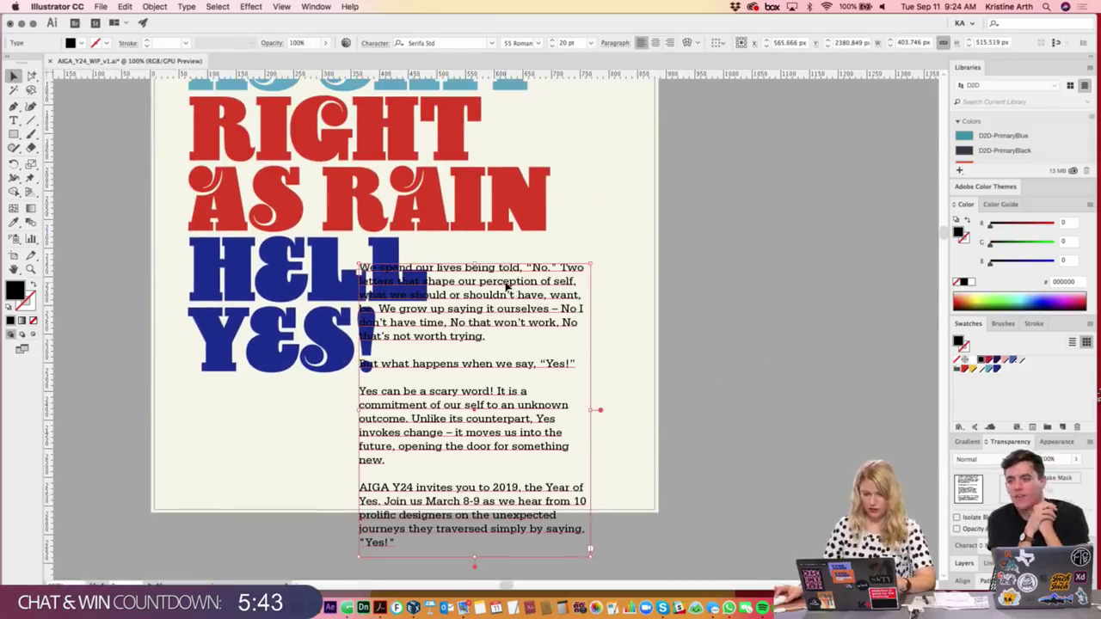
scroll(462, 425, "up", 2)
key("super+minus")
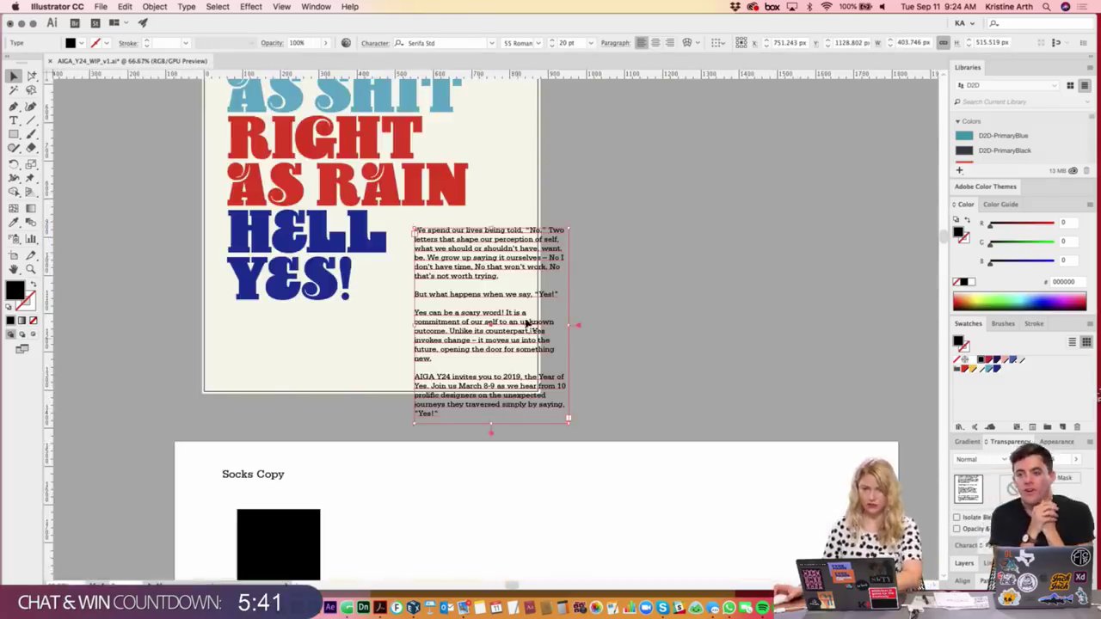
scroll(431, 395, "up", 2)
scroll(427, 393, "up", 3)
scroll(427, 392, "up", 3)
left_click(482, 284)
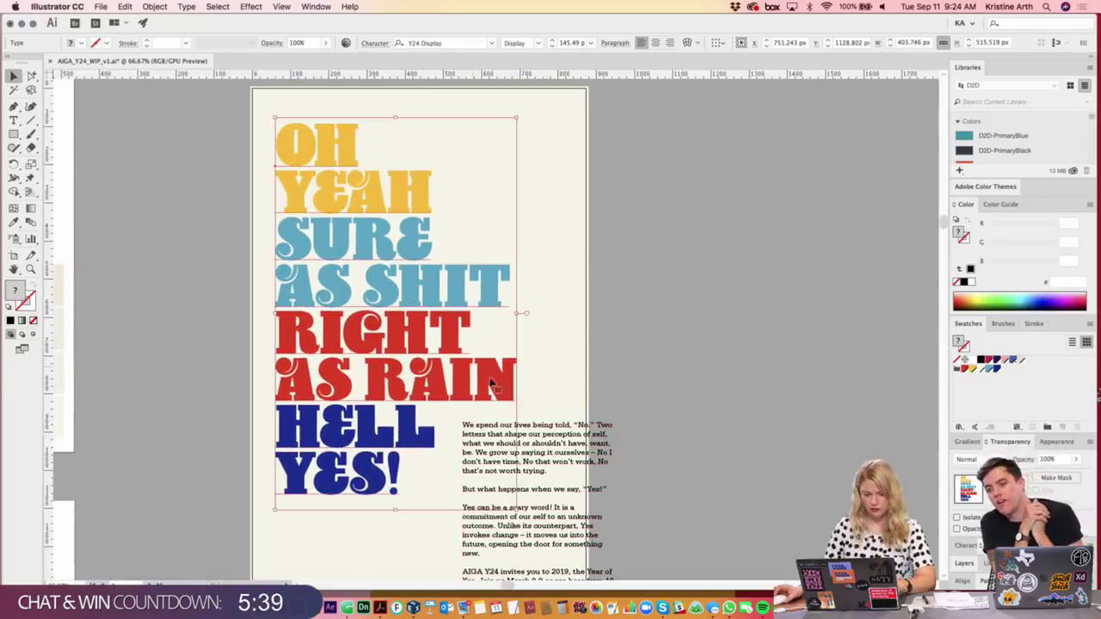
left_click_drag(519, 312, 503, 314)
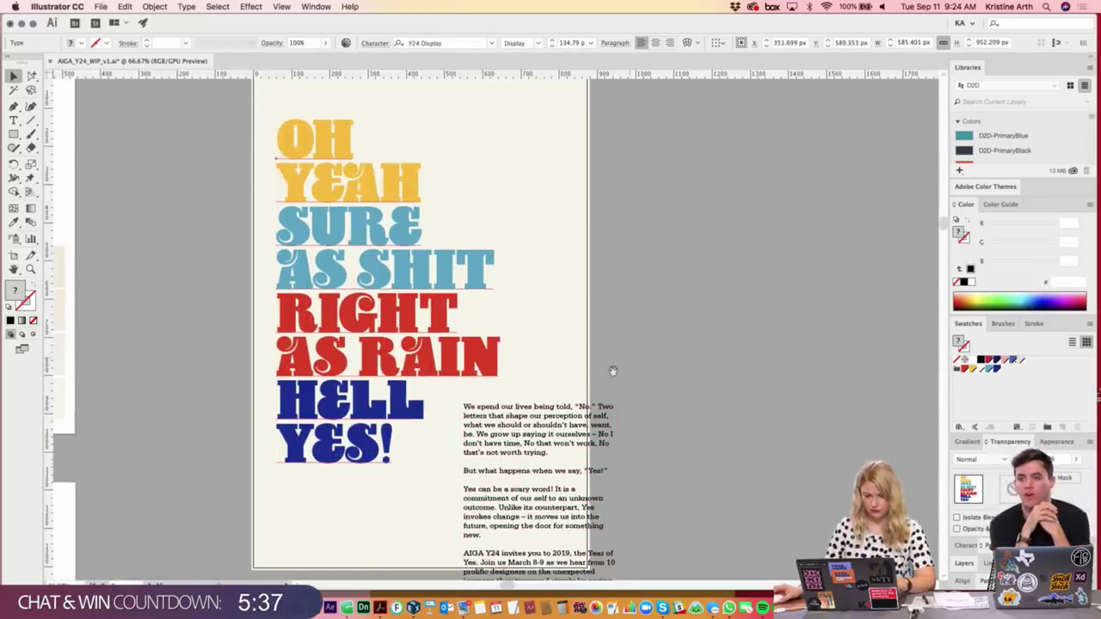
left_click(615, 469)
scroll(641, 351, "down", 3)
scroll(641, 352, "up", 2)
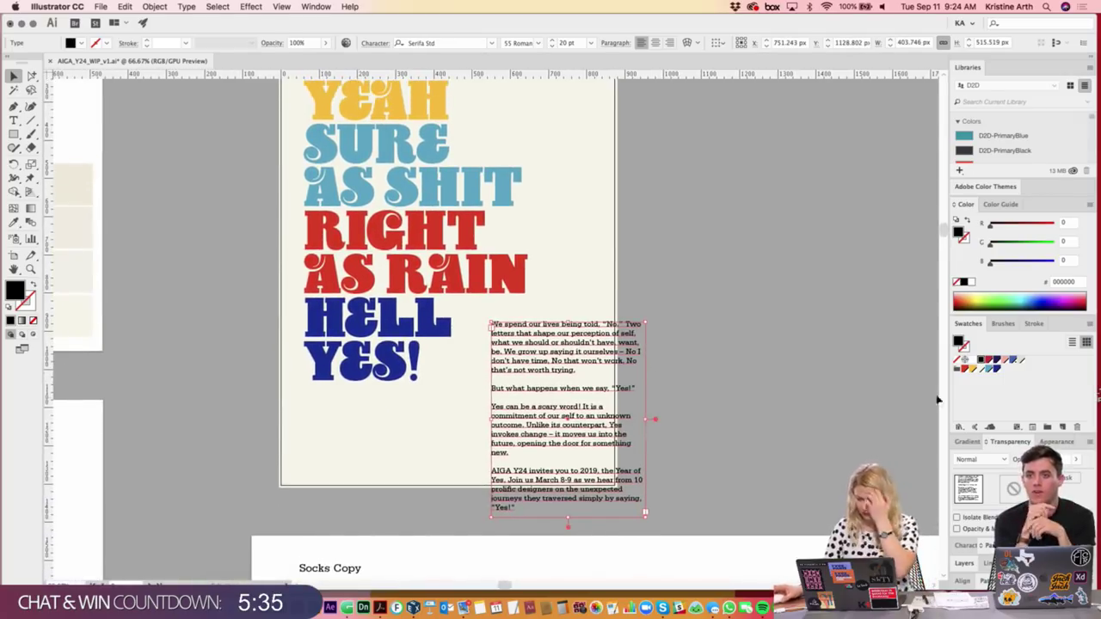
- Give the RIGHT AS RAIN lines a deeper red swatch
double_click(408, 269)
left_click_drag(310, 226, 528, 270)
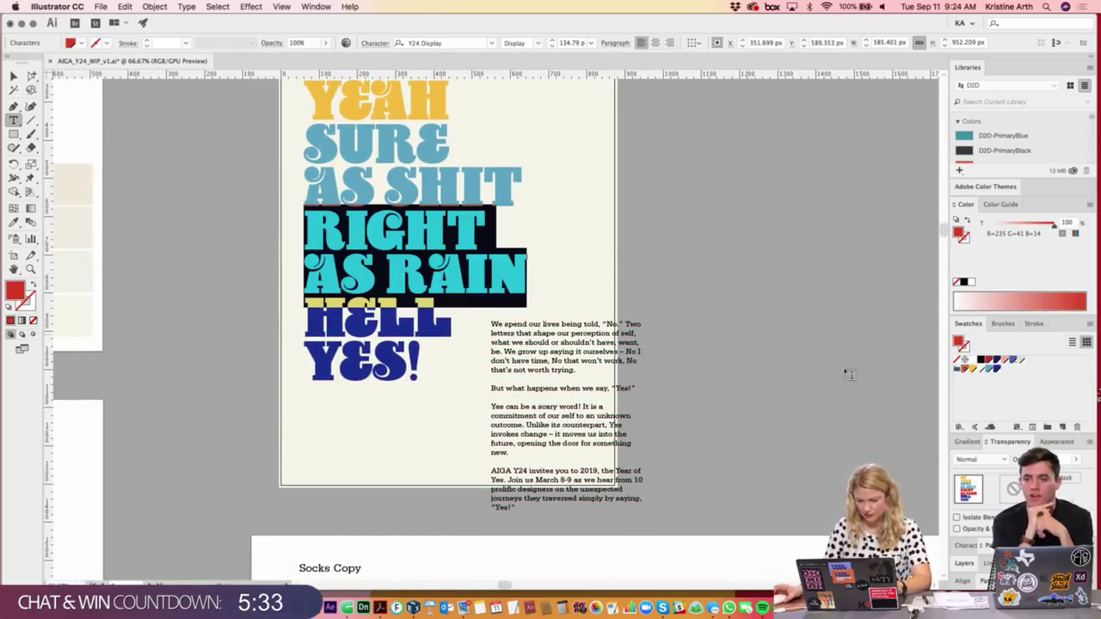
left_click(988, 365)
left_click(465, 318)
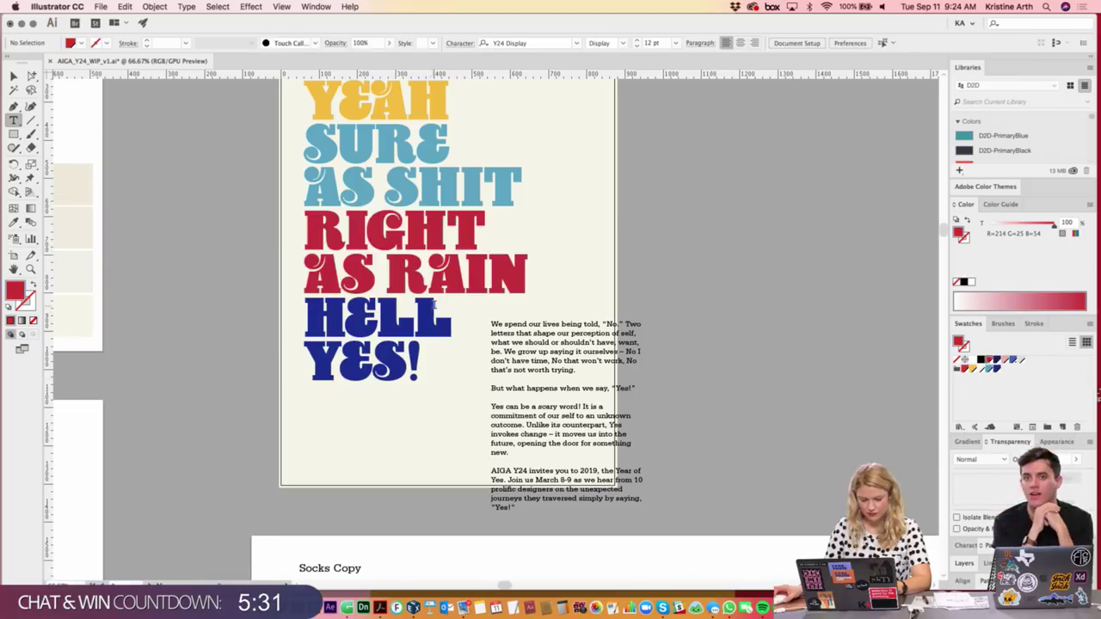
left_click(435, 307)
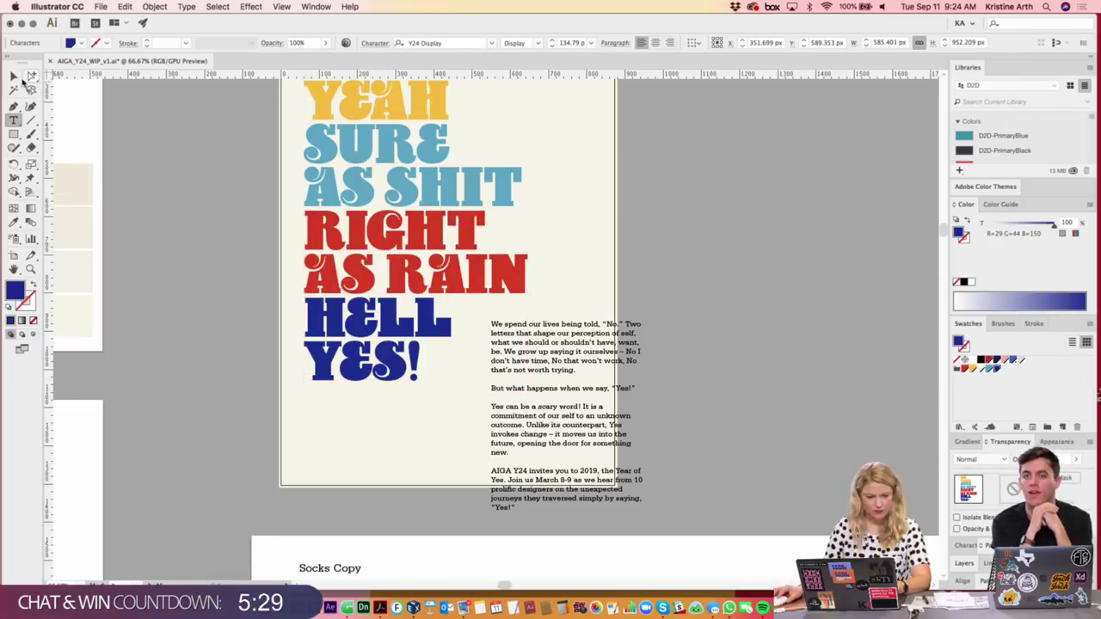
left_click(16, 76)
left_click(189, 226)
- Set the body copy to 15 pt and narrow it into a slim column
scroll(516, 340, "down", 1)
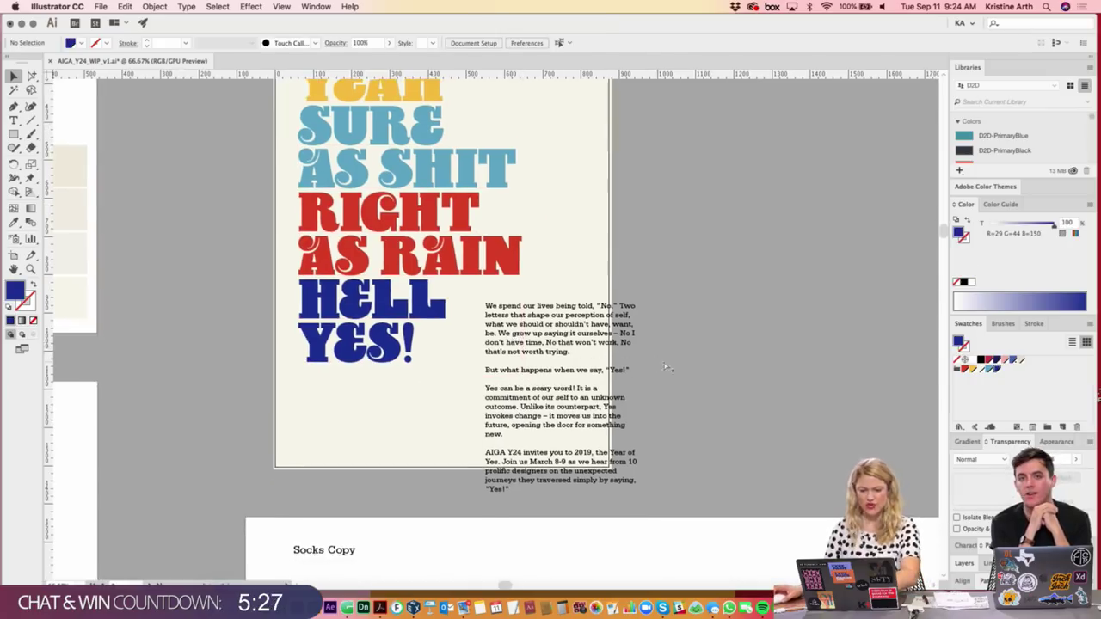
key("super+1")
left_click_drag(645, 375, 615, 302)
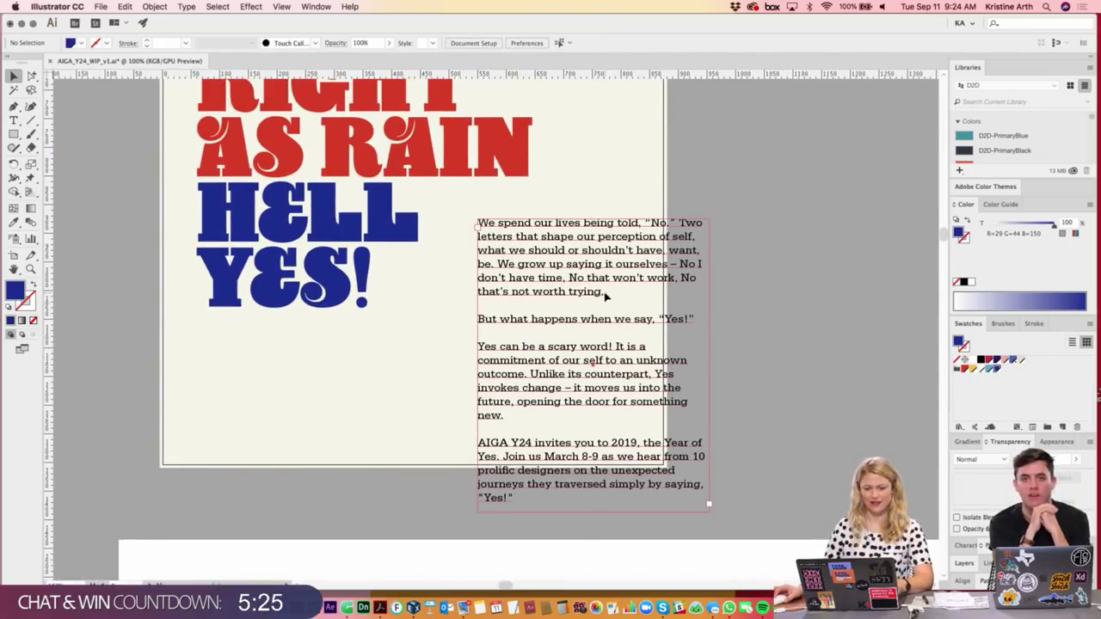
left_click(616, 301)
key("super+shift+comma")
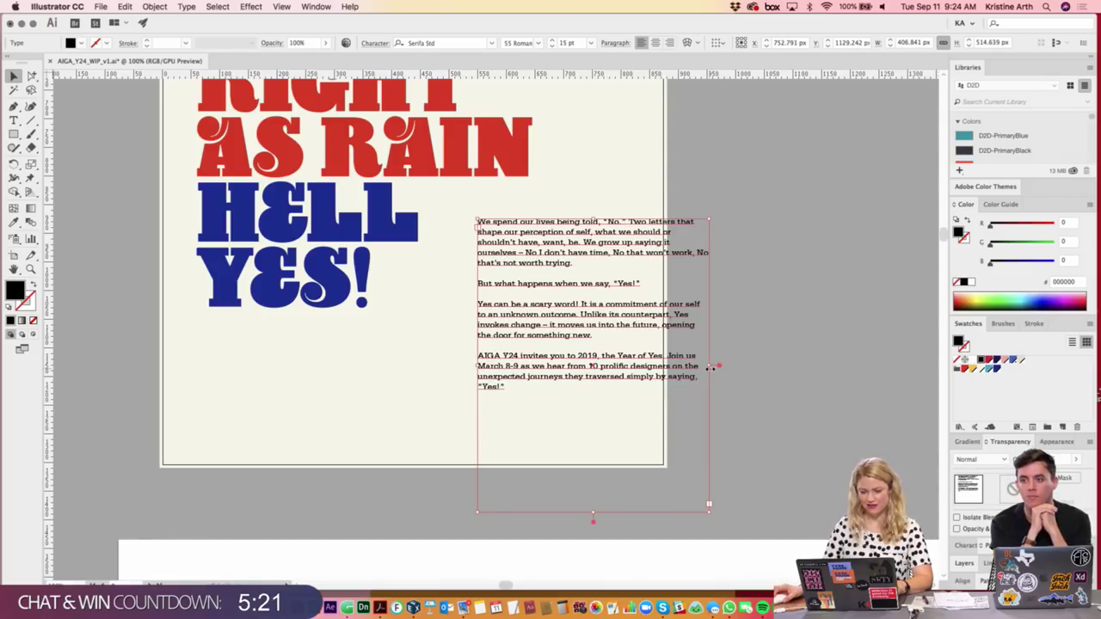
left_click_drag(710, 367, 650, 367)
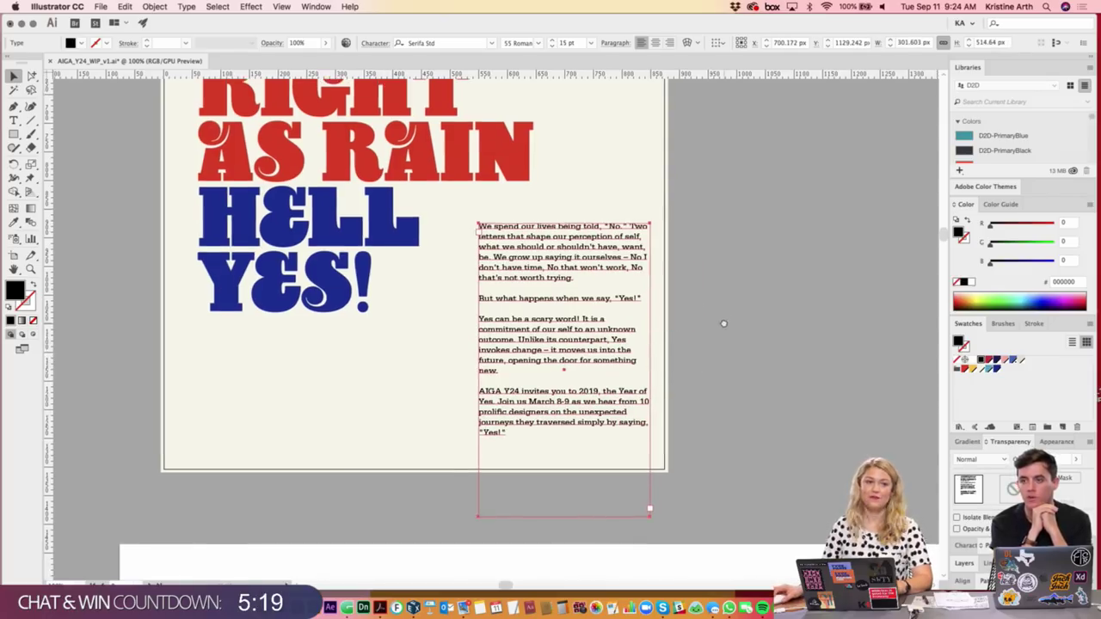
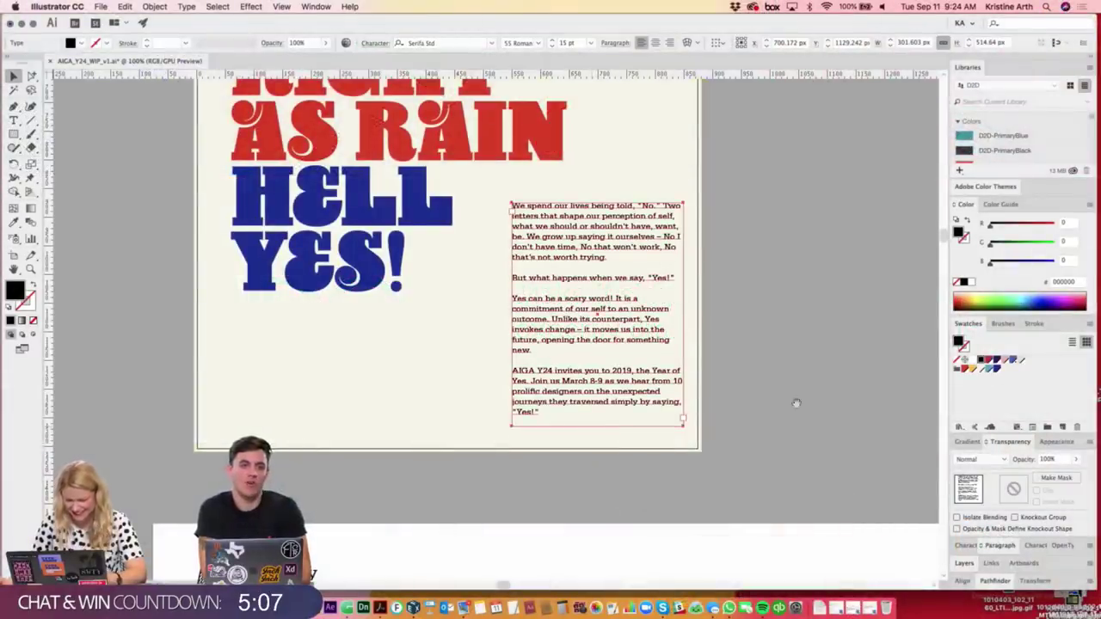
- Zoom in and shorten the body text frame from the top
key("super+equal")
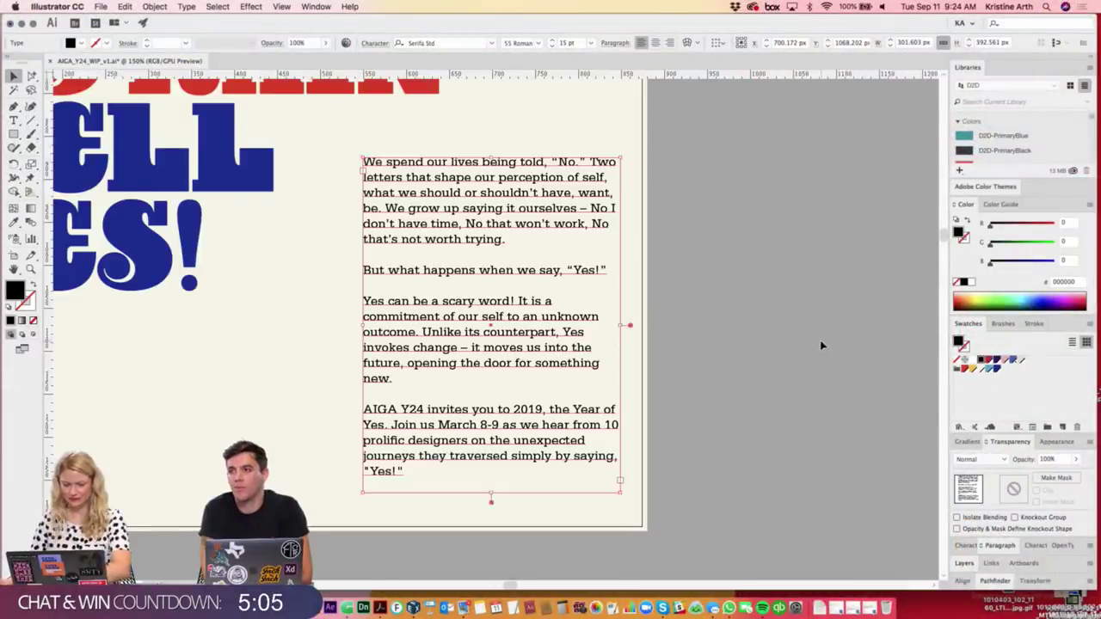
scroll(821, 345, "left", 3)
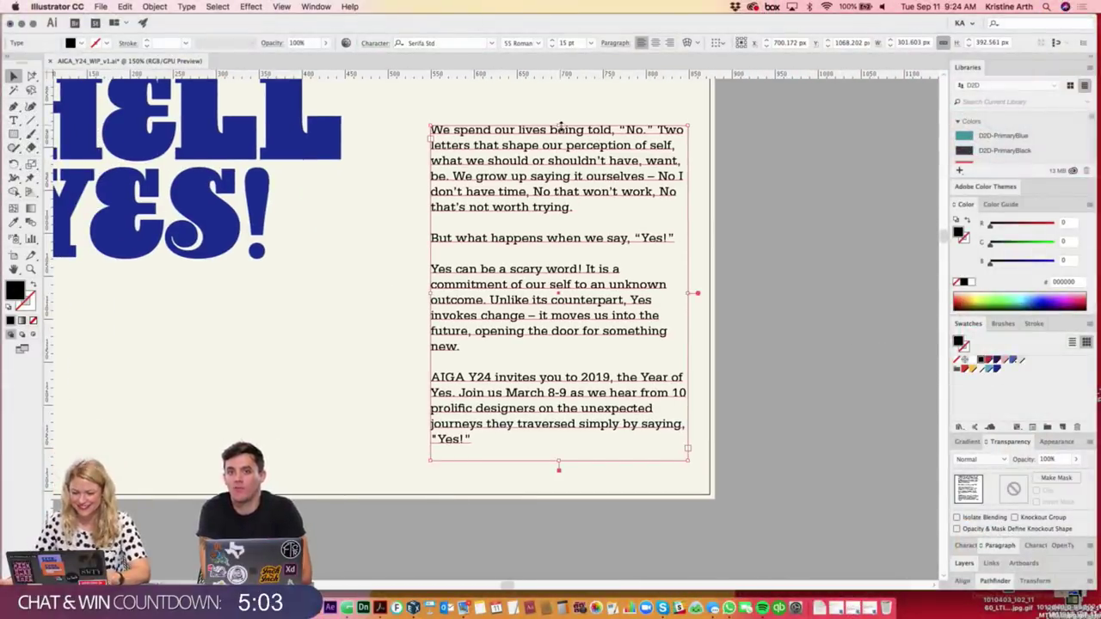
left_click_drag(561, 125, 564, 140)
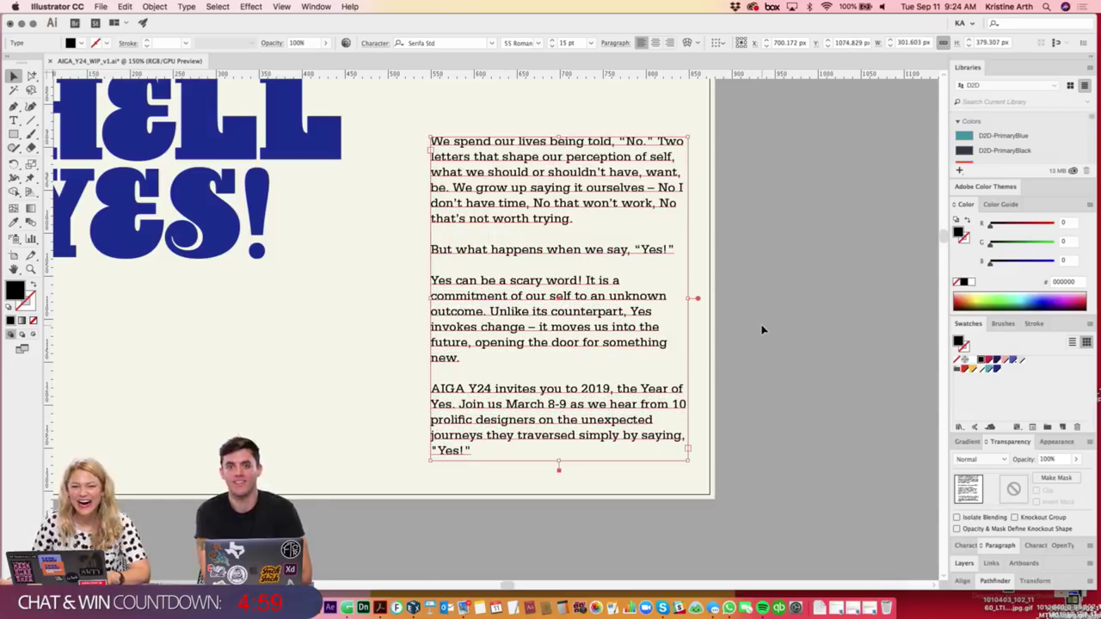
key("super+shift+o")
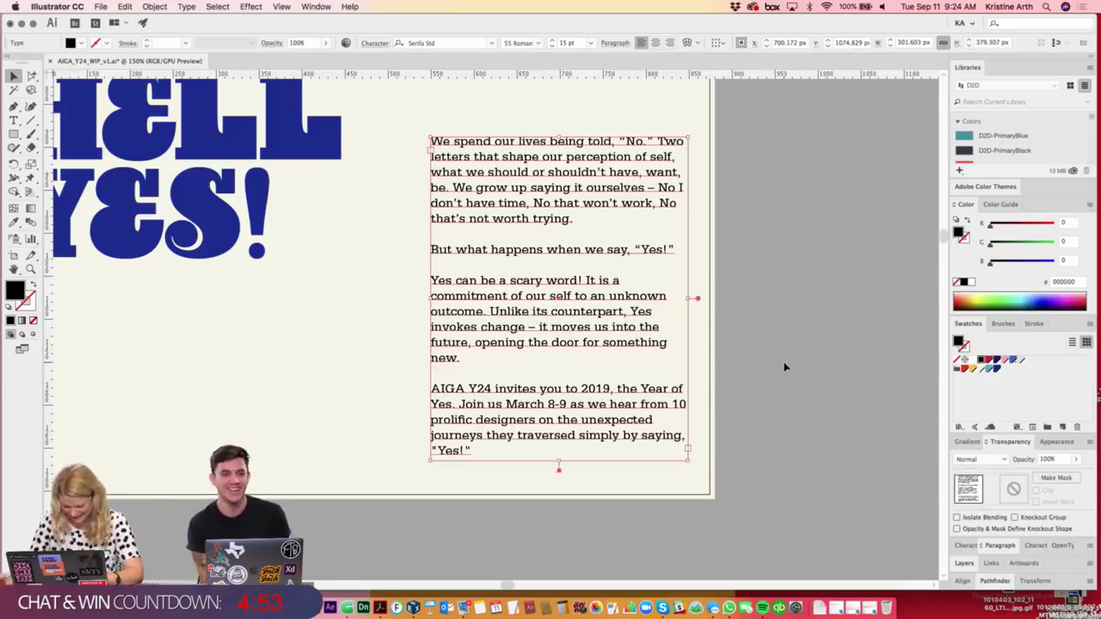
- Reduce the body copy from 15 pt to 11 pt and move its frame lower on the poster
key("ctrl+shift+comma")
key("ctrl+shift+comma")
key("ctrl+shift+comma")
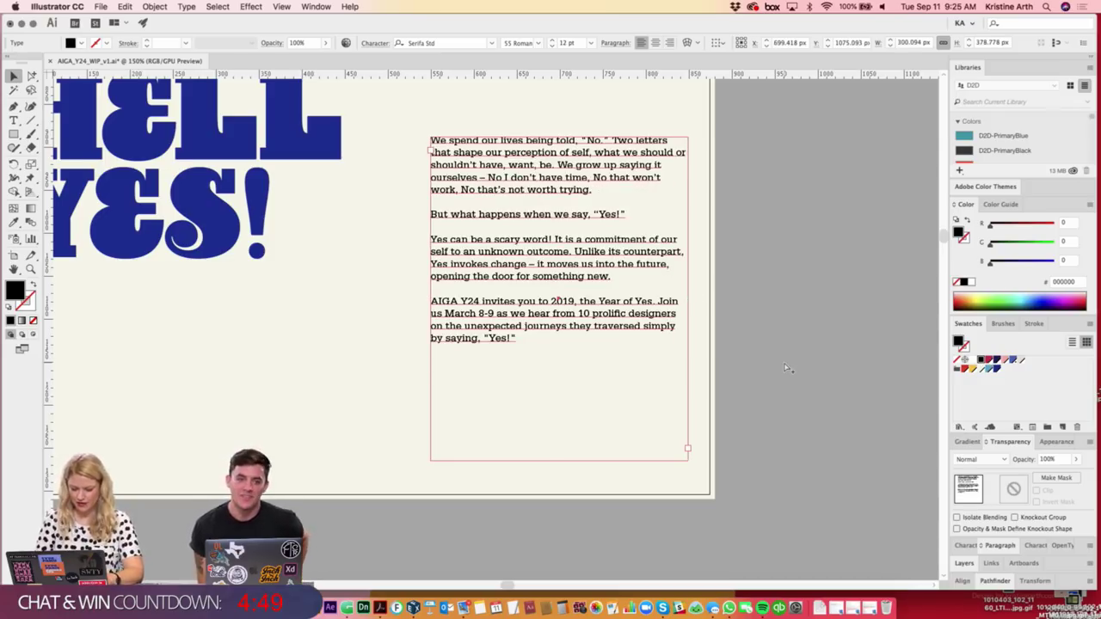
key("alt+Left")
key("alt+Left")
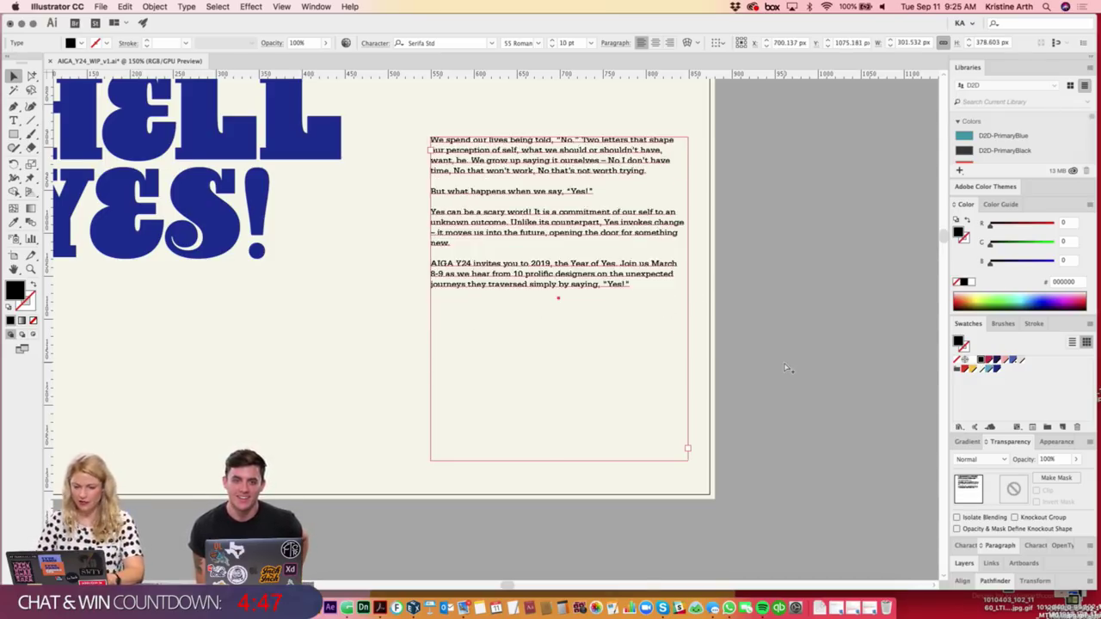
key("alt+Left")
key("ctrl+z")
key("ctrl+z")
key("ctrl+z")
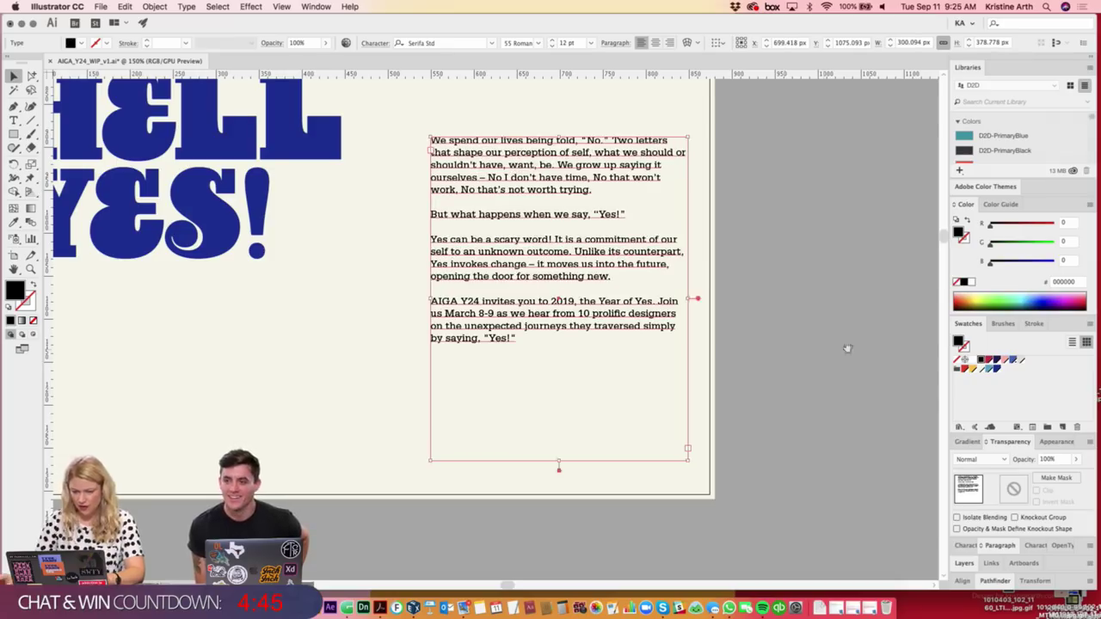
scroll(753, 296, "down", 2)
left_click(551, 47)
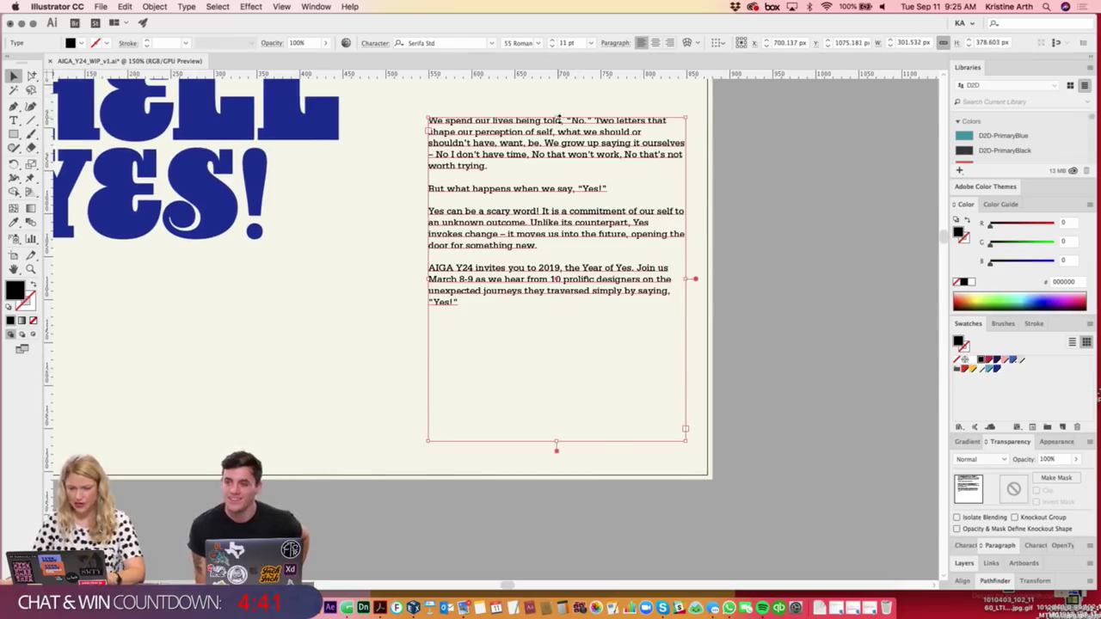
left_click_drag(560, 119, 561, 232)
- Narrow the body text frame from the right and extend its bottom edge downward
left_click(809, 297)
scroll(798, 293, "down", 1)
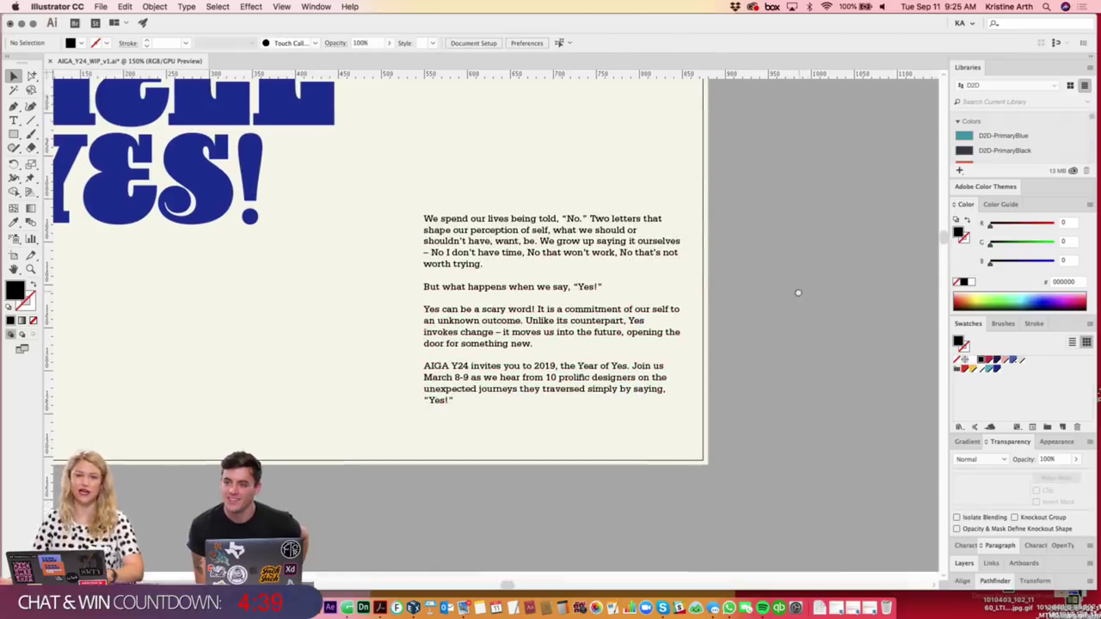
key("ctrl+equal")
left_click(747, 316)
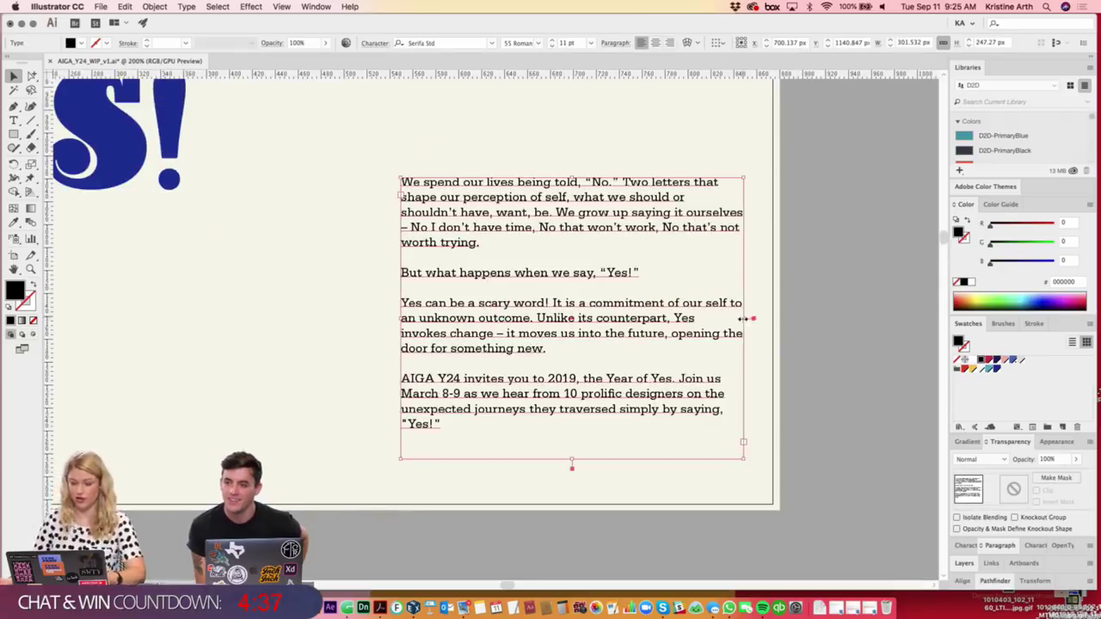
left_click_drag(745, 318, 681, 319)
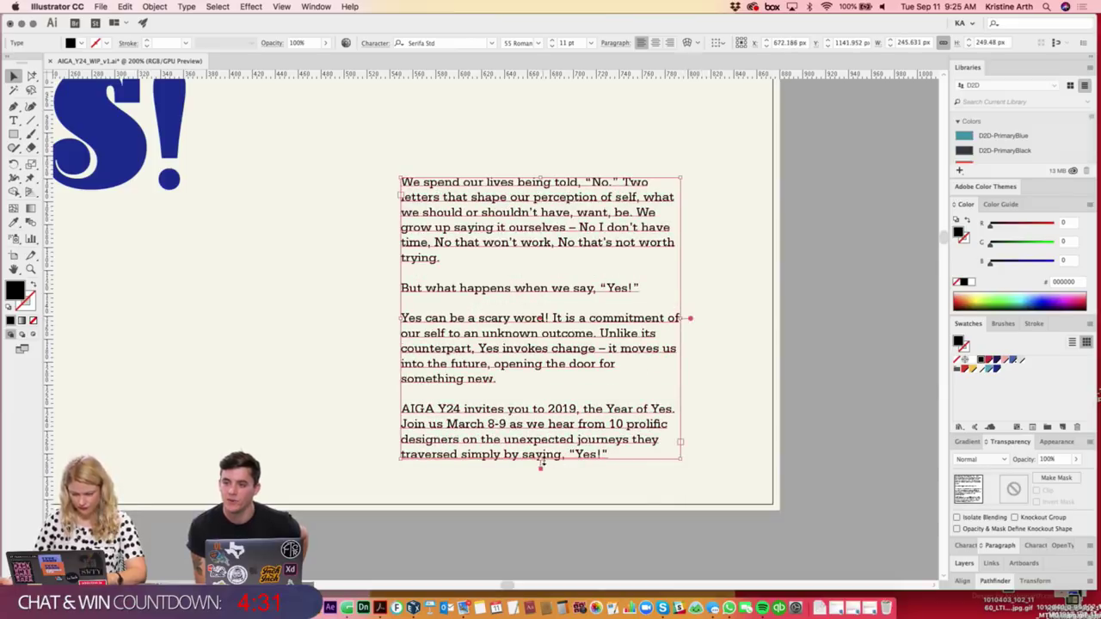
left_click_drag(542, 463, 541, 485)
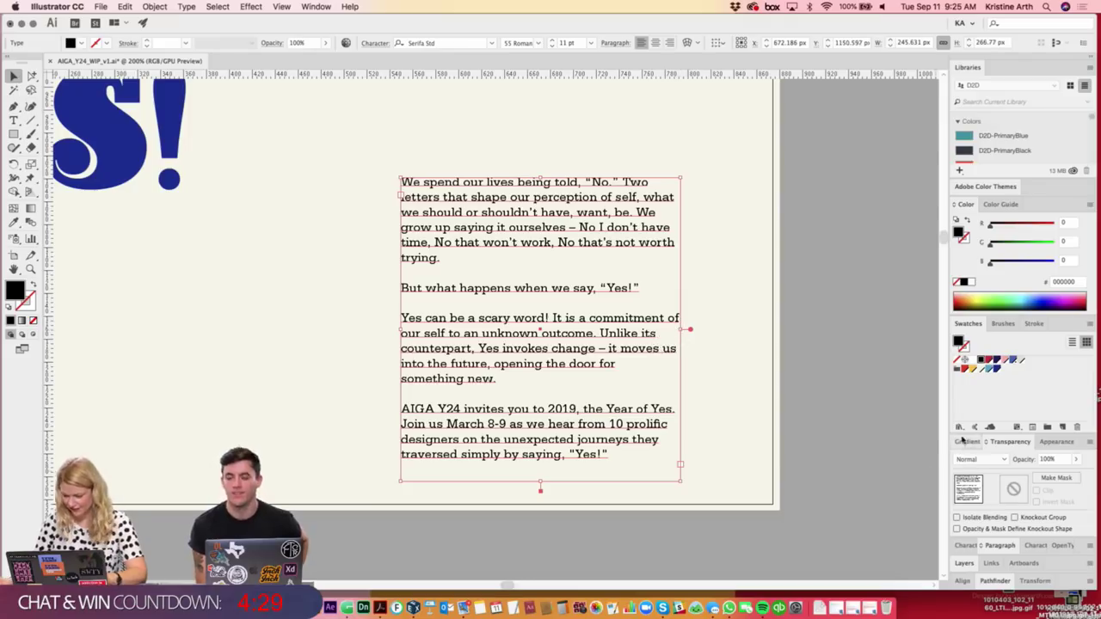
- Tighten the body copy's tracking to -20 in the Character panel
left_click(968, 546)
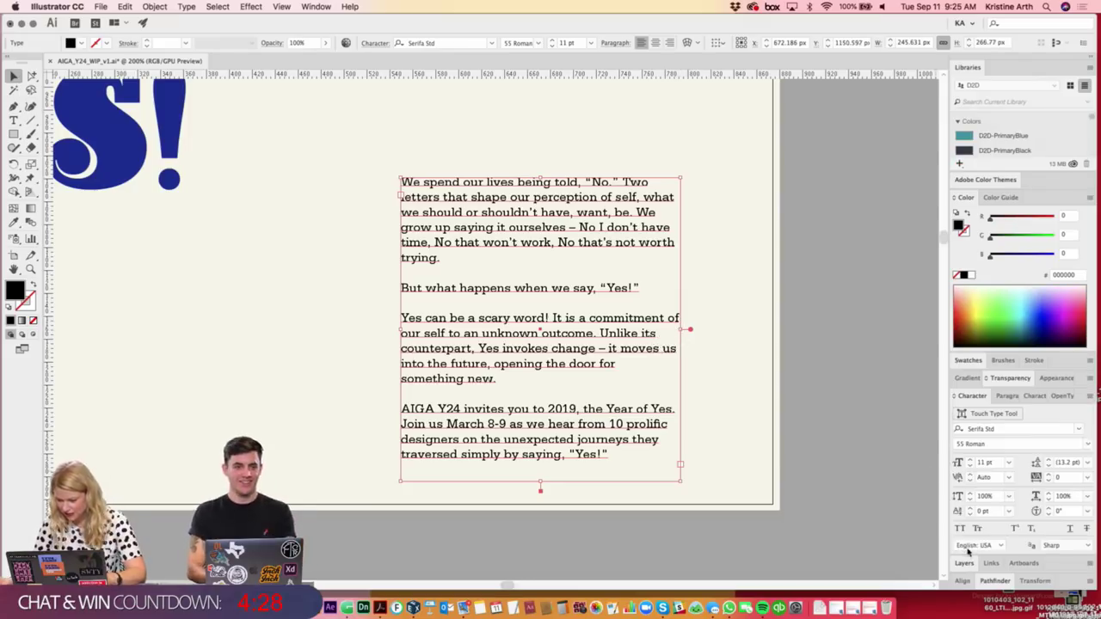
left_click(1048, 482)
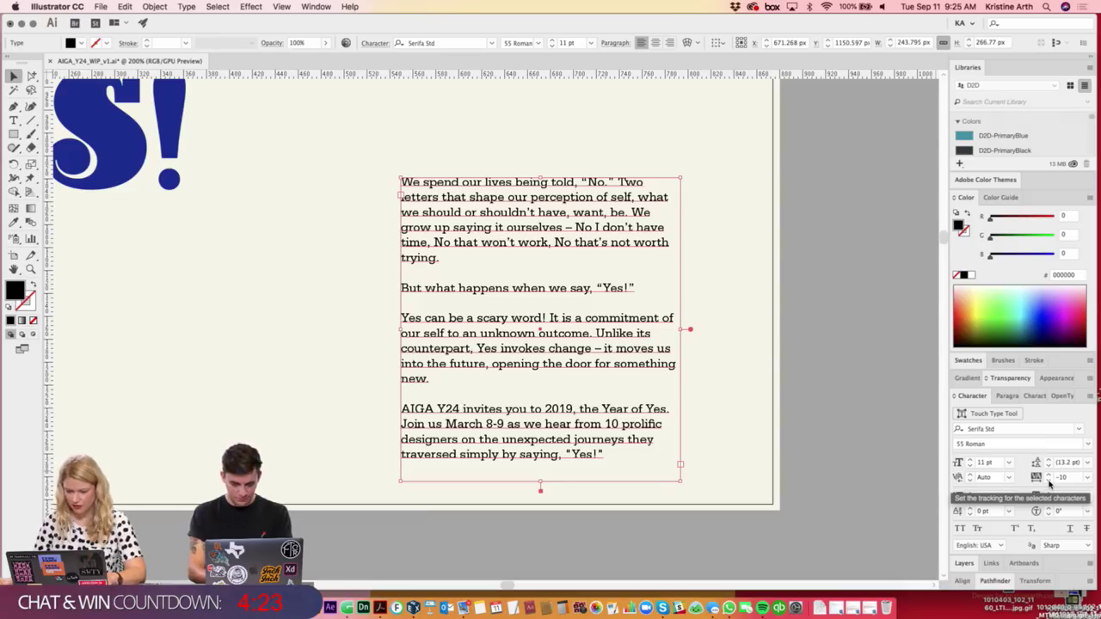
left_click(1049, 482)
scroll(856, 312, "down", 1)
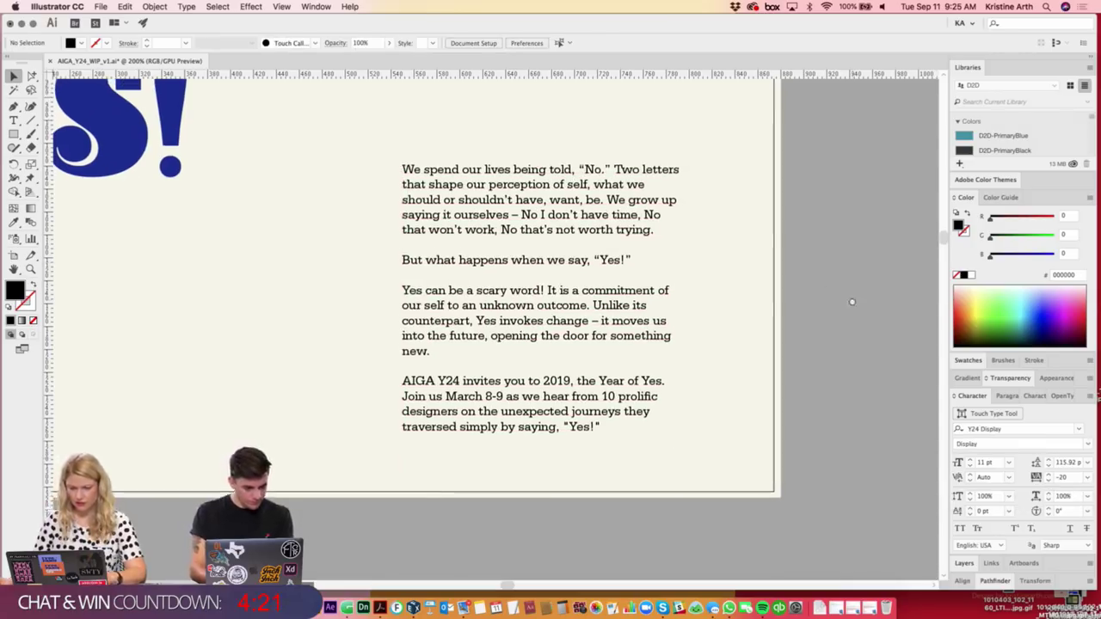
scroll(892, 372, "up", 1)
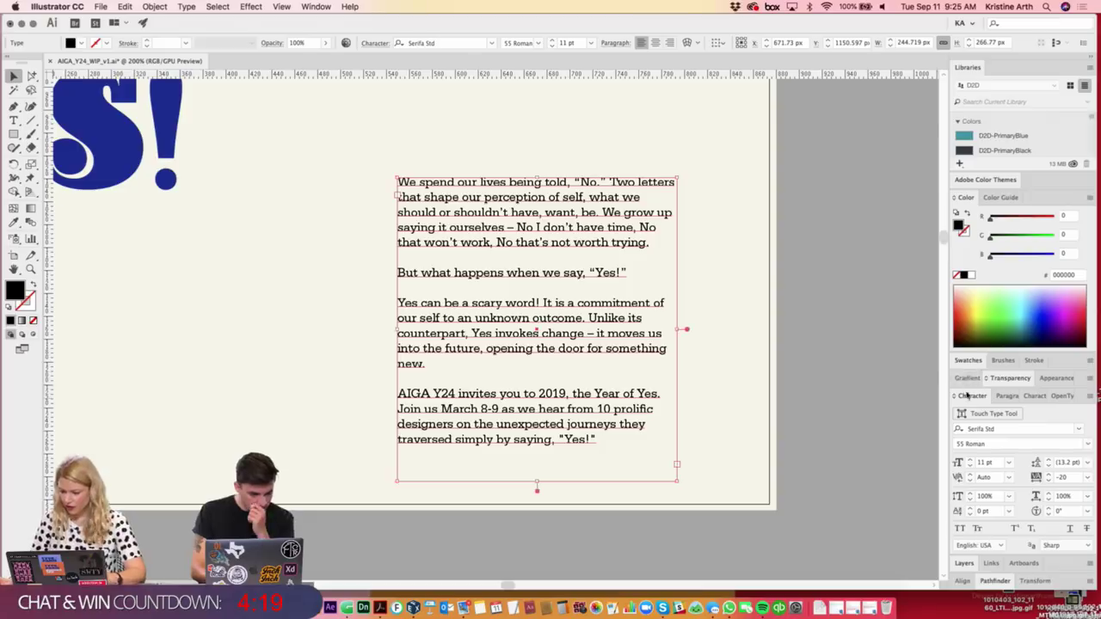
left_click(968, 362)
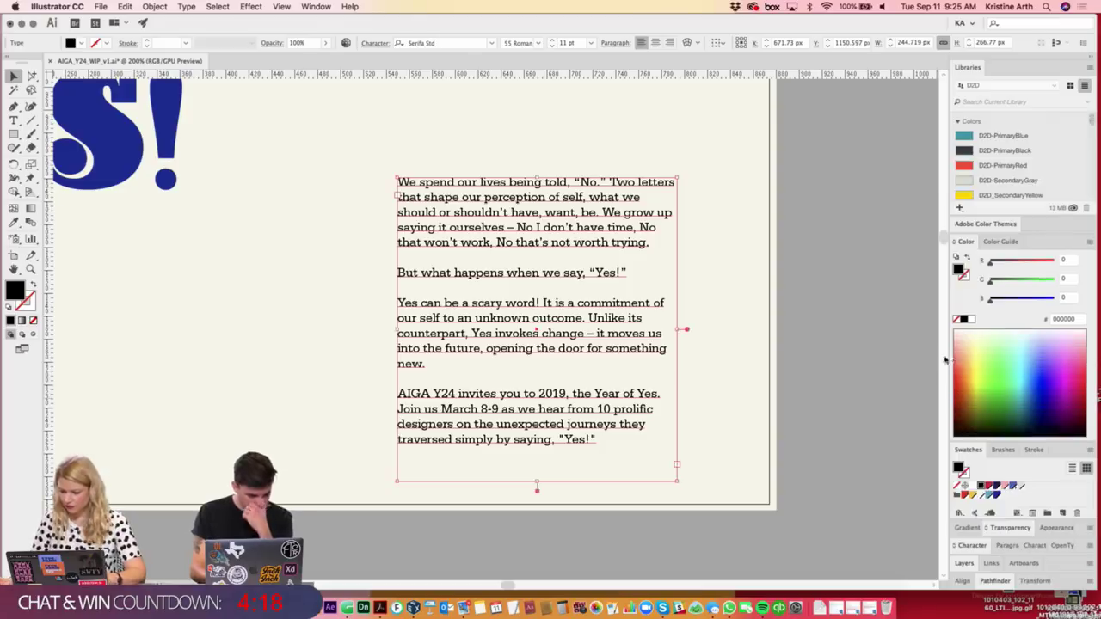
- Fill the body copy with the blue D2D-PrimaryBlue swatch to match the headline
left_click(995, 497)
scroll(838, 361, "down", 1)
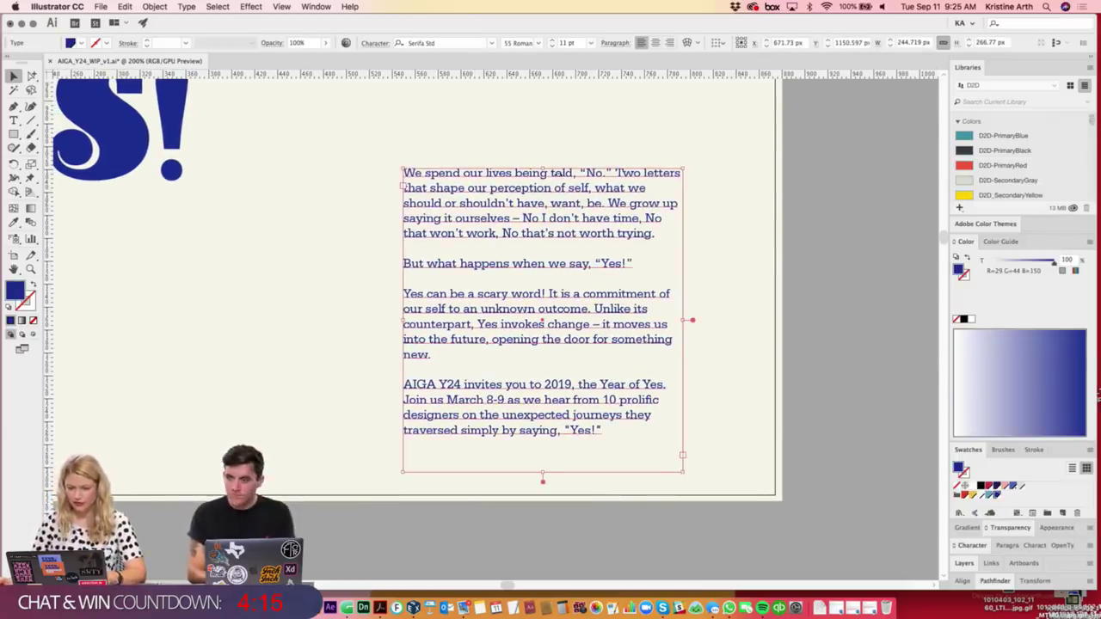
scroll(744, 219, "up", 2)
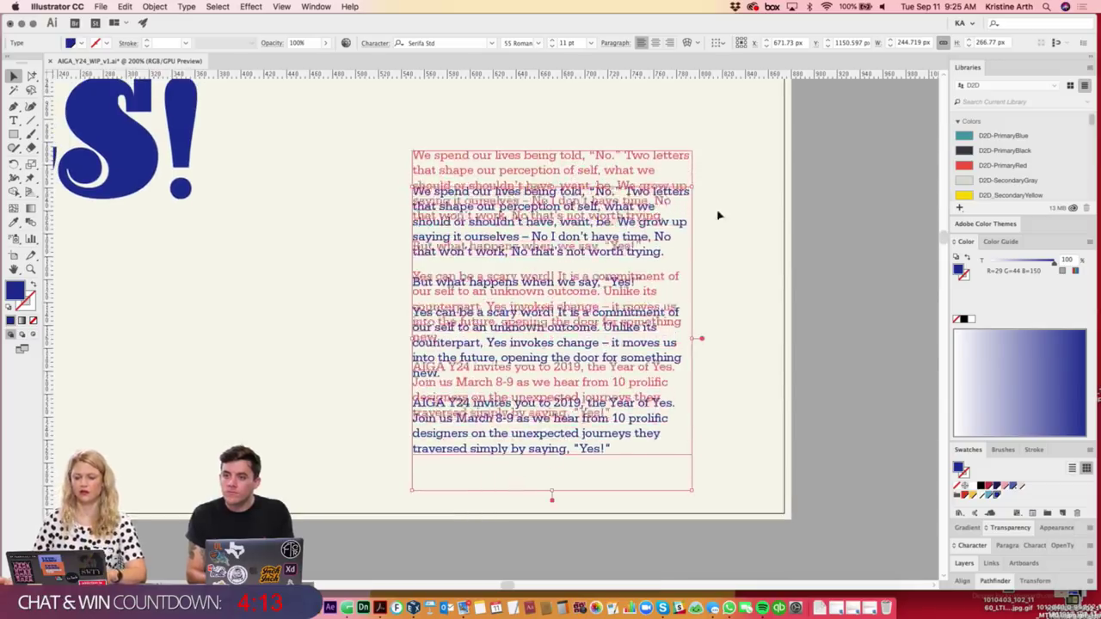
scroll(719, 215, "down", 1)
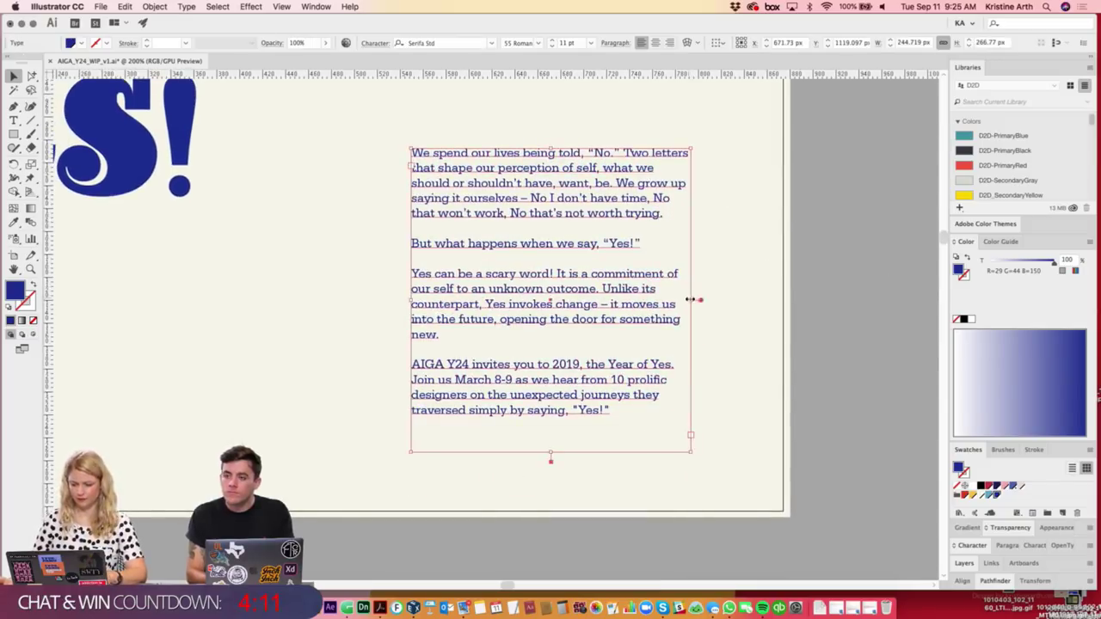
- Rework the frame width and lengthen it to 290.77 pt so the final Yes! line shows
mouse_move(692, 301)
left_mouse_down()
mouse_move(670, 303)
mouse_move(707, 302)
left_mouse_up()
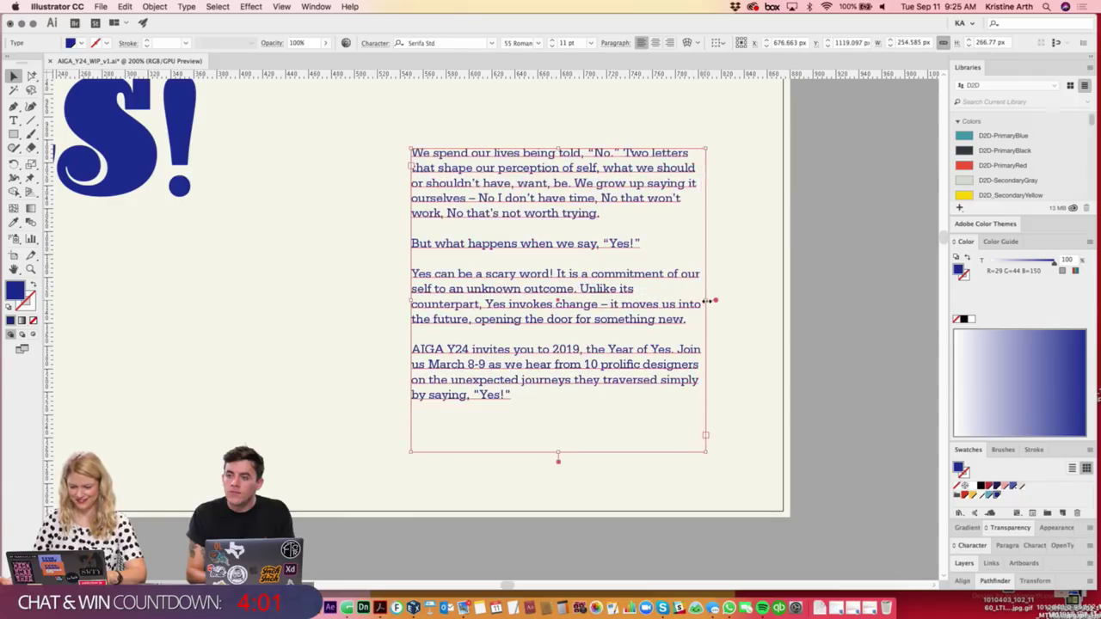
left_click(818, 312)
scroll(688, 301, "down", 1)
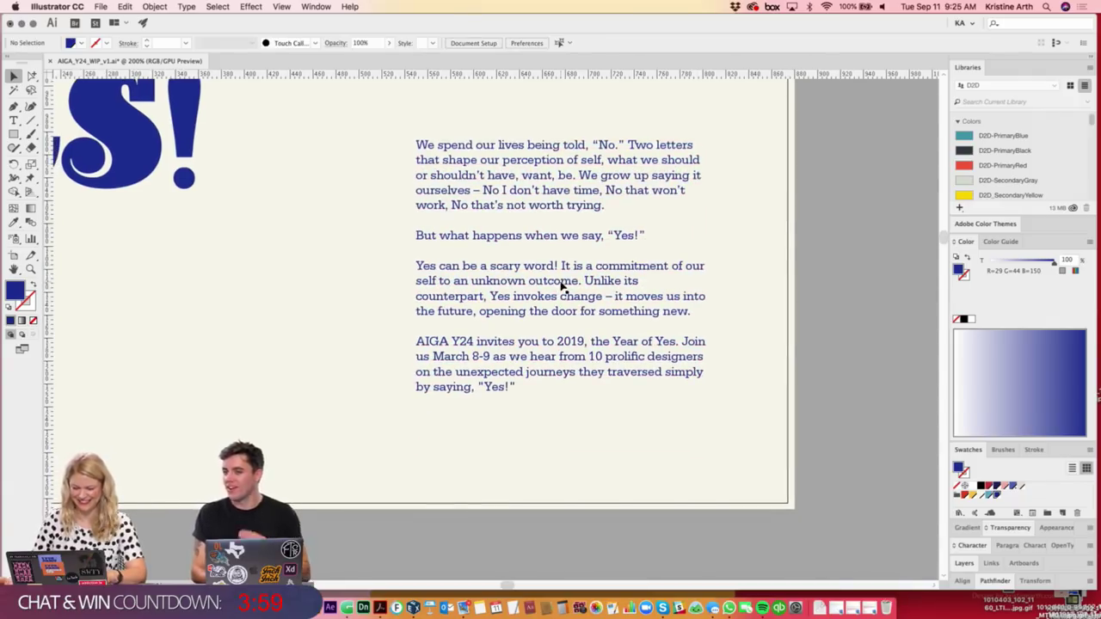
left_click(564, 287)
left_click_drag(707, 294, 667, 294)
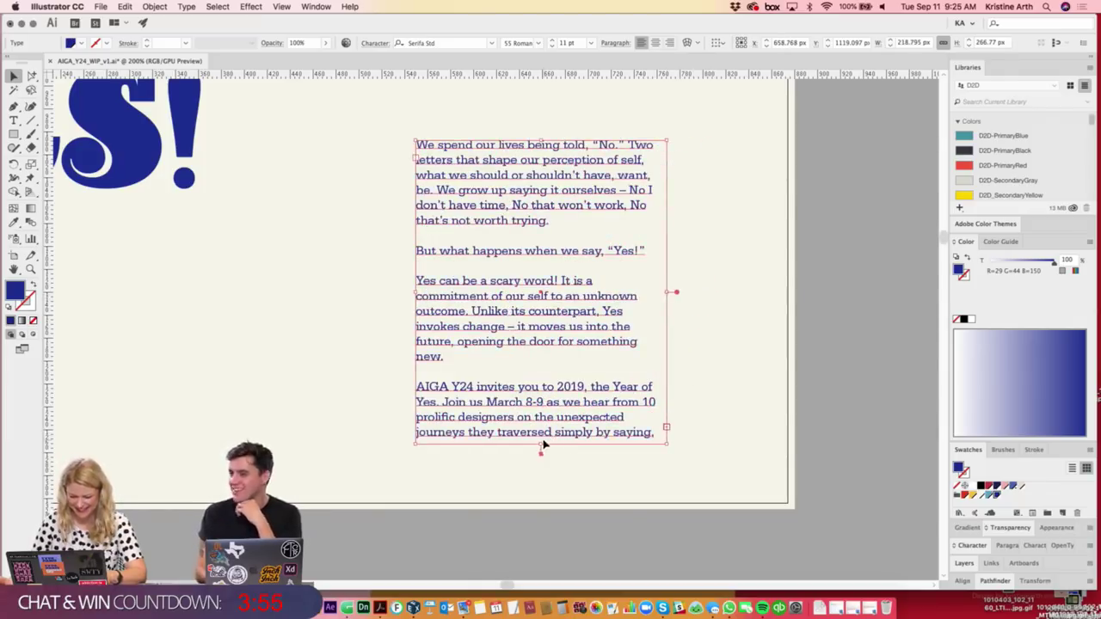
left_click_drag(541, 444, 541, 471)
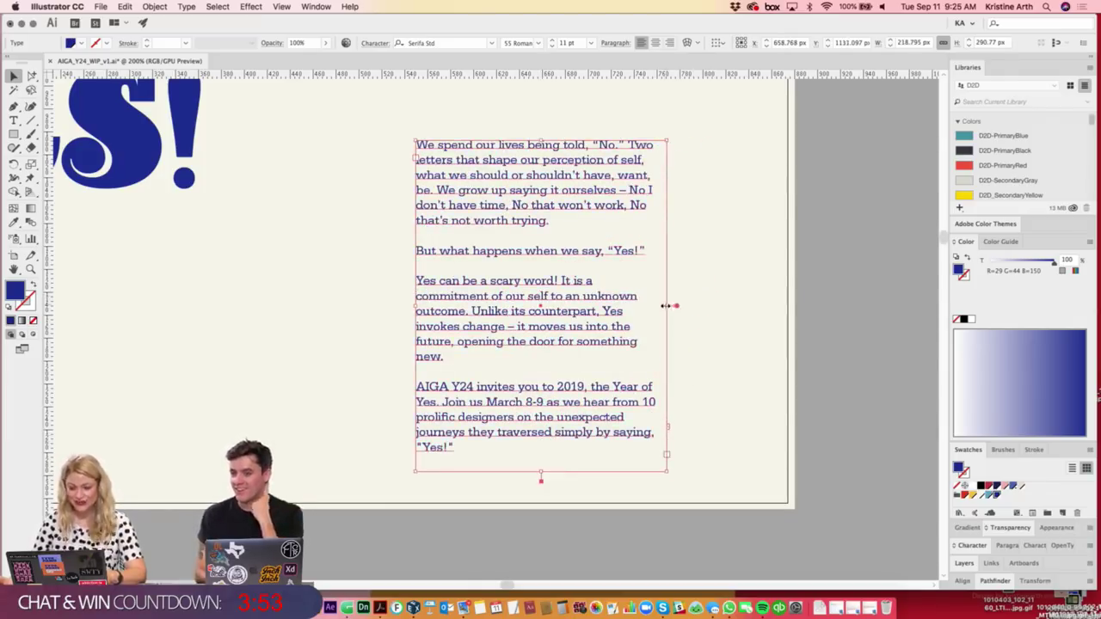
left_click_drag(666, 305, 694, 306)
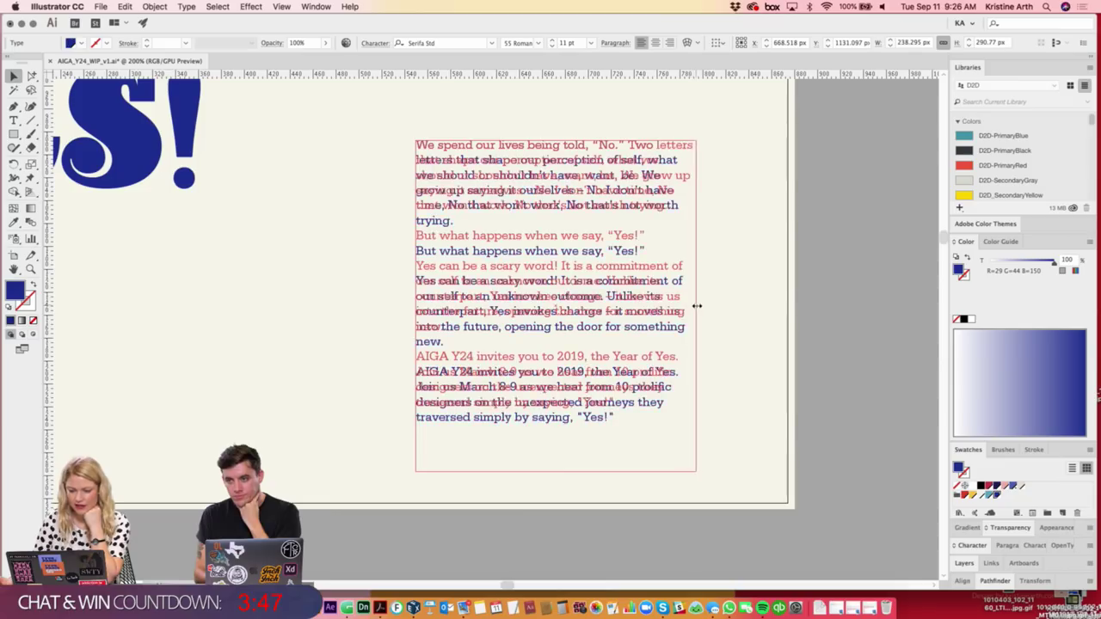
- Pull 'something' back onto the previous line and narrow the body text frame slightly
left_click(789, 352)
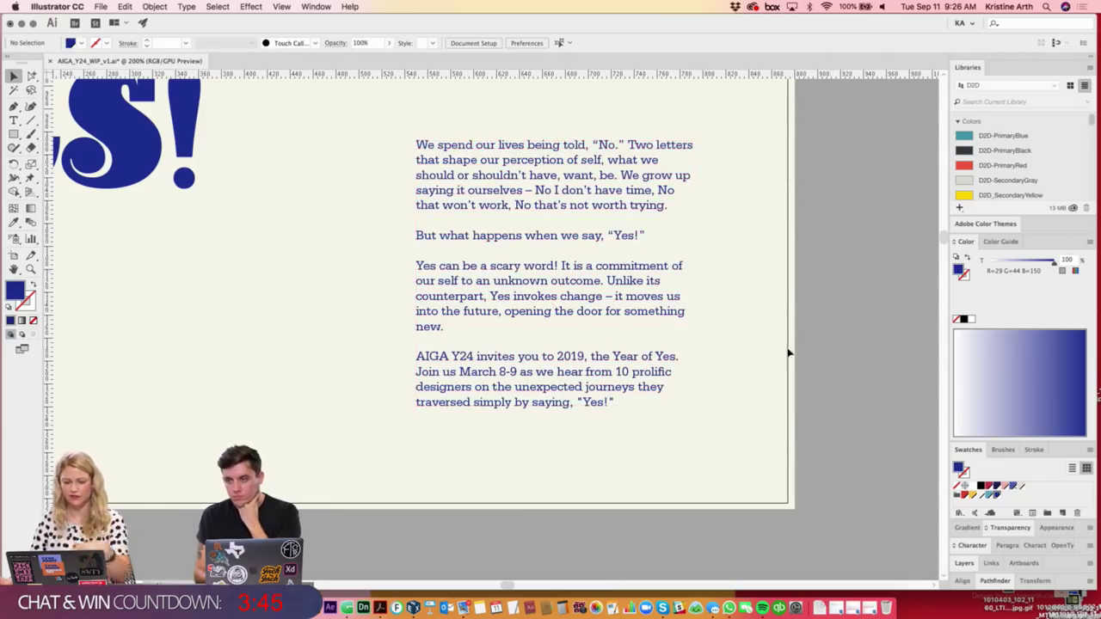
scroll(564, 312, "up", 1)
type("t ")
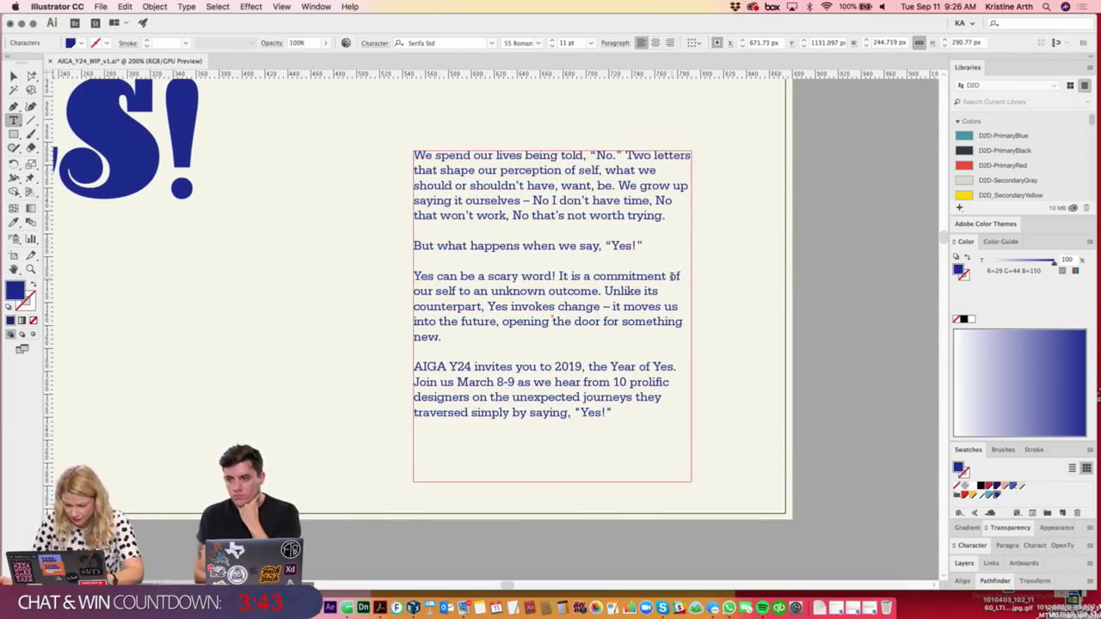
type("of our")
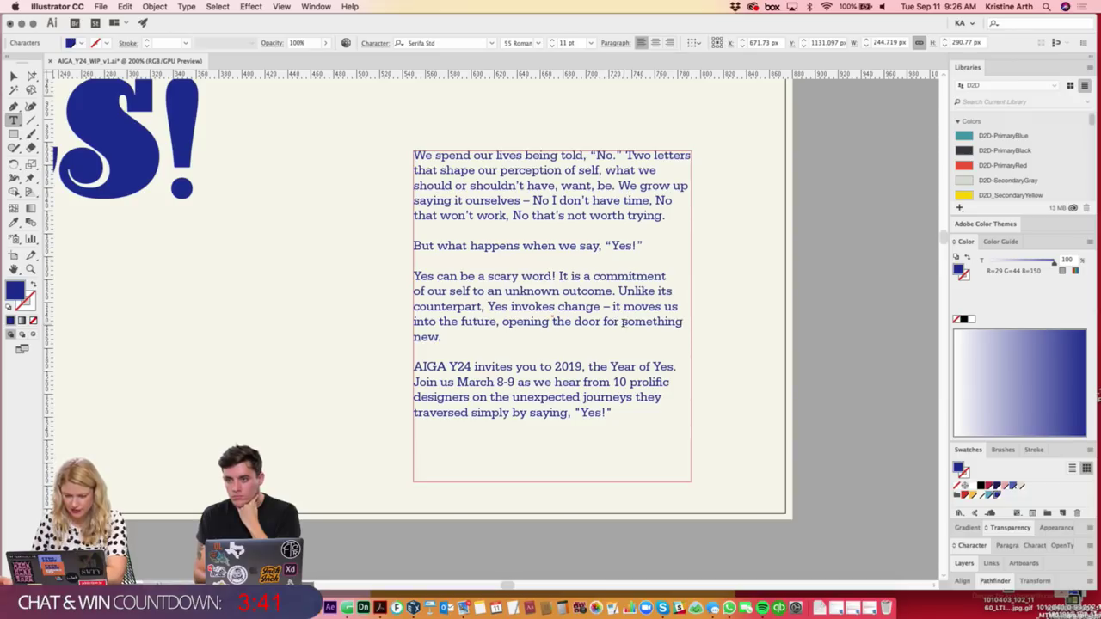
key("BackSpace")
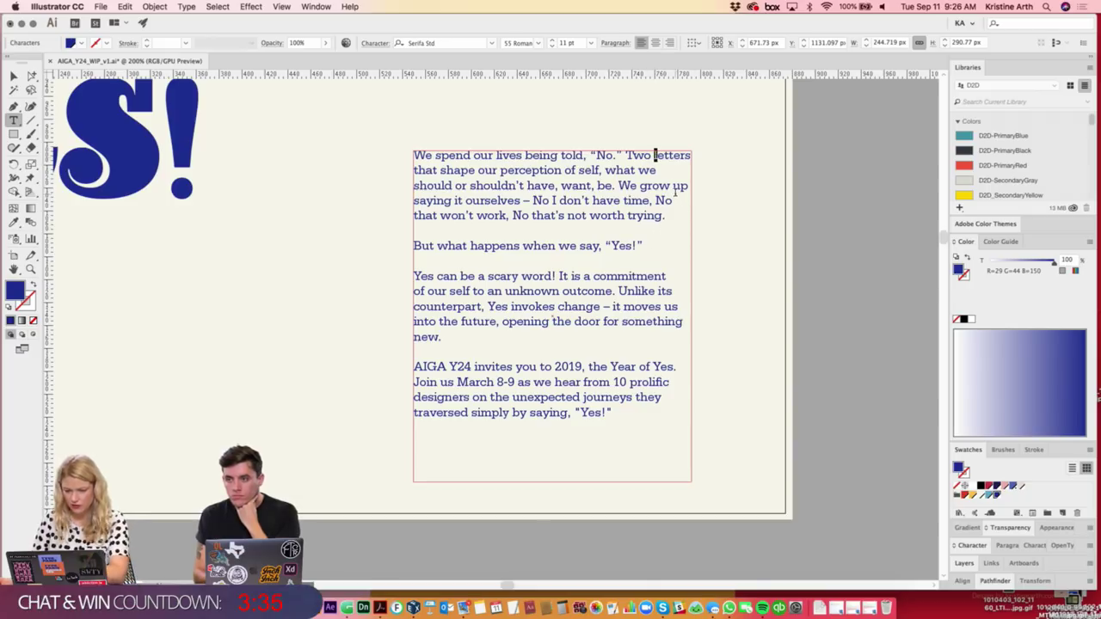
left_click(13, 75)
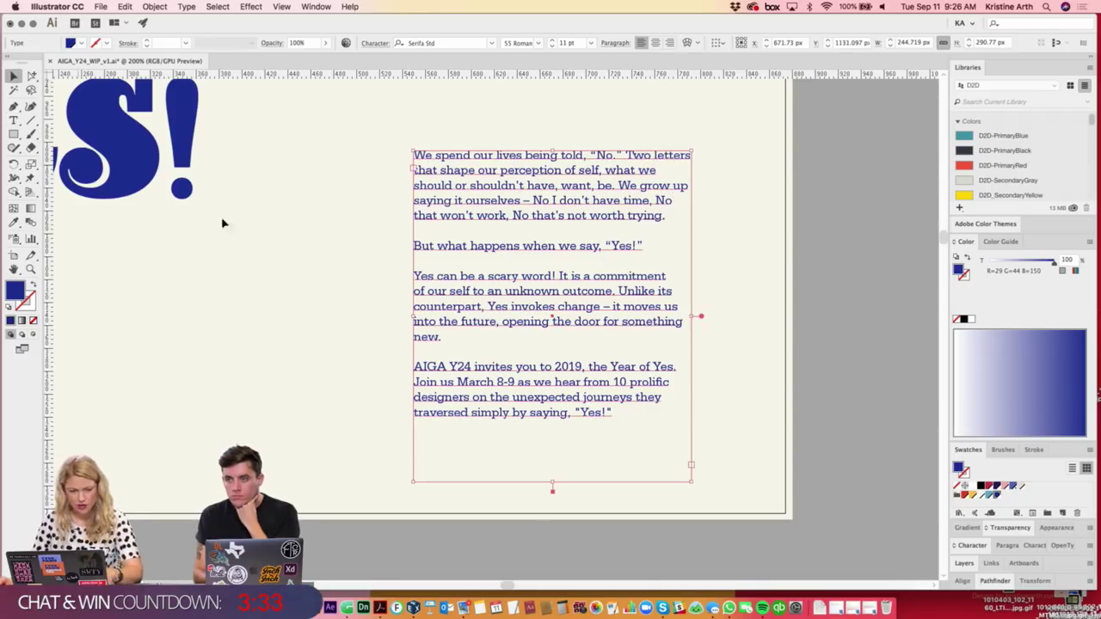
left_click_drag(690, 316, 688, 315)
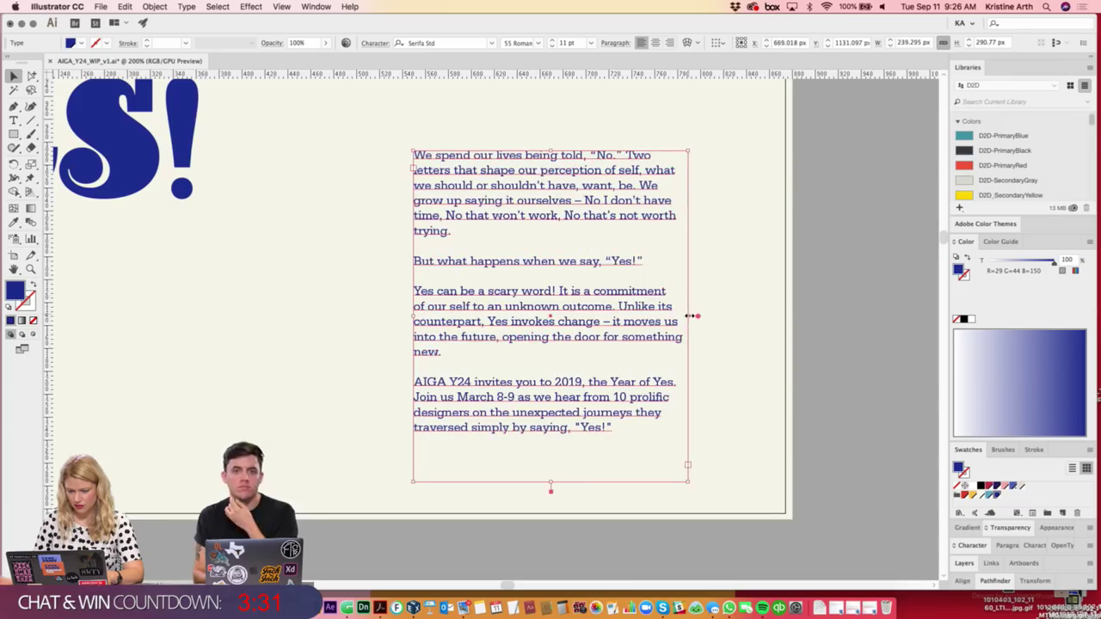
- Insert soft line breaks before 'what', 'its', 'moves' and 'for something new'
key("ctrl+shift+a")
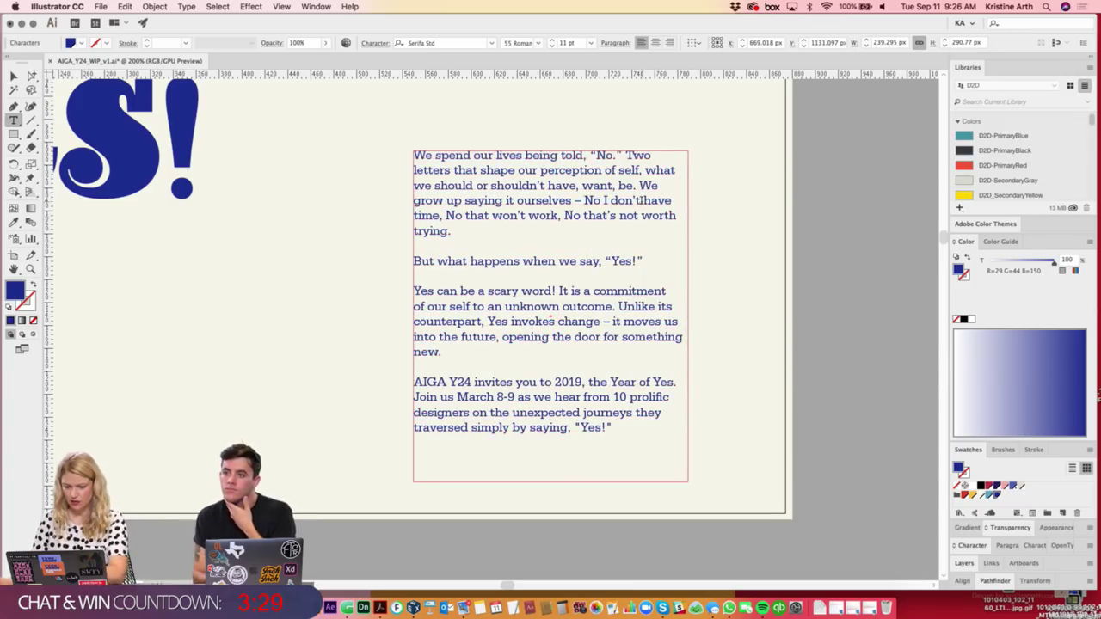
key("shift+Return")
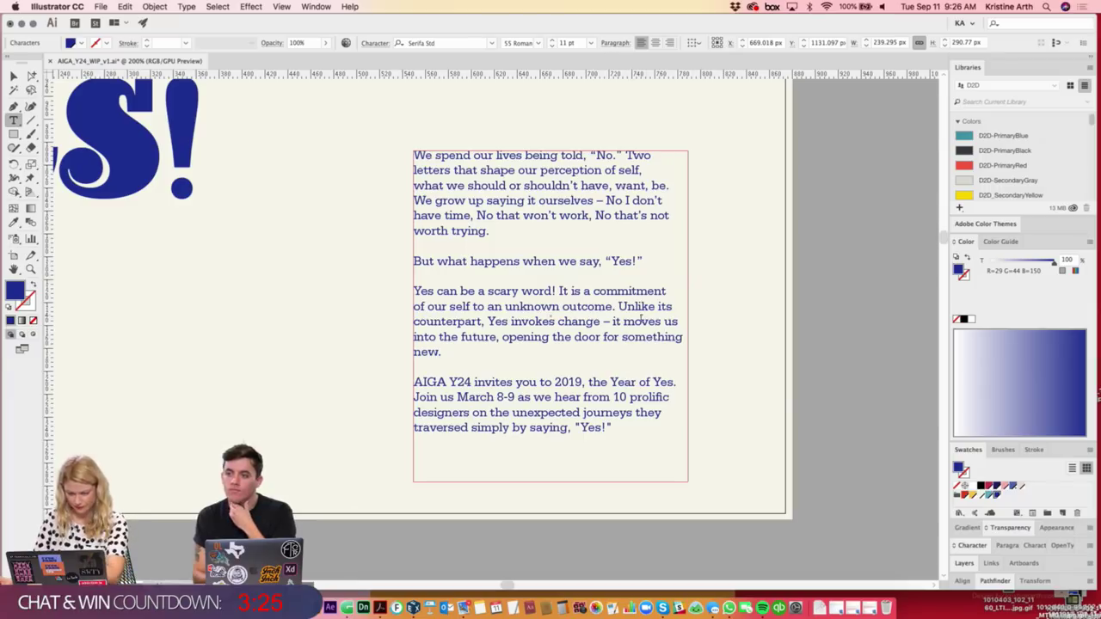
key("shift+Return")
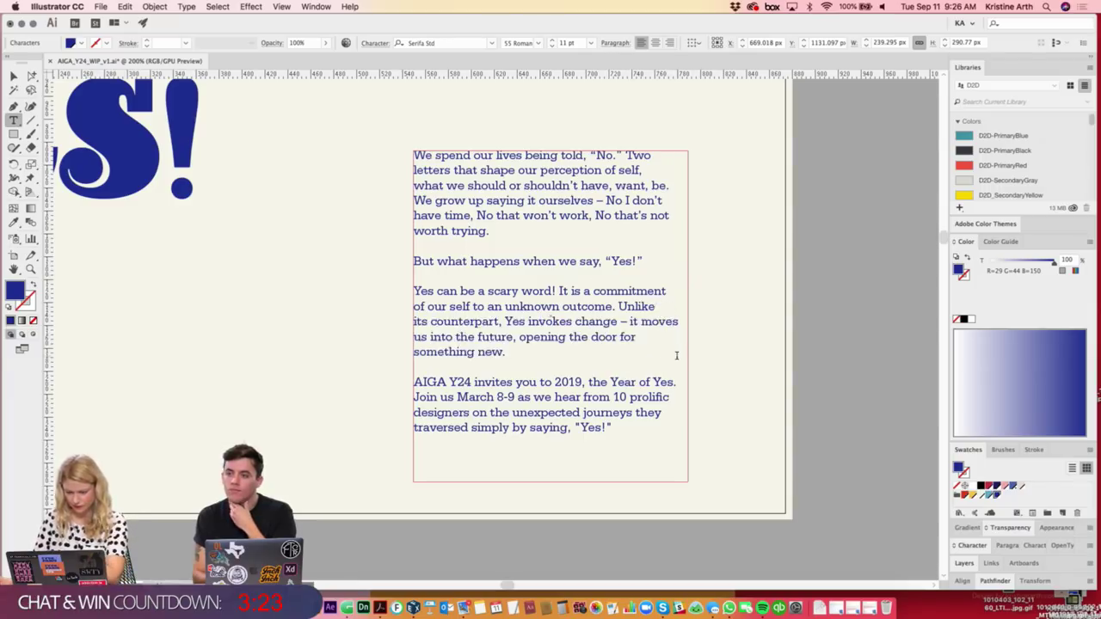
scroll(649, 370, "down", 1)
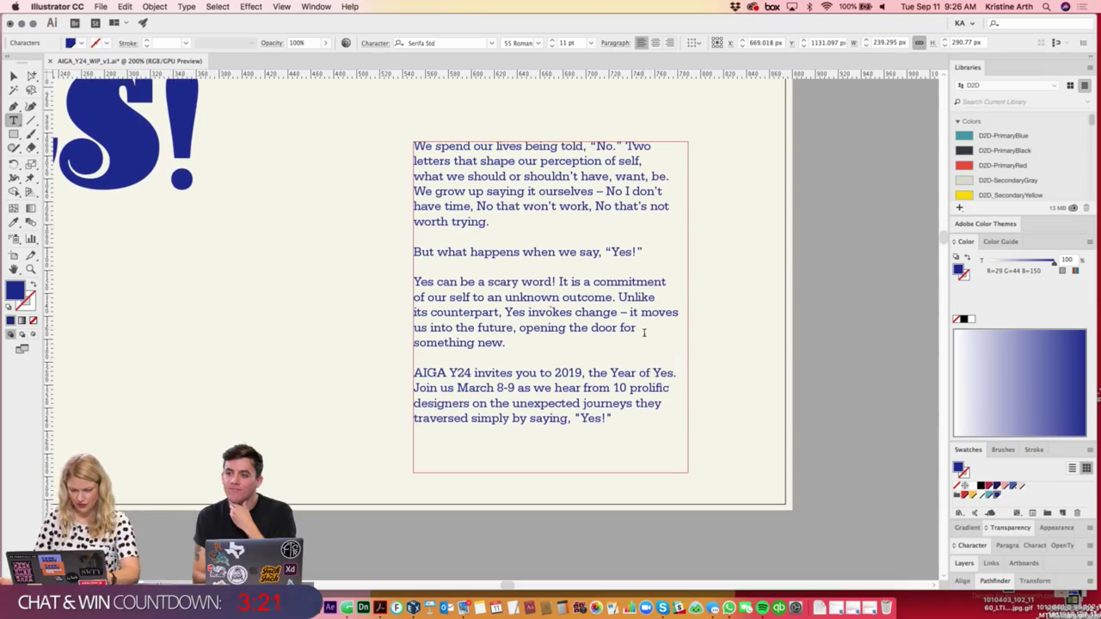
key("shift+Return")
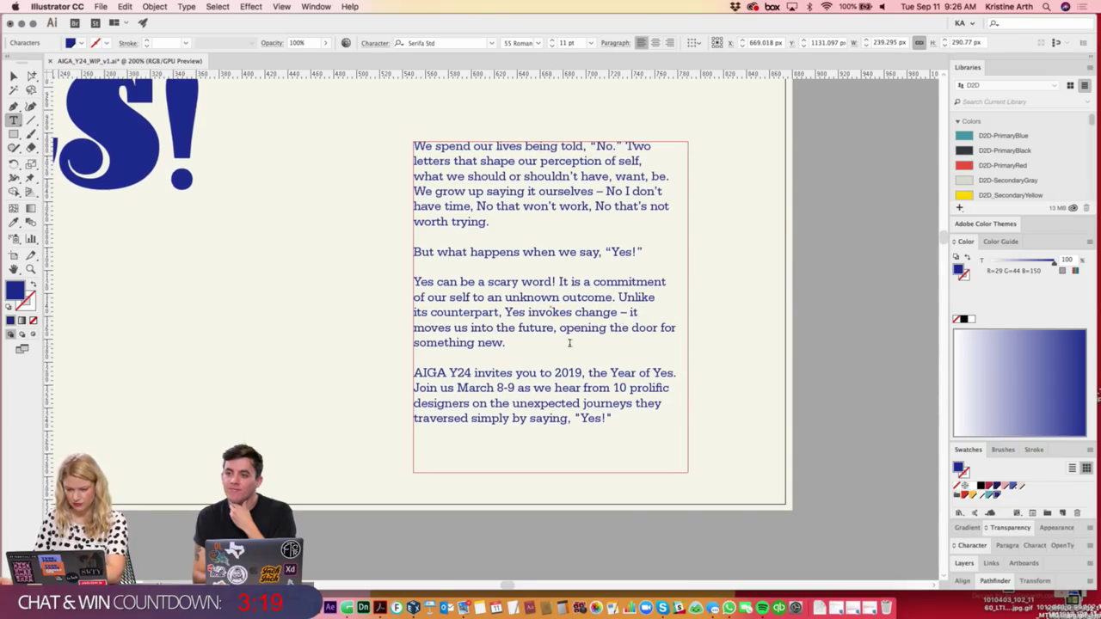
key("shift+Return")
scroll(671, 340, "down", 5)
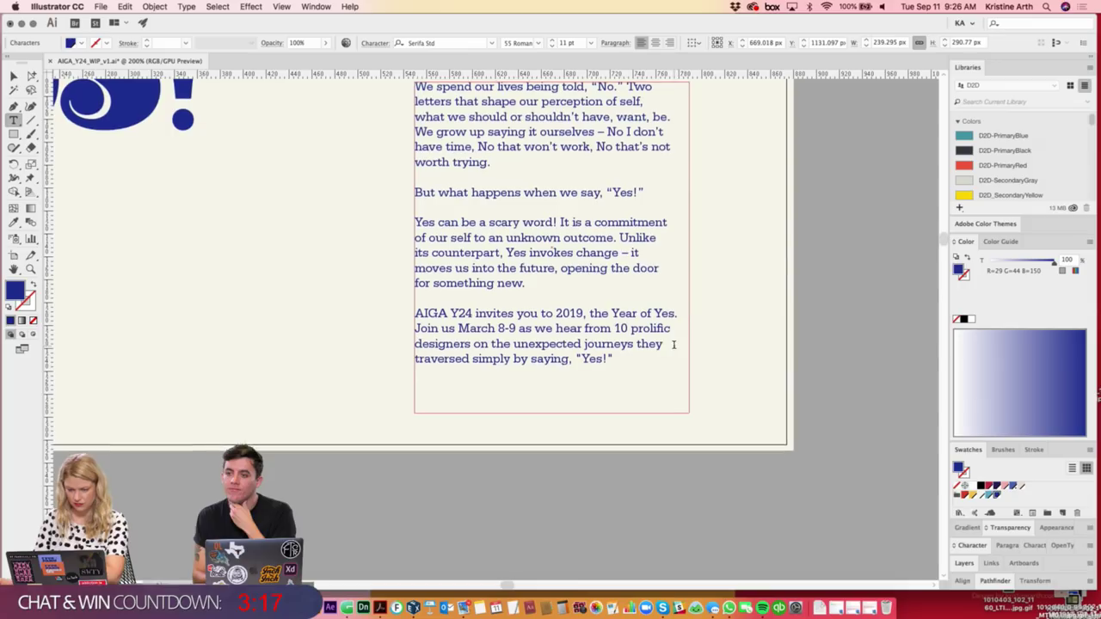
key("Escape")
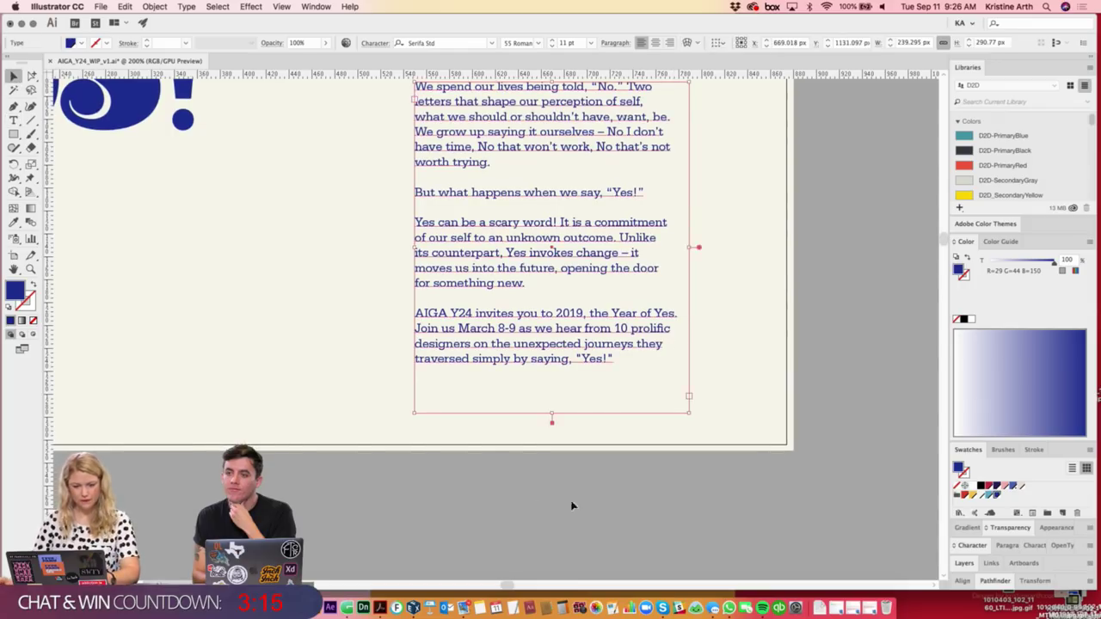
left_click(846, 312)
left_click_drag(846, 311, 842, 409)
- Move and scale the body frame, set the copy to 10 pt, and shrink the frame to about 212 pt wide
key("ctrl+minus")
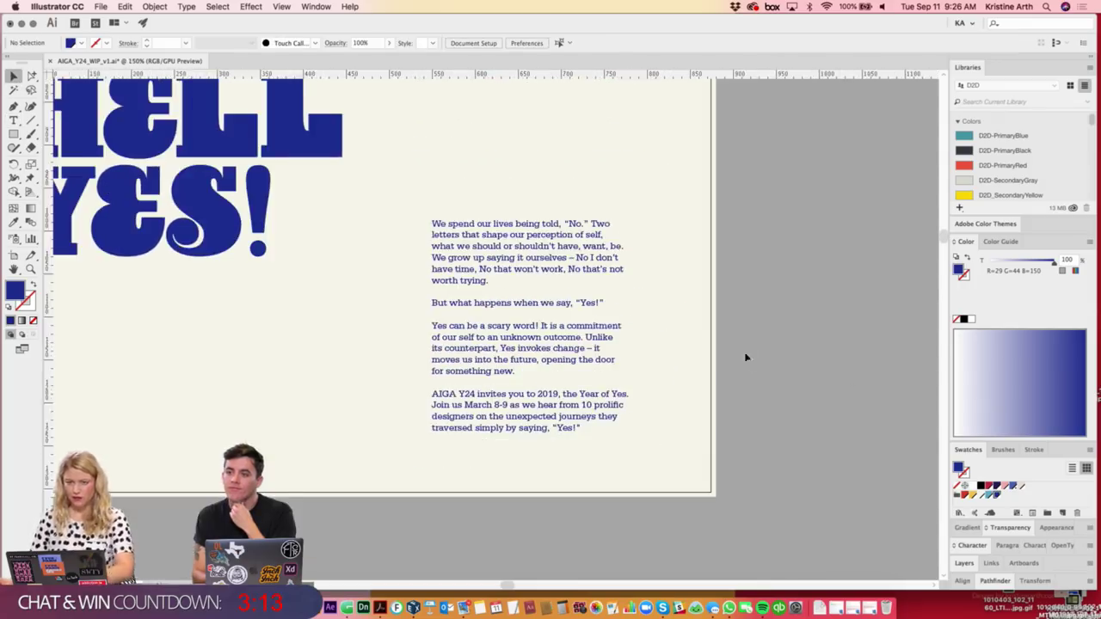
scroll(748, 370, "up", 3)
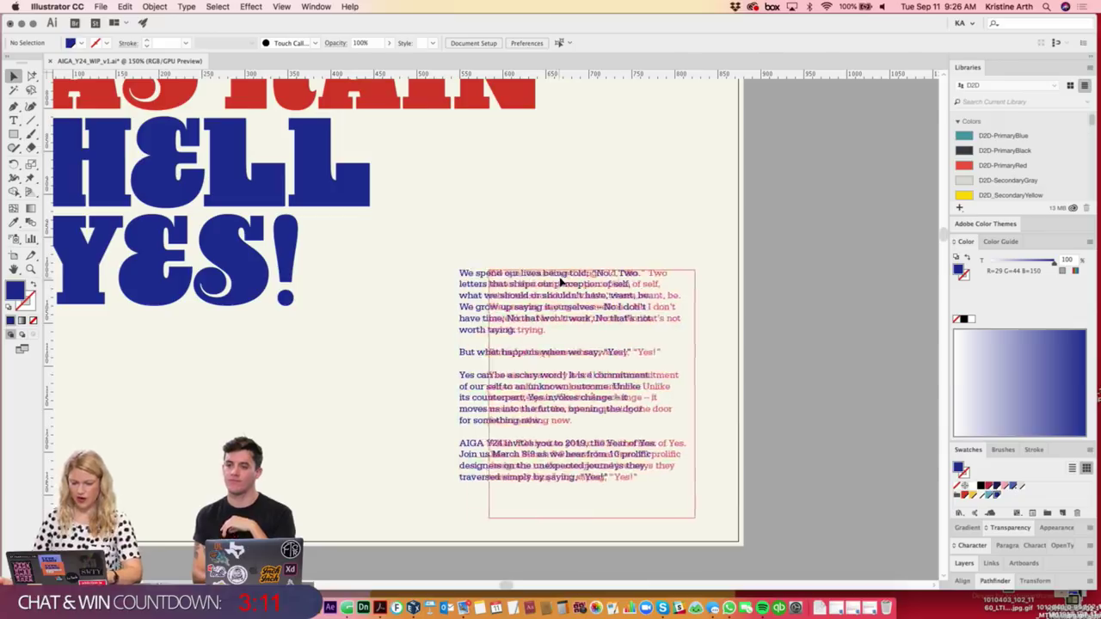
mouse_move(531, 281)
left_mouse_down()
mouse_move(562, 281)
mouse_move(537, 256)
mouse_move(493, 265)
left_mouse_up()
key("s")
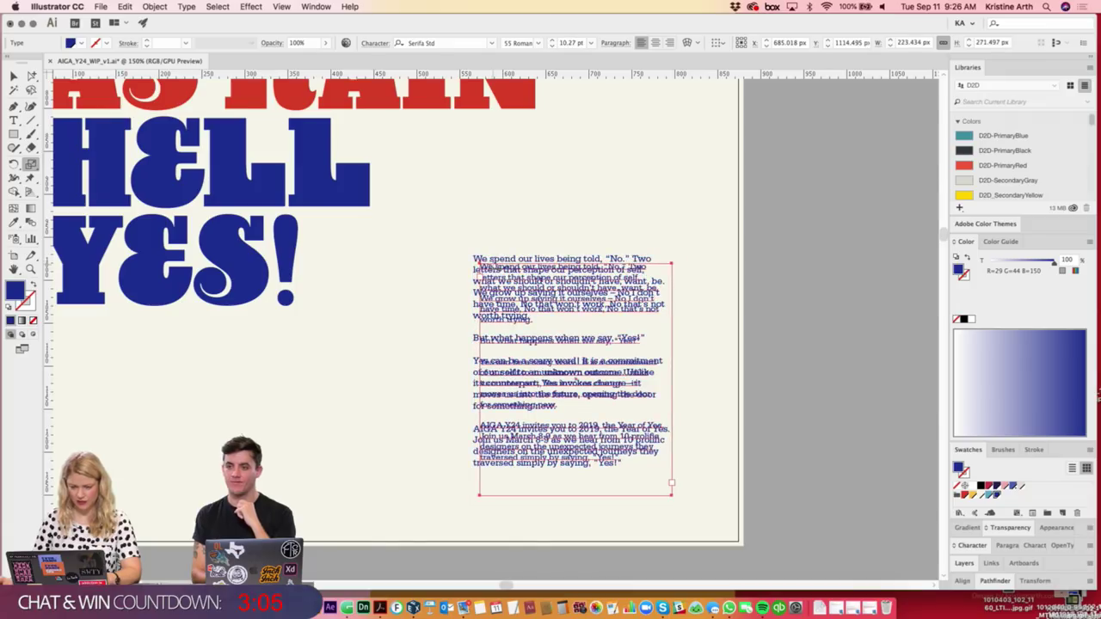
key("v")
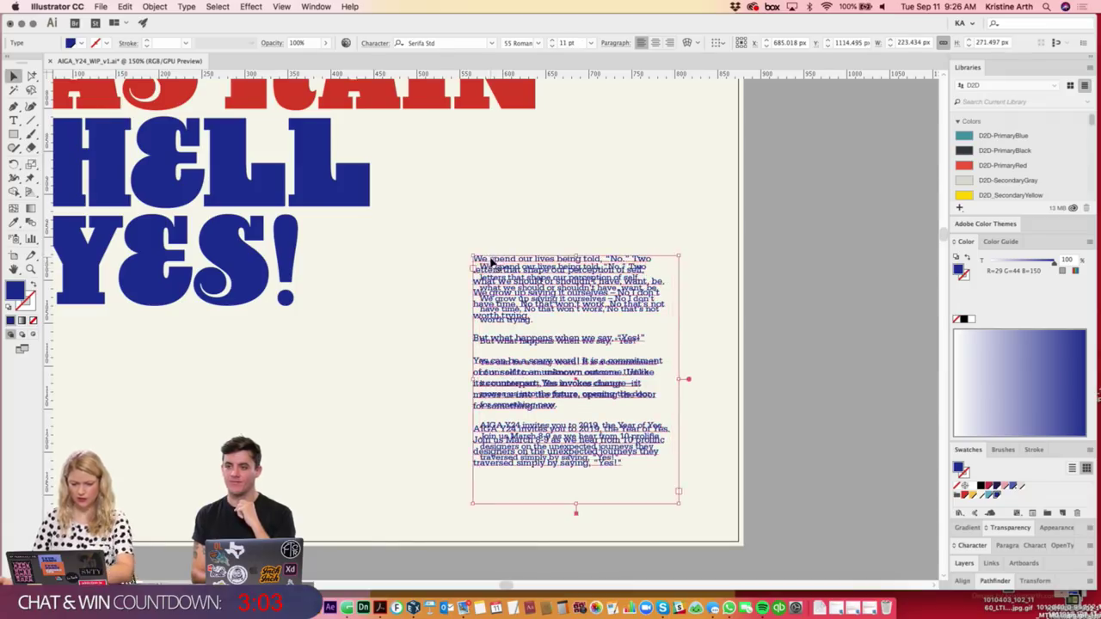
left_click_drag(491, 264, 491, 264)
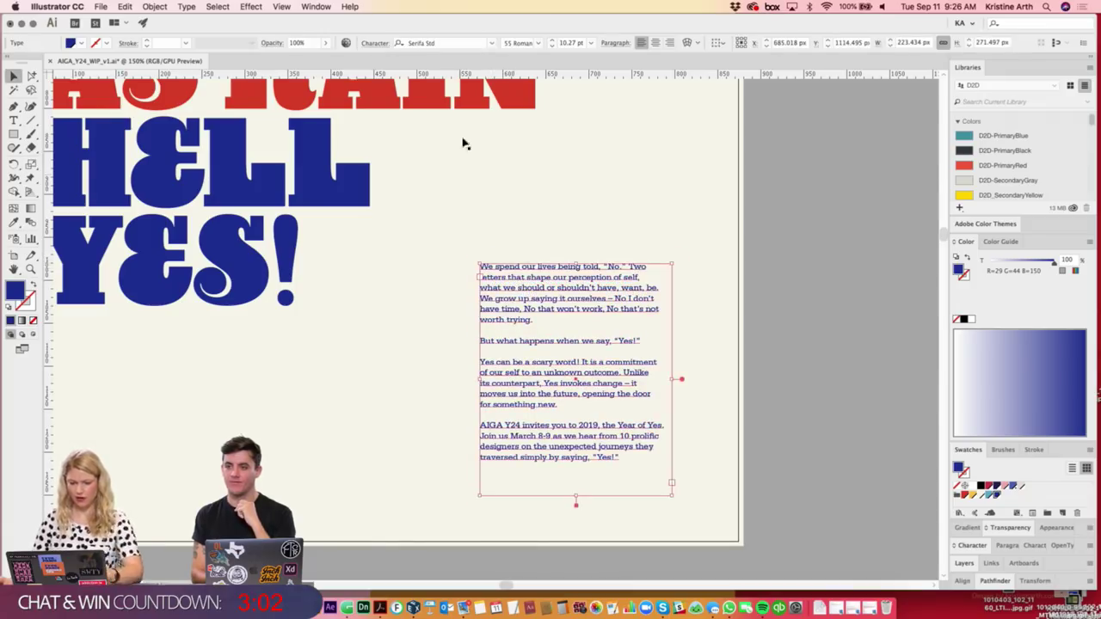
left_click(552, 46)
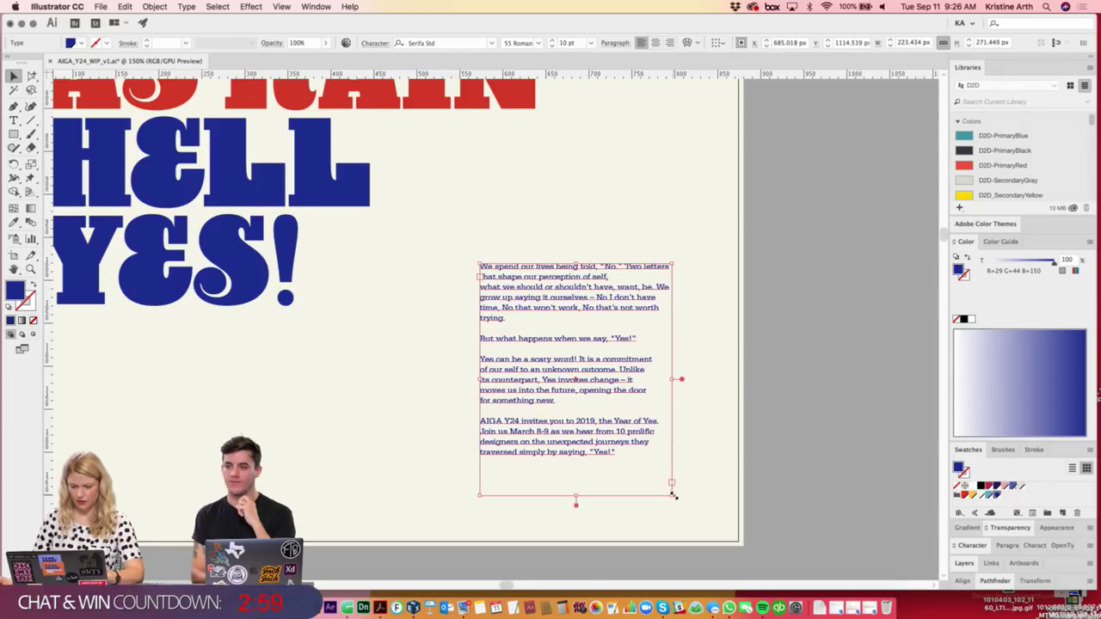
left_click_drag(674, 496, 662, 472)
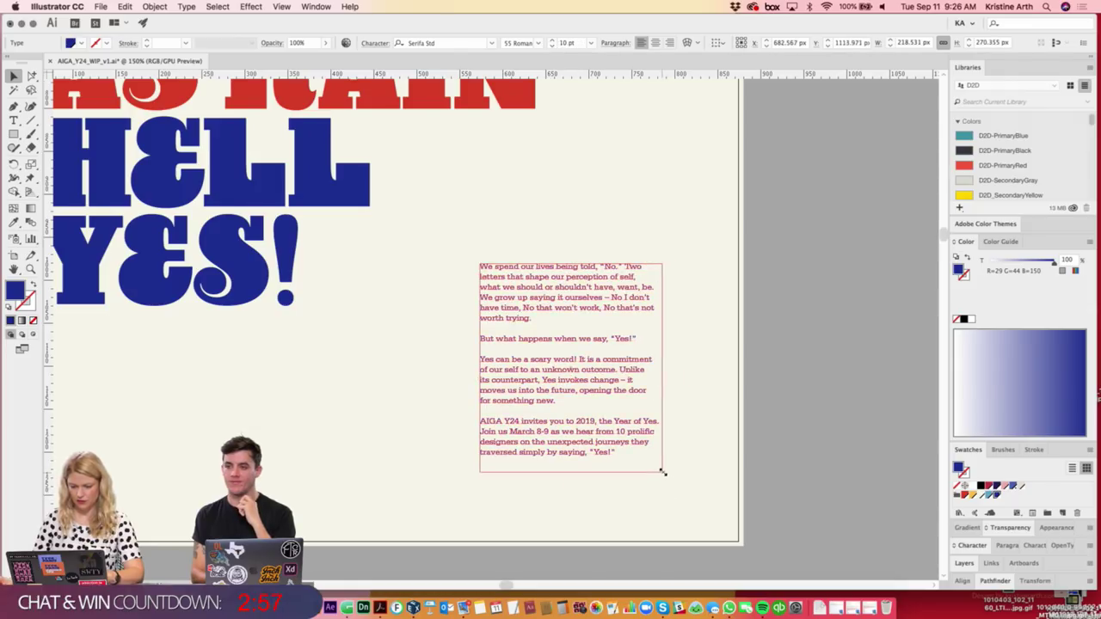
left_click(809, 396)
- Tighten the body copy's leading to 11 pt
key("super+minus")
key("super+minus")
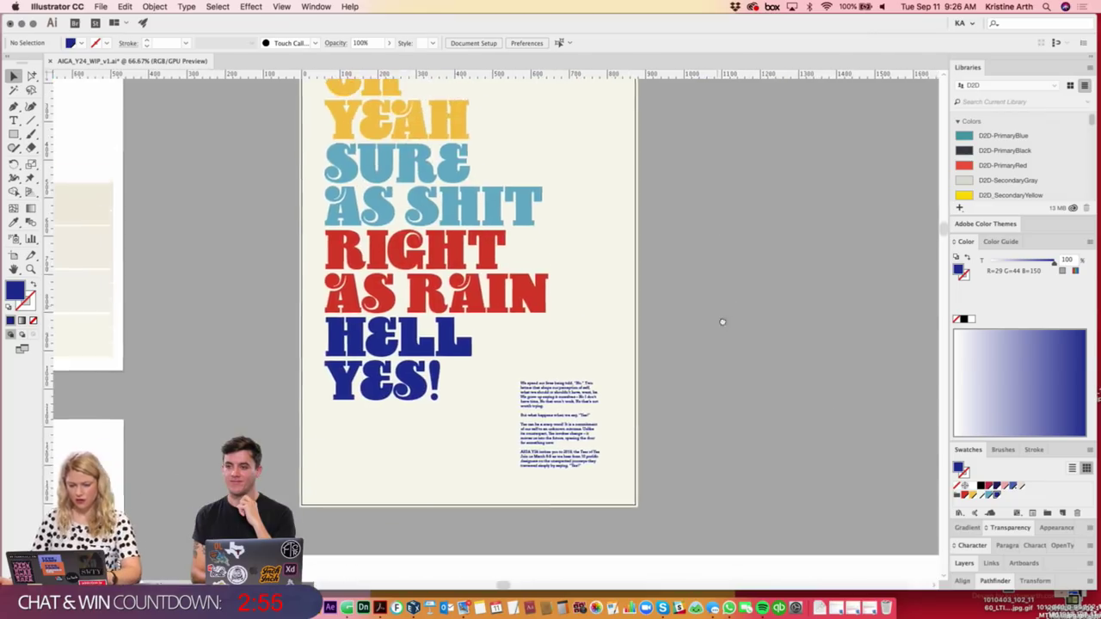
scroll(722, 322, "up", 2)
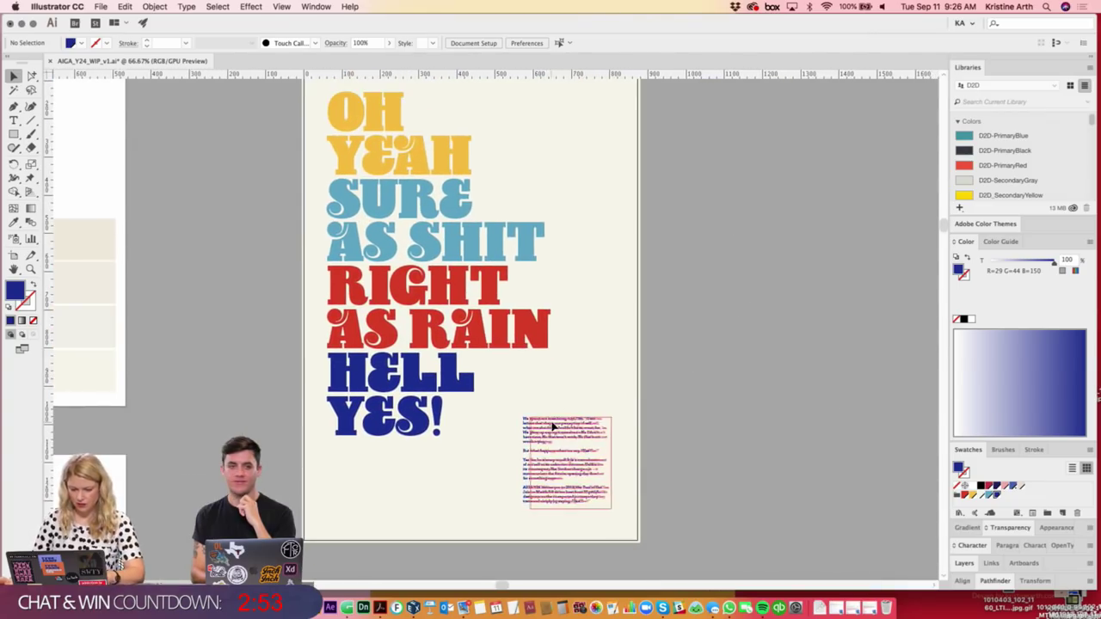
left_click(553, 427)
scroll(855, 496, "down", 2)
left_click(972, 545)
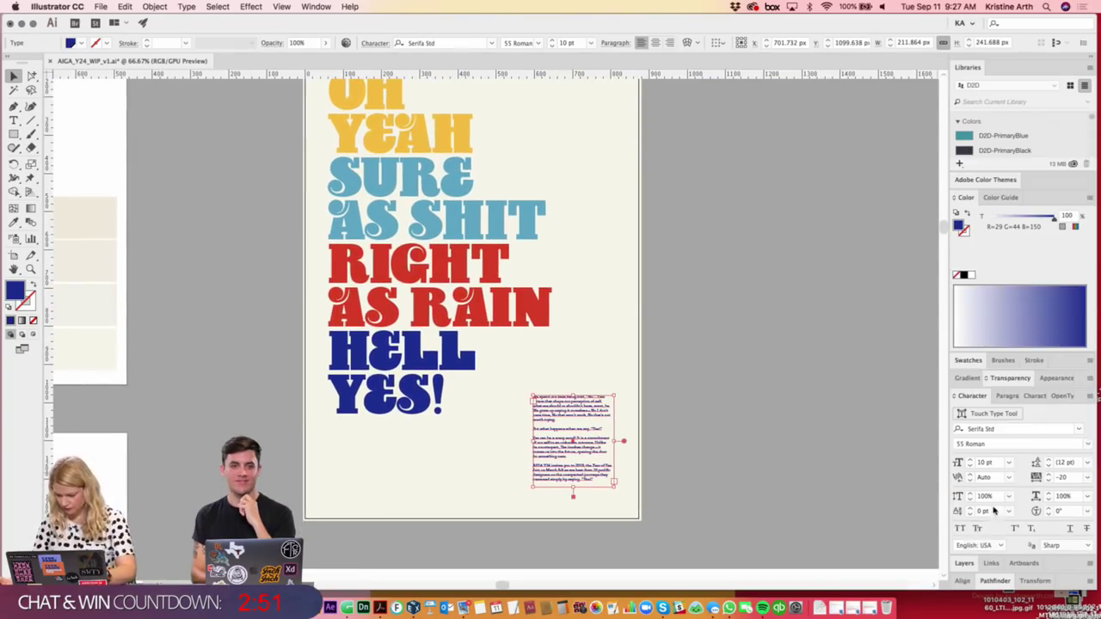
left_click(1048, 466)
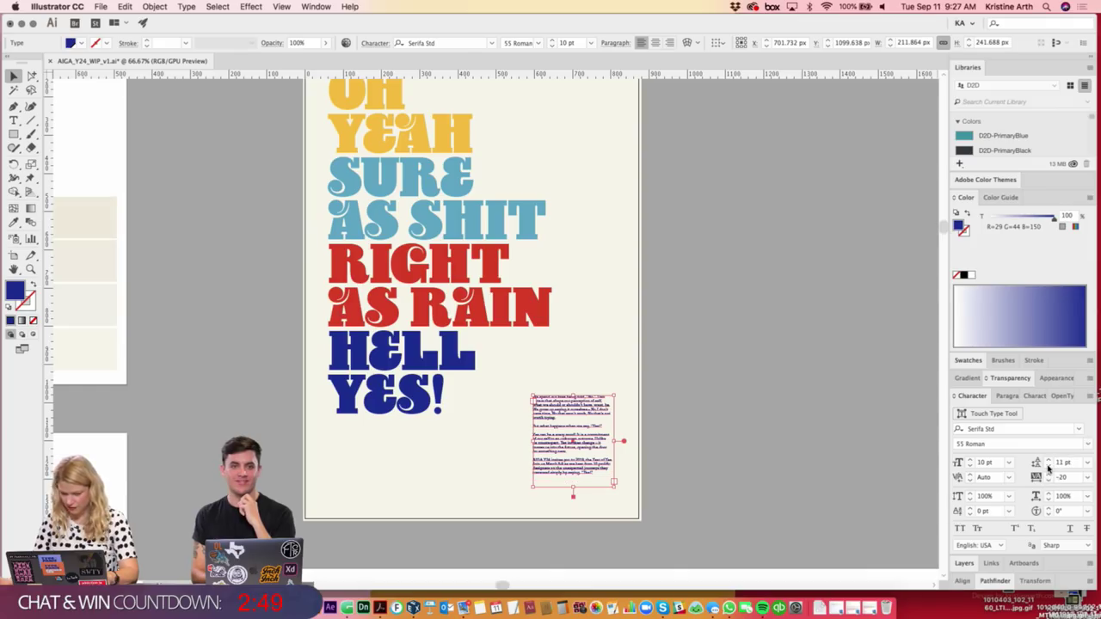
key("ctrl+z")
left_click(728, 448)
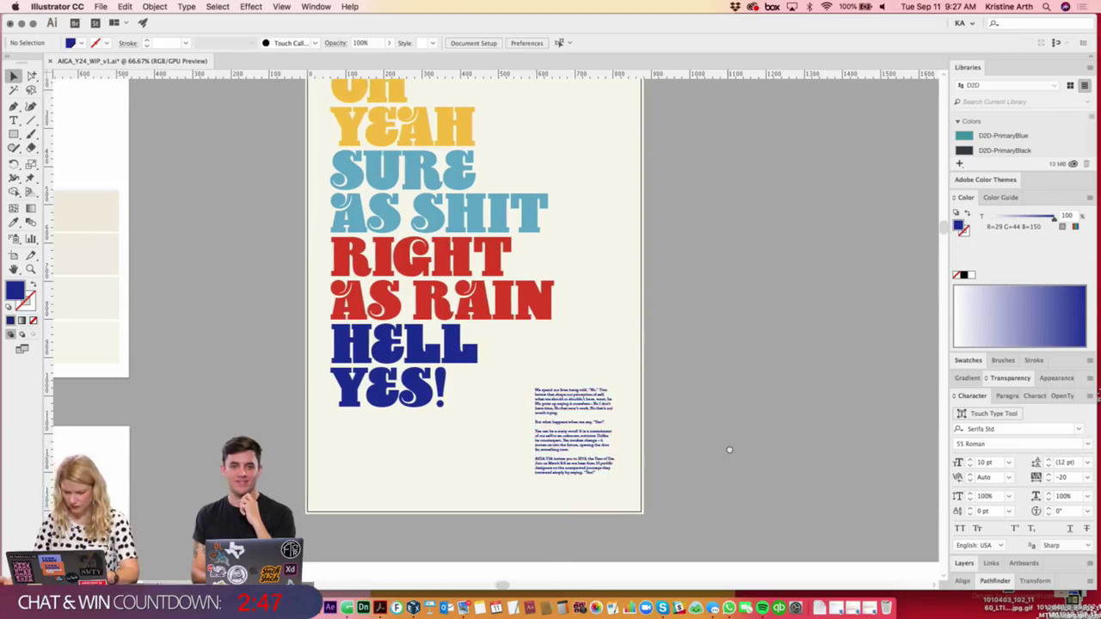
scroll(727, 447, "up", 3)
scroll(602, 413, "up", 5)
scroll(553, 385, "up", 5)
scroll(508, 457, "up", 4)
scroll(509, 457, "right", 3)
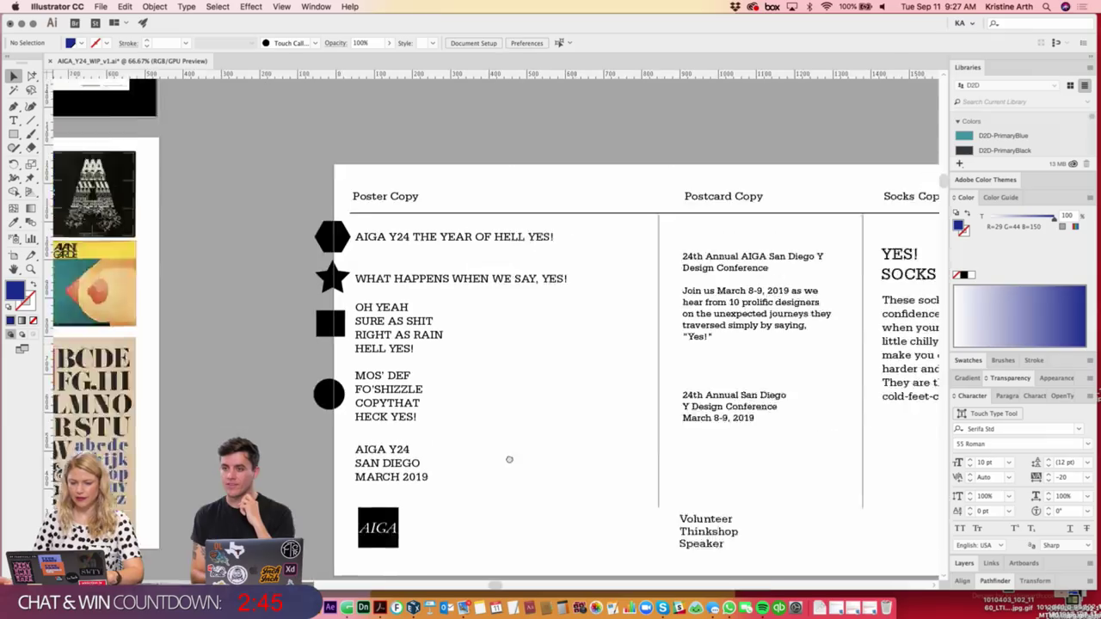
scroll(543, 384, "right", 2)
scroll(686, 323, "left", 5)
scroll(687, 322, "down", 3)
scroll(686, 322, "down", 3)
scroll(687, 322, "left", 5)
scroll(666, 206, "down", 5)
scroll(666, 207, "left", 3)
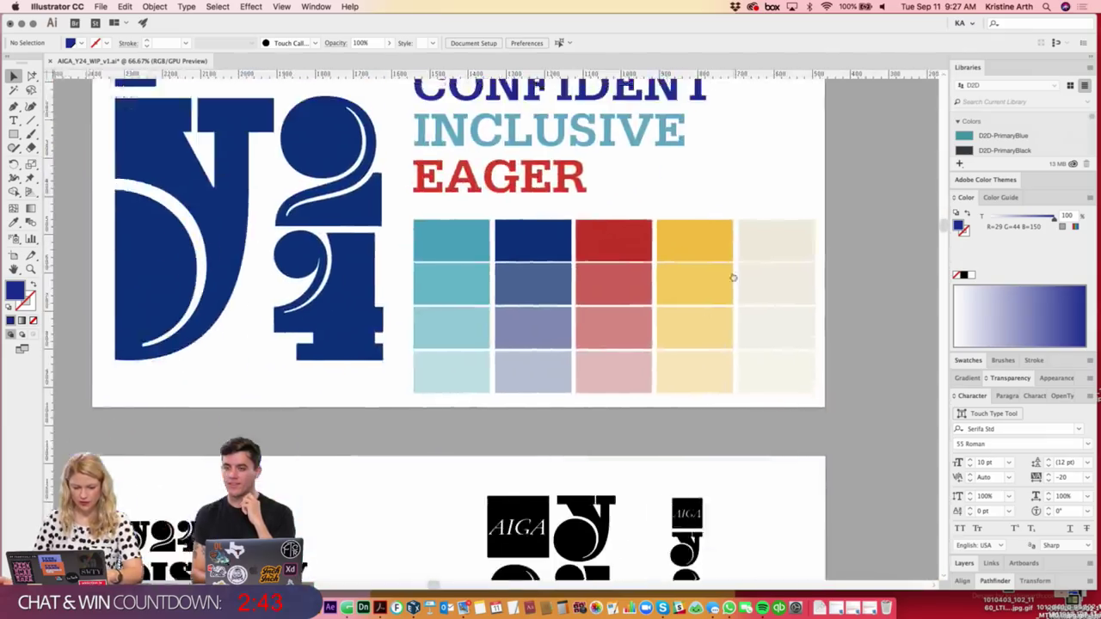
scroll(731, 278, "down", 3)
scroll(726, 322, "down", 4)
scroll(597, 366, "down", 2)
scroll(597, 365, "down", 3)
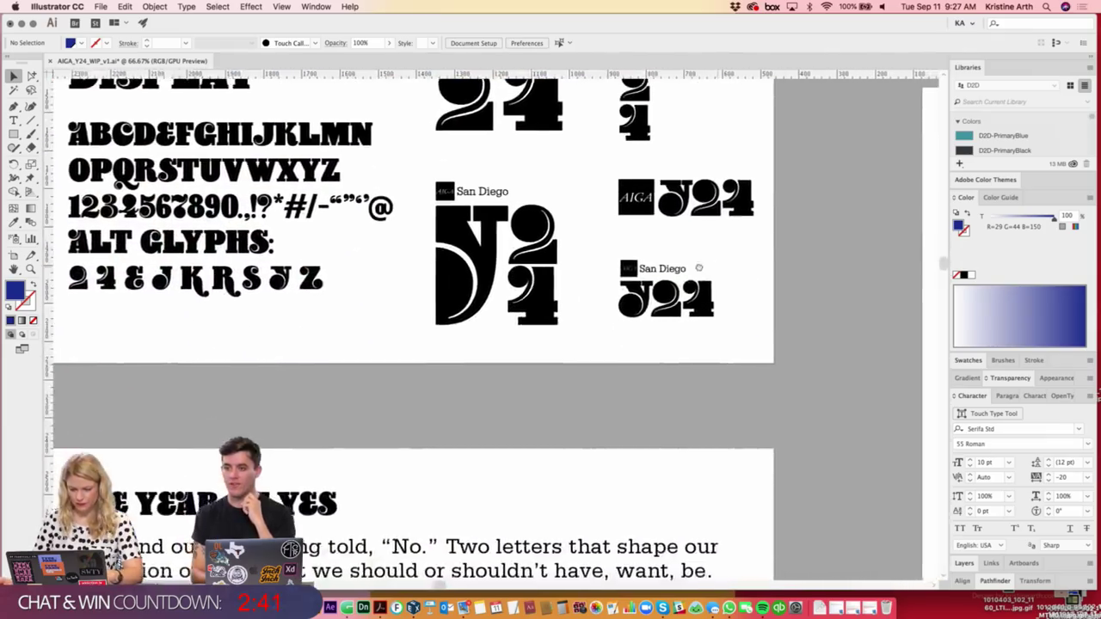
scroll(597, 365, "up", 3)
scroll(597, 365, "right", 3)
scroll(555, 244, "up", 3)
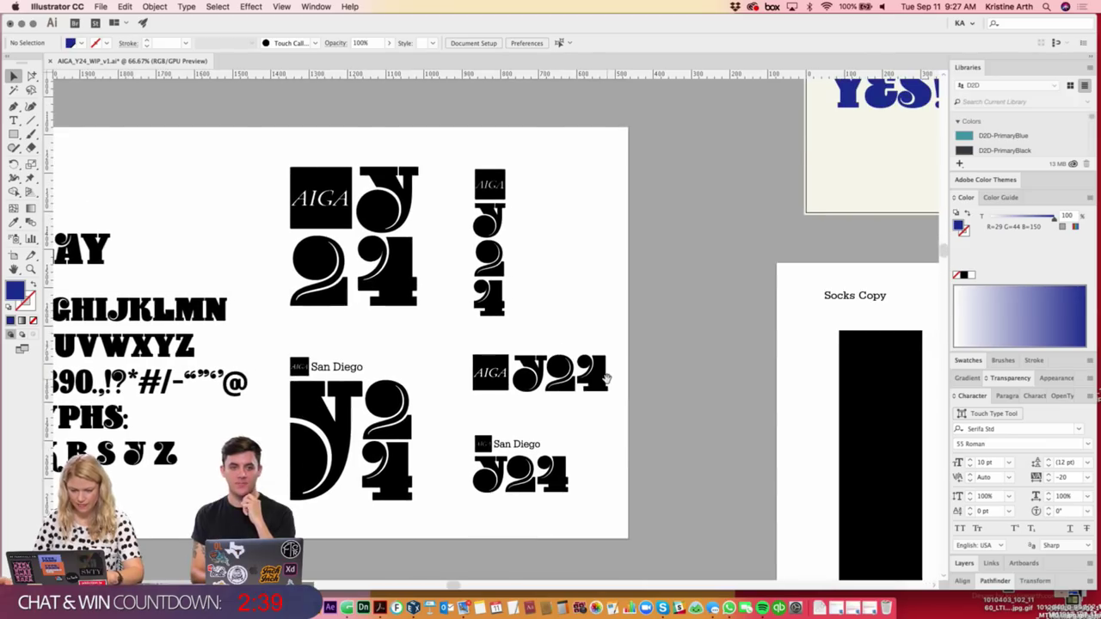
left_click(495, 366)
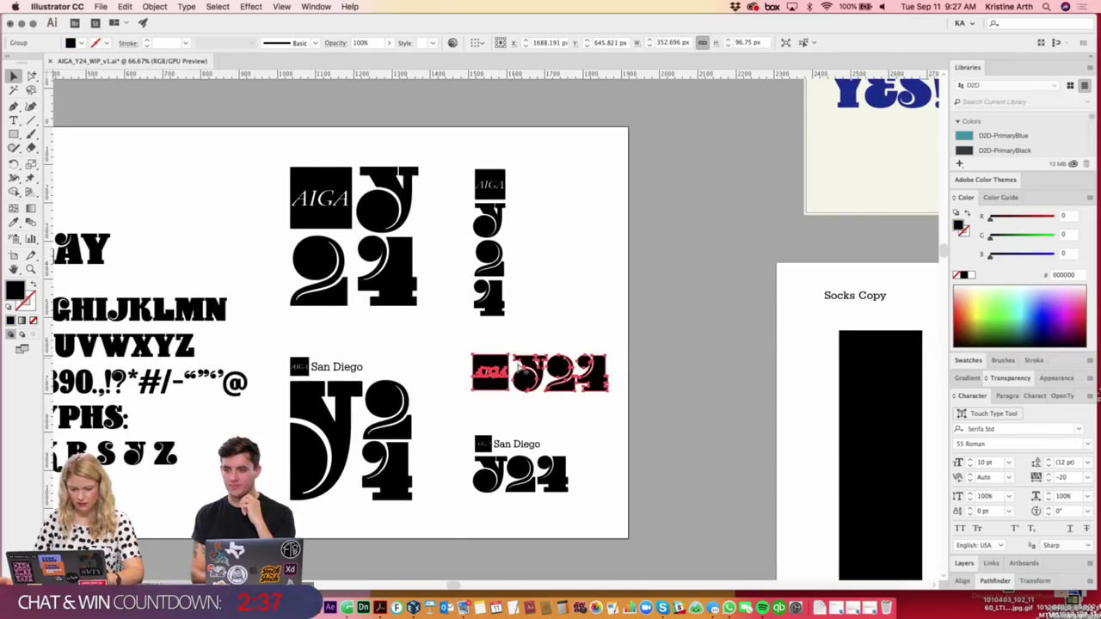
left_click(635, 305)
scroll(676, 286, "right", 4)
scroll(676, 285, "up", 1)
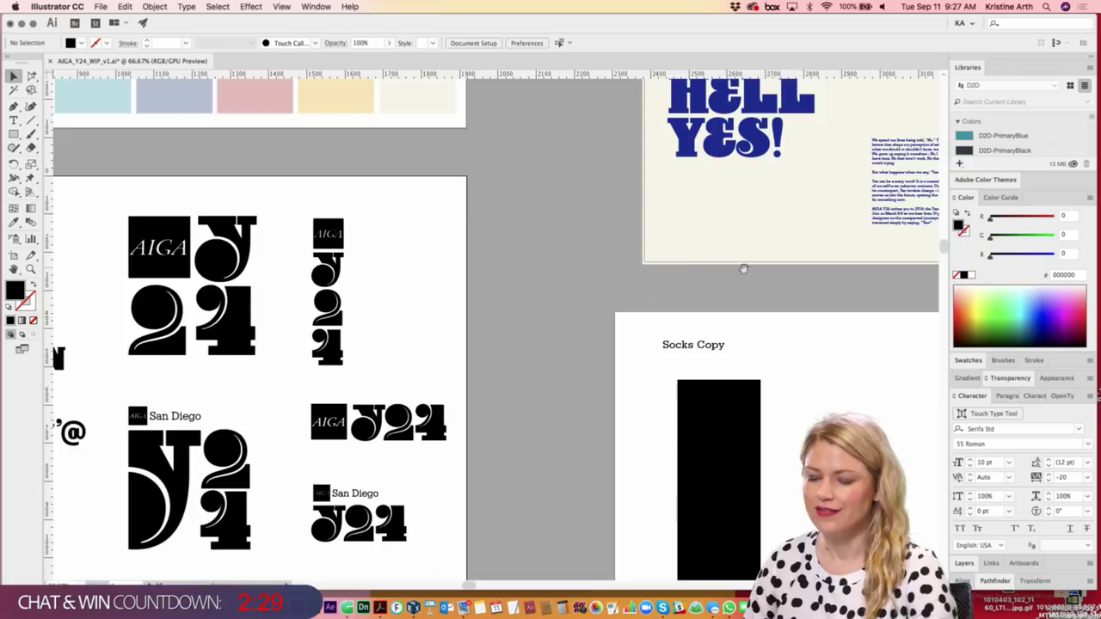
scroll(531, 335, "right", 6)
scroll(531, 335, "up", 1)
scroll(621, 365, "up", 1)
scroll(621, 366, "right", 1)
key("ctrl+plus")
scroll(459, 322, "right", 2)
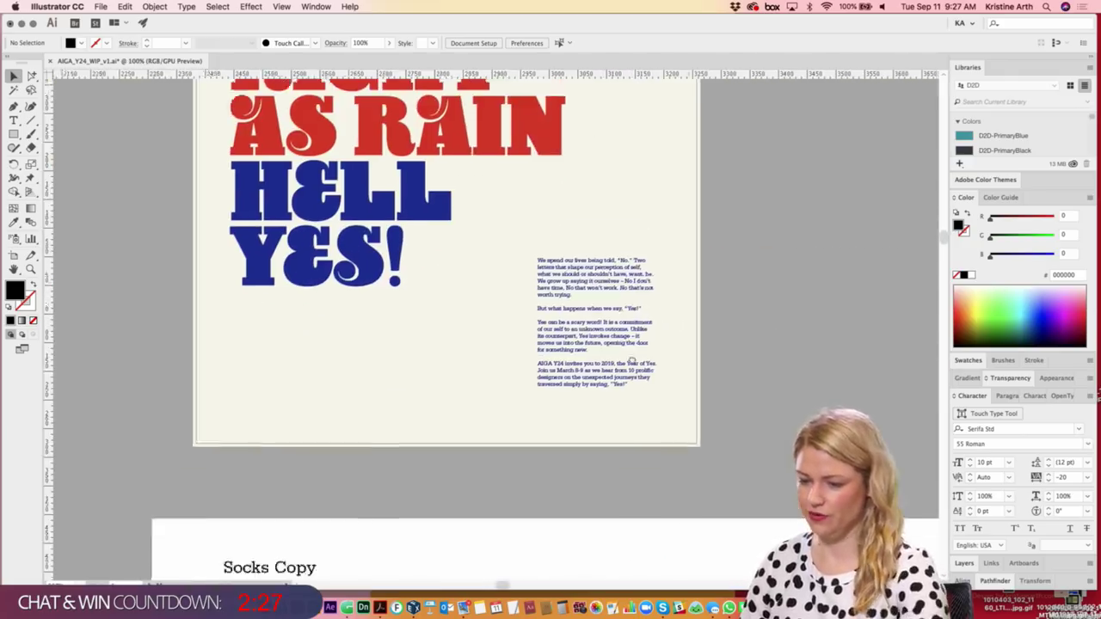
scroll(459, 322, "right", 3)
scroll(460, 322, "up", 2)
- Paste the AIGA Y24 logo below the body text, scaled to the text width
key("ctrl+v")
left_click_drag(460, 320, 498, 450)
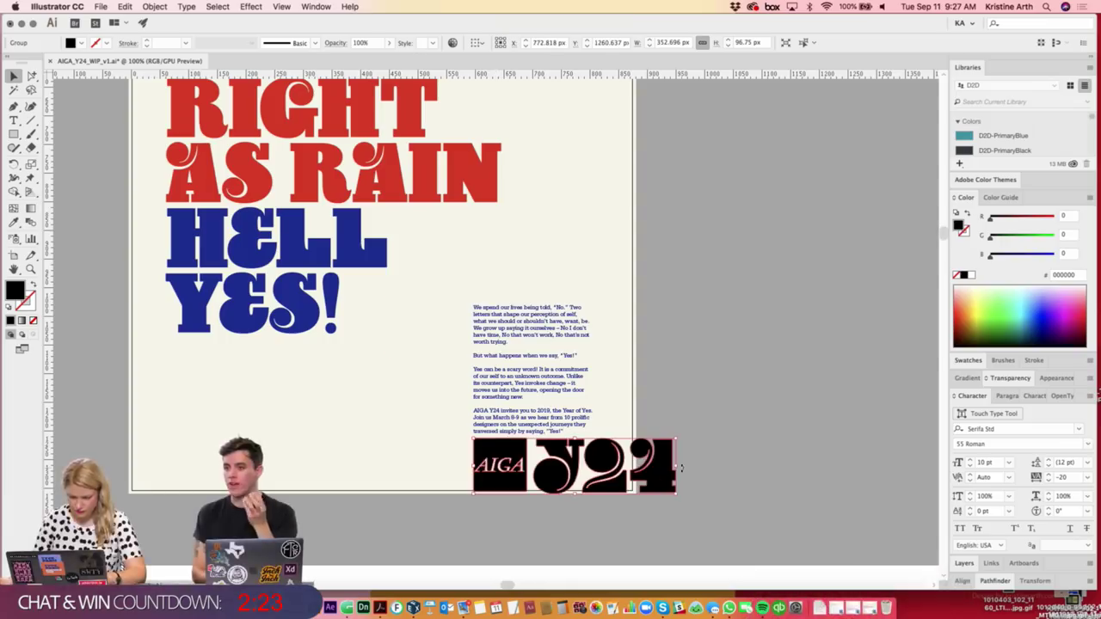
left_click_drag(676, 493, 594, 482)
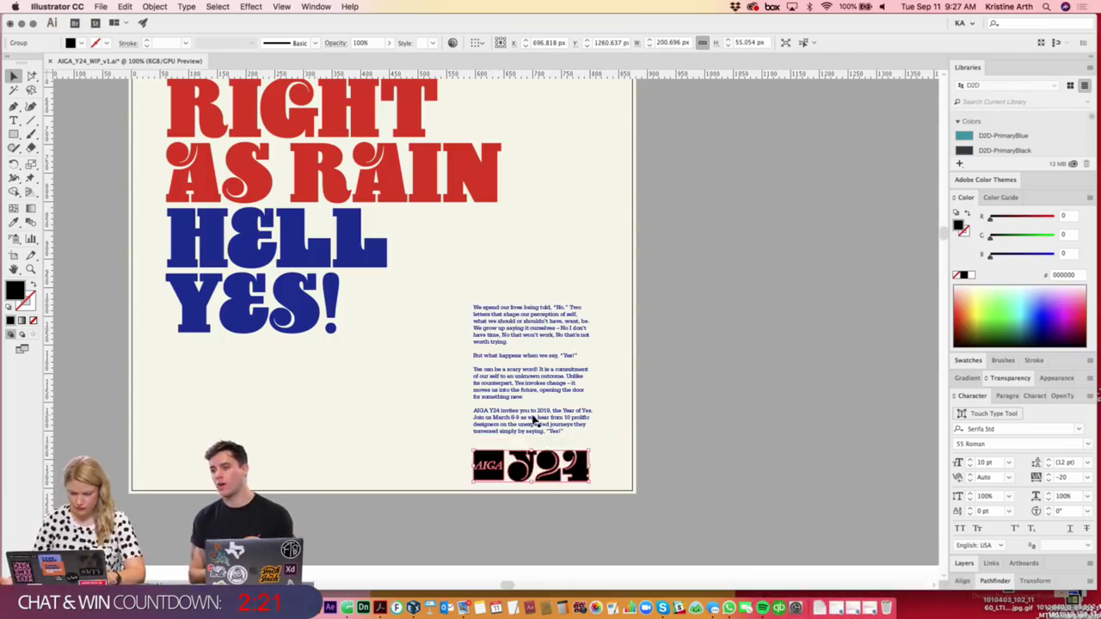
left_click(531, 379, "shift")
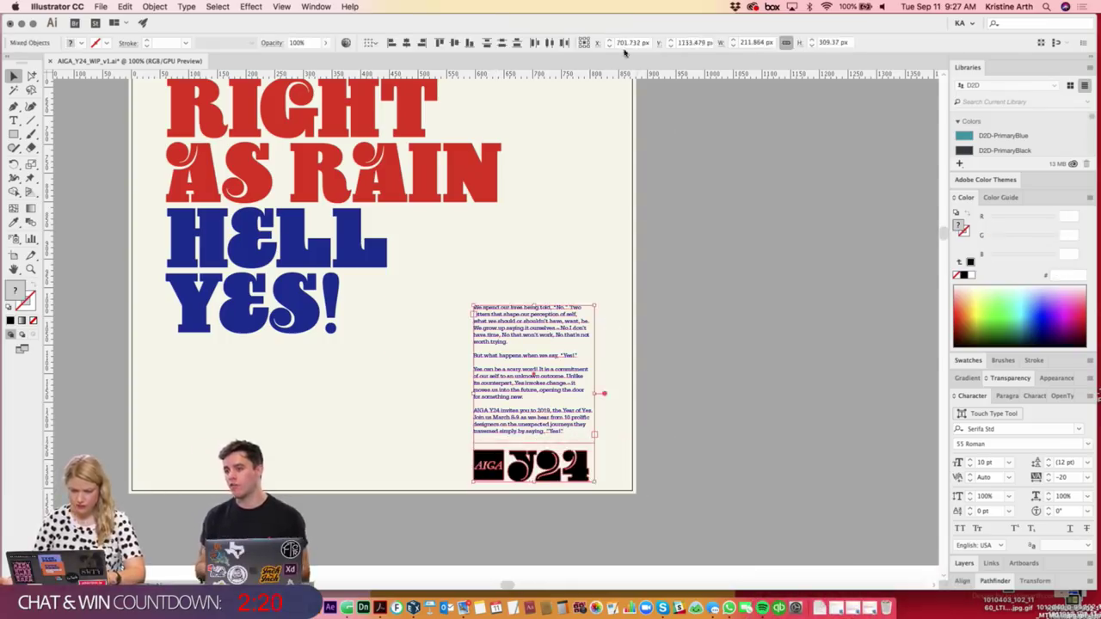
left_click(682, 316)
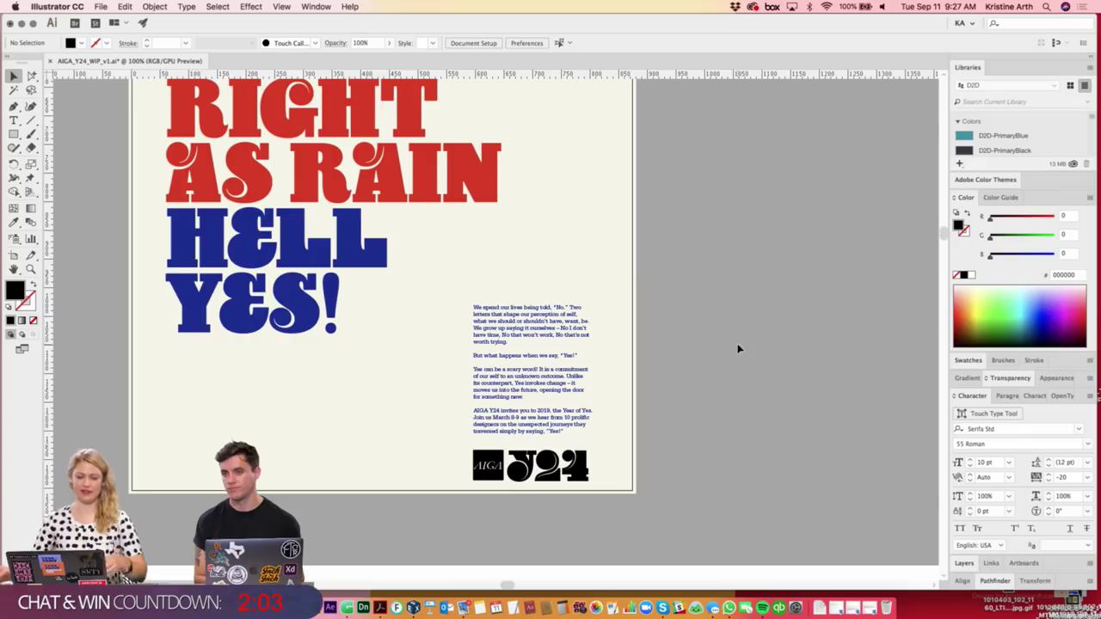
- Shift the body text and logo up together by about 15 px
scroll(721, 317, "down", 1)
left_click(533, 452)
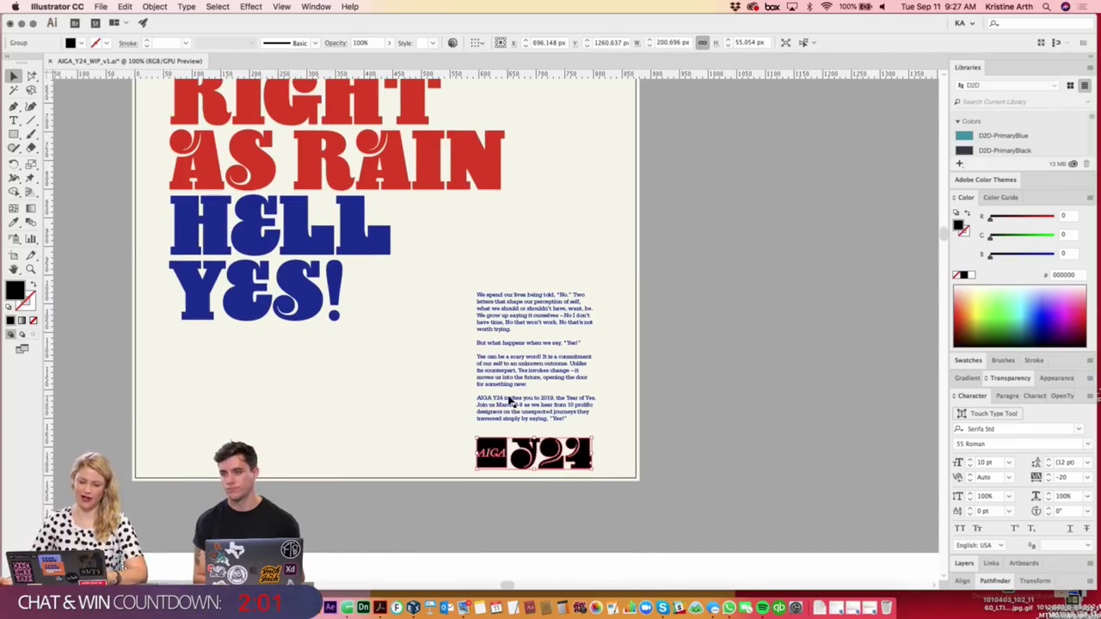
left_click_drag(510, 385, 510, 370)
left_click(702, 370)
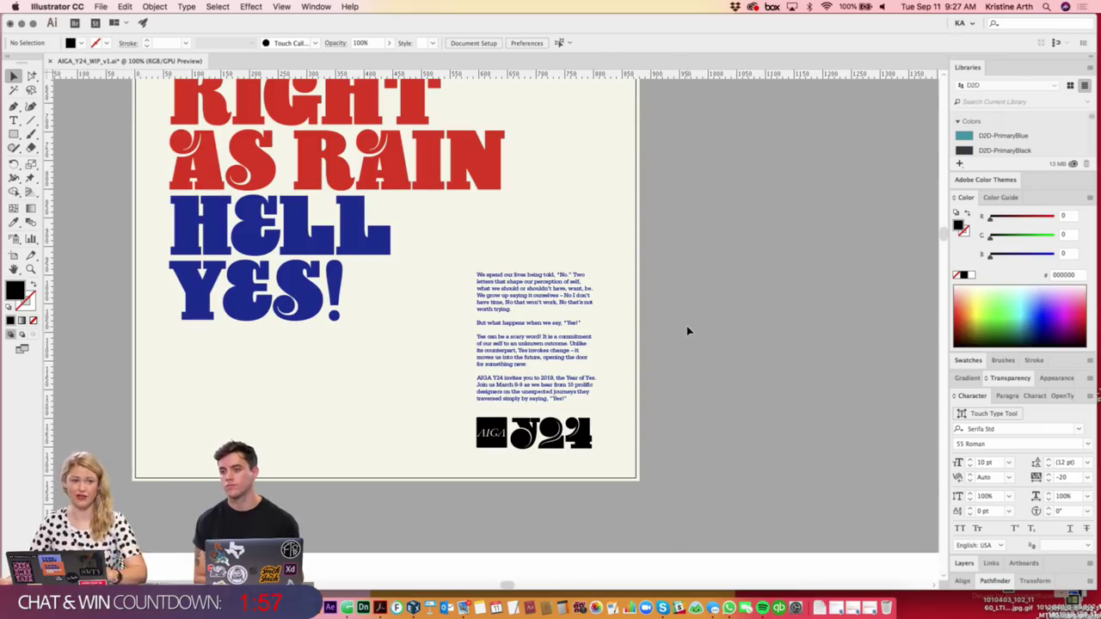
scroll(691, 324, "up", 1)
- Nudge the AIGA Y24 logo up about 9 px, closer beneath the body text
key("super+equal")
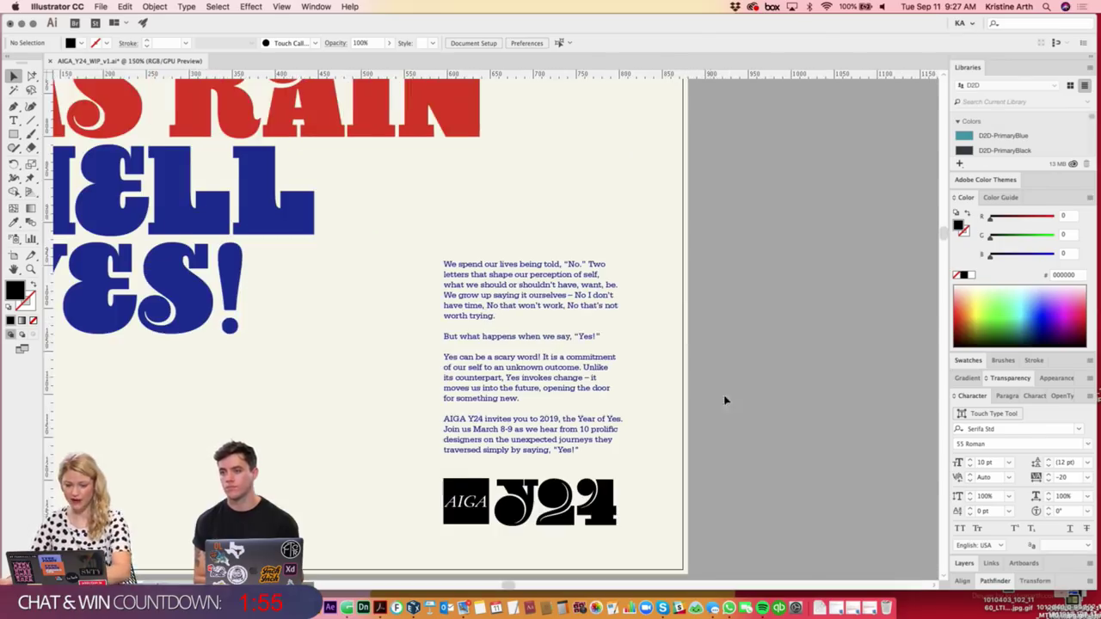
scroll(724, 395, "down", 1)
left_click_drag(437, 438, 467, 386)
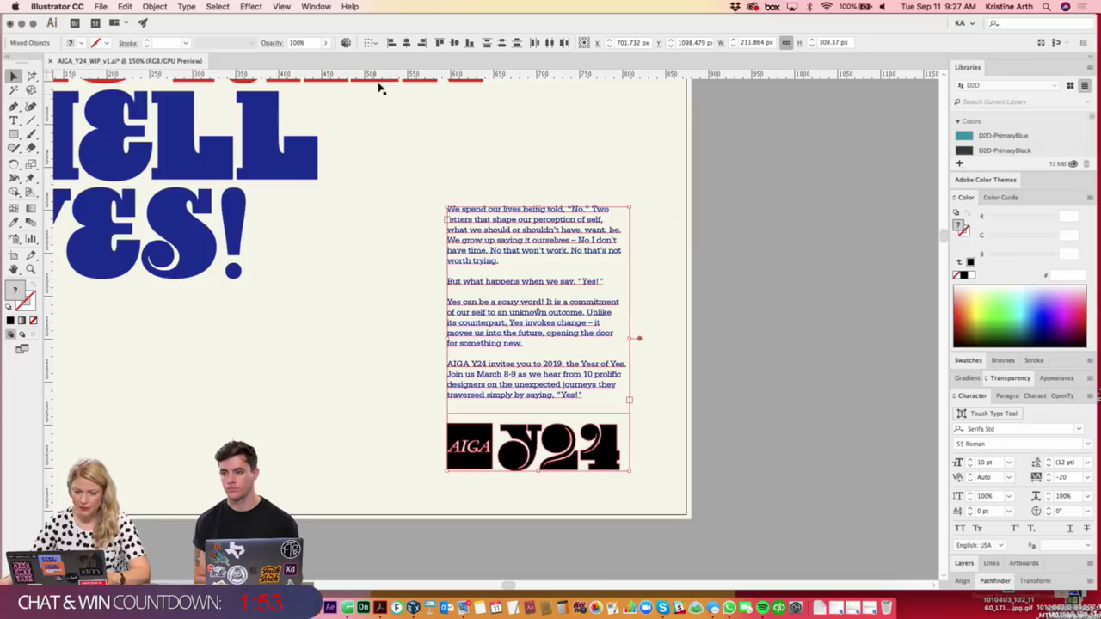
left_click(602, 461)
left_click_drag(604, 465, 624, 443)
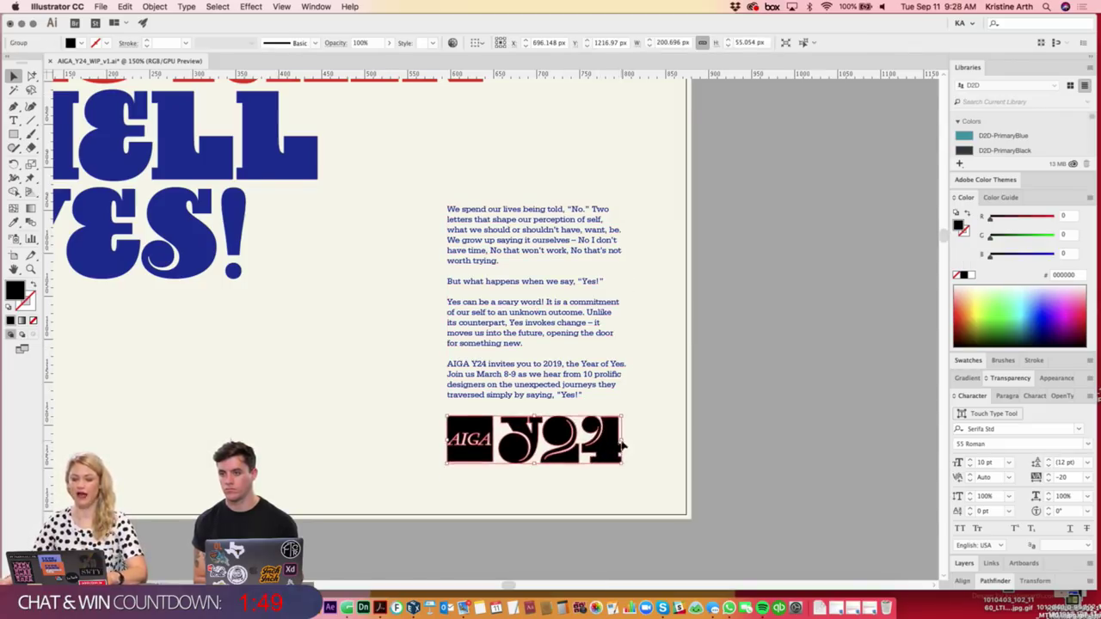
left_click(603, 381, "shift")
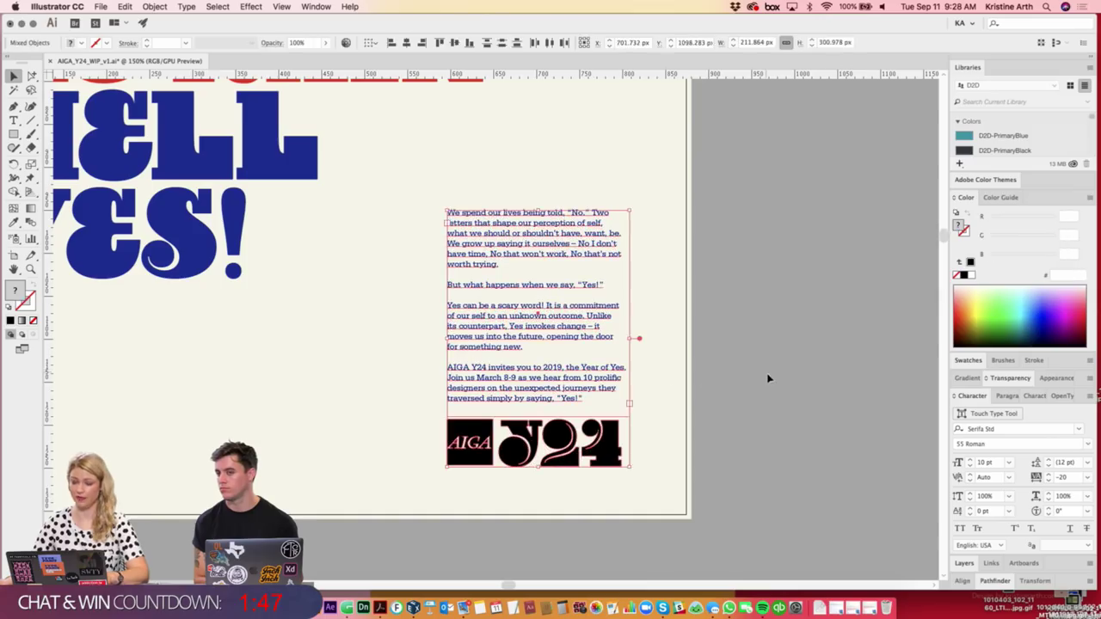
left_click(801, 446)
- Expand the Swatches panel and pan across the poster
left_click(967, 360)
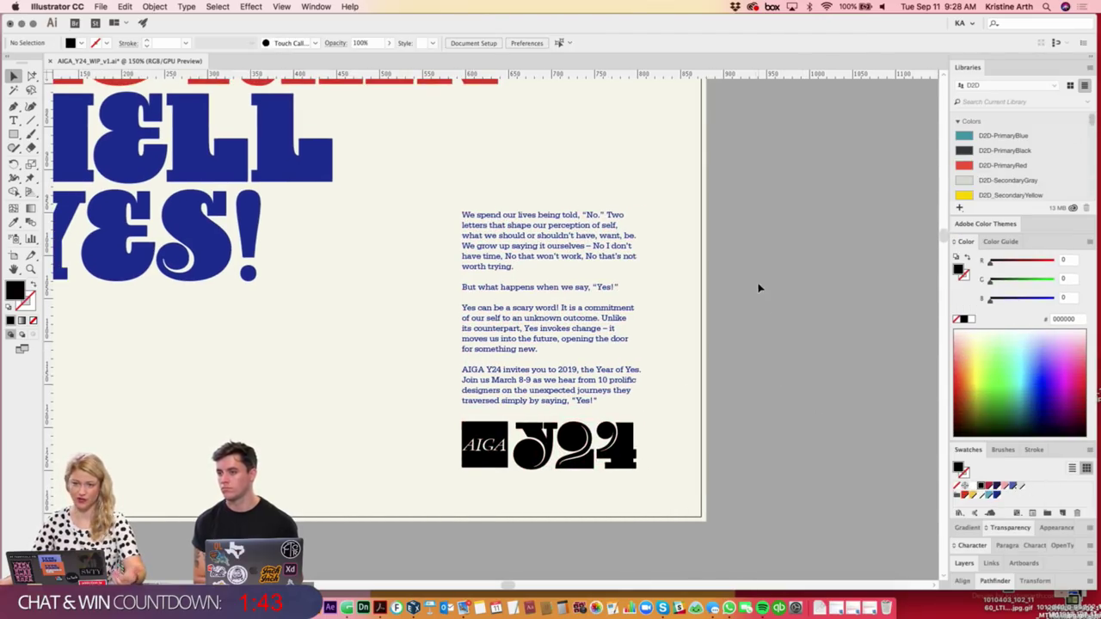
scroll(773, 308, "right", 2)
scroll(773, 308, "right", 2)
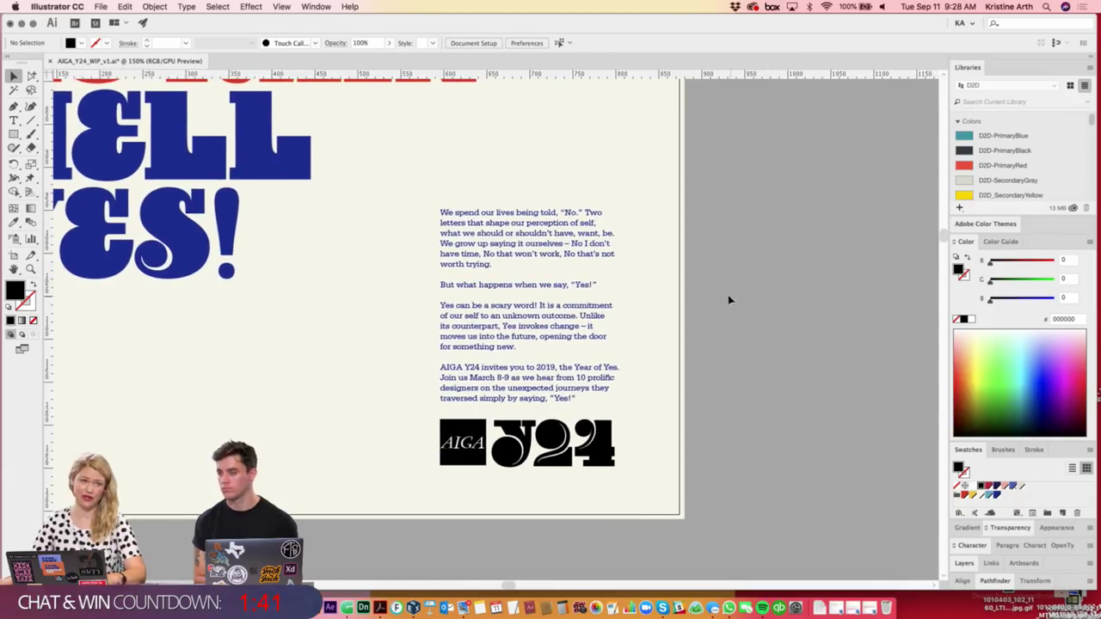
left_click_drag(728, 300, 742, 316)
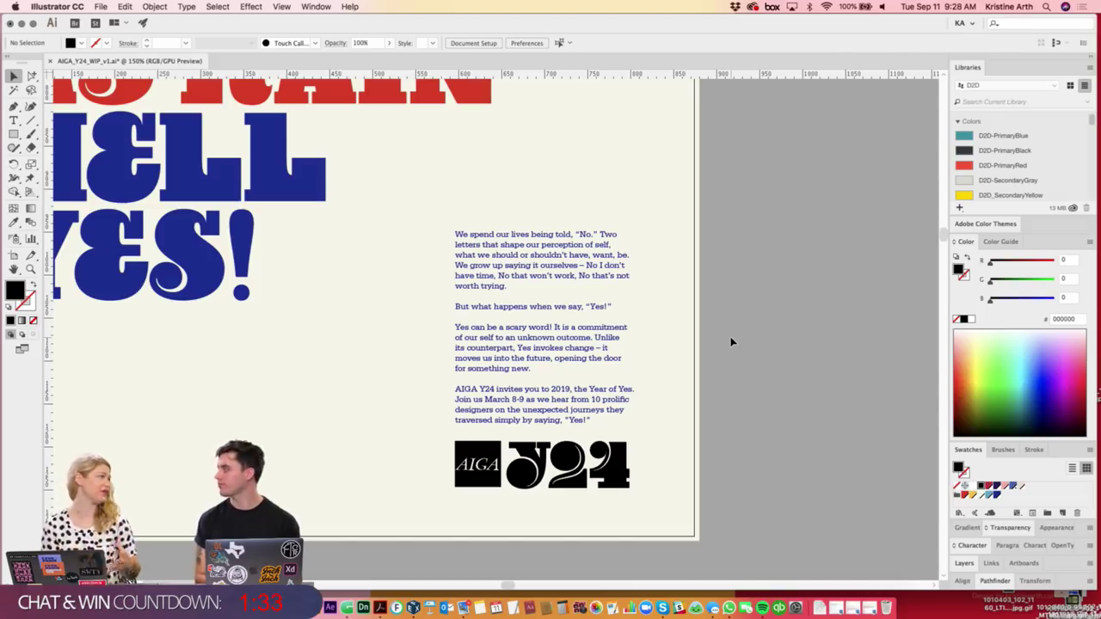
key("super+minus")
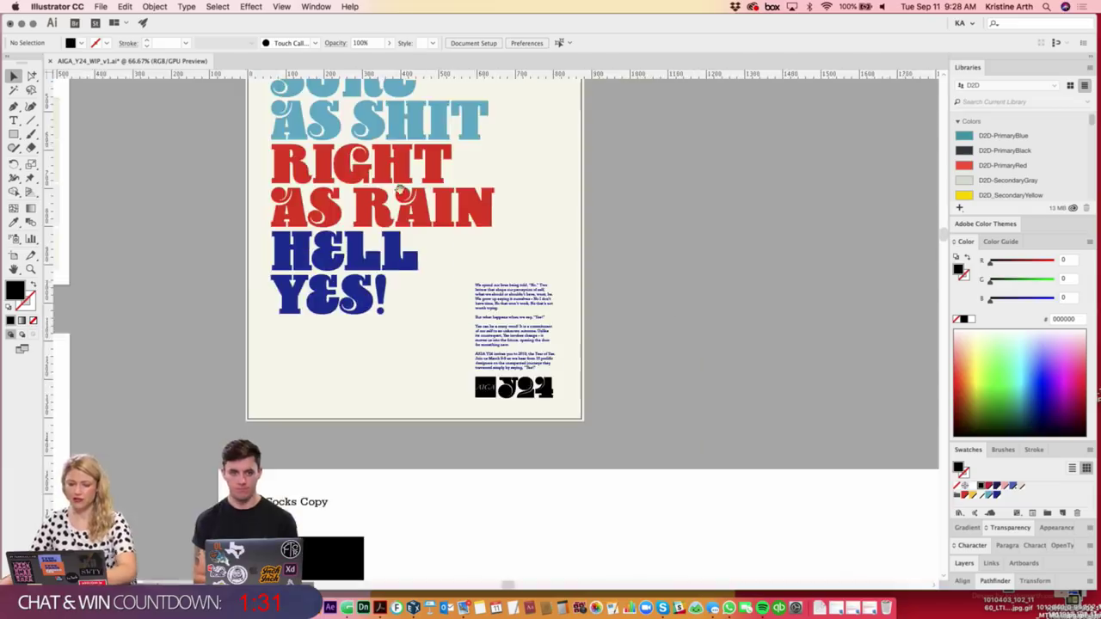
scroll(733, 343, "left", 5)
key("super+plus")
scroll(531, 247, "left", 5)
scroll(531, 247, "up", 3)
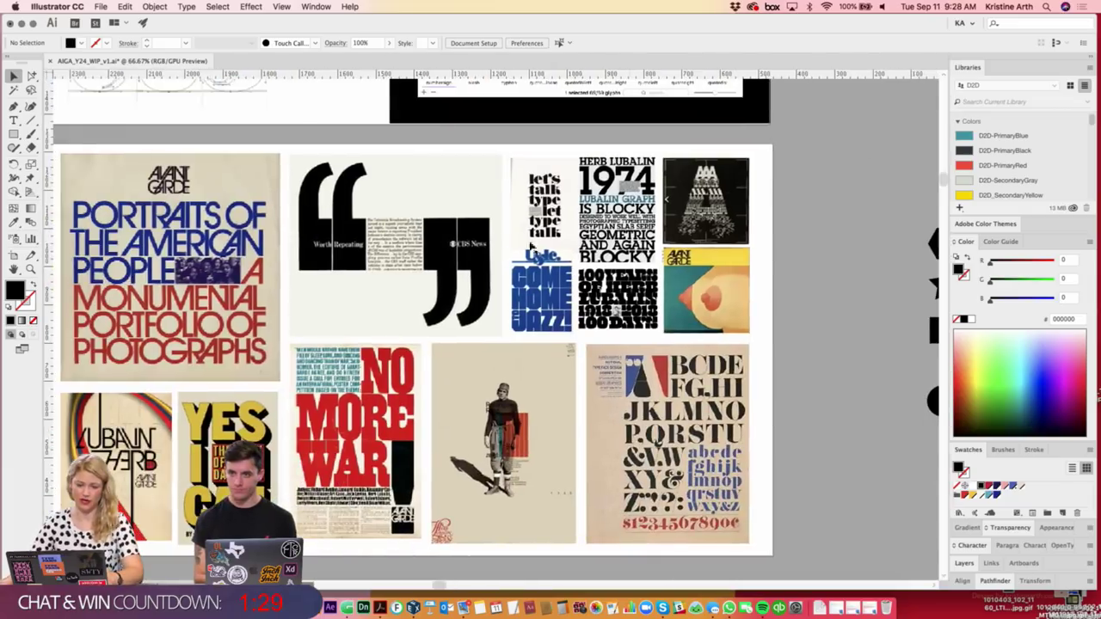
scroll(750, 434, "down", 3)
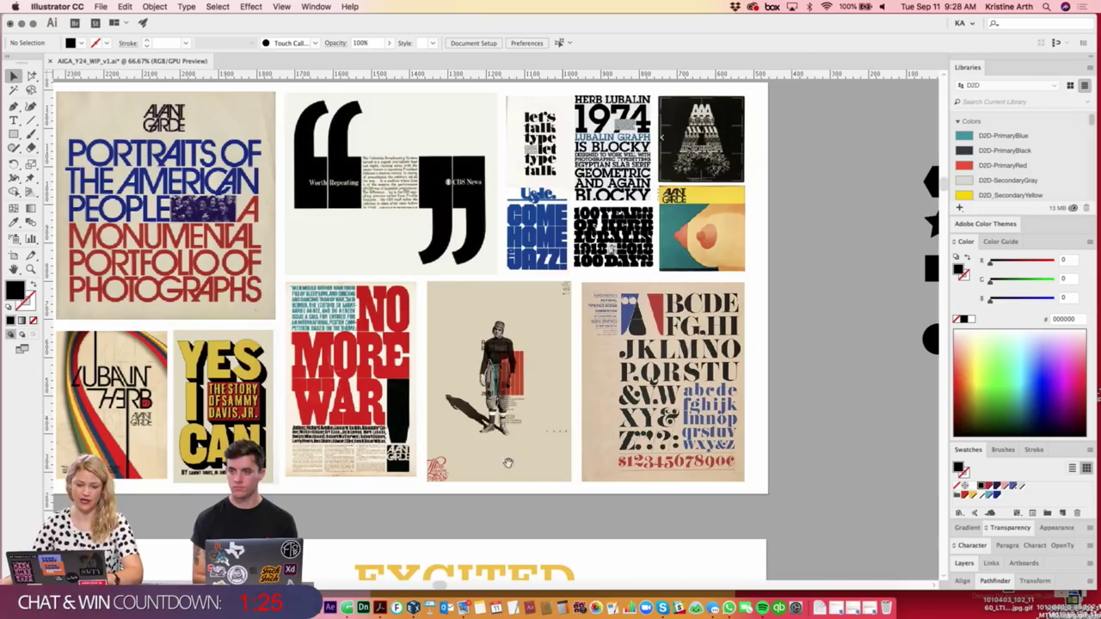
left_click_drag(508, 463, 603, 454)
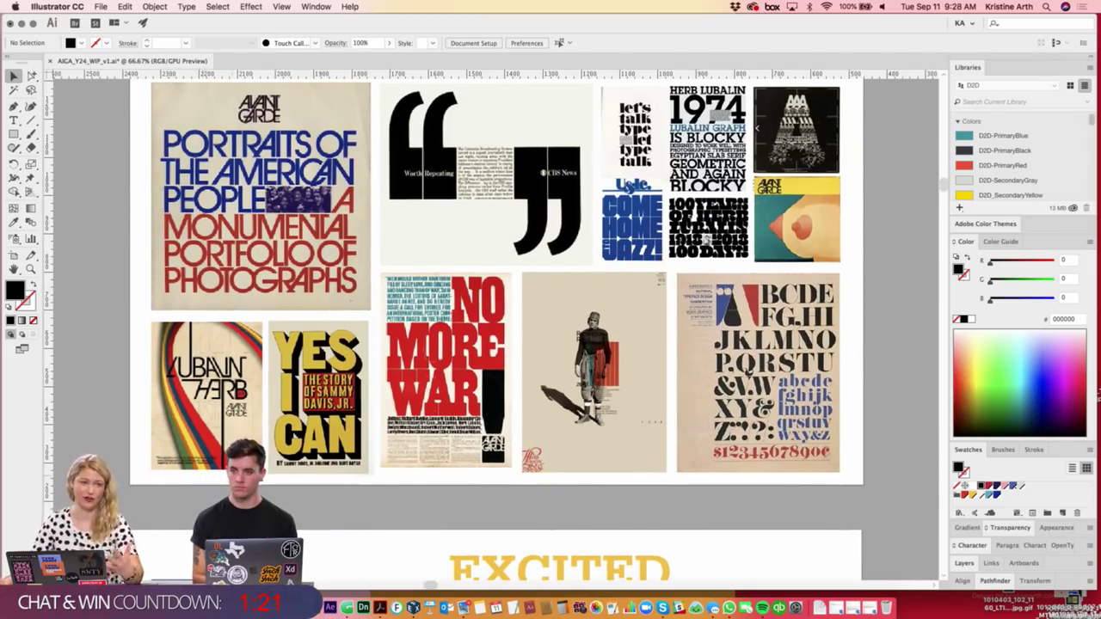
scroll(645, 413, "down", 5)
scroll(646, 413, "right", 10)
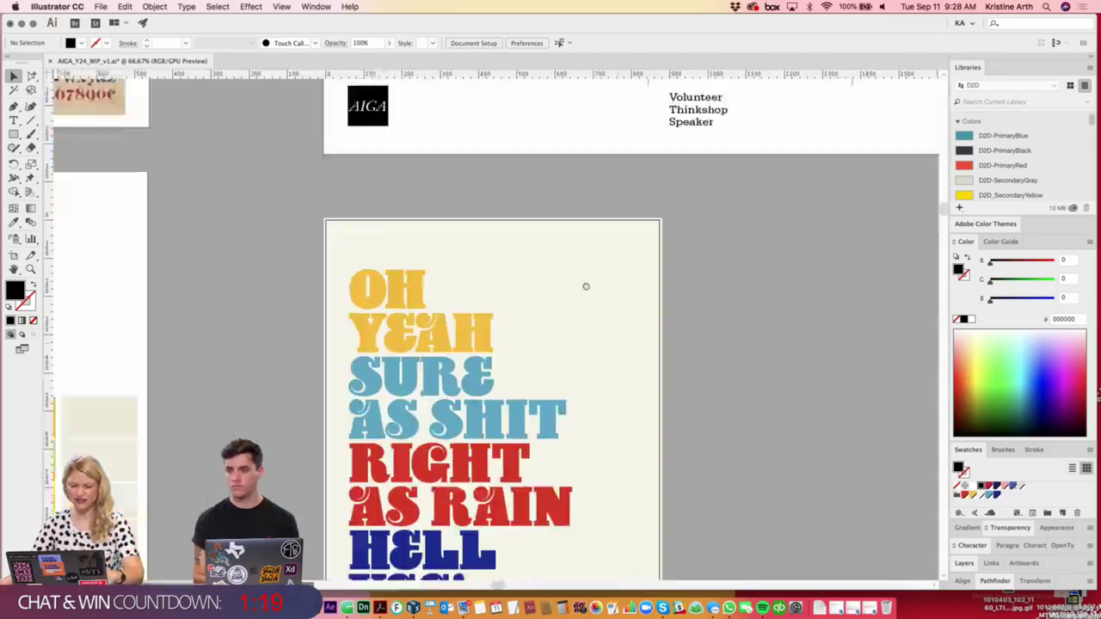
scroll(586, 287, "down", 4)
scroll(636, 280, "down", 2)
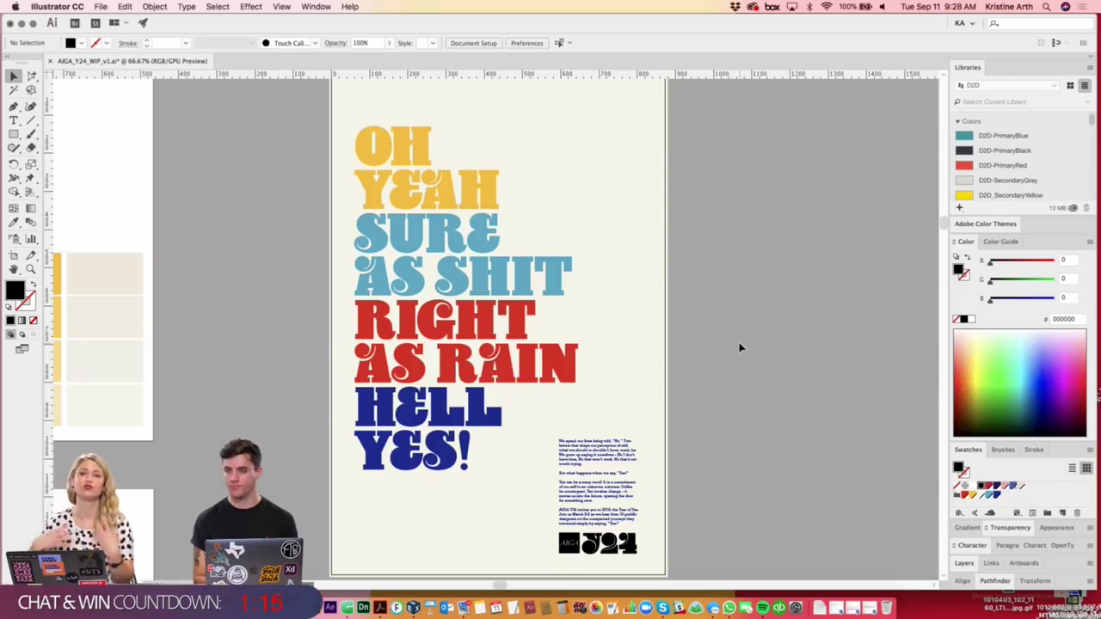
key("ctrl+equal")
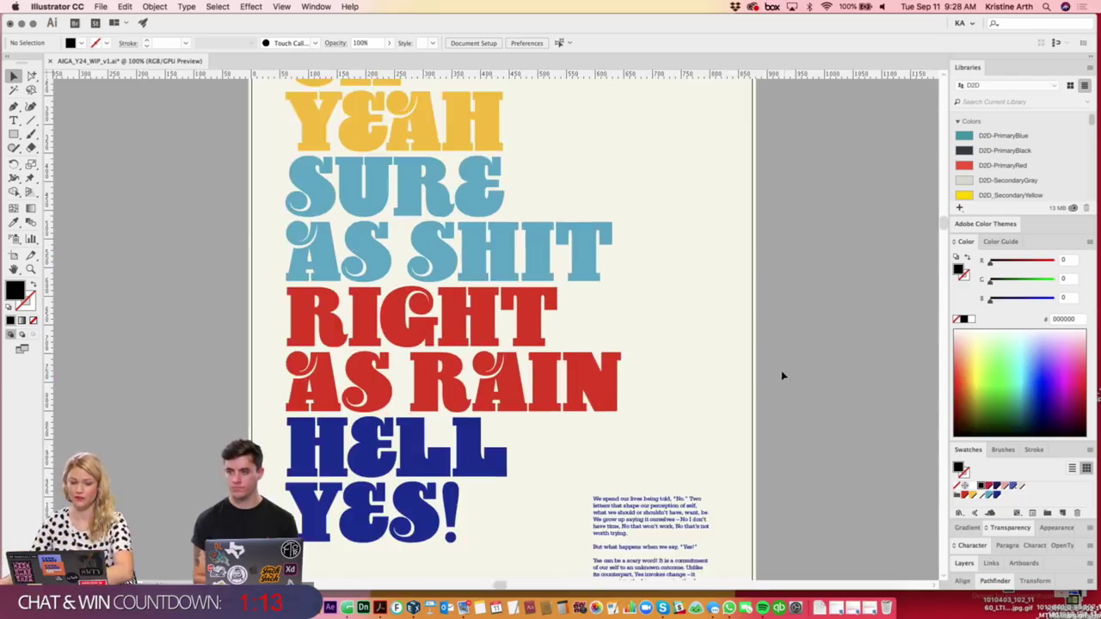
scroll(783, 370, "down", 4)
scroll(779, 327, "down", 1)
- Recolour the AIGA Y24 logo navy with the D2D-PrimaryBlue swatch
left_click(685, 489)
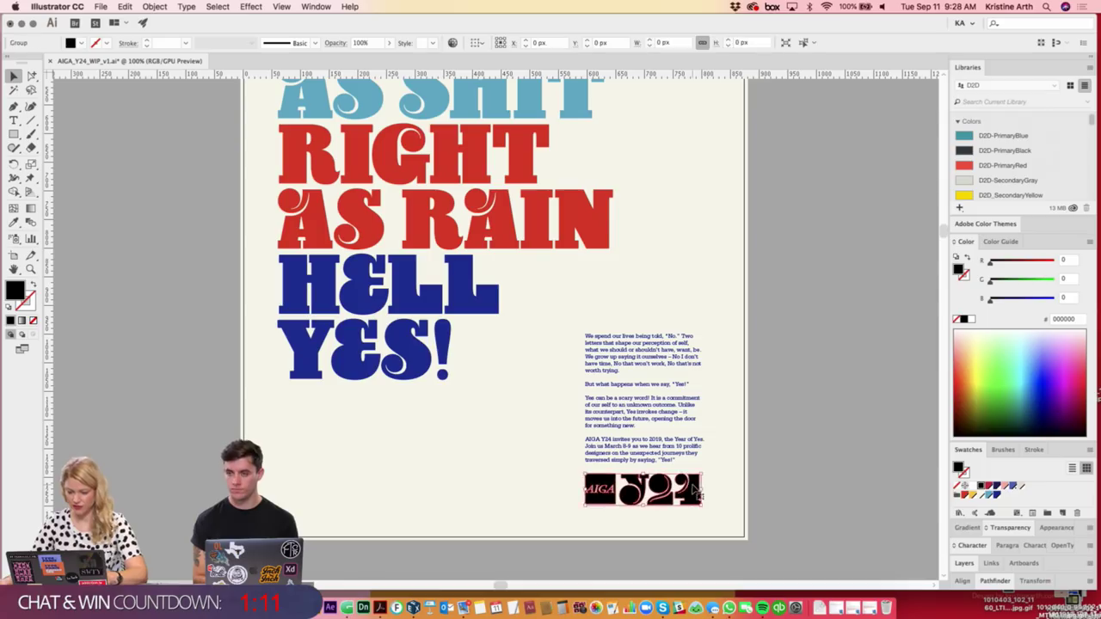
left_click(967, 496)
left_click(996, 498)
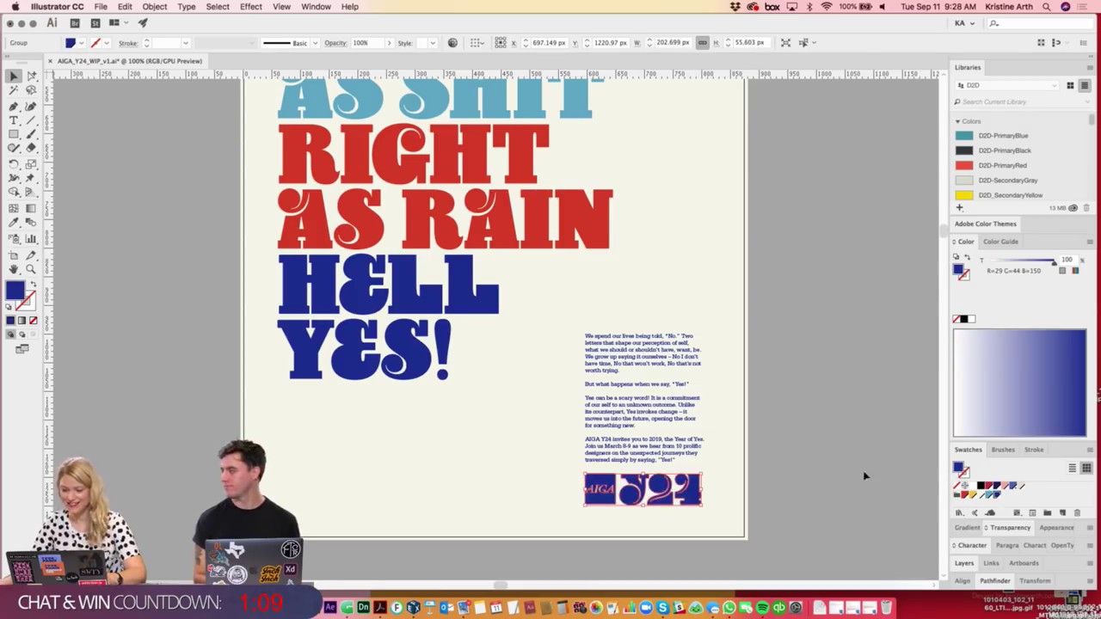
left_click(809, 339)
scroll(799, 370, "up", 1)
scroll(800, 370, "right", 1)
key("ctrl+minus")
scroll(740, 327, "up", 3)
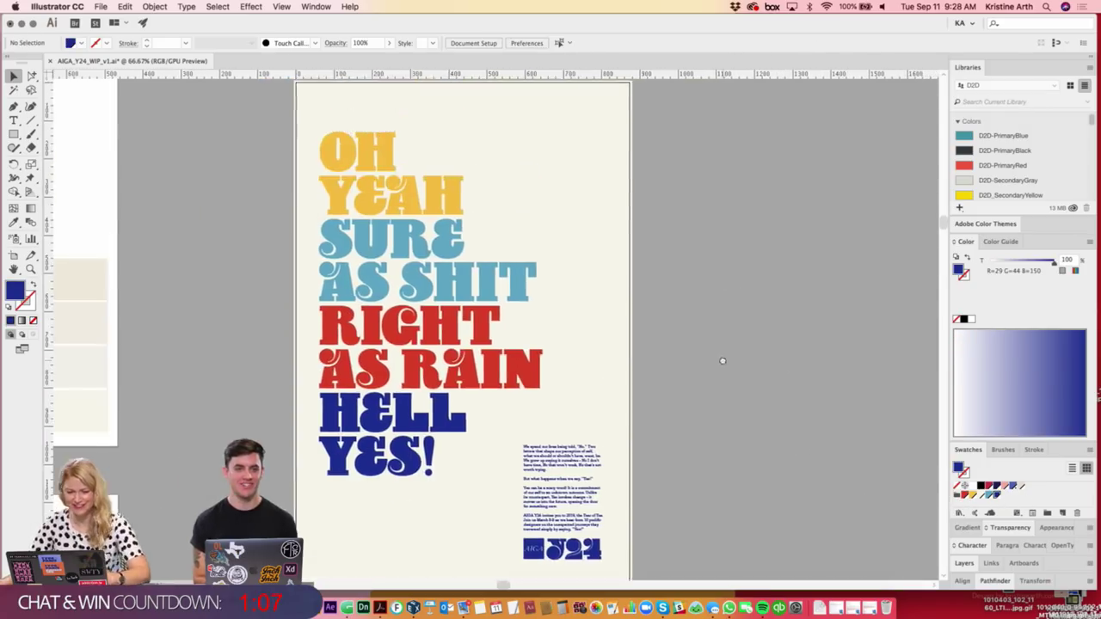
- Rescale and reposition the headline stack to about 126.85 pt, then pan toward the J24 Display artboard
left_click(522, 350)
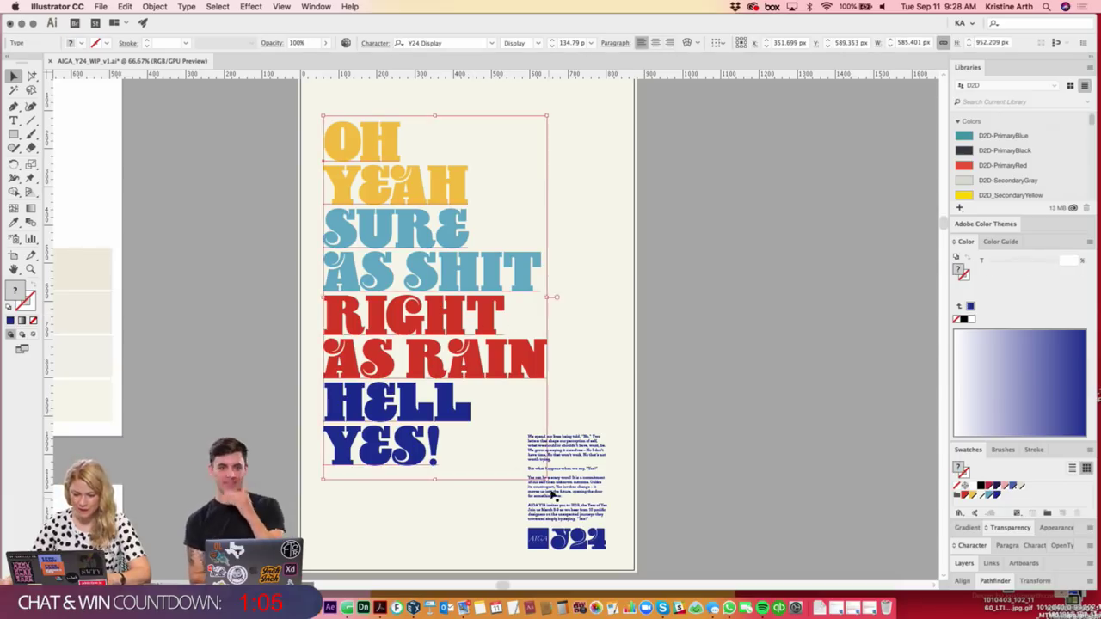
left_click_drag(545, 465, 534, 457)
left_click_drag(430, 296, 431, 279)
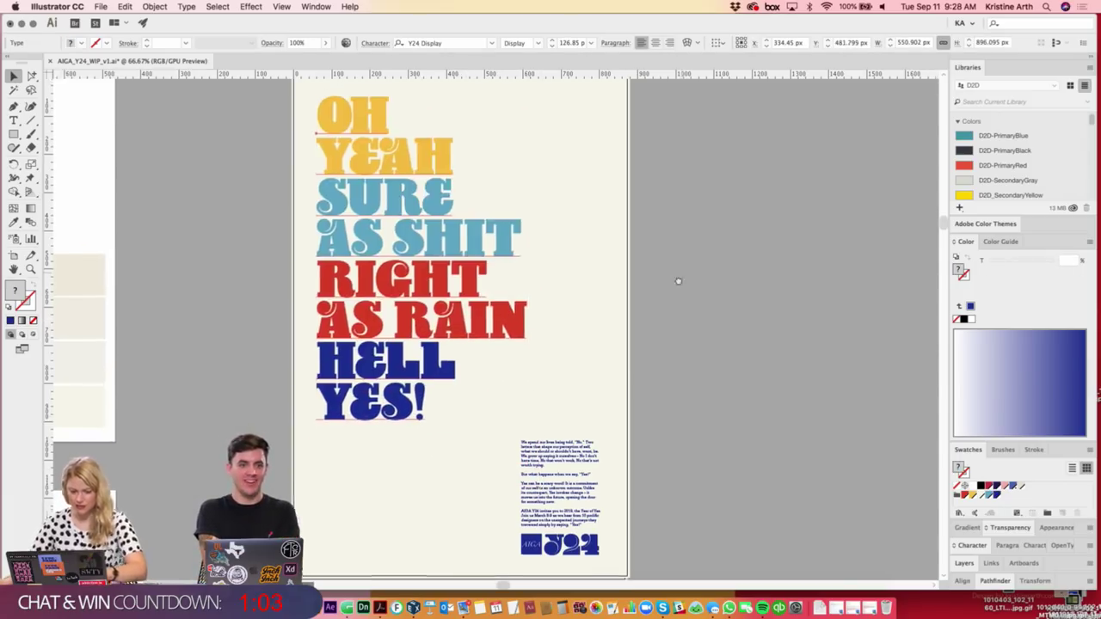
key("ctrl+minus")
left_click_drag(464, 362, 465, 372)
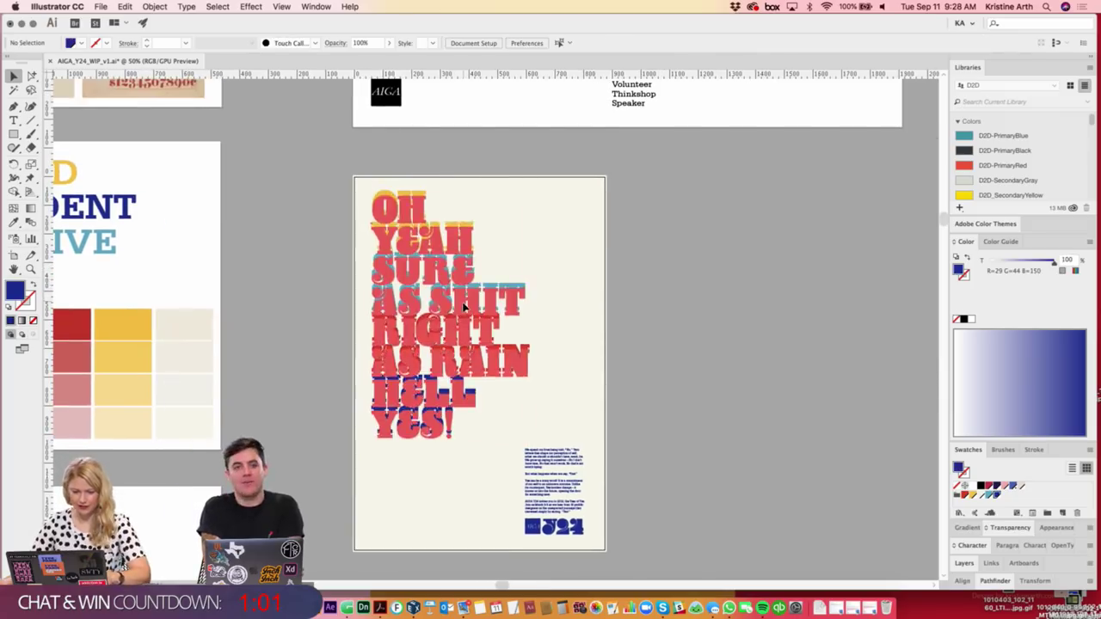
left_click_drag(528, 450, 548, 476)
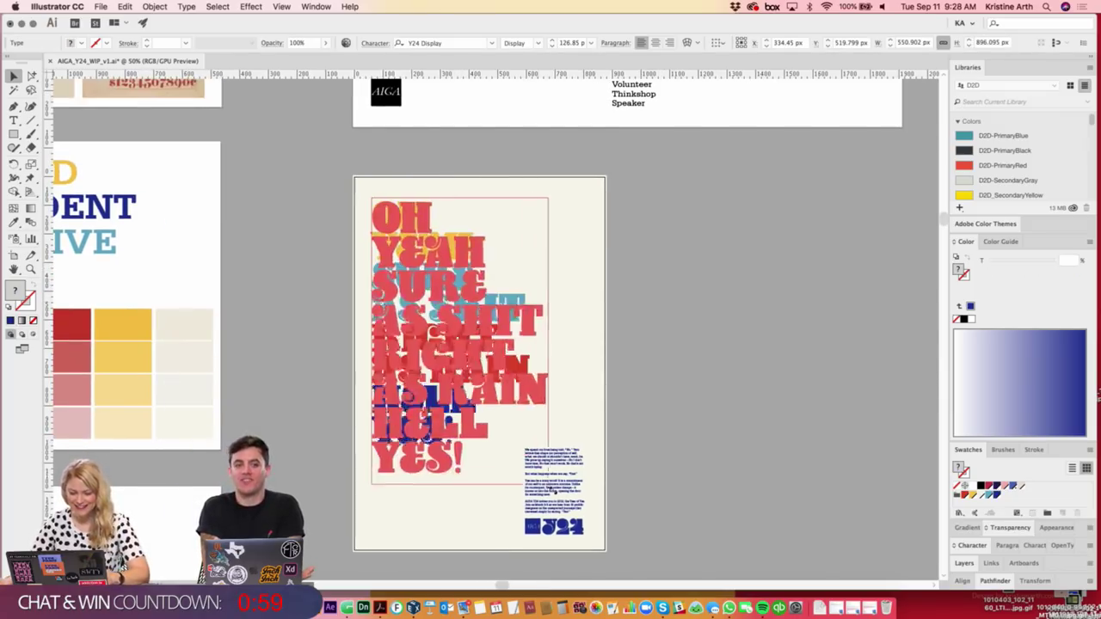
left_click(702, 392)
left_click_drag(702, 392, 723, 375)
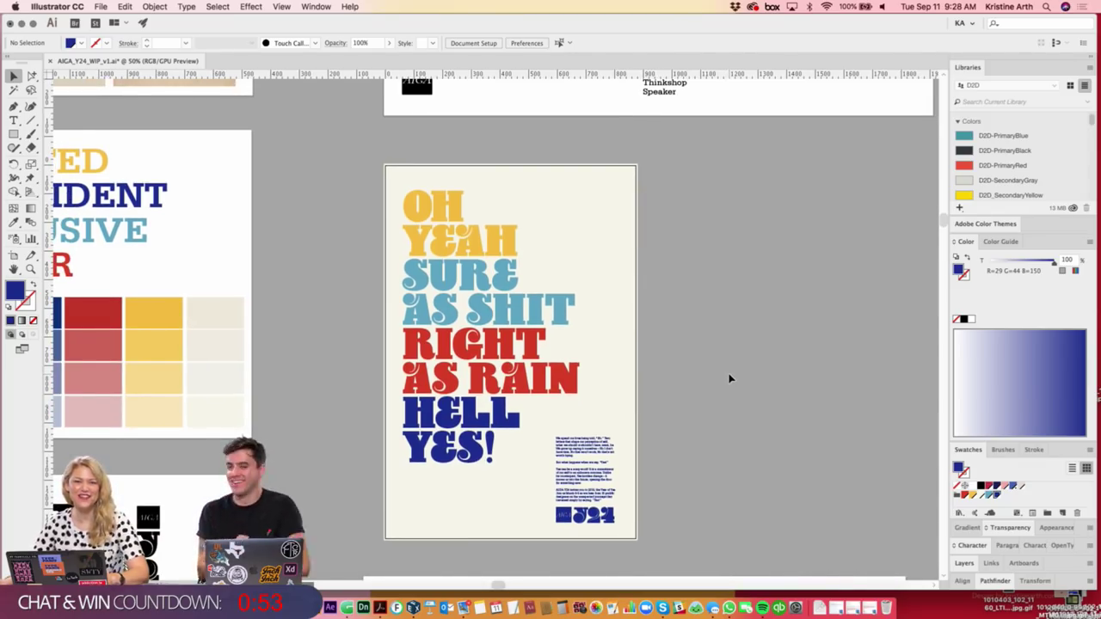
scroll(729, 379, "left", 10)
- Select and deselect the J24 Display type specimen block while reviewing the sheet
scroll(264, 311, "down", 5)
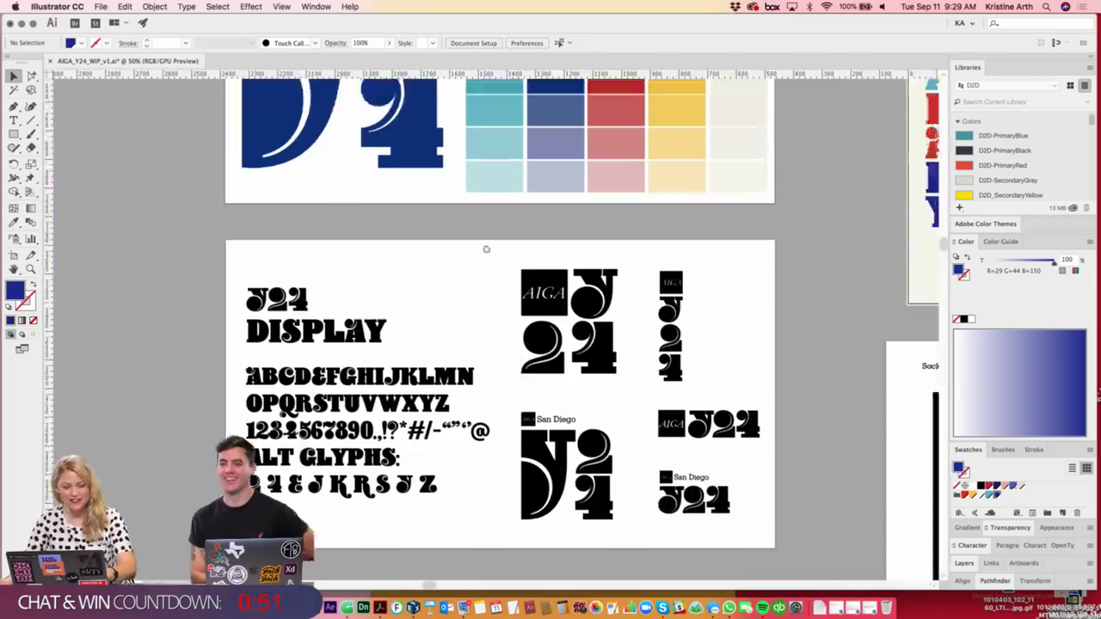
left_click(264, 311)
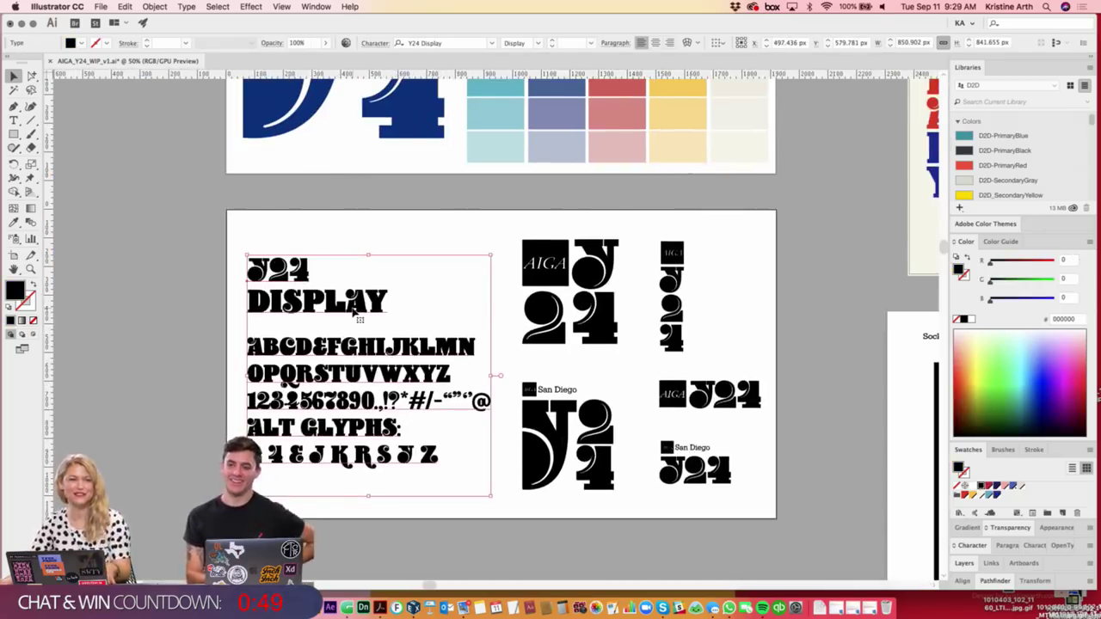
left_click(467, 319)
scroll(582, 295, "down", 3)
scroll(583, 295, "left", 2)
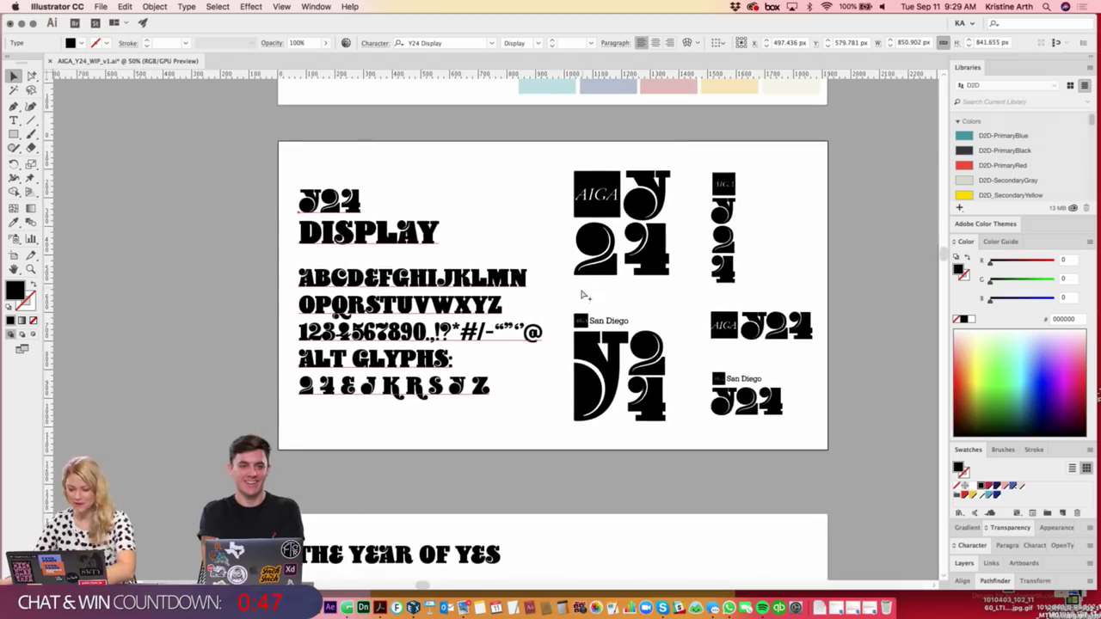
scroll(568, 295, "up", 1)
scroll(568, 295, "up", 1)
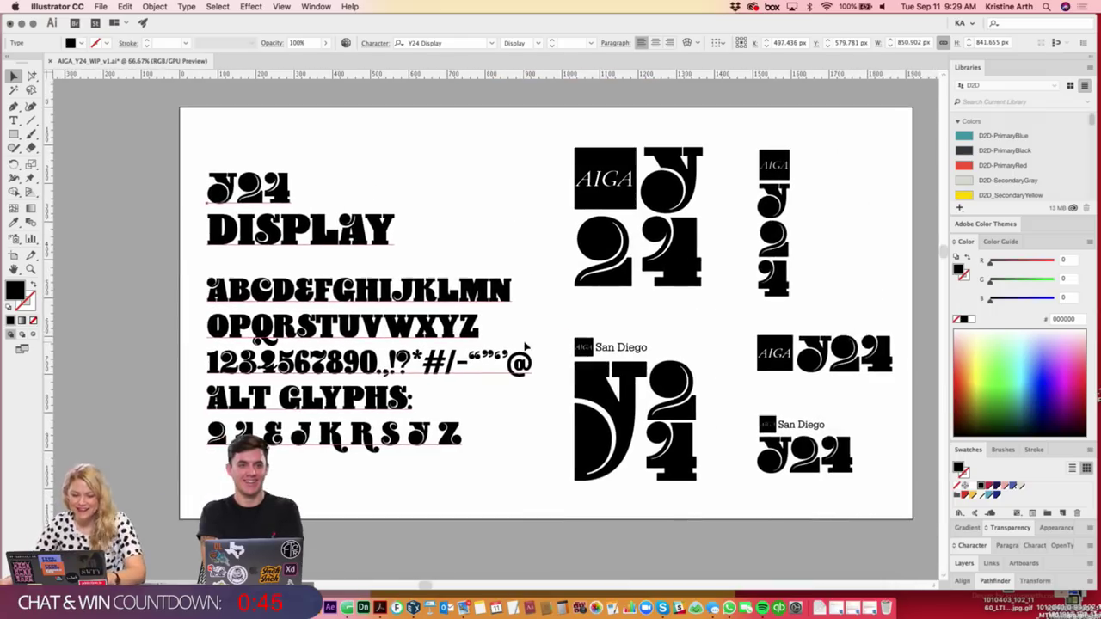
left_click(529, 346)
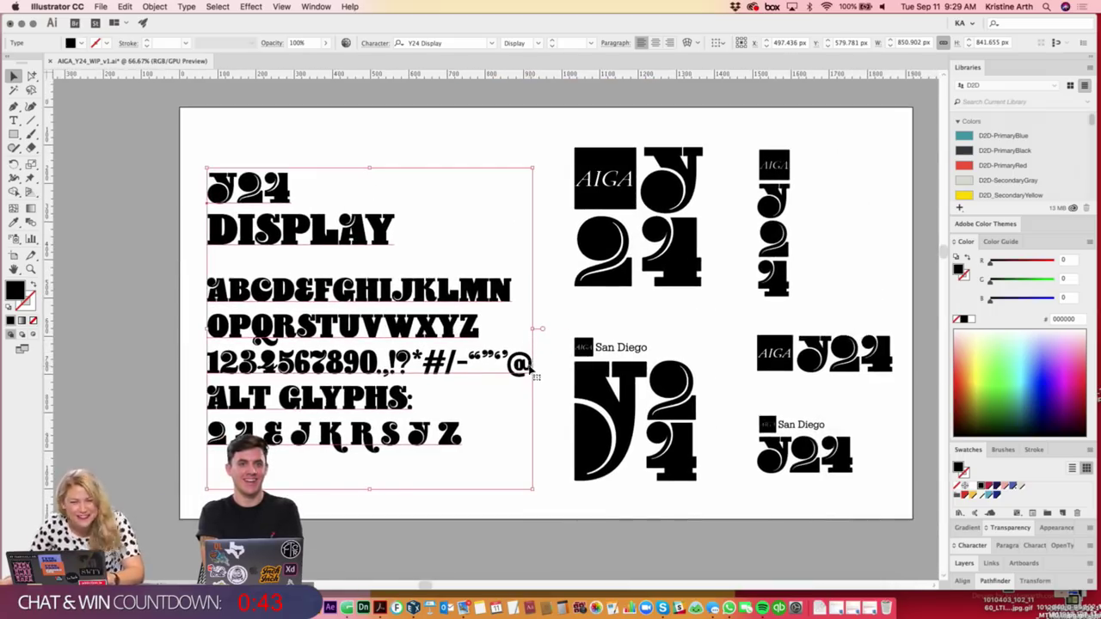
scroll(520, 372, "down", 2)
scroll(566, 290, "right", 2)
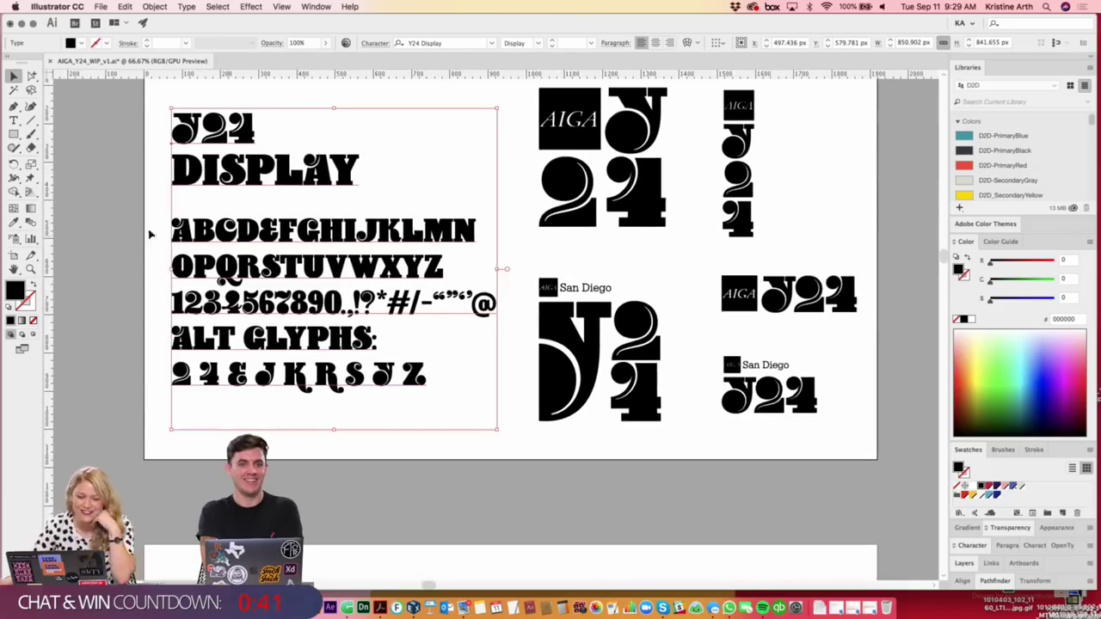
left_click(412, 467)
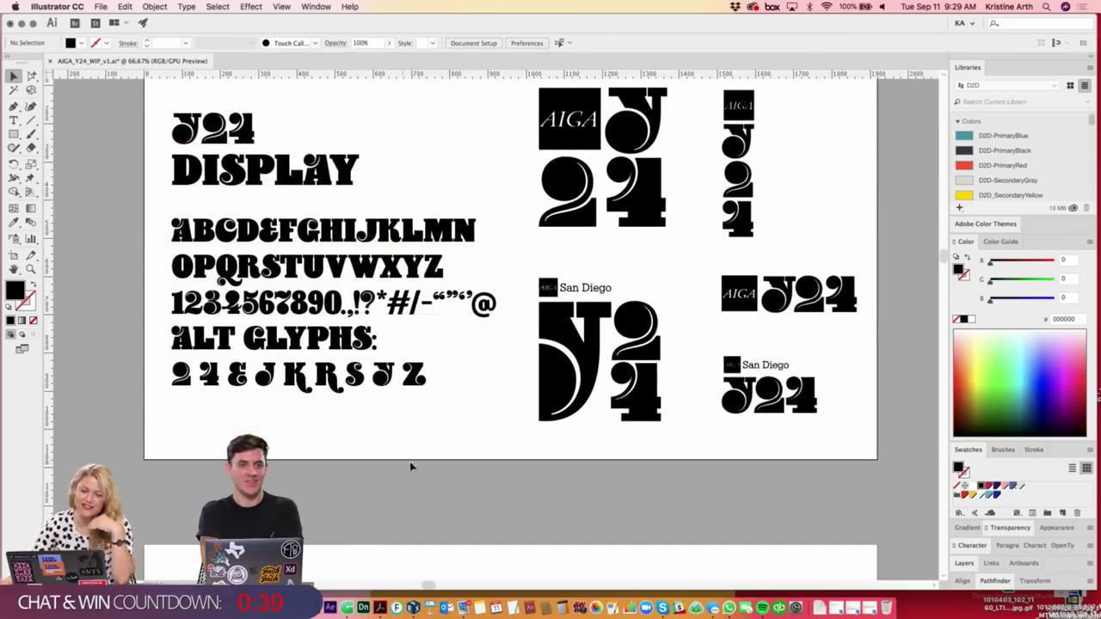
- Return to the OH YEAH … HELL YES! poster at 50% with the Artboard tool active
scroll(531, 332, "right", 5)
scroll(551, 284, "right", 5)
scroll(556, 253, "up", 3)
scroll(573, 386, "up", 3)
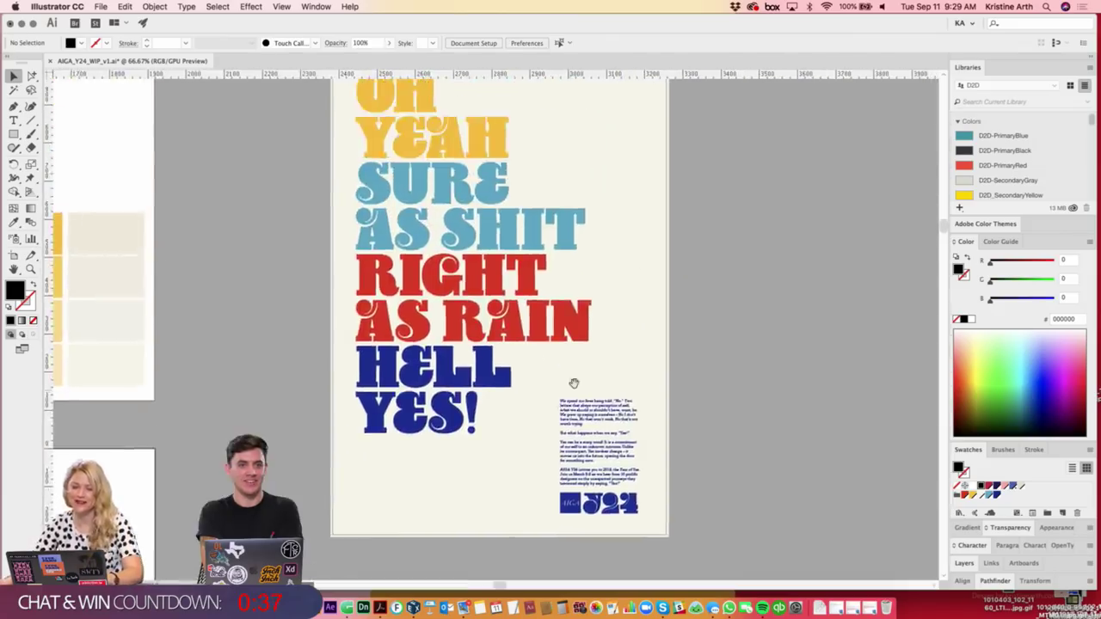
scroll(603, 357, "up", 2)
key("ctrl+minus")
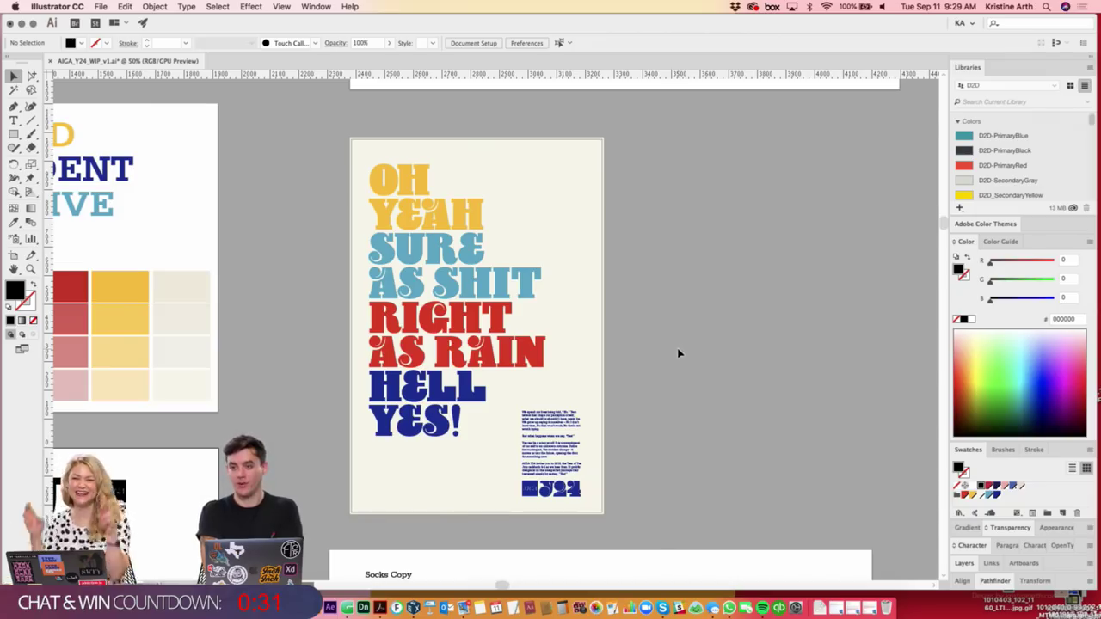
scroll(671, 339, "down", 2)
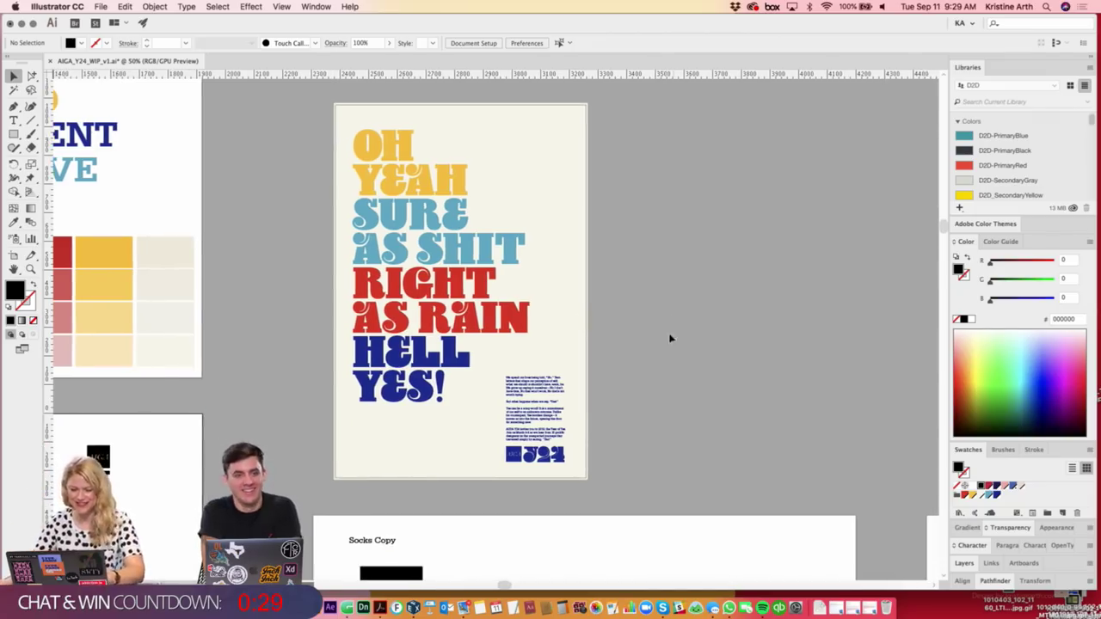
scroll(688, 321, "right", 2)
scroll(689, 321, "up", 1)
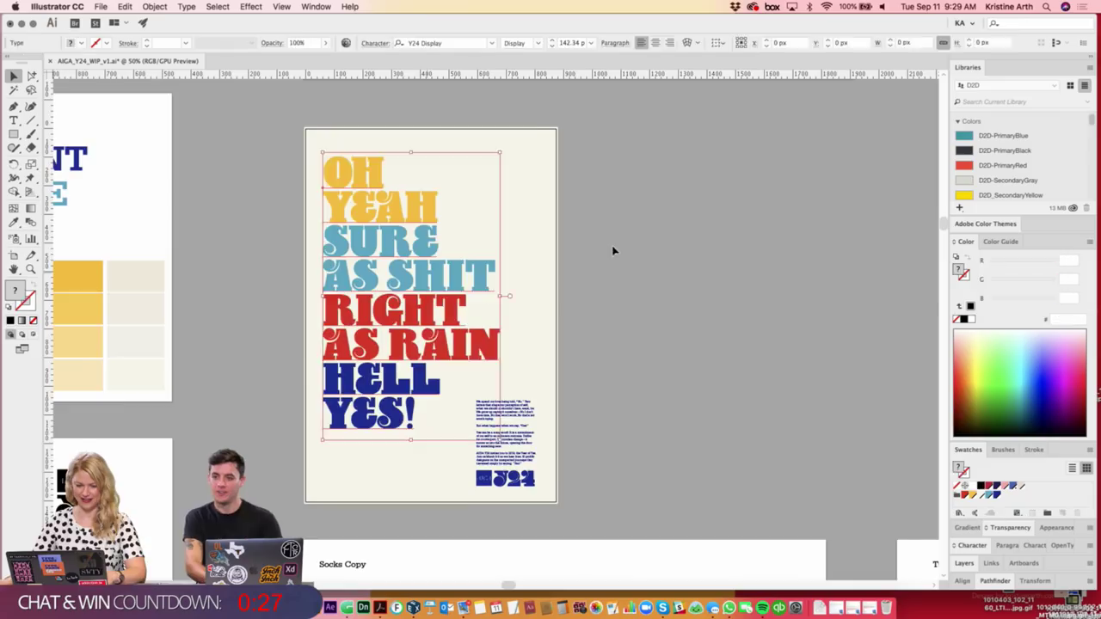
scroll(625, 282, "right", 2)
left_click(14, 256)
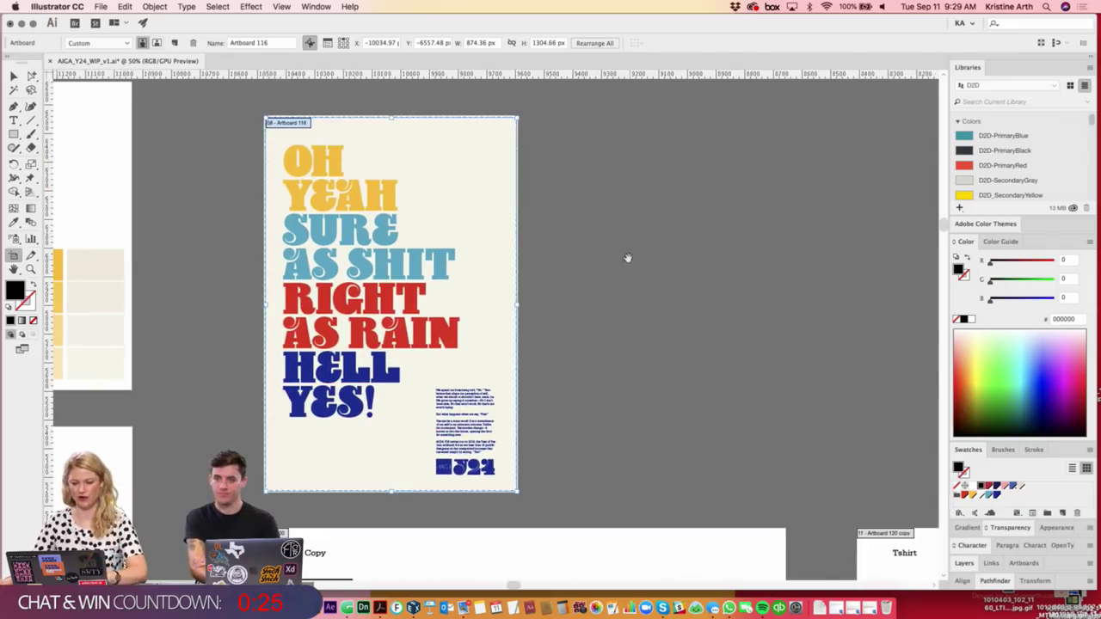
- Make a first duplicate of the poster artboard to the right
scroll(629, 258, "right", 2)
scroll(628, 258, "down", 1)
left_click_drag(281, 314, 564, 297)
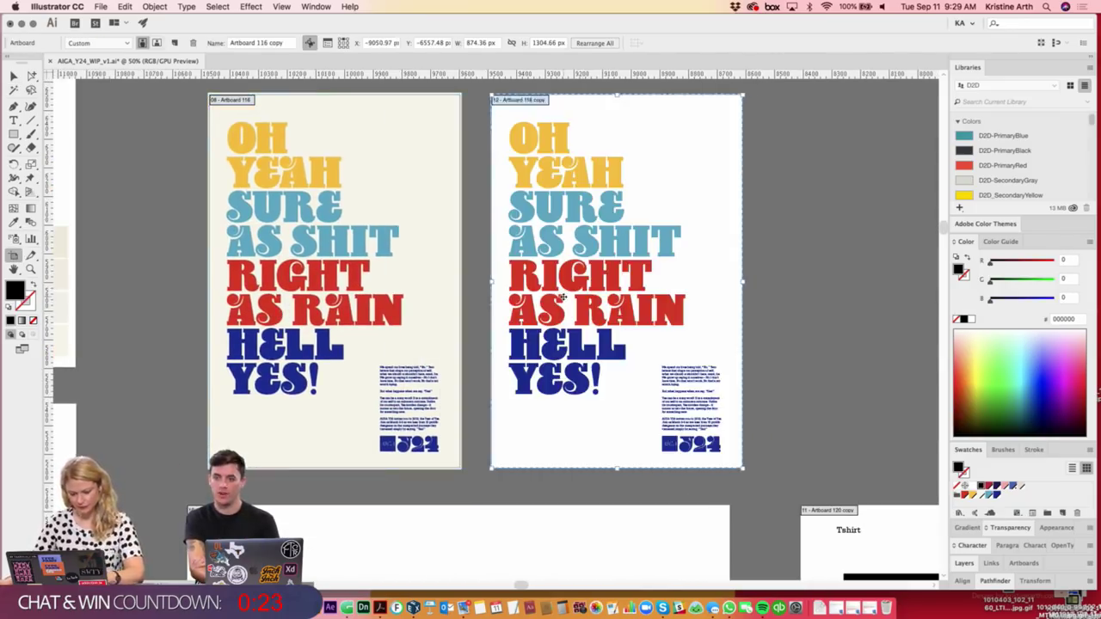
key("Escape")
- Fit the Tshirt artboard in view, selecting then deselecting its right black rectangle
scroll(684, 253, "right", 3)
scroll(684, 252, "up", 2)
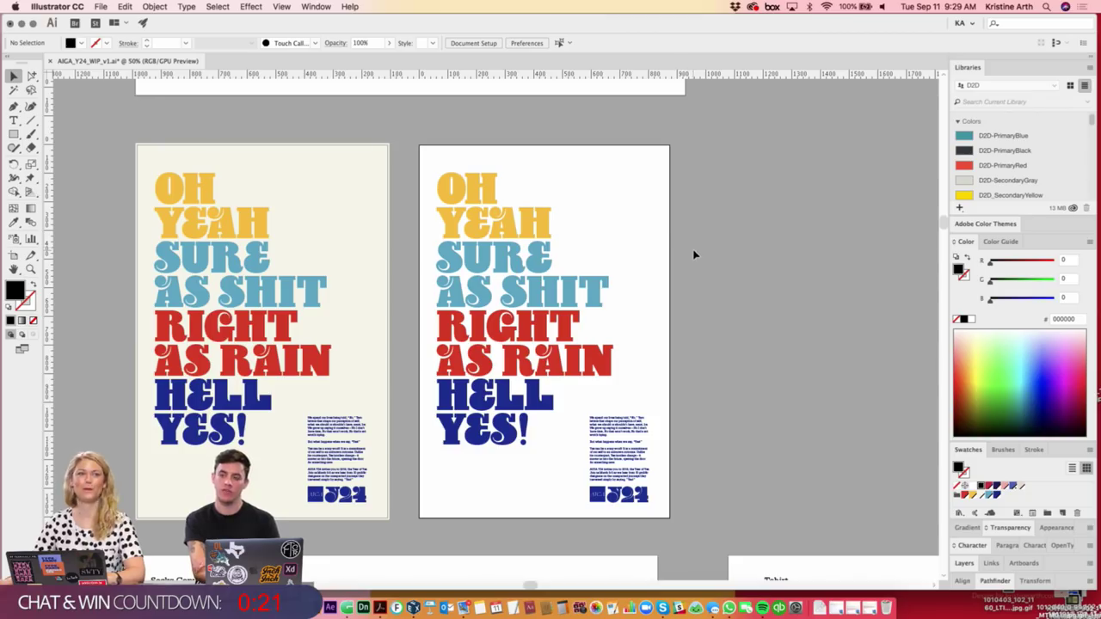
scroll(703, 249, "up", 1)
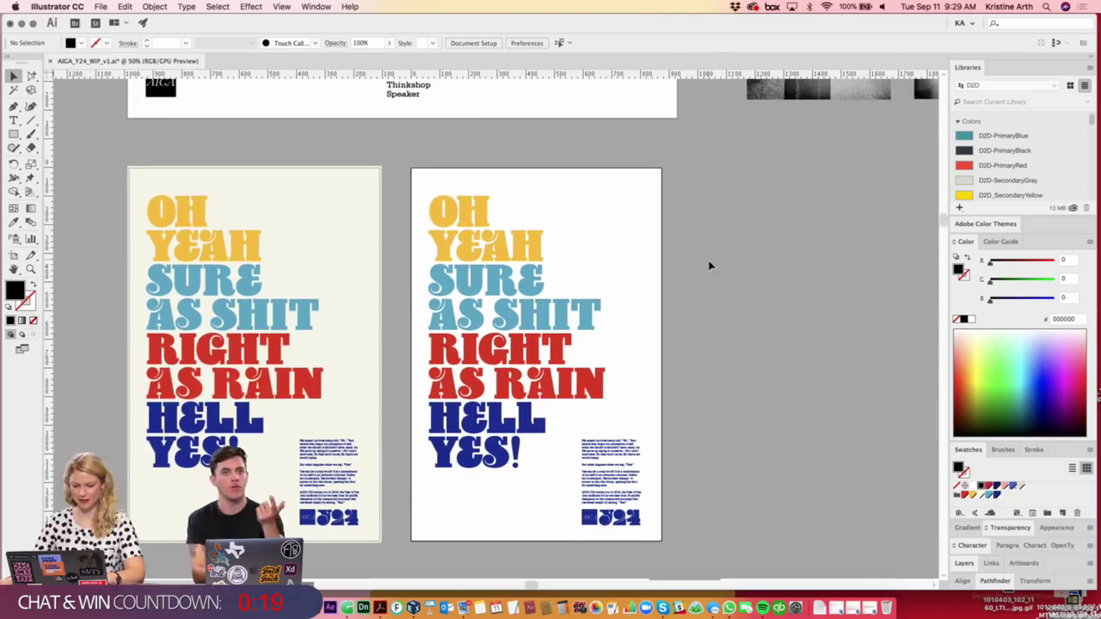
key("ctrl+0")
left_click(647, 260)
scroll(571, 209, "up", 3)
scroll(570, 209, "left", 2)
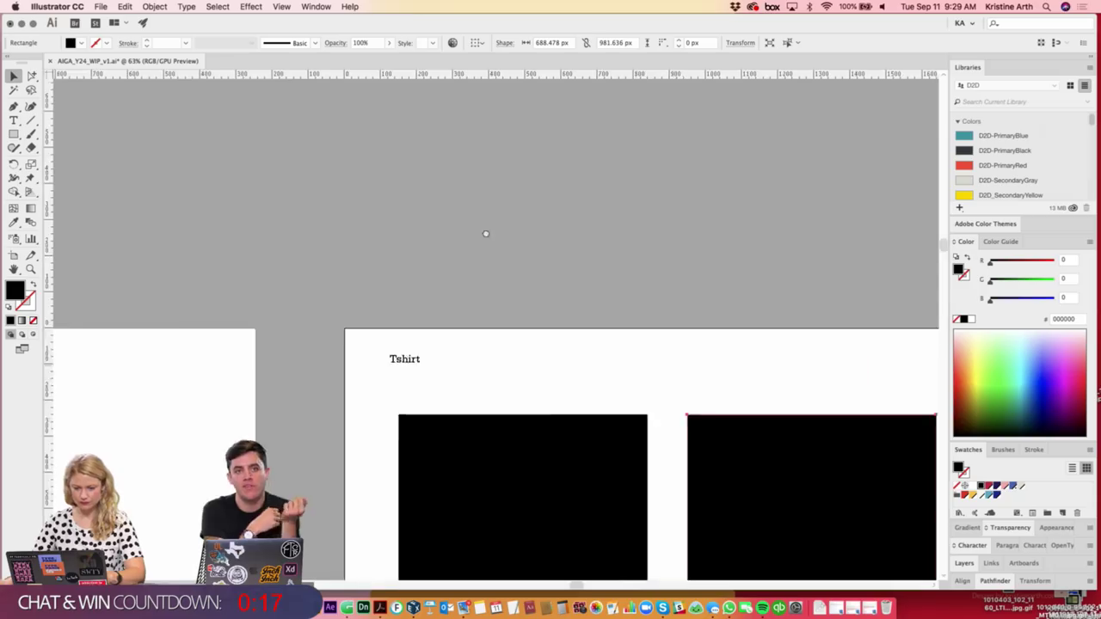
scroll(485, 233, "up", 2)
scroll(485, 233, "left", 4)
scroll(738, 275, "up", 3)
scroll(738, 275, "left", 2)
key("ctrl+0")
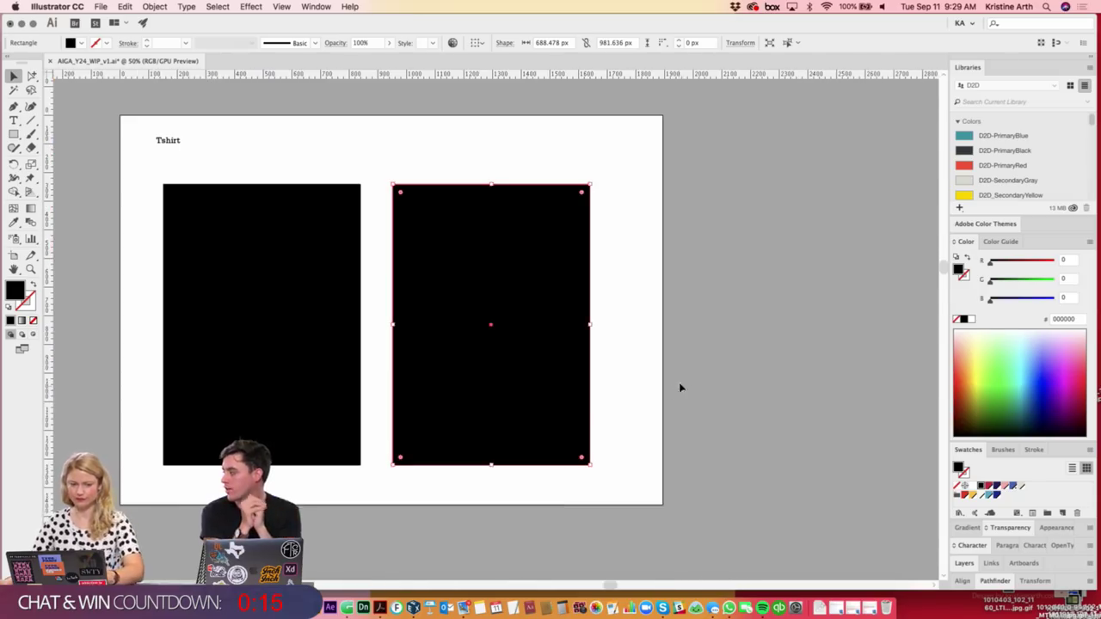
scroll(680, 386, "up", 3)
scroll(680, 386, "left", 3)
scroll(605, 348, "up", 3)
scroll(604, 348, "left", 4)
left_click(605, 348)
scroll(605, 347, "up", 2)
scroll(605, 347, "left", 5)
scroll(580, 319, "left", 1)
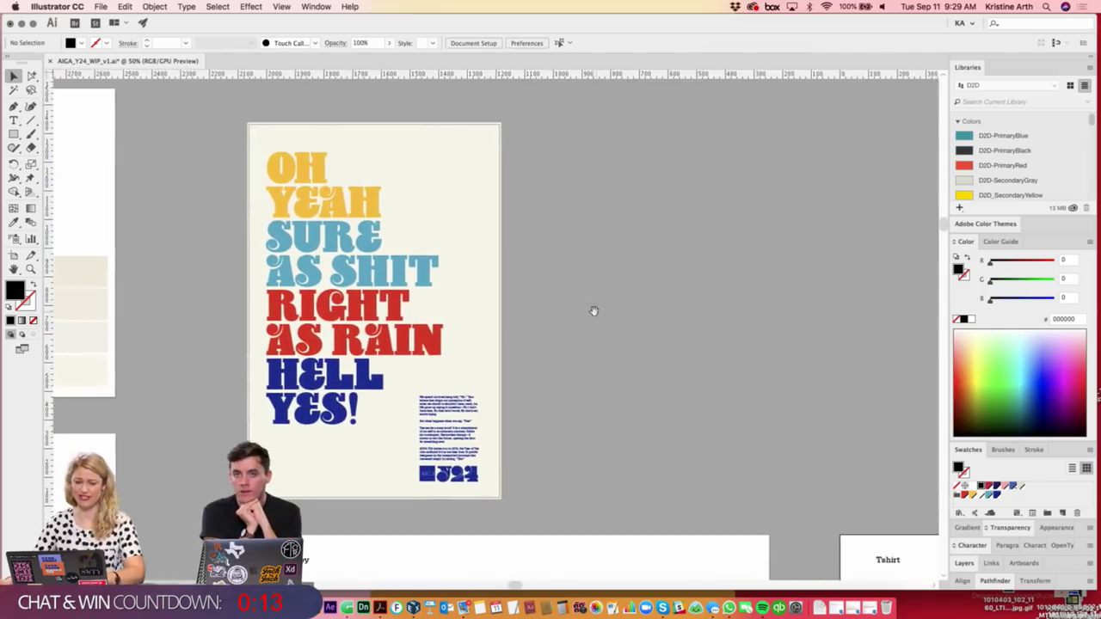
- Unlock All, then duplicate the poster artboard with its cream background rightwards
left_click(155, 6)
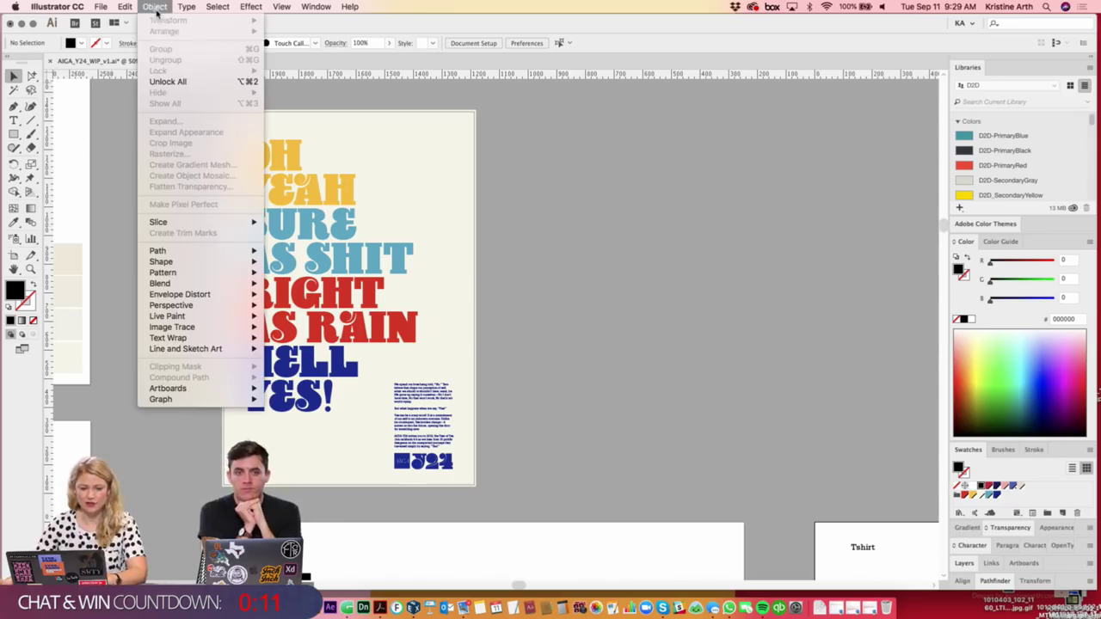
left_click(172, 81)
left_click_drag(592, 268, 582, 264)
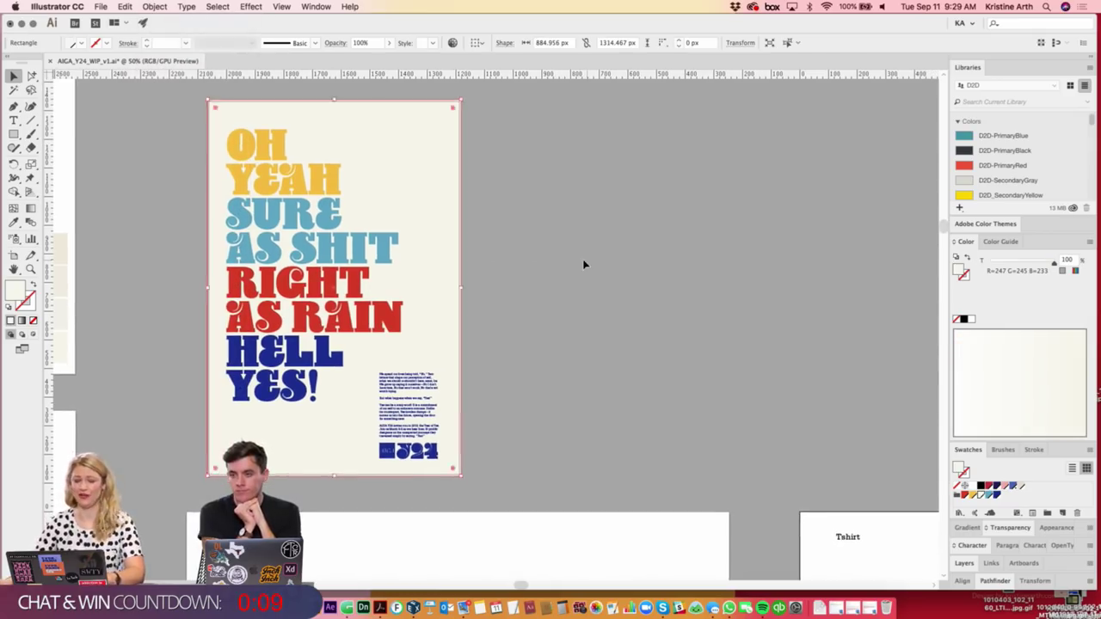
left_click(15, 256)
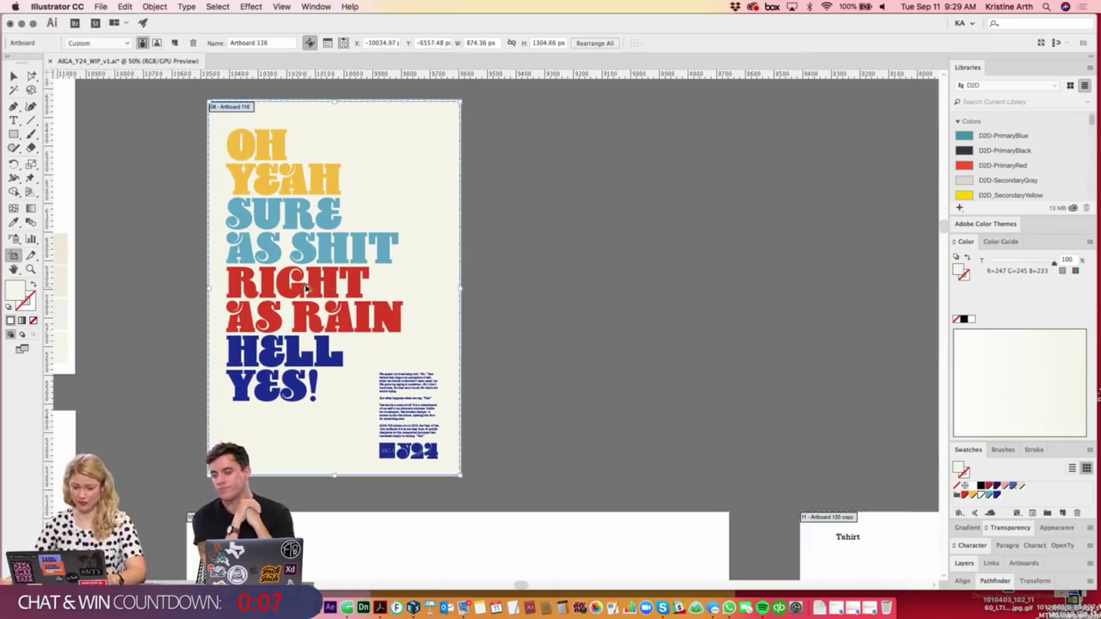
left_click_drag(305, 288, 587, 288)
key("Escape")
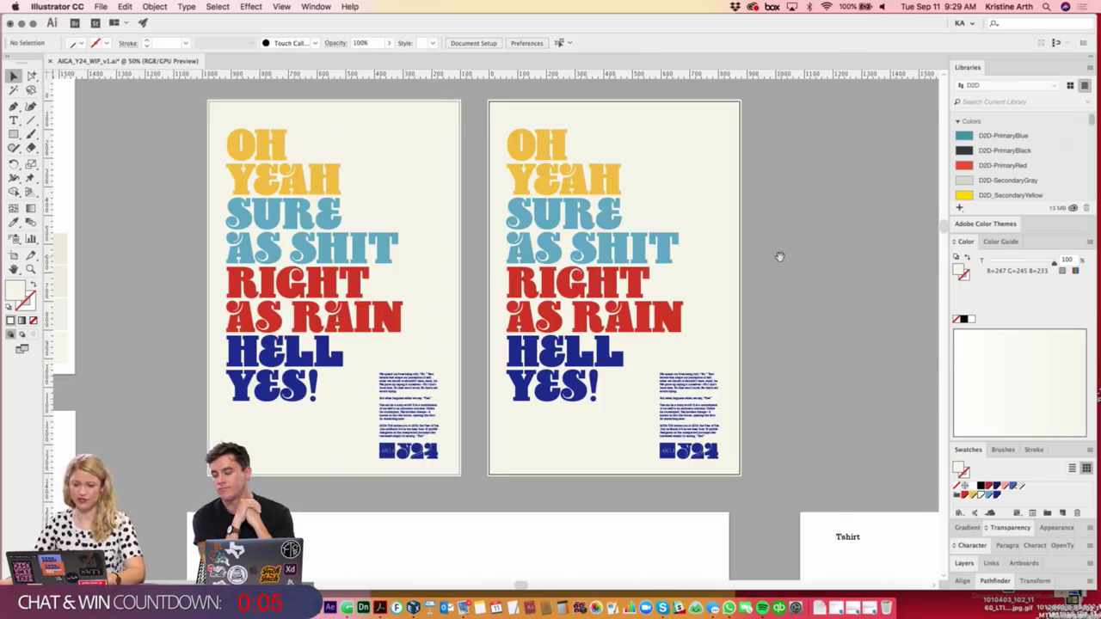
left_click_drag(780, 257, 753, 260)
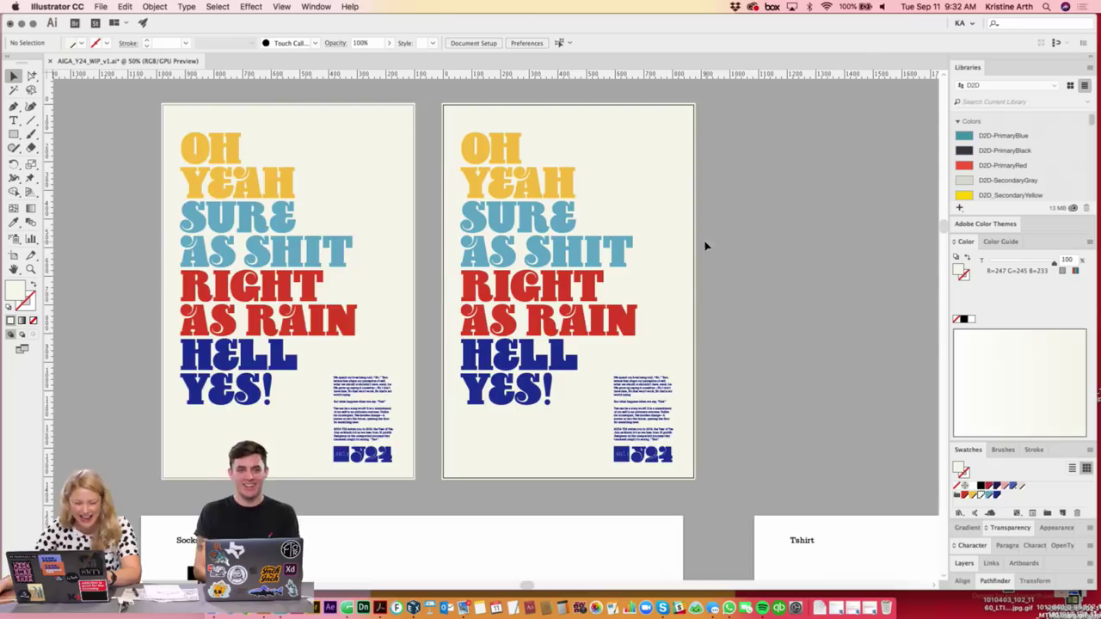
- Select the black square marker beside OH YEAH
scroll(683, 260, "up", 8)
scroll(683, 260, "left", 3)
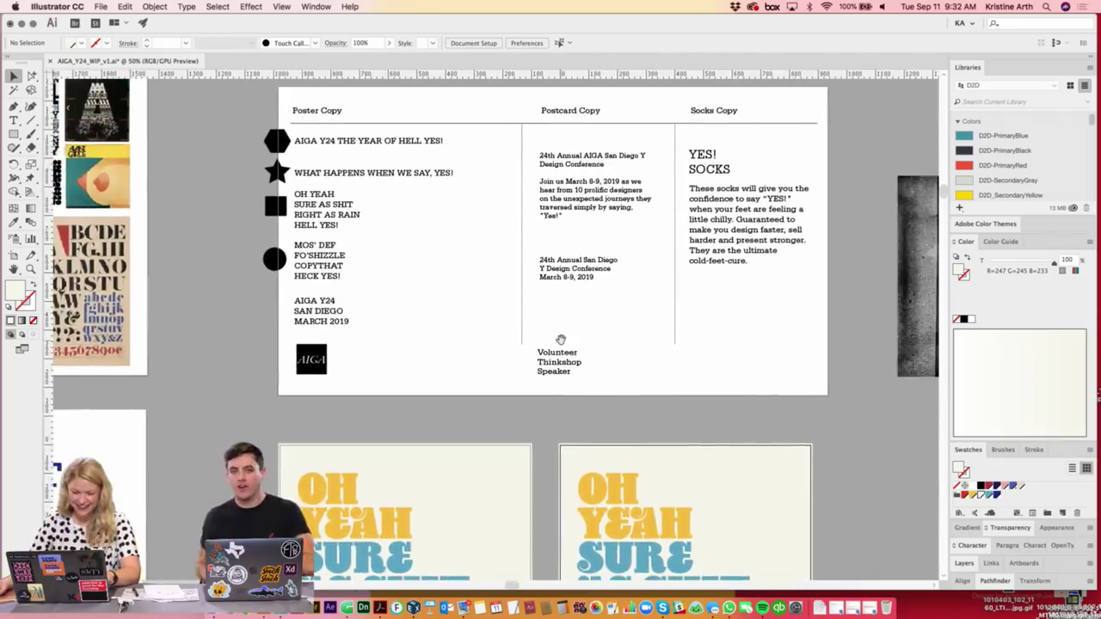
left_click(277, 207)
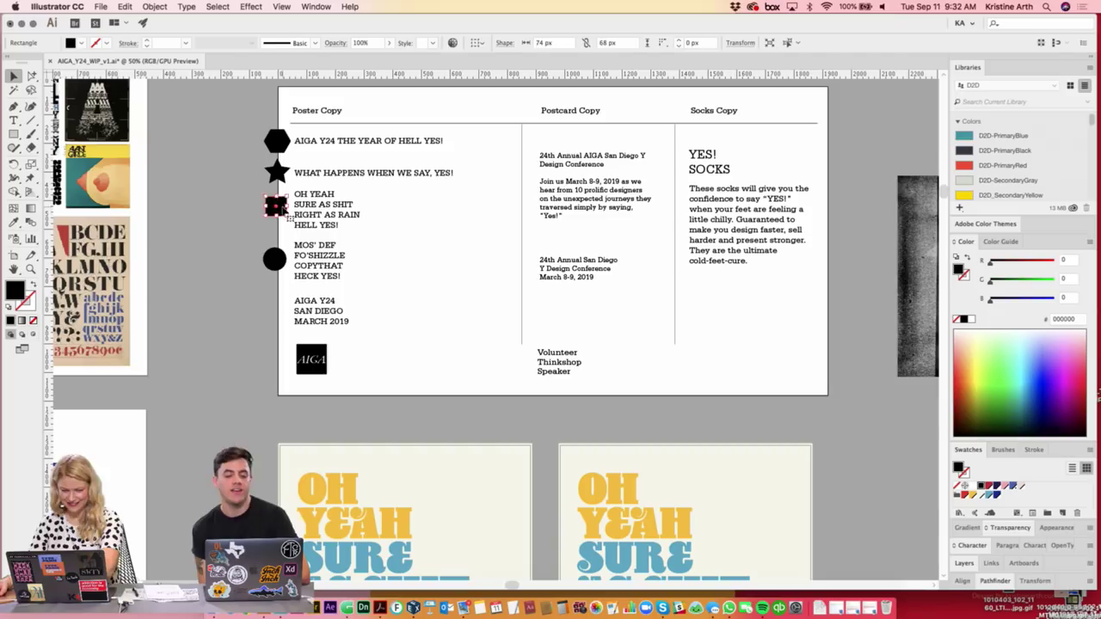
scroll(718, 425, "down", 3)
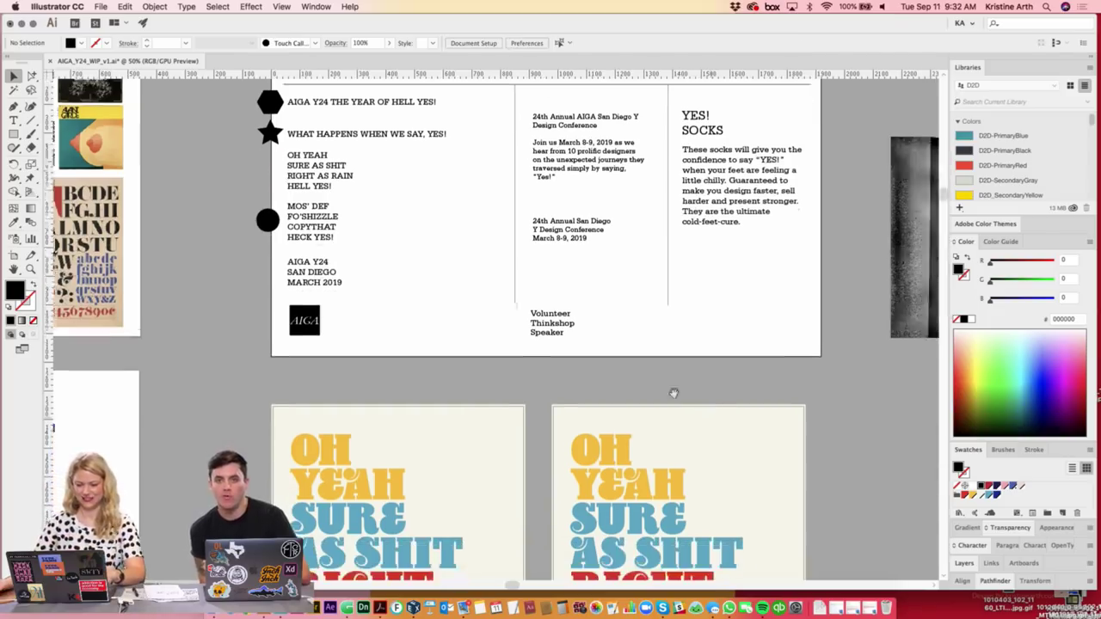
scroll(310, 269, "up", 4)
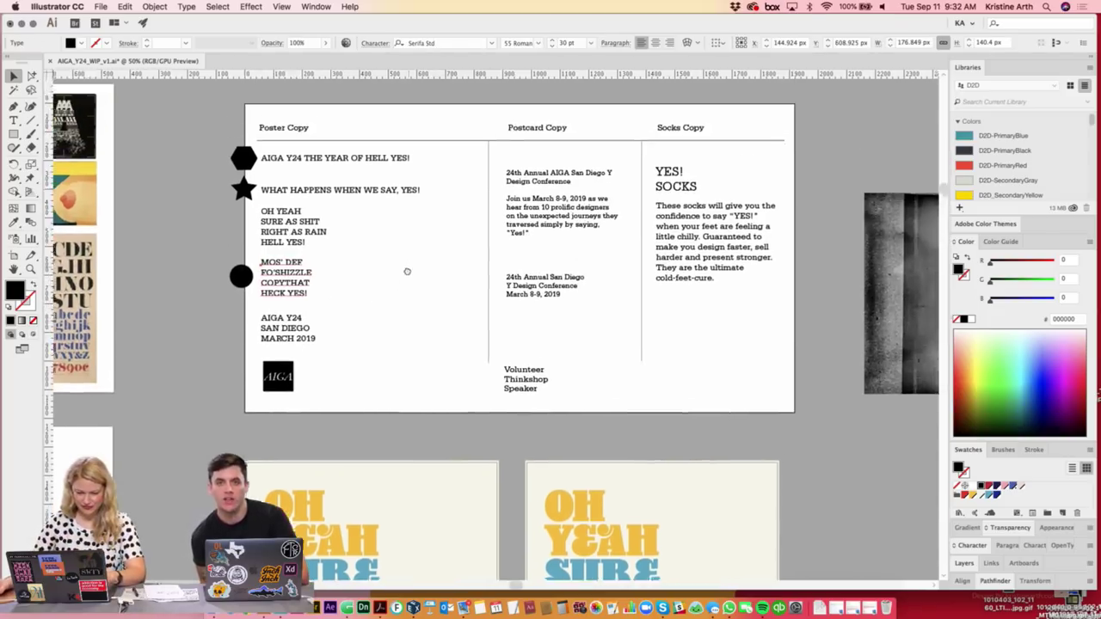
scroll(304, 111, "down", 3)
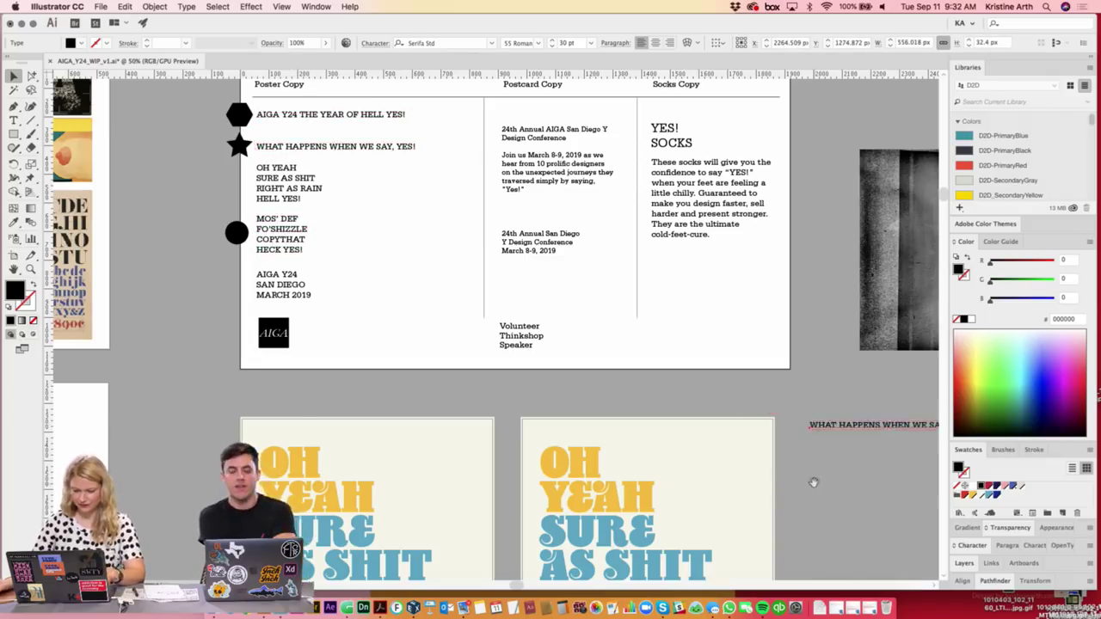
scroll(814, 482, "down", 5)
scroll(746, 335, "down", 2)
- Delete the duplicate poster's big headline, then select its body text
left_click(676, 318)
key("Delete")
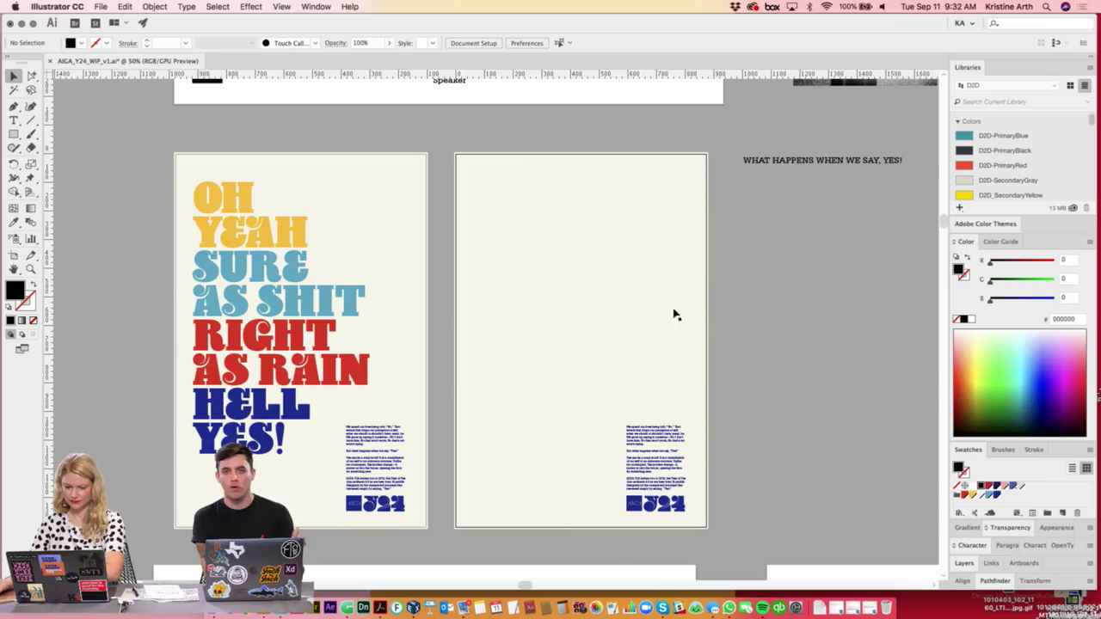
scroll(682, 467, "down", 2)
left_click(623, 405)
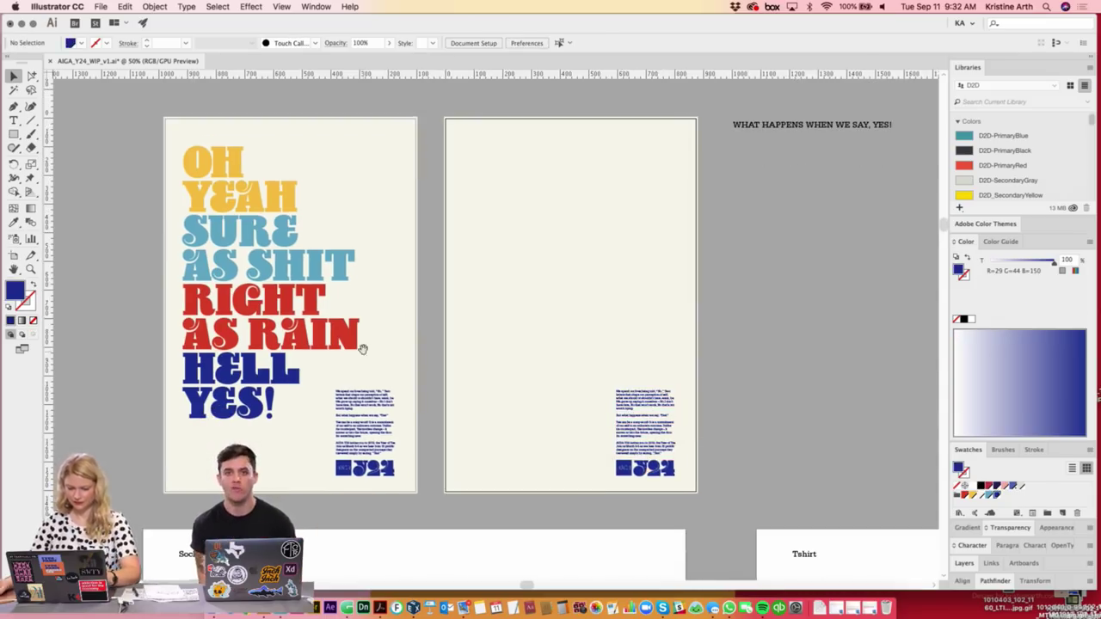
- Paste a copy of the AIGA San Diego Y24 logo onto the duplicate poster
scroll(362, 348, "down", 3)
scroll(362, 348, "left", 5)
scroll(353, 309, "left", 5)
scroll(343, 271, "left", 5)
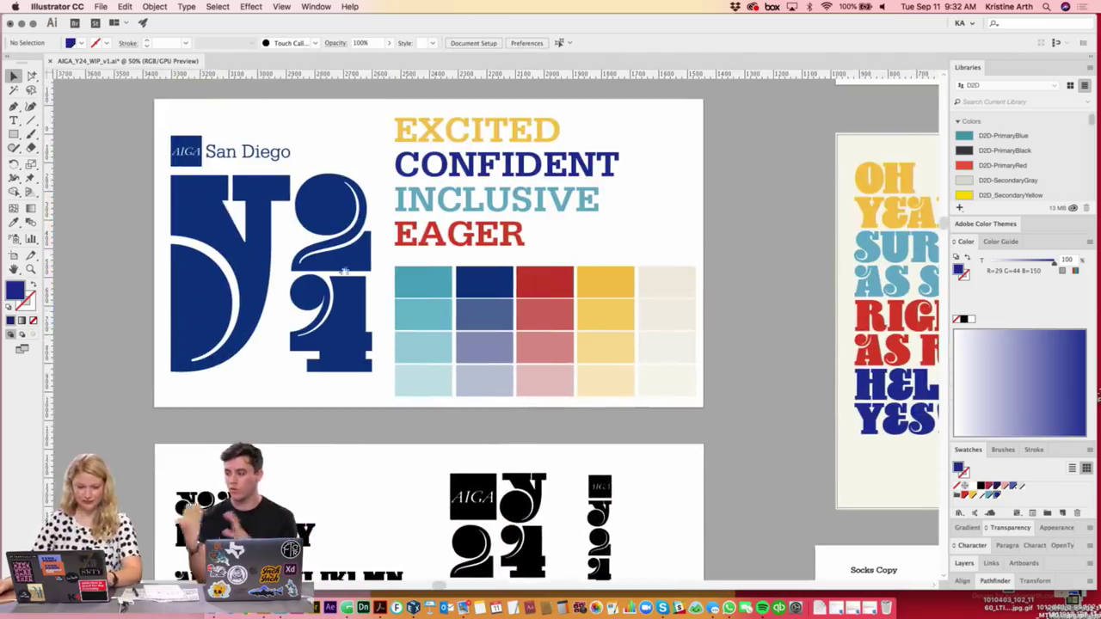
left_click(217, 241)
scroll(623, 346, "down", 2)
scroll(623, 346, "right", 4)
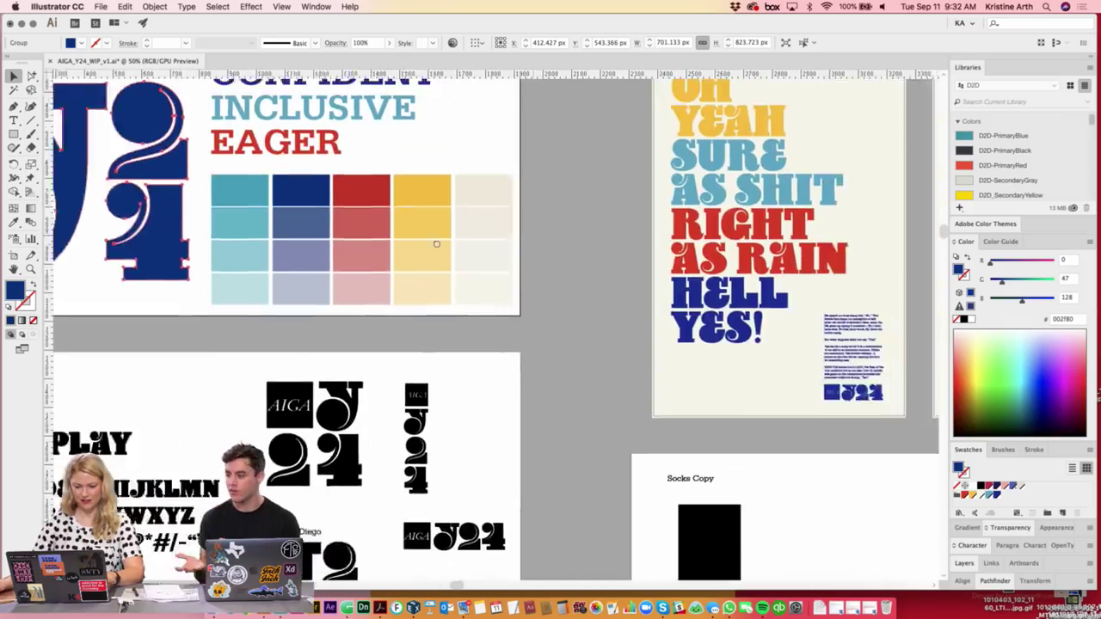
scroll(516, 319, "right", 2)
scroll(516, 319, "right", 4)
scroll(516, 319, "down", 1)
scroll(542, 278, "right", 2)
scroll(542, 278, "up", 2)
scroll(542, 278, "right", 4)
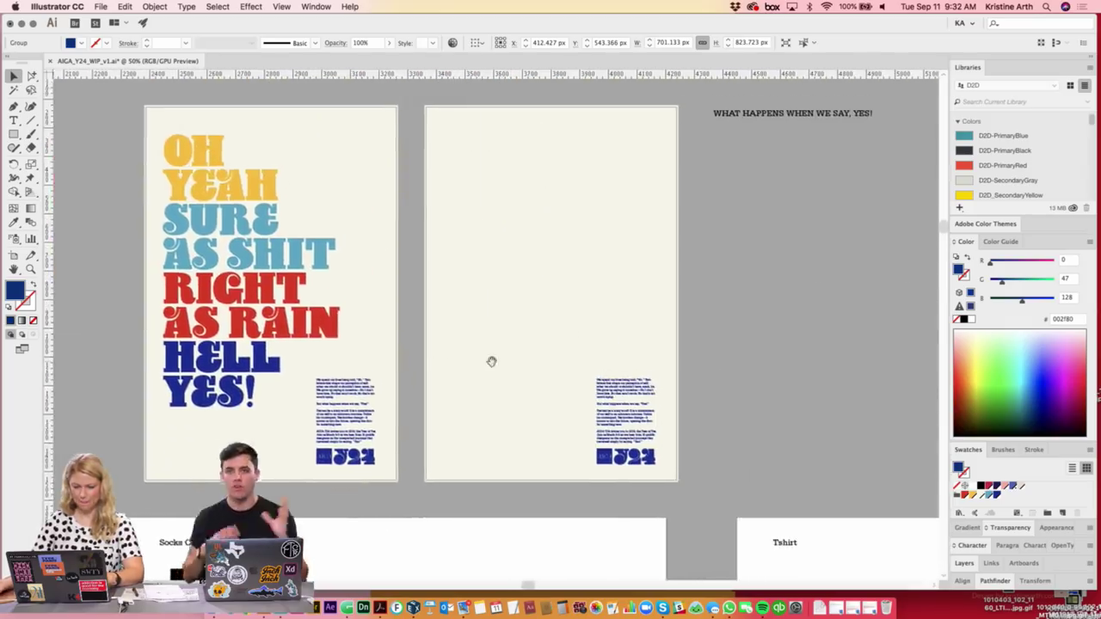
scroll(491, 362, "right", 1)
key("ctrl+v")
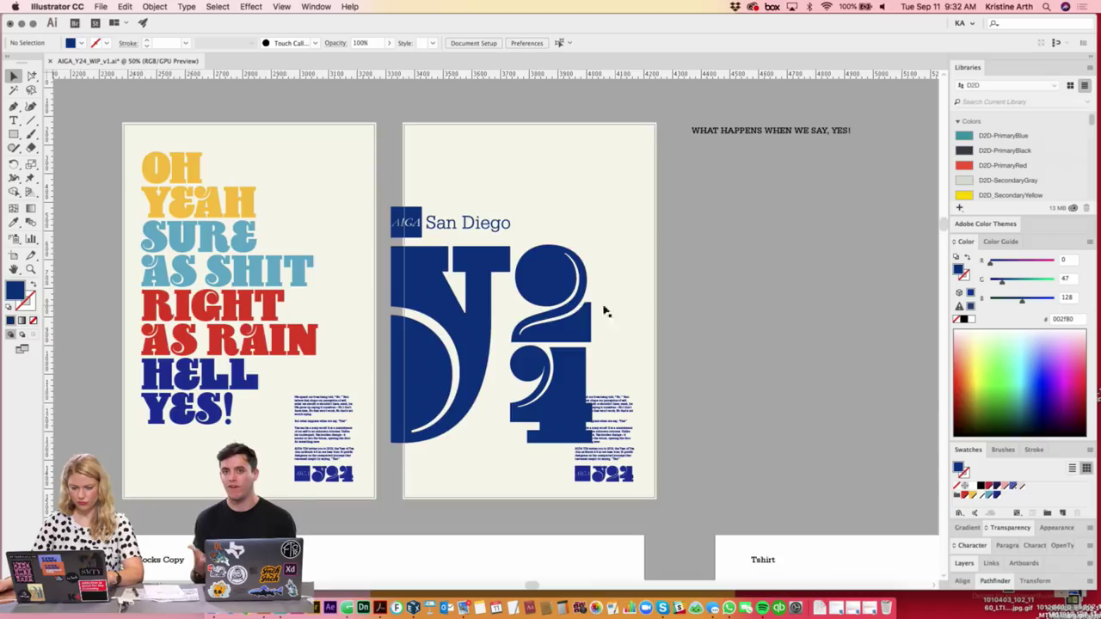
scroll(603, 307, "up", 1)
scroll(602, 307, "right", 1)
- Enlarge the Y24 artwork past the poster edges and move it up
left_click_drag(535, 297, 559, 297)
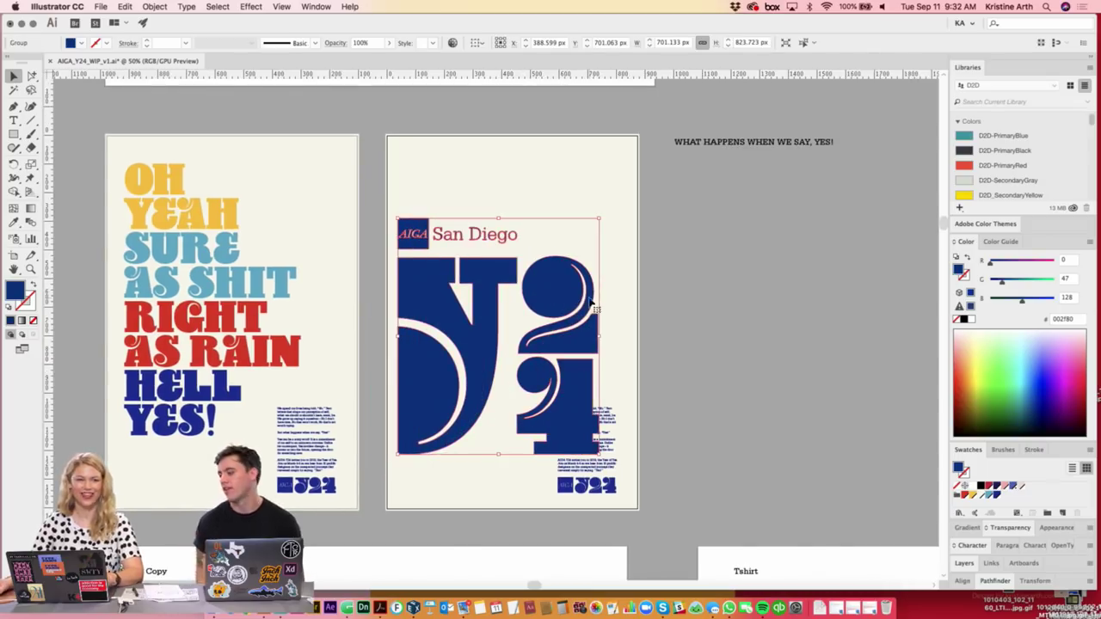
left_click_drag(569, 312, 557, 312)
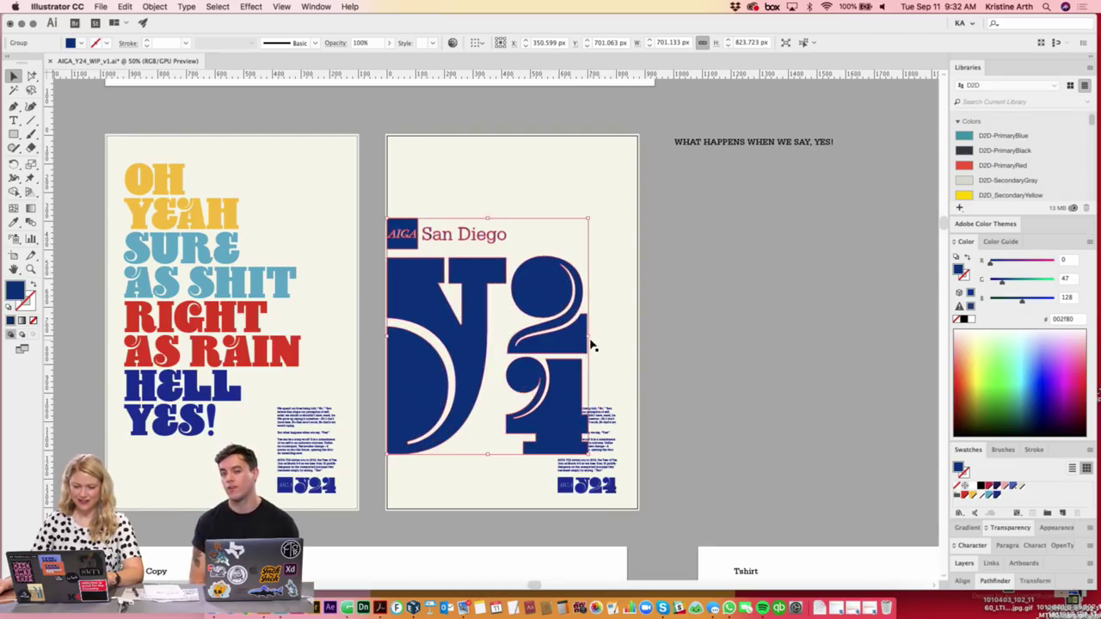
left_click_drag(592, 346, 748, 342)
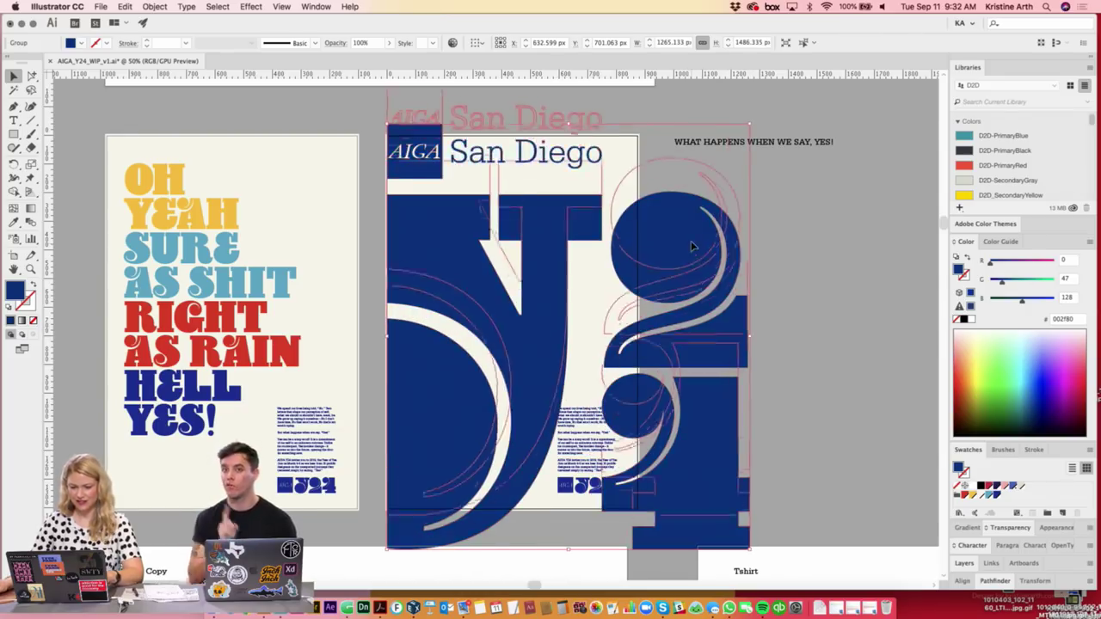
mouse_move(691, 241)
left_mouse_down()
mouse_move(672, 233)
mouse_move(667, 243)
left_mouse_up()
left_click(812, 337)
- Move the AIGA logo off the poster and shrink the 24 to half size beneath it
scroll(603, 241, "up", 2)
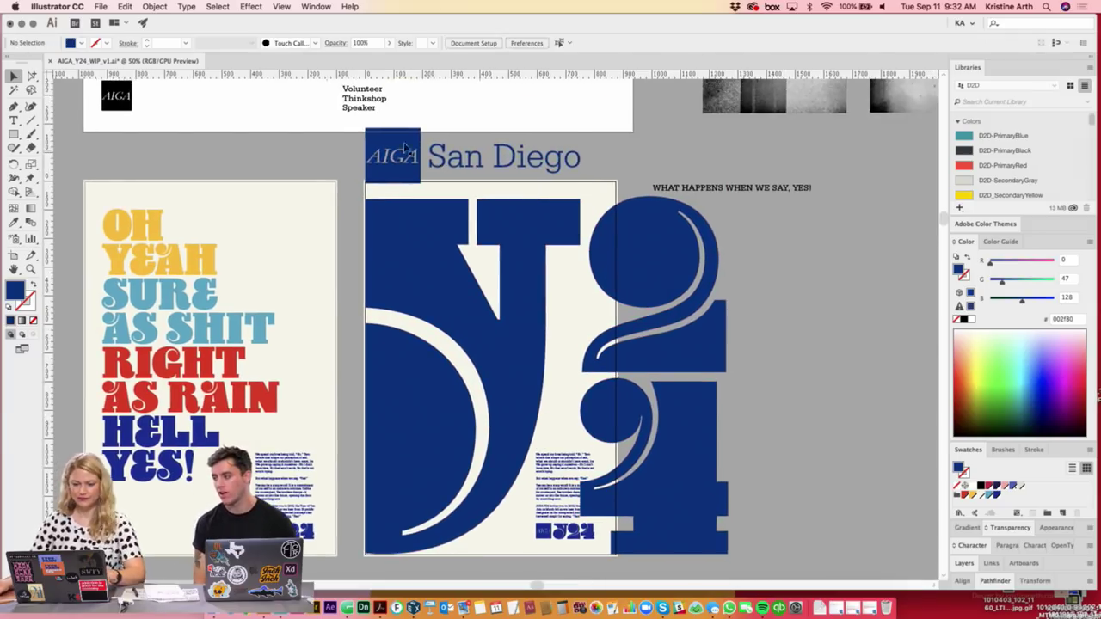
left_click_drag(779, 241, 778, 243)
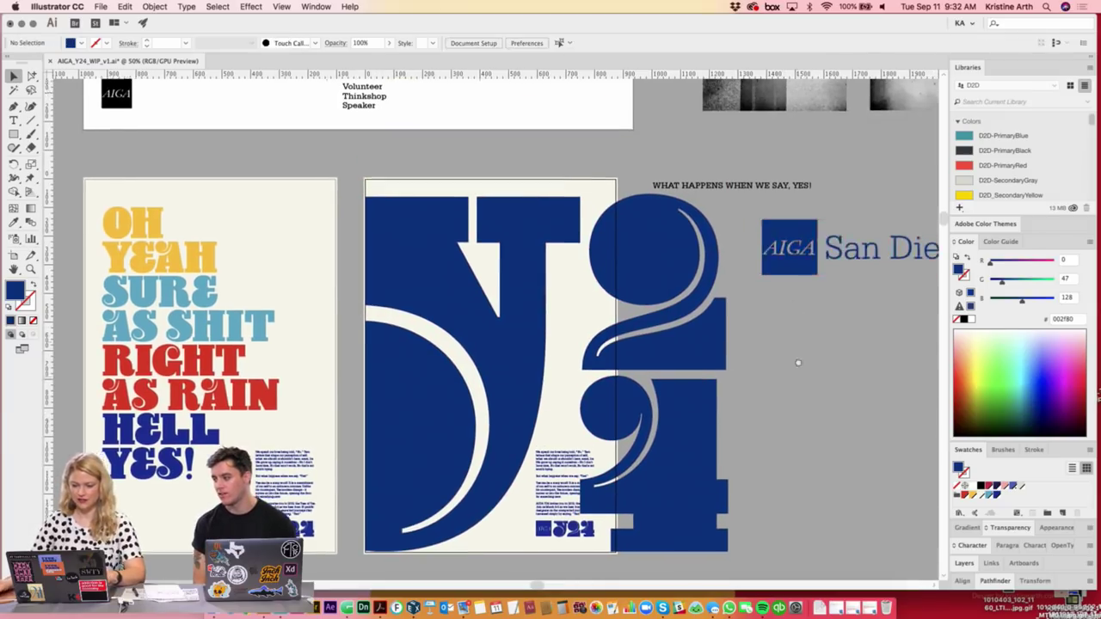
scroll(775, 361, "down", 3)
left_click(682, 411)
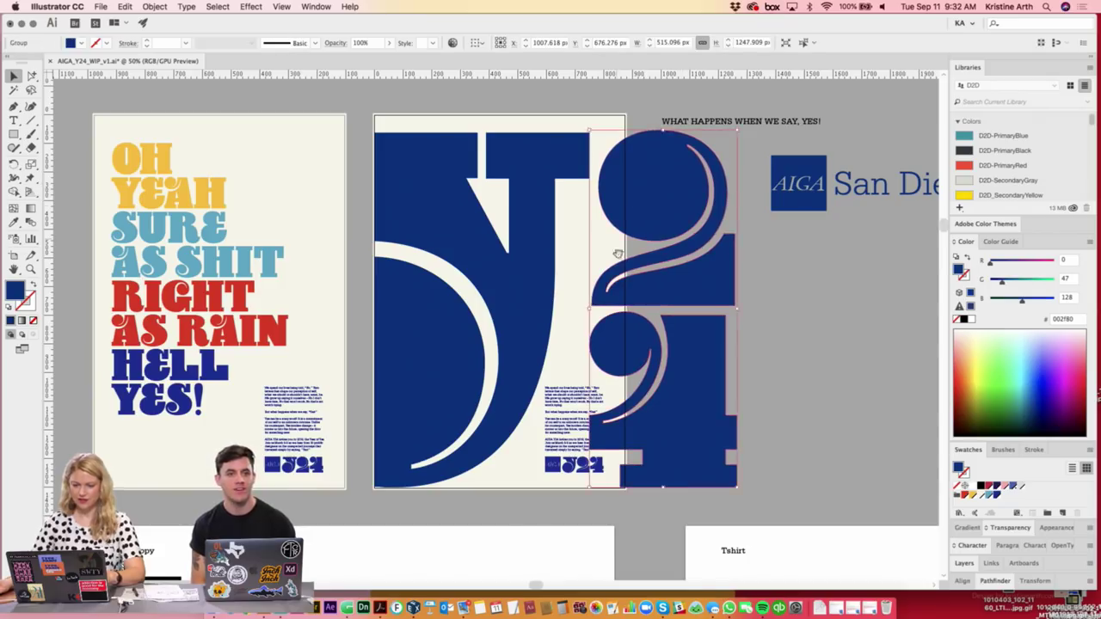
scroll(617, 253, "right", 3)
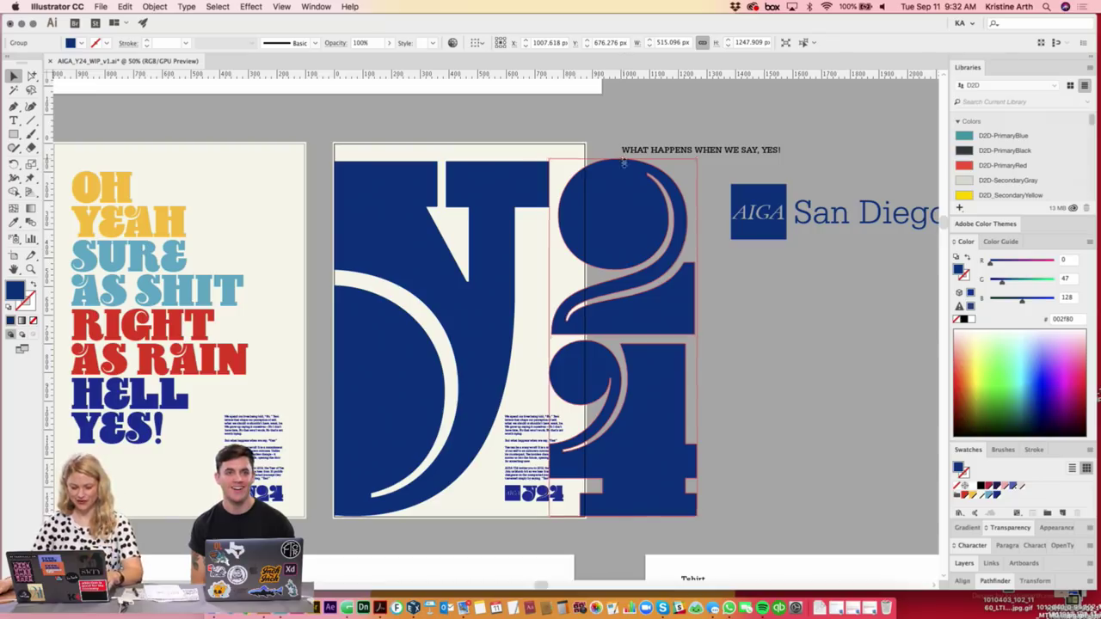
left_click_drag(624, 160, 623, 314)
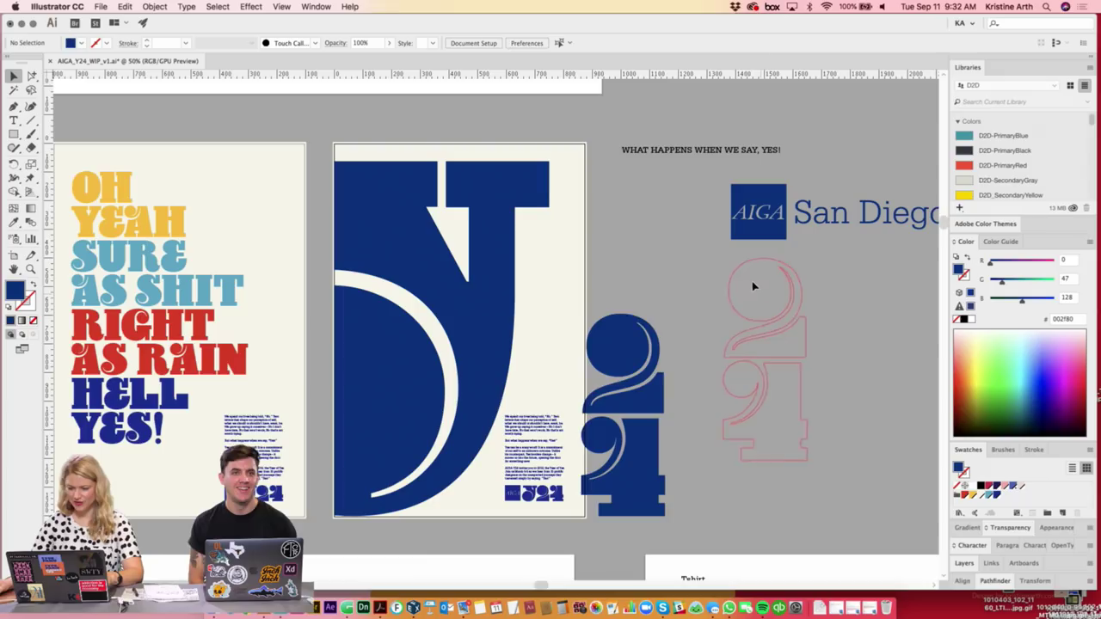
left_click_drag(757, 299, 757, 299)
scroll(603, 327, "left", 5)
scroll(603, 327, "down", 2)
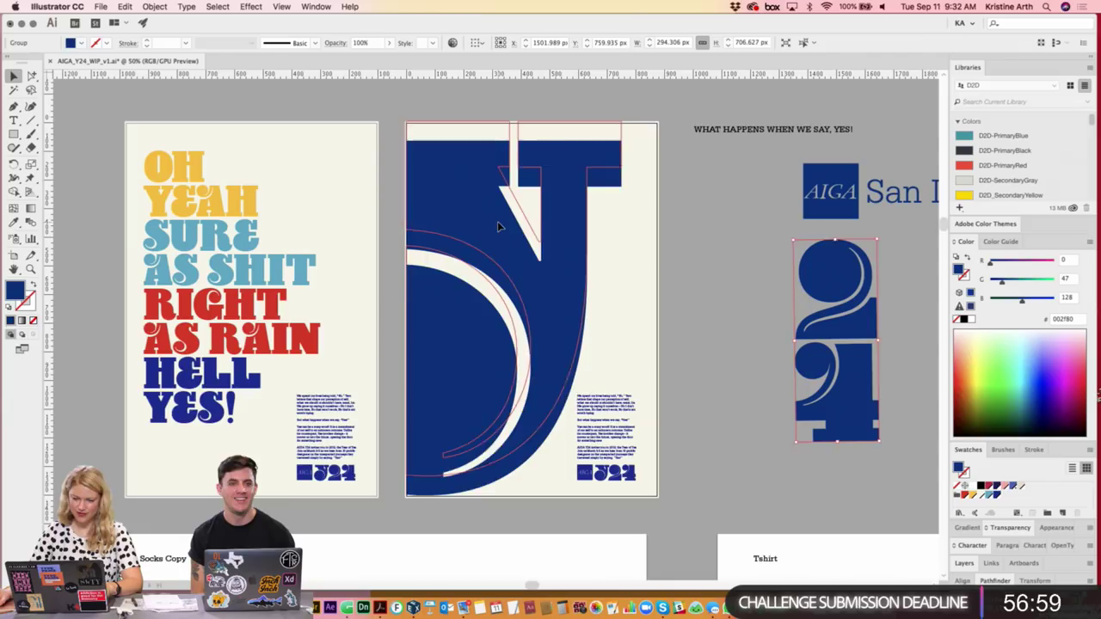
- Select the big blue J shape on the second poster
left_click(499, 222)
scroll(696, 311, "down", 2)
scroll(637, 413, "up", 2)
scroll(636, 413, "right", 1)
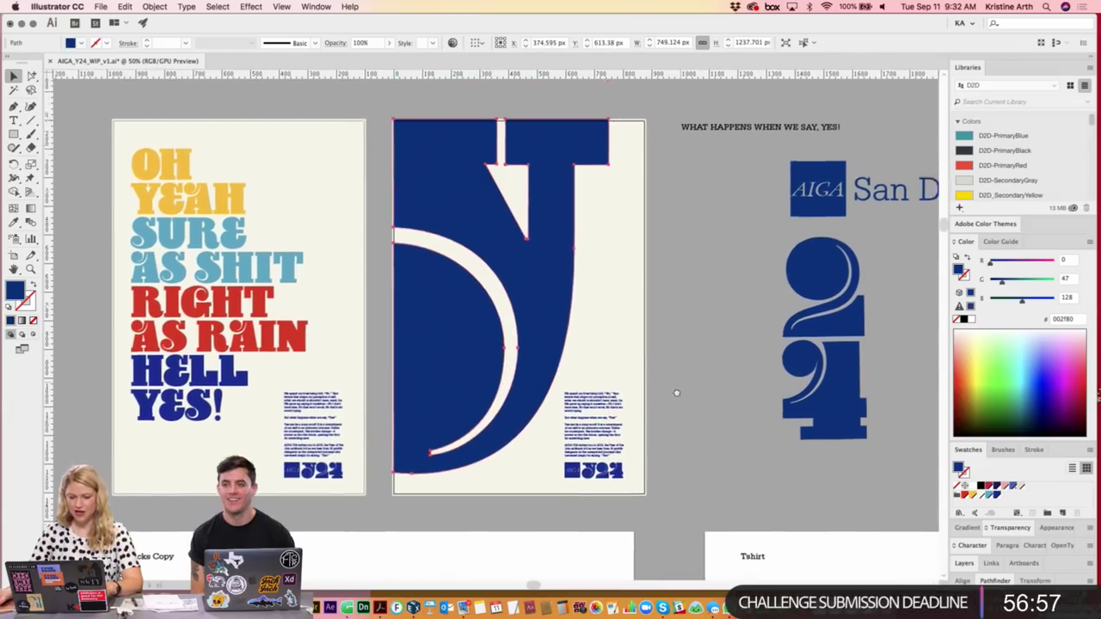
scroll(602, 344, "up", 1)
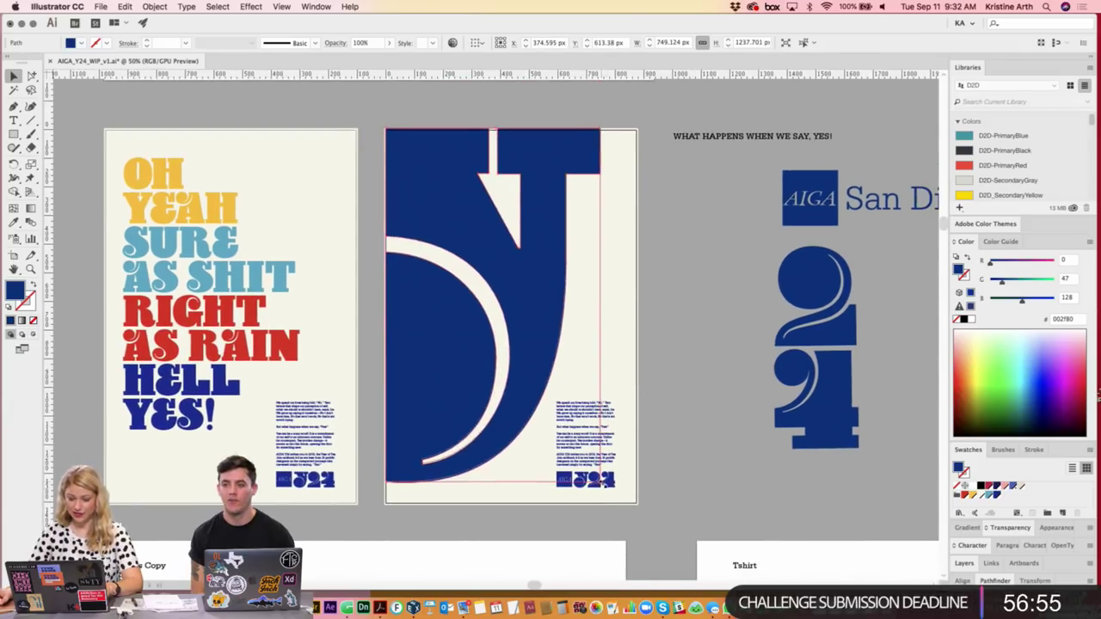
left_click(677, 398)
scroll(567, 317, "left", 1)
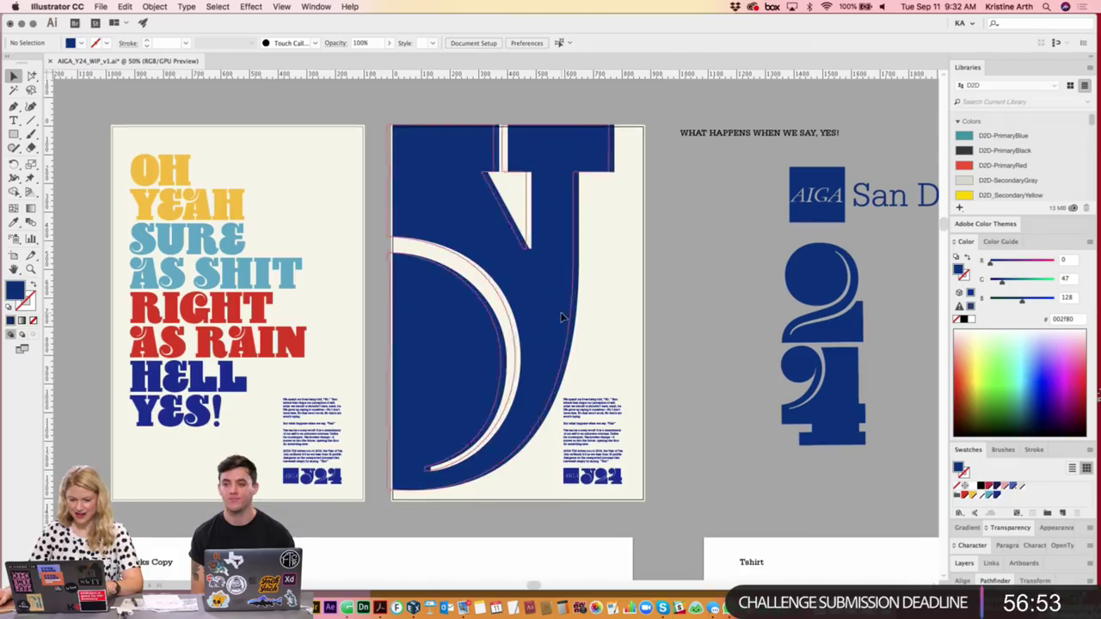
left_click(567, 317)
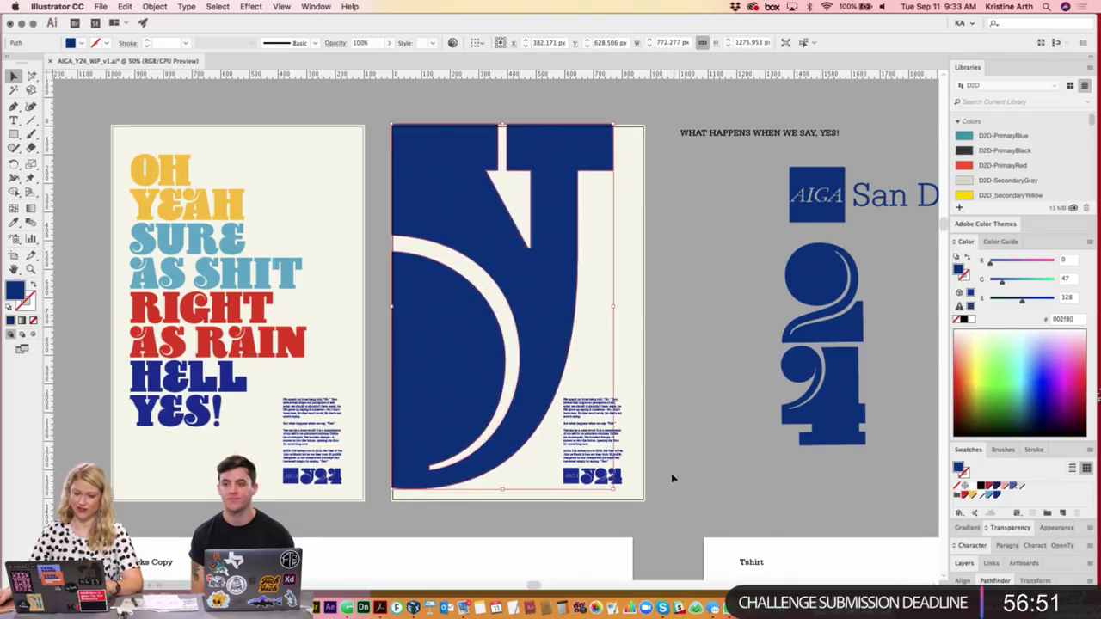
scroll(554, 360, "up", 10)
scroll(554, 361, "left", 10)
scroll(406, 226, "up", 2)
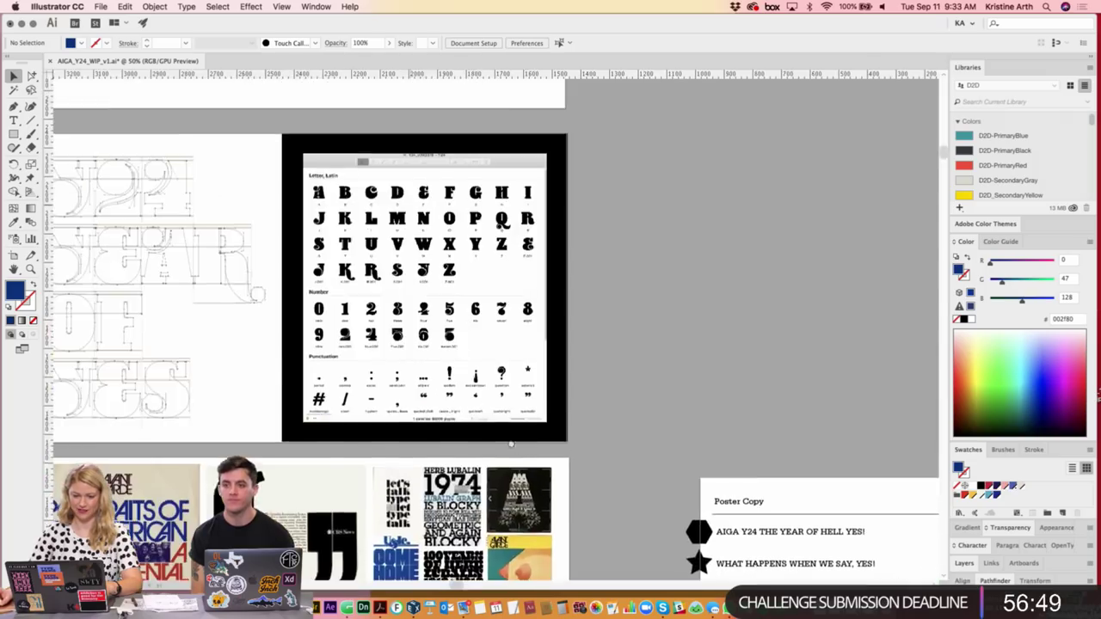
scroll(405, 227, "up", 5)
scroll(405, 226, "up", 4)
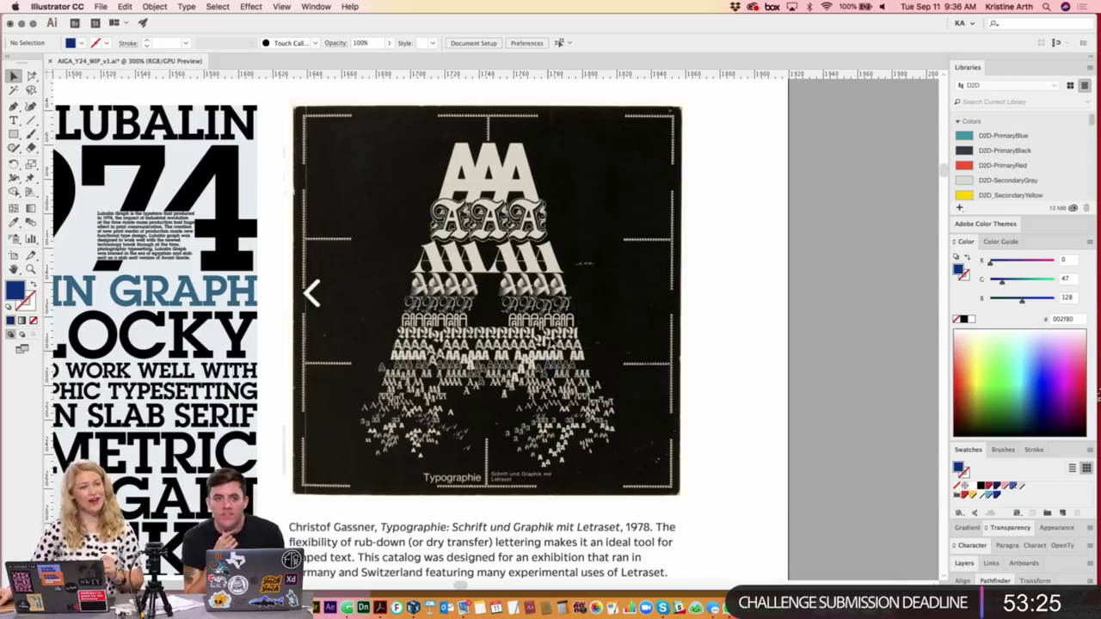
scroll(578, 325, "down", 3)
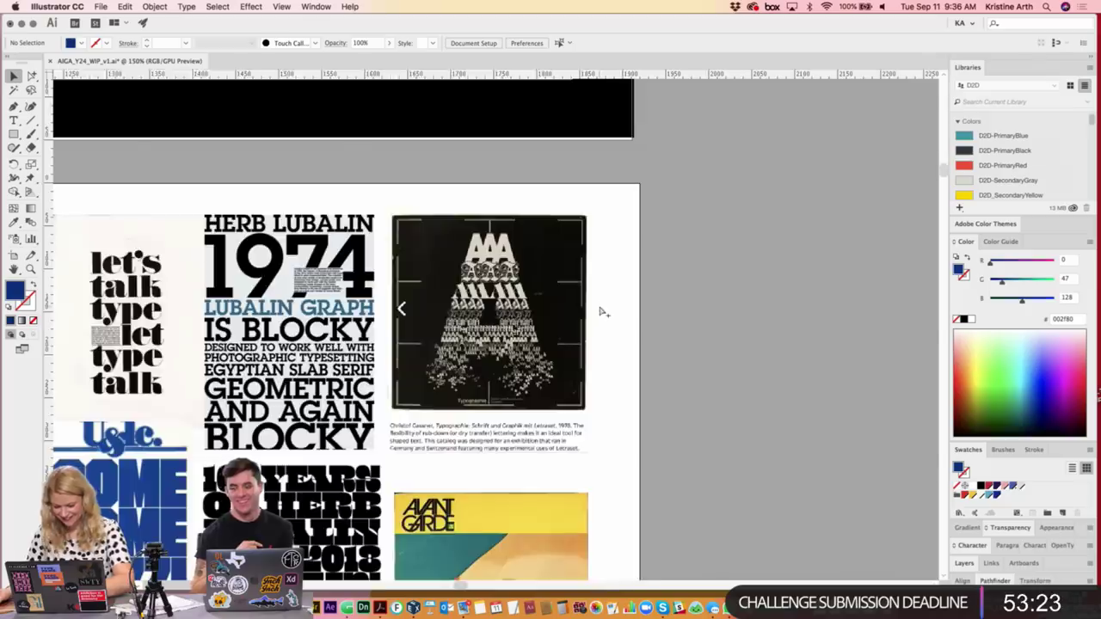
scroll(602, 312, "down", 3)
scroll(602, 312, "down", 2)
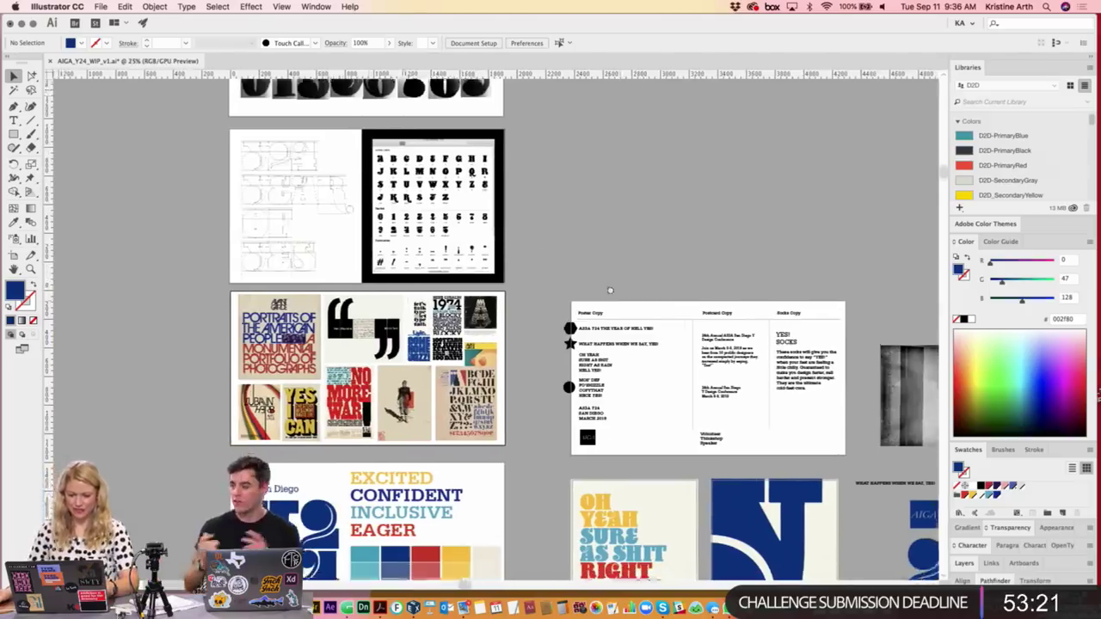
left_click_drag(628, 308, 494, 238)
left_click_drag(605, 315, 548, 299)
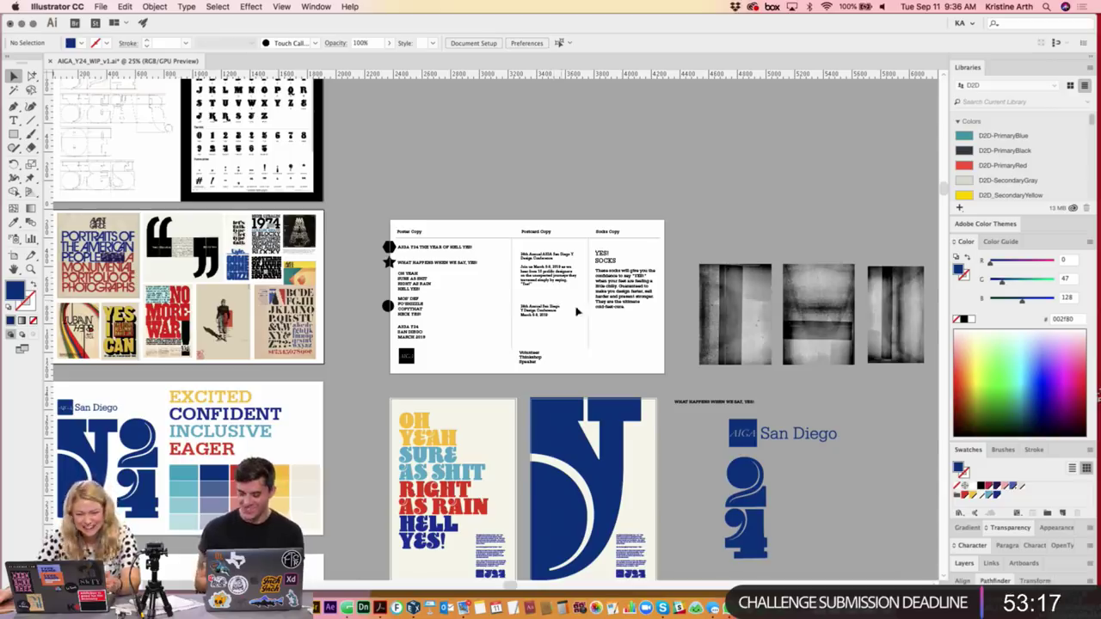
scroll(638, 360, "down", 3)
scroll(633, 370, "down", 1)
scroll(633, 378, "down", 2)
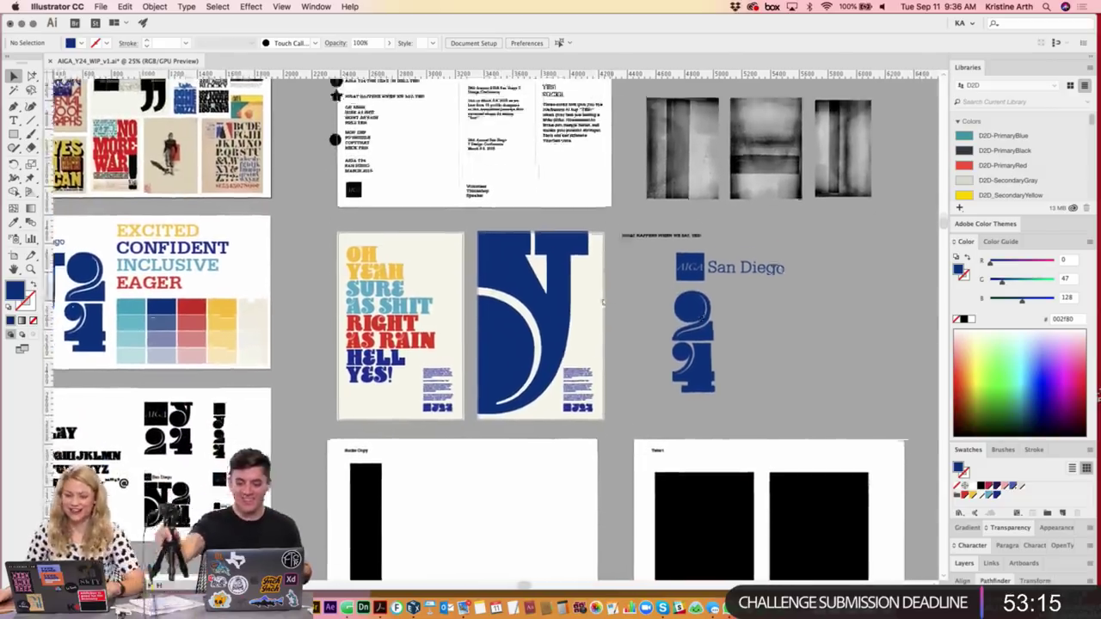
scroll(627, 353, "down", 1)
scroll(628, 353, "up", 1)
key("super+equal")
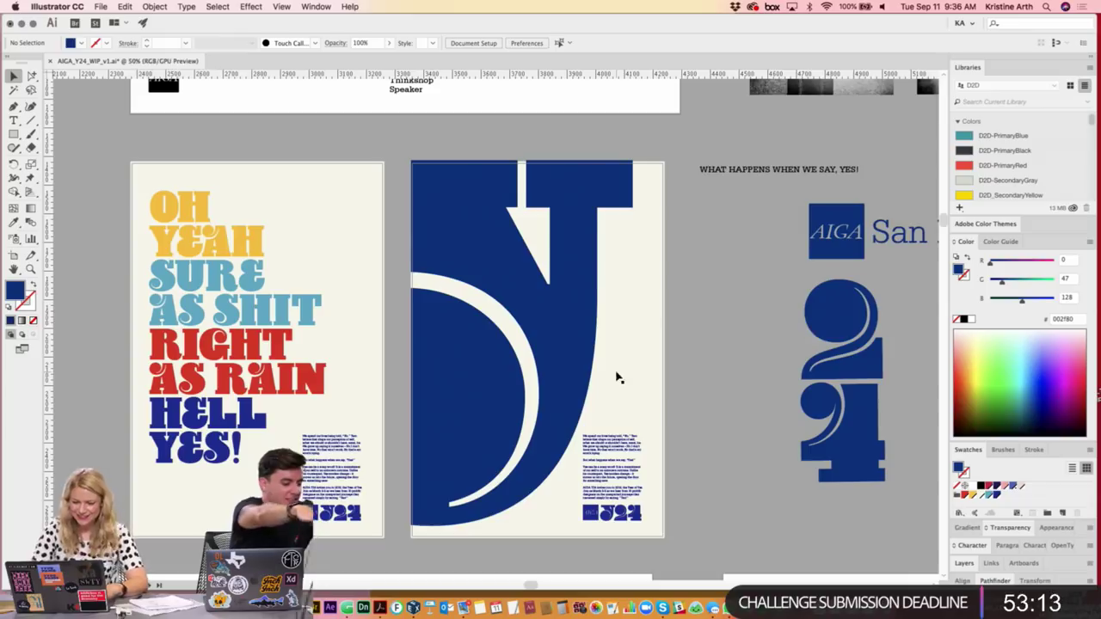
scroll(620, 322, "down", 1)
key("super+minus")
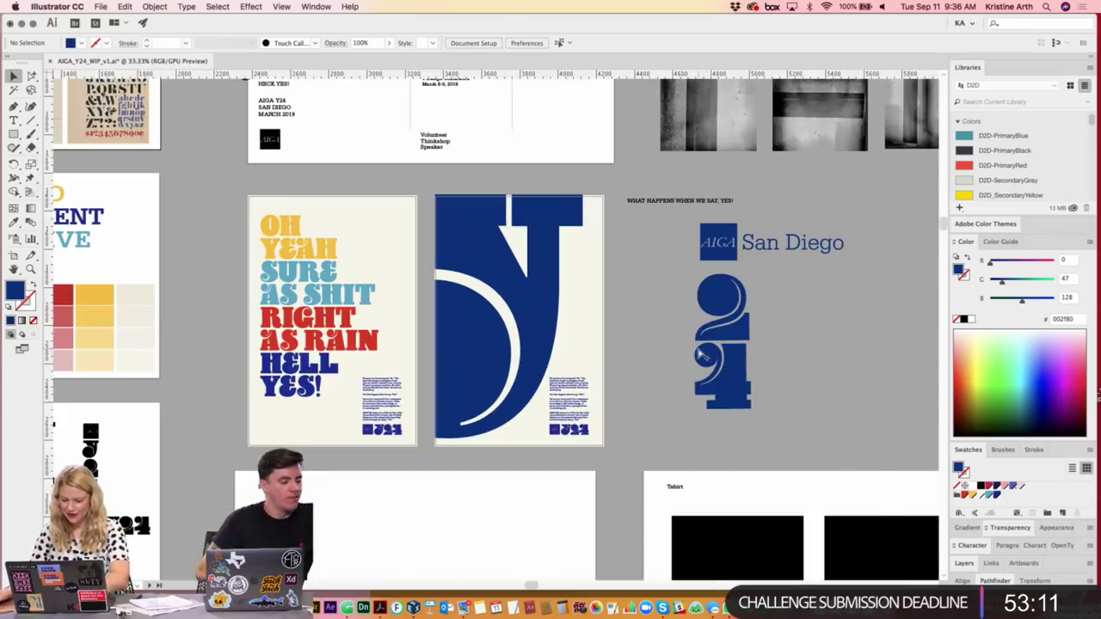
key("super+equal")
key("super+equal")
scroll(688, 345, "right", 2)
scroll(689, 344, "up", 1)
scroll(654, 336, "right", 1)
- Nudge the blue J down and delete the spare AIGA logo and 24
left_click(503, 233)
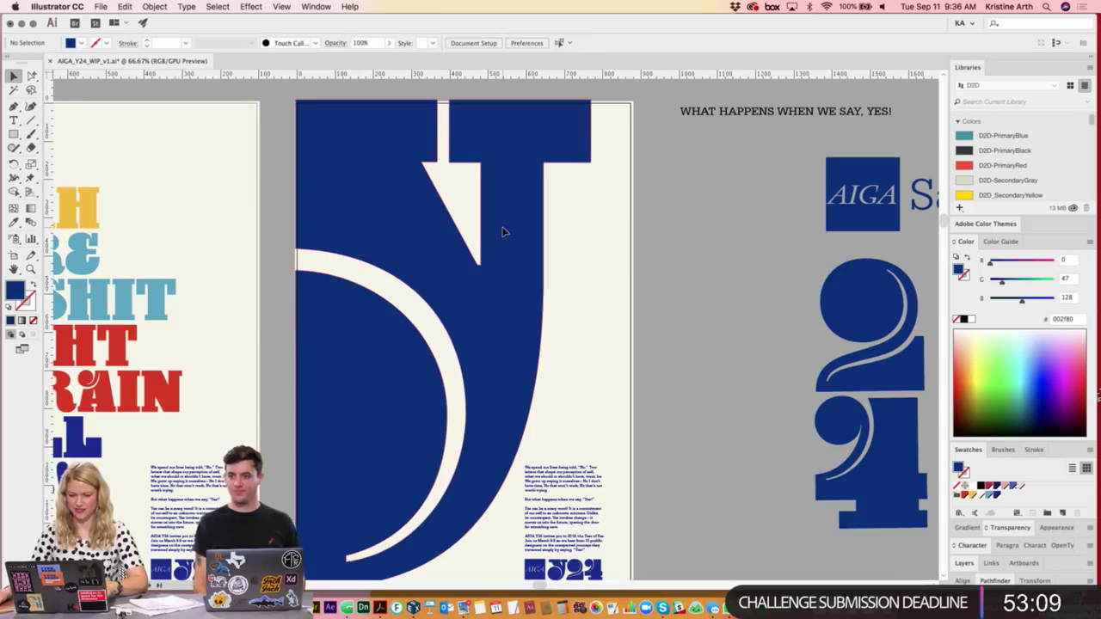
left_click_drag(503, 232, 504, 235)
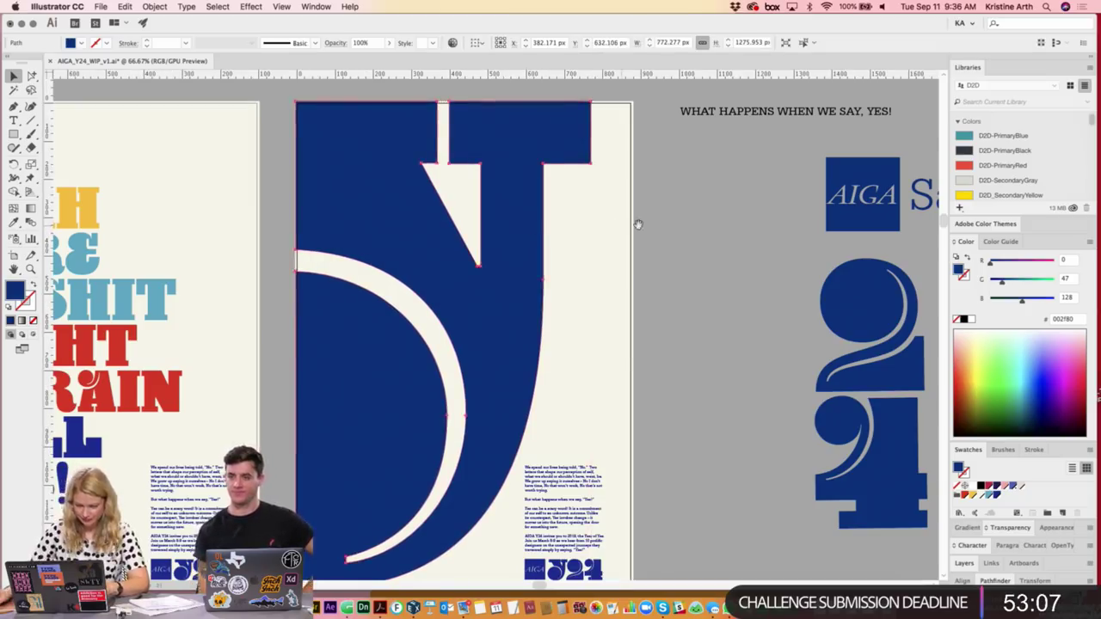
scroll(640, 226, "down", 1)
scroll(640, 226, "right", 1)
key("super+minus")
scroll(712, 265, "right", 3)
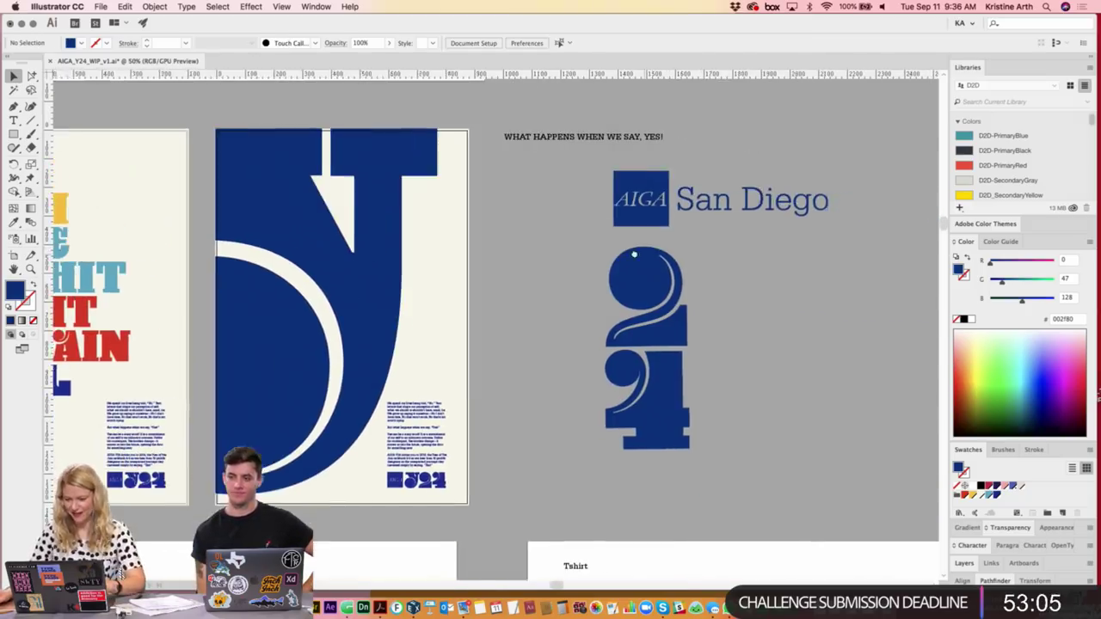
left_click(614, 220)
left_click(633, 258, "shift")
key("Delete")
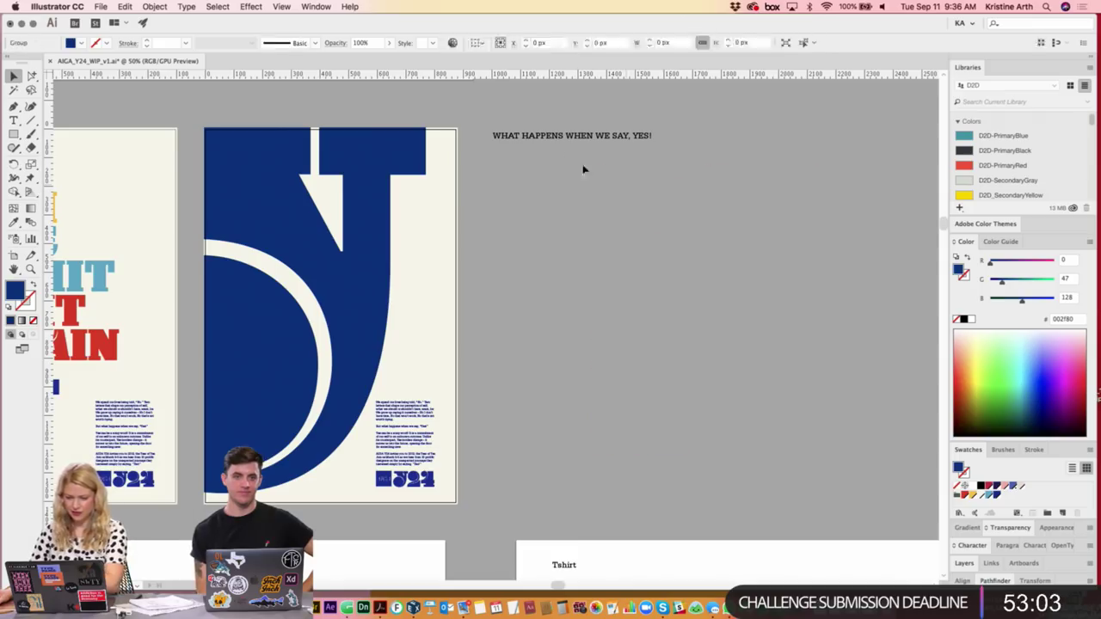
- Move the WHAT HAPPENS WHEN WE SAY, YES! tagline above the J poster
left_click(542, 140)
scroll(628, 192, "left", 5)
scroll(628, 192, "up", 2)
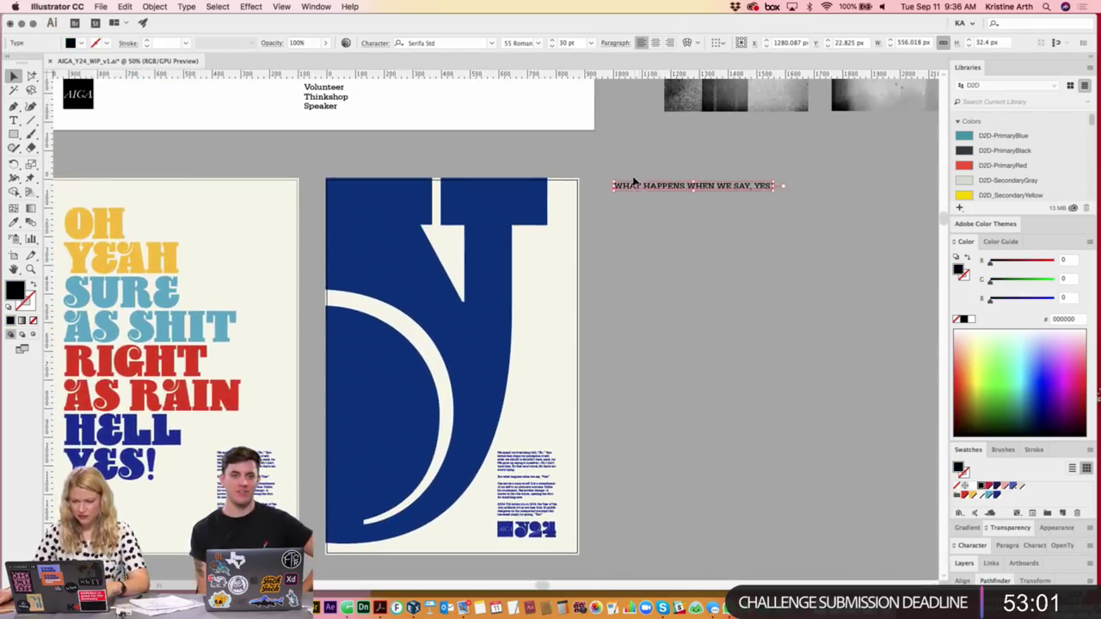
left_click_drag(504, 163, 475, 148)
left_click(638, 202)
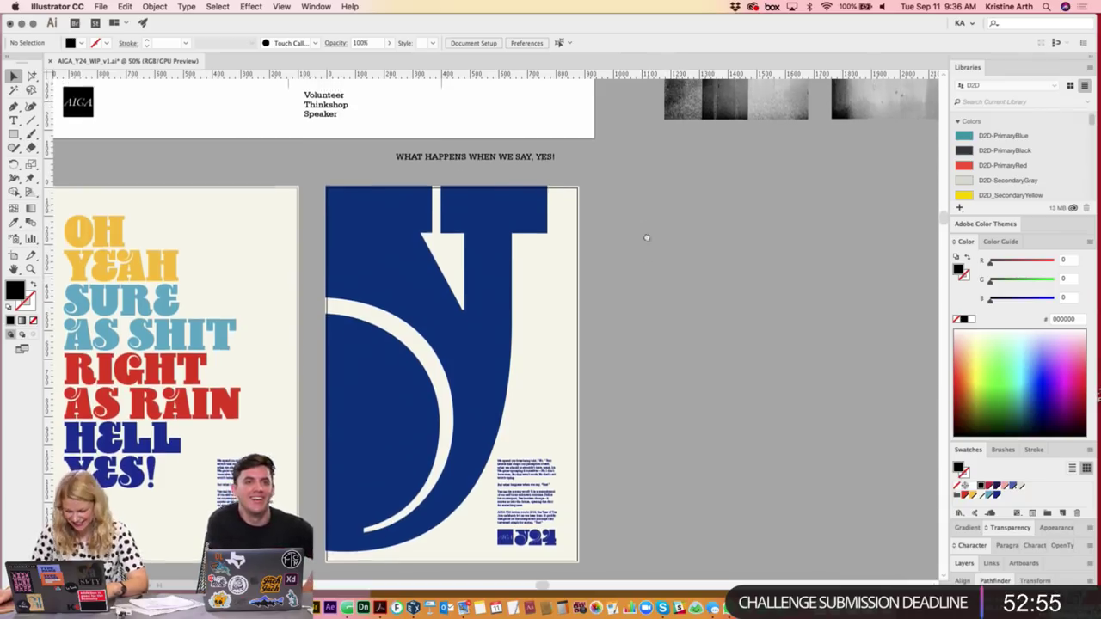
scroll(654, 265, "up", 3)
scroll(646, 273, "down", 5)
scroll(659, 312, "left", 1)
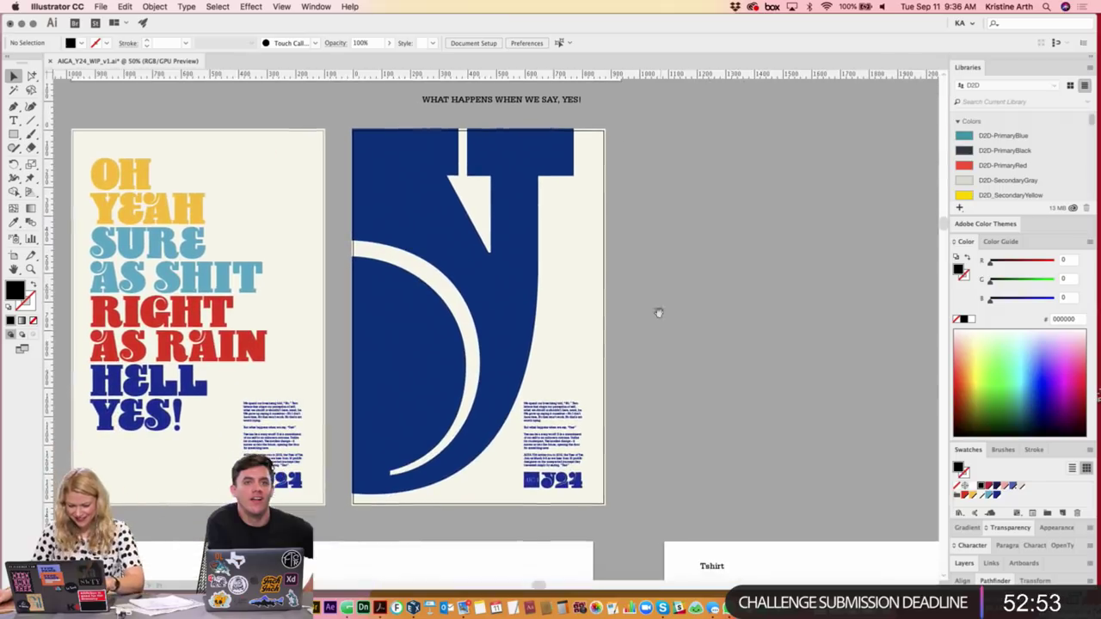
- Duplicate the J poster artboard to the right
left_click(13, 256)
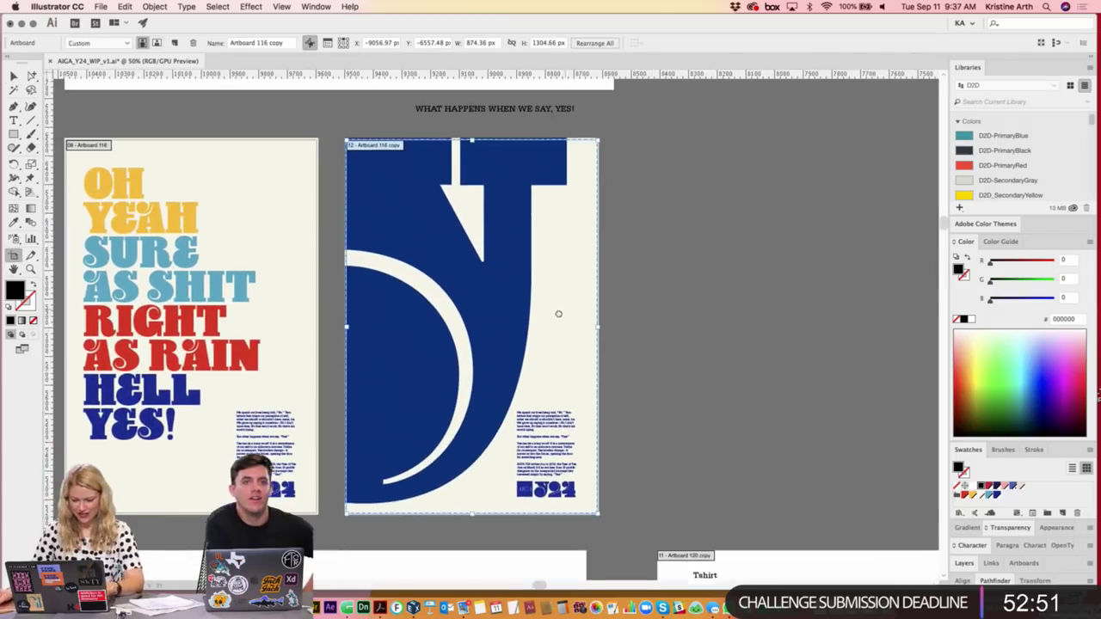
mouse_move(436, 276)
left_mouse_down()
mouse_move(675, 252)
mouse_move(728, 379)
left_mouse_up()
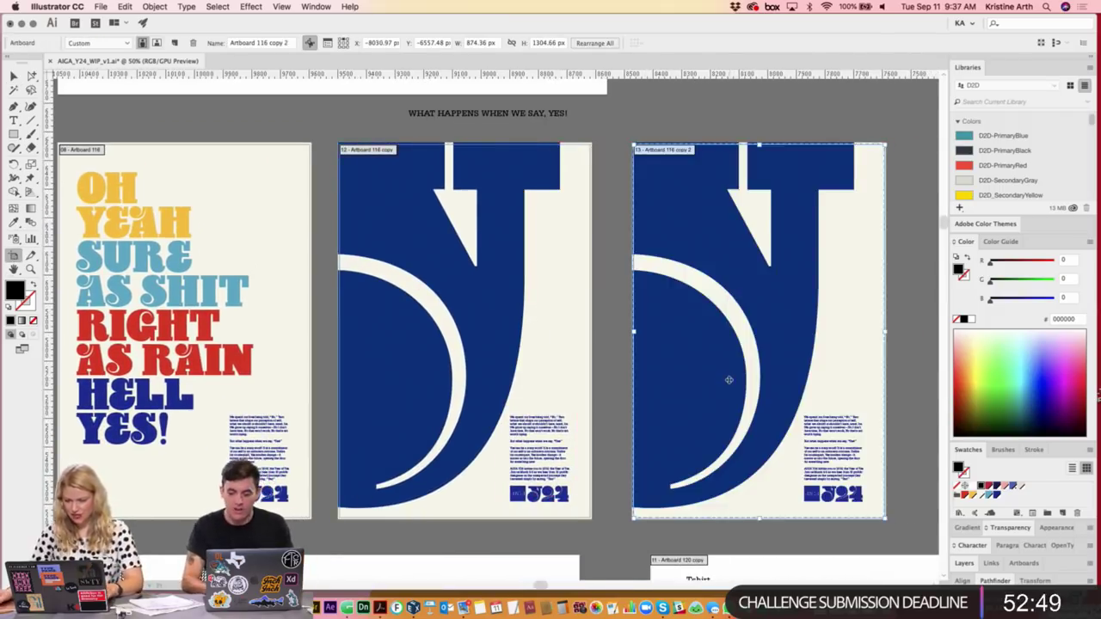
key("Escape")
scroll(645, 173, "up", 2)
scroll(646, 172, "right", 3)
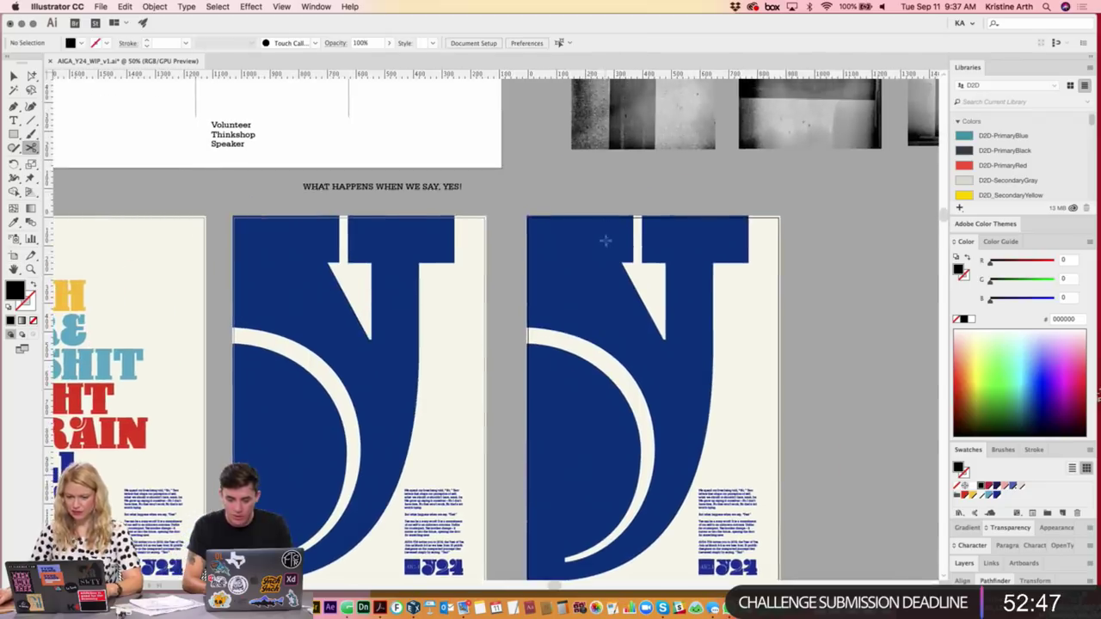
- Delete the OH YEAH text block from the Poster Copy list
scroll(594, 189, "down", 1)
scroll(511, 300, "up", 3)
scroll(511, 300, "left", 2)
scroll(499, 324, "up", 3)
scroll(499, 324, "left", 2)
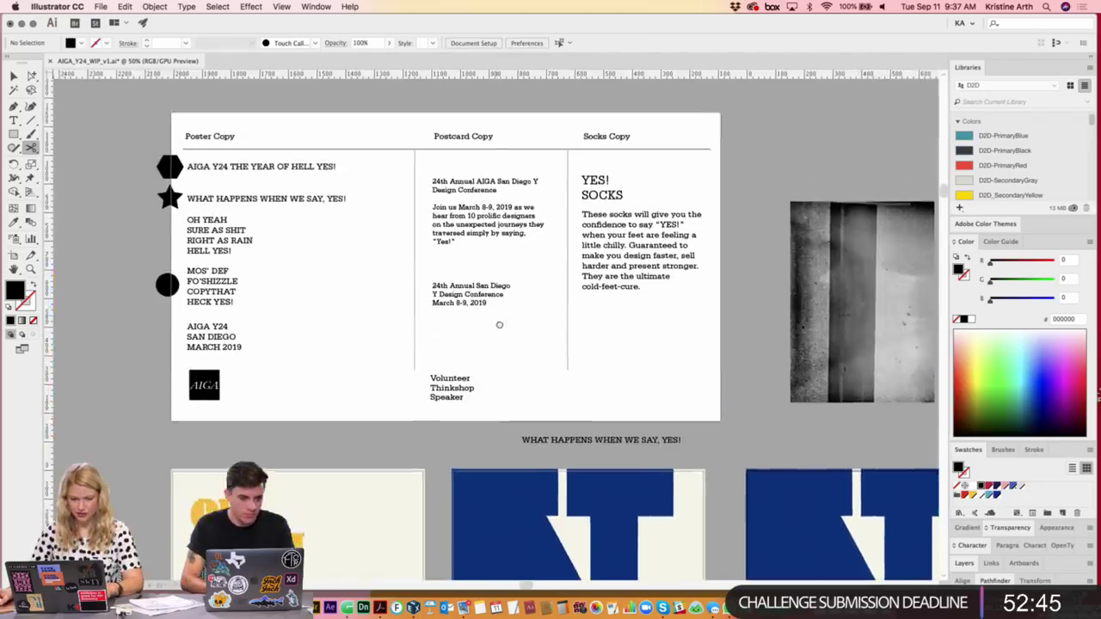
scroll(499, 325, "up", 2)
scroll(499, 325, "left", 1)
scroll(361, 308, "up", 2)
scroll(361, 308, "left", 1)
scroll(362, 321, "down", 4)
scroll(362, 321, "left", 1)
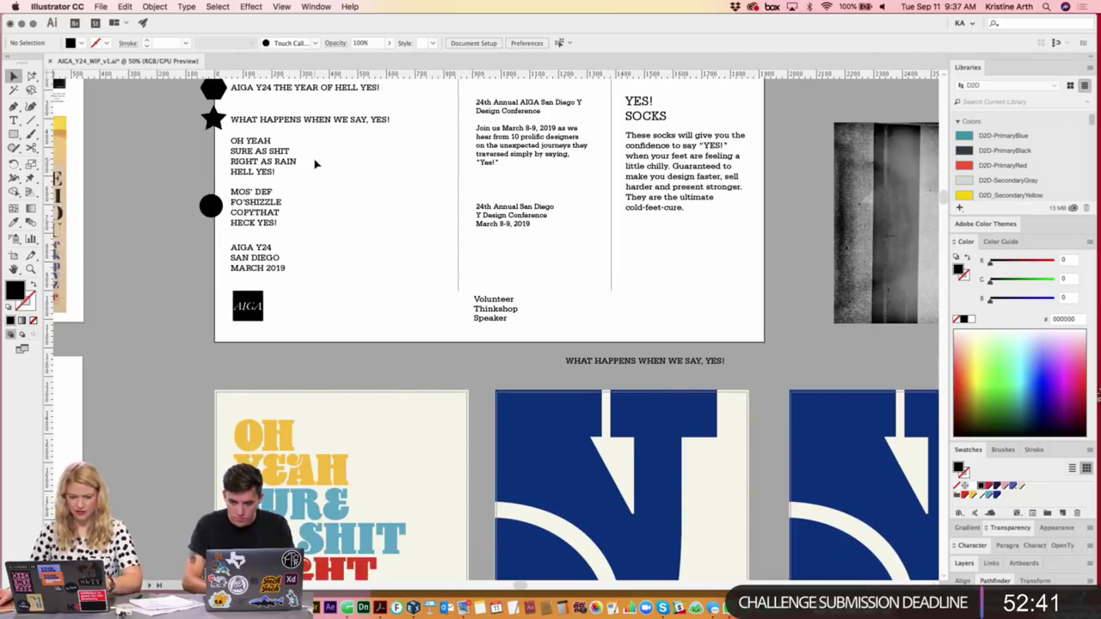
scroll(316, 164, "up", 2)
left_click(255, 244)
key("Delete")
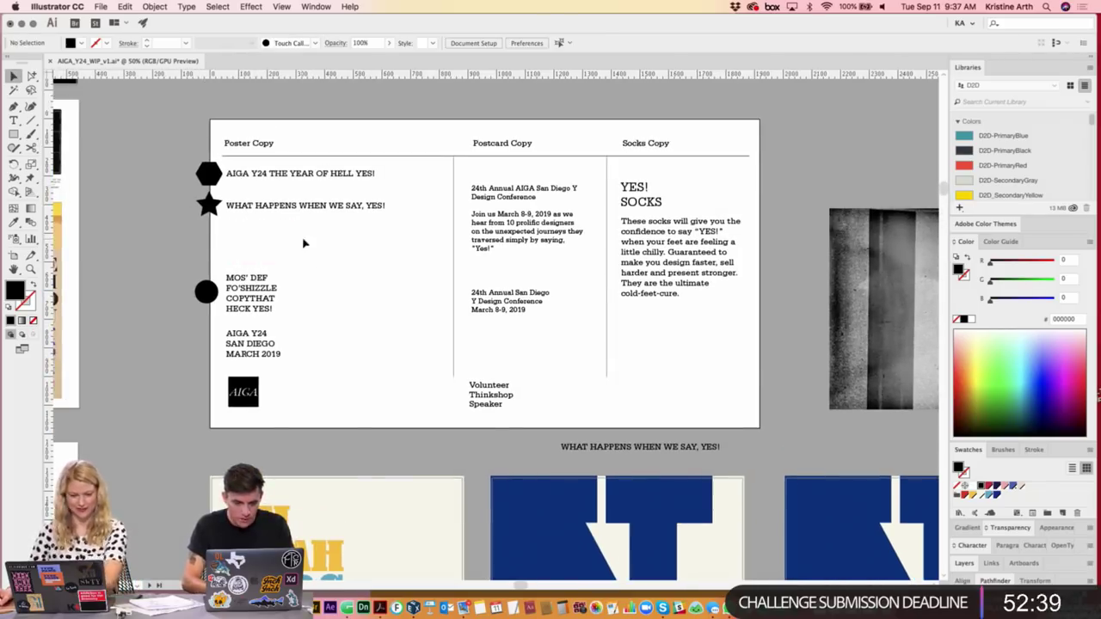
- Remove the star and the WHAT HAPPENS WHEN WE SAY, YES! heading together
scroll(342, 302, "down", 2)
scroll(342, 302, "right", 1)
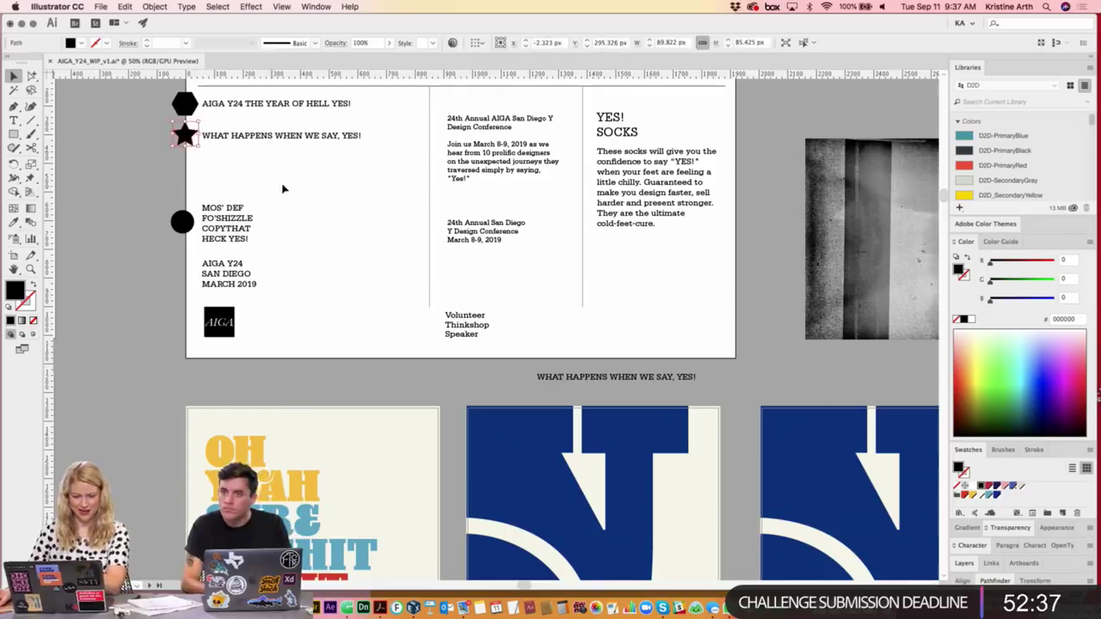
scroll(292, 233, "up", 1)
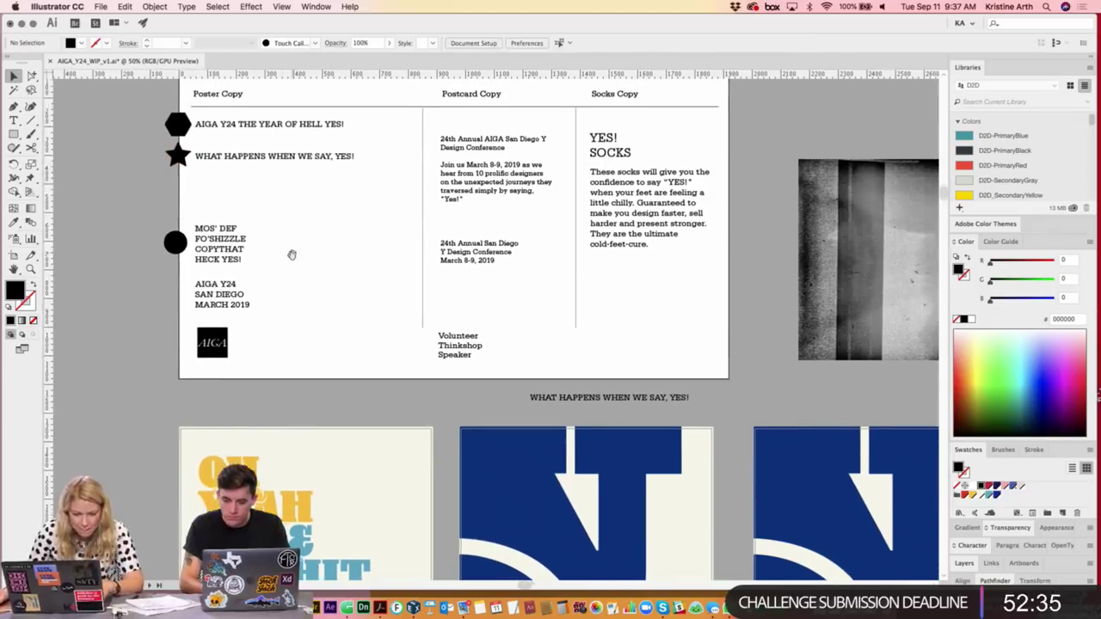
left_click(235, 163)
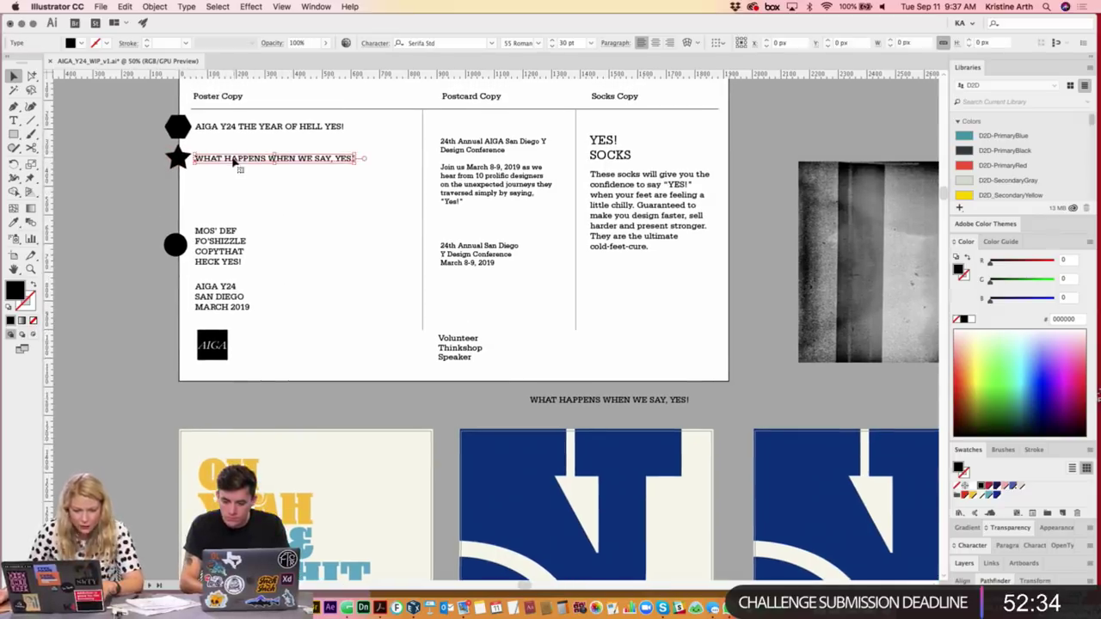
left_click(177, 157)
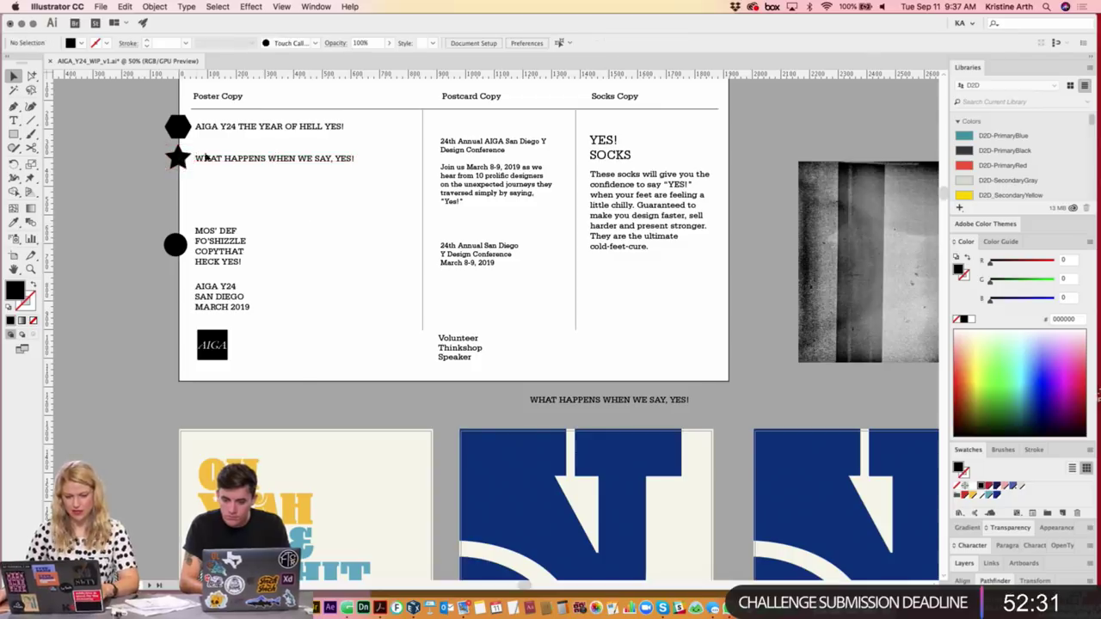
left_click(258, 158, "shift")
key("Delete")
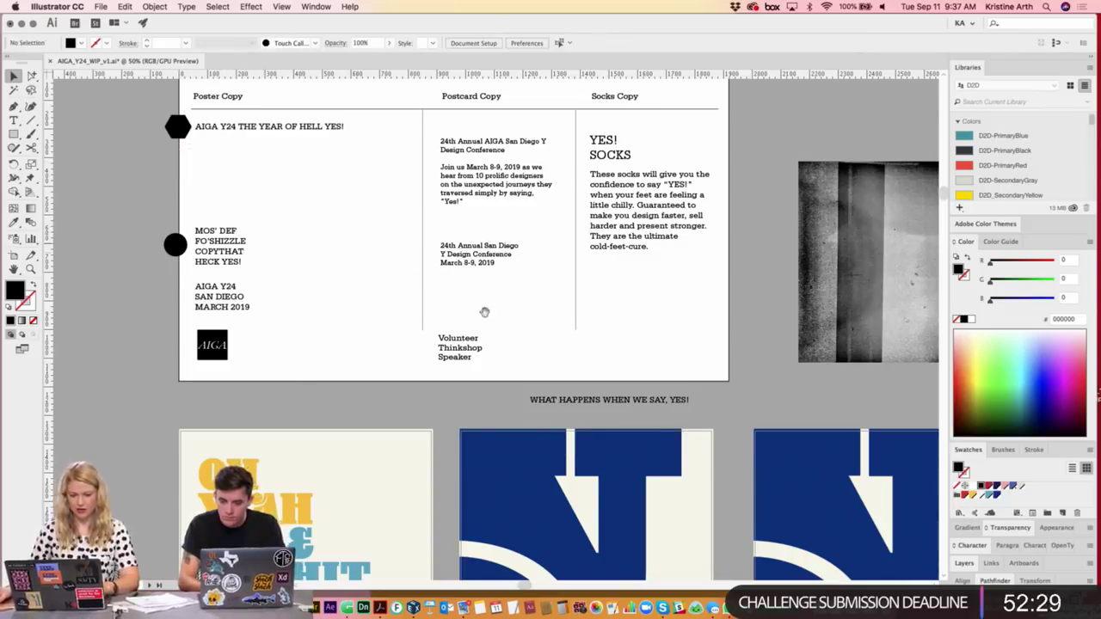
scroll(565, 352, "down", 5)
scroll(564, 352, "right", 6)
scroll(534, 276, "down", 5)
scroll(430, 284, "right", 4)
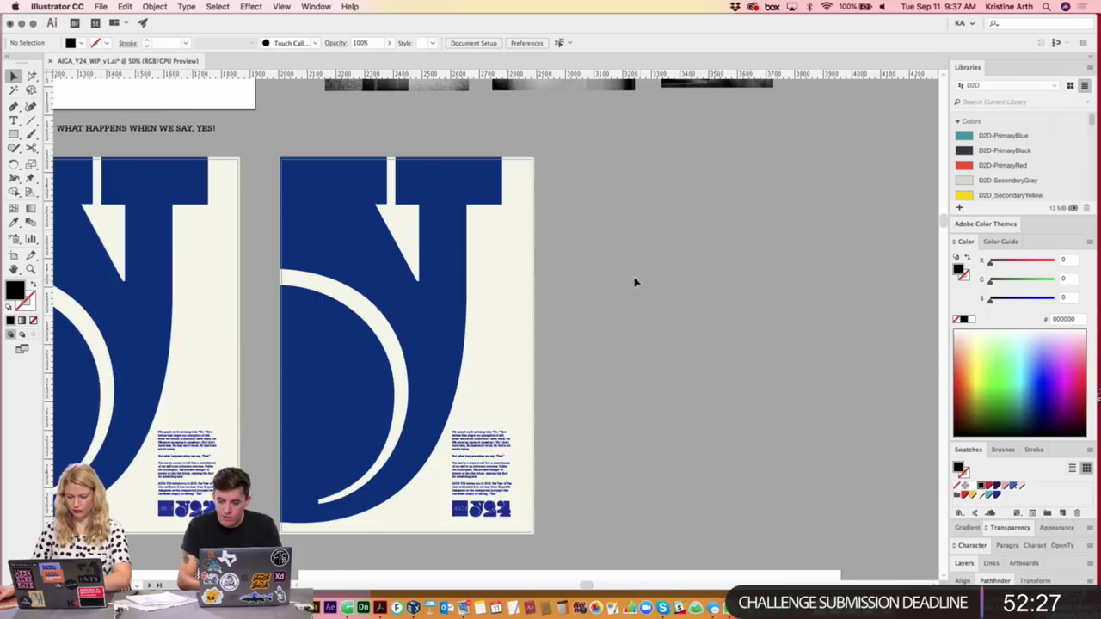
- Alt-drag the J poster artboard to the right to make a third copy
key("super+minus")
scroll(629, 282, "down", 2)
scroll(603, 293, "right", 2)
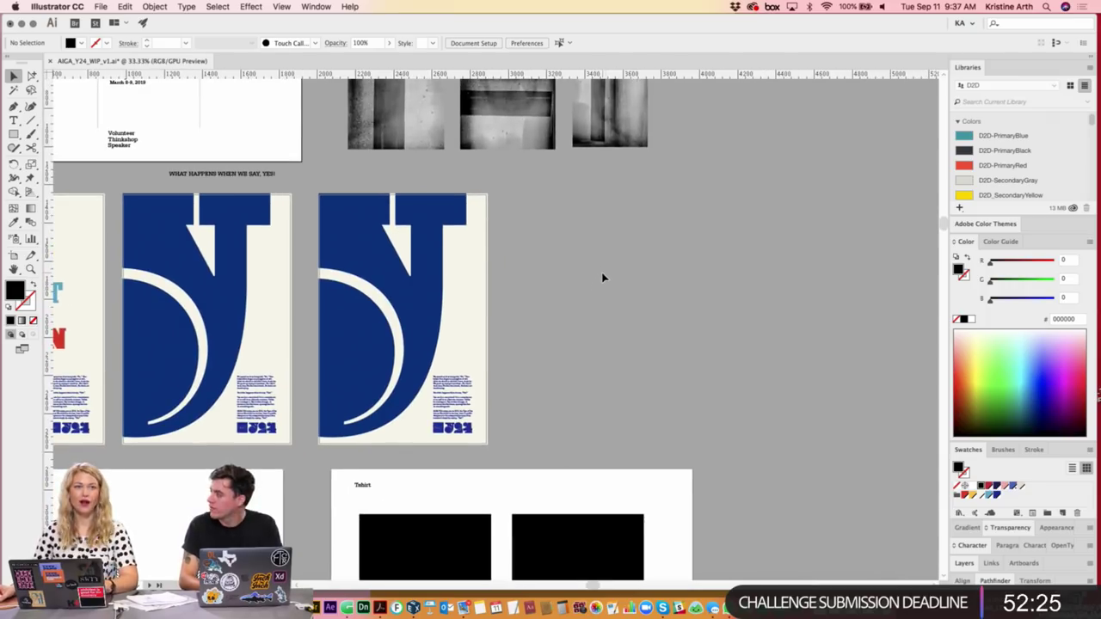
left_click_drag(605, 277, 605, 267)
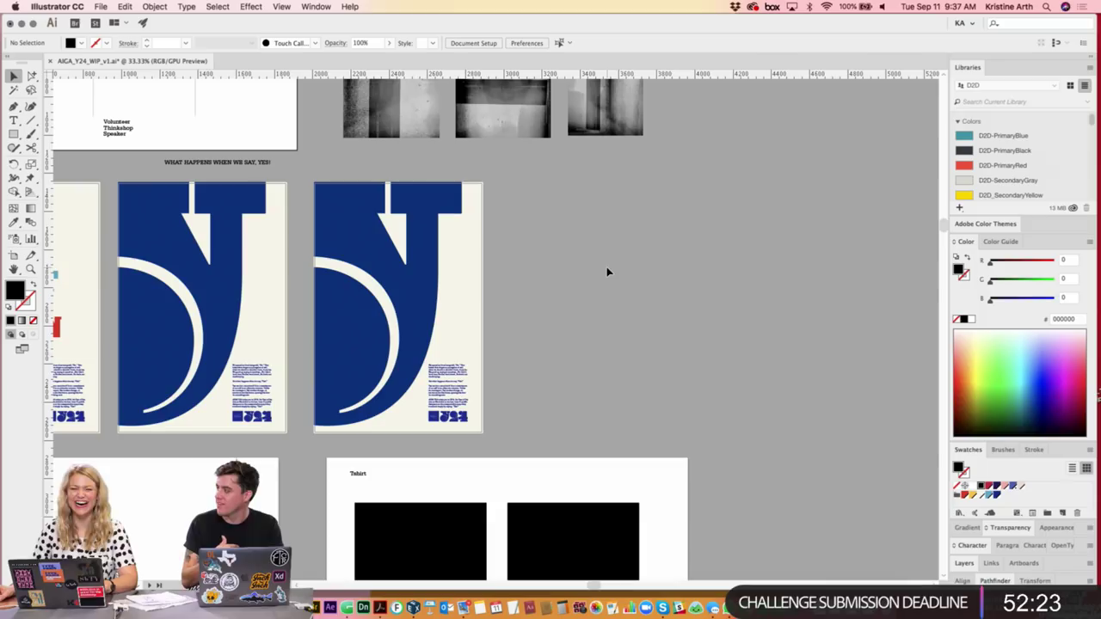
scroll(550, 265, "up", 1)
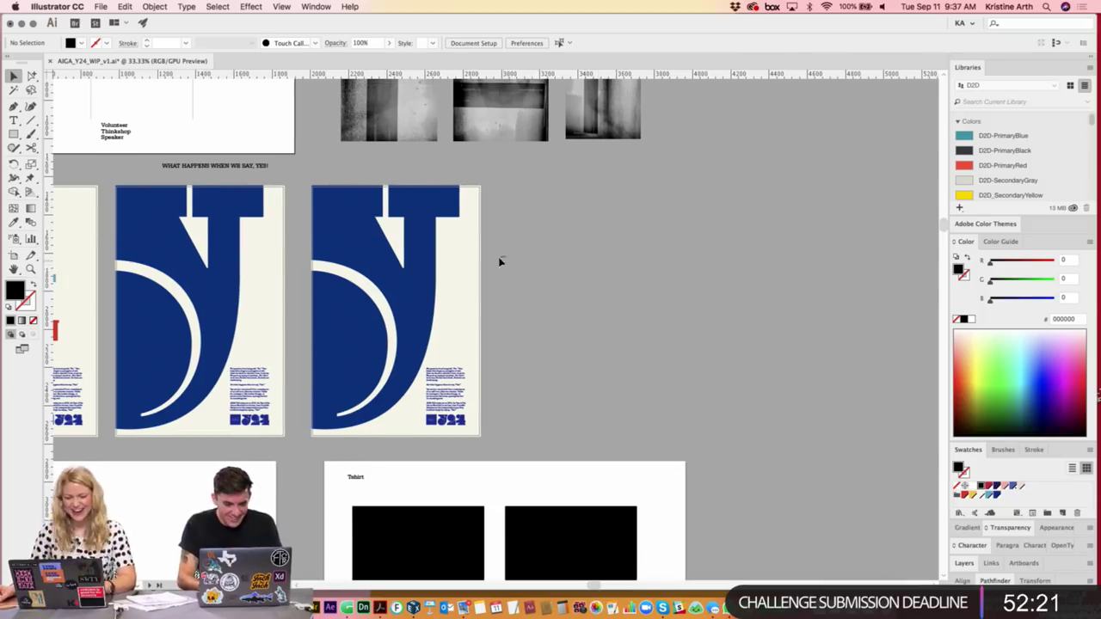
left_click(22, 256)
left_click_drag(374, 257, 556, 250)
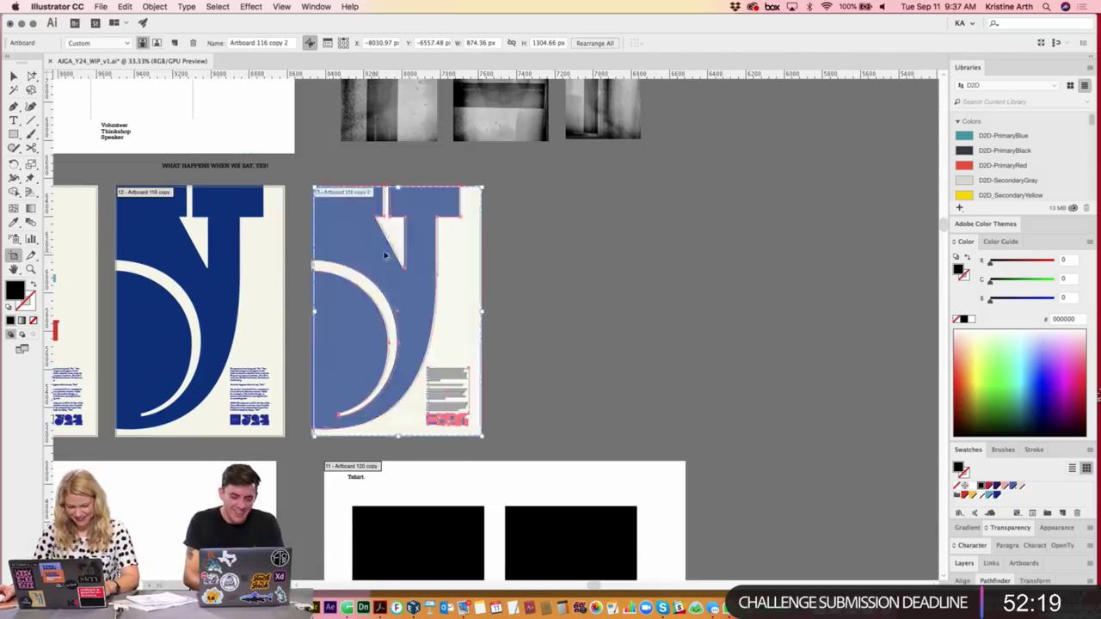
key("Escape")
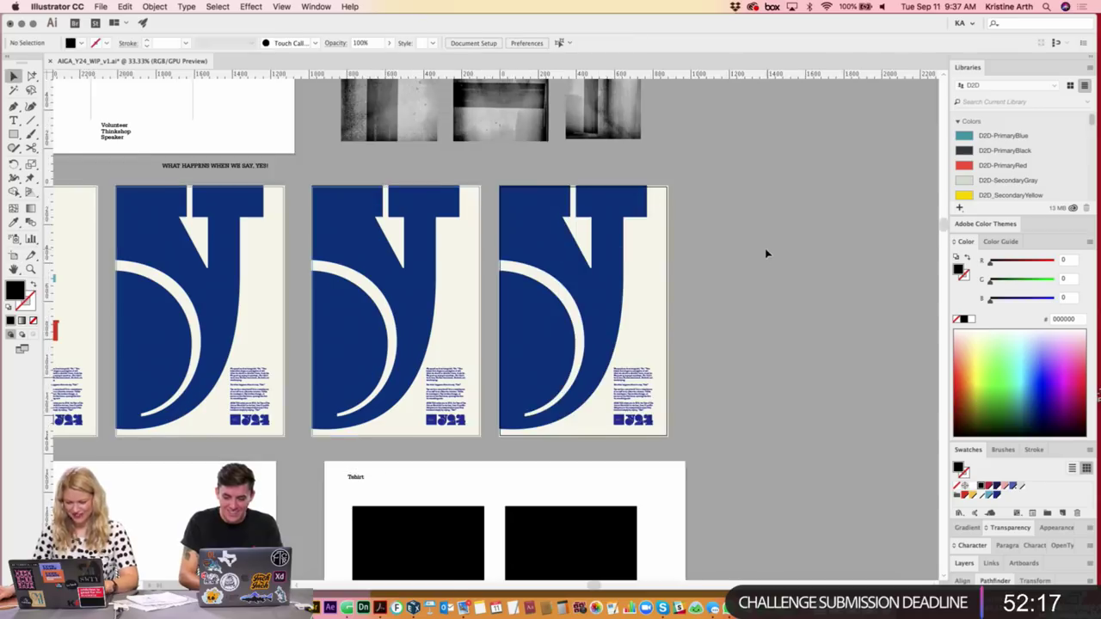
- Paste the star and heading and place them to the upper right of the posters
scroll(765, 250, "right", 2)
scroll(715, 246, "left", 3)
scroll(774, 246, "left", 4)
key("super+space")
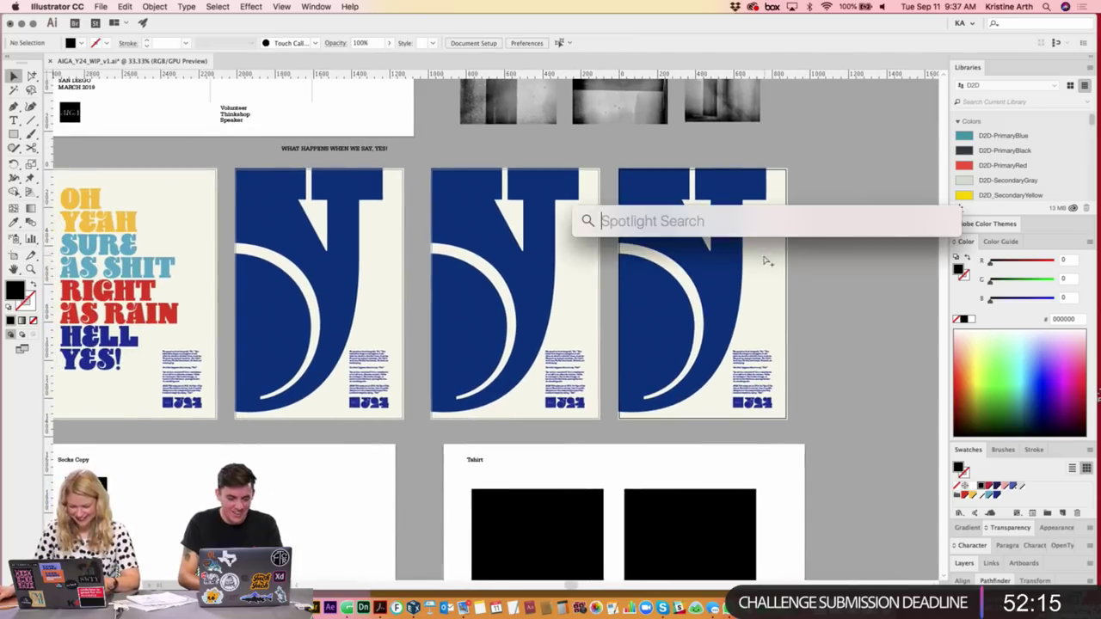
key("Escape")
key("super+equal")
scroll(774, 233, "up", 5)
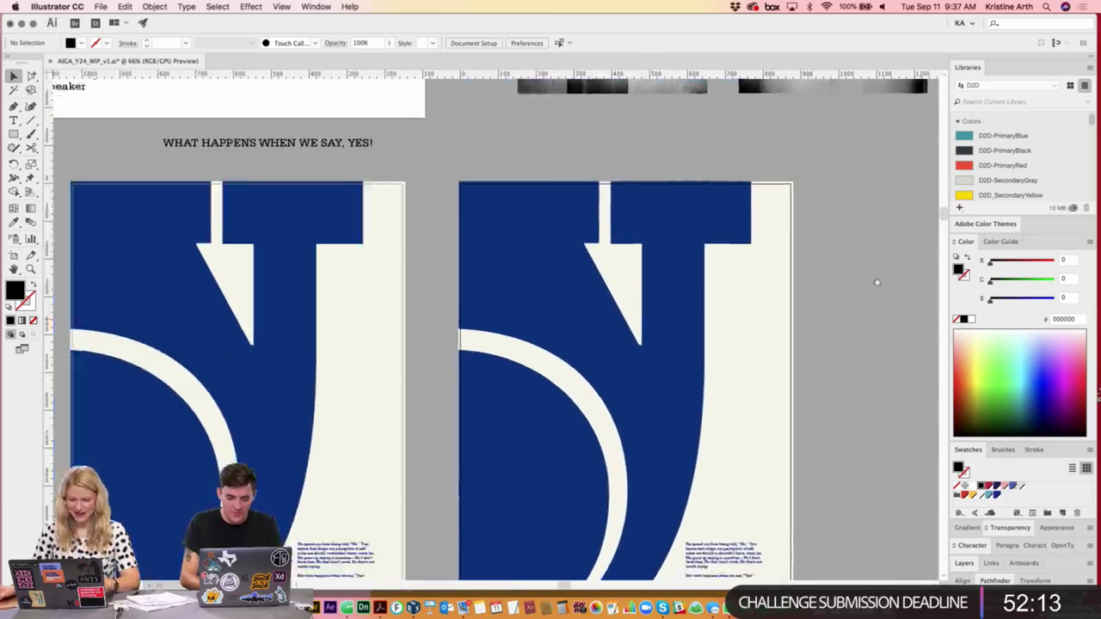
key("super+minus")
key("super+v")
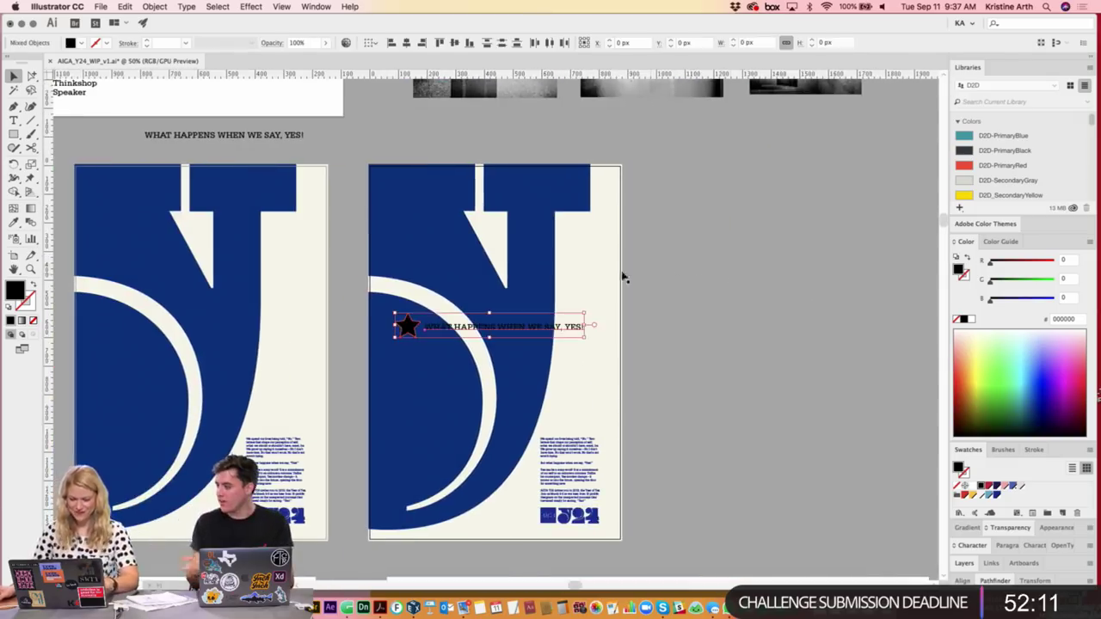
left_click_drag(404, 327, 678, 184)
left_click(686, 247)
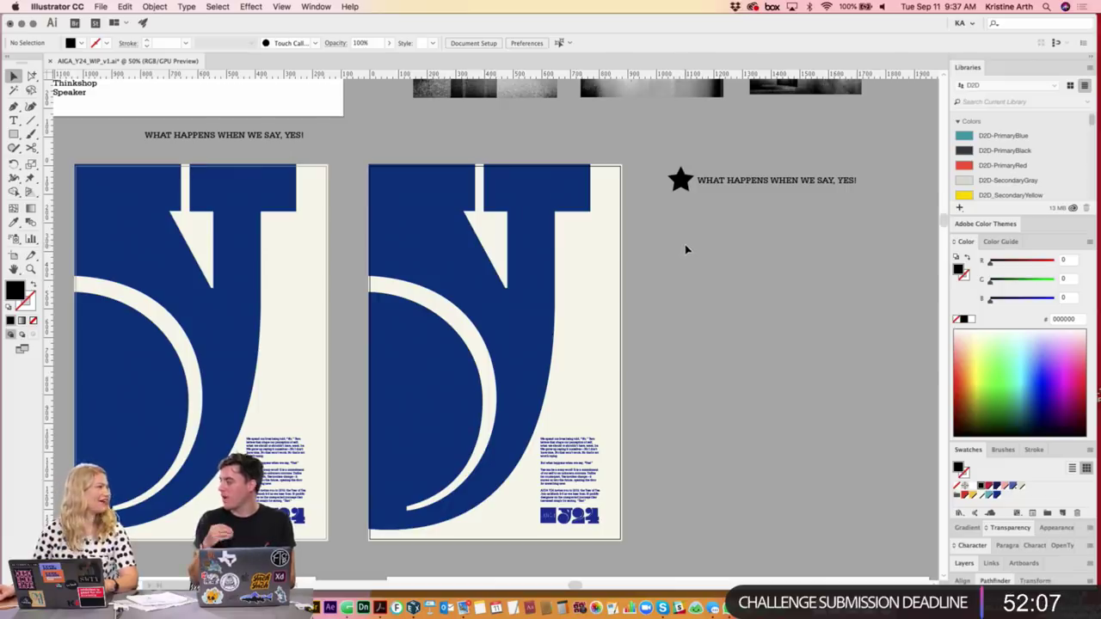
- Delete the black star, keeping only the WHAT HAPPENS WHEN WE SAY, YES! heading
scroll(686, 253, "up", 1)
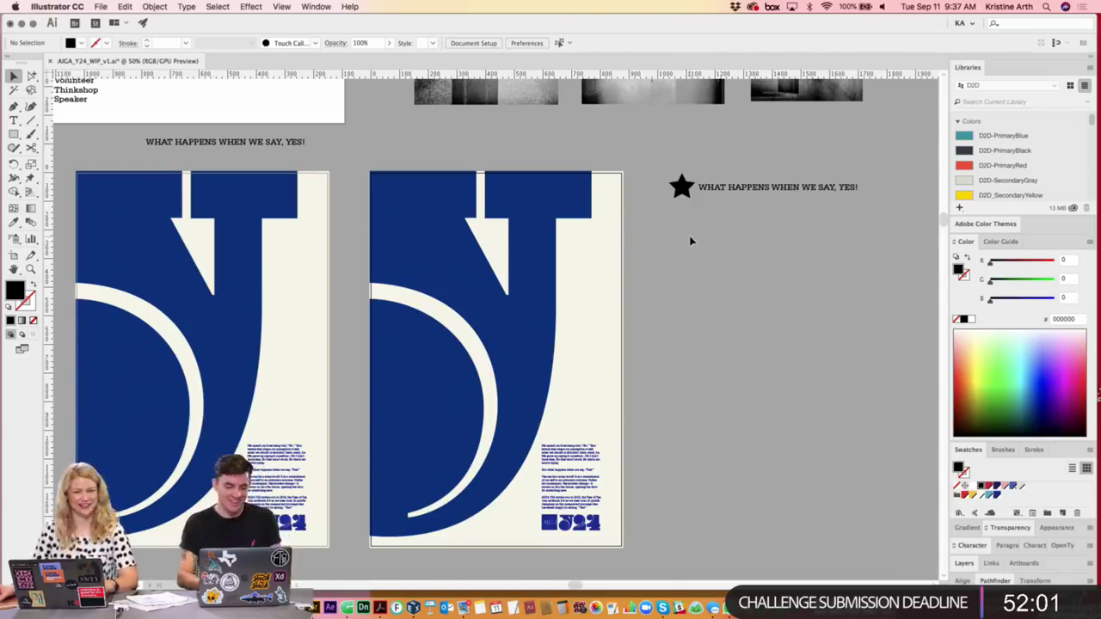
scroll(685, 235, "up", 1)
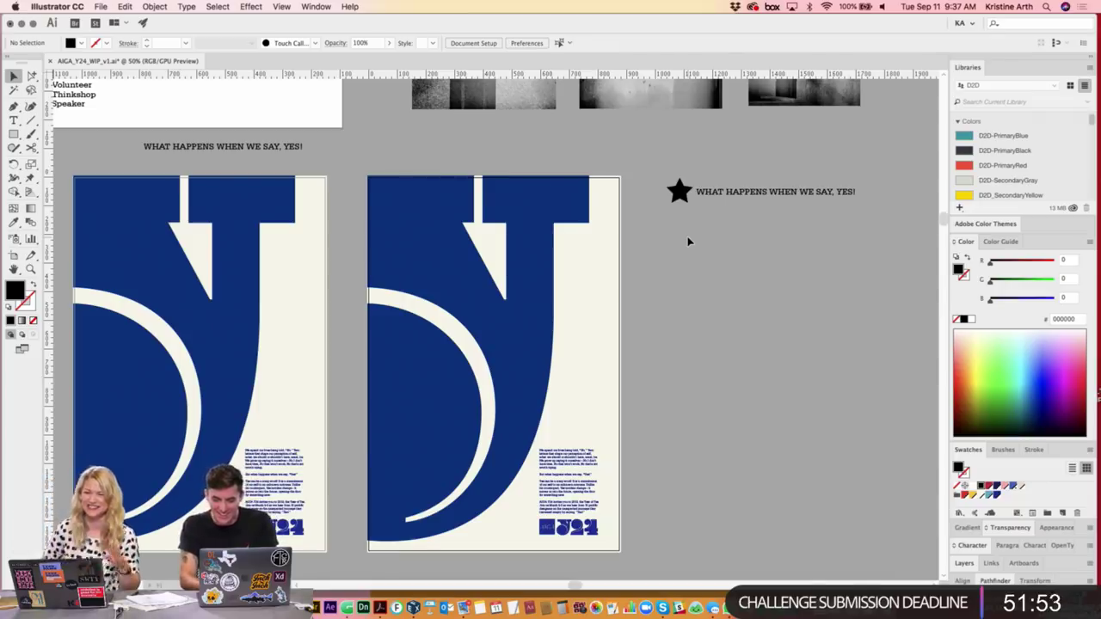
scroll(660, 259, "down", 1)
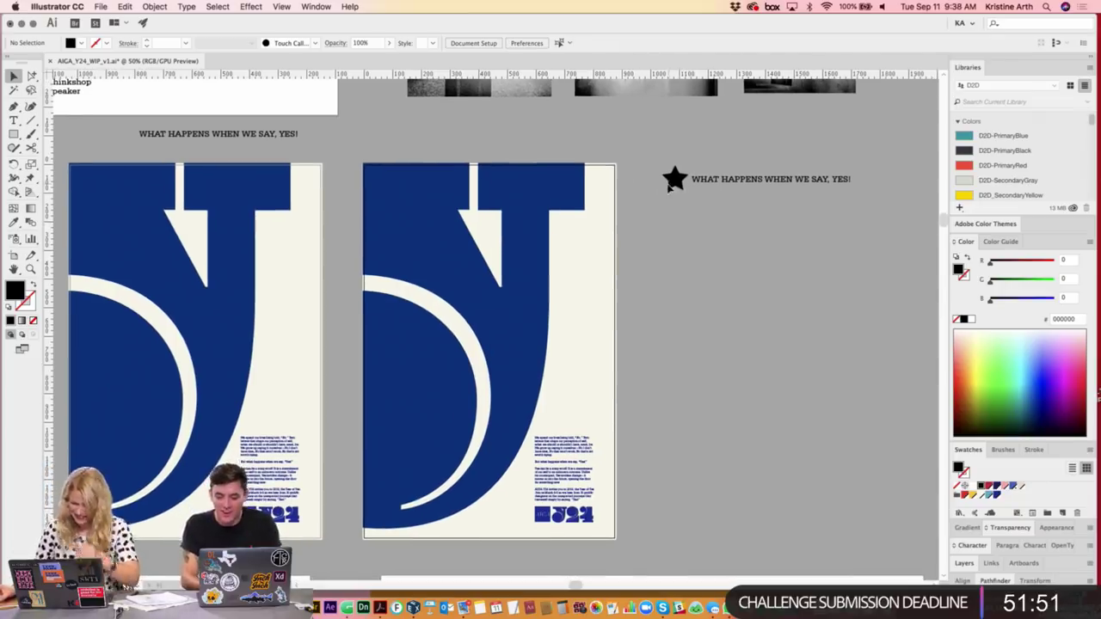
left_click(668, 188)
key("Delete")
- Move the heading down, closer to the new poster
key("super+equal")
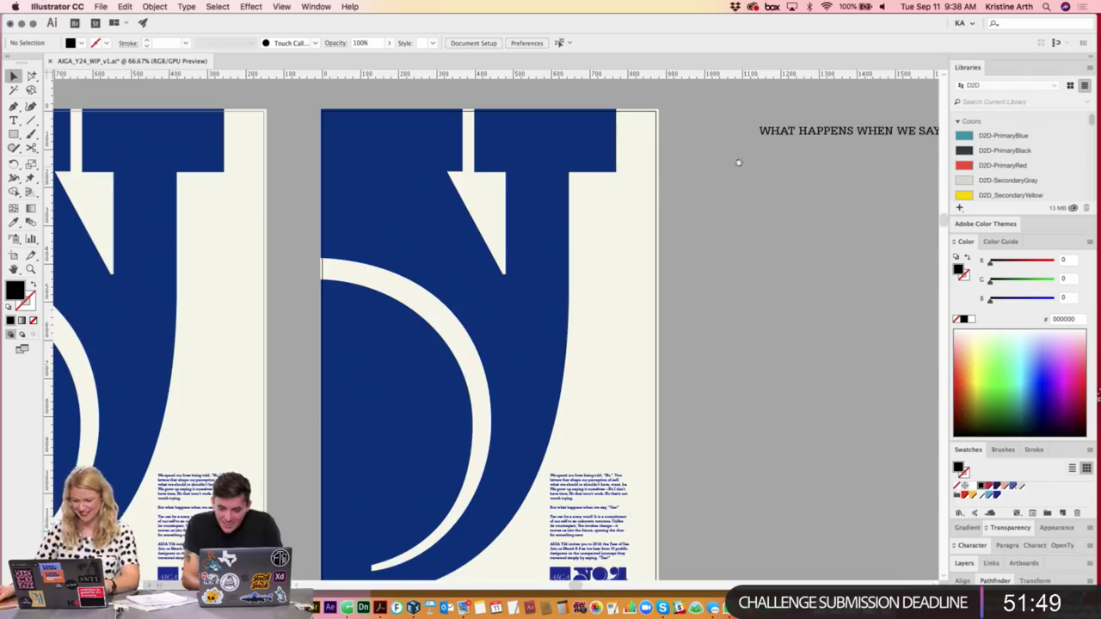
scroll(671, 221, "right", 2)
left_click_drag(728, 129, 697, 211)
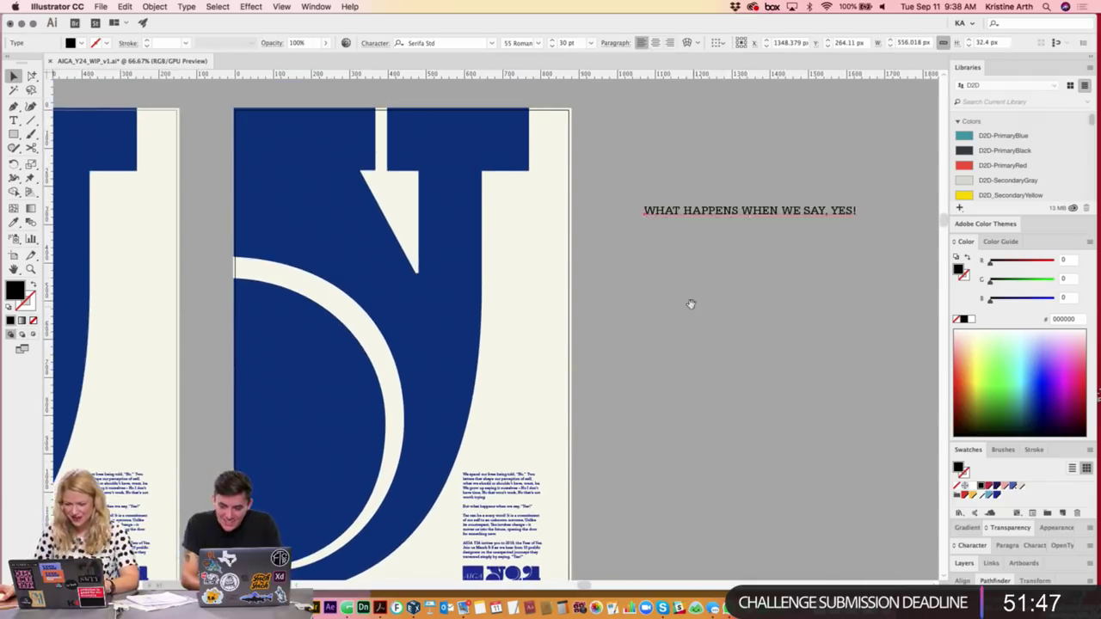
left_click_drag(691, 304, 675, 299)
- Break the heading into five lines: WHAT / HAPPENS / WHEN / WE SAY, / YES!
double_click(688, 204)
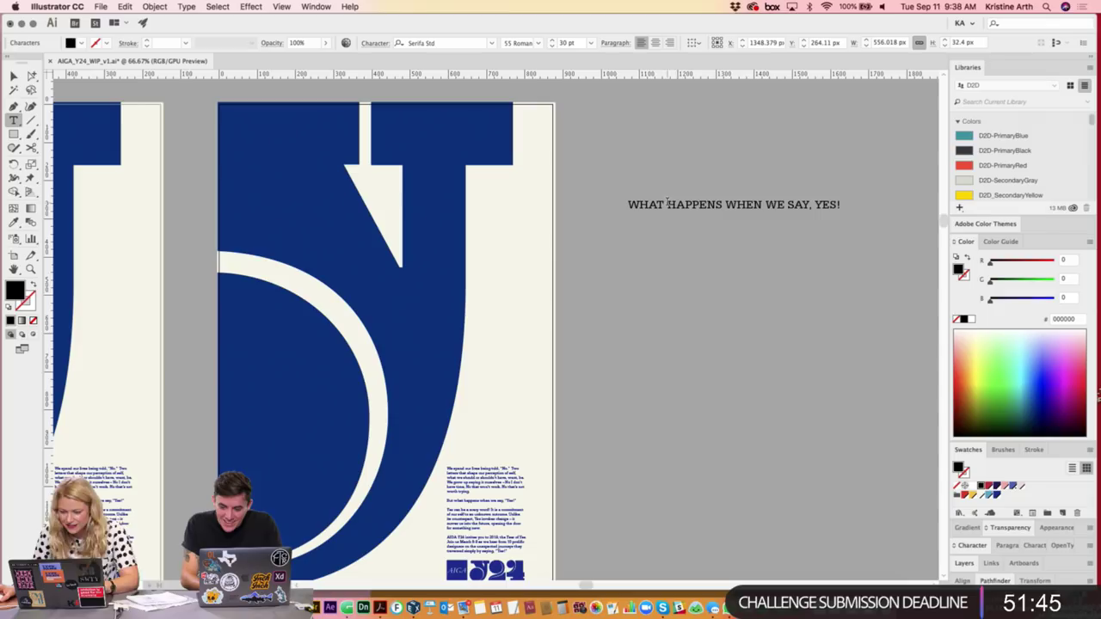
key("Return")
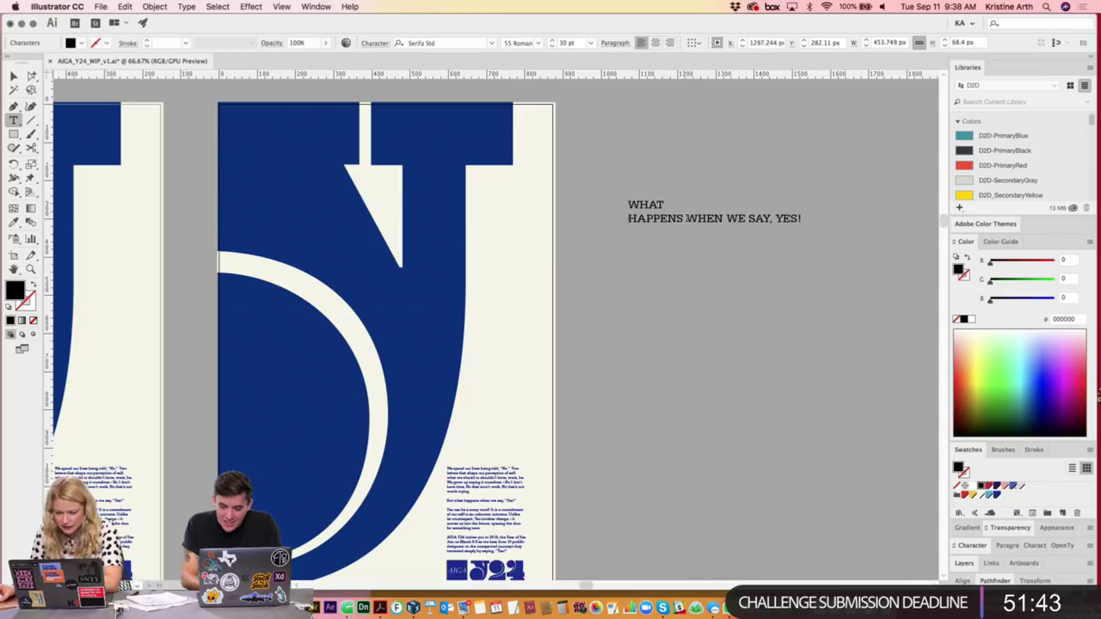
left_click(686, 219)
key("Return")
left_click(669, 237)
key("Return")
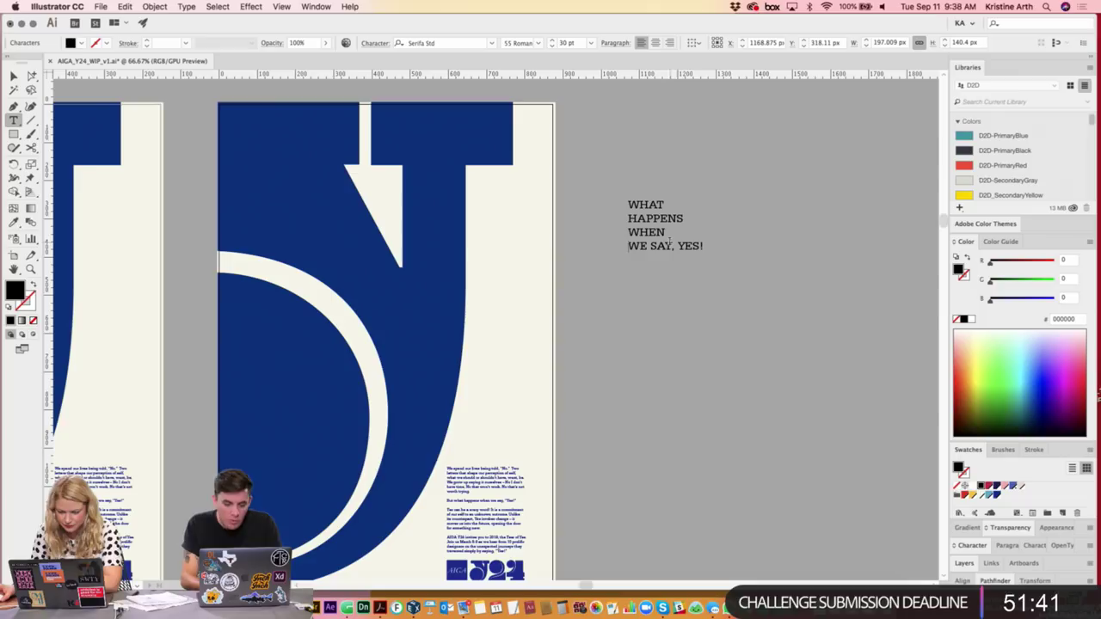
left_click(678, 246)
key("Return")
left_click(9, 76)
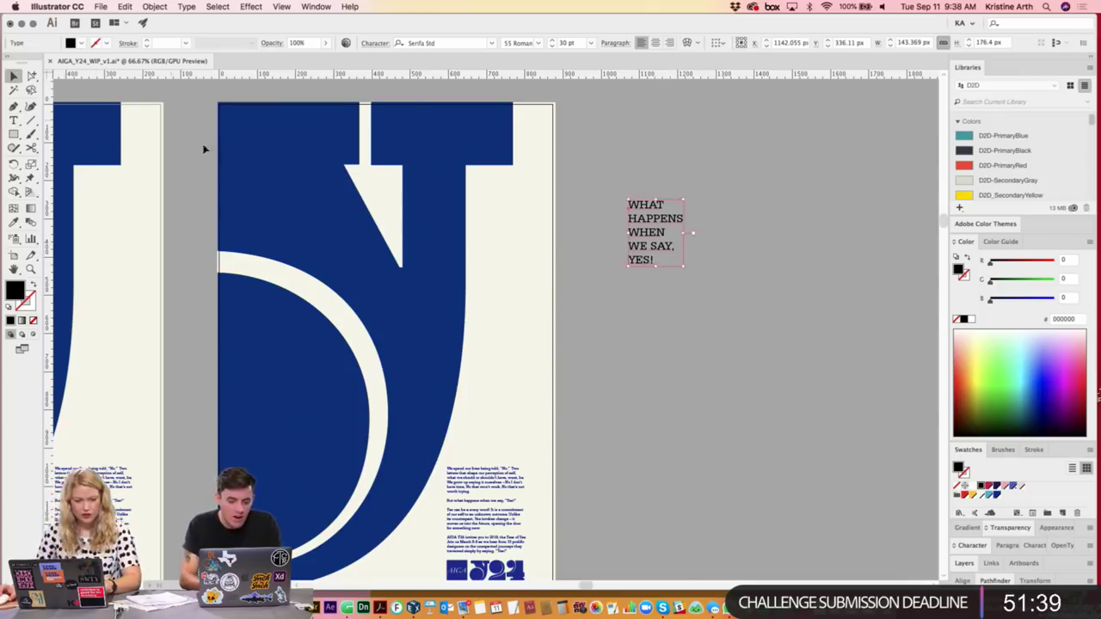
scroll(204, 147, "left", 5)
left_click(342, 120)
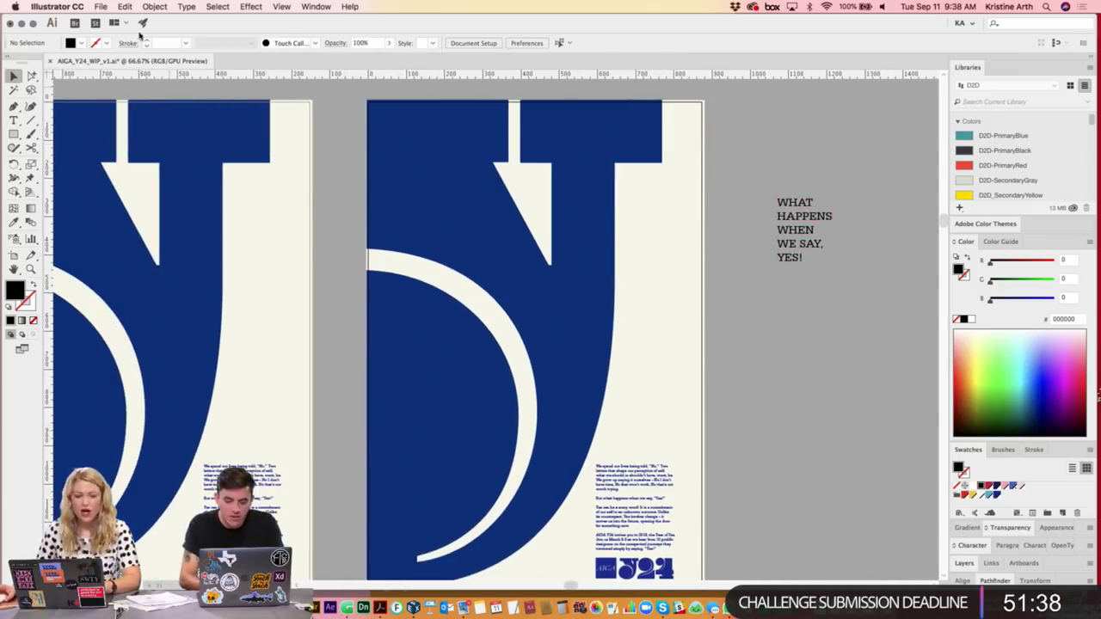
- Change the General units from Pixels to Inches in Preferences > Units, then check the artboard size
left_click(104, 7)
mouse_move(61, 38)
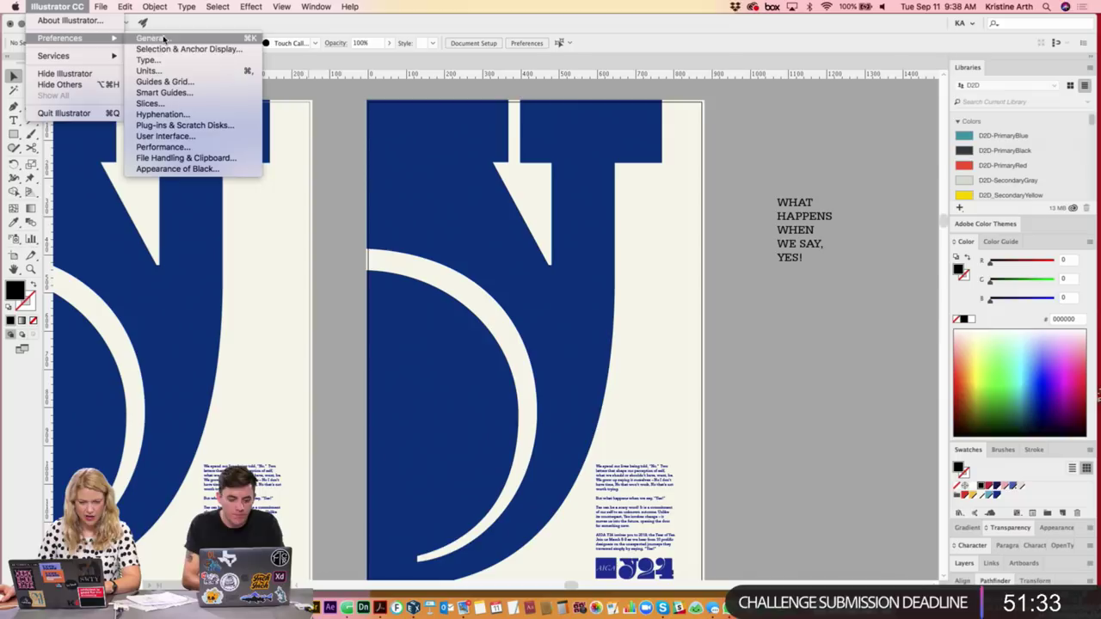
left_click(148, 60)
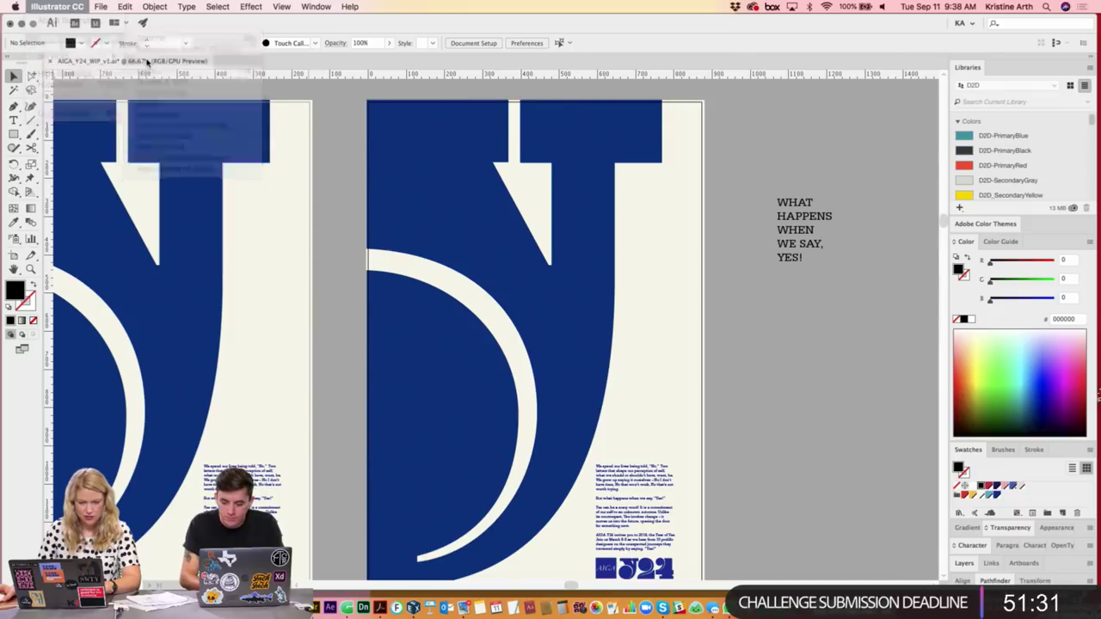
left_click(118, 97)
left_click(118, 108)
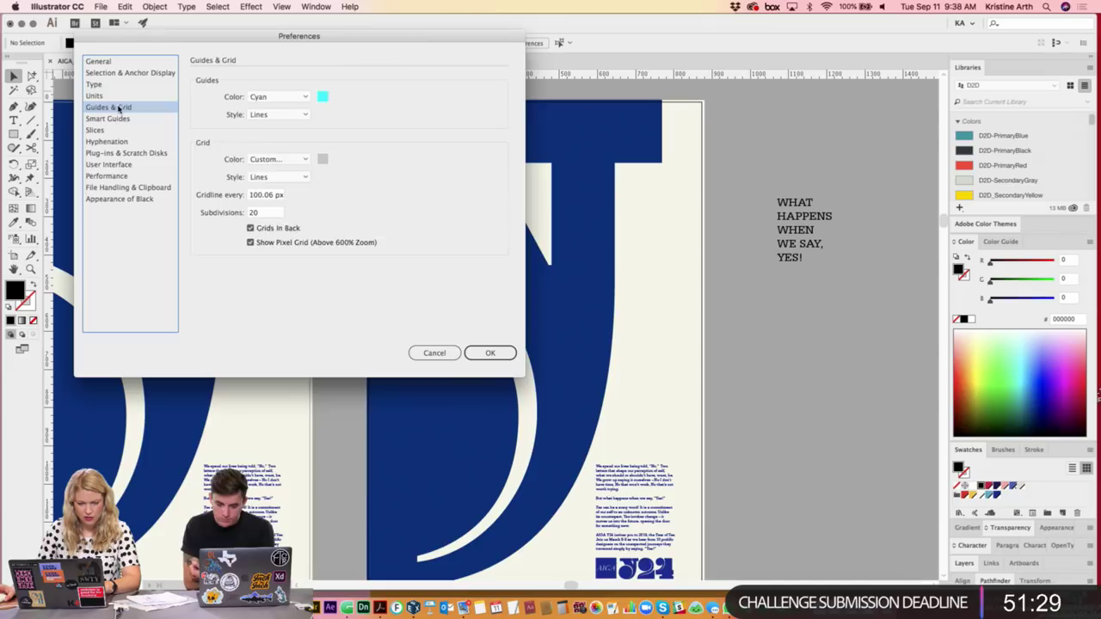
left_click(117, 95)
left_click(284, 82)
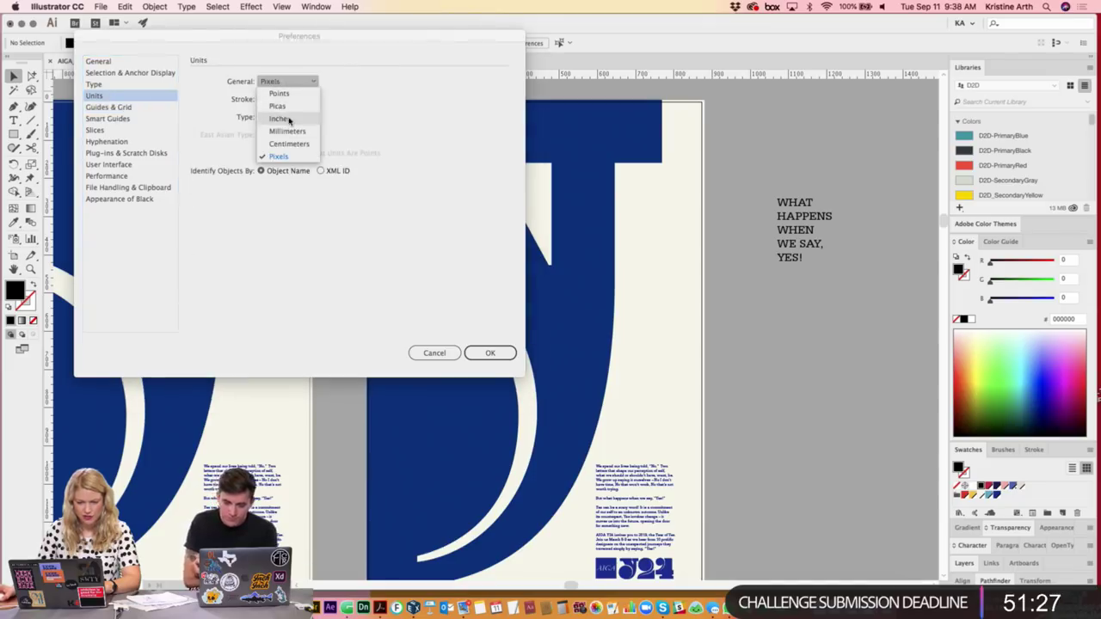
left_click(284, 118)
left_click(489, 353)
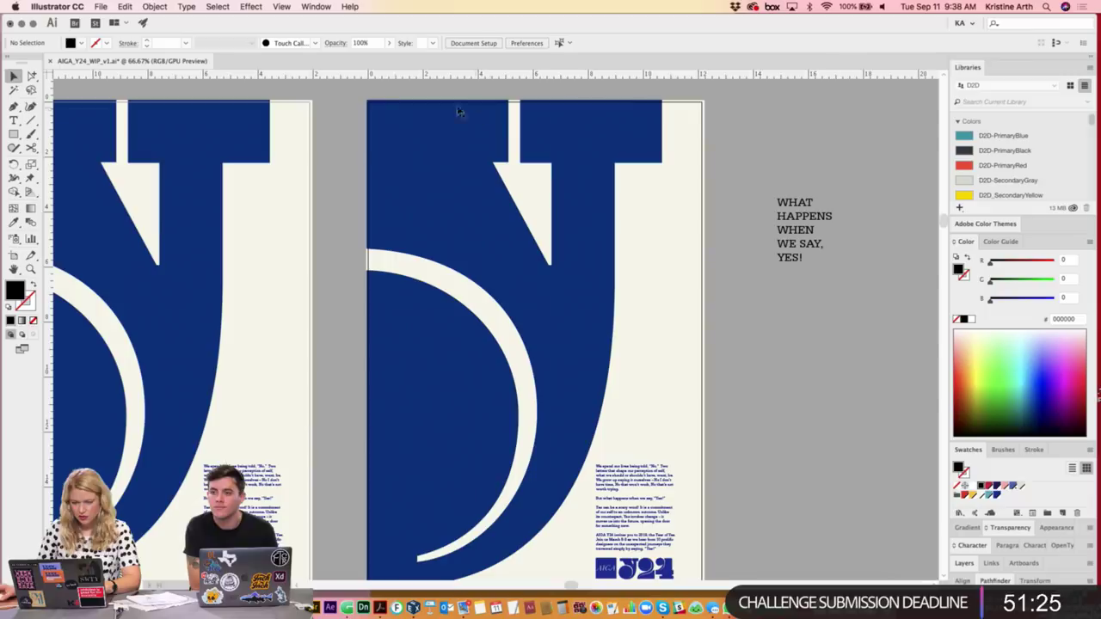
left_click(15, 255)
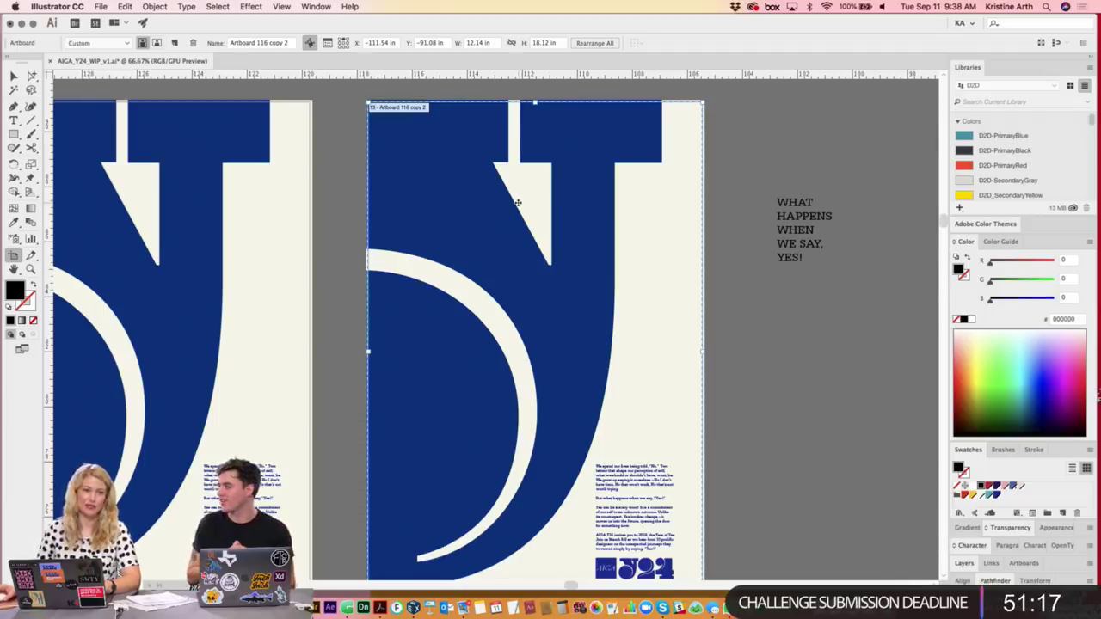
- Drag the WHAT HAPPENS WHEN WE SAY, YES! tagline lower beside the posters
key("v")
scroll(723, 241, "down", 2)
scroll(723, 241, "right", 2)
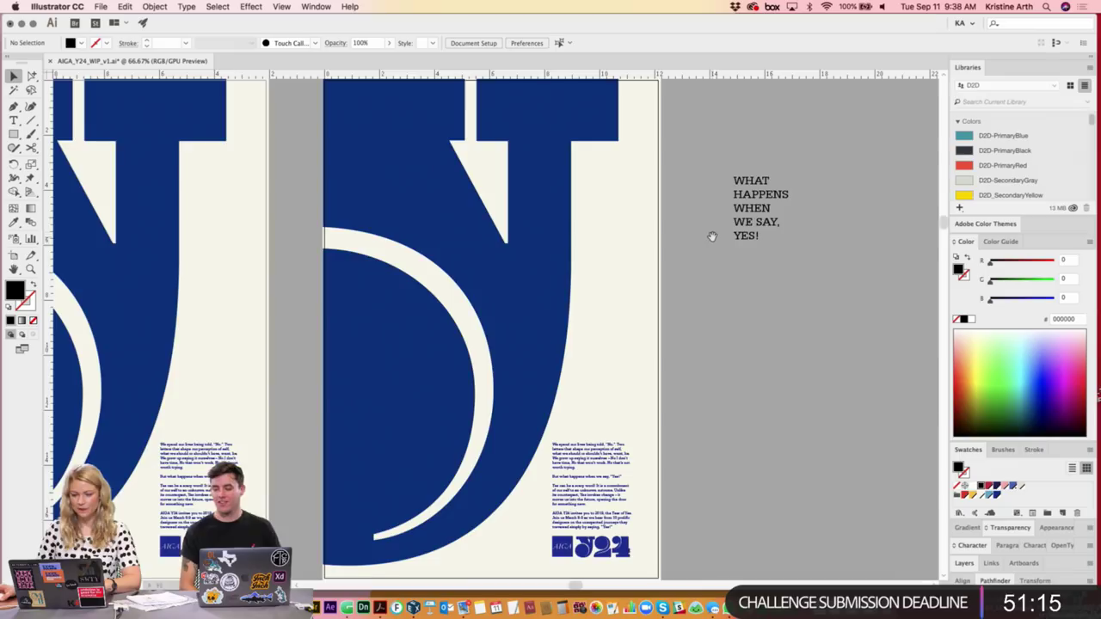
mouse_move(732, 150)
left_mouse_down()
mouse_move(728, 249)
mouse_move(686, 325)
left_mouse_up()
scroll(704, 277, "down", 3)
scroll(704, 277, "up", 1)
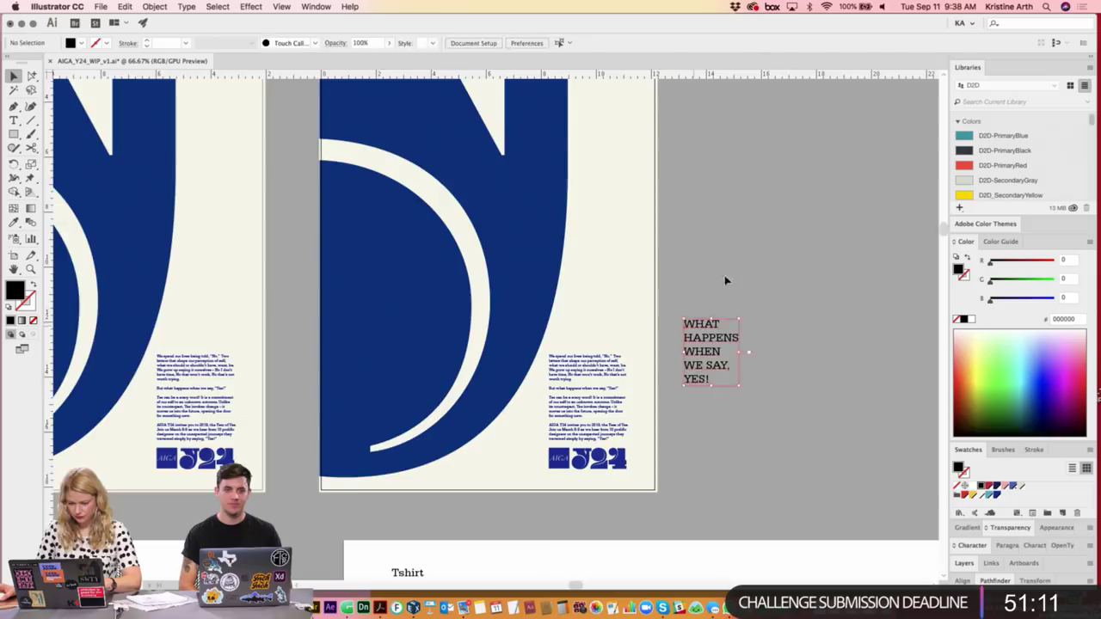
scroll(715, 278, "up", 3)
- Delete the large blue J shape from the middle poster, leaving body text and logo
left_click(456, 225)
key("Delete")
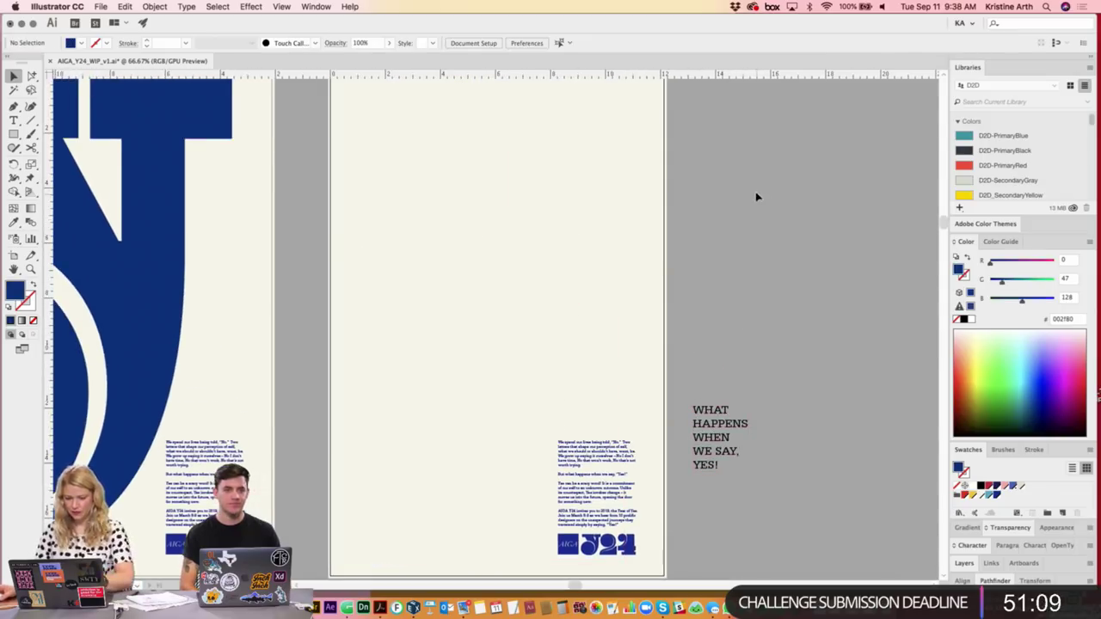
left_click(715, 425)
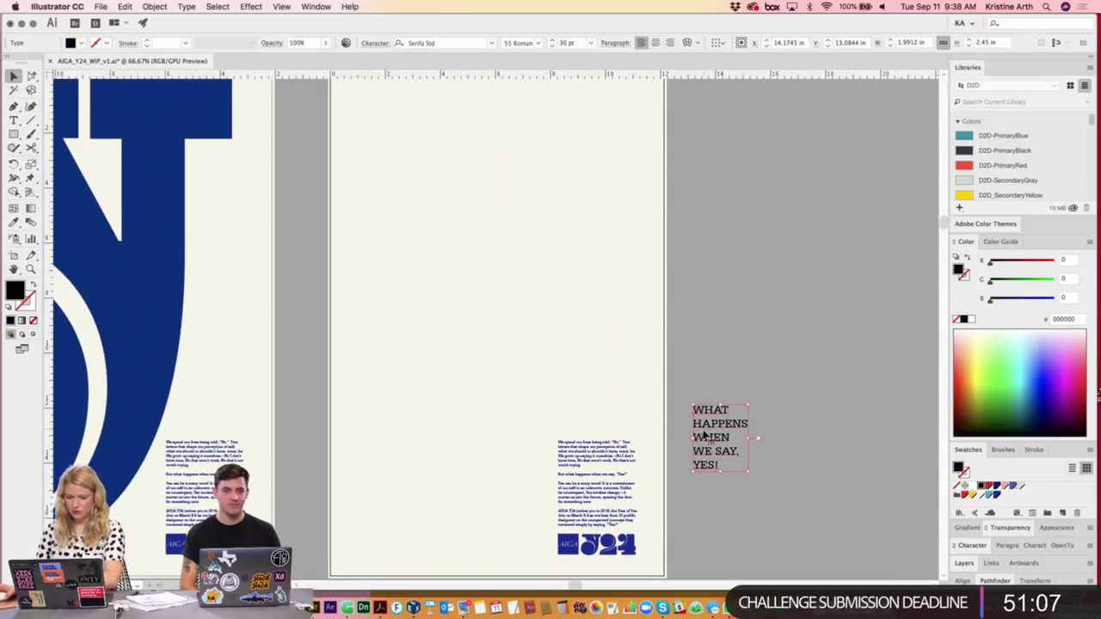
left_click(752, 325)
left_click(583, 454)
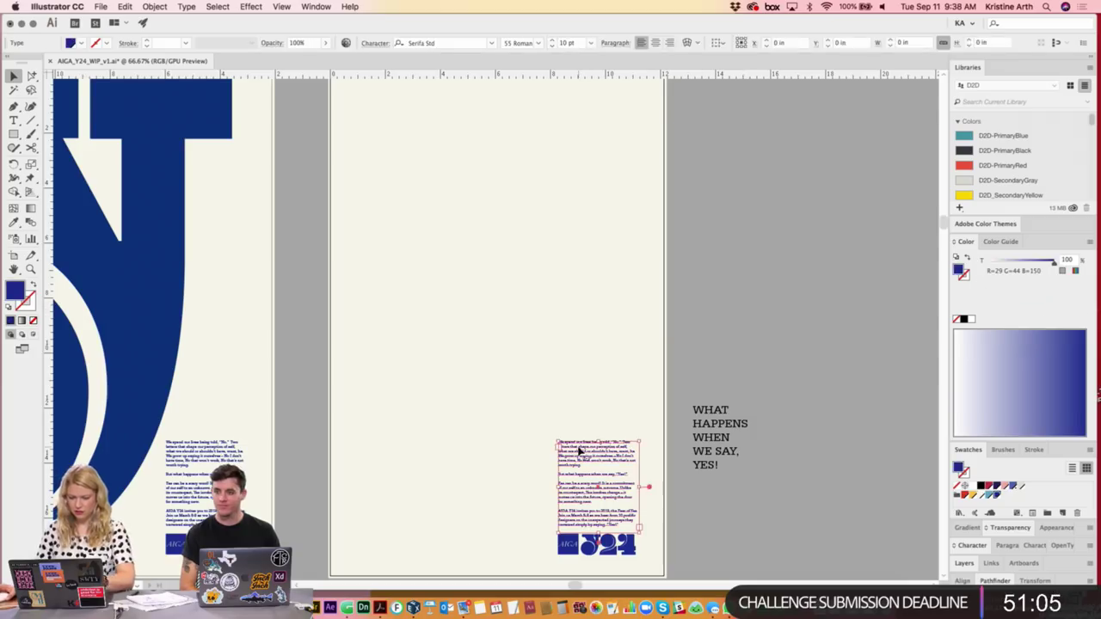
left_click(718, 389)
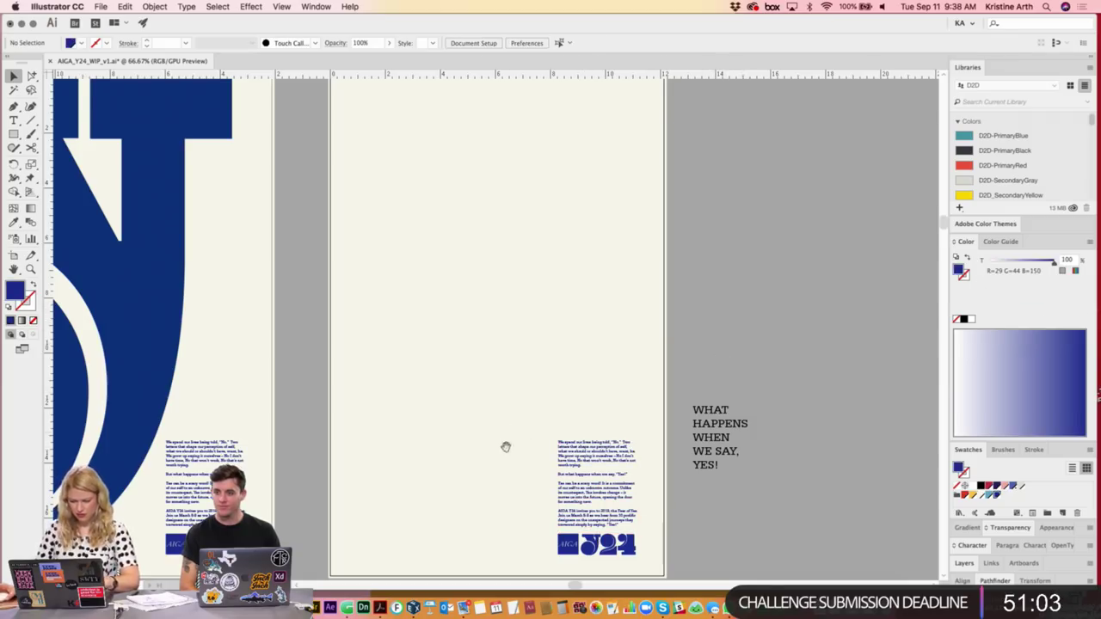
scroll(506, 446, "down", 3)
scroll(659, 344, "up", 5)
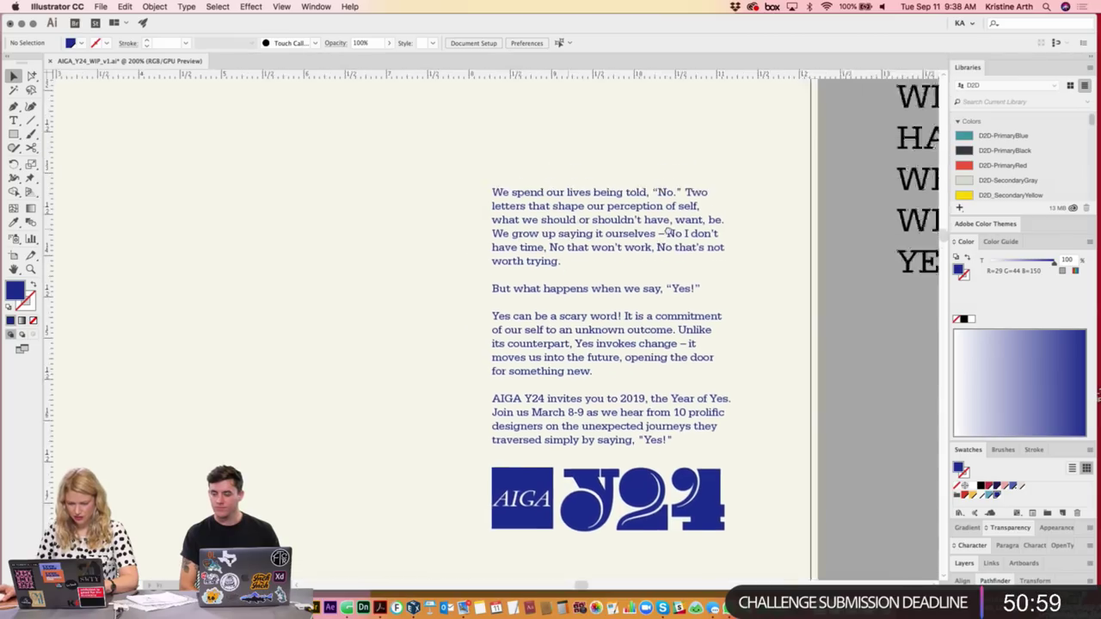
- Delete the 'Yes can be a scary word!' paragraph from the body copy
scroll(542, 200, "left", 5)
scroll(581, 307, "right", 10)
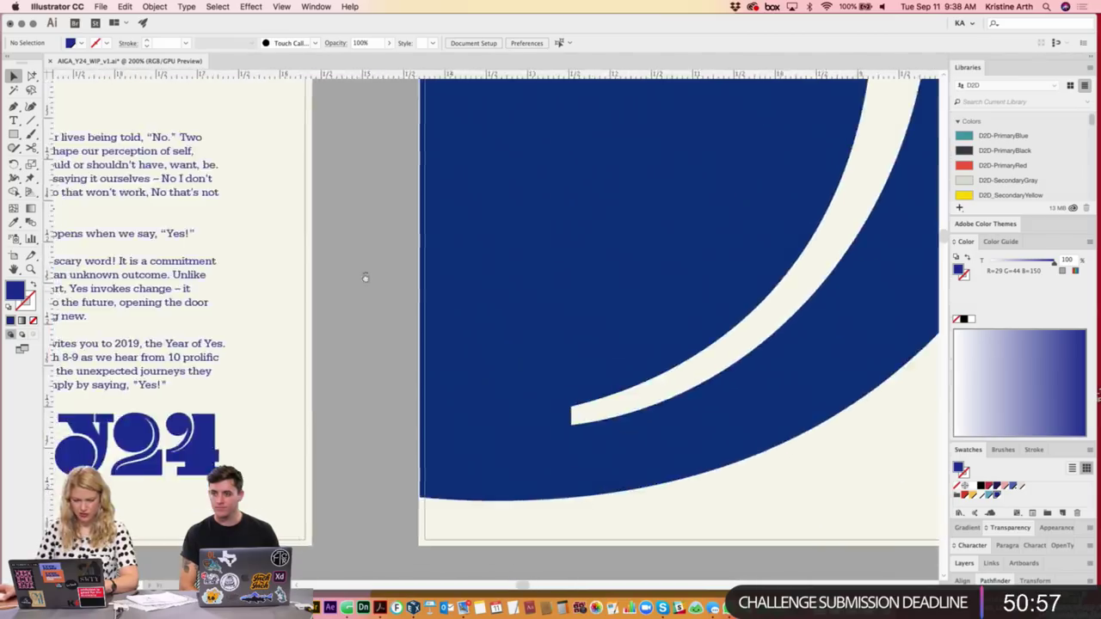
scroll(482, 344, "left", 5)
double_click(436, 362)
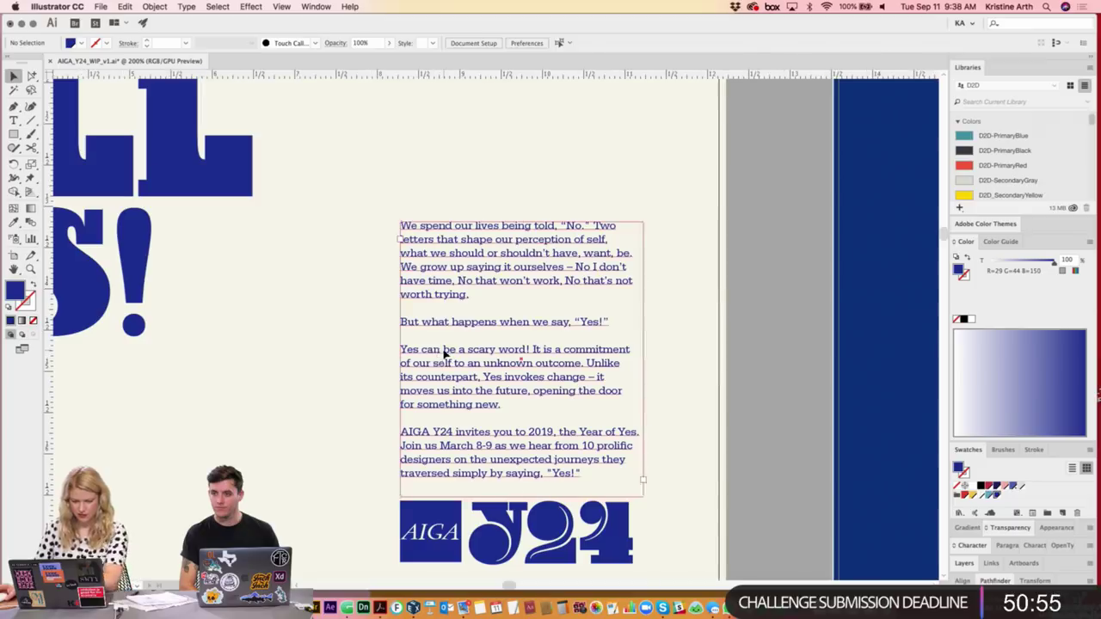
mouse_move(401, 226)
left_mouse_down()
mouse_move(645, 389)
mouse_move(645, 401)
left_mouse_up()
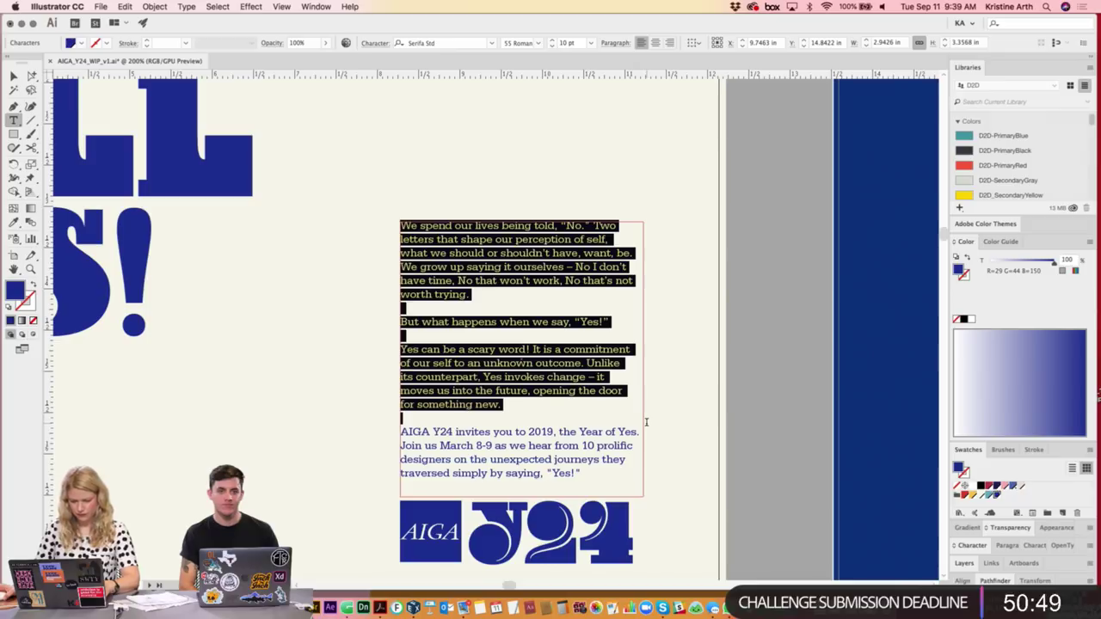
left_click(510, 334)
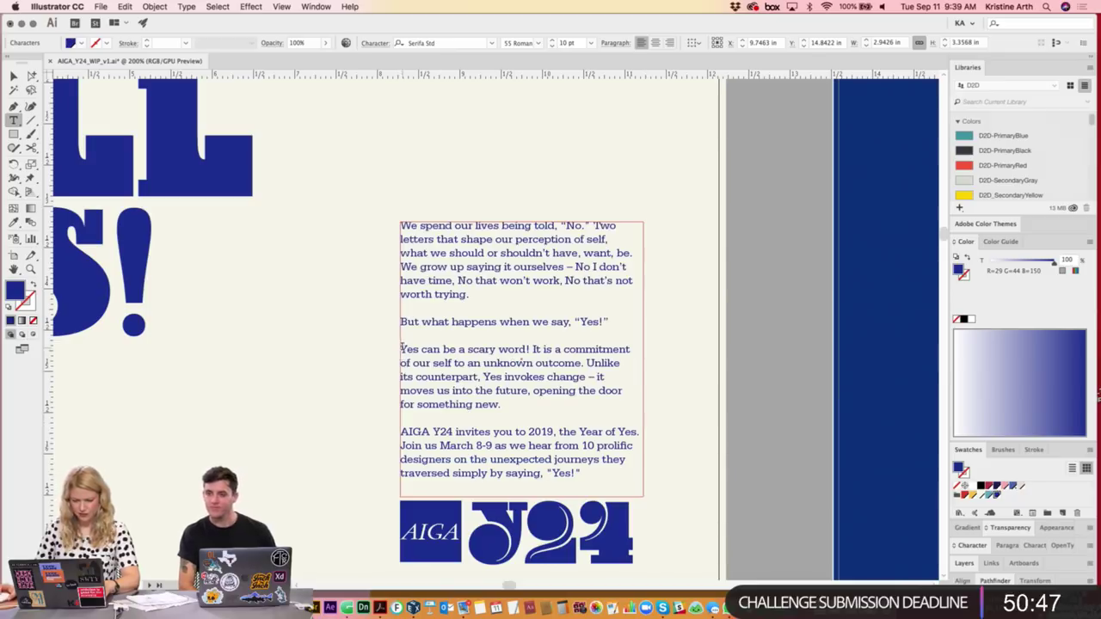
left_click_drag(398, 348, 650, 413)
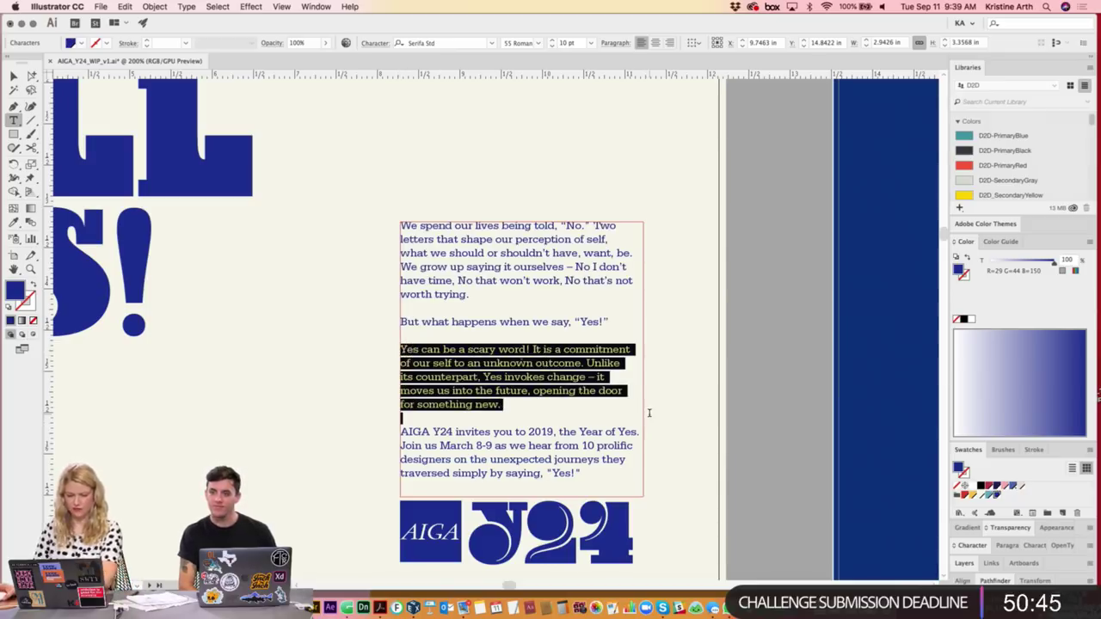
key("BackSpace")
- Move the shortened body text lower and narrow its frame so lines rewrap
left_click(13, 75)
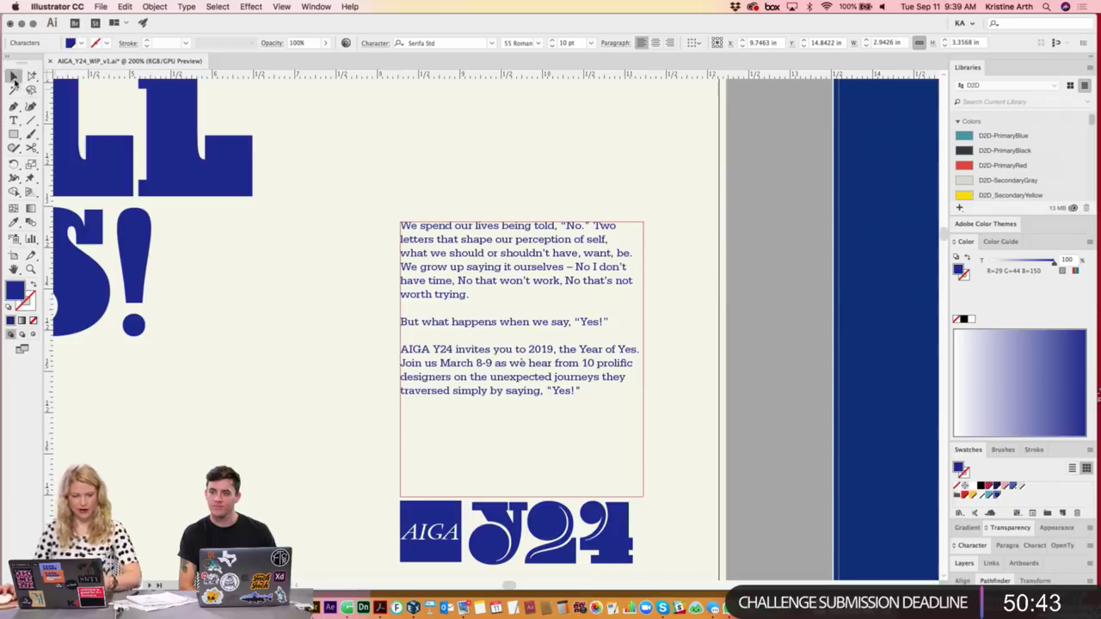
left_click_drag(521, 224, 521, 307)
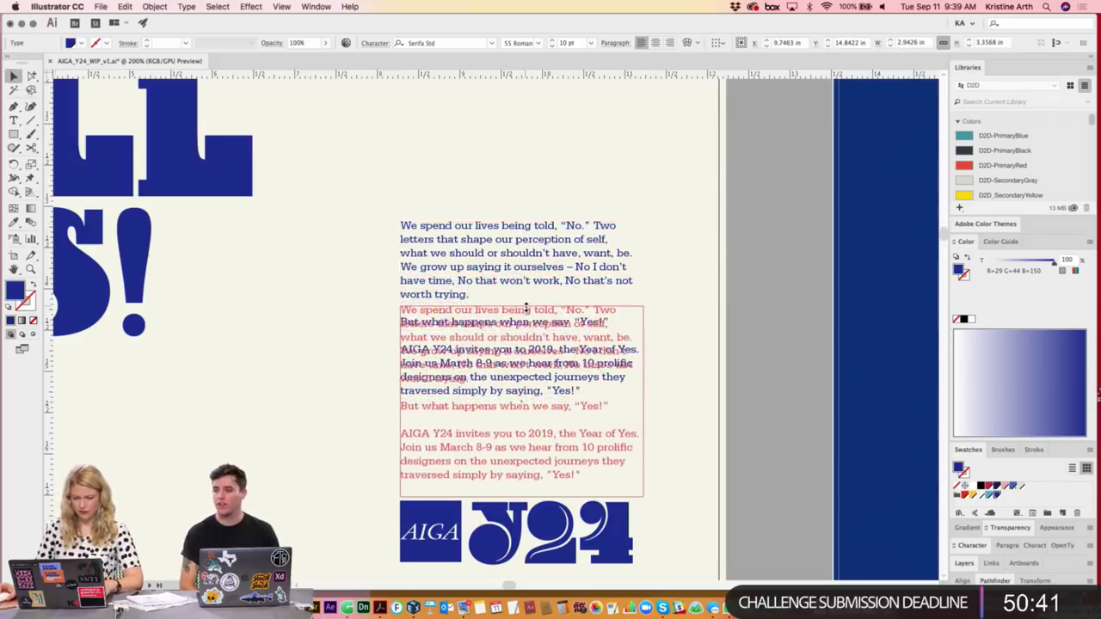
left_click(758, 304)
scroll(724, 318, "down", 2)
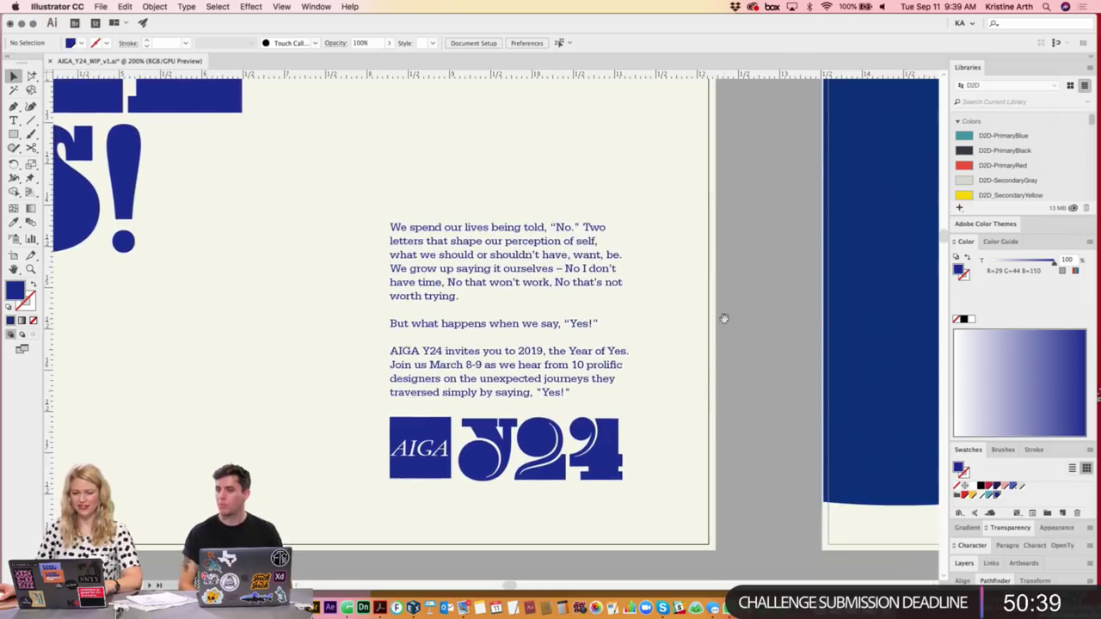
left_click(528, 289)
left_click_drag(634, 320, 641, 319)
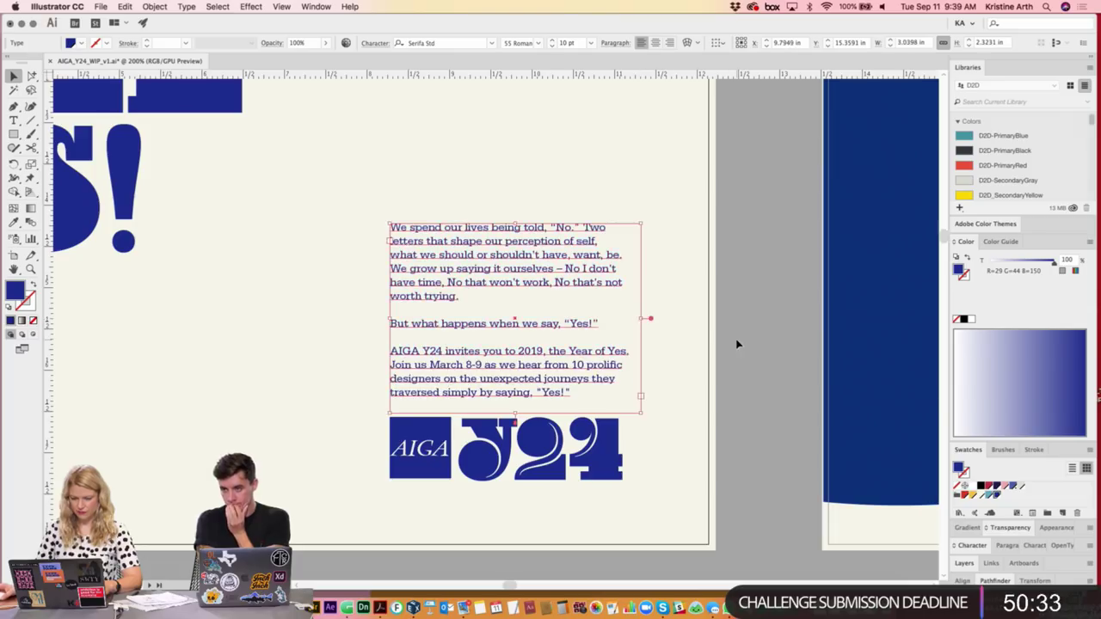
- Widen the AIGA Y24 logo slightly and move it together with the body text
double_click(407, 243)
left_click(13, 75)
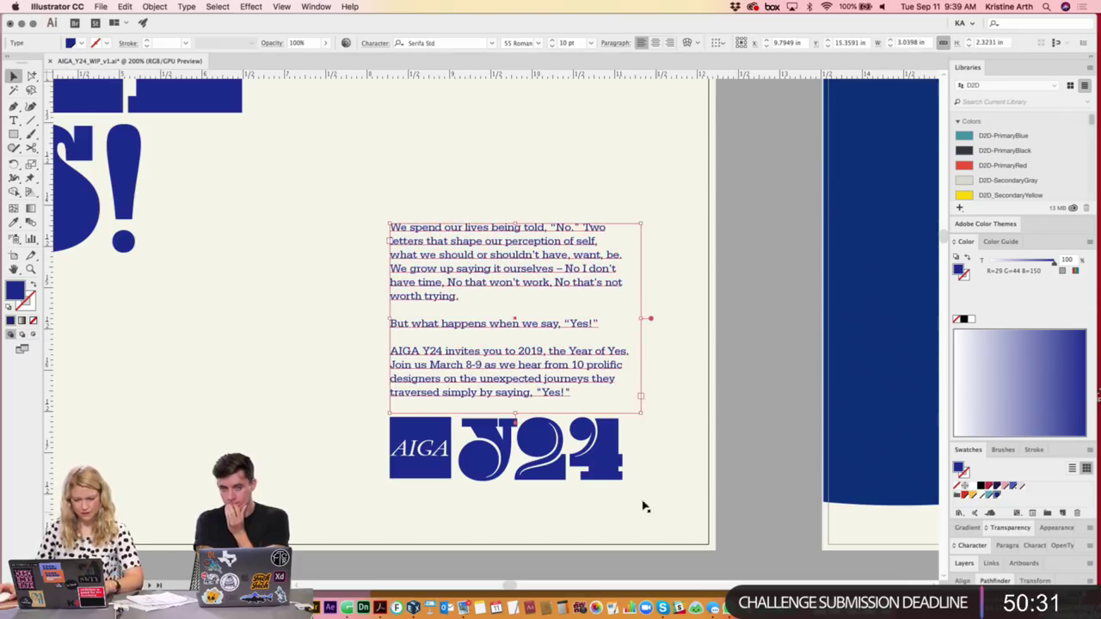
left_click(621, 464)
left_click_drag(621, 448, 629, 448)
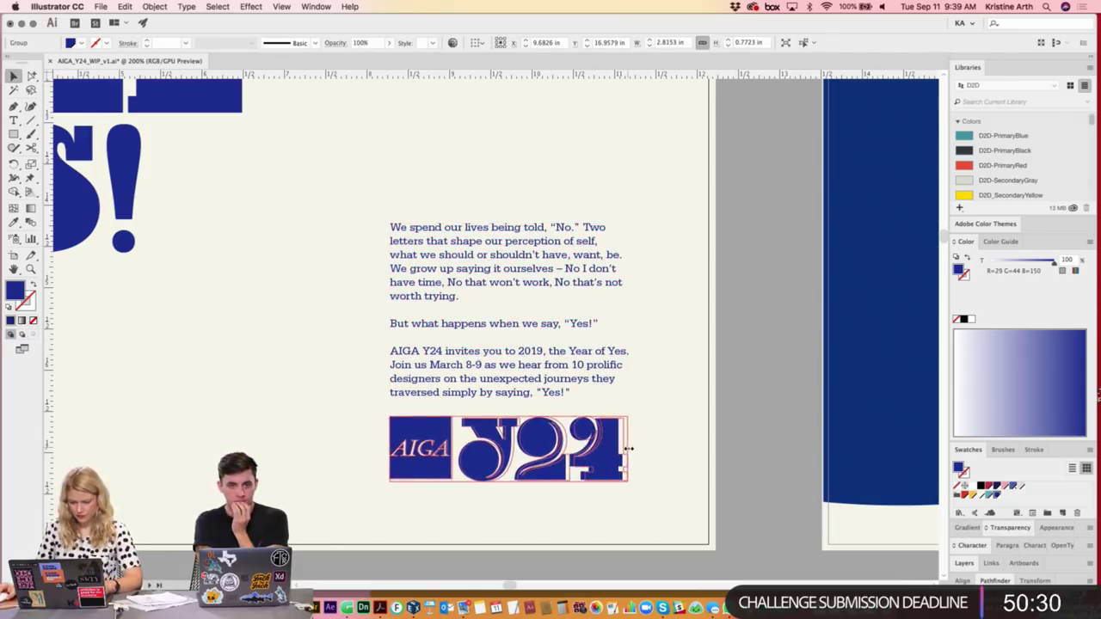
left_click(551, 376, "shift")
left_click_drag(552, 358, 551, 365)
left_click(754, 454)
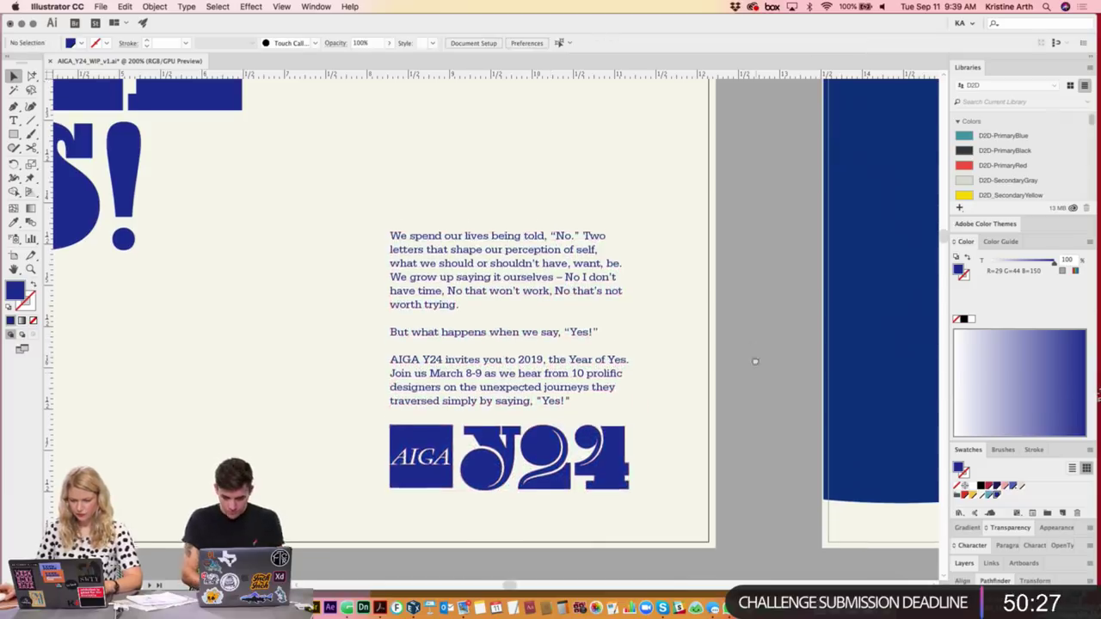
scroll(754, 454, "down", 2)
left_click(402, 396)
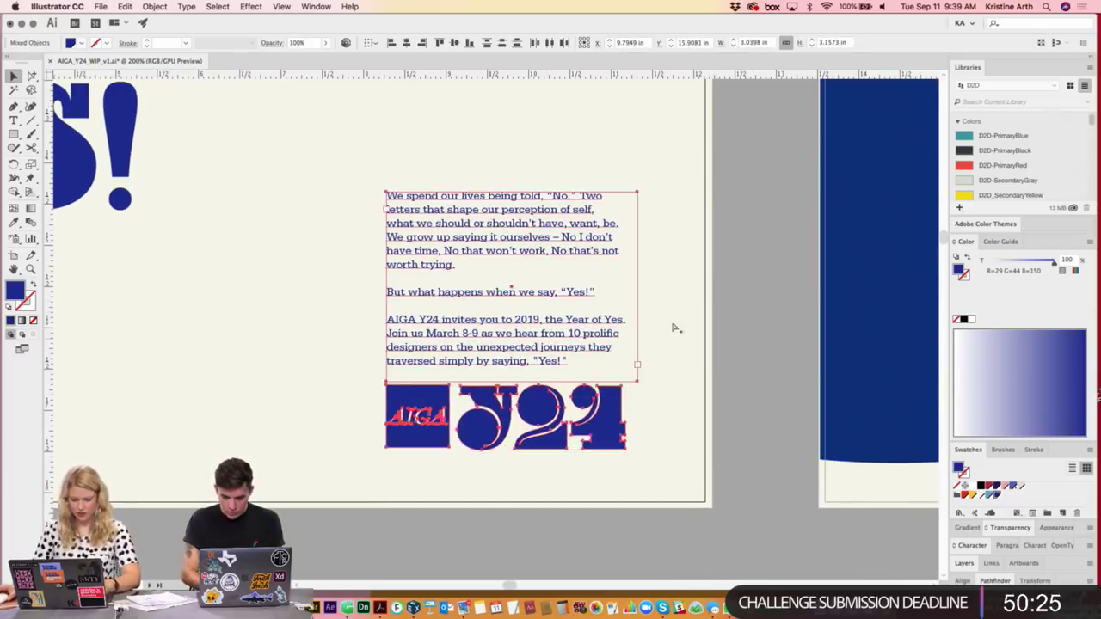
left_click(749, 319)
- Select the neighbouring poster's body text and undo the last edit
left_click_drag(902, 319, 567, 334)
scroll(474, 319, "right", 8)
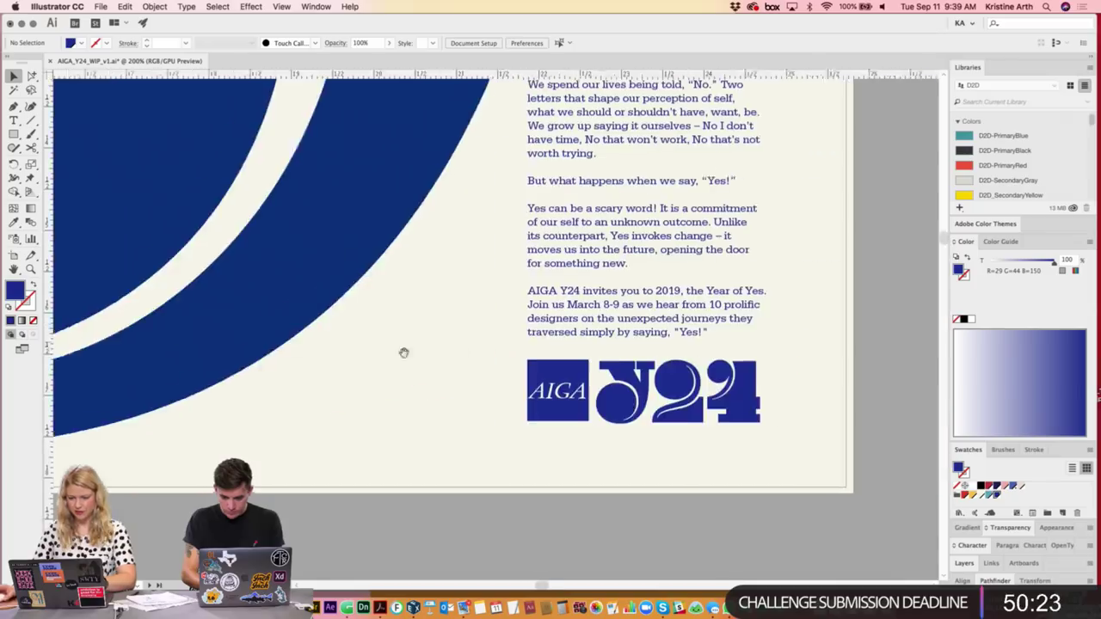
scroll(404, 352, "right", 3)
left_click(547, 394)
key("ctrl+z")
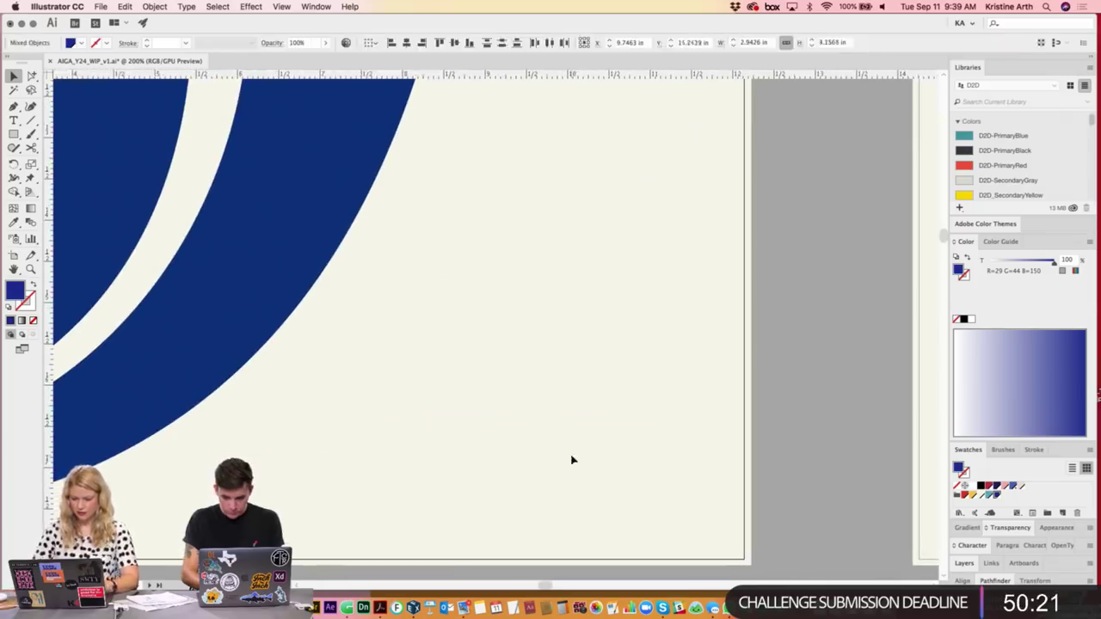
left_click(804, 368)
- Delete the blank poster's body text and Y24 logo, then restore them with undo
key("ctrl+minus")
key("ctrl+minus")
key("ctrl+minus")
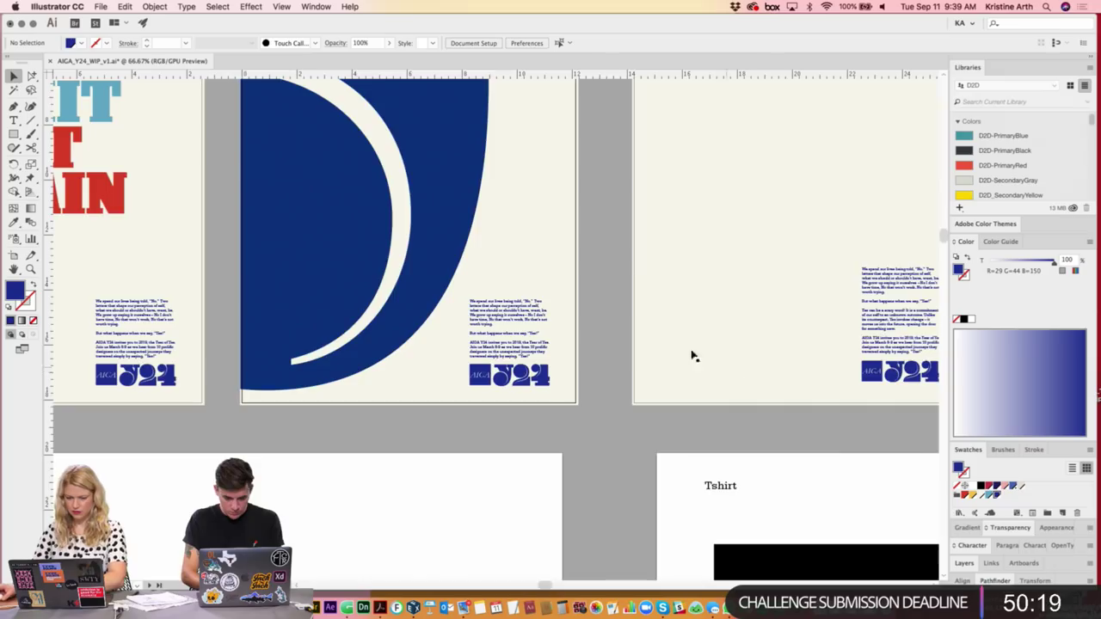
scroll(691, 356, "left", 2)
scroll(765, 445, "up", 2)
scroll(765, 445, "up", 2)
scroll(675, 439, "up", 2)
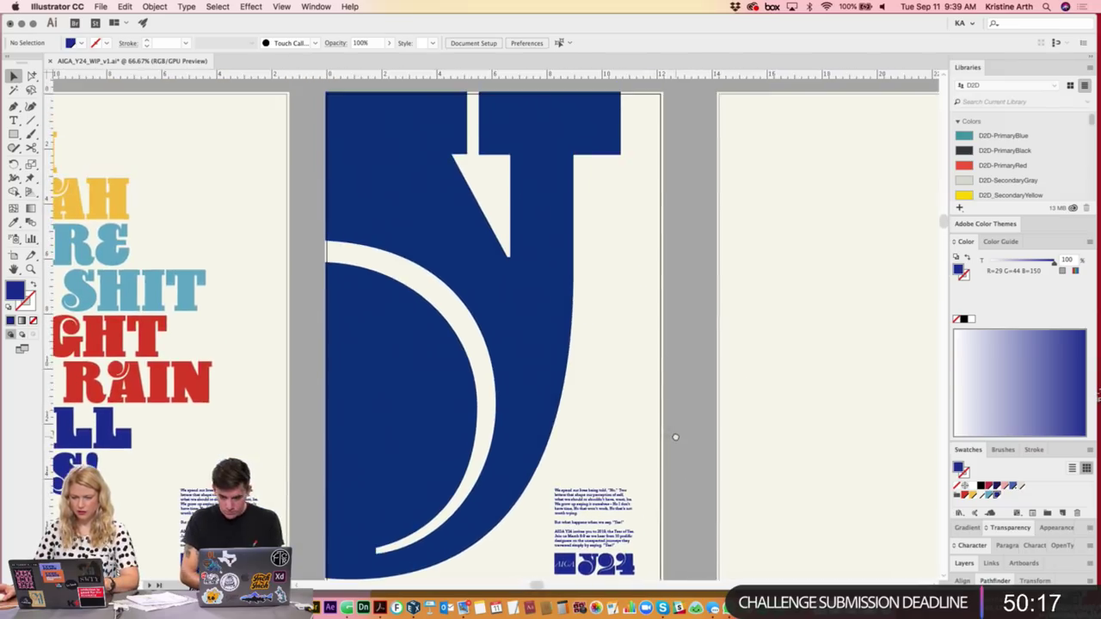
scroll(679, 426, "right", 2)
scroll(697, 405, "right", 5)
scroll(627, 404, "right", 2)
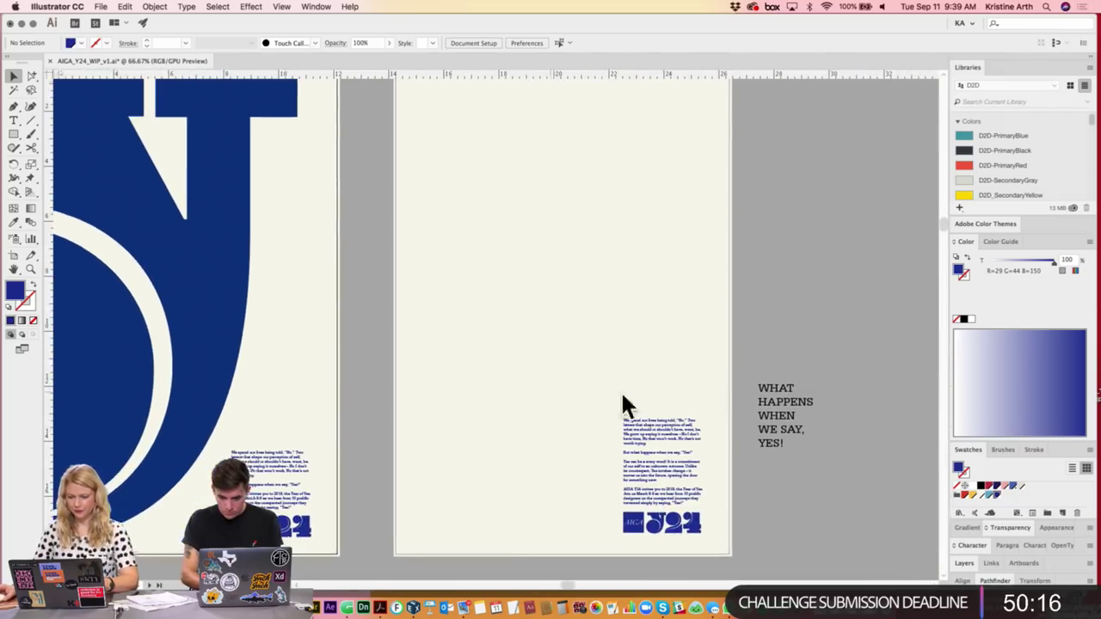
left_click(684, 482)
key("Delete")
left_click(695, 521)
key("Delete")
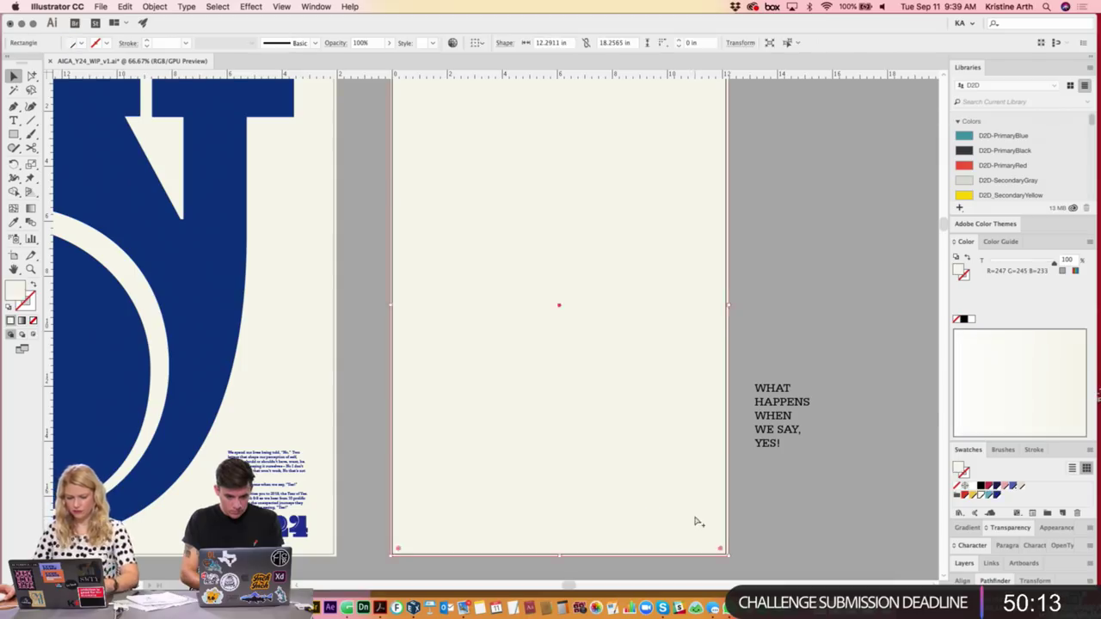
key("ctrl+z")
key("ctrl+z")
left_click(781, 518)
- Drag the tagline onto the middle poster and set its font to Y24 Display
scroll(770, 415, "right", 1)
left_click_drag(770, 415, 805, 203)
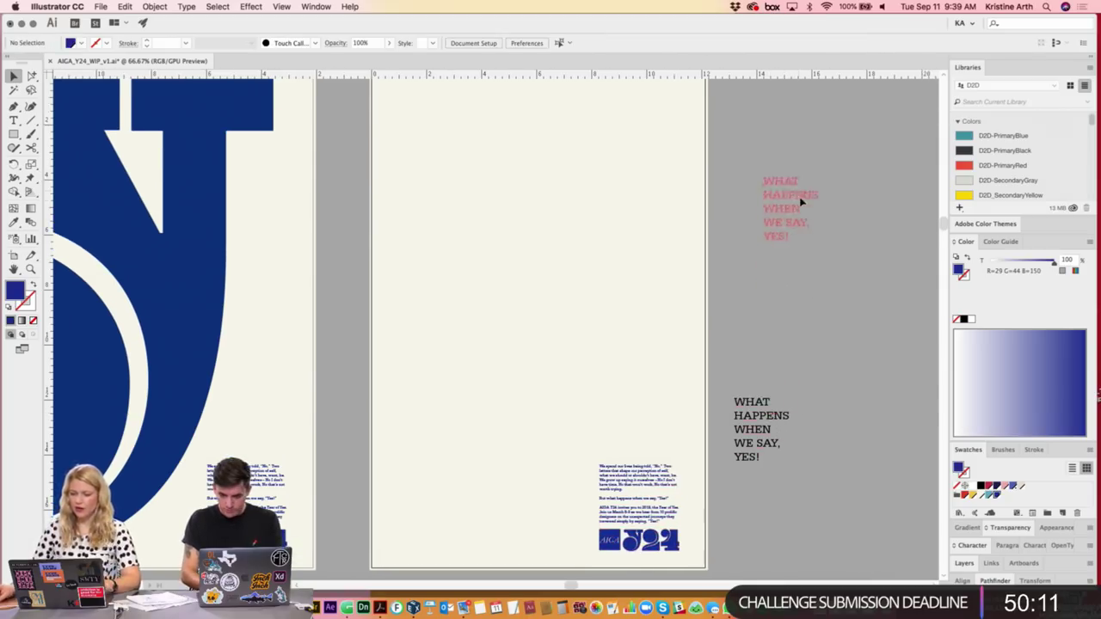
scroll(805, 203, "up", 2)
scroll(454, 264, "down", 2)
scroll(453, 264, "left", 2)
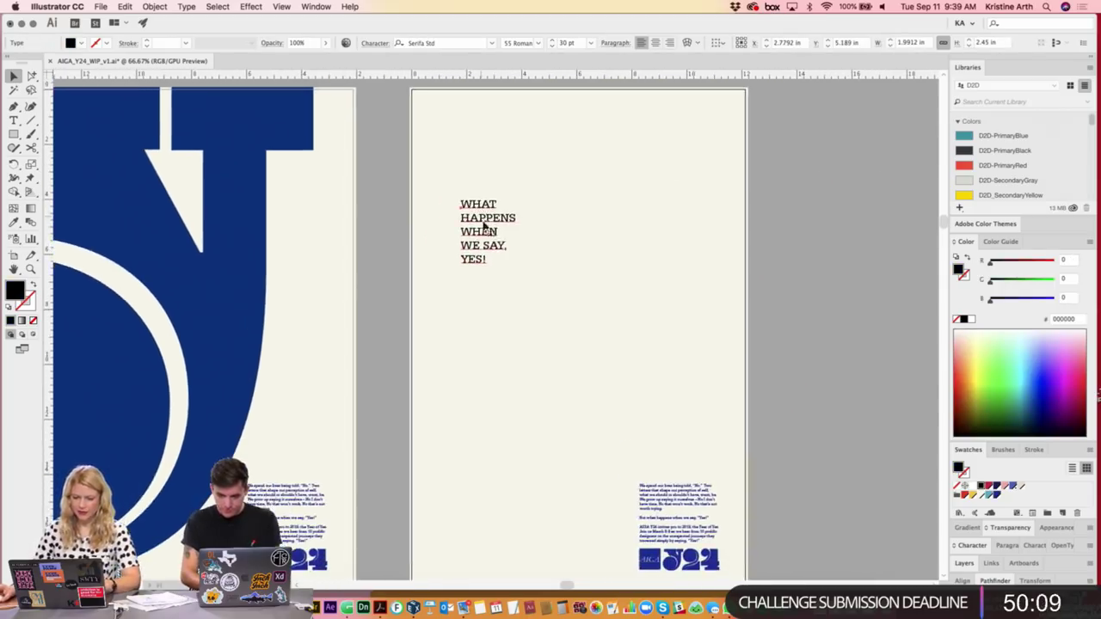
left_click(15, 80)
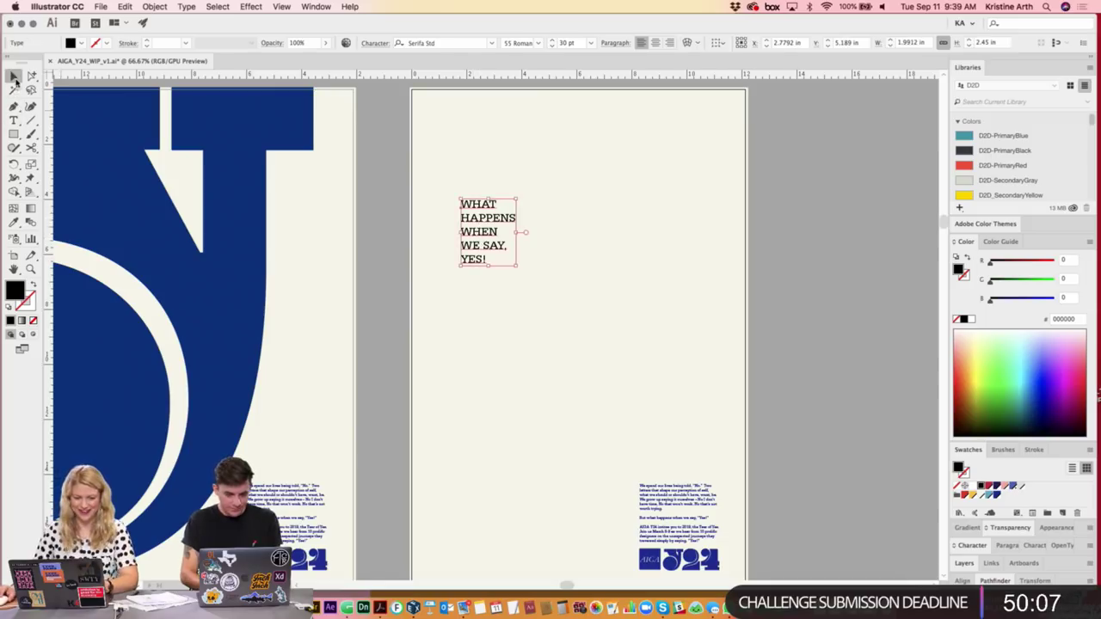
left_click(439, 42)
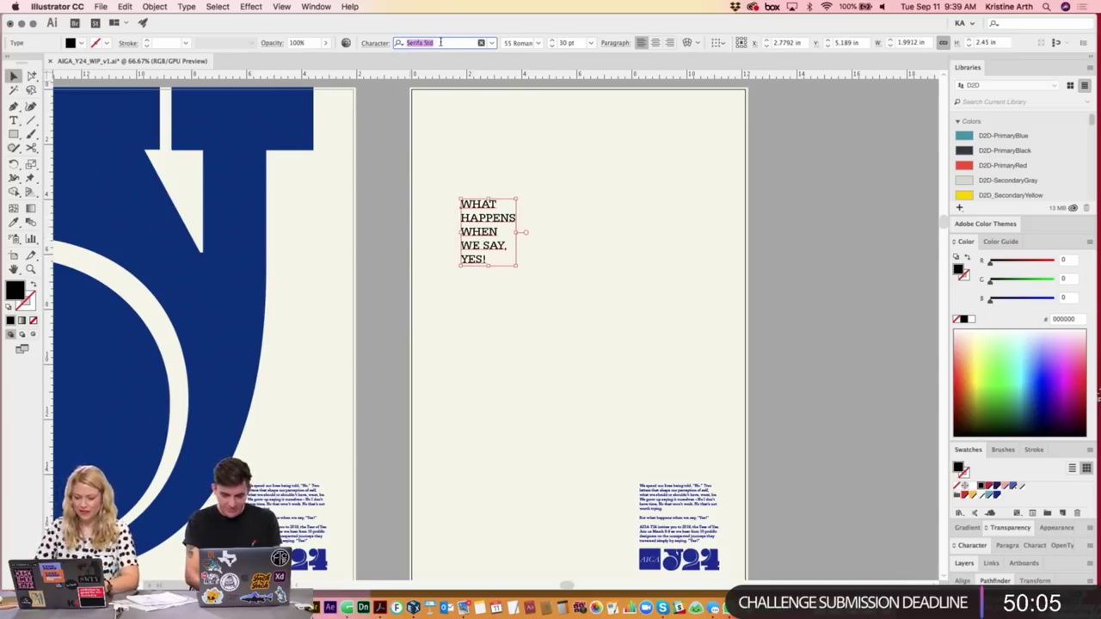
type("Y23")
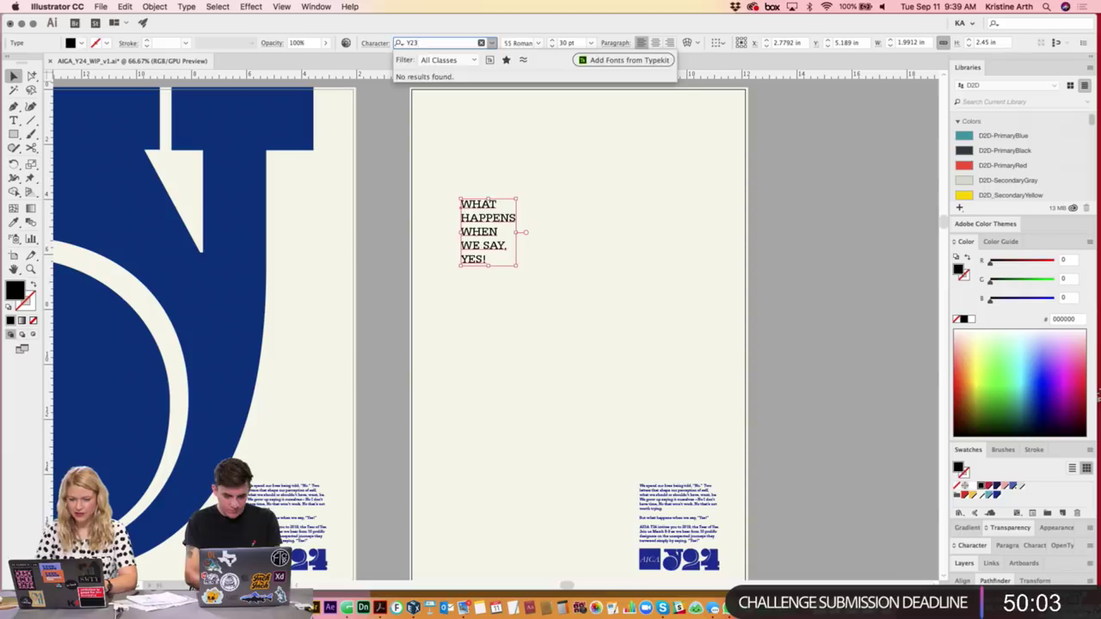
key("BackSpace")
type("4")
key("Return")
- Scale the headline up to fill the poster's upper left and tighten its leading
mouse_move(534, 274)
left_mouse_down()
mouse_move(523, 270)
mouse_move(680, 460)
left_mouse_up()
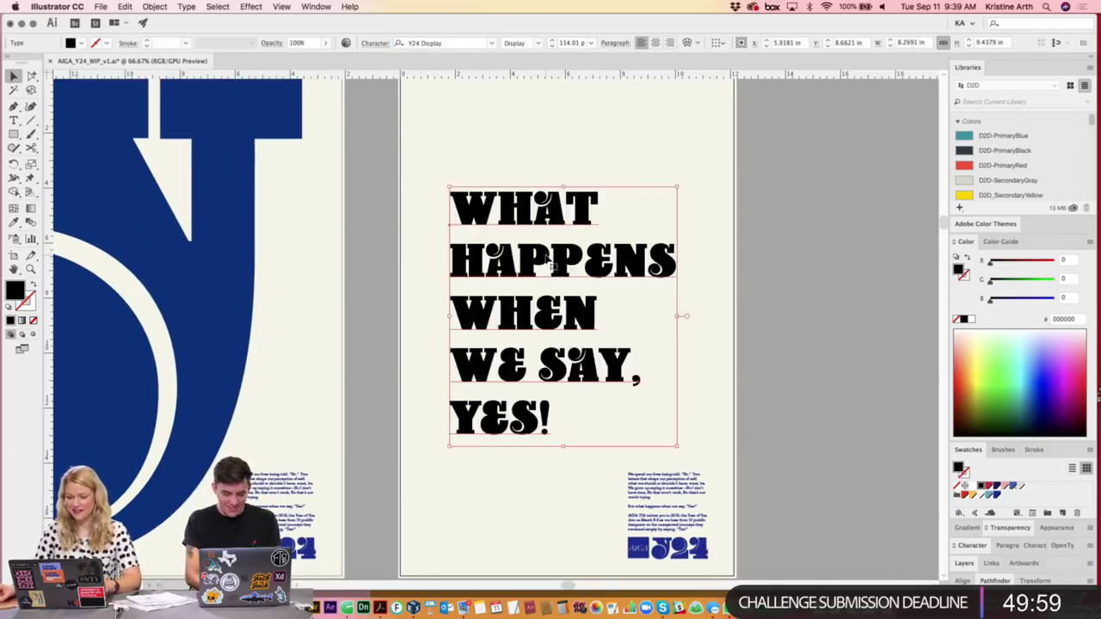
left_click_drag(564, 261, 541, 220)
key("ctrl+shift+b")
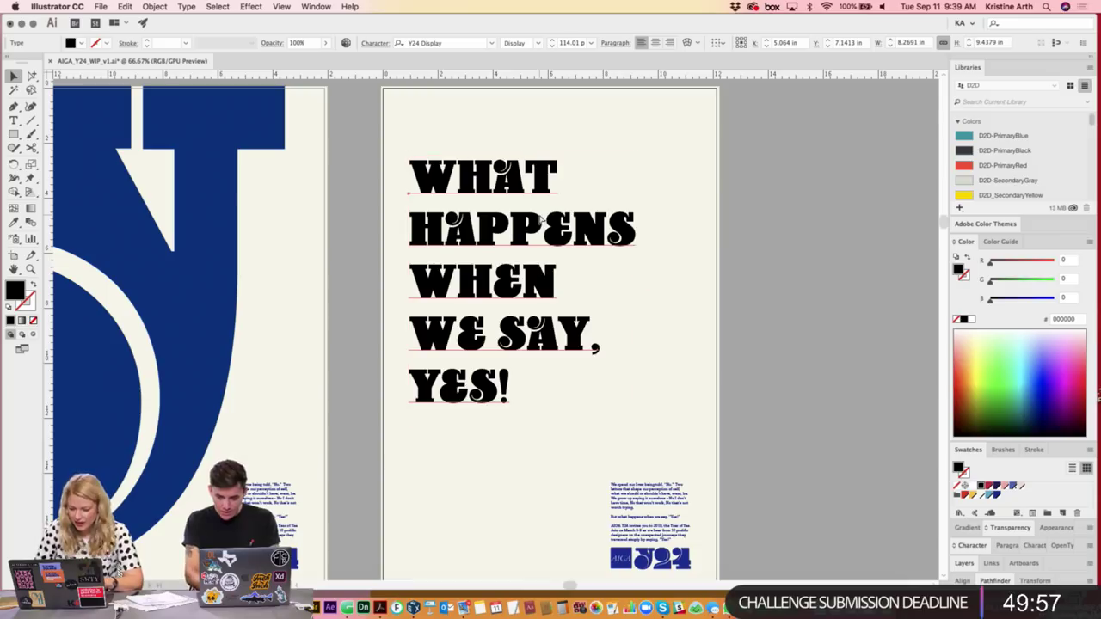
key("alt+Up")
key("alt+Up")
key("alt+Up")
key("alt+Up")
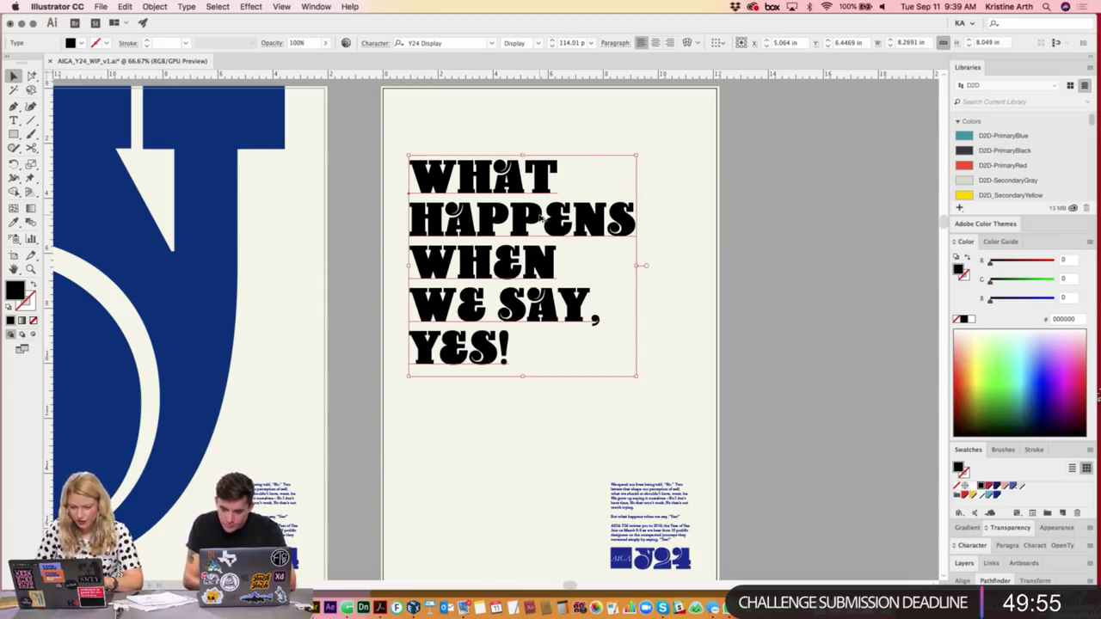
left_click(767, 284)
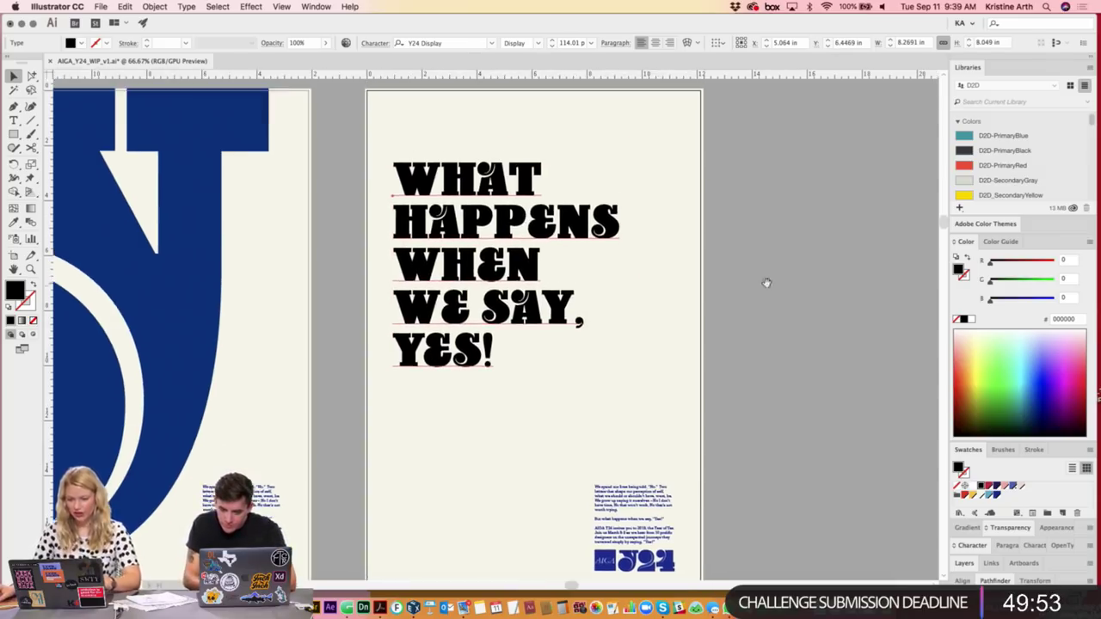
key("ctrl+1")
mouse_move(597, 269)
left_mouse_down()
mouse_move(626, 383)
mouse_move(503, 294)
left_mouse_up()
key("ctrl+minus")
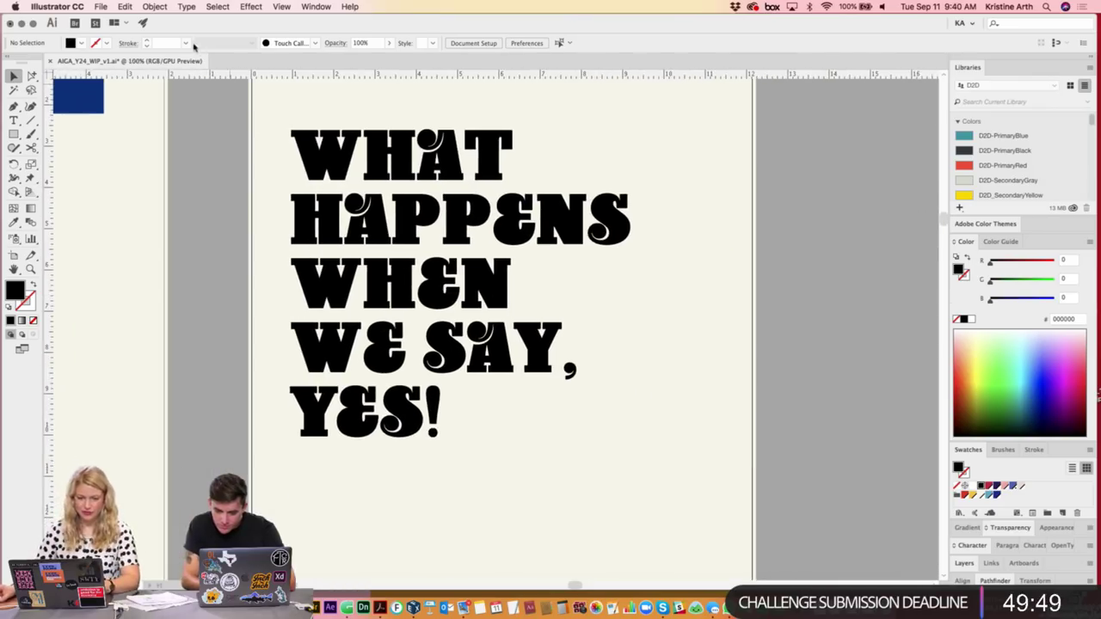
- Swap the Y in YES! for the Y24 Display swash alternate and tighten the Y–E kerning
left_click(151, 7)
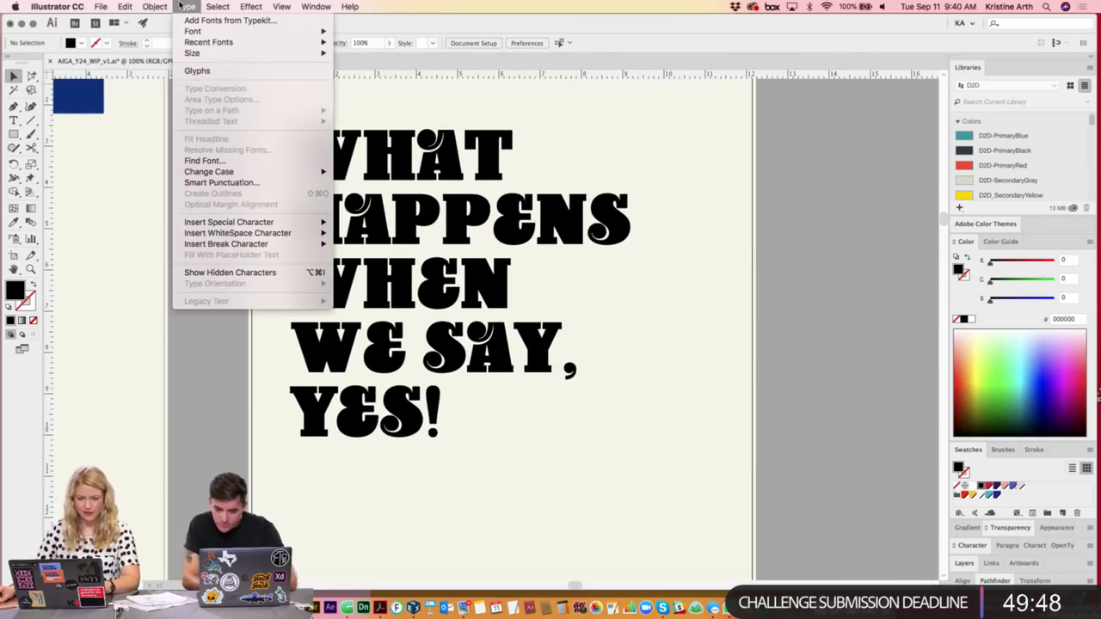
left_click(200, 71)
left_click_drag(592, 92, 721, 79)
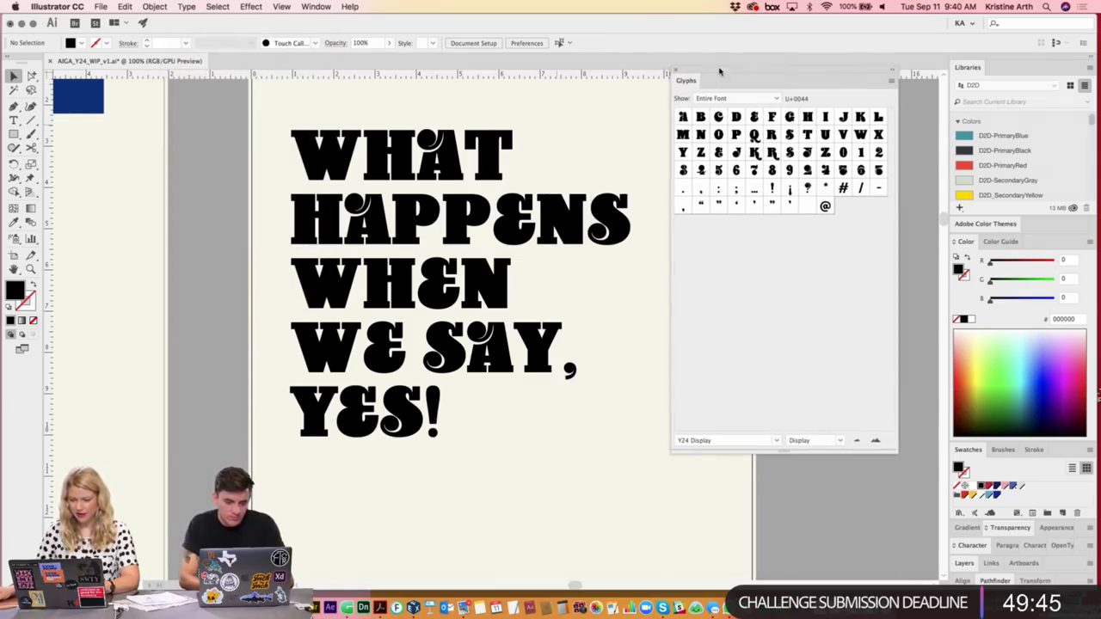
left_click(327, 355)
double_click(327, 355)
left_click_drag(334, 401, 284, 404)
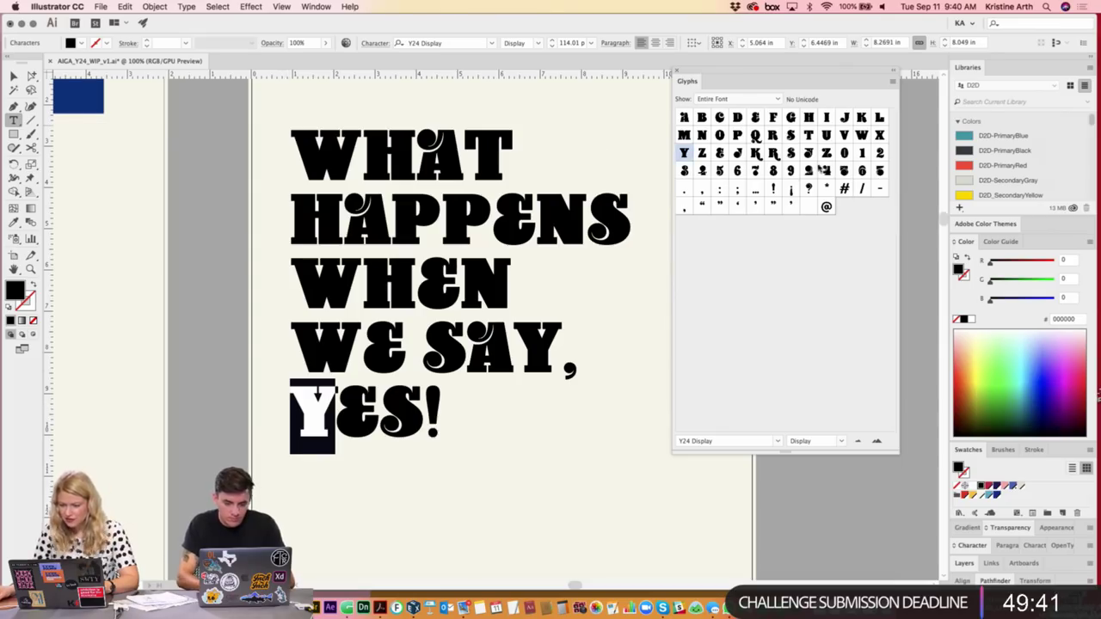
left_click(809, 154)
double_click(808, 155)
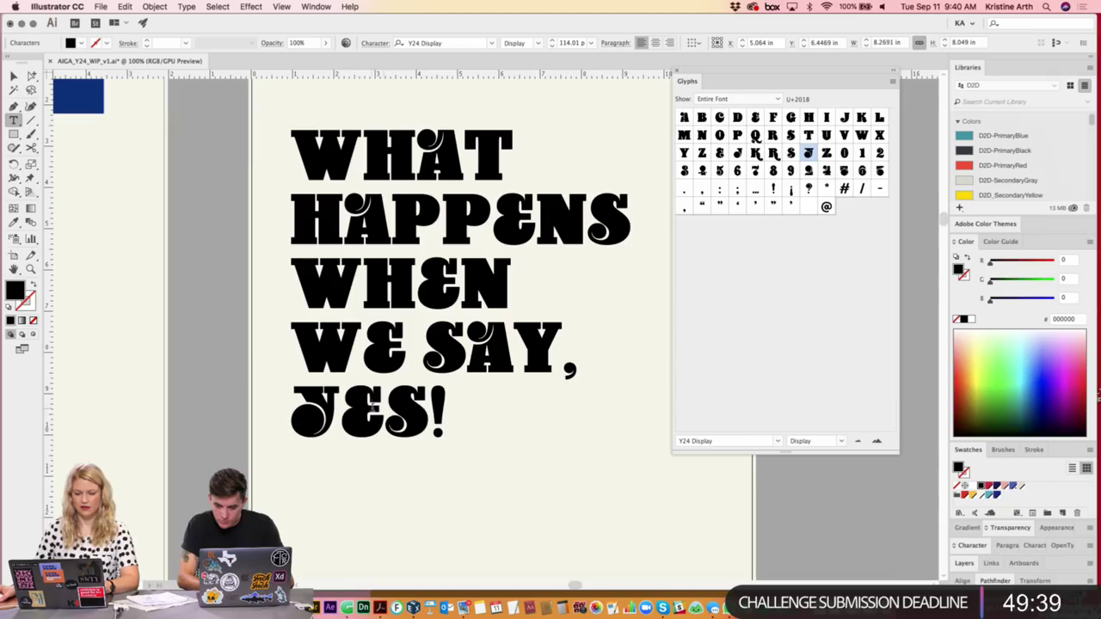
key("alt+Left")
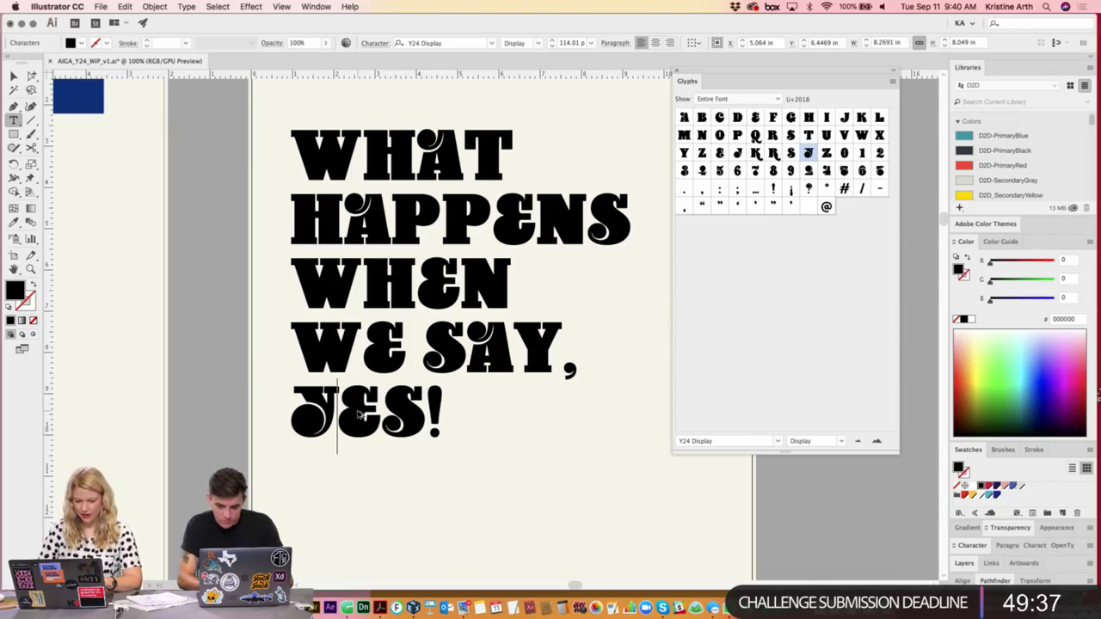
key("alt+Left")
key("alt+Left")
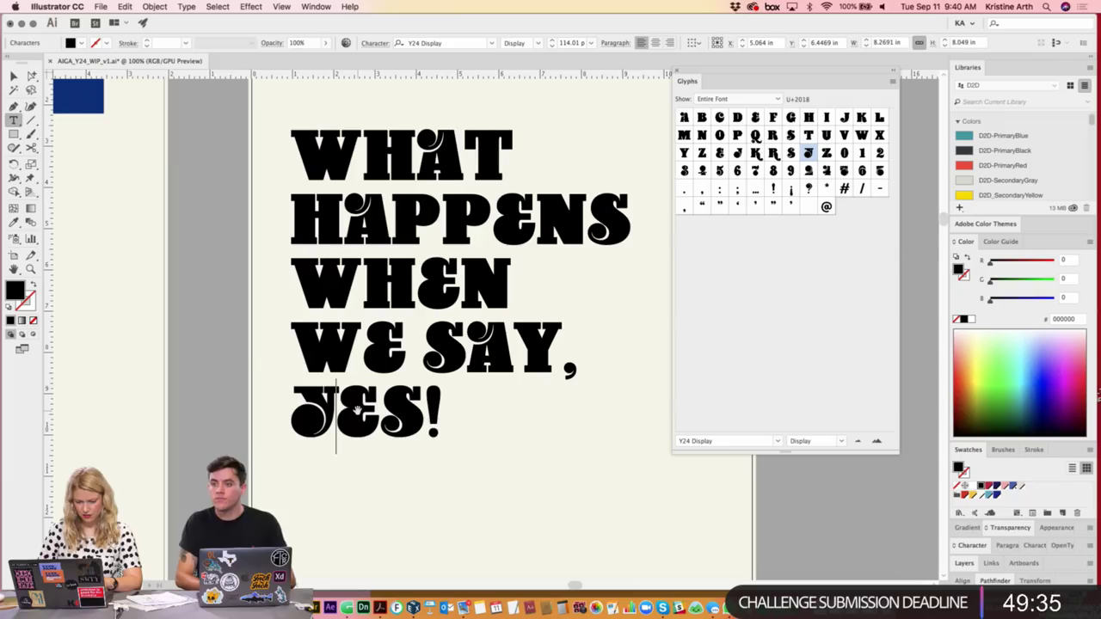
key("Right")
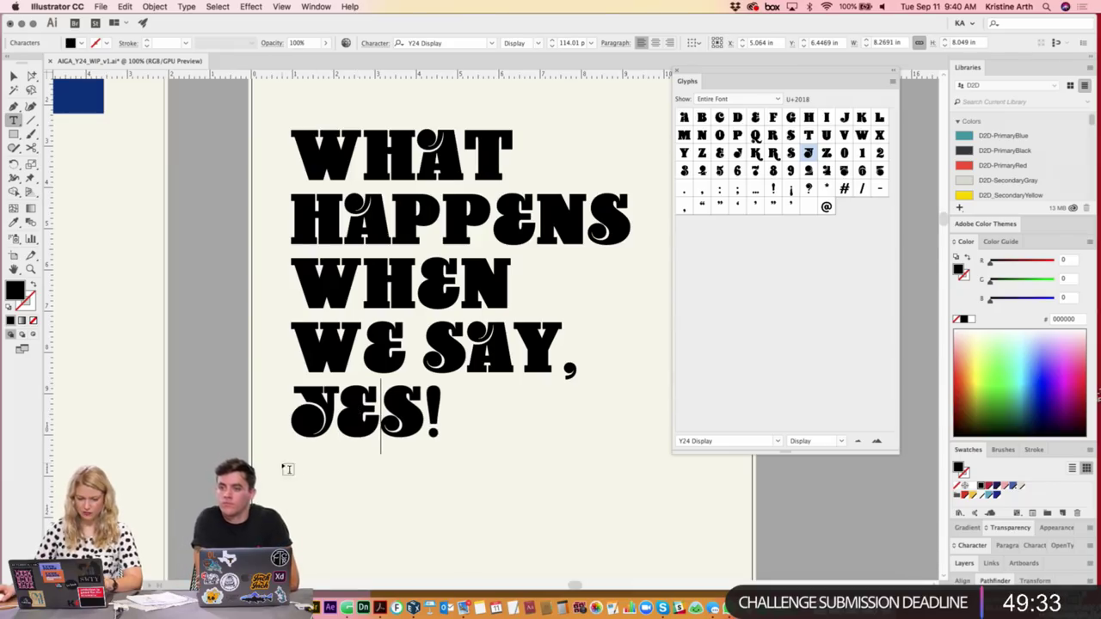
- Tighten the kerning in SAY, between W and E, and between E and N in WHEN
left_click(518, 336)
key("alt+Left")
key("alt+Left")
key("alt+Left")
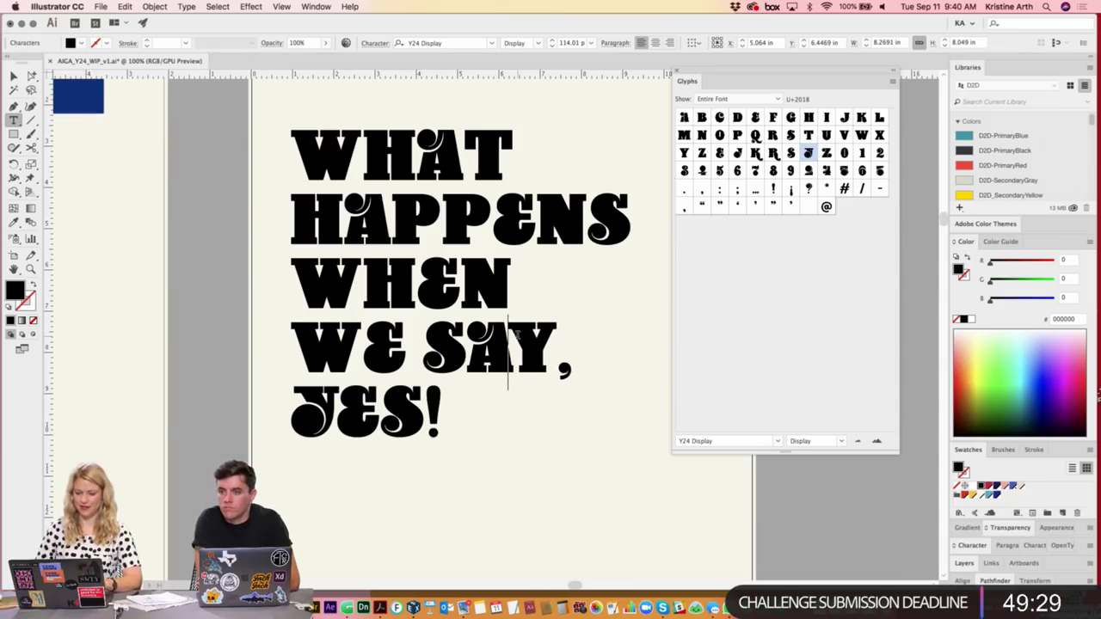
key("Right")
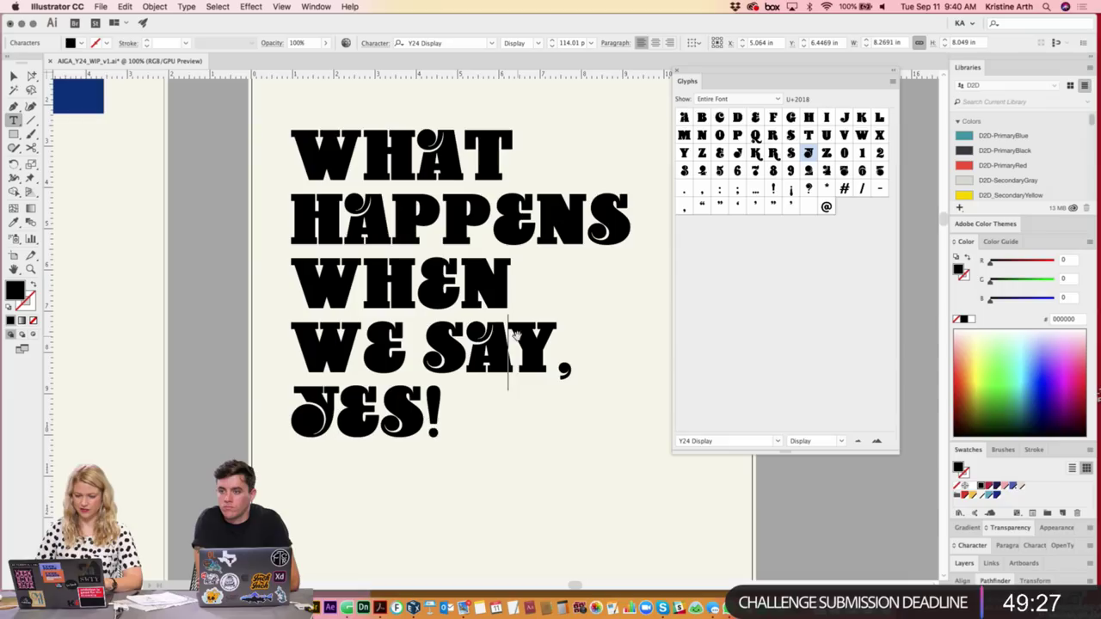
key("Left")
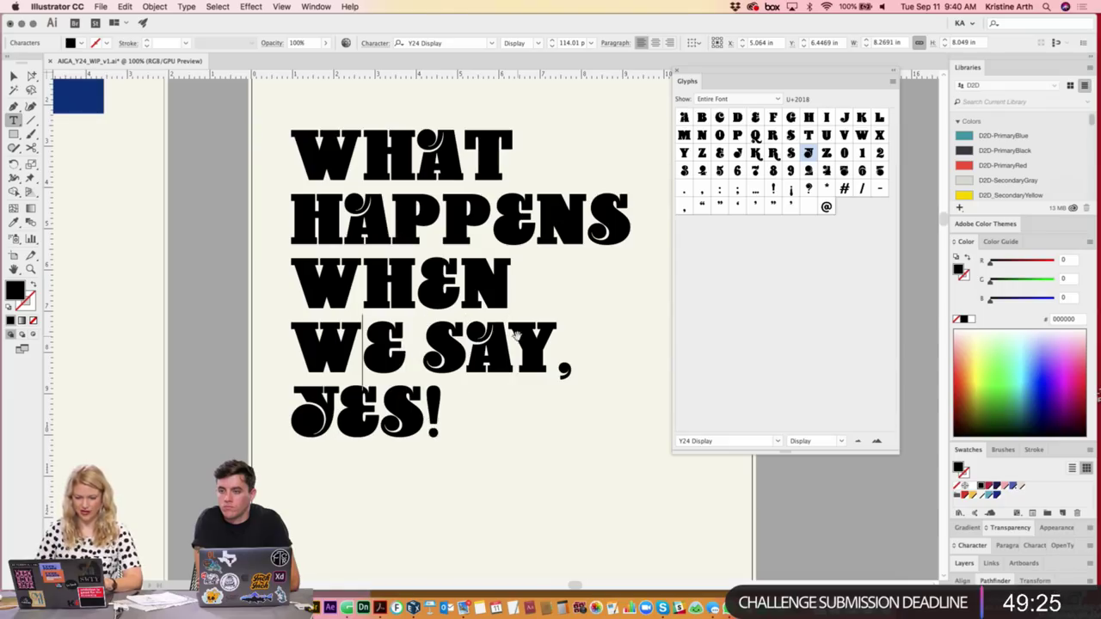
key("alt+Left")
key("alt+Left")
key("alt+Left")
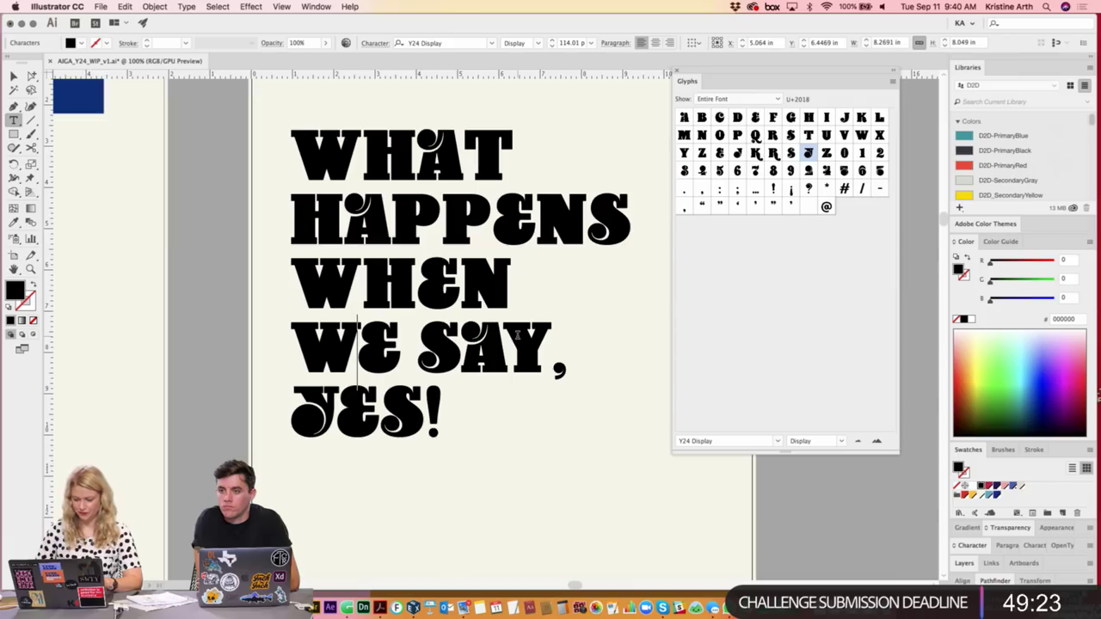
key("Right")
key("alt+Left")
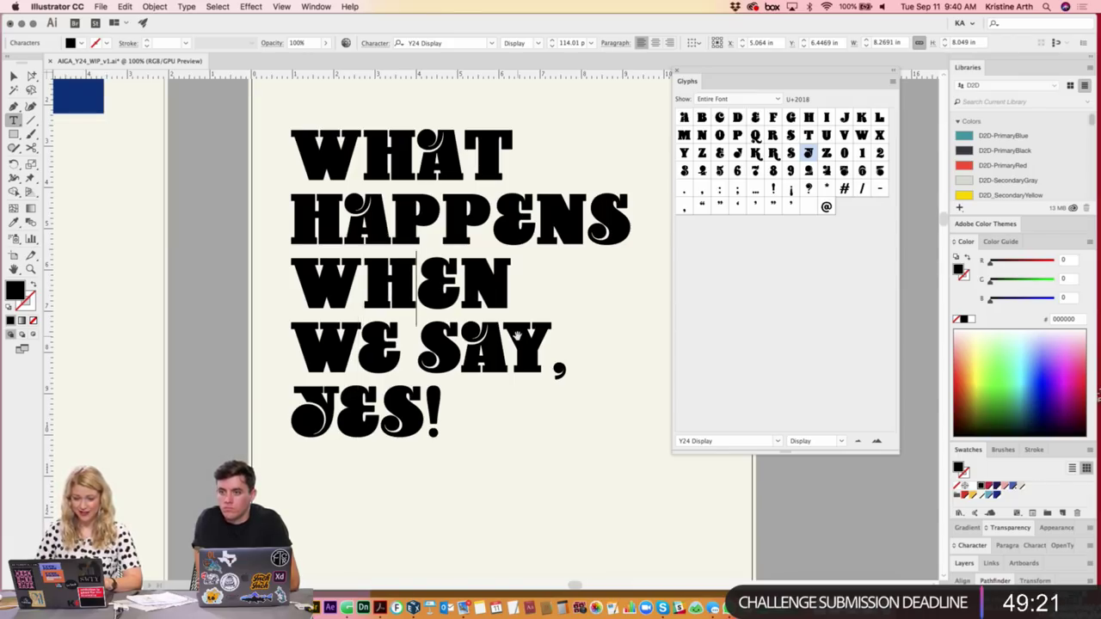
key("Right")
key("alt+Left")
key("alt+Left")
key("Up")
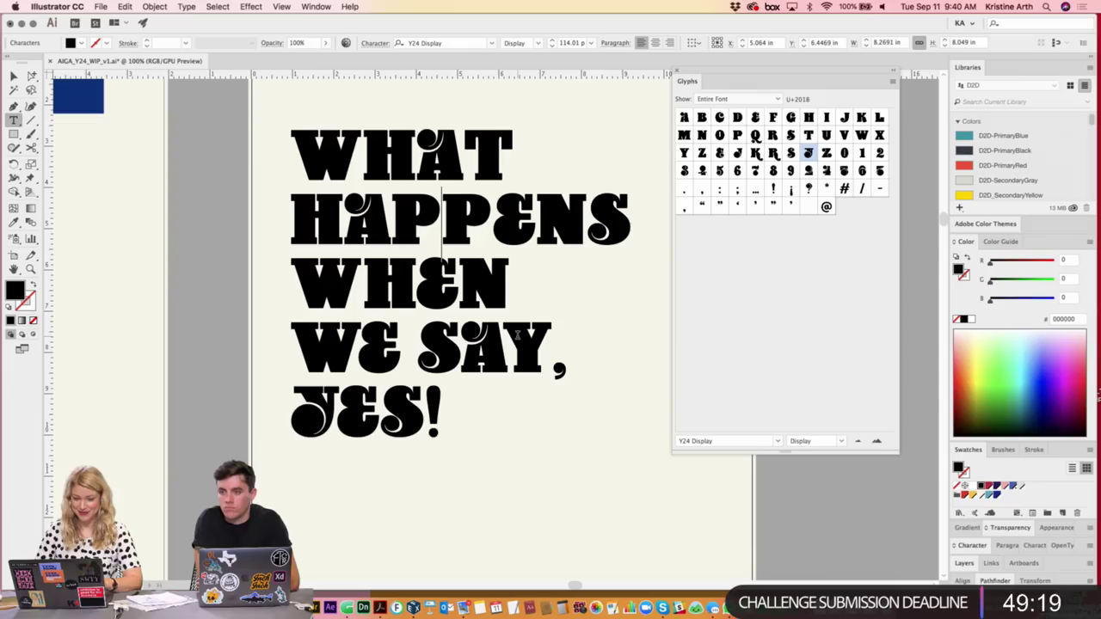
key("alt+Left")
key("alt+Left")
- Fine-tune kerning in HAPPENS and WHAT: loosen H–A and the Ps, tighten A–T and P–E
key("alt+Right")
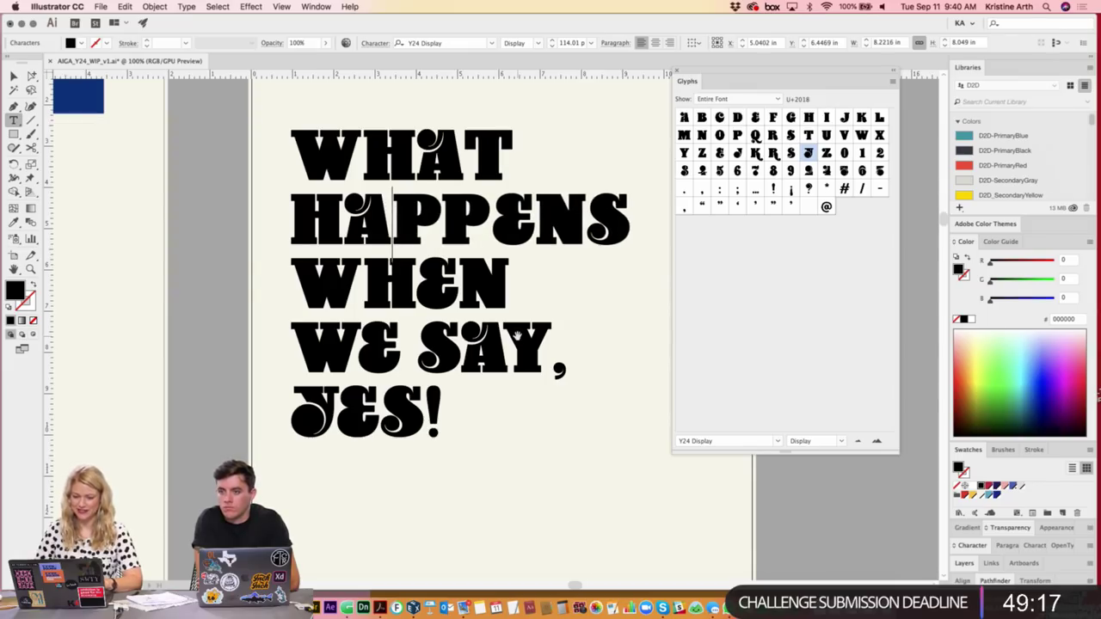
key("Left")
key("alt+Right")
key("alt+Right")
key("Up")
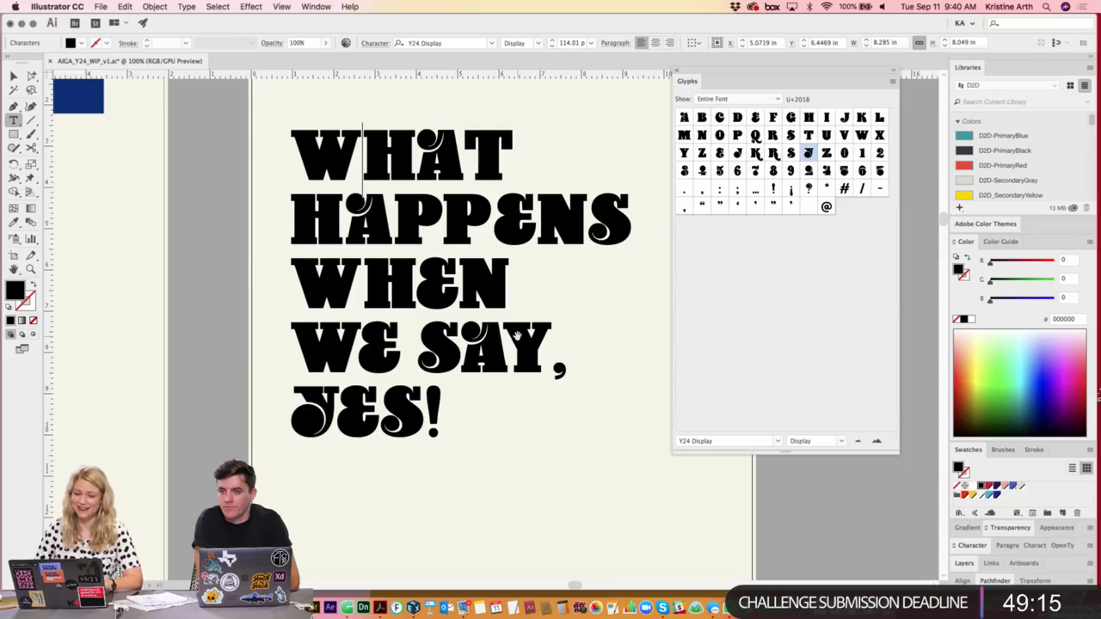
key("Right")
key("alt+Left")
key("Right")
key("alt+Left")
key("alt+Left")
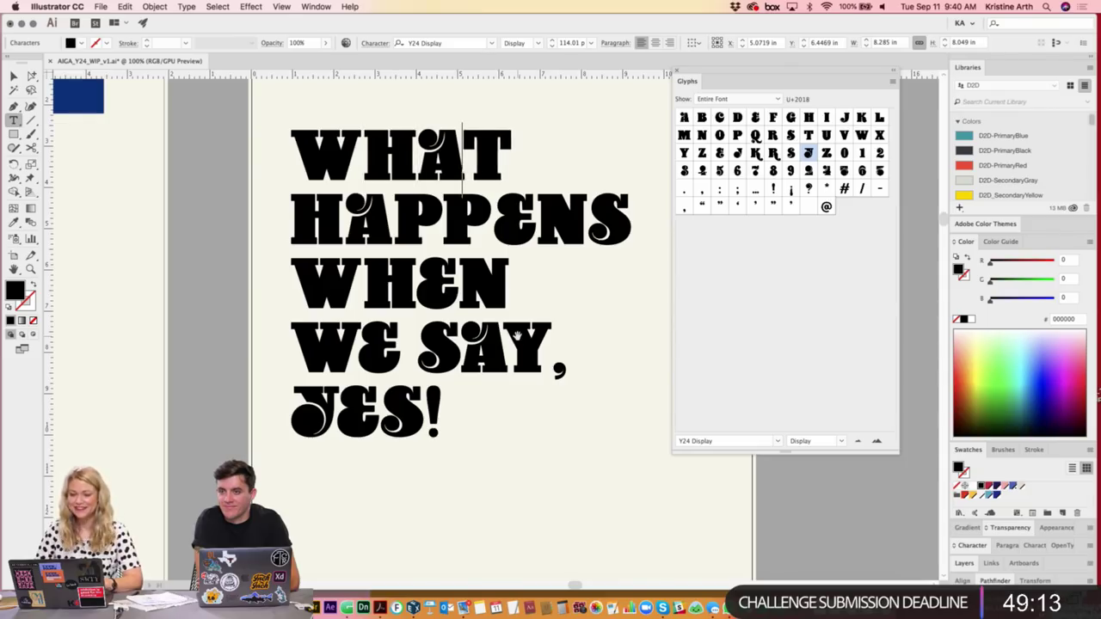
key("alt+Left")
key("Down")
key("alt+Right")
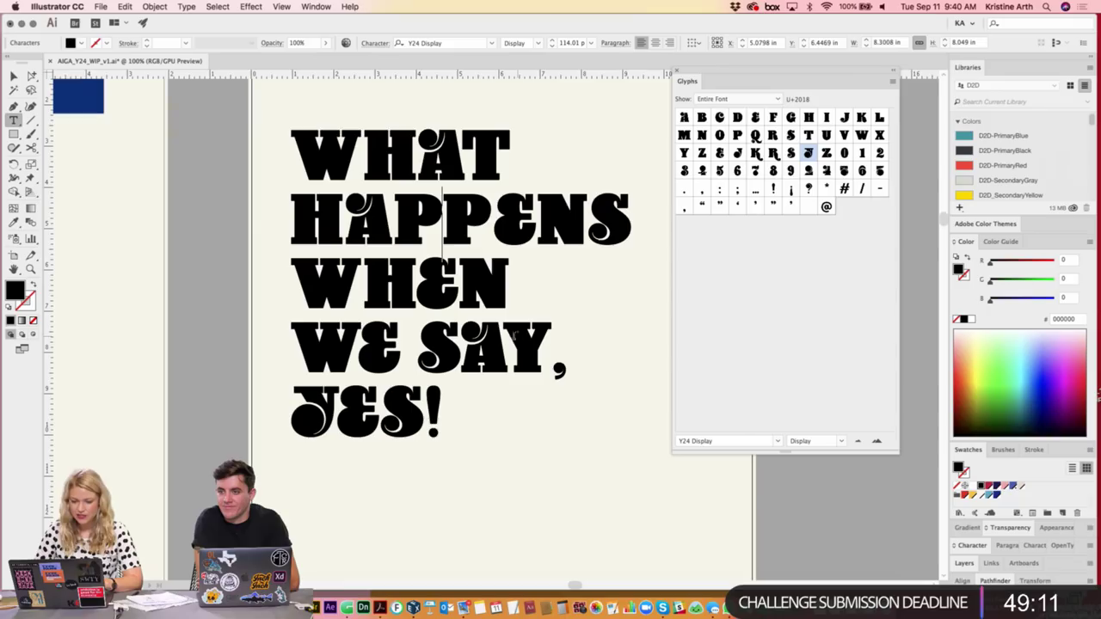
key("alt+Left")
key("alt+Left")
key("alt+Left")
key("alt+Left")
key("alt+Left")
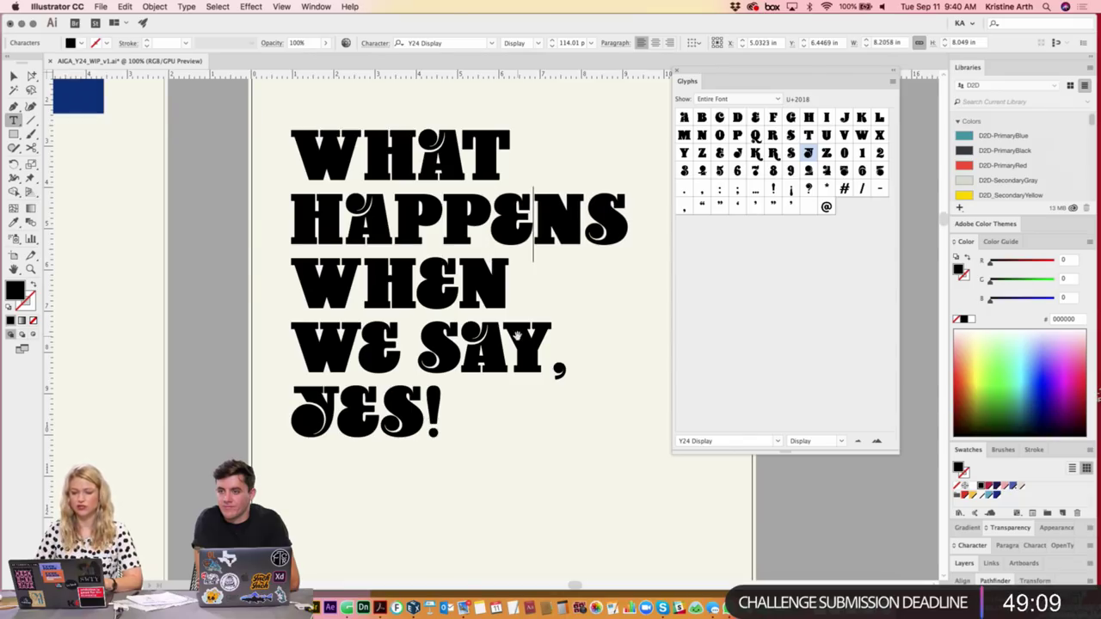
key("alt+Left")
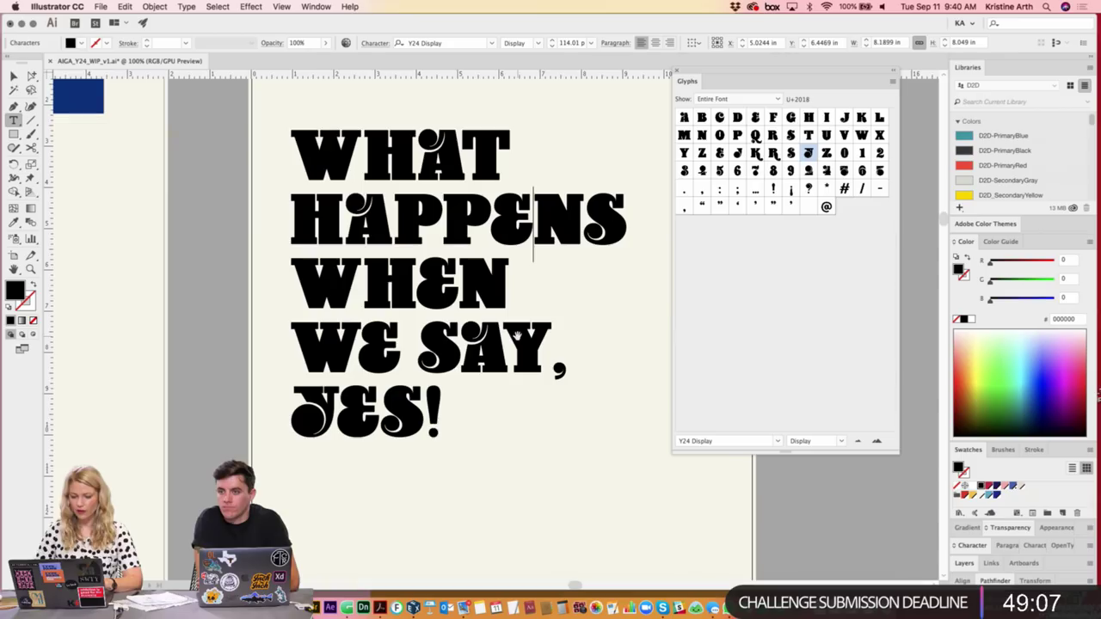
- Tighten the spacing before SAY, then exit text editing and select the poster background
left_click(463, 291)
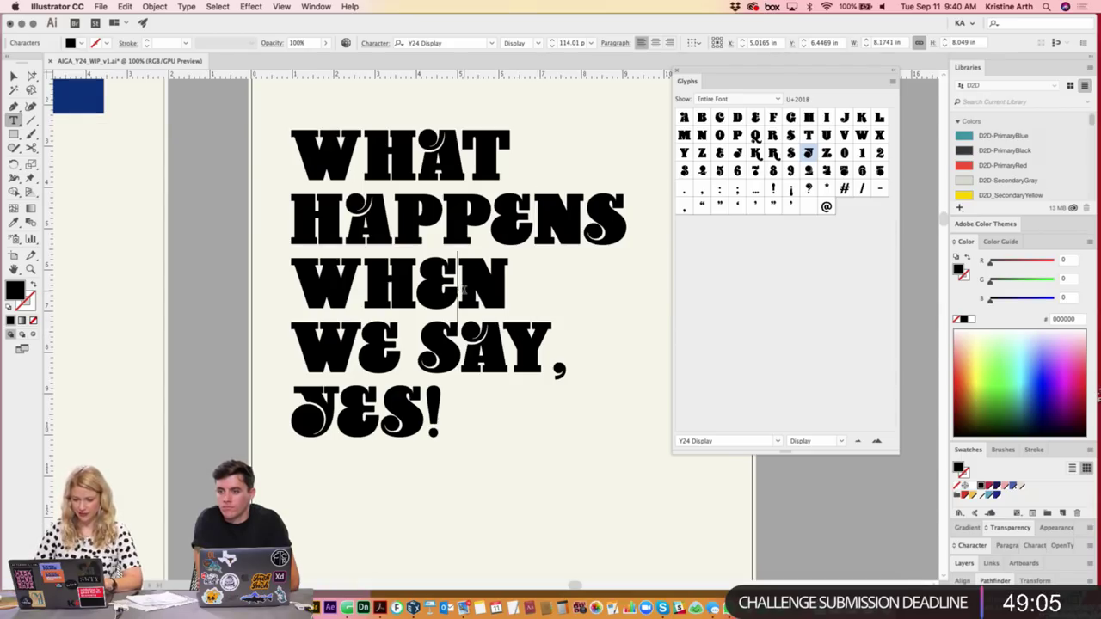
left_click(555, 370)
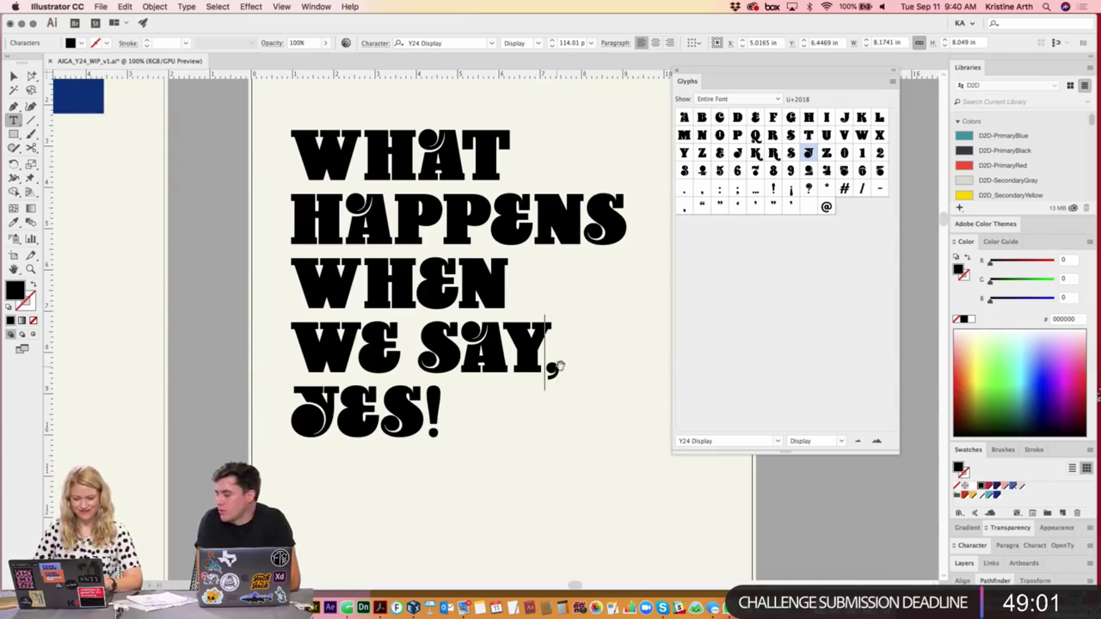
key("Left")
key("Left")
key("Left")
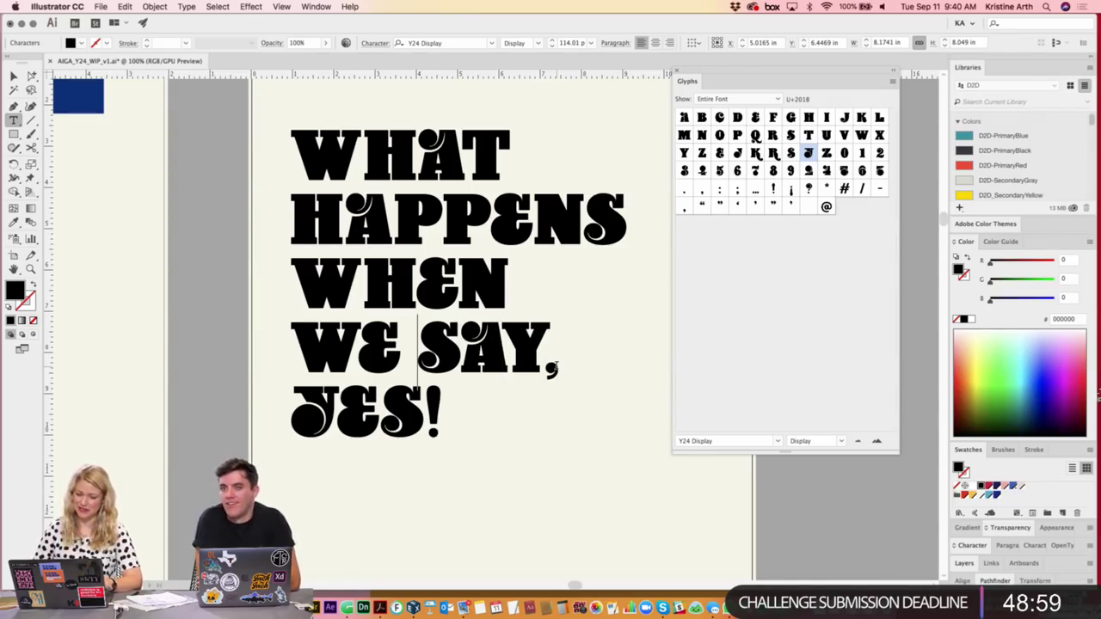
key("alt+Left")
key("alt+Left")
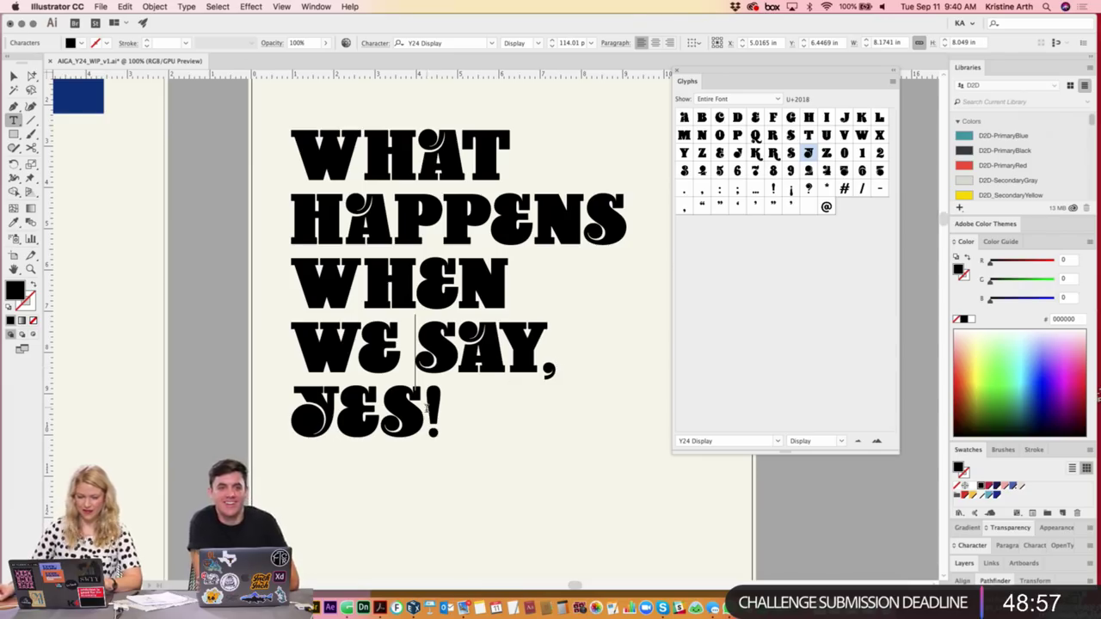
key("Escape")
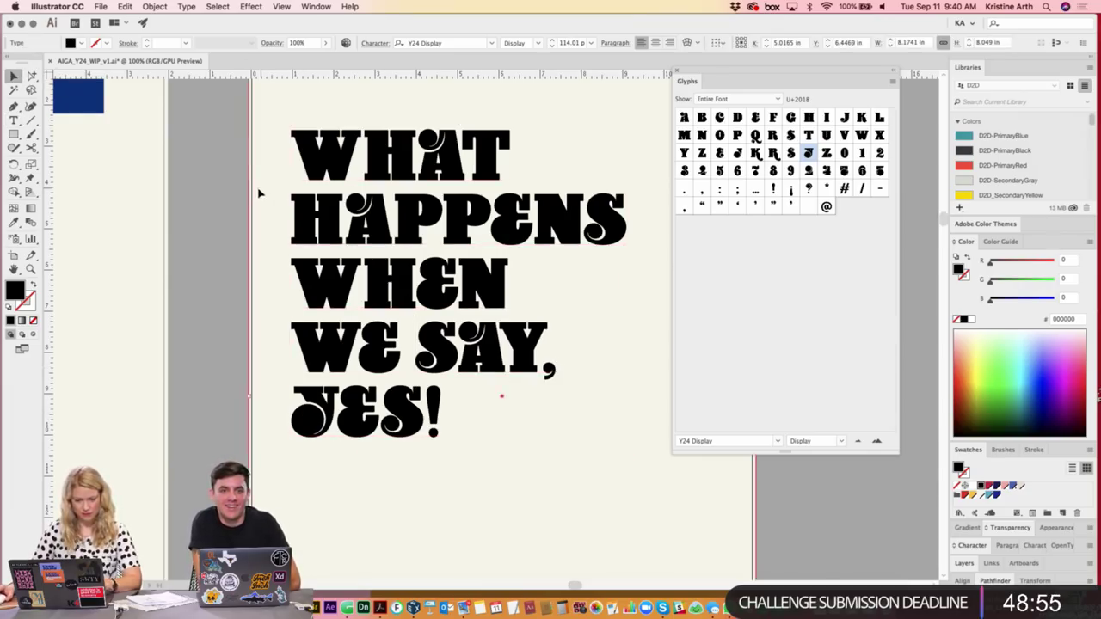
left_click(573, 354)
scroll(573, 354, "right", 3)
left_click(677, 72)
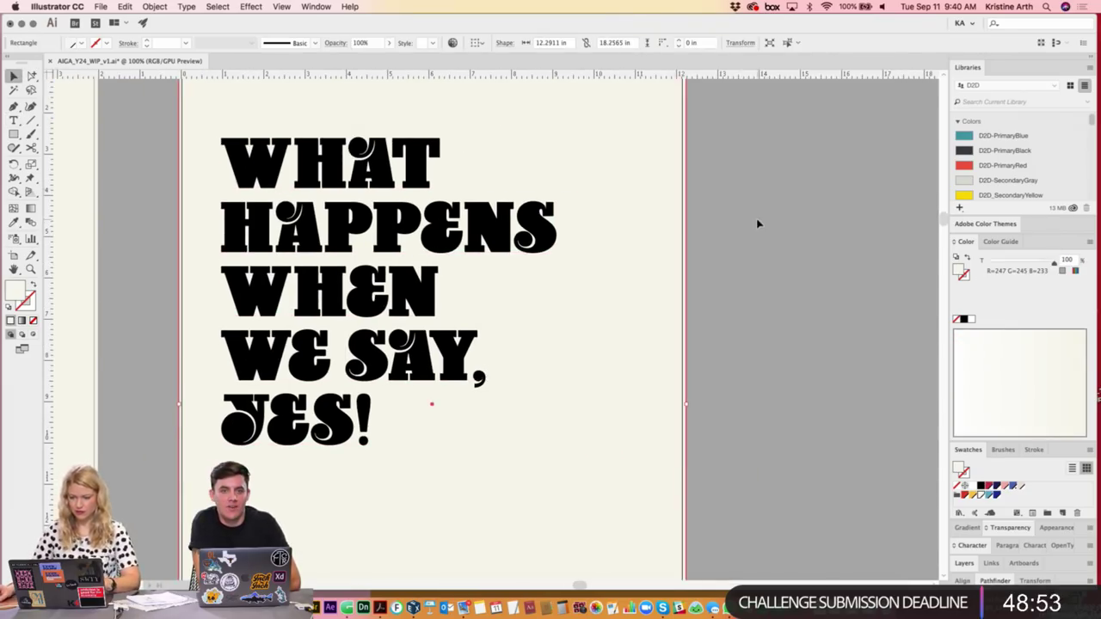
scroll(779, 288, "down", 3)
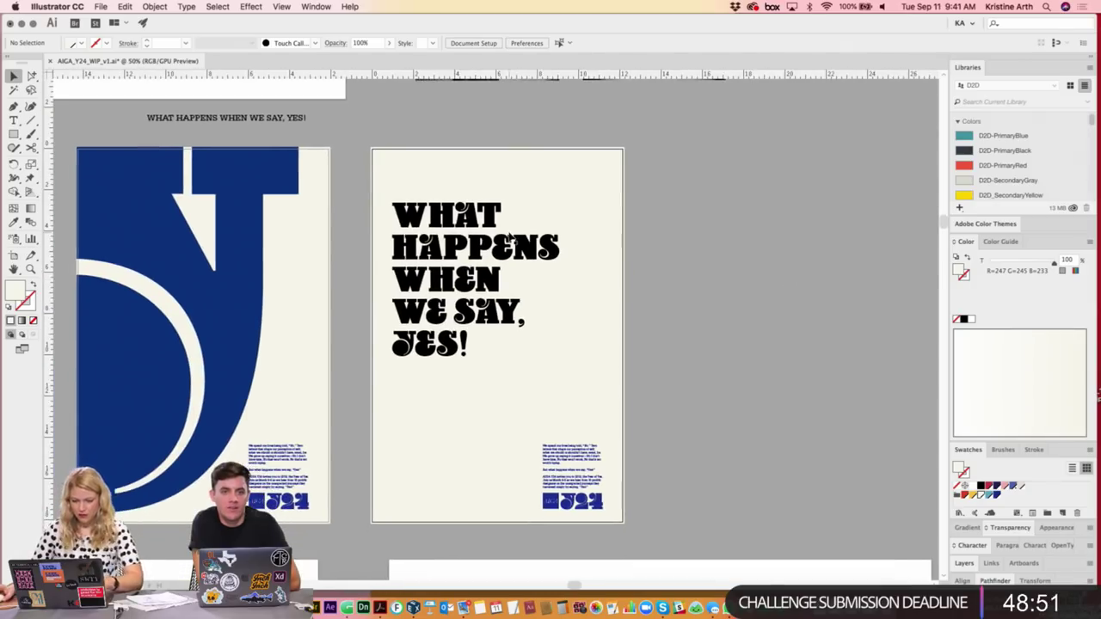
left_click(508, 314)
left_click_drag(561, 364, 597, 398)
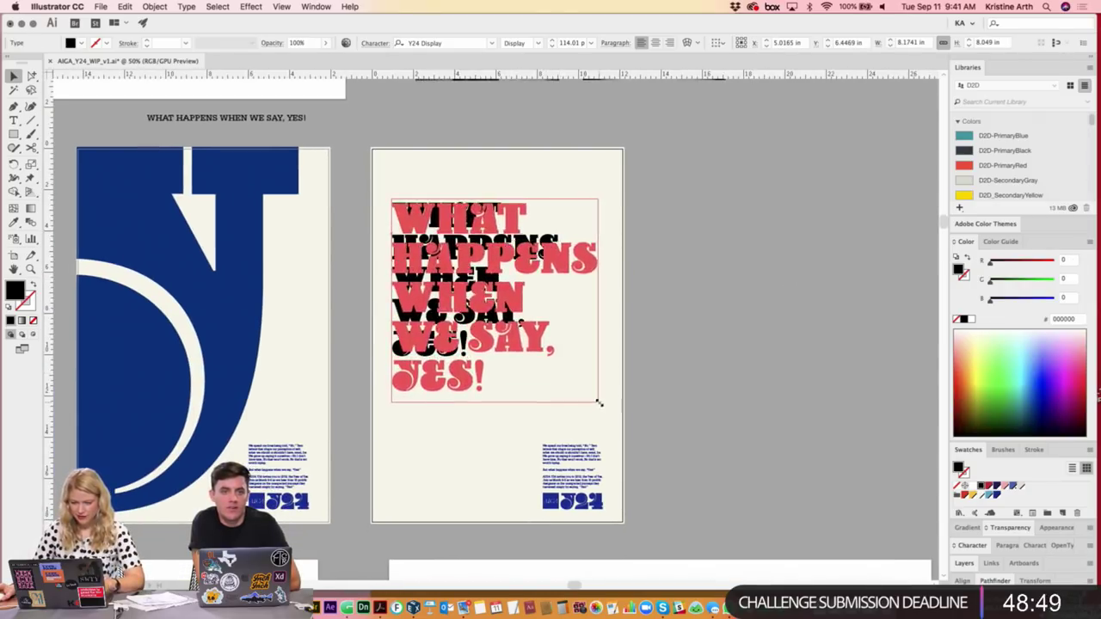
left_click(691, 342)
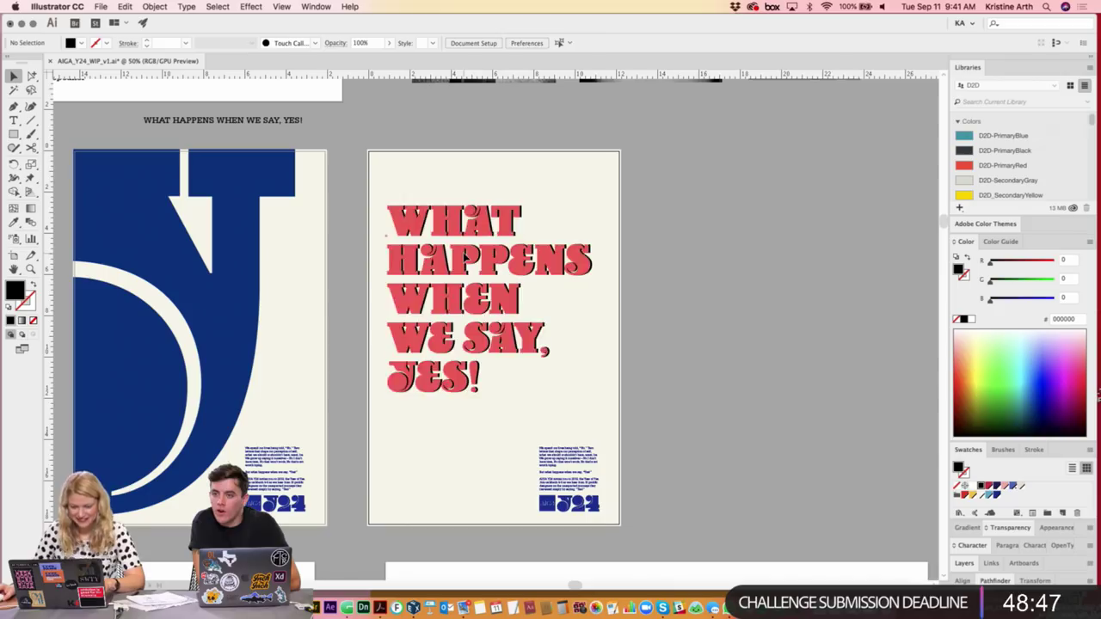
left_click(477, 265)
left_click(728, 274)
scroll(727, 301, "down", 1)
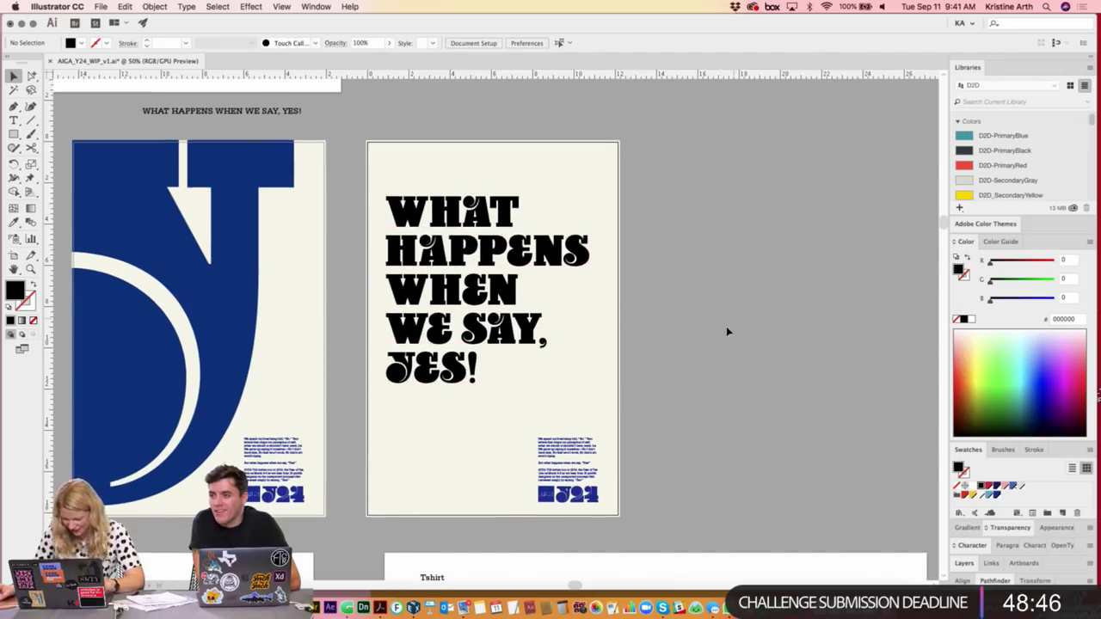
left_click(605, 401)
key("Delete")
key("ctrl+z")
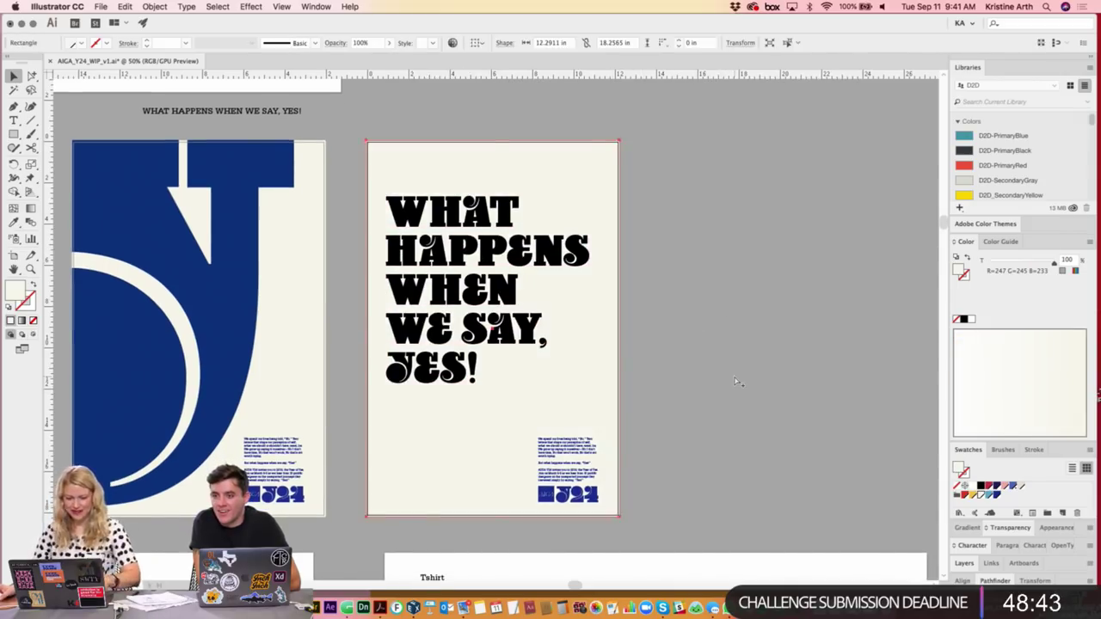
left_click(742, 370)
key("ctrl+equal")
left_click_drag(602, 258, 597, 308)
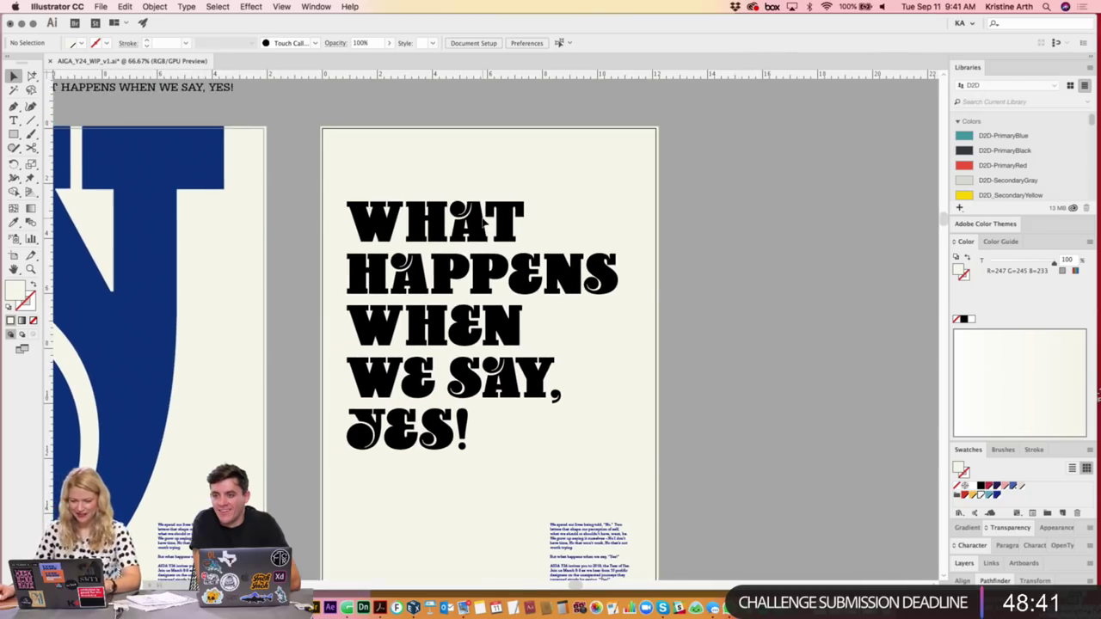
double_click(482, 220)
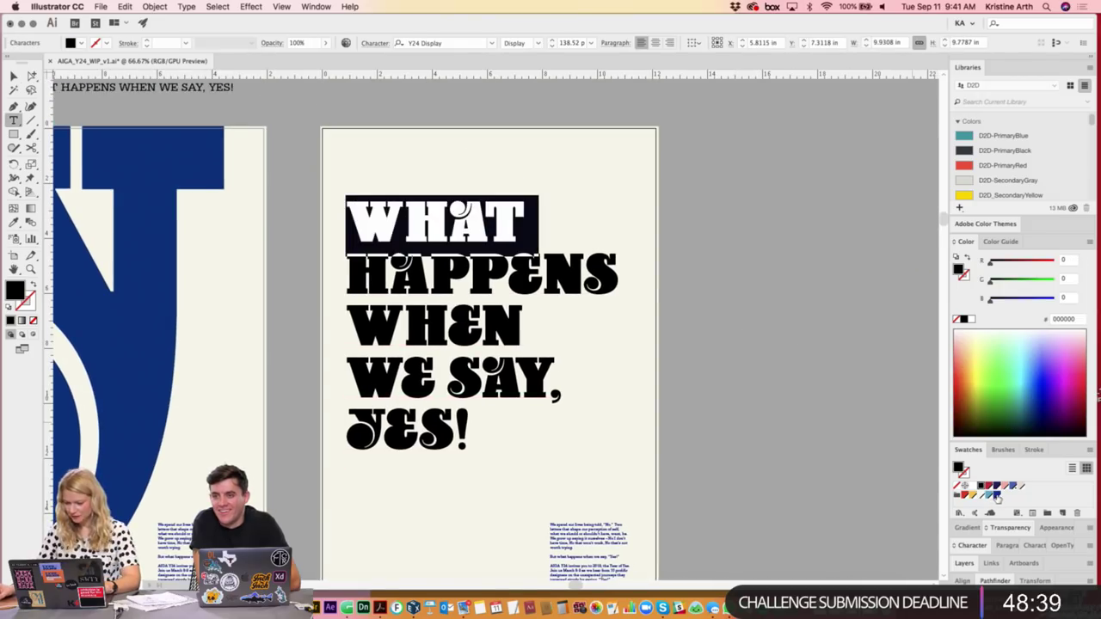
- Recolor the headline lines: WHAT dark blue, HAPPENS yellow, WHEN light blue, WE SAY, YES! red
left_click(996, 498)
left_click(346, 276)
left_click_drag(349, 268, 605, 272)
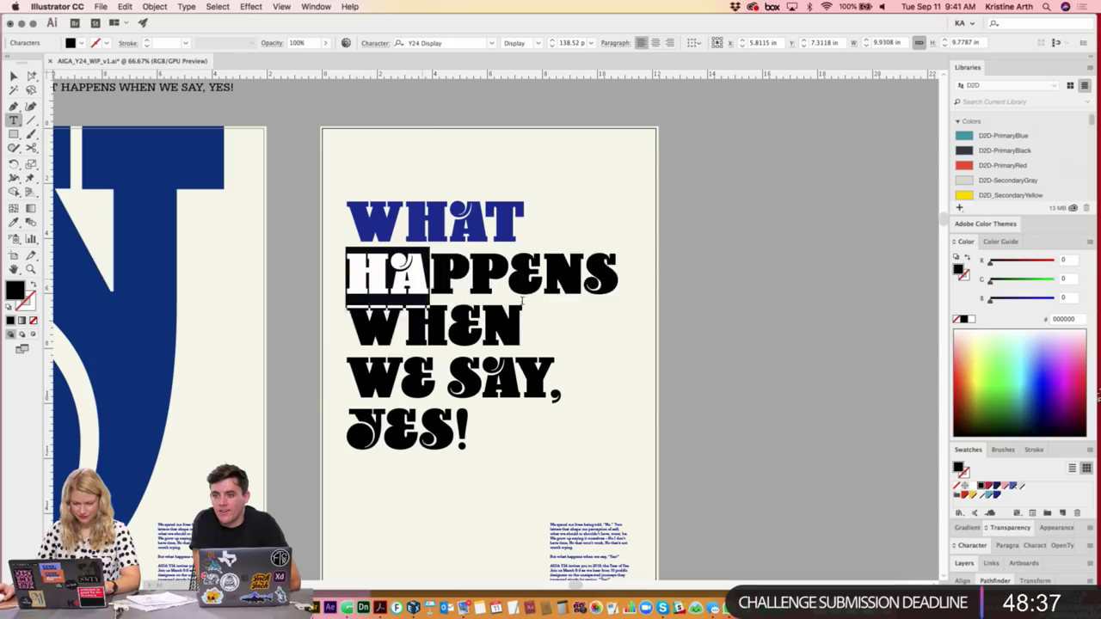
left_click(973, 497)
mouse_move(347, 326)
left_mouse_down()
mouse_move(607, 372)
mouse_move(617, 321)
left_mouse_up()
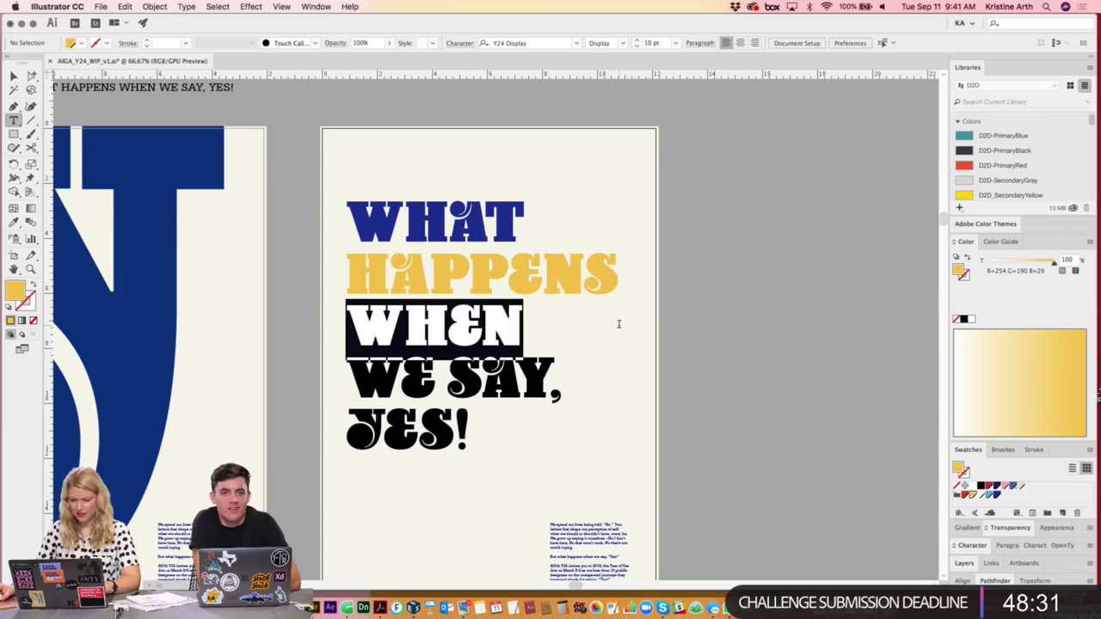
left_click(991, 496)
left_click(389, 371)
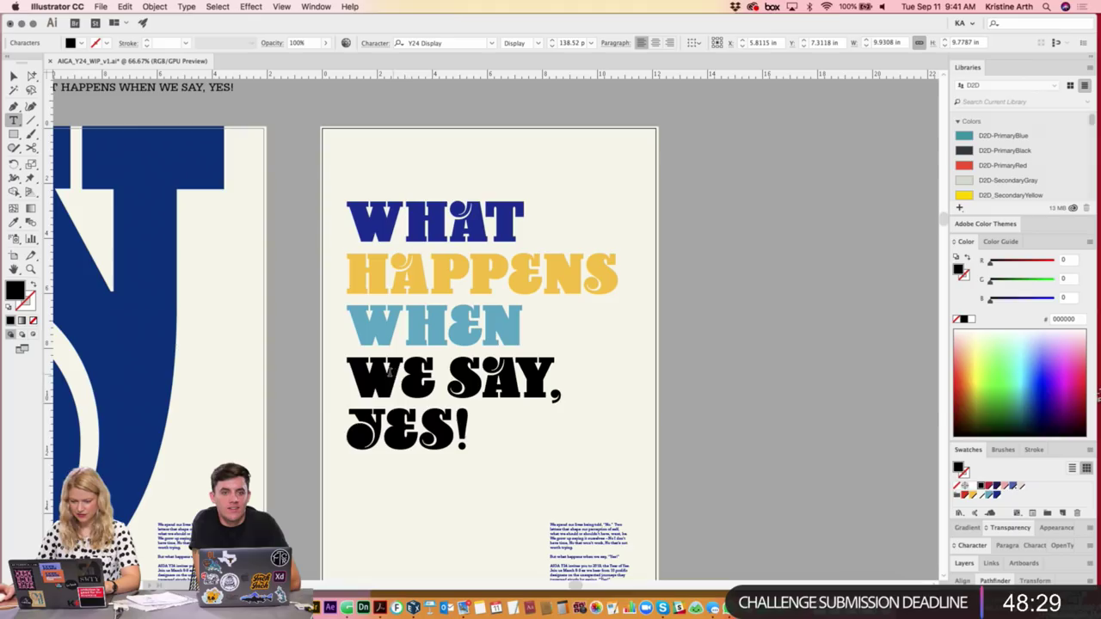
left_click_drag(358, 372, 523, 450)
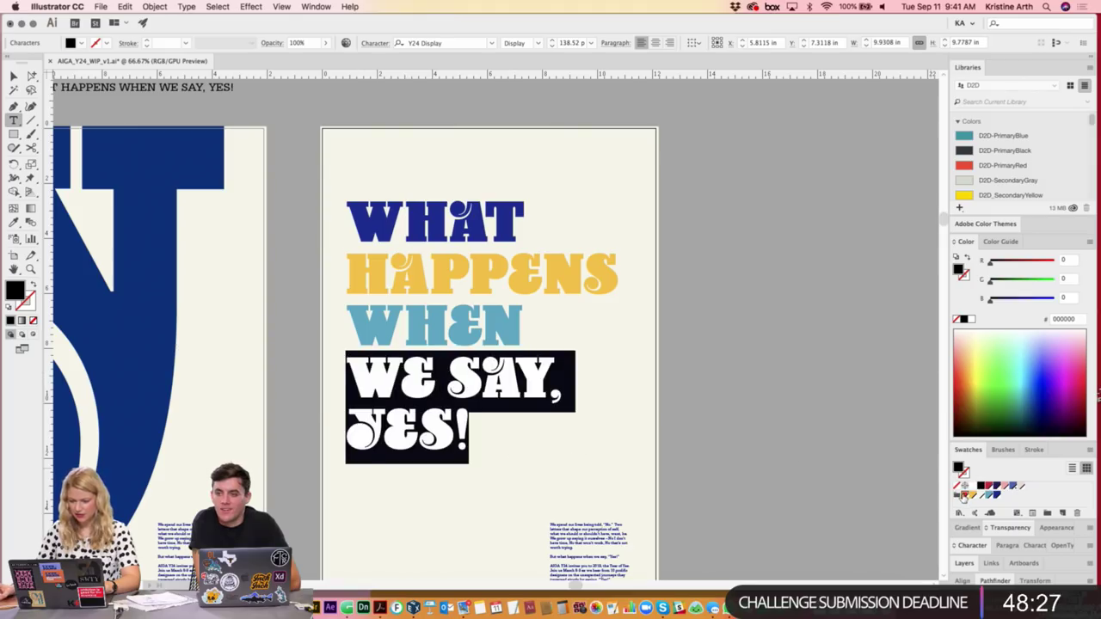
left_click(964, 497)
- Tighten the headline's line spacing by two Alt+Up steps
left_click(14, 78)
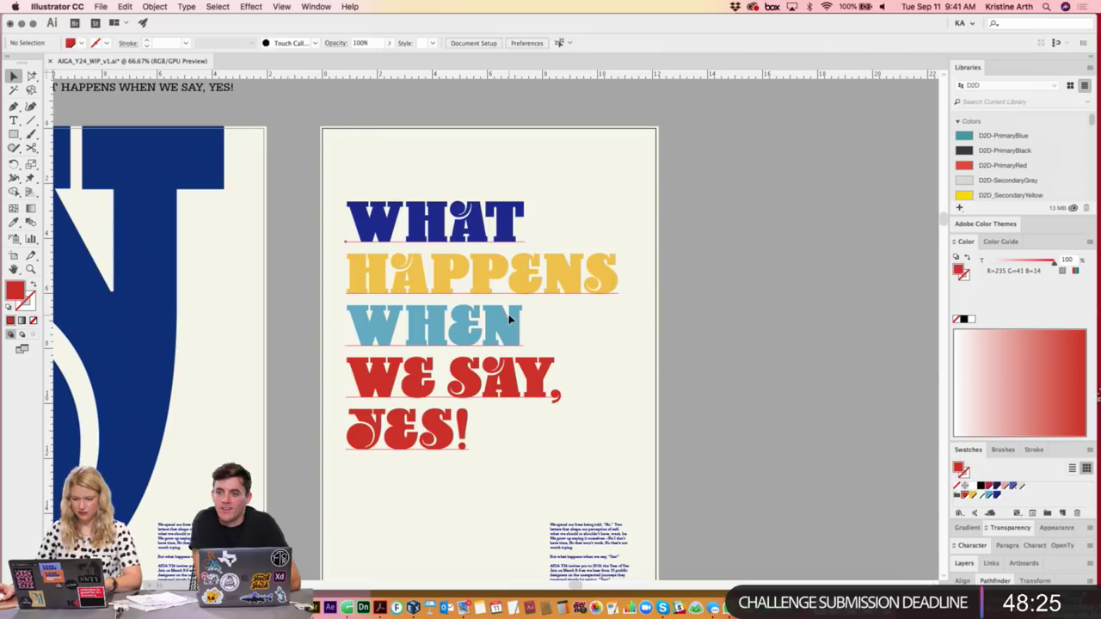
key("alt+Up")
key("alt+Up")
key("alt+Up")
key("alt+Up")
key("alt+Up")
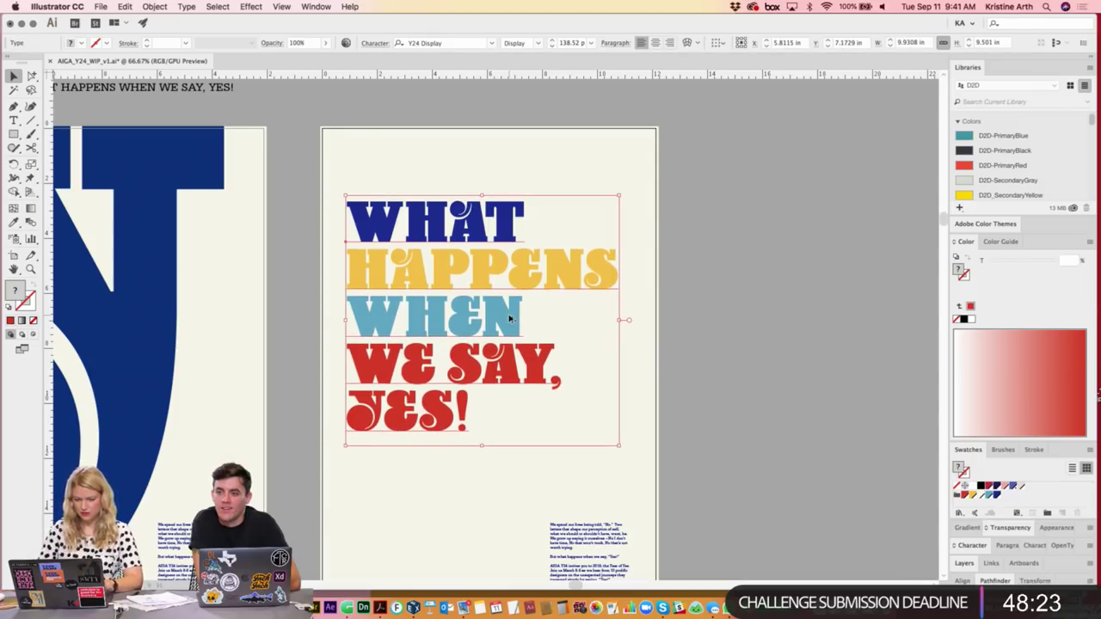
key("alt+Up")
key("alt+Up")
left_click(683, 283)
scroll(689, 275, "down", 2)
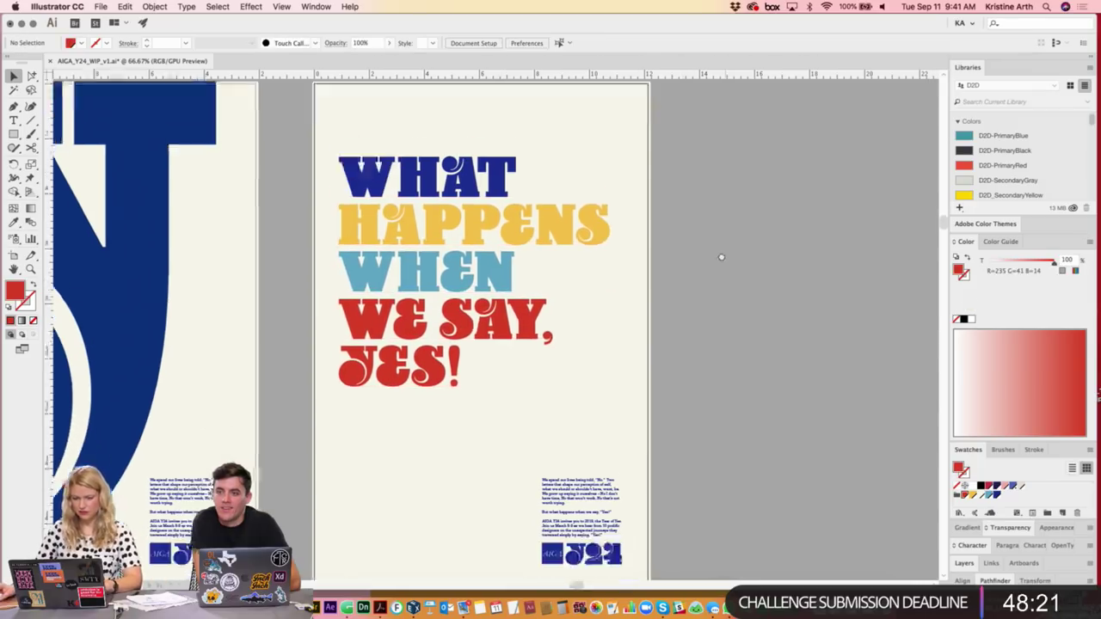
- Color WHEN WE SAY, light blue and WHAT yellow
key("t")
left_click_drag(341, 261, 577, 303)
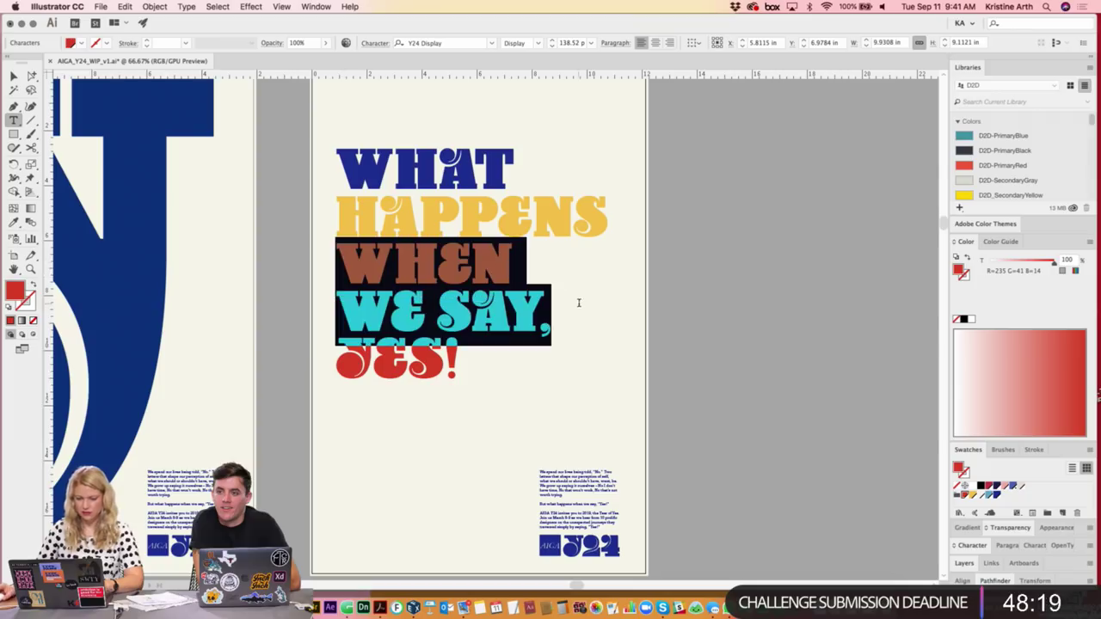
left_click(990, 496)
left_click(448, 362)
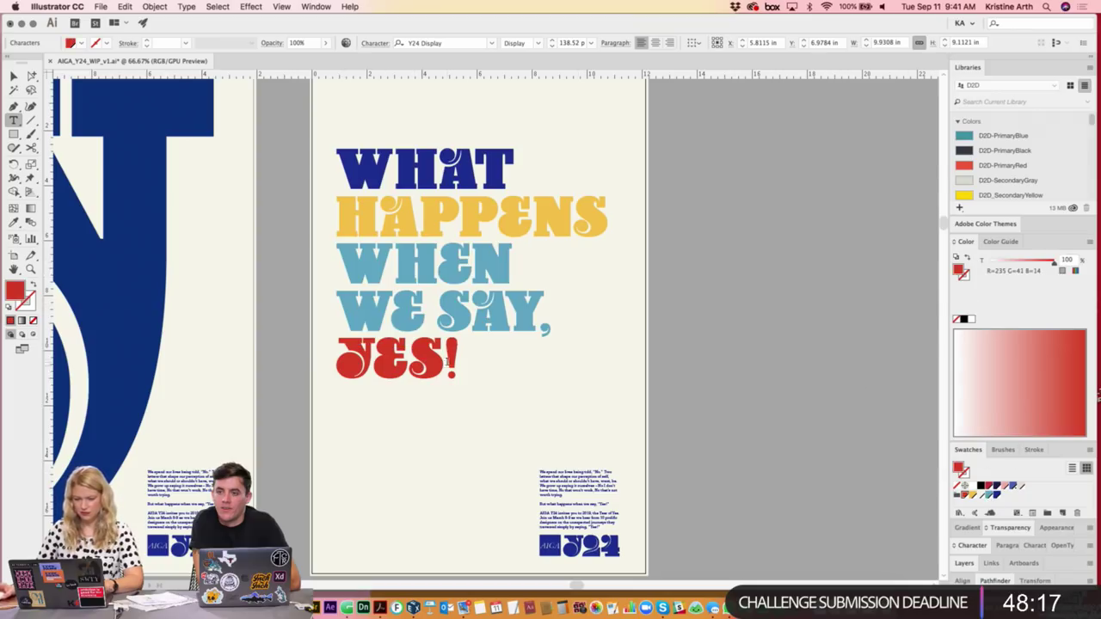
double_click(344, 167)
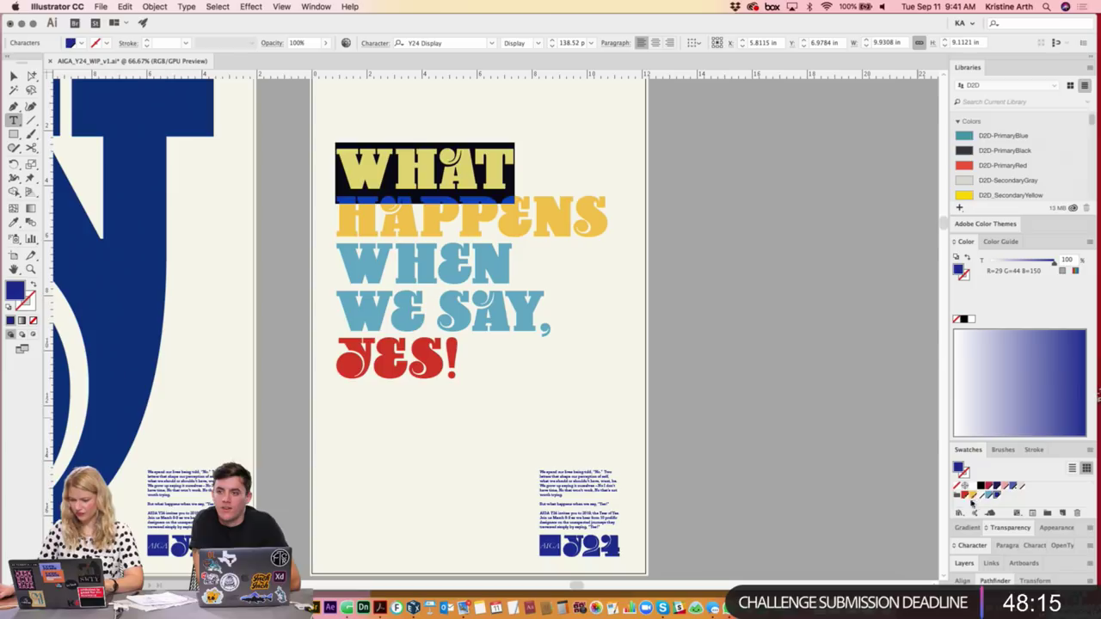
left_click(971, 497)
left_click(400, 216)
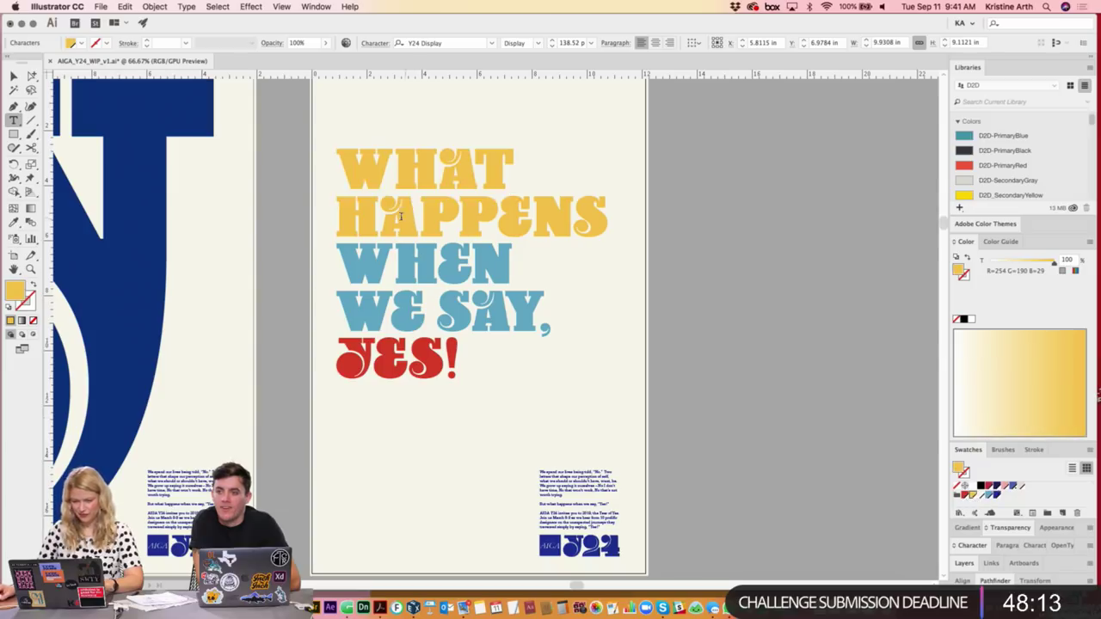
- Color HAPPENS light blue, WHEN WE SAY, red, and YES! dark blue
left_click_drag(341, 209, 687, 216)
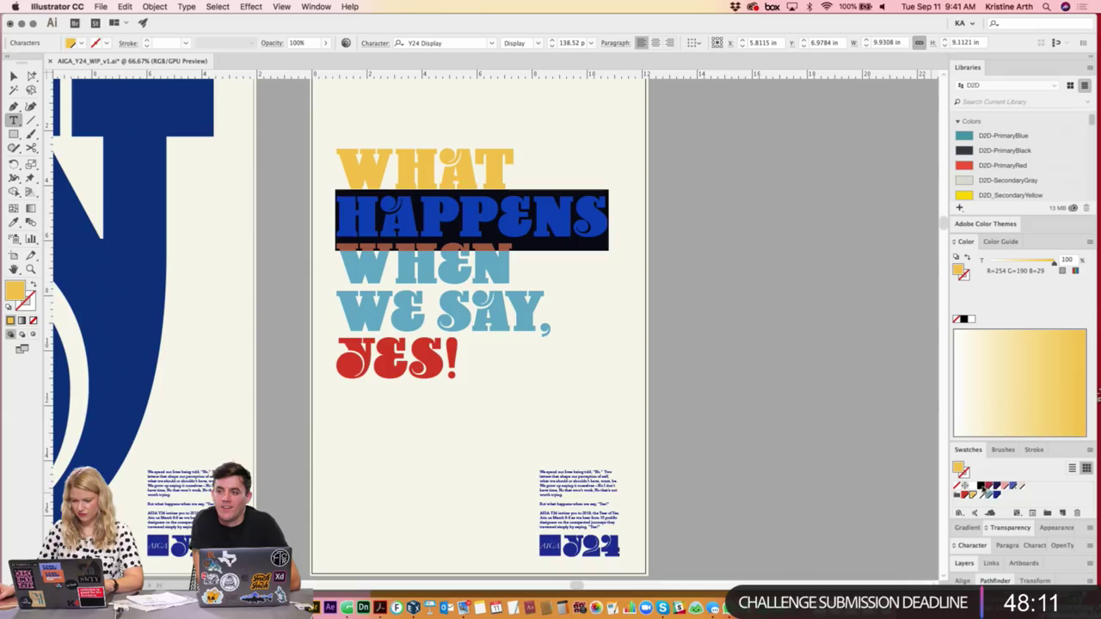
left_click(990, 498)
left_click(366, 276)
left_click_drag(344, 258, 555, 327)
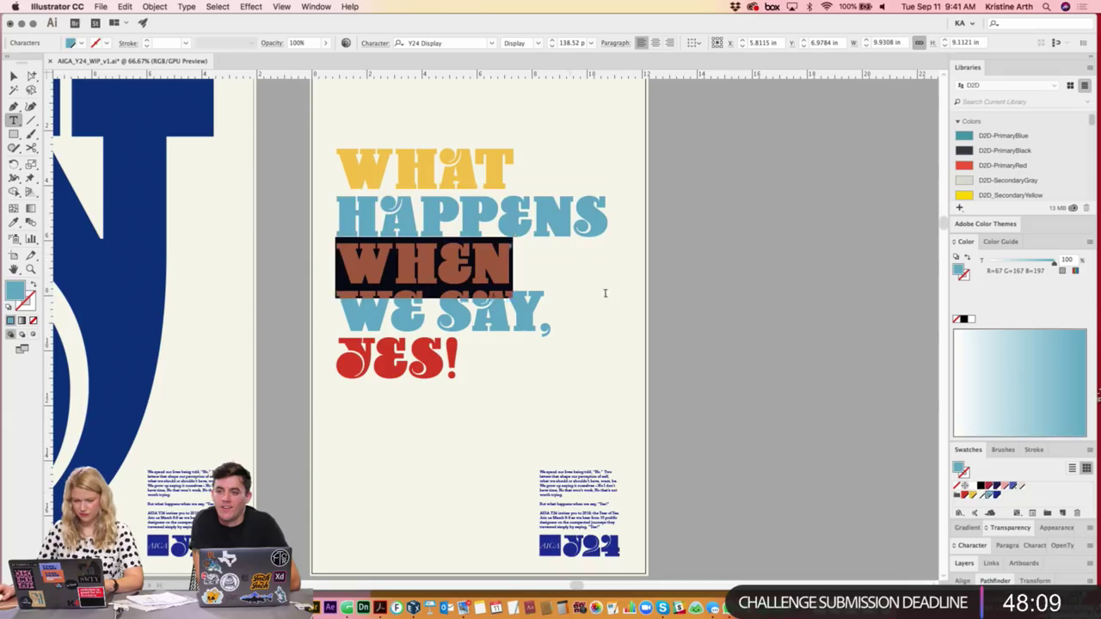
left_click(970, 496)
left_click(382, 369)
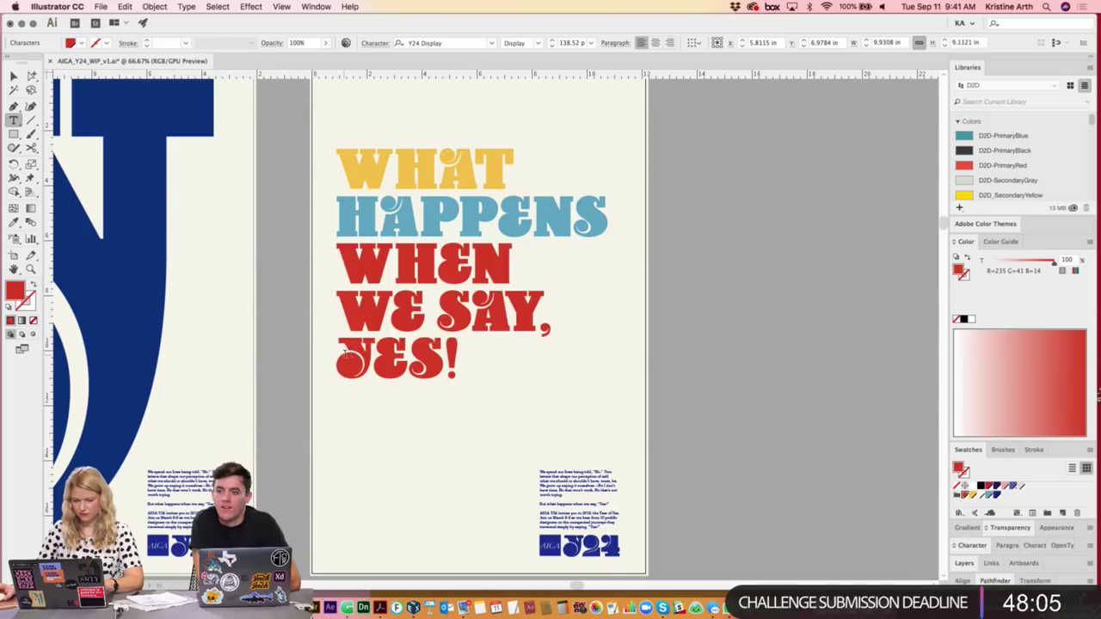
left_click_drag(345, 354, 460, 379)
left_click(993, 497)
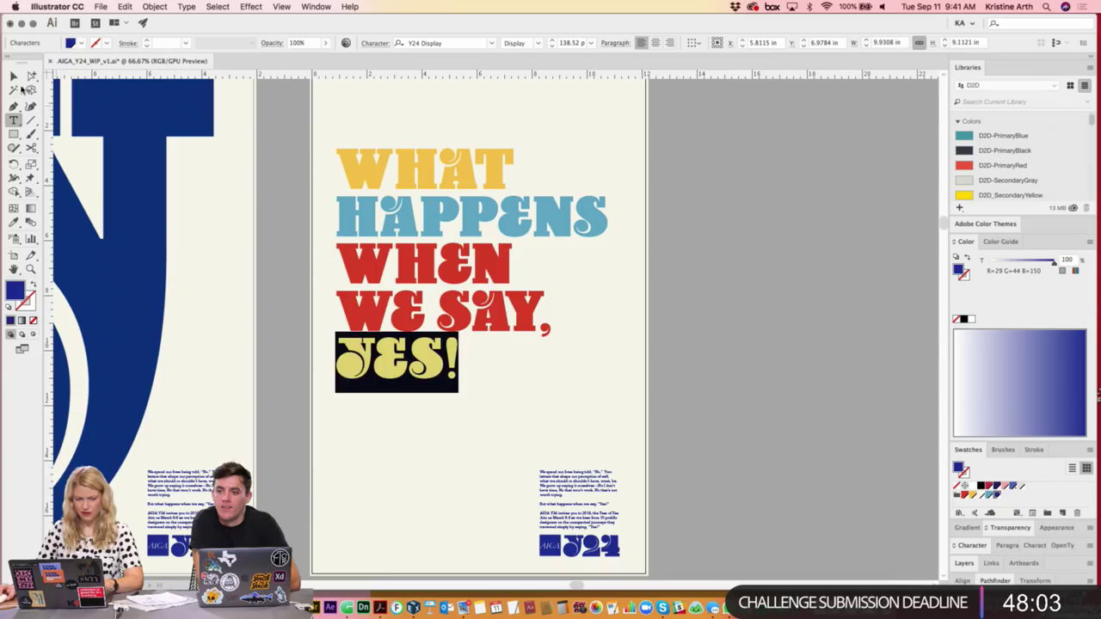
left_click(14, 76)
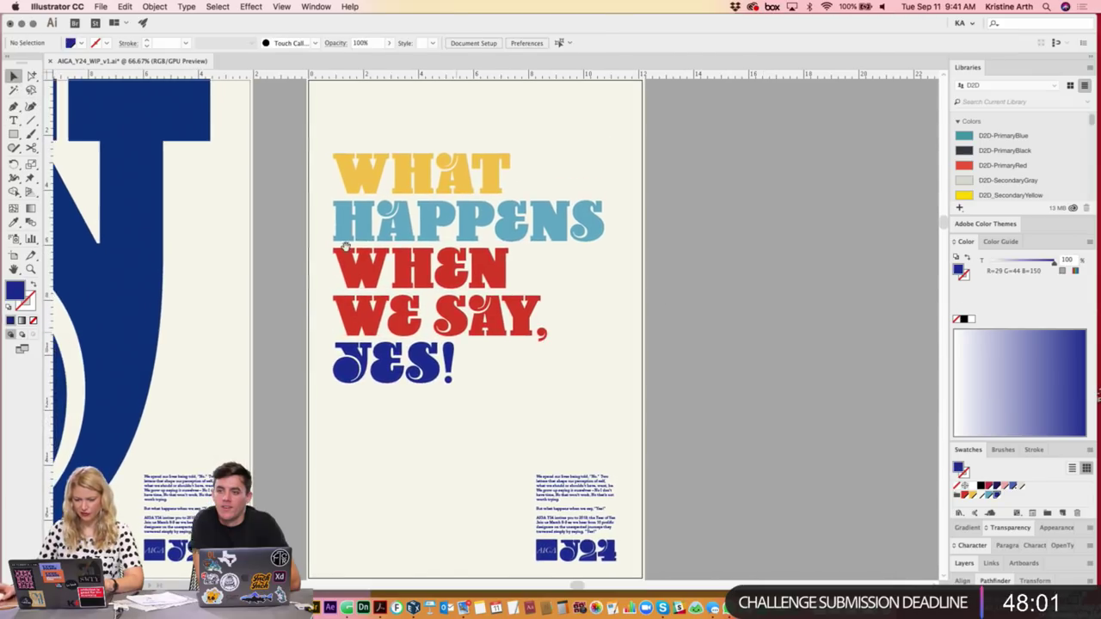
- Make WHEN the same light blue as HAPPENS
double_click(340, 215)
left_click_drag(340, 214, 587, 251)
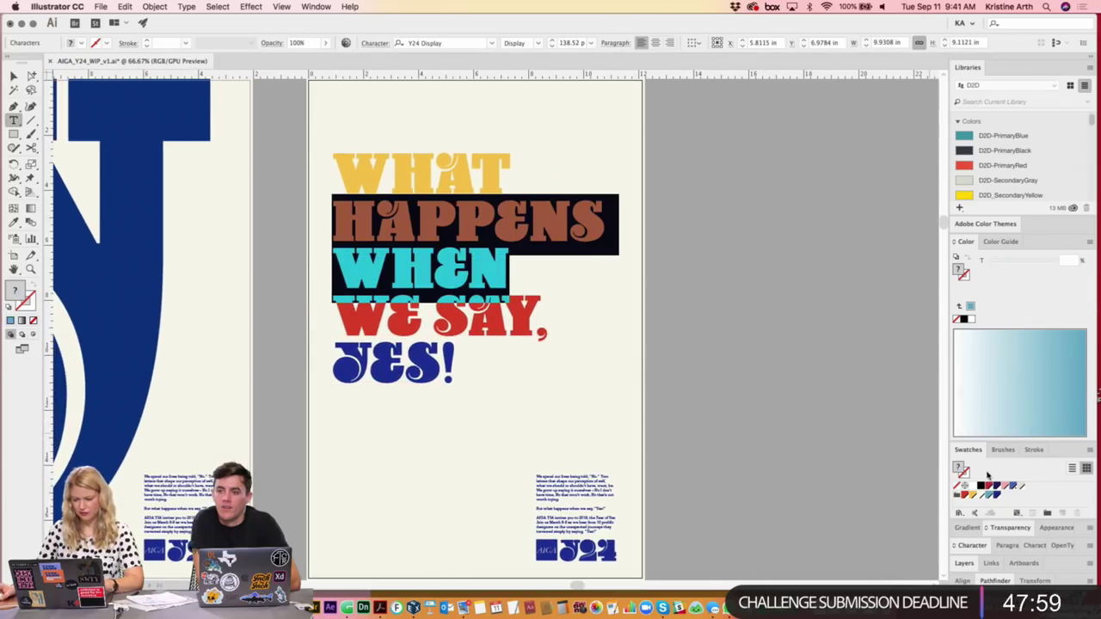
left_click(990, 498)
left_click(520, 288)
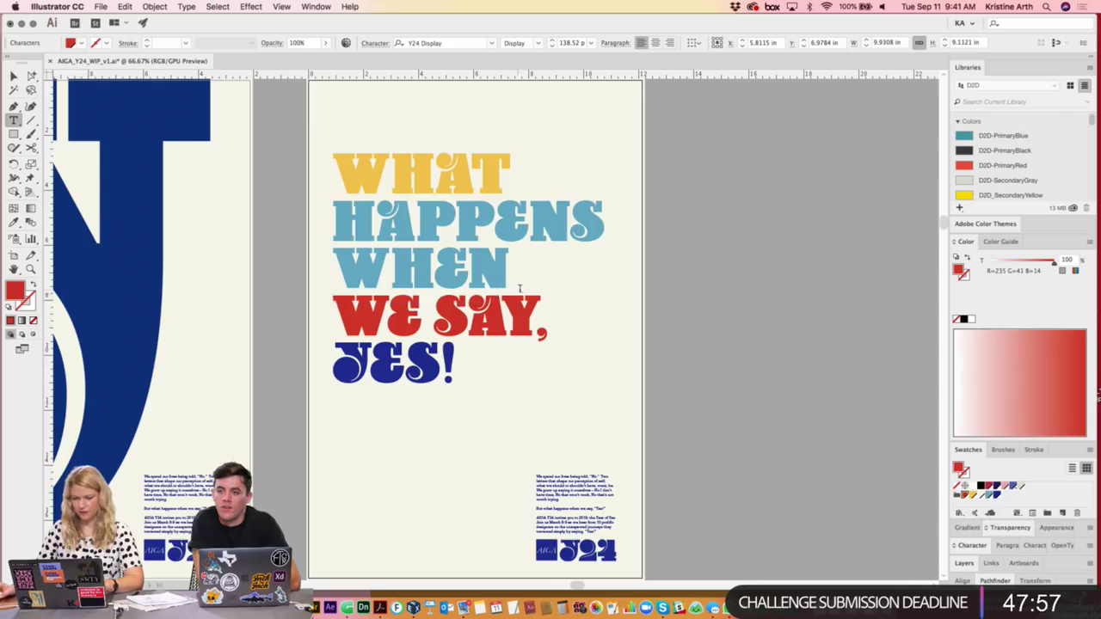
left_click(13, 76)
left_click(764, 308)
- Scale the whole headline up slightly and zoom out to see the posters together
mouse_move(764, 309)
left_mouse_down()
mouse_move(738, 276)
mouse_move(745, 338)
left_mouse_up()
left_click(600, 405)
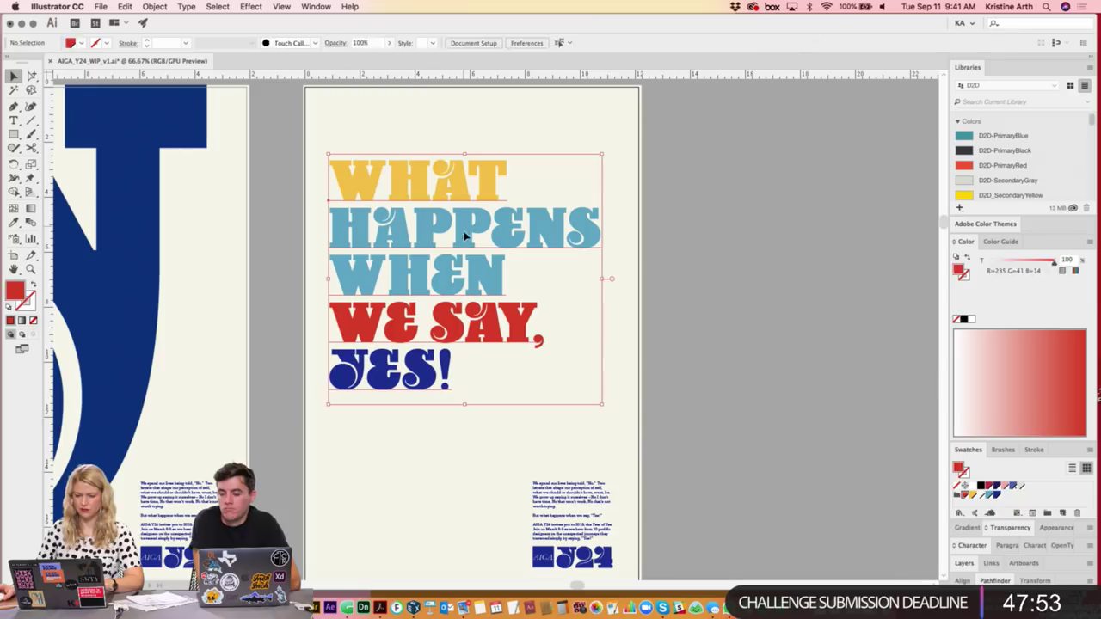
left_click_drag(600, 405, 608, 412)
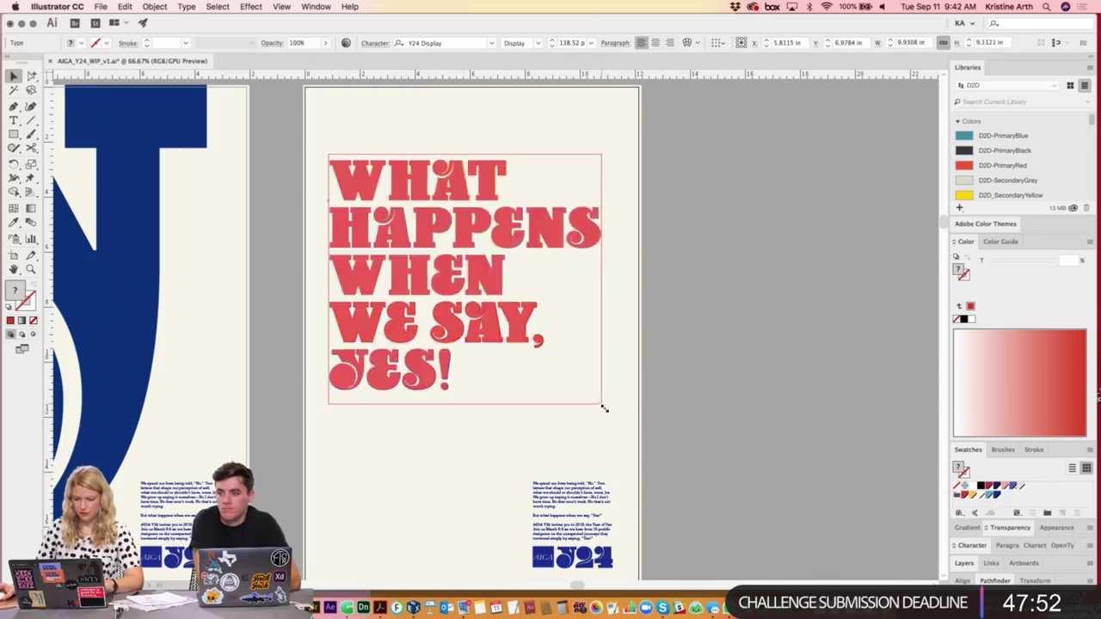
left_click(735, 312)
key("super+minus")
- Release the clipping mask on the left texture scan to show it uncropped at full size
scroll(689, 255, "up", 3)
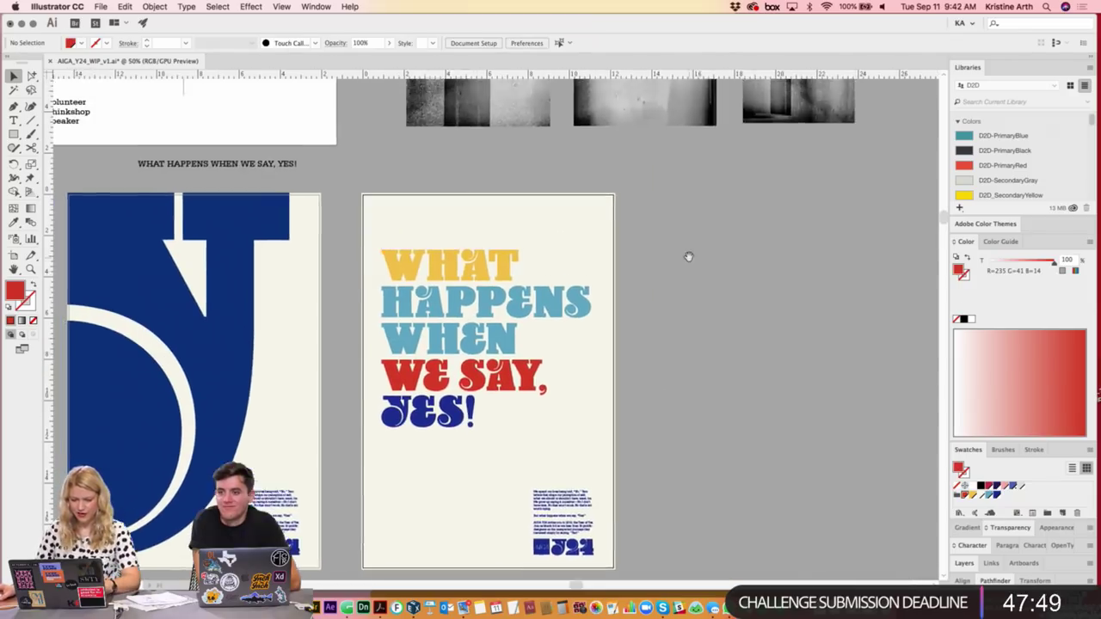
scroll(694, 274, "down", 2)
left_click(456, 383)
left_click_drag(722, 180, 713, 345)
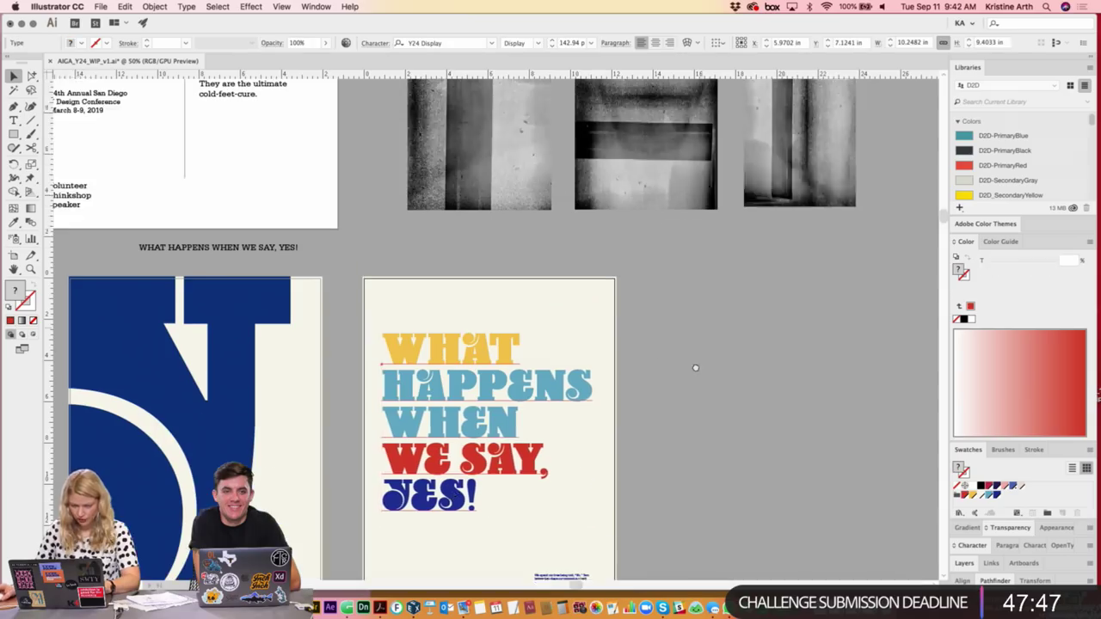
left_click(490, 177)
key("super+alt+7")
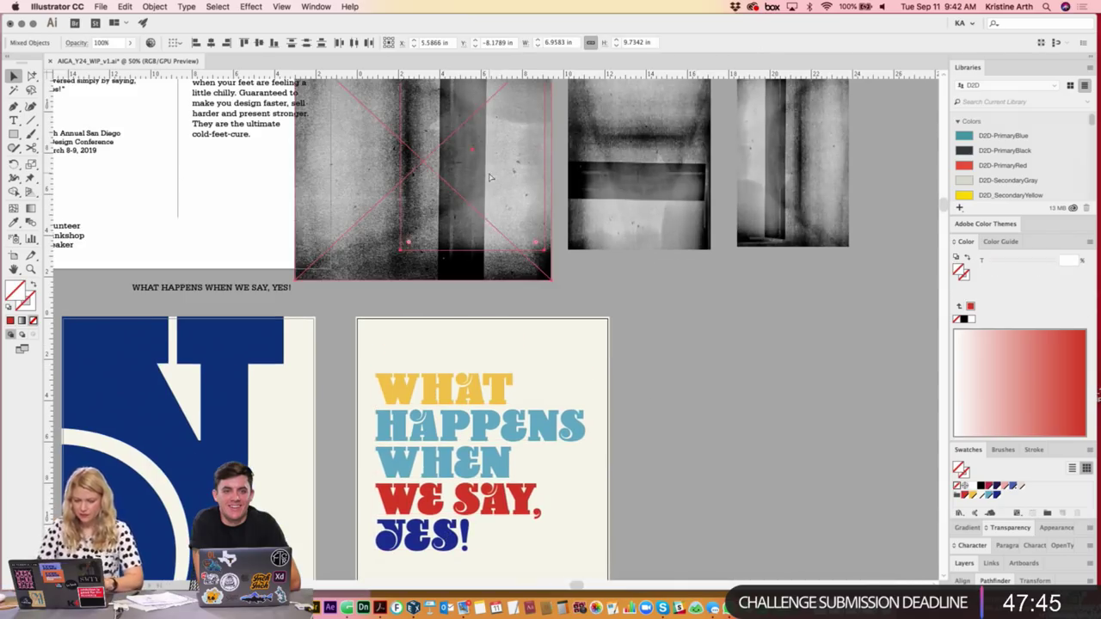
- Select the texture scans, ending with only the left Scan3.jpg scan selected
left_click(602, 151)
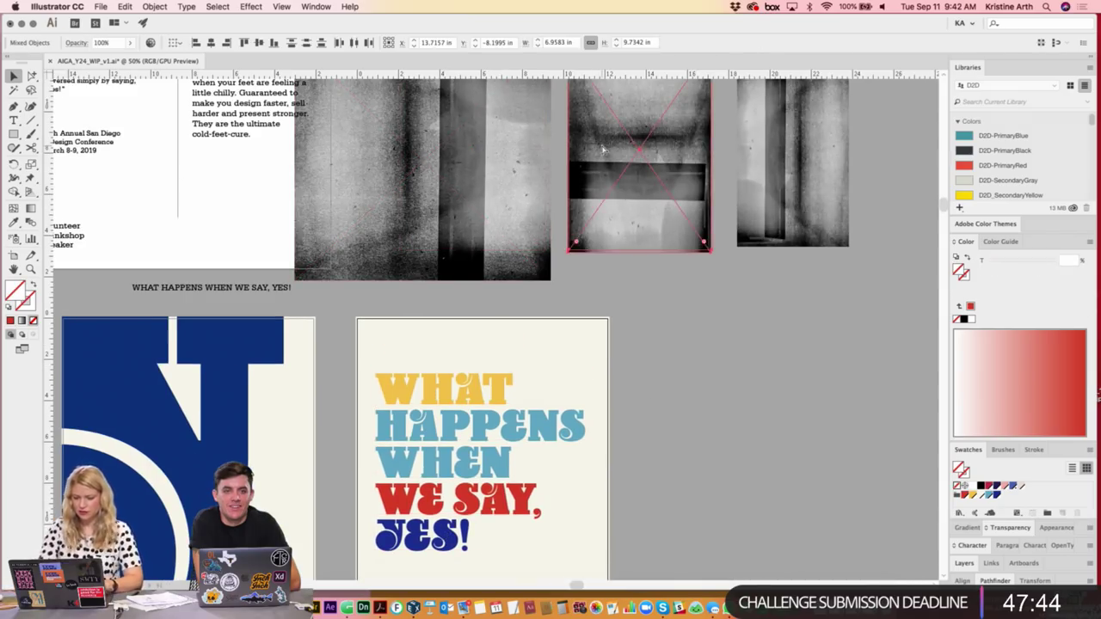
left_click(760, 125, "shift")
scroll(856, 162, "up", 2)
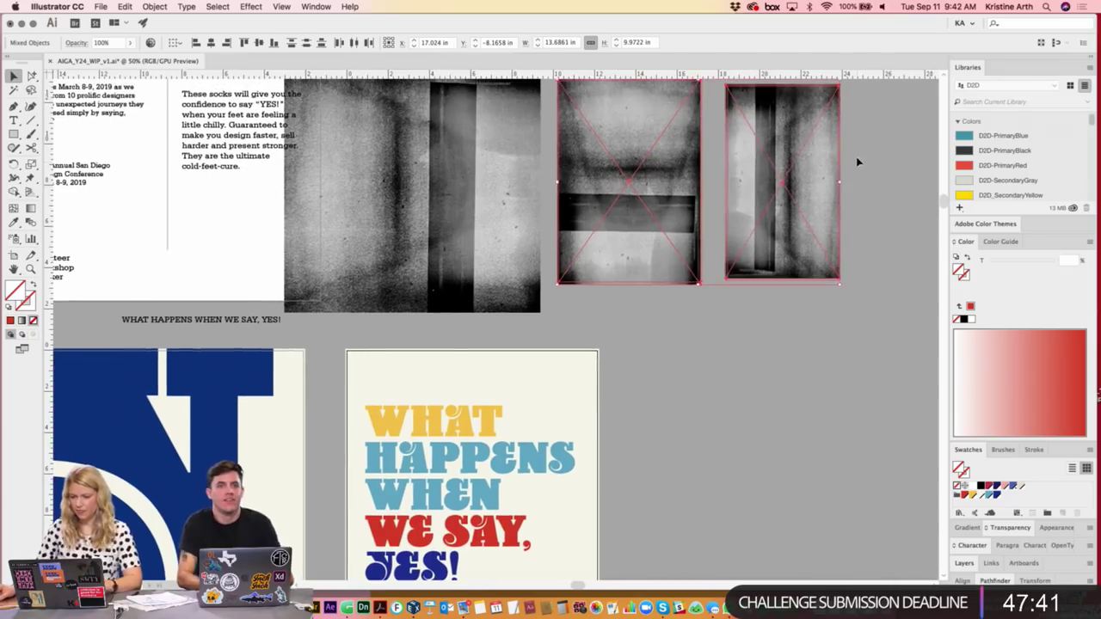
left_click(469, 201, "shift")
left_click_drag(823, 341, 442, 135)
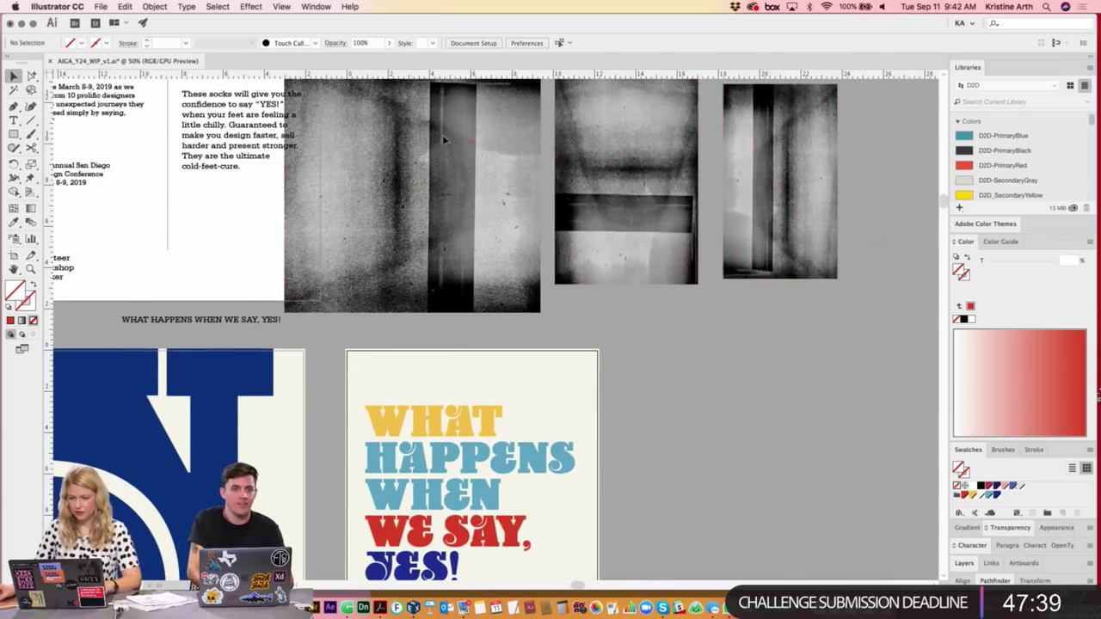
left_click(713, 181)
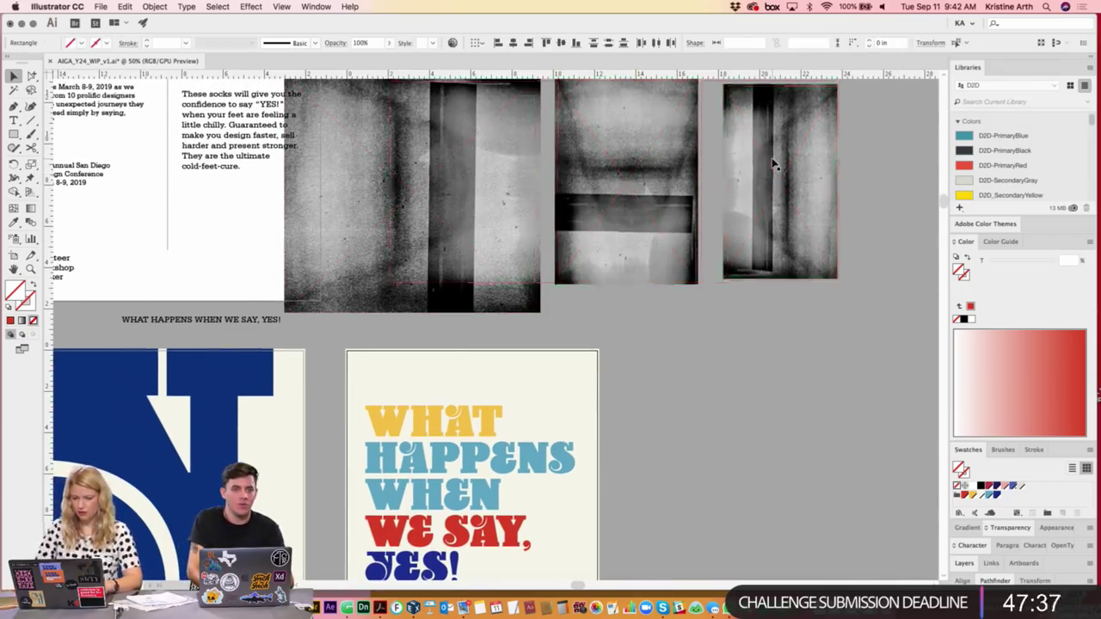
scroll(373, 235, "up", 2)
left_click(373, 235)
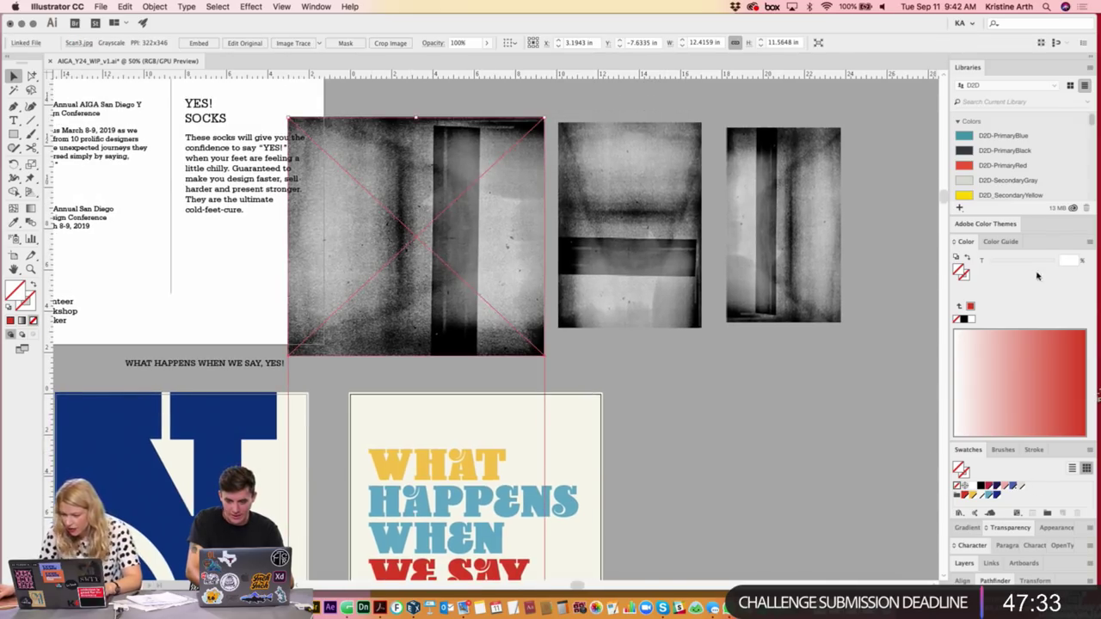
- Update the linked Scan3.jpg texture images from the Links panel
left_click(992, 563)
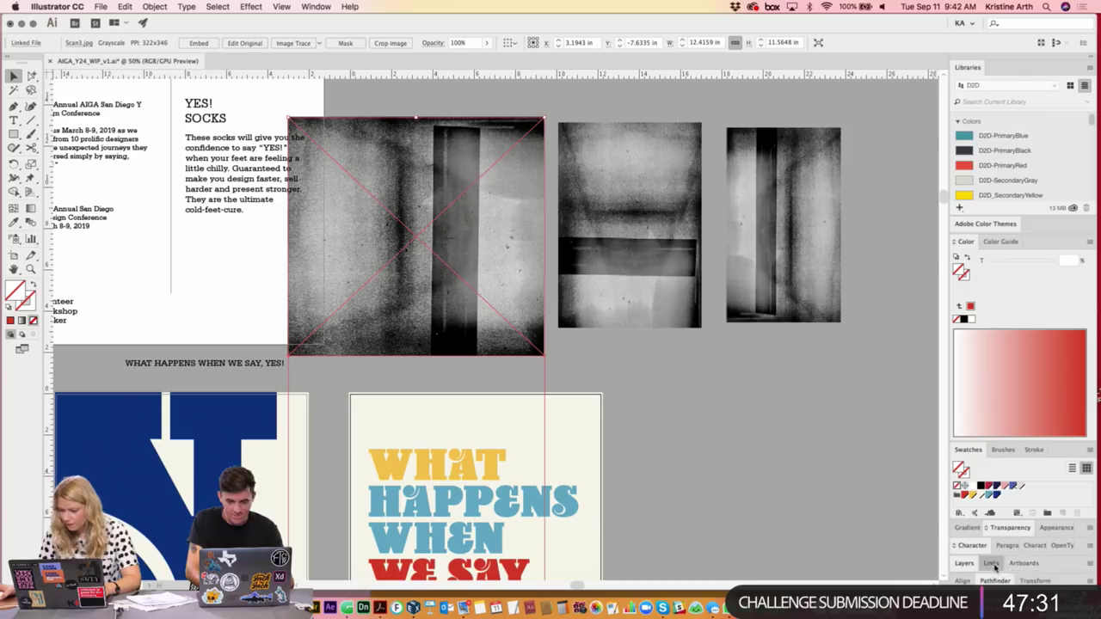
scroll(719, 379, "down", 3)
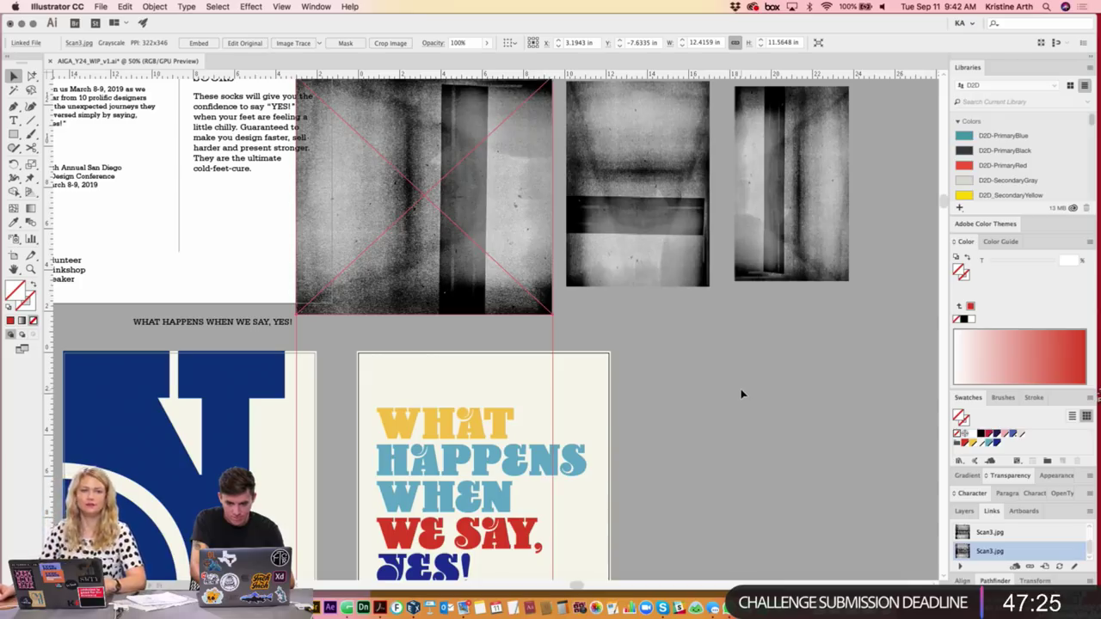
scroll(740, 392, "up", 1)
left_click(738, 361)
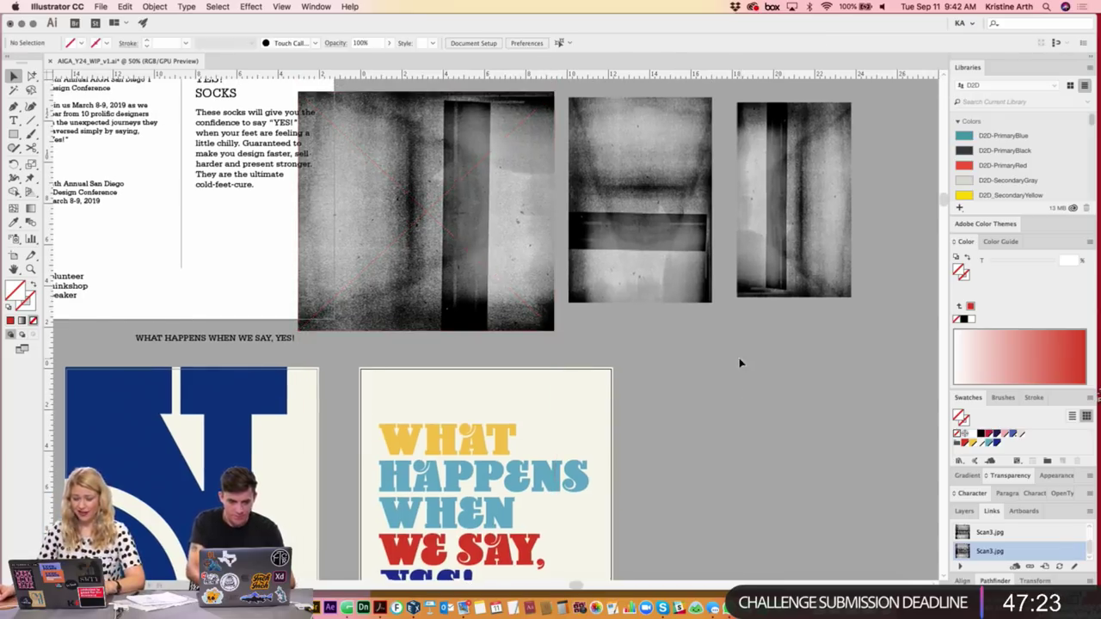
scroll(812, 344, "down", 3)
key("ctrl+minus")
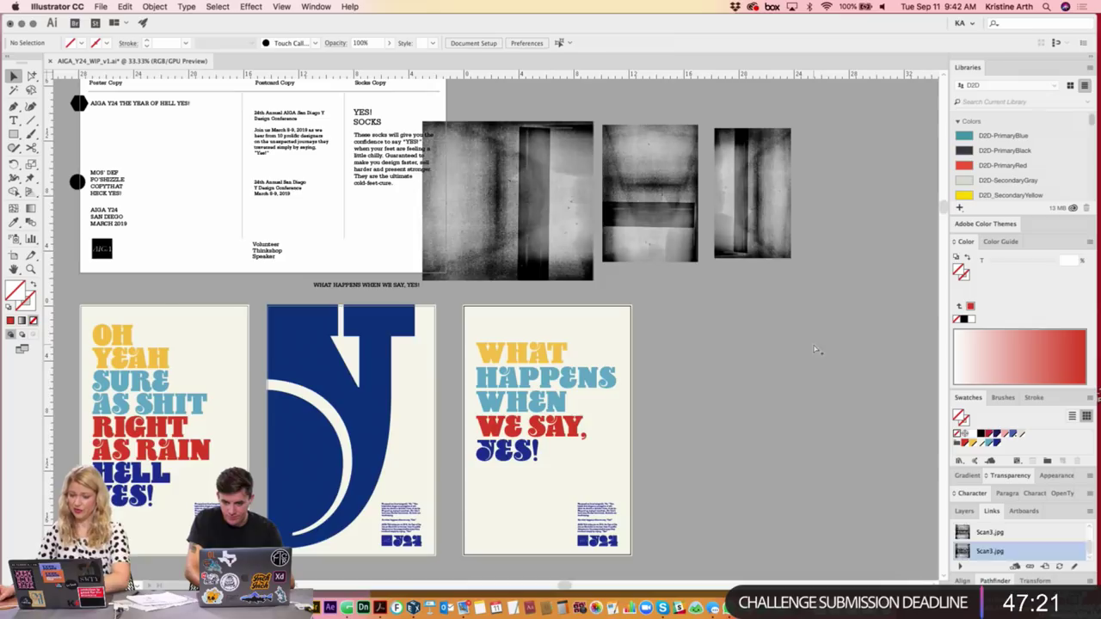
key("ctrl+minus")
scroll(446, 419, "left", 8)
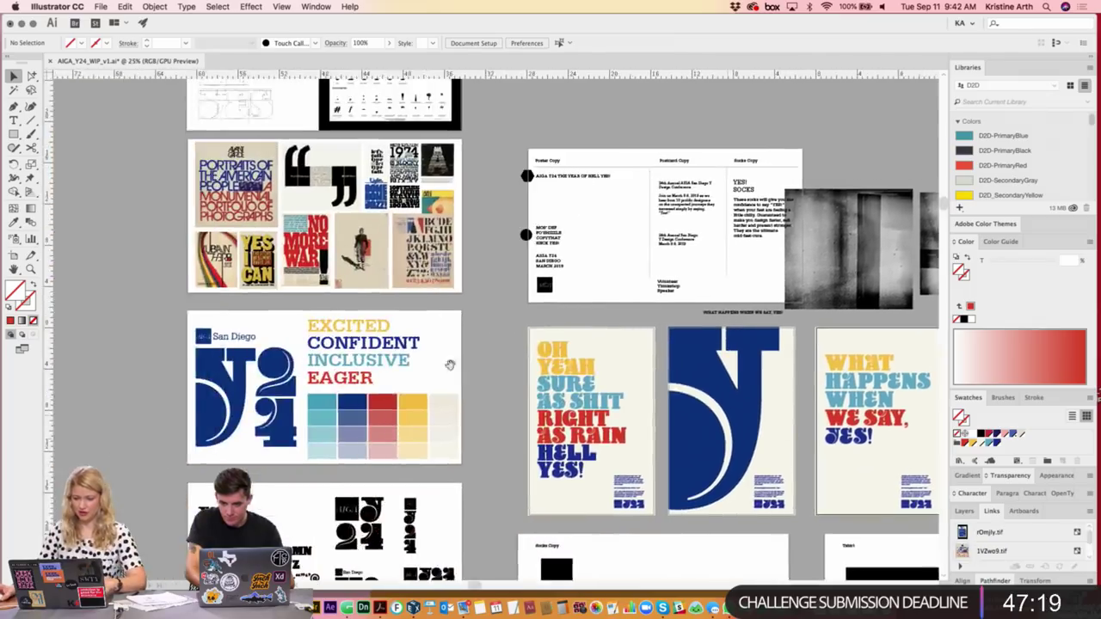
scroll(511, 320, "down", 1)
scroll(508, 336, "up", 3)
key("ctrl+plus")
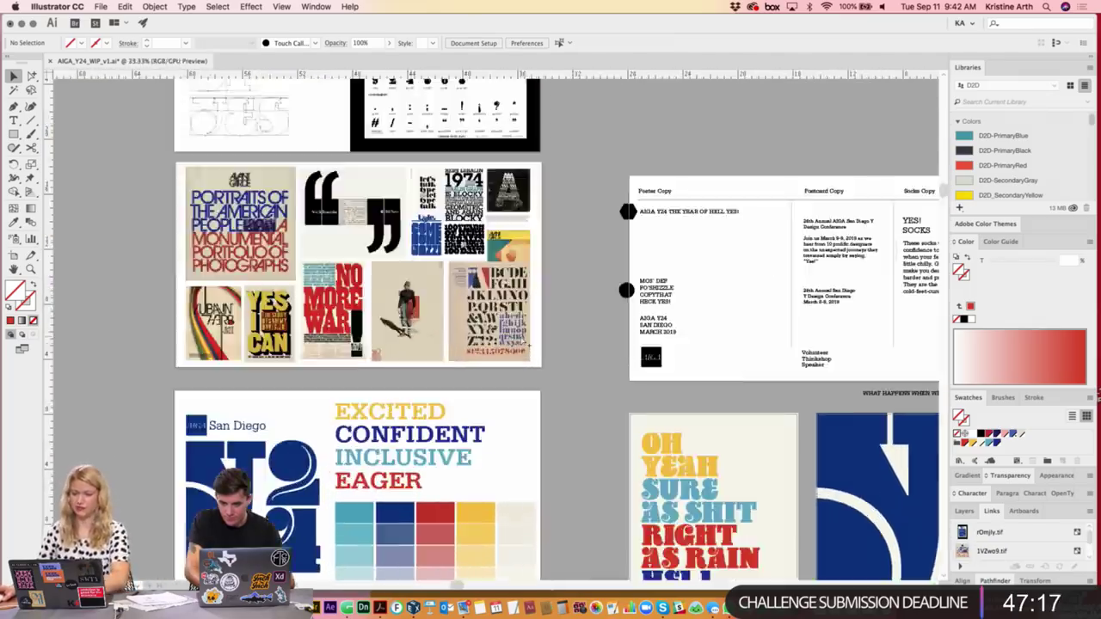
key("ctrl+plus")
key("ctrl+plus")
scroll(491, 330, "up", 4)
scroll(492, 330, "left", 4)
scroll(491, 331, "left", 1)
scroll(691, 297, "down", 2)
scroll(691, 297, "left", 2)
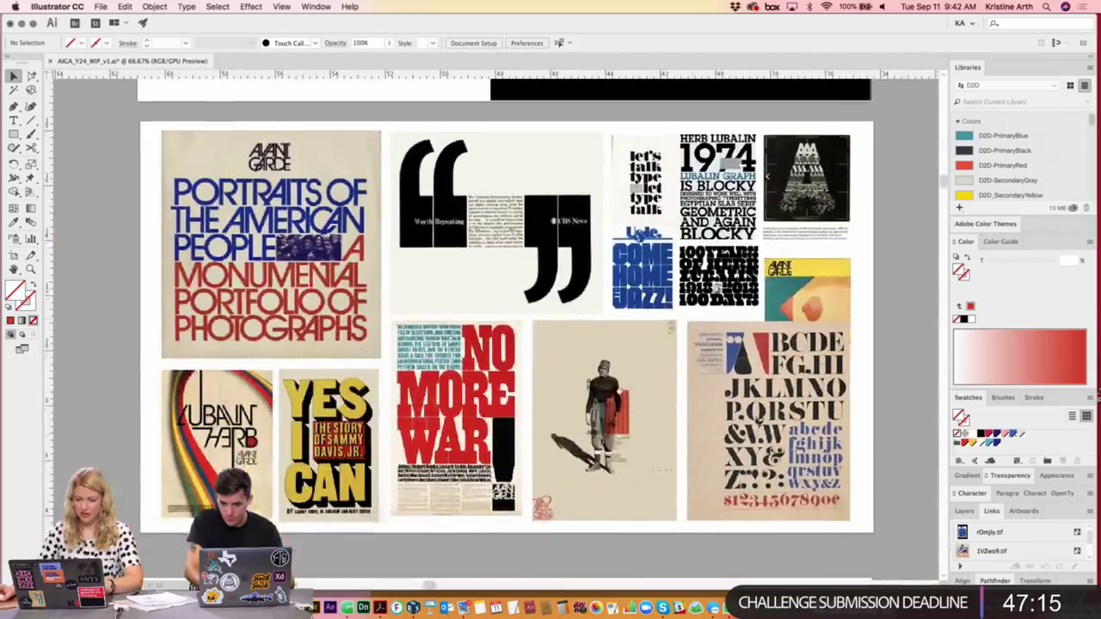
scroll(245, 381, "down", 1)
scroll(372, 303, "down", 3)
scroll(372, 303, "left", 3)
key("ctrl+plus")
key("ctrl+plus")
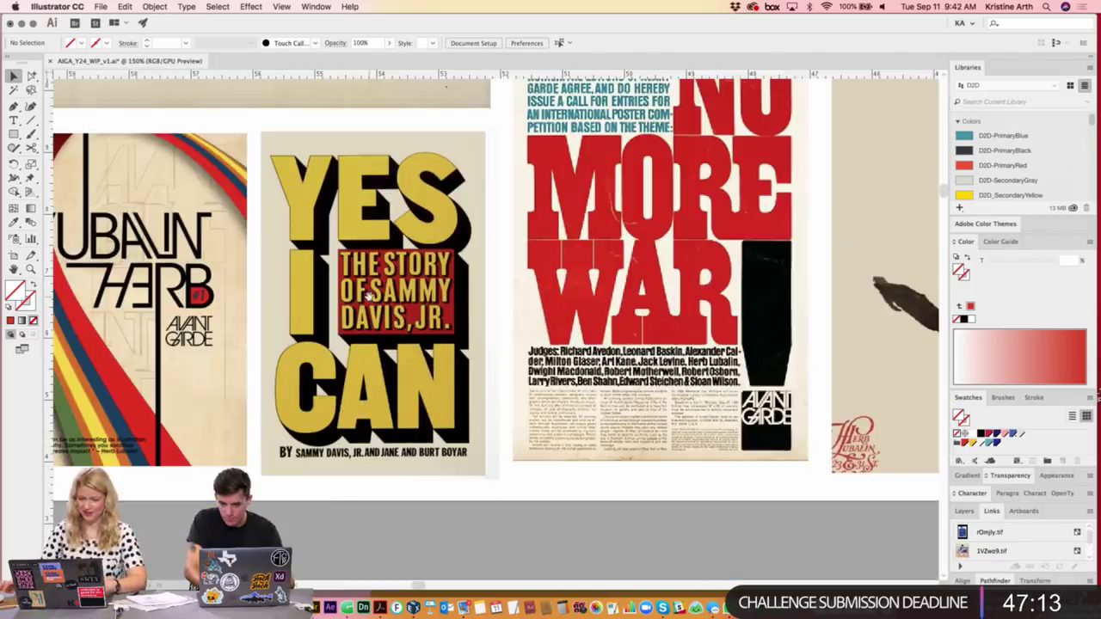
scroll(371, 302, "up", 2)
scroll(372, 303, "up", 5)
scroll(372, 302, "up", 6)
scroll(559, 372, "up", 3)
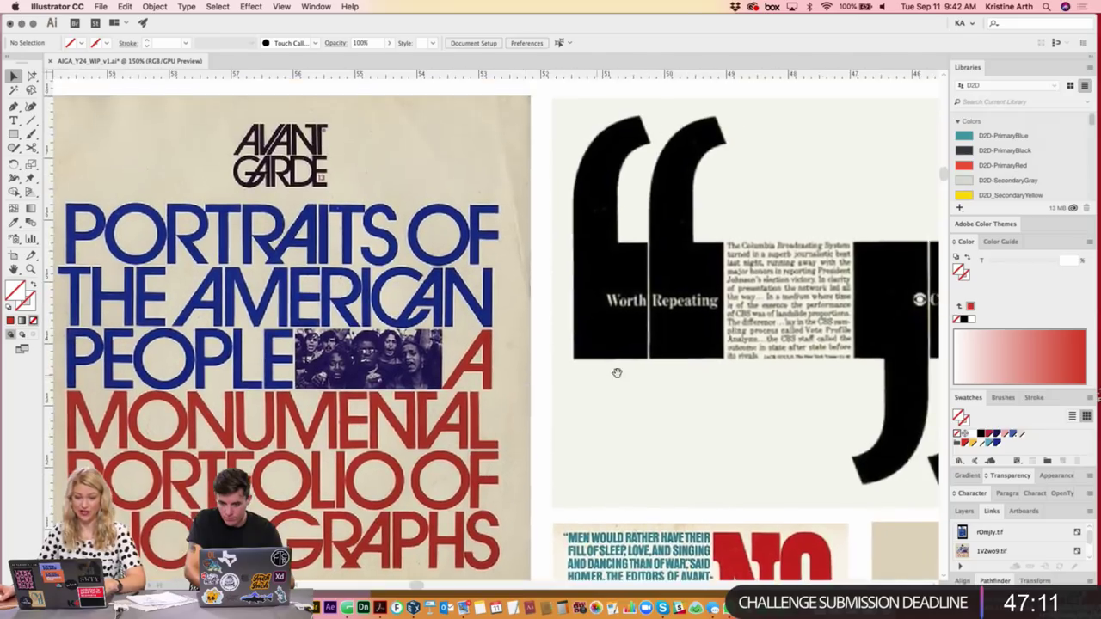
scroll(616, 371, "up", 1)
scroll(601, 315, "left", 1)
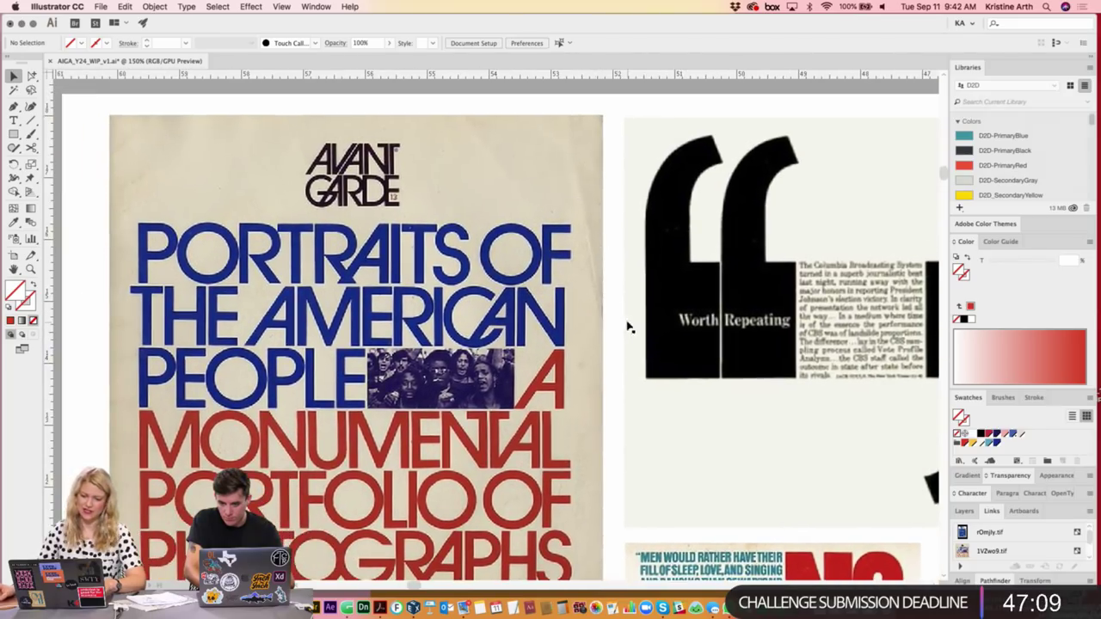
scroll(588, 313, "down", 1)
scroll(586, 322, "down", 1)
scroll(585, 322, "right", 1)
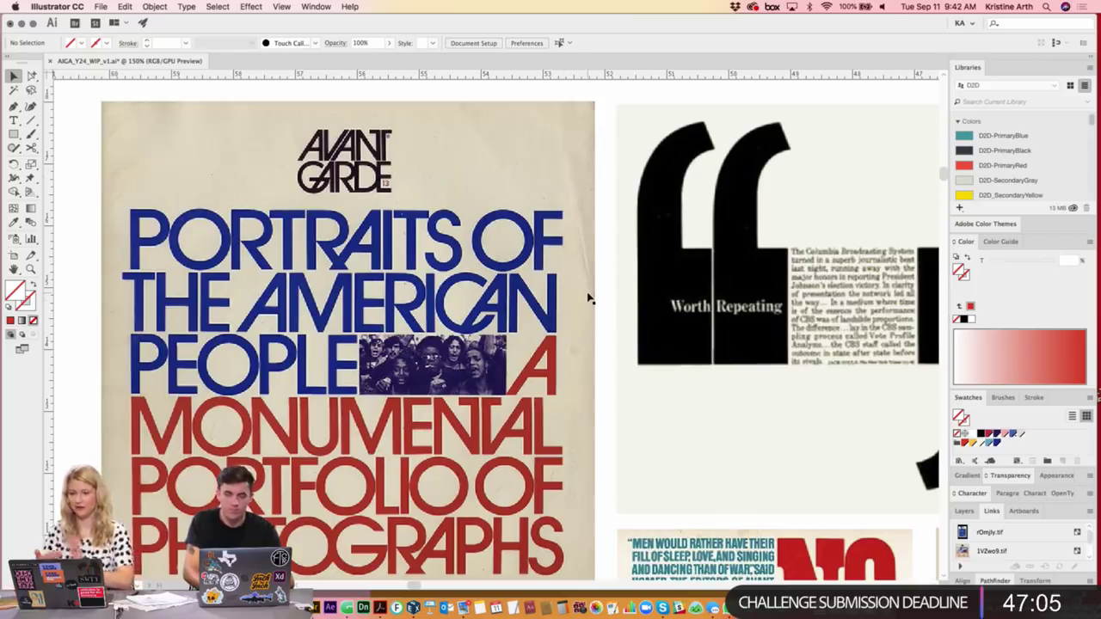
key("ctrl+minus")
key("ctrl+minus")
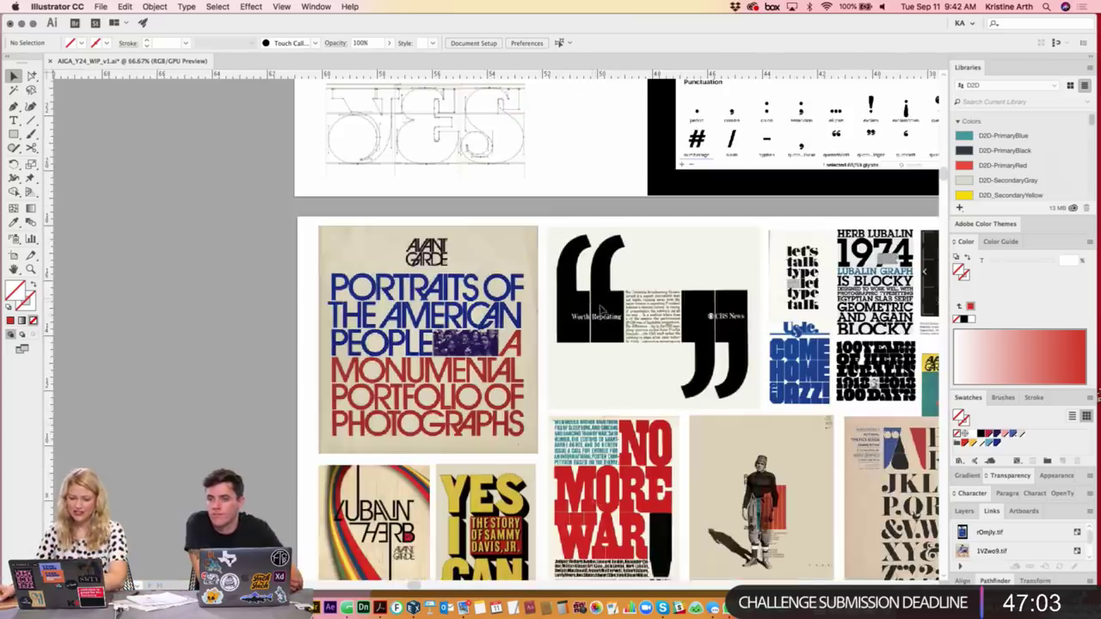
scroll(602, 303, "down", 2)
scroll(602, 303, "right", 2)
left_click_drag(647, 297, 627, 299)
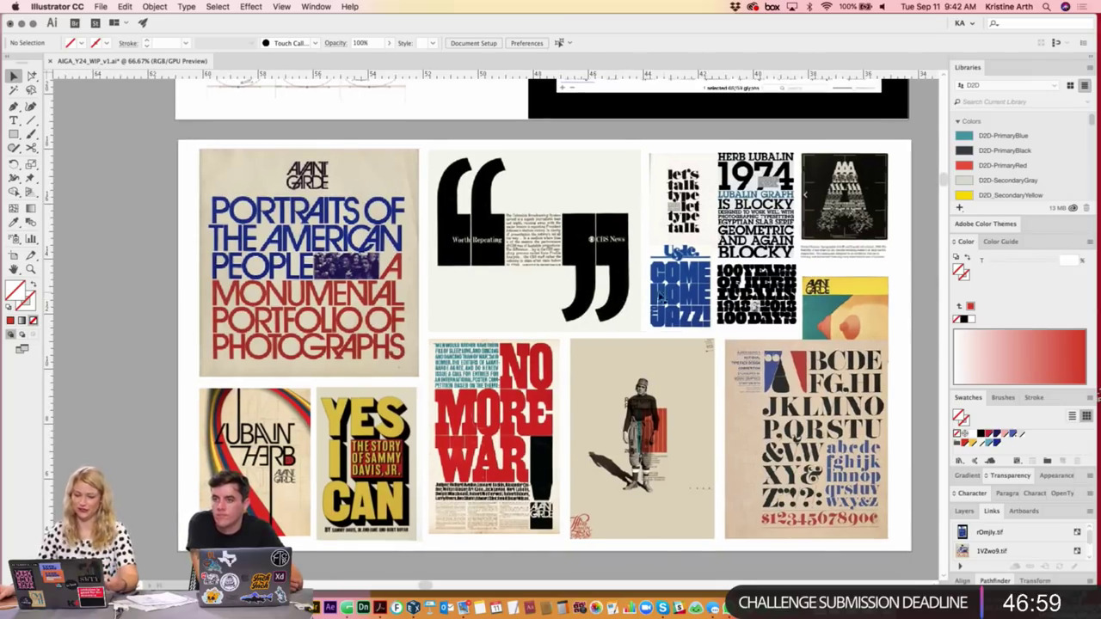
scroll(721, 314, "down", 2)
scroll(722, 314, "right", 3)
scroll(654, 314, "right", 3)
scroll(568, 315, "right", 6)
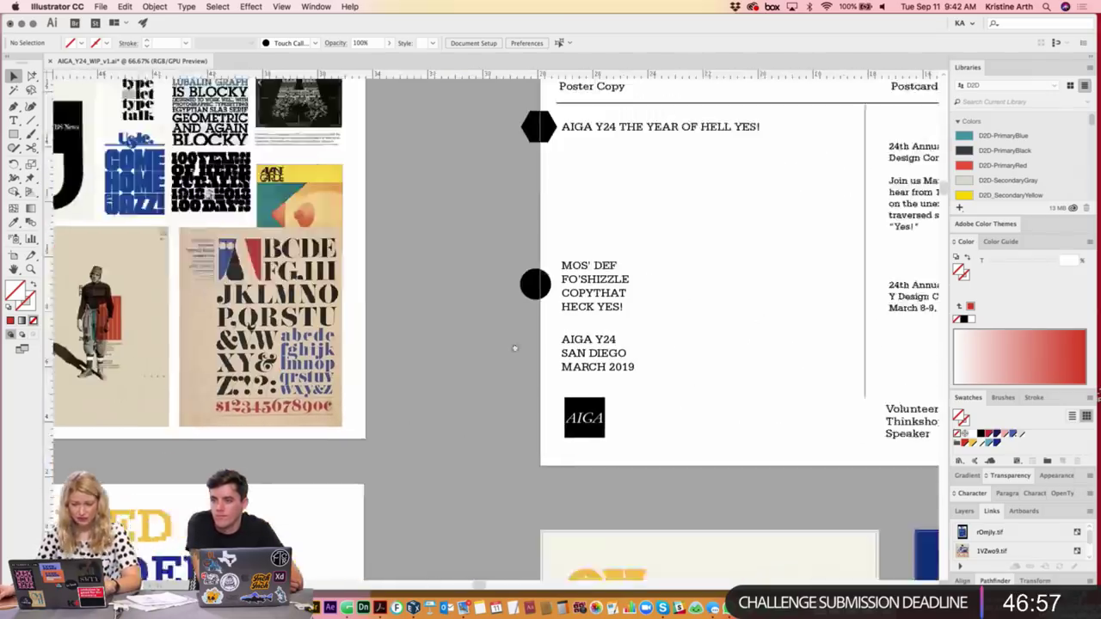
scroll(472, 315, "right", 7)
scroll(472, 315, "down", 3)
scroll(472, 315, "right", 4)
scroll(615, 253, "down", 3)
scroll(614, 253, "left", 2)
scroll(755, 218, "down", 1)
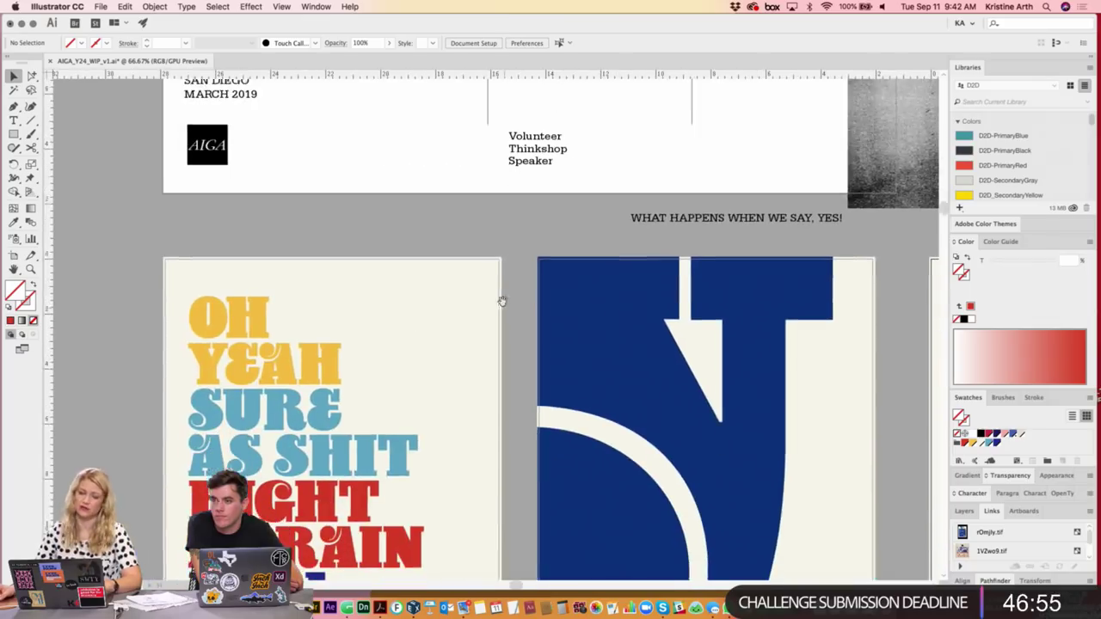
scroll(502, 300, "down", 1)
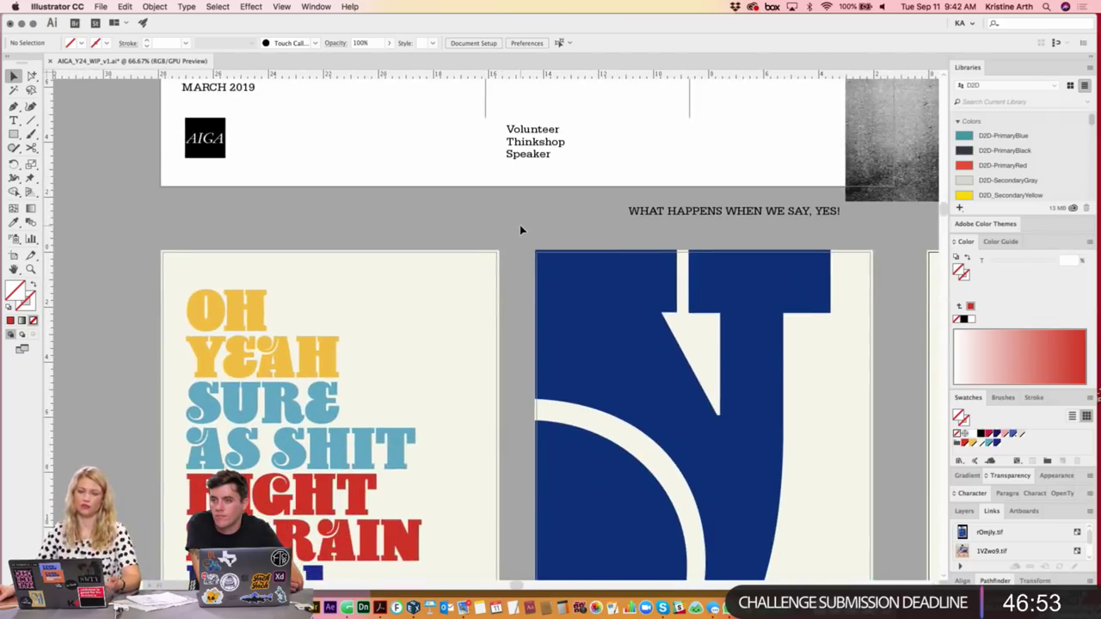
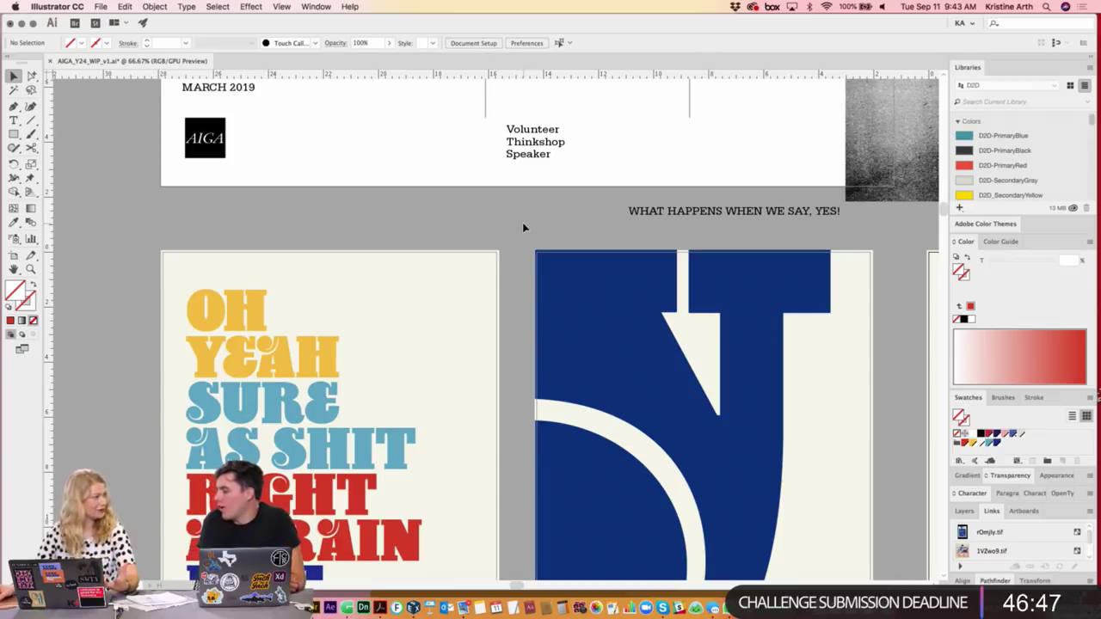
- Drag the Scan3.jpg scan texture over the poster artboards
scroll(576, 261, "right", 3)
scroll(575, 261, "down", 1)
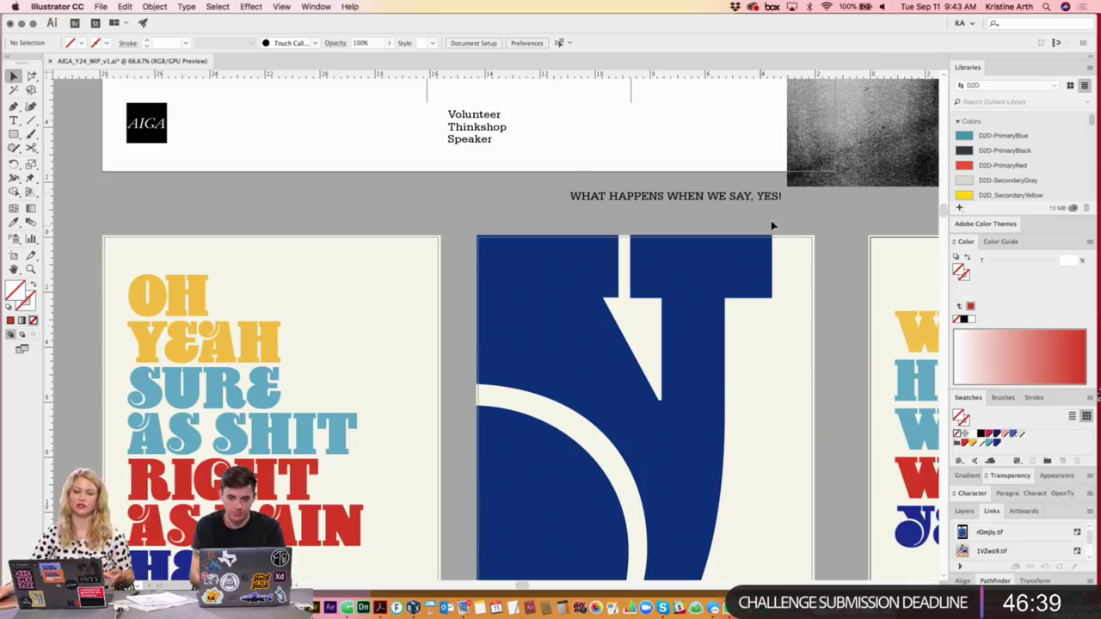
left_click_drag(602, 93, 308, 405)
left_click_drag(478, 201, 315, 263)
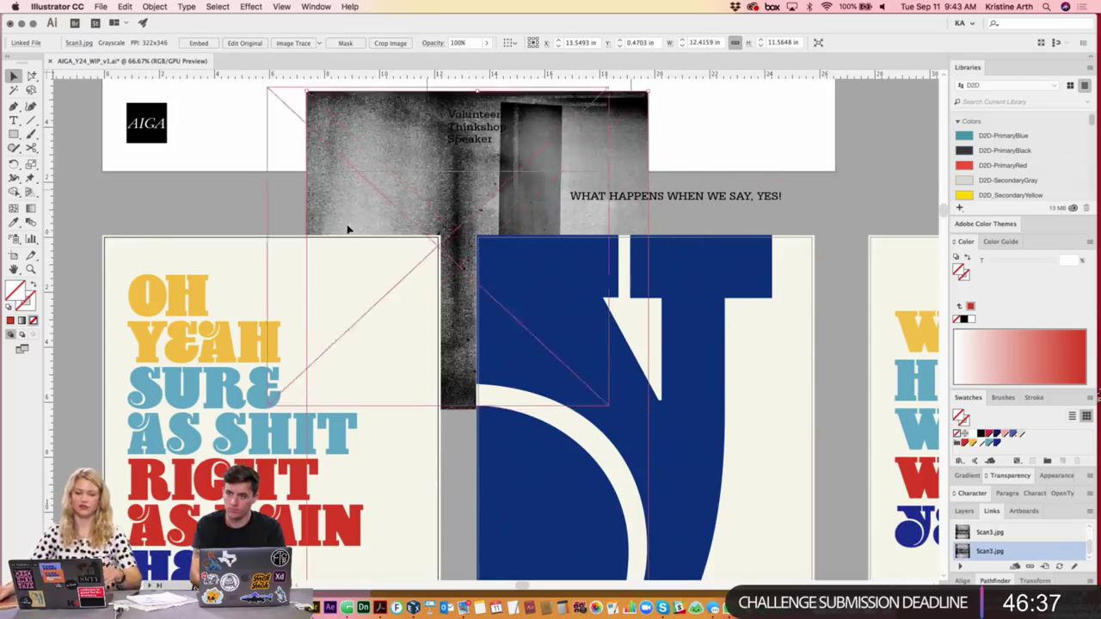
scroll(401, 321, "down", 2)
scroll(401, 321, "left", 3)
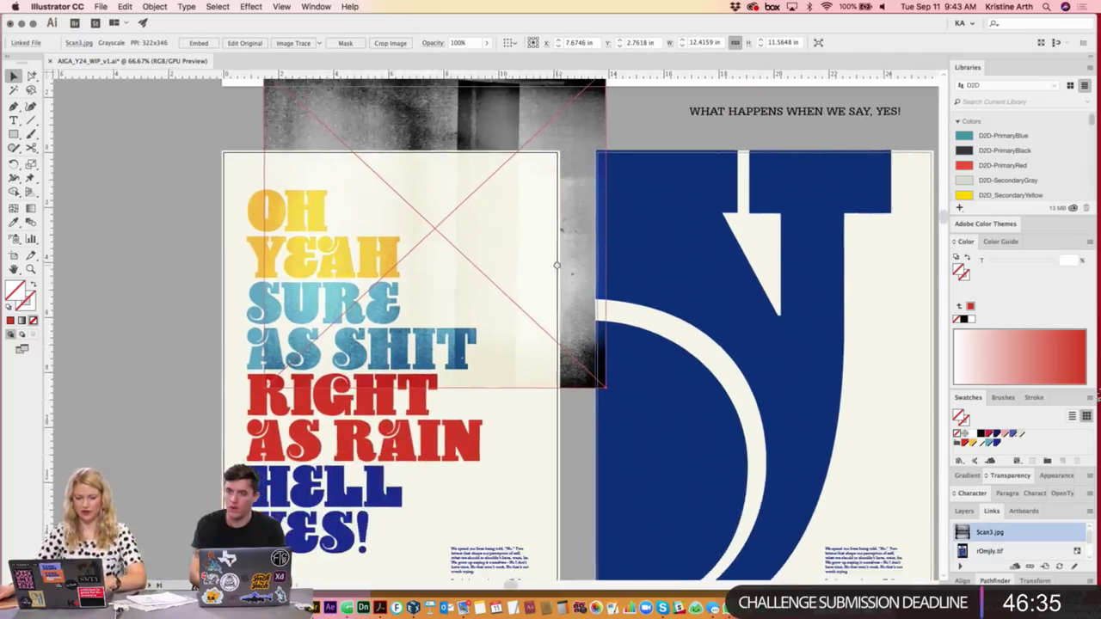
- Move the Scan3 texture up to rest just above the OH YEAH poster artboard
left_click_drag(581, 317, 594, 258)
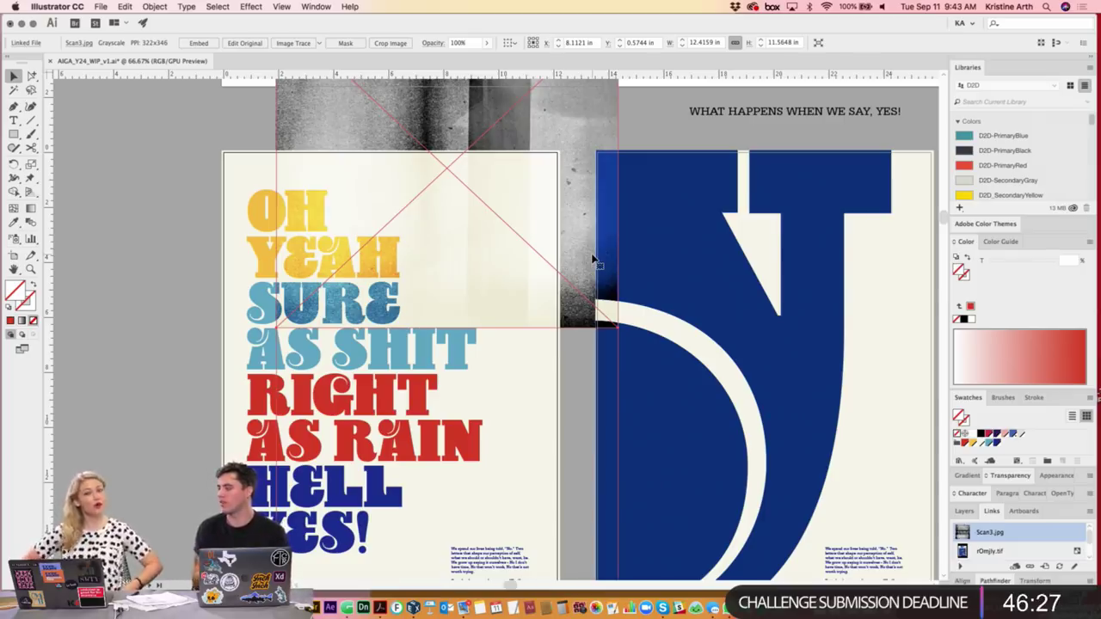
scroll(593, 258, "down", 1)
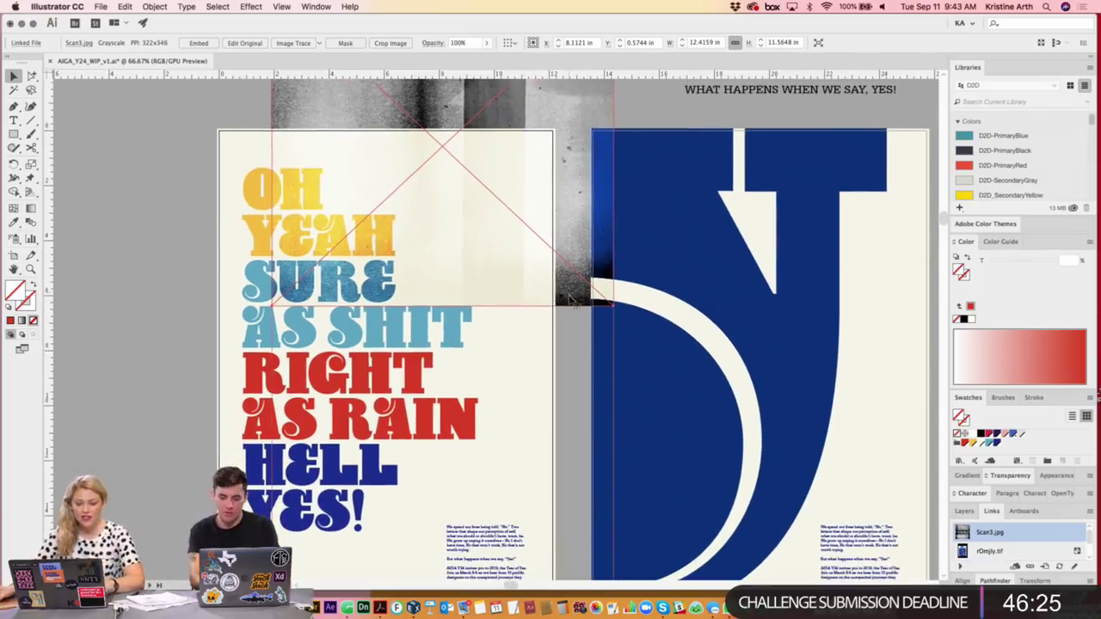
left_click_drag(594, 258, 590, 194)
scroll(591, 193, "up", 5)
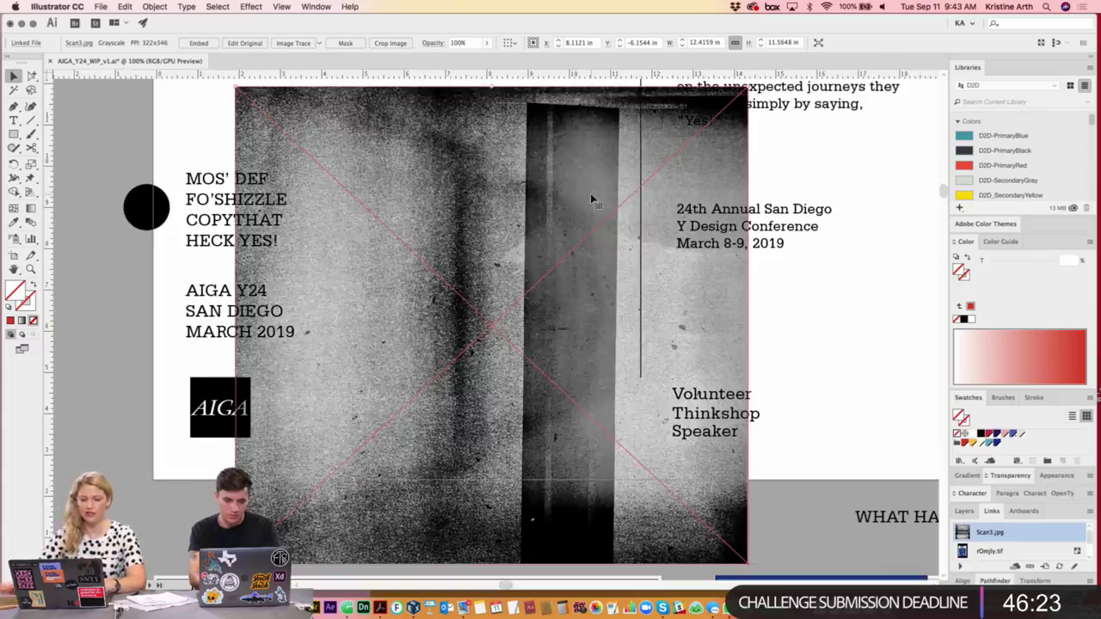
scroll(590, 193, "down", 3)
scroll(561, 223, "down", 5)
scroll(561, 223, "left", 2)
scroll(651, 201, "down", 1)
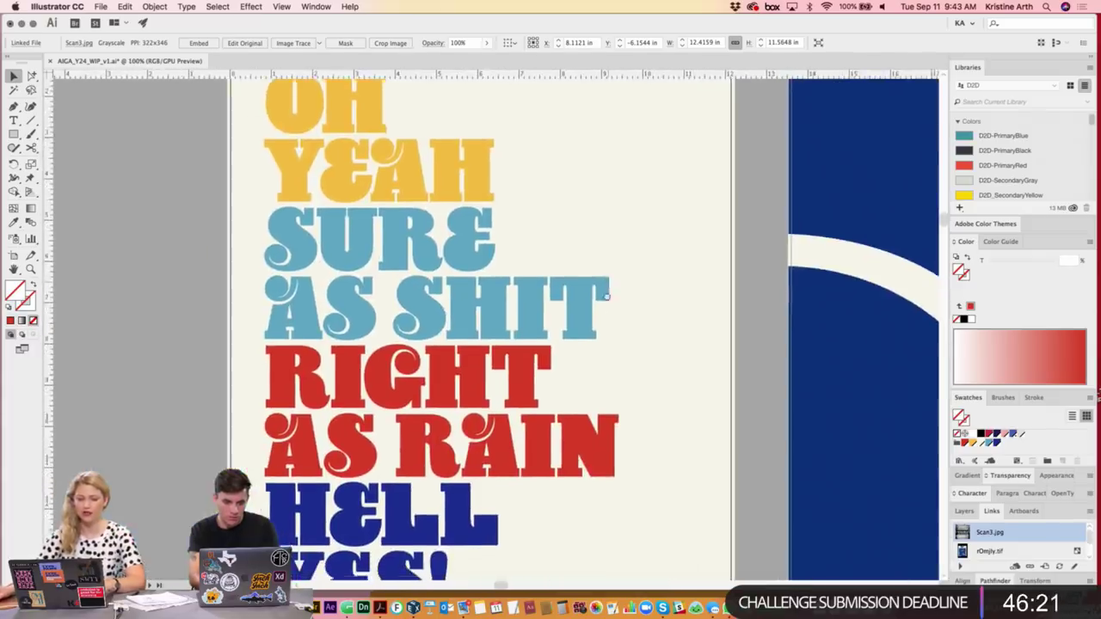
left_click(736, 271)
key("ctrl+minus")
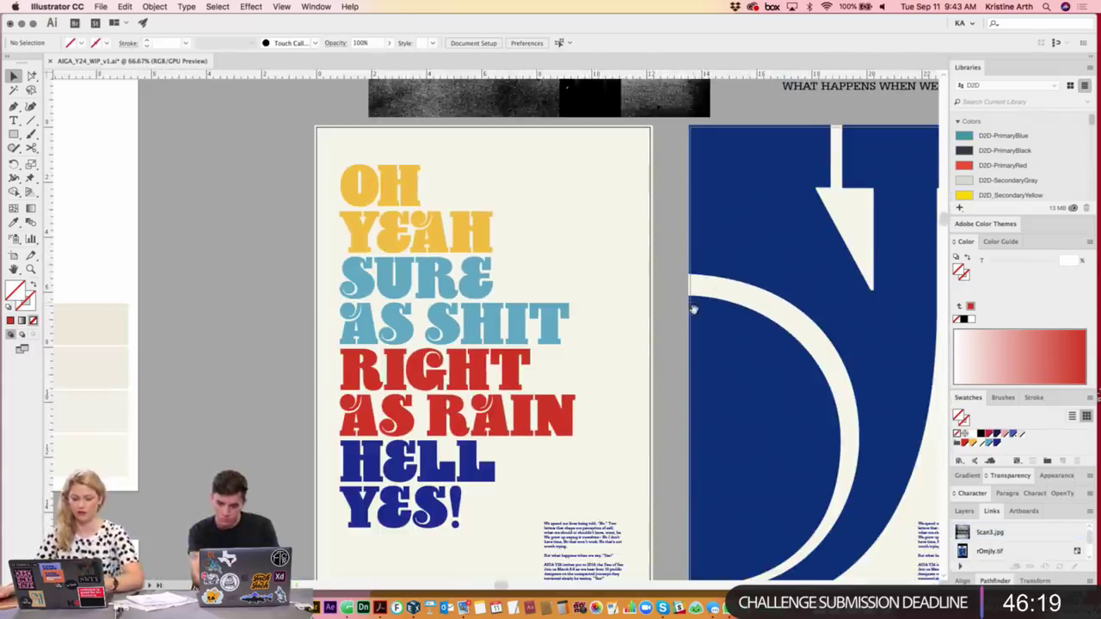
- Drag the Scan3 texture down onto the OH YEAH poster
scroll(714, 258, "down", 1)
scroll(715, 258, "right", 1)
scroll(637, 297, "down", 2)
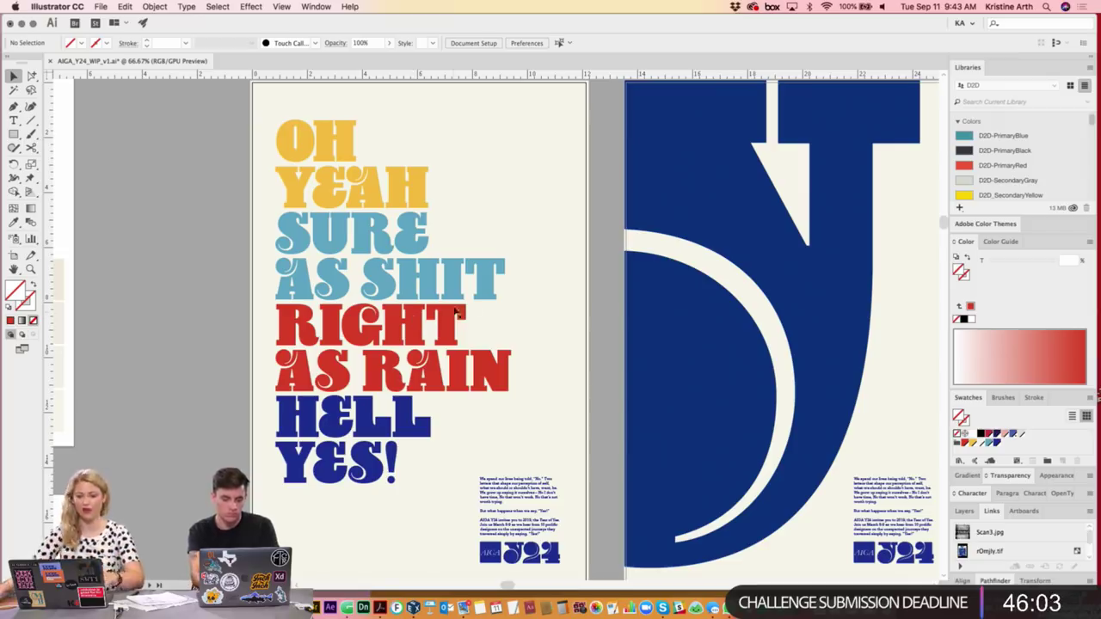
scroll(533, 170, "up", 5)
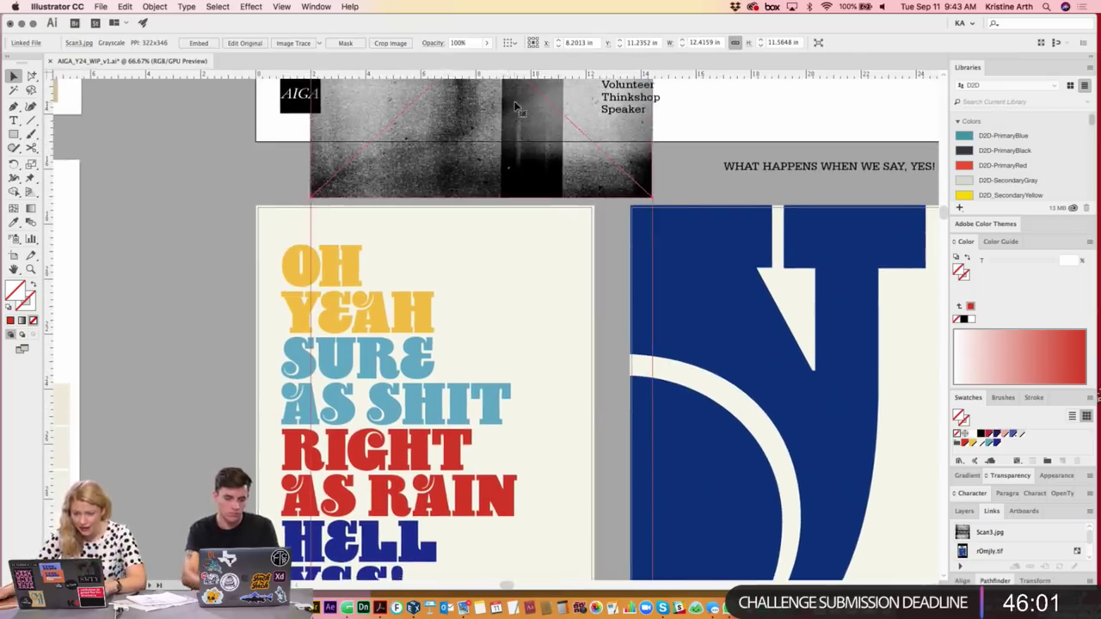
left_click_drag(506, 117, 461, 335)
scroll(493, 129, "down", 1)
left_click_drag(493, 129, 496, 356)
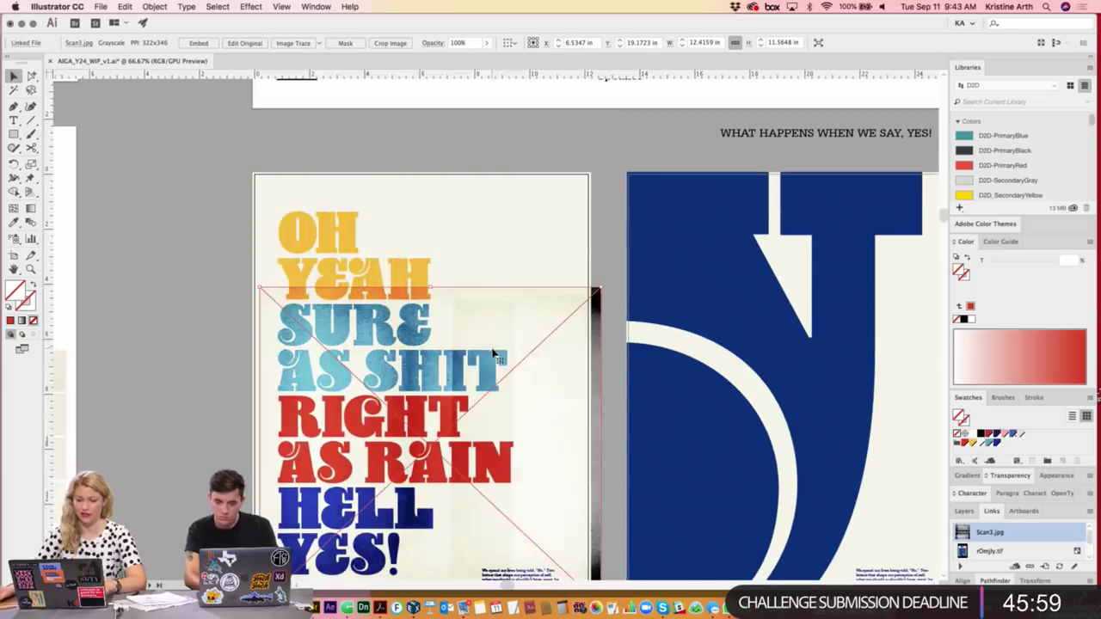
key("super+equal")
key("super+minus")
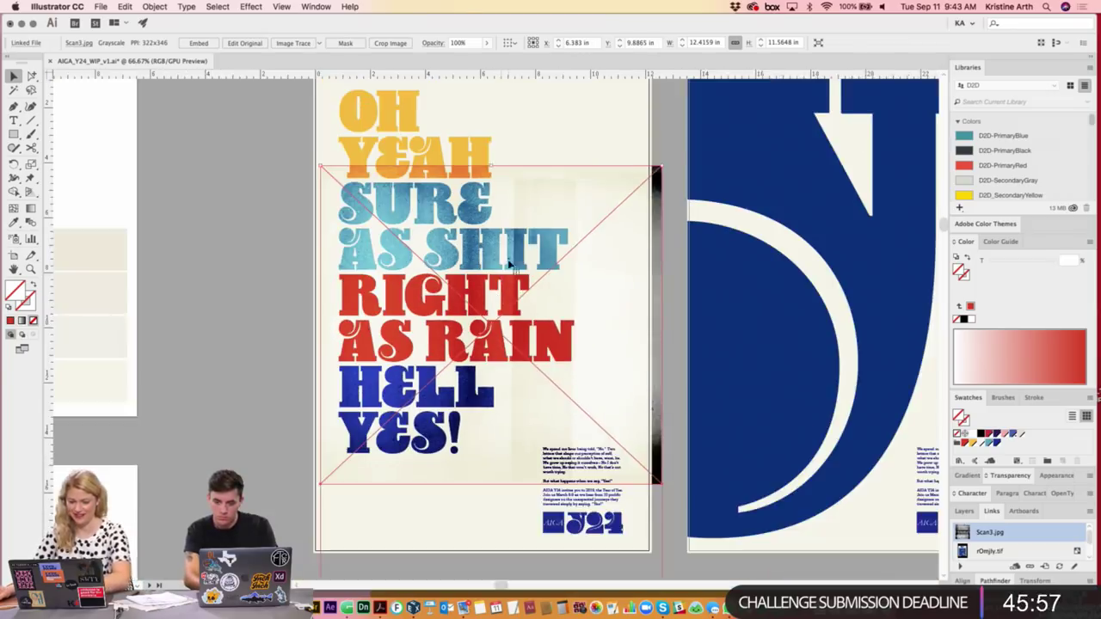
- Stretch Scan3 taller, reposition it over the poster, then switch to Finder
scroll(448, 252, "up", 3)
left_click_drag(468, 258, 468, 129)
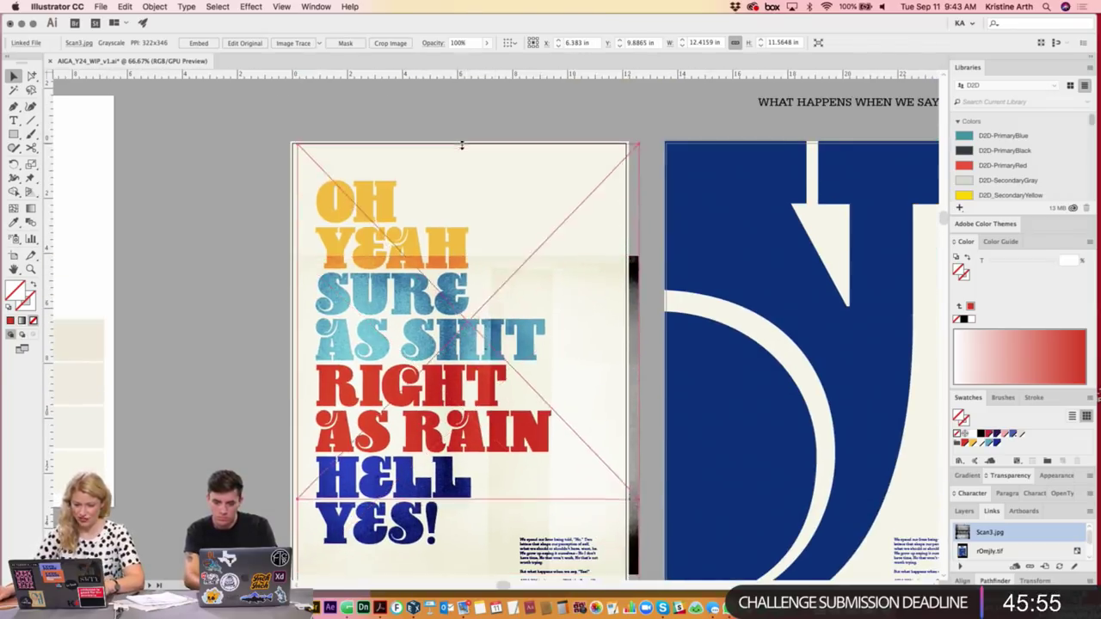
scroll(635, 366, "down", 2)
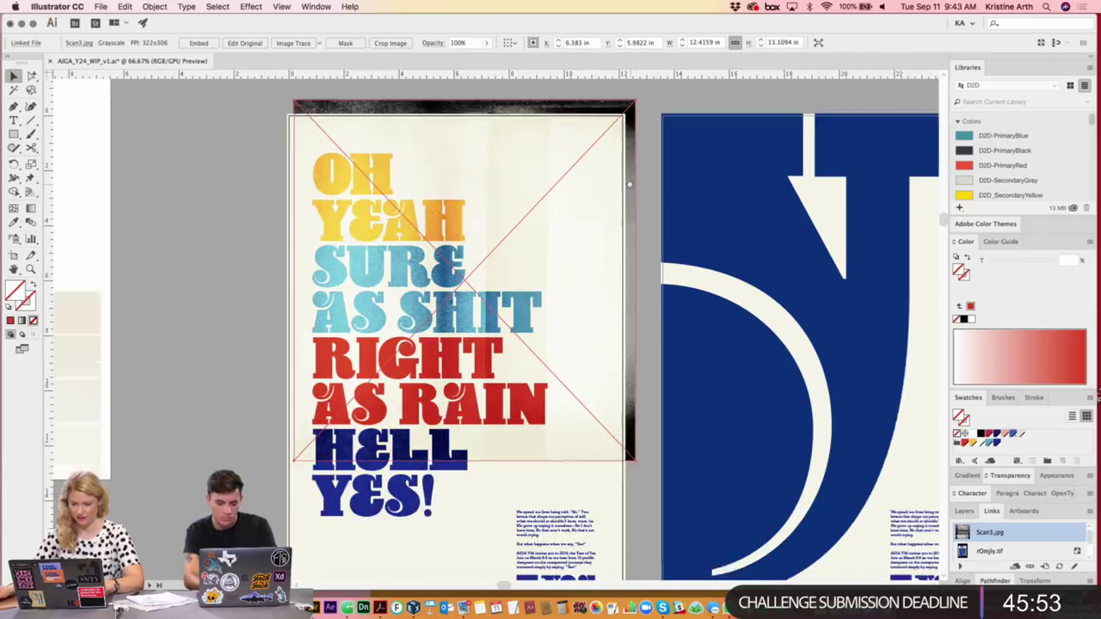
key("super+shift+a")
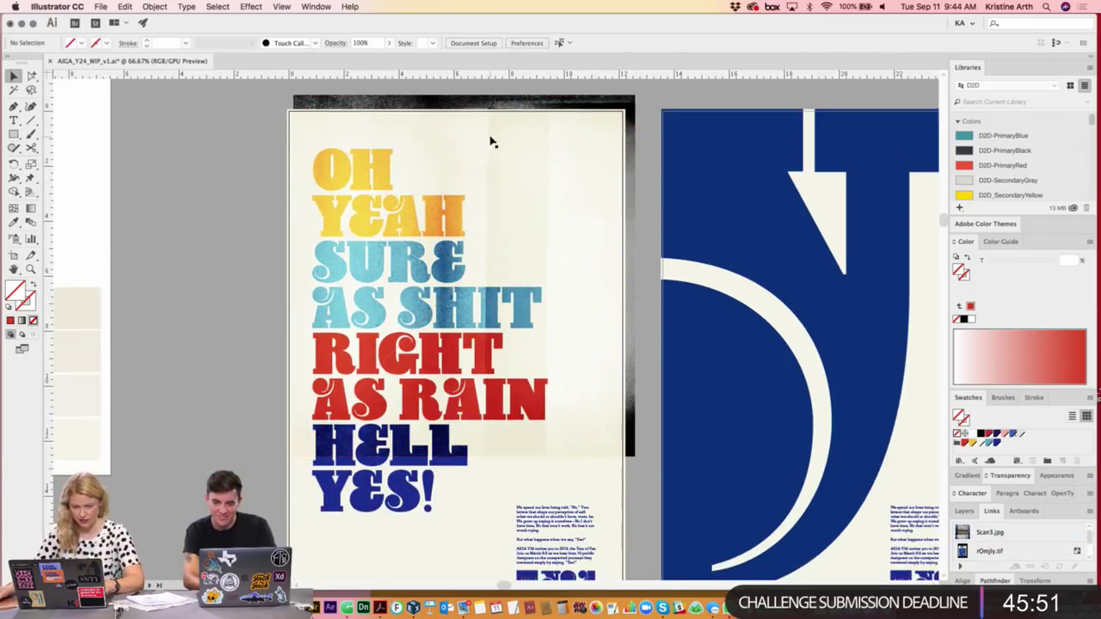
mouse_move(524, 224)
left_mouse_down()
mouse_move(454, 297)
mouse_move(459, 114)
left_mouse_up()
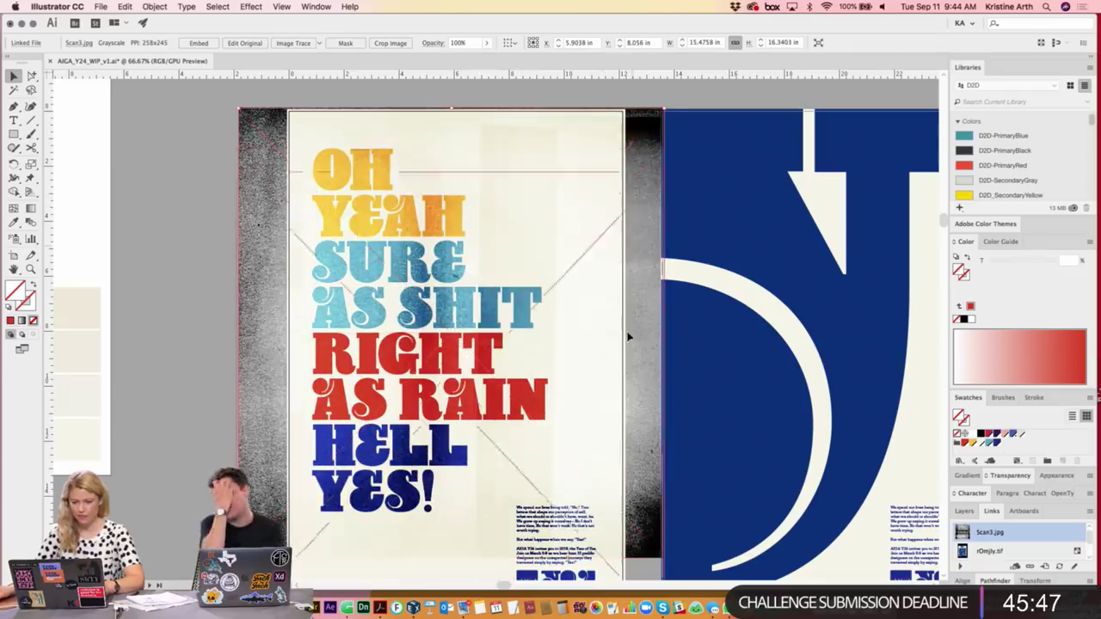
left_click_drag(602, 232, 590, 328)
scroll(590, 329, "down", 2)
key("super+minus")
scroll(565, 293, "up", 3)
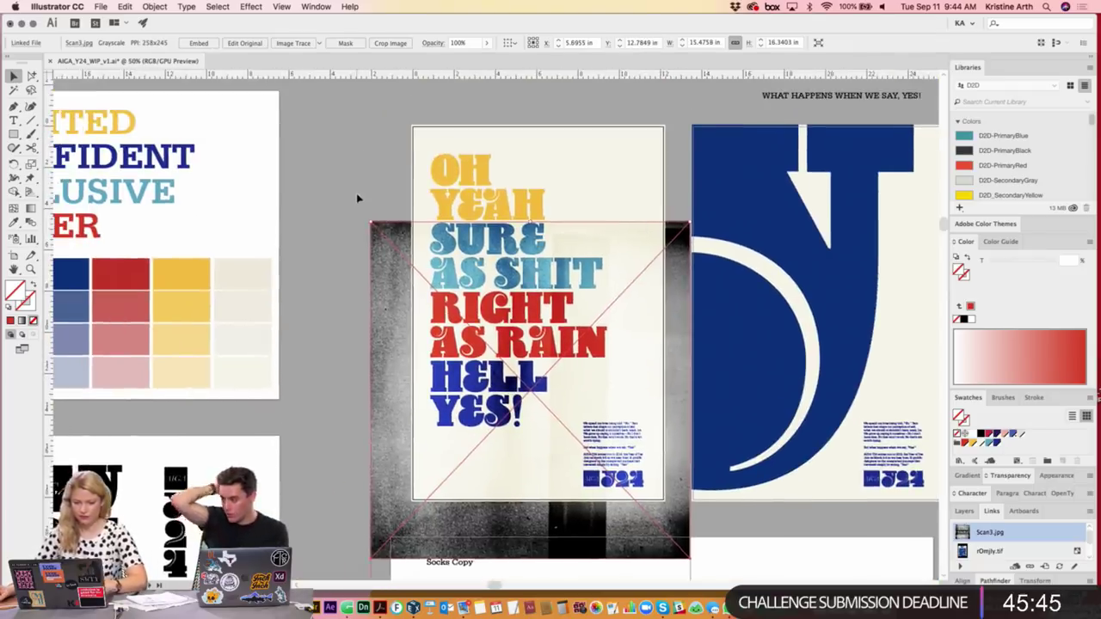
left_click(359, 197)
scroll(370, 249, "up", 2)
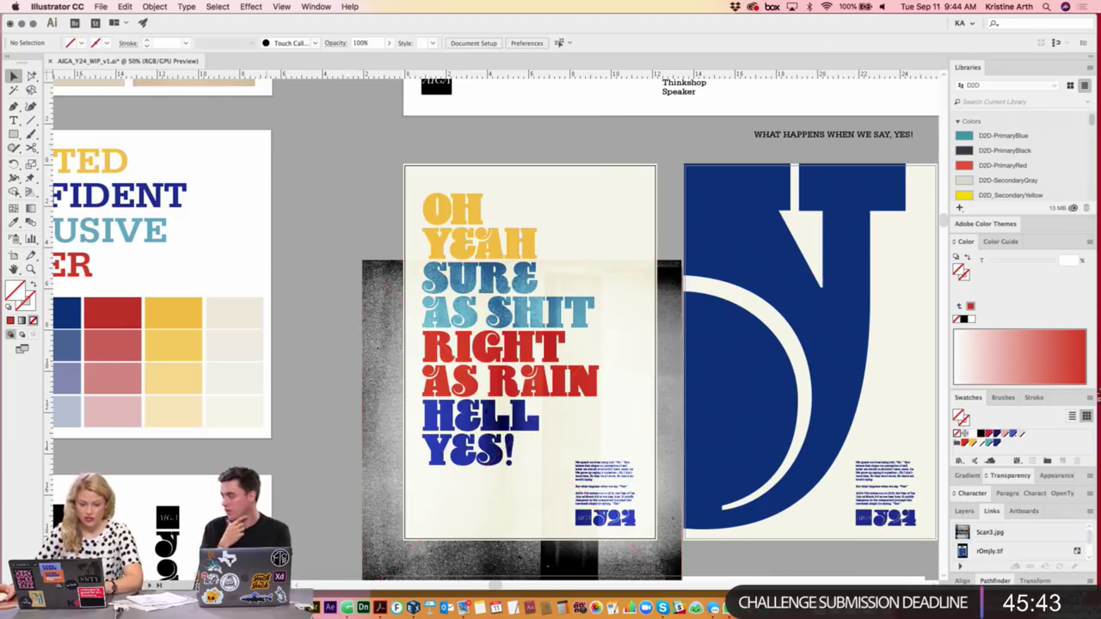
key("super+Tab")
- Browse through KA_Home, _Toolkit and 01_Mockups to the 16_Scans folder
scroll(410, 279, "left", 5)
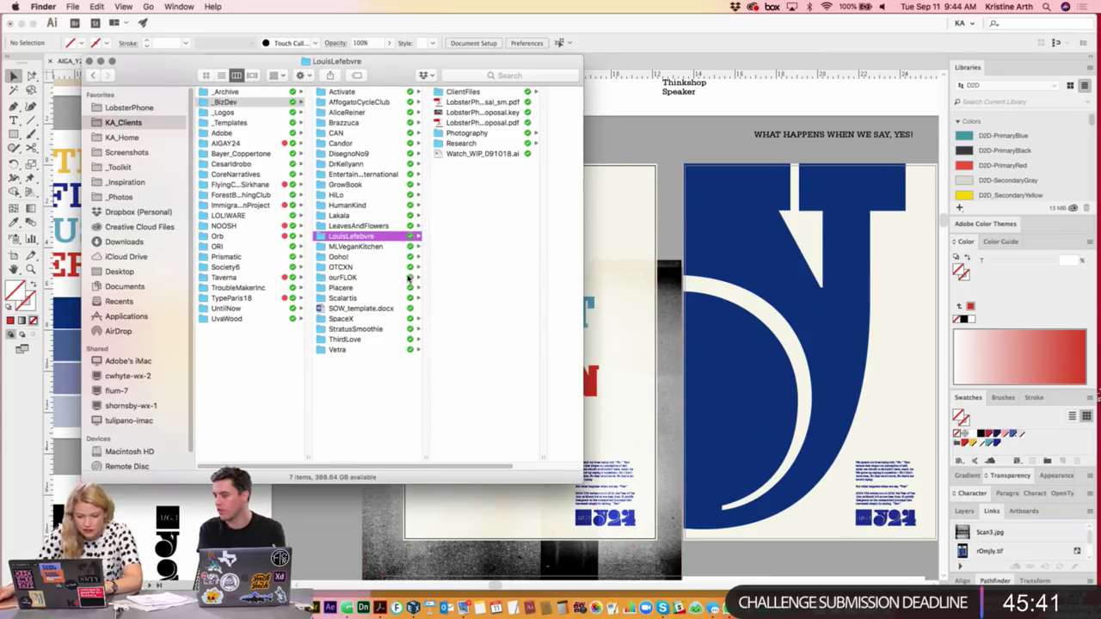
left_click(232, 123)
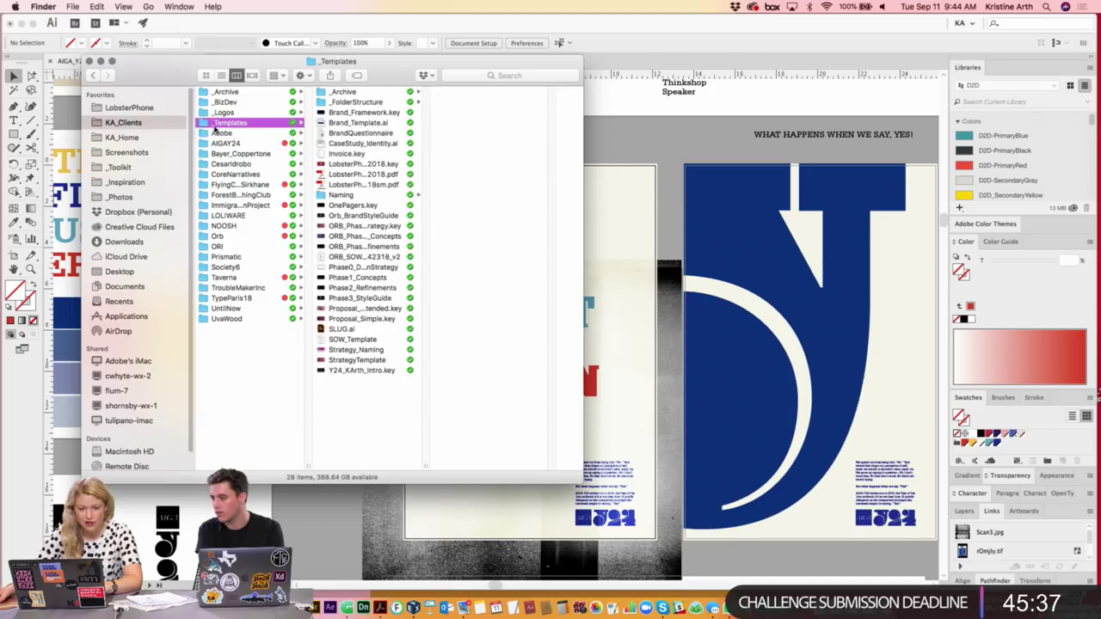
left_click(135, 140)
left_click(135, 168)
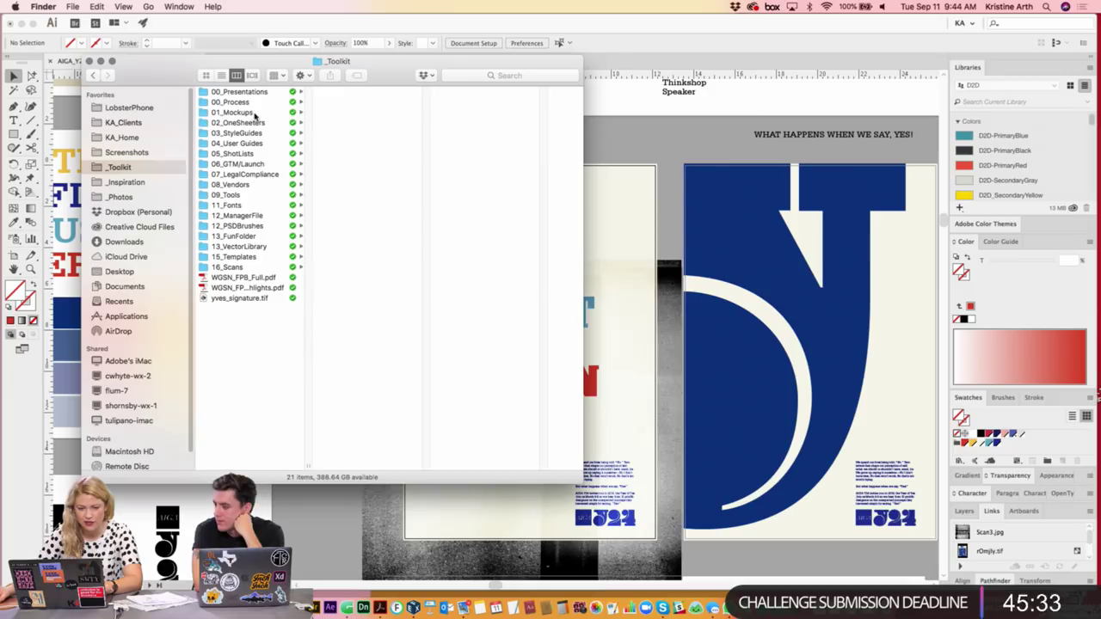
left_click(241, 113)
left_click(239, 268)
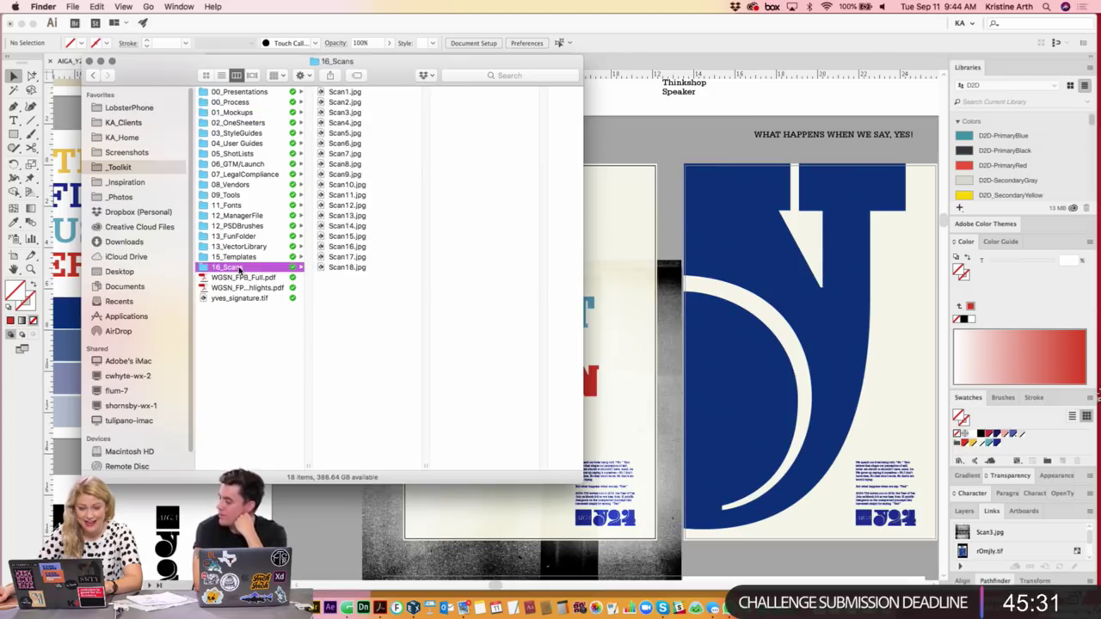
- Preview the scan images, settling on the dark-edged Scan5.jpg
left_click(343, 93)
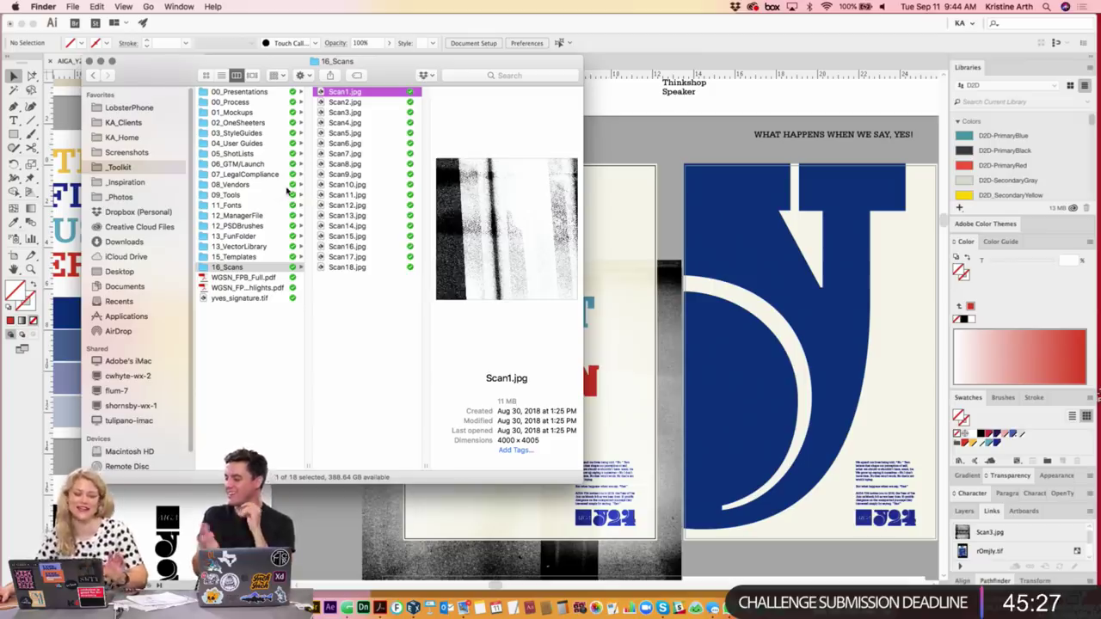
left_click(347, 175)
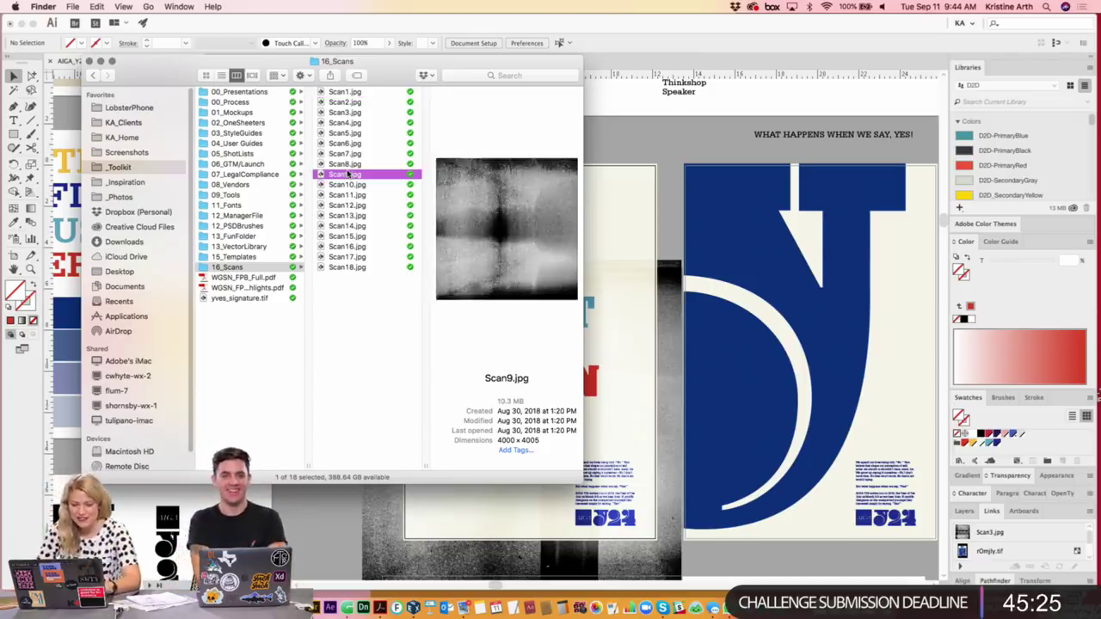
key("Down")
key("Down")
key("Down")
key("Down")
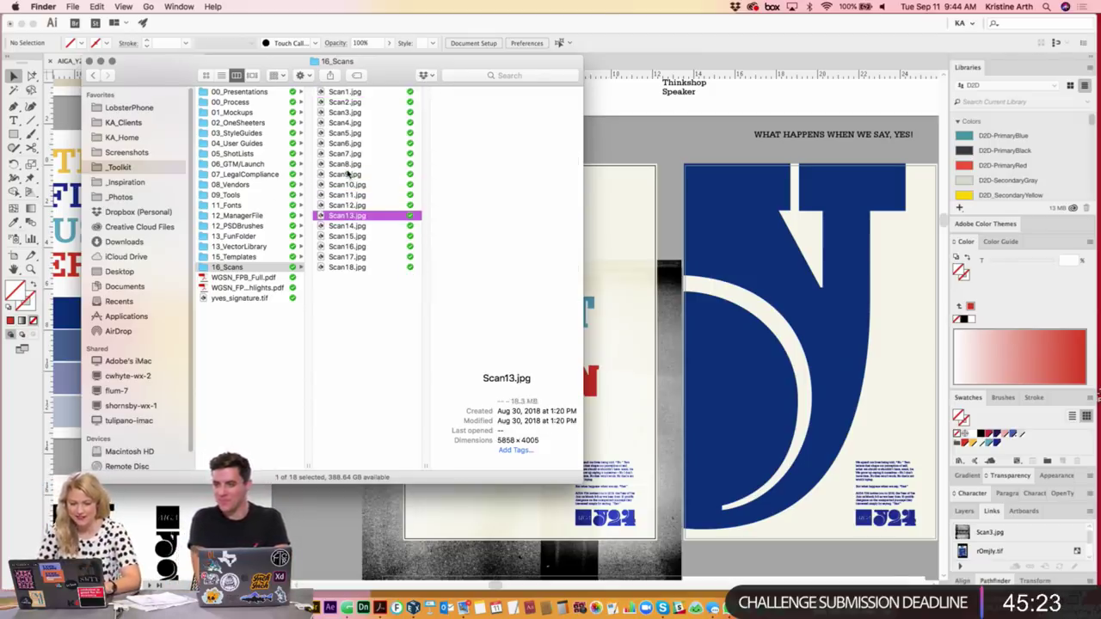
key("Down")
key("Down")
key("Down")
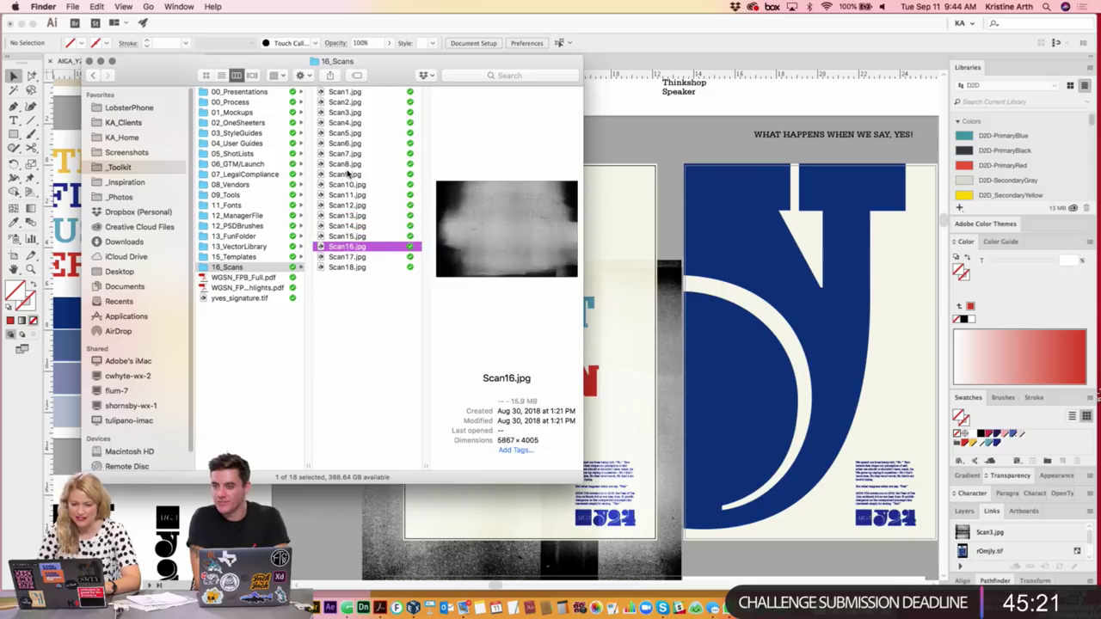
key("Down")
key("Up")
key("Up")
key("Up")
key("Up")
key("Up")
key("Up")
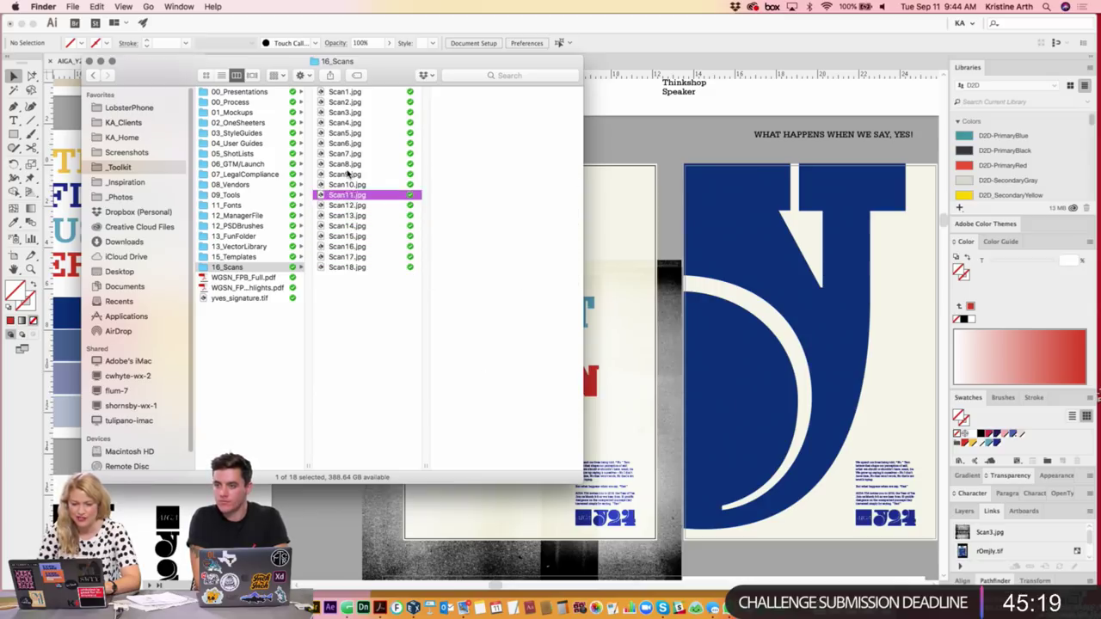
key("Up")
key("Up")
key("Up")
key("Up")
key("Up")
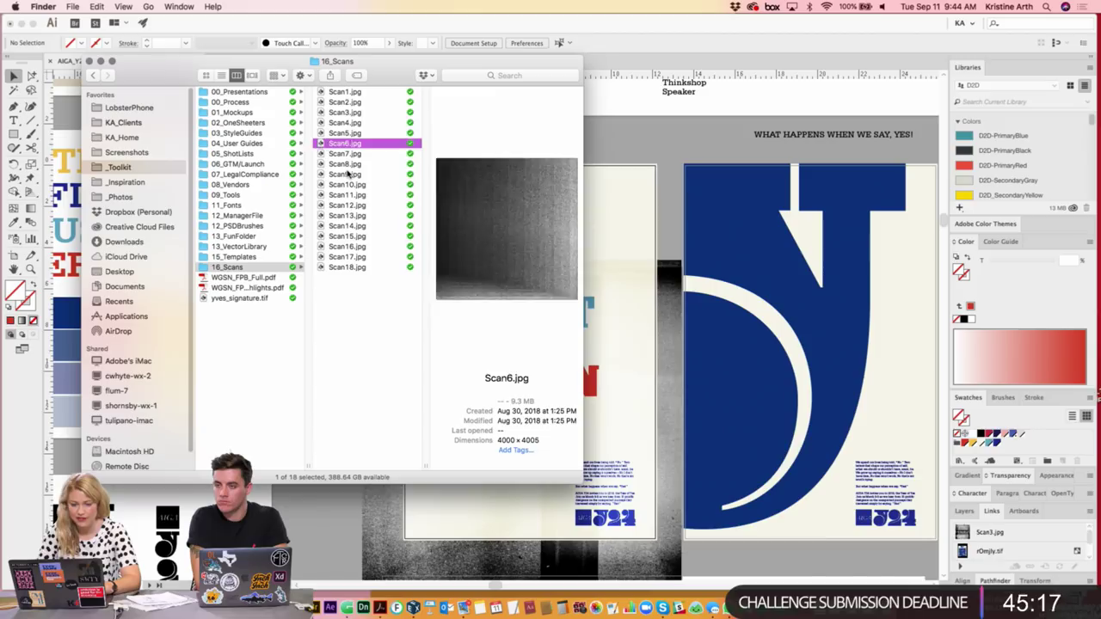
key("Up")
key("Up")
key("Down")
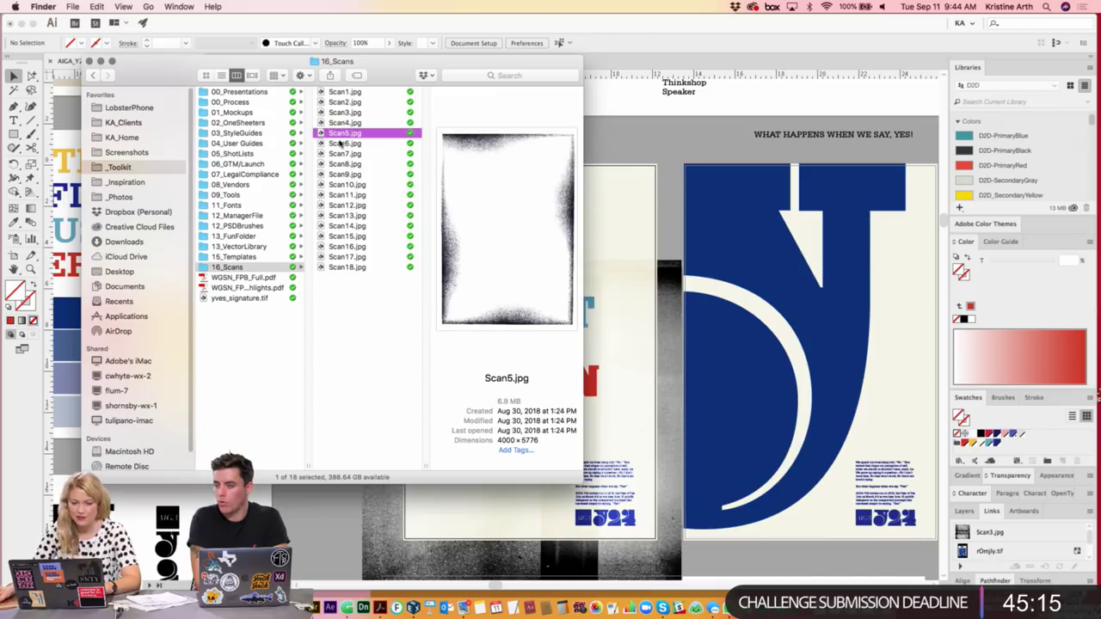
- Place Scan5, Scan7 and Scan11 from Finder into the Illustrator document
left_click_drag(588, 233, 590, 234)
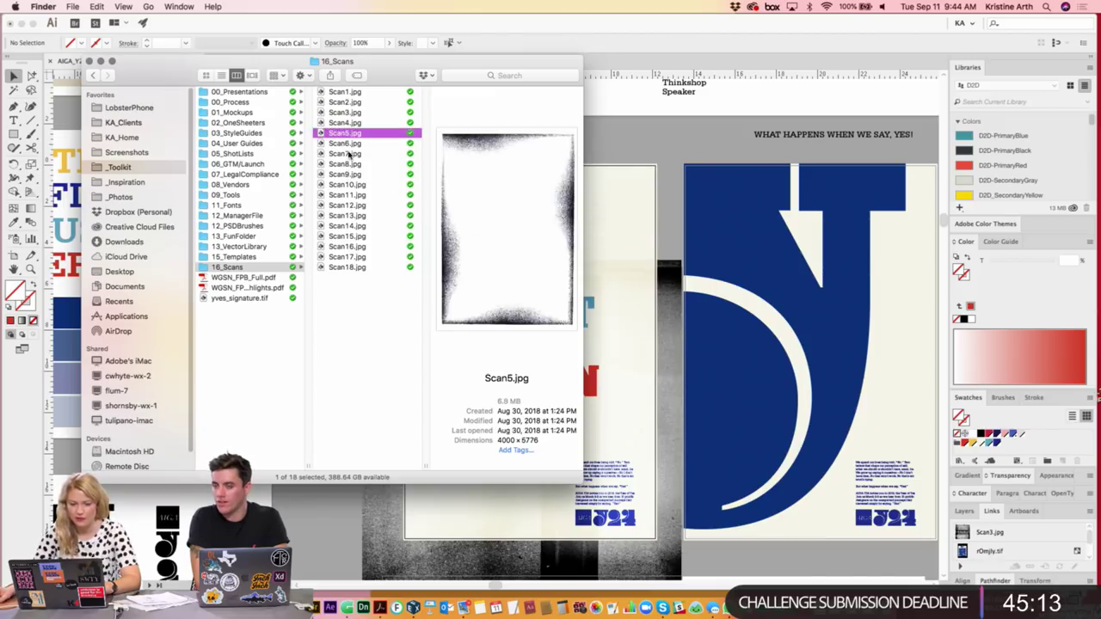
left_click(344, 155)
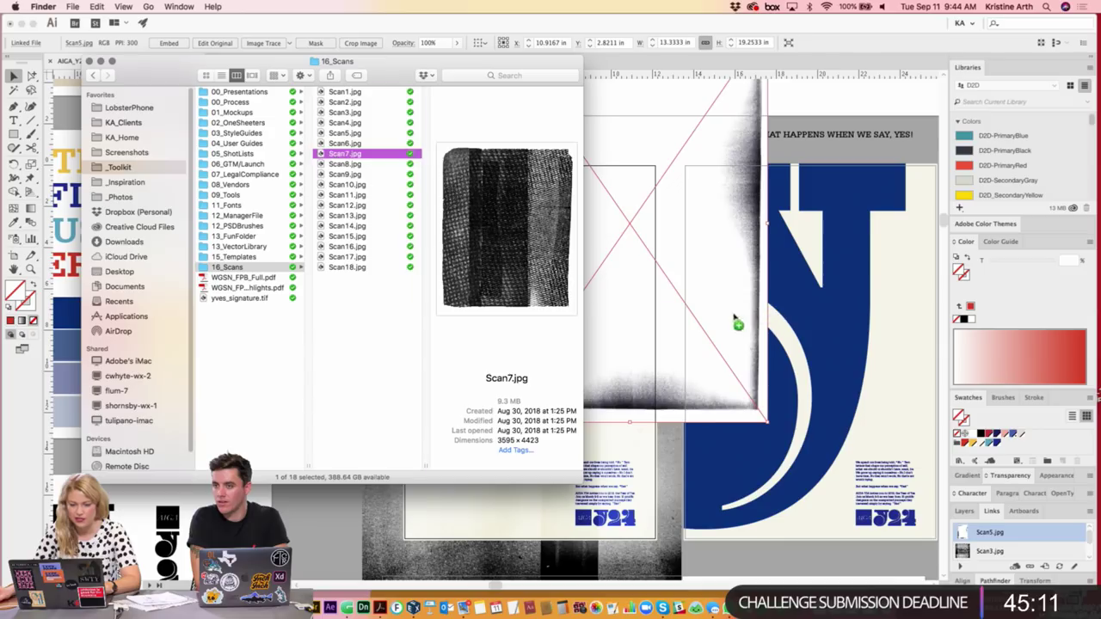
left_click(347, 185)
left_click(346, 195)
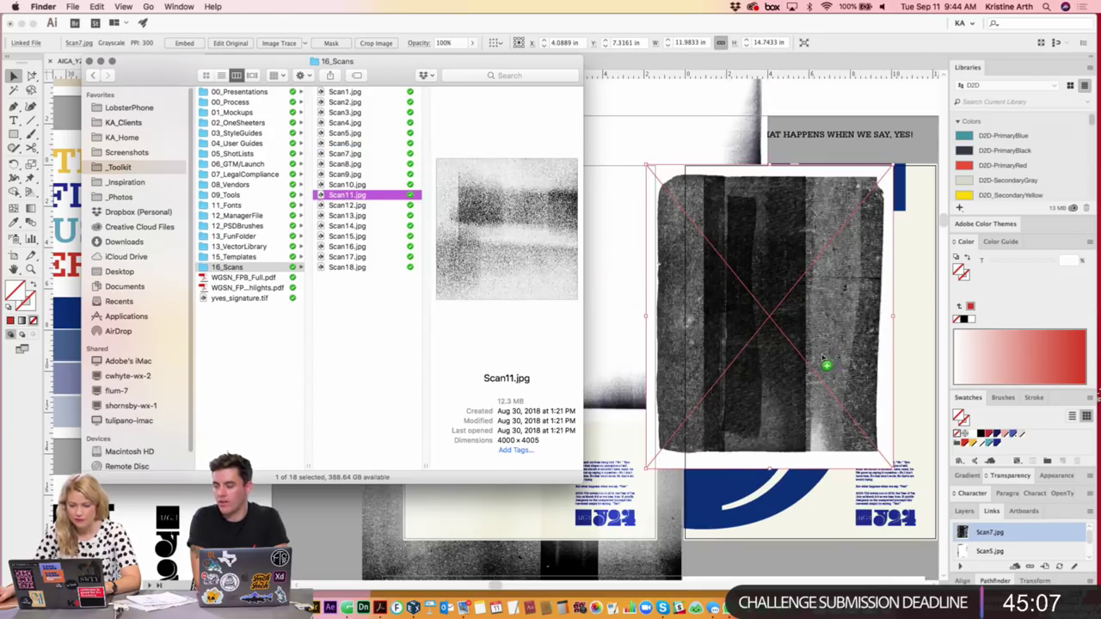
left_click_drag(823, 360, 800, 353)
left_click(728, 381)
- Move the Scan11 image down over the right poster
scroll(287, 228, "right", 3)
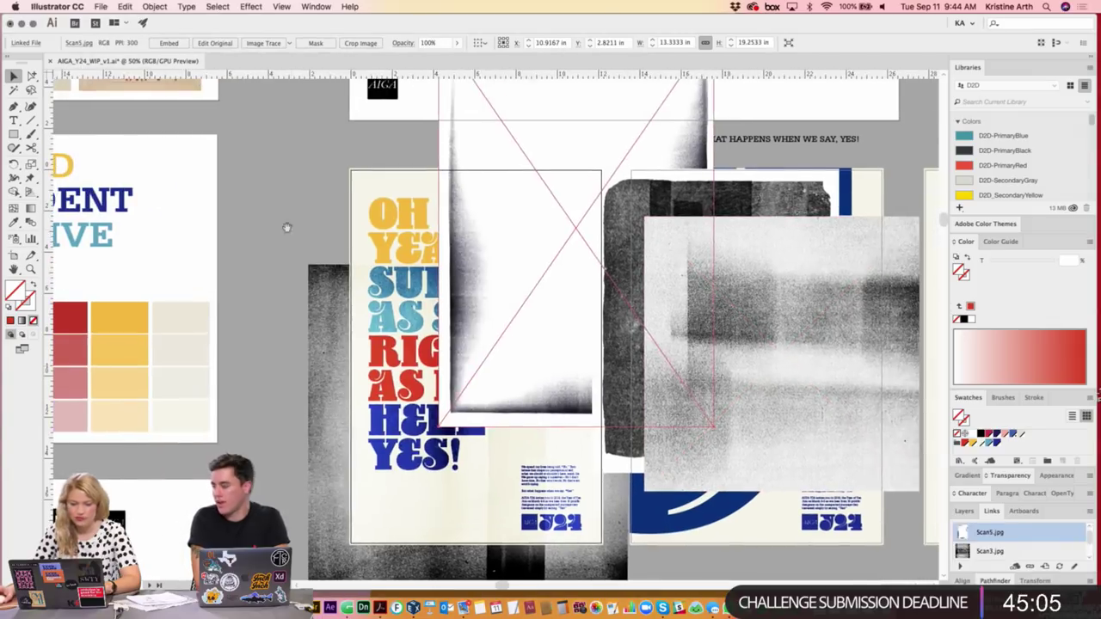
left_click(286, 228)
scroll(517, 302, "down", 1)
scroll(516, 301, "right", 1)
left_click(738, 253)
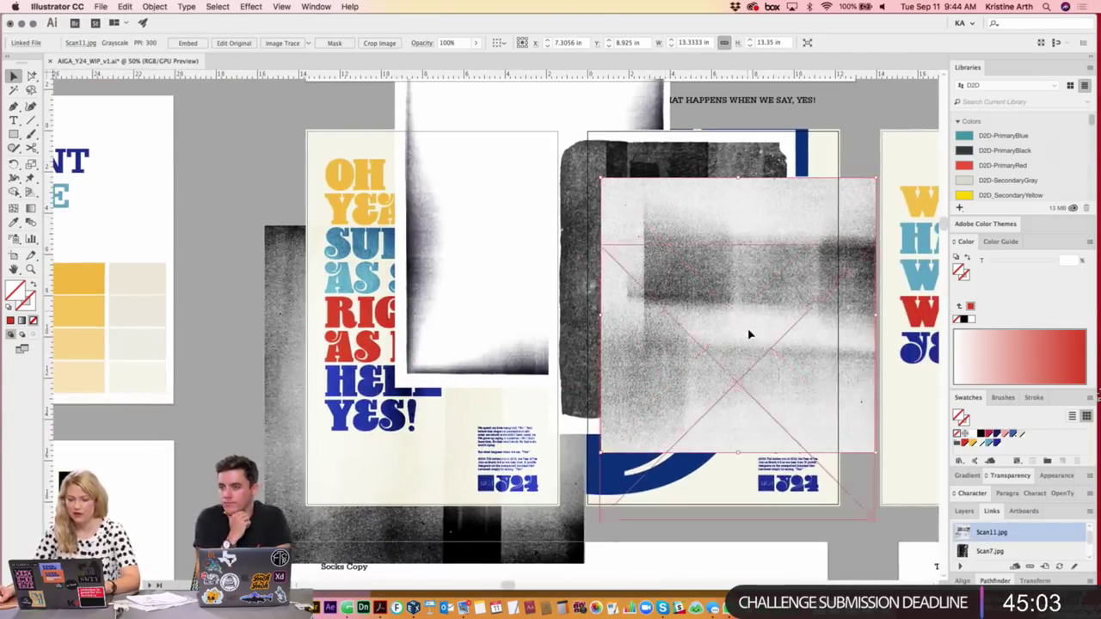
left_click_drag(748, 334, 753, 334)
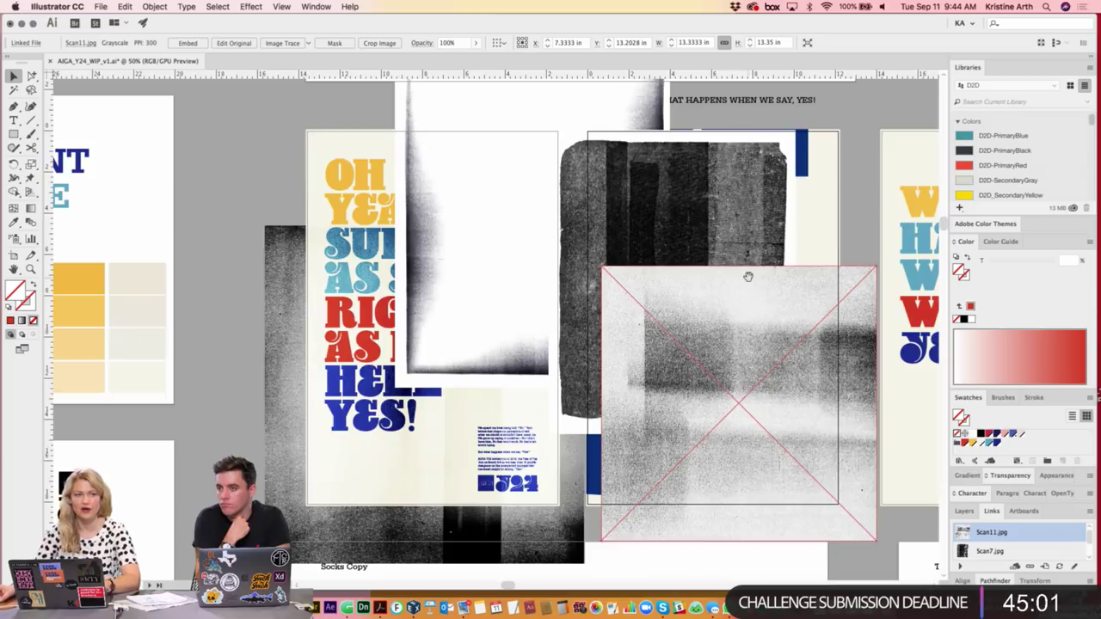
left_click_drag(749, 277, 773, 332)
scroll(771, 317, "up", 1)
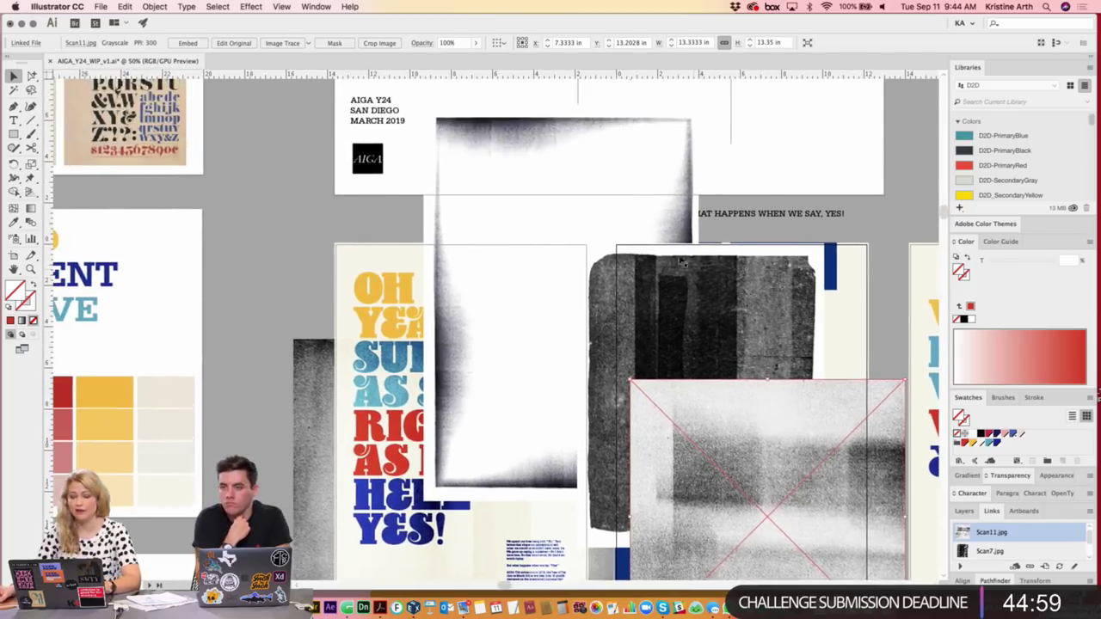
- Enlarge Scan5 to about 20.31 × 29.33 in and position it over the left poster
left_click(639, 216)
scroll(378, 246, "down", 2)
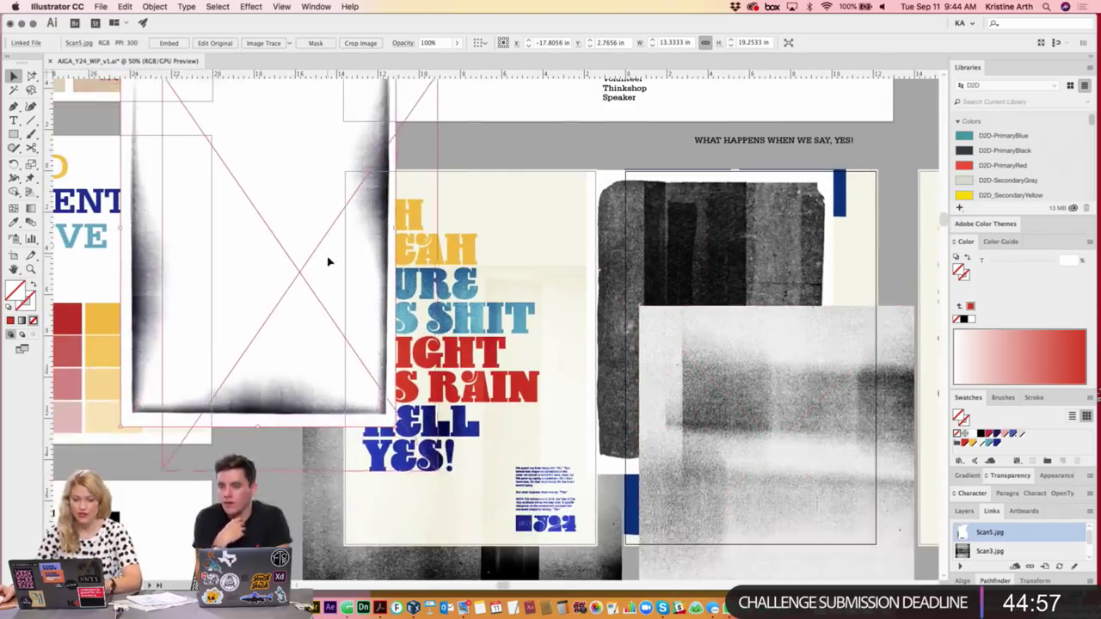
left_click_drag(379, 246, 362, 280)
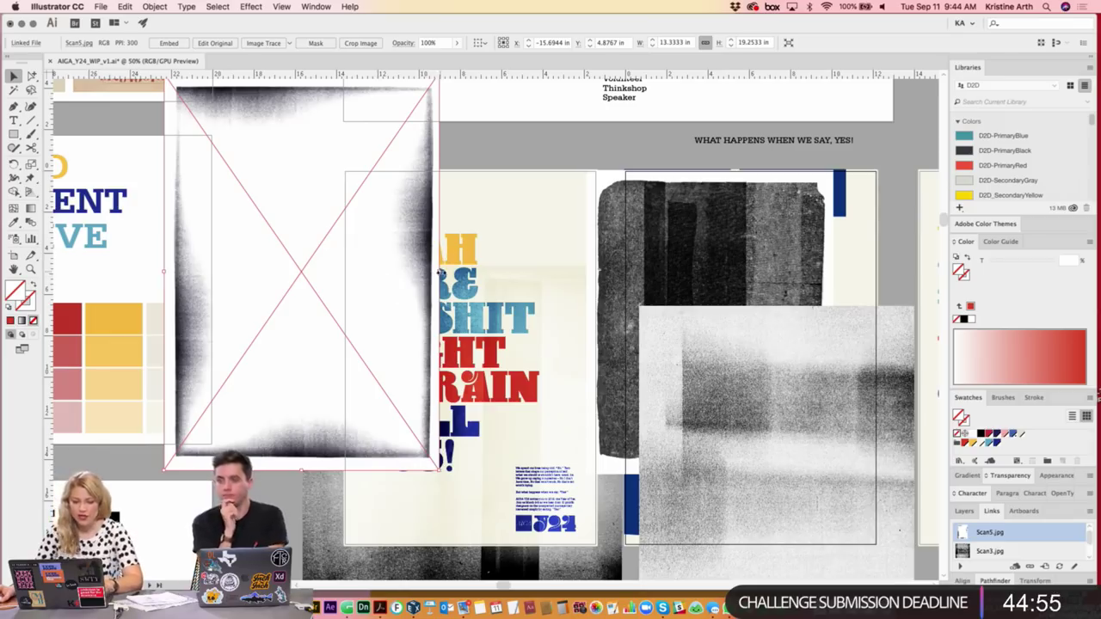
left_click_drag(439, 469, 511, 573)
left_click_drag(571, 302, 520, 268)
left_click_drag(371, 201, 479, 216)
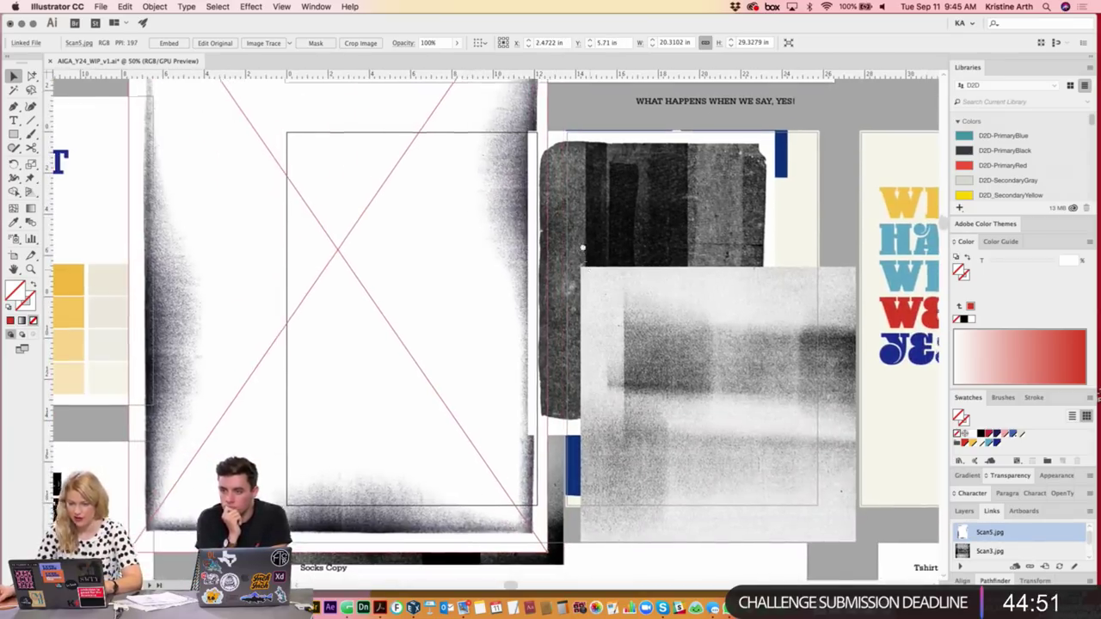
scroll(473, 207, "down", 2)
key("ctrl+shift+a")
left_click_drag(391, 160, 396, 239)
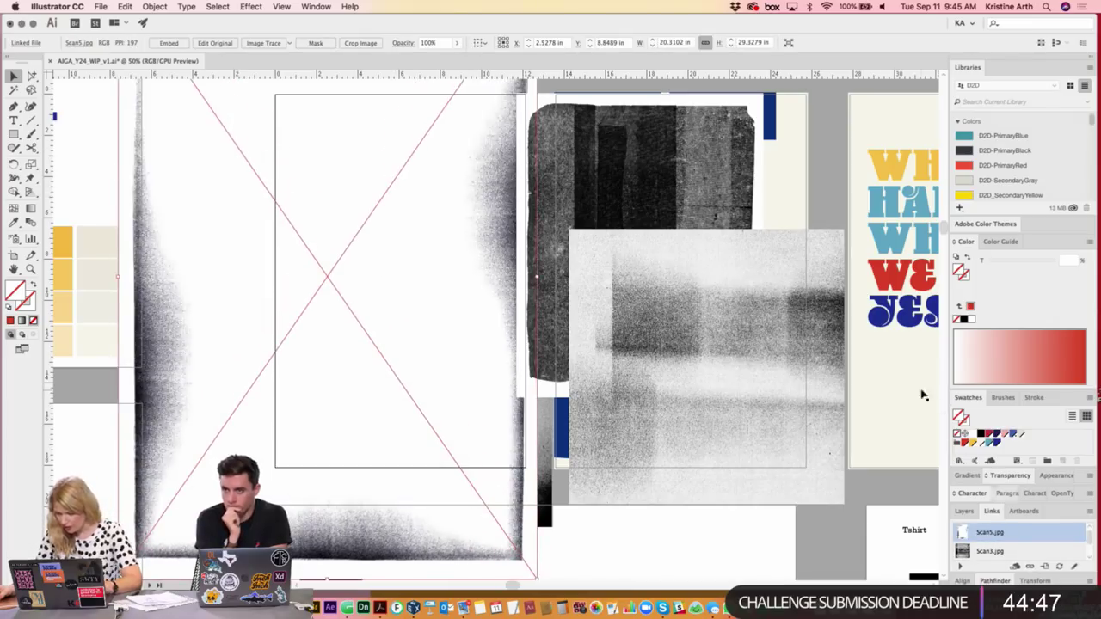
- Set Scan5 to Overlay blending and move it up and left off the OH YEAH poster
left_click(1011, 476)
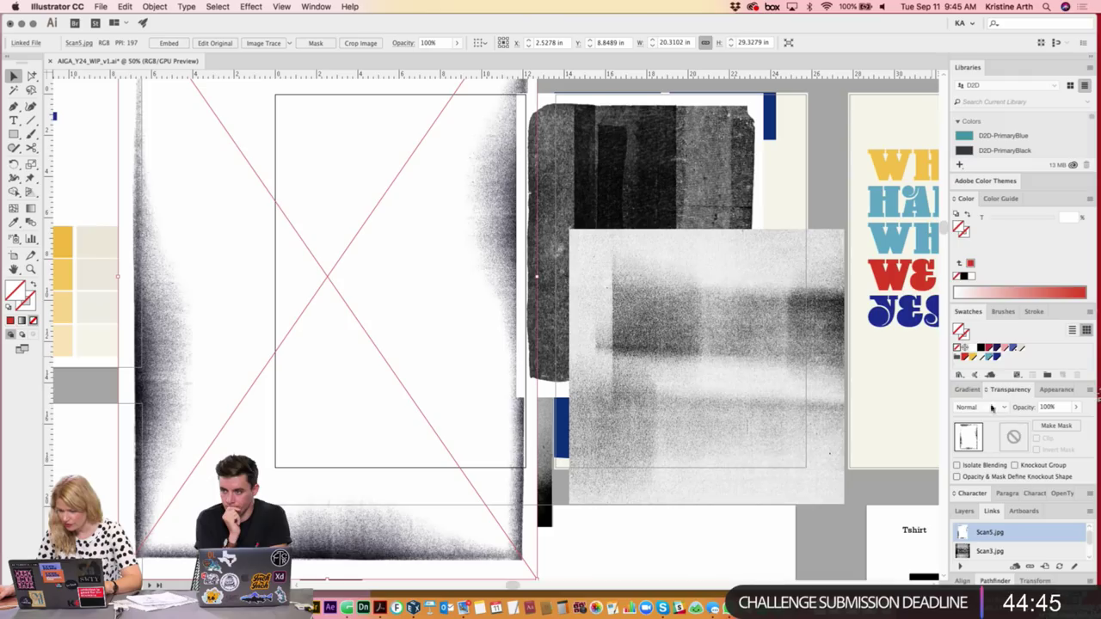
left_click(980, 408)
left_click(977, 289)
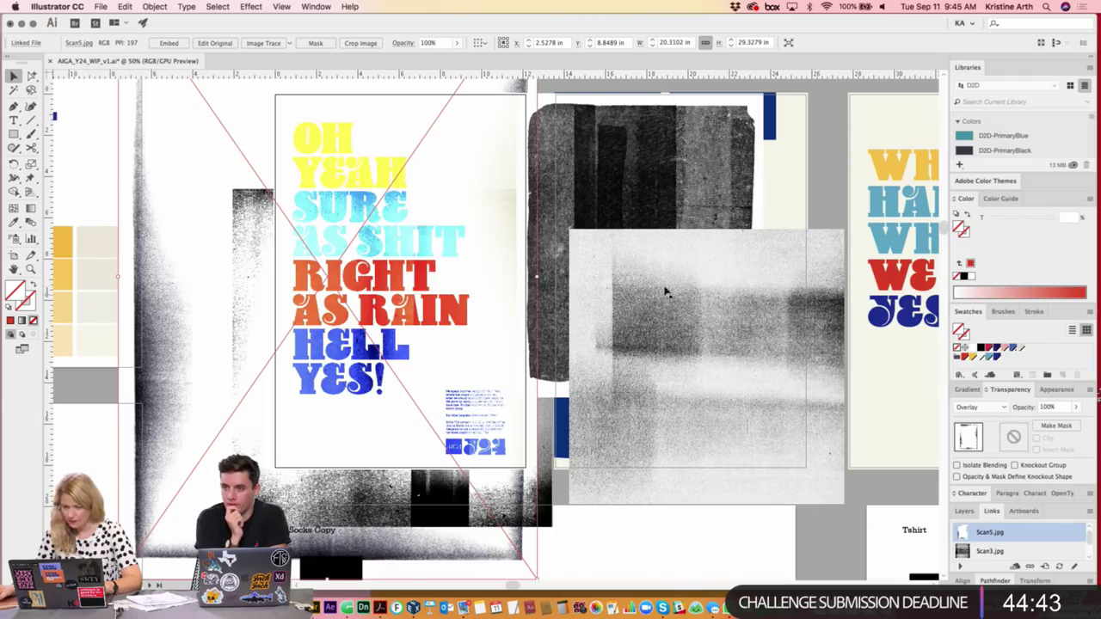
scroll(467, 243, "up", 3)
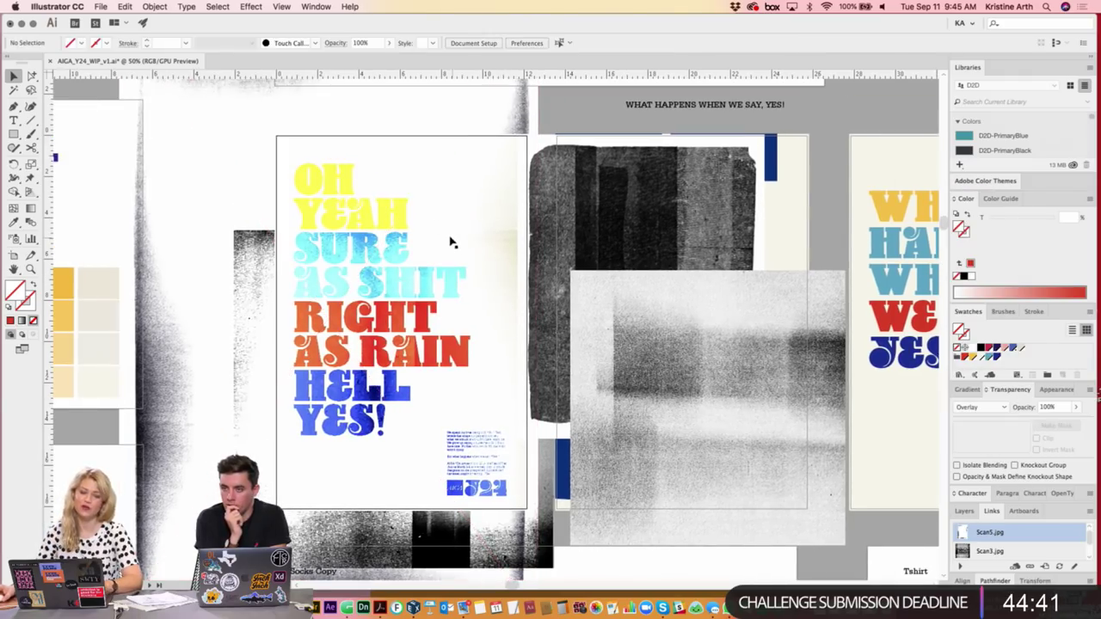
left_click(413, 261)
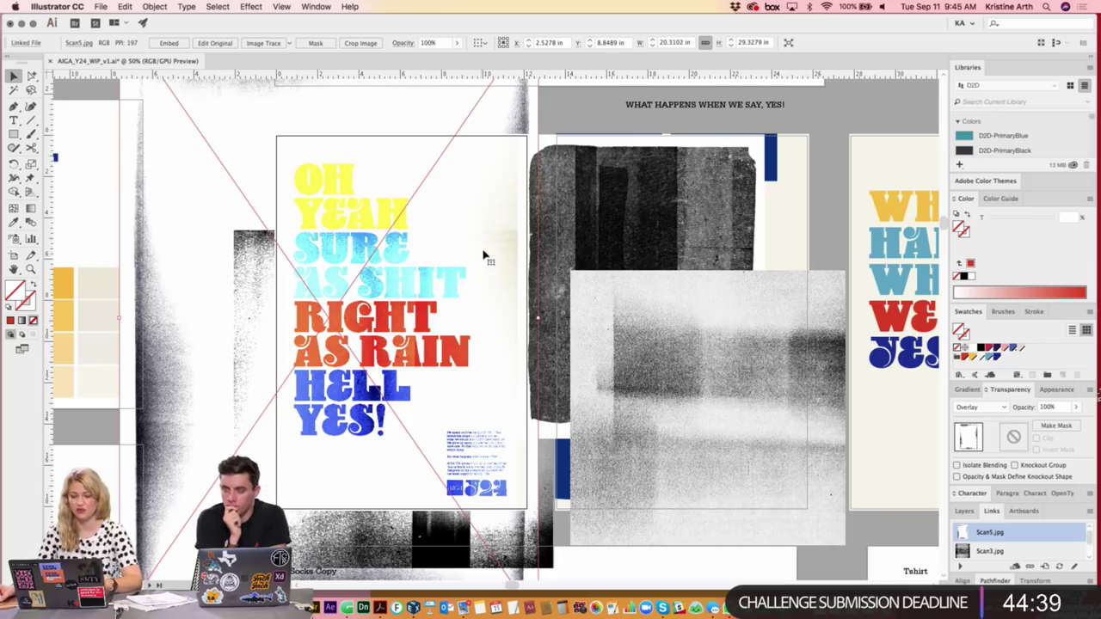
left_click_drag(427, 258, 114, 240)
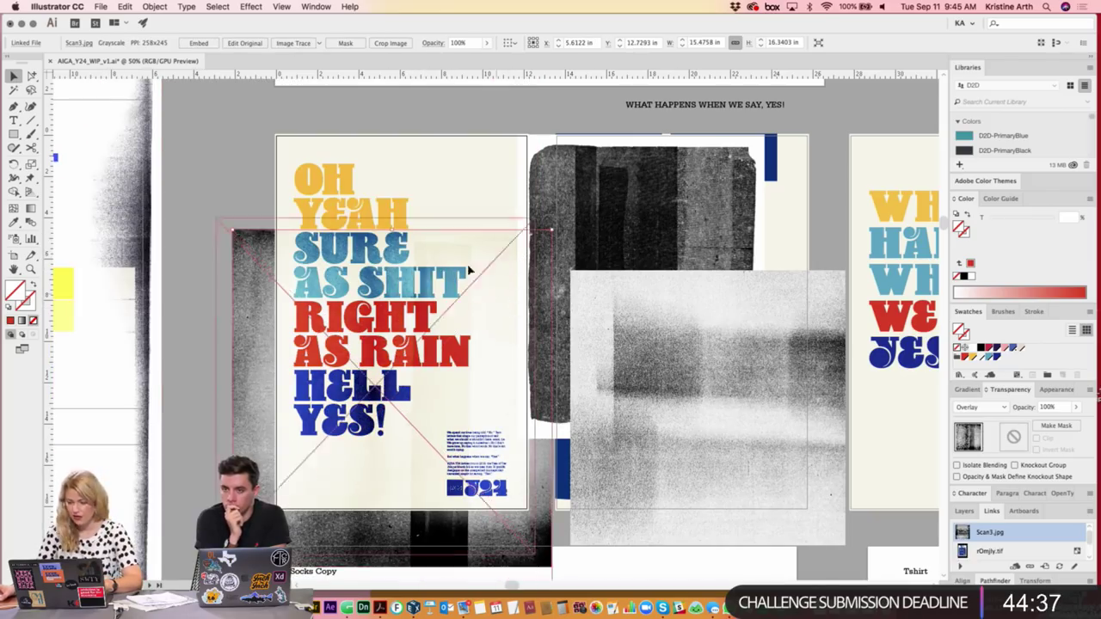
left_click_drag(467, 308, 460, 191)
- Move Scan3 aside and put Scan7 on the OH YEAH poster with Overlay blending
left_click(292, 250)
left_click_drag(292, 249, 206, 264)
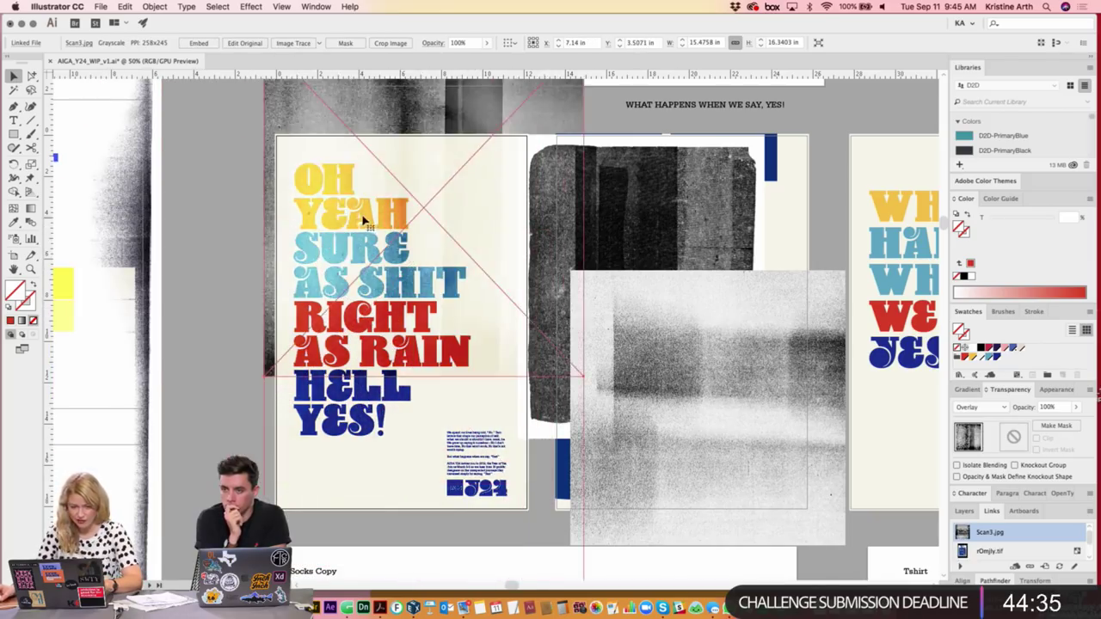
left_click(669, 229)
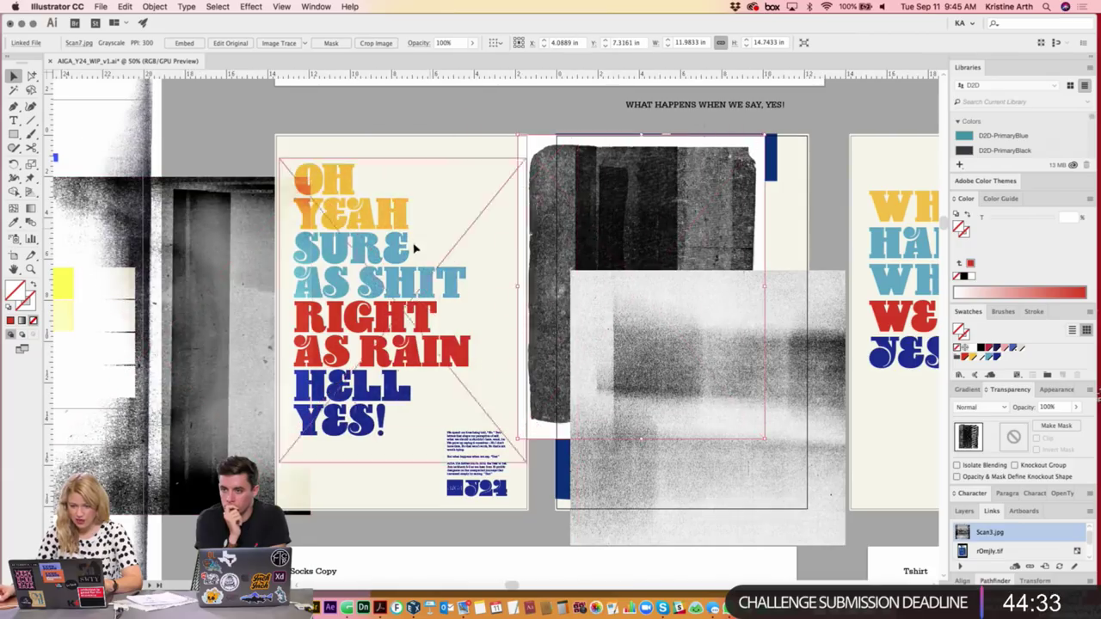
left_click_drag(669, 229, 430, 259)
left_click(983, 408)
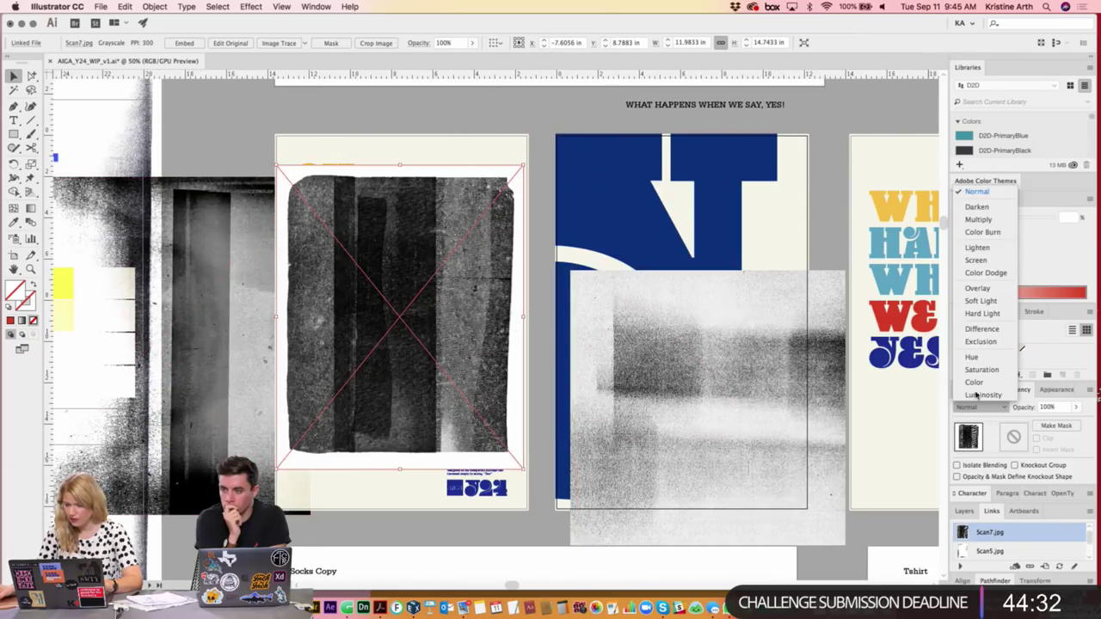
left_click(968, 289)
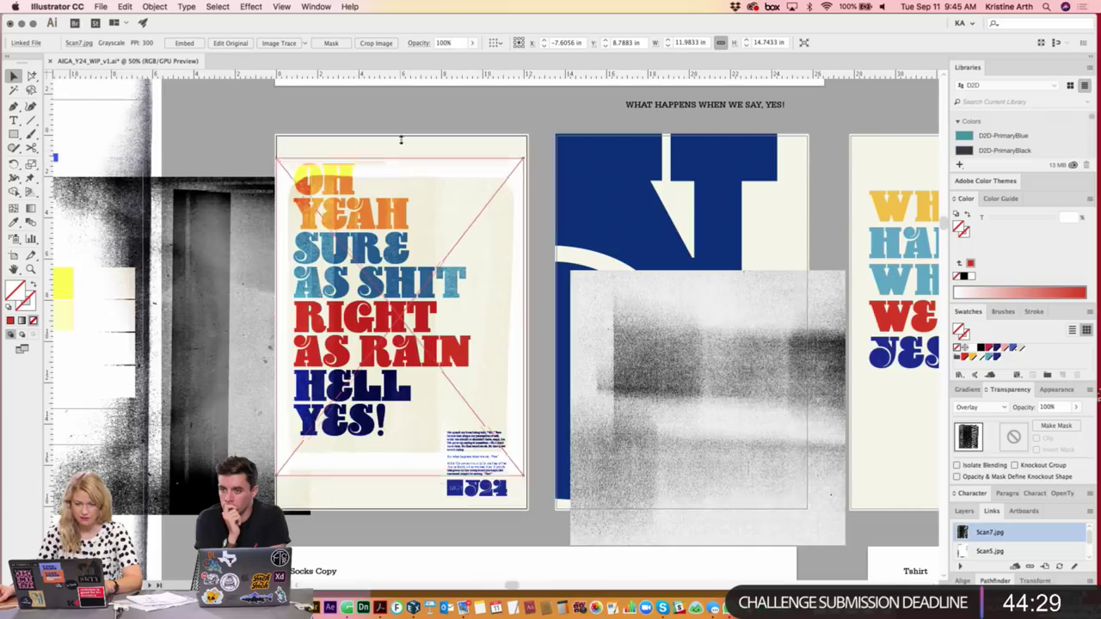
- Stretch, widen, nudge and slightly rotate Scan7 to cover the poster
left_click_drag(400, 163, 402, 123)
left_click_drag(524, 318, 528, 293)
left_click_drag(447, 215, 450, 223)
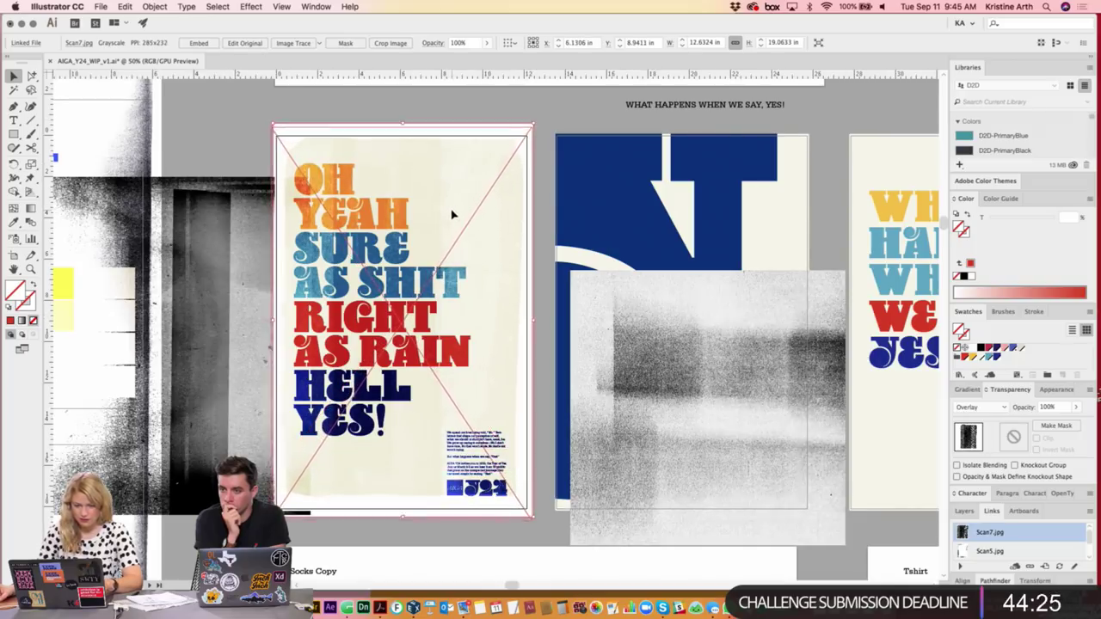
left_click_drag(535, 126, 543, 153)
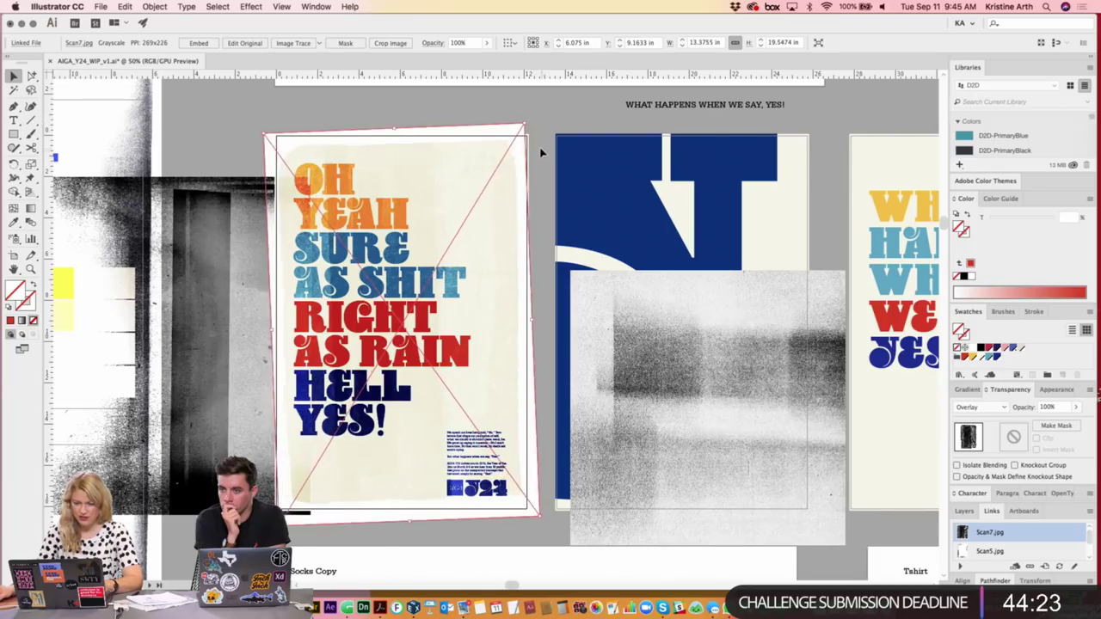
key("ctrl+shift+a")
scroll(509, 344, "down", 2)
scroll(508, 344, "down", 1)
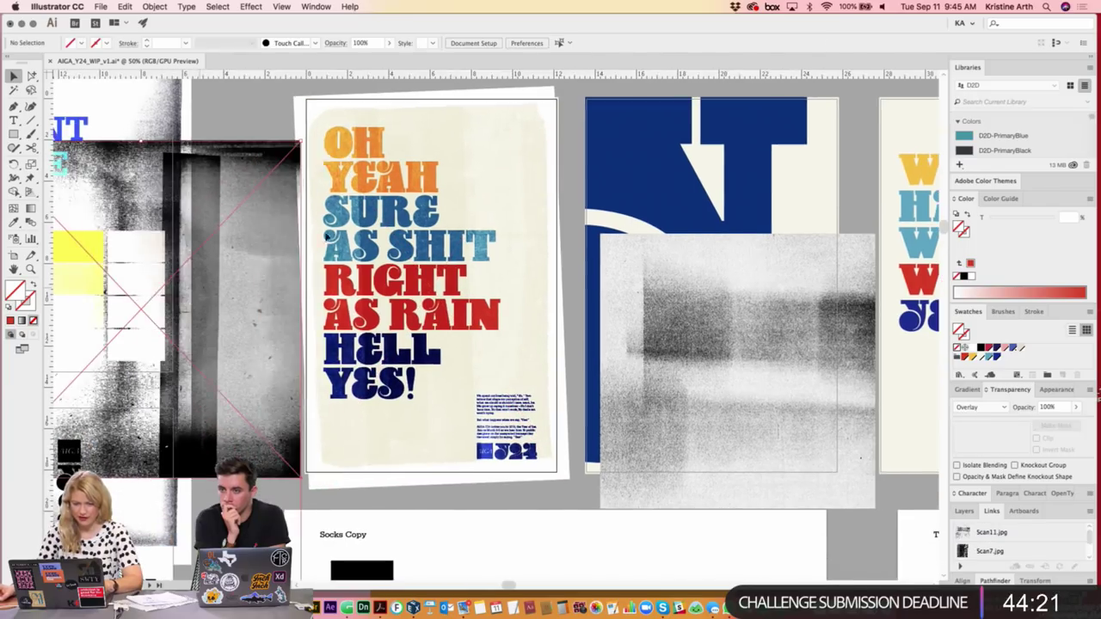
- Scale Scan7 to about 16 inches wide, then delete it from the poster
left_click(508, 160)
left_click(519, 166)
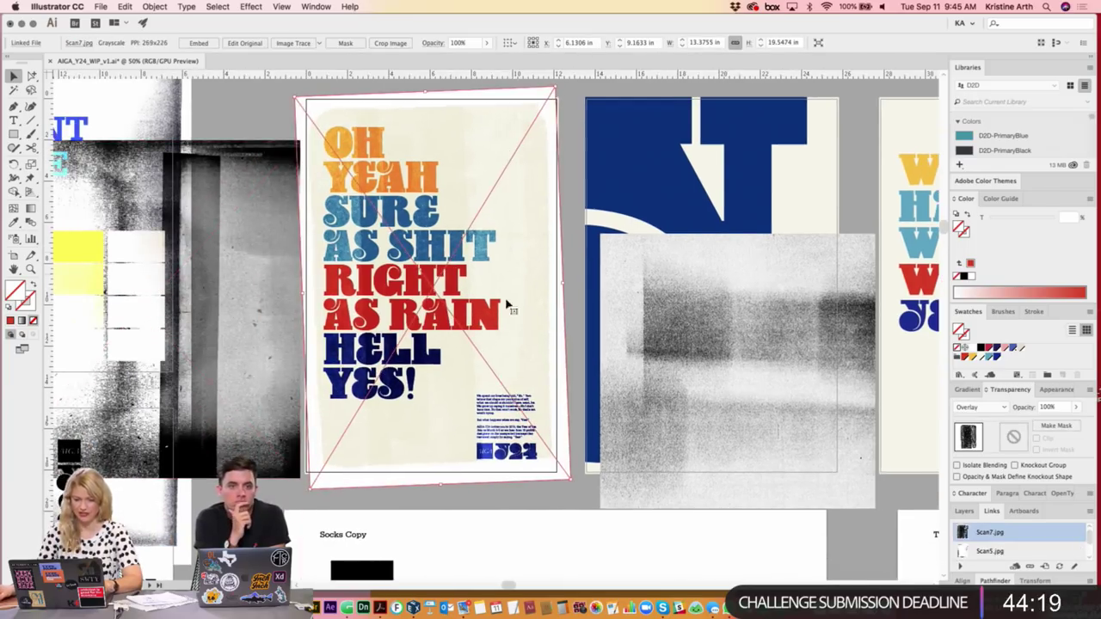
left_click_drag(442, 484, 442, 520)
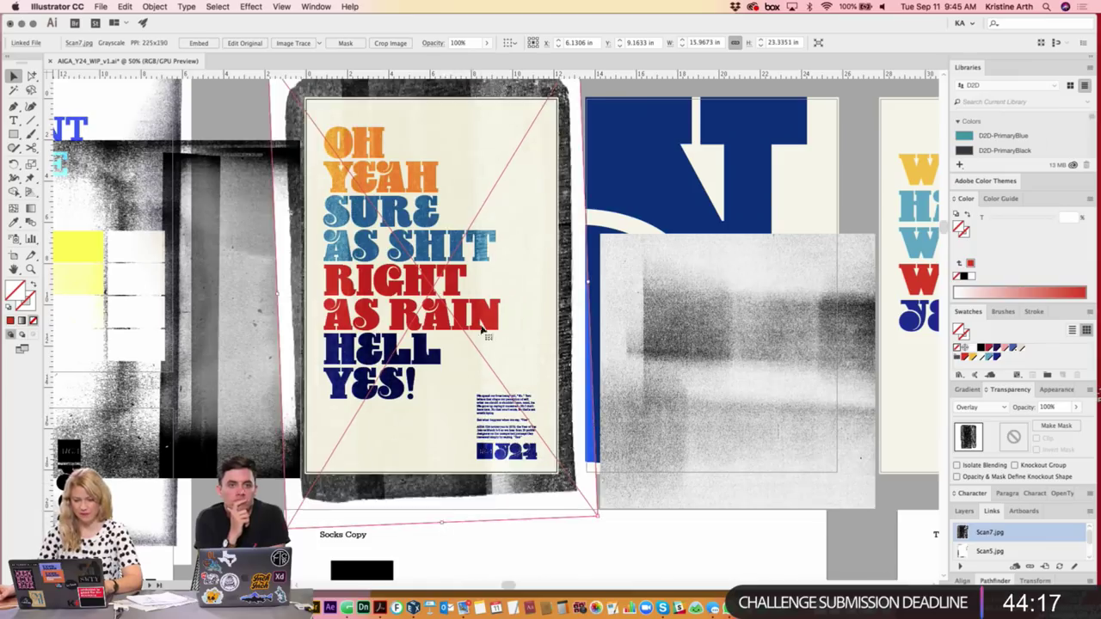
scroll(487, 327, "up", 1)
key("Delete")
- Move Scan11 onto the OH YEAH poster with Overlay blending, shifted slightly left
left_click(698, 388)
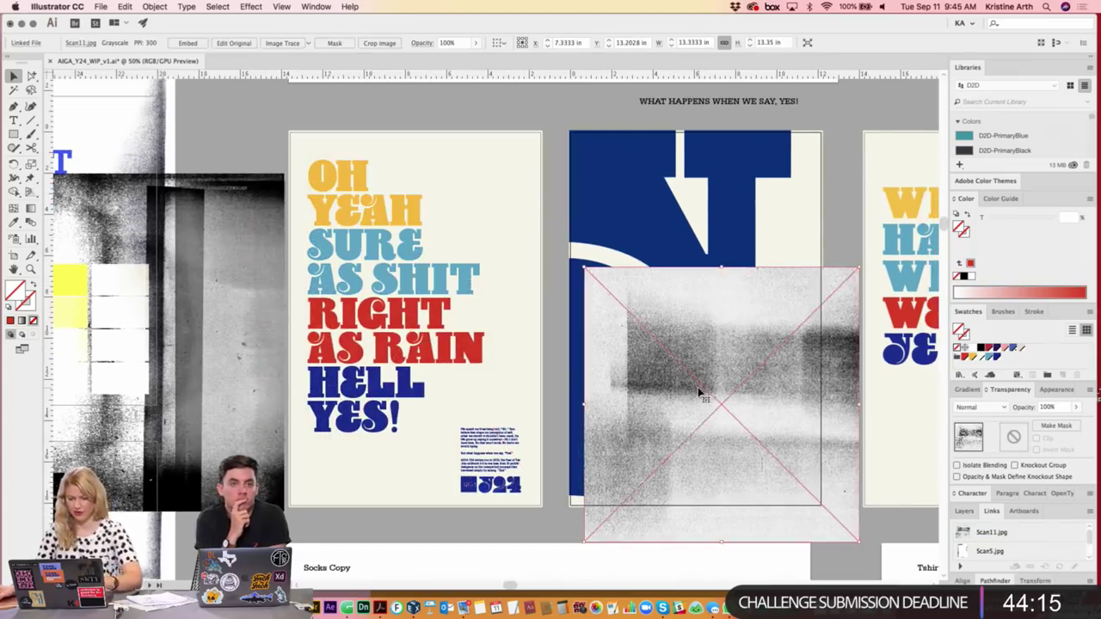
left_click_drag(697, 388, 466, 307)
left_click(979, 410)
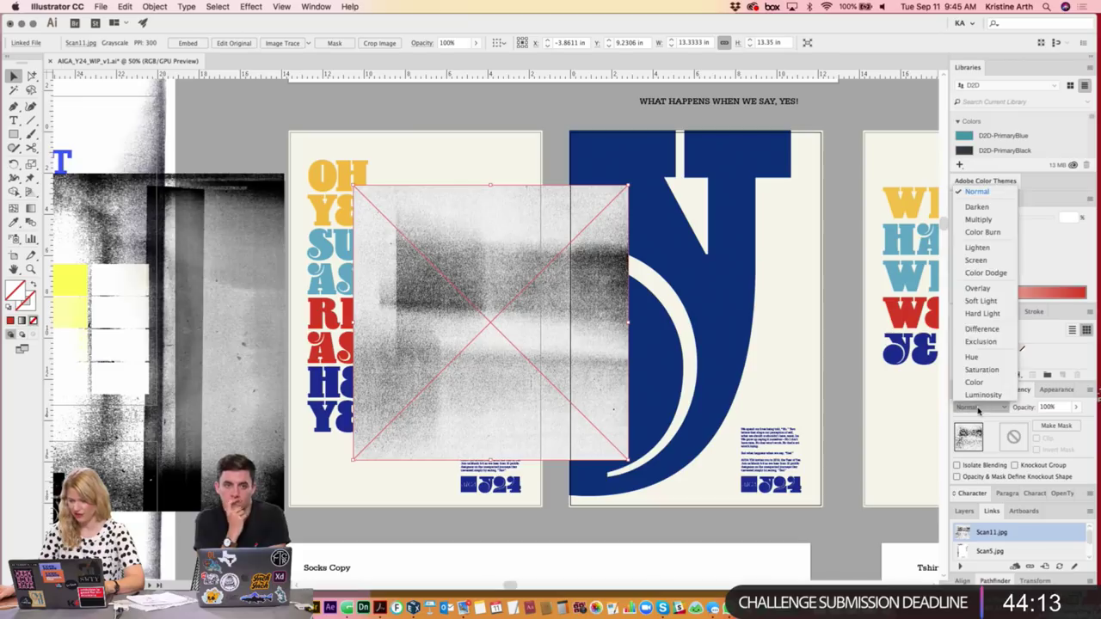
left_click(986, 288)
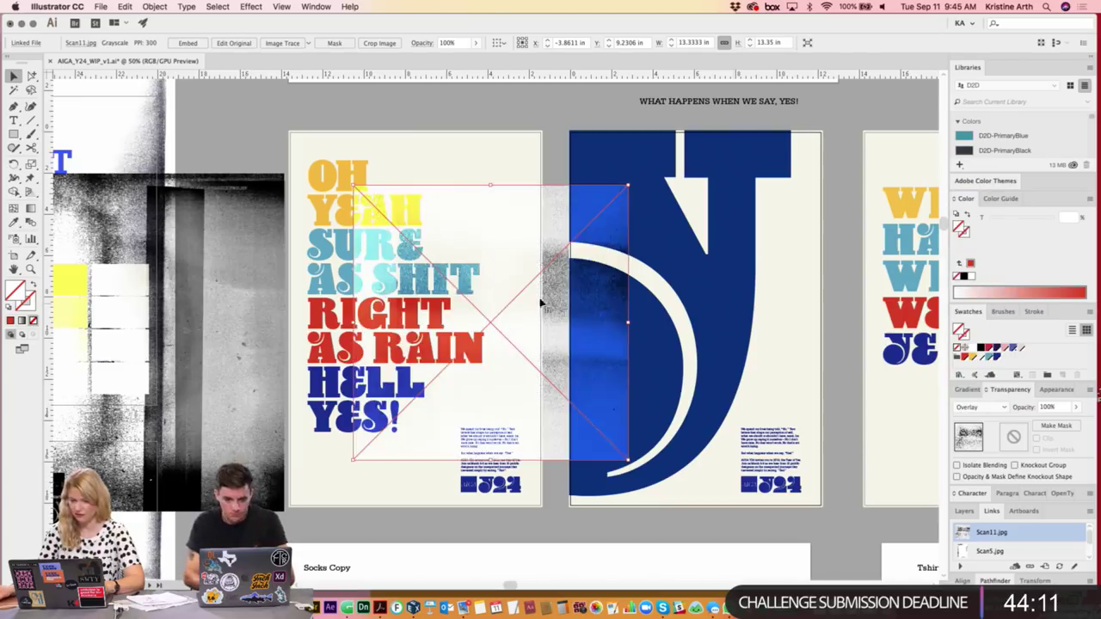
left_click_drag(496, 263, 448, 262)
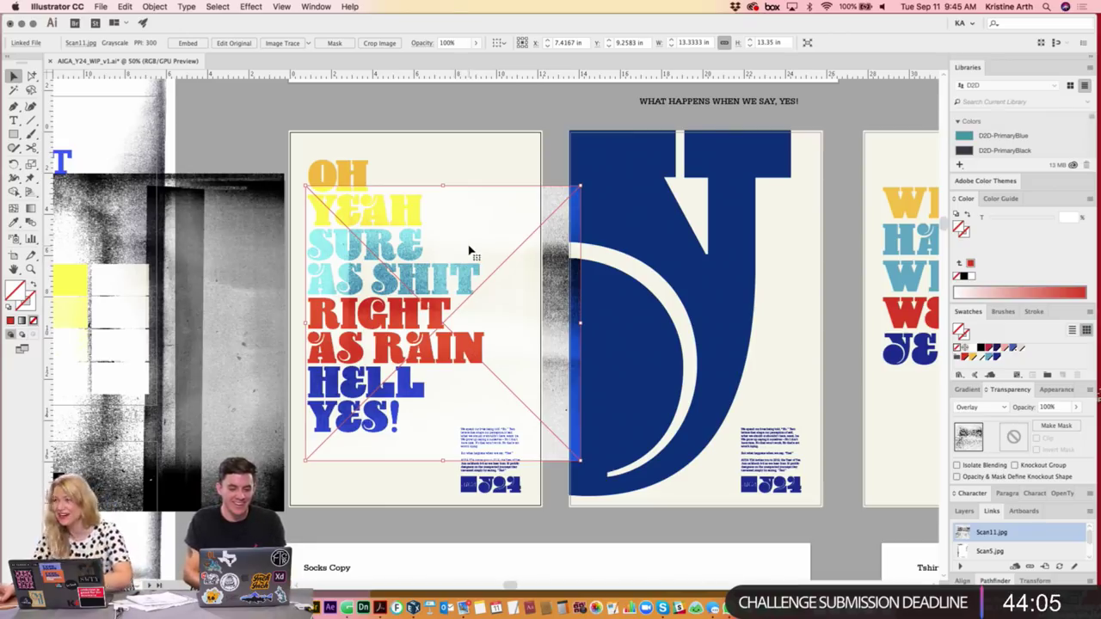
key("ctrl+shift+a")
key("ctrl+minus")
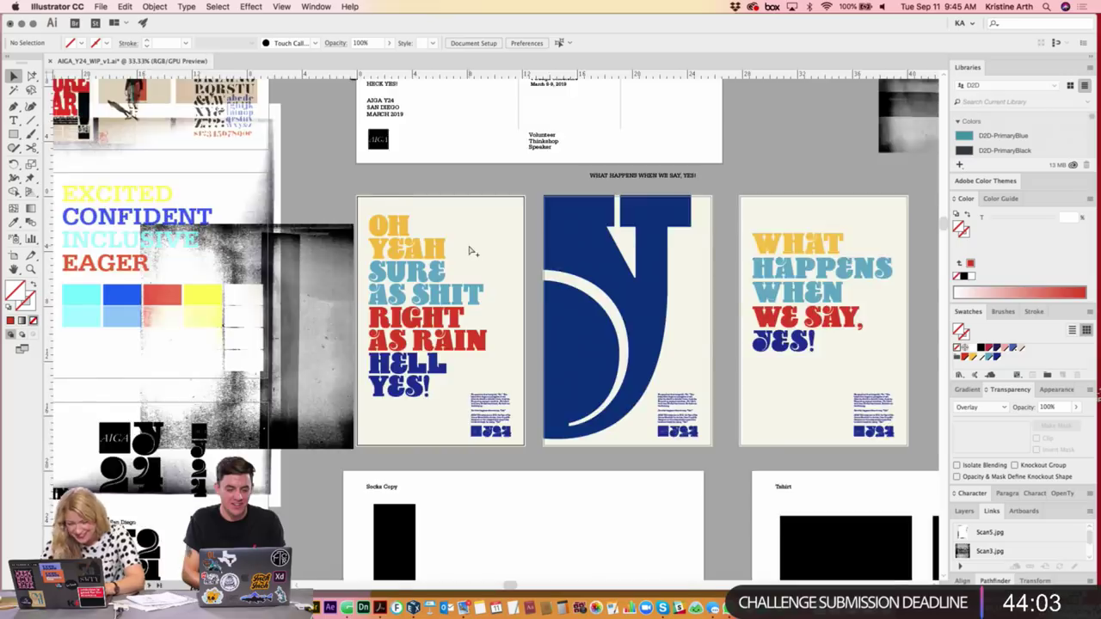
key("ctrl+minus")
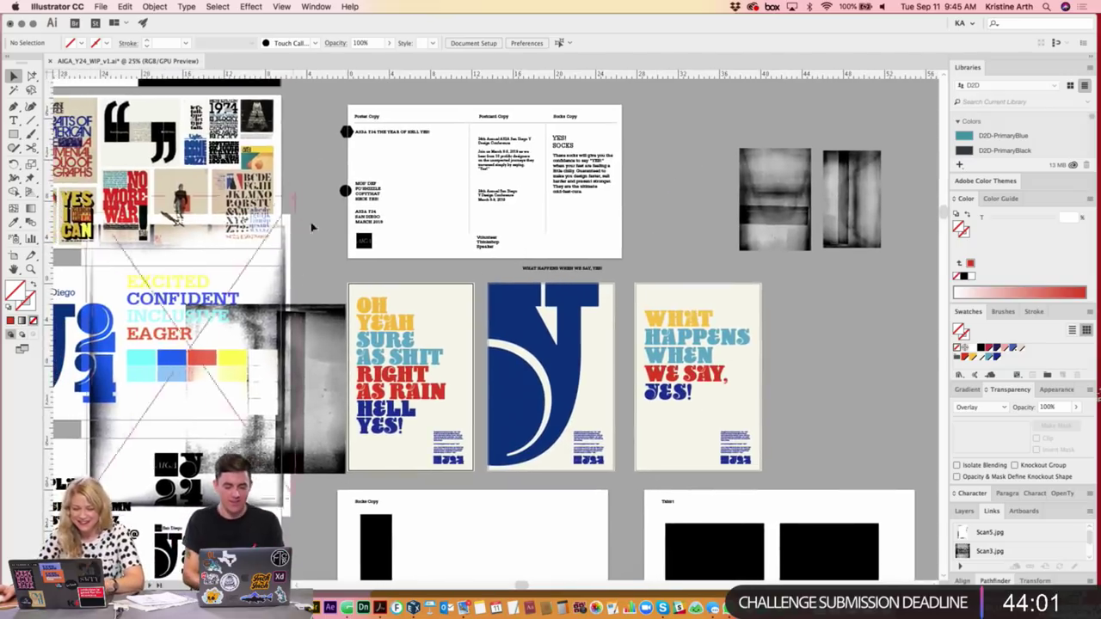
- Rearrange the Scan5 and Scan3 textures across the upper, J and OH YEAH artboards
left_click_drag(327, 393, 405, 204)
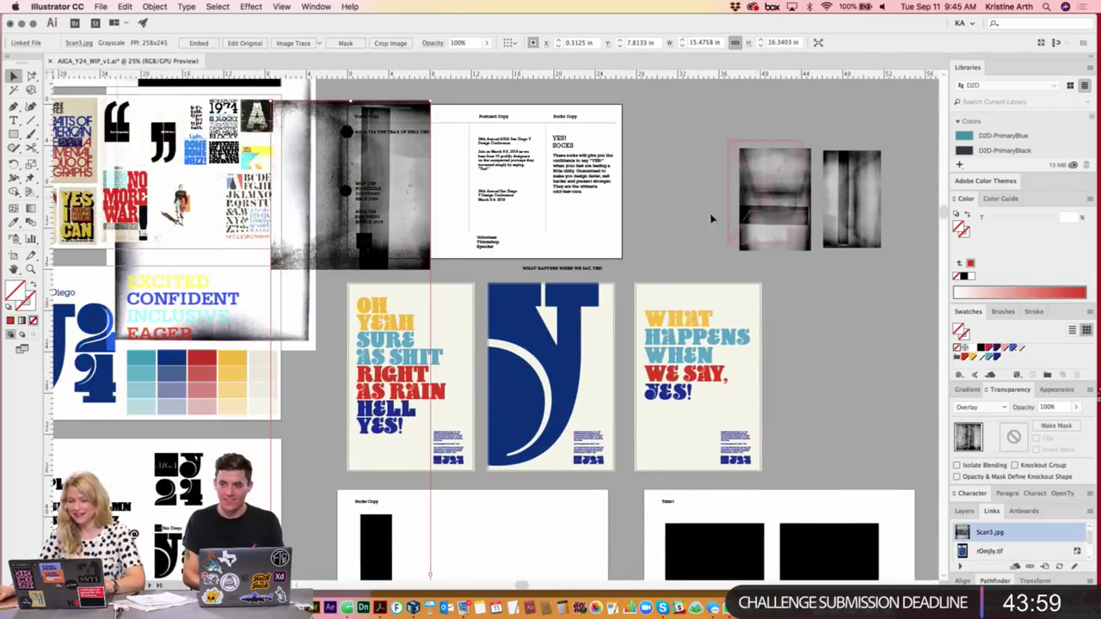
left_click_drag(774, 198, 588, 310)
left_click_drag(852, 198, 451, 332)
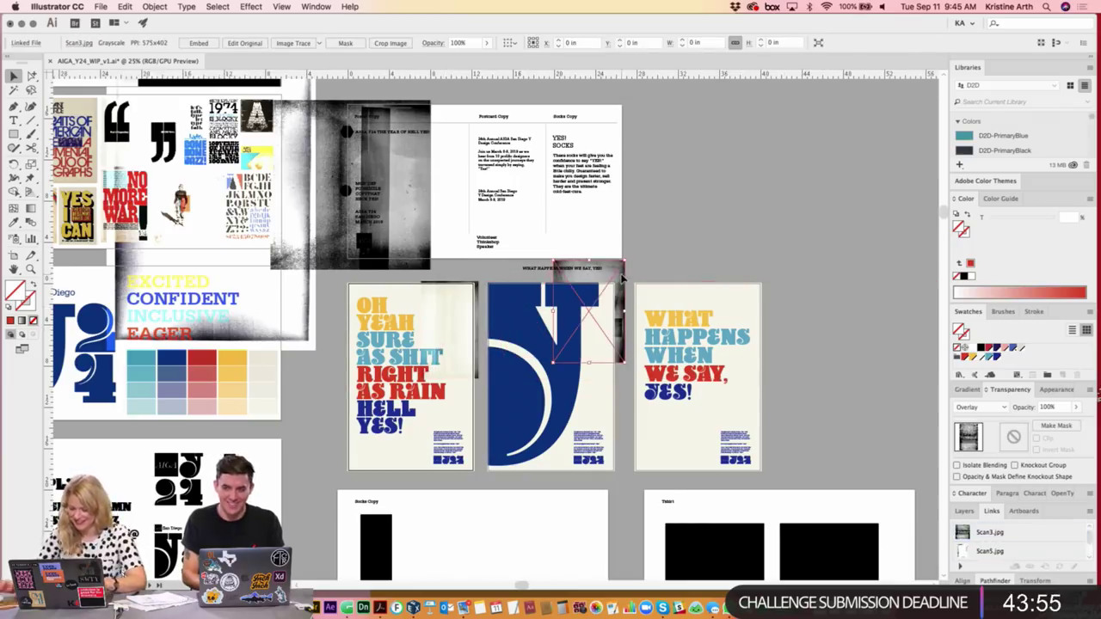
key("super+z")
key("shift+super+z")
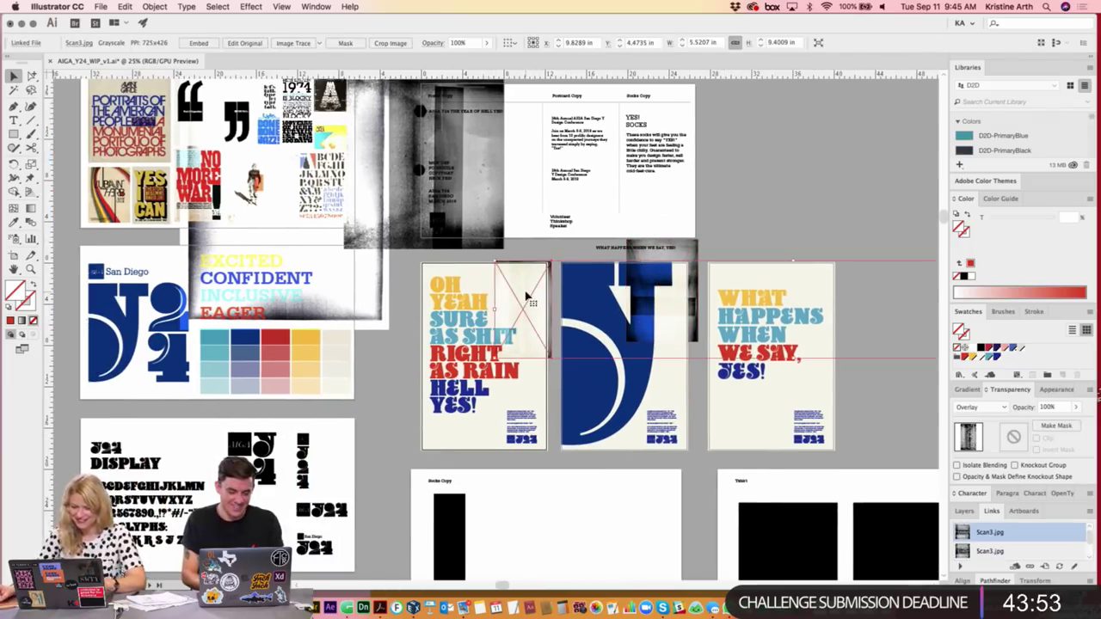
left_click(767, 225)
- Delete the dark scan on the J poster and the top scan, then place a new scan
left_click(534, 345)
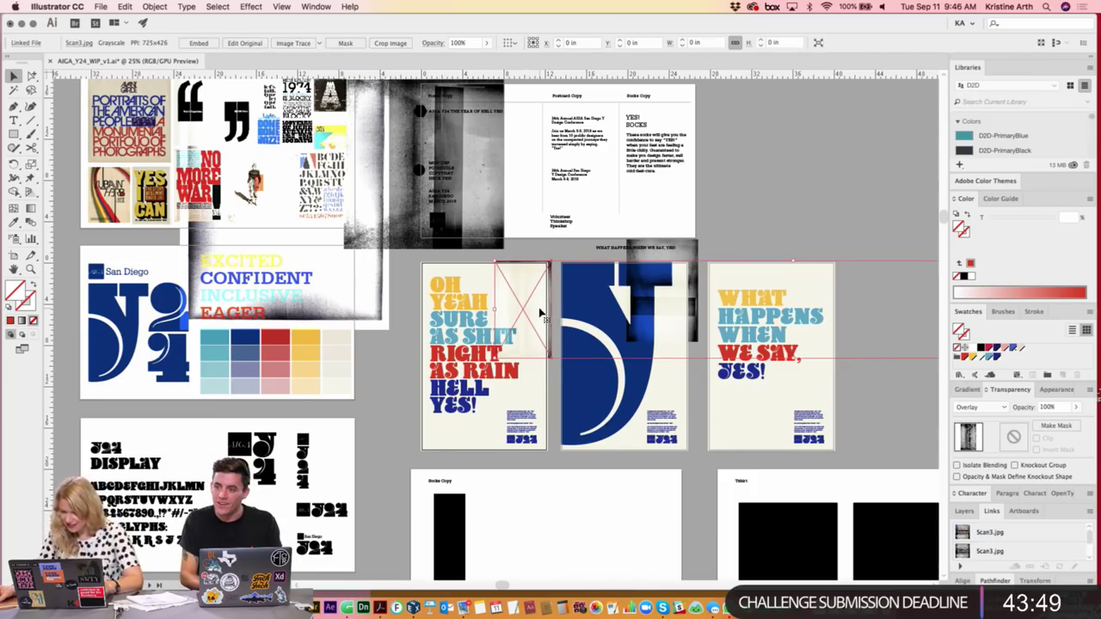
left_click(647, 301)
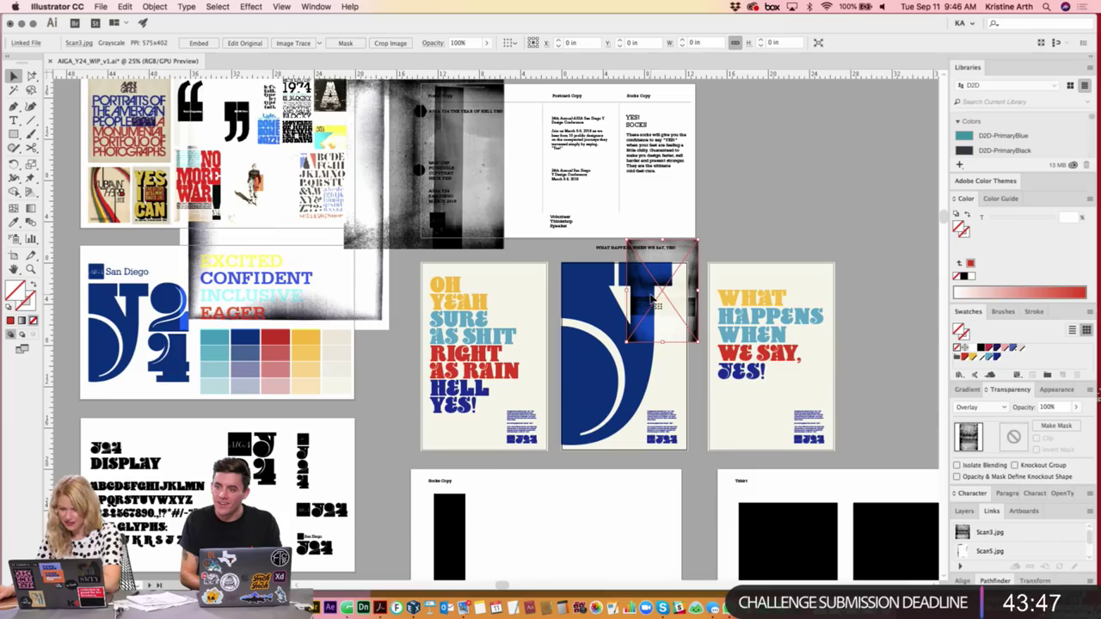
key("Delete")
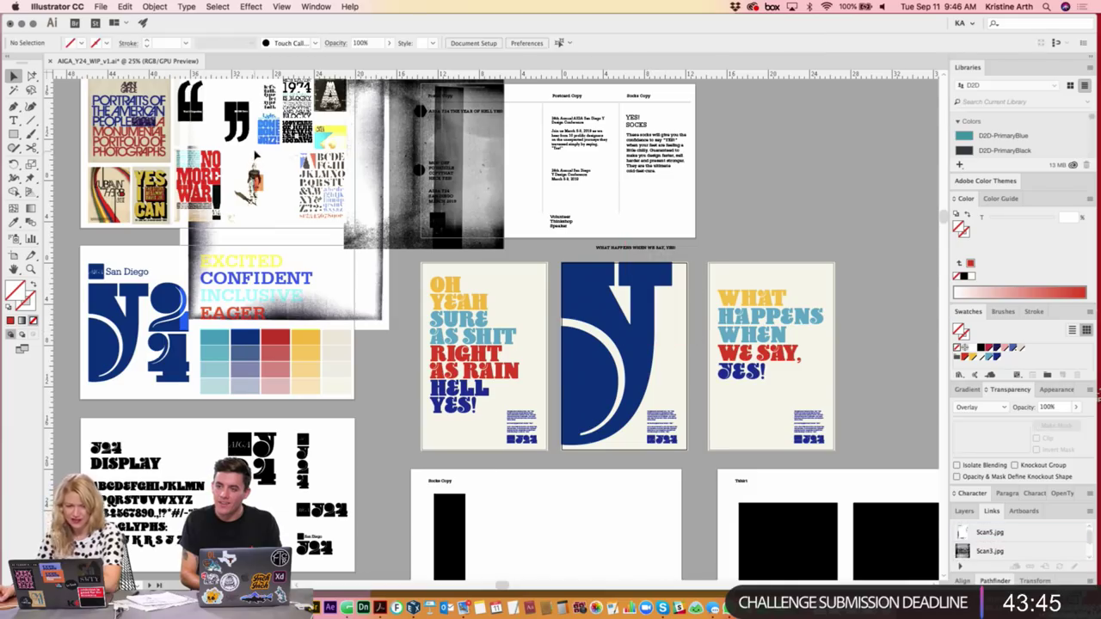
left_click(418, 167)
key("Delete")
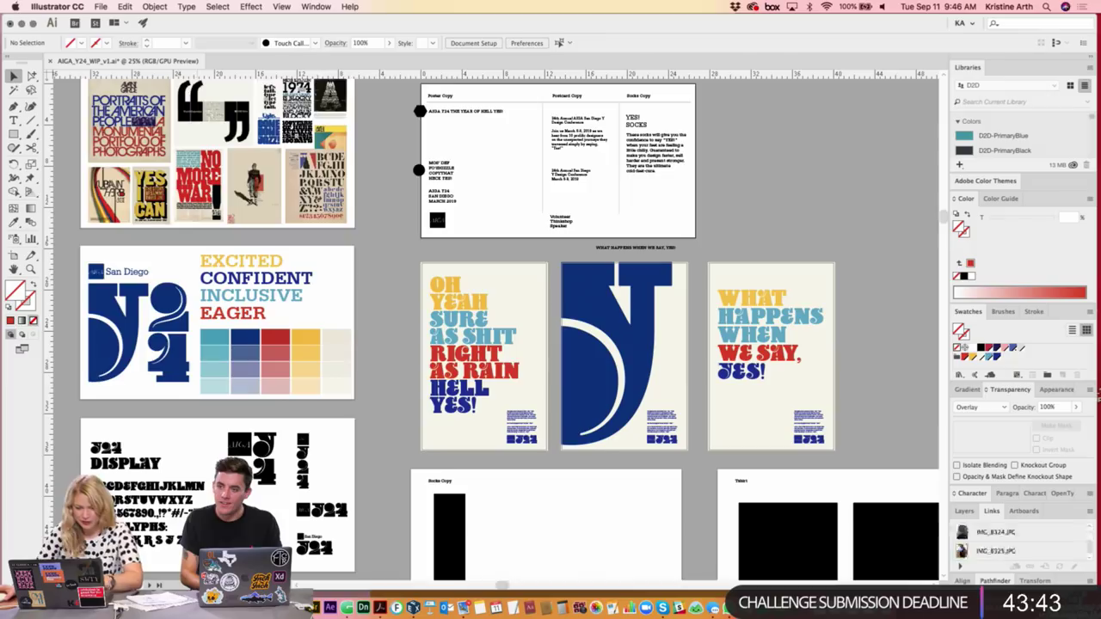
key("super+Tab")
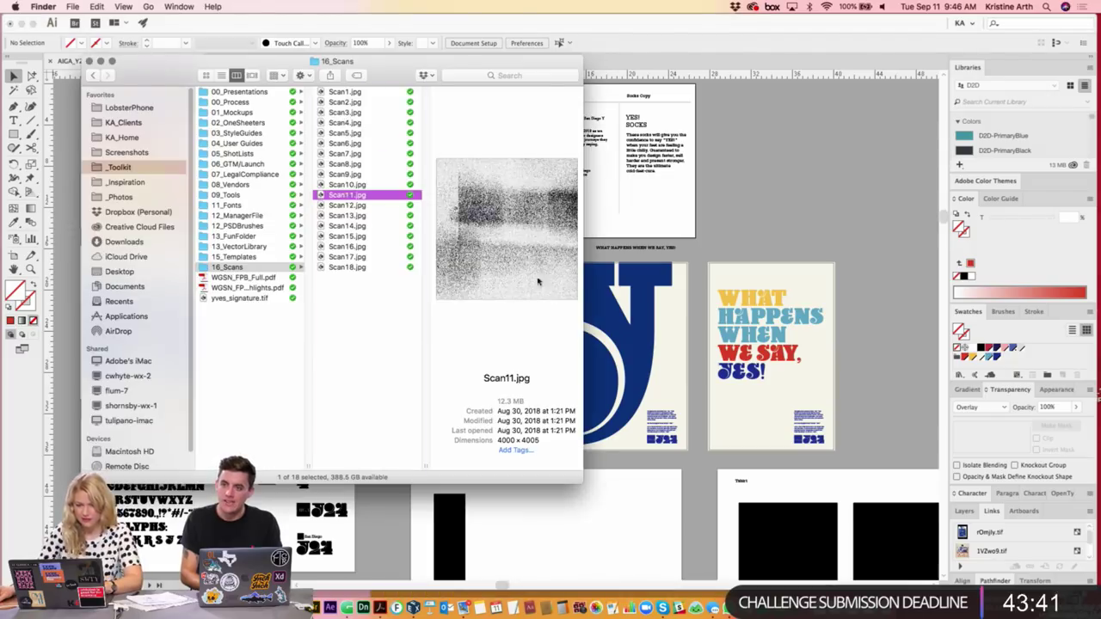
key("super+Tab")
- Paste the Scan3.jpg paper scan into the document and set its blend mode to Overlay
key("super+v")
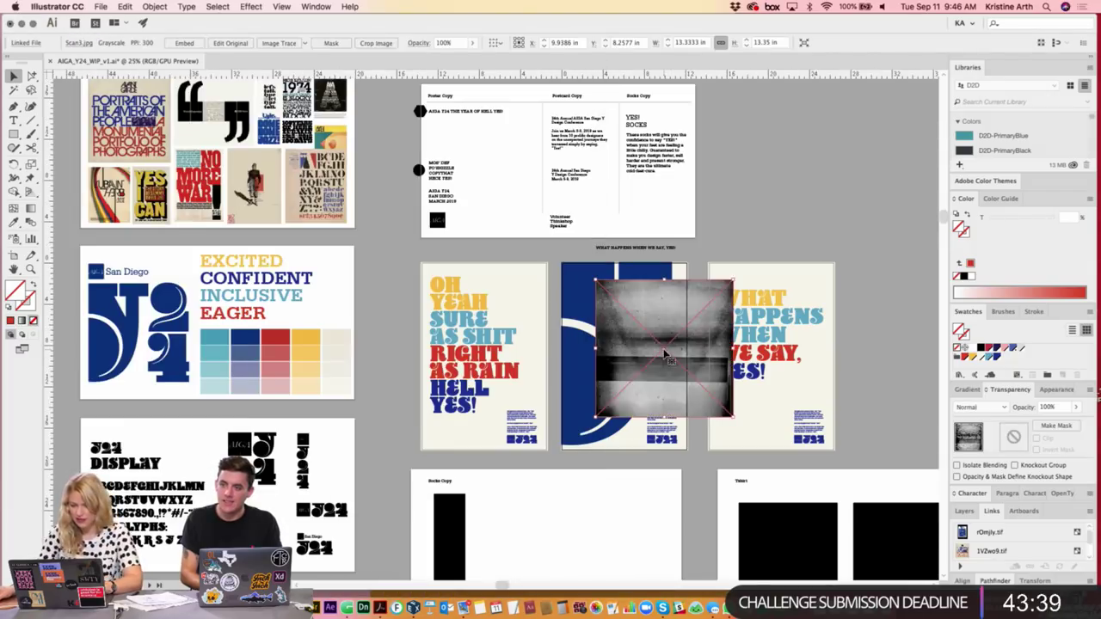
left_click_drag(656, 352, 505, 344)
scroll(513, 327, "down", 2)
key("super+equal")
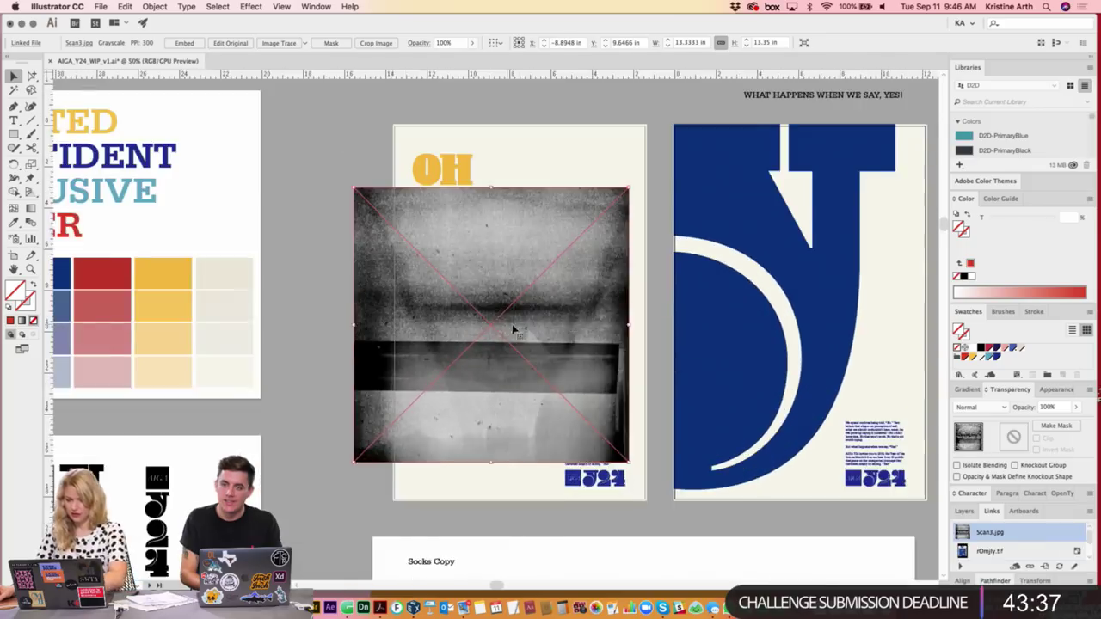
left_click_drag(817, 369, 800, 387)
left_click(979, 407)
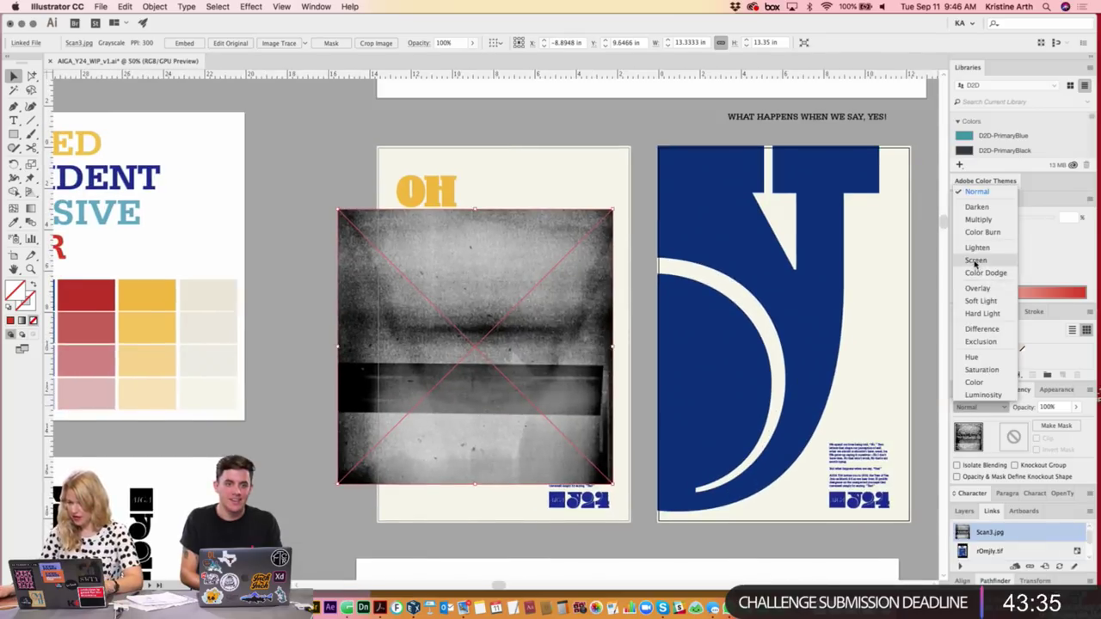
left_click(981, 285)
- Move the scan onto the OH YEAH poster, rotate it, and stretch it to the top and bottom edges
scroll(521, 304, "right", 2)
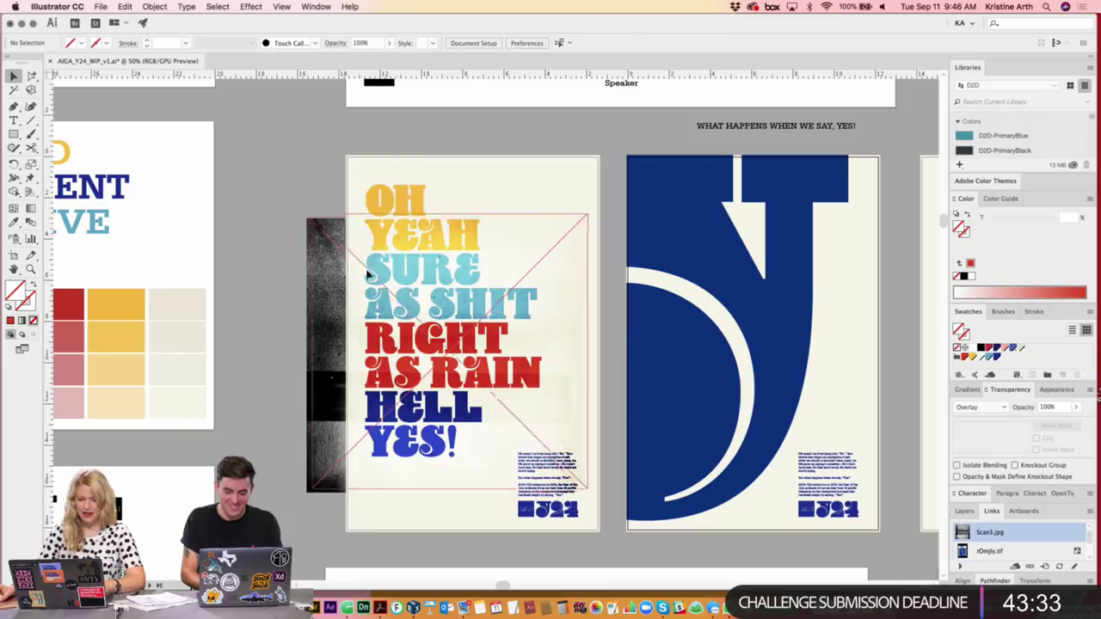
left_click_drag(551, 245, 576, 211)
left_click_drag(637, 464, 434, 207)
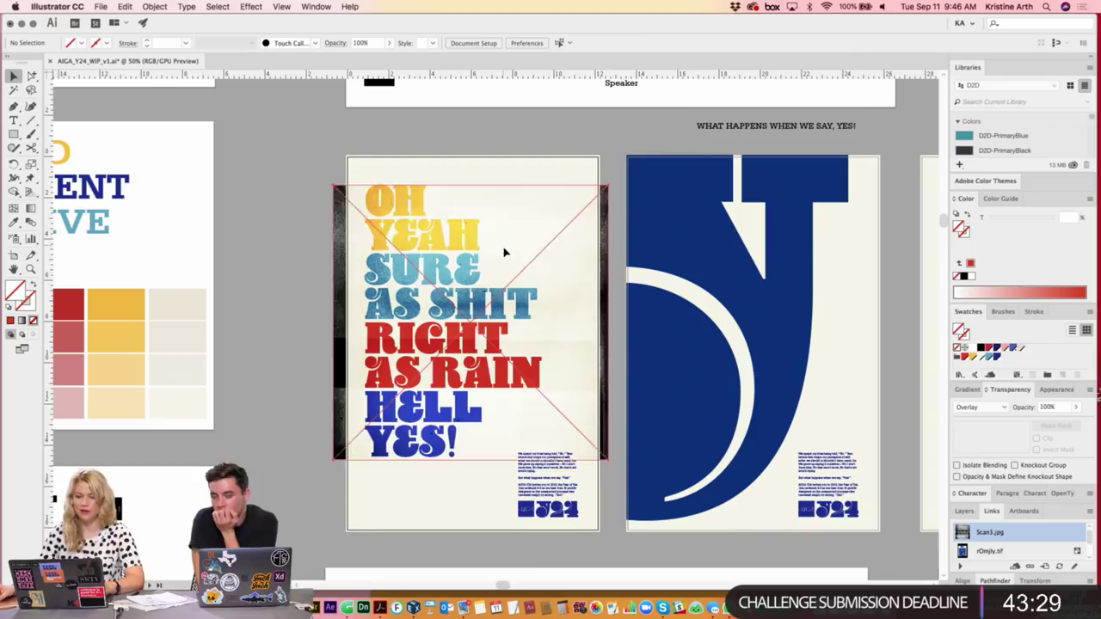
left_click_drag(471, 184, 473, 155)
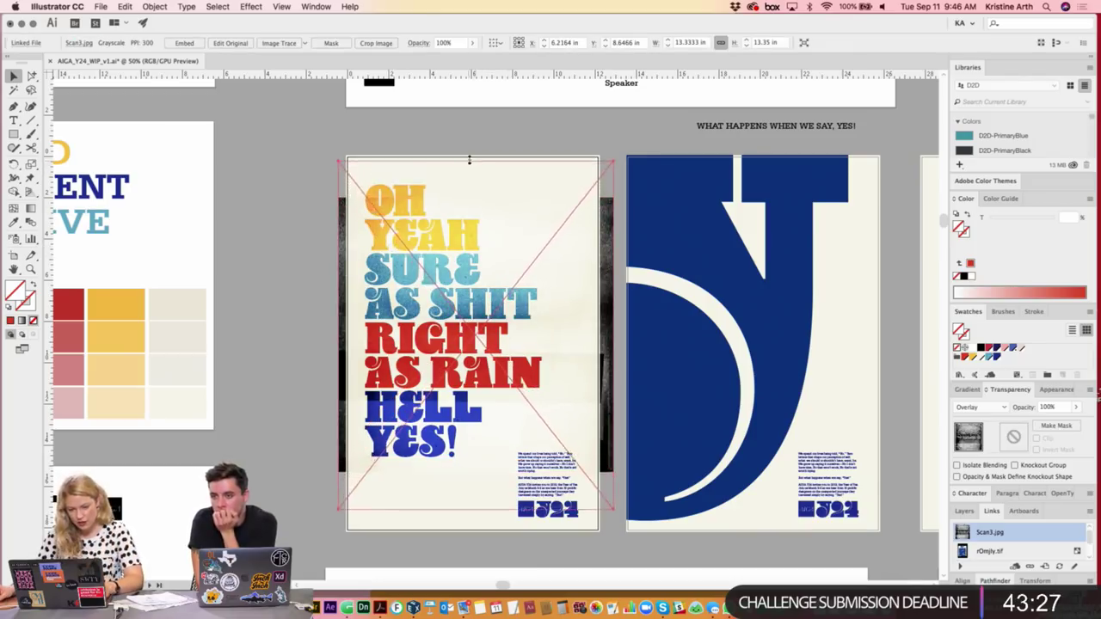
scroll(471, 484, "down", 3)
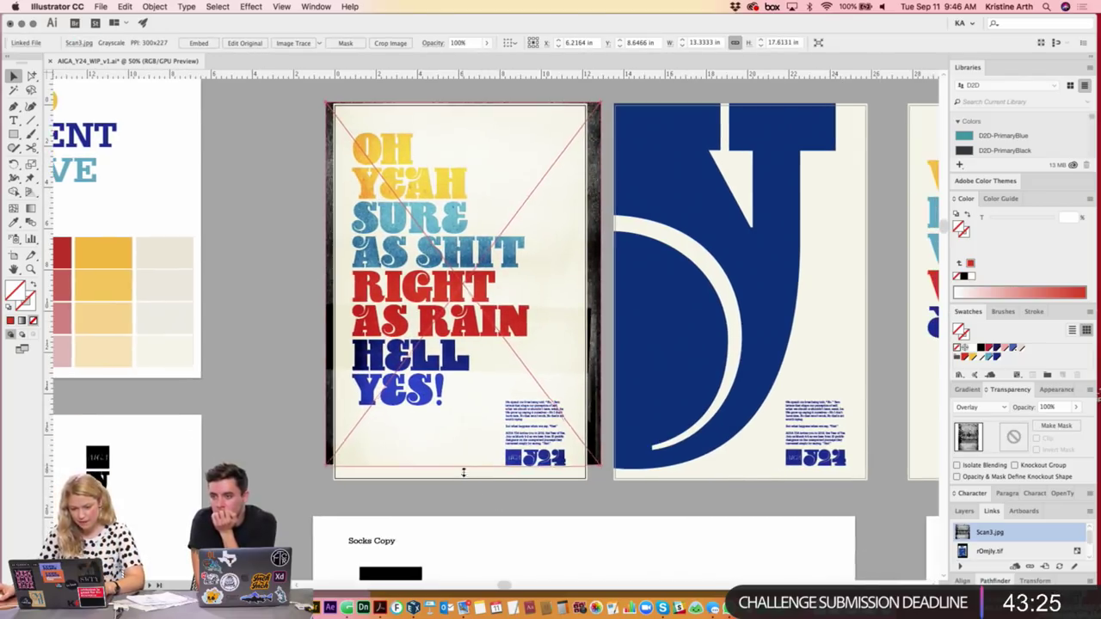
left_click_drag(463, 465, 464, 482)
scroll(277, 272, "right", 2)
scroll(277, 272, "up", 1)
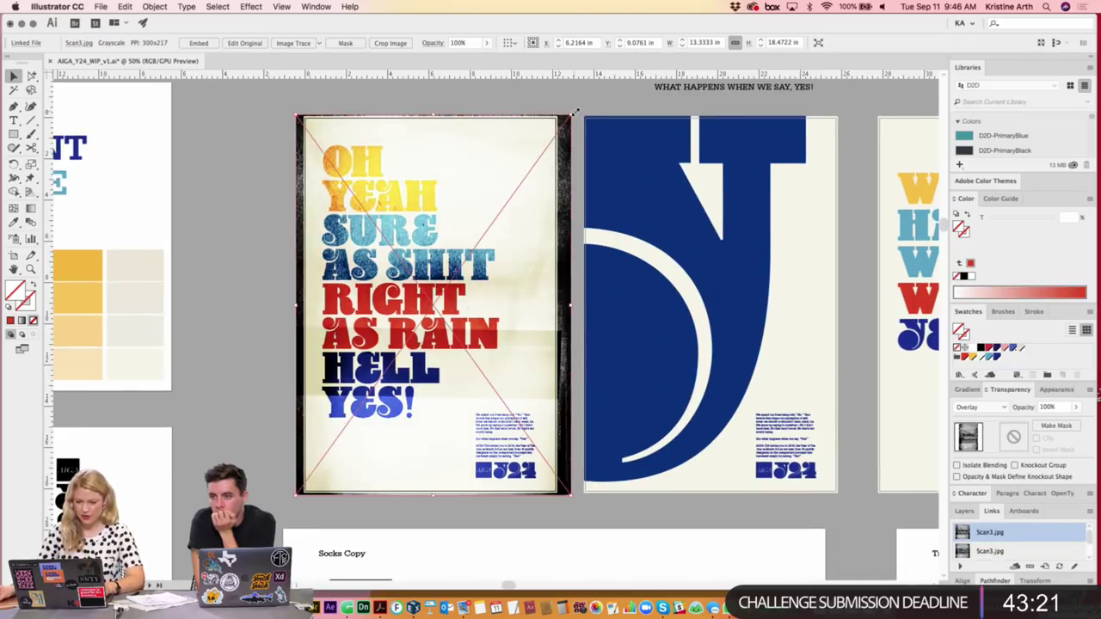
- Resize and nudge the scan to cover the poster, about 13.33 × 18.47 in
mouse_move(434, 115)
left_mouse_down()
mouse_move(514, 444)
mouse_move(429, 171)
left_mouse_up()
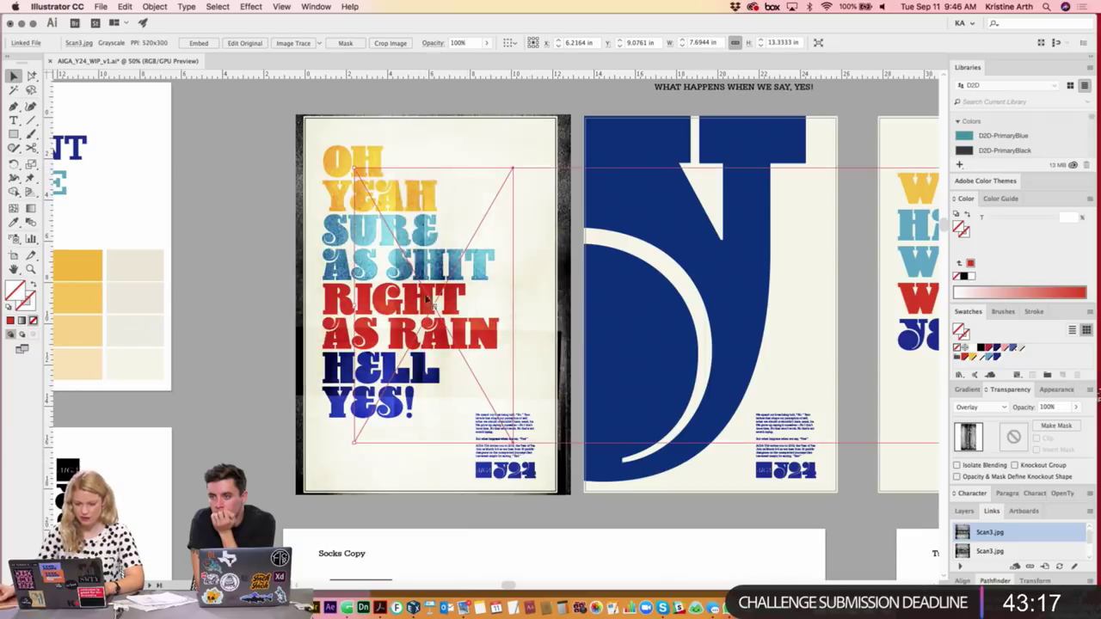
mouse_move(355, 305)
left_mouse_down()
mouse_move(403, 272)
mouse_move(414, 286)
mouse_move(454, 293)
left_mouse_up()
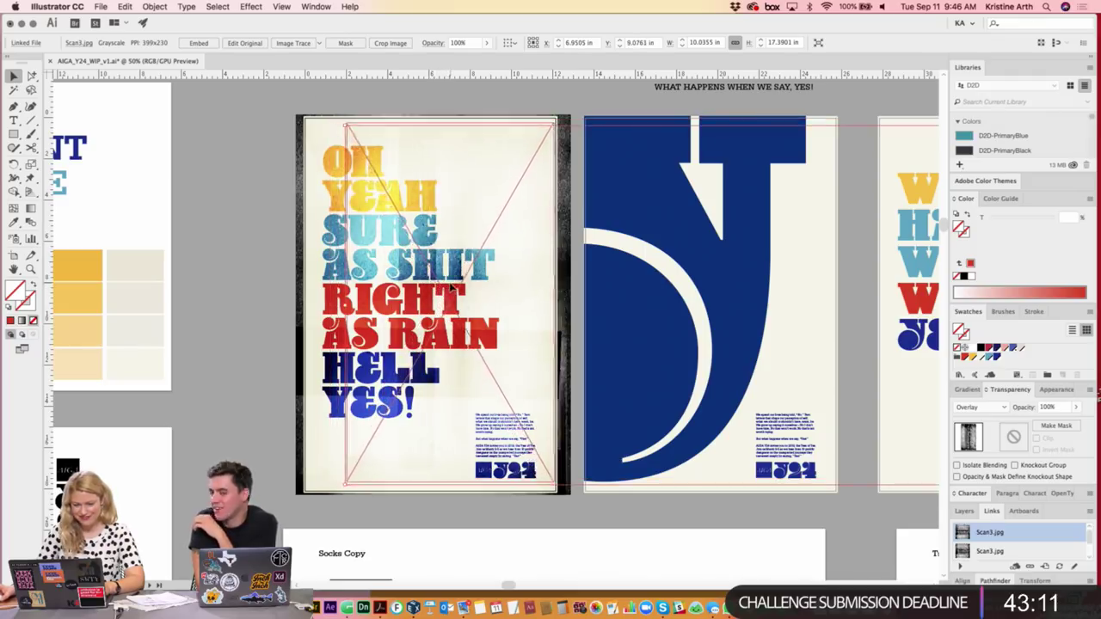
left_click_drag(449, 290, 413, 301)
scroll(413, 301, "right", 3)
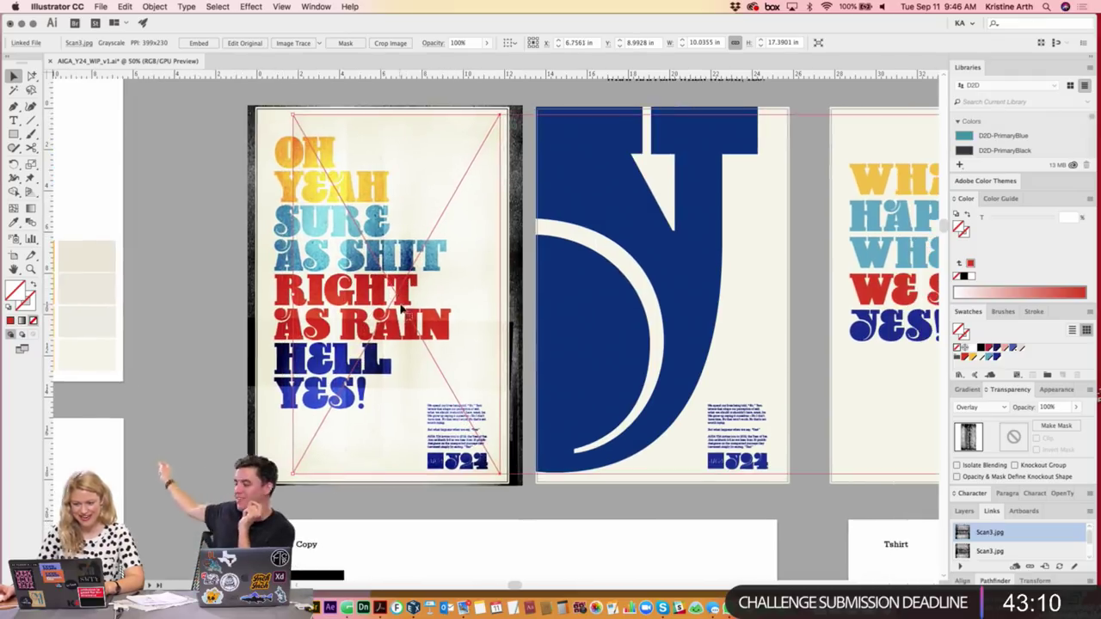
left_click(217, 247)
left_click_drag(214, 247, 292, 269)
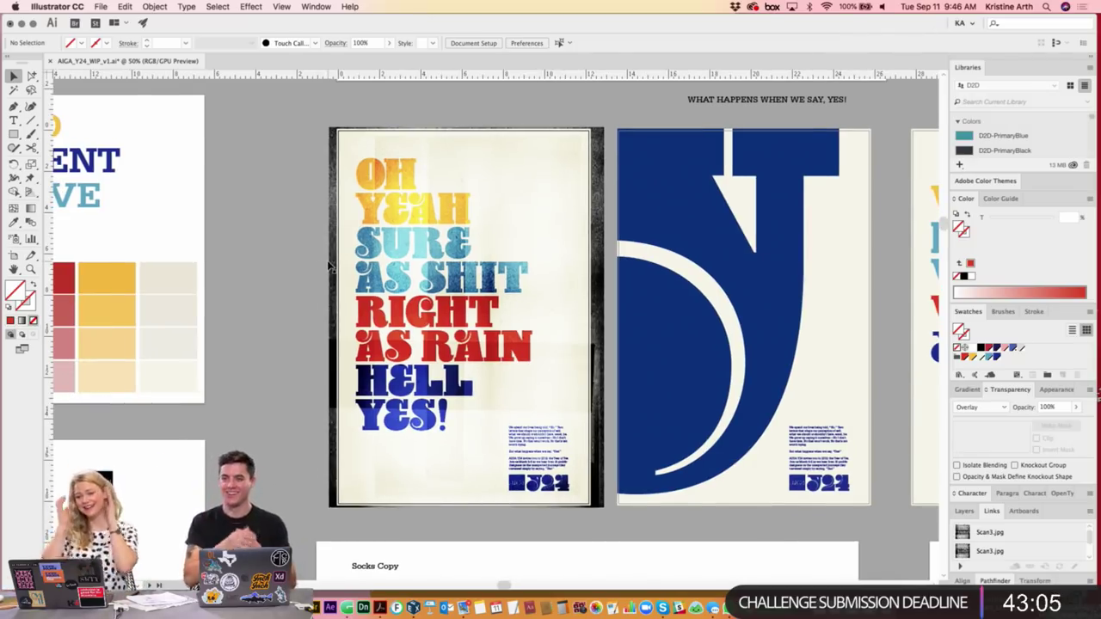
left_click(331, 267)
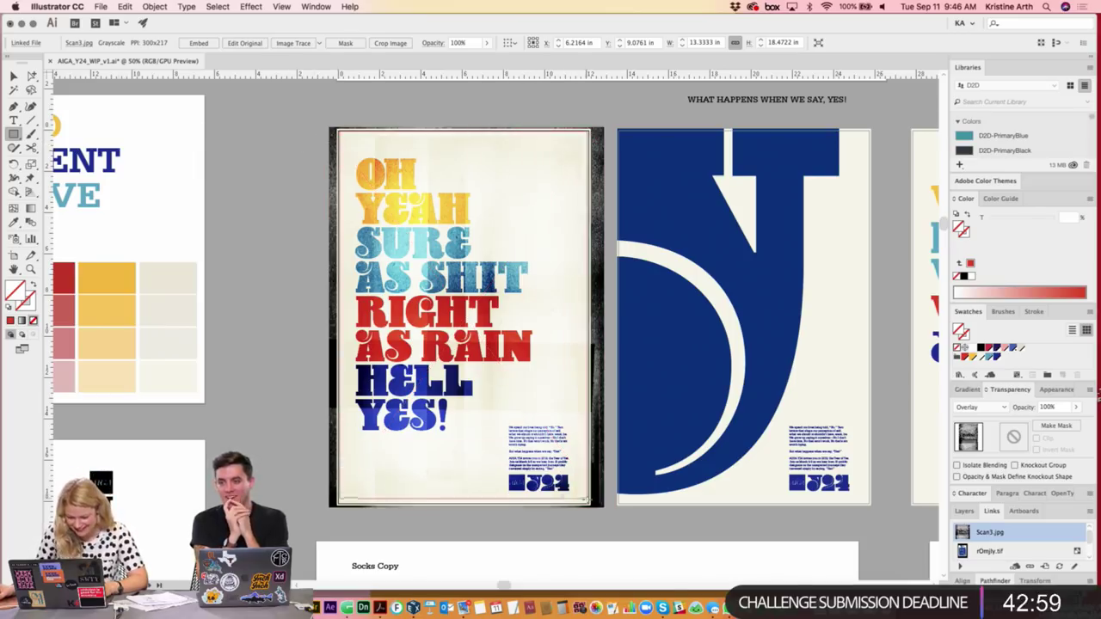
- Select the poster objects, delete them, then undo the deletion
key("v")
left_click(398, 211)
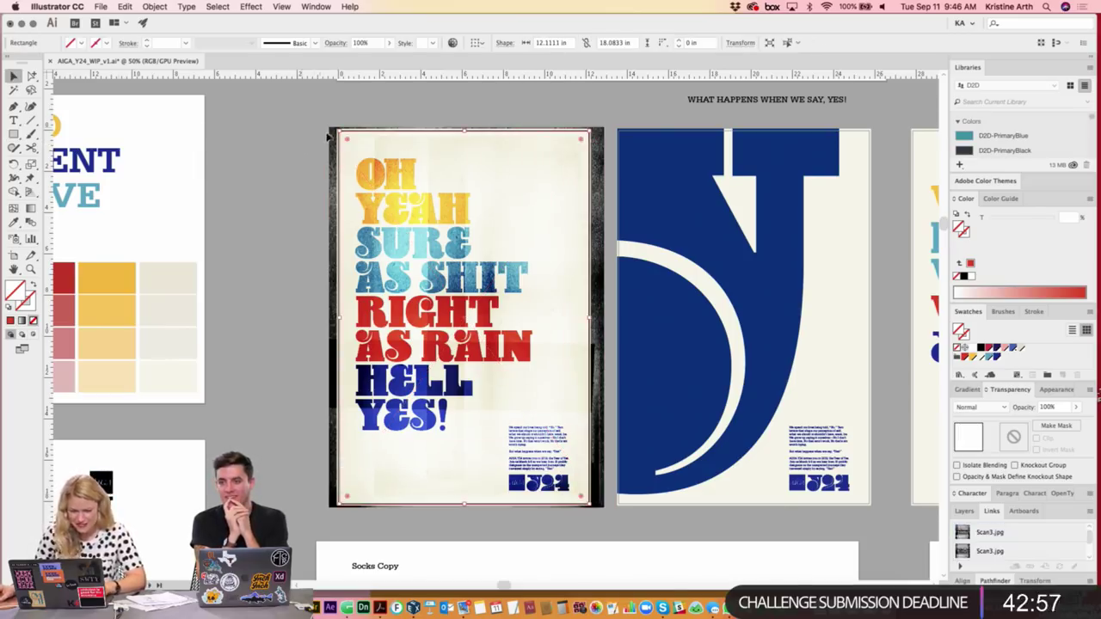
left_click(331, 145)
left_click(568, 111)
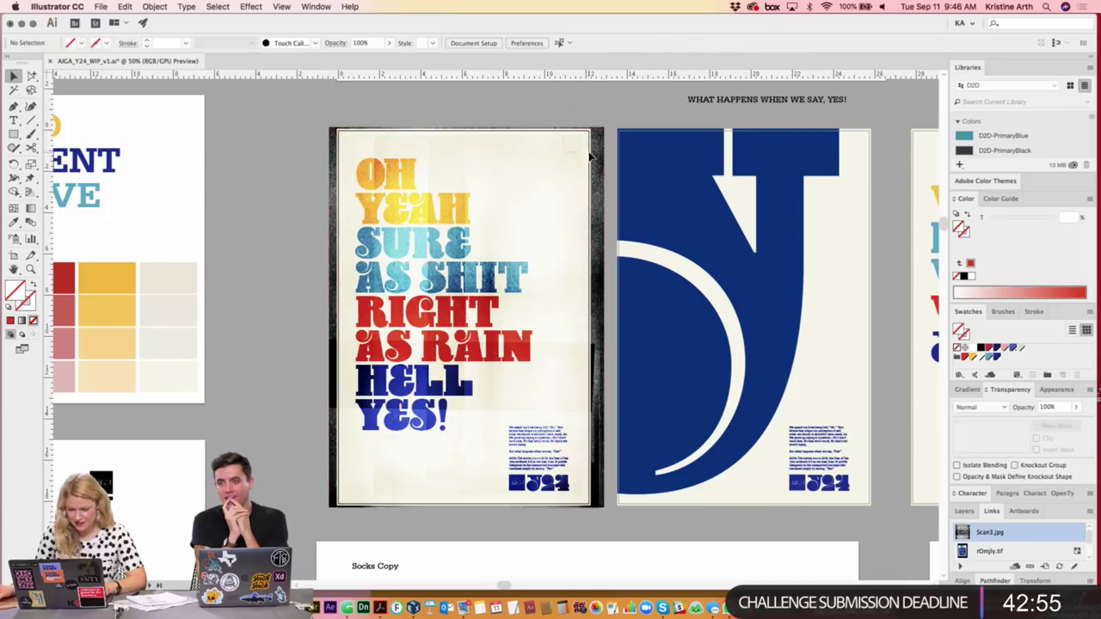
left_click_drag(590, 156, 570, 143)
key("Delete")
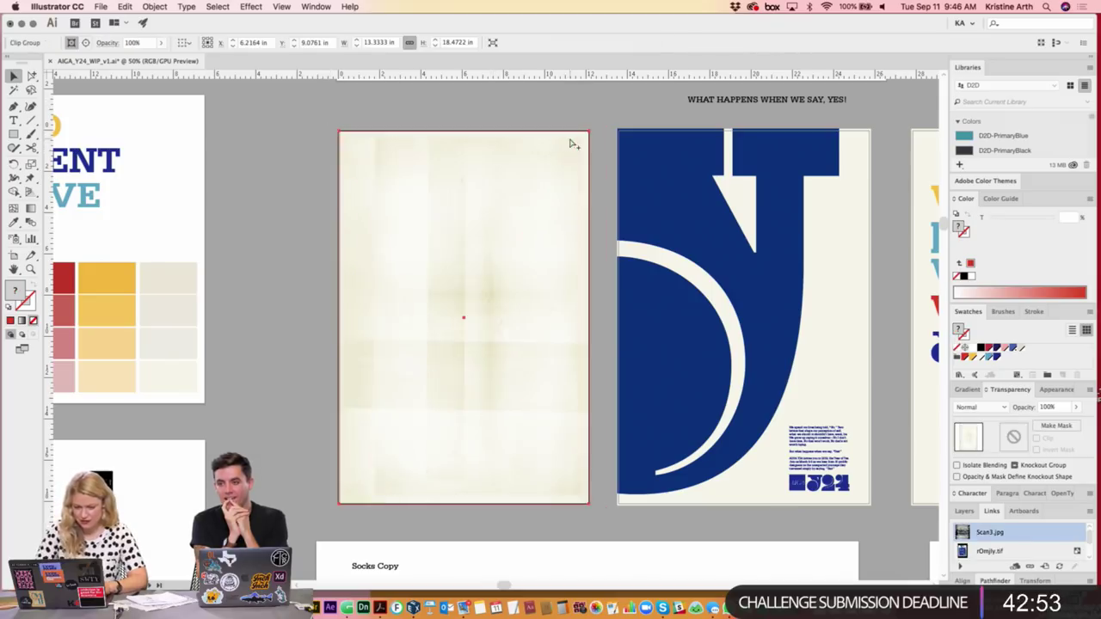
key("cmd+z")
- Set the left poster's headline text to Multiply blending
left_click(310, 285)
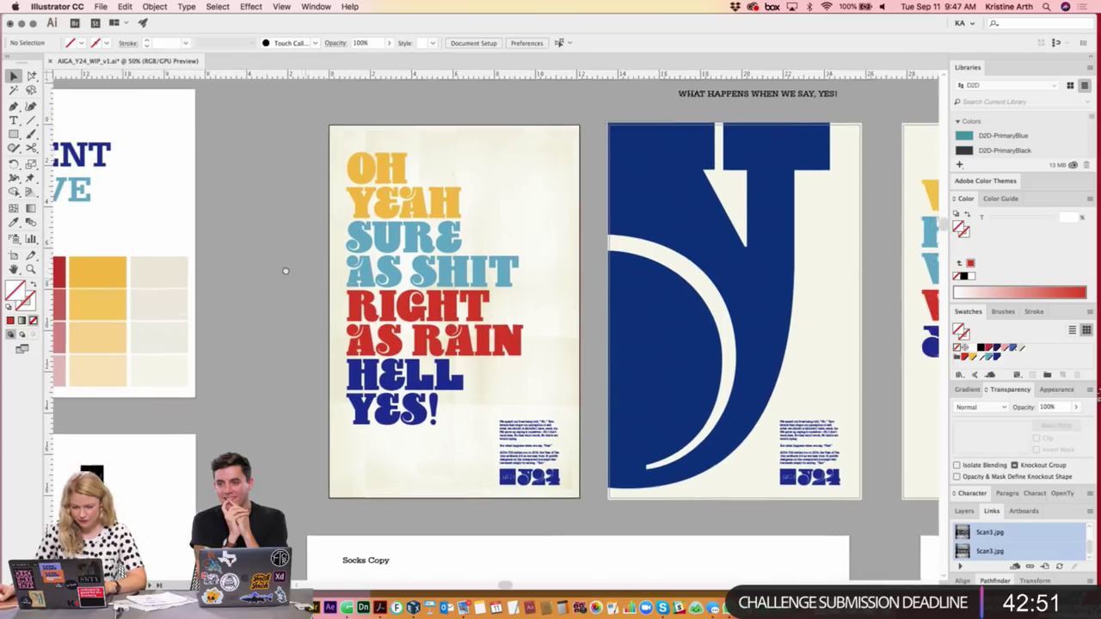
scroll(361, 224, "down", 1)
scroll(362, 223, "right", 1)
left_click(383, 183)
left_click(289, 204)
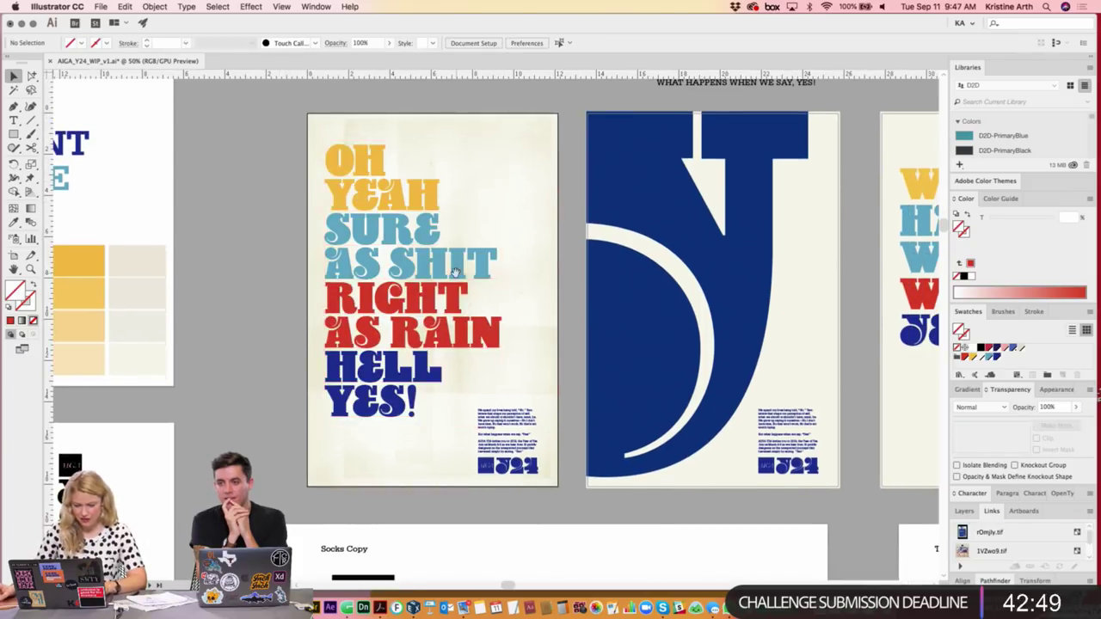
scroll(423, 229, "down", 1)
scroll(422, 229, "right", 1)
scroll(476, 240, "up", 1)
left_click(431, 275)
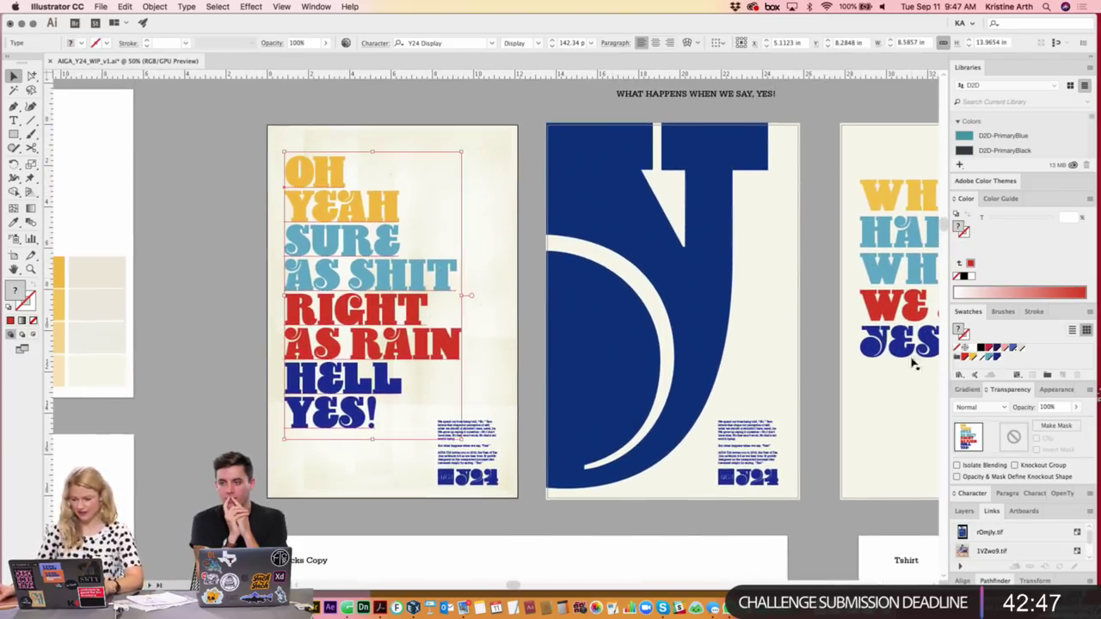
left_click(983, 409)
left_click(971, 222)
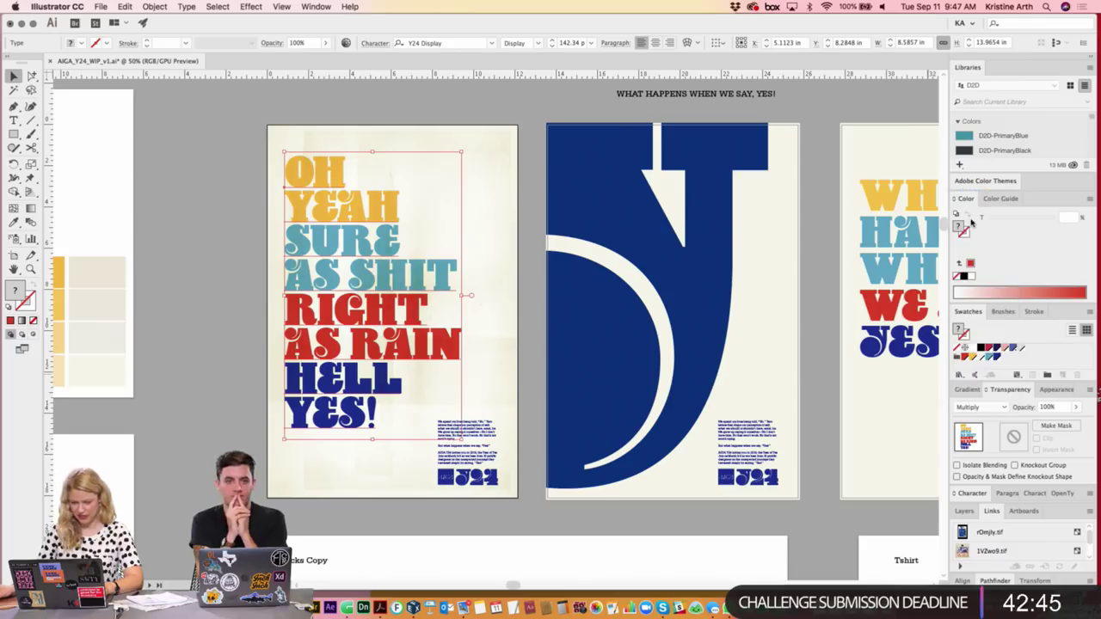
left_click(207, 215)
- Bring the left poster's paper scan in front of the text, try Overlay, then undo it
scroll(410, 177, "right", 2)
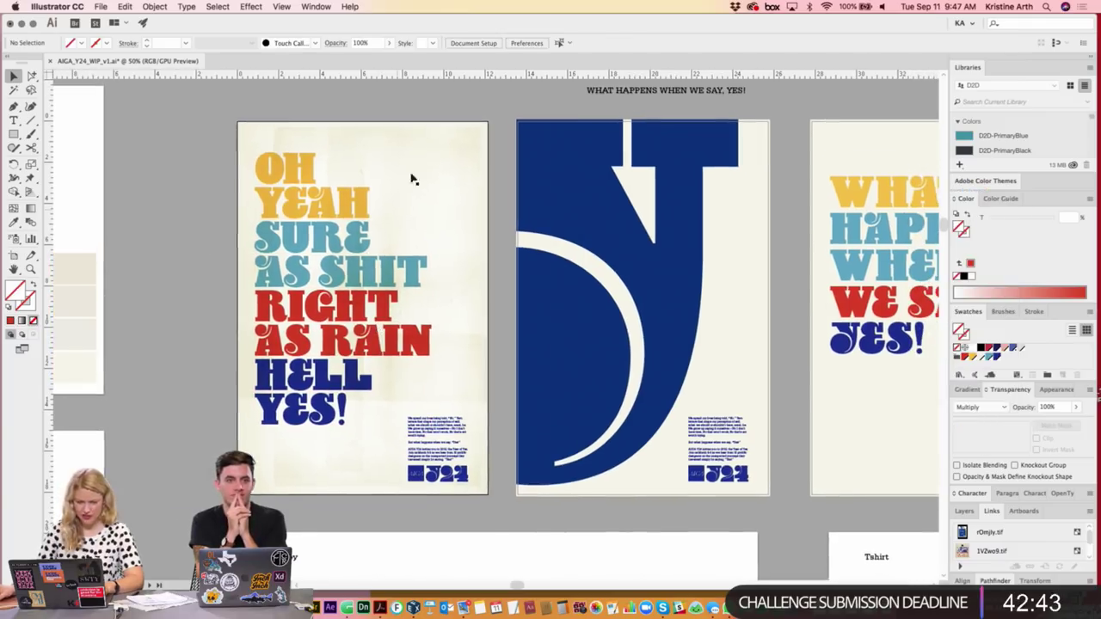
left_click(373, 305)
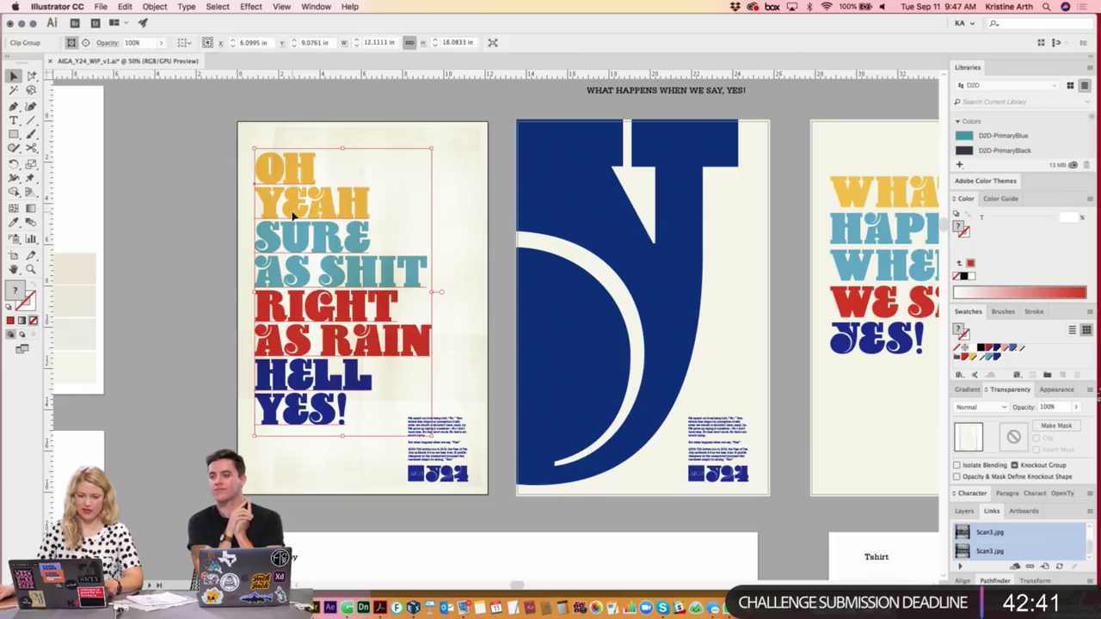
left_click(467, 284)
scroll(467, 285, "left", 5)
scroll(467, 285, "up", 3)
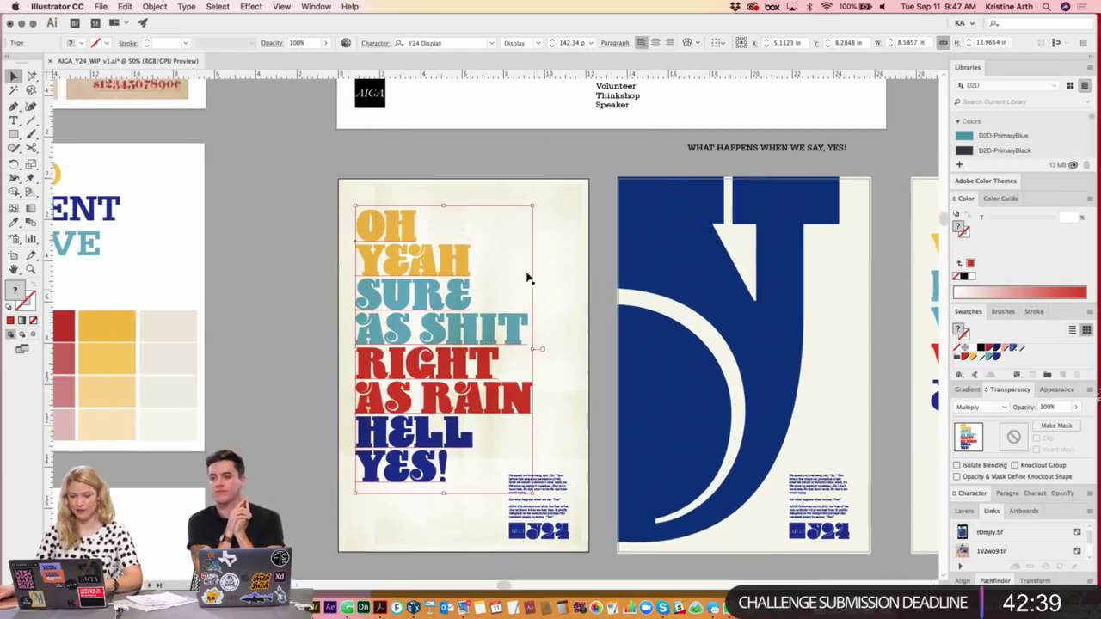
left_click(562, 232)
key("ctrl+shift+bracketright")
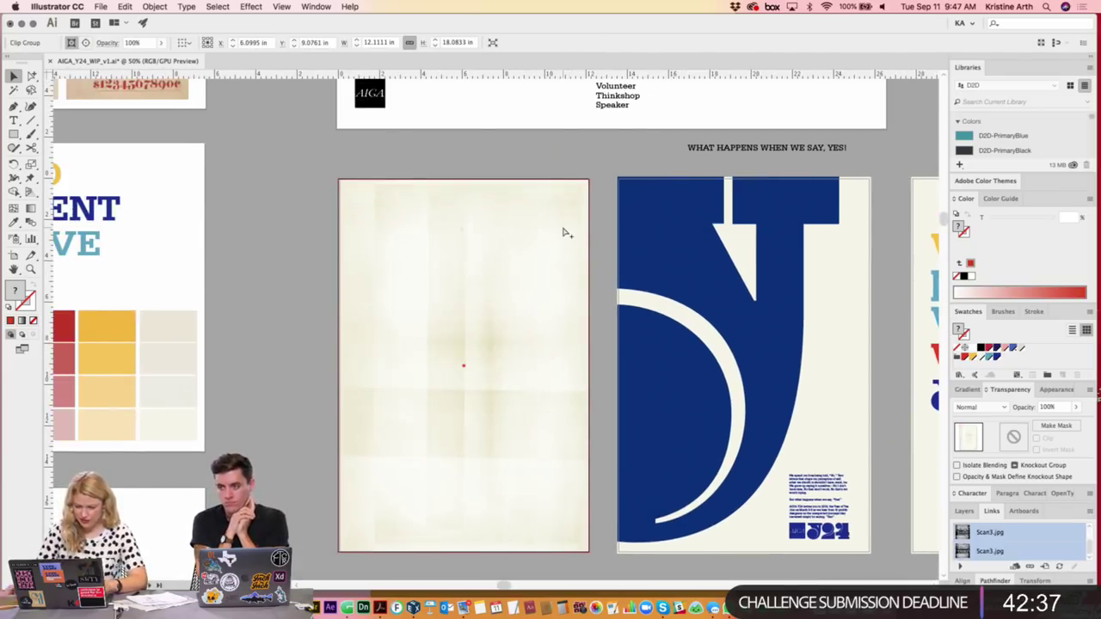
left_click(977, 407)
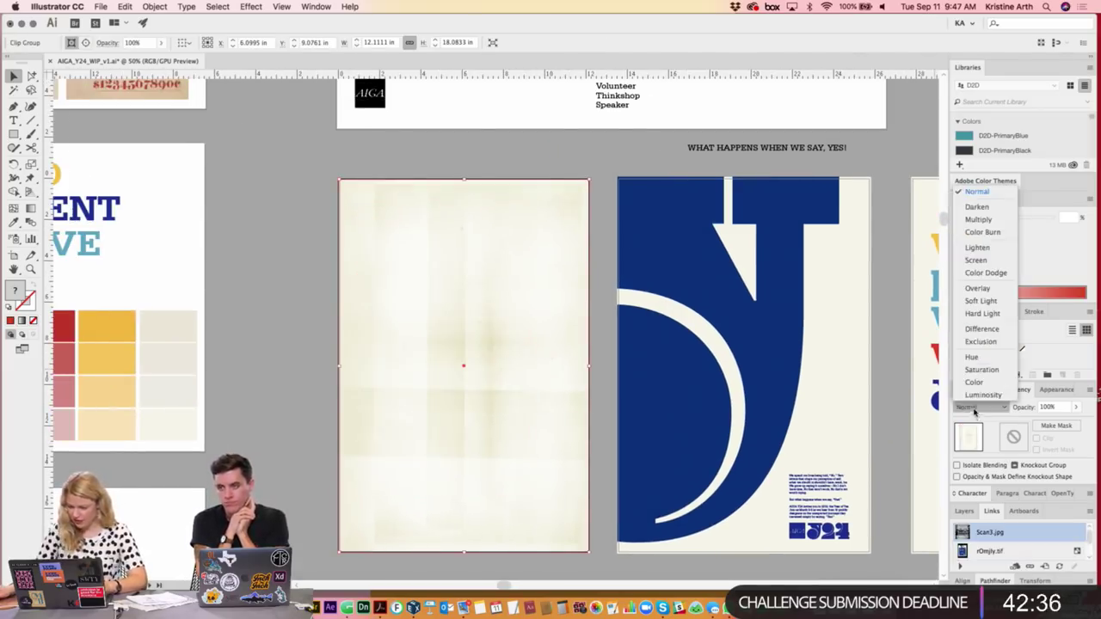
left_click(978, 288)
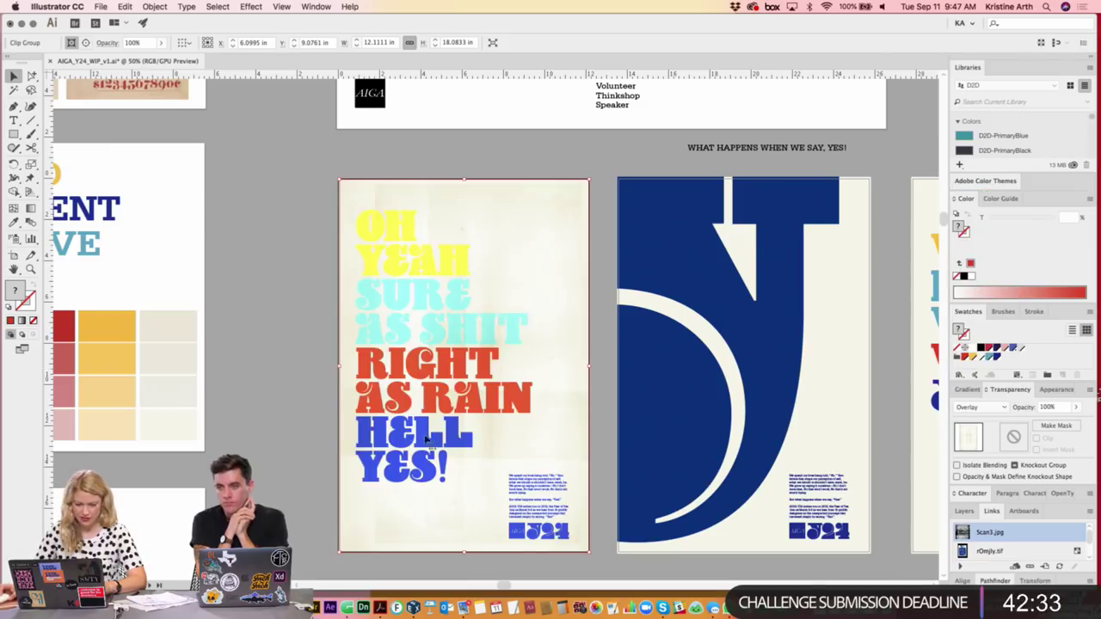
key("ctrl+z")
key("ctrl+z")
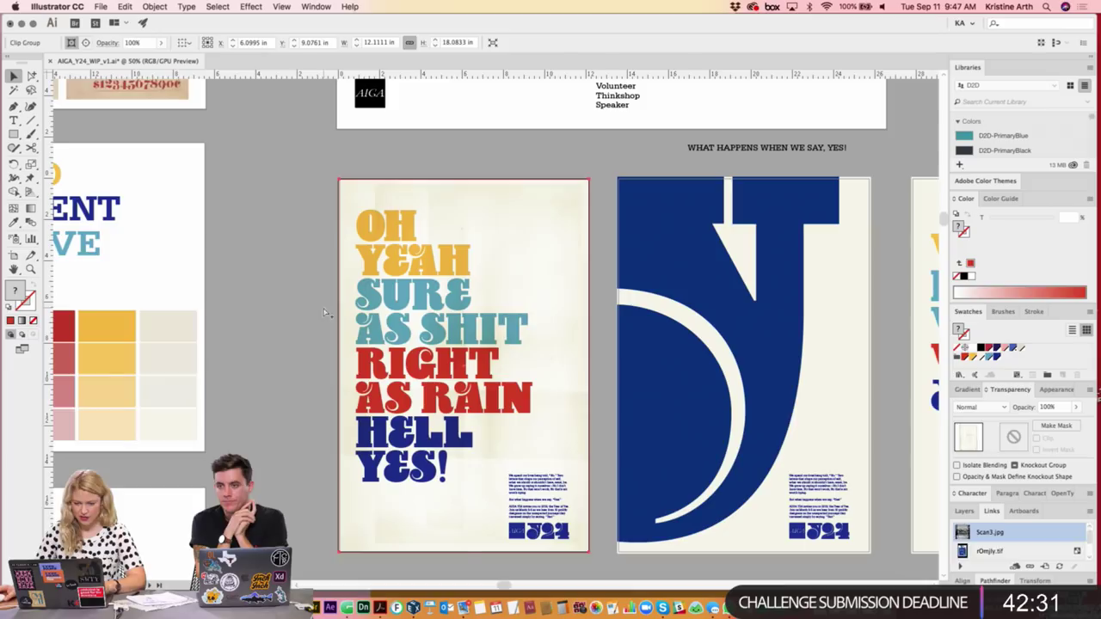
- Select and then clear the left poster's group
left_click(326, 312)
scroll(457, 315, "right", 3)
scroll(457, 315, "down", 1)
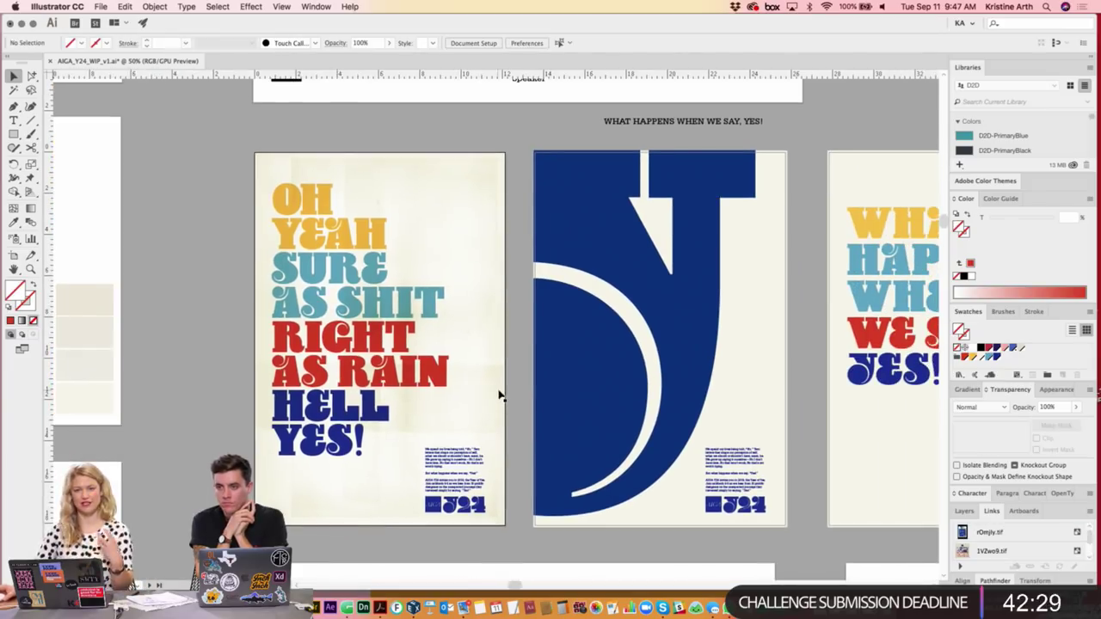
scroll(501, 395, "up", 1)
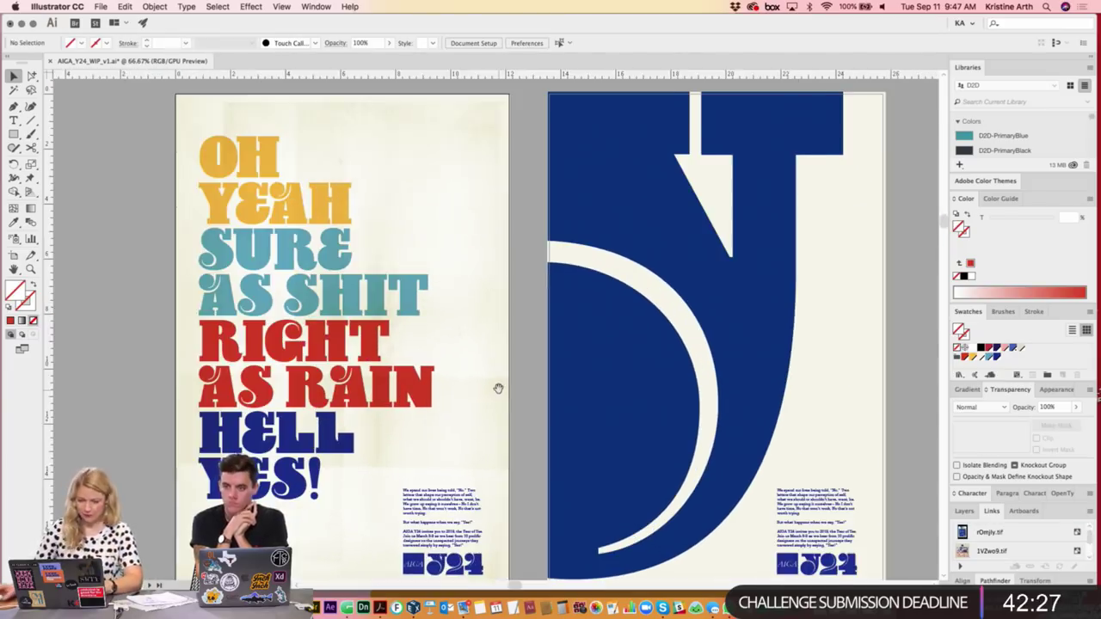
left_click(434, 168)
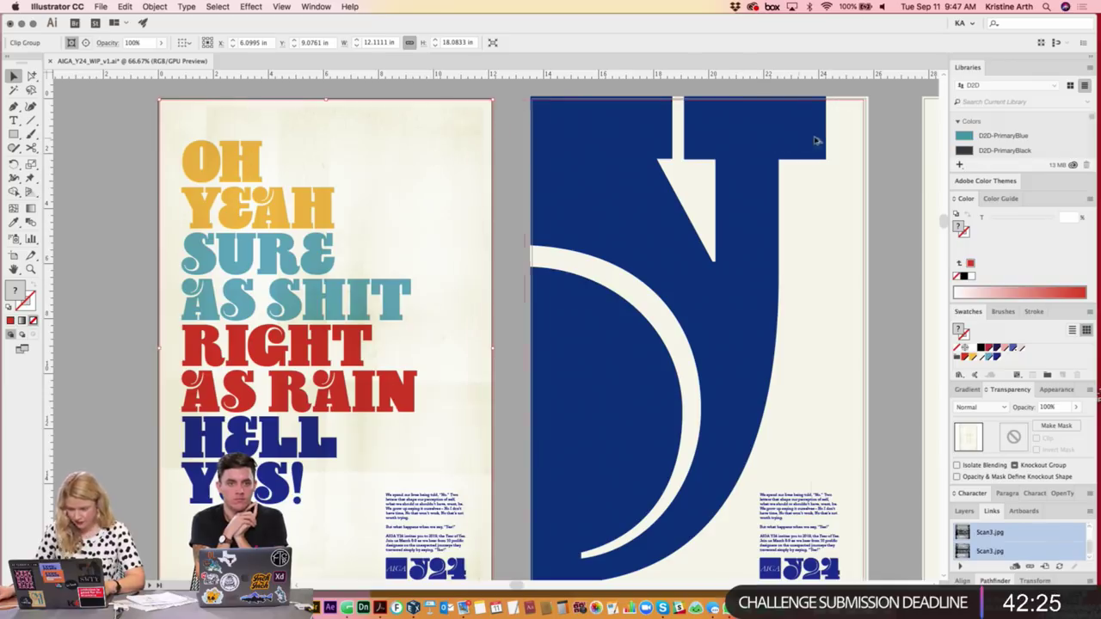
left_click(817, 172)
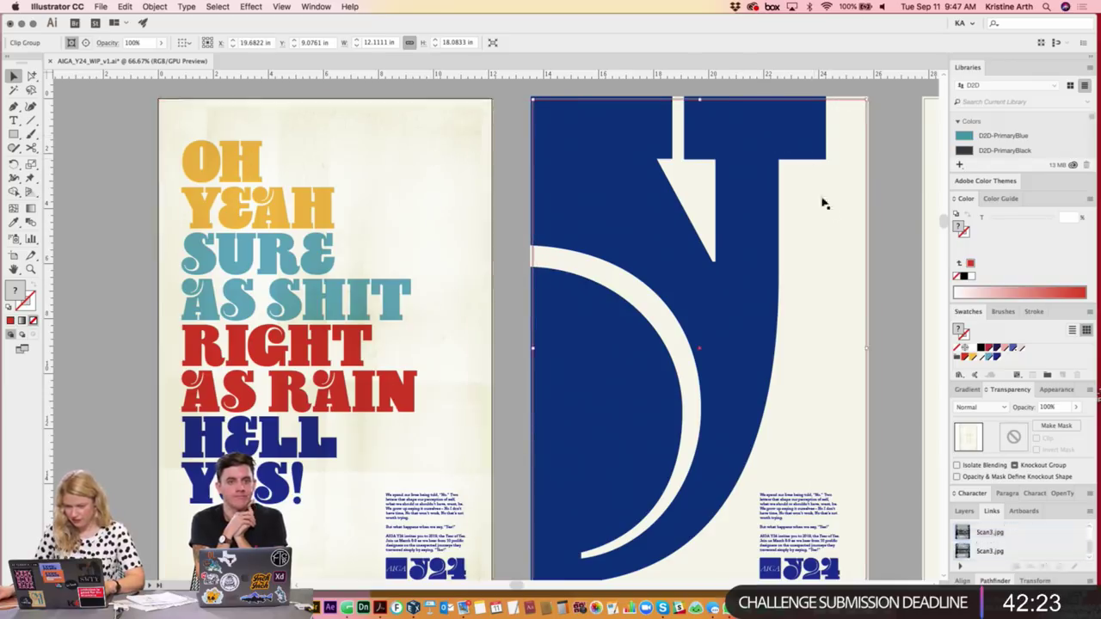
scroll(679, 221, "right", 3)
- Set the middle poster's blue J shape to Multiply and zoom out to 50% to view all posters
left_click(654, 230)
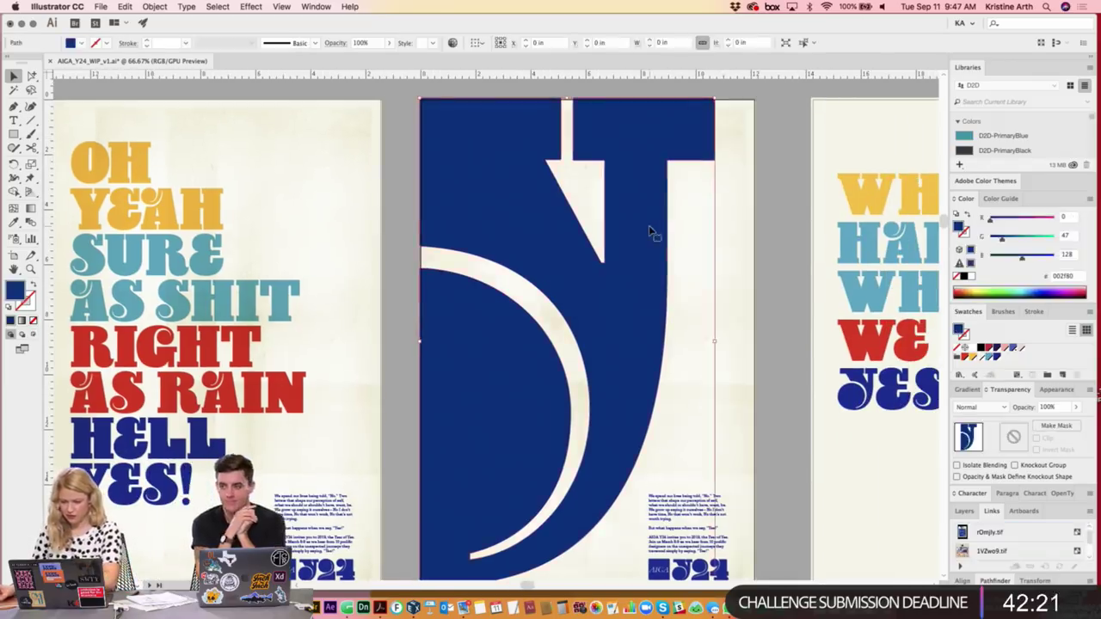
left_click(981, 407)
left_click(974, 221)
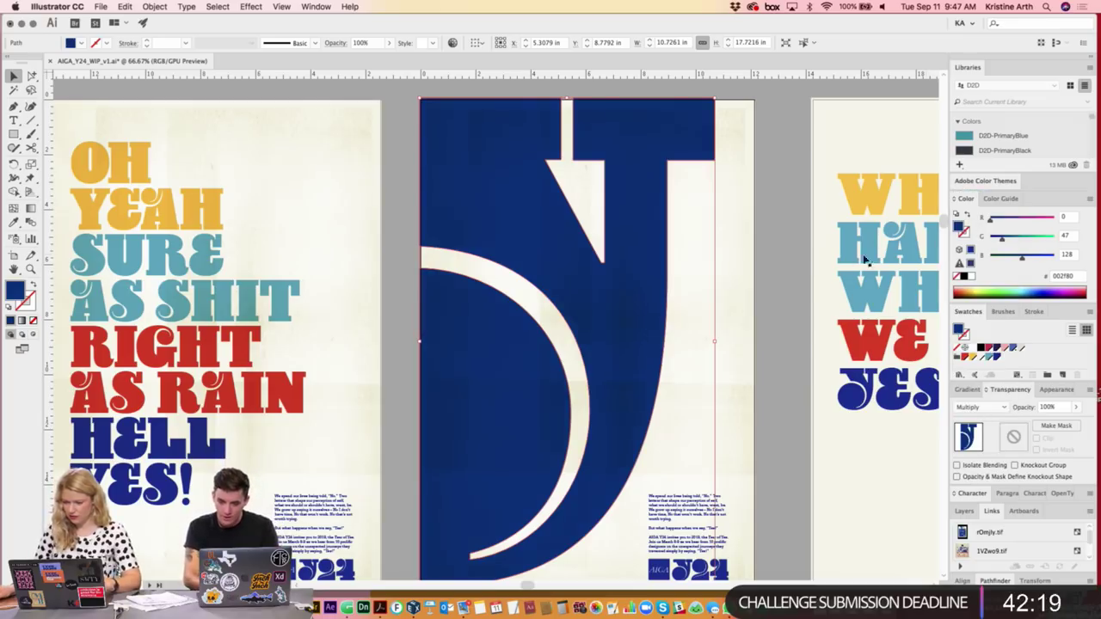
left_click(786, 268)
scroll(731, 271, "right", 5)
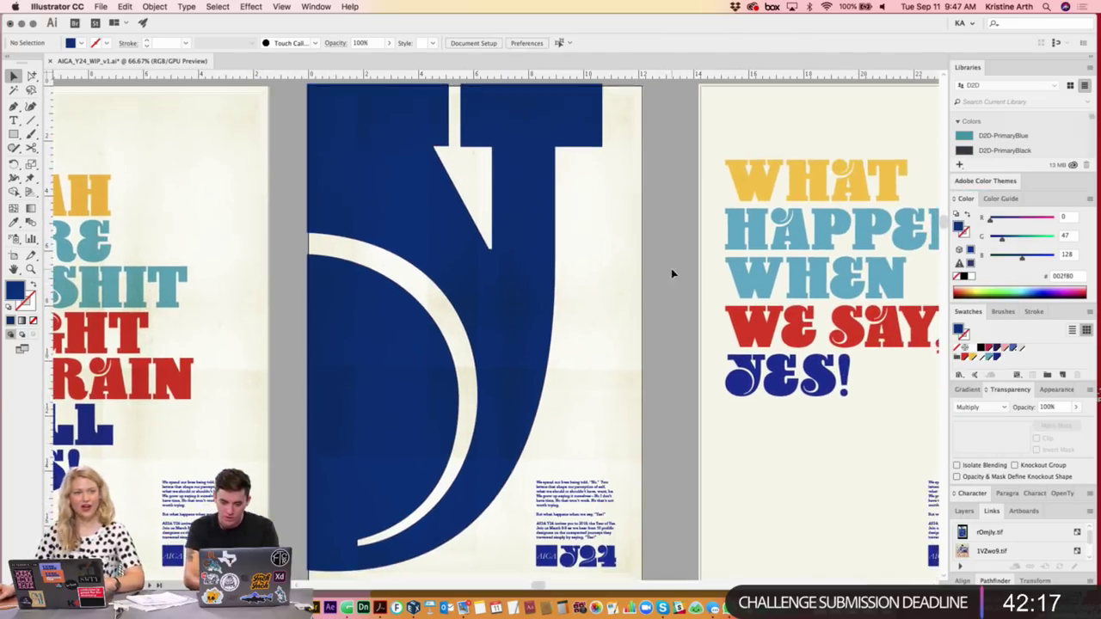
left_click_drag(658, 276, 681, 278)
key("super+minus")
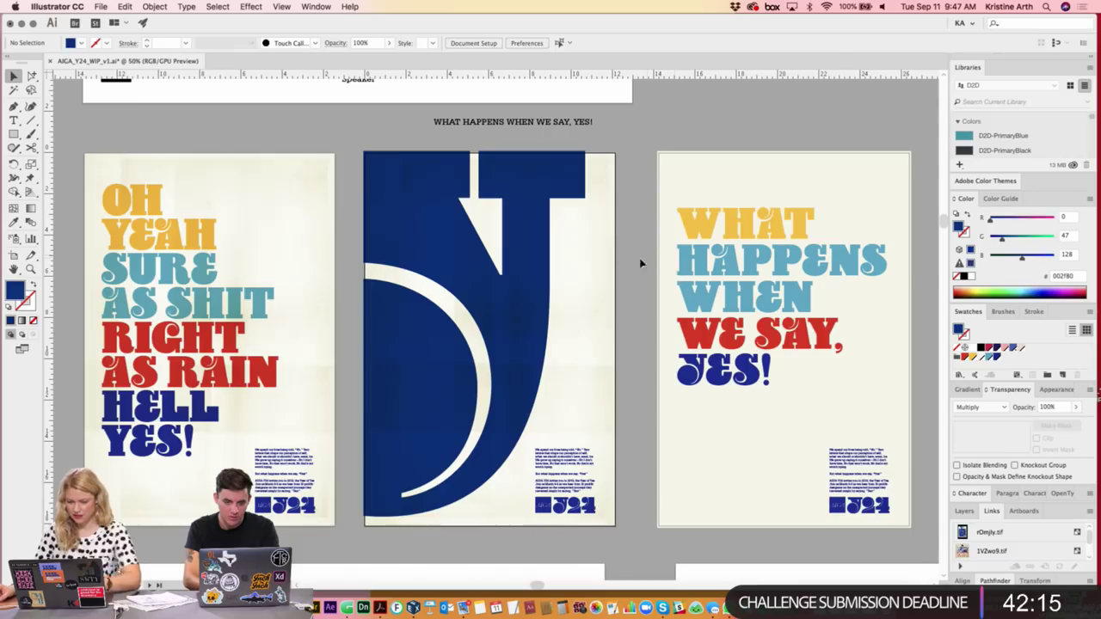
left_click(447, 508)
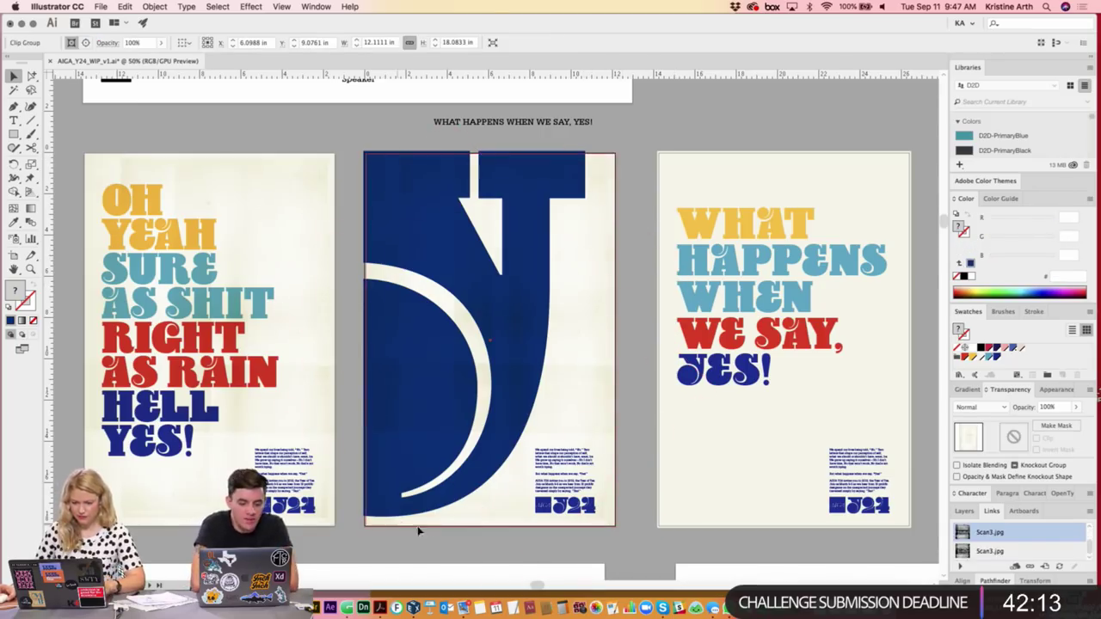
- Undo a trial move, then enlarge and reposition Scan3.jpg to about 14.29 × 22.75 in over the middle poster
left_click(542, 284)
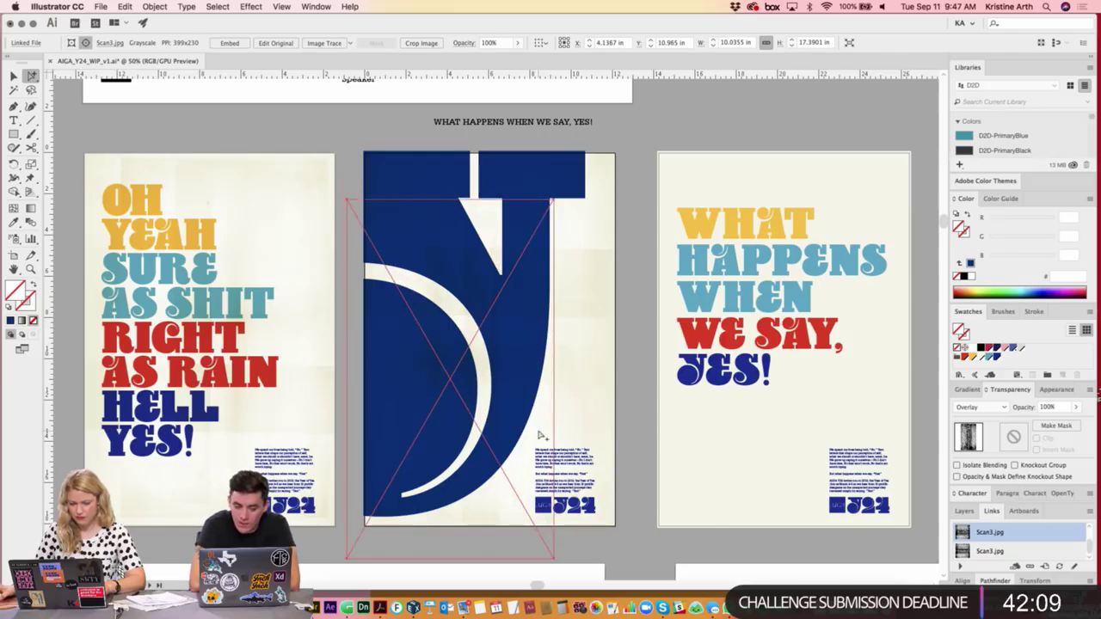
left_click_drag(529, 430, 539, 463)
key("super+z")
key("super+z")
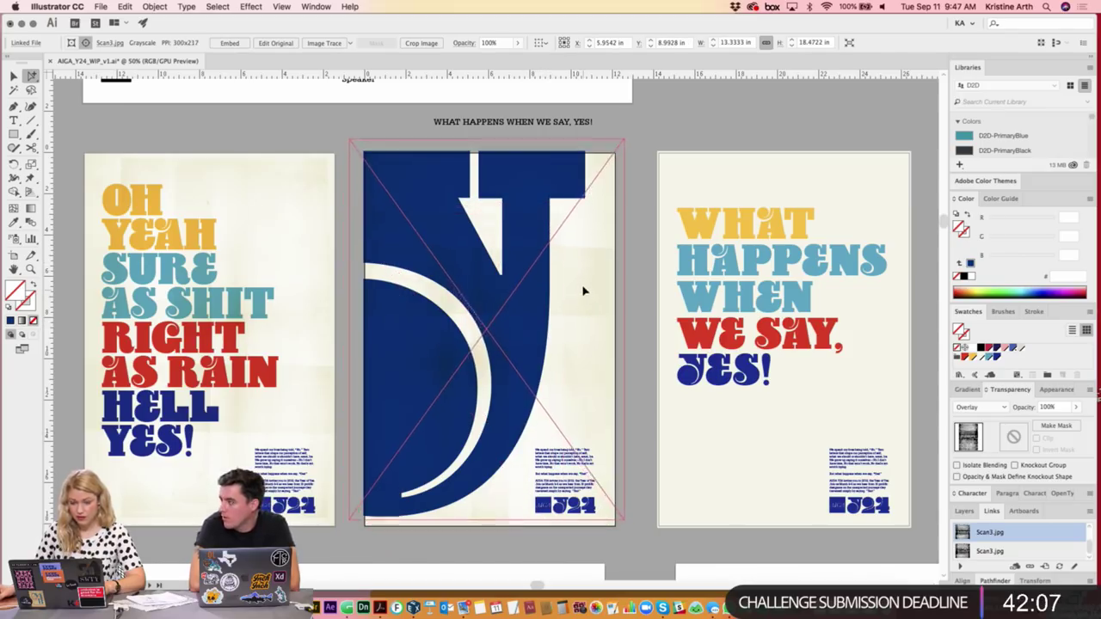
key("super+z")
key("super+z")
left_click_drag(591, 305, 469, 156)
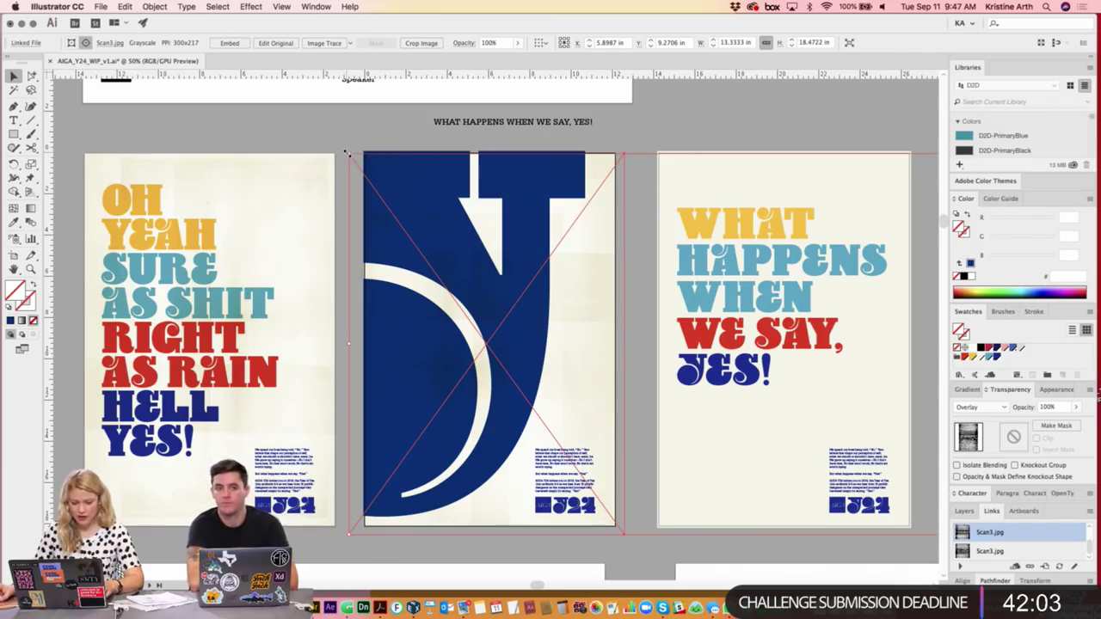
left_click_drag(347, 153, 264, 110)
left_click_drag(393, 133, 516, 212)
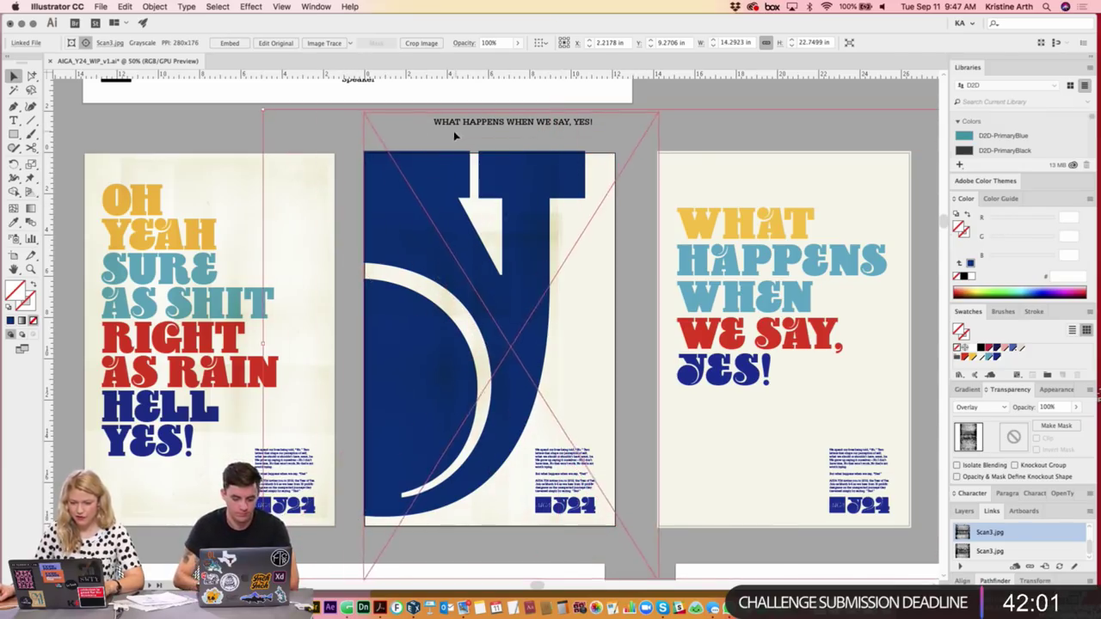
left_click_drag(588, 275, 585, 266)
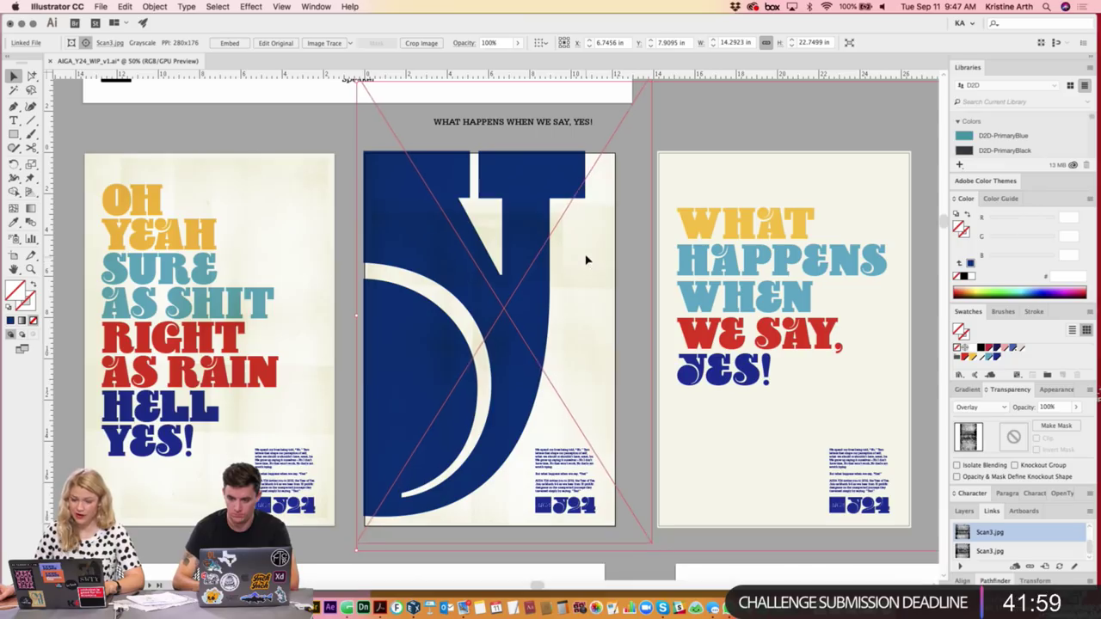
left_click(303, 133)
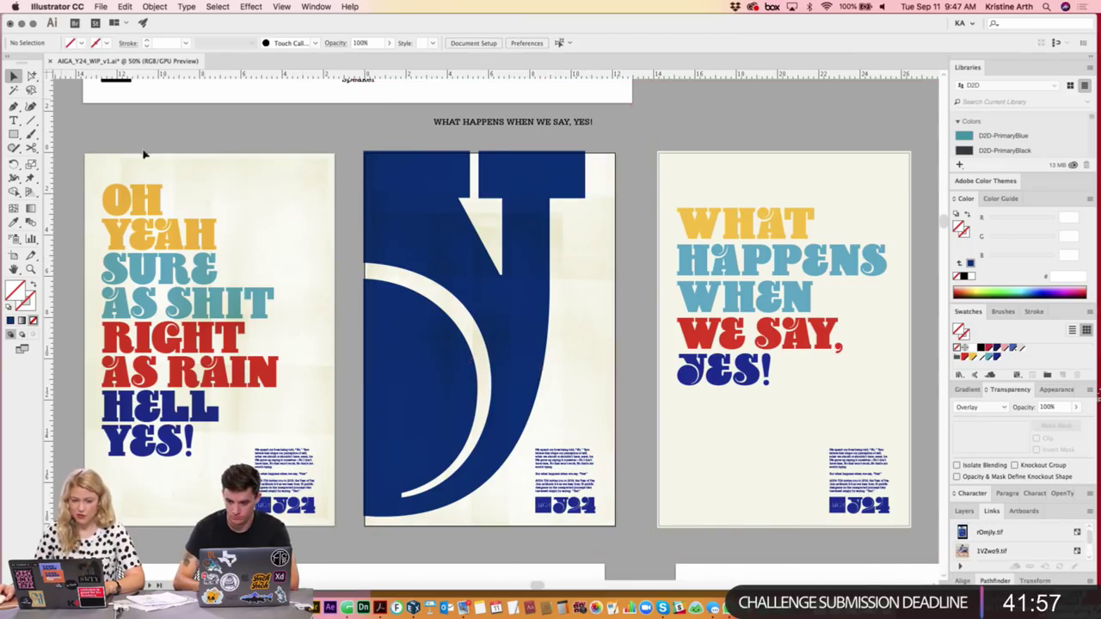
- Check the result by selecting and deselecting the middle poster's group
left_click(557, 384)
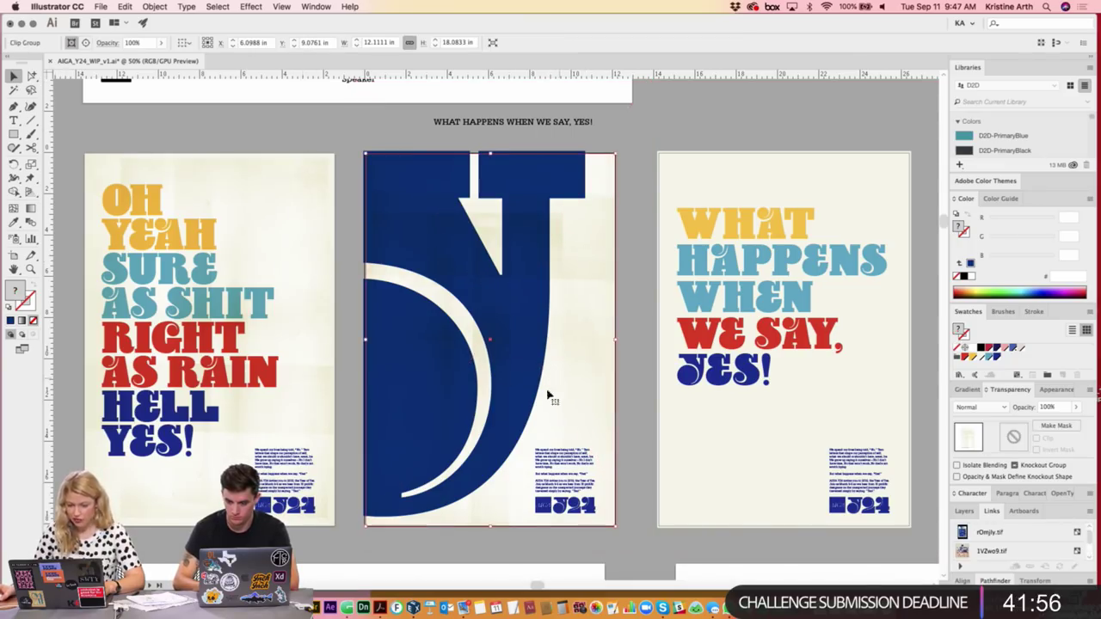
left_click(640, 553)
left_click(494, 514)
left_click(514, 528)
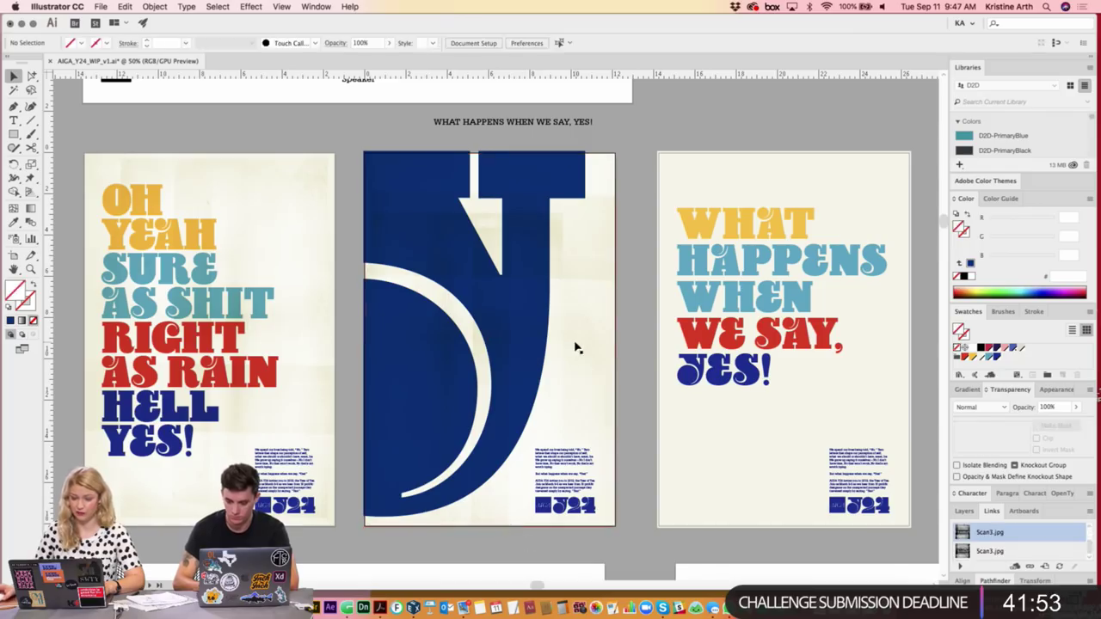
left_click(578, 349)
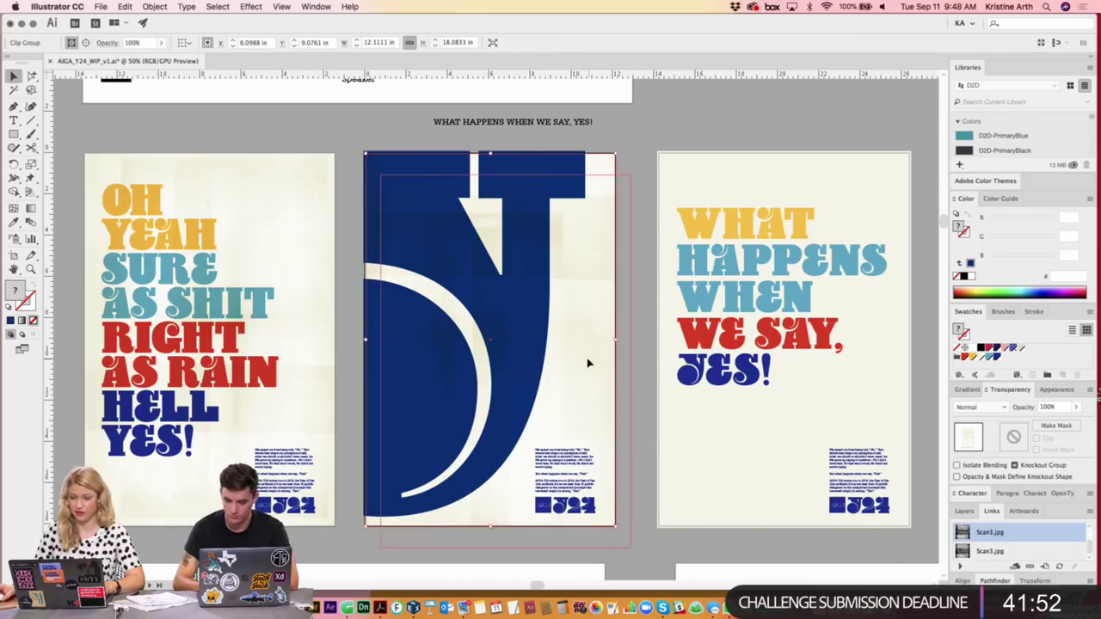
left_click(652, 136)
key("a")
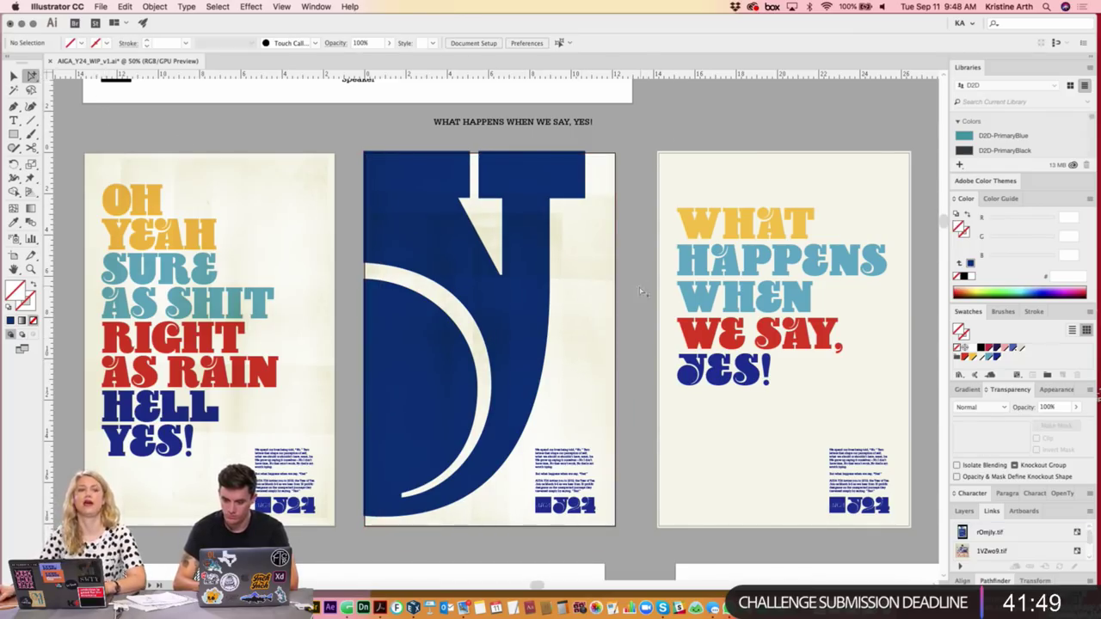
scroll(646, 348, "down", 1)
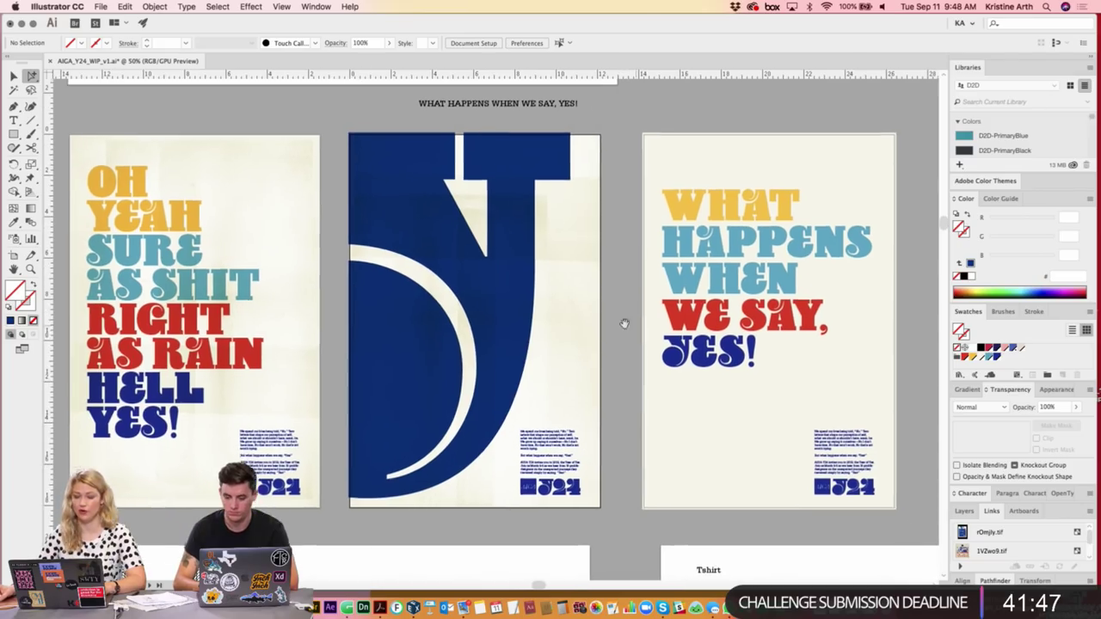
left_click(560, 344)
mouse_move(568, 367)
left_mouse_down()
mouse_move(553, 388)
mouse_move(565, 386)
left_mouse_up()
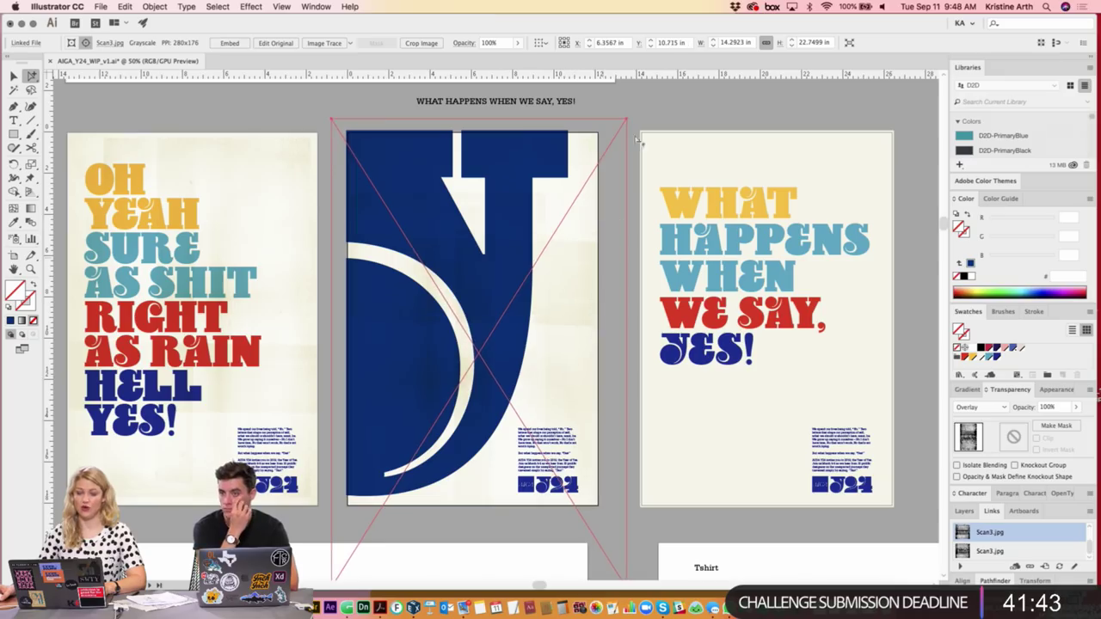
left_click(680, 107)
left_click_drag(696, 106, 664, 135)
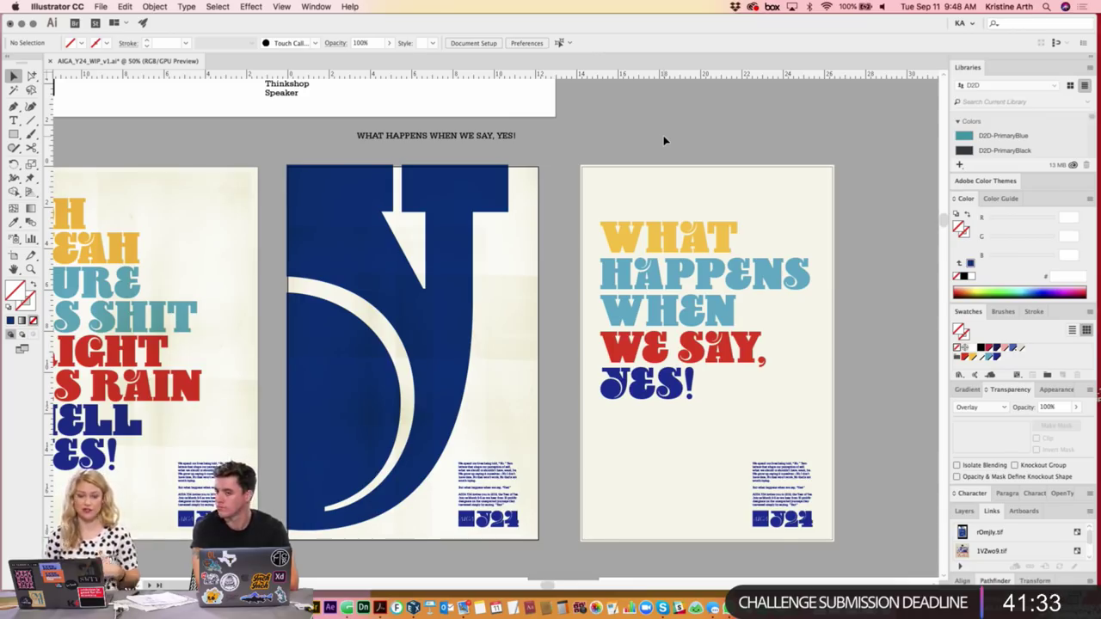
scroll(664, 141, "up", 3)
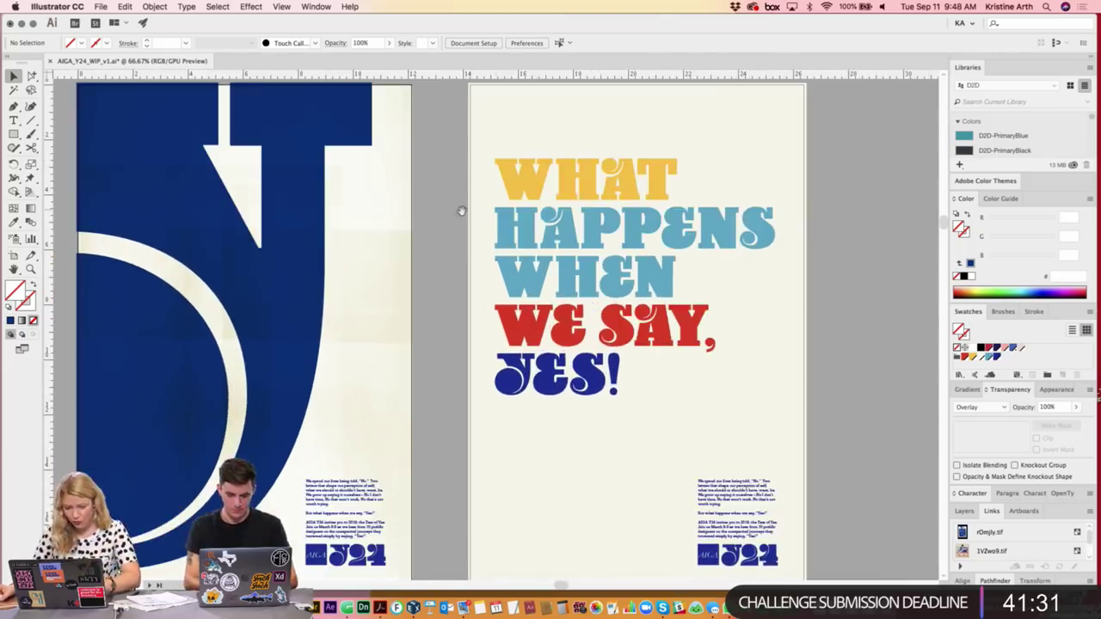
left_click_drag(456, 209, 679, 321)
scroll(679, 321, "down", 5)
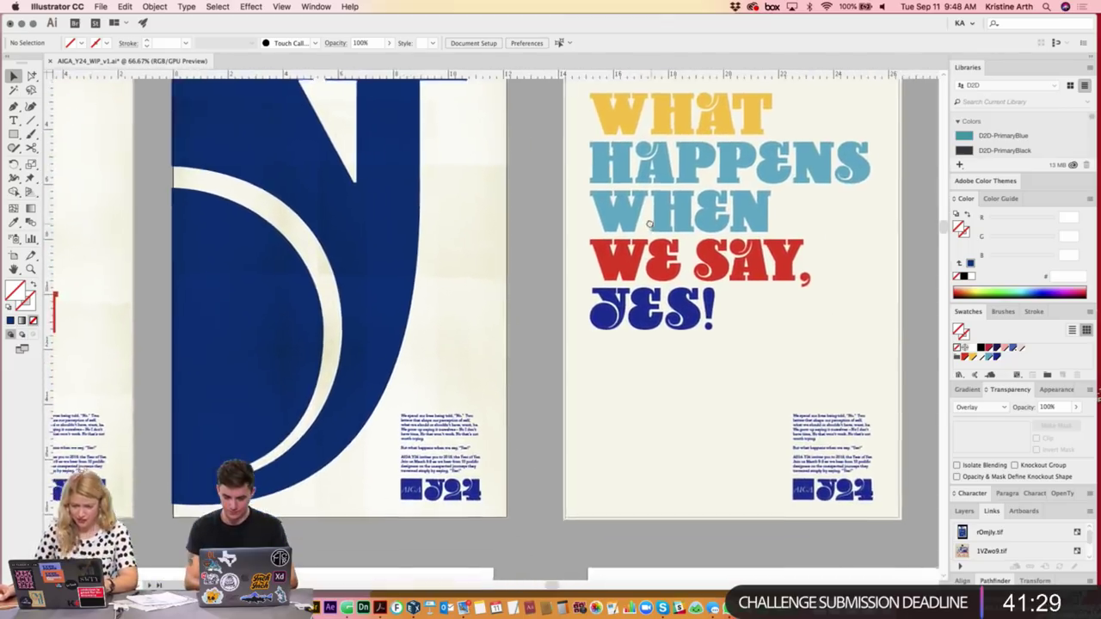
scroll(601, 410, "left", 2)
left_click(557, 478)
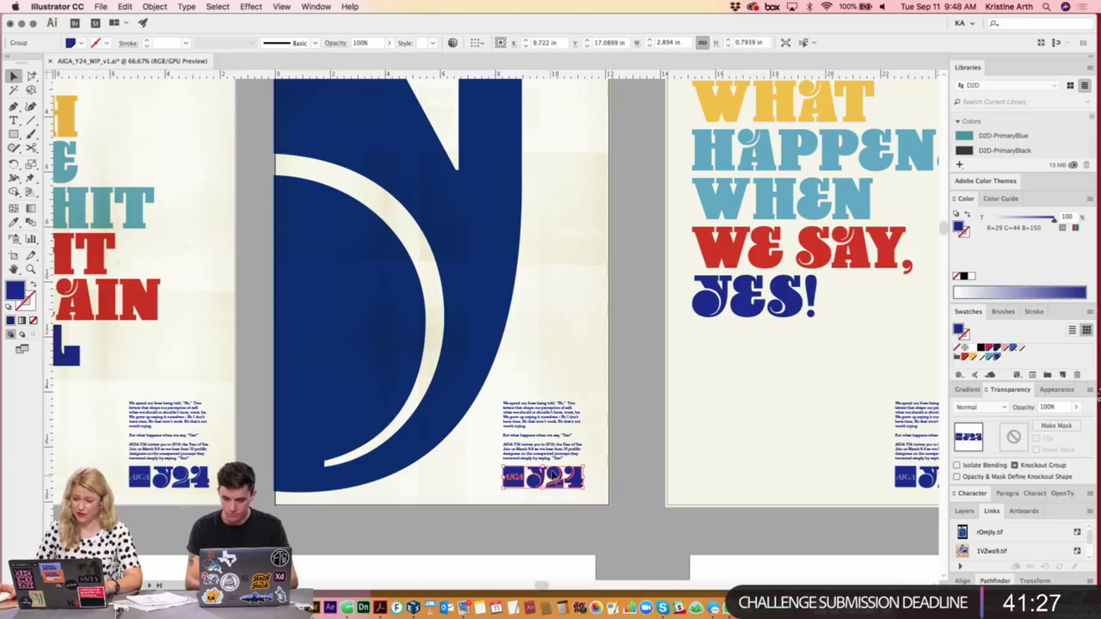
scroll(645, 352, "up", 2)
scroll(645, 352, "right", 4)
scroll(502, 341, "right", 4)
scroll(788, 184, "right", 2)
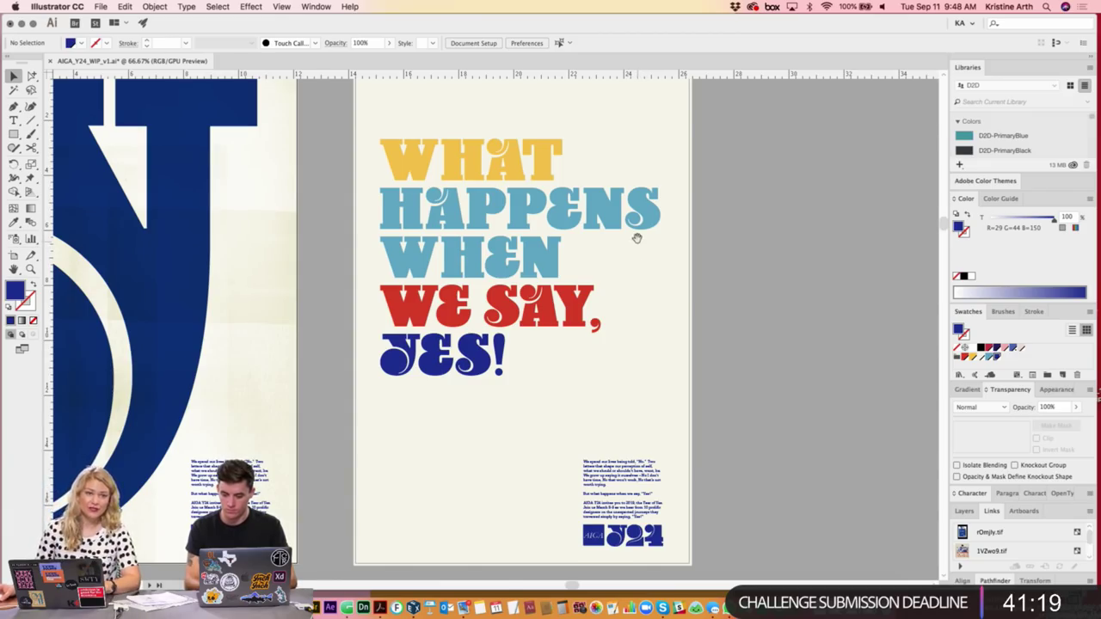
- Select the What Happens poster's cream background, paper-scan clip group and background image
left_click_drag(636, 239, 639, 252)
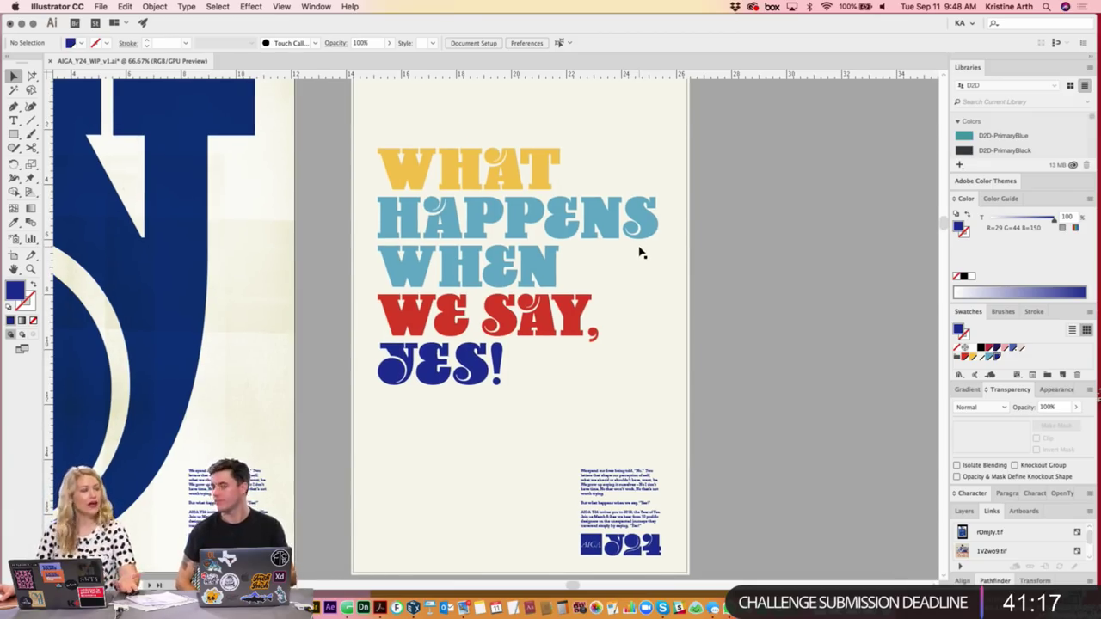
left_click(284, 282)
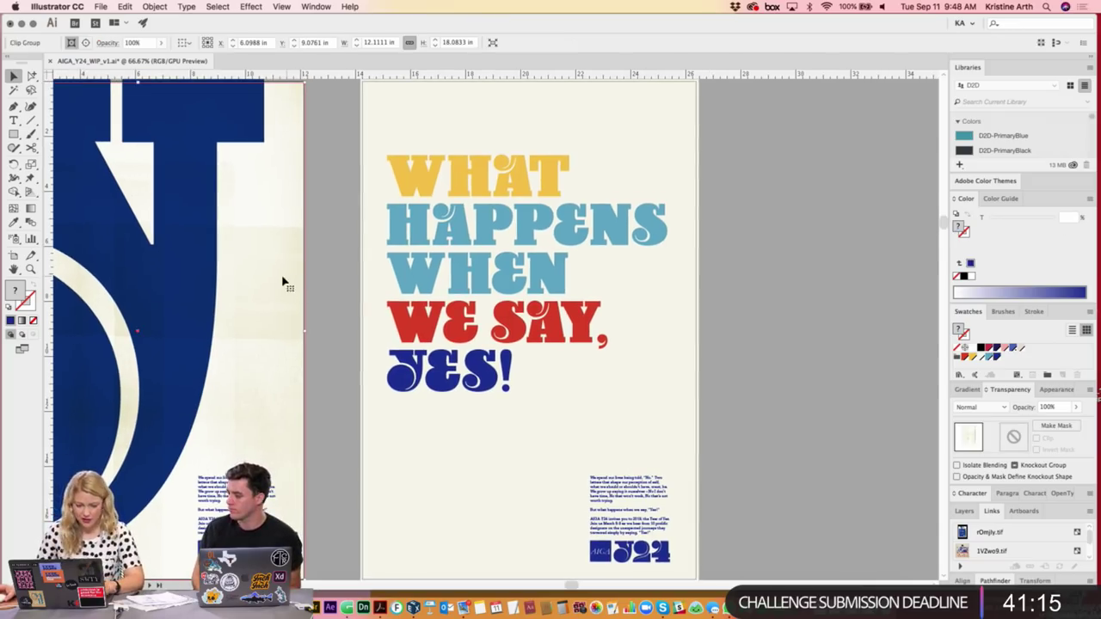
left_click(733, 300)
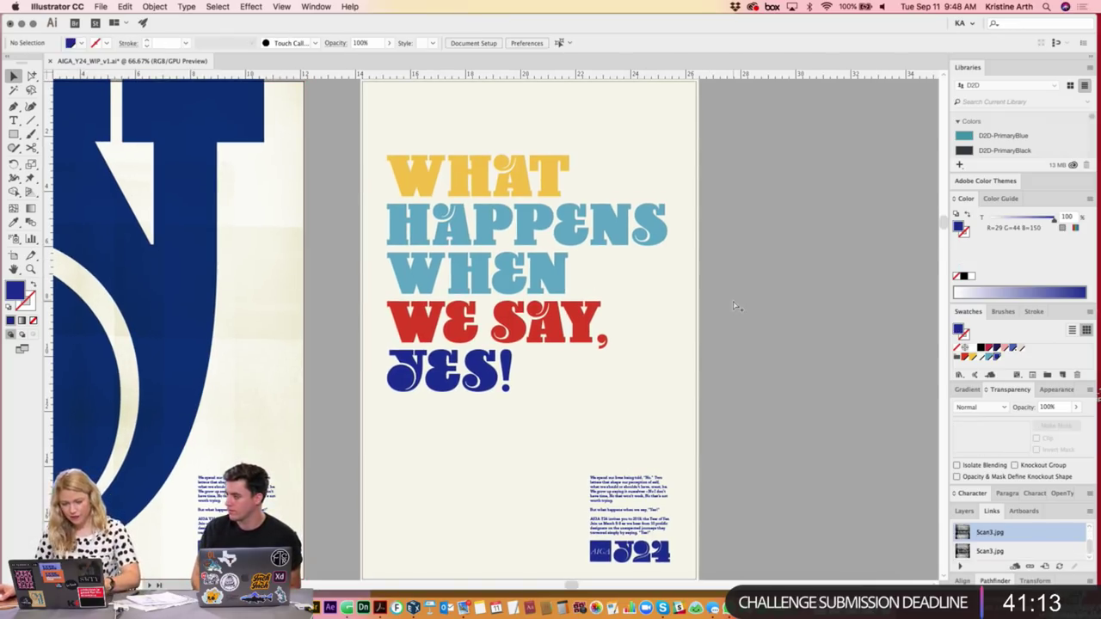
left_click(652, 309)
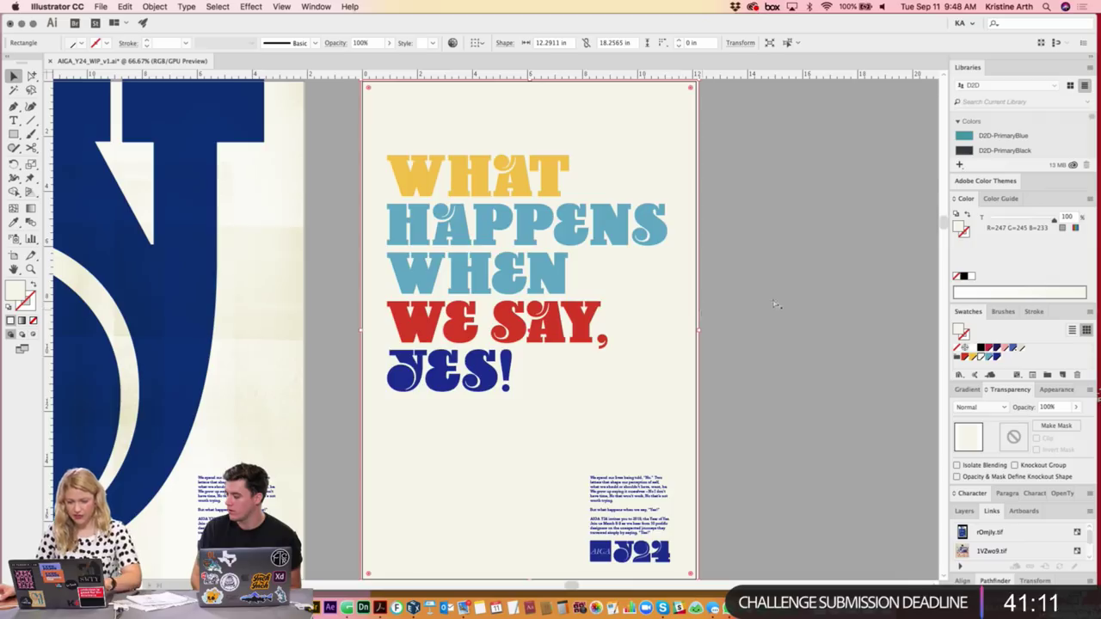
left_click(648, 226)
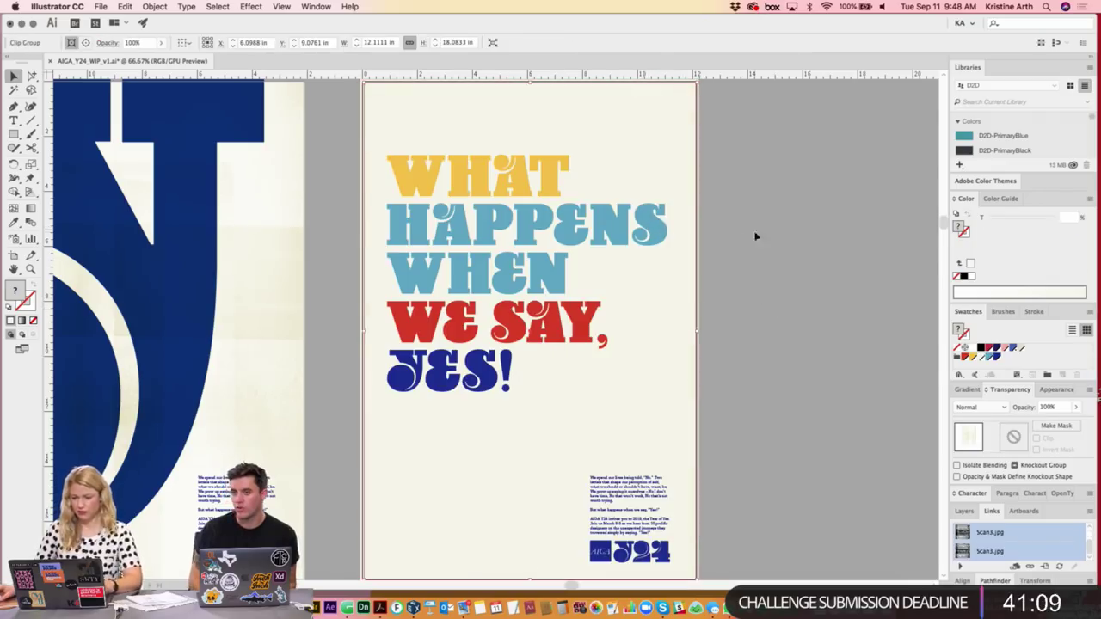
left_click(644, 123)
- Set the WHAT HAPPENS WHEN WE SAY, YES! headline to Multiply blending
left_click(603, 232)
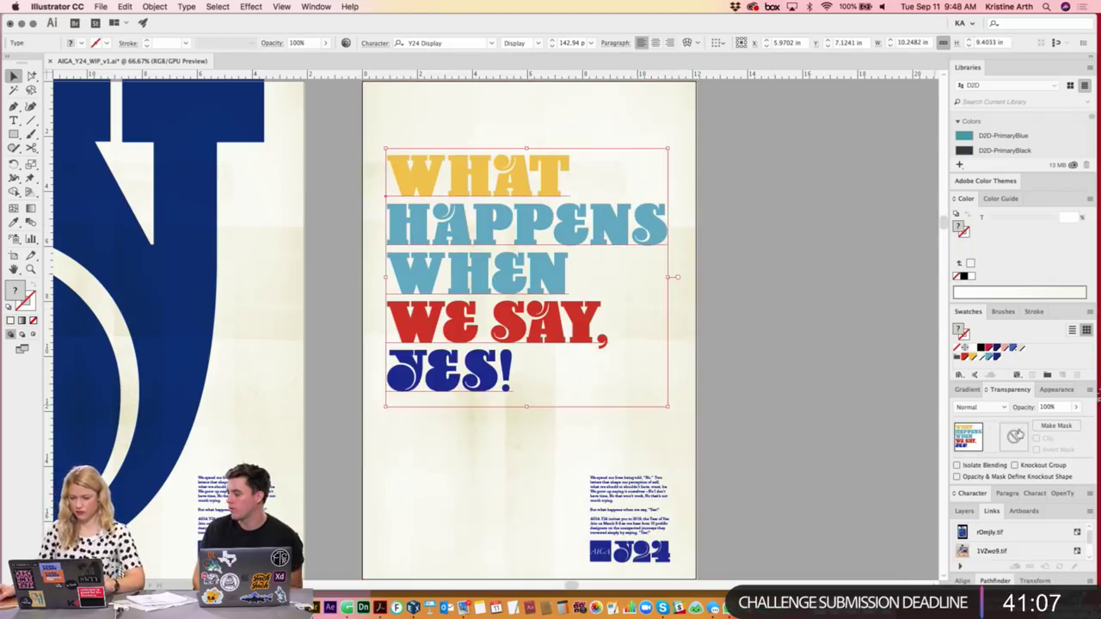
left_click(979, 409)
left_click(835, 276)
left_click(782, 332)
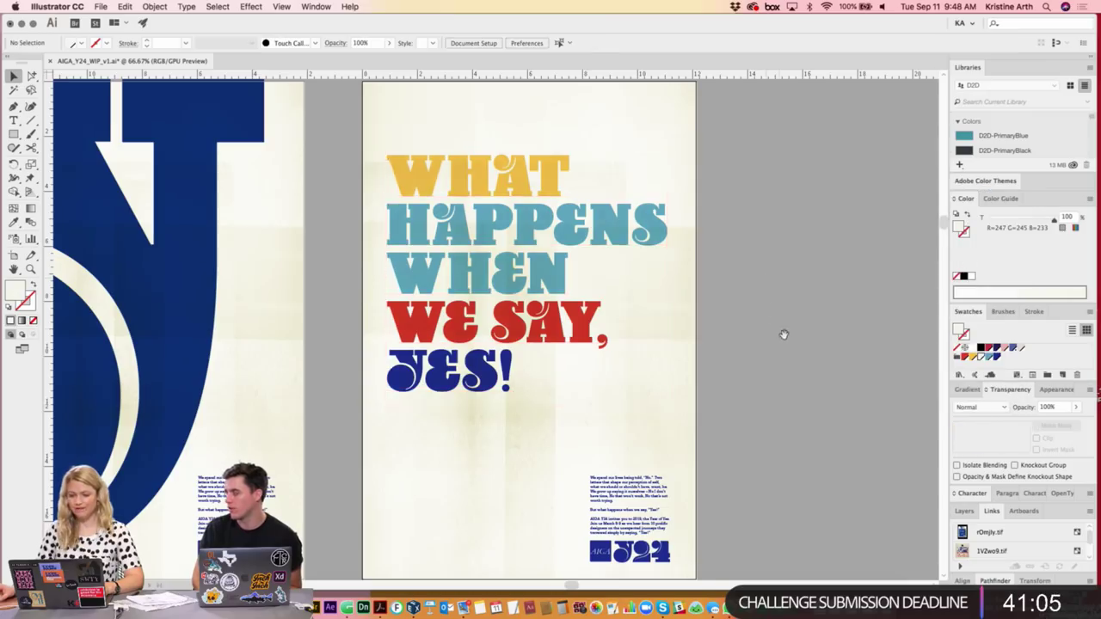
scroll(751, 337, "down", 2)
scroll(751, 338, "right", 2)
scroll(751, 338, "up", 1)
scroll(751, 337, "right", 1)
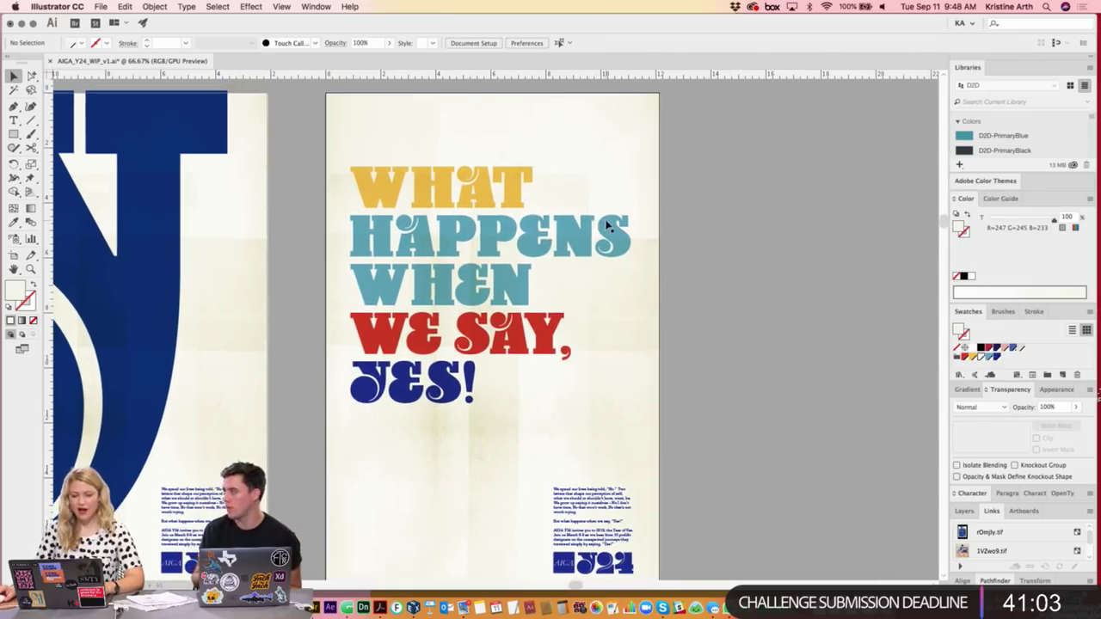
- Nudge the headline frame slightly higher and widen it a little
left_click(606, 225)
left_click_drag(606, 226, 606, 217)
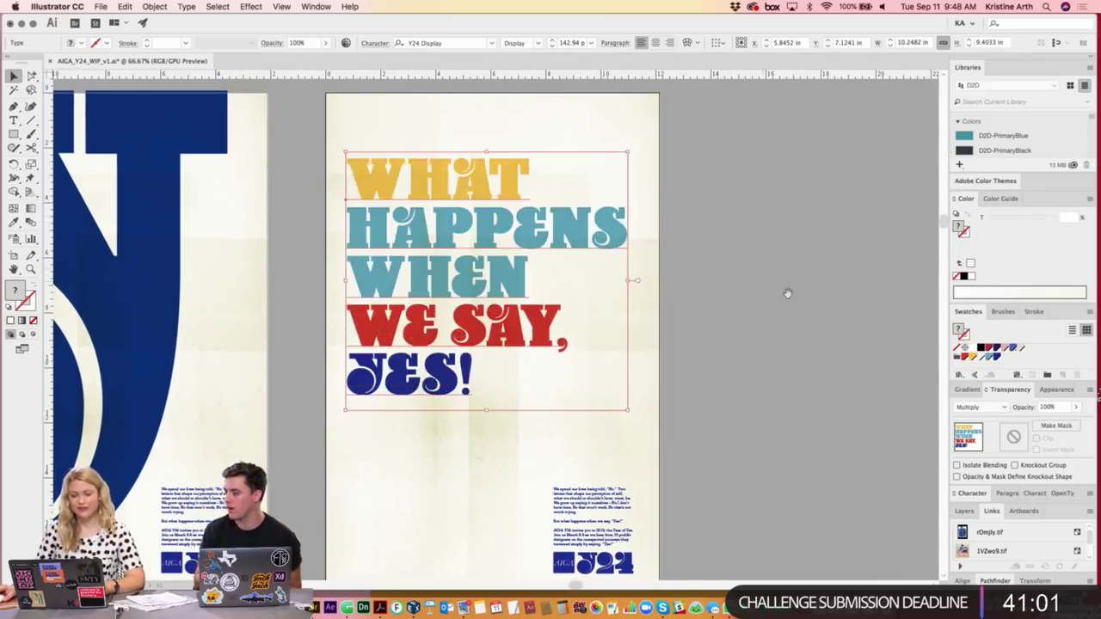
scroll(626, 217, "down", 2)
scroll(626, 217, "right", 1)
left_click_drag(625, 259, 633, 259)
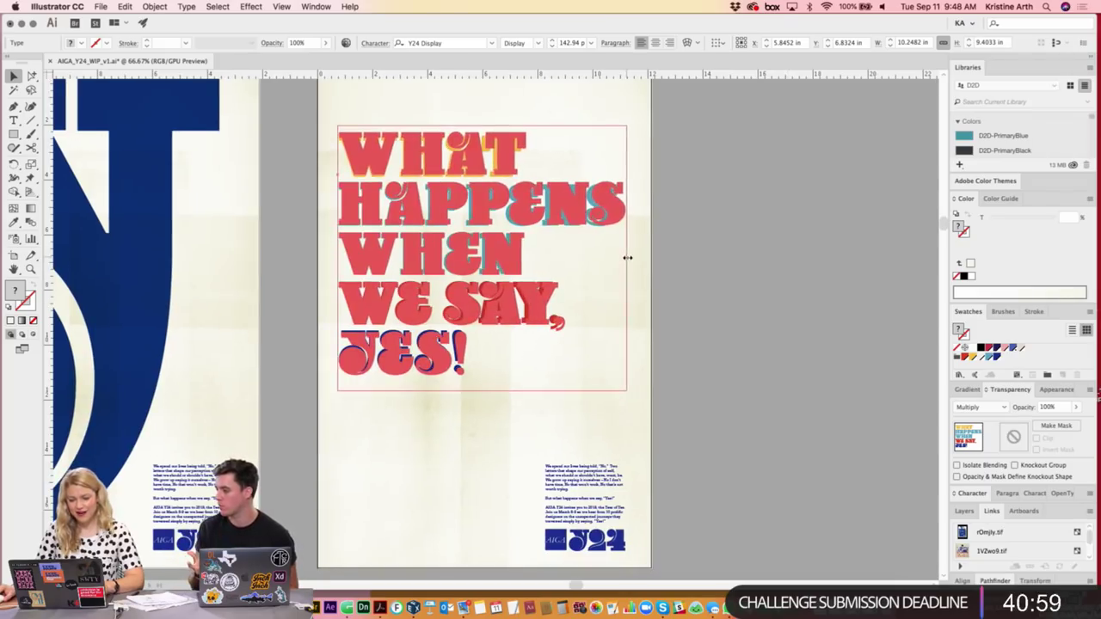
left_click(733, 347)
left_click_drag(733, 347, 736, 359)
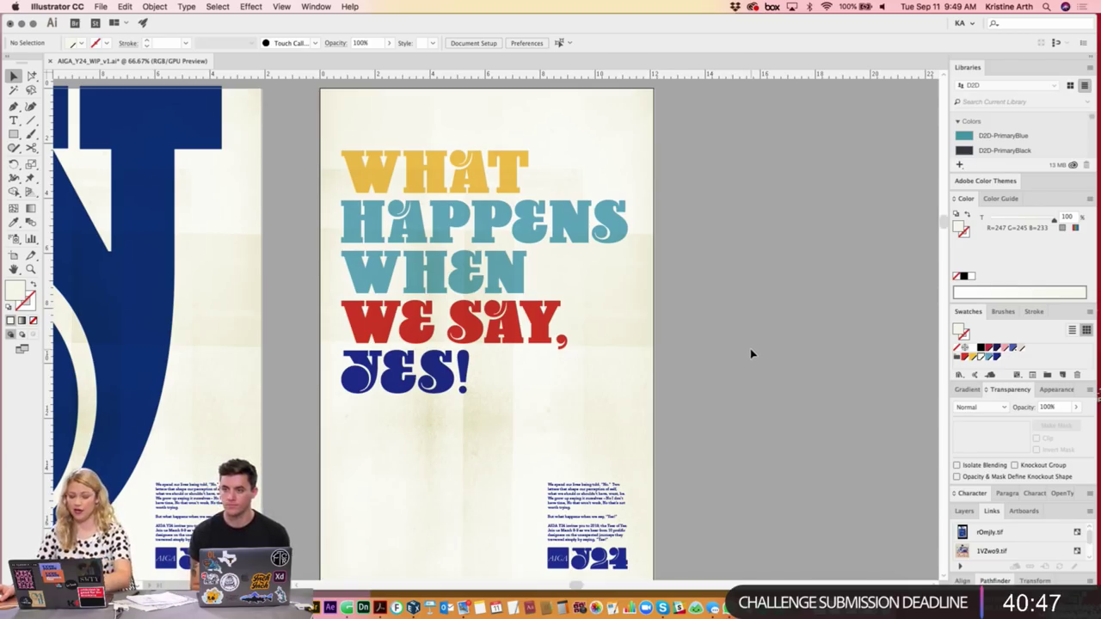
scroll(750, 353, "down", 2)
scroll(740, 355, "down", 2)
scroll(657, 361, "left", 3)
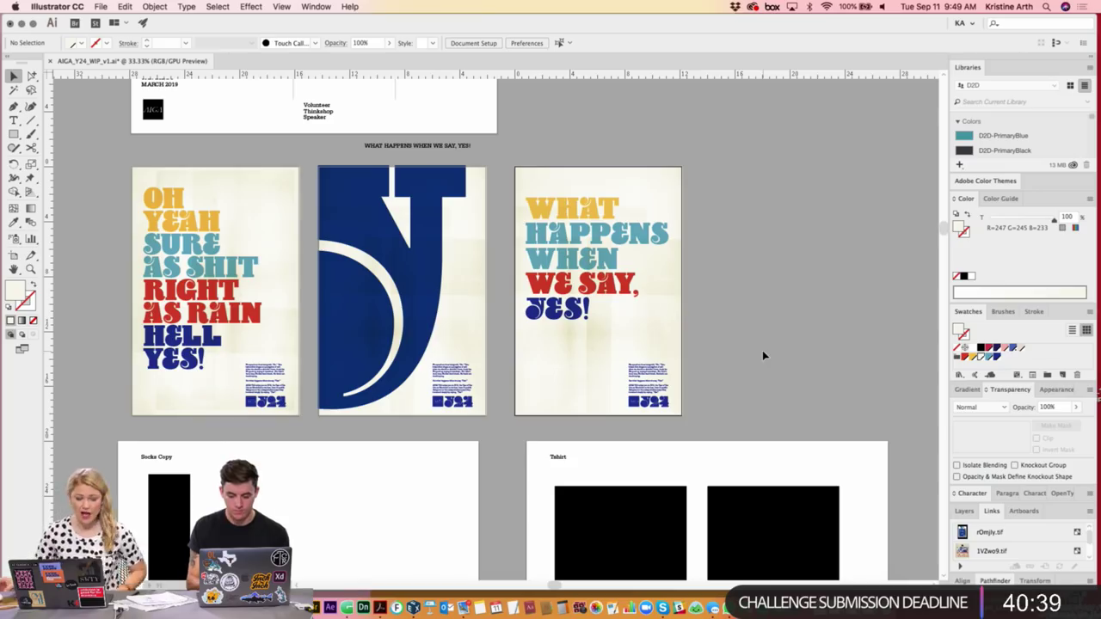
mouse_move(738, 364)
left_mouse_down()
mouse_move(723, 295)
mouse_move(709, 327)
left_mouse_up()
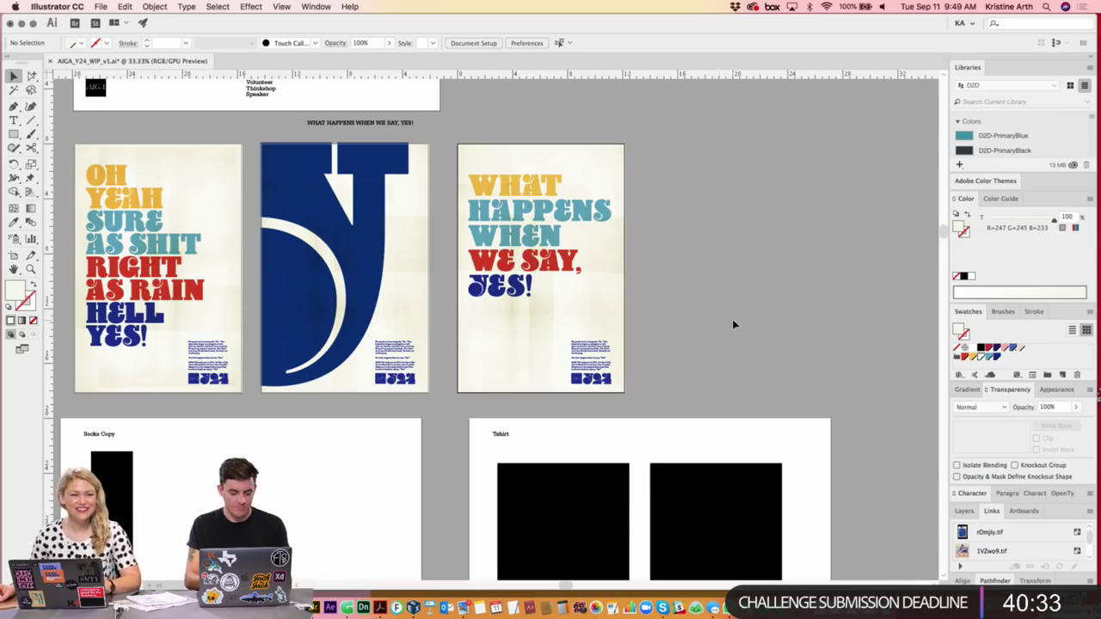
scroll(719, 331, "up", 1)
scroll(714, 364, "up", 1)
scroll(708, 359, "up", 3)
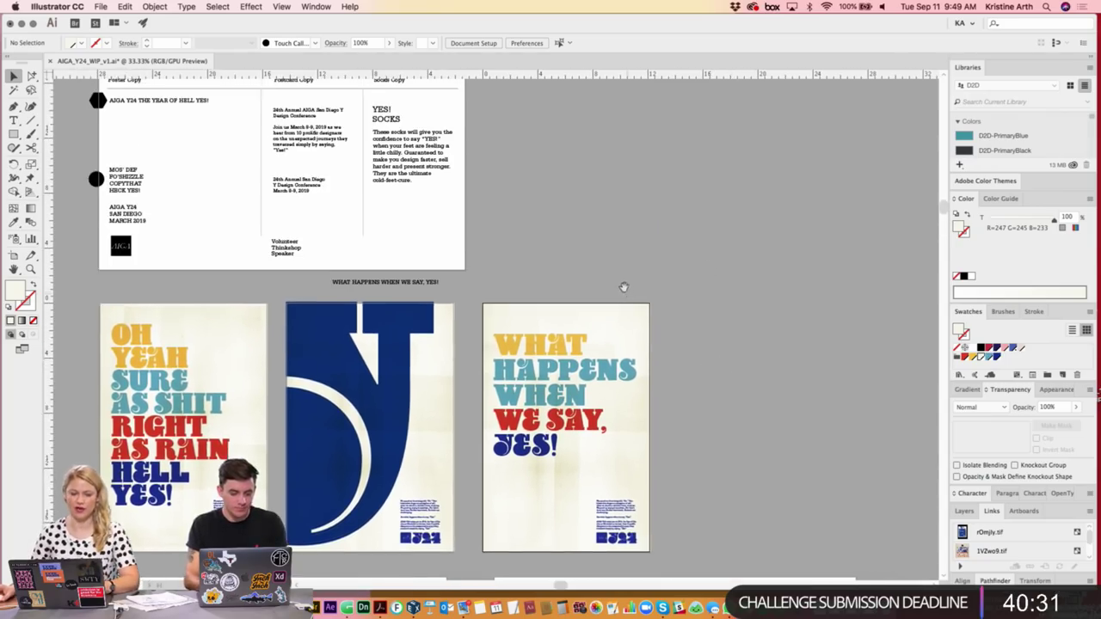
scroll(622, 287, "up", 3)
key("super+equal")
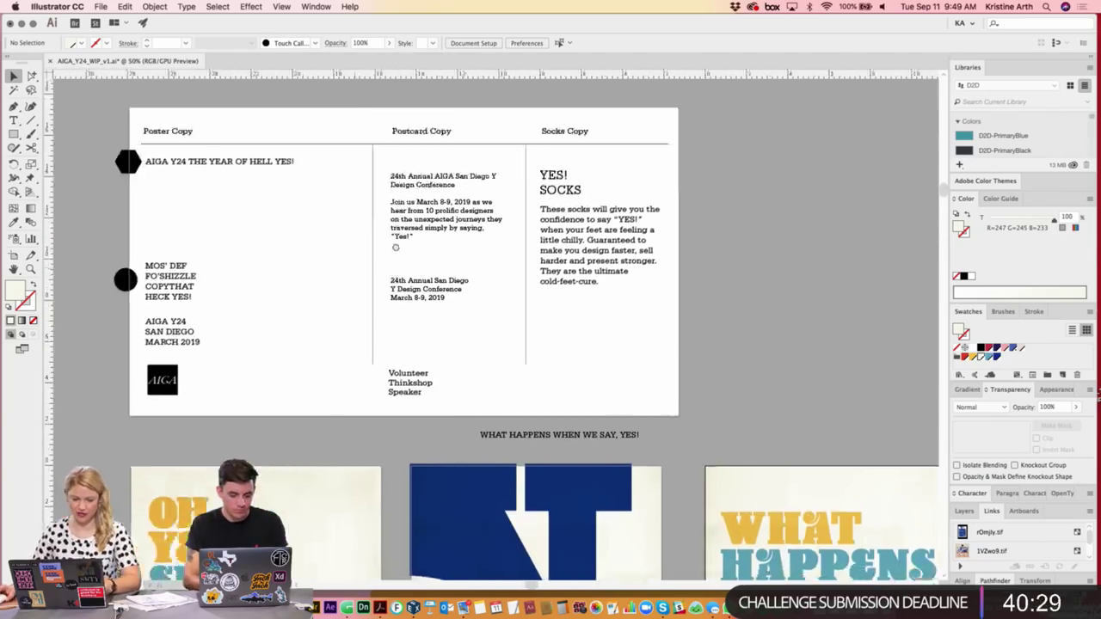
left_click_drag(258, 284, 389, 265)
scroll(448, 314, "down", 2)
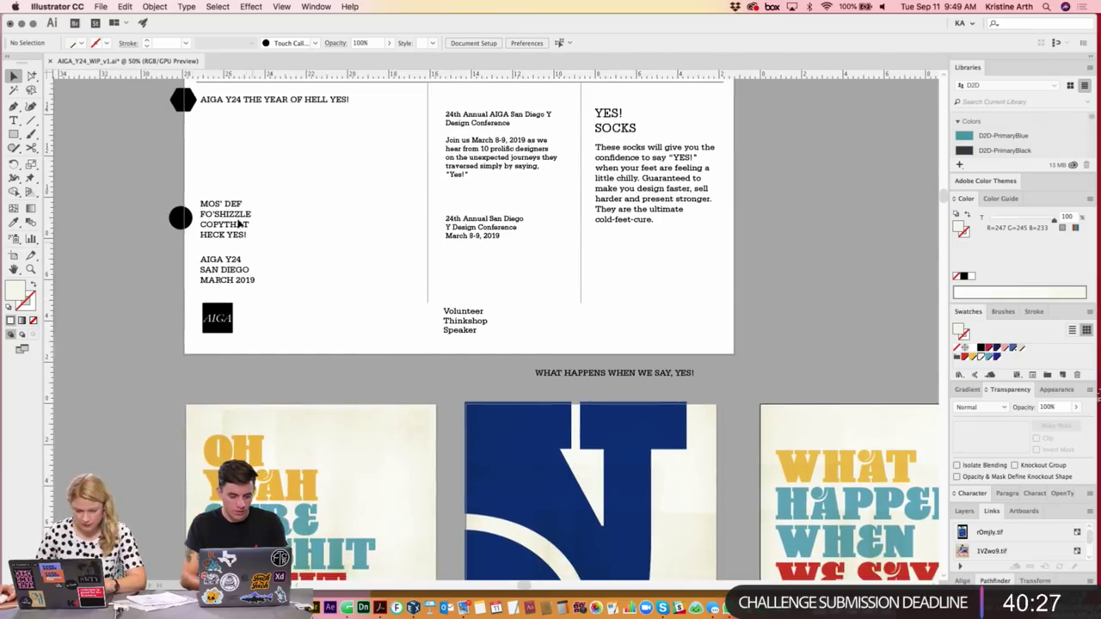
scroll(383, 312, "down", 4)
scroll(384, 311, "down", 3)
scroll(384, 311, "right", 3)
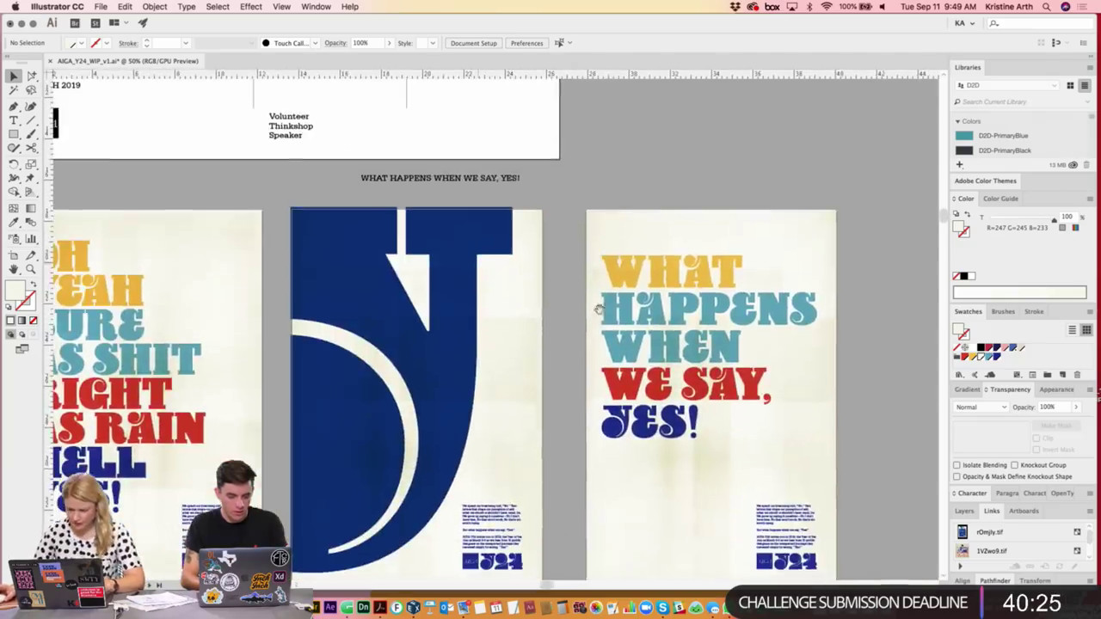
scroll(720, 222, "down", 2)
scroll(720, 222, "right", 4)
left_click(622, 142)
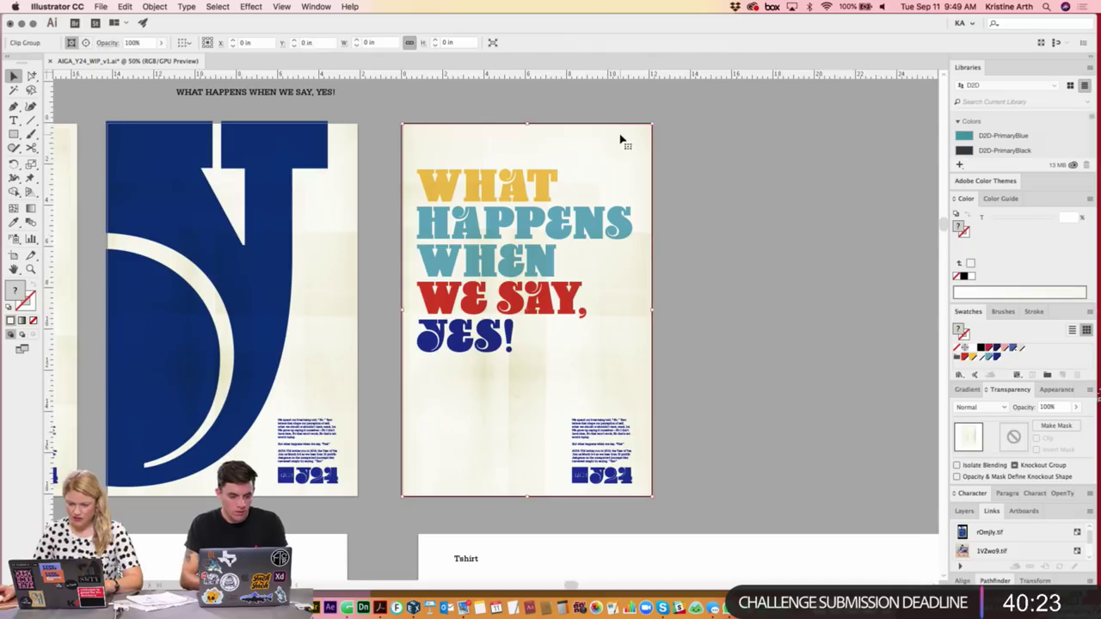
left_click(758, 254)
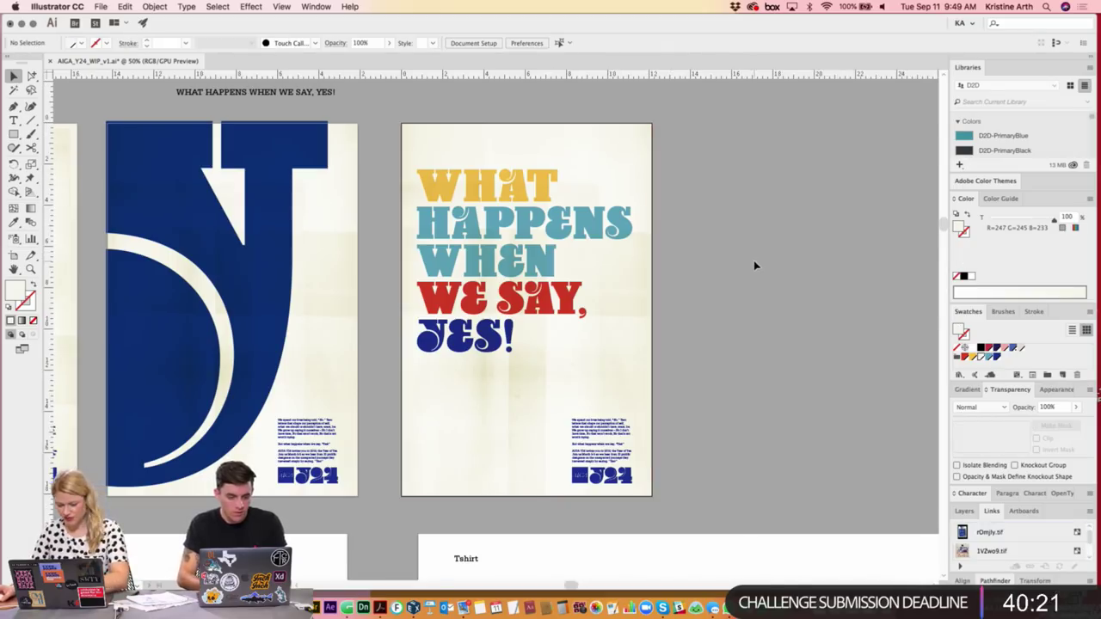
key("super+minus")
scroll(590, 291, "down", 2)
- Duplicate the J poster artboard to the right and shift the What Happens scan down
key("shift+o")
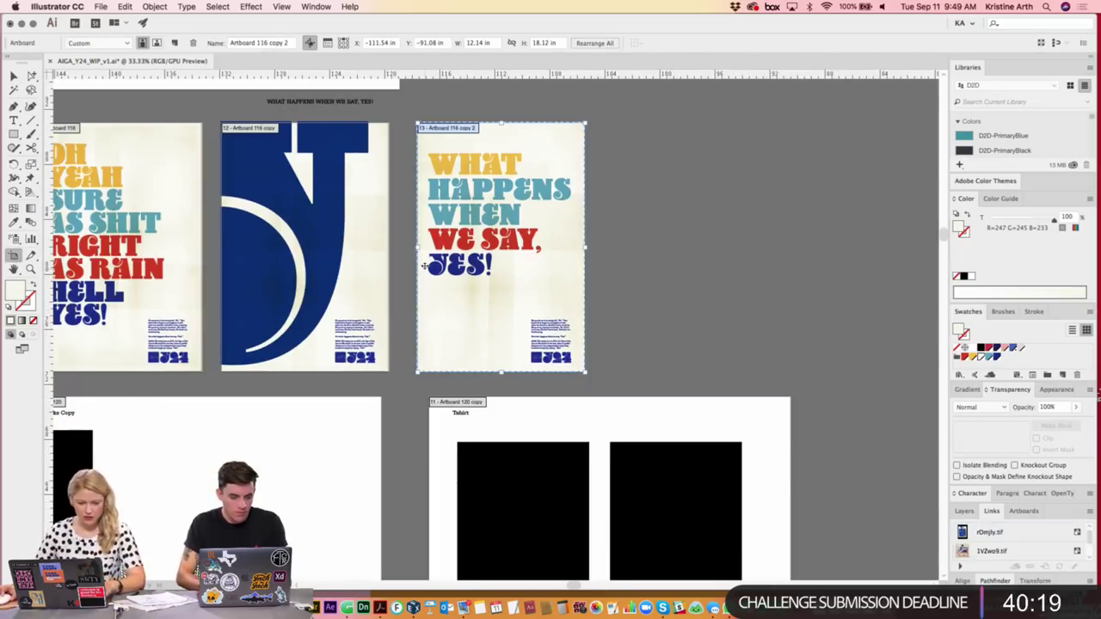
mouse_move(309, 258)
left_mouse_down()
mouse_move(723, 262)
mouse_move(713, 263)
left_mouse_up()
key("Escape")
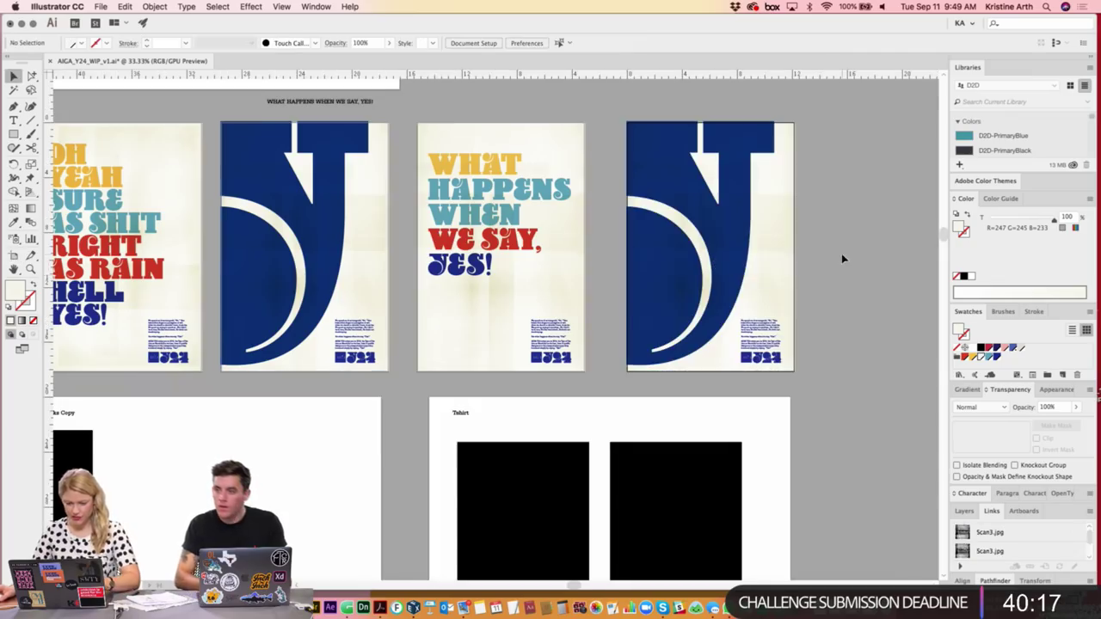
scroll(577, 290, "up", 2)
left_click(31, 76)
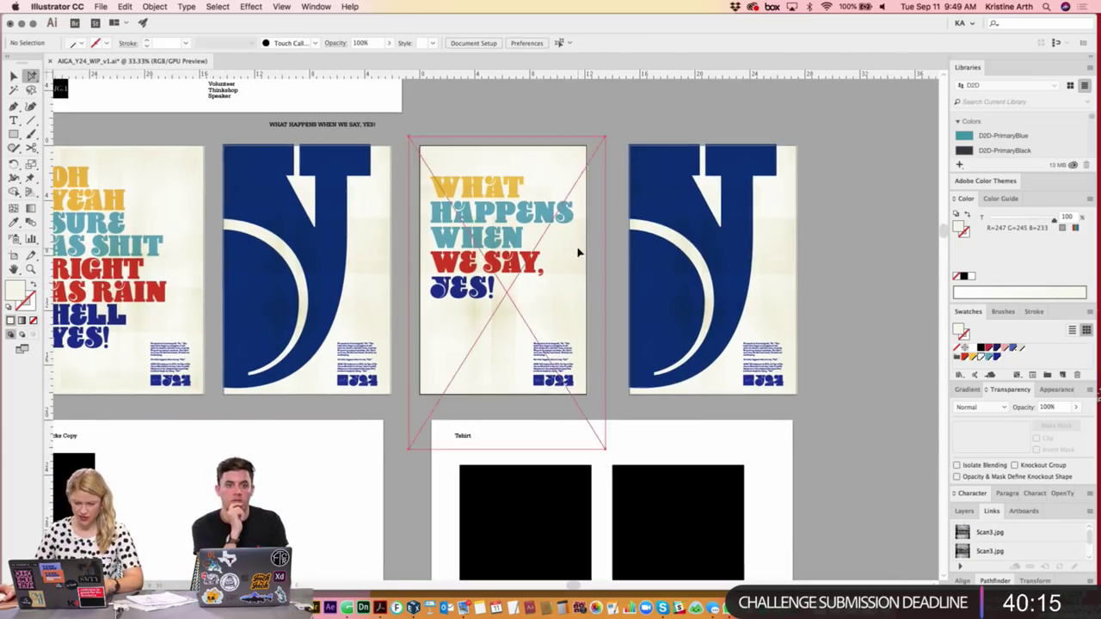
left_click_drag(580, 249, 579, 299)
key("ctrl+shift+a")
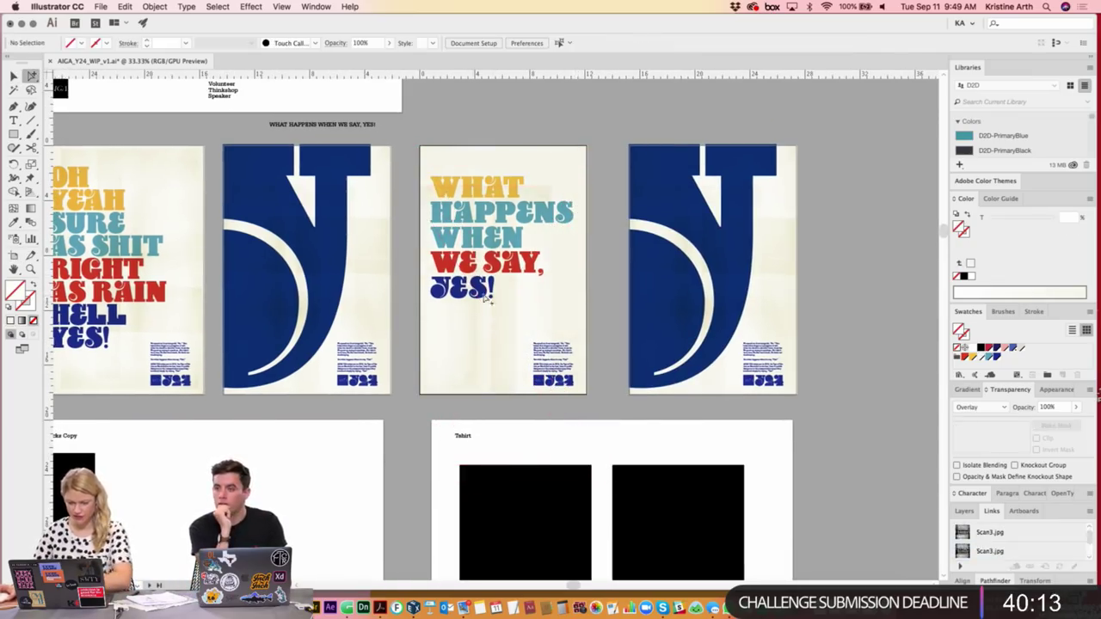
- Rotate the first poster's Scan3.jpg texture a quarter turn, 90°
scroll(482, 301, "left", 2)
left_click(393, 262)
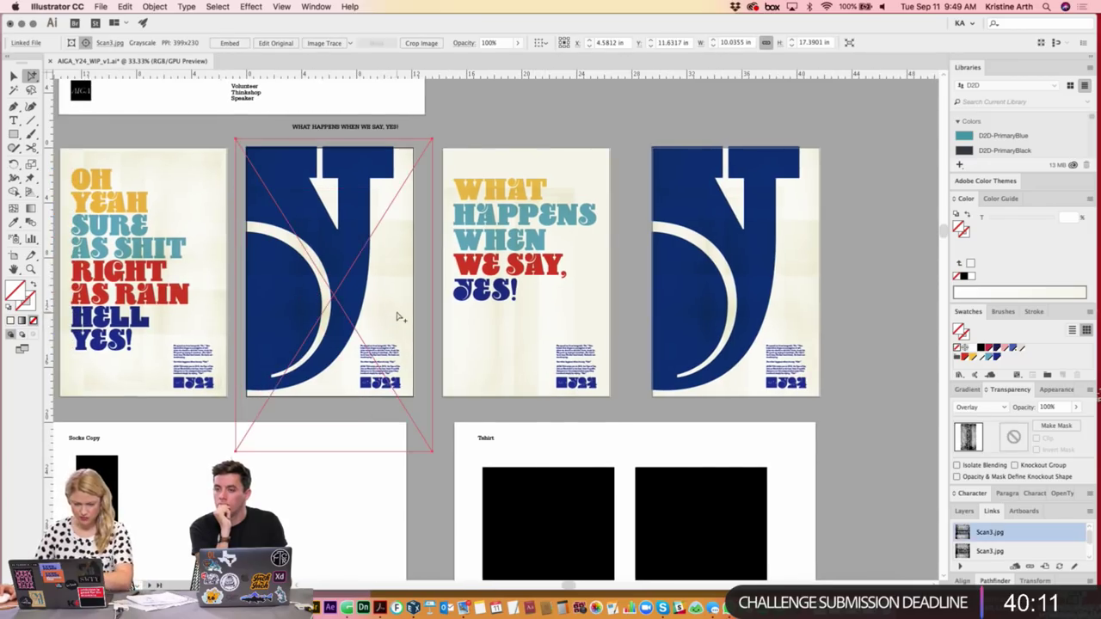
key("ctrl+shift+a")
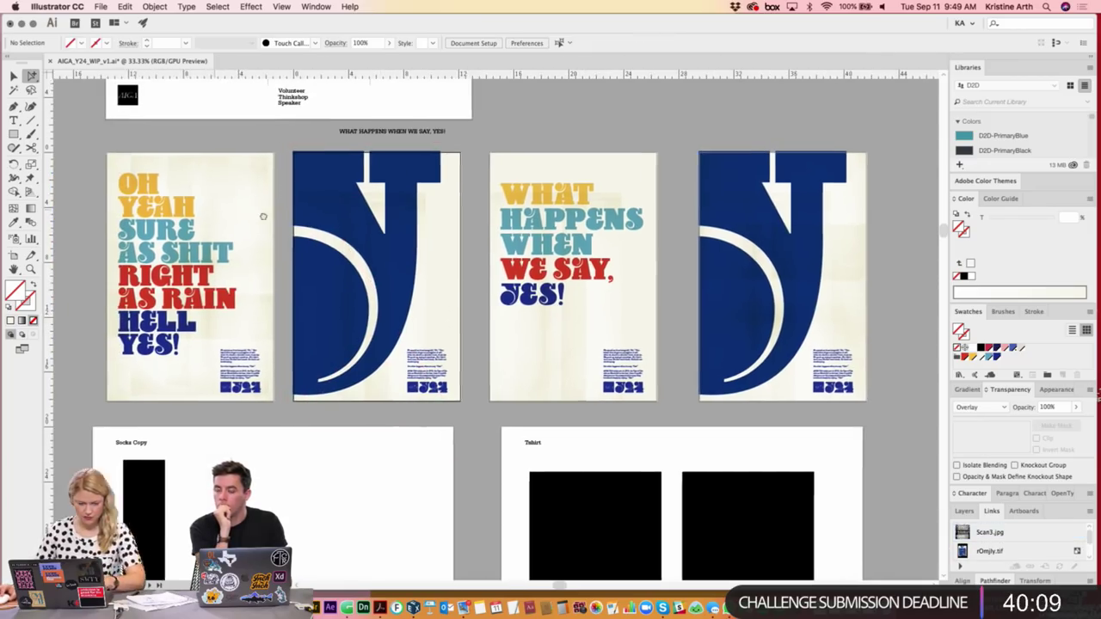
scroll(215, 275, "left", 3)
left_click(277, 326)
key("super+shift+a")
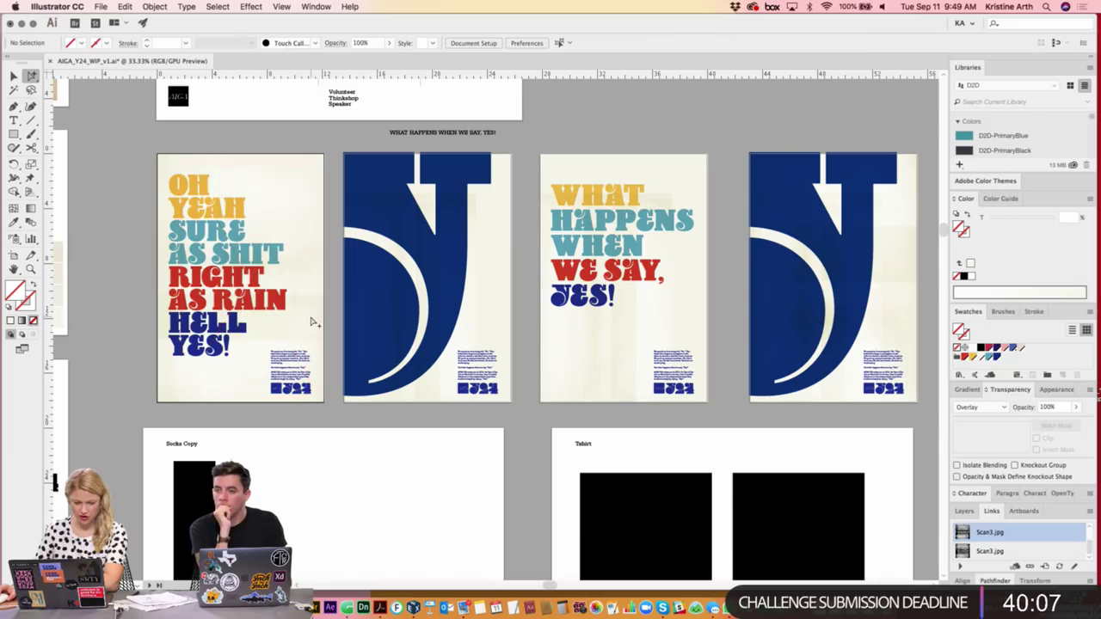
left_click(318, 339)
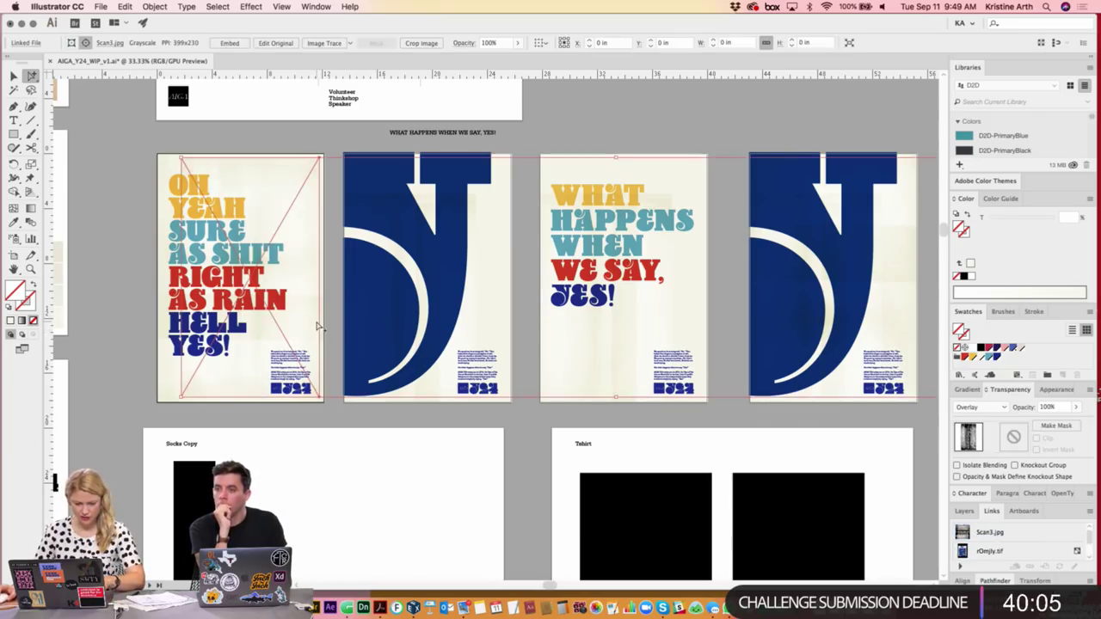
key("super+shift+a")
left_click(297, 328)
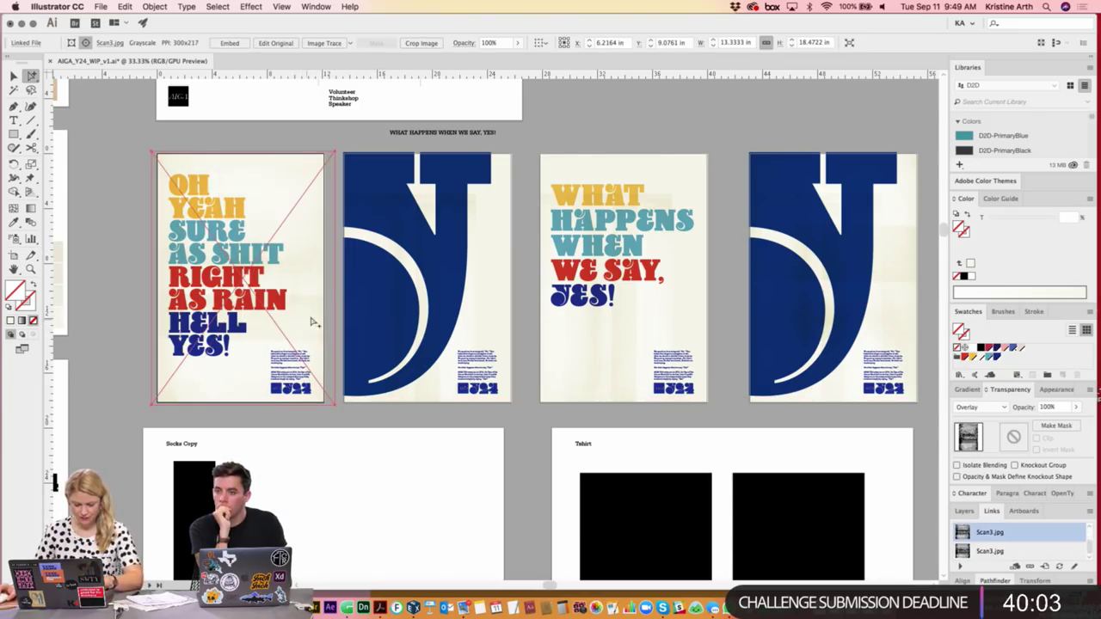
mouse_move(338, 278)
left_mouse_down()
mouse_move(255, 185)
mouse_move(263, 228)
mouse_move(316, 283)
left_mouse_up()
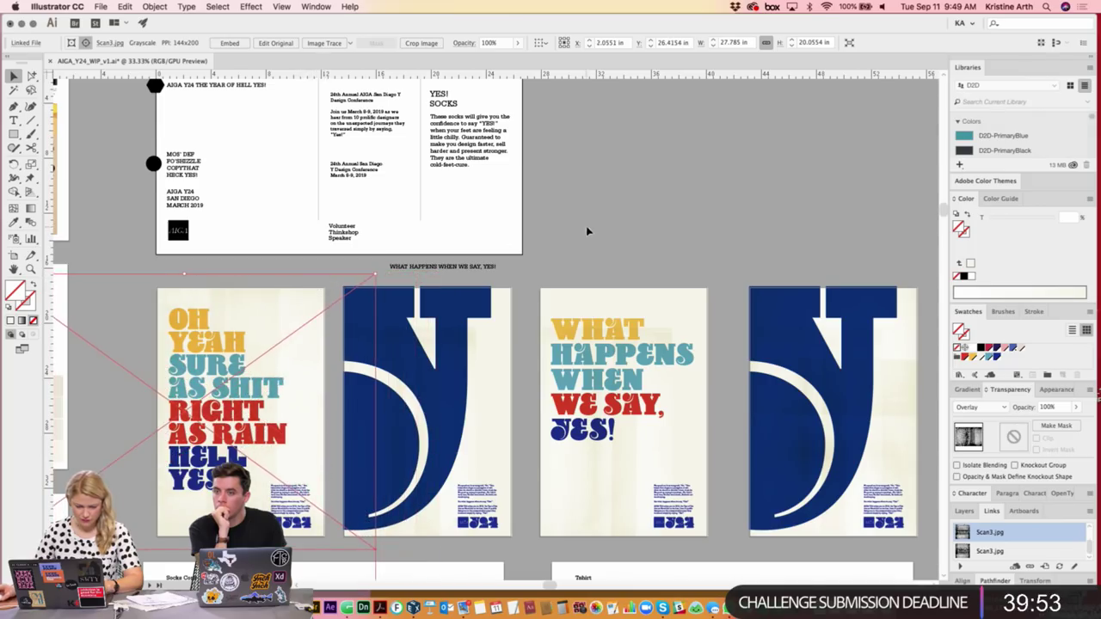
- Select the first poster's texture image inside its group and move it toward the second poster
left_click(585, 285)
scroll(344, 302, "down", 3)
left_click(31, 75)
left_click(287, 222)
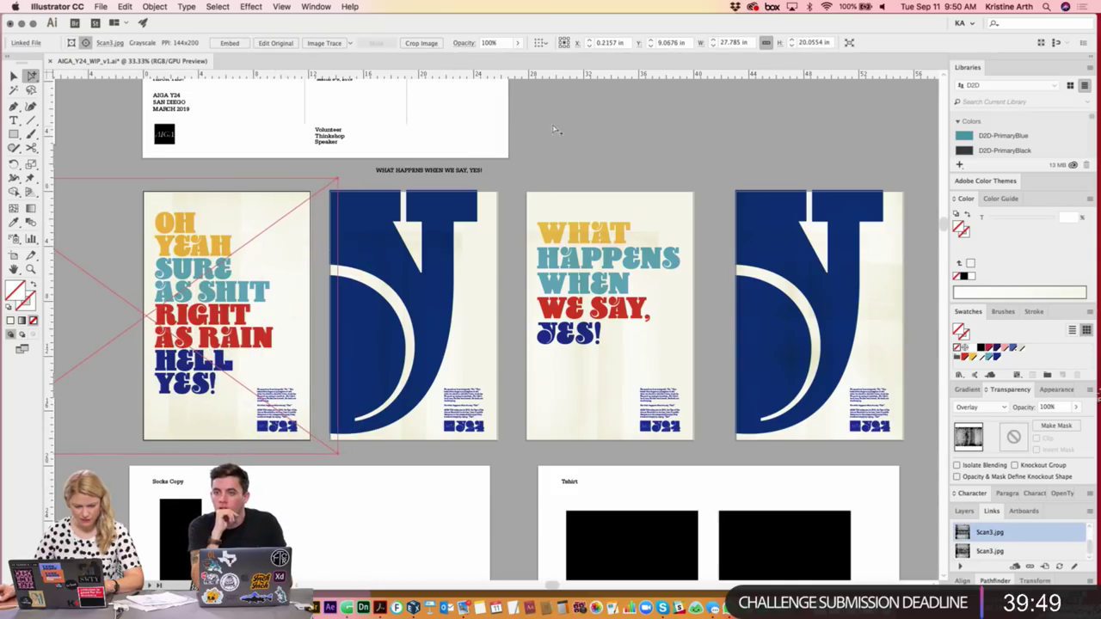
left_click(206, 172)
scroll(205, 174, "right", 2)
left_click_drag(408, 270, 442, 290)
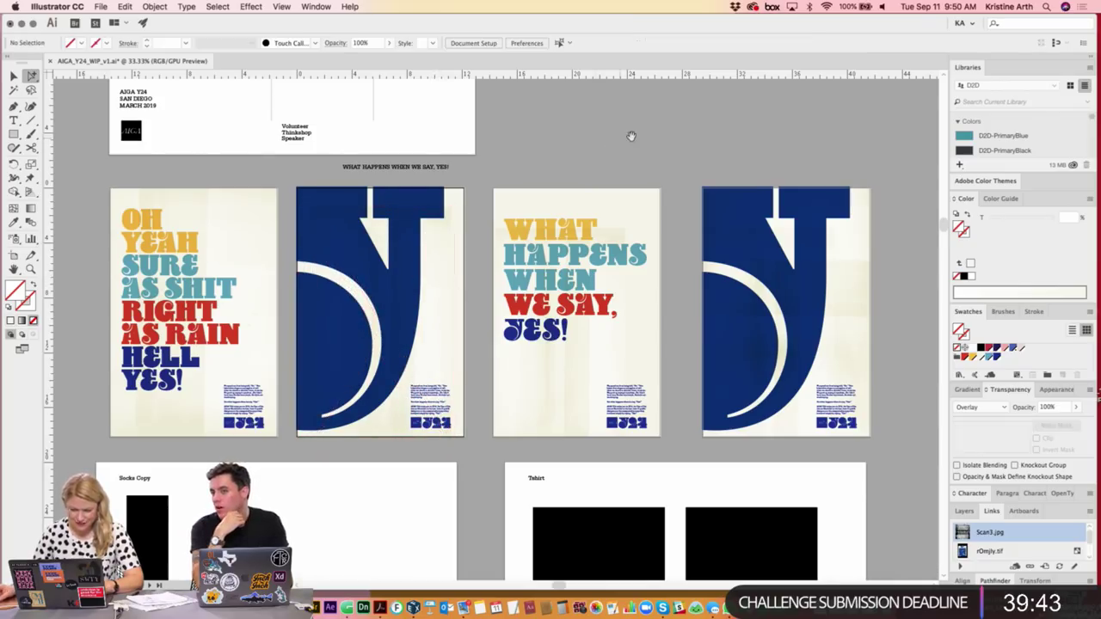
- Paste a texture copy over poster three, stretch it to cover, then delete it
scroll(585, 224, "right", 4)
scroll(585, 224, "down", 2)
key("ctrl+v")
left_click_drag(514, 353, 518, 332)
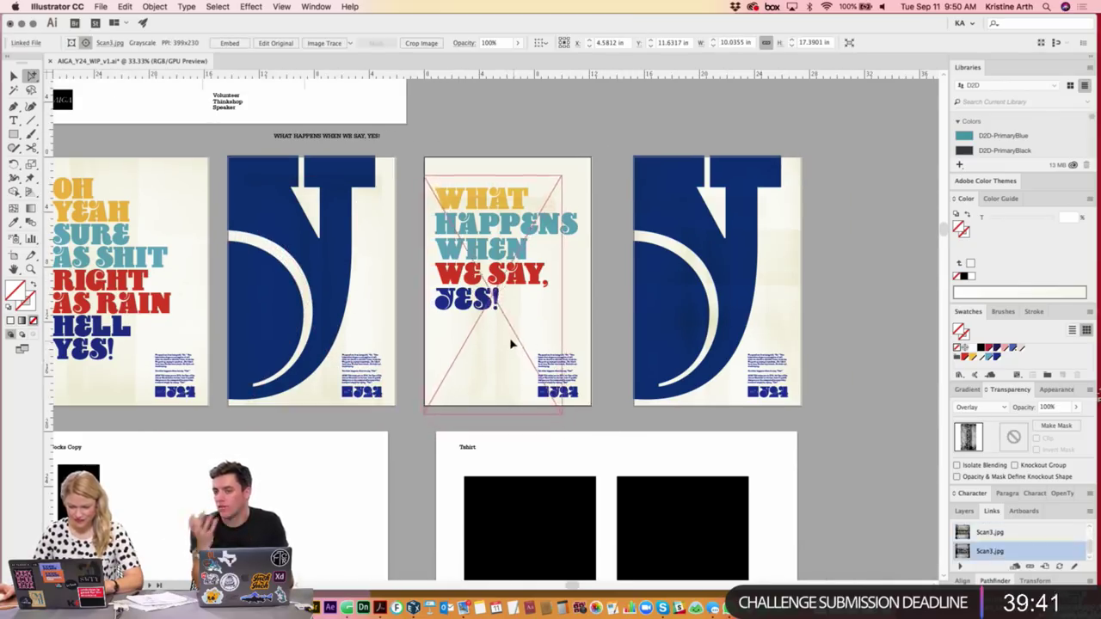
key("v")
left_click_drag(493, 176, 542, 149)
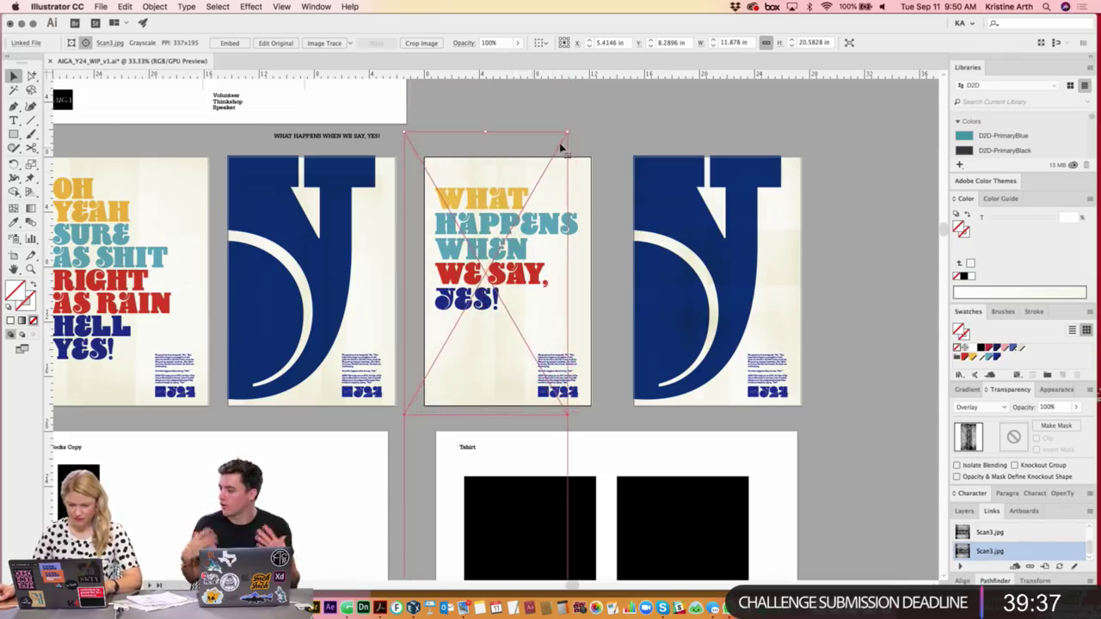
key("Delete")
scroll(680, 146, "up", 2)
scroll(679, 146, "left", 2)
scroll(654, 164, "down", 2)
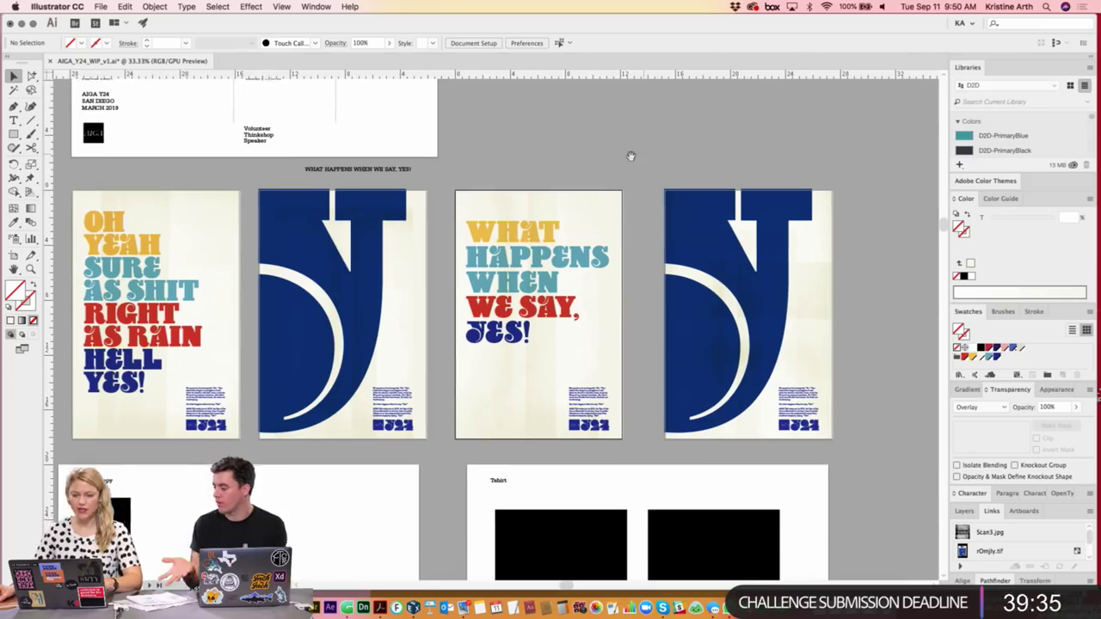
scroll(637, 157, "right", 1)
- Top-align the WHAT HAPPENS WHEN WE SAY, YES! headline with the OH YEAH headline
left_click(517, 237)
left_click(136, 244, "shift")
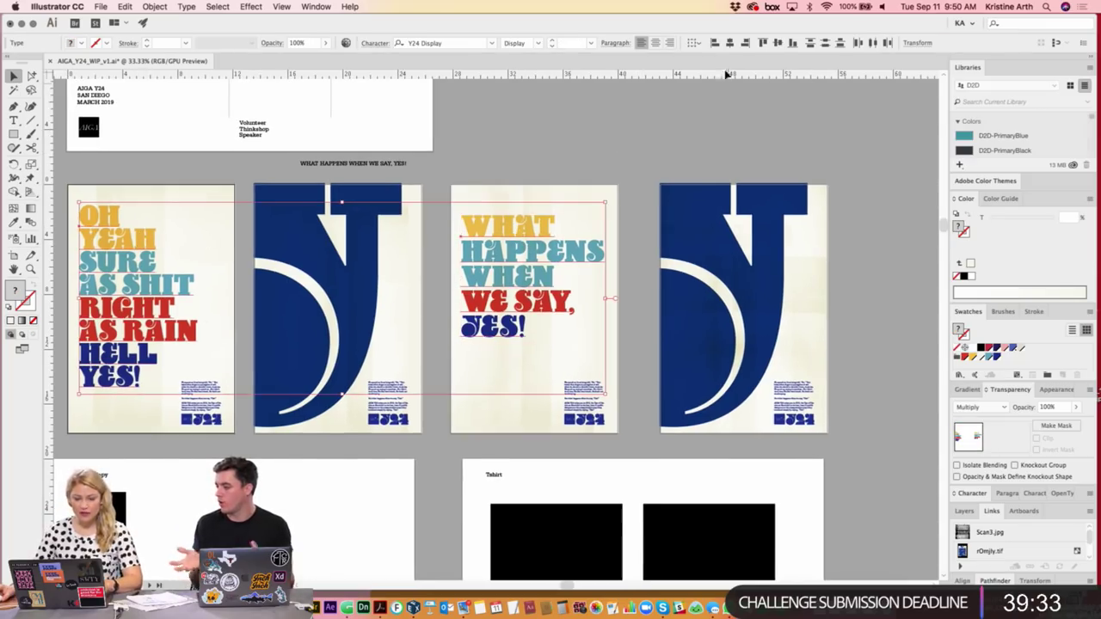
left_click(759, 43)
scroll(641, 158, "down", 1)
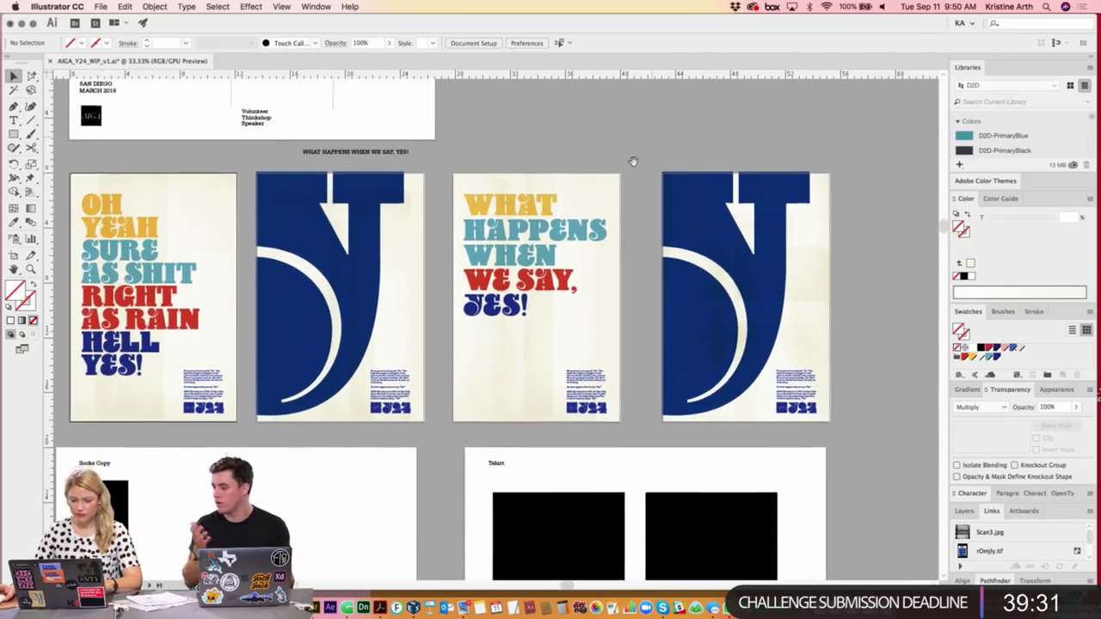
left_click(516, 211)
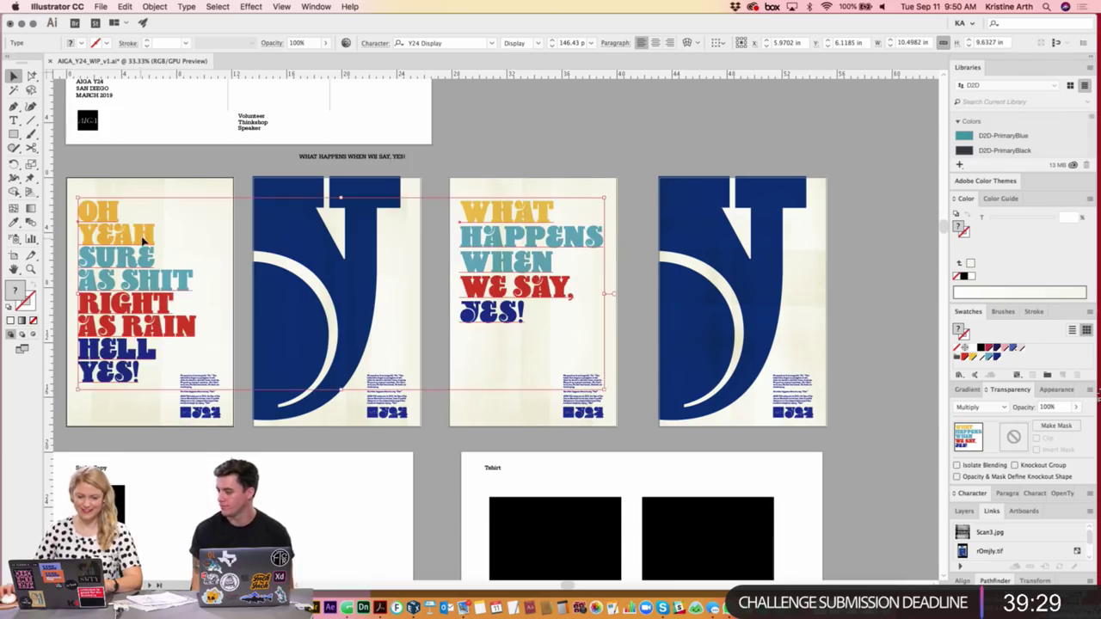
left_click(600, 152)
- Reselect both headlines to confirm their tops line up, then deselect
scroll(632, 147, "left", 2)
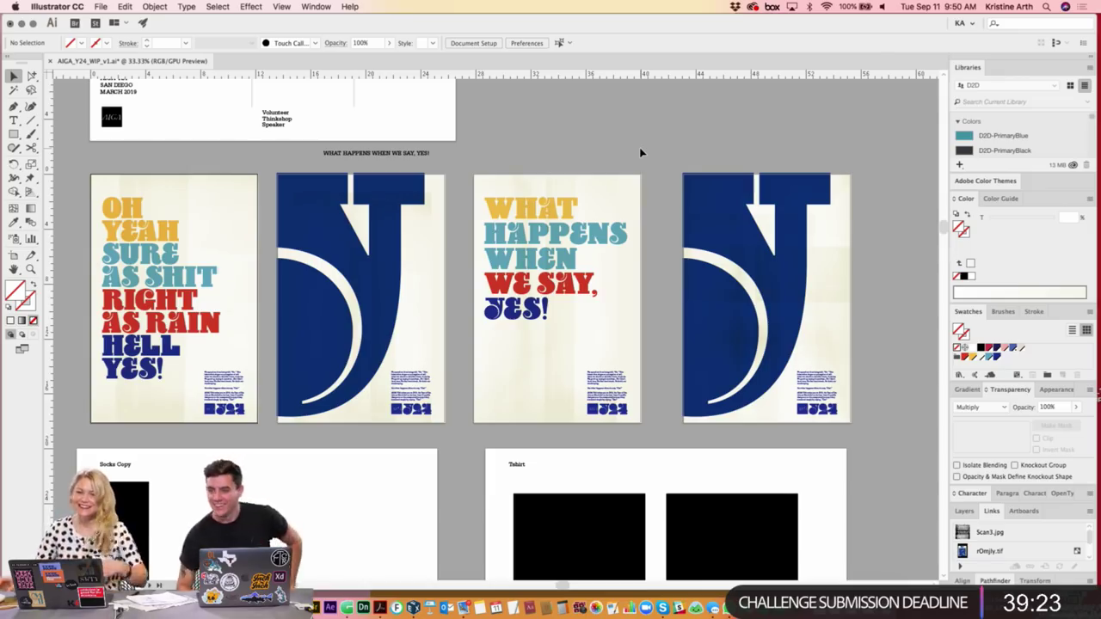
scroll(650, 140, "down", 1)
scroll(651, 140, "up", 1)
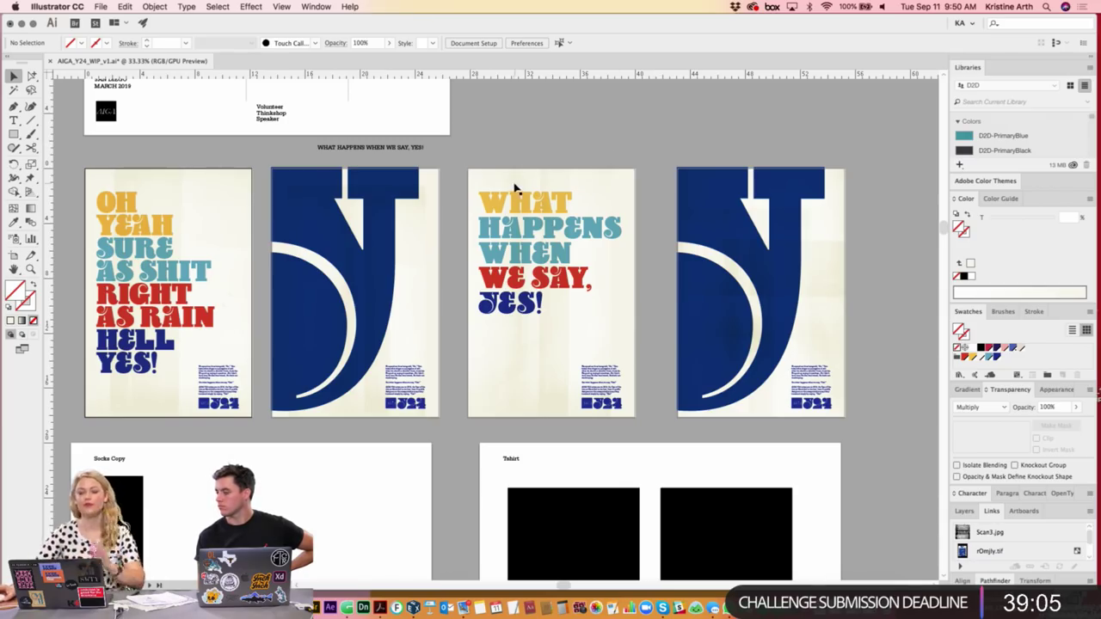
left_click(542, 249)
left_click(104, 209, "shift")
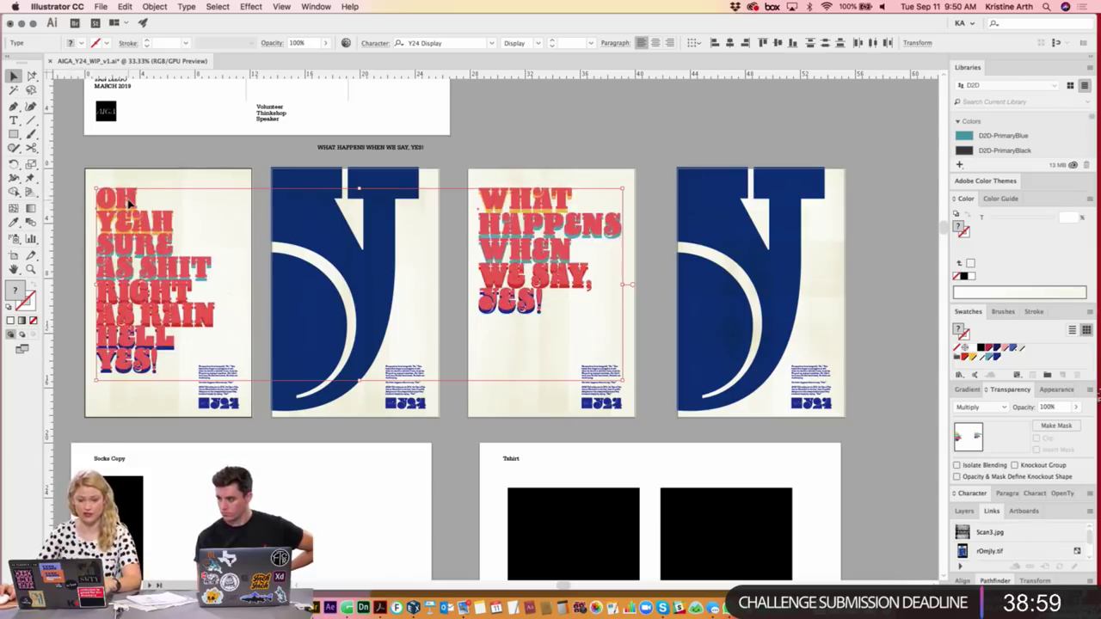
left_click(546, 146)
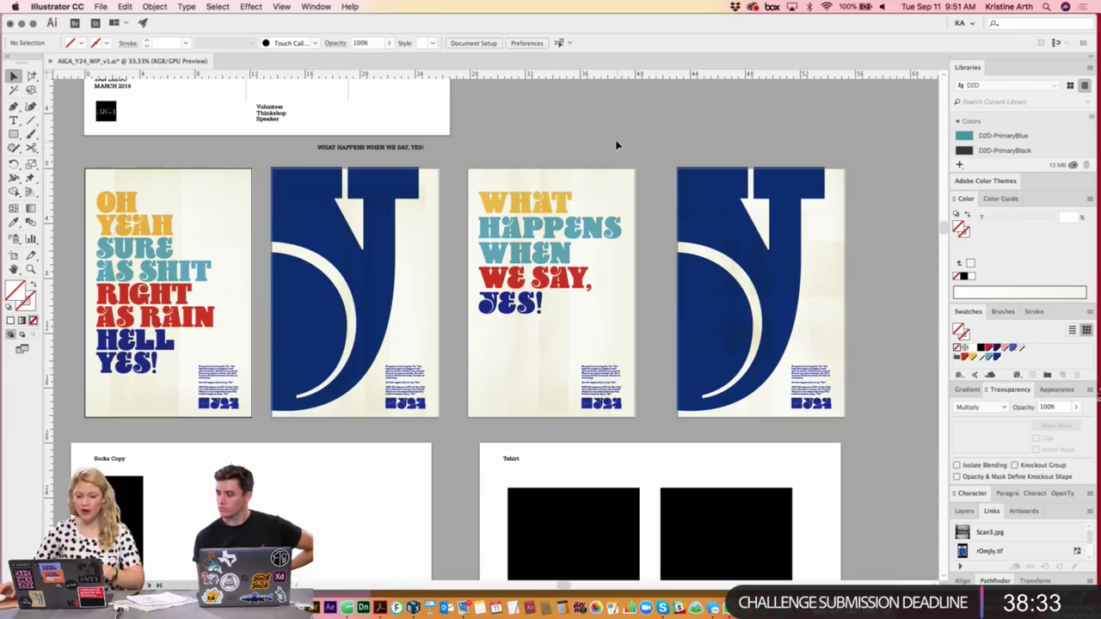
key("super+equal")
left_click(13, 121)
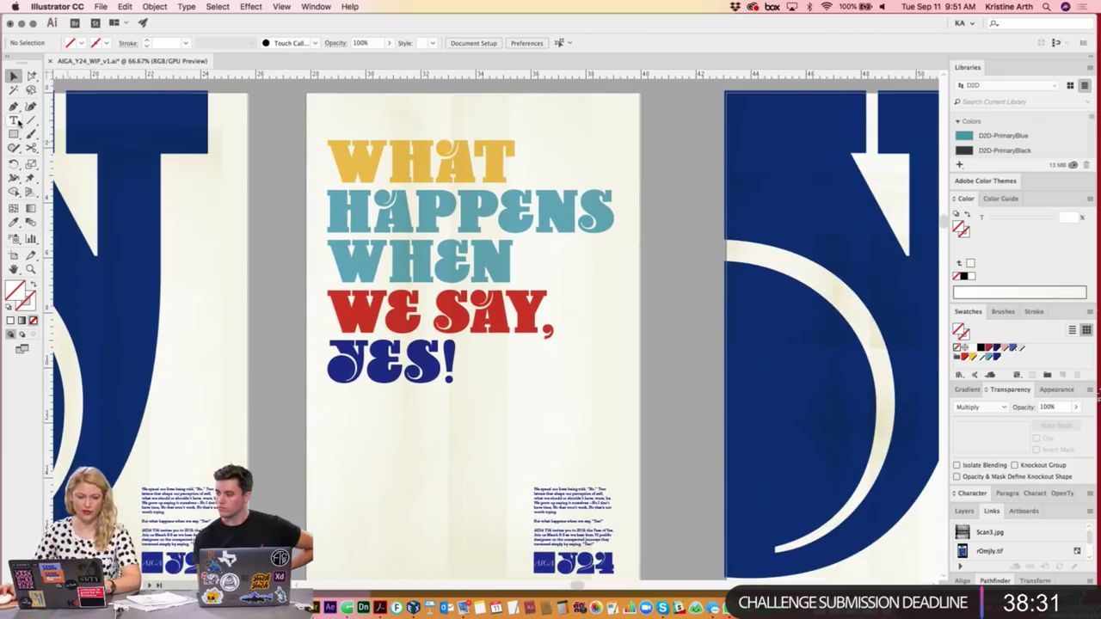
left_click(689, 207)
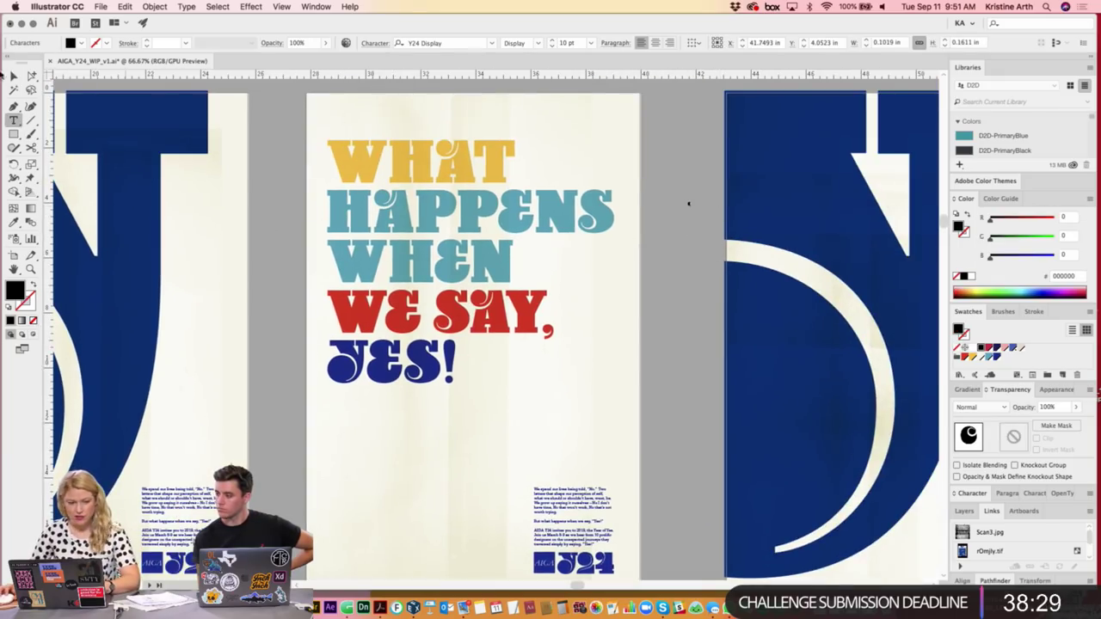
key("Escape")
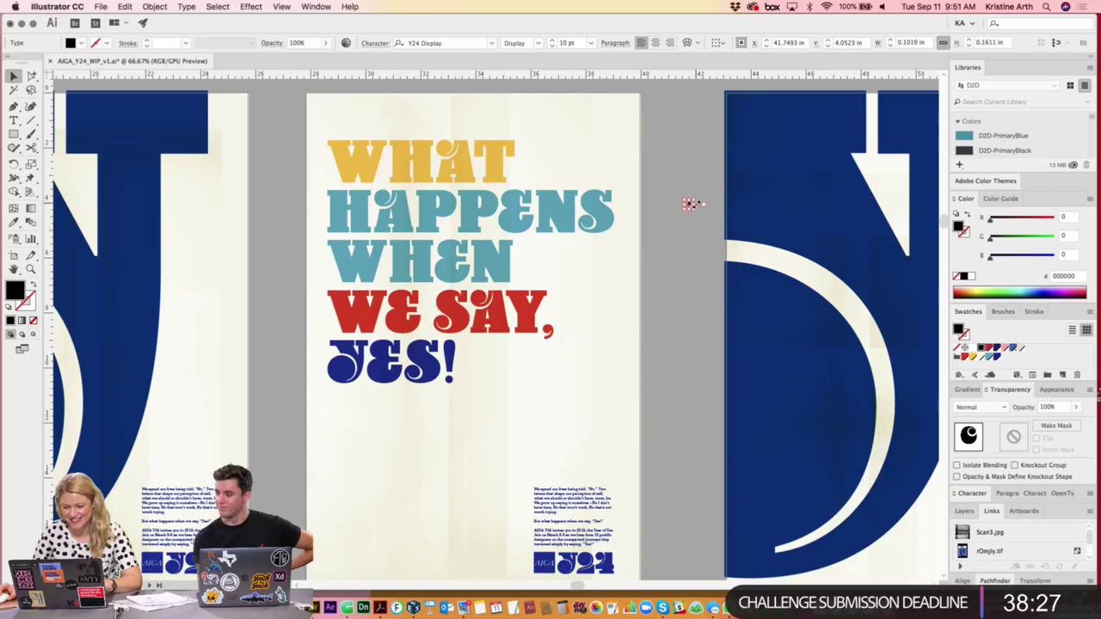
mouse_move(759, 192)
left_mouse_down()
mouse_move(747, 168)
mouse_move(625, 265)
mouse_move(861, 307)
left_mouse_up()
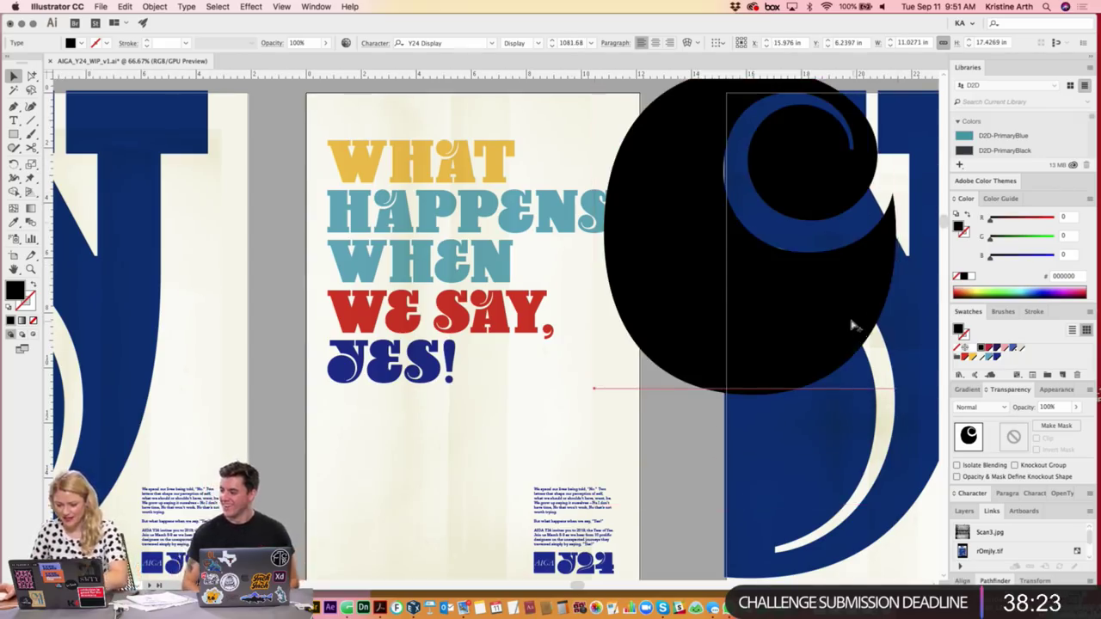
key("super+minus")
scroll(499, 286, "left", 5)
left_click_drag(737, 267, 601, 346)
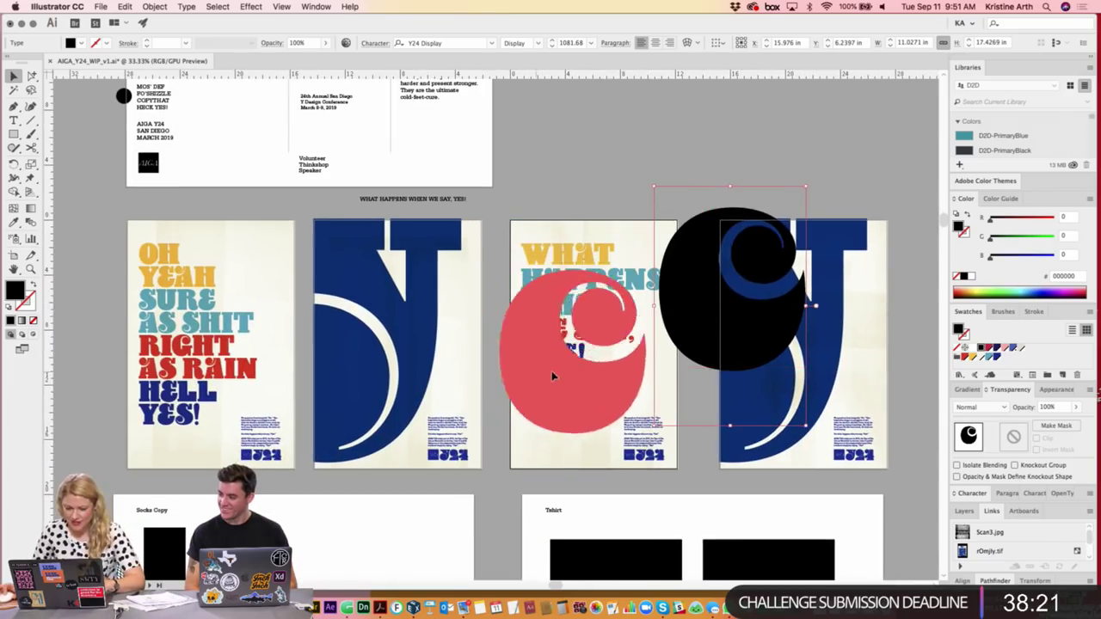
left_click(696, 216)
key("super+equal")
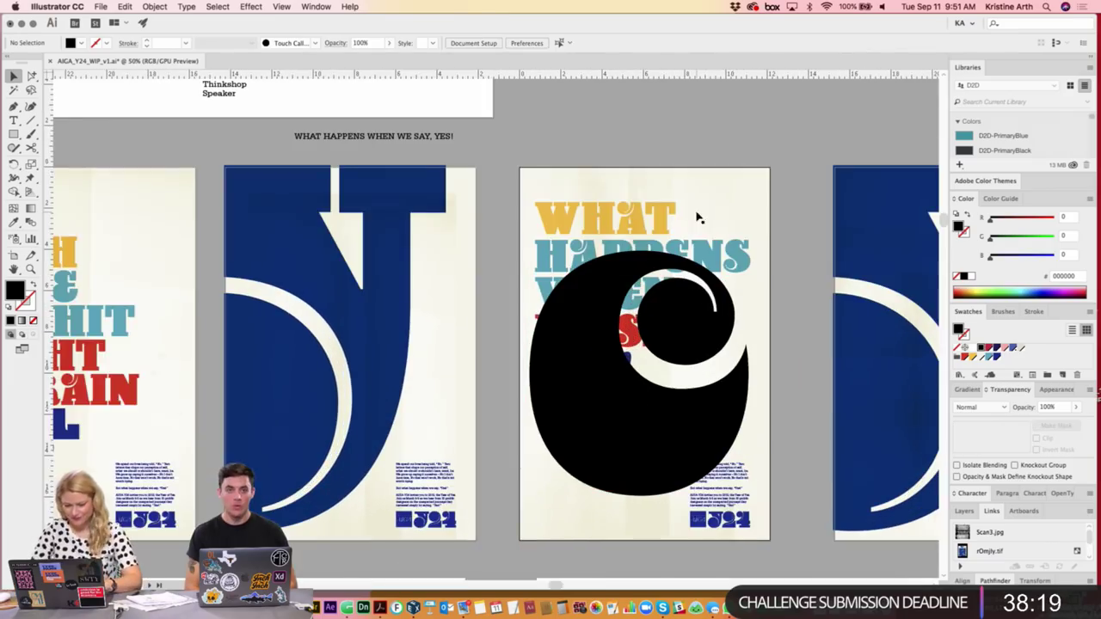
key("super+equal")
scroll(657, 262, "right", 1)
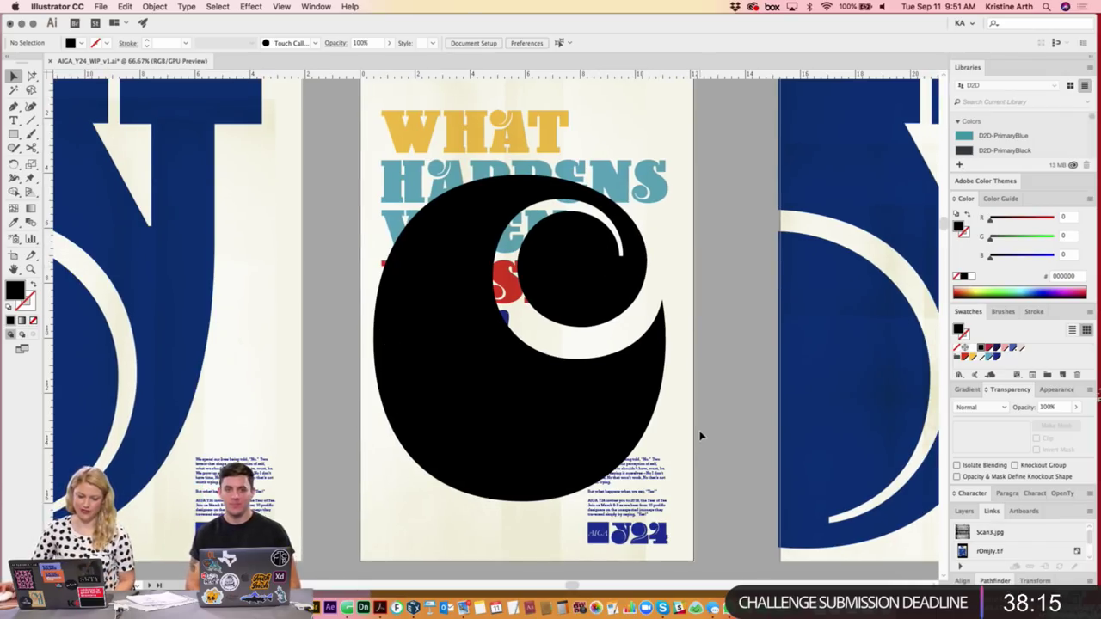
left_click(604, 268)
key("Delete")
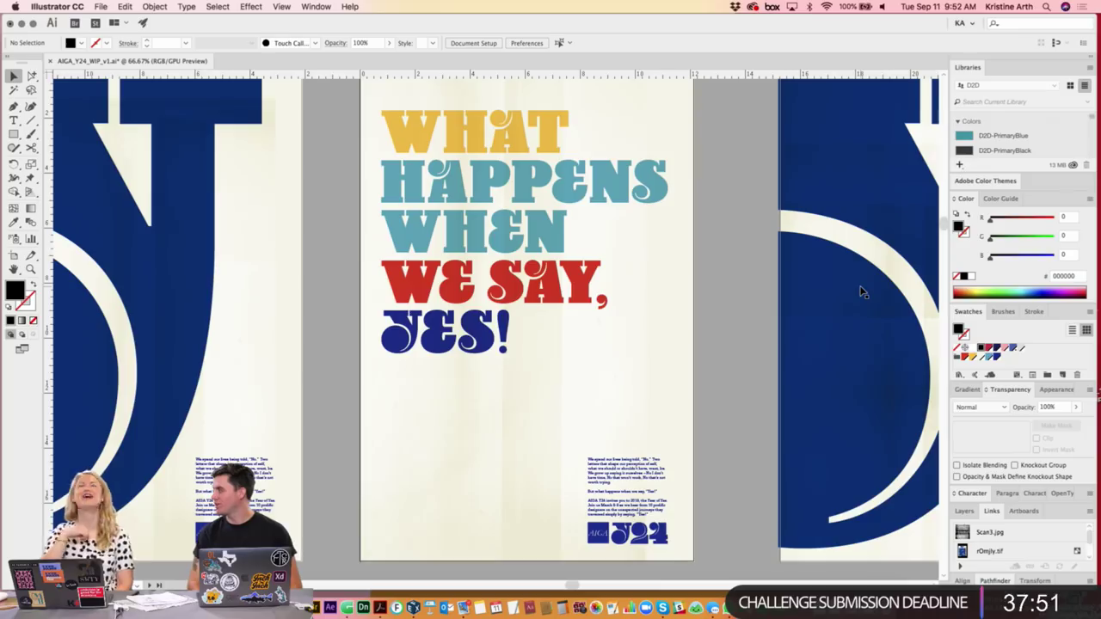
- Zoom out and scroll to the white blue-J poster beside the WHAT HAPPENS poster
key("ctrl+minus")
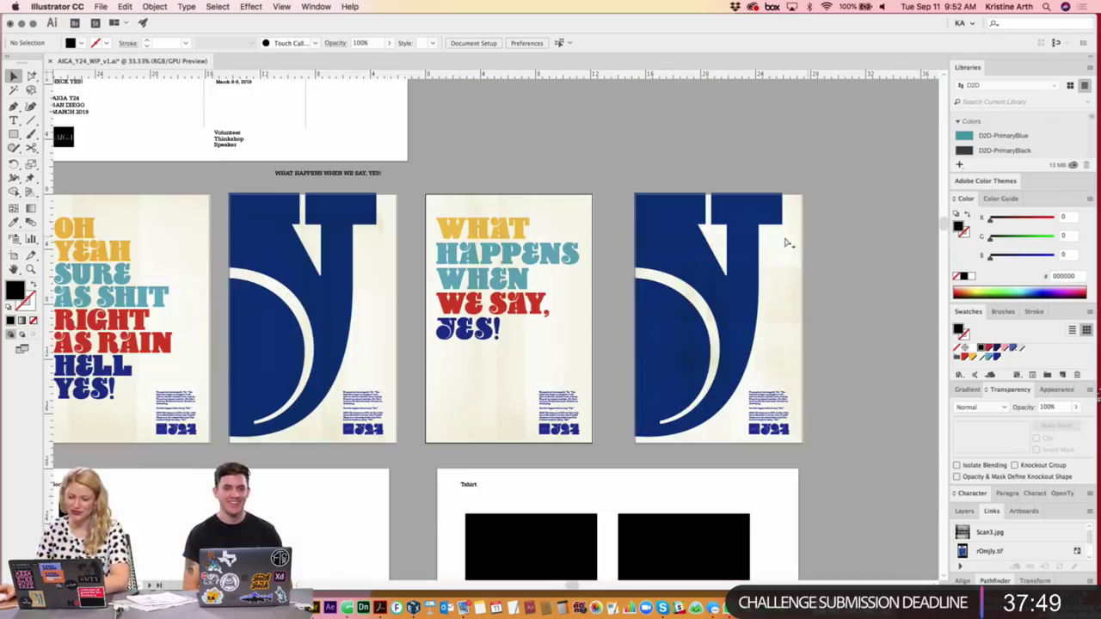
scroll(659, 238, "right", 2)
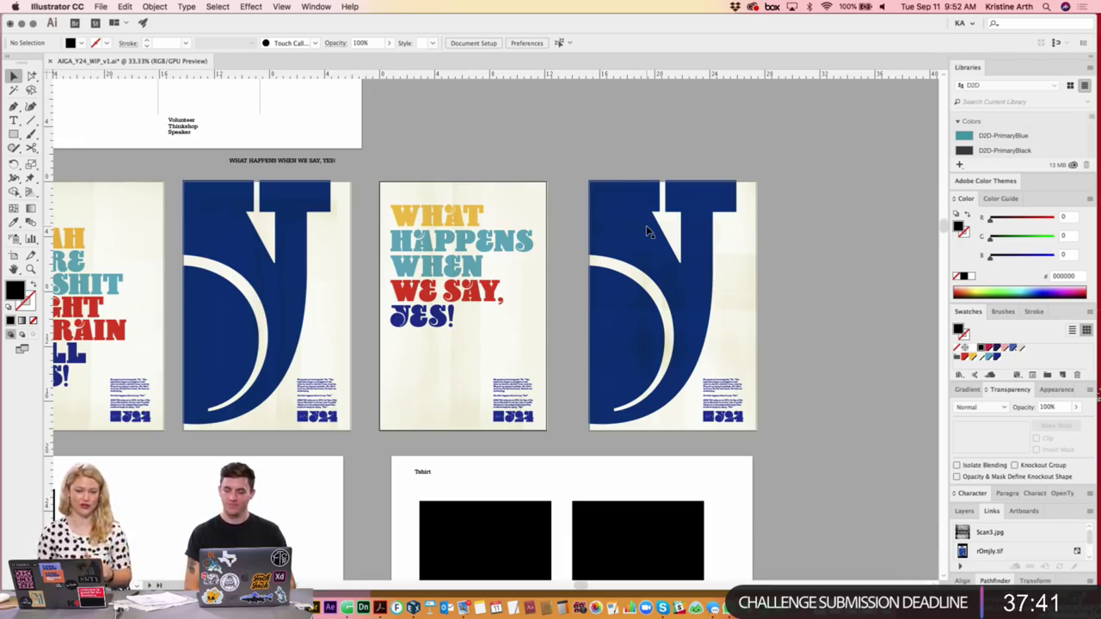
scroll(697, 259, "down", 2)
scroll(697, 258, "right", 2)
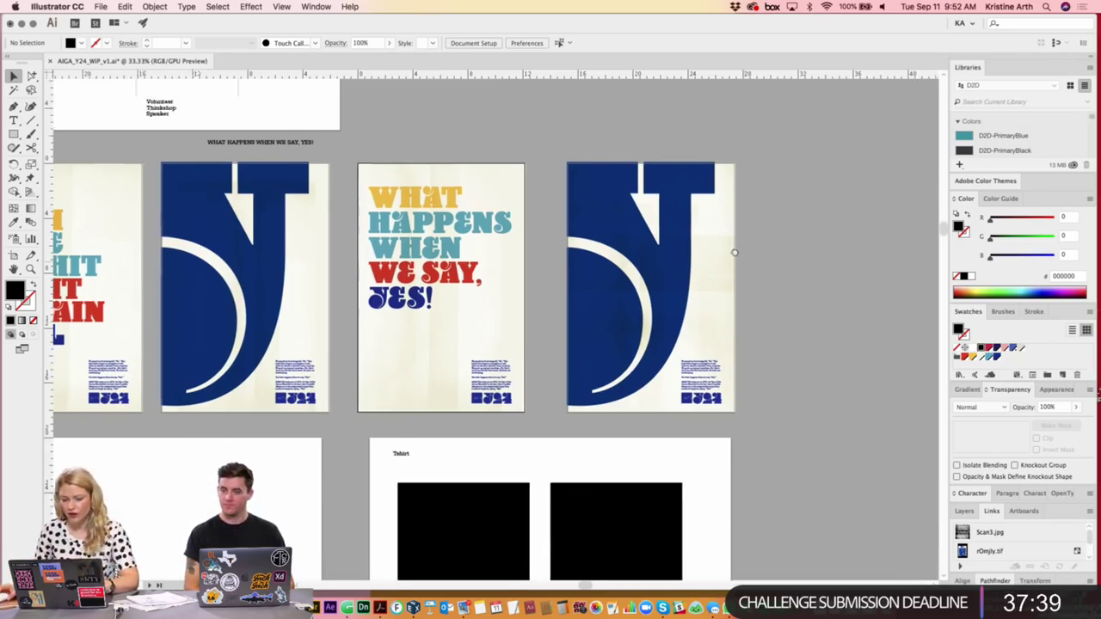
scroll(721, 292, "up", 2)
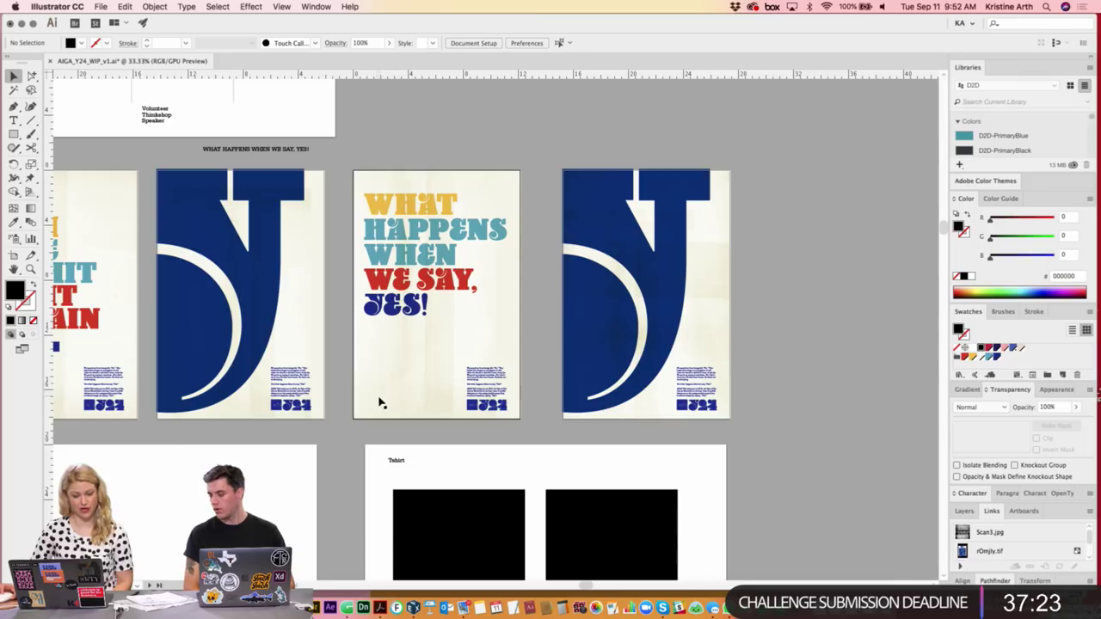
scroll(779, 275, "right", 2)
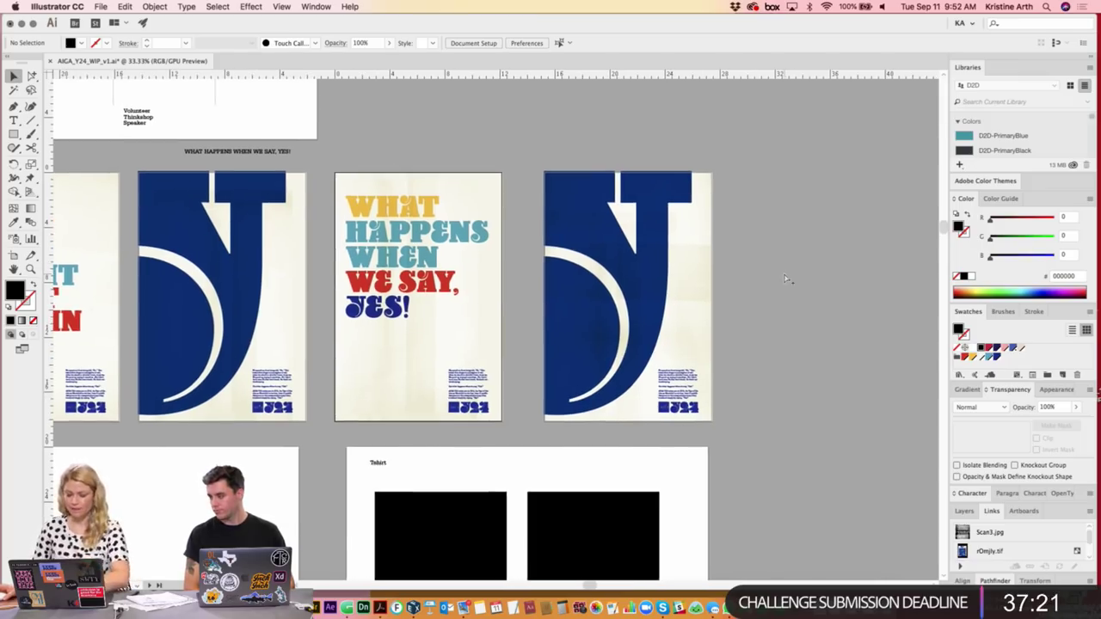
scroll(785, 278, "up", 1, "alt")
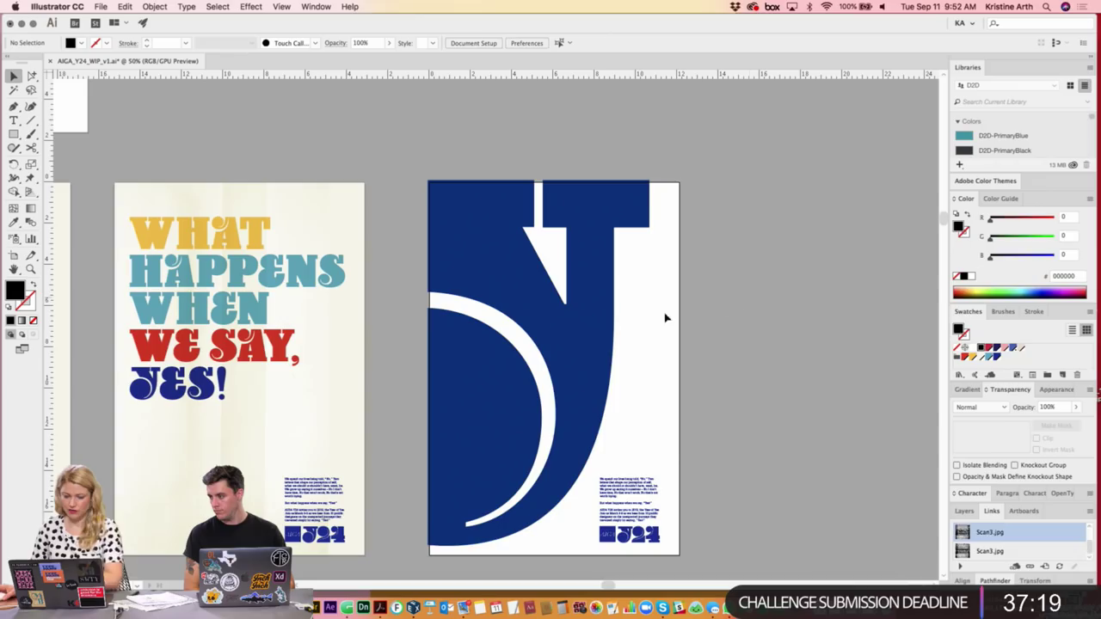
- Delete the small body text block at the bottom of the white poster
left_click(632, 493)
key("Delete")
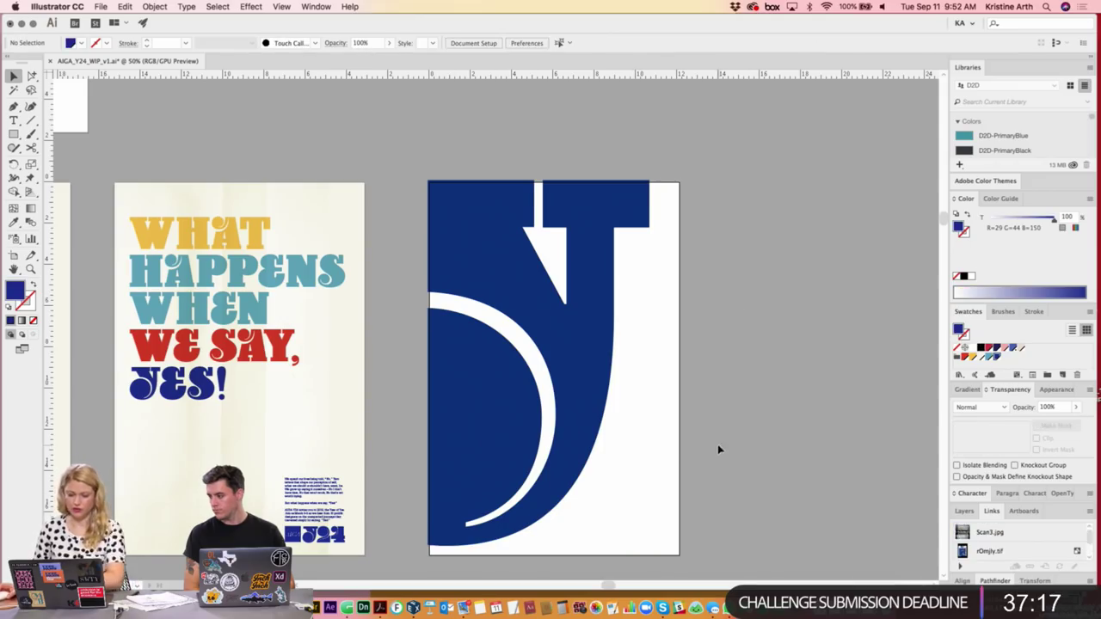
scroll(641, 264, "right", 2)
scroll(629, 261, "right", 5)
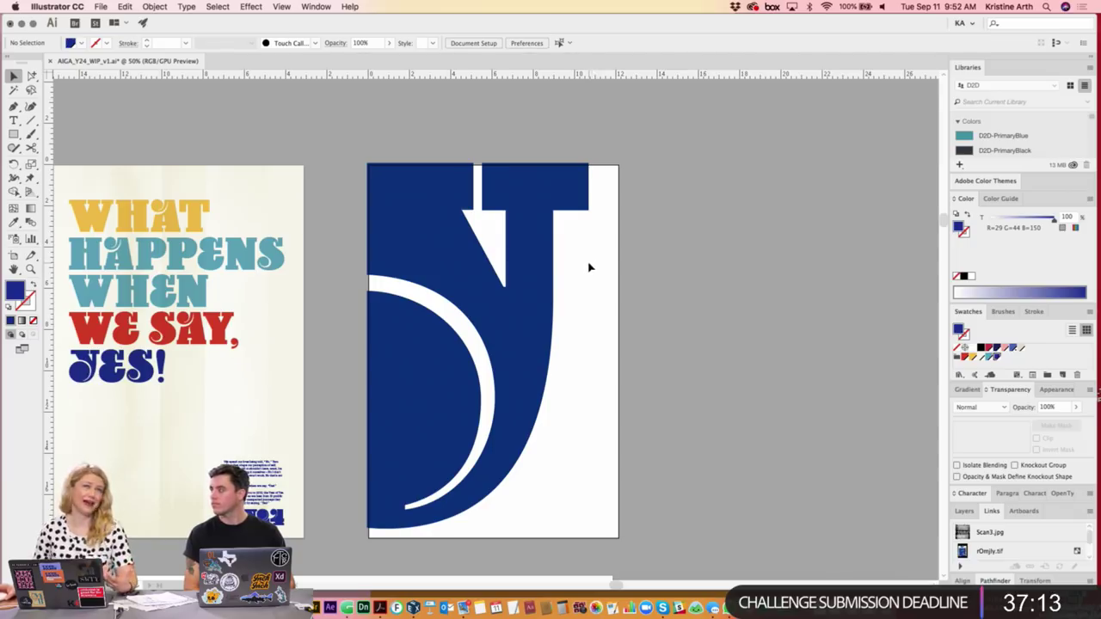
- Shrink the large blue J and place it near the page's top-left
left_click(462, 216)
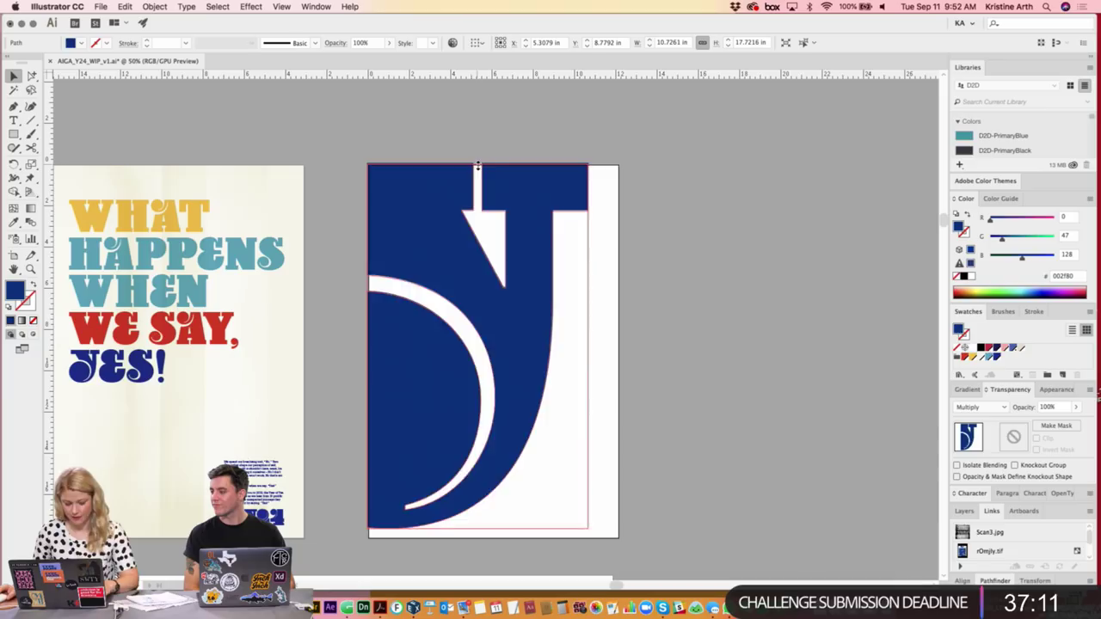
mouse_move(476, 177)
left_mouse_down()
mouse_move(468, 273)
mouse_move(443, 215)
left_mouse_up()
key("ctrl+=")
scroll(624, 283, "up", 1)
left_click(563, 224)
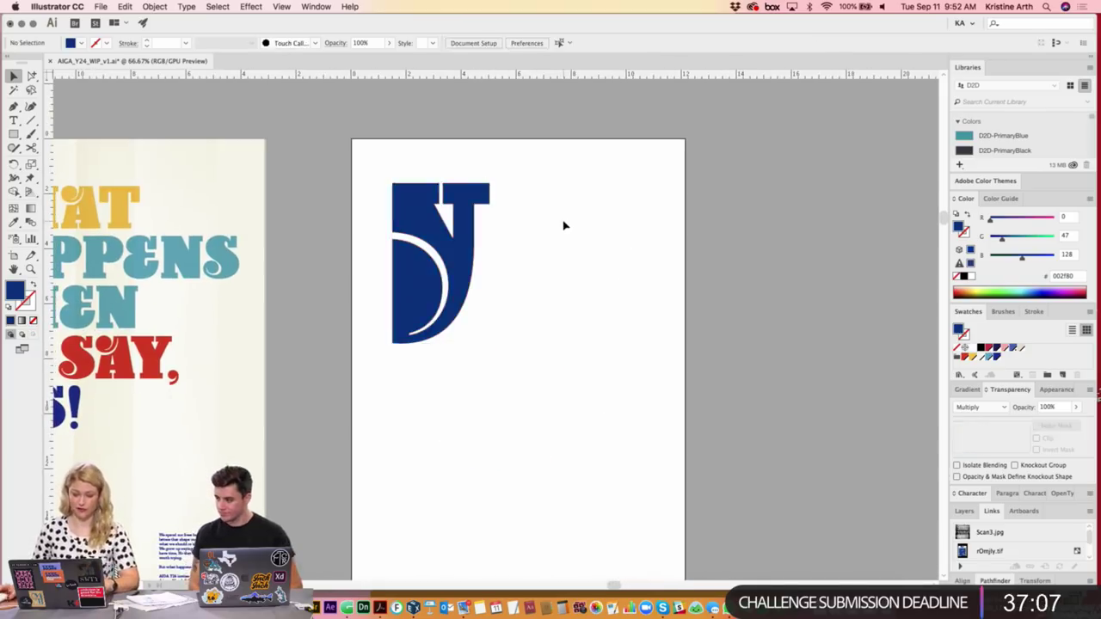
key("ctrl+=")
scroll(563, 244, "up", 2)
- Copy the J, rotate the copy 180° and interlock it with the original
mouse_move(373, 197)
left_mouse_down()
mouse_move(564, 194)
mouse_move(534, 193)
left_mouse_up()
left_click_drag(662, 156, 512, 406)
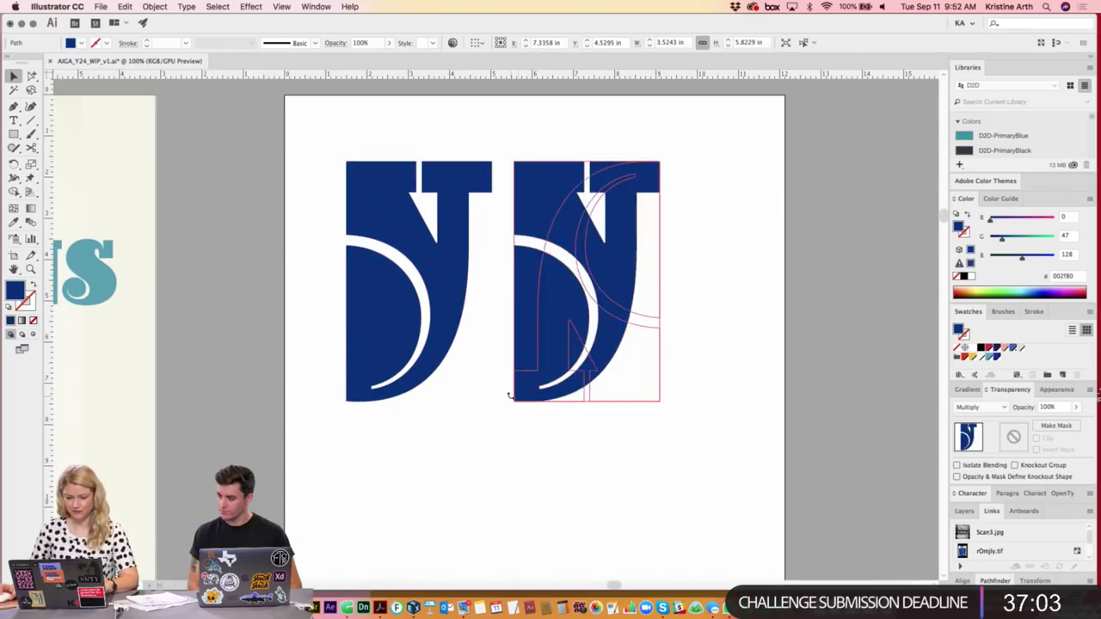
left_click_drag(570, 299, 508, 300)
scroll(676, 248, "down", 1)
left_click(688, 307)
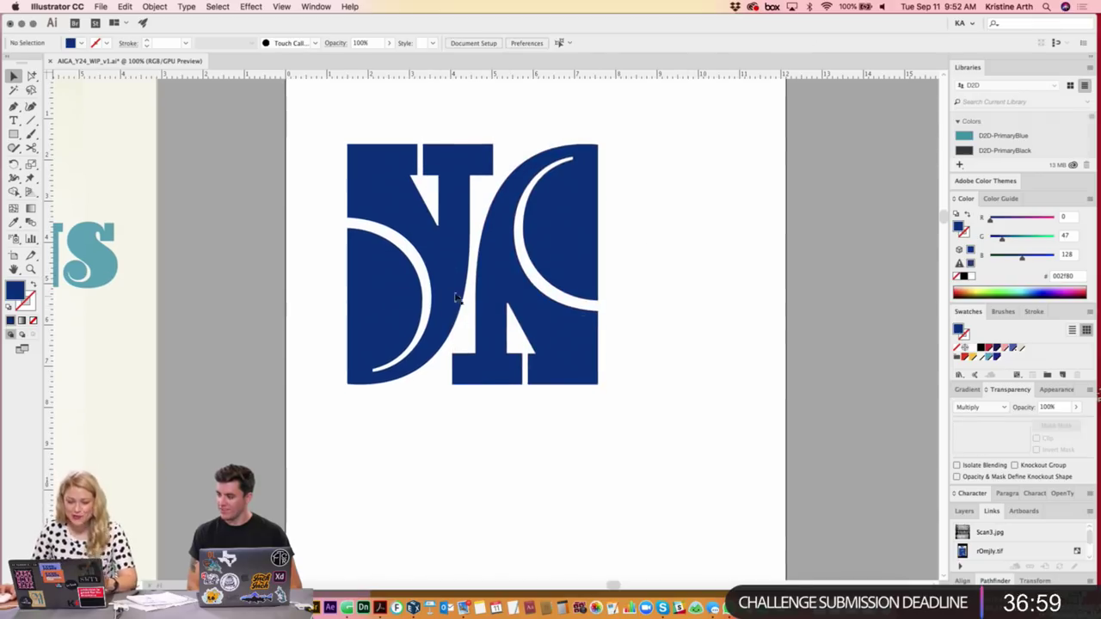
- Duplicate the interlocking J pair to its right
left_click(455, 259)
left_click(524, 315, "shift")
scroll(631, 262, "up", 2)
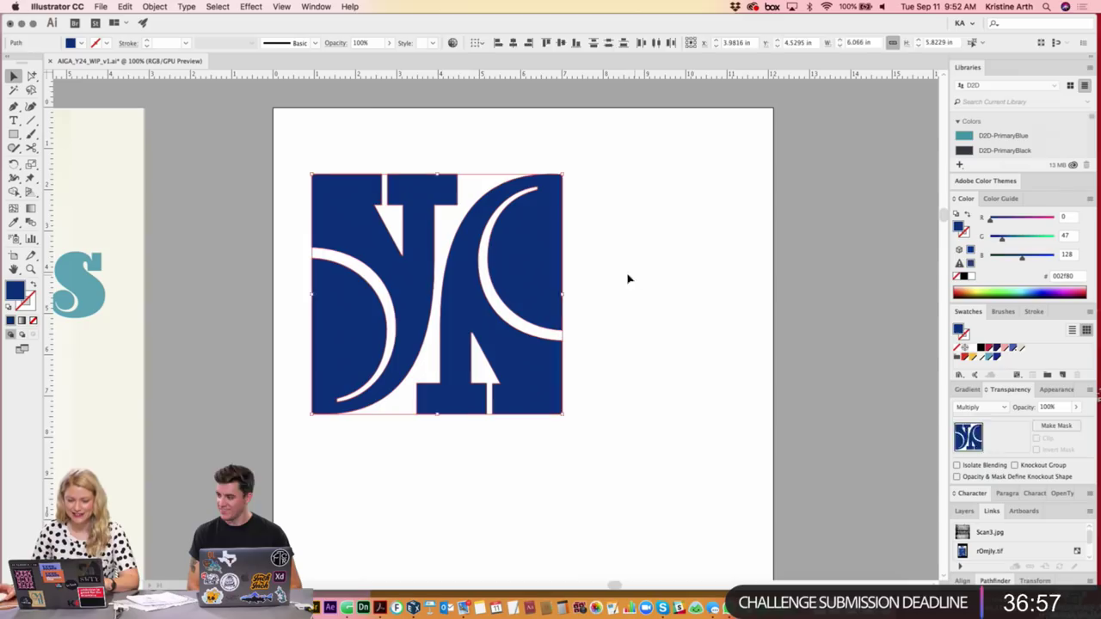
left_click_drag(374, 243, 621, 245)
key("super+shift+a")
- Duplicate the row of J pairs downward to make a second row
scroll(785, 241, "down", 1)
left_click(785, 241)
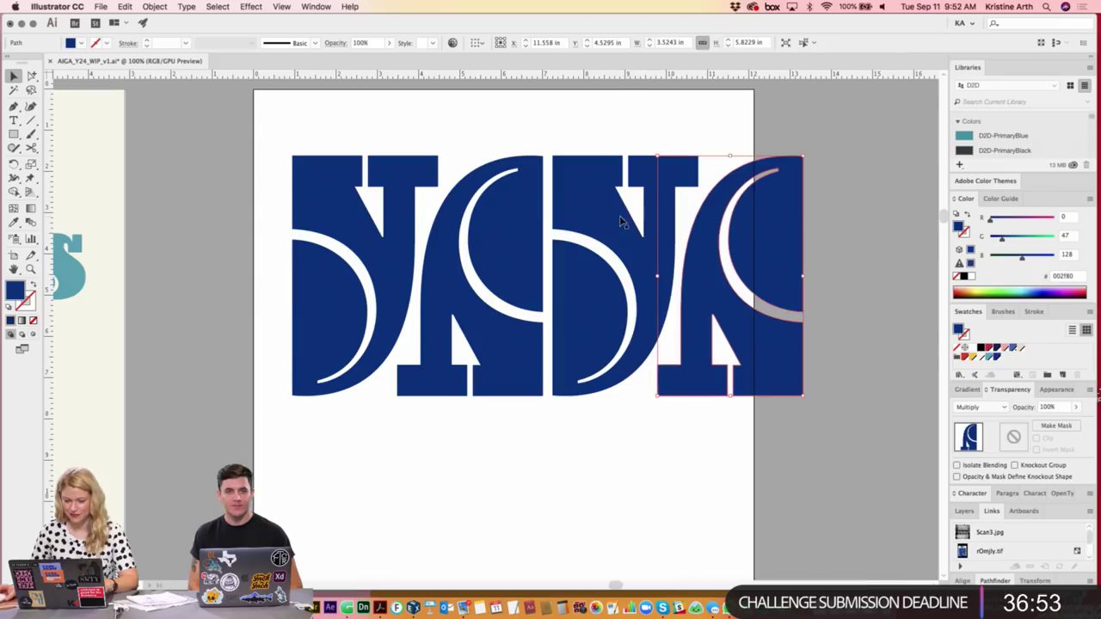
left_click(516, 216, "shift")
left_click_drag(433, 261, 433, 431)
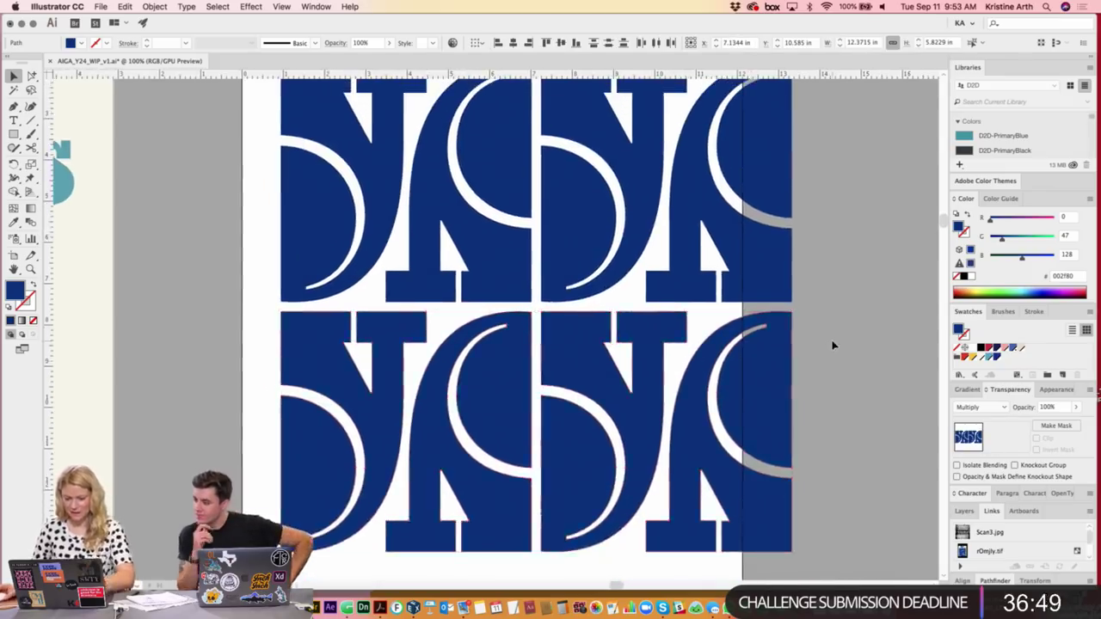
left_click(831, 344)
- Try shrinking the J pattern to fit the page, then undo the resize
key("ctrl+minus")
left_click(662, 461)
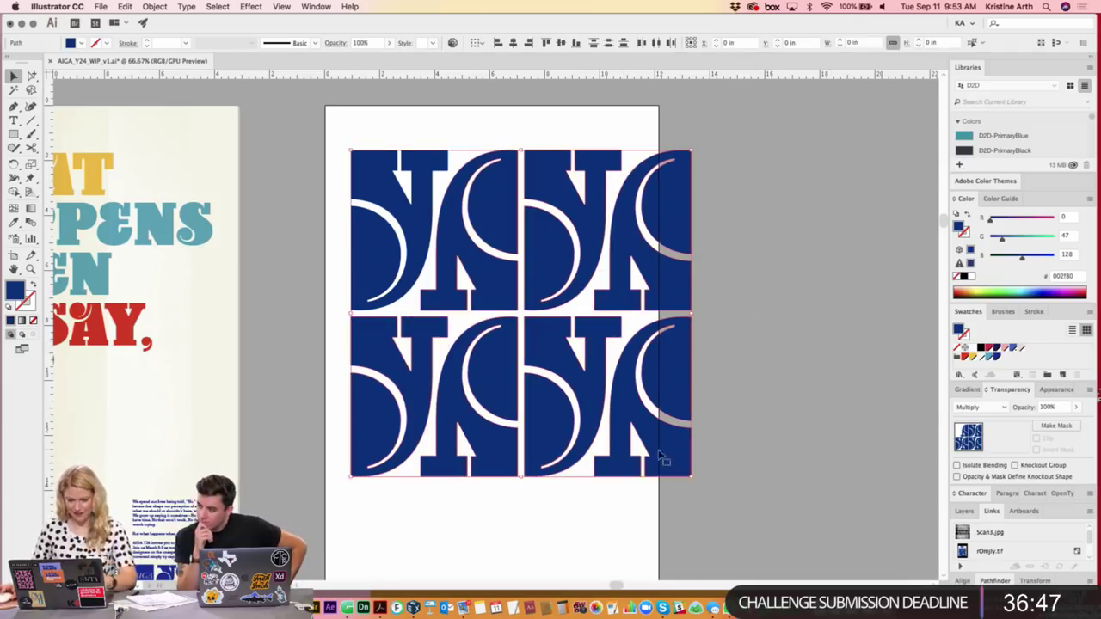
left_click_drag(694, 477, 623, 411)
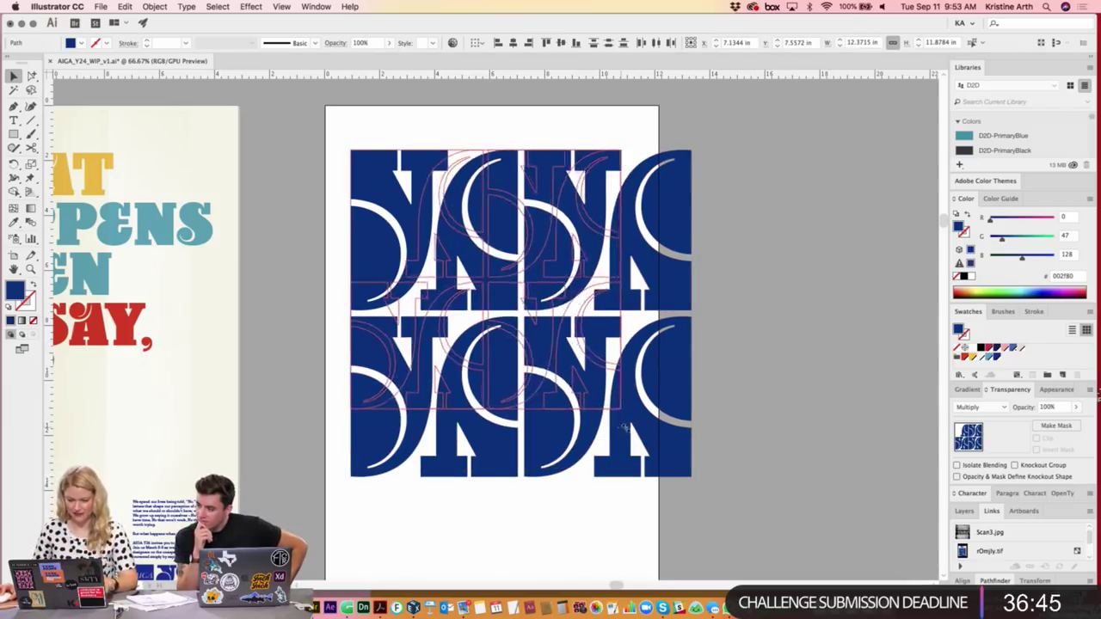
left_click(676, 444)
key("ctrl+z")
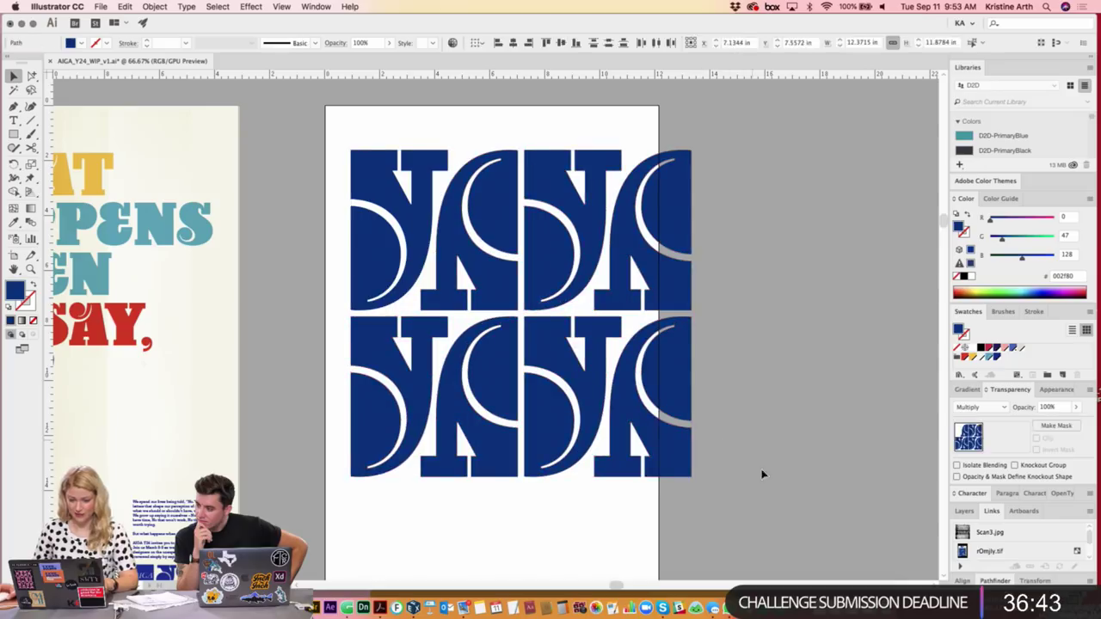
- Set the pattern's blend mode to Normal, scale it down proportionally and nudge it right
left_click(981, 407)
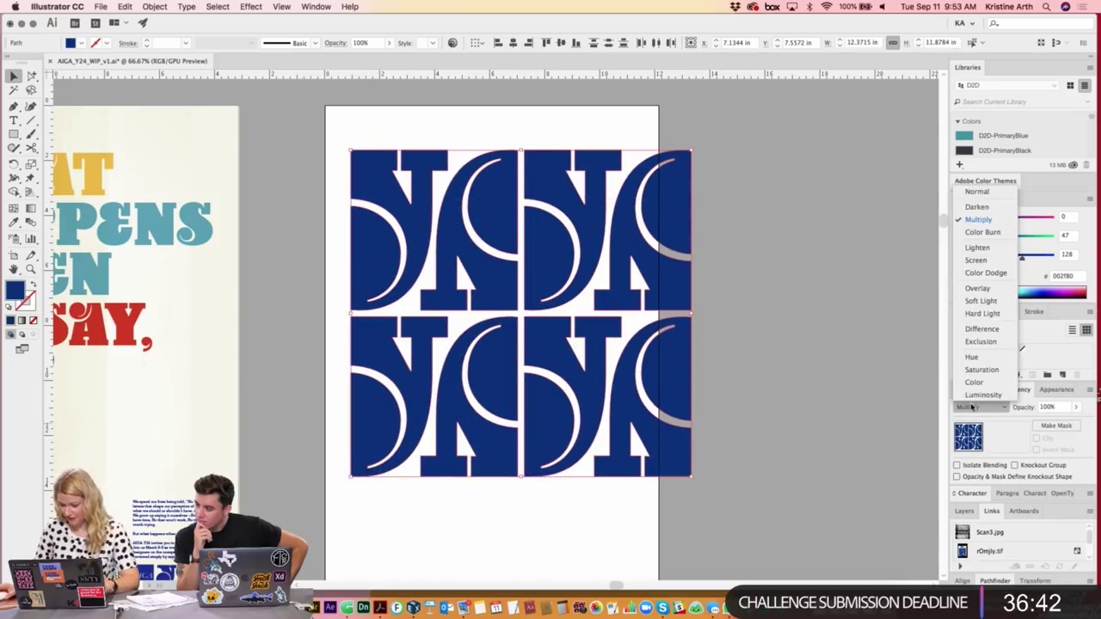
left_click(971, 193)
left_click(771, 272)
left_click_drag(771, 305, 809, 324)
left_click(559, 325)
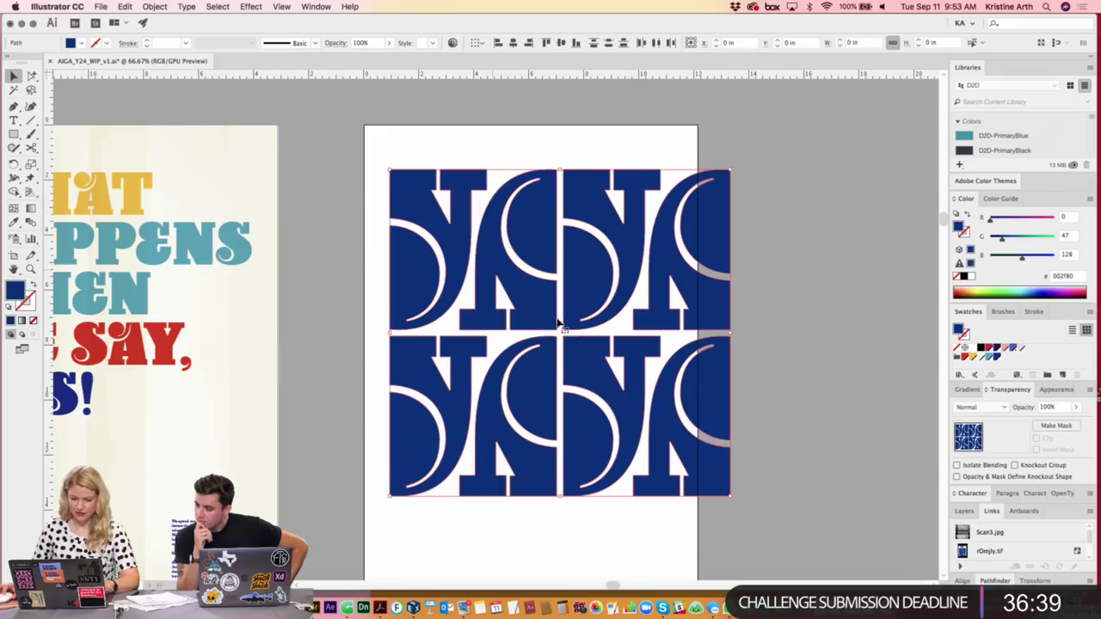
left_click_drag(732, 496, 634, 406)
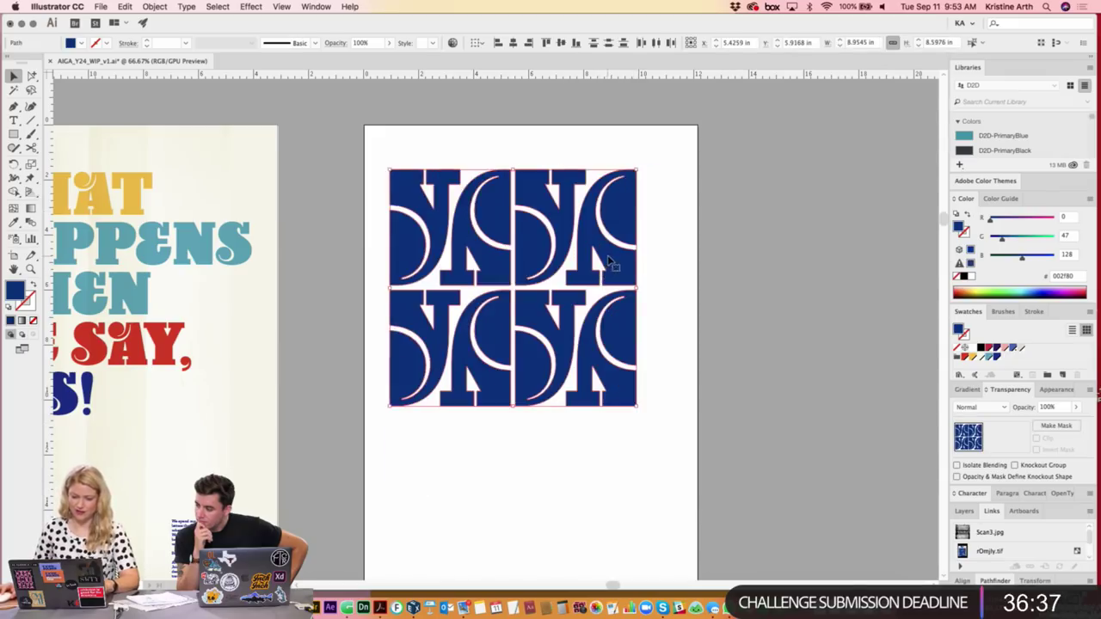
left_click_drag(610, 262, 625, 258)
- Duplicate the bottom row of J pairs downward as a third row
scroll(619, 260, "down", 2)
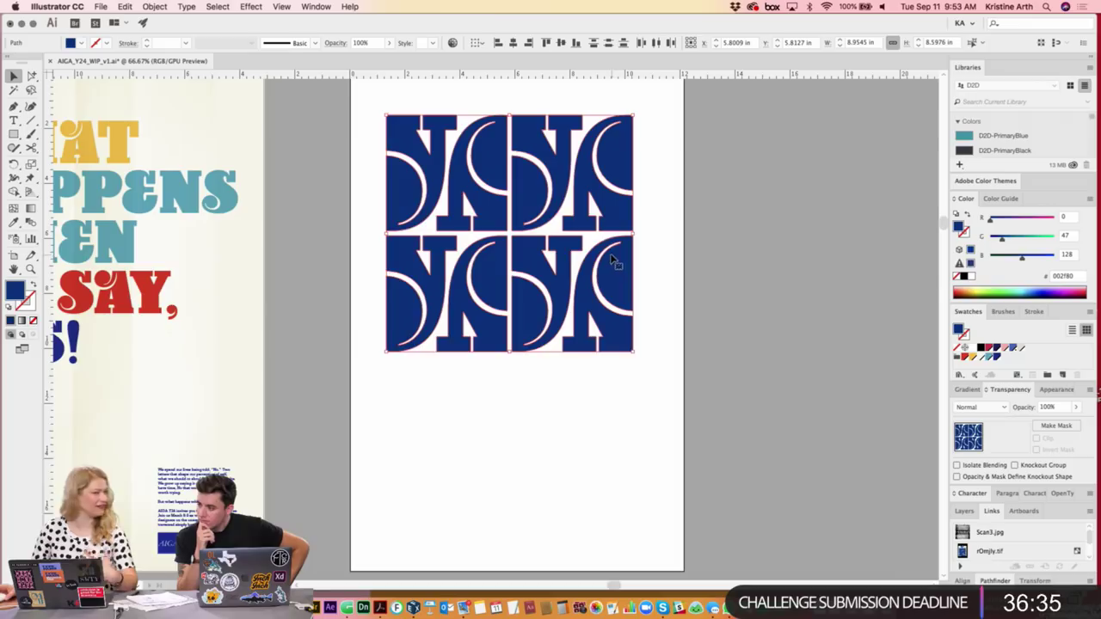
scroll(671, 309, "down", 1)
left_click(672, 356)
left_click_drag(353, 225, 354, 227)
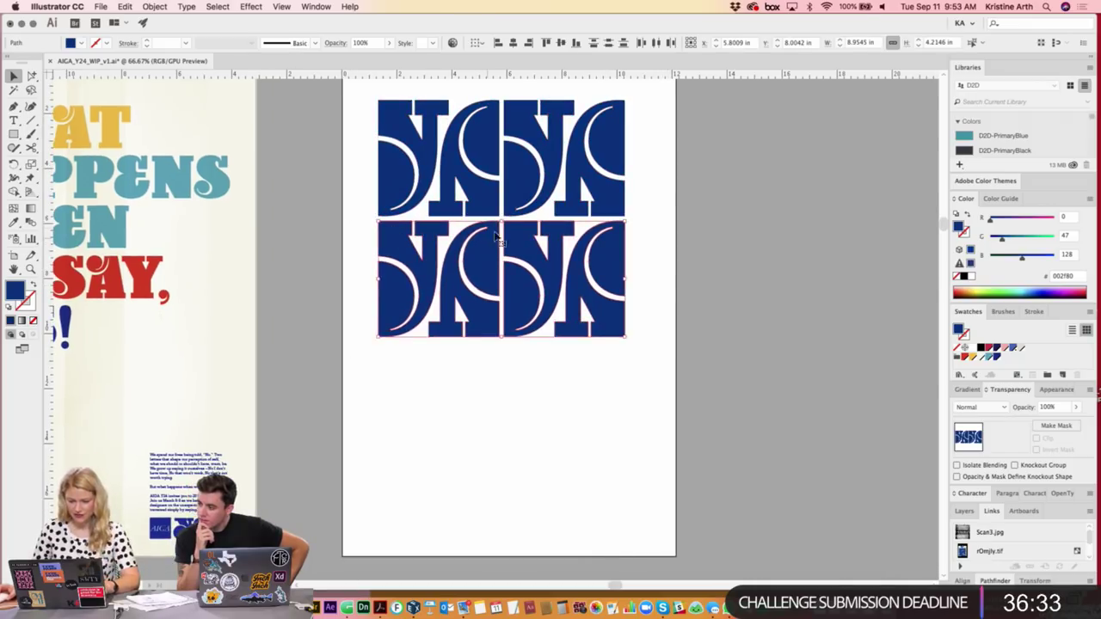
left_click_drag(509, 232, 511, 353)
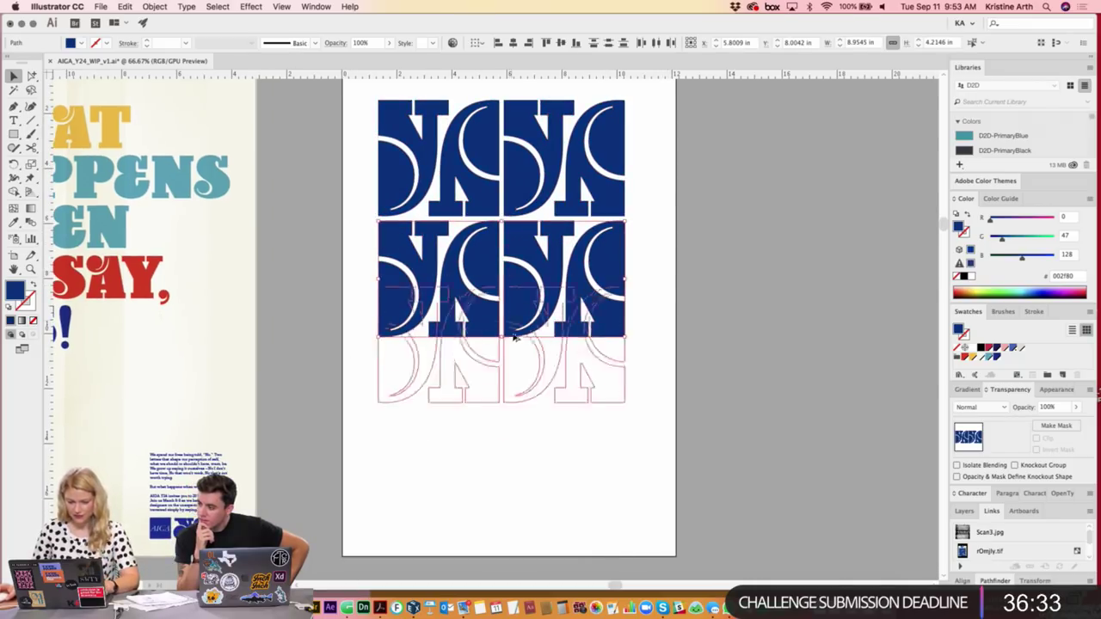
left_click(688, 270)
- Enlarge the whole three-row pattern proportionally and centre it on the page
scroll(676, 287, "up", 3)
key("ctrl+a")
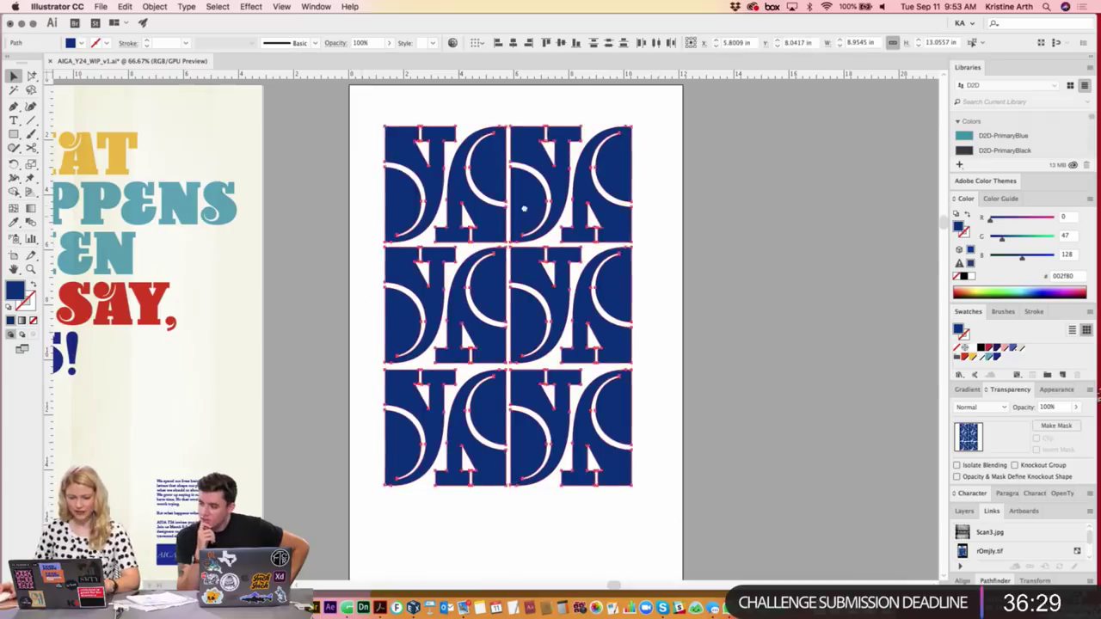
scroll(517, 474, "down", 2)
left_click_drag(499, 469, 499, 524)
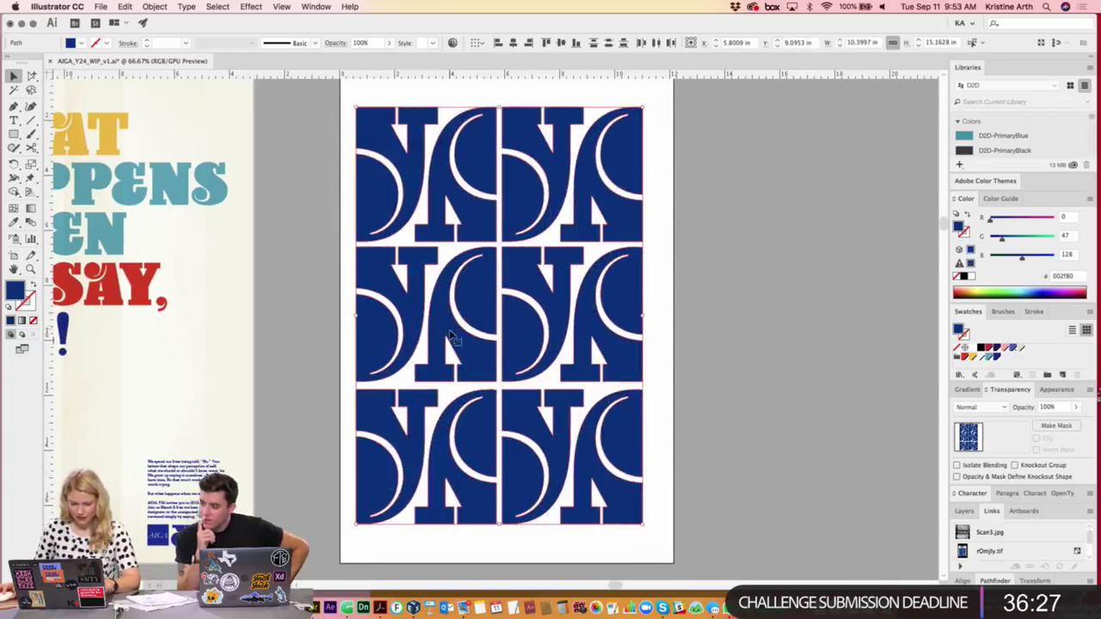
left_click_drag(521, 252, 590, 168)
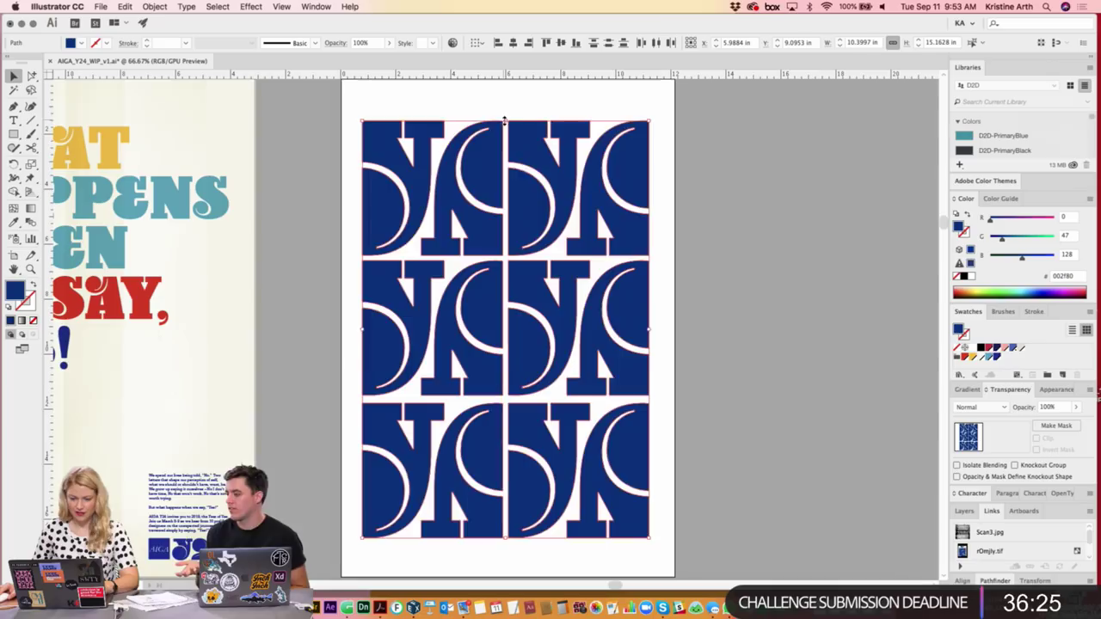
left_click(703, 197)
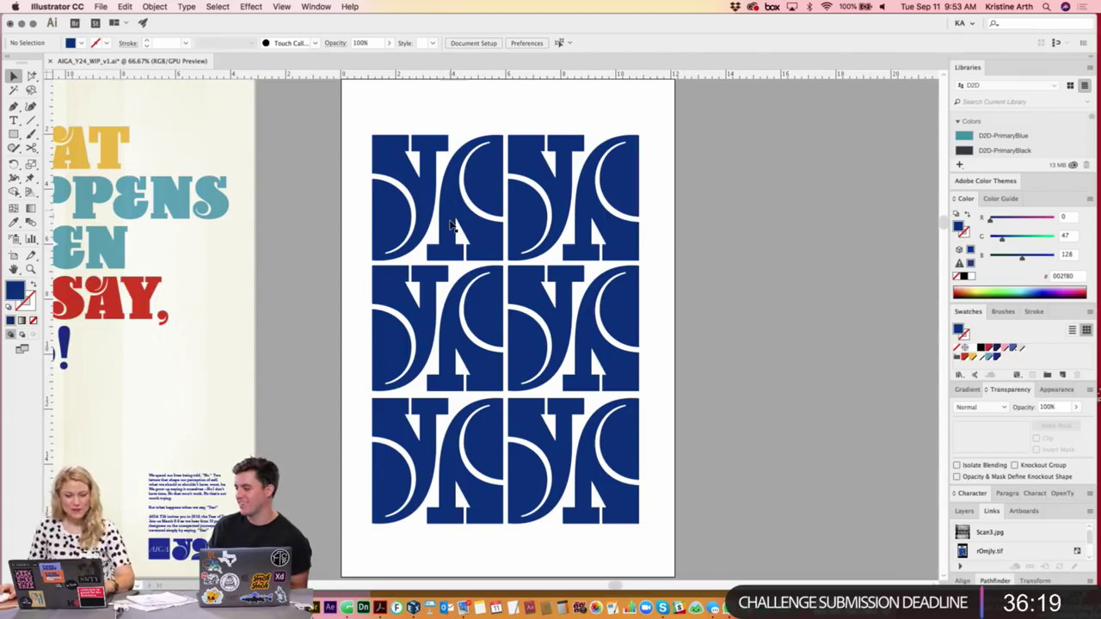
scroll(443, 191, "down", 3)
scroll(364, 278, "up", 5)
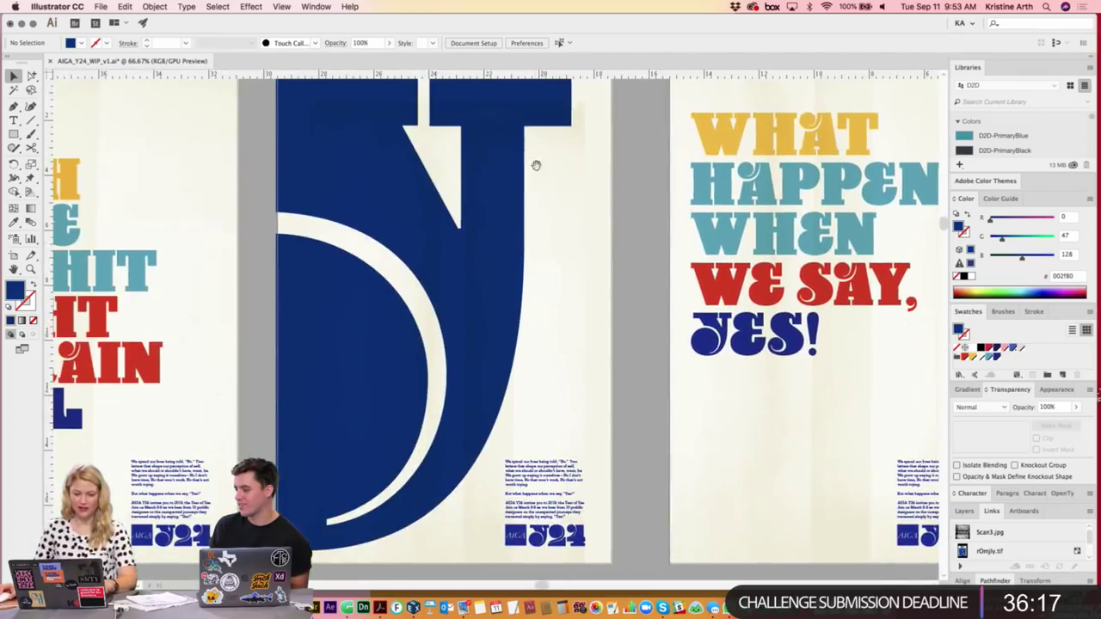
left_click(512, 127)
left_click(644, 256)
left_click_drag(644, 257, 605, 274)
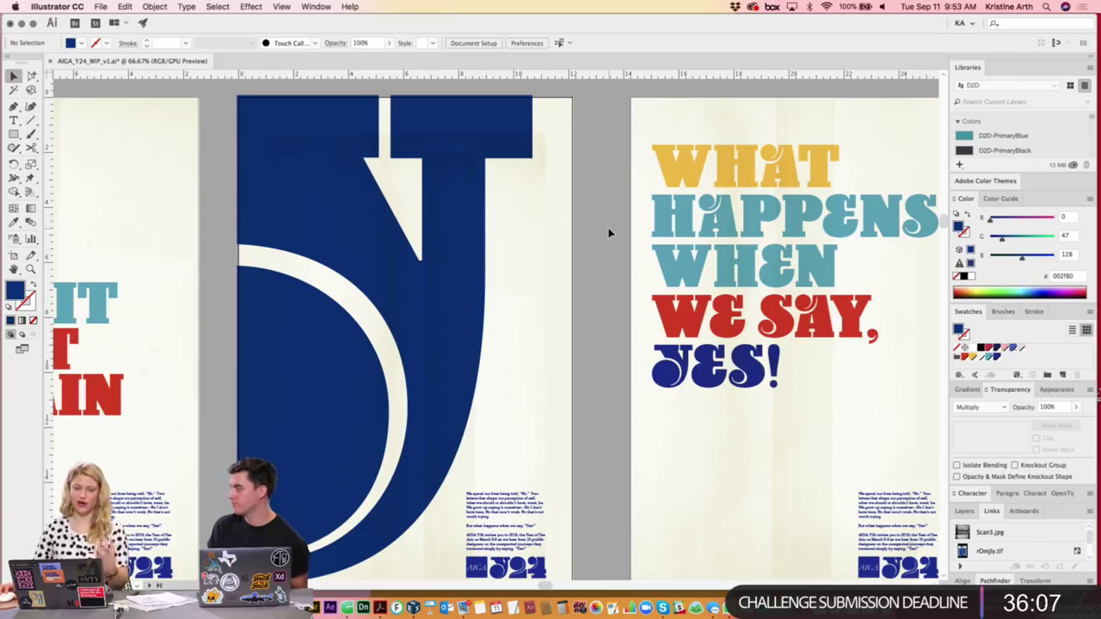
mouse_move(722, 168)
left_mouse_down()
mouse_move(539, 185)
mouse_move(551, 174)
left_mouse_up()
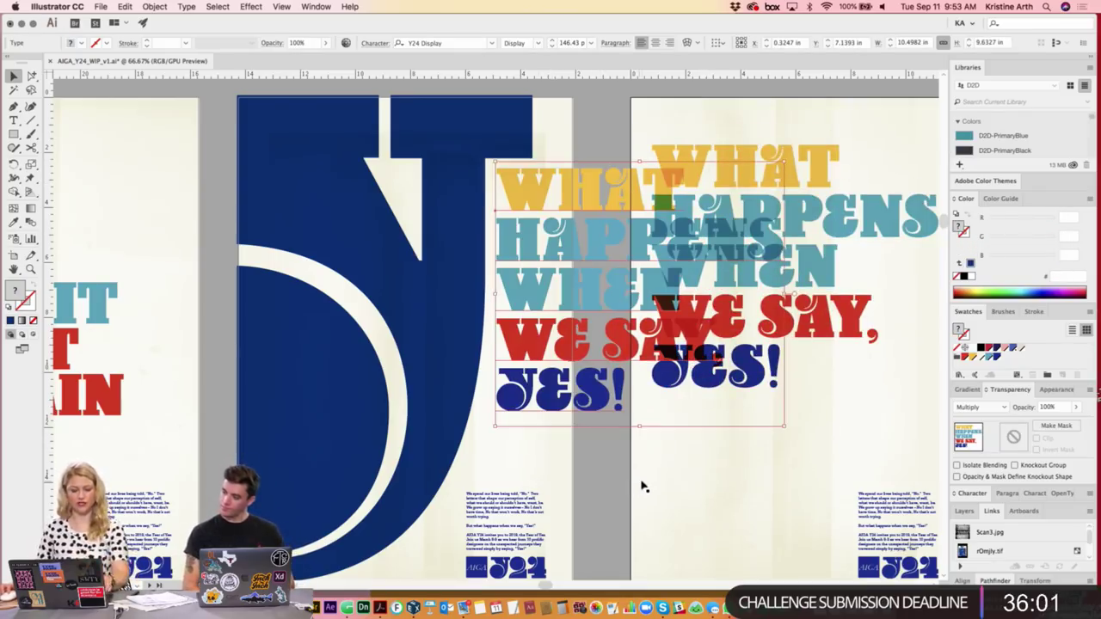
key("ctrl+shift+bracketleft")
key("Delete")
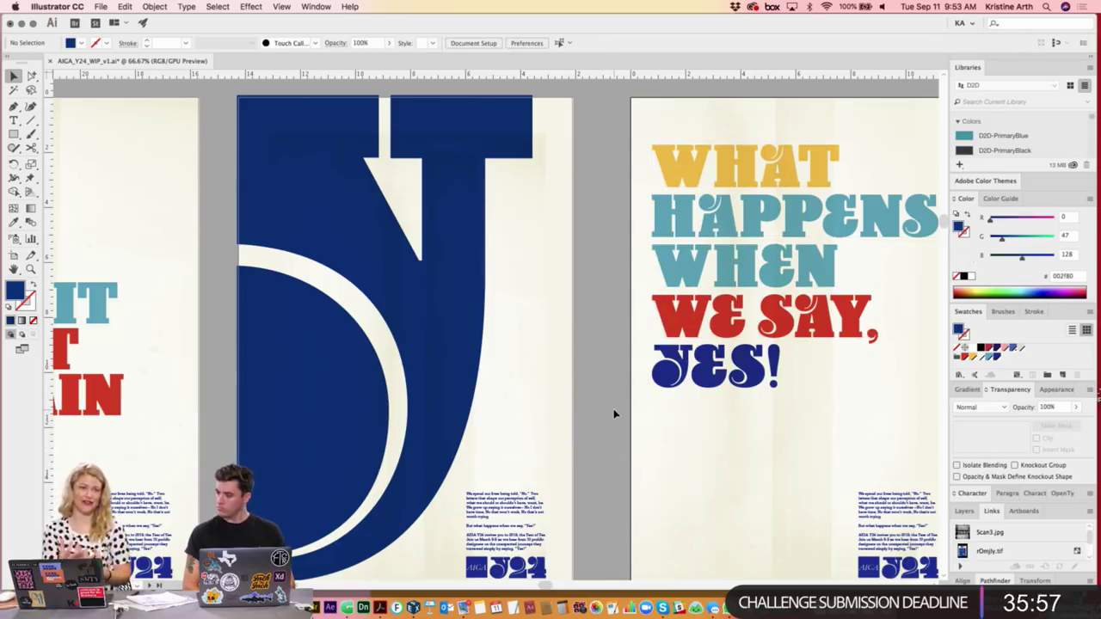
key("ctrl+minus")
key("ctrl+minus")
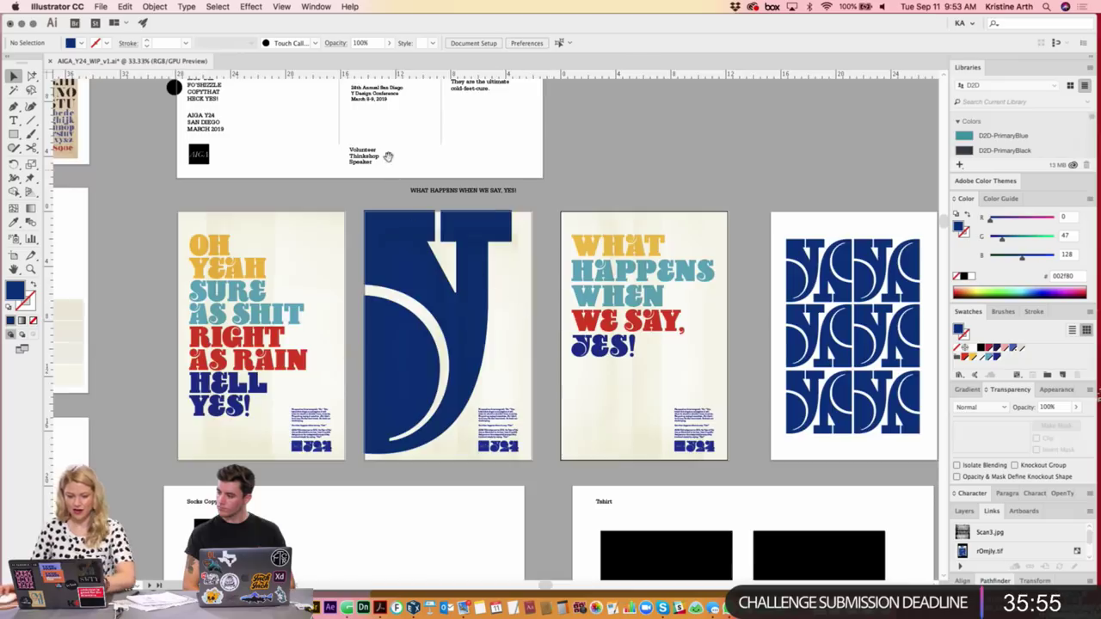
scroll(515, 384, "up", 5)
scroll(515, 384, "left", 5)
scroll(515, 384, "up", 2)
scroll(515, 384, "up", 5)
scroll(516, 384, "left", 2)
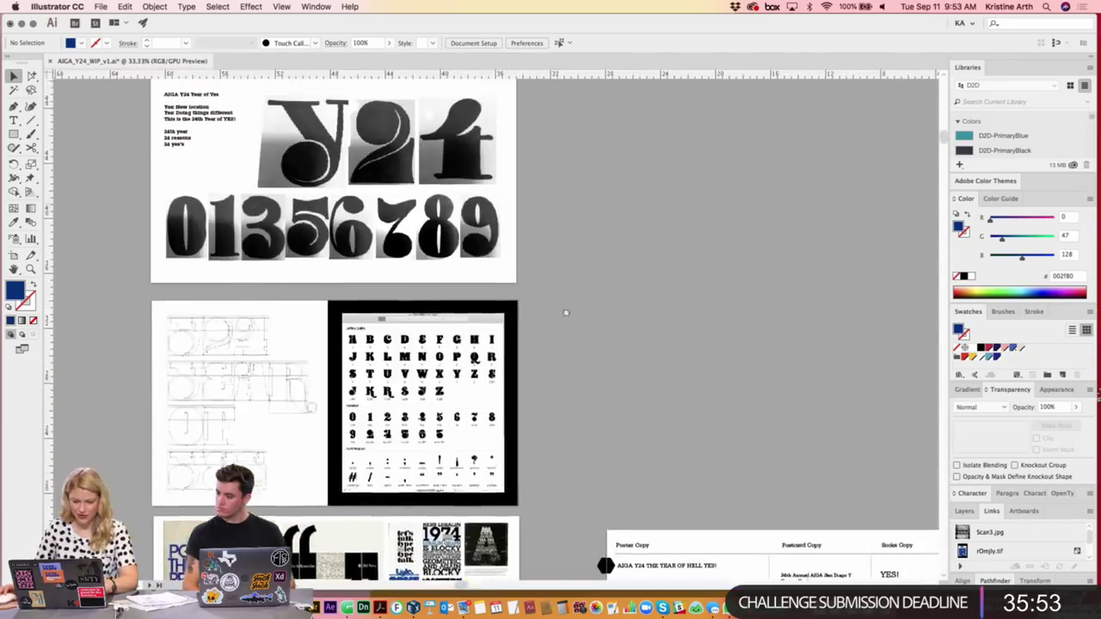
scroll(316, 288, "up", 3)
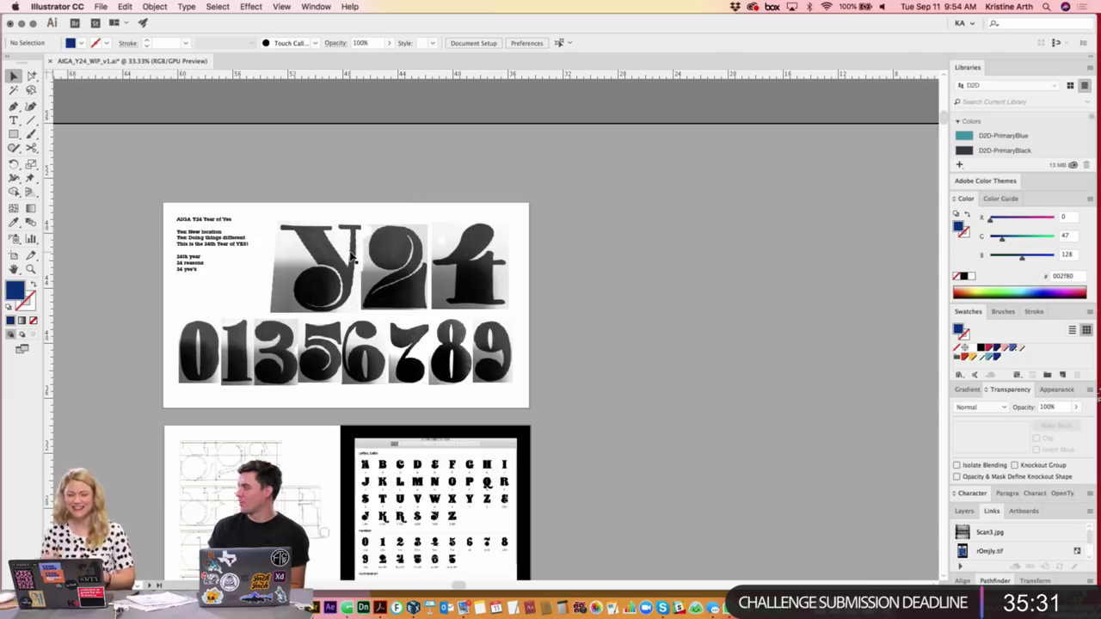
scroll(516, 254, "down", 3)
scroll(516, 254, "right", 2)
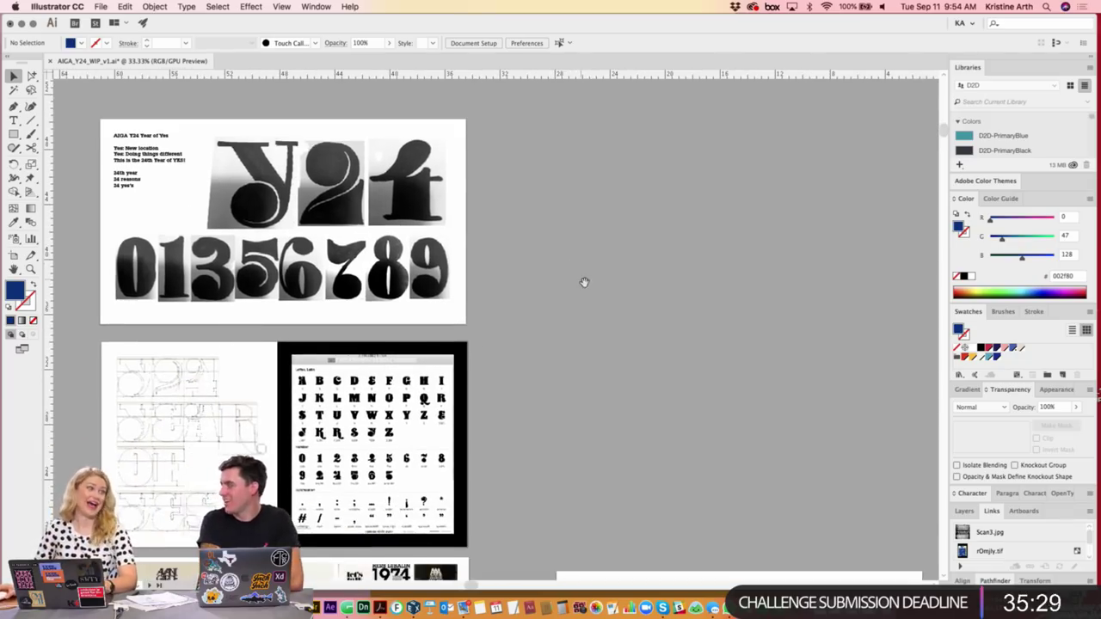
scroll(548, 245, "down", 1)
scroll(603, 292, "down", 2)
scroll(603, 292, "right", 3)
scroll(611, 299, "down", 3)
scroll(611, 299, "right", 3)
key("ctrl+equal")
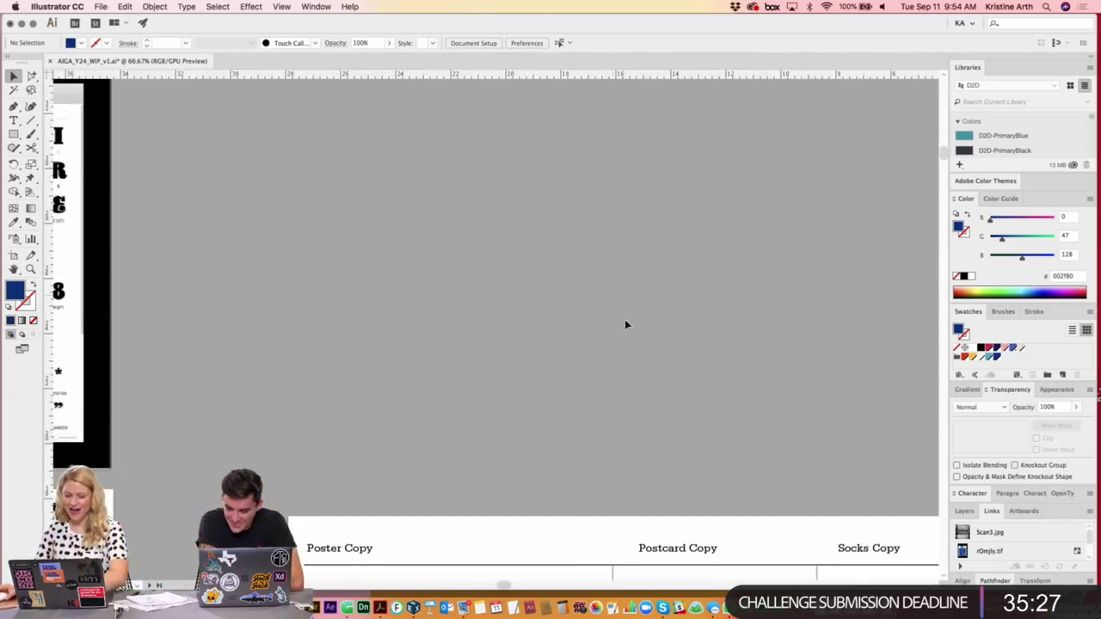
scroll(539, 430, "down", 5)
scroll(538, 430, "right", 3)
scroll(542, 344, "down", 3)
scroll(546, 256, "down", 1)
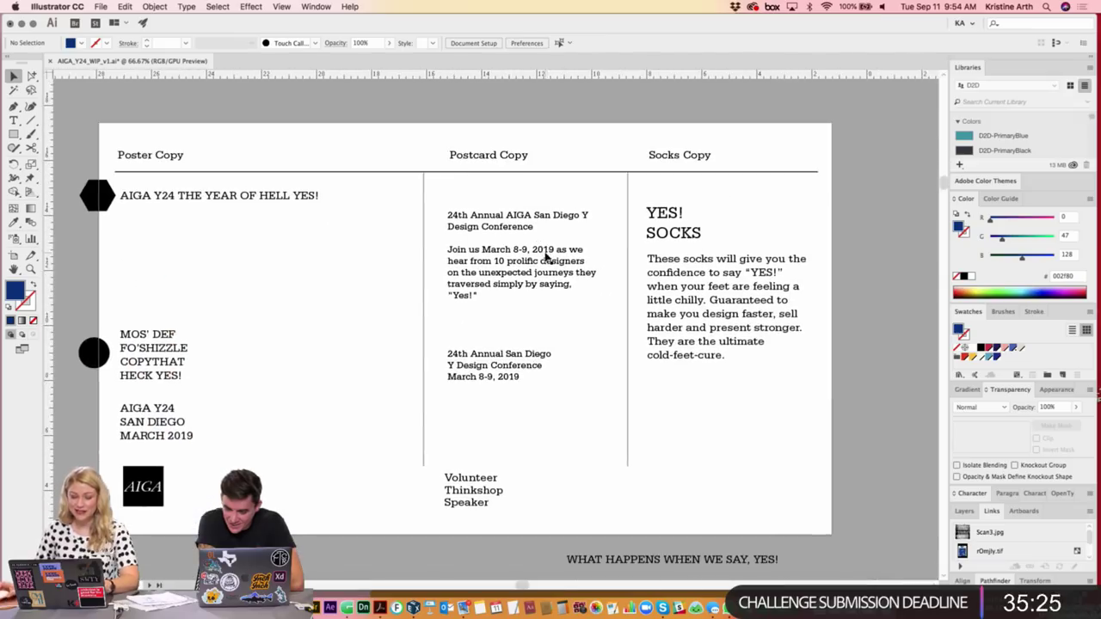
scroll(544, 256, "left", 2)
scroll(551, 253, "down", 1)
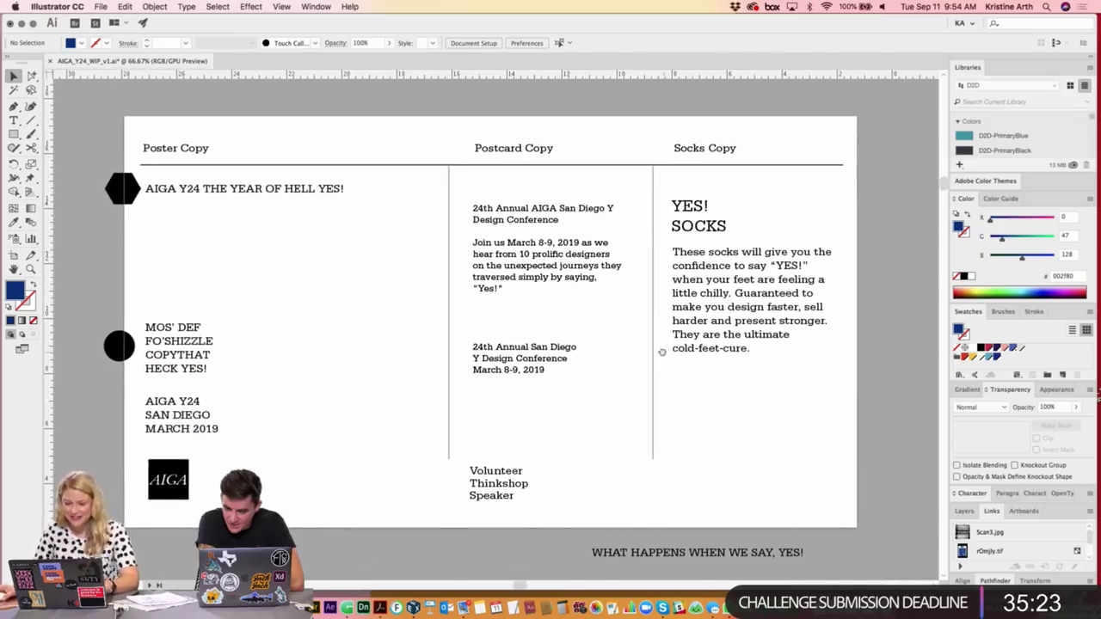
scroll(662, 351, "down", 3)
scroll(637, 327, "right", 3)
scroll(607, 287, "up", 2)
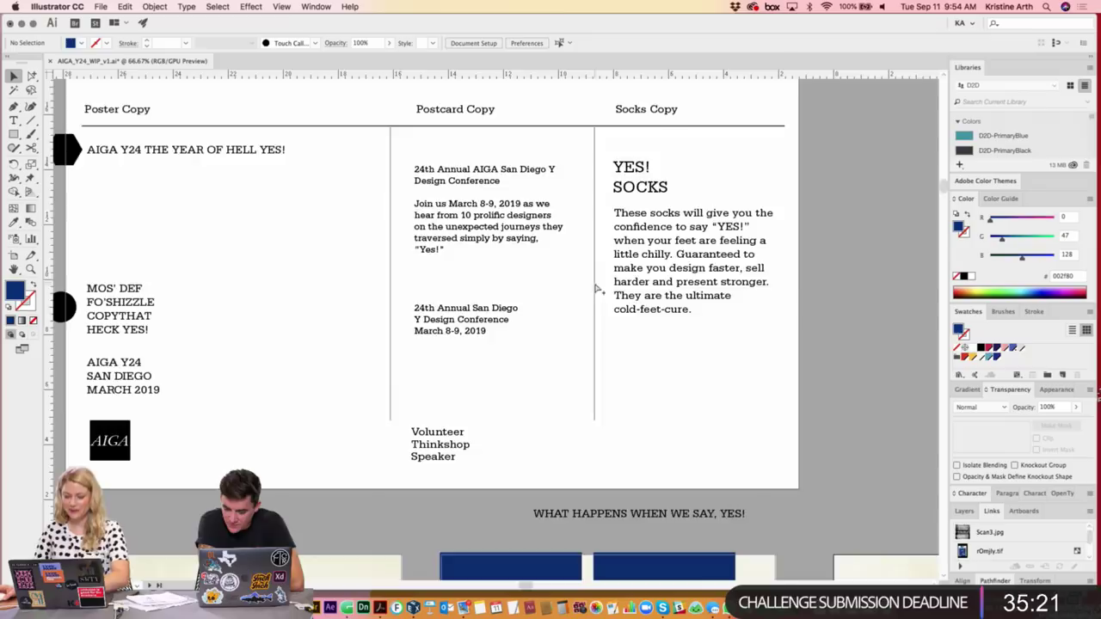
key("ctrl+1")
key("ctrl+minus")
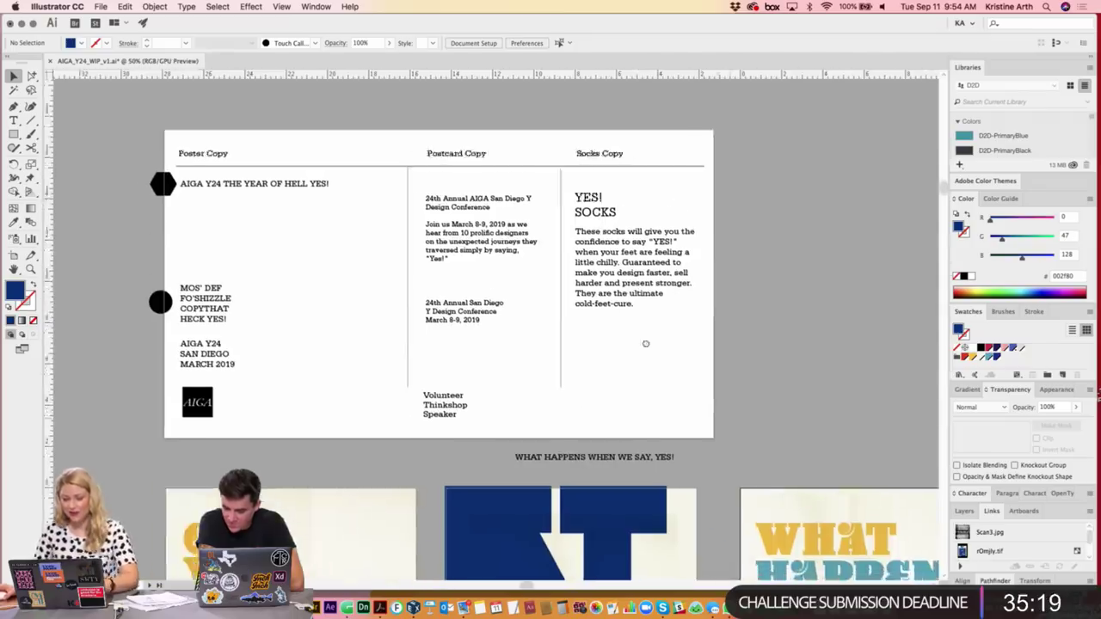
scroll(654, 336, "down", 5)
scroll(706, 335, "down", 5)
scroll(715, 338, "right", 8)
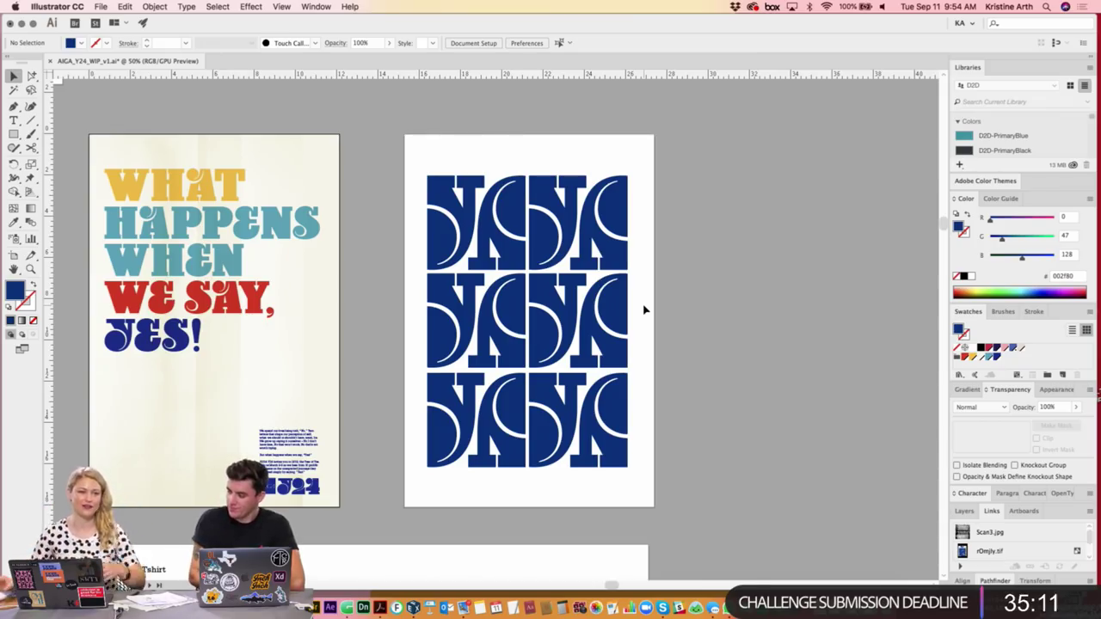
- Nudge the pattern's right column slightly to the right
scroll(642, 263, "up", 1)
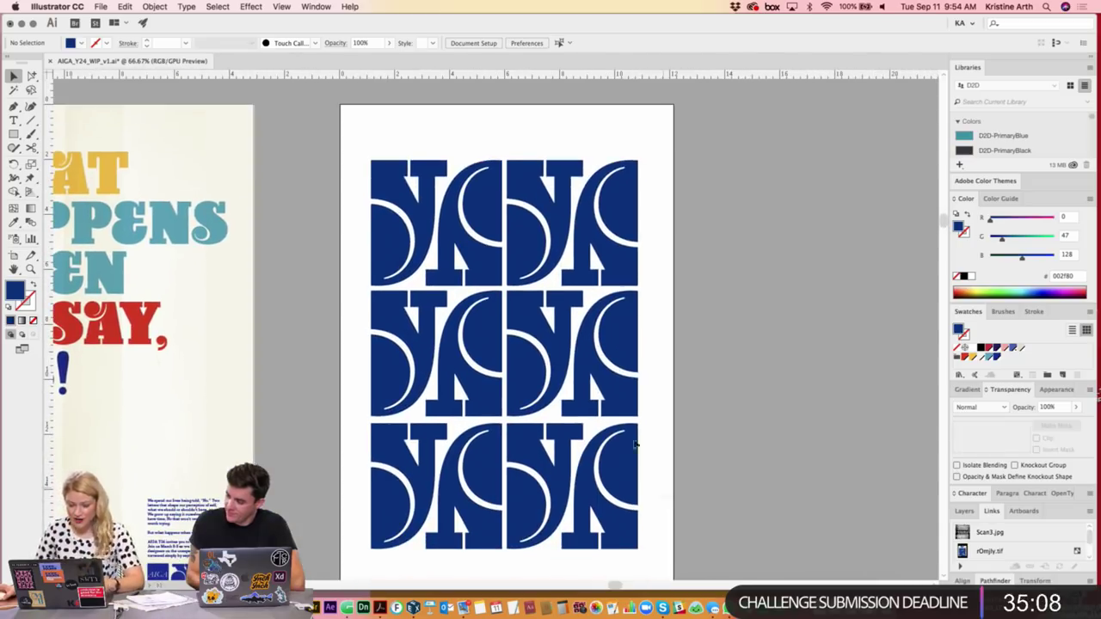
left_click(558, 225)
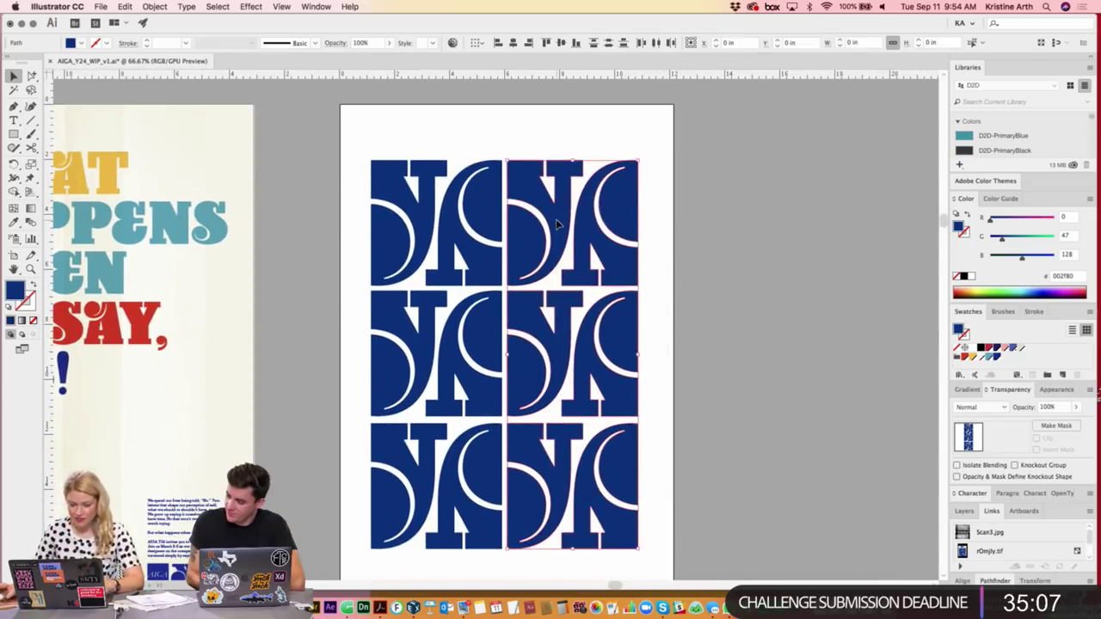
key("Right")
key("Right")
left_click(654, 228)
- Select the pattern's top and bottom rows to check their placement
scroll(732, 262, "down", 1)
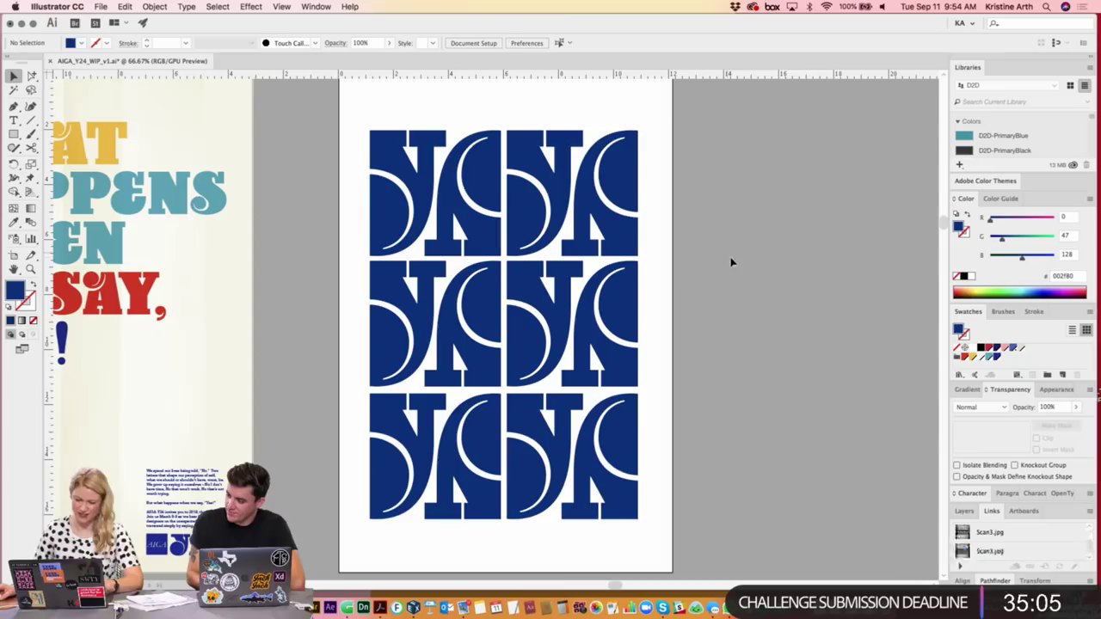
left_click(388, 142)
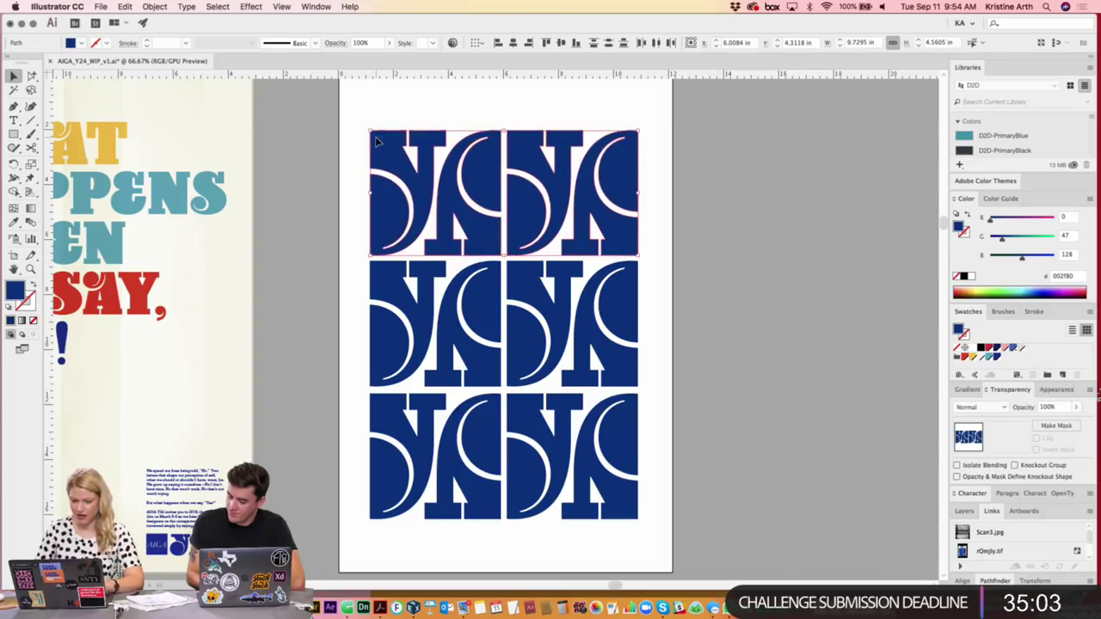
scroll(752, 307, "down", 1)
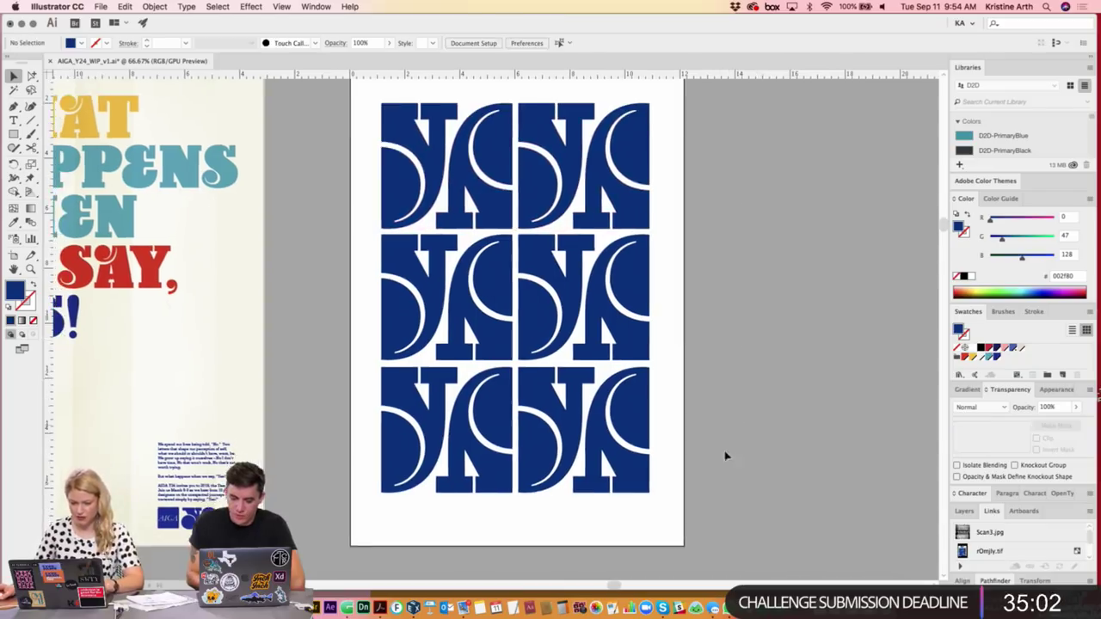
left_click(391, 427)
left_click(626, 230)
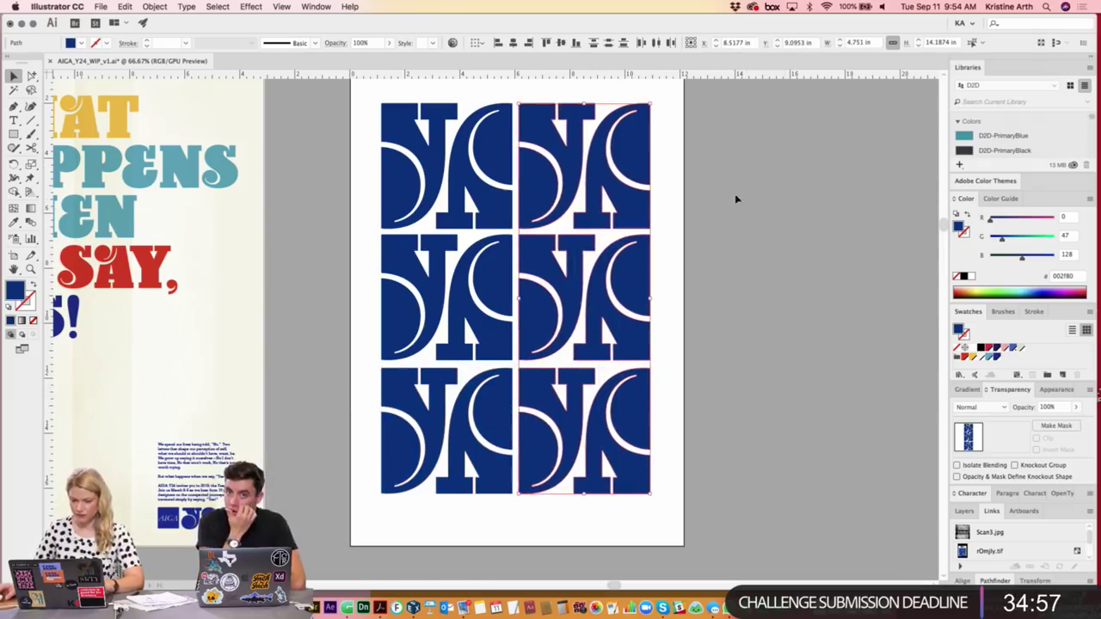
- Paste the left poster's paper-scan texture in back of the J pattern
scroll(757, 200, "up", 1)
scroll(775, 200, "up", 2)
left_click(227, 319)
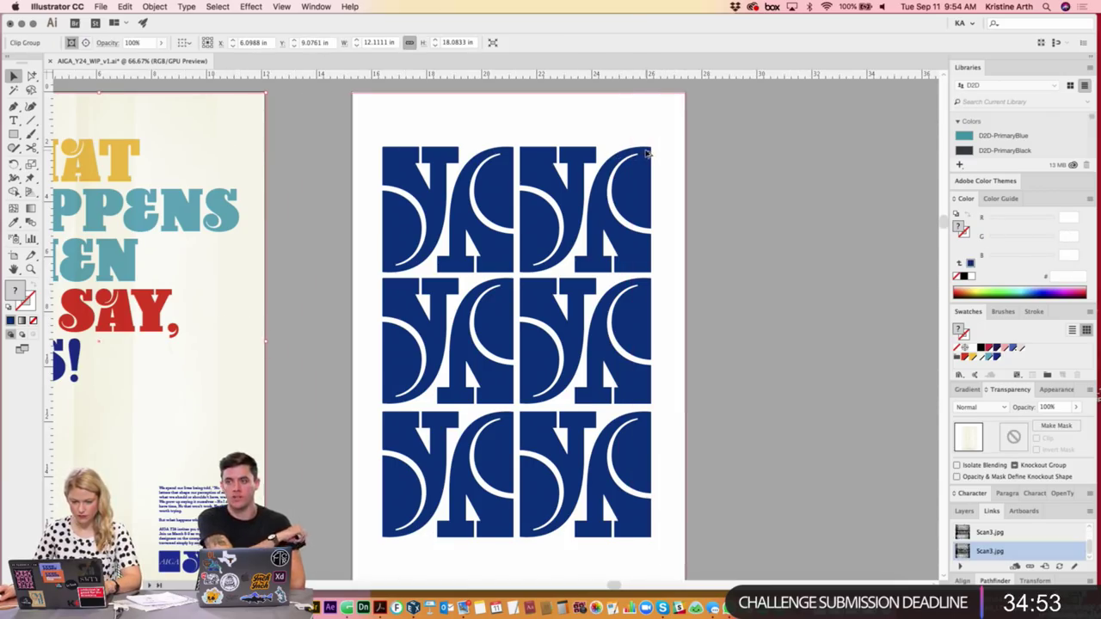
key("ctrl+v")
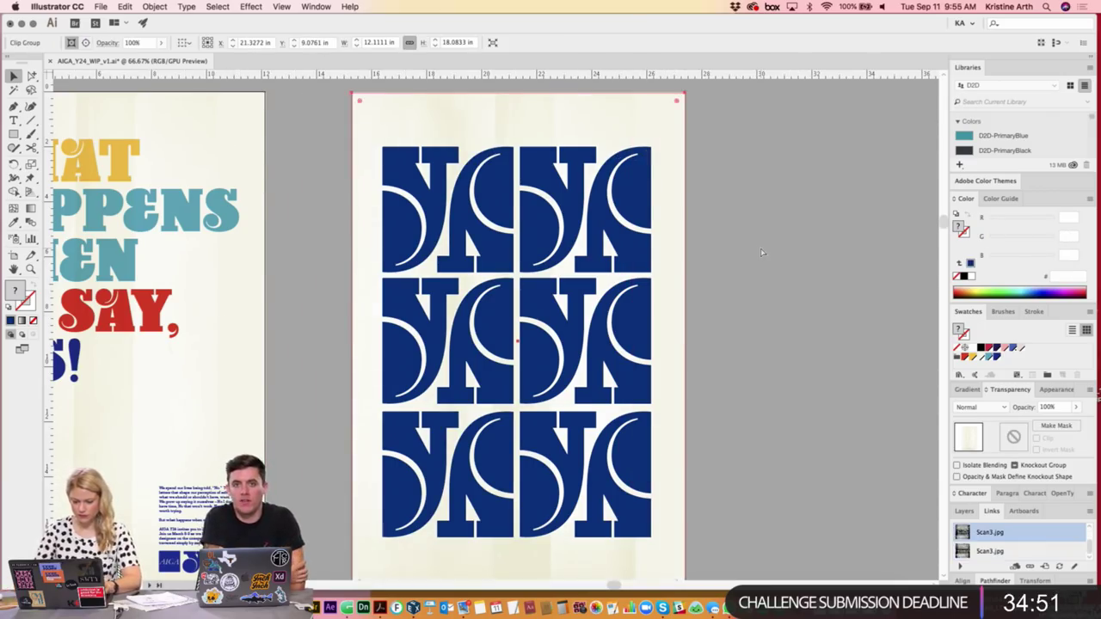
key("ctrl+b")
left_click(743, 222)
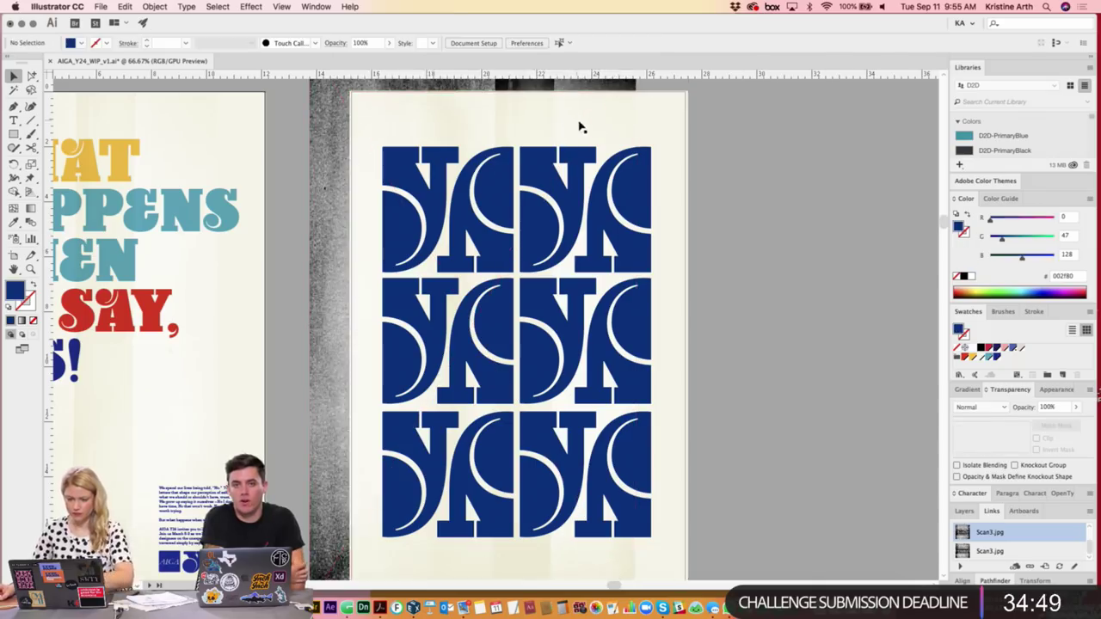
- Delete the stray dark texture and check the cream paper sits behind the J shapes
scroll(560, 180, "up", 3)
key("Delete")
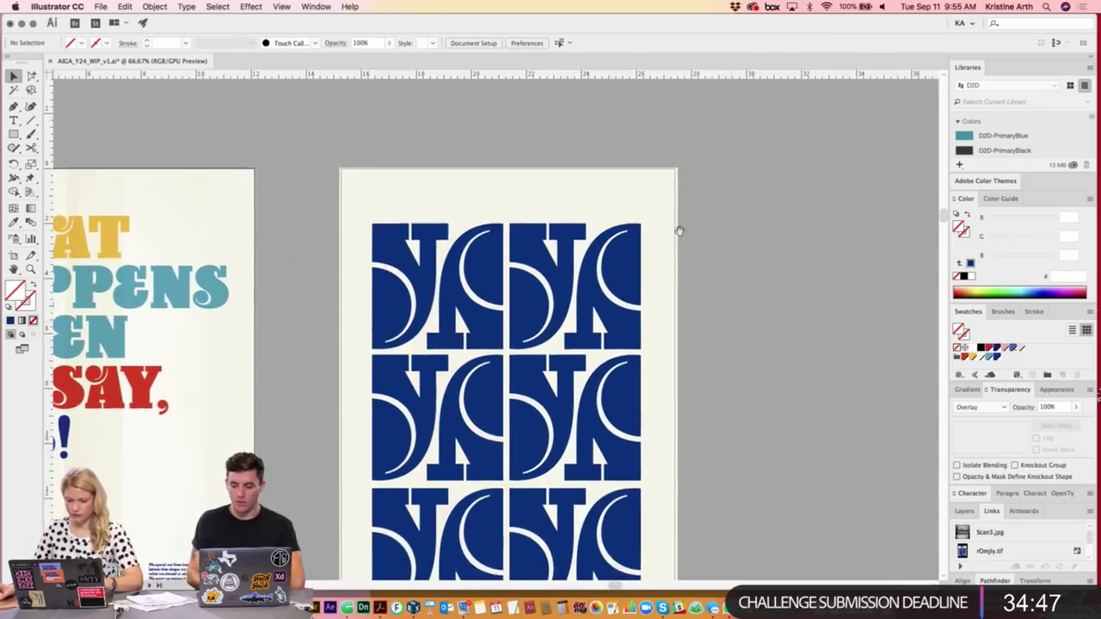
scroll(697, 292, "down", 5)
left_click(676, 337)
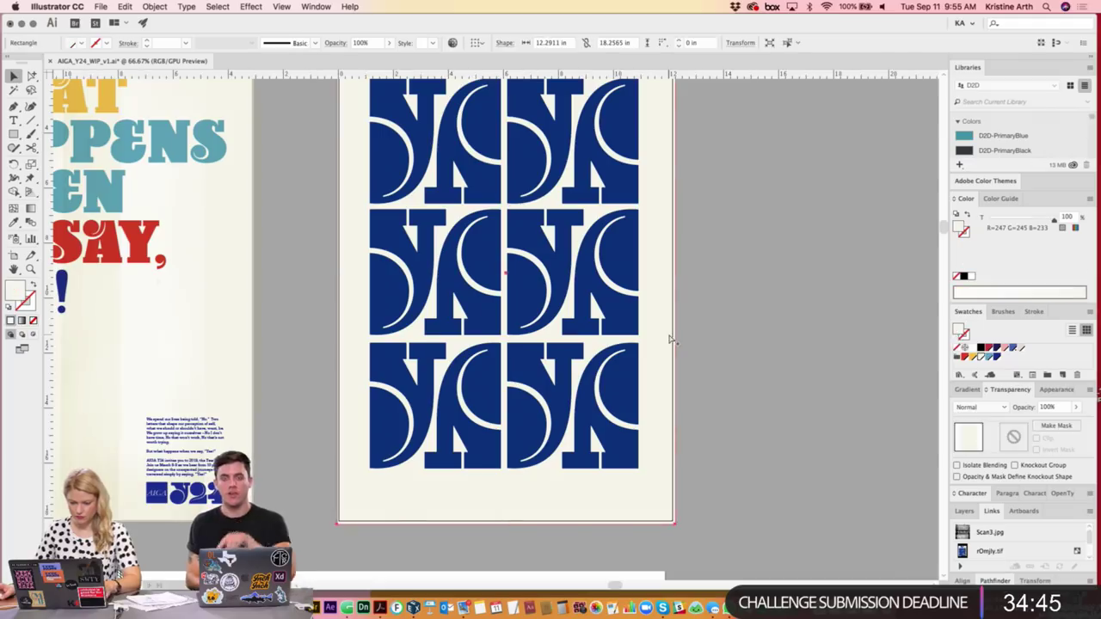
left_click(740, 341)
scroll(724, 392, "up", 3)
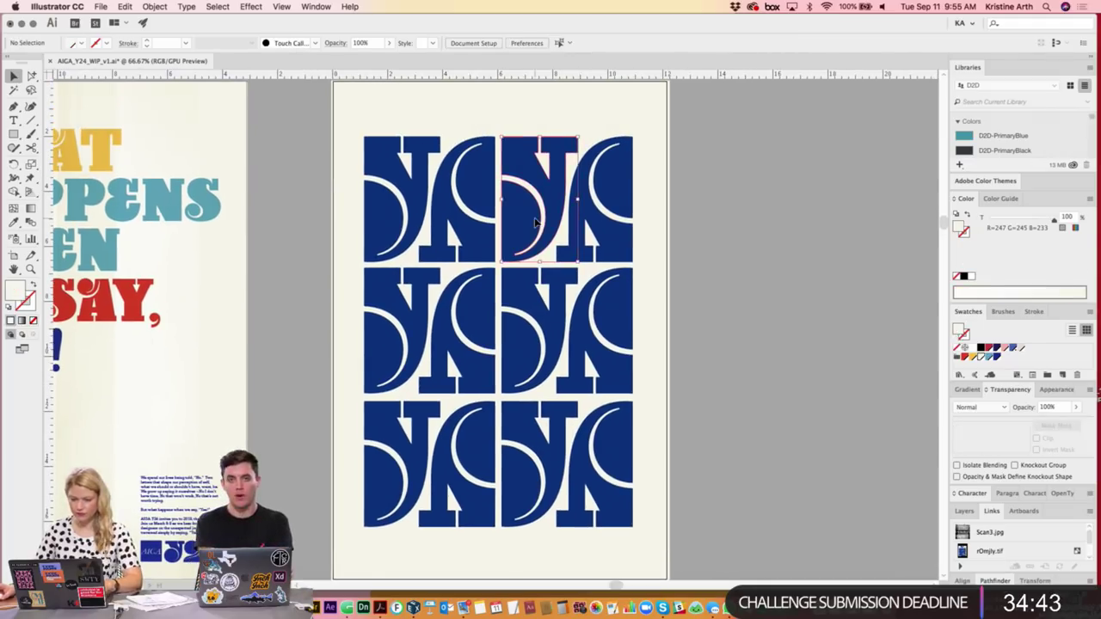
left_click(508, 197)
left_click(718, 310)
scroll(715, 328, "up", 1)
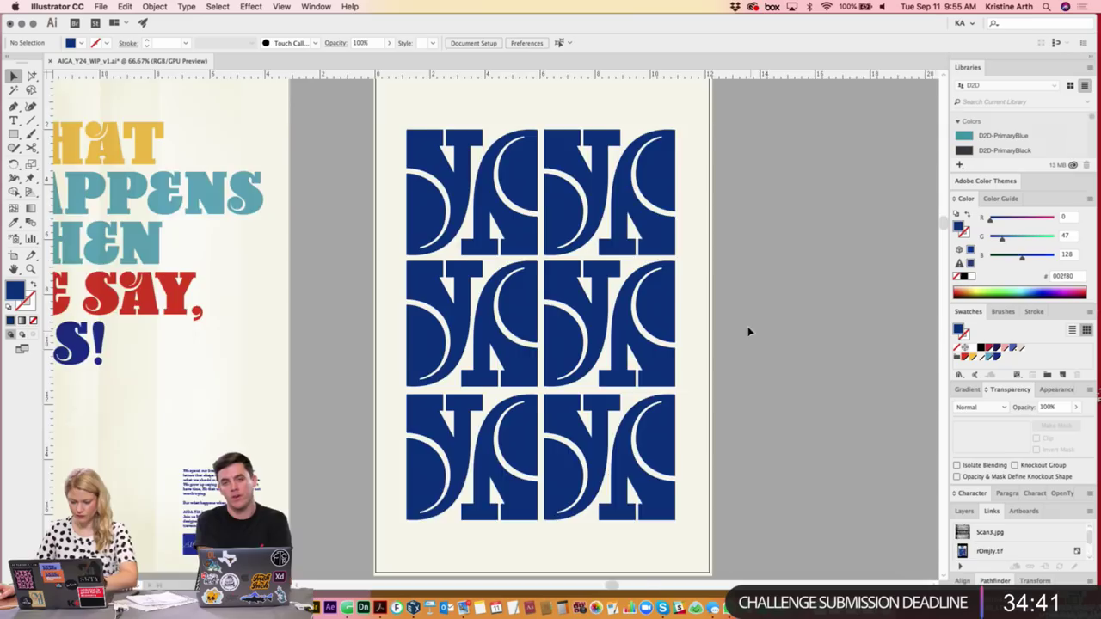
scroll(749, 330, "down", 3)
scroll(750, 330, "up", 1)
mouse_move(602, 345)
left_mouse_down()
mouse_move(337, 353)
mouse_move(558, 332)
left_mouse_up()
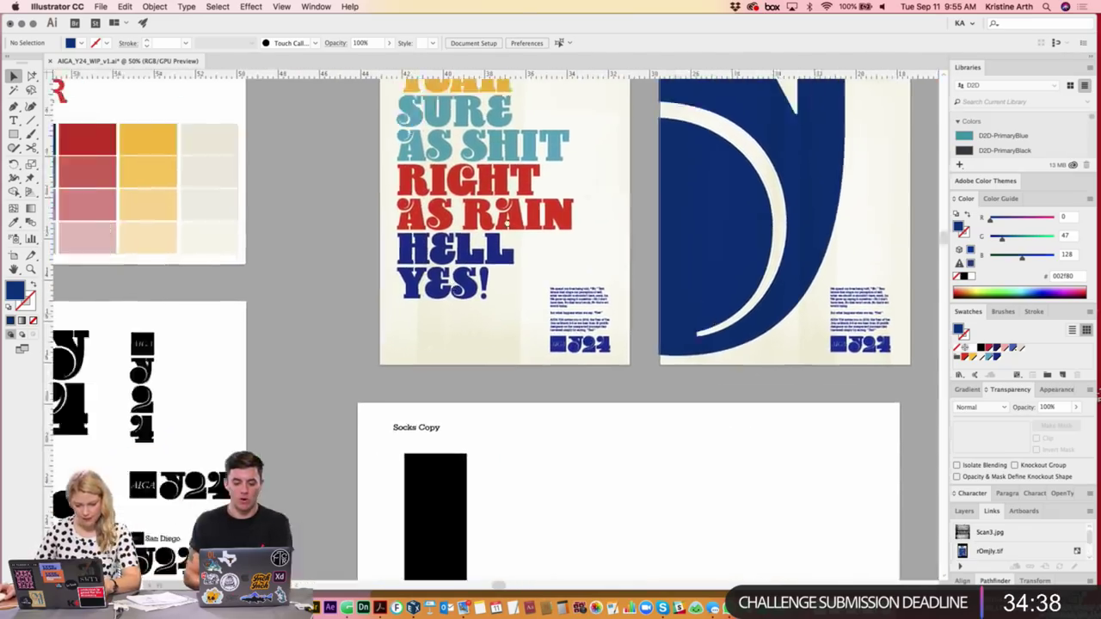
left_click_drag(237, 413, 498, 329)
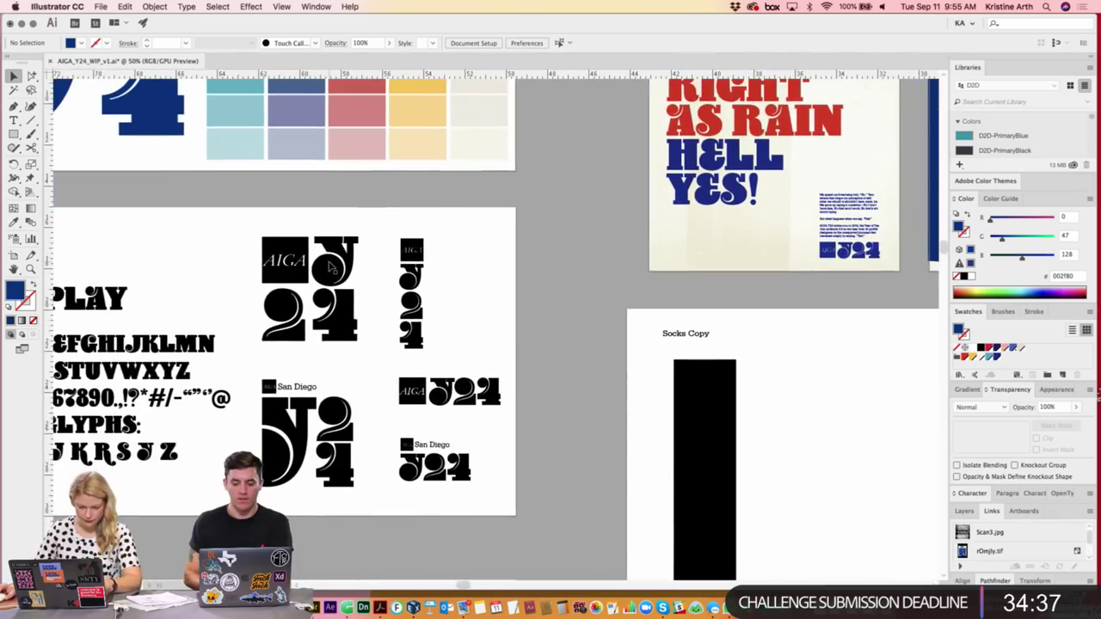
left_click(333, 267)
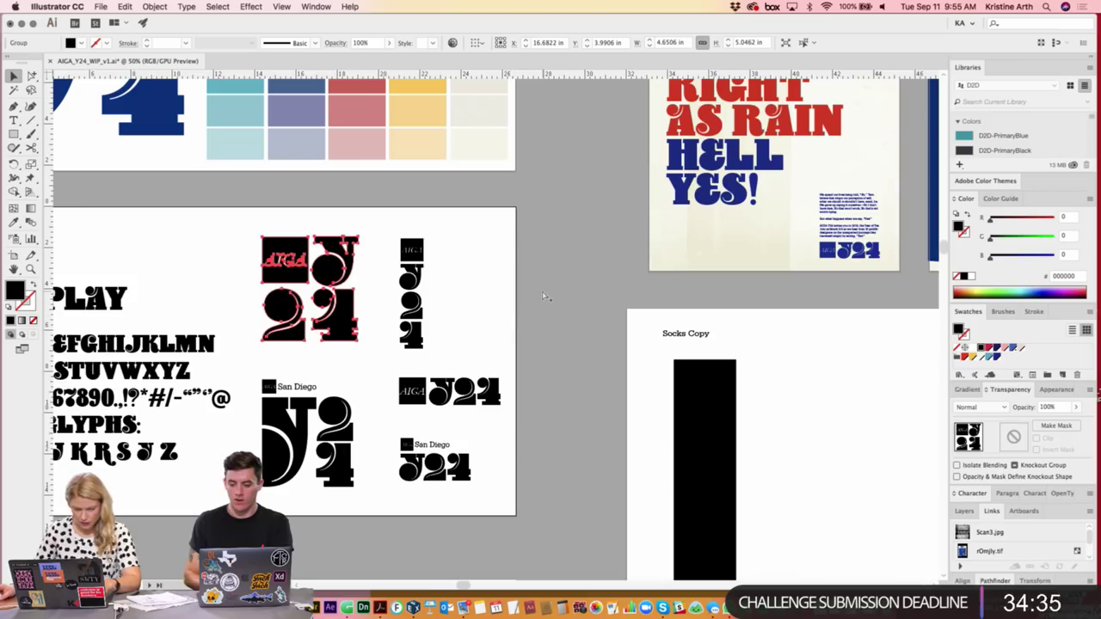
left_click(547, 268)
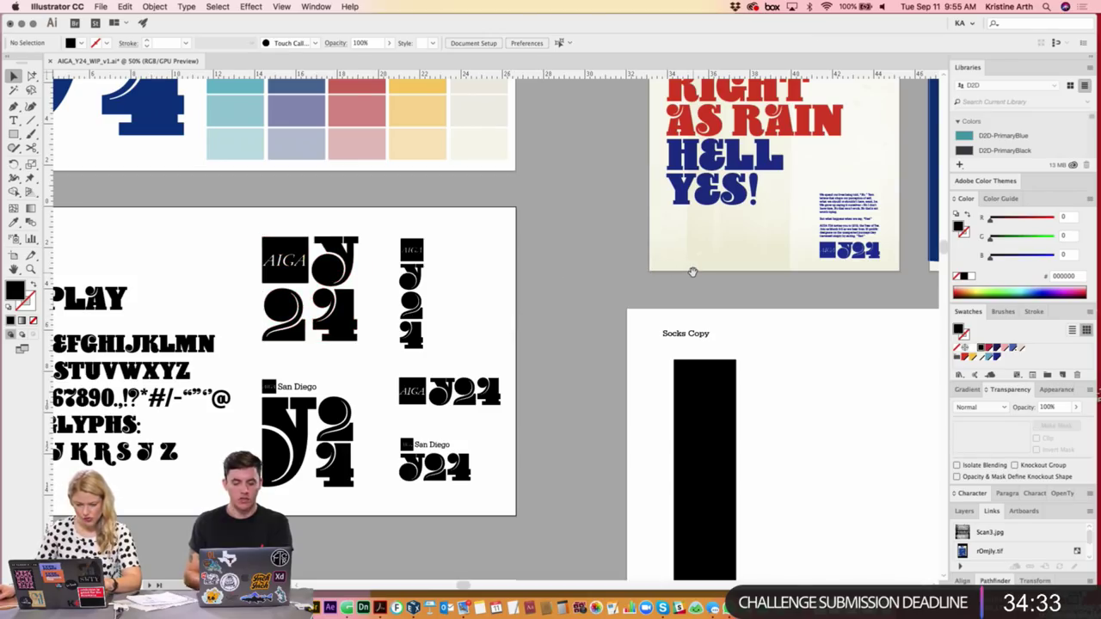
left_click(298, 435)
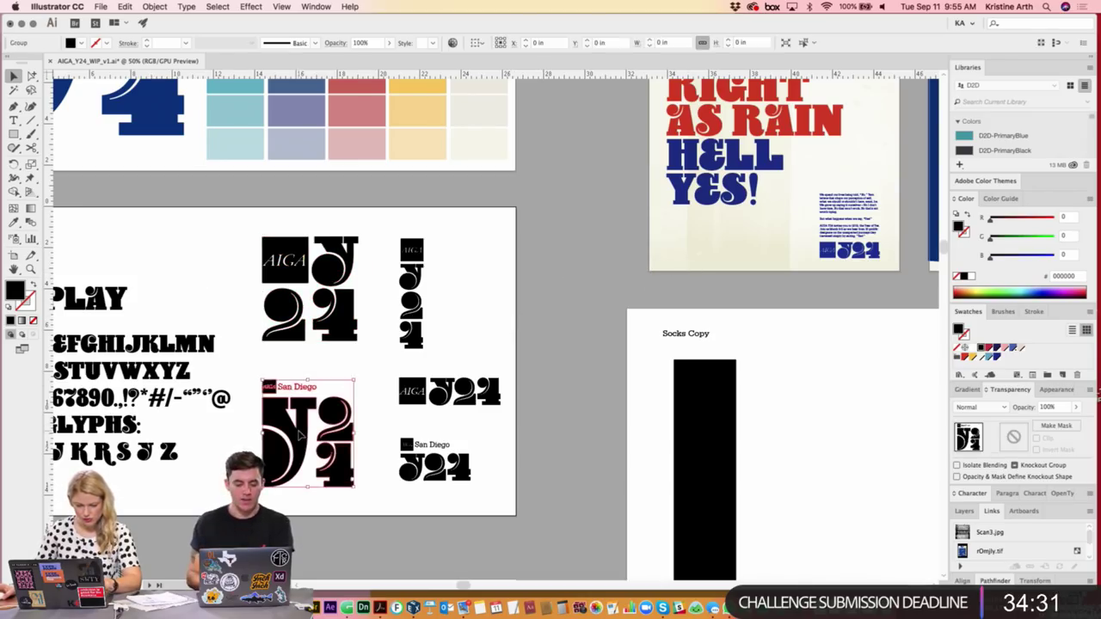
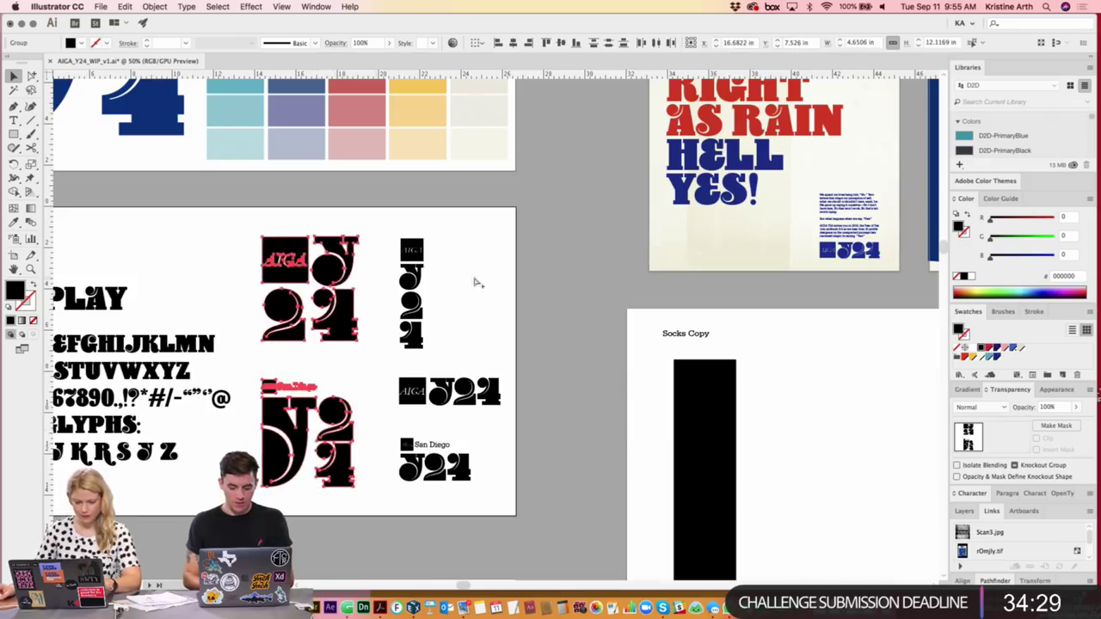
- Deselect the San Diego Y24 group and pan over to the blue Y24 pattern poster
left_click(538, 256)
scroll(482, 241, "right", 3)
scroll(517, 229, "up", 3)
scroll(597, 229, "right", 5)
scroll(619, 241, "right", 5)
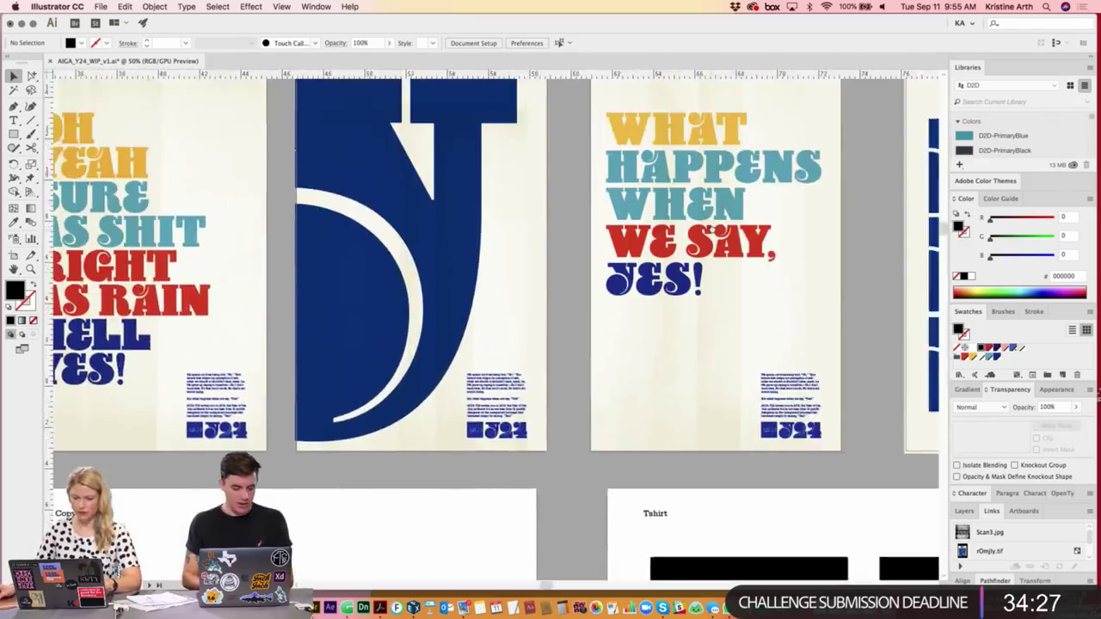
scroll(654, 258, "right", 5)
scroll(691, 289, "right", 3)
scroll(690, 289, "up", 2)
scroll(691, 289, "right", 2)
- Paste the black lockup group and drag it just right of the poster artboard
key("ctrl+v")
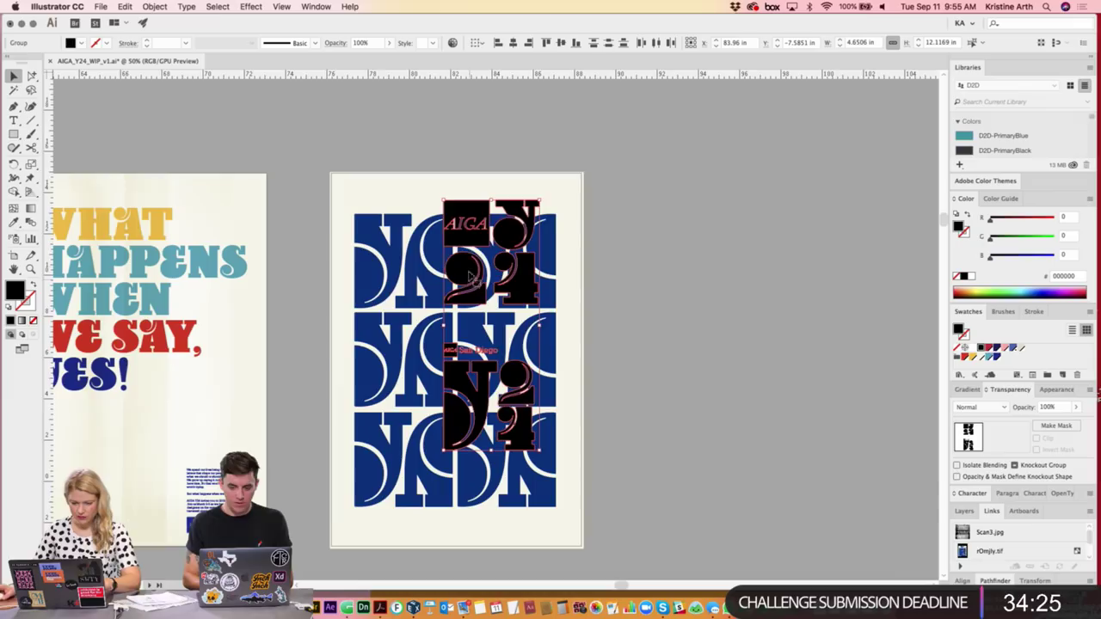
left_click_drag(504, 215, 656, 197)
scroll(602, 258, "up", 2)
key("ctrl+shift+a")
scroll(510, 336, "up", 1)
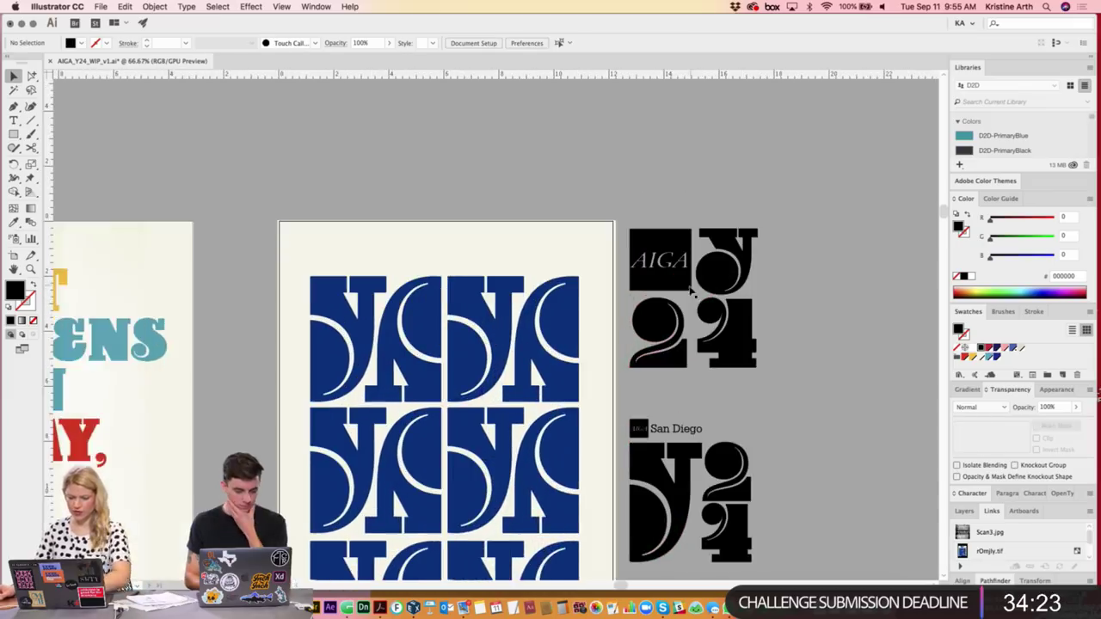
scroll(510, 335, "right", 3)
- Move the San Diego Y24 lockup onto the top-left tile and enlarge it to about 4.66 in wide
left_click_drag(609, 355, 310, 220)
key("super+equal")
key("super+equal")
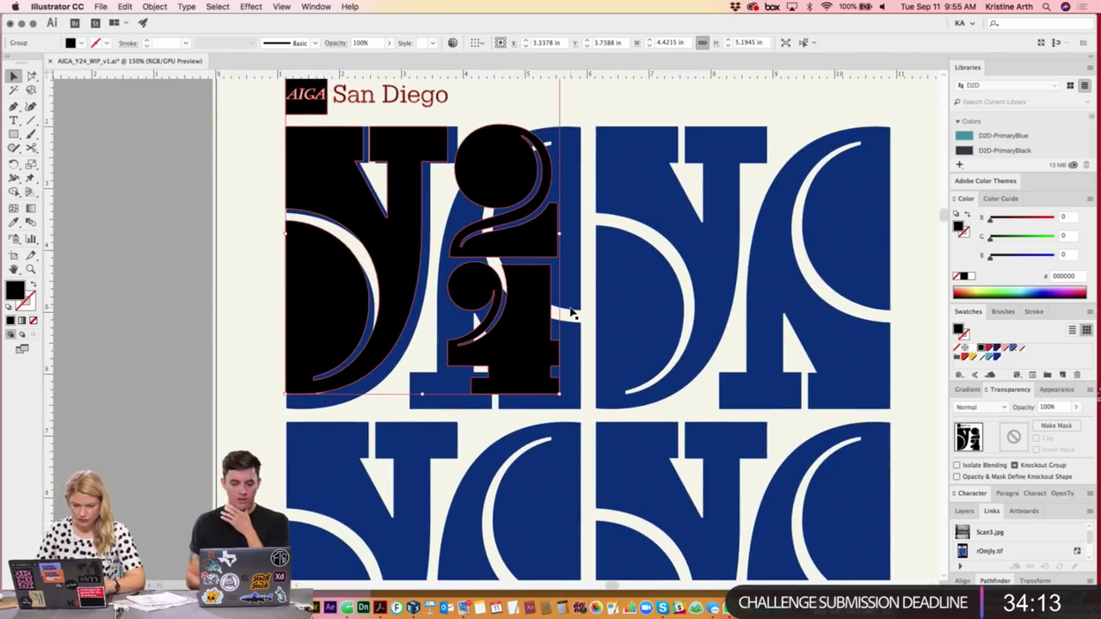
left_click_drag(561, 396, 578, 422)
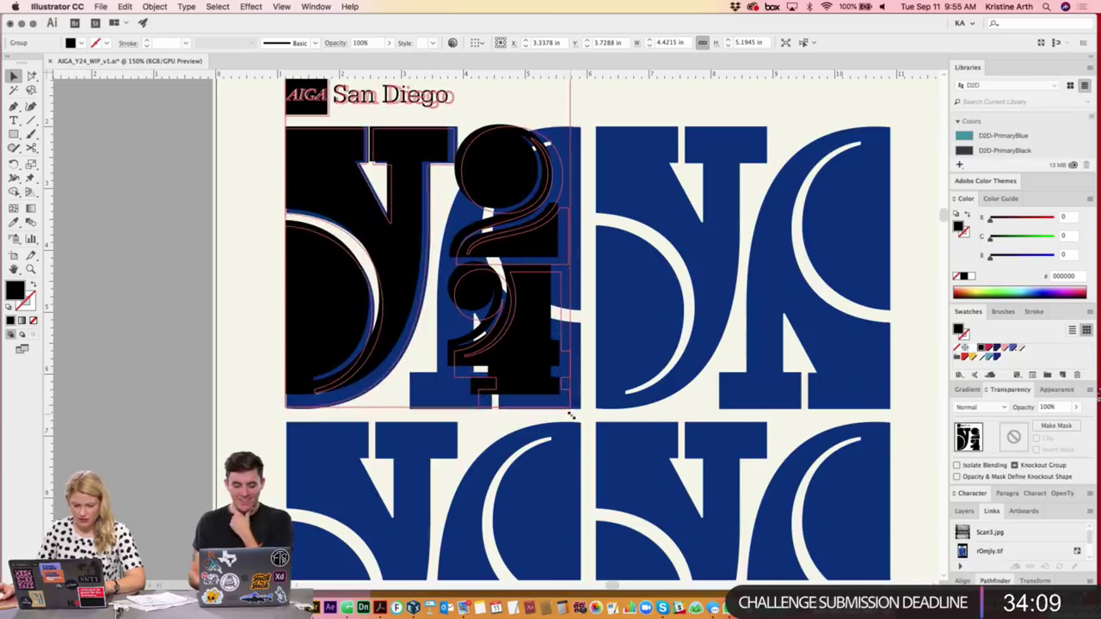
left_click_drag(577, 420, 572, 422)
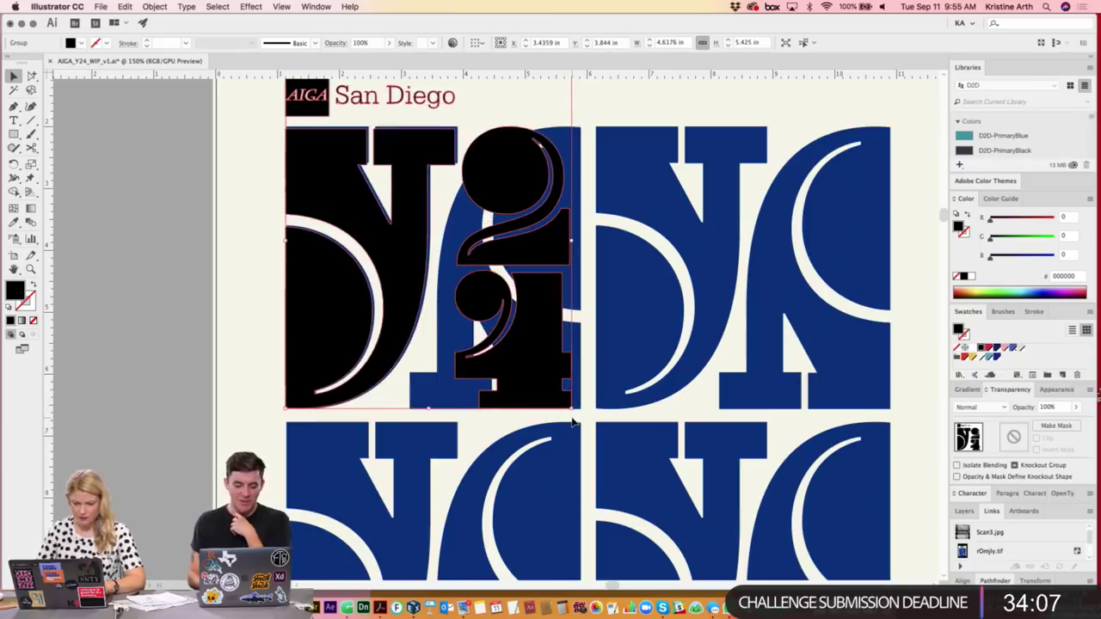
key("Right")
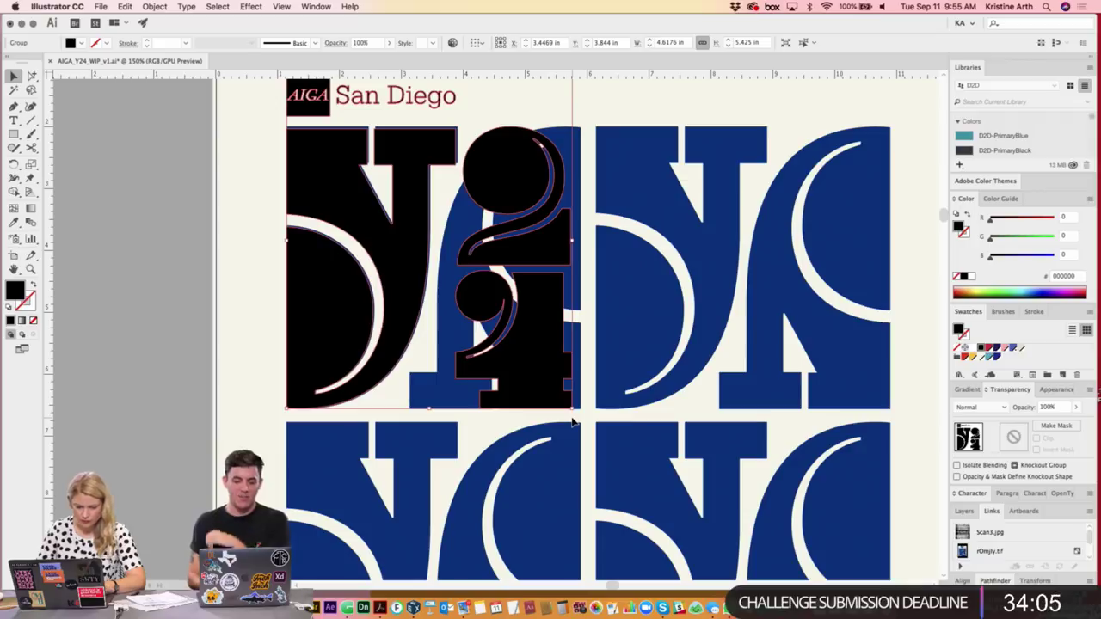
key("Up")
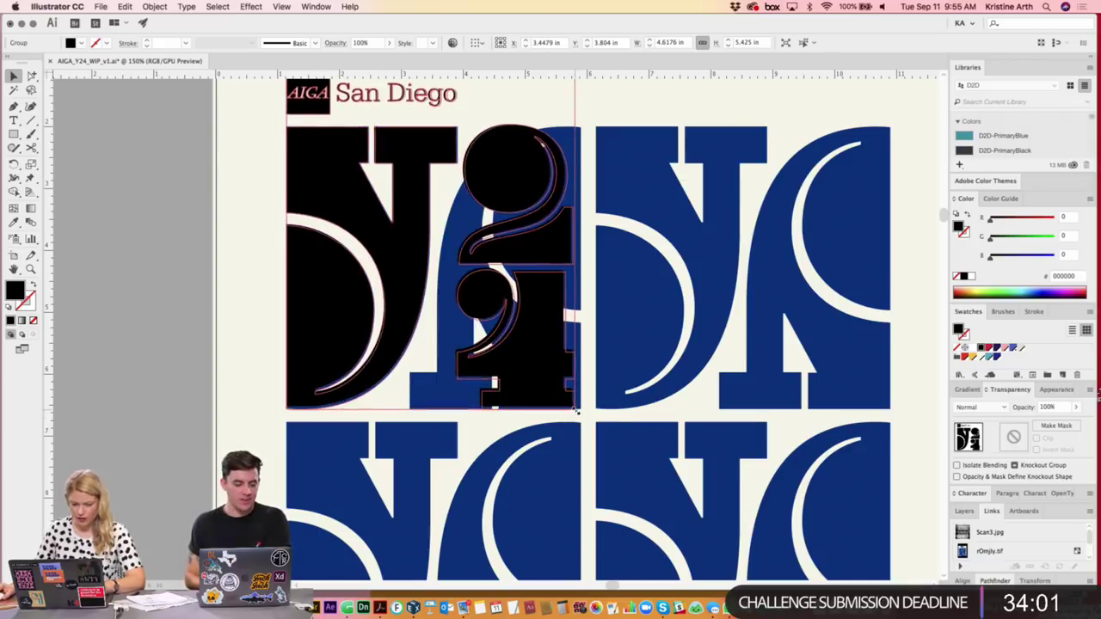
left_click_drag(576, 411, 583, 402)
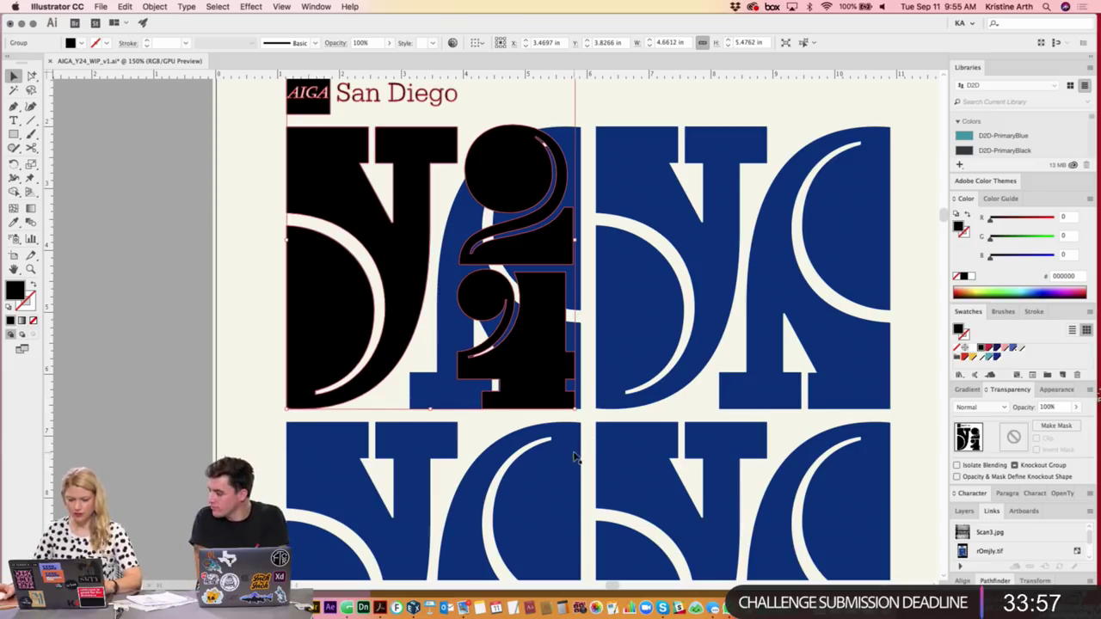
- Delete the dark-blue tile under the lockup and recolour the lockup light blue (D2D-PrimaryBlue)
left_click(570, 138)
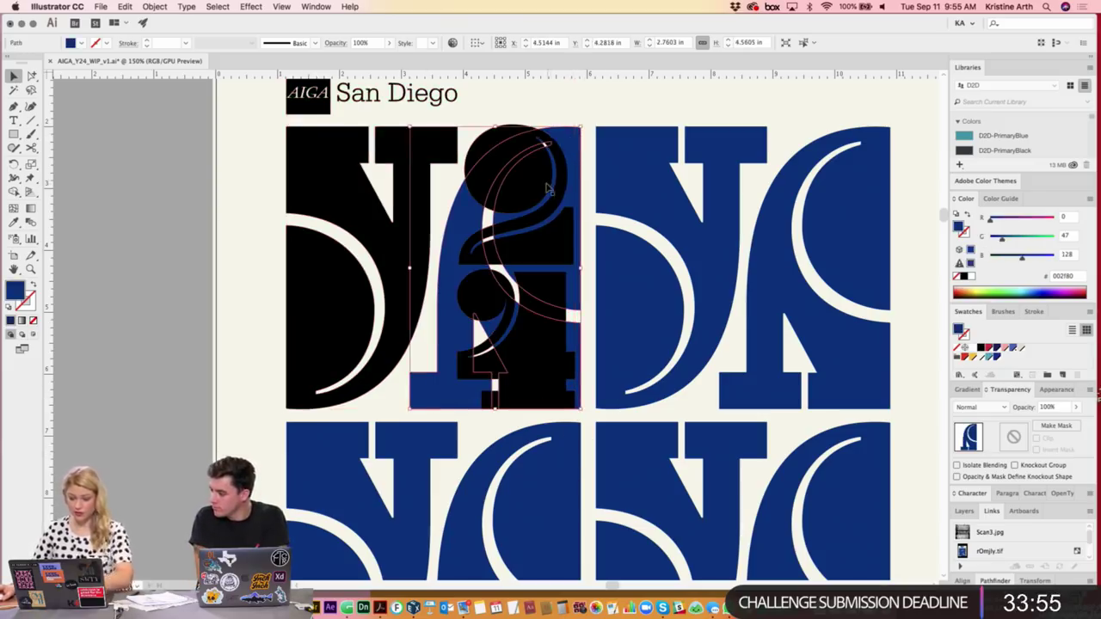
key("Delete")
left_click(308, 222)
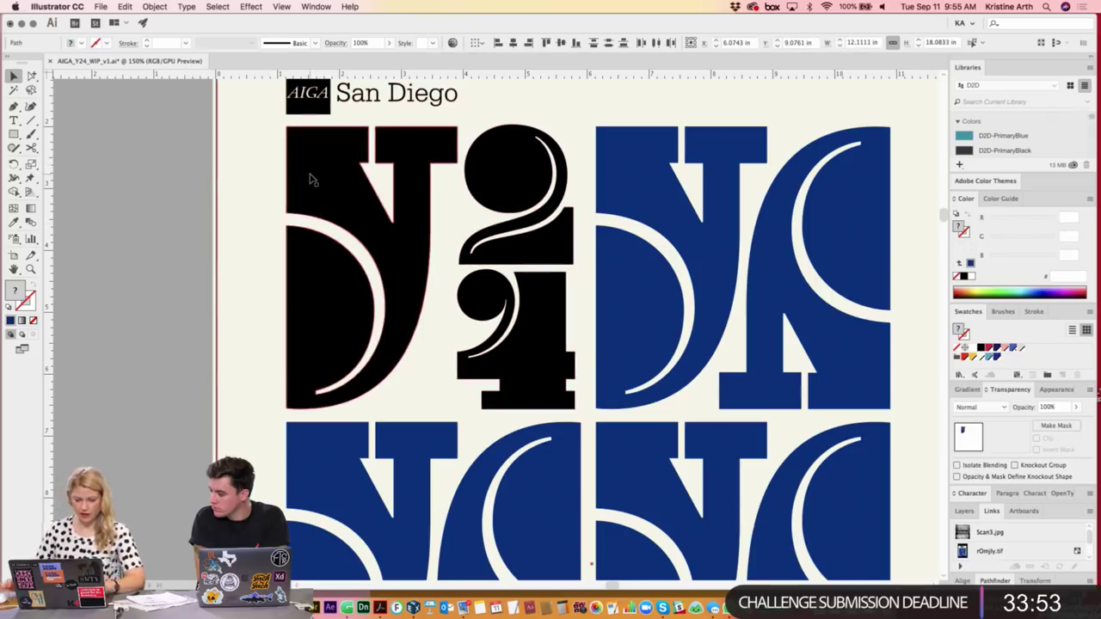
left_click(232, 161)
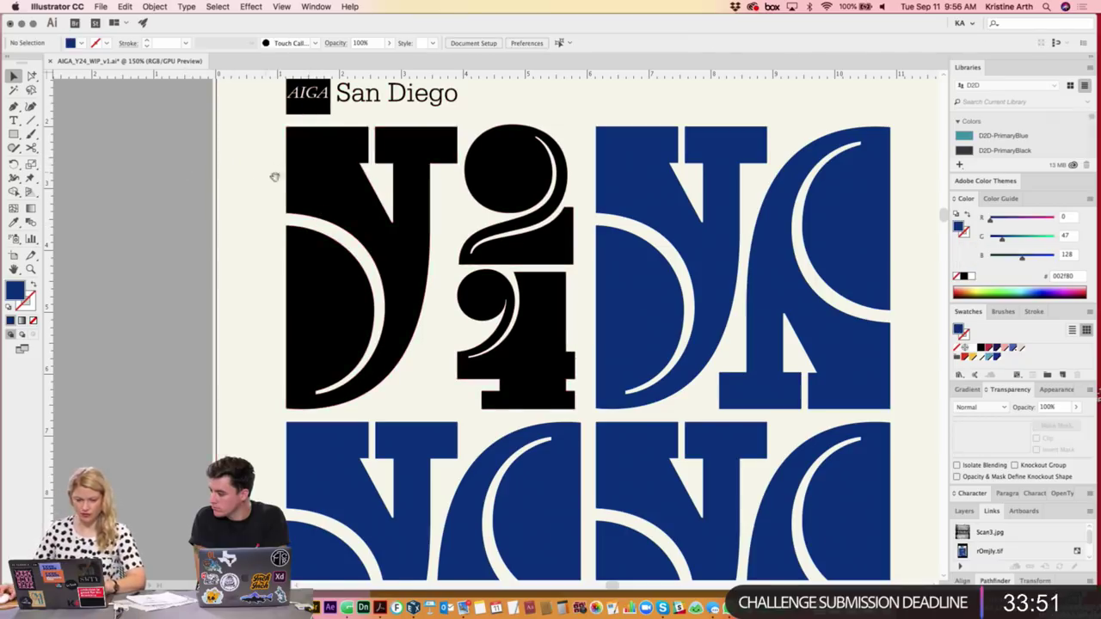
scroll(448, 278, "up", 2)
left_click(510, 216)
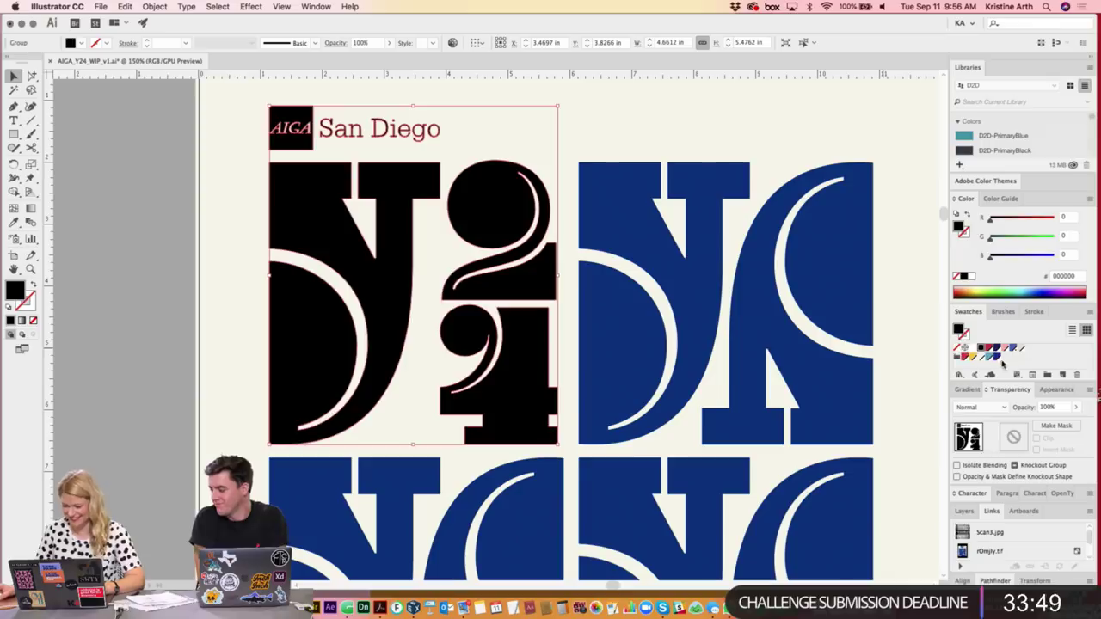
left_click(996, 358)
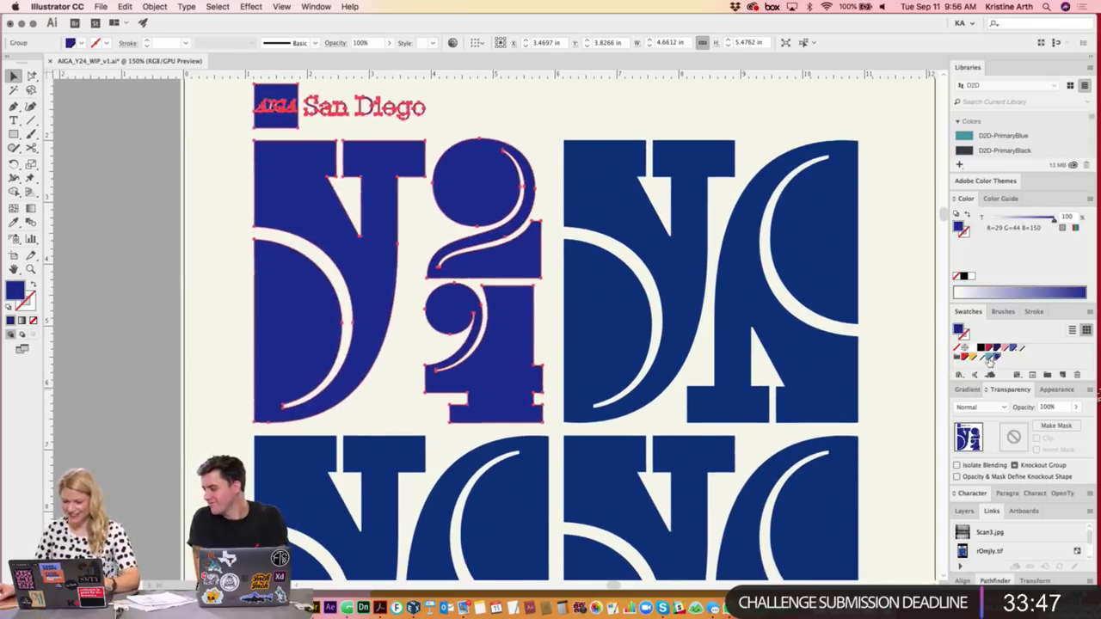
left_click(989, 359)
- Zoom out and check the remaining dark-blue tiles around the lockup
key("super+minus")
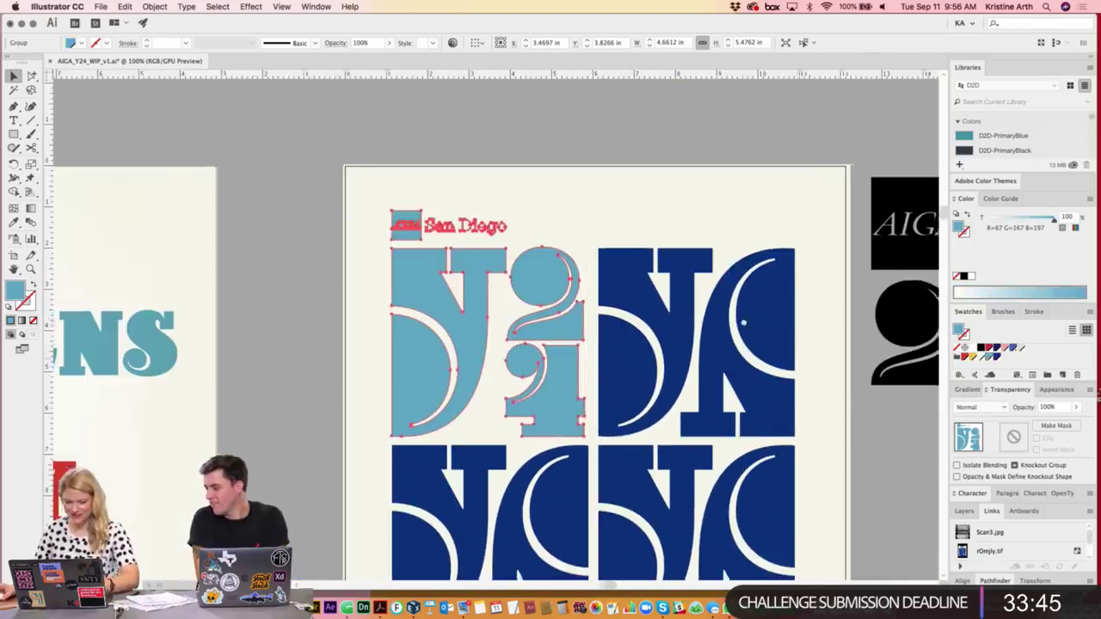
scroll(744, 323, "down", 3)
left_click(814, 393)
scroll(603, 310, "down", 1)
left_click(514, 256)
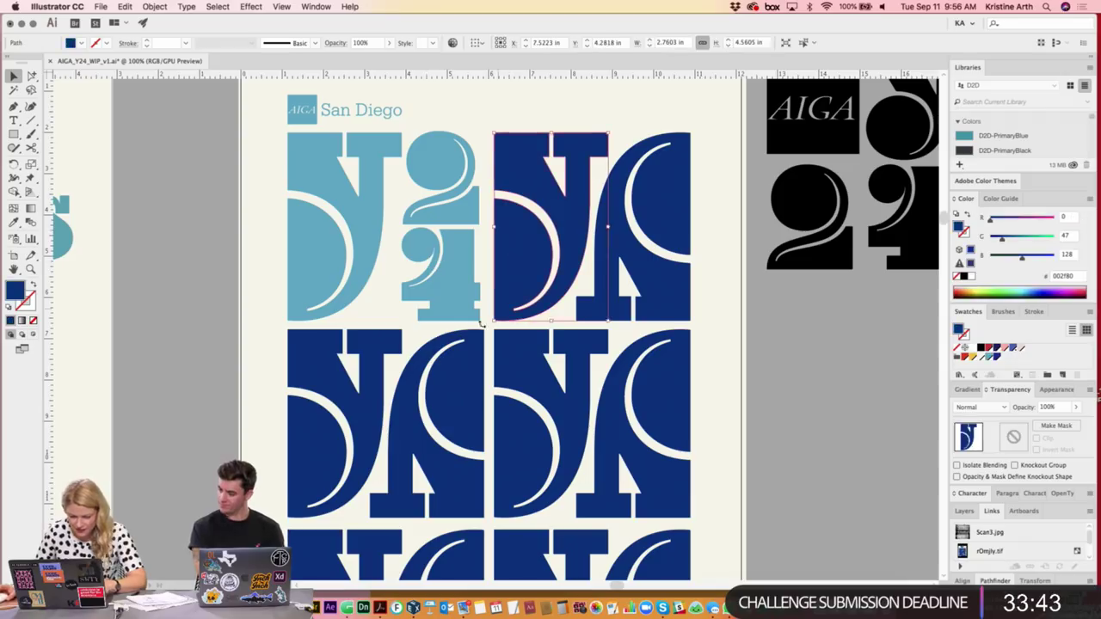
left_click(465, 375)
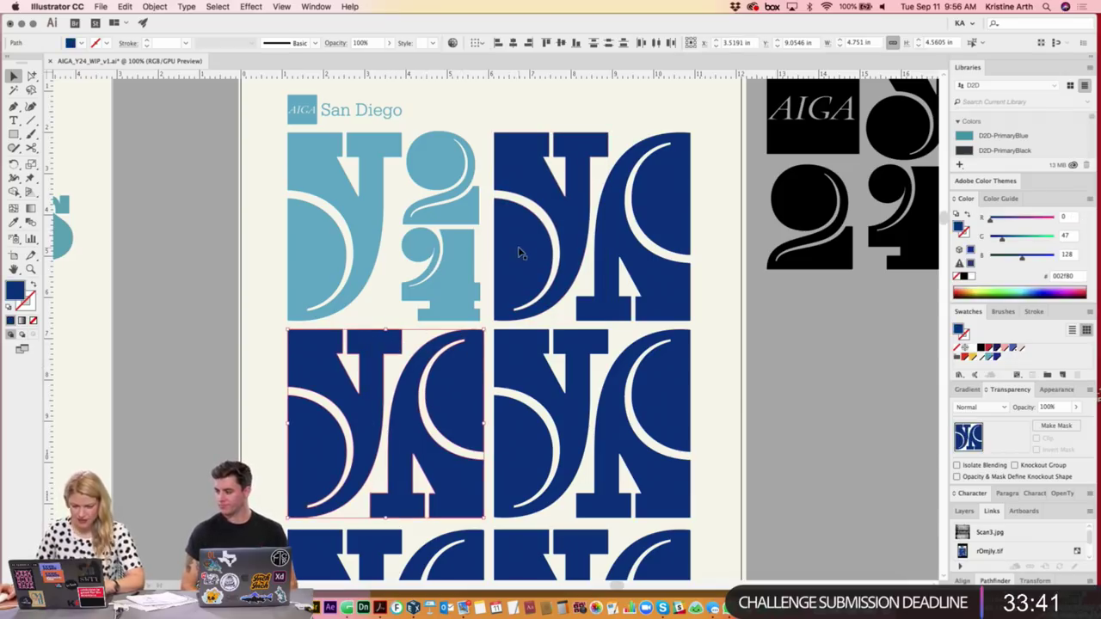
left_click(719, 405)
key("super+minus")
- Delete the right column and bottom dark-blue tiles beneath the lockup
scroll(630, 397, "down", 5)
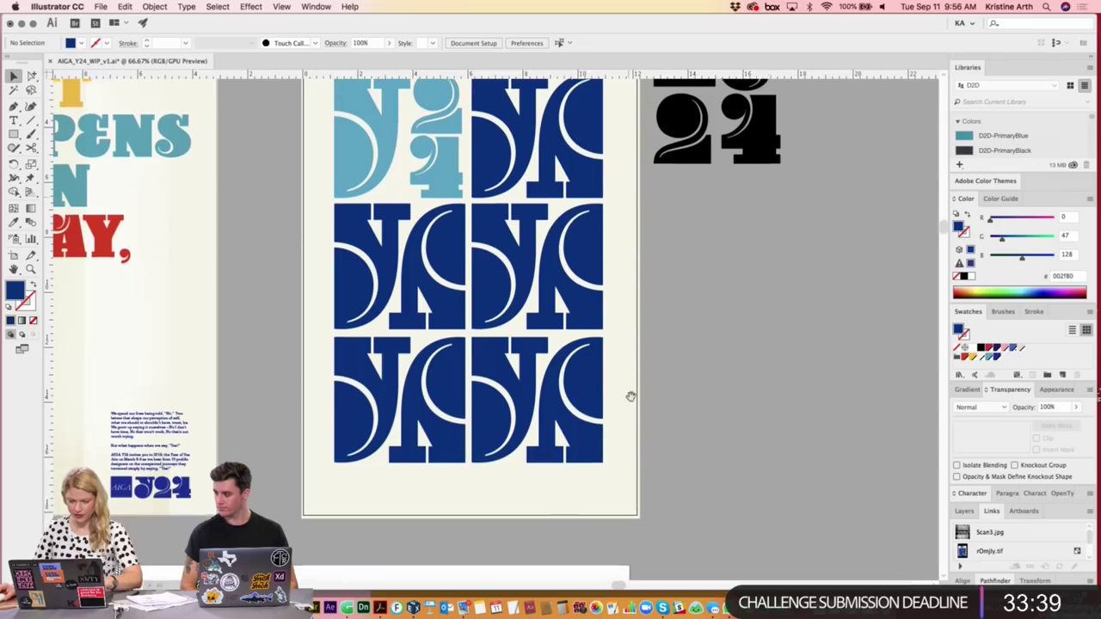
left_click(547, 324)
key("p")
key("Delete")
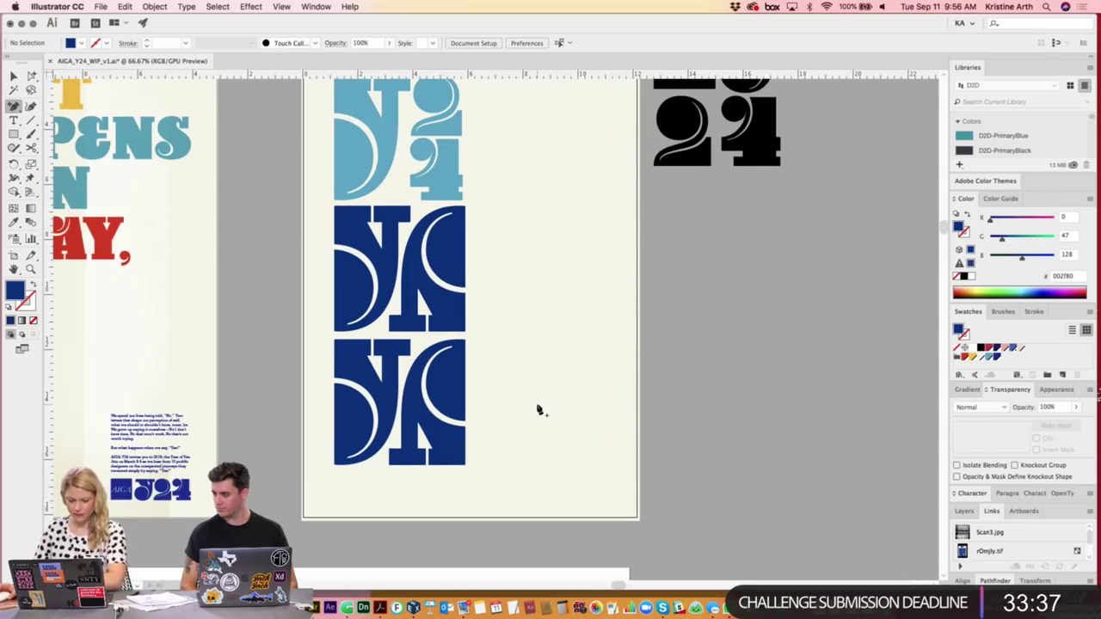
left_click_drag(535, 482, 308, 356)
key("Delete")
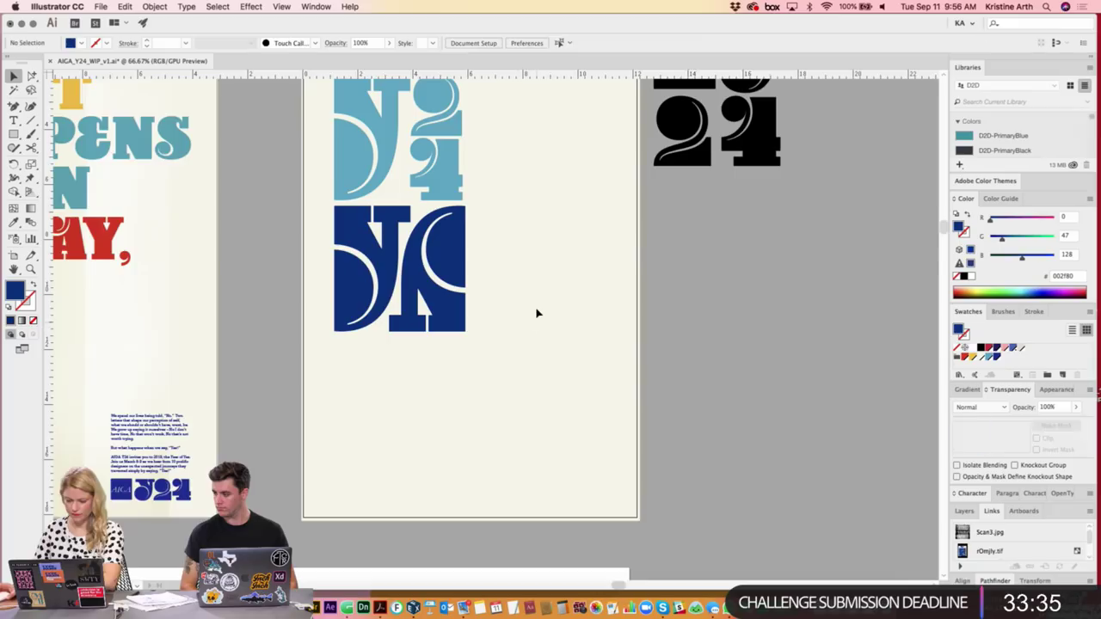
left_click_drag(518, 231, 532, 278)
key("super+z")
key("super+z")
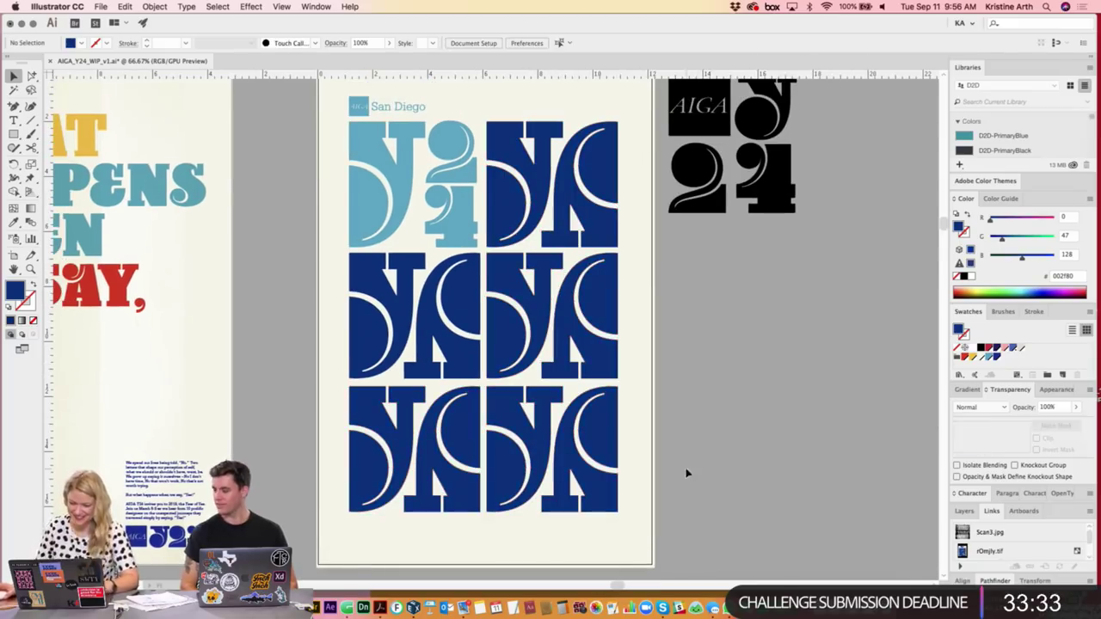
key("super+shift+z")
key("super+shift+z")
- Review the whole poster, undoing and redoing tile changes to keep the light-blue lockup colour
scroll(565, 243, "up", 2)
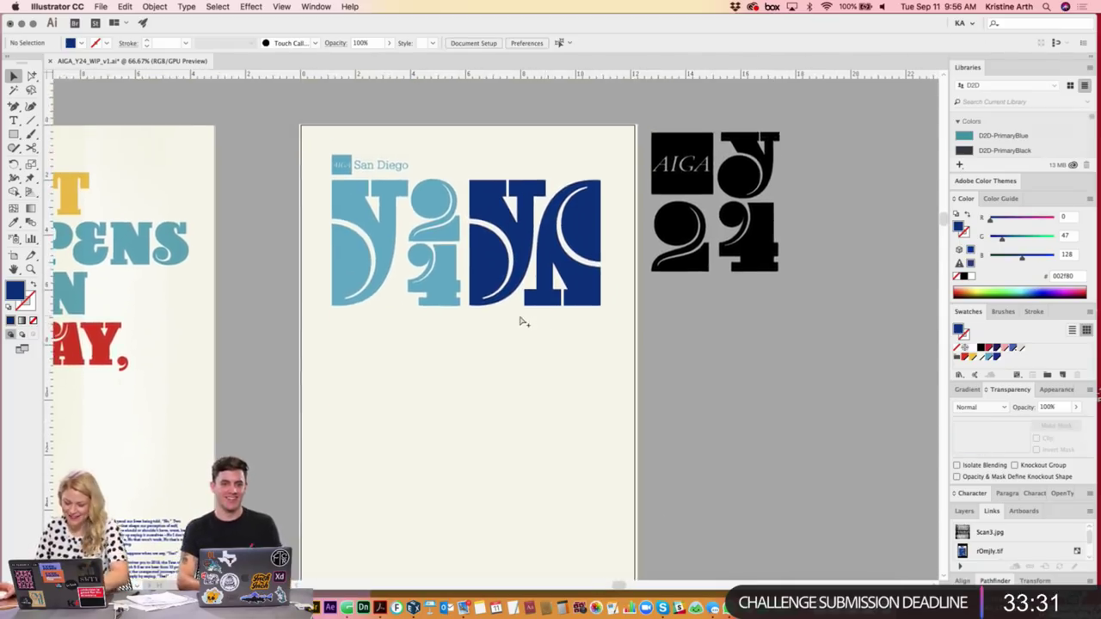
scroll(521, 320, "up", 2)
scroll(542, 278, "up", 5)
key("super+minus")
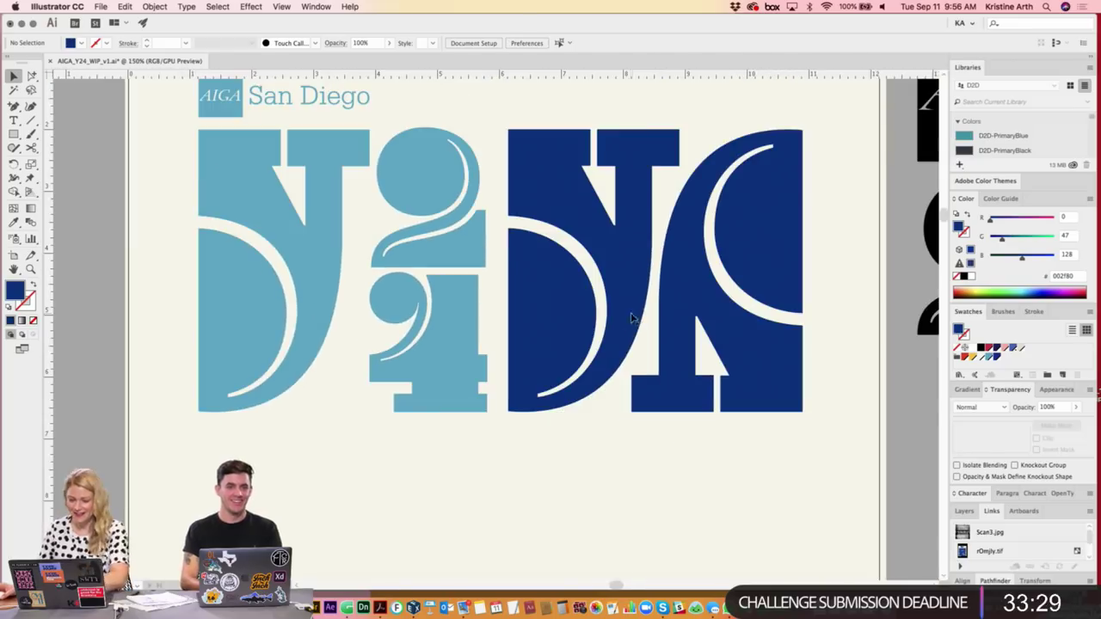
scroll(576, 189, "down", 1)
key("super+v")
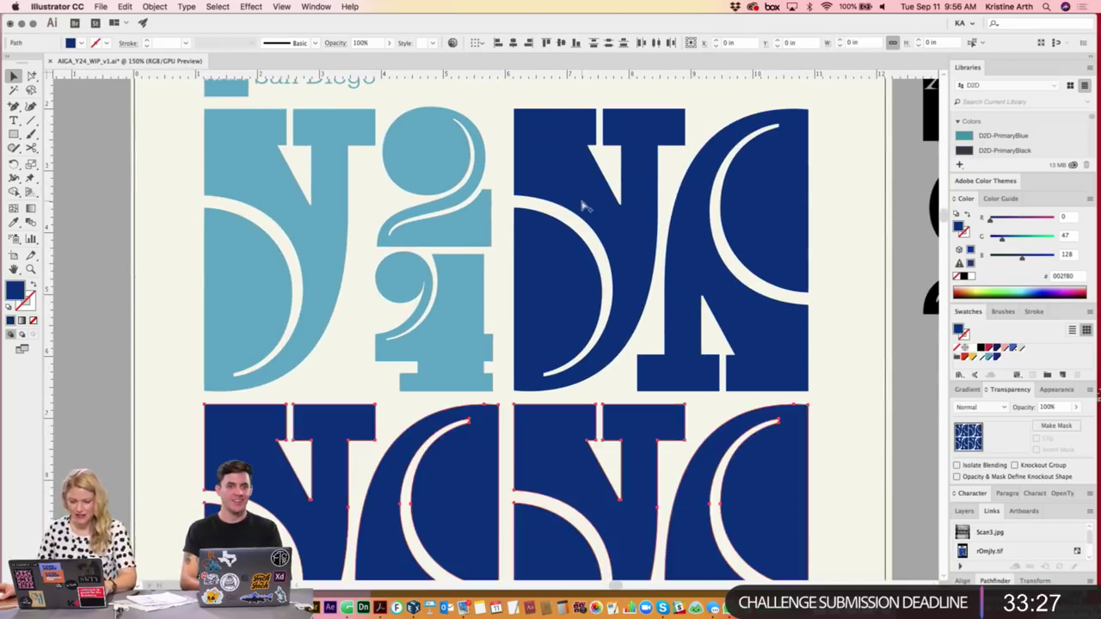
key("super+z")
key("super+shift+z")
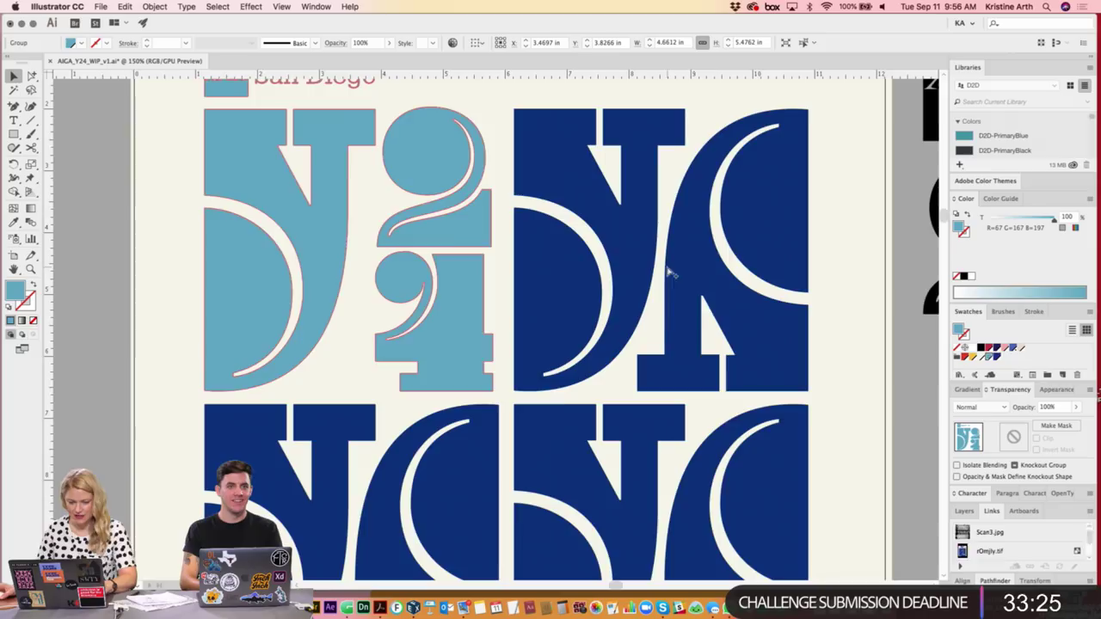
key("super+minus")
key("super+minus")
scroll(727, 341, "down", 5)
scroll(727, 341, "right", 2)
- Remove the right column and bottom dark-blue tiles again, leaving only the lockup tiles
key("super+z")
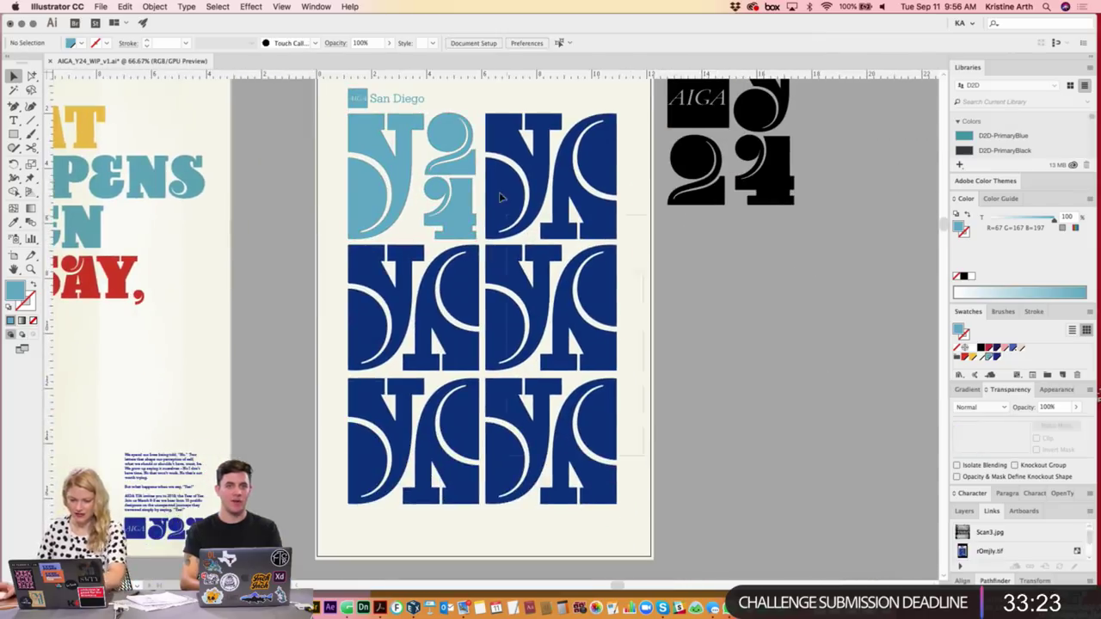
key("super+z")
key("super+plus")
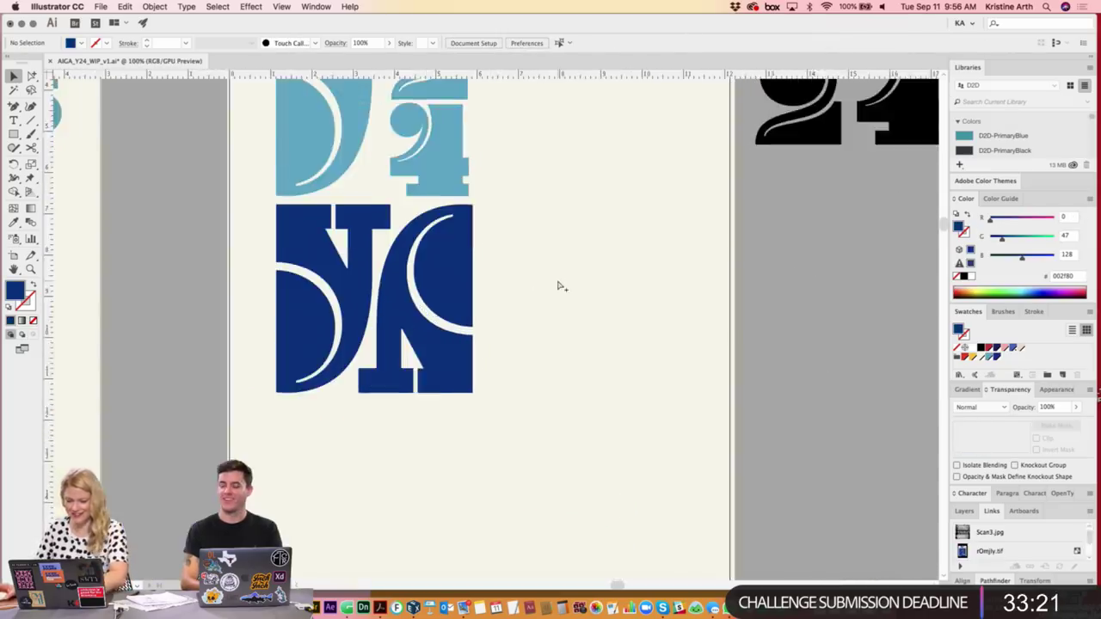
key("super+plus")
scroll(515, 258, "up", 5)
scroll(515, 258, "left", 5)
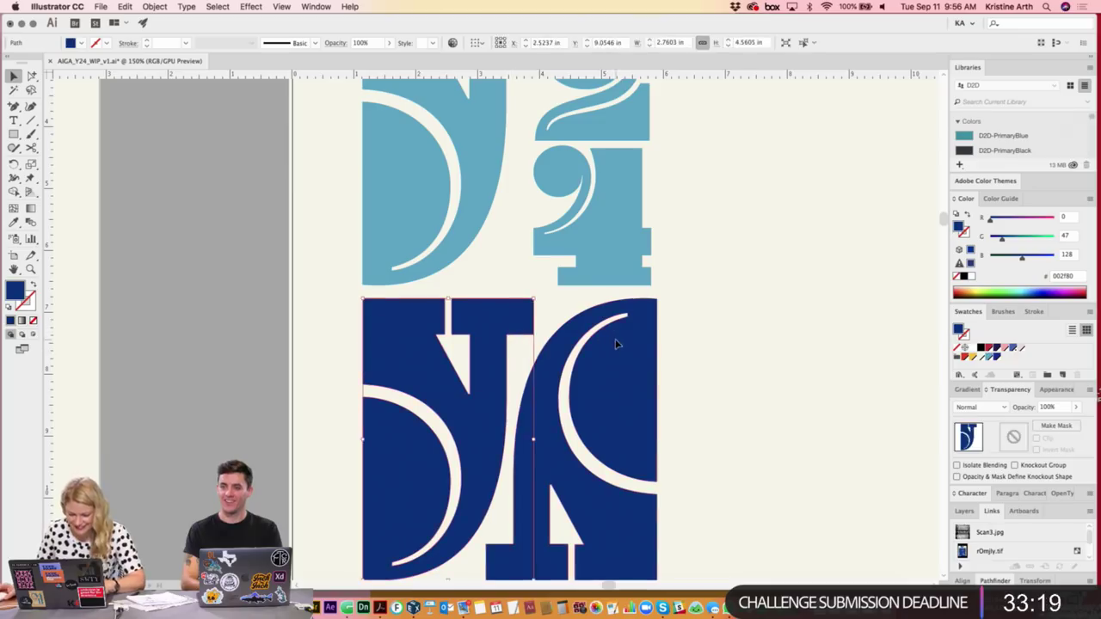
key("super+z")
scroll(641, 381, "up", 3)
key("super+z")
key("super+z")
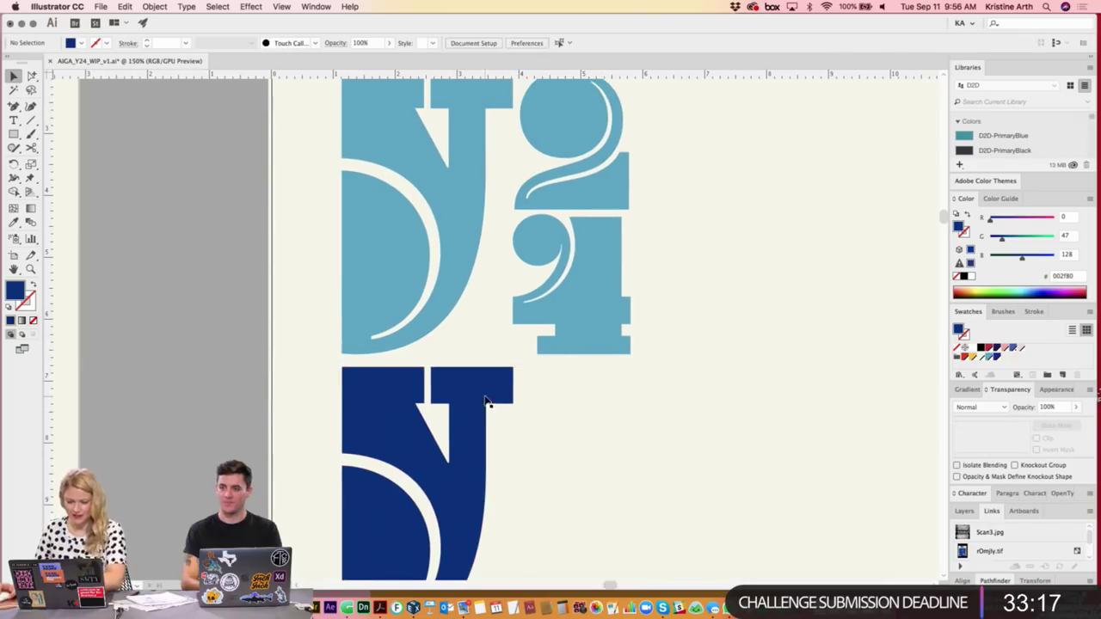
key("super+z")
- Copy the curved D shape below the lockup and rotate it 180°
left_click(380, 107)
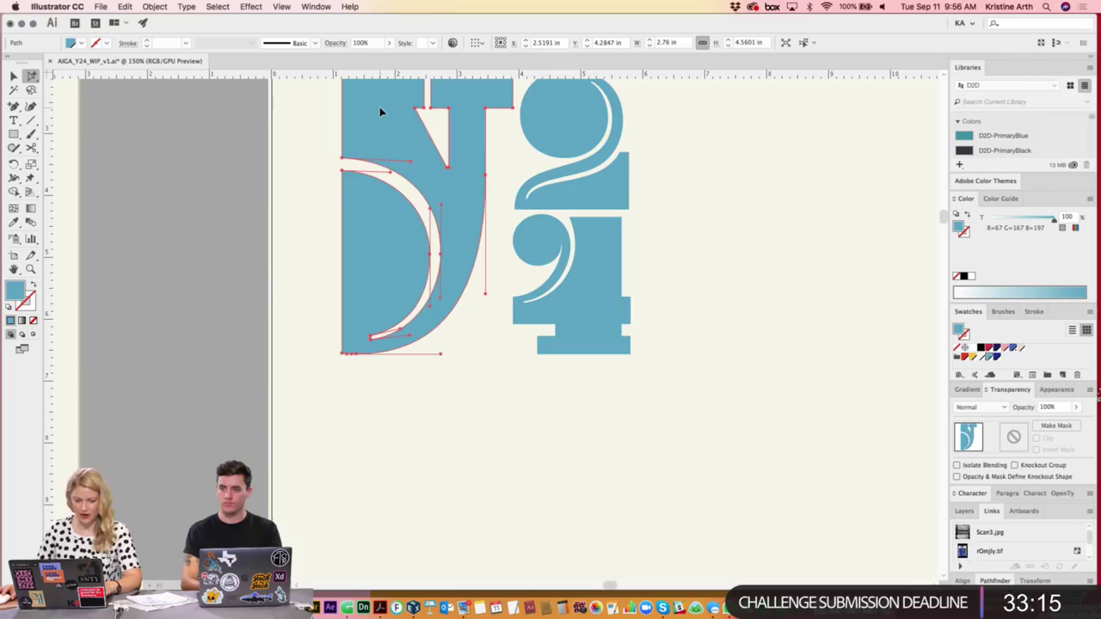
left_click_drag(380, 107, 406, 438)
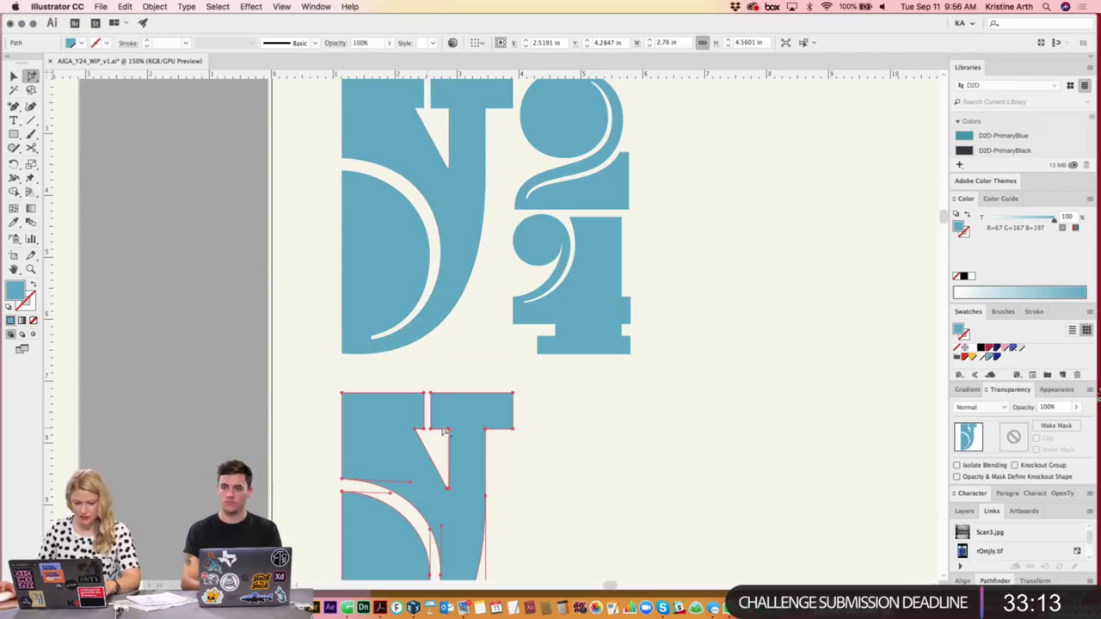
key("super+z")
key("shift+super+z")
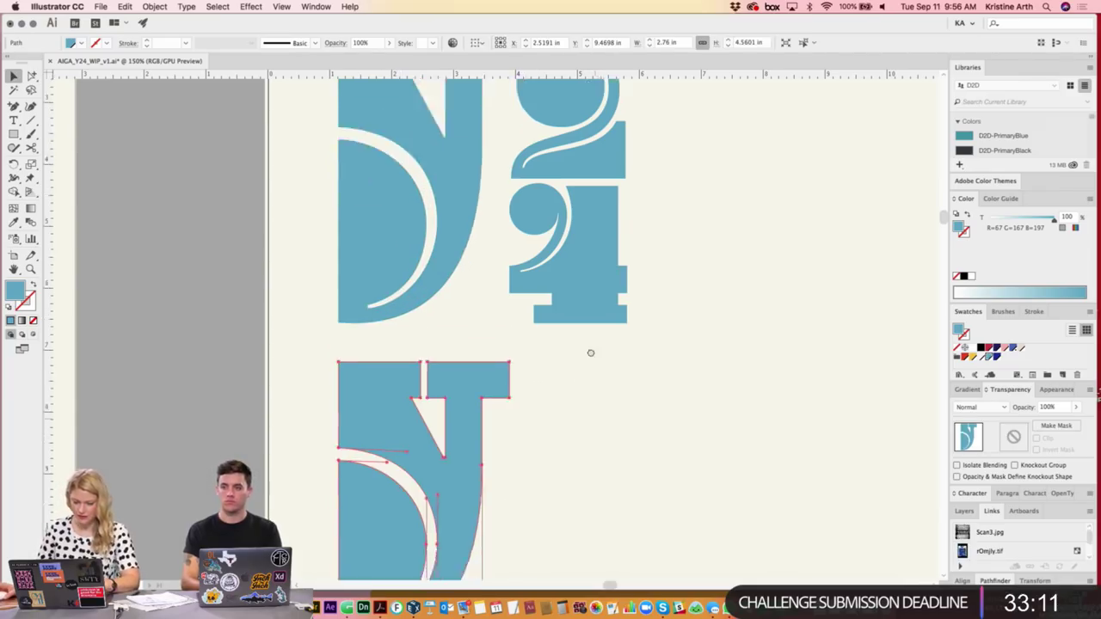
scroll(591, 352, "down", 5)
mouse_move(457, 263)
left_mouse_down()
mouse_move(656, 263)
mouse_move(646, 259)
mouse_move(544, 347)
mouse_move(415, 346)
left_mouse_up()
- Butt the rotated curve against the Y and align the pair on the right
key("super+a")
left_click(530, 45)
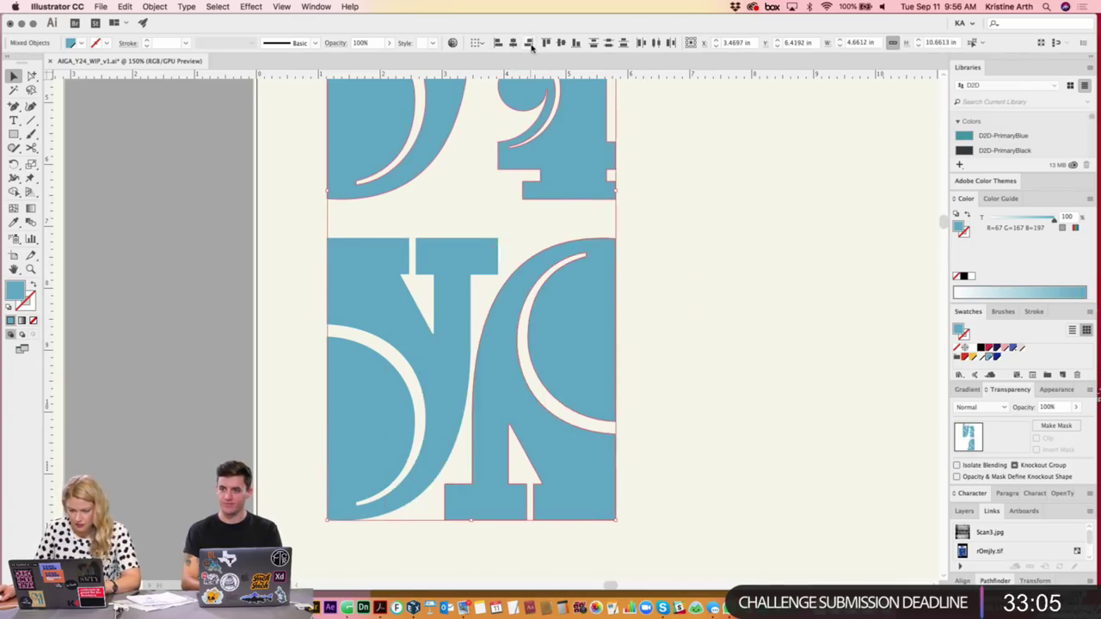
left_click(678, 266)
scroll(654, 292, "down", 1)
left_click(472, 234)
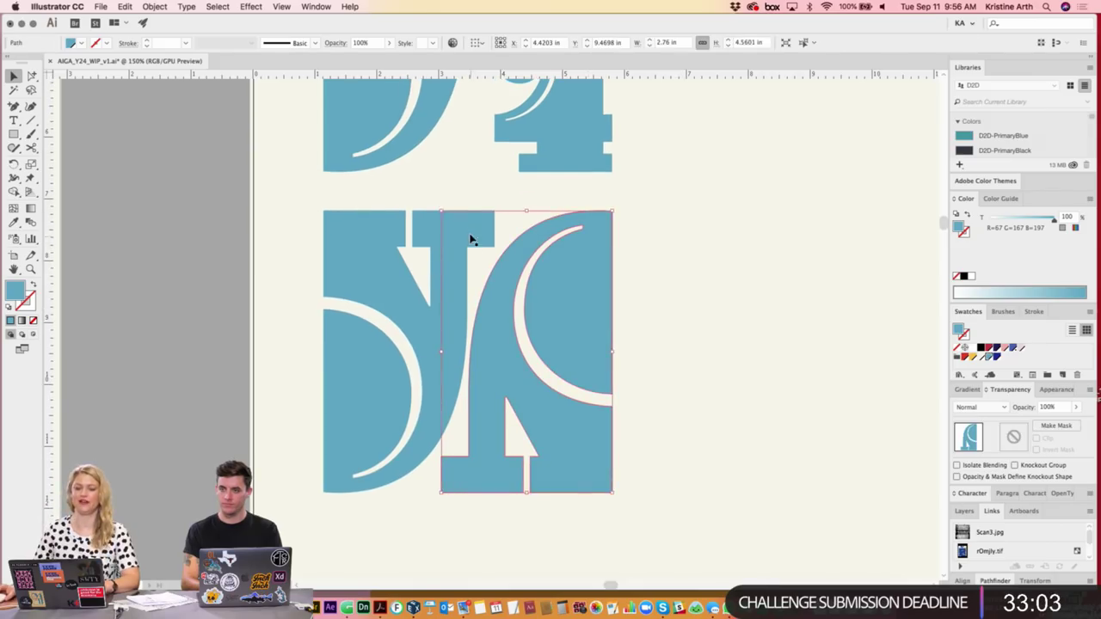
left_click(667, 326)
- Duplicate the new Y-and-curve tile beside the Y24 lockup
key("super+minus")
key("super+minus")
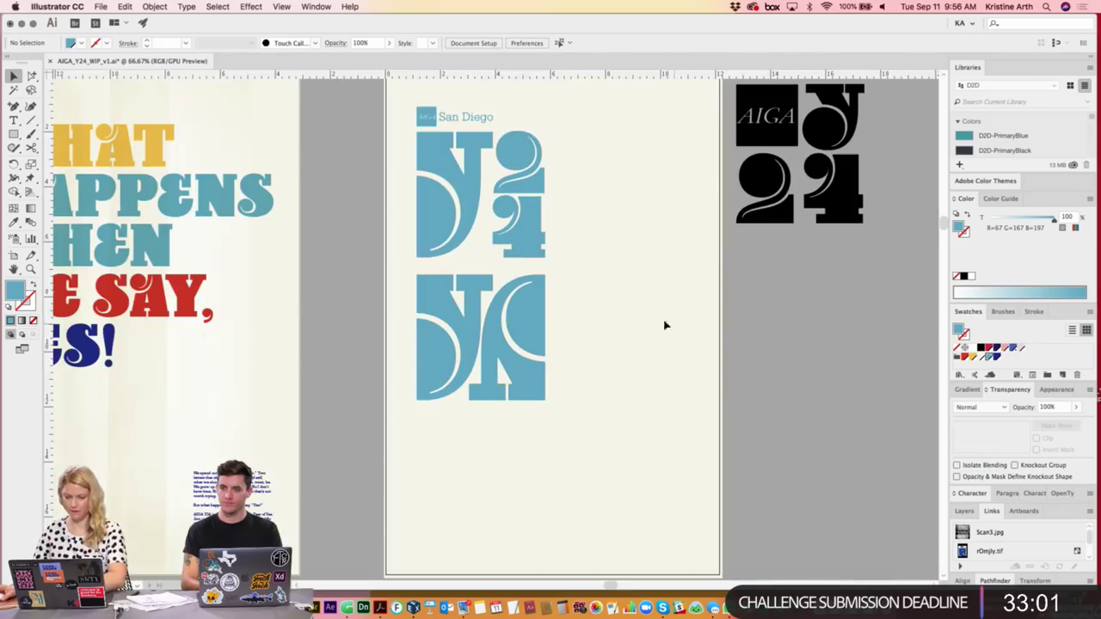
left_click(504, 341)
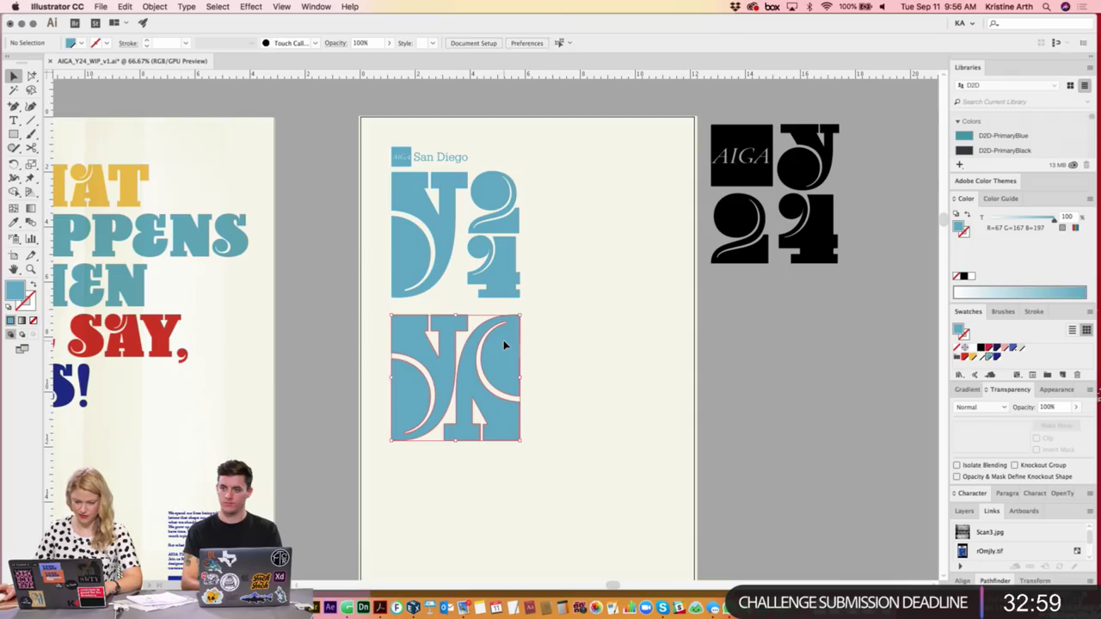
mouse_move(505, 361)
left_mouse_down()
mouse_move(499, 217)
mouse_move(640, 208)
left_mouse_up()
left_click(609, 409)
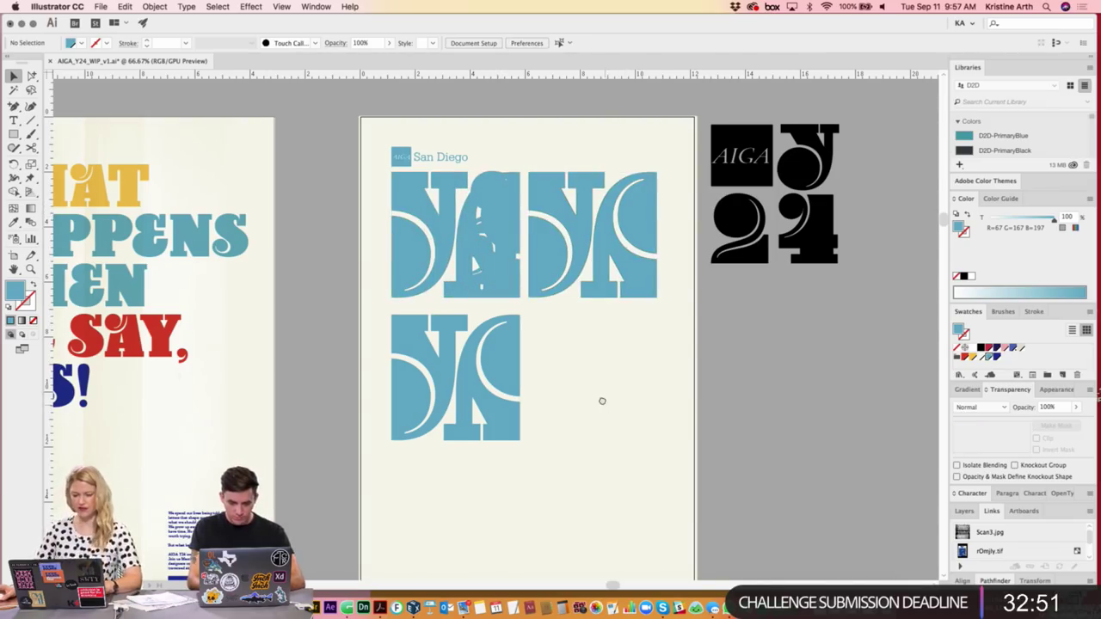
scroll(596, 431, "up", 2)
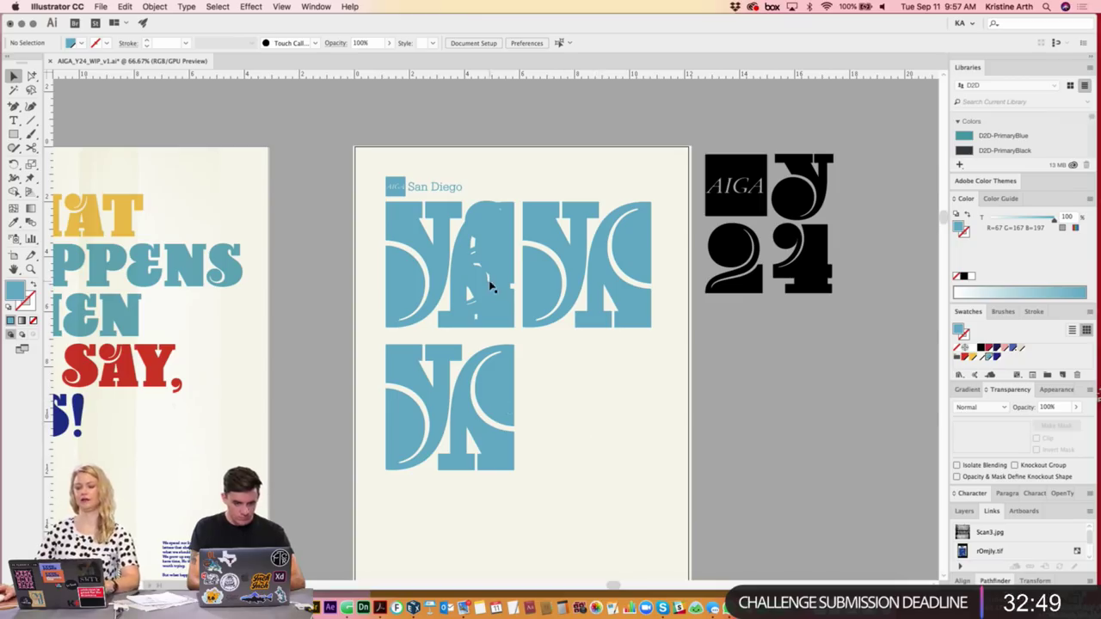
left_click(534, 380)
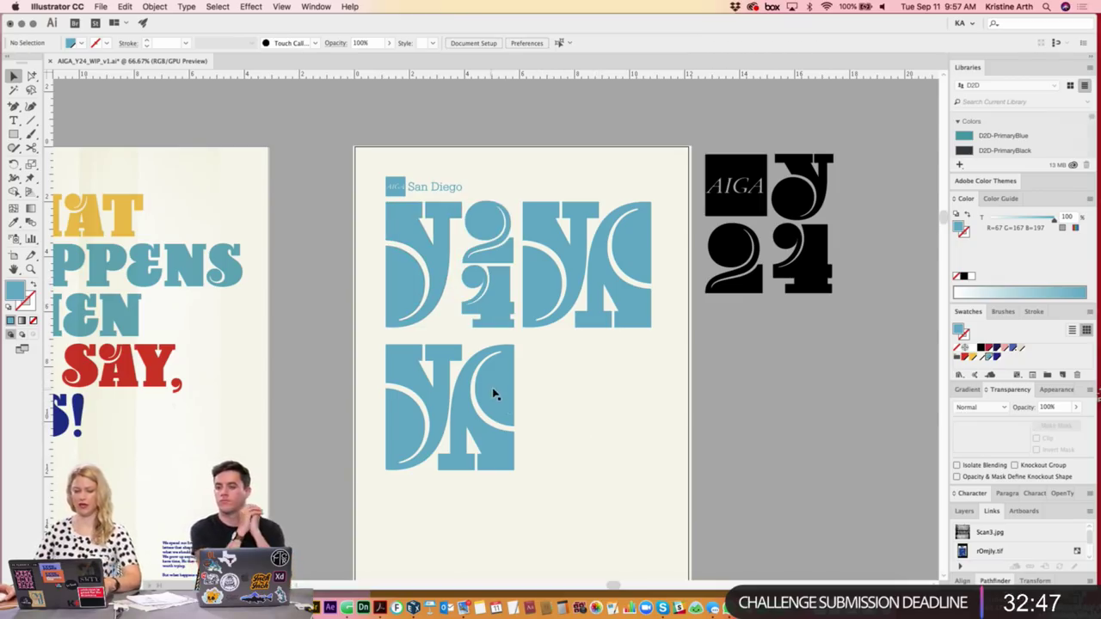
- Copy the lower tile to its right and bottom-align it, completing a 2×2 grid
left_click(493, 378)
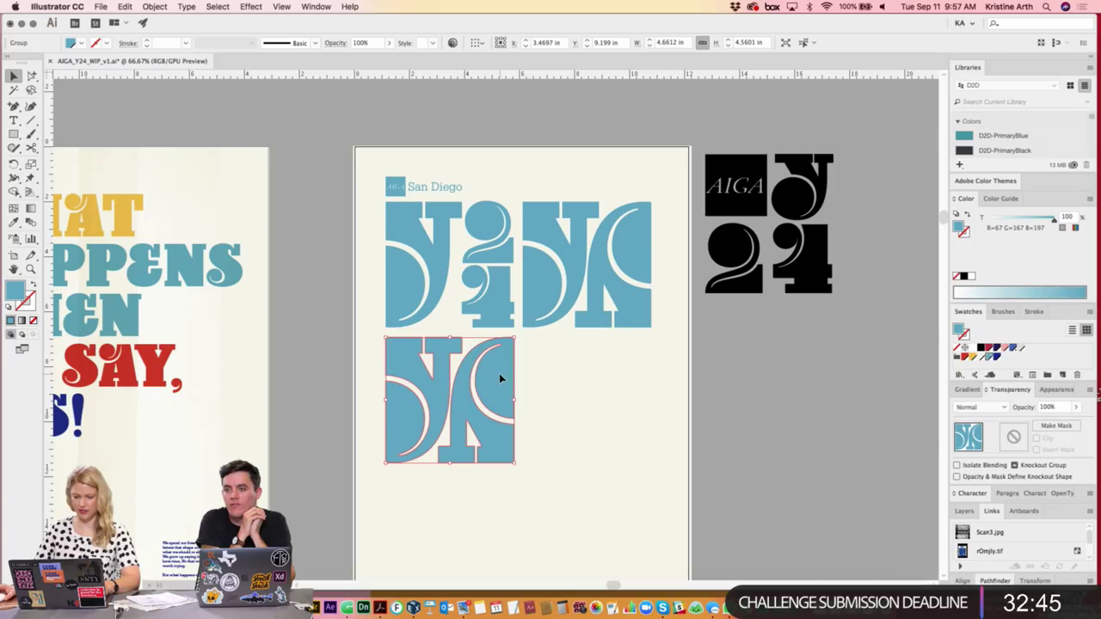
left_click_drag(499, 373, 634, 322)
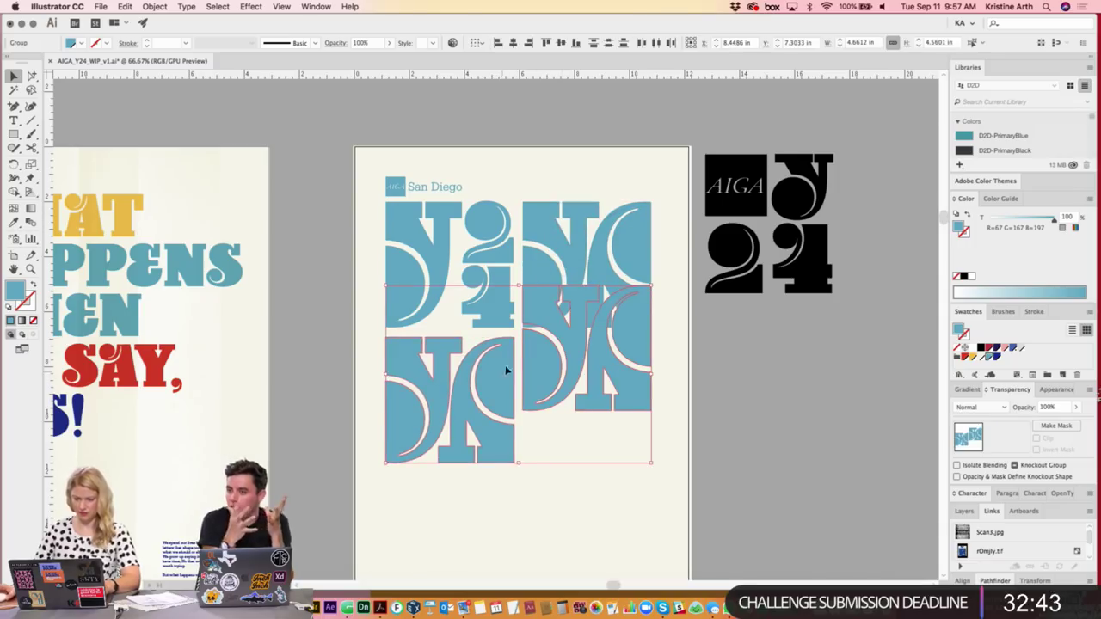
left_click(575, 42)
left_click(721, 424)
scroll(721, 424, "down", 3)
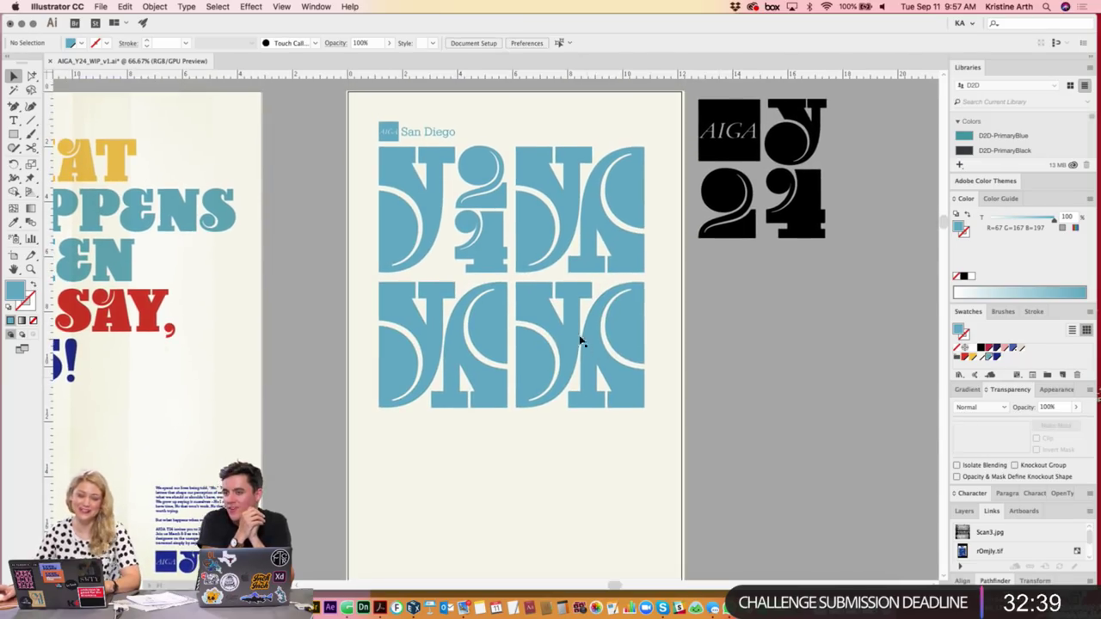
- Nudge the right column left and the bottom row up to close the gaps
left_click(550, 322)
left_click(527, 253, "shift")
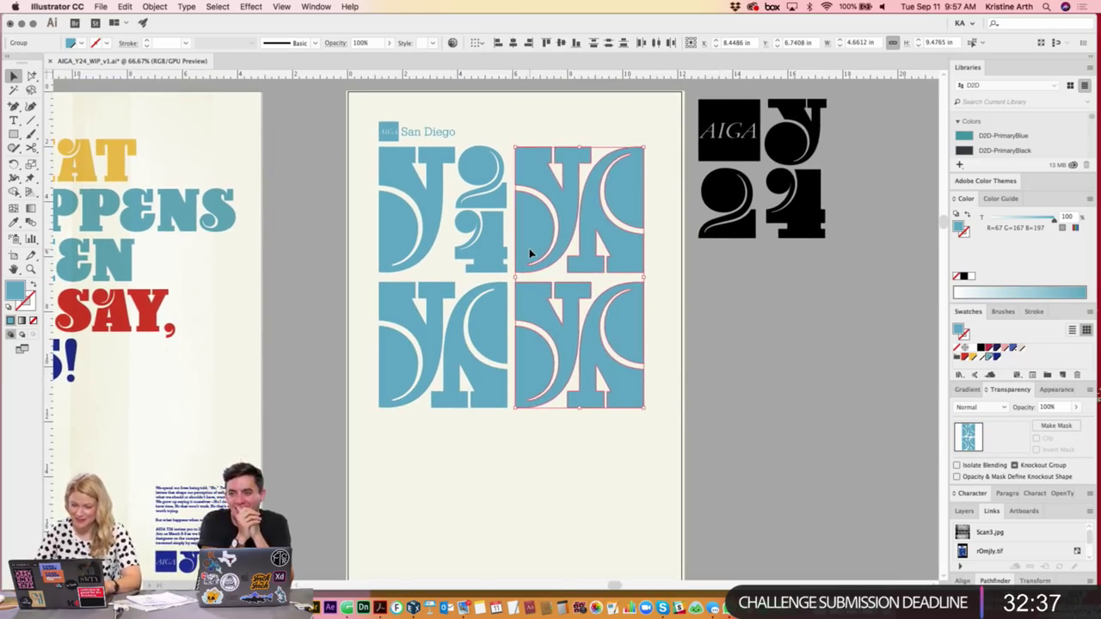
key("Left")
key("Left")
key("Left")
key("Left")
key("Left")
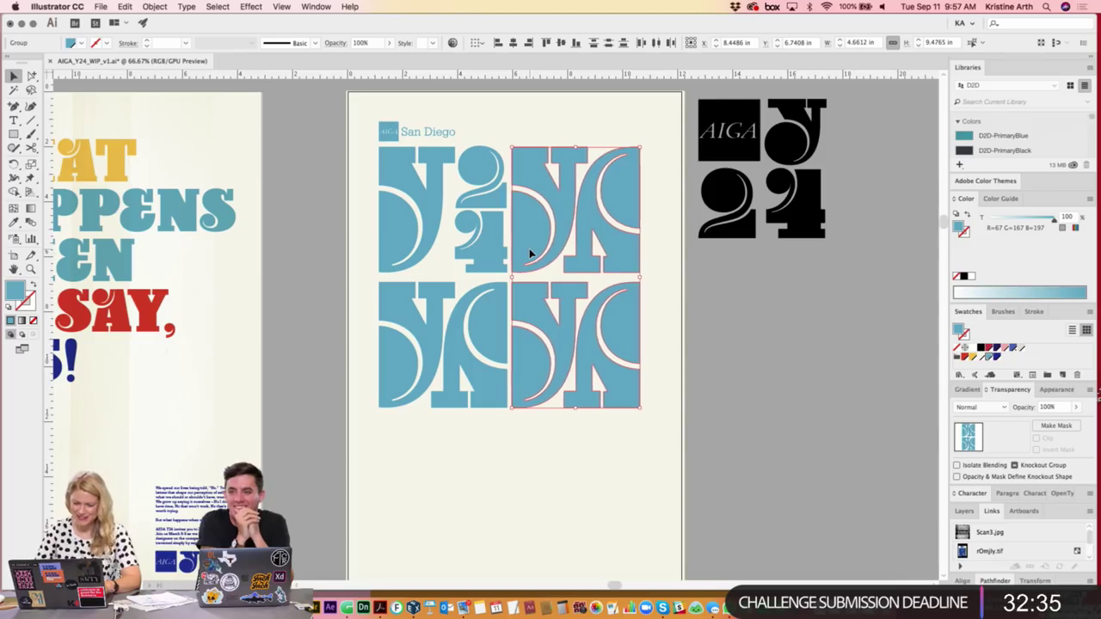
left_click(674, 312)
left_click(508, 293)
left_click(504, 293, "shift")
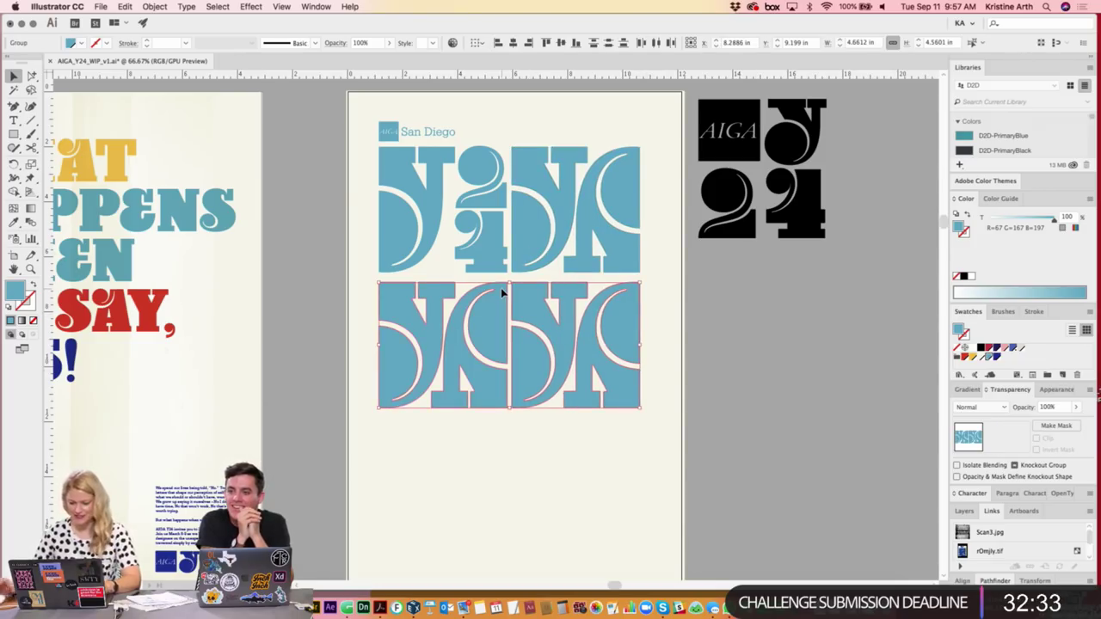
key("Up")
key("Up")
key("Up")
key("Up")
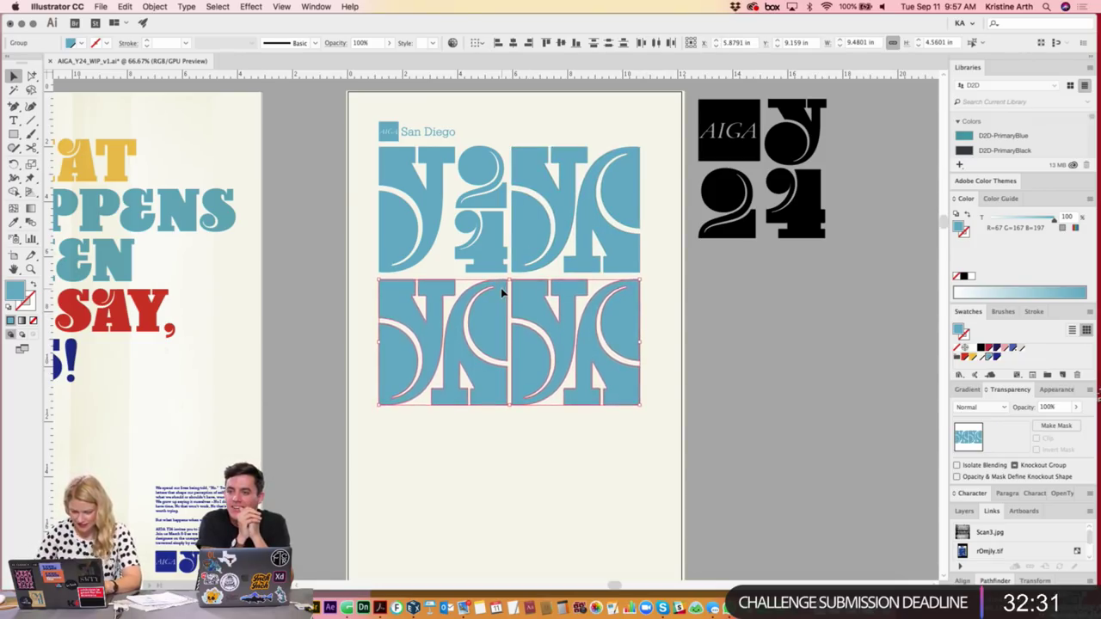
key("Up")
key("Up")
key("Up")
key("Up")
key("shift+Up")
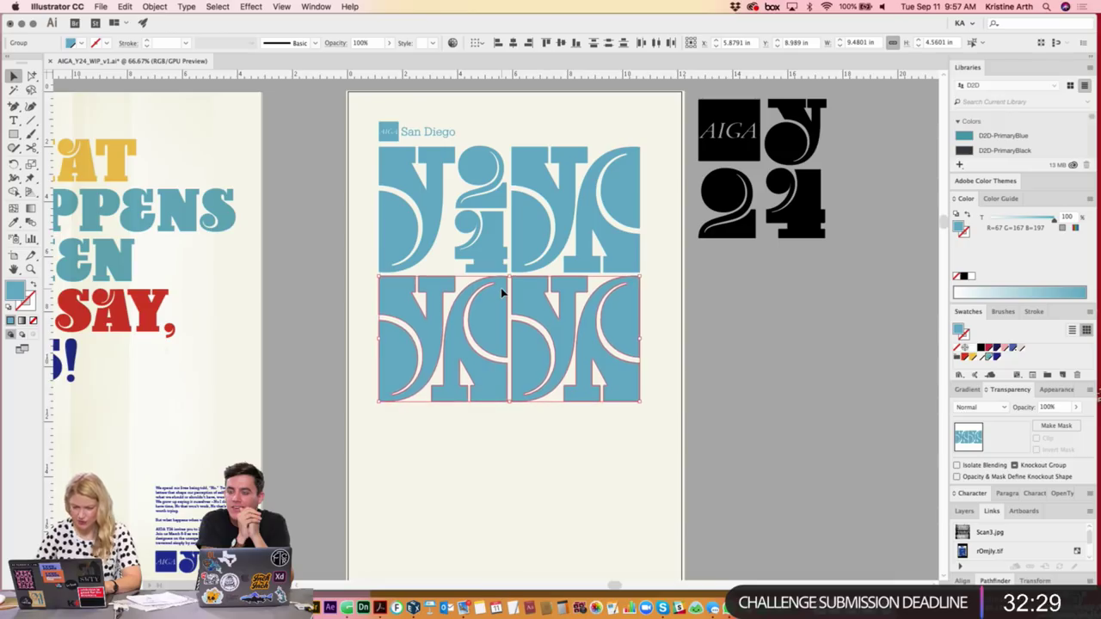
left_click(648, 312)
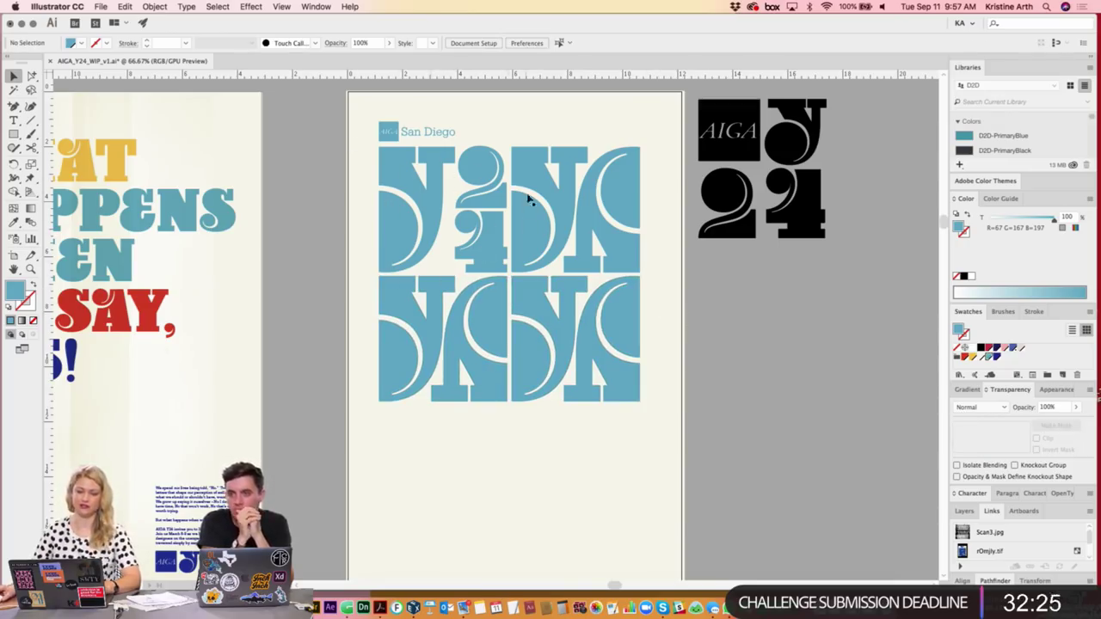
- Duplicate the second row of tiles downward as a third row
left_click(620, 327)
left_click(474, 313, "shift")
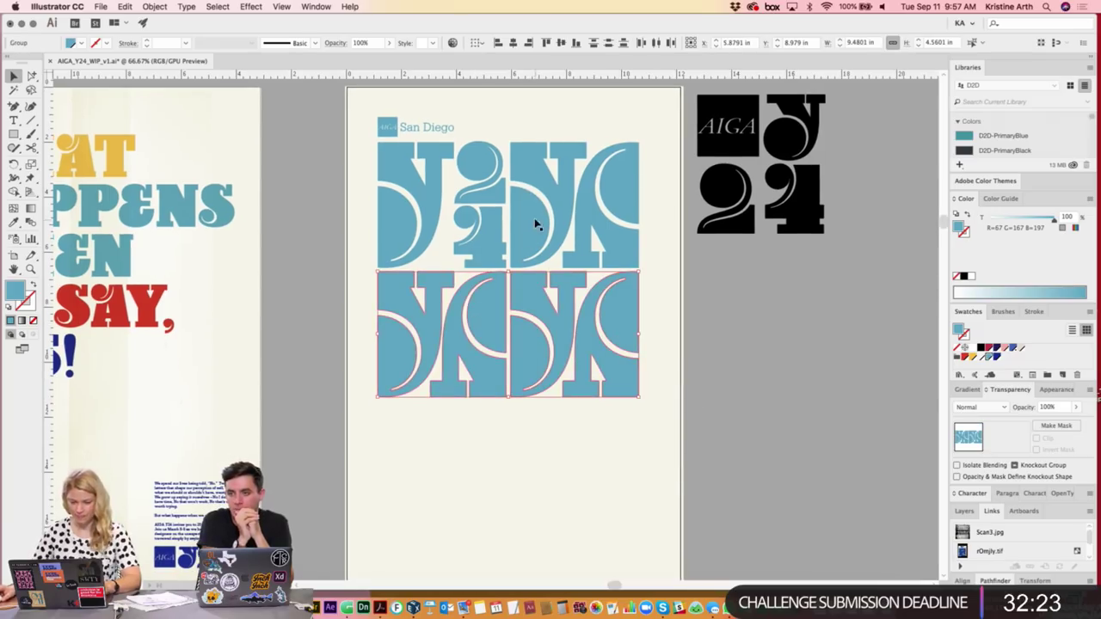
mouse_move(474, 312)
left_mouse_down()
mouse_move(529, 410)
mouse_move(525, 477)
left_mouse_up()
scroll(727, 280, "down", 2)
scroll(728, 279, "up", 2)
key("ctrl+z")
left_click(638, 354)
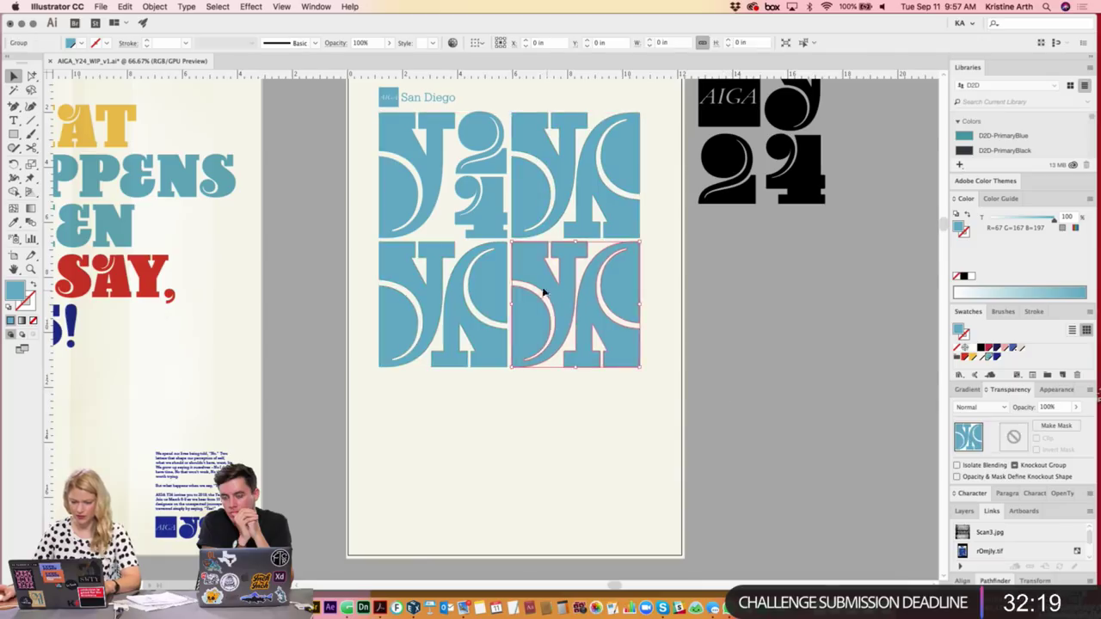
left_click_drag(508, 284, 508, 414)
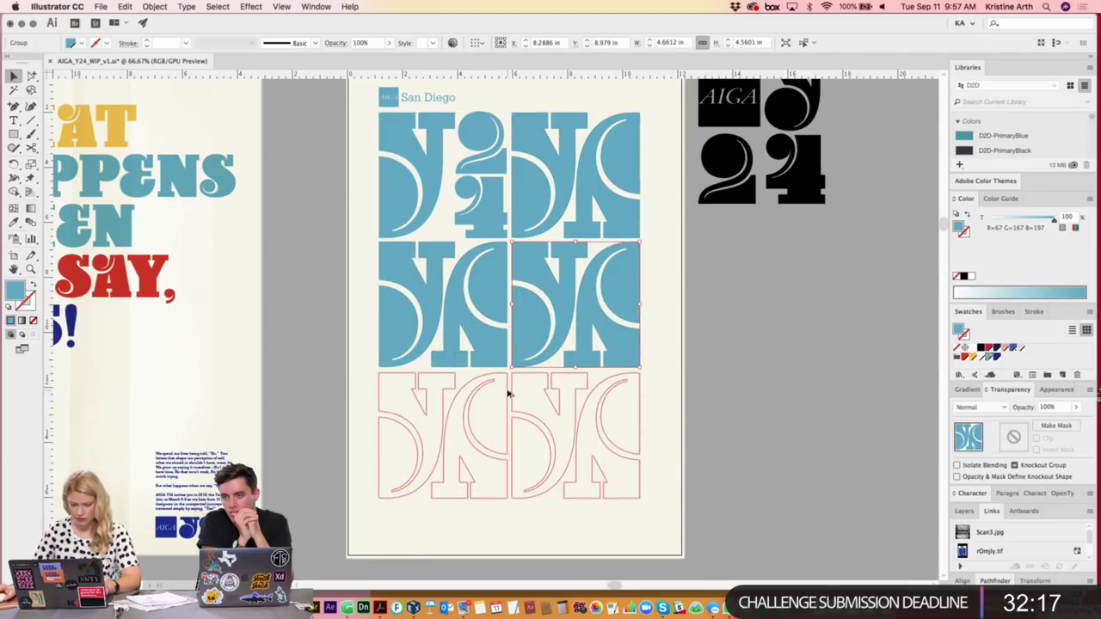
- Select the grid row by row to check the three-row layout
left_click(517, 268)
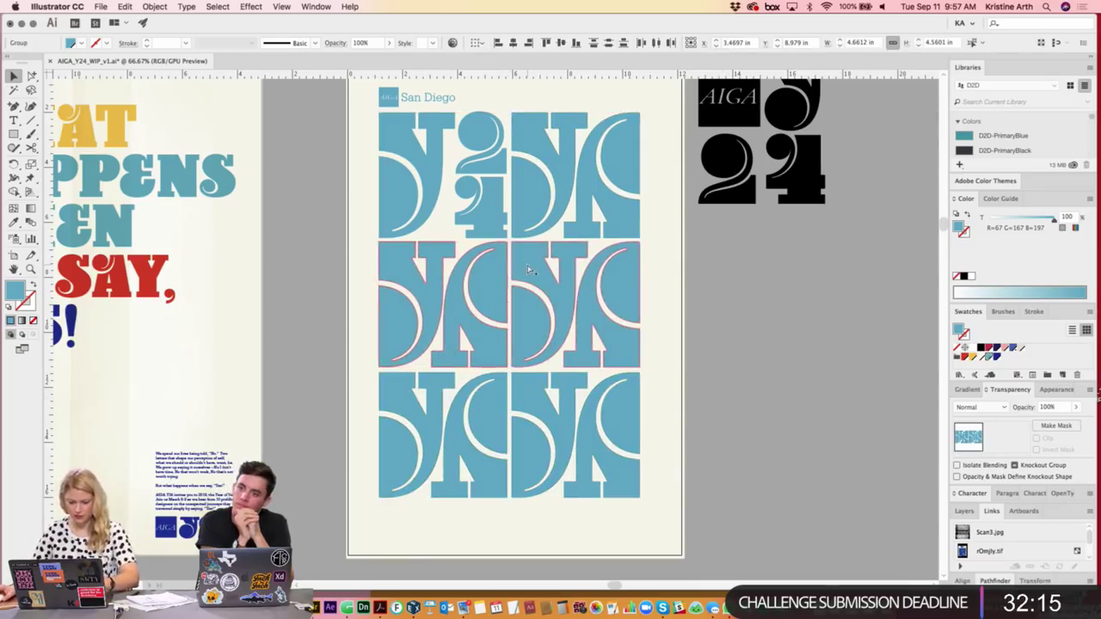
left_click(482, 200)
left_click(524, 202, "shift")
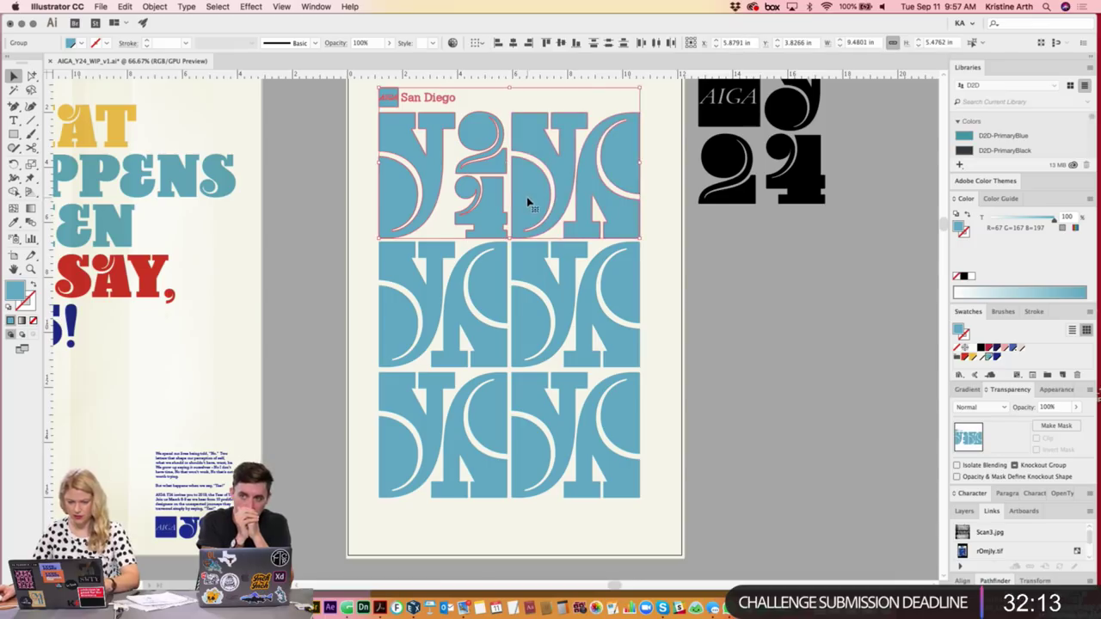
left_click(463, 152)
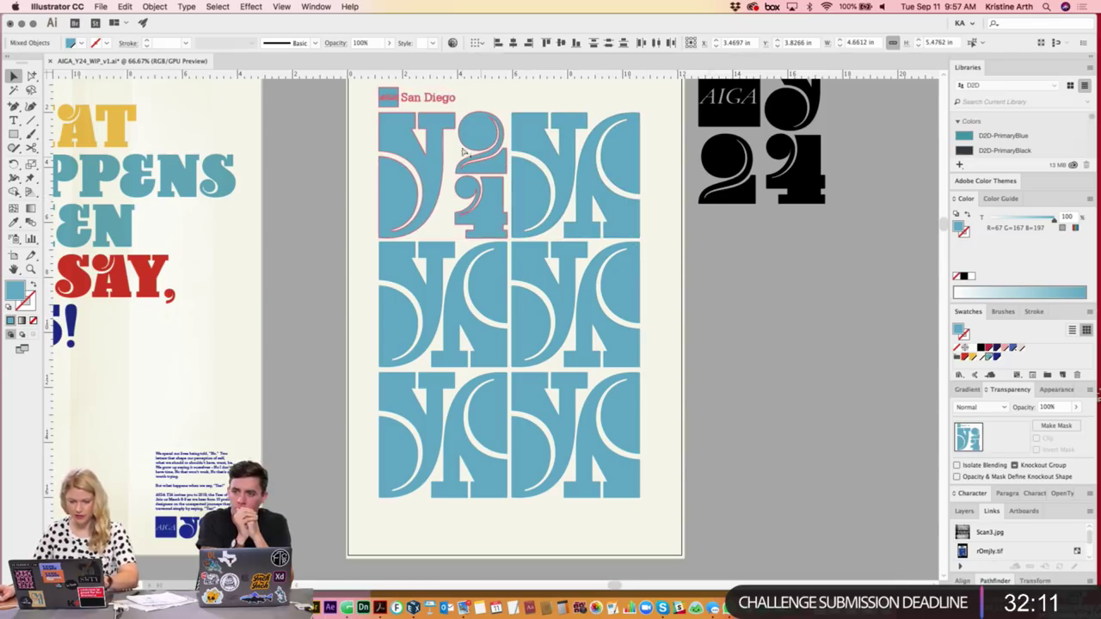
left_click(465, 155)
left_click(532, 183, "shift")
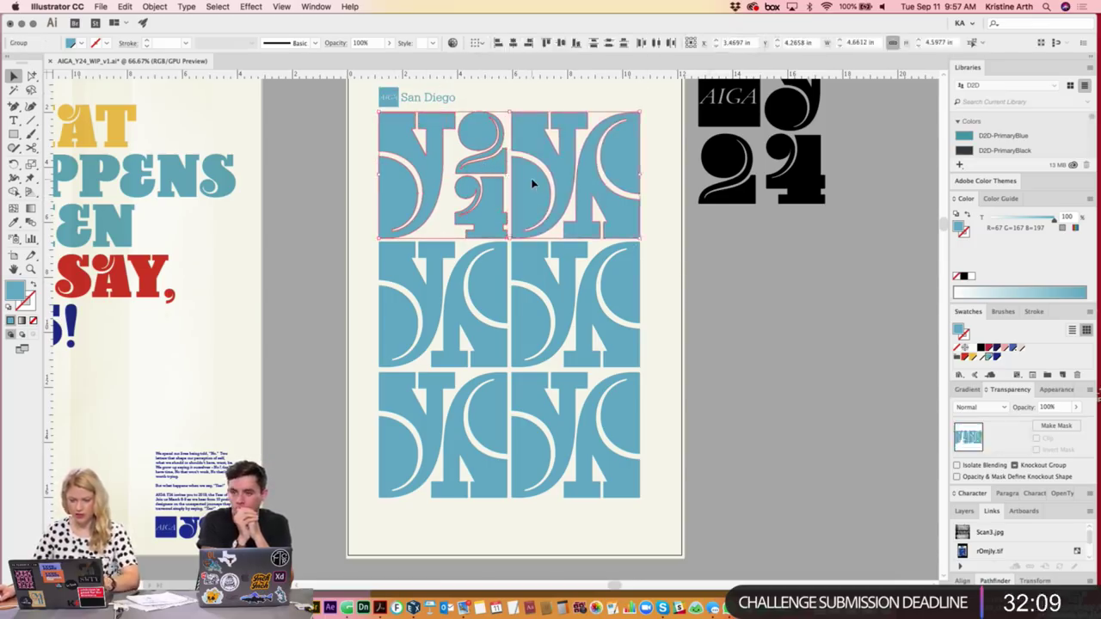
left_click(592, 300, "shift")
left_click(617, 399, "shift")
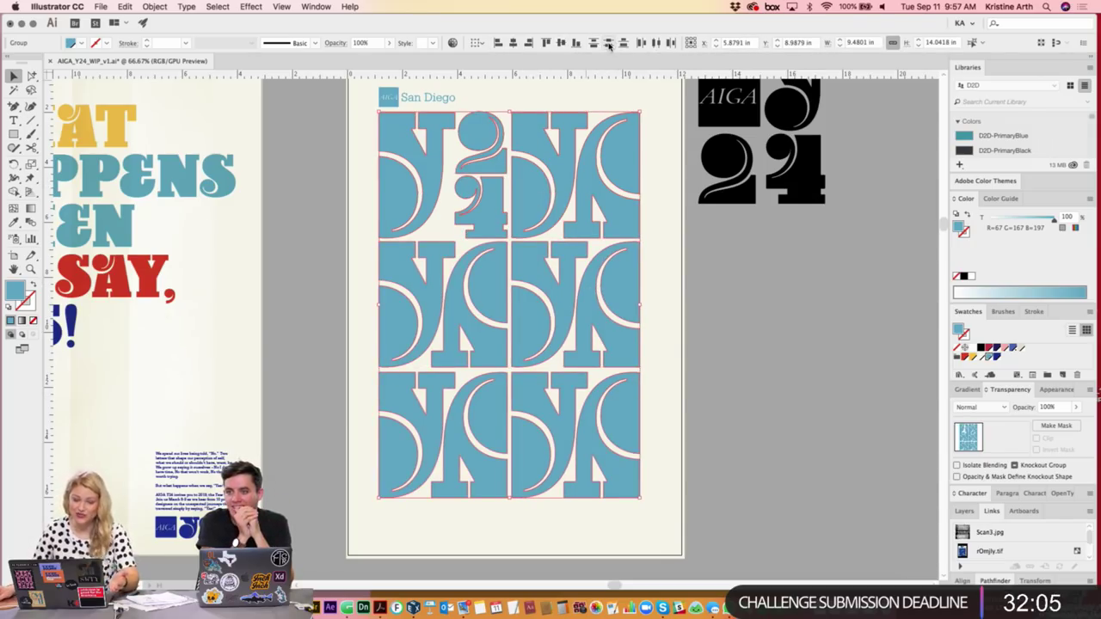
left_click(710, 331)
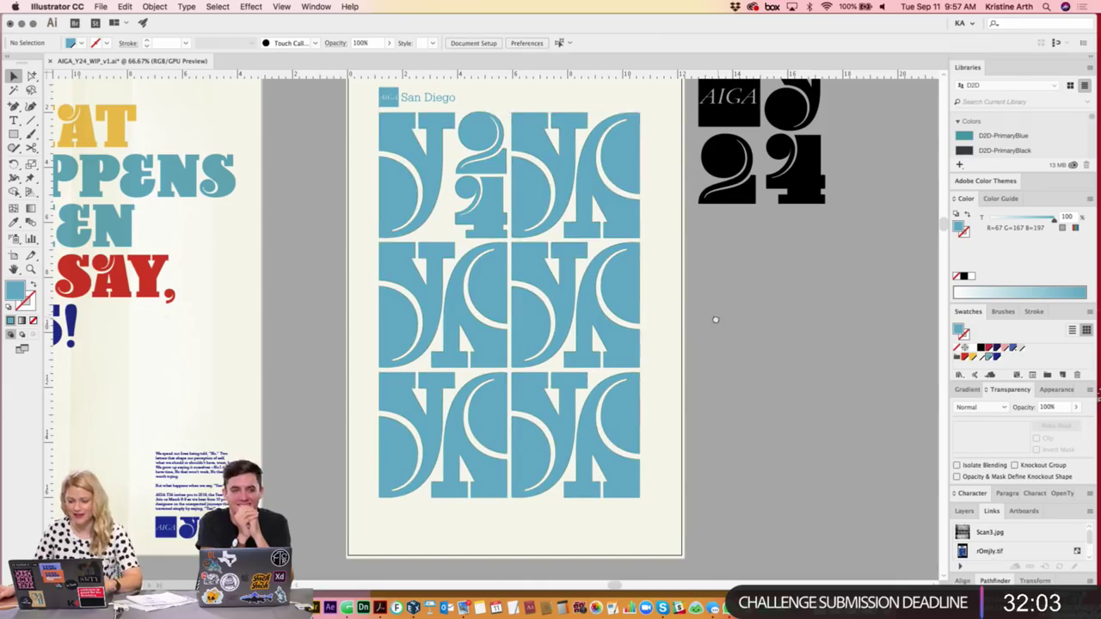
left_click(420, 165)
- Select all tile rows plus the San Diego label and shrink them to about 8.61 × 13.55 in
left_click(422, 290, "shift")
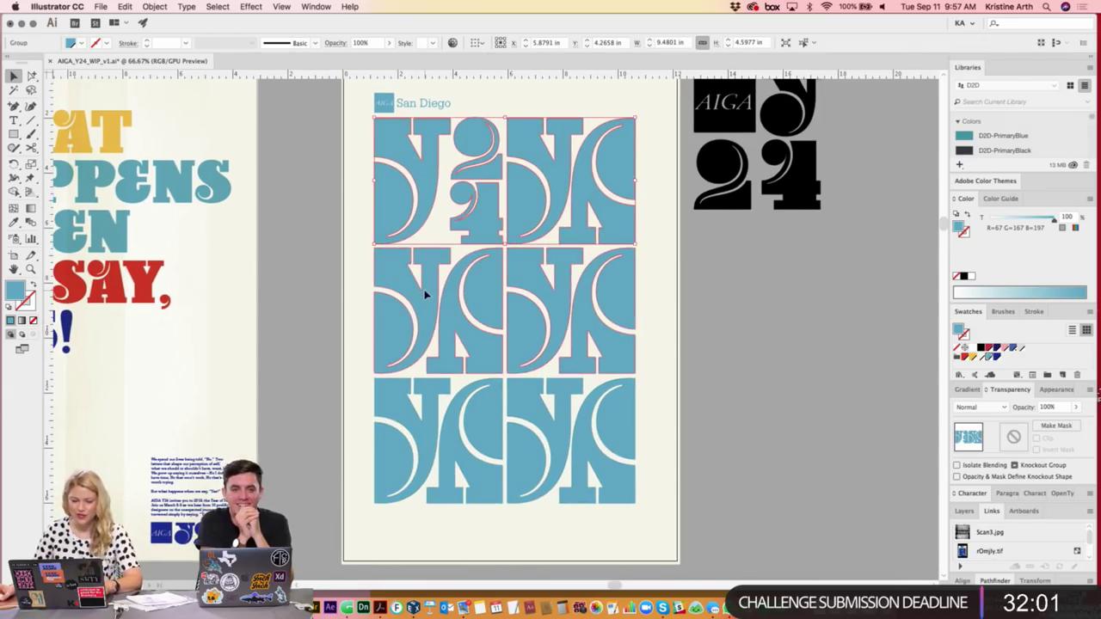
left_click(407, 402, "shift")
left_click(387, 101, "shift")
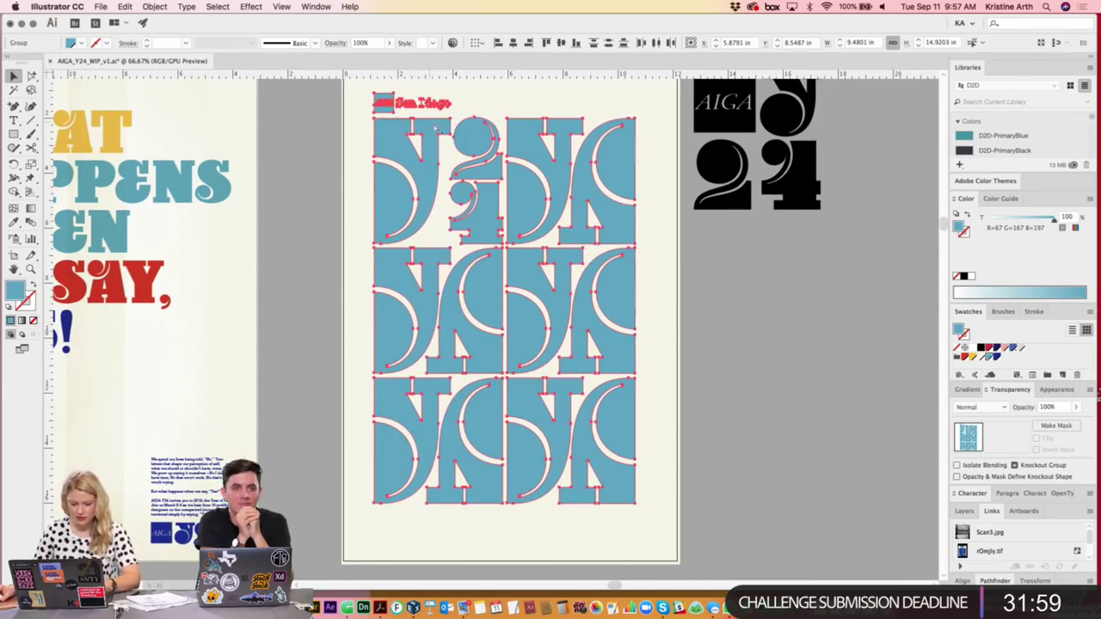
key("ctrl+minus")
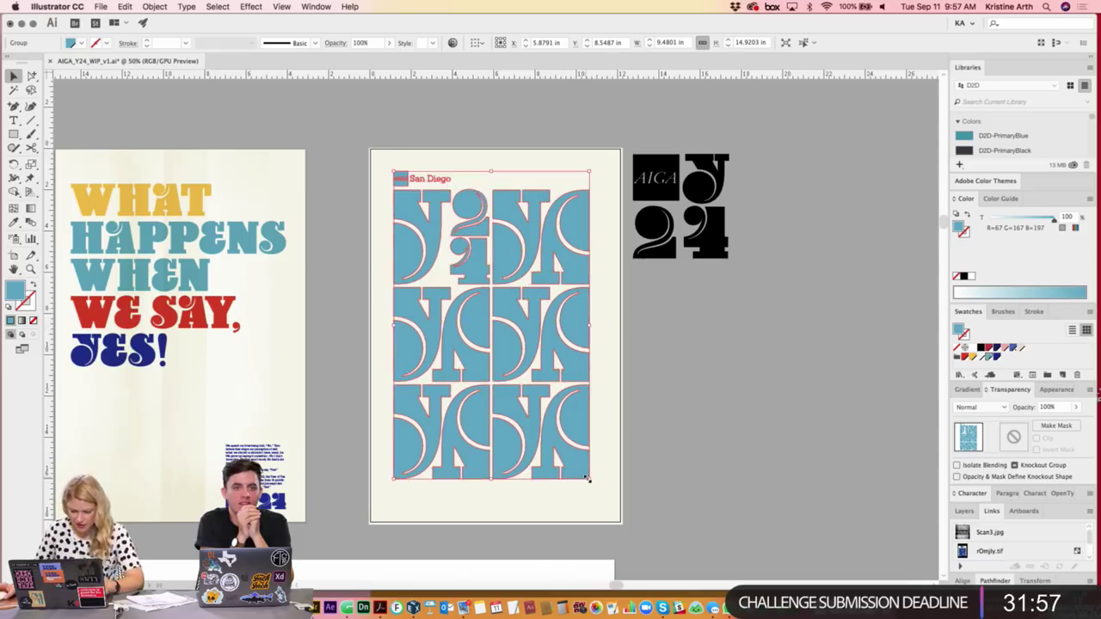
mouse_move(587, 478)
left_mouse_down()
mouse_move(599, 494)
mouse_move(610, 484)
left_mouse_up()
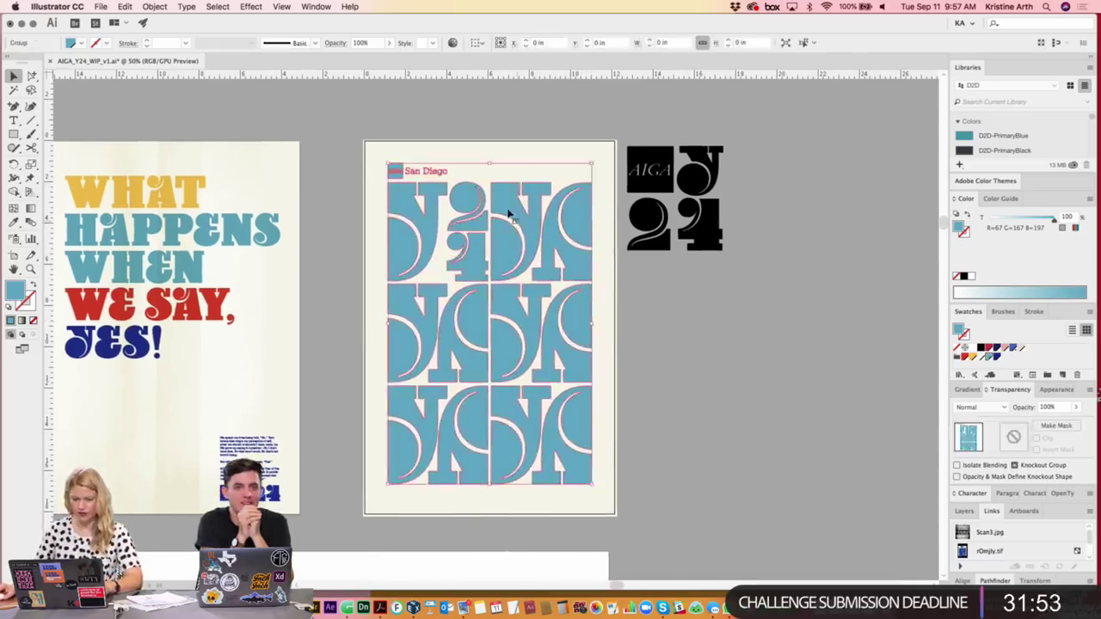
left_click_drag(491, 163, 489, 183)
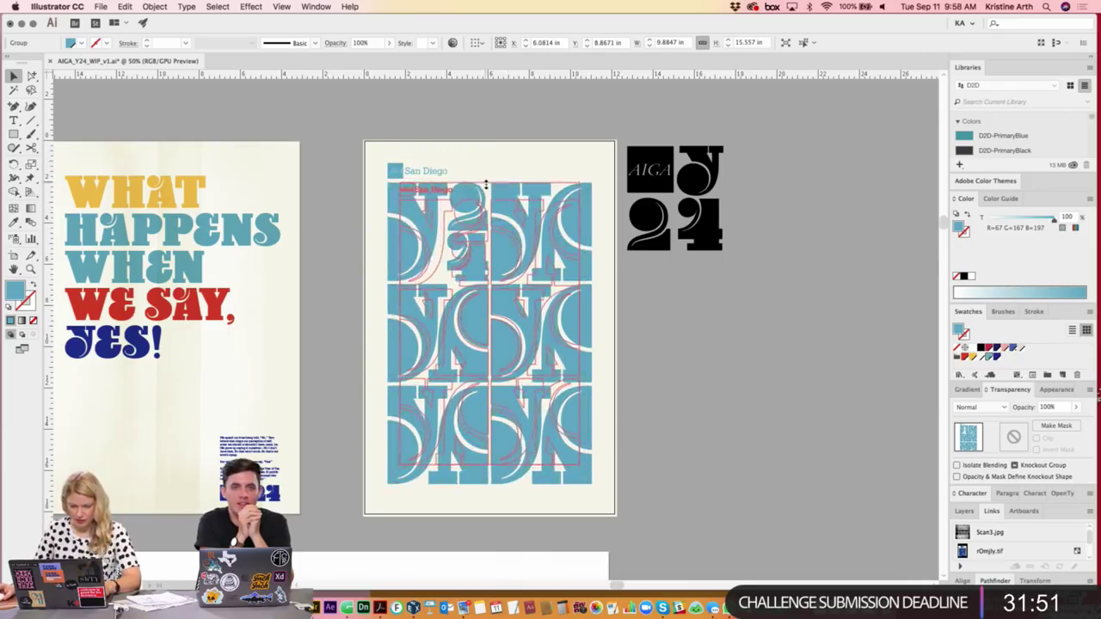
scroll(639, 318, "up", 1)
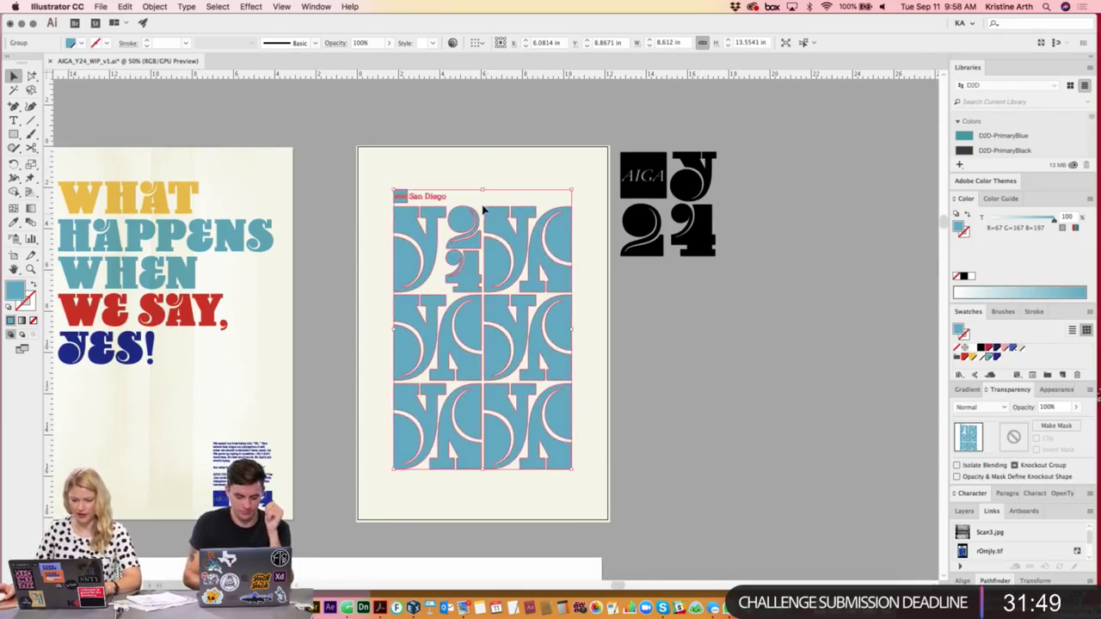
left_click(377, 365)
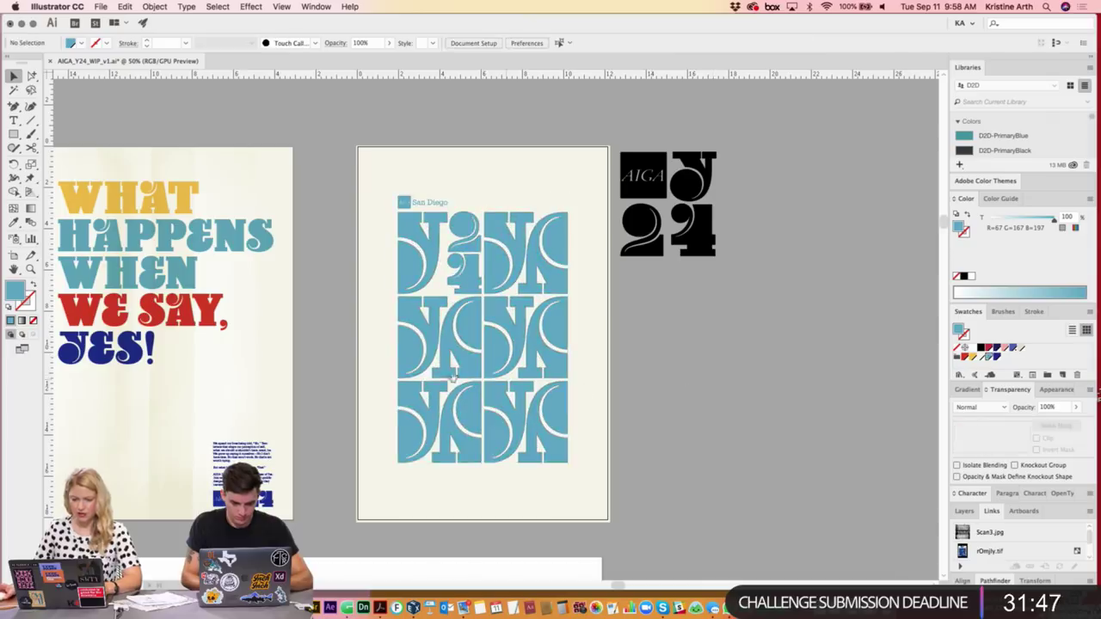
scroll(377, 365, "up", 1)
key("ctrl+minus")
scroll(377, 365, "left", 10)
scroll(377, 365, "up", 3)
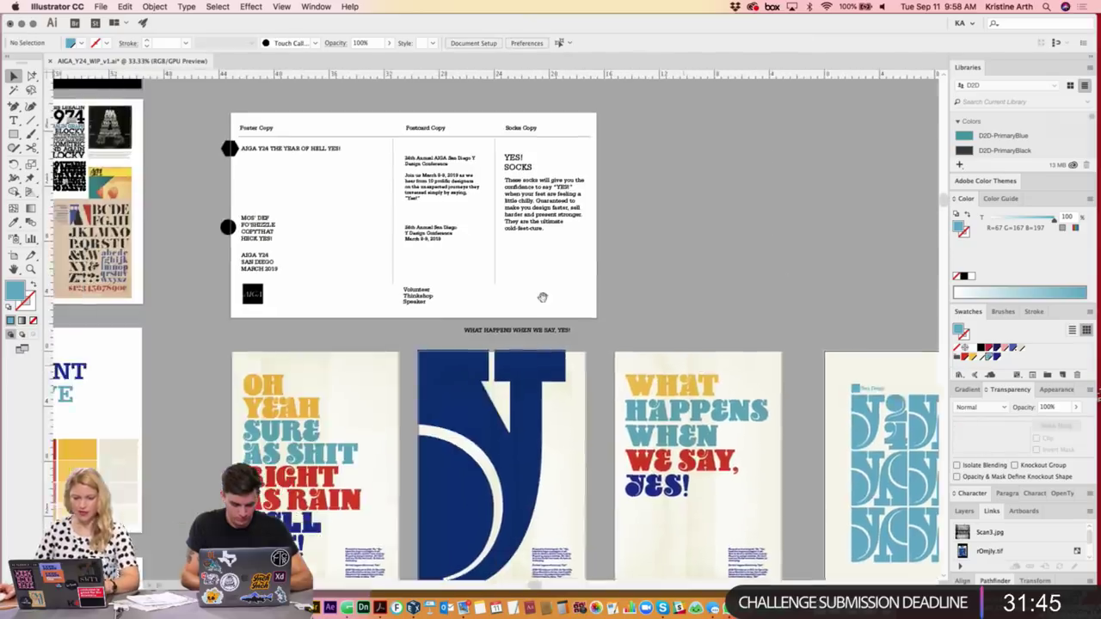
scroll(370, 244, "left", 5)
mouse_move(370, 244)
left_mouse_down()
mouse_move(496, 330)
mouse_move(600, 349)
left_mouse_up()
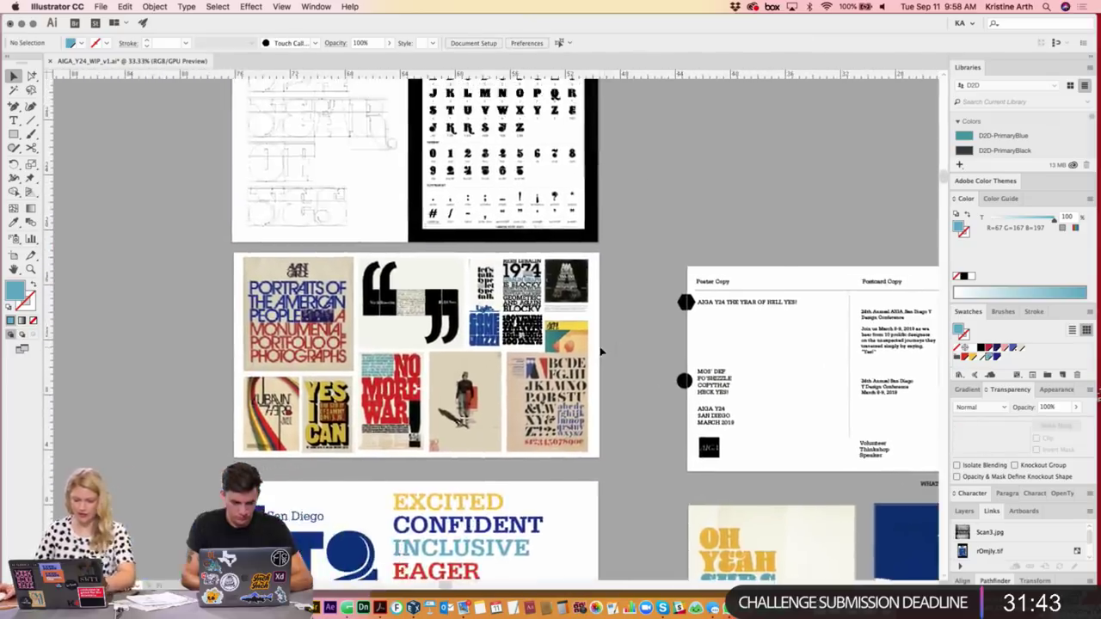
key("ctrl+plus")
key("ctrl+plus")
key("ctrl+plus")
key("ctrl+plus")
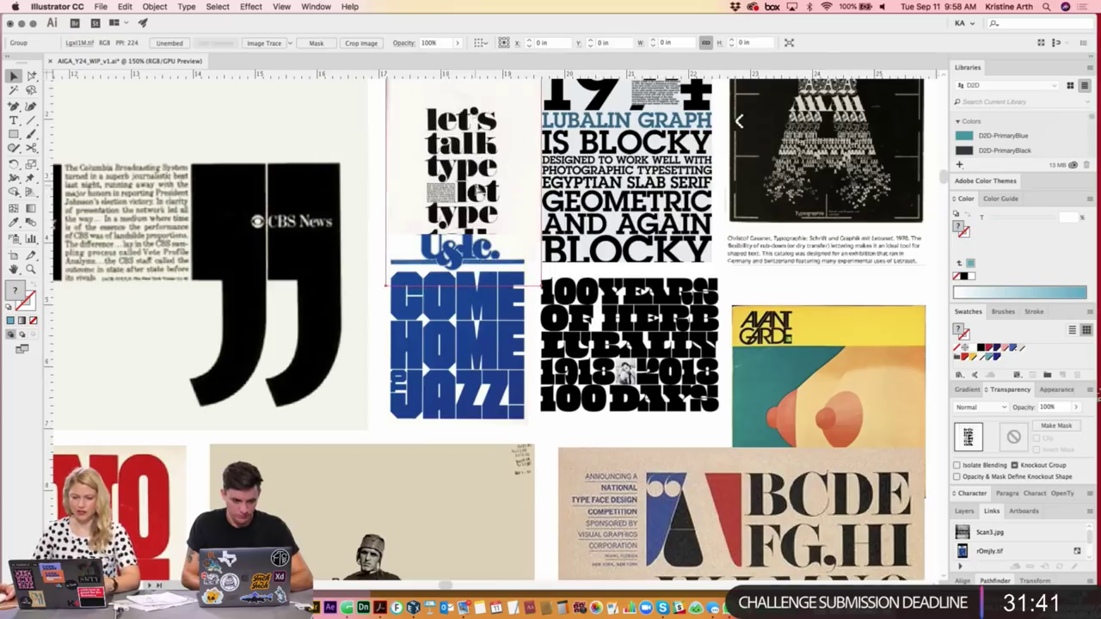
scroll(473, 161, "up", 4)
key("ctrl+plus")
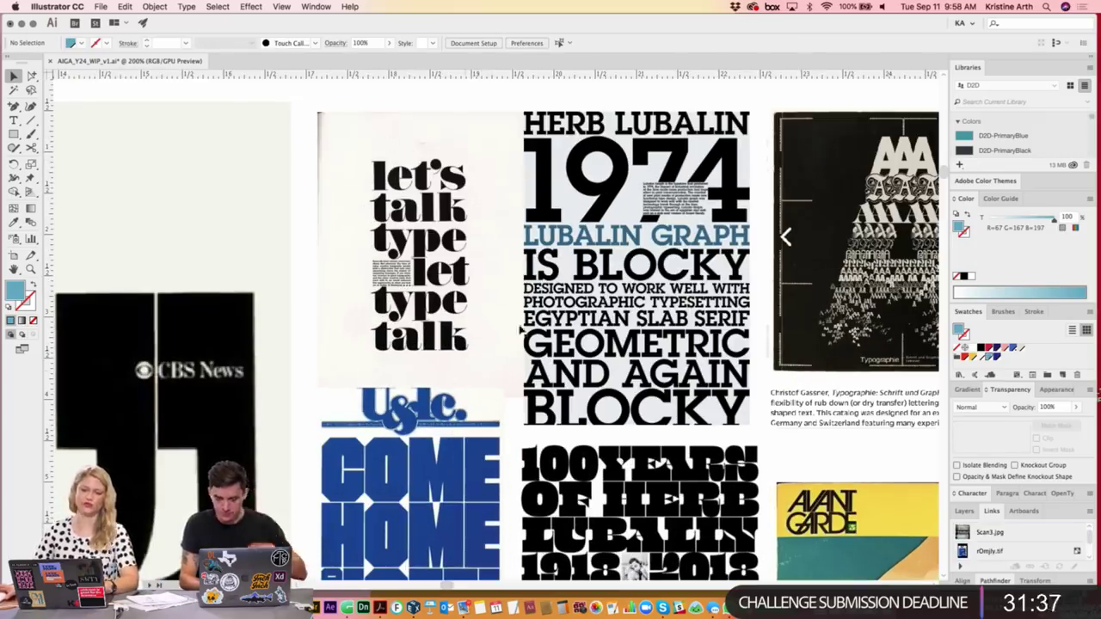
scroll(569, 303, "right", 3)
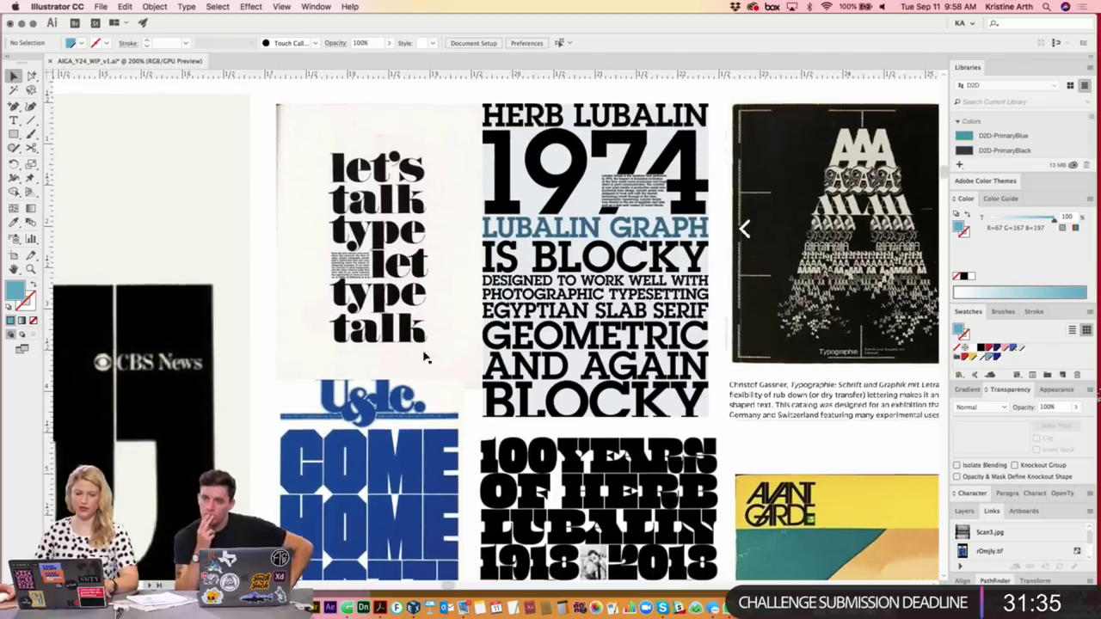
scroll(668, 337, "down", 2)
scroll(602, 334, "down", 2)
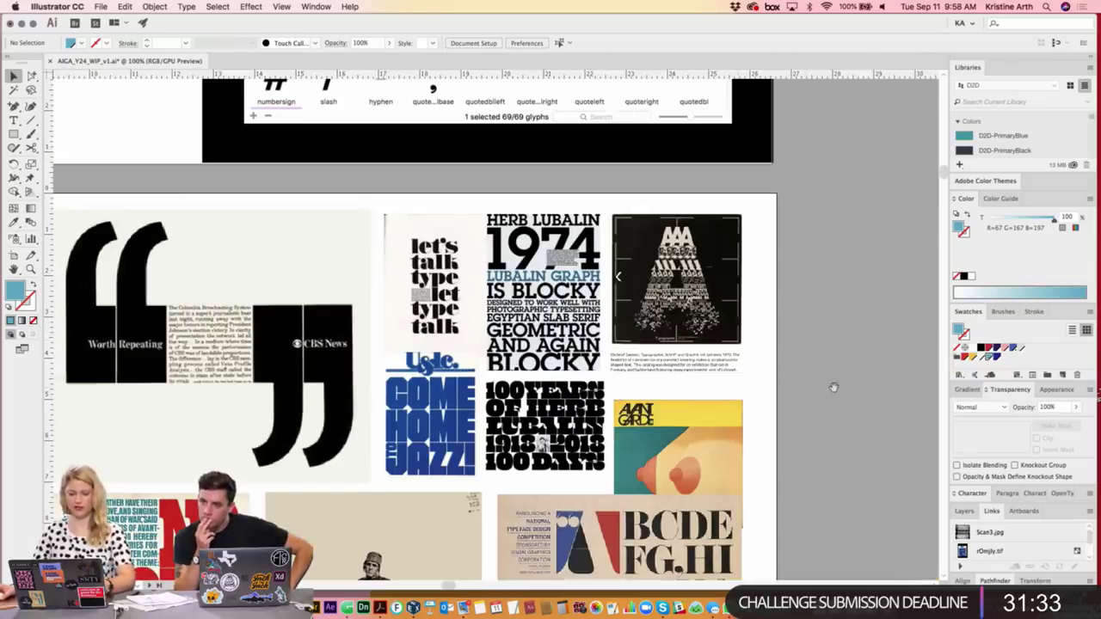
scroll(834, 387, "right", 5)
scroll(646, 364, "down", 2)
scroll(509, 315, "right", 1)
scroll(430, 343, "right", 6)
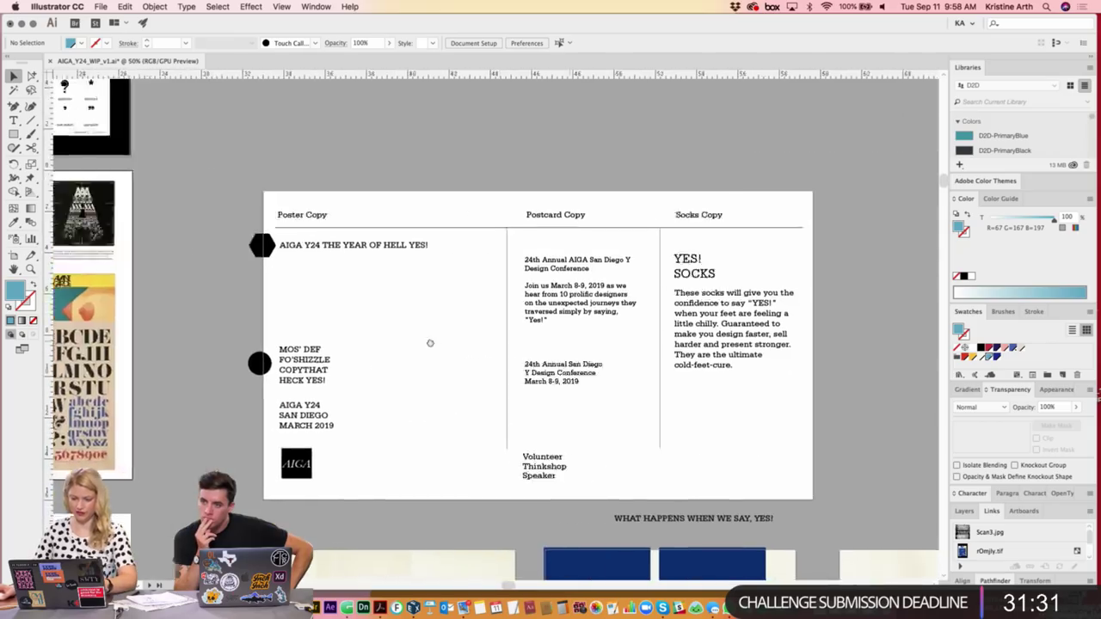
scroll(430, 344, "right", 5)
scroll(447, 290, "down", 1)
scroll(516, 310, "right", 3)
scroll(582, 329, "down", 2)
scroll(583, 329, "right", 2)
scroll(551, 318, "down", 2)
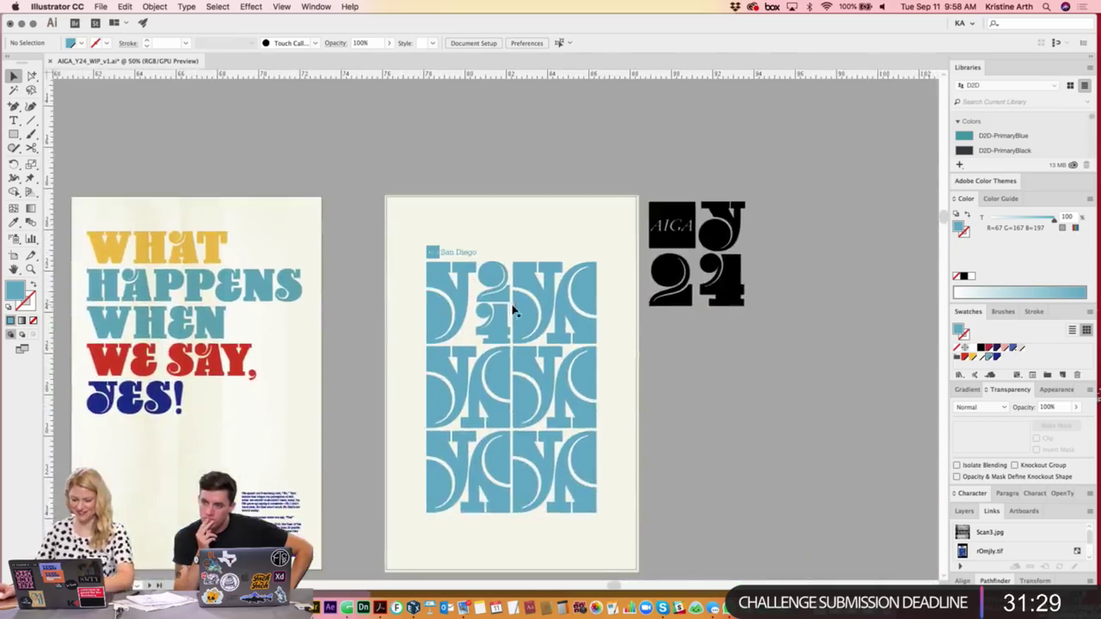
scroll(602, 335, "up", 1)
scroll(667, 284, "down", 1)
scroll(645, 292, "right", 1)
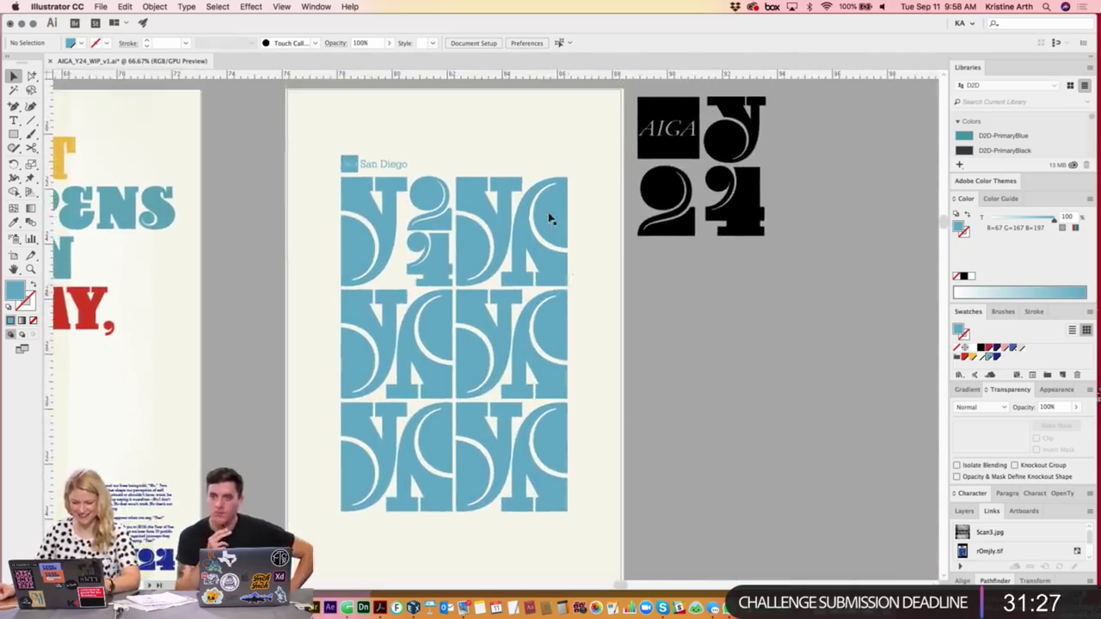
- Recolour the Y24 pattern group and San Diego label with the dark blue swatch
left_click(551, 219)
left_click_drag(454, 155, 451, 162)
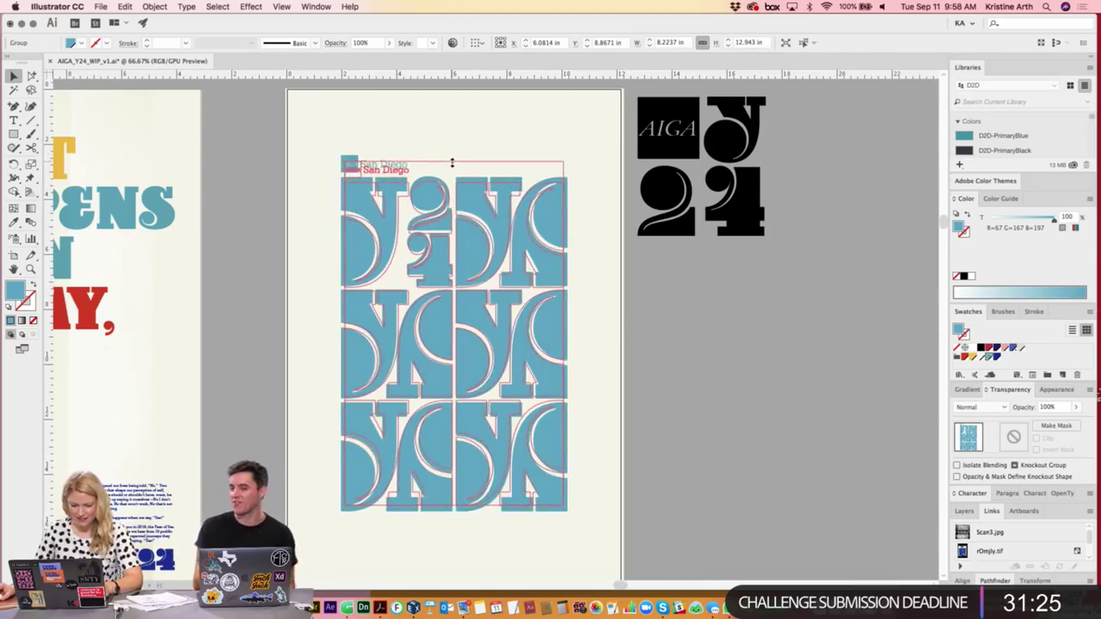
left_click(732, 307)
scroll(636, 275, "down", 2)
left_click(555, 231)
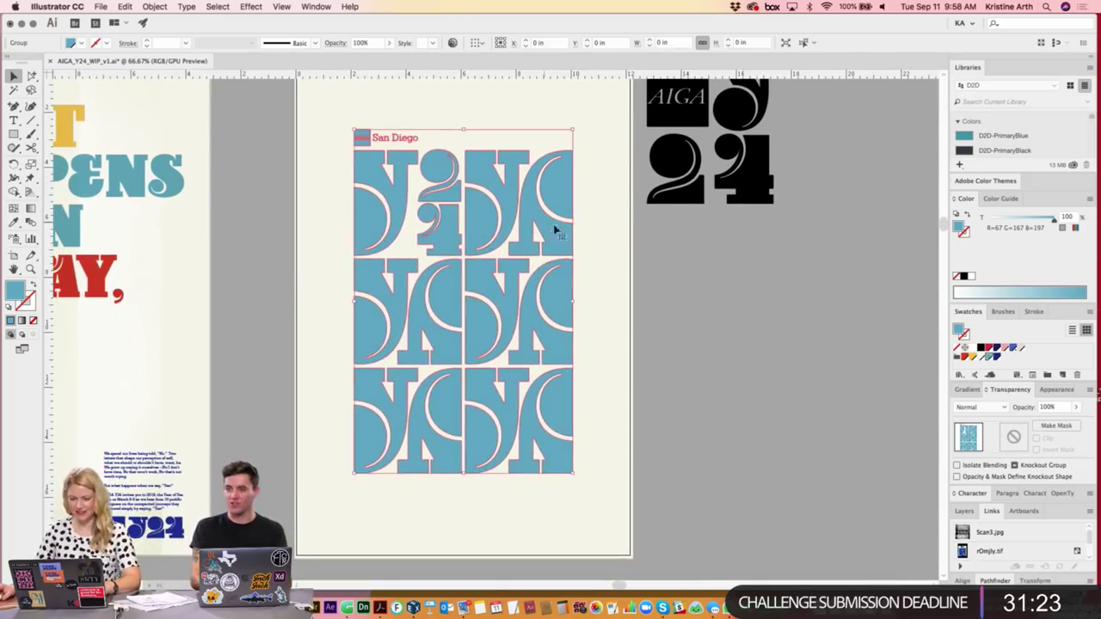
left_click(995, 358)
left_click(746, 341)
- Delete the black AIGA 24 mark beside the poster and zoom out to see the whole poster
scroll(740, 348, "up", 2)
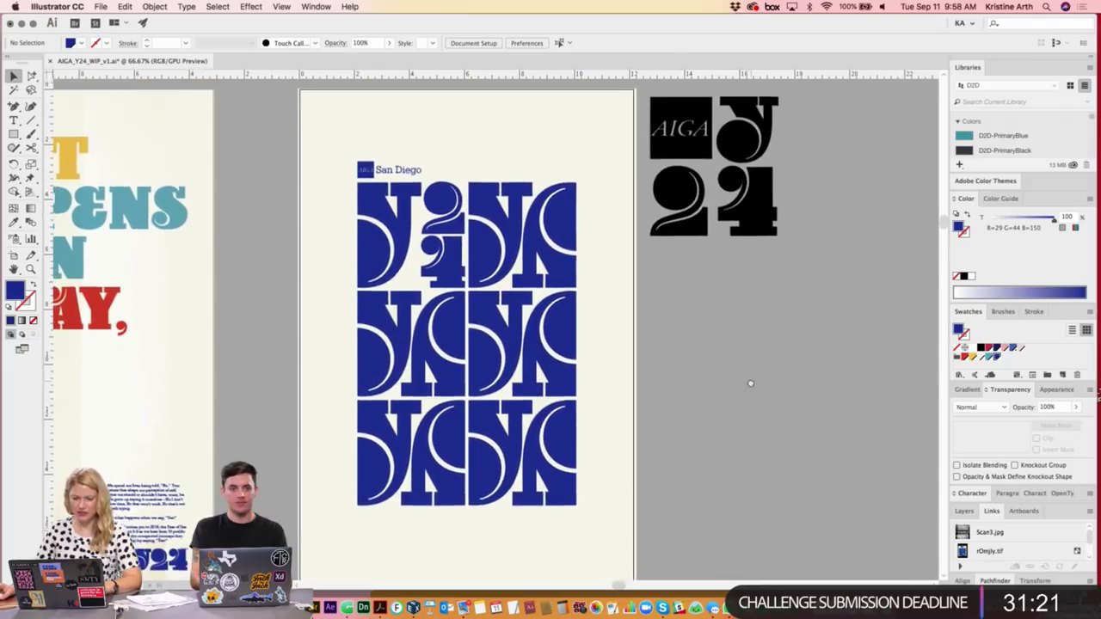
left_click(750, 215)
key("Delete")
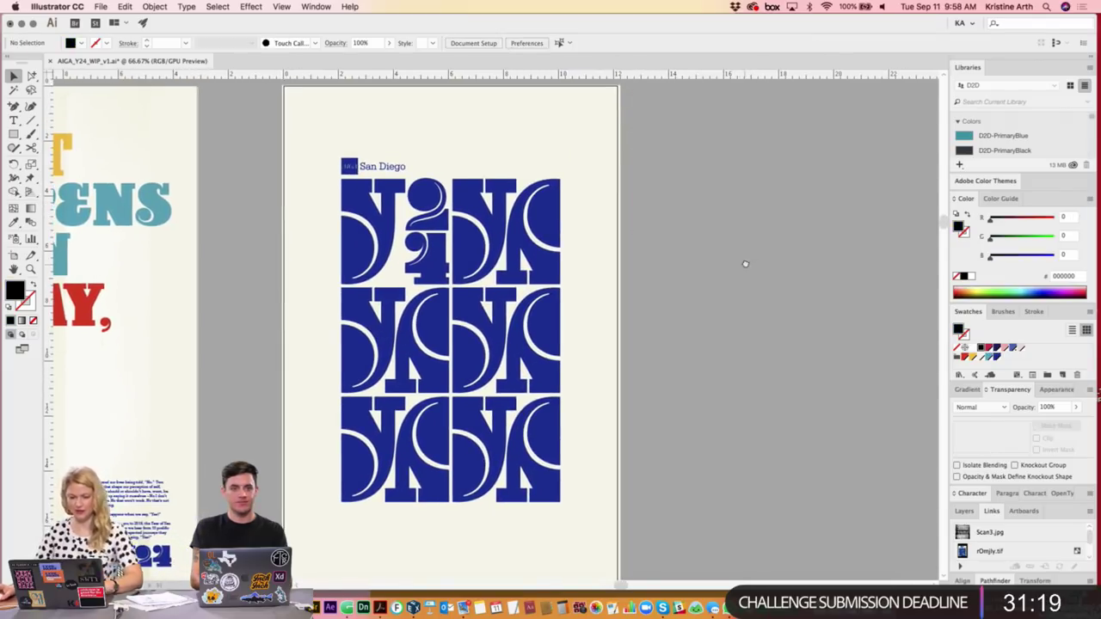
scroll(746, 264, "down", 1)
scroll(745, 264, "left", 1)
key("ctrl+minus")
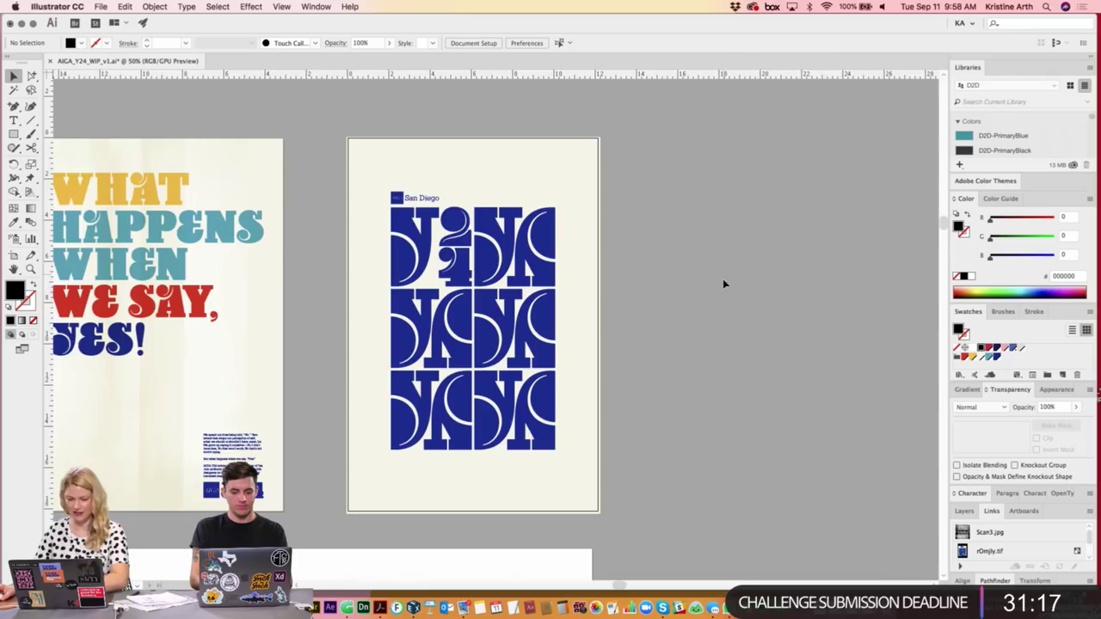
scroll(698, 310, "right", 2)
- Duplicate the poster artboard to the right with the Artboard tool
left_click(13, 256)
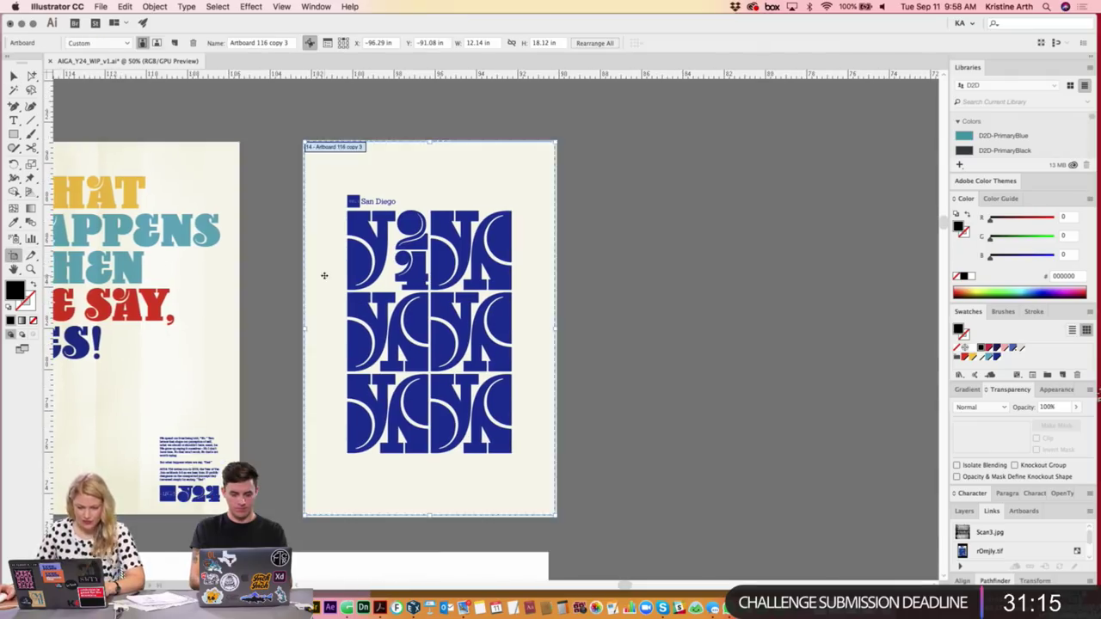
left_click_drag(321, 273, 592, 250)
key("ctrl+z")
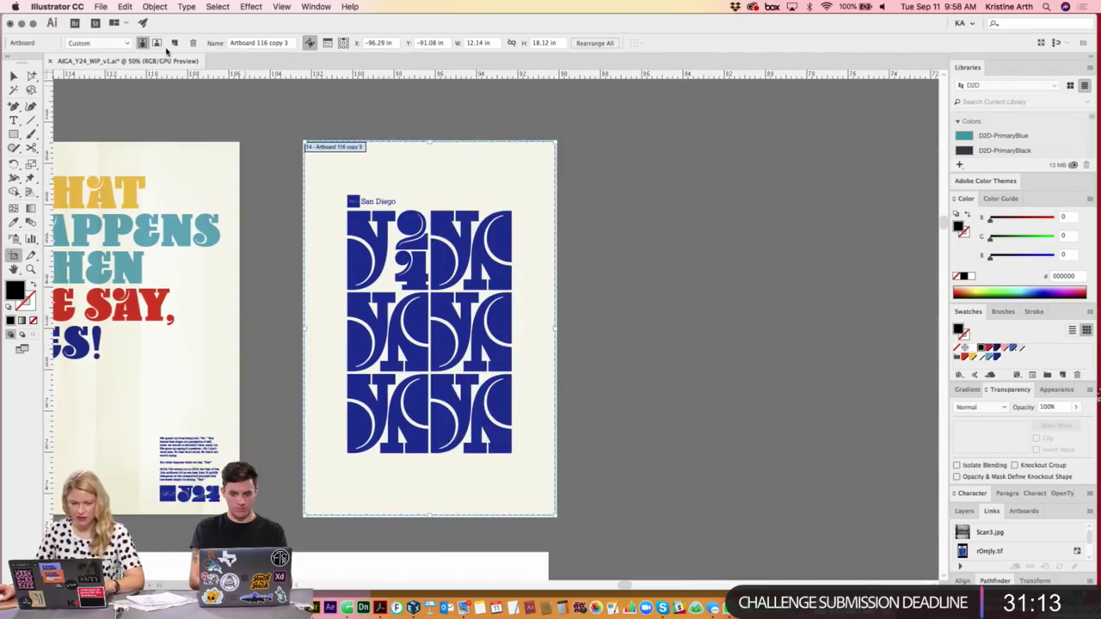
left_click_drag(369, 265, 659, 258)
key("Escape")
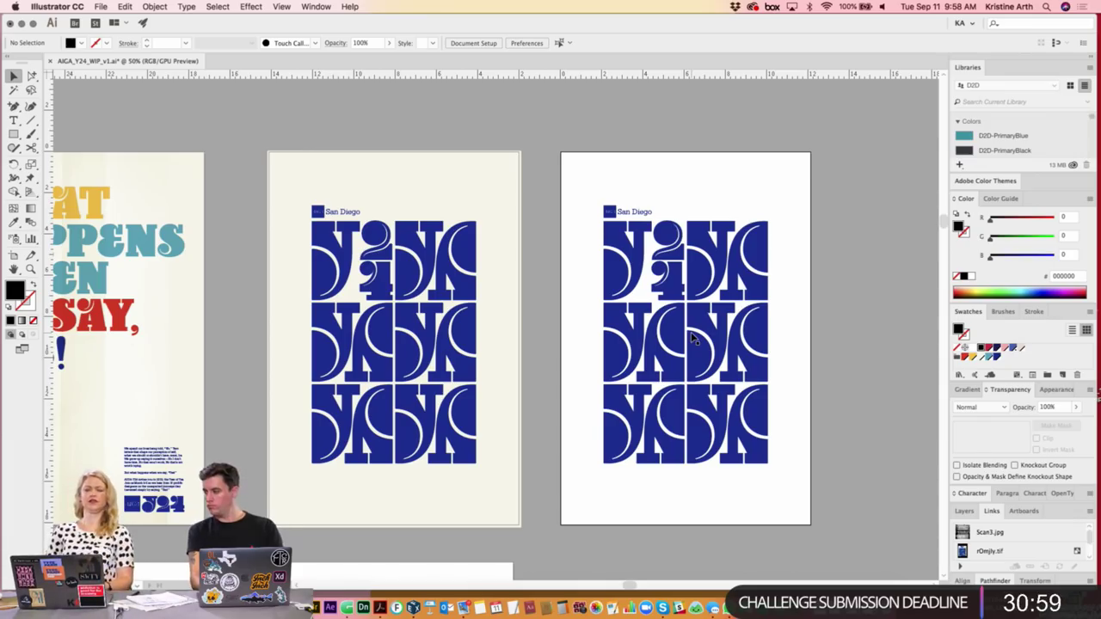
- Delete the copied dark-blue Y-tile pattern from the new artboard, leaving it blank
left_click_drag(557, 158, 654, 258)
key("Delete")
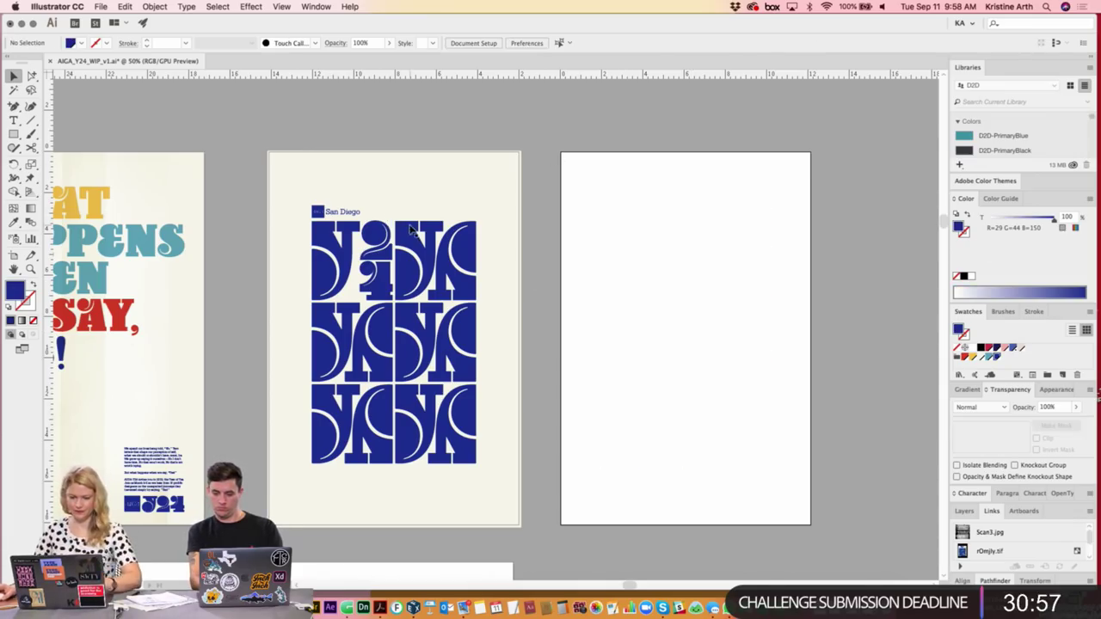
left_click_drag(566, 284, 615, 263)
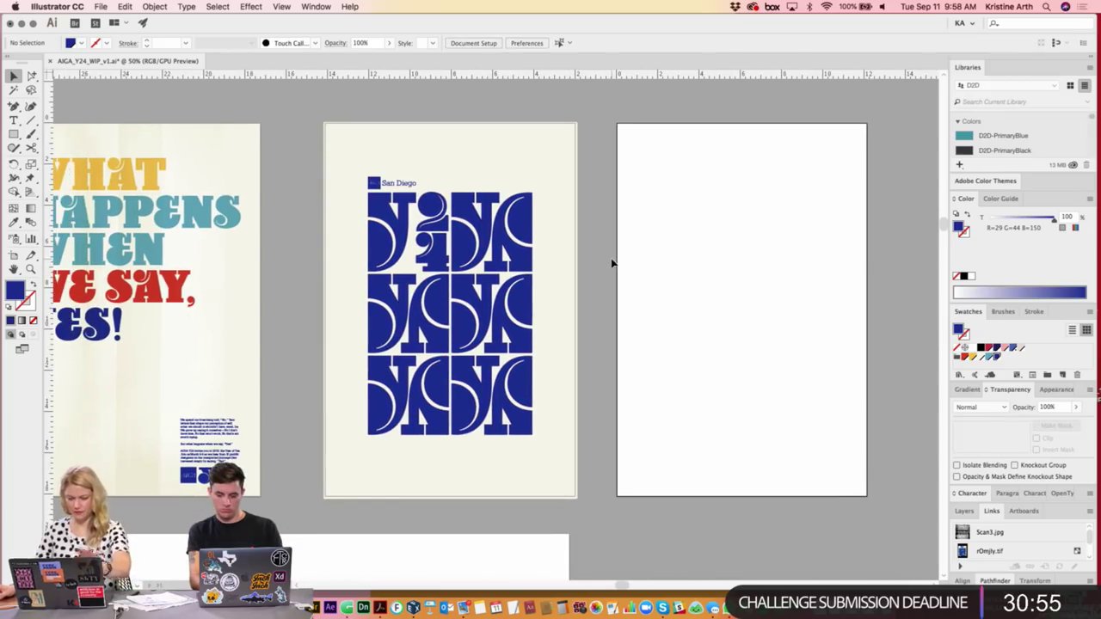
key("super+equal")
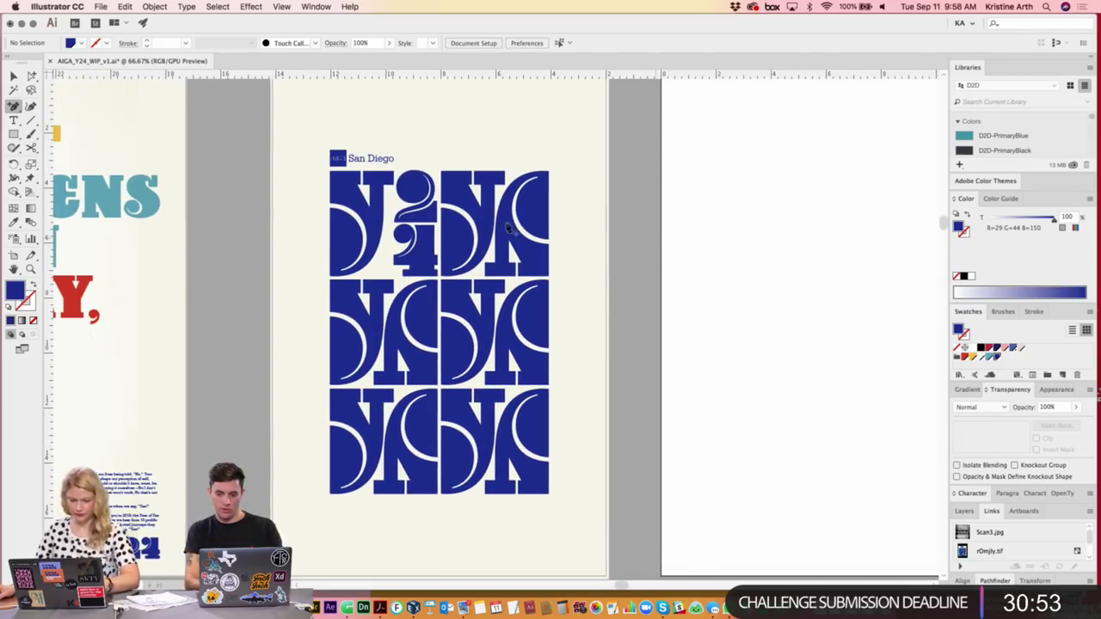
- Select the right column of letterforms and nudge it slightly right
left_click(479, 203)
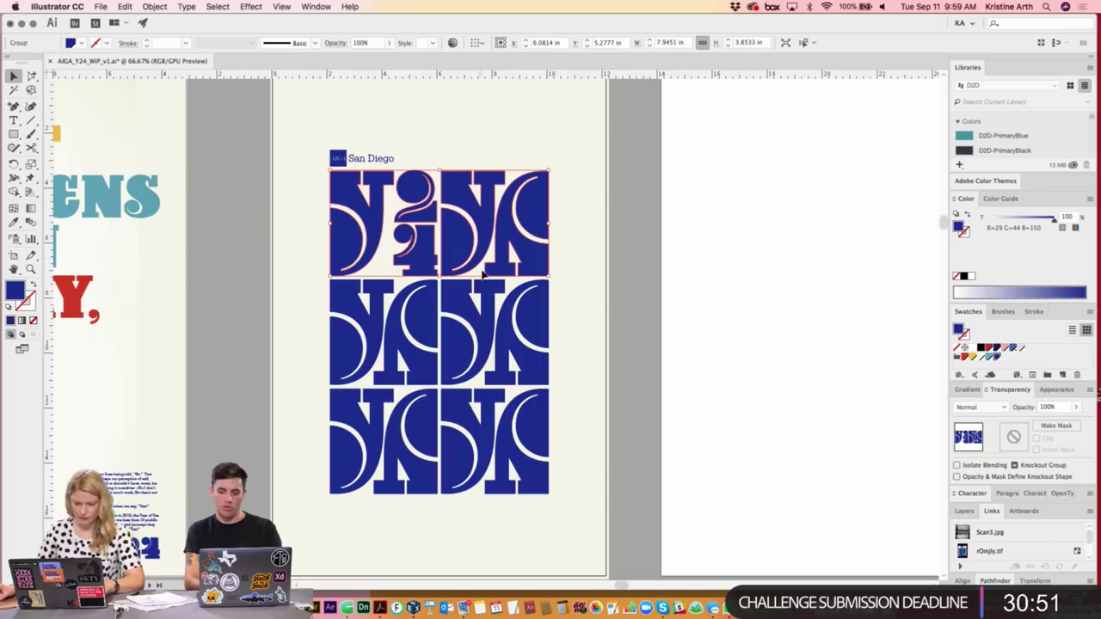
left_click(469, 316, "shift")
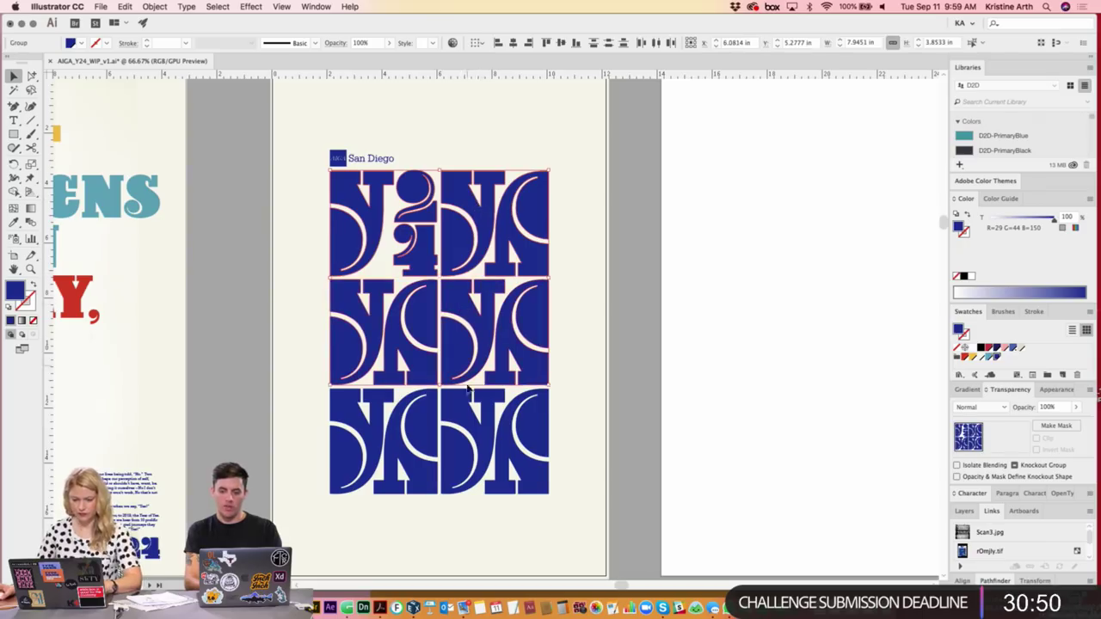
left_click(628, 376)
left_click(464, 301)
left_click(459, 405, "shift")
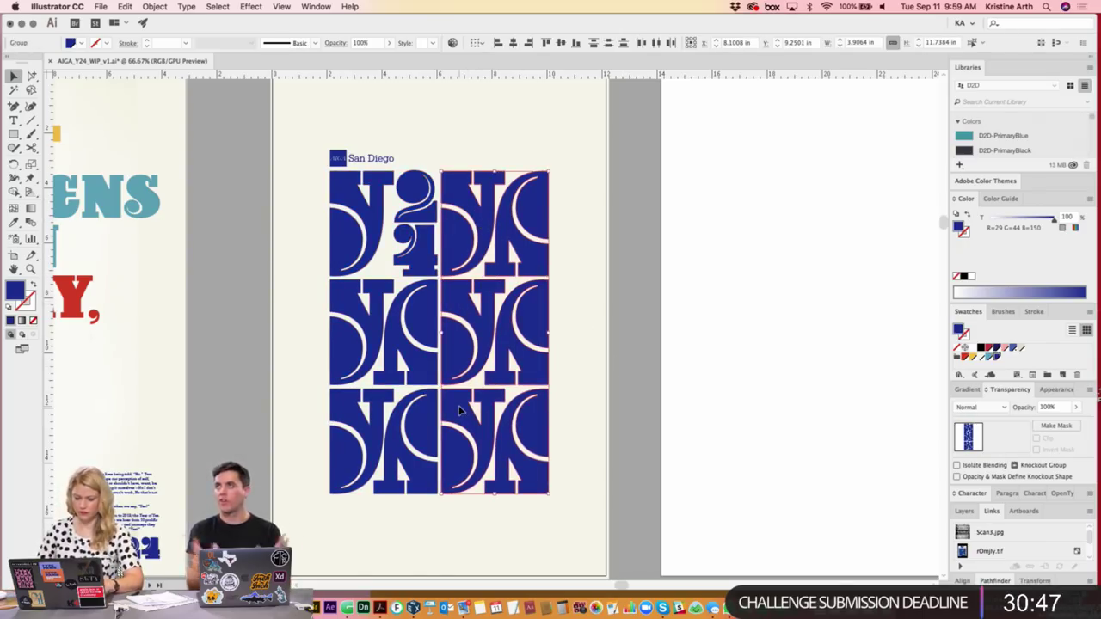
key("Right")
key("Right")
key("Right")
key("Right")
key("Right")
key("Right")
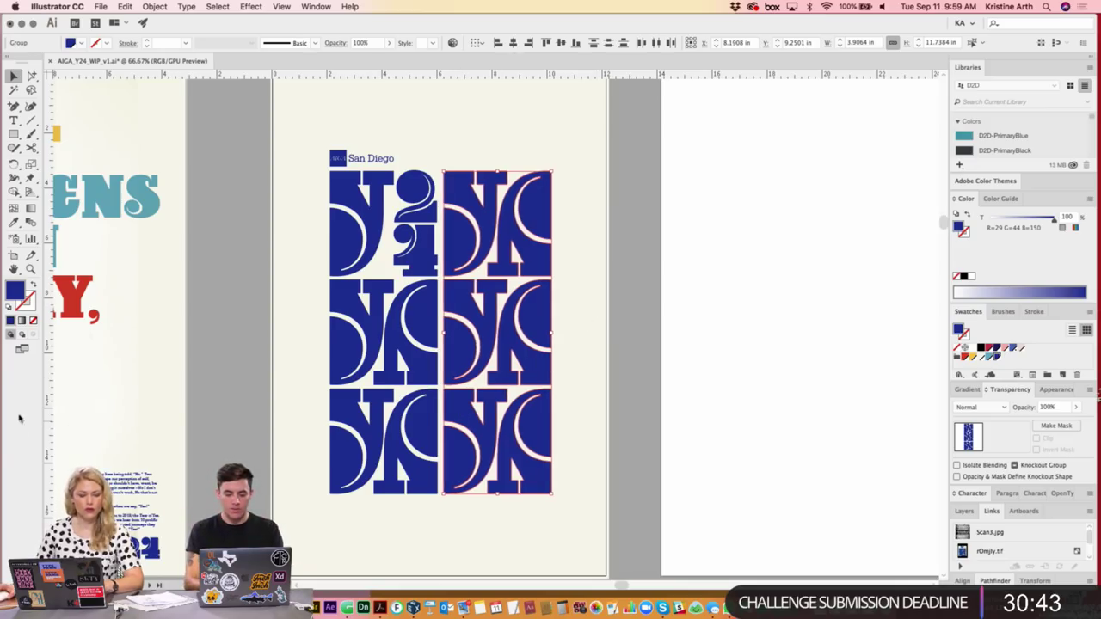
- Nudge the lower two rows of tiles up and down so they sit evenly beneath the top row
left_click(23, 349)
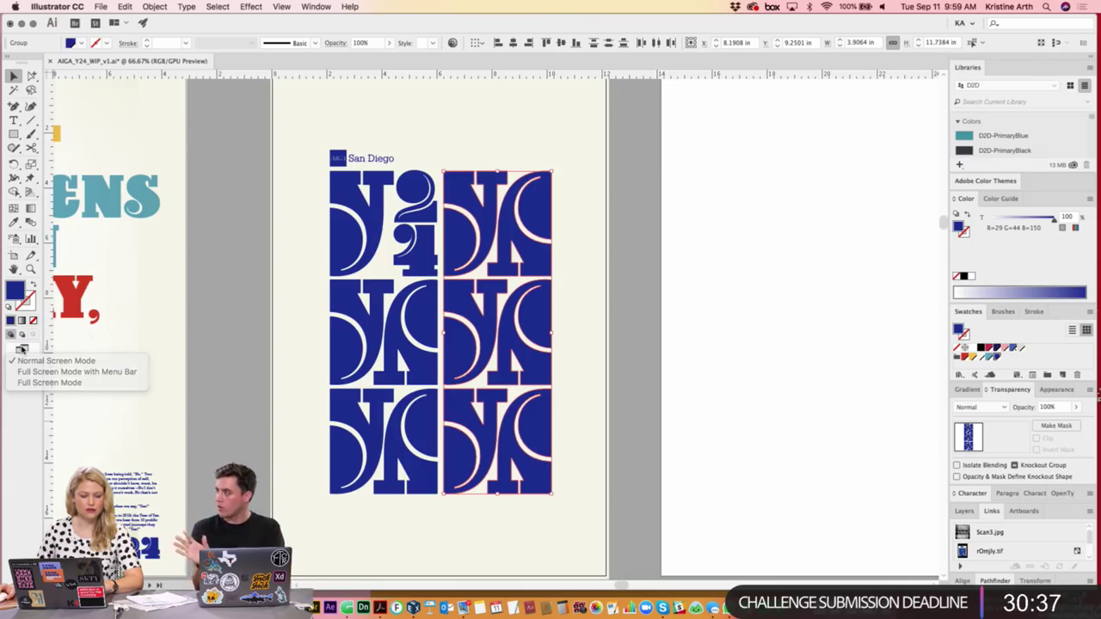
left_click(52, 361)
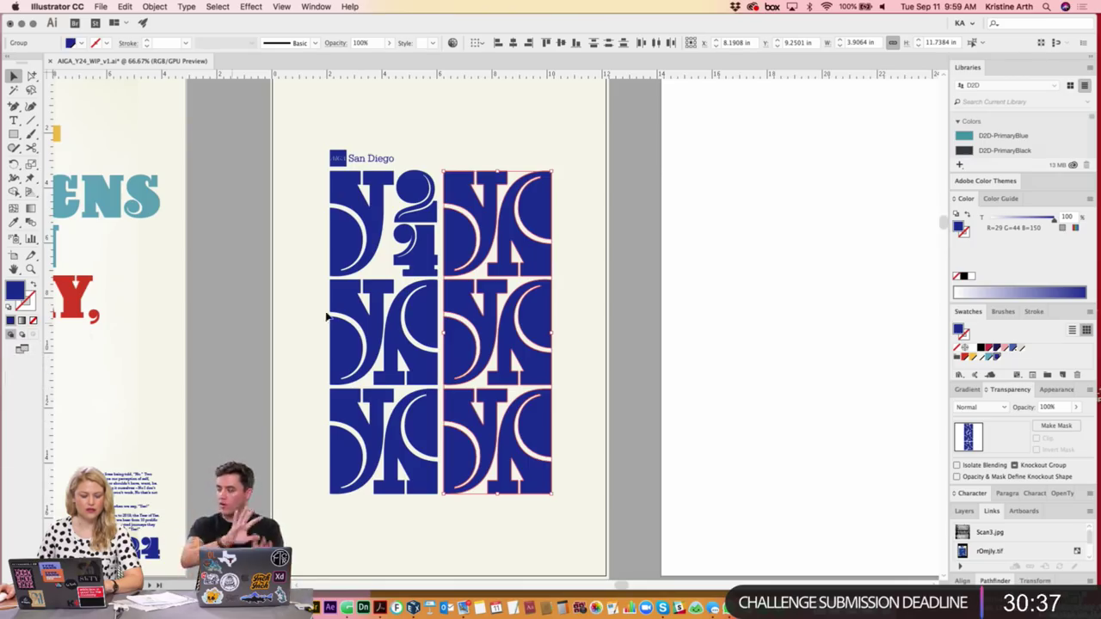
left_click(613, 308)
left_click(462, 419)
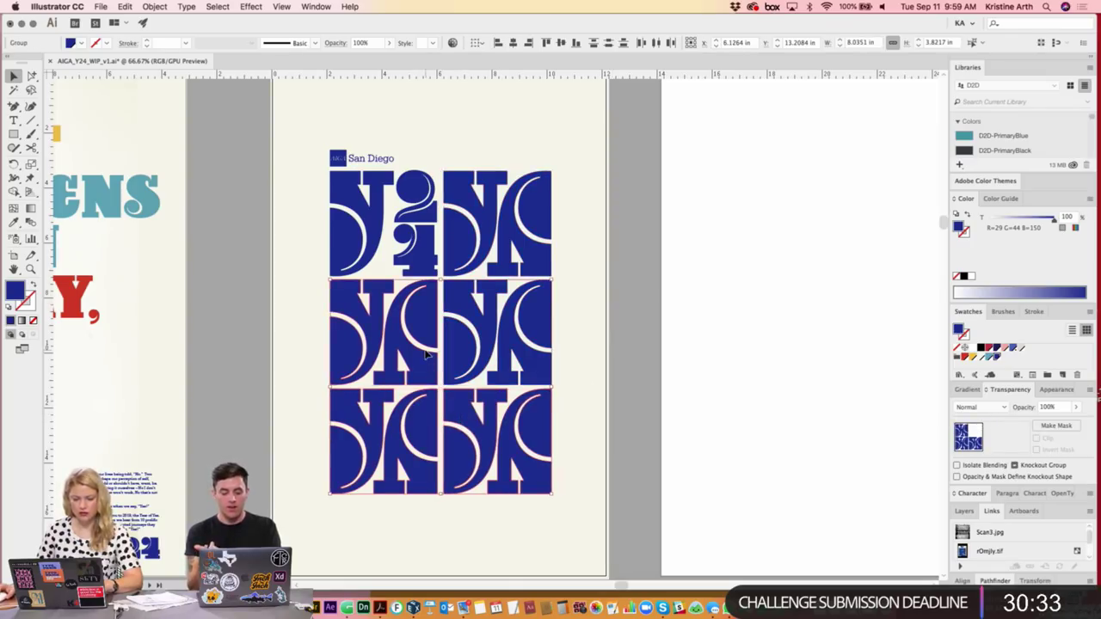
left_click_drag(459, 306, 459, 310)
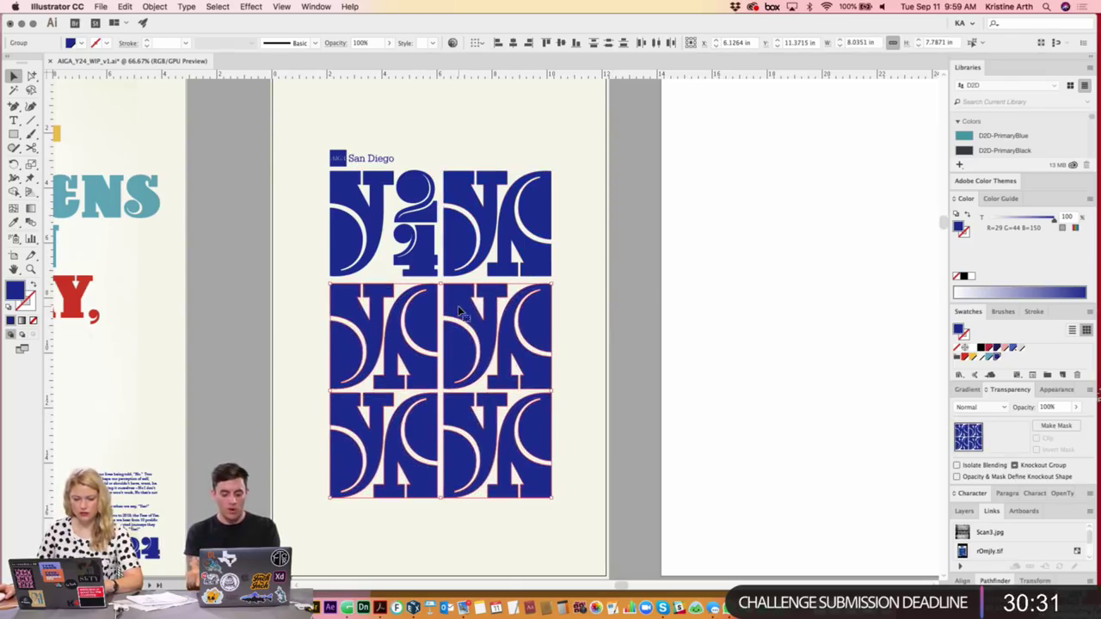
key("Up")
key("Up")
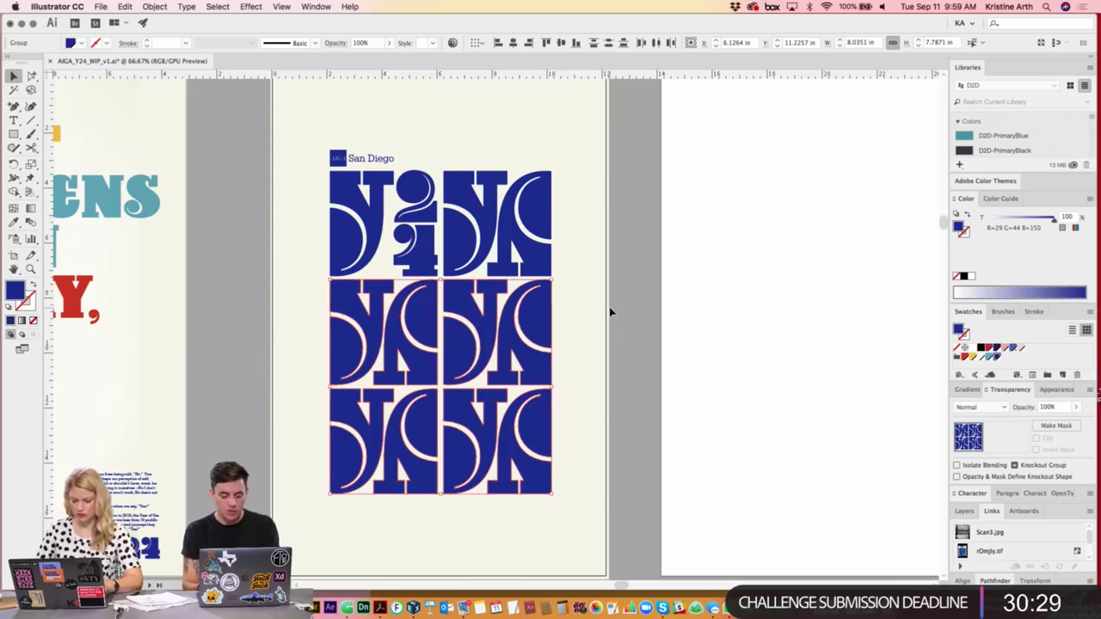
key("Up")
key("Up")
key("Down")
key("Down")
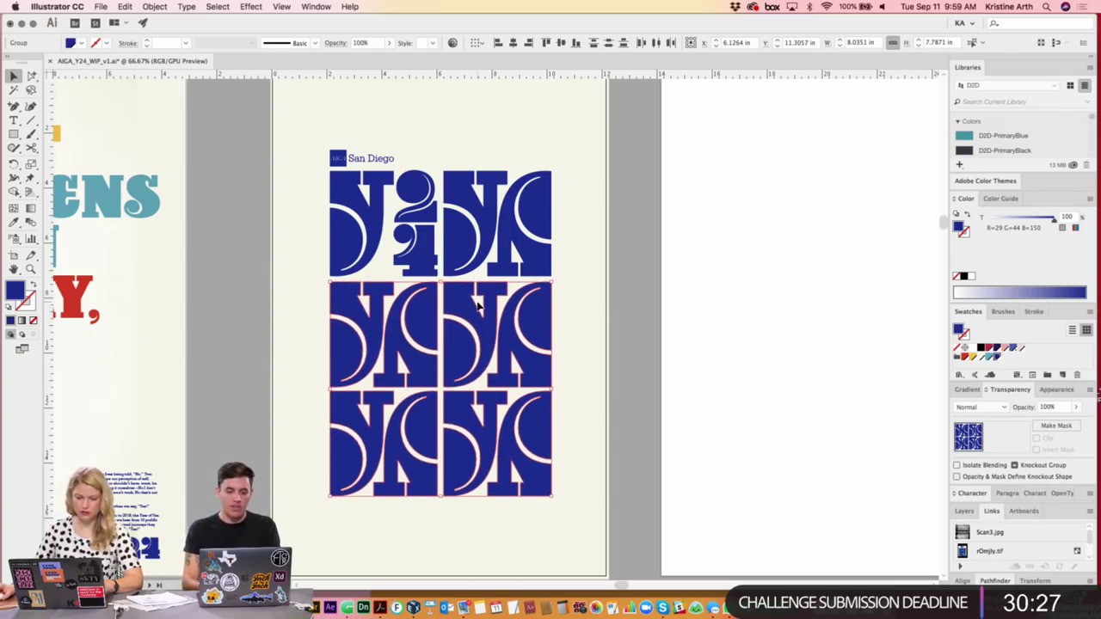
- Zoom out and back in to check the tightened three-row tile grid
left_click(459, 302, "shift")
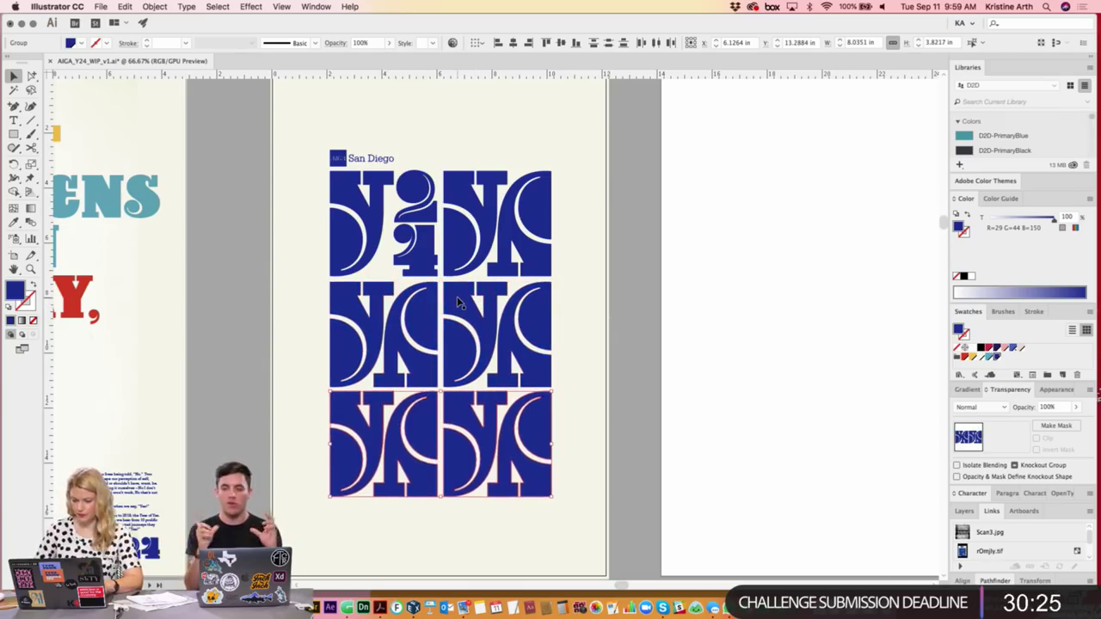
left_click(596, 287)
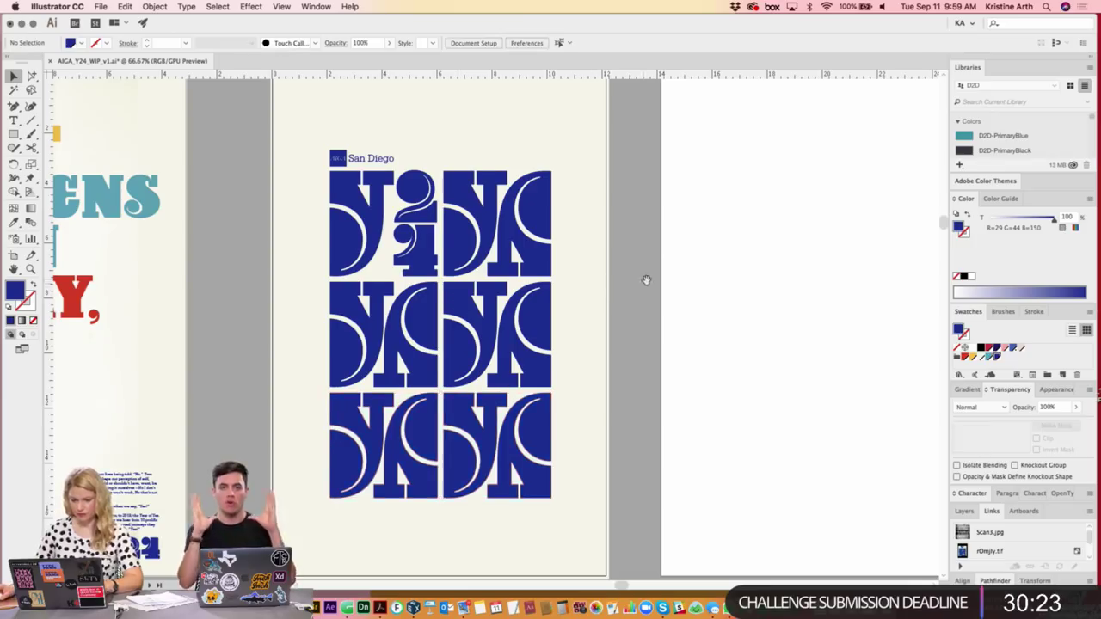
scroll(646, 278, "down", 2)
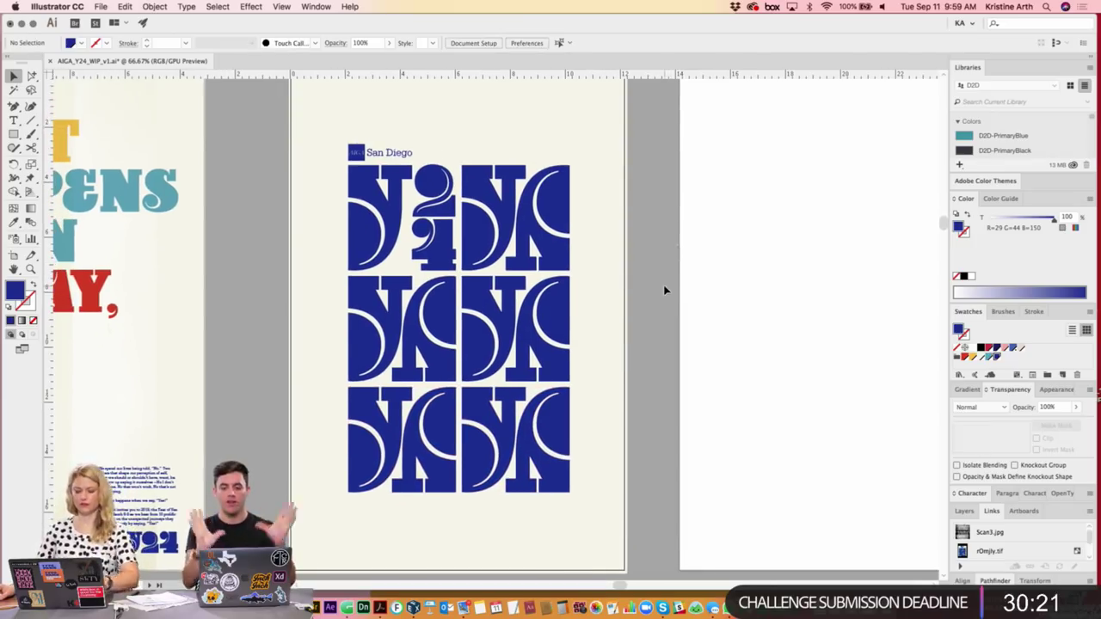
key("ctrl+minus")
key("ctrl+minus")
key("ctrl+minus")
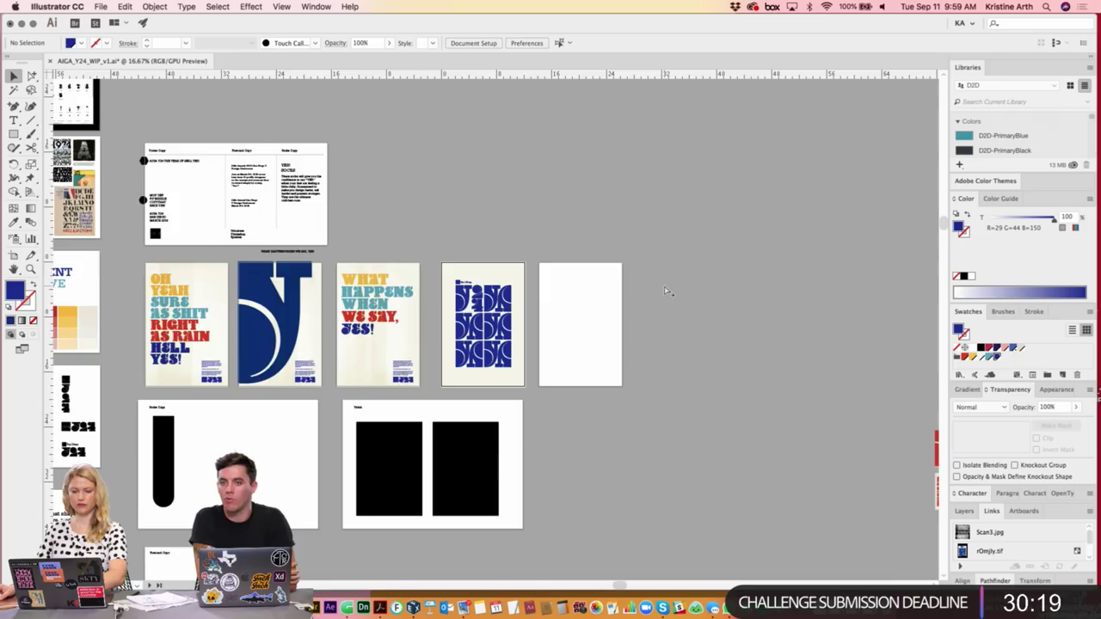
key("ctrl+plus")
key("ctrl+plus")
key("ctrl+plus")
key("ctrl+plus")
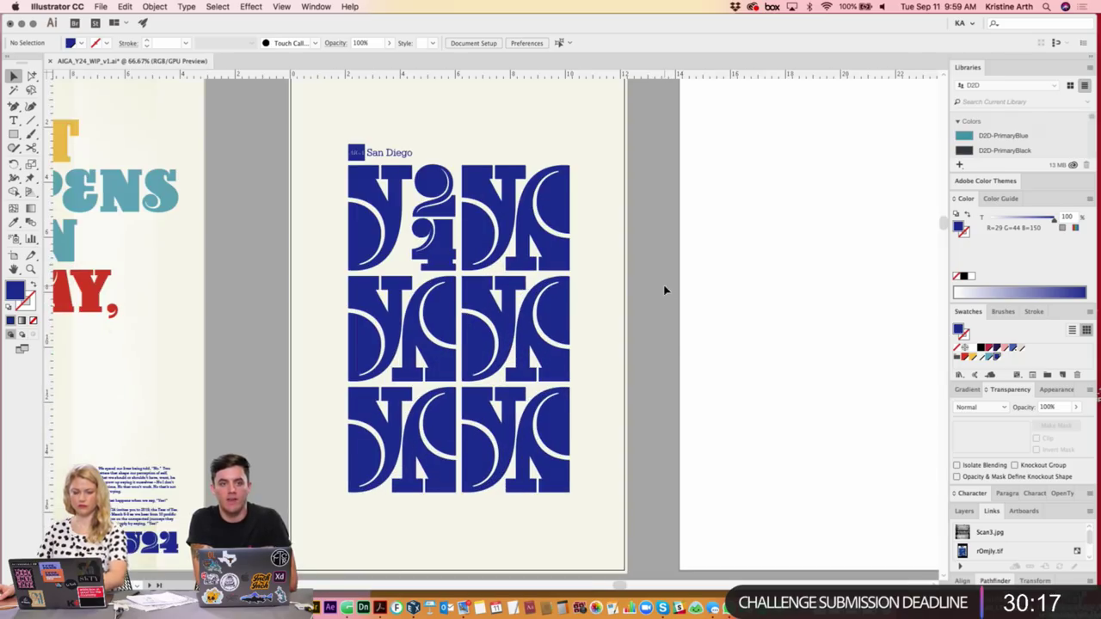
scroll(664, 344, "down", 2)
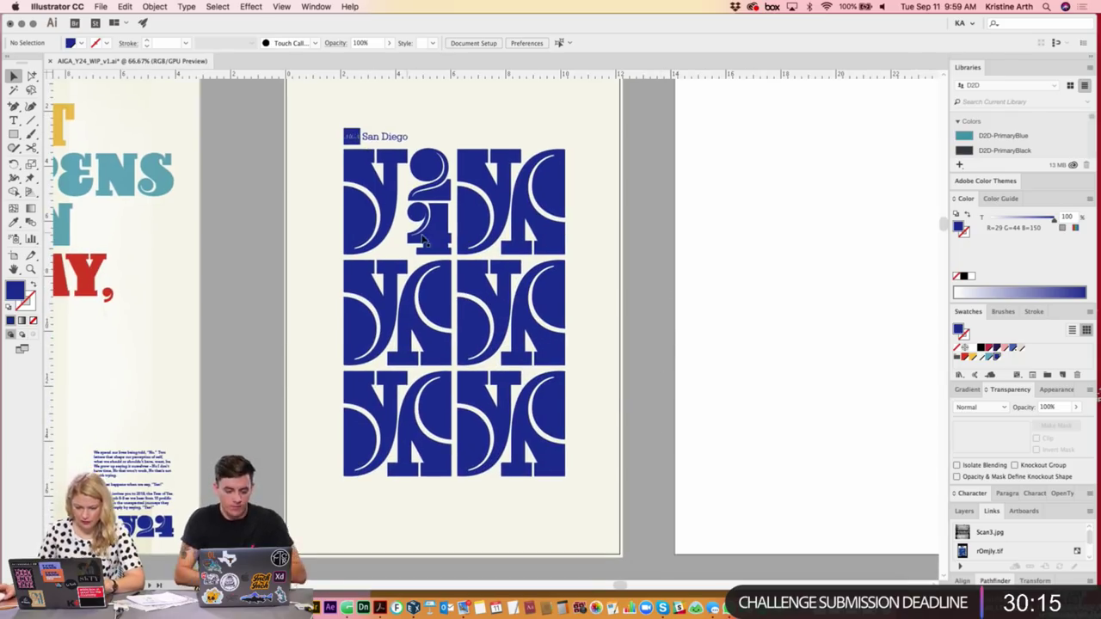
scroll(422, 241, "up", 1)
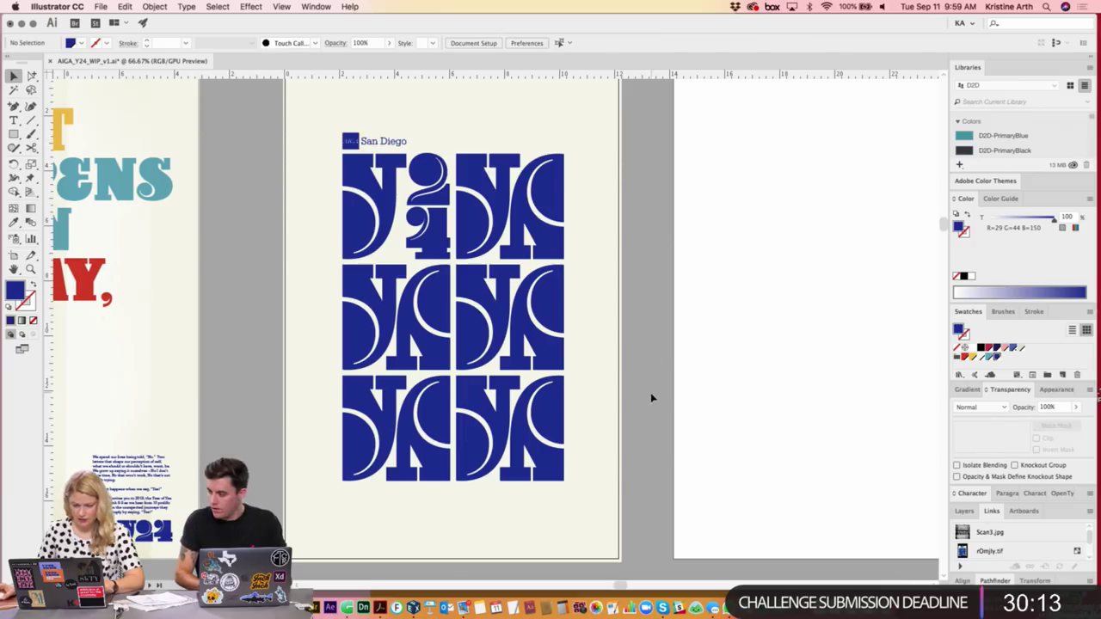
mouse_move(329, 132)
left_mouse_down()
mouse_move(648, 256)
mouse_move(673, 284)
left_mouse_up()
left_click(648, 253)
- Centre the tile artwork horizontally and vertically on its artboard, then reset alignment to selection
scroll(619, 229, "right", 1)
left_click(571, 218)
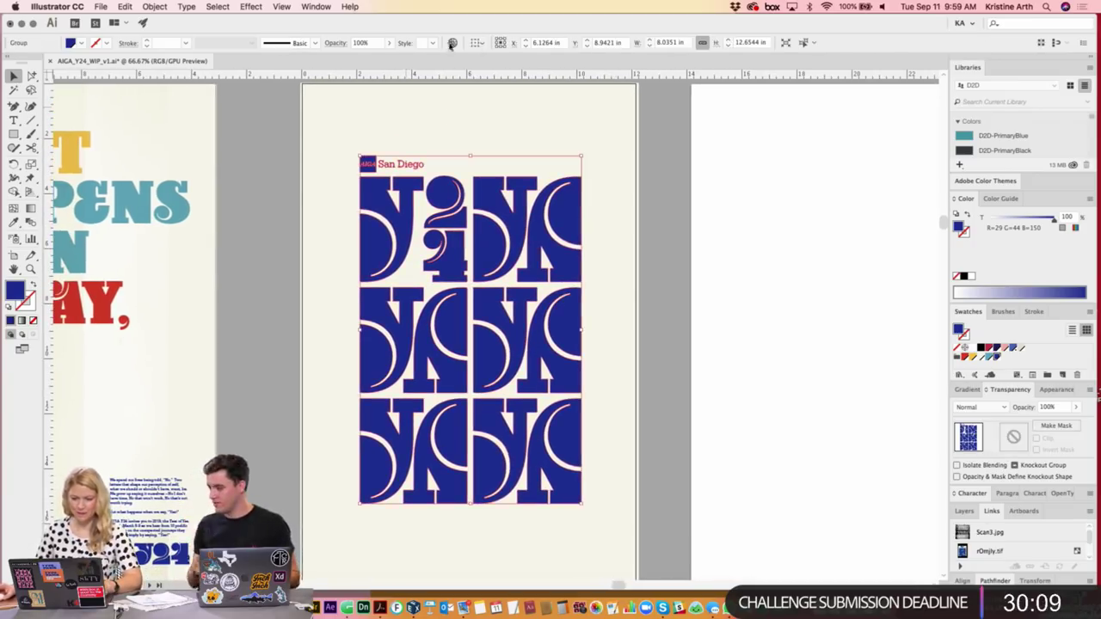
left_click(485, 45)
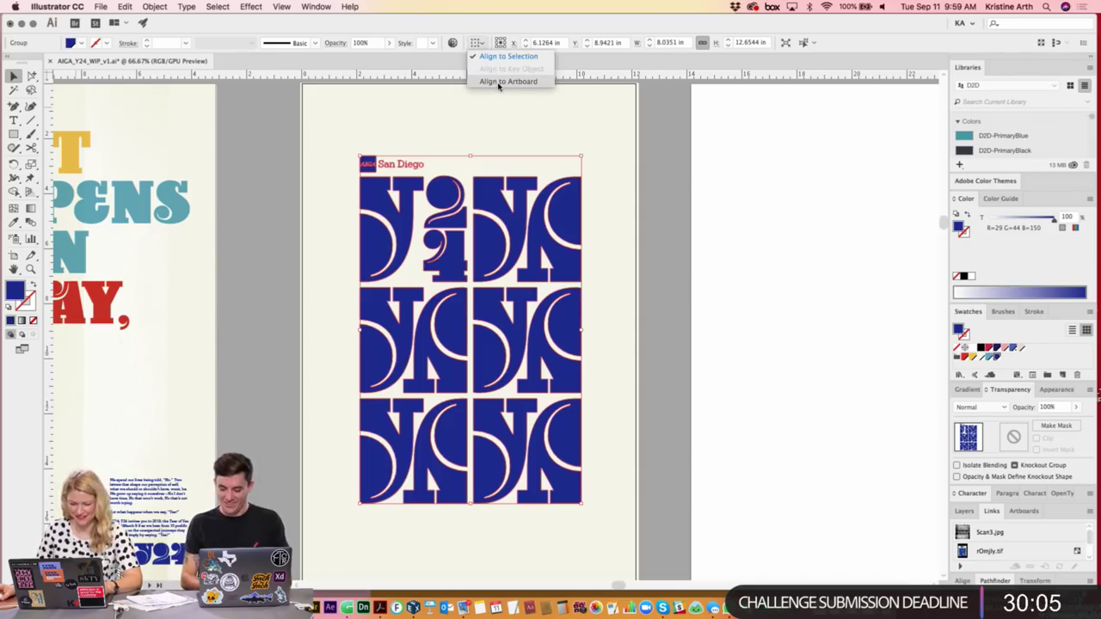
left_click(508, 82)
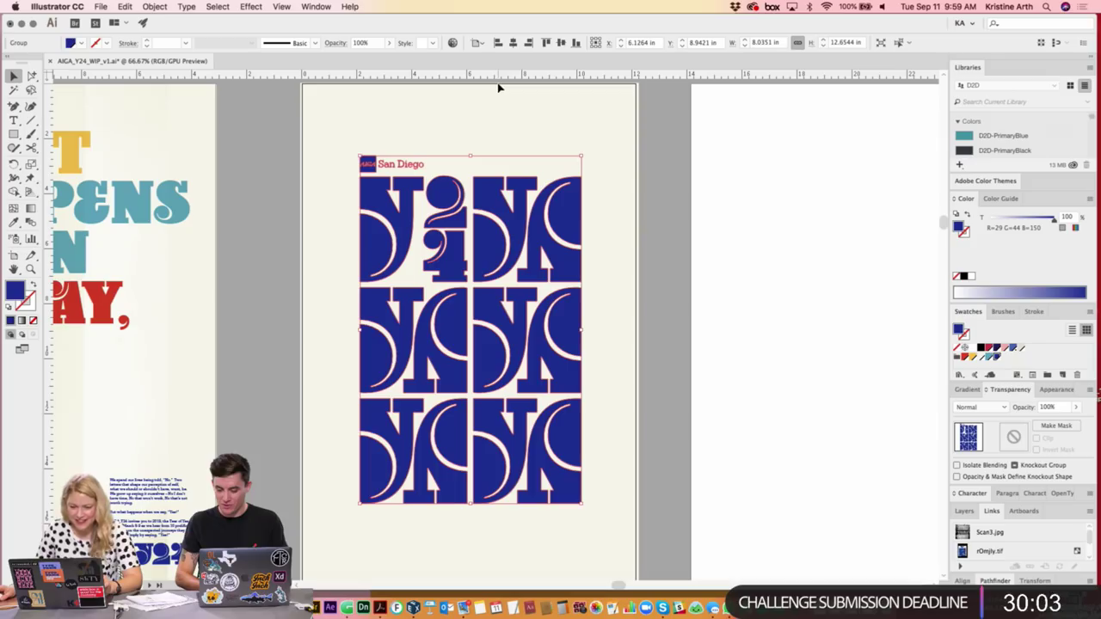
left_click(513, 43)
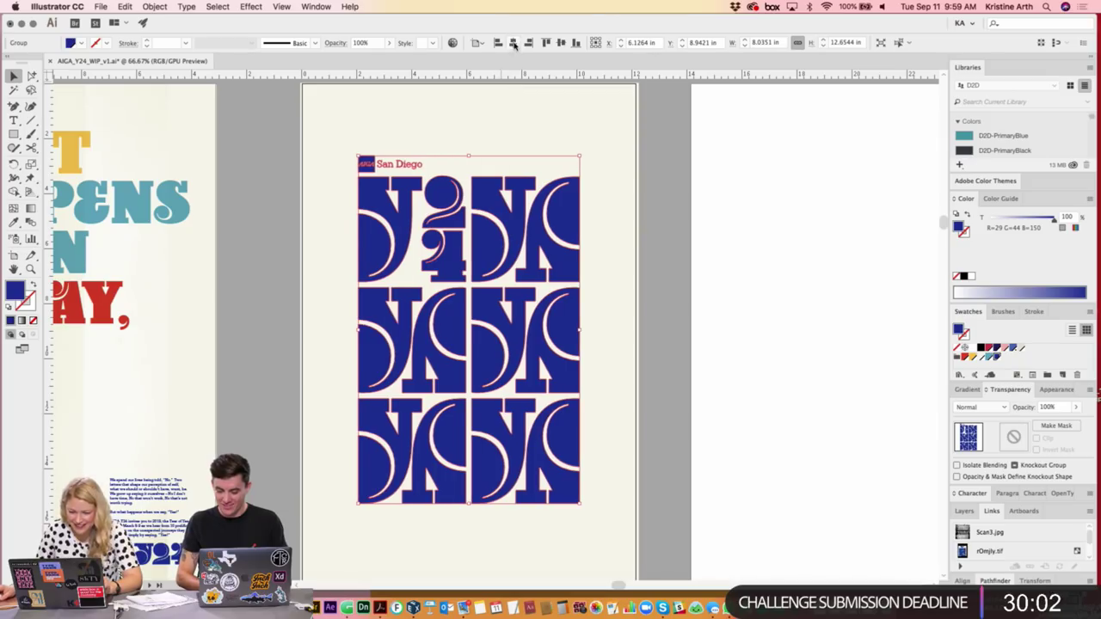
left_click(560, 42)
left_click(476, 43)
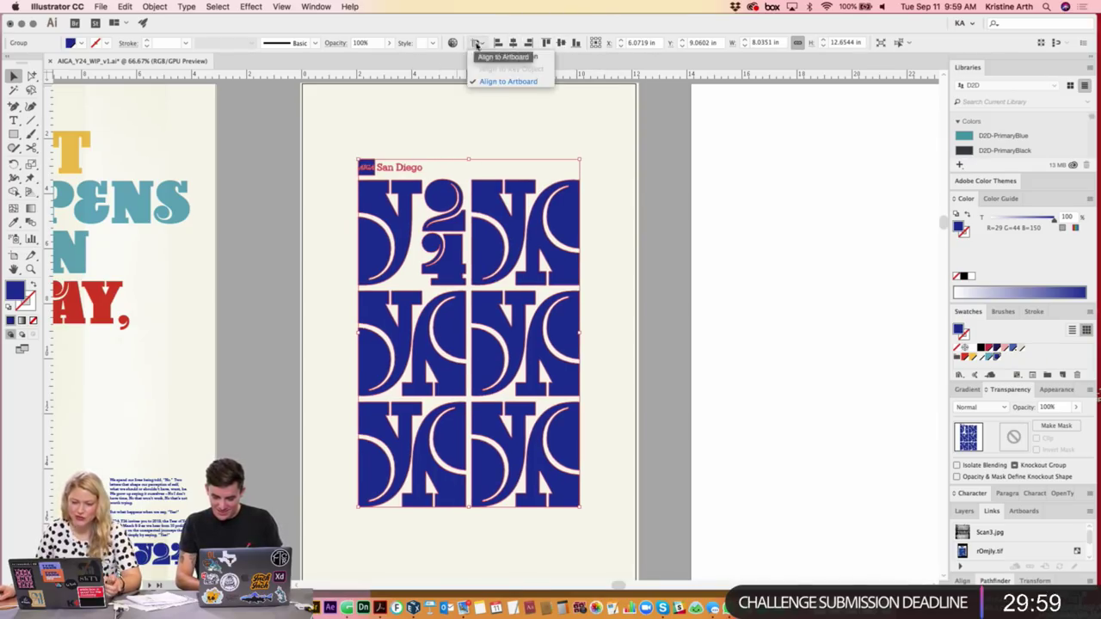
left_click(490, 61)
left_click(663, 207)
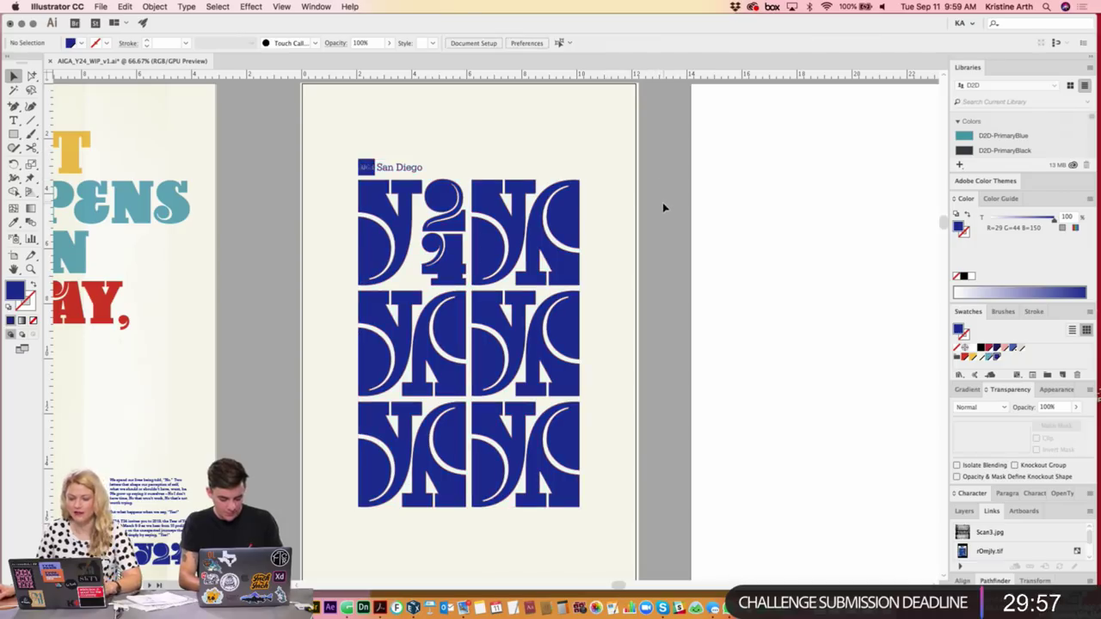
- Paste a copy of the poster's tile artwork in place on the empty white artboard
key("ctrl+minus")
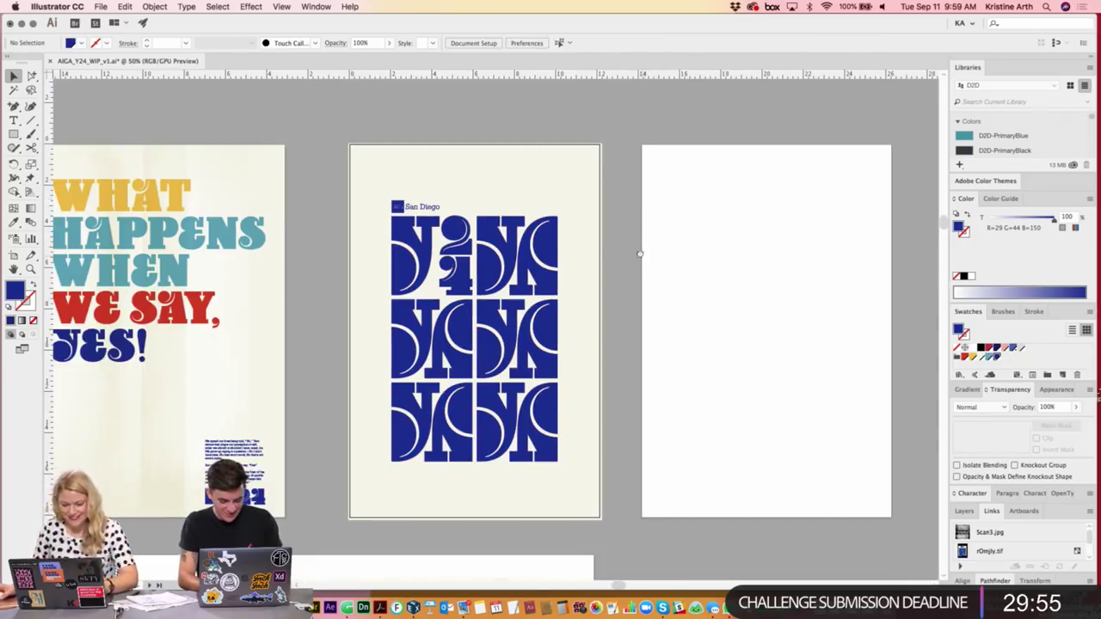
scroll(639, 254, "right", 2)
left_click(512, 237)
left_click(728, 241)
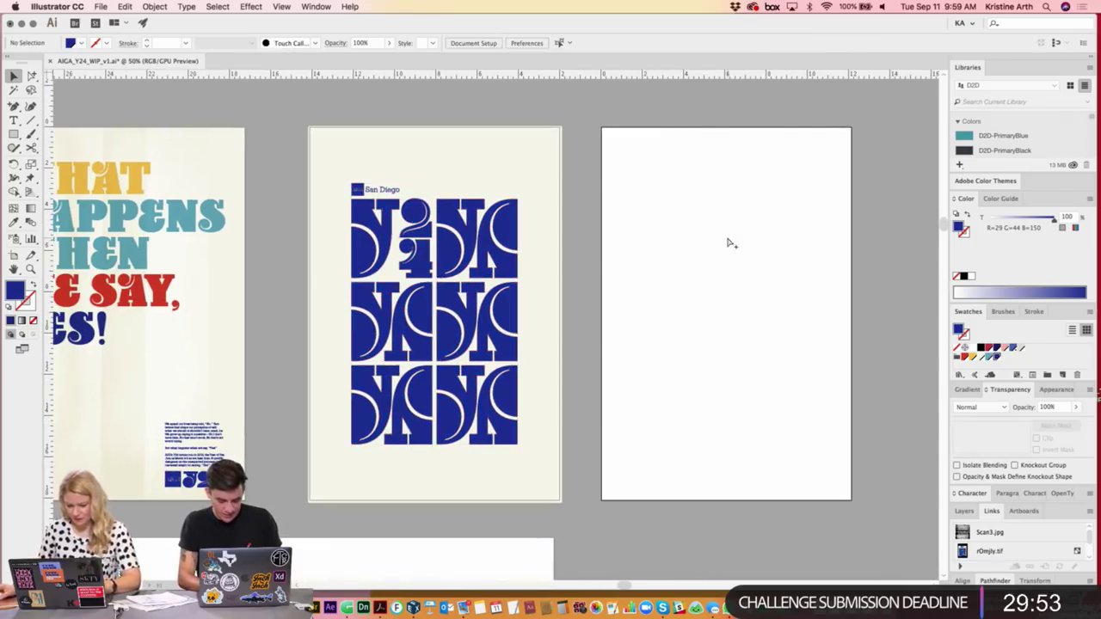
key("ctrl+shift+v")
- Delete all the copied tiles, including the San Diego tile, from the white artboard
scroll(723, 243, "right", 3)
left_click(713, 245)
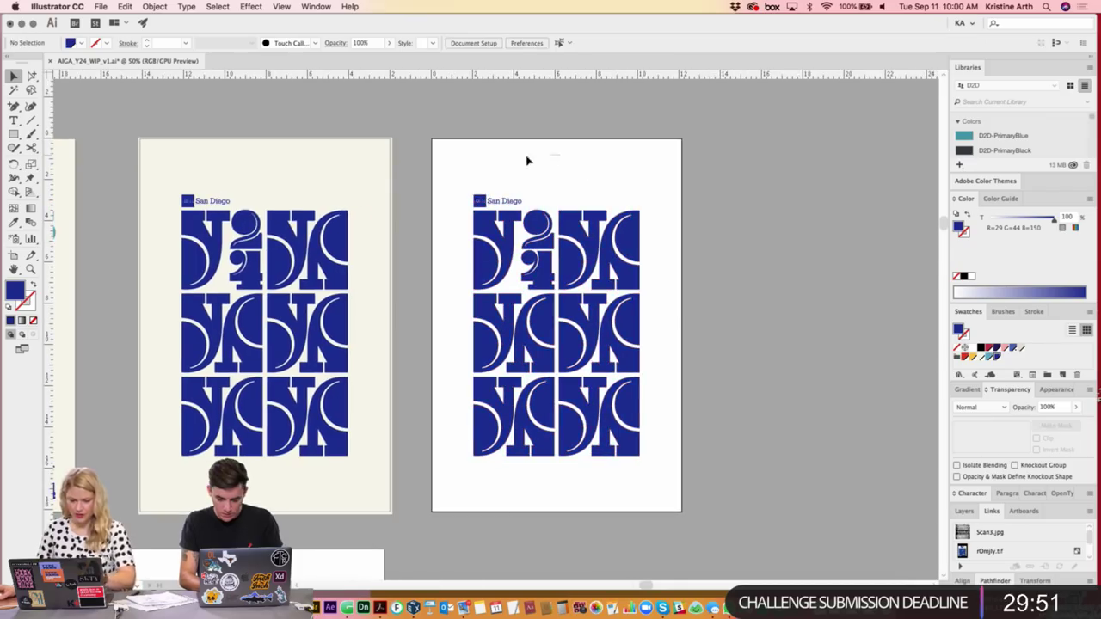
left_click(549, 280)
key("Delete")
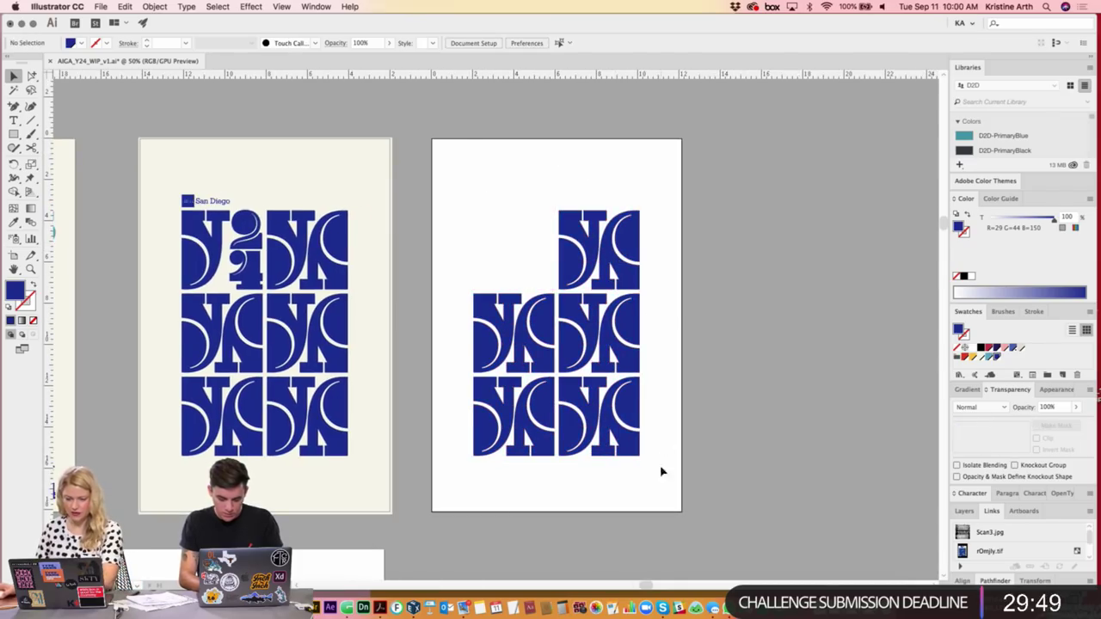
left_click_drag(659, 467, 472, 209)
key("Delete")
- Select the black AIGA 24 logo and pan back to the blank artboard
scroll(441, 292, "left", 5)
scroll(443, 292, "left", 10)
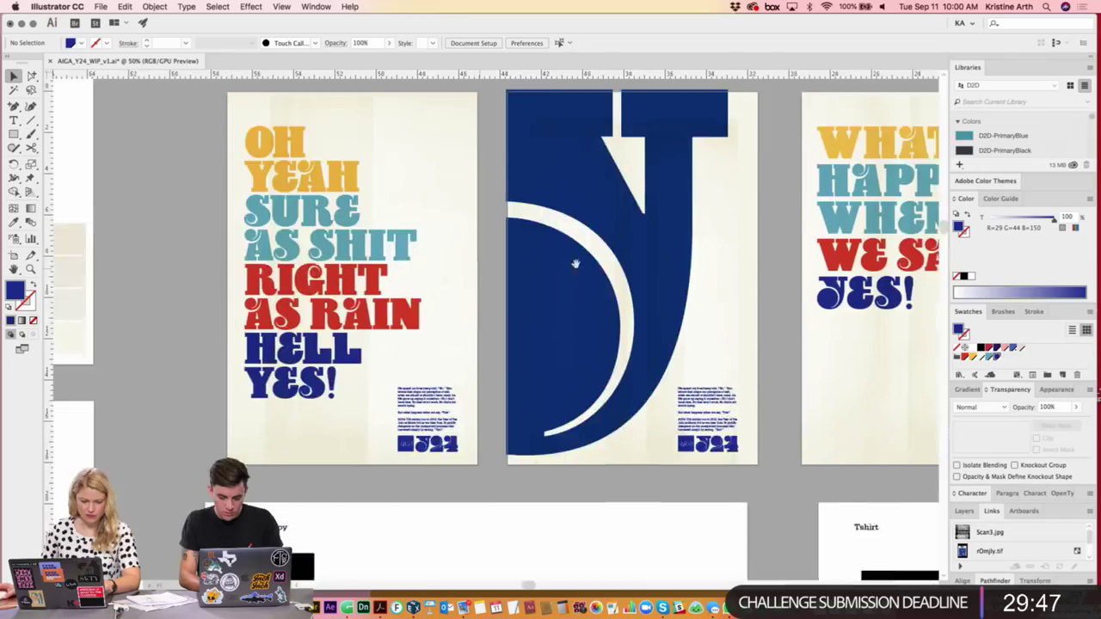
scroll(413, 301, "left", 6)
scroll(361, 309, "left", 4)
scroll(334, 326, "down", 2)
left_click(334, 327)
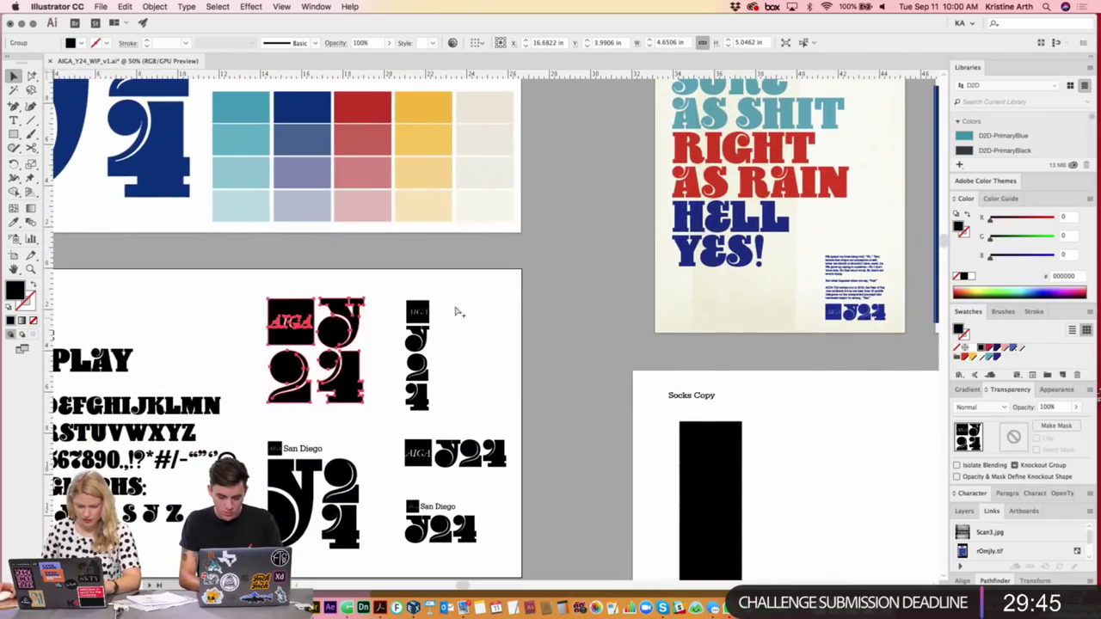
scroll(387, 314, "right", 10)
scroll(345, 319, "right", 8)
scroll(298, 320, "up", 2)
scroll(344, 310, "right", 10)
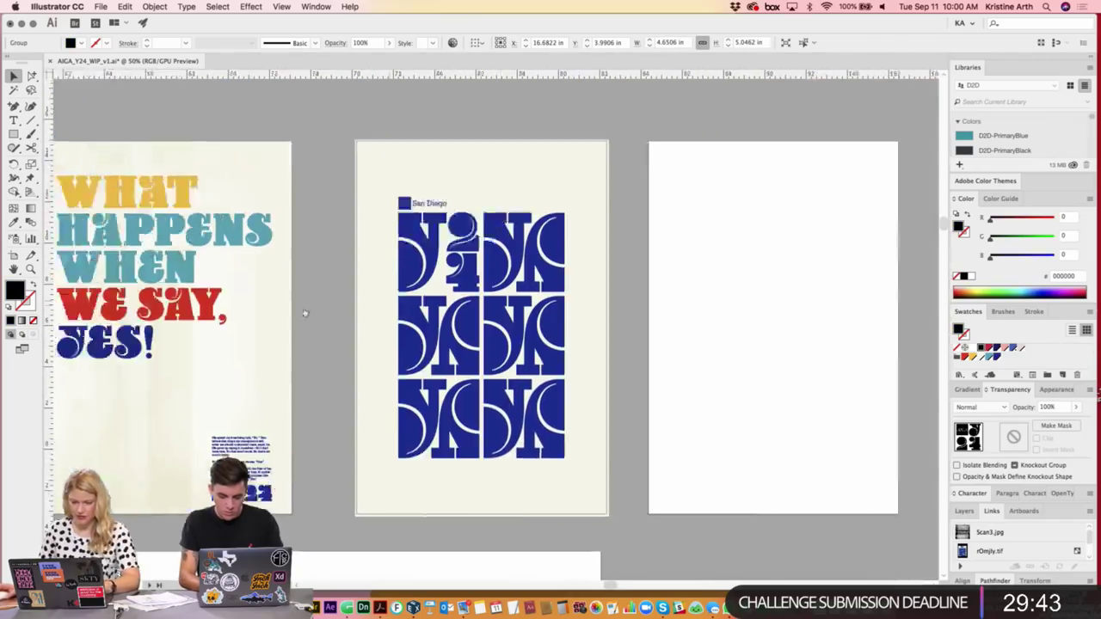
scroll(430, 288, "right", 6)
left_click(482, 283)
scroll(488, 281, "up", 3)
- Paste the AIGA 24 logo onto the blank artboard and shrink it to about half size
scroll(465, 310, "left", 3)
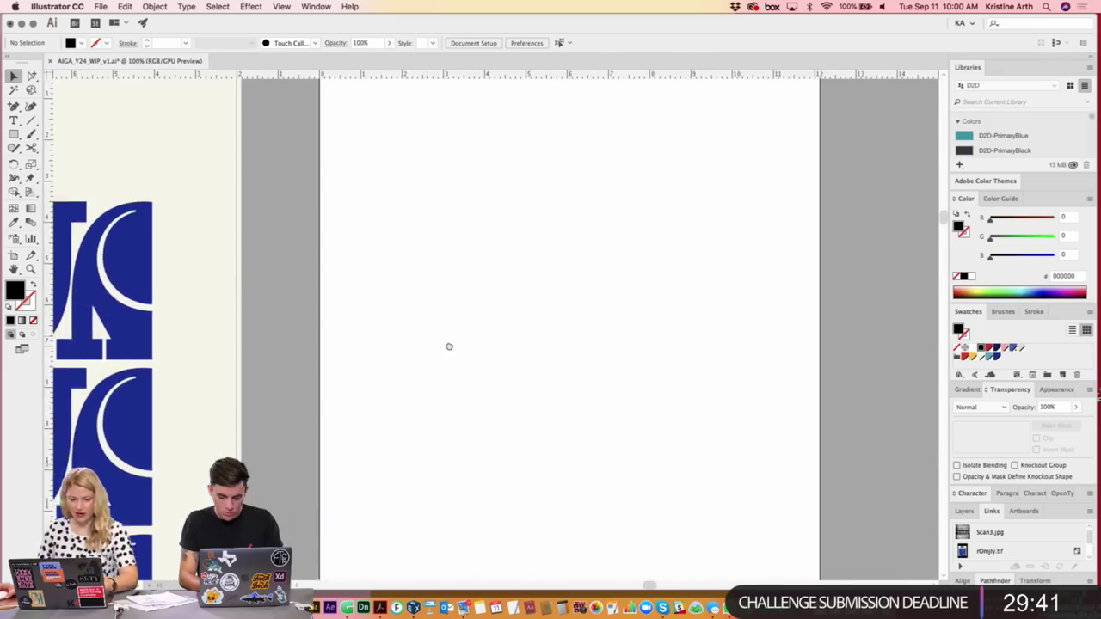
scroll(431, 232, "left", 1)
key("ctrl+v")
scroll(524, 258, "up", 3)
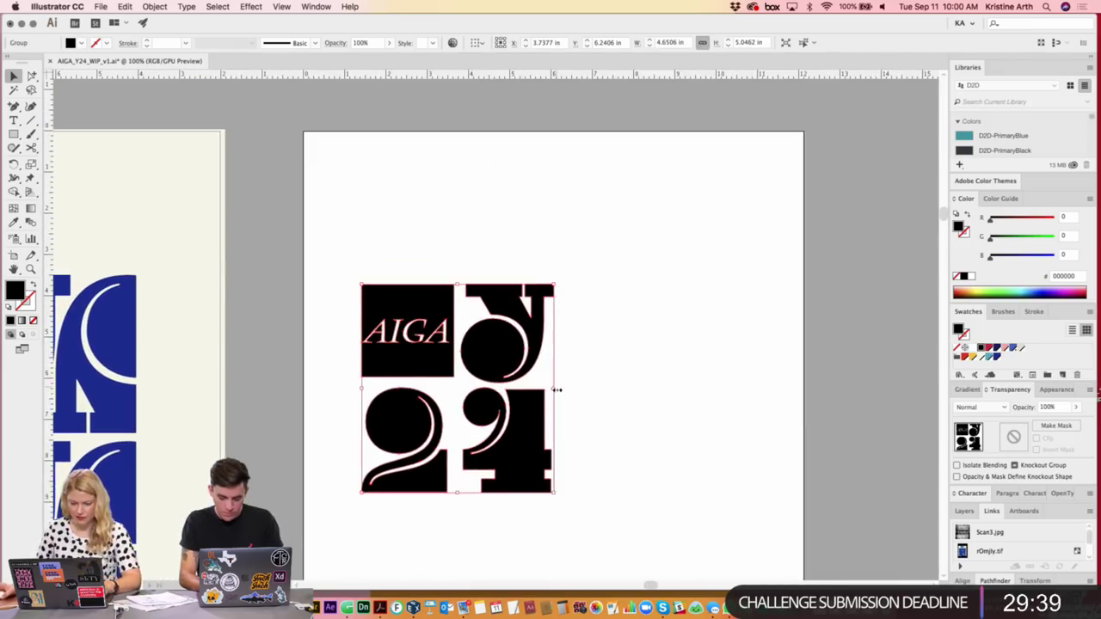
mouse_move(557, 390)
left_mouse_down()
mouse_move(508, 389)
mouse_move(474, 260)
left_mouse_up()
left_click(588, 293)
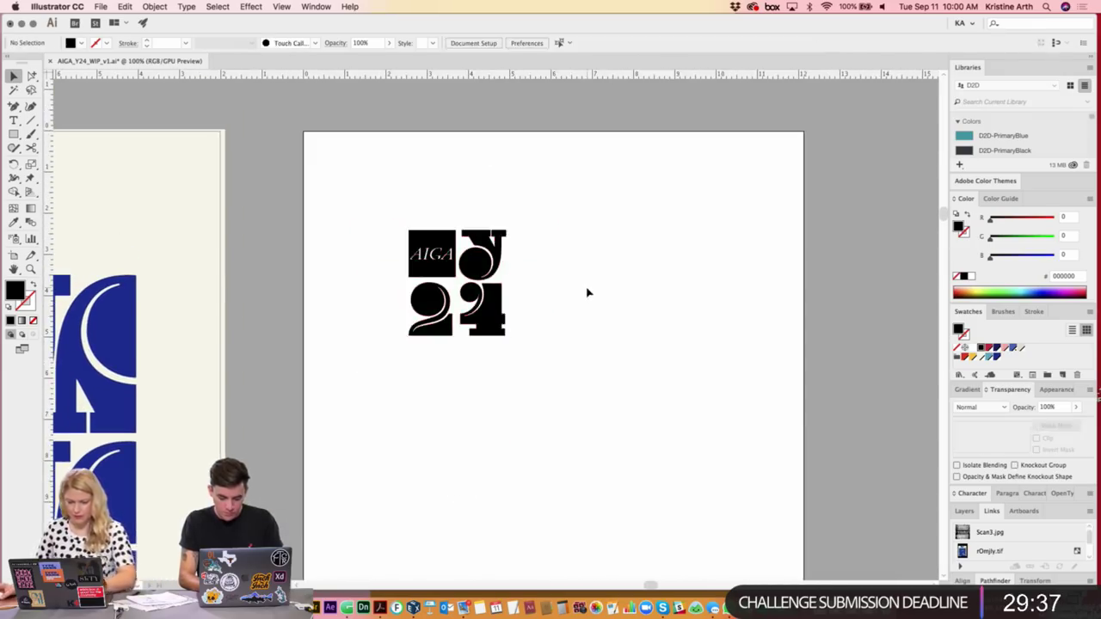
- Draw a black rectangle covering the AIGA mark on the logo's square
key("ctrl+plus")
key("ctrl+plus")
key("ctrl+plus")
scroll(396, 191, "up", 5)
scroll(396, 190, "left", 5)
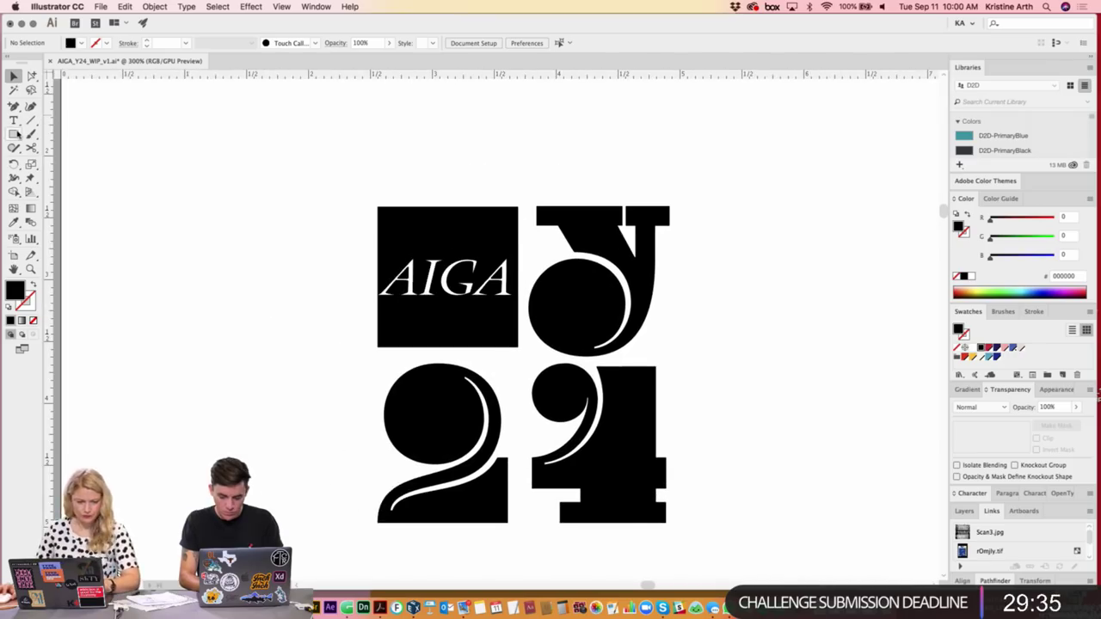
key("ctrl+plus")
key("ctrl+plus")
scroll(430, 198, "up", 3)
scroll(430, 198, "left", 1)
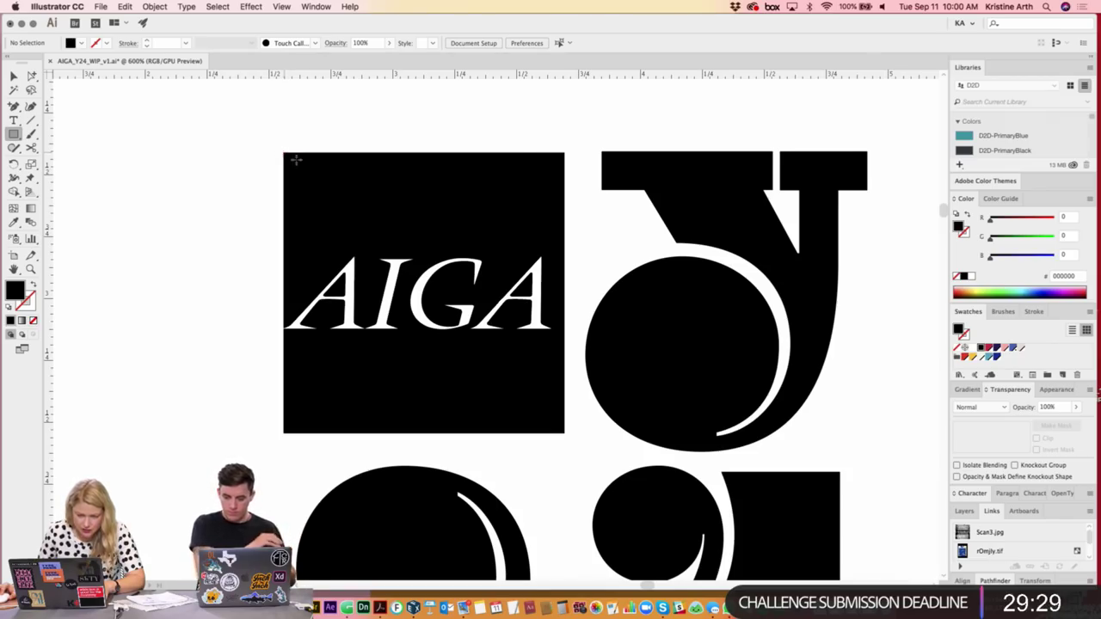
left_click_drag(282, 151, 564, 434)
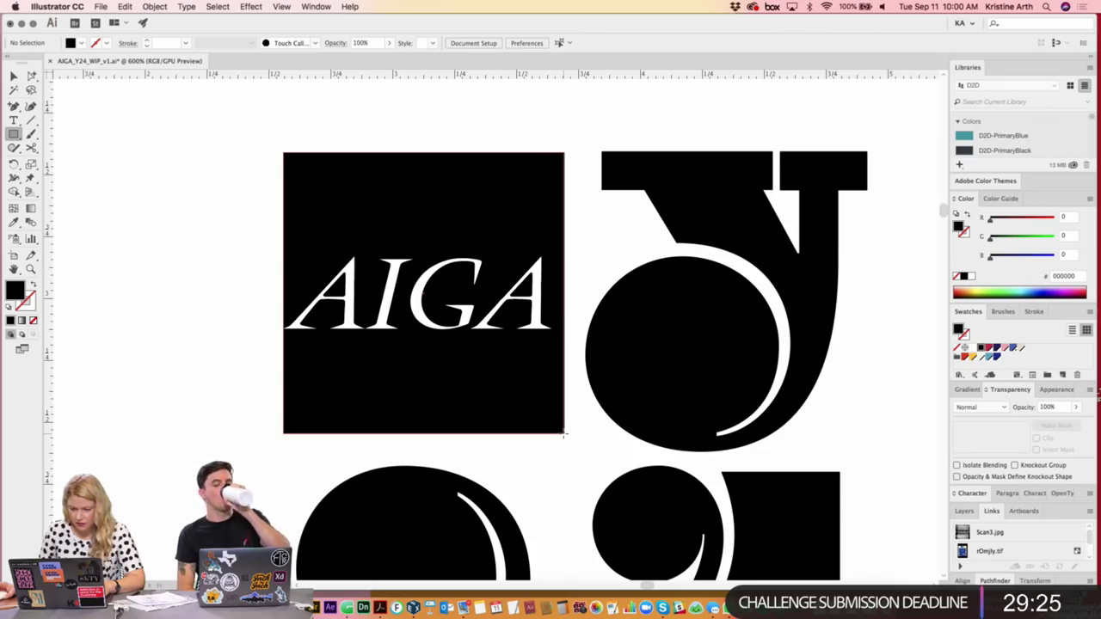
left_click_drag(565, 434, 565, 434)
key("v")
- Duplicate the whole lockup artwork to the right
key("super+minus")
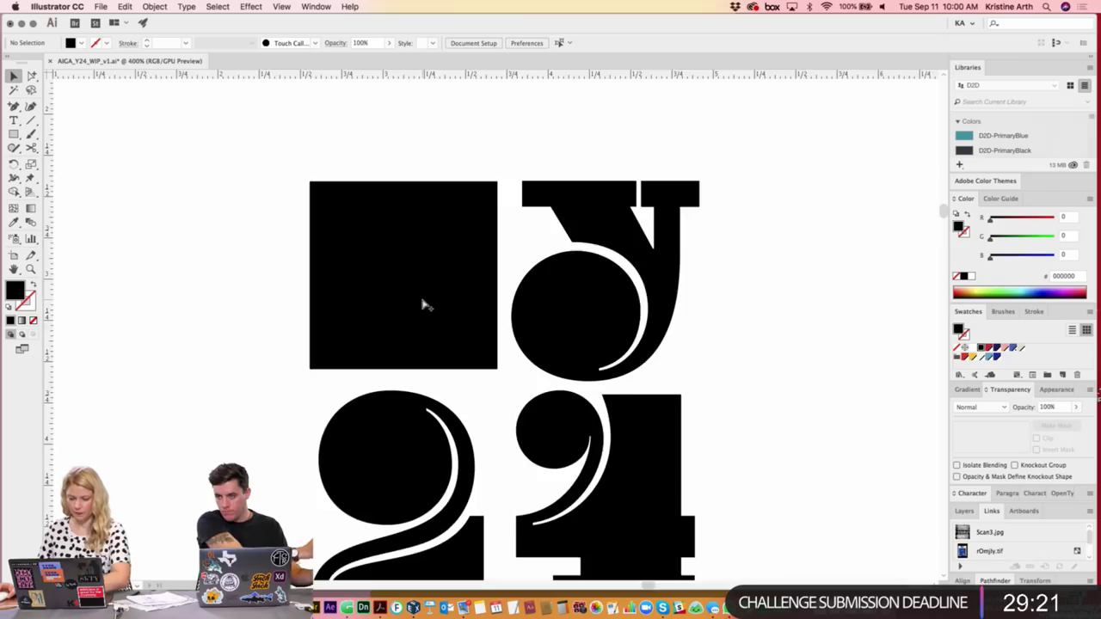
key("super+minus")
left_click_drag(574, 343, 929, 345)
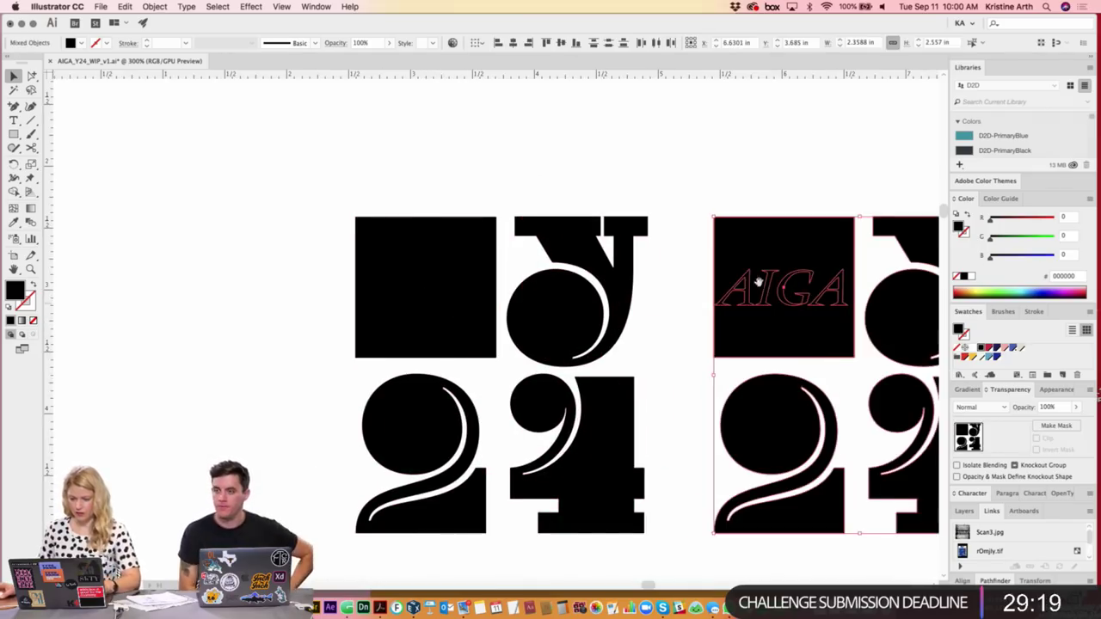
scroll(614, 189, "right", 2)
- Remove the covering rectangles, leaving AIGA on the left and a plain black square on the right
left_click(368, 257)
key("Delete")
scroll(653, 206, "right", 3)
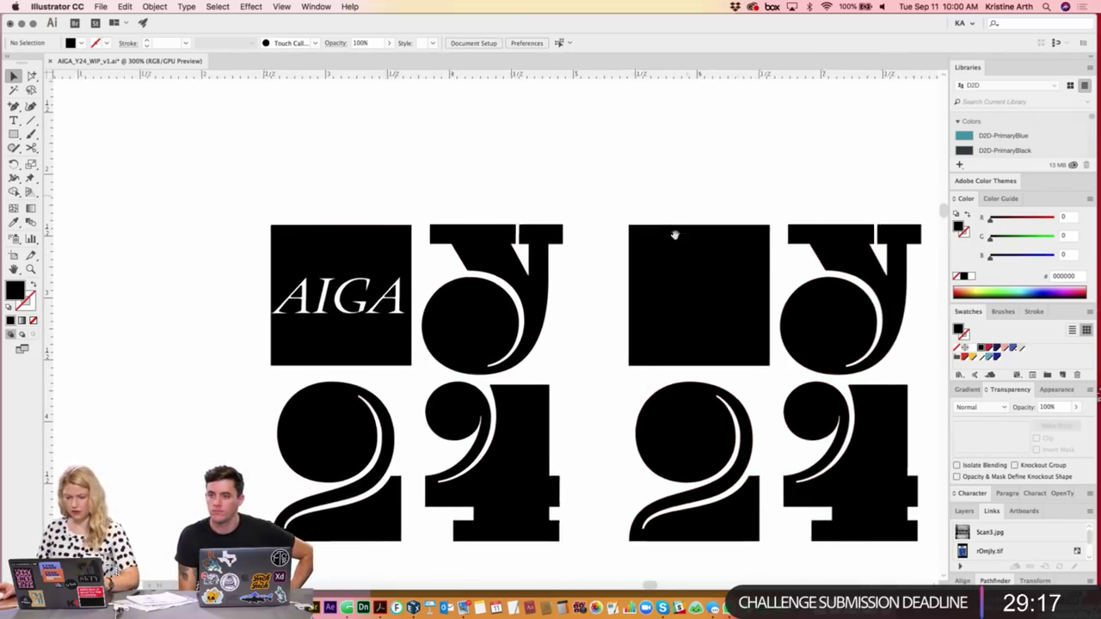
left_click(687, 282)
key("Delete")
left_click(678, 275)
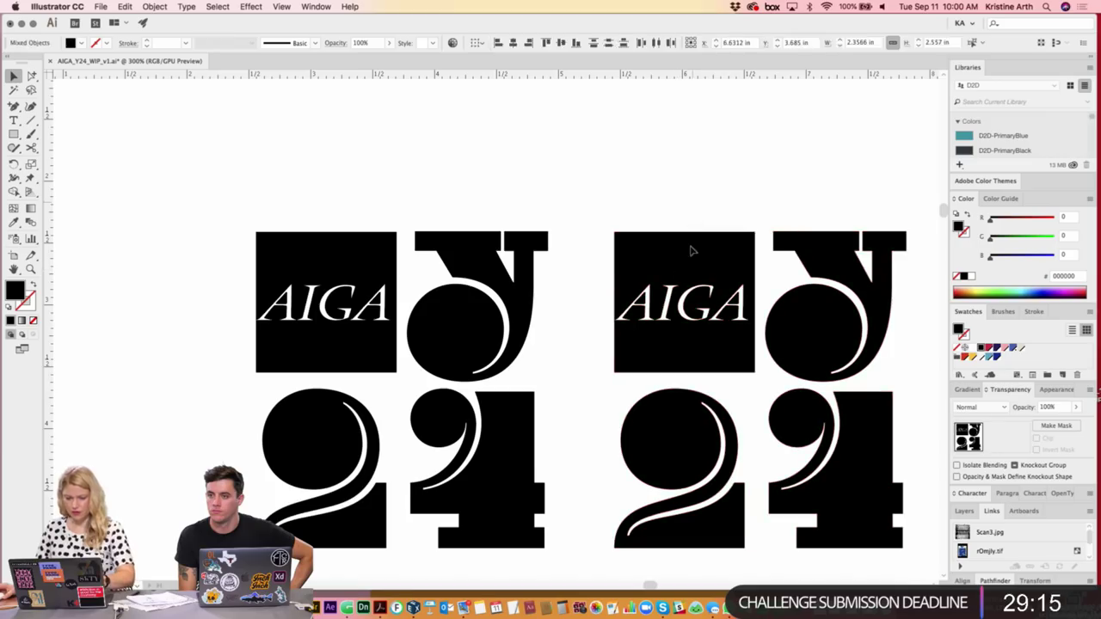
key("Delete")
key("ctrl+z")
key("ctrl+z")
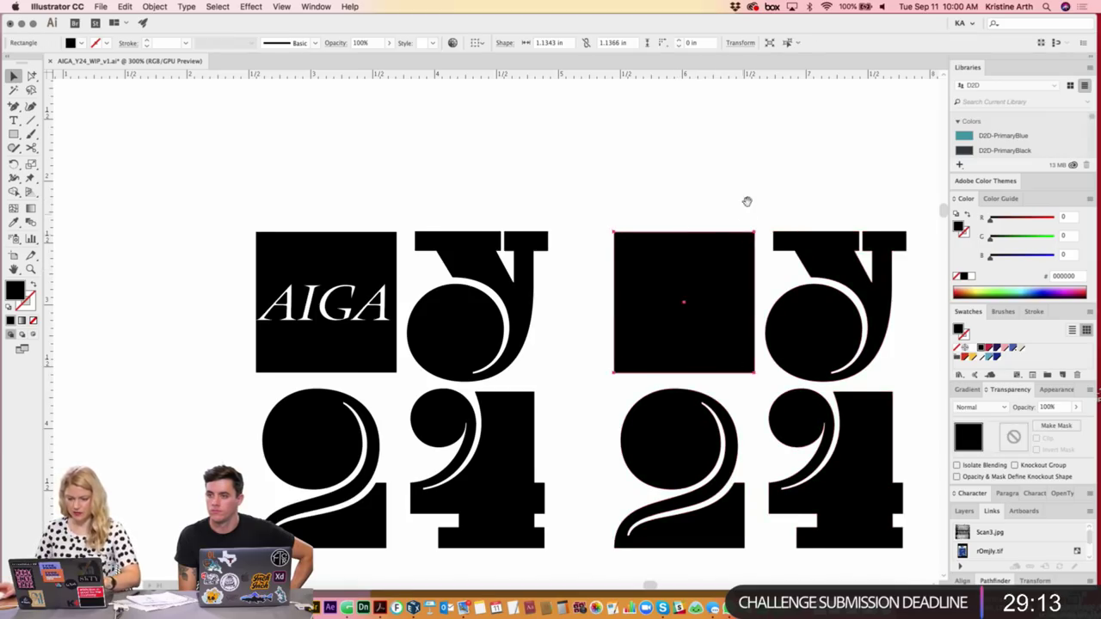
- Group the four shapes of the right, plain Y24 lockup
scroll(731, 283, "right", 3)
left_click(731, 365, "shift")
left_click(759, 406, "shift")
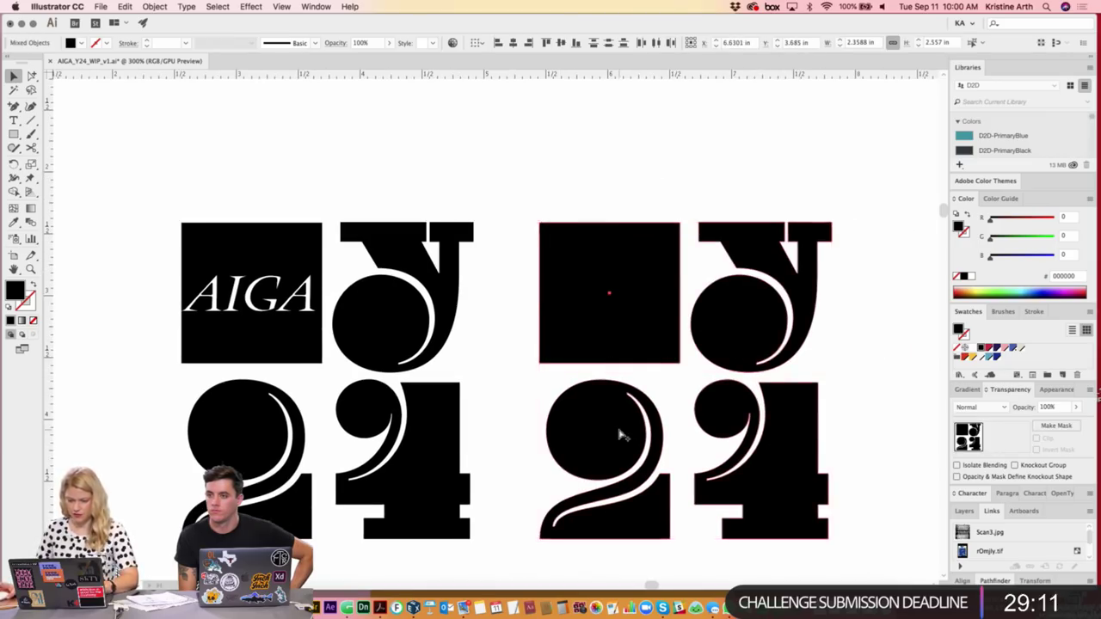
key("ctrl+g")
- Zoom out and check the AIGA lockup and the plain lockup side by side
left_click(525, 191)
scroll(507, 206, "left", 3)
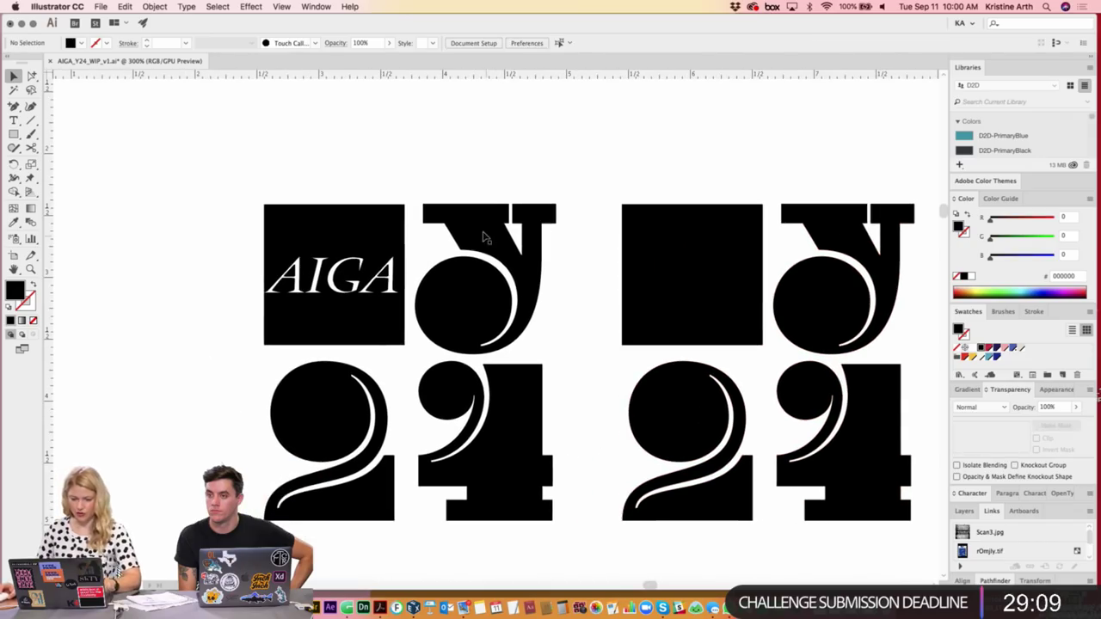
left_click(486, 236)
left_click(615, 196)
key("ctrl+minus")
left_click(351, 277)
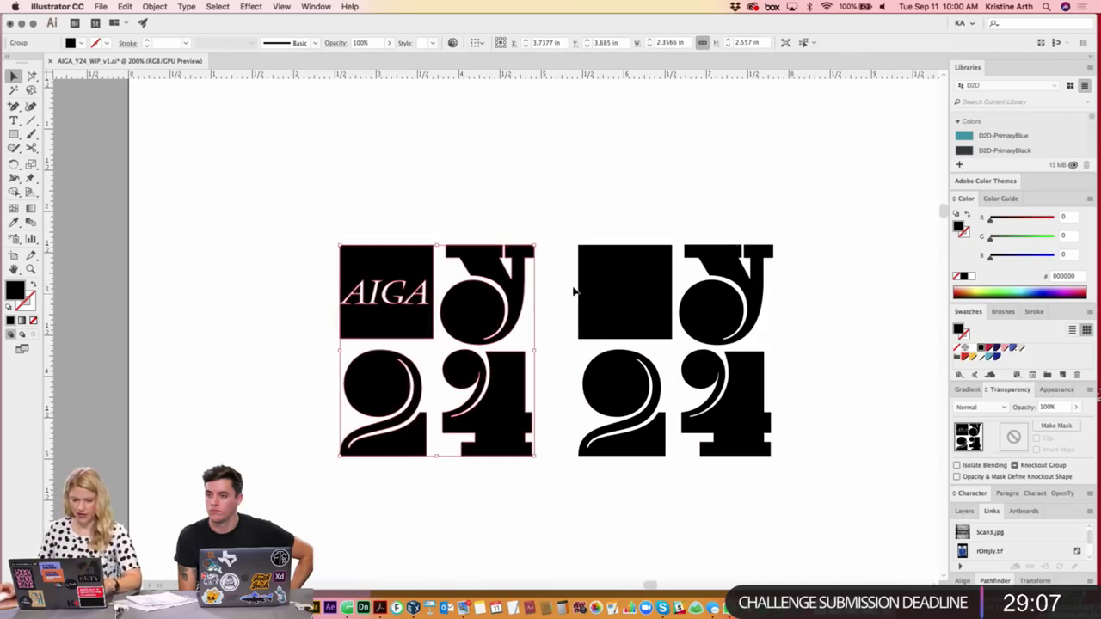
left_click(623, 275)
left_click(610, 226)
- Duplicate the plain Y24 lockup into a row of four, with the AIGA lockup moved top-left
key("ctrl+minus")
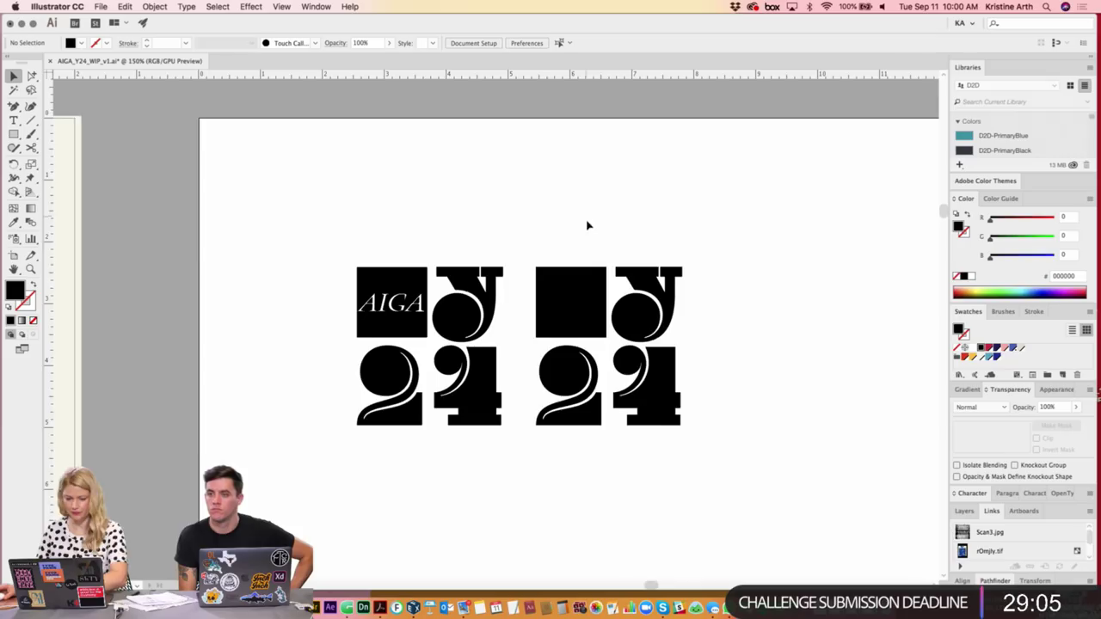
left_click(566, 307)
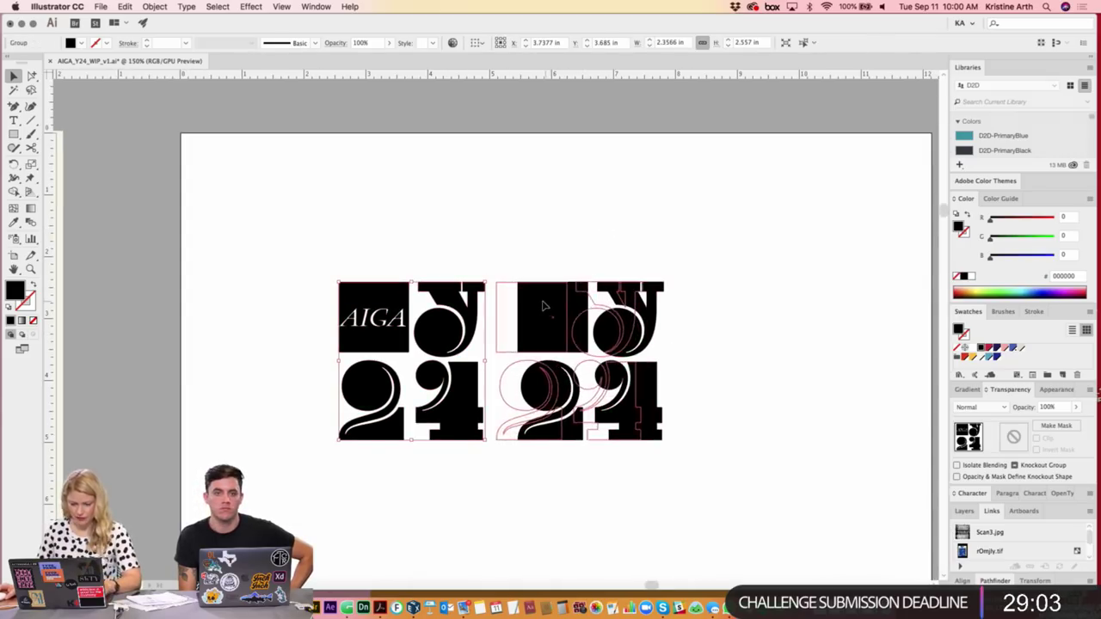
left_click_drag(672, 347, 558, 268)
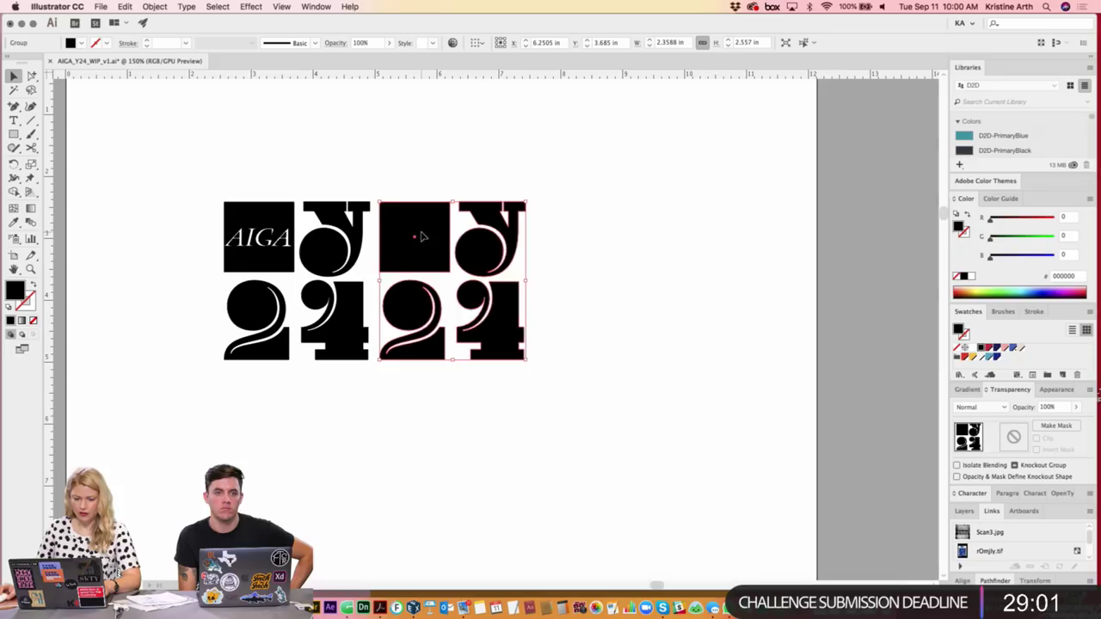
left_click_drag(421, 237, 583, 236, "alt")
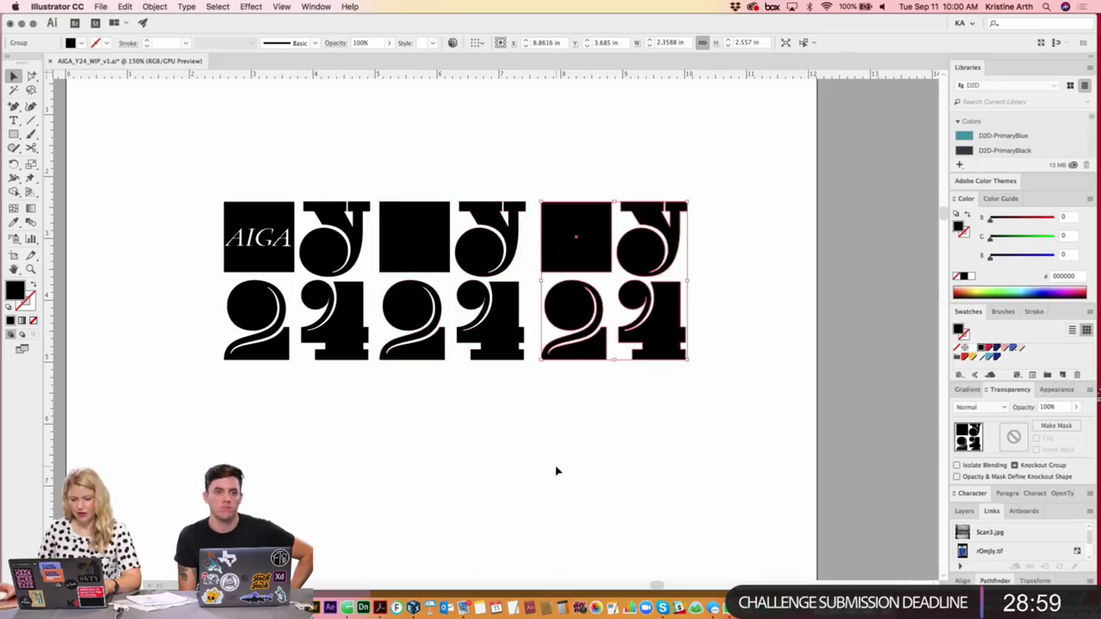
scroll(517, 456, "left", 2)
mouse_move(364, 246)
left_mouse_down()
mouse_move(208, 168)
mouse_move(170, 34)
left_mouse_up()
left_click_drag(433, 172, 602, 258)
left_click_drag(444, 246, 215, 246)
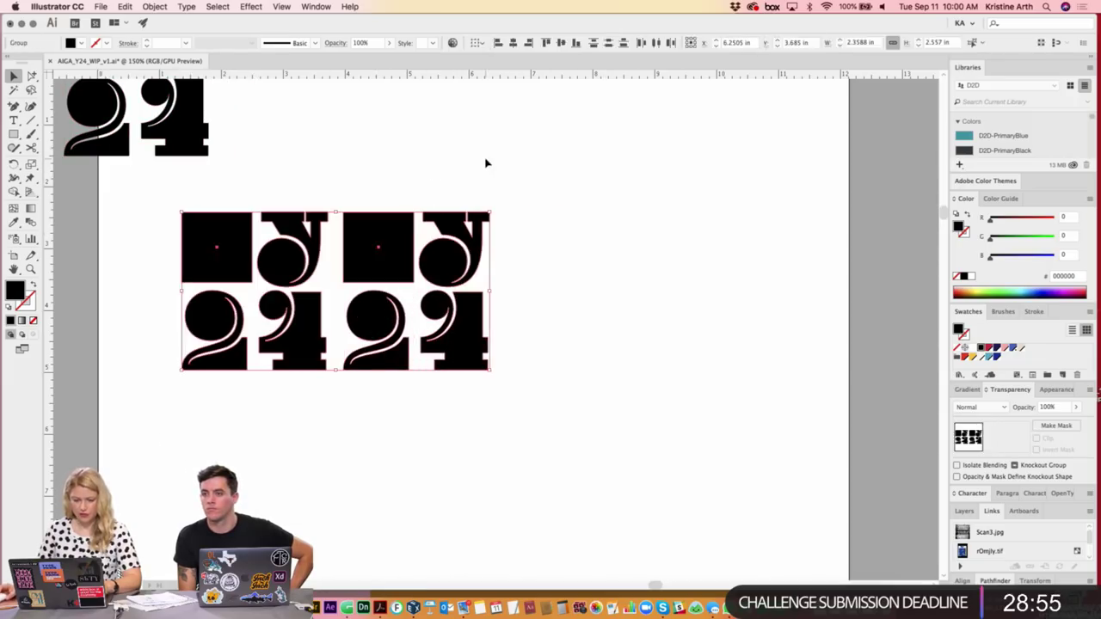
left_click(485, 163)
left_click_drag(361, 249, 518, 249, "alt")
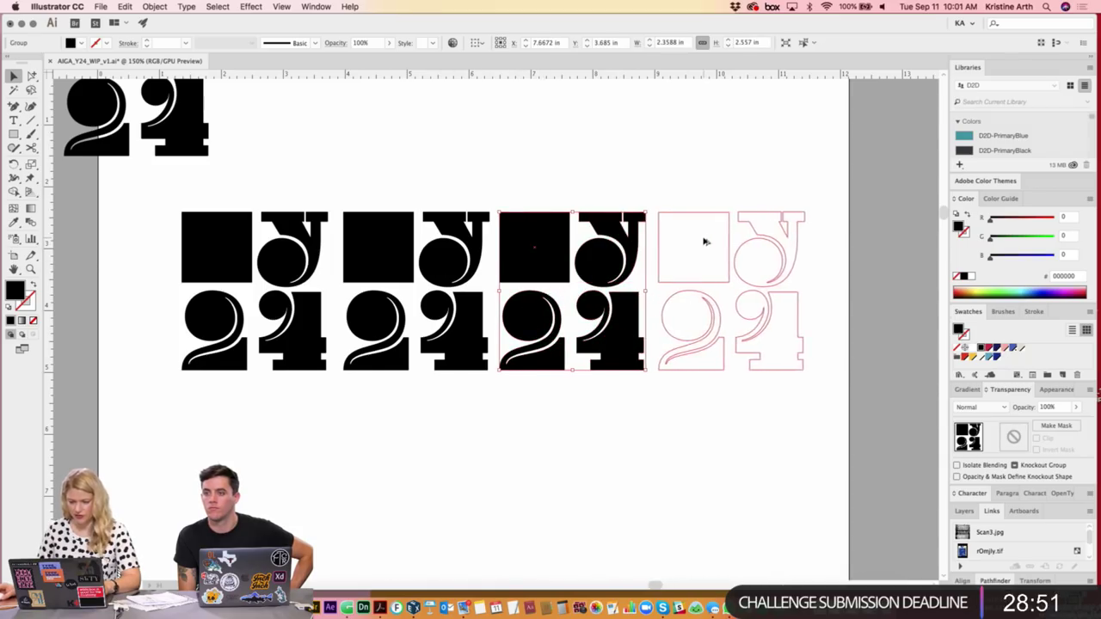
left_click_drag(540, 255, 700, 255, "alt")
- Distribute the four lockups with even horizontal spacing
scroll(411, 170, "left", 2)
left_click(411, 170)
key("ctrl+a")
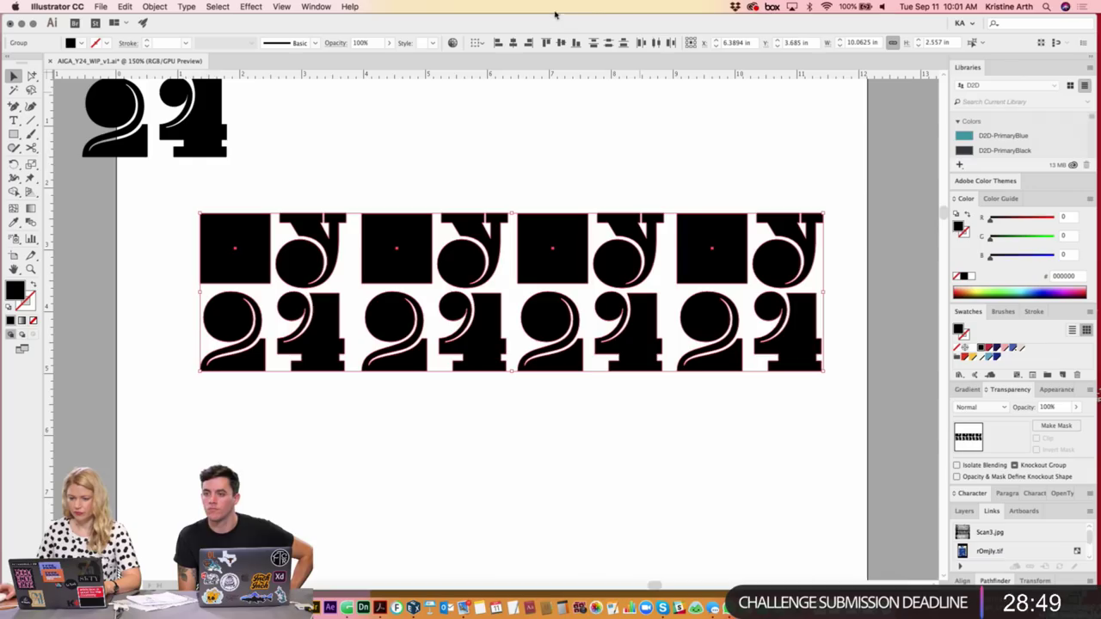
left_click(656, 43)
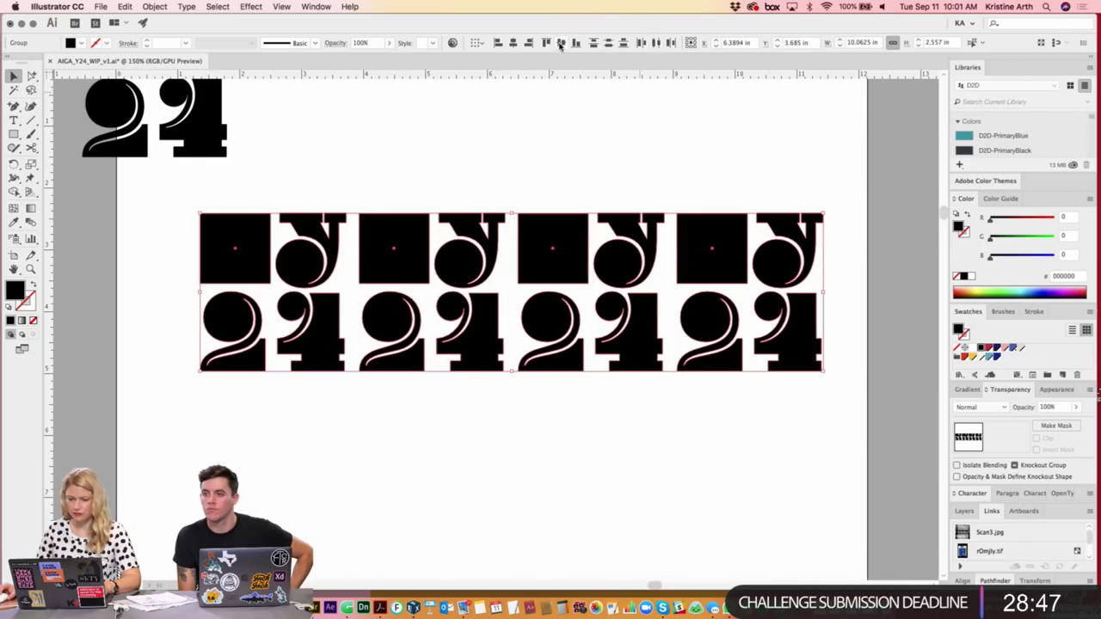
left_click(625, 131)
scroll(672, 129, "down", 2)
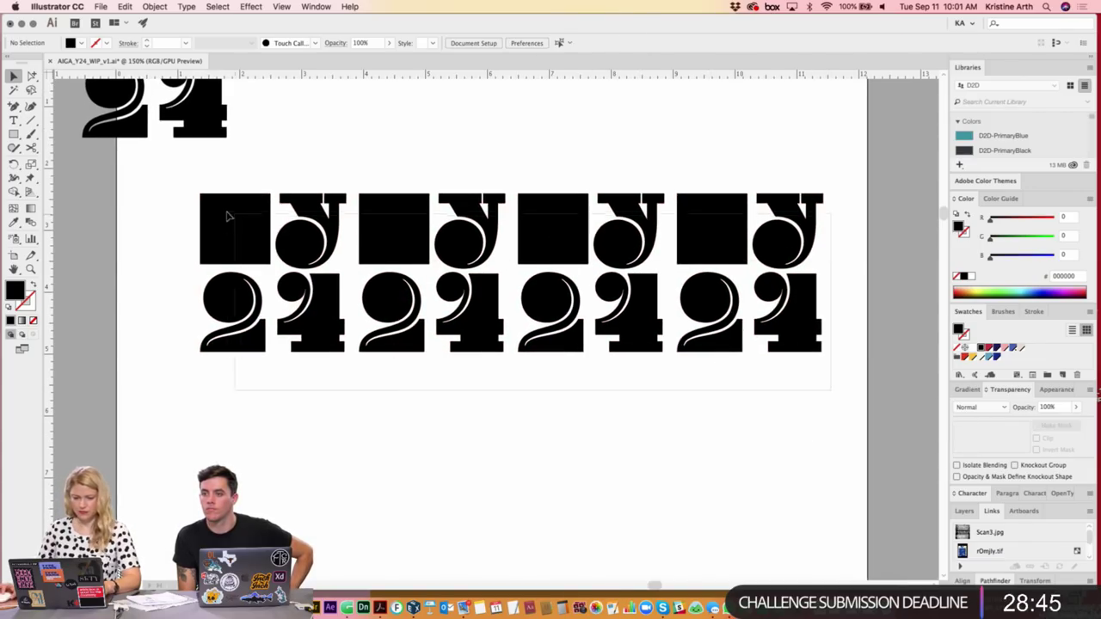
left_click(440, 249)
left_click(435, 216)
- Rotate the second and fourth lockups 180° and close the gaps so they abut
left_click(503, 211)
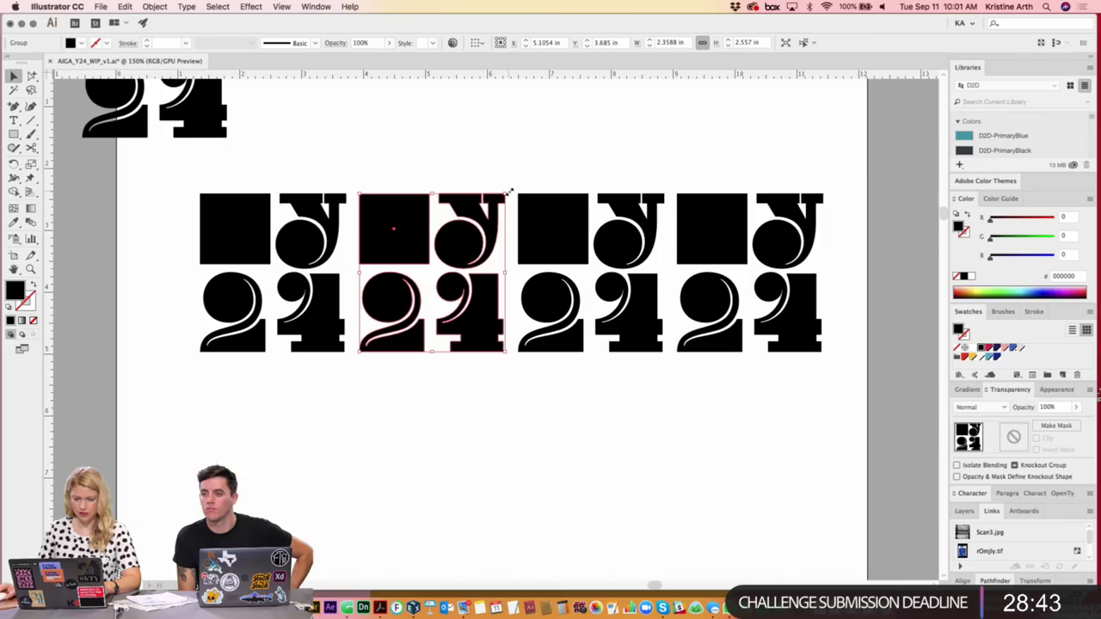
left_click_drag(510, 191, 356, 354)
left_click(575, 376)
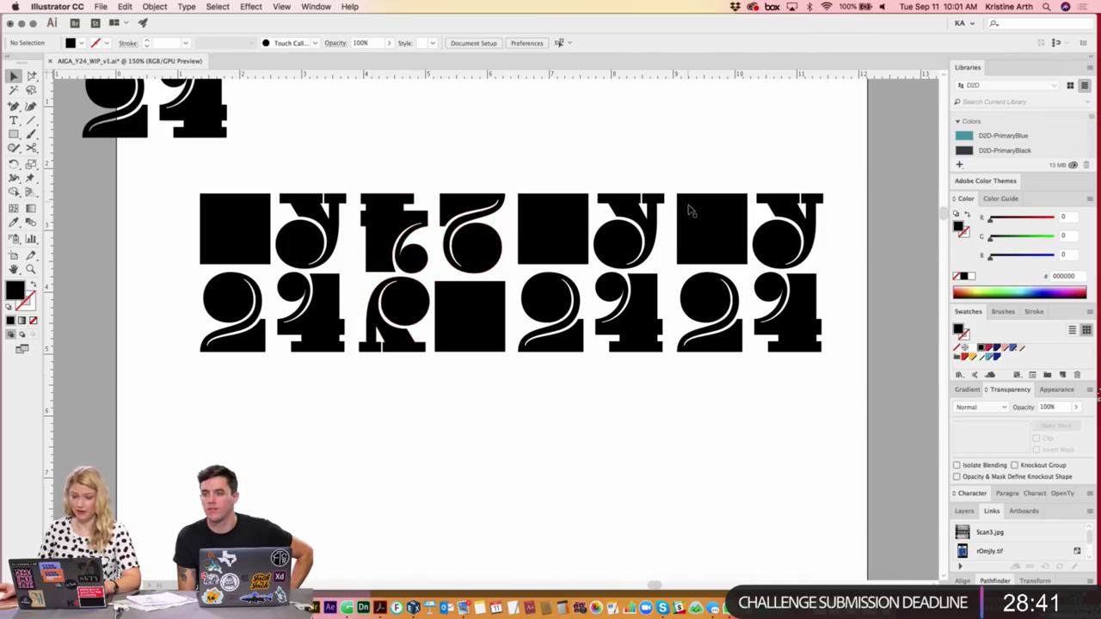
left_click(690, 211)
left_click_drag(827, 189, 708, 396)
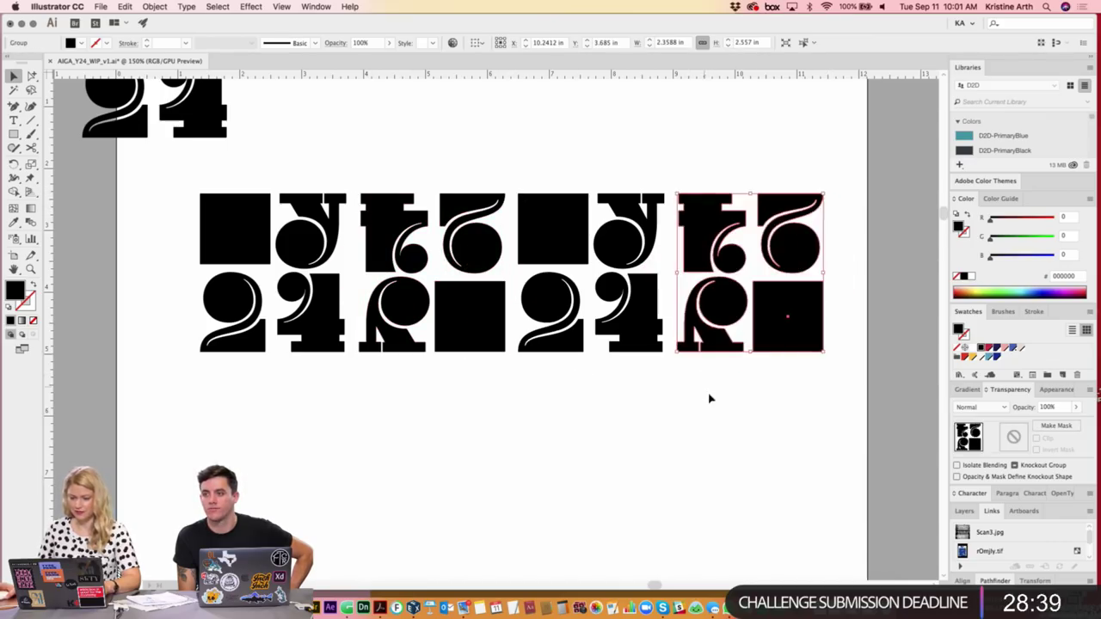
left_click(711, 396)
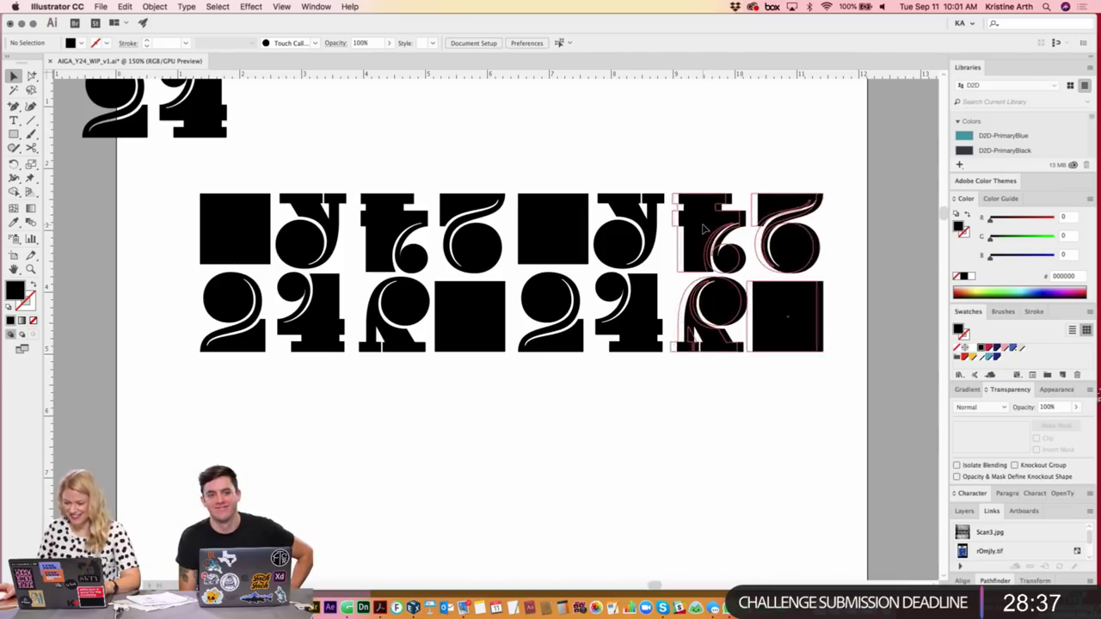
left_click_drag(711, 228, 615, 249)
left_click(300, 244, "shift")
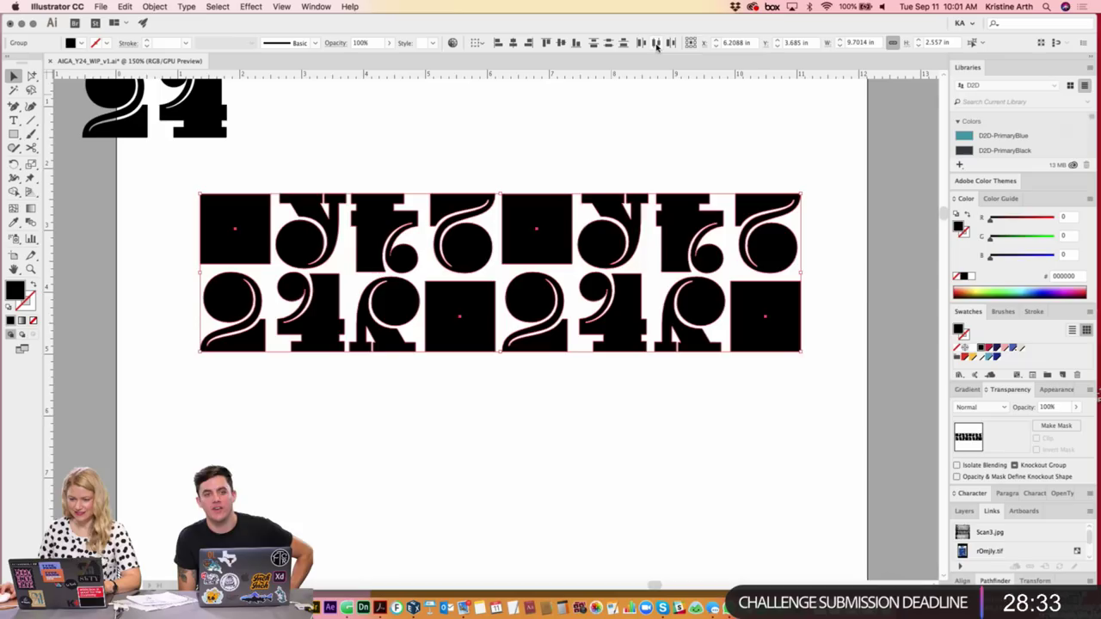
left_click(695, 129)
- Option-drag a duplicate of the whole lockup row directly below the original
scroll(727, 155, "down", 1)
scroll(727, 155, "left", 1)
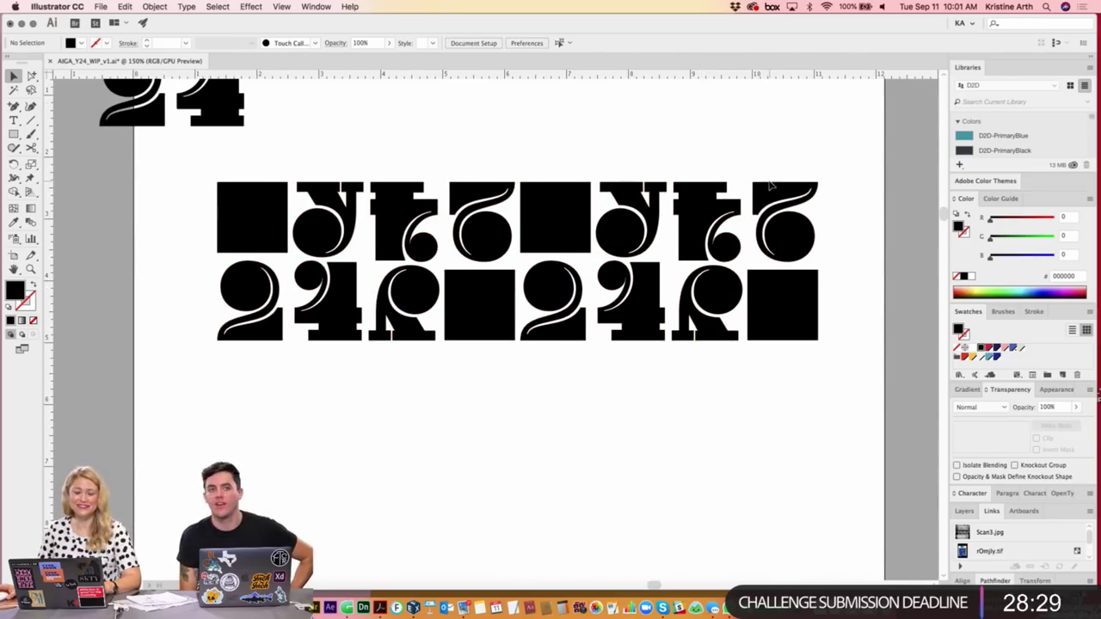
left_click_drag(809, 249, 788, 269)
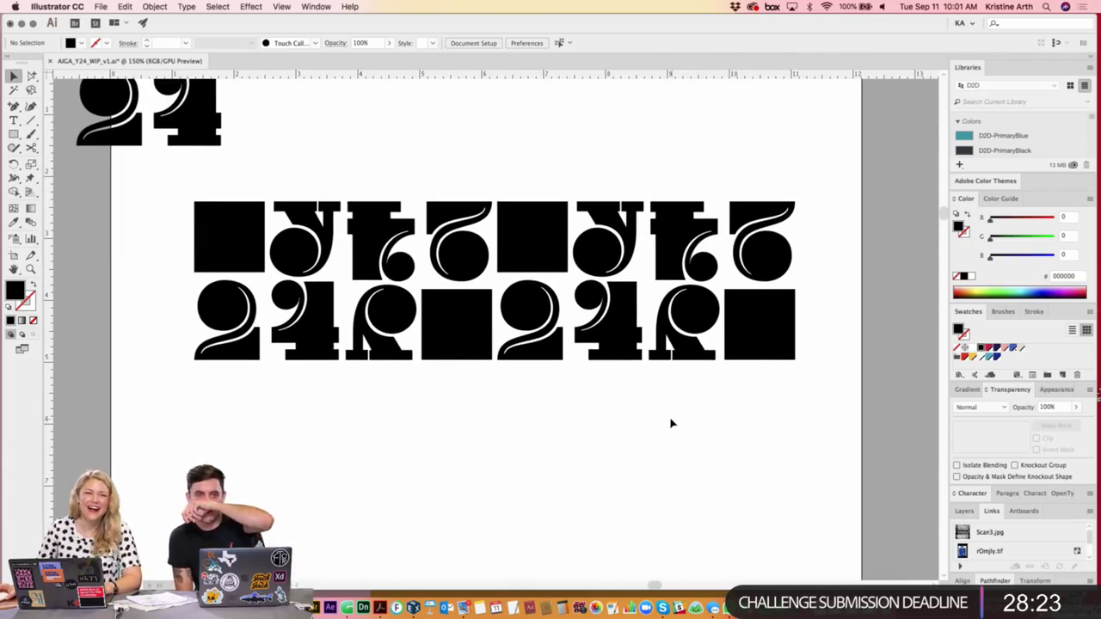
left_click_drag(685, 413, 686, 420)
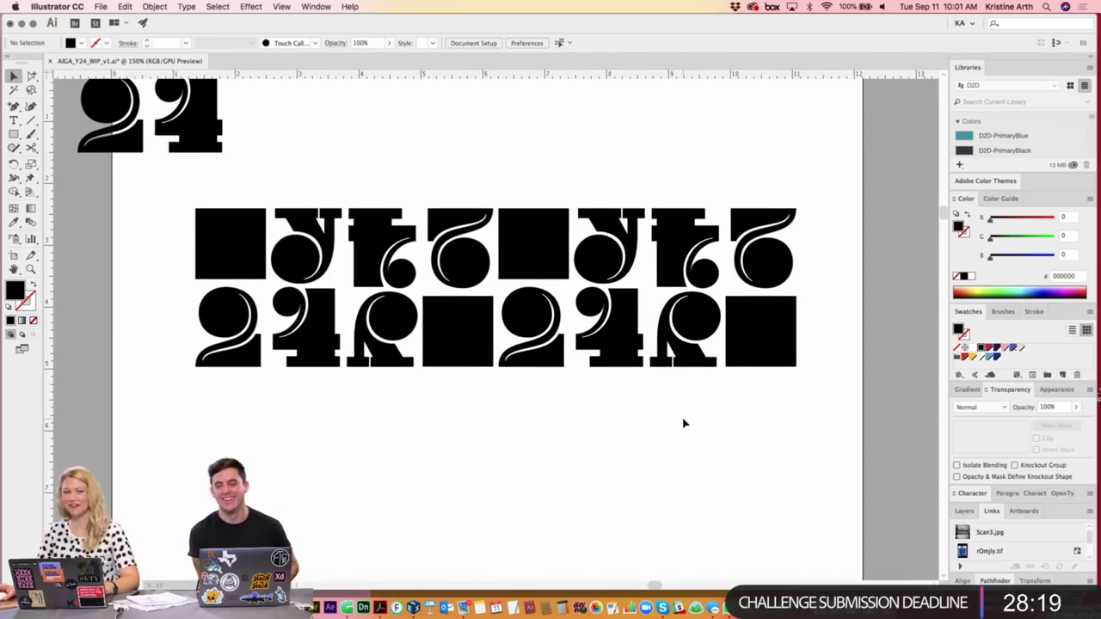
mouse_move(713, 419)
left_mouse_down()
mouse_move(221, 236)
mouse_move(252, 213)
left_mouse_up()
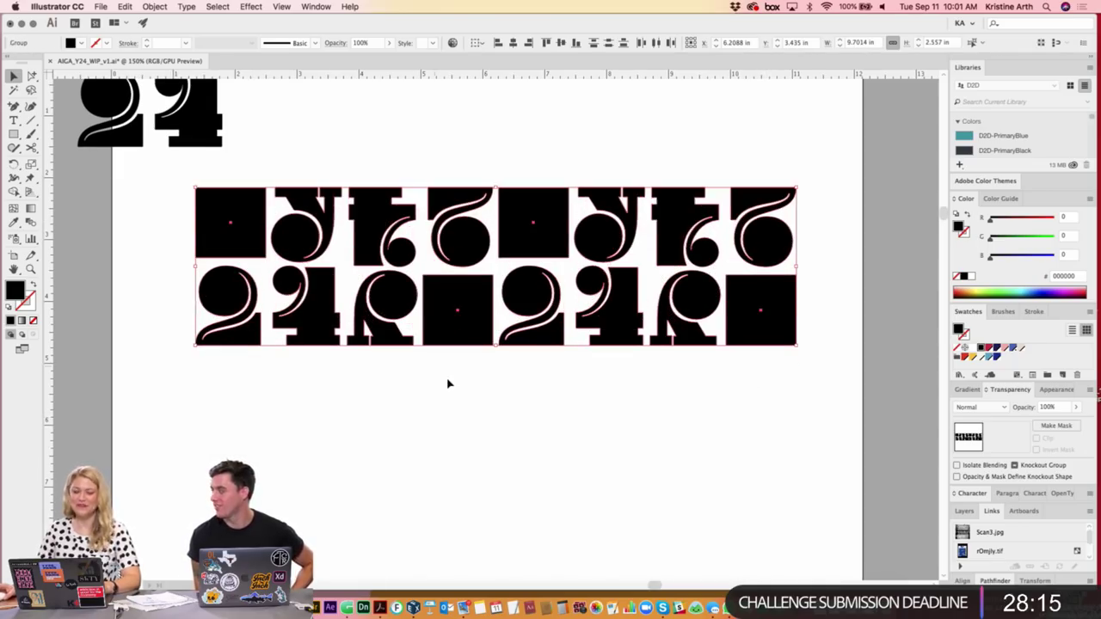
left_click(508, 413)
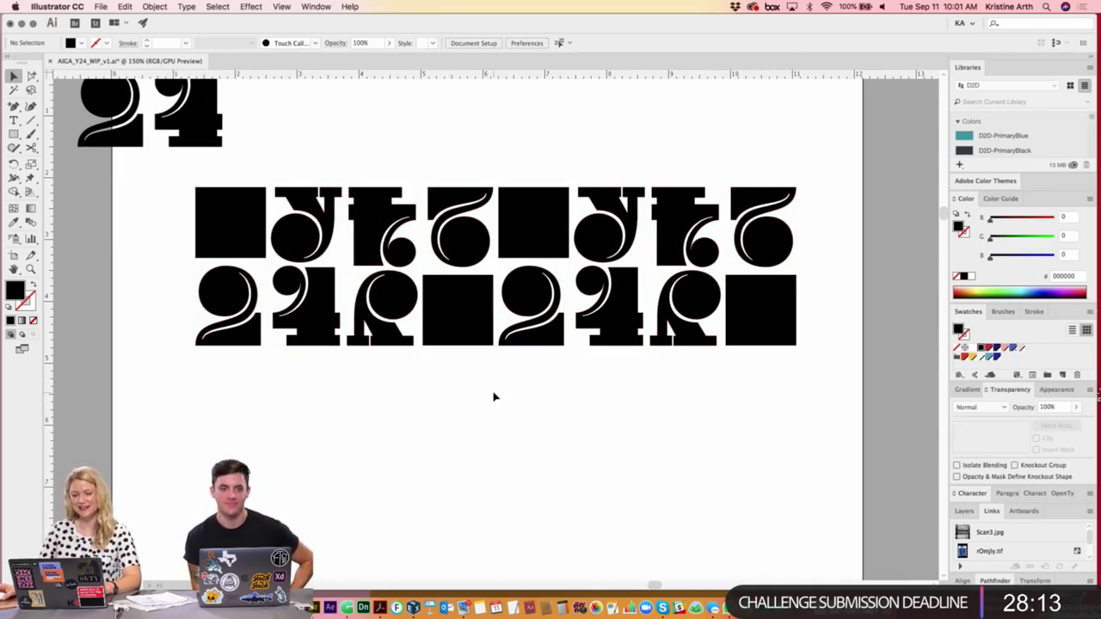
scroll(568, 413, "down", 2)
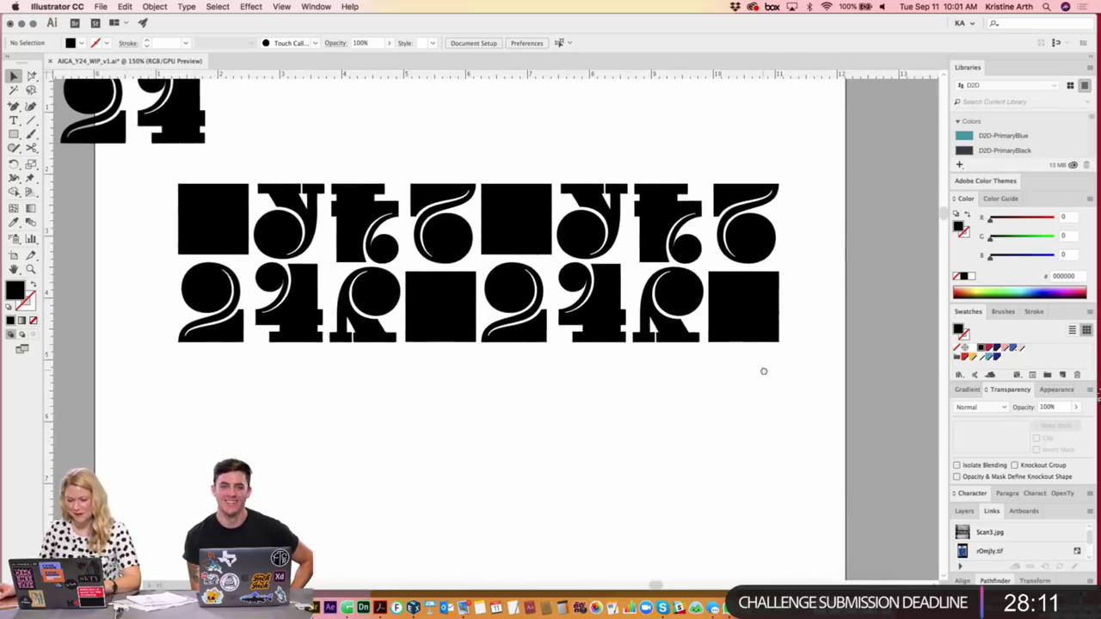
left_click(239, 213)
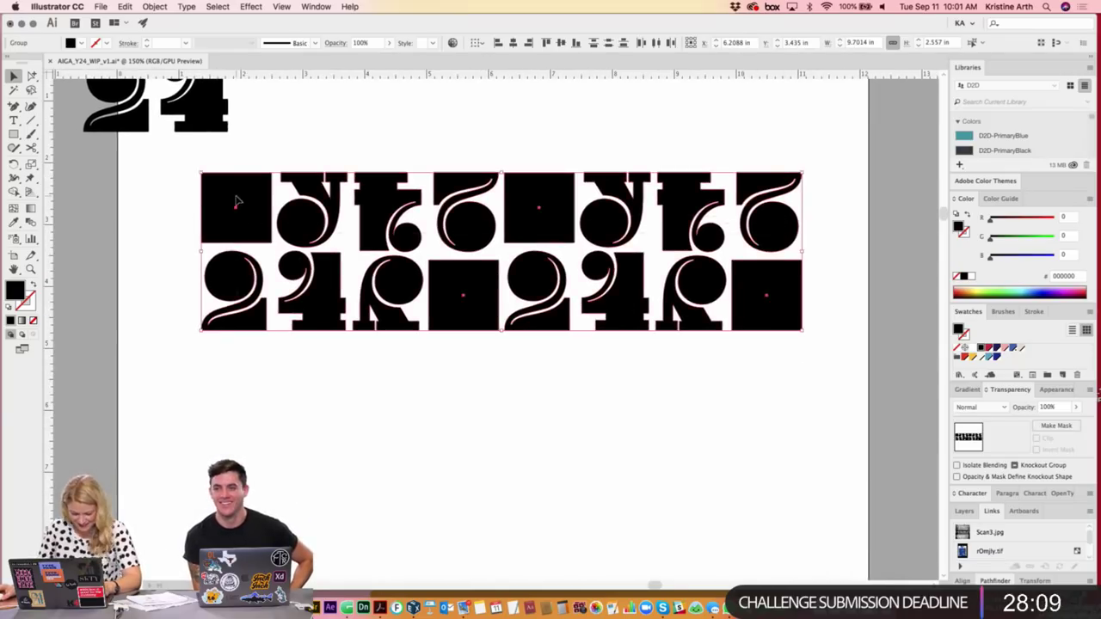
left_click_drag(238, 202, 258, 368)
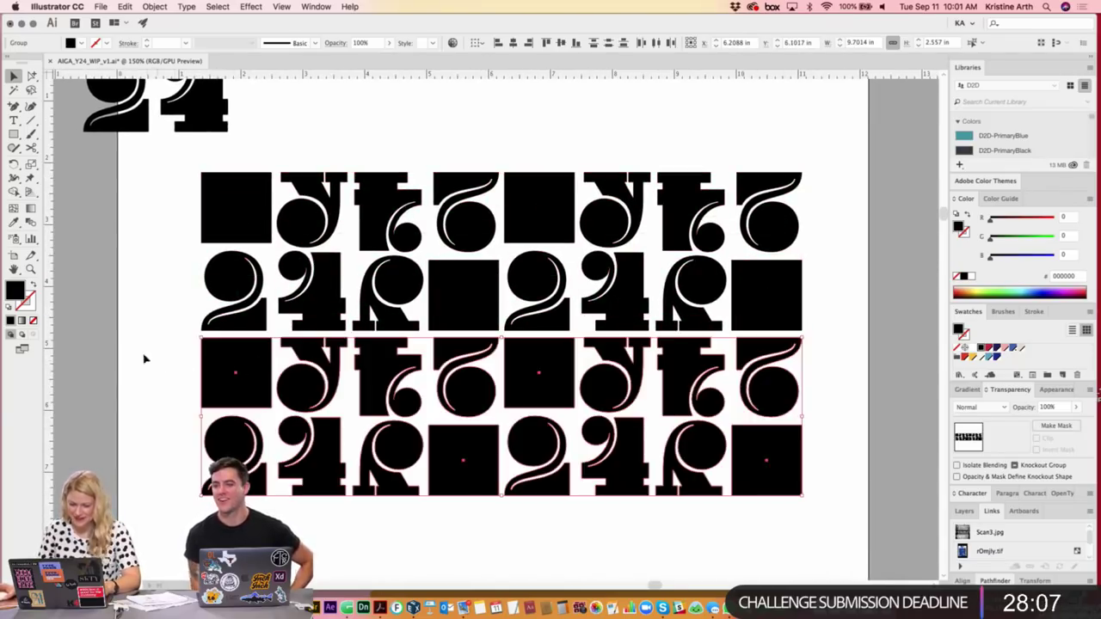
- Nudge the bottom two rows of glyph tiles up one arrow-key step
left_click(165, 344)
left_click_drag(166, 346, 172, 339)
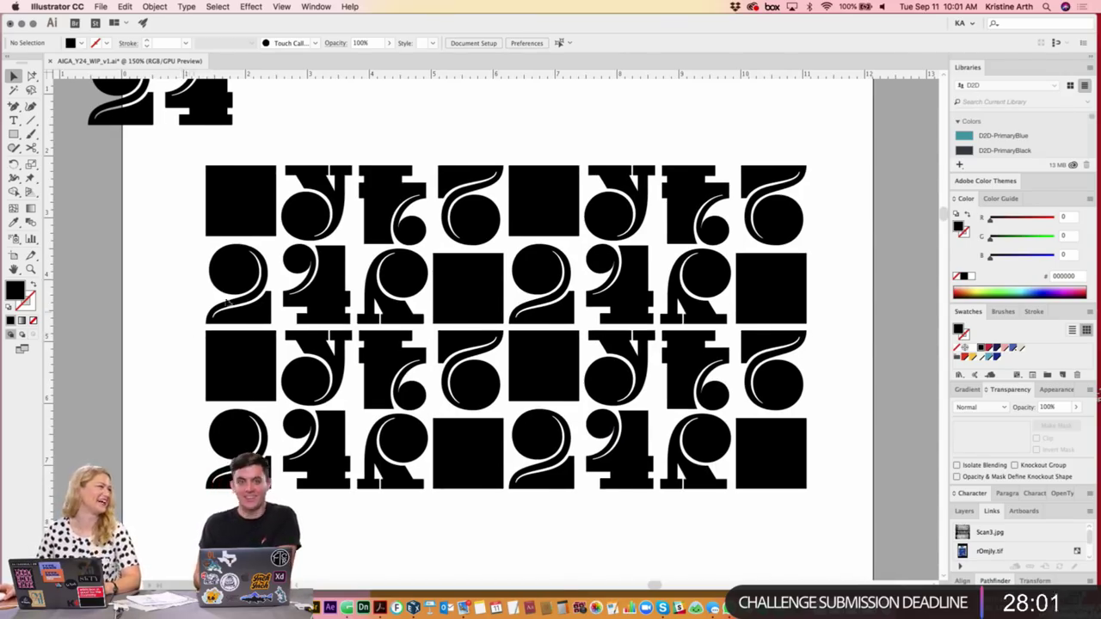
scroll(269, 274, "up", 1)
scroll(229, 388, "down", 2)
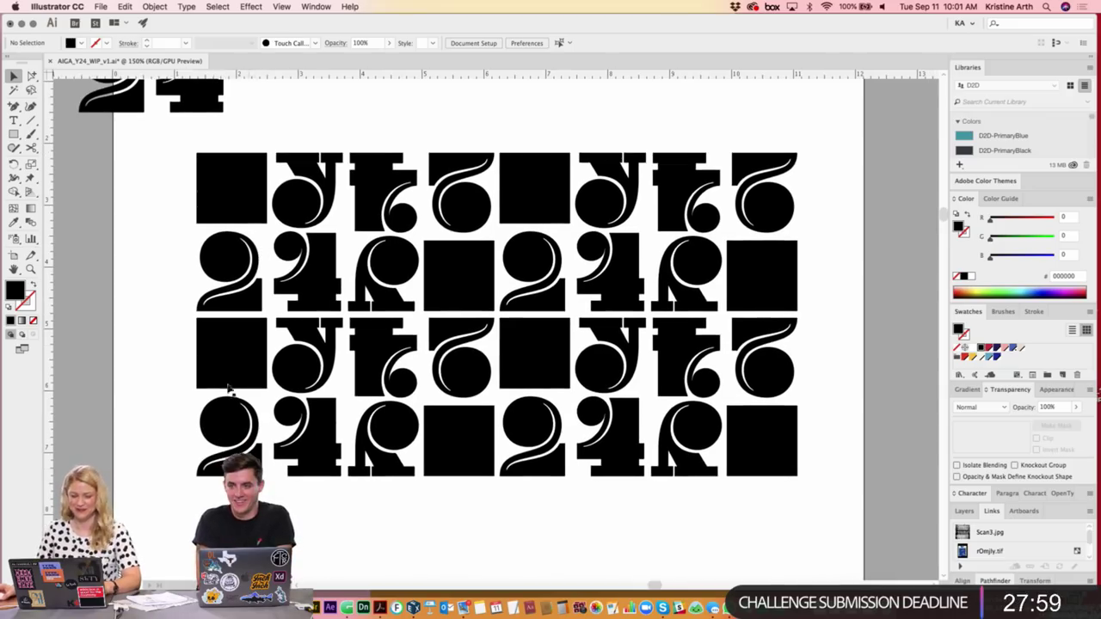
left_click_drag(719, 491, 755, 483)
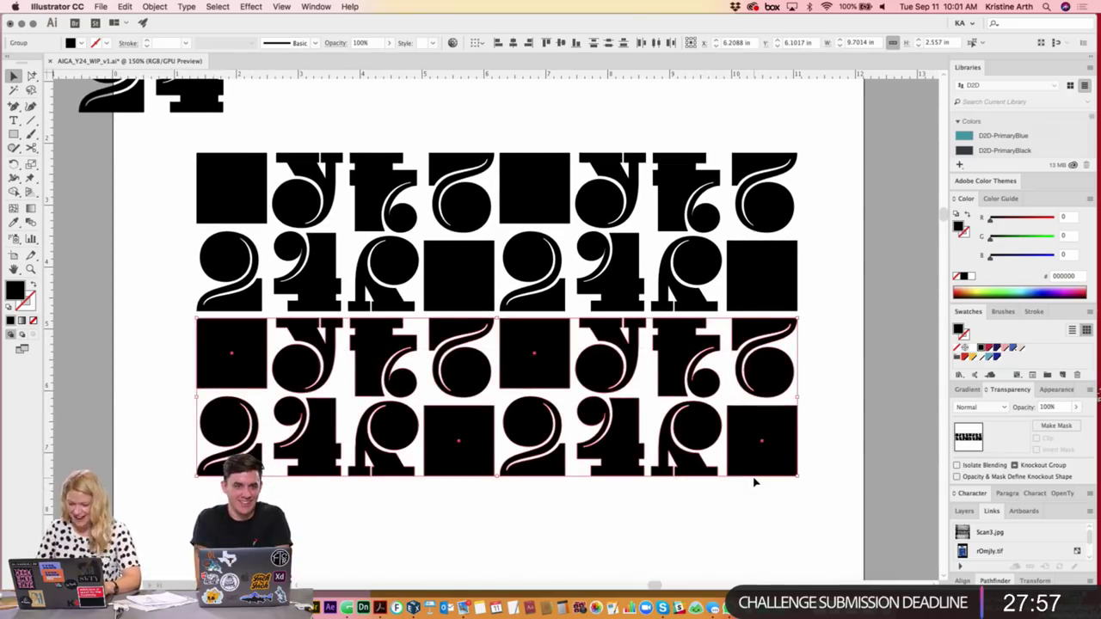
key("Up")
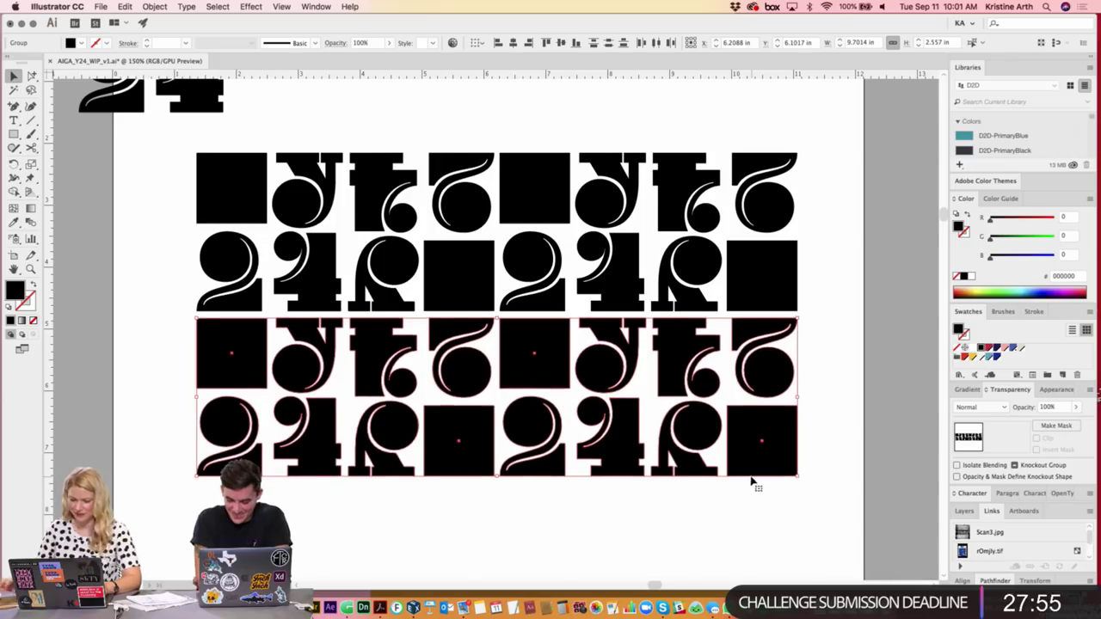
left_click(805, 311)
- Select the left and right two-column tile groups in turn
left_click_drag(457, 293, 464, 323)
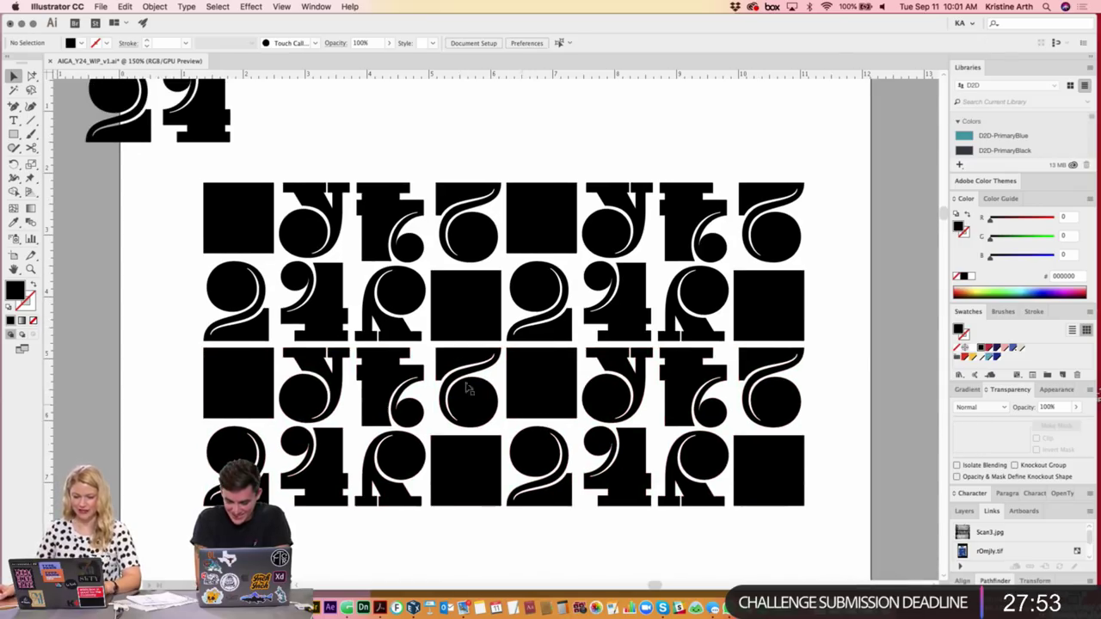
left_click_drag(529, 371, 535, 359)
left_click(238, 368)
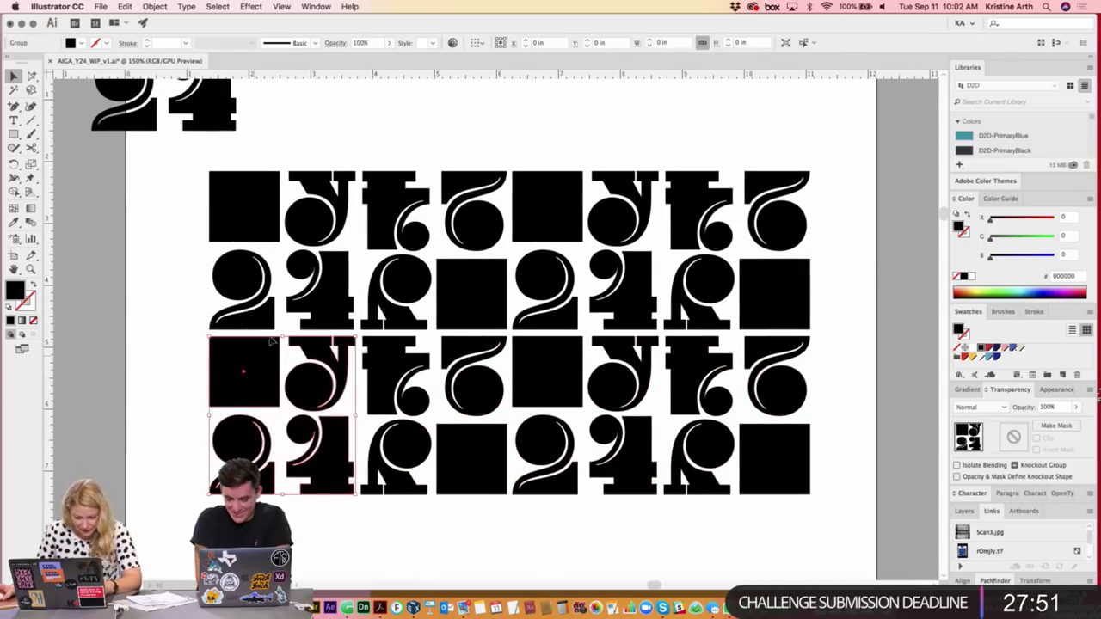
left_click(401, 297)
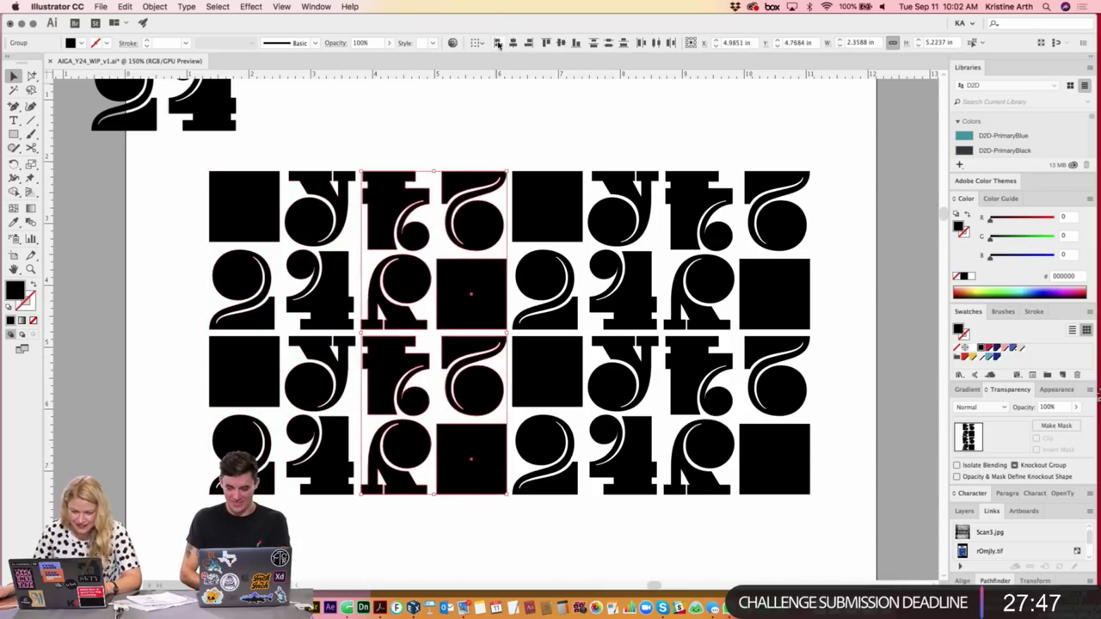
left_click(522, 112)
- Zoom in to check the square-Y-2-4 and t-6-R-square tile groups, then zoom out
scroll(568, 224, "down", 1)
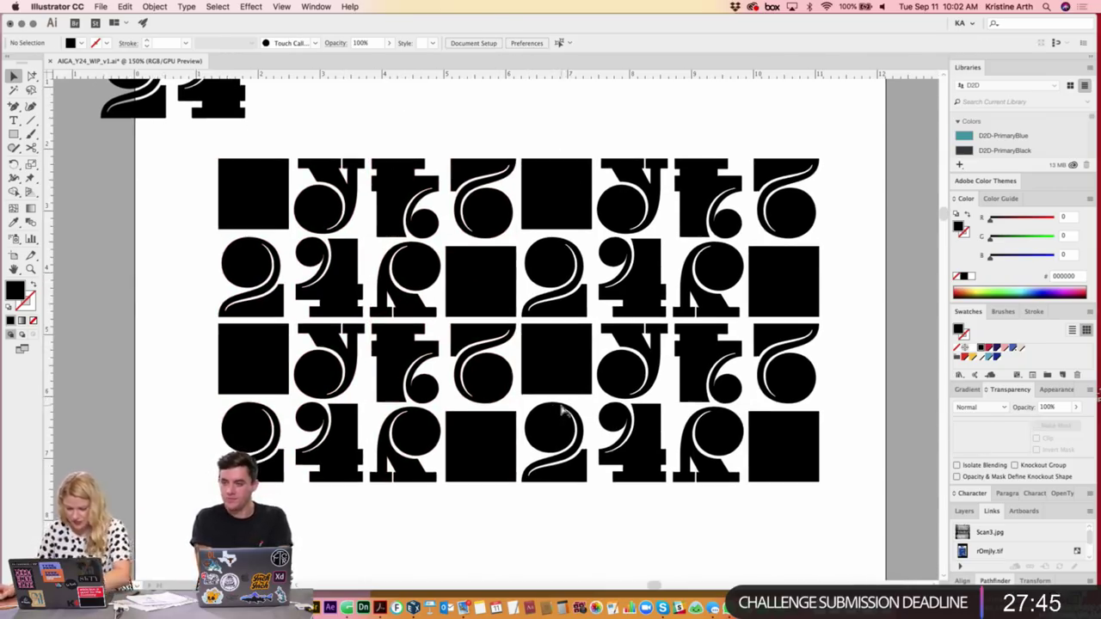
key("super+equal")
scroll(578, 413, "down", 1)
left_click(578, 346)
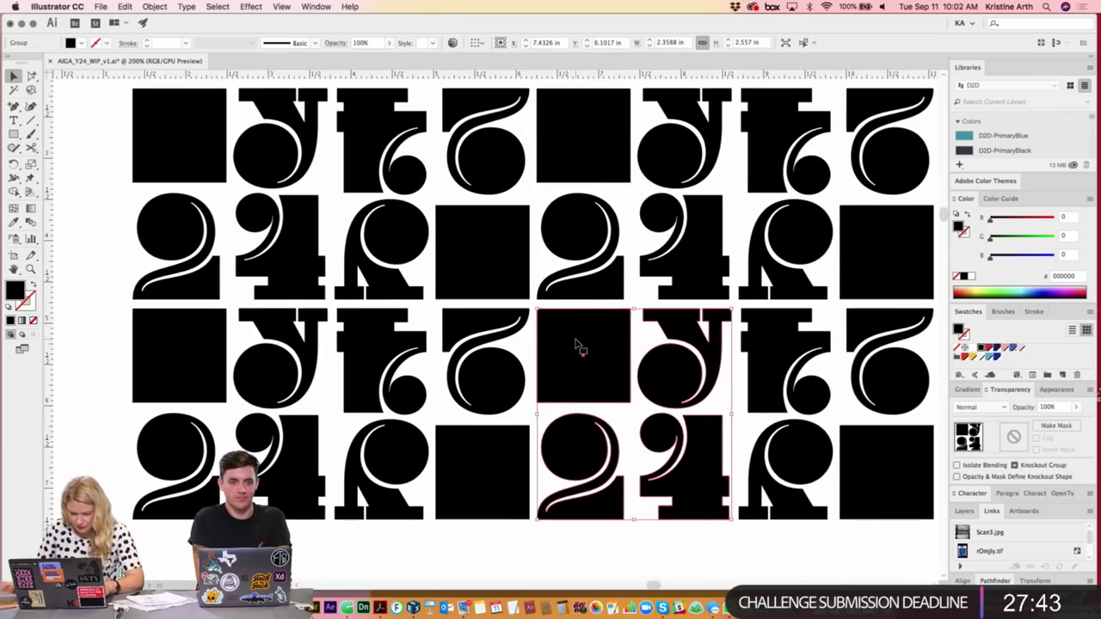
left_click(510, 335)
scroll(533, 327, "down", 1)
scroll(534, 327, "left", 1)
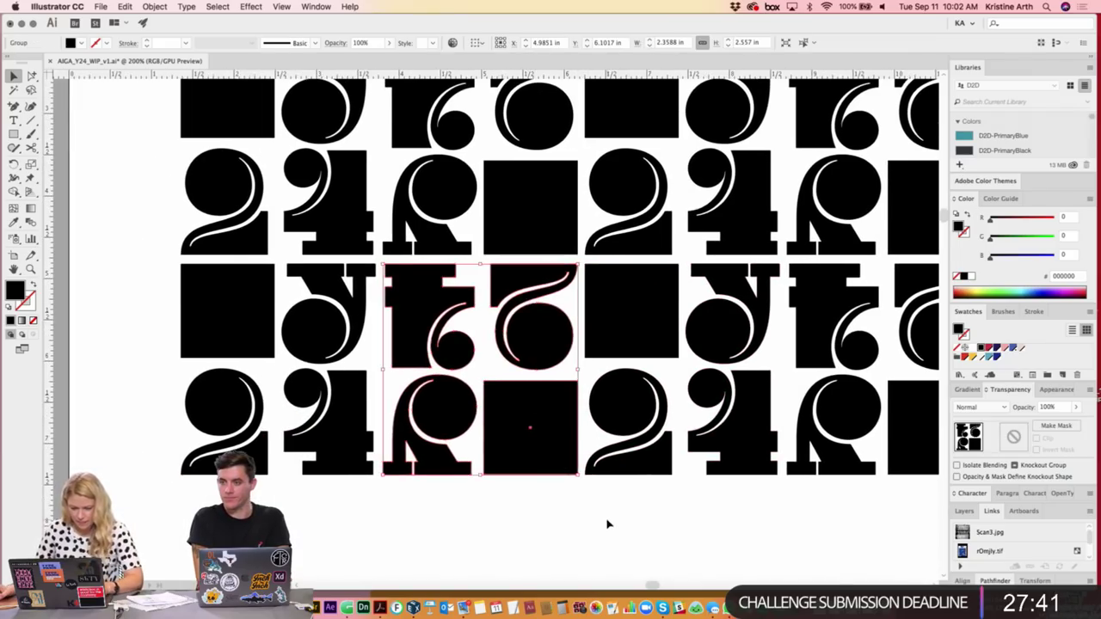
left_click(608, 524)
key("super+minus")
key("super+minus")
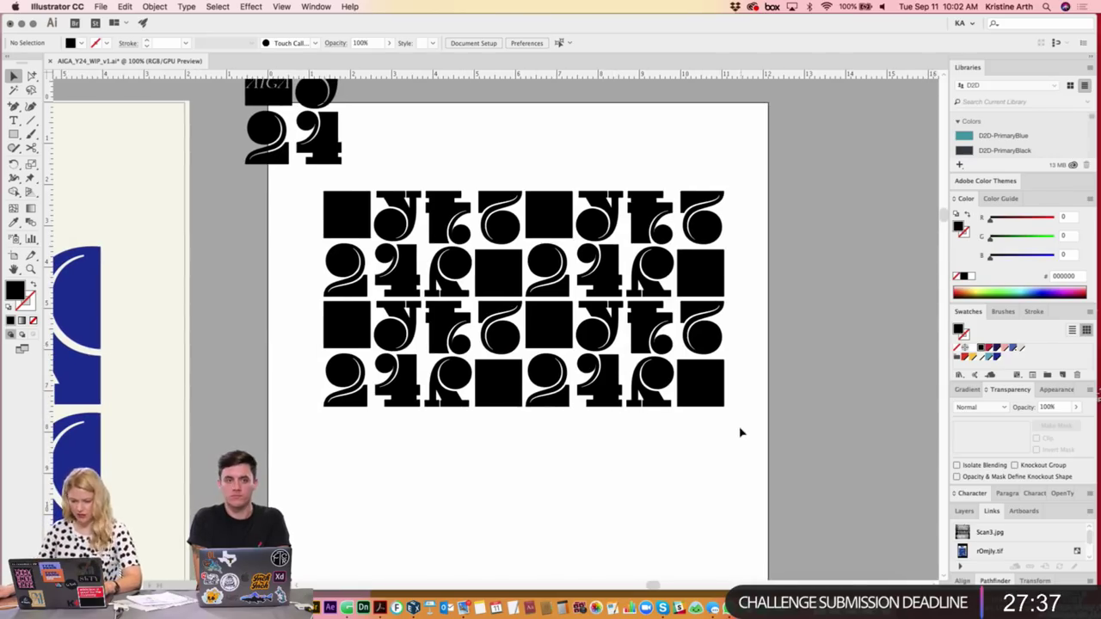
- Nudge the bottom two tile rows back down slightly
left_click_drag(740, 433, 293, 334)
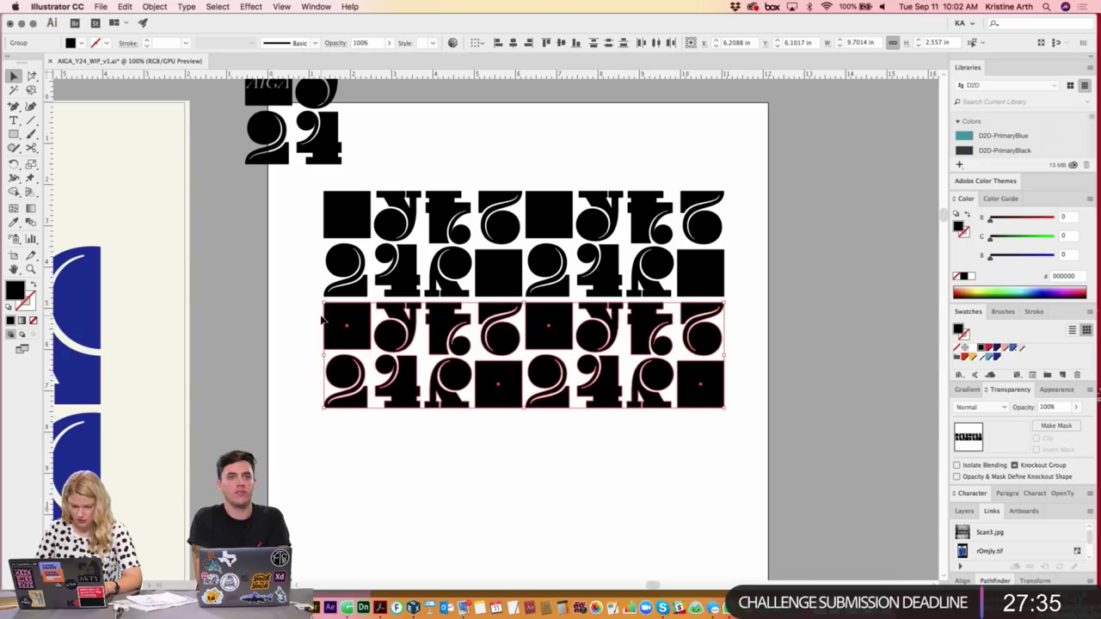
key("Up")
left_click(443, 440)
scroll(464, 368, "up", 1)
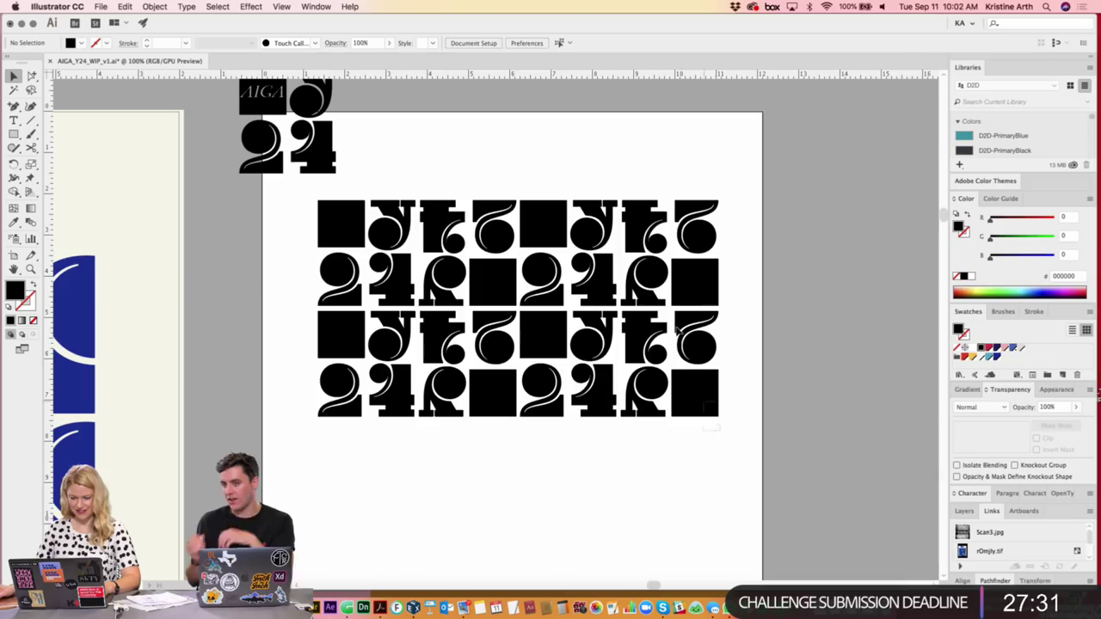
left_click_drag(743, 442, 300, 323)
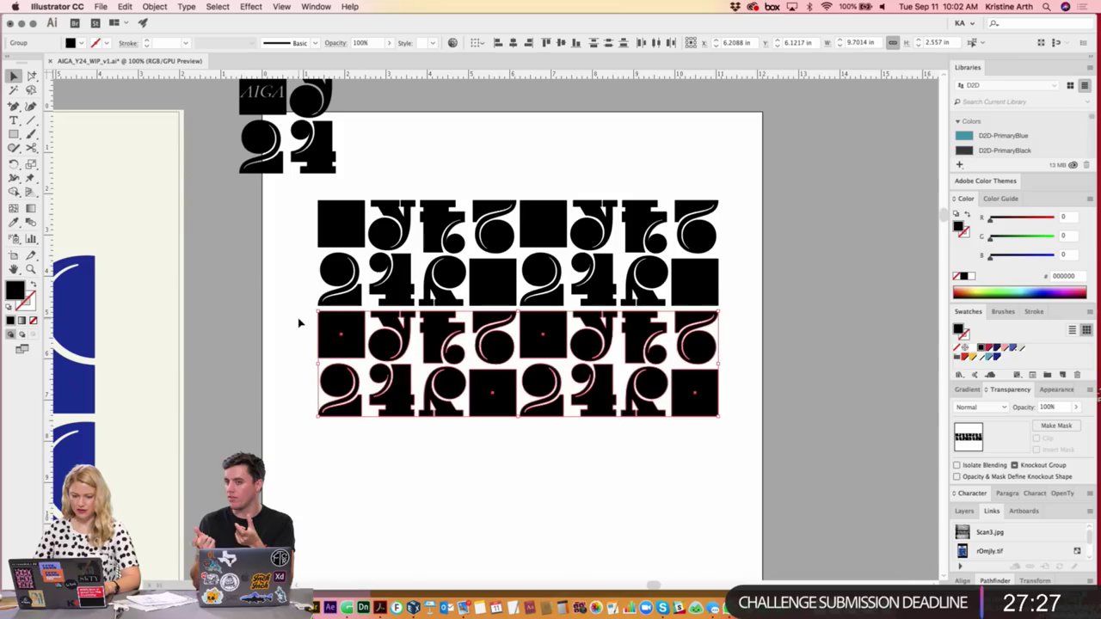
left_click(454, 475)
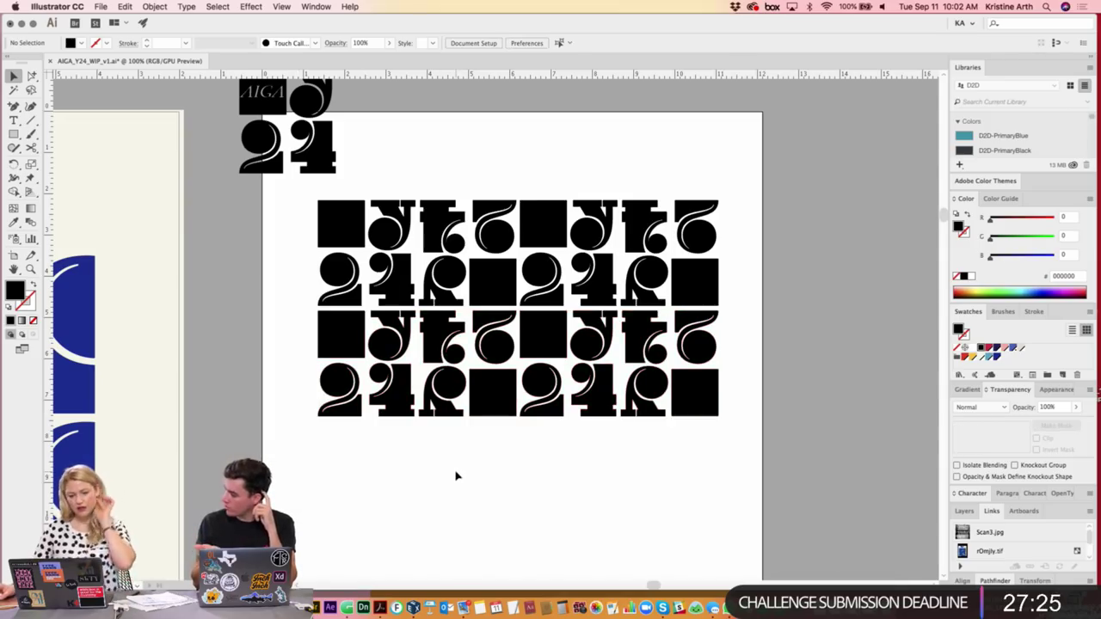
- Move the AIGA 24 lockup higher and zoom the view to 150%
scroll(721, 472, "up", 1)
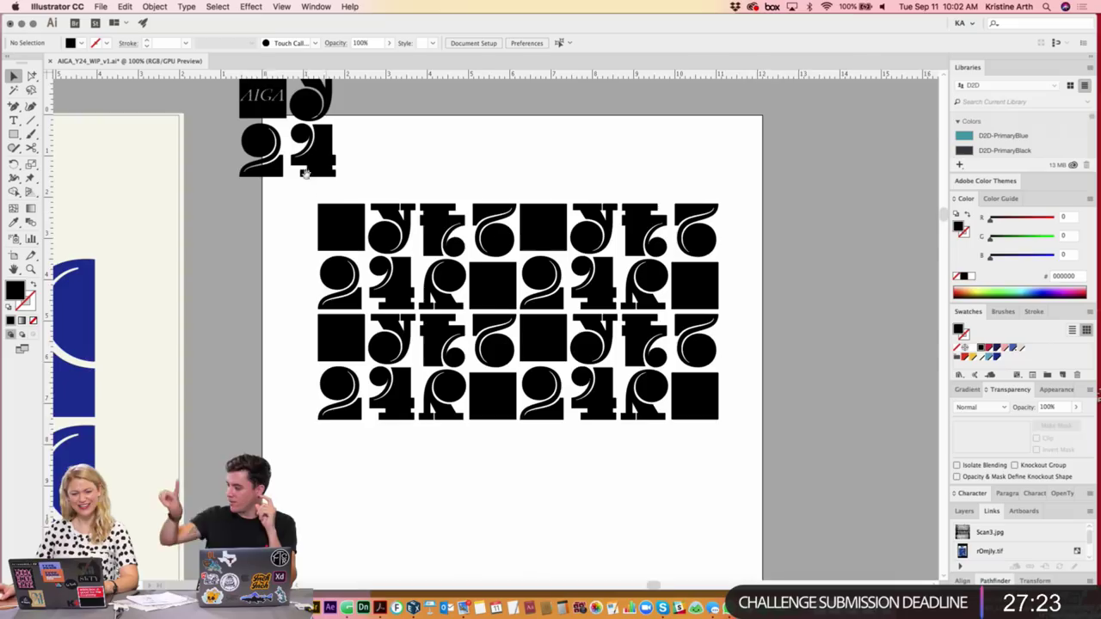
scroll(516, 301, "up", 3)
mouse_move(321, 130)
left_mouse_down()
mouse_move(363, 113)
mouse_move(370, 69)
left_mouse_up()
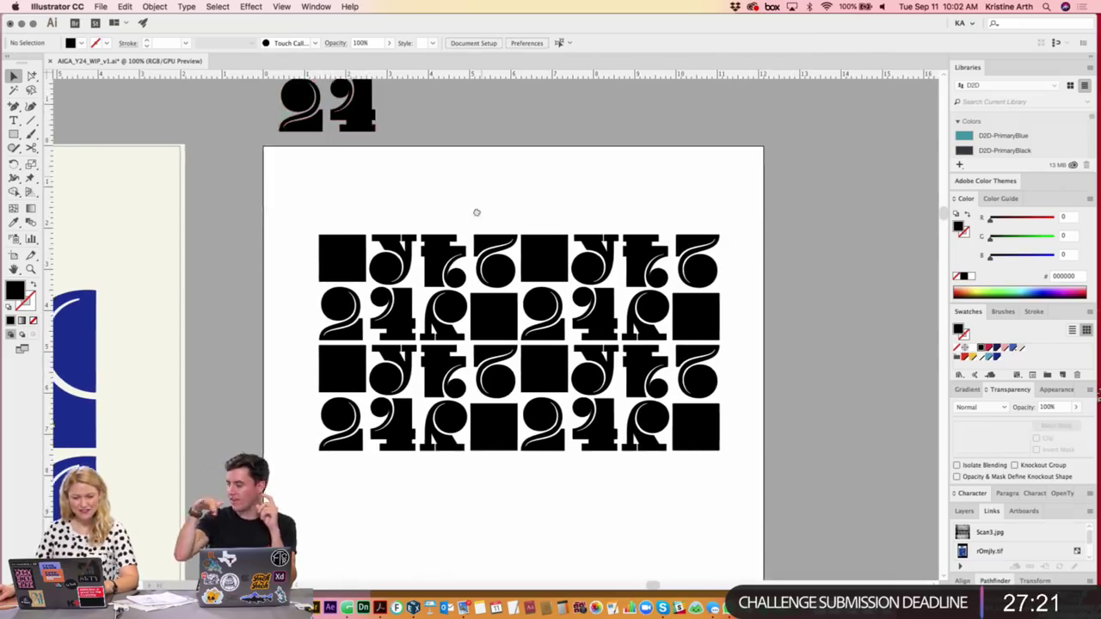
scroll(477, 239, "up", 5)
scroll(422, 258, "down", 6)
scroll(417, 194, "down", 6)
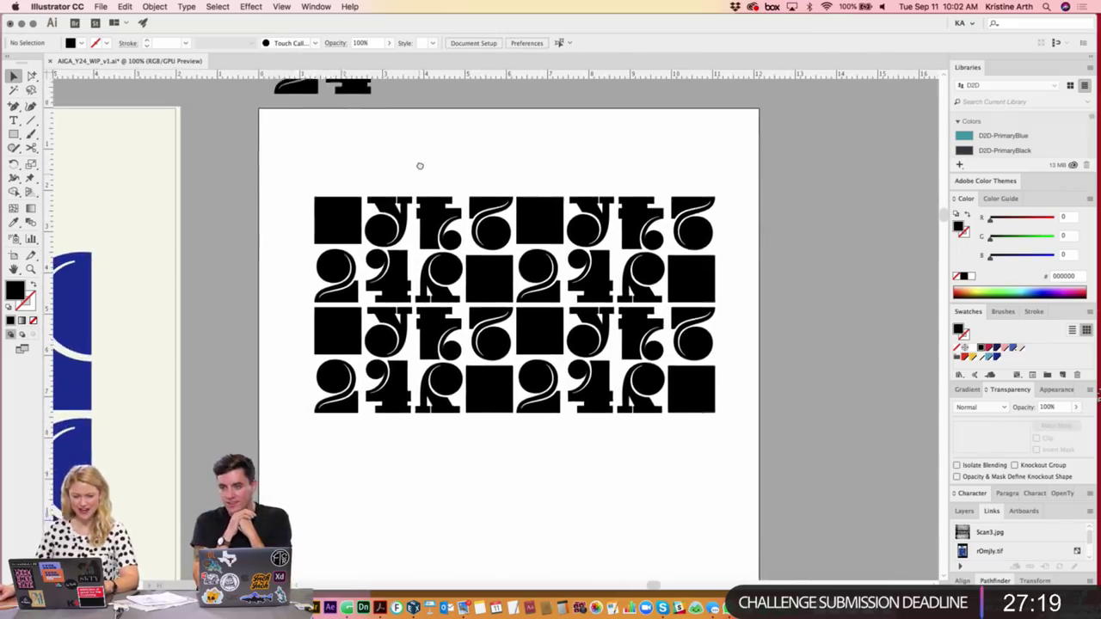
left_click_drag(476, 418, 485, 405)
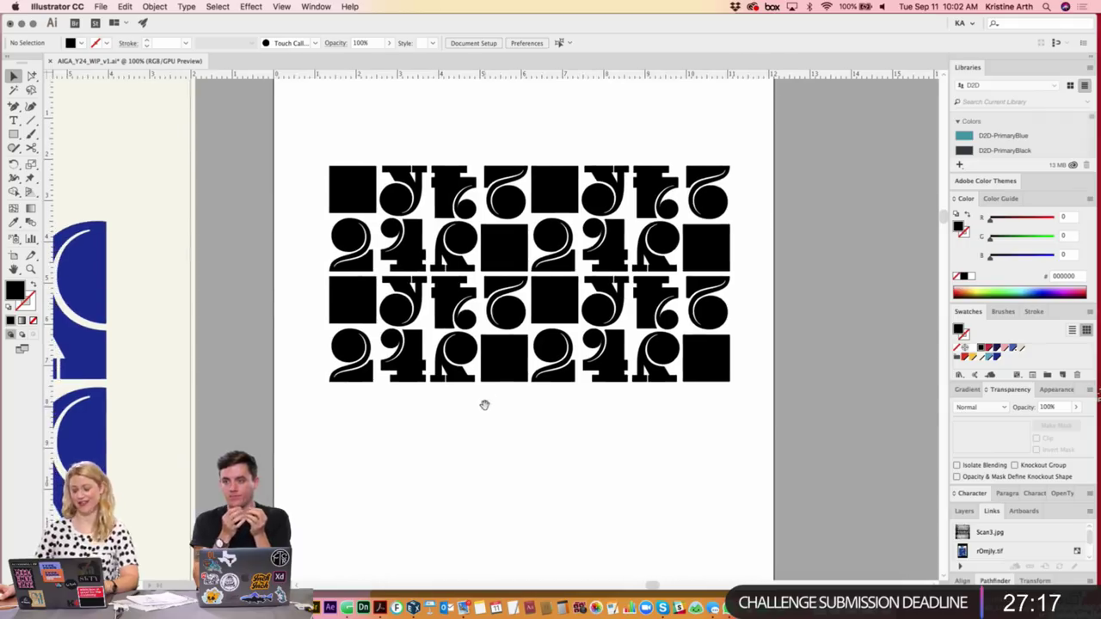
key("super+plus")
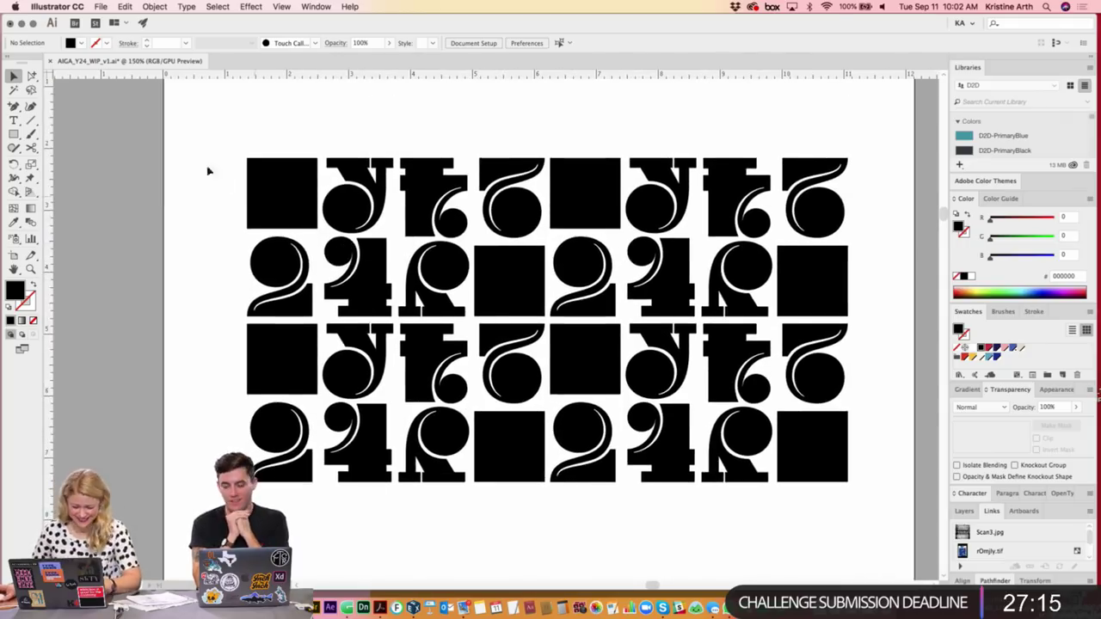
scroll(196, 140, "up", 4)
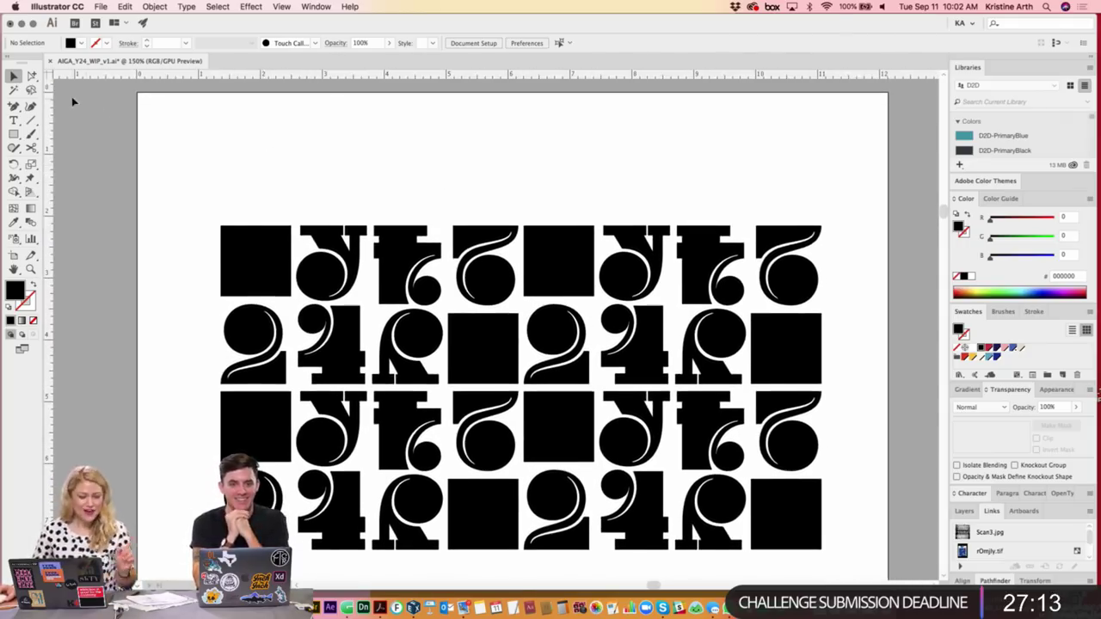
- Add a text line above the pattern and scale HELL YES up about three times
left_click(14, 120)
left_click(274, 140)
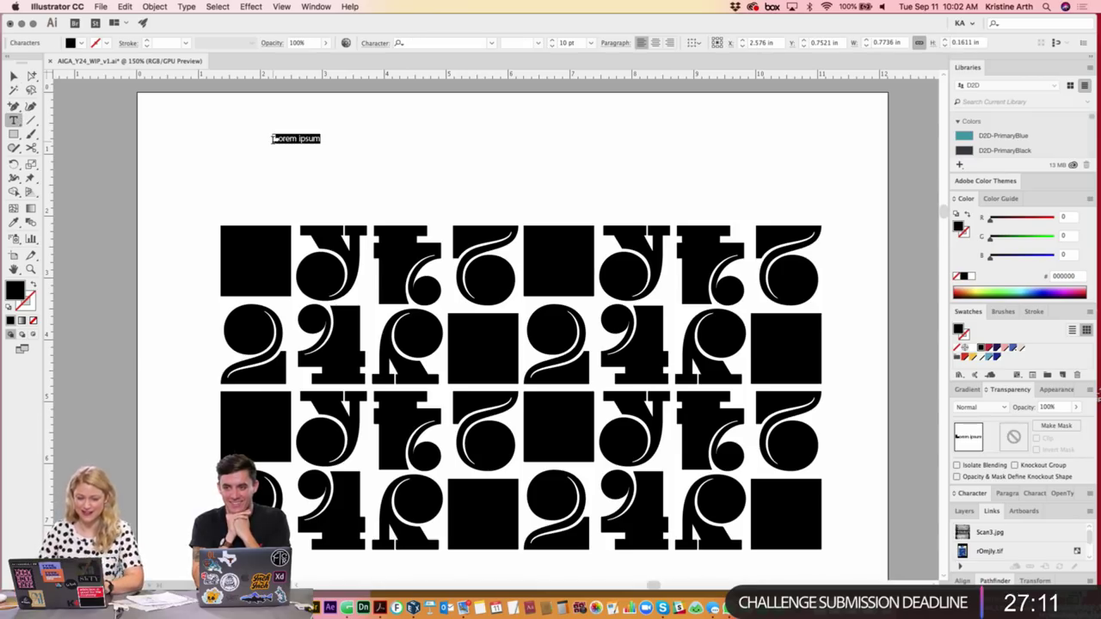
type("HELL YES")
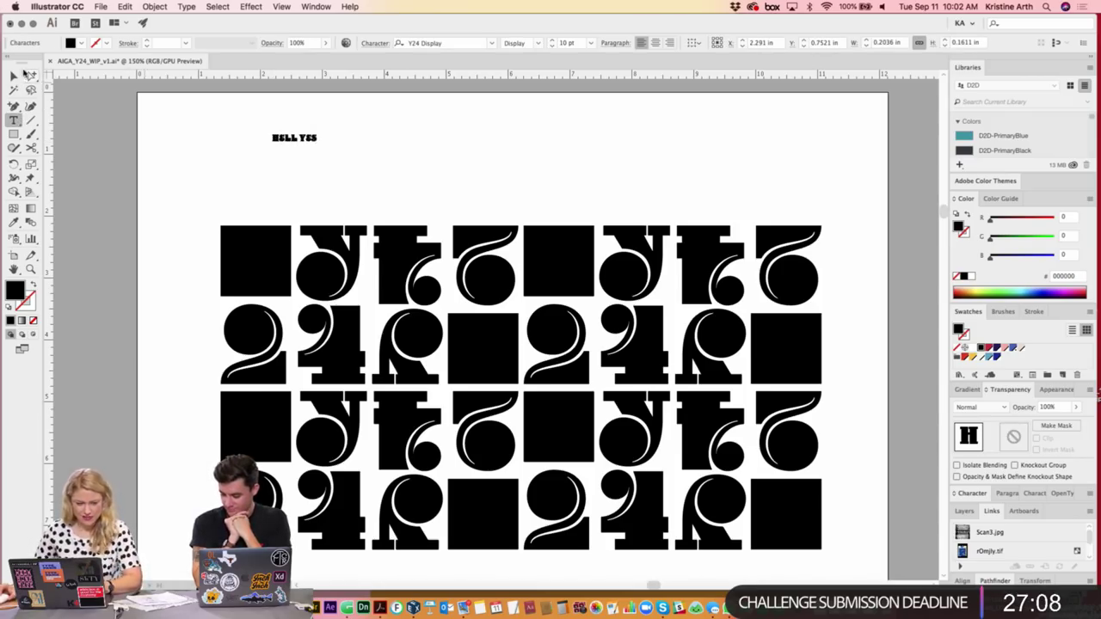
left_click(14, 76)
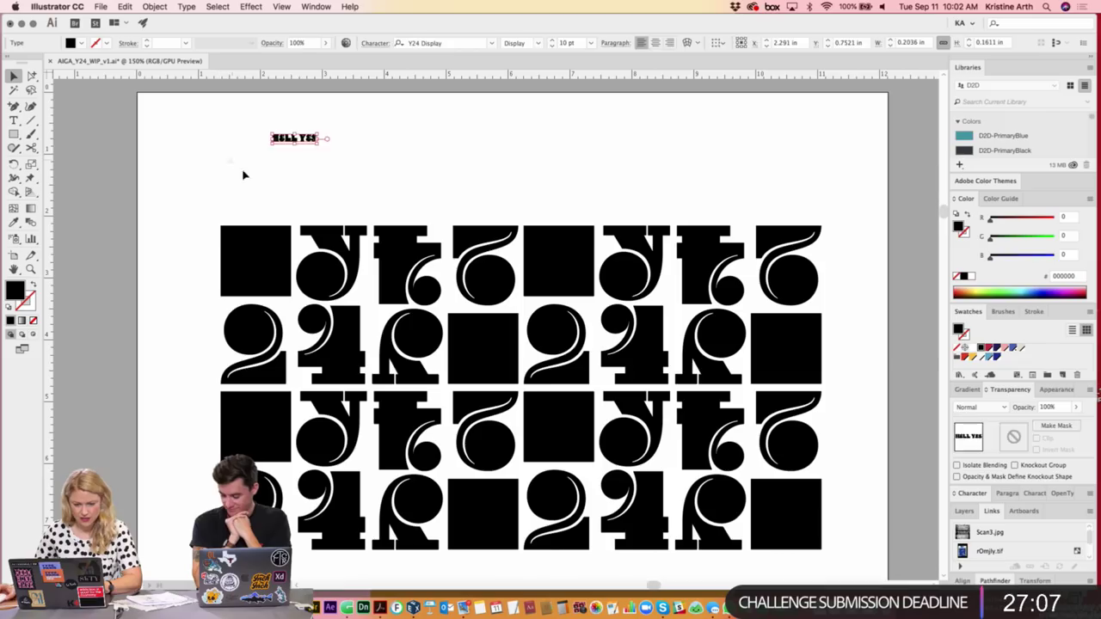
left_click_drag(320, 139, 422, 136)
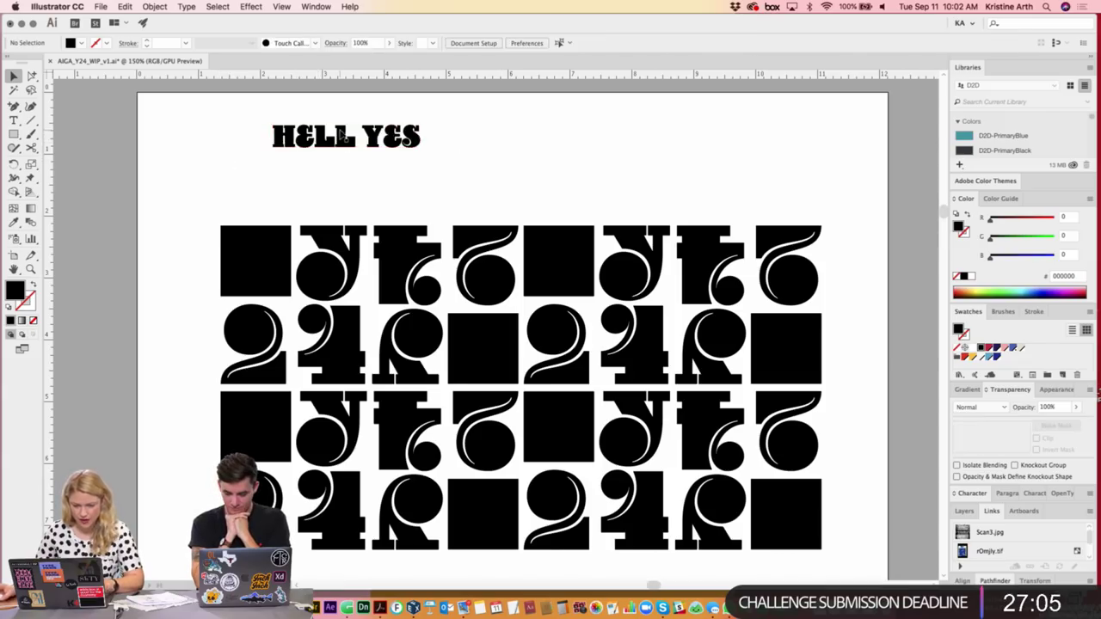
- Duplicate HELL YES into copies retyped as SURE and OH YEAH
left_click_drag(344, 137, 344, 177)
double_click(341, 175)
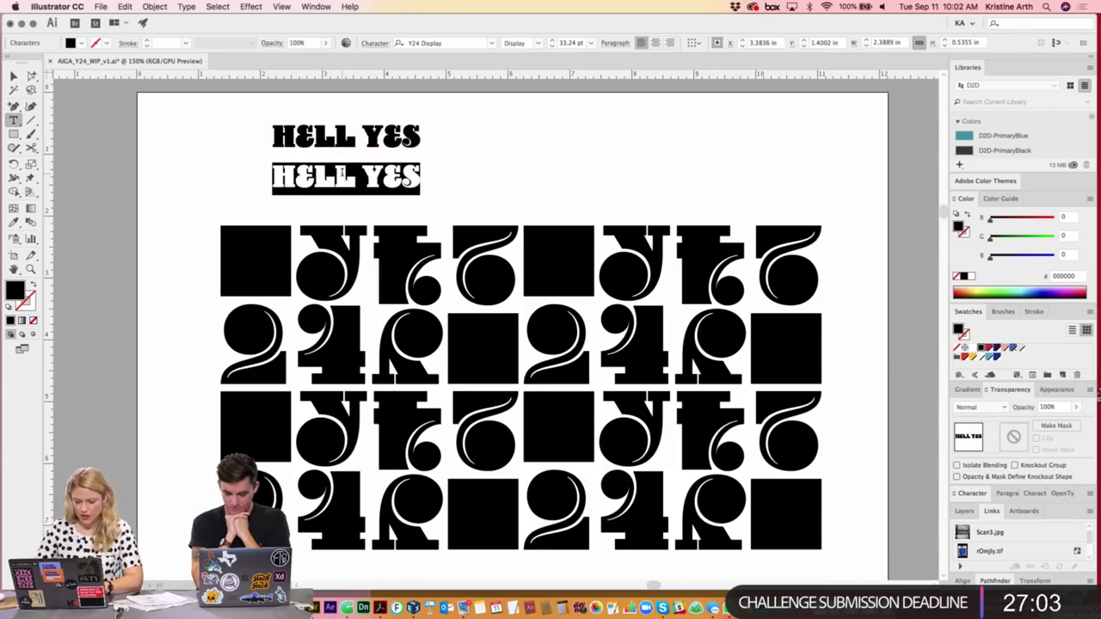
type("SURE")
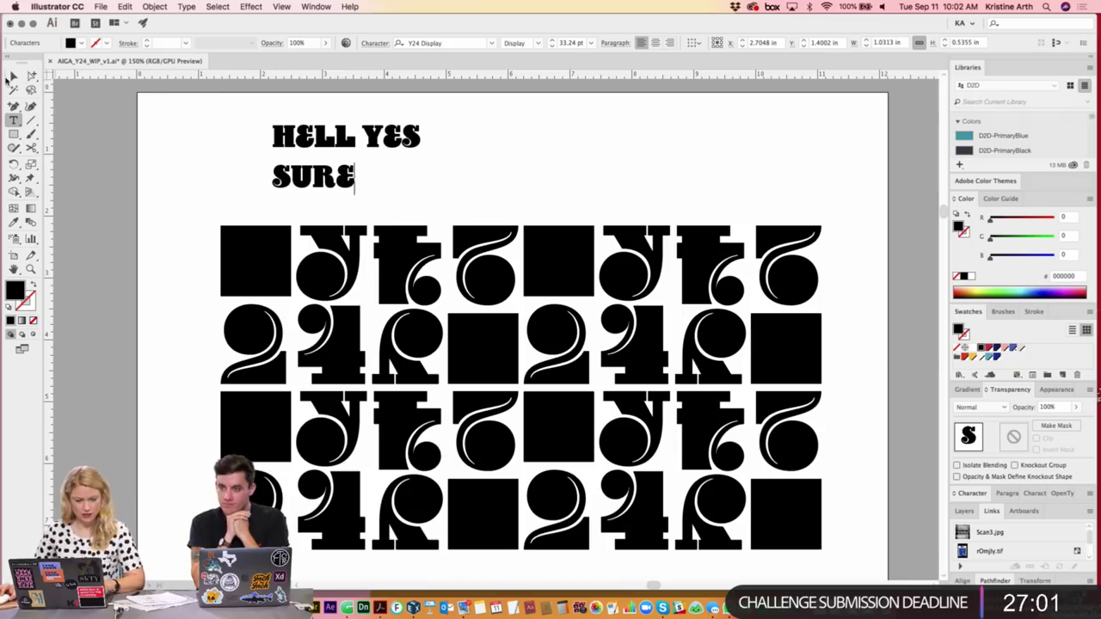
left_click(14, 76)
left_click_drag(314, 177, 455, 176)
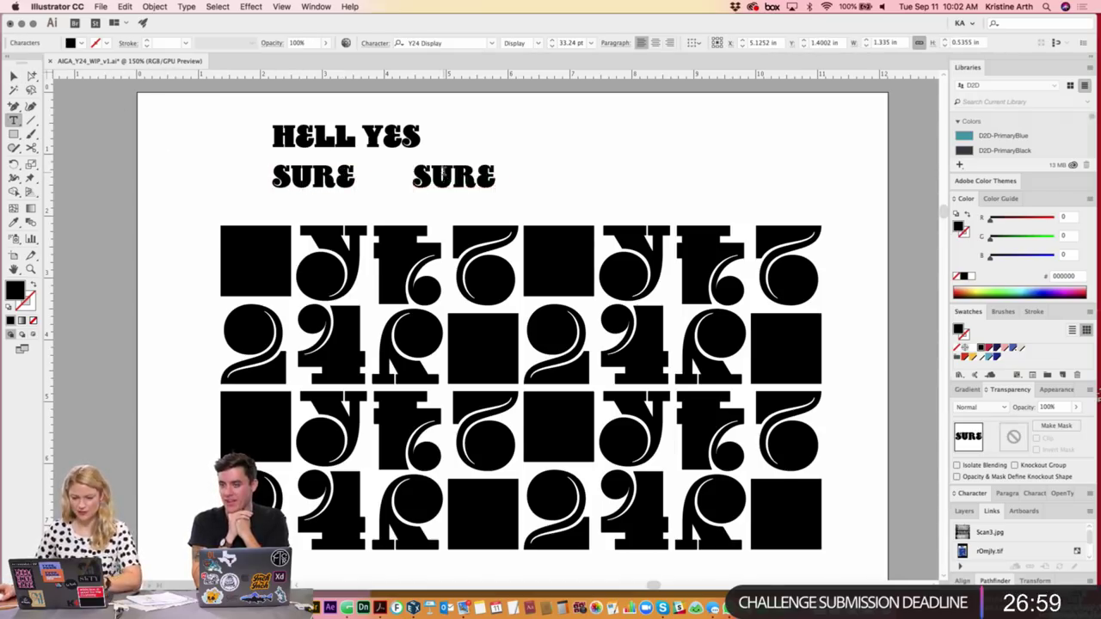
double_click(441, 175)
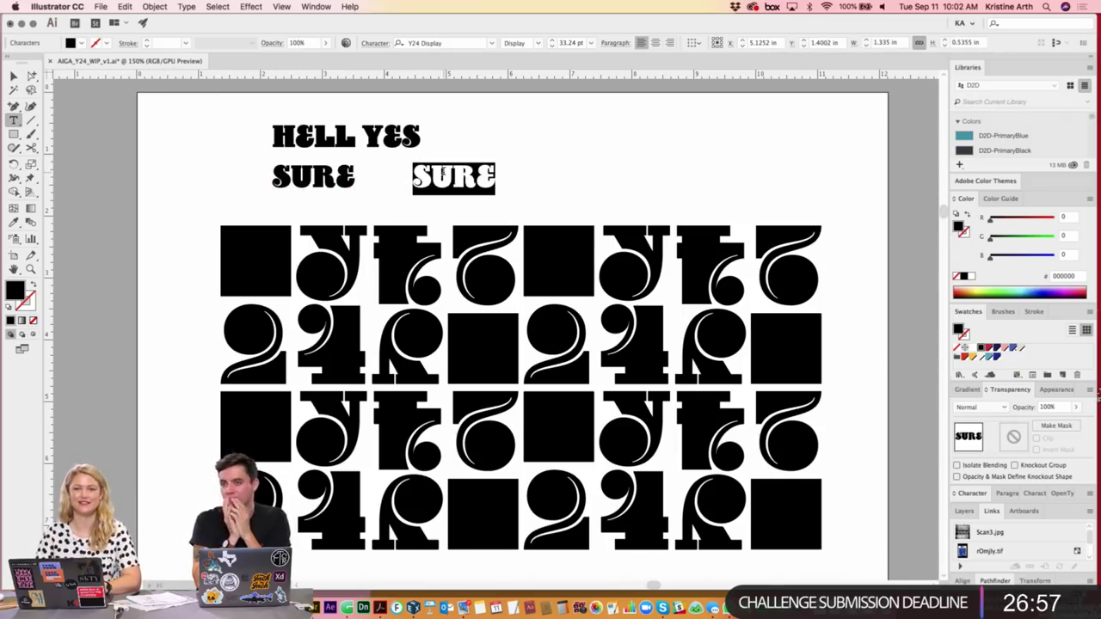
type("OH YEAH")
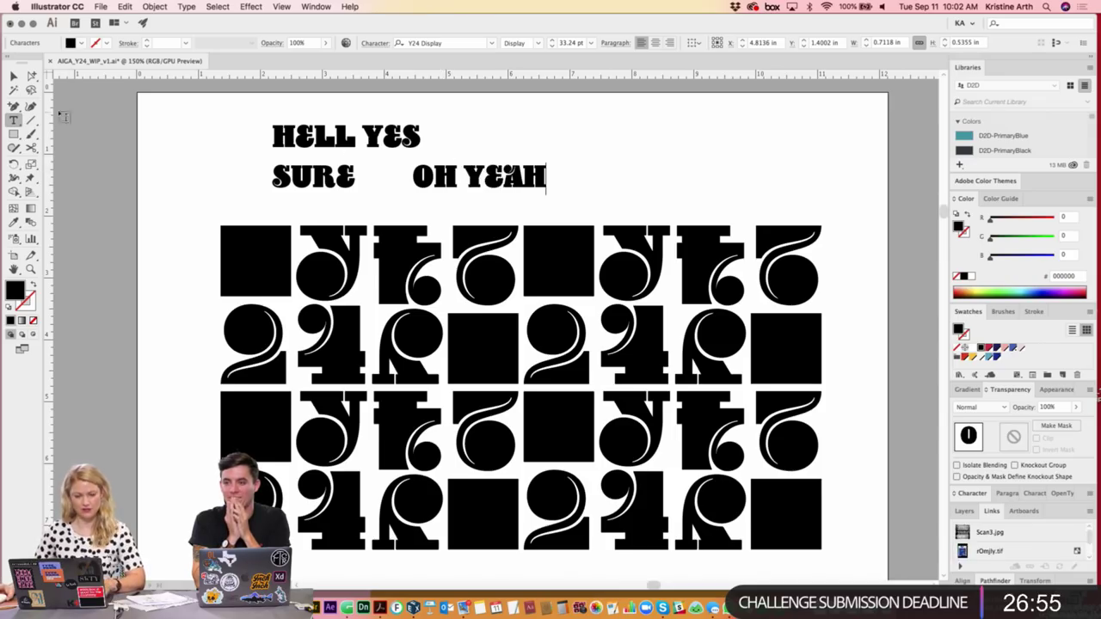
- Place a copy of OH YEAH above HELL YES, retyped as OK
left_click(15, 76)
left_click(239, 187)
left_click_drag(478, 177, 510, 118)
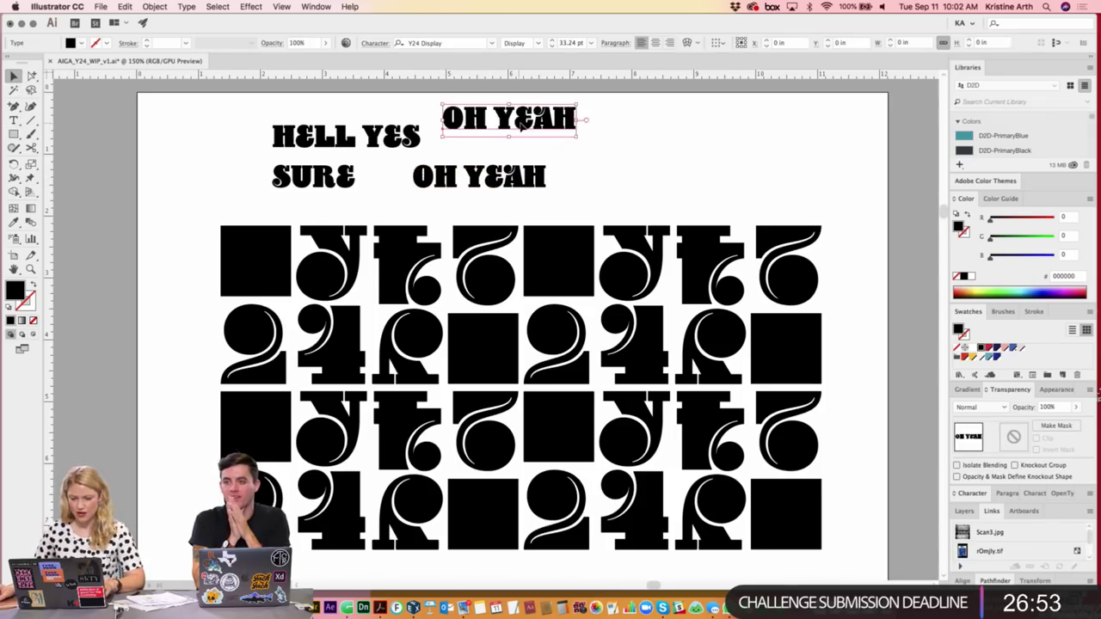
double_click(510, 119)
type("OK")
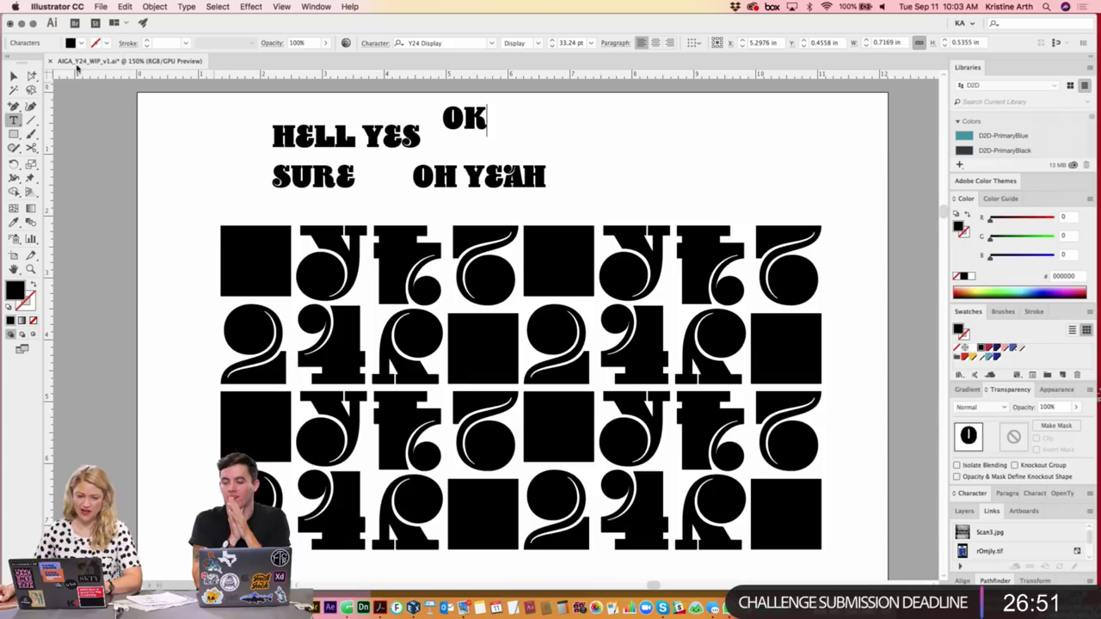
left_click(15, 76)
- Copy OK to its right and retype it as K
left_click(537, 147)
left_click_drag(458, 129, 568, 144)
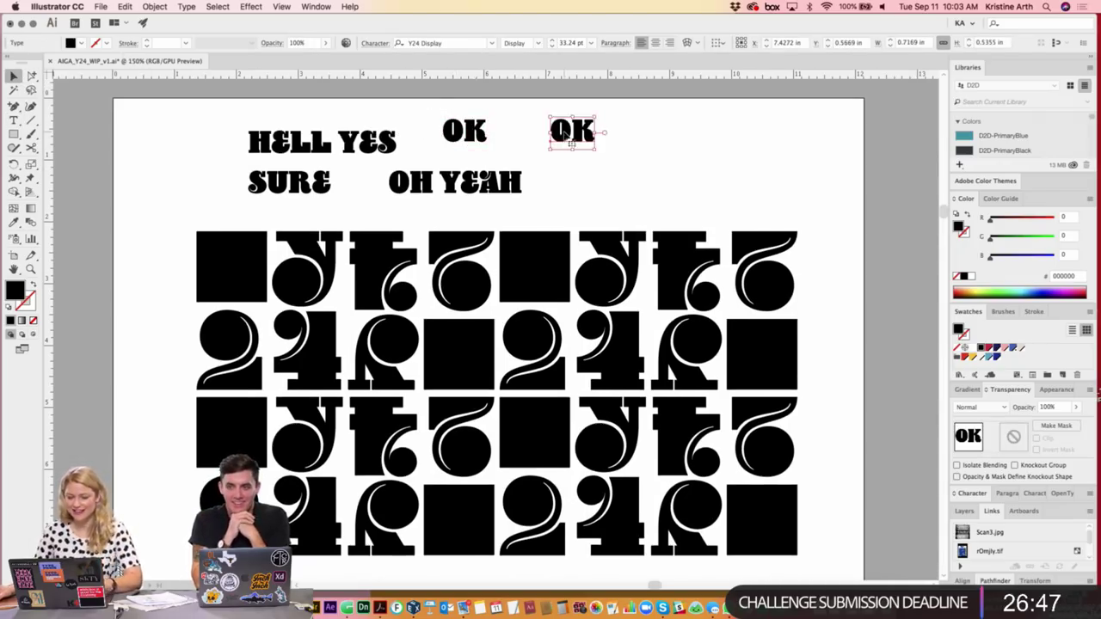
double_click(570, 131)
type("K")
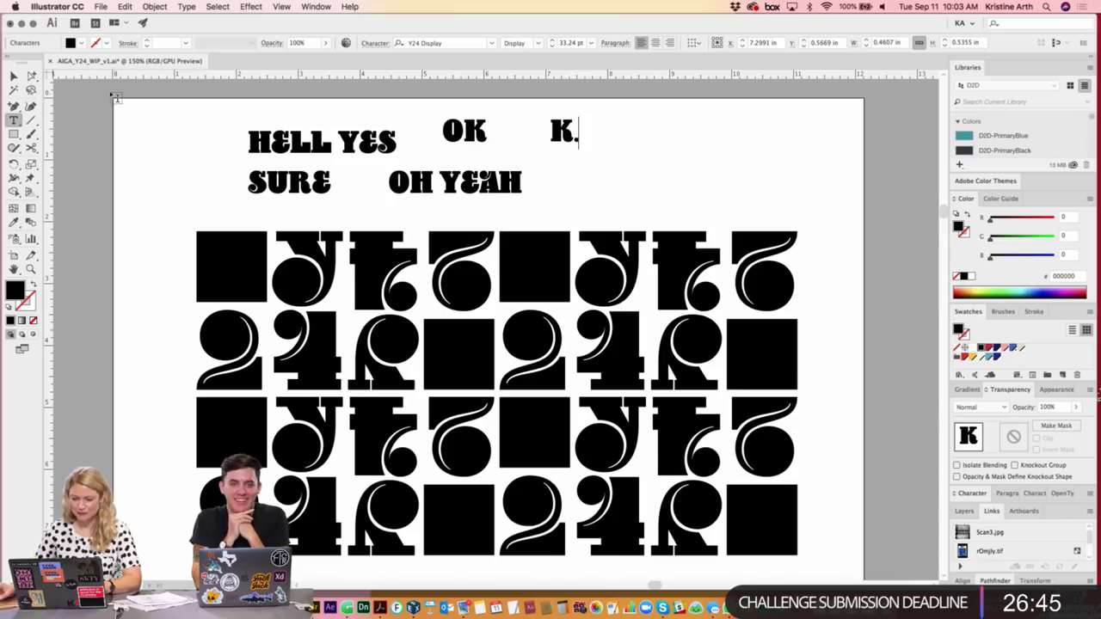
left_click(28, 76)
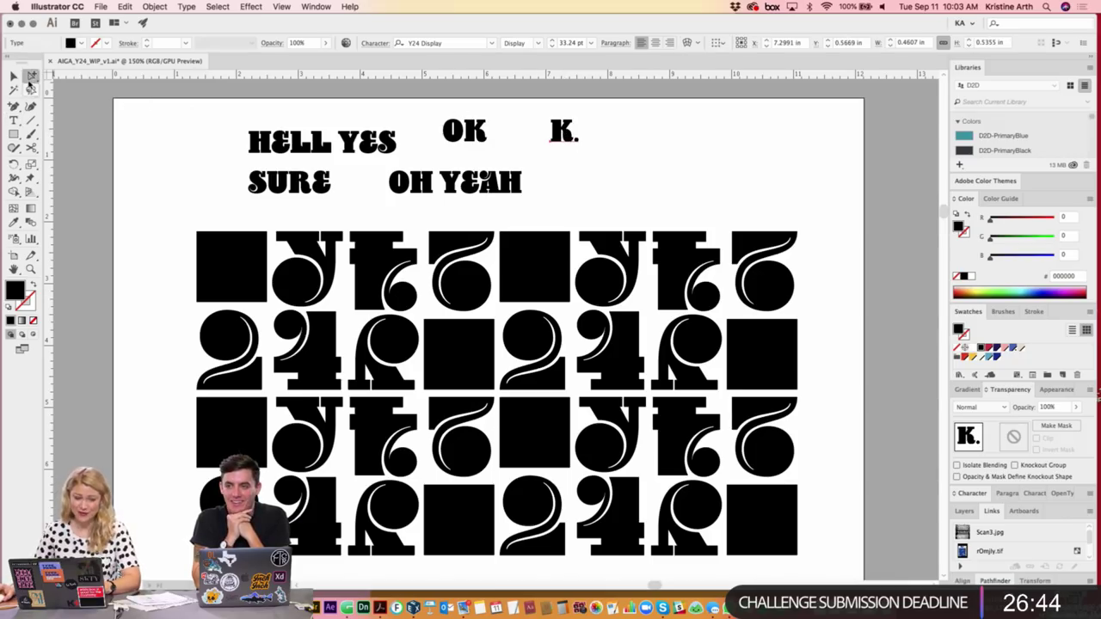
left_click(465, 142)
left_click(186, 6)
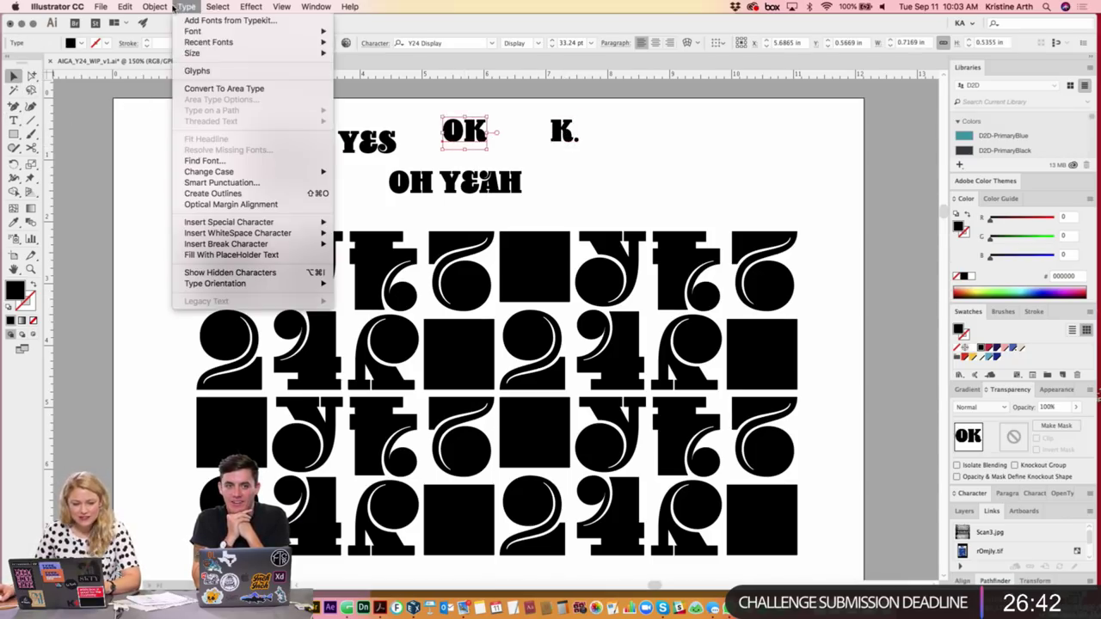
- Swap the K in OK and K. for the curly alternate K from the Glyphs panel
left_click(197, 70)
double_click(479, 142)
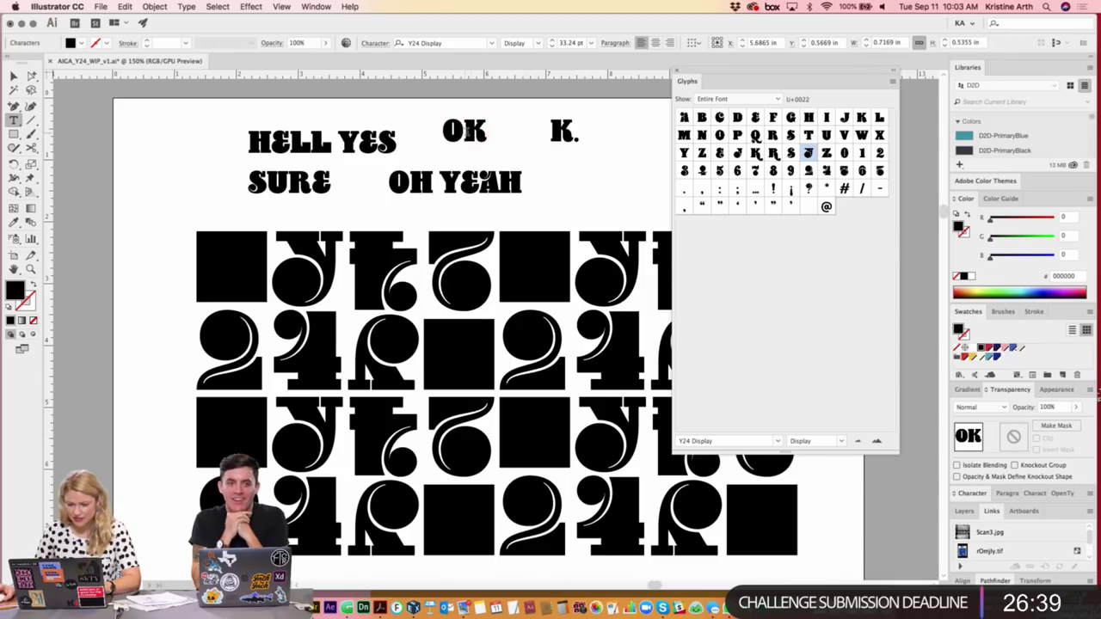
left_click_drag(464, 131, 488, 131)
double_click(756, 154)
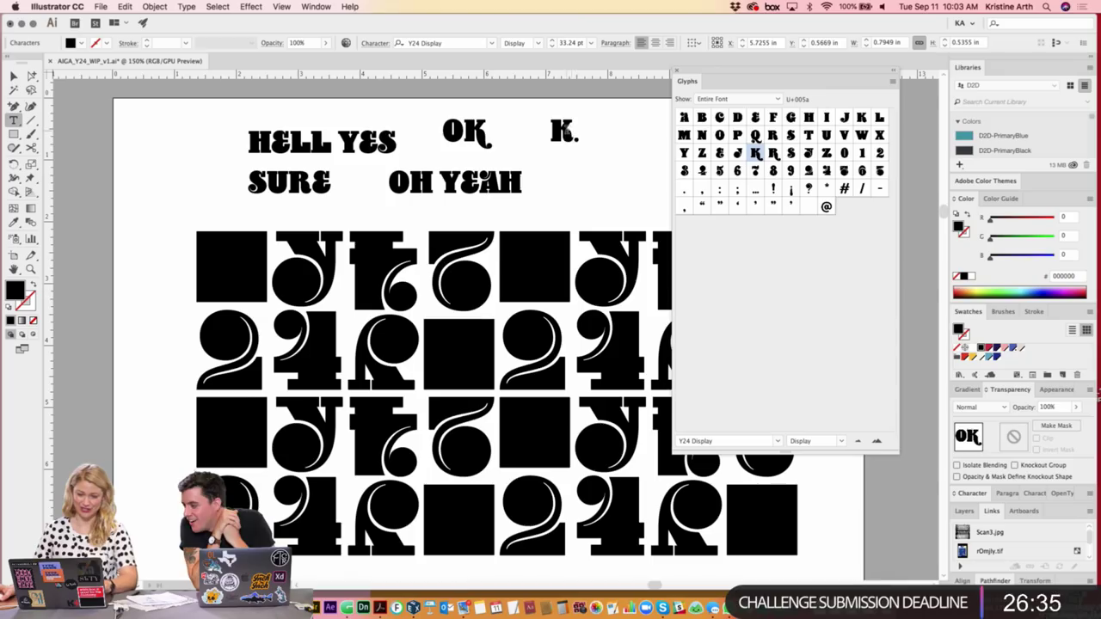
double_click(563, 131)
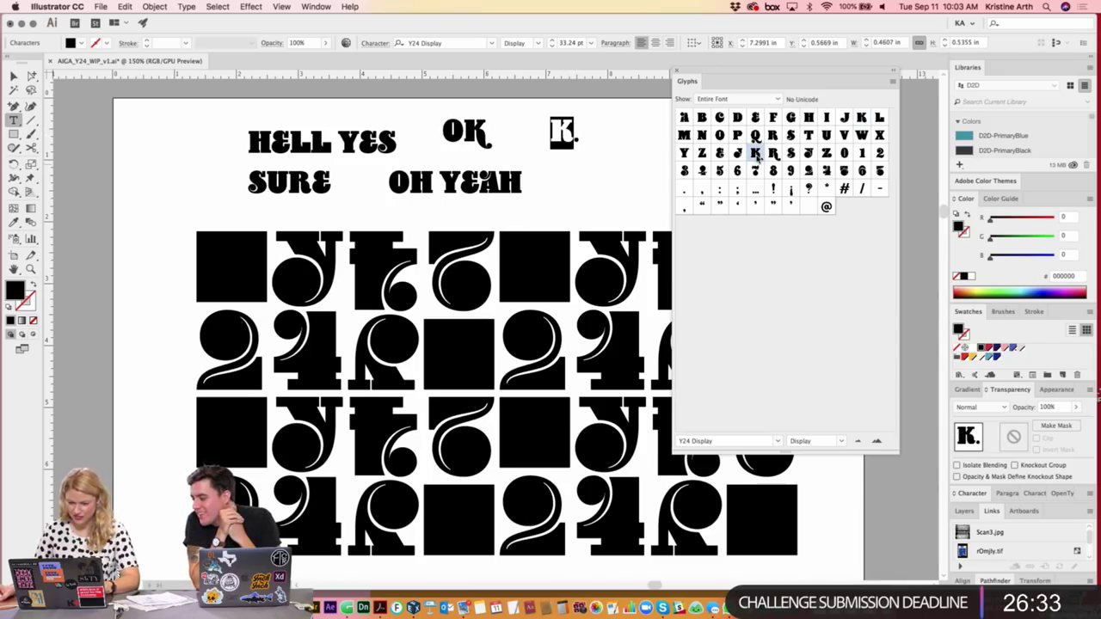
double_click(757, 154)
left_click(14, 75)
- Duplicate OH YEAH to its right and retype it as YASS
left_click(152, 143)
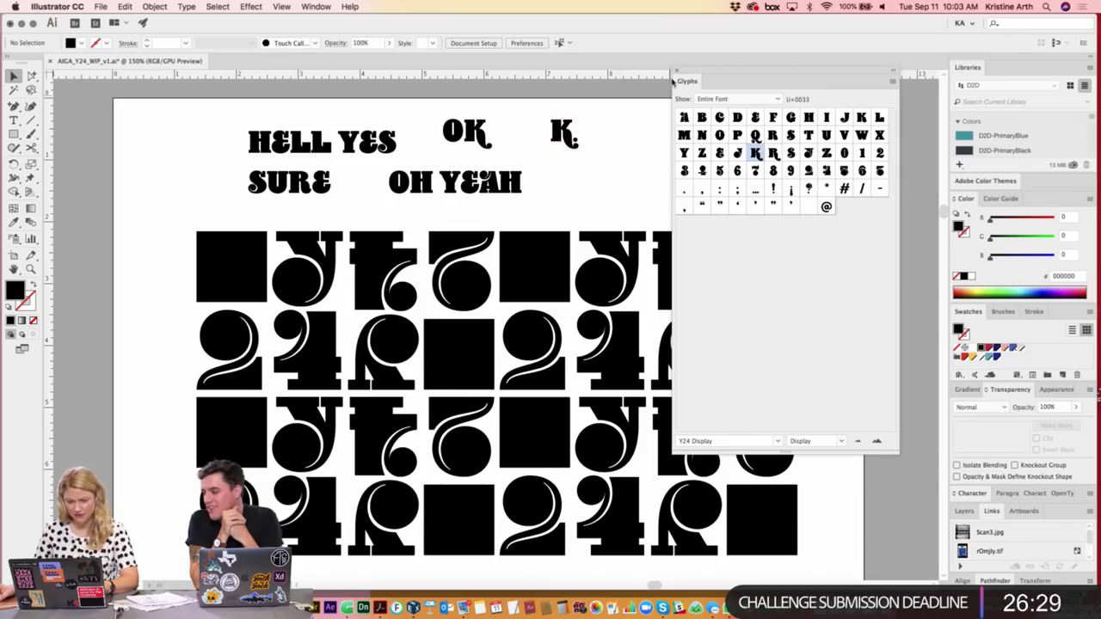
left_click_drag(615, 155, 552, 158)
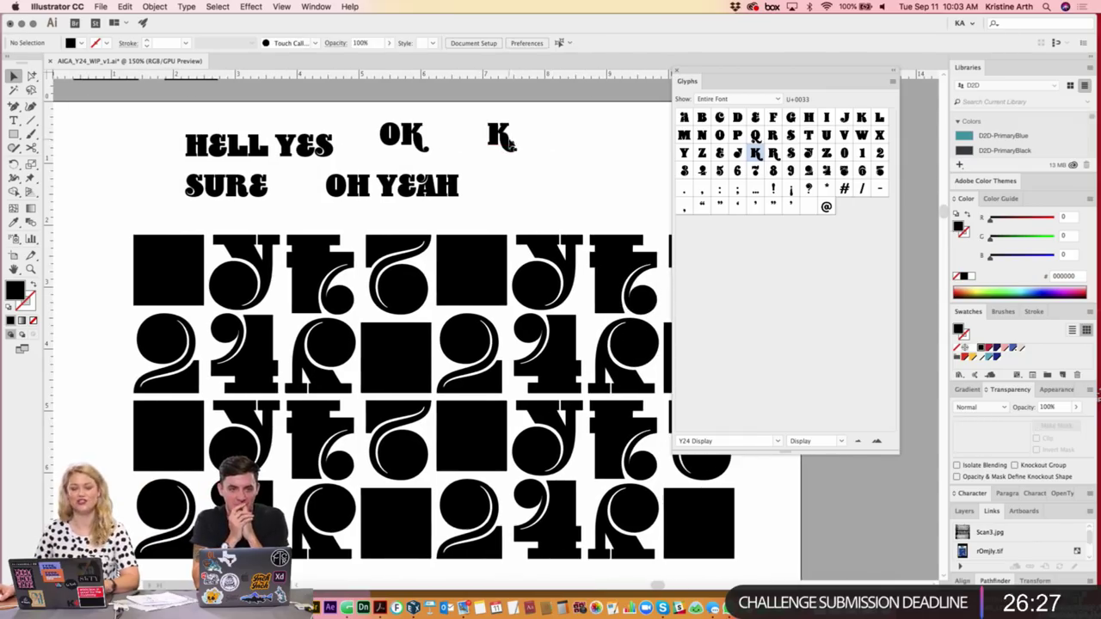
scroll(543, 160, "right", 2)
left_click_drag(352, 193, 557, 193)
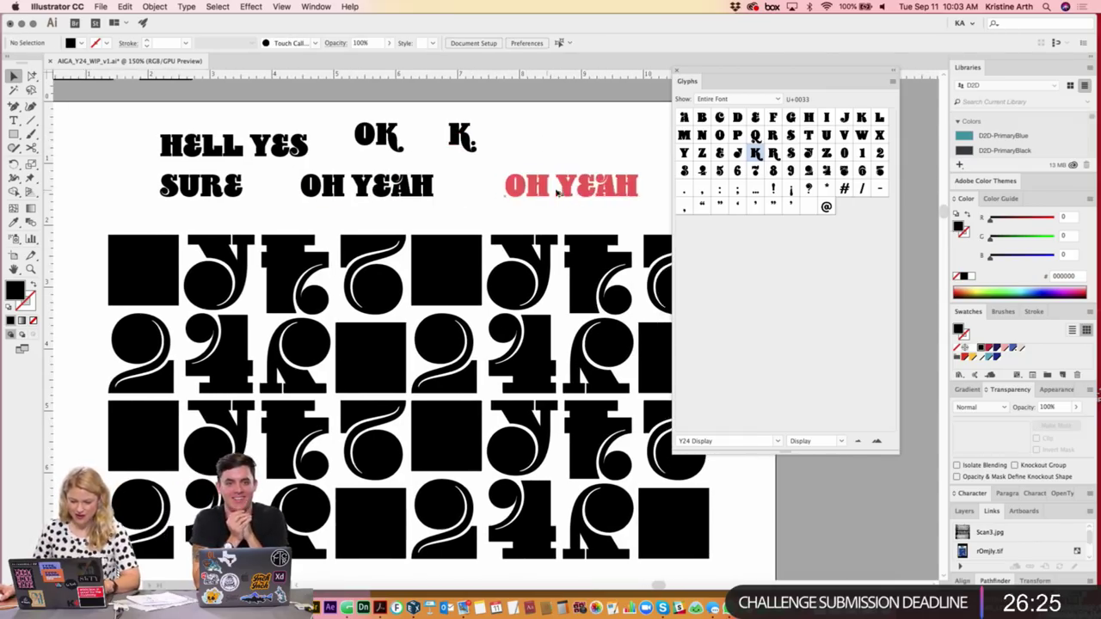
triple_click(555, 193)
type("YASS")
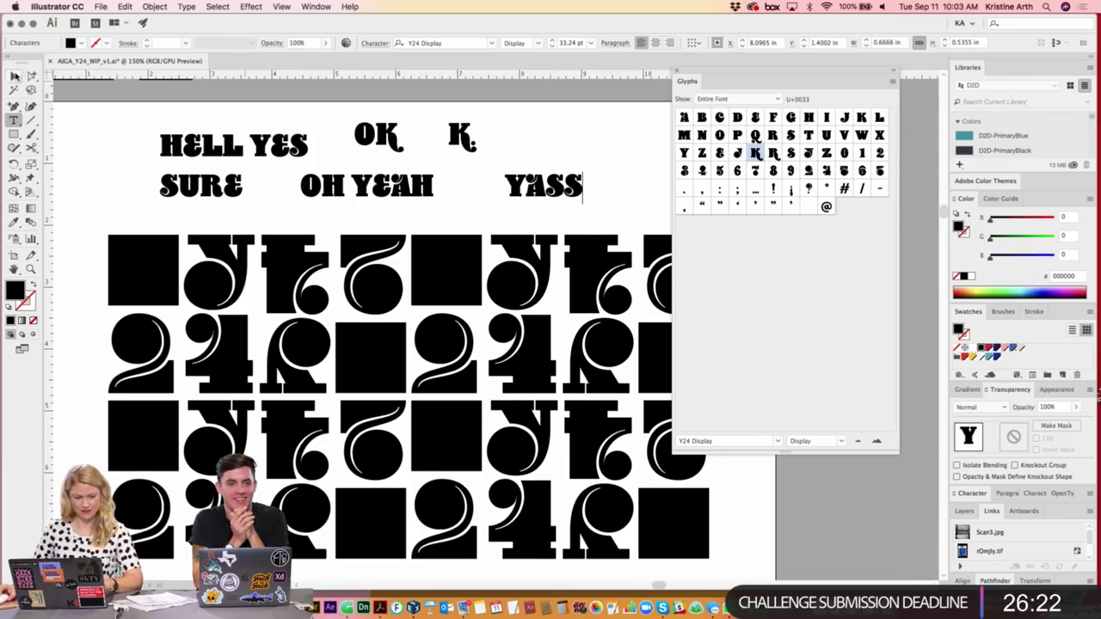
key("Escape")
- Copy YASS up into the top row and retype it as SHH
scroll(533, 185, "right", 2)
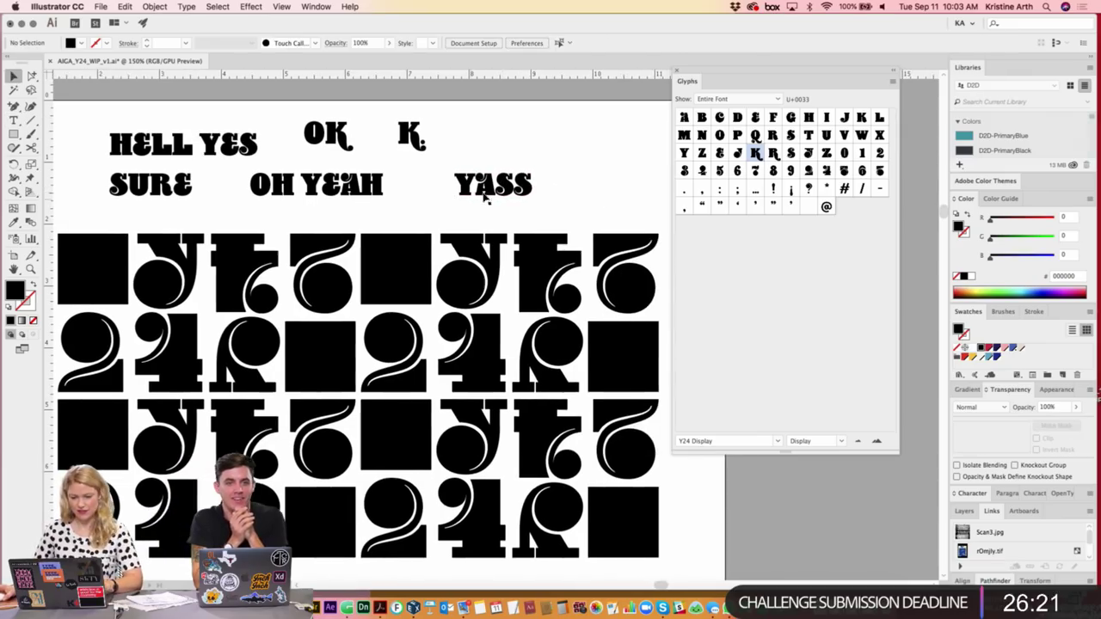
left_click_drag(484, 191, 486, 142)
triple_click(487, 140)
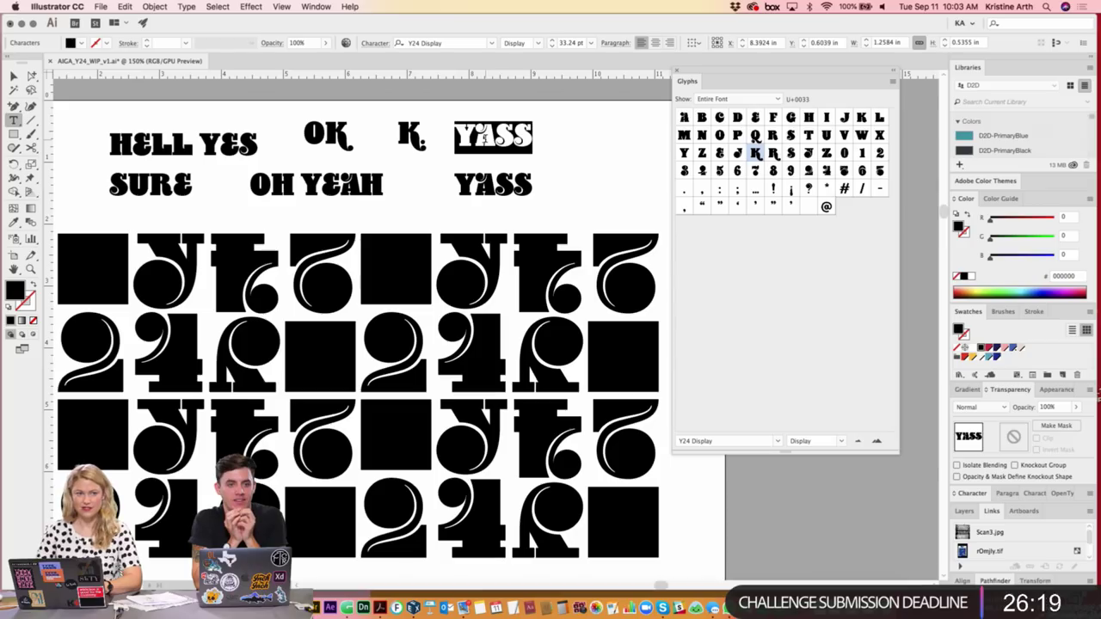
type("S")
type("¡")
key("BackSpace")
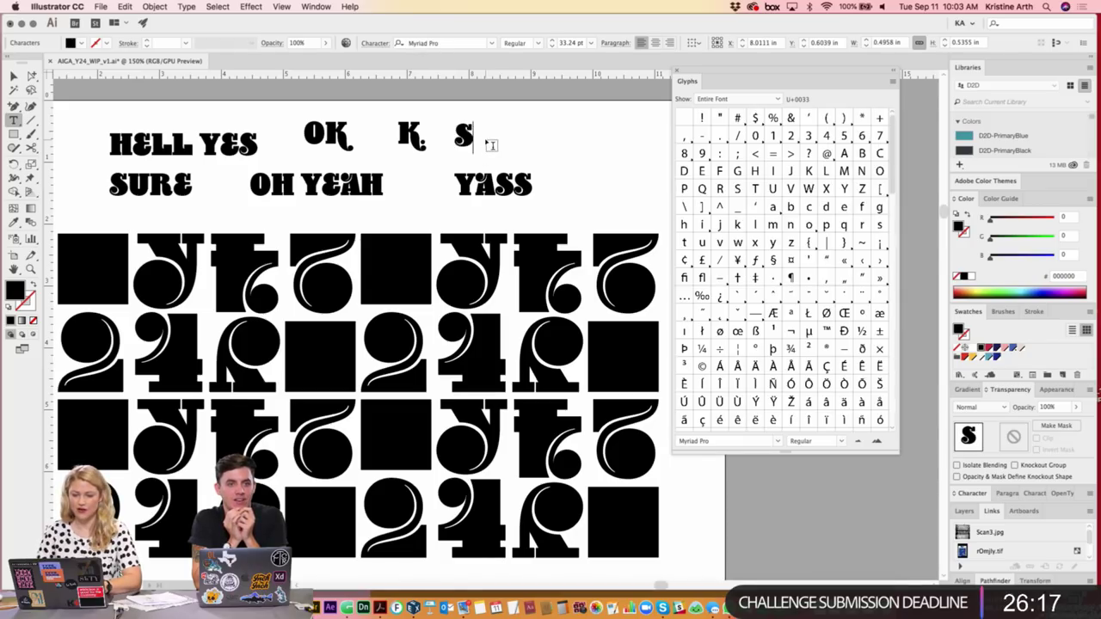
key("BackSpace")
type("SHH")
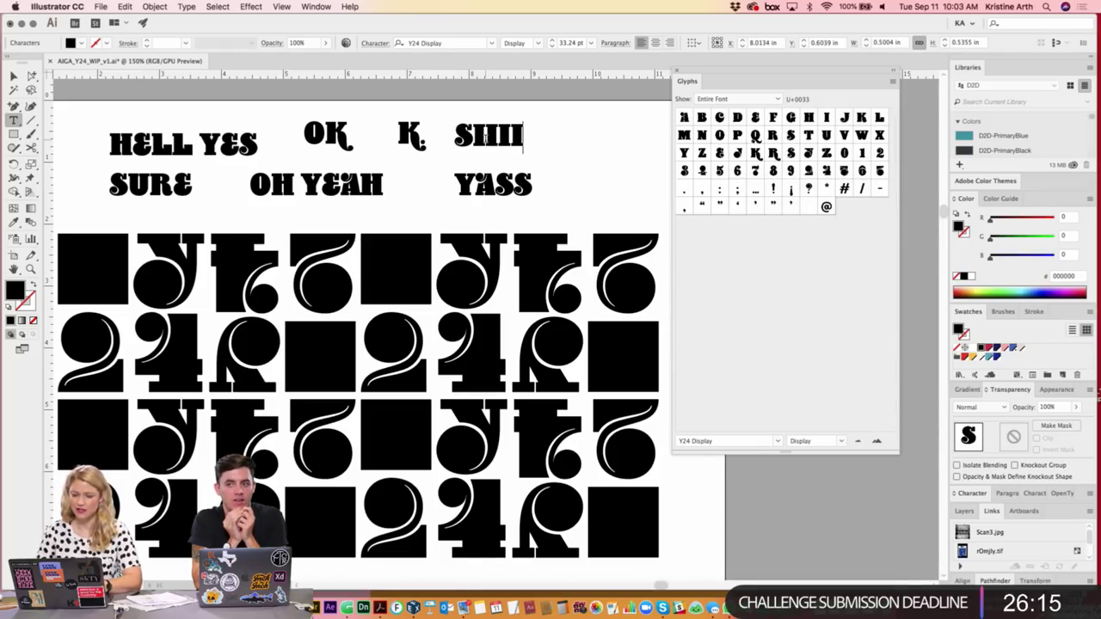
key("Escape")
left_click(603, 156)
- Duplicate SHH to its right and retype it as OUI
scroll(516, 155, "right", 2)
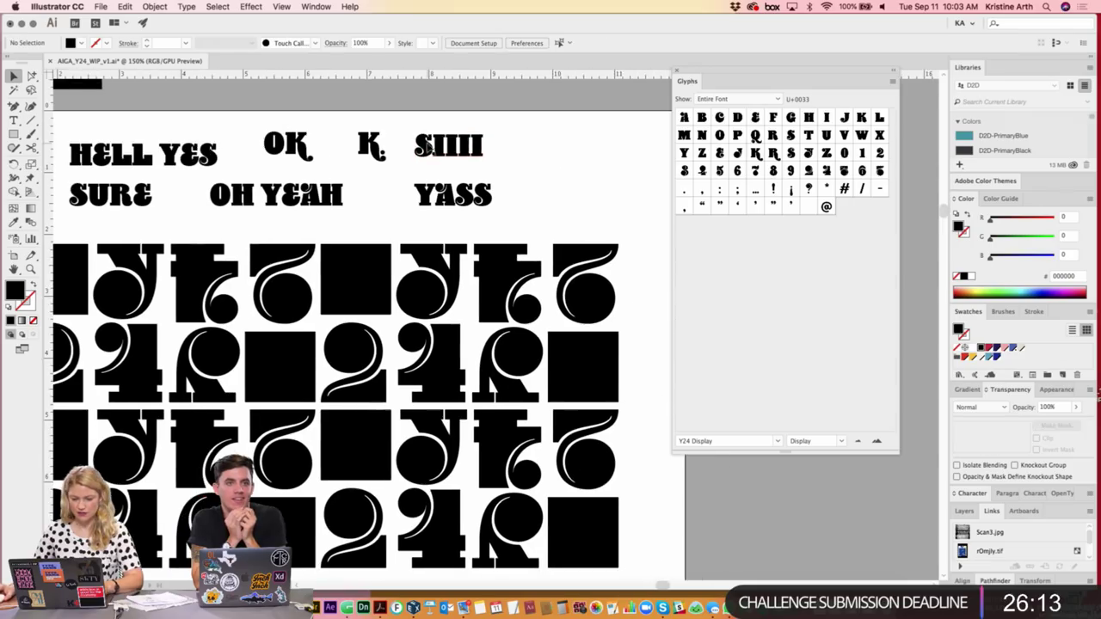
left_click_drag(427, 148, 538, 148)
key("t")
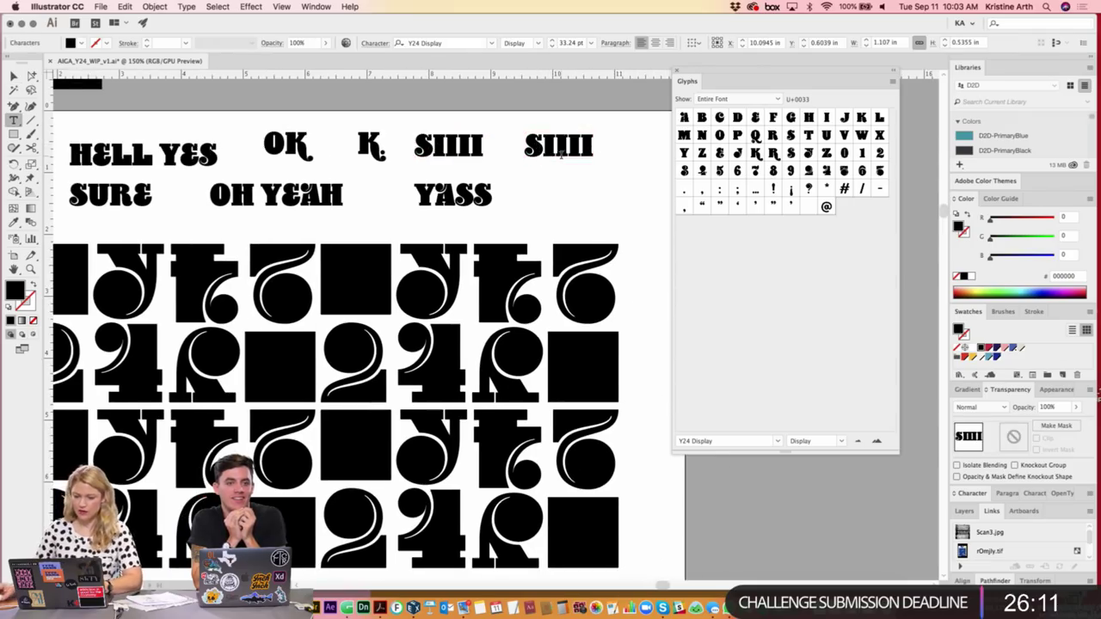
double_click(561, 155)
type("OUI")
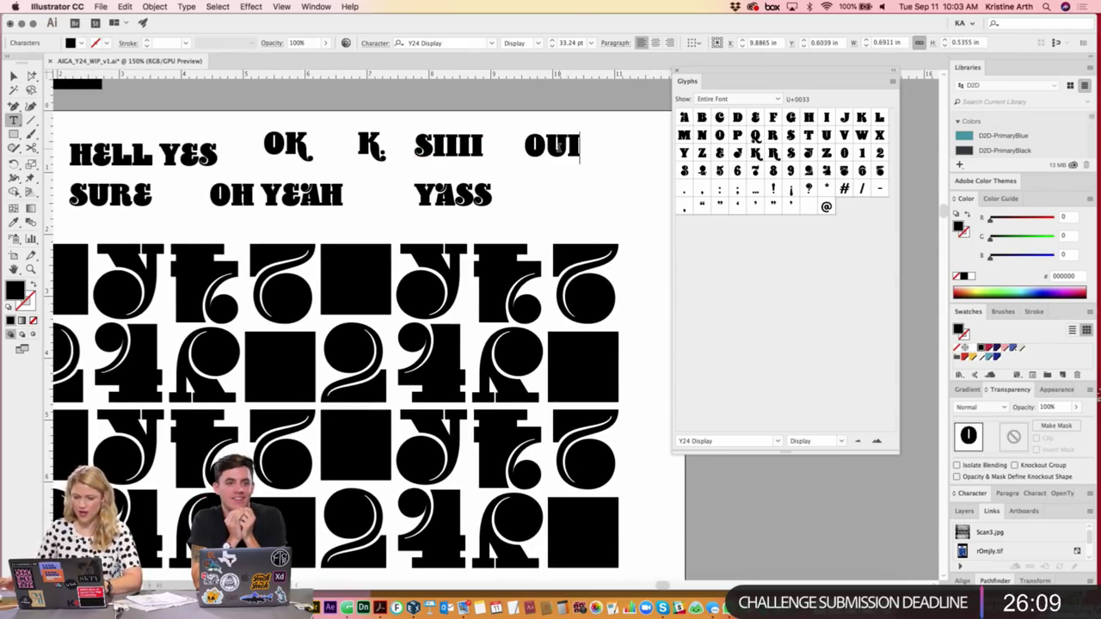
key("Escape")
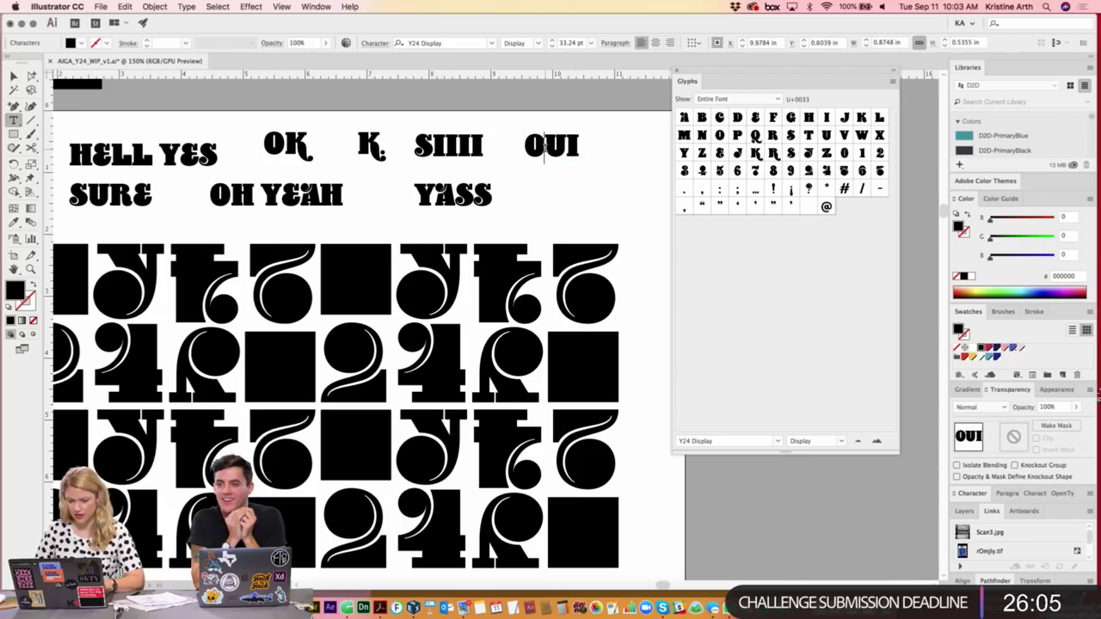
- Copy OUI into the row below and retype it as MOS' with DEF on a second line
left_click(13, 75)
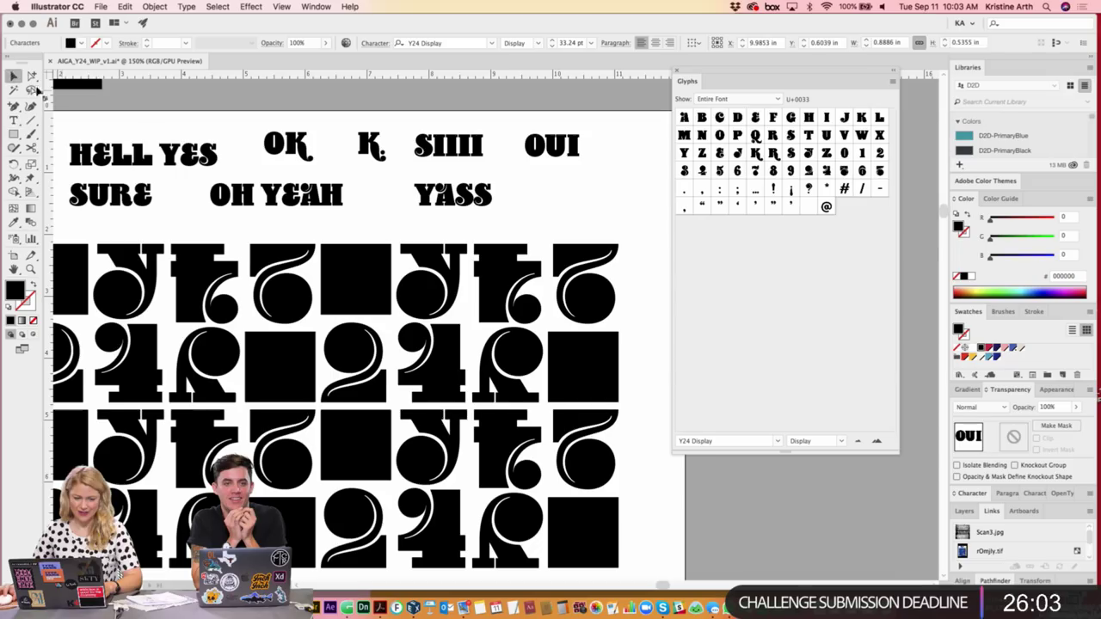
left_click_drag(563, 146, 563, 187)
double_click(564, 187)
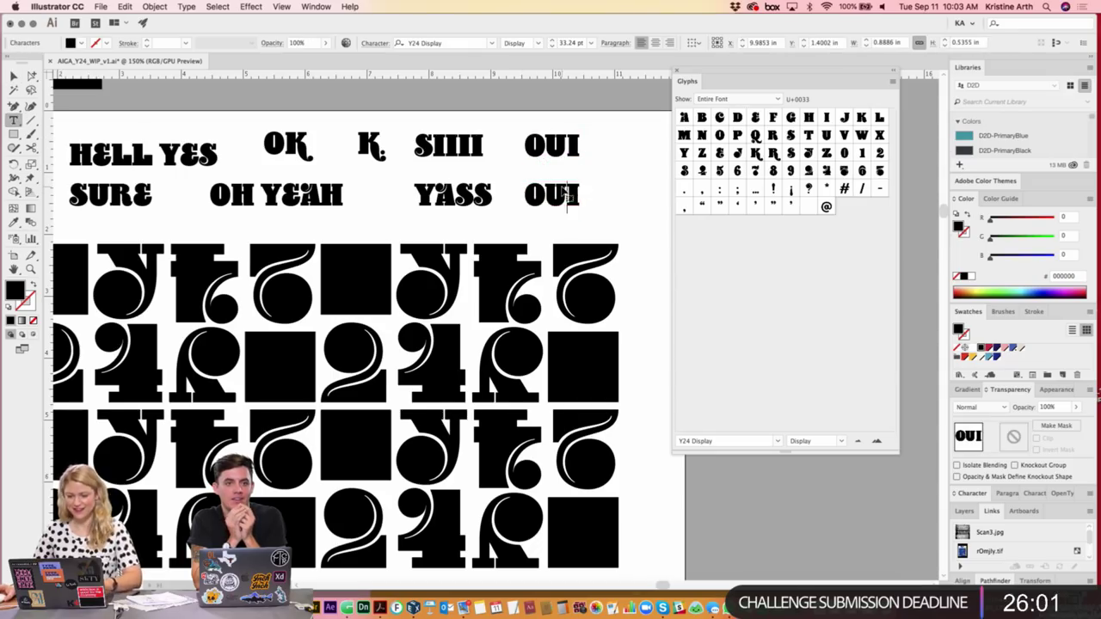
double_click(563, 188)
type("DEF")
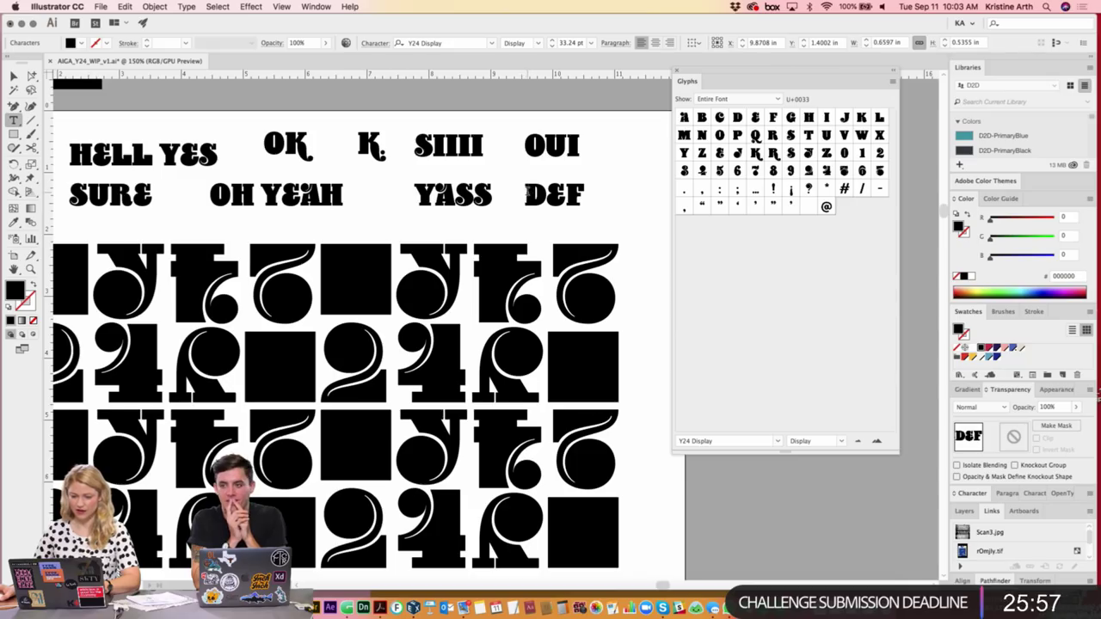
type("Mo")
key("BackSpace")
key("BackSpace")
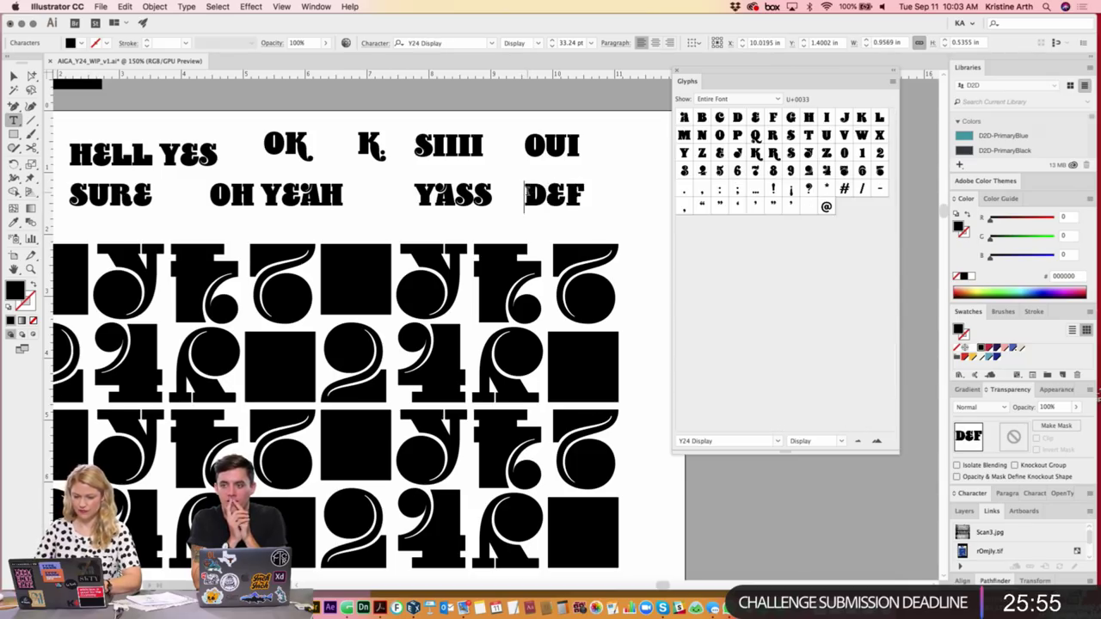
type("MOS'")
key("Delete")
key("Delete")
key("Delete")
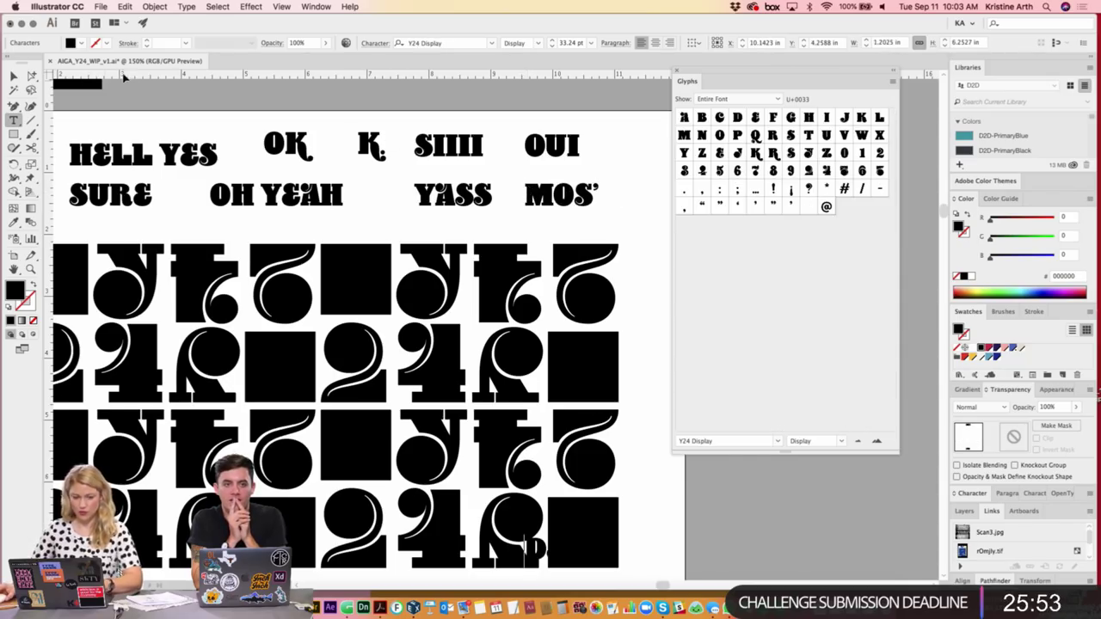
- Try other leading values for the MOS' DEF text, leaving it at Auto
left_click(12, 76)
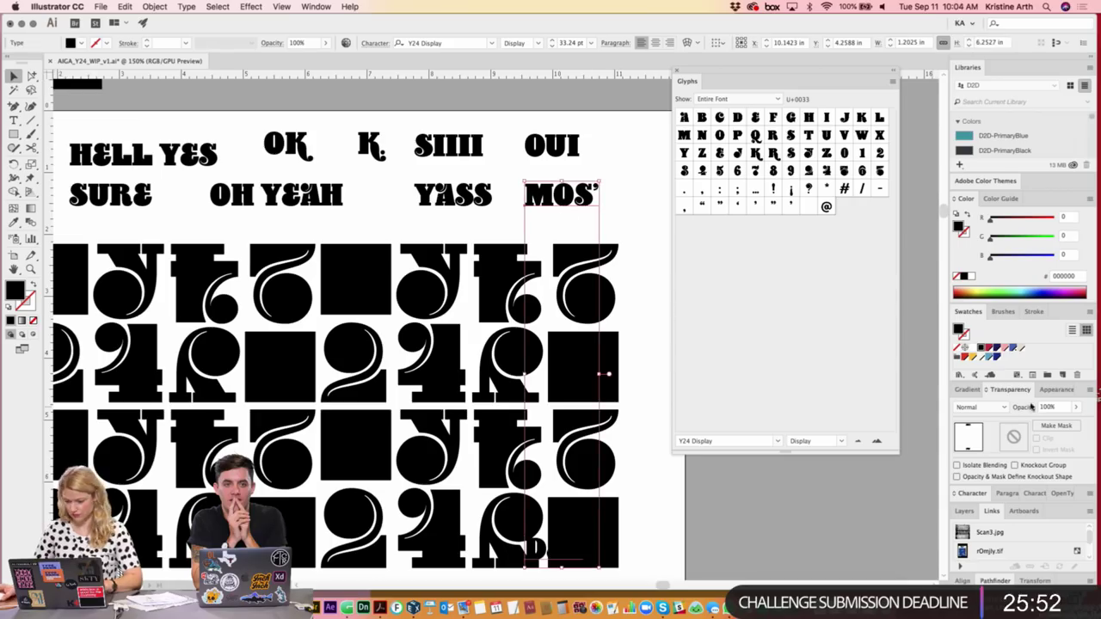
left_click(970, 494)
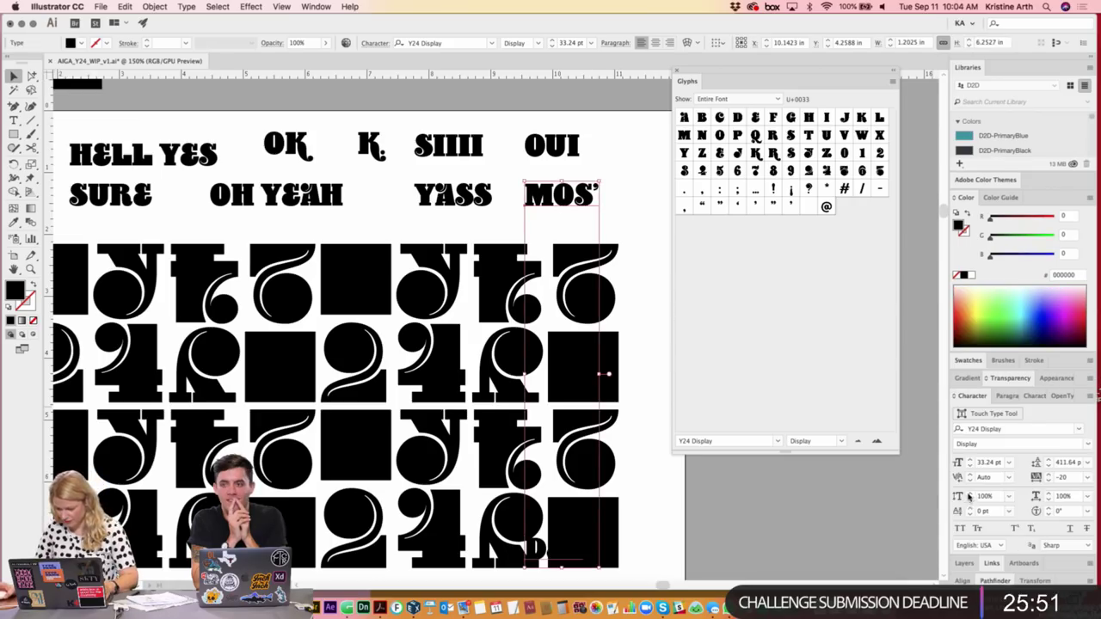
left_click(1088, 463)
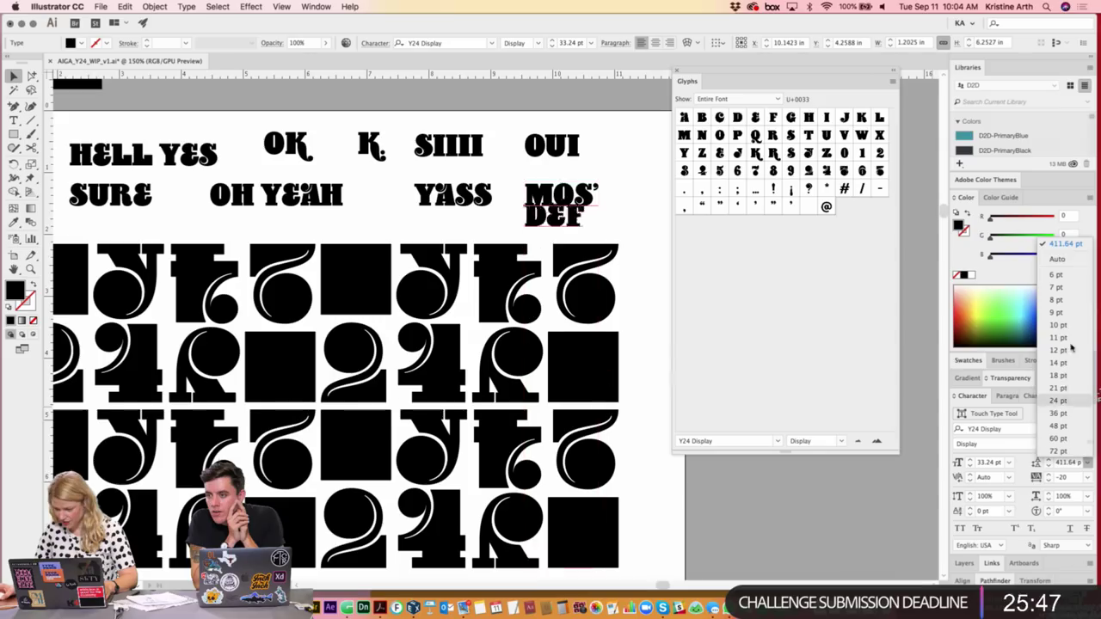
left_click(1057, 259)
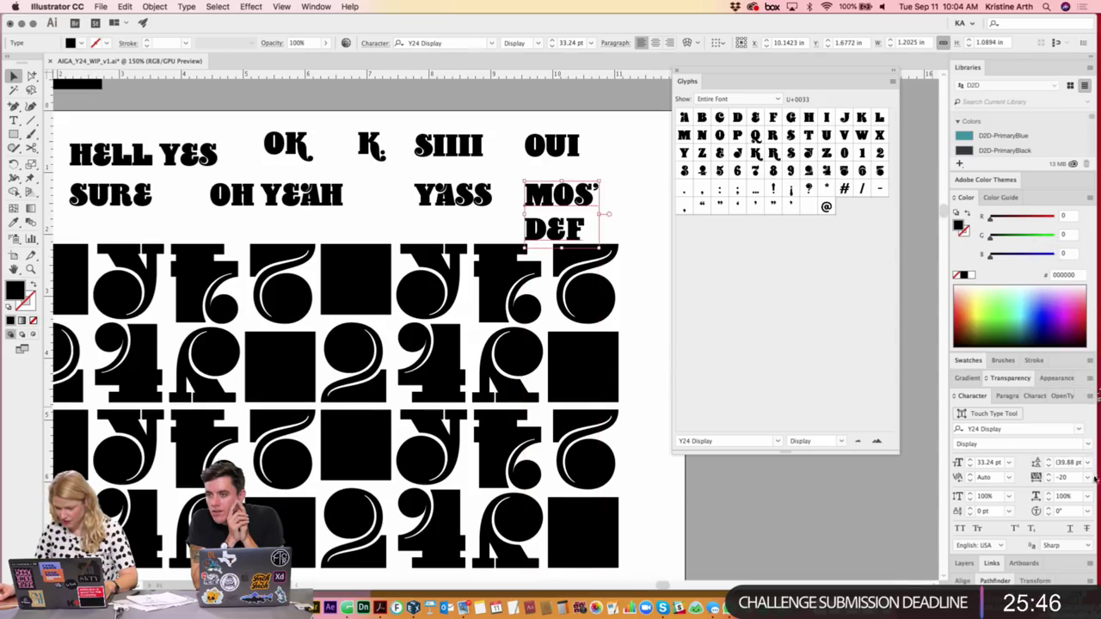
left_click(1049, 465)
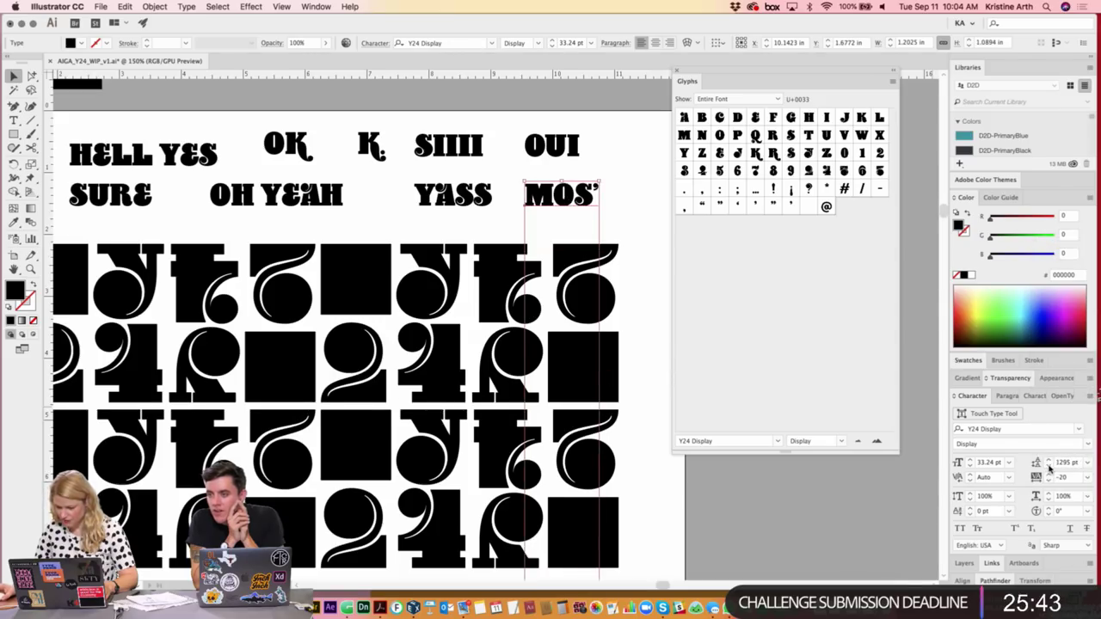
left_click(1089, 465)
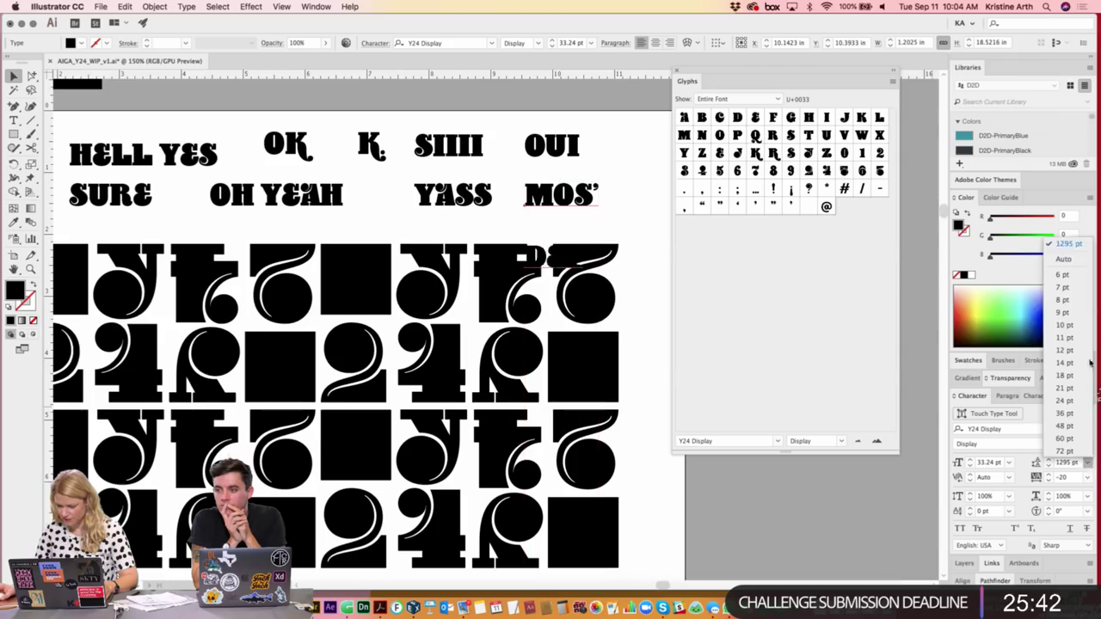
left_click(1059, 244)
scroll(544, 196, "up", 3)
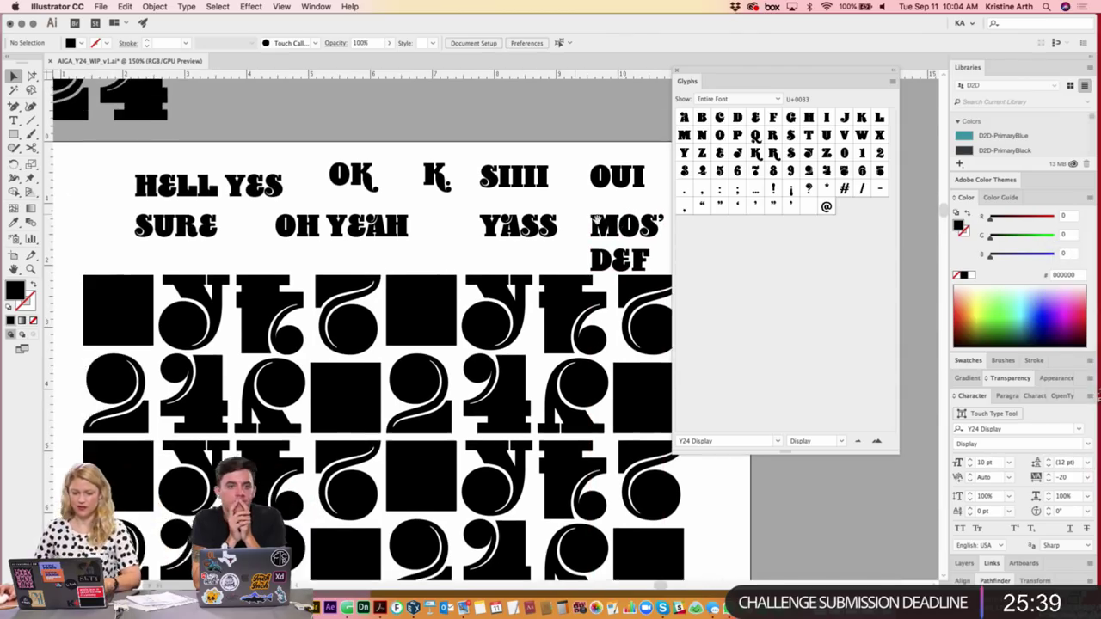
key("ctrl+minus")
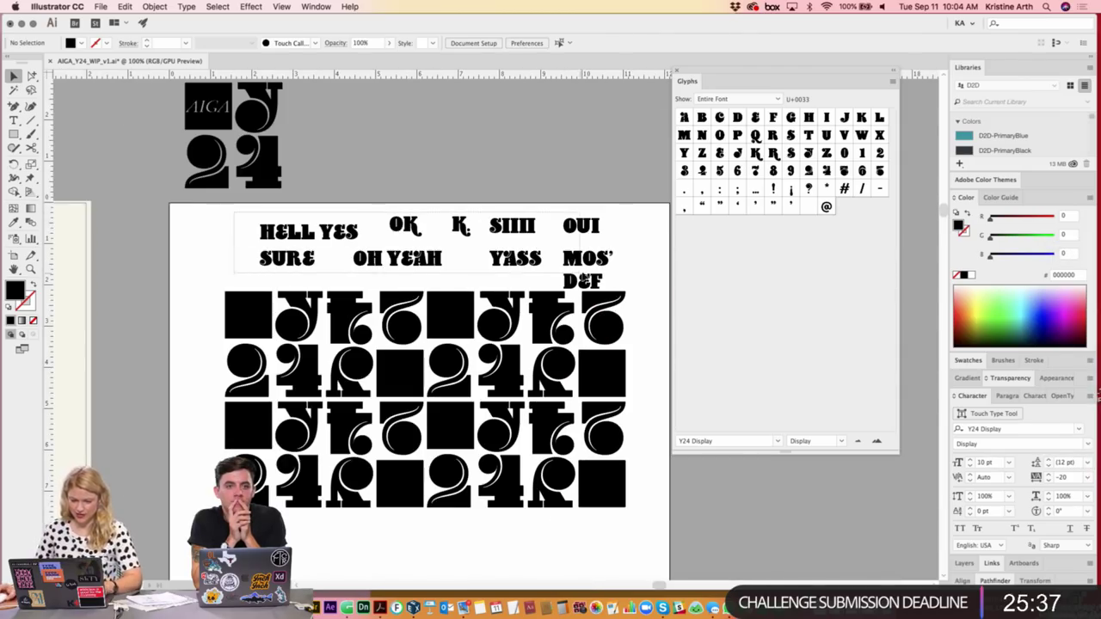
- Select all the headline text objects and tighten their leading to 30.88 pt
left_click(563, 263)
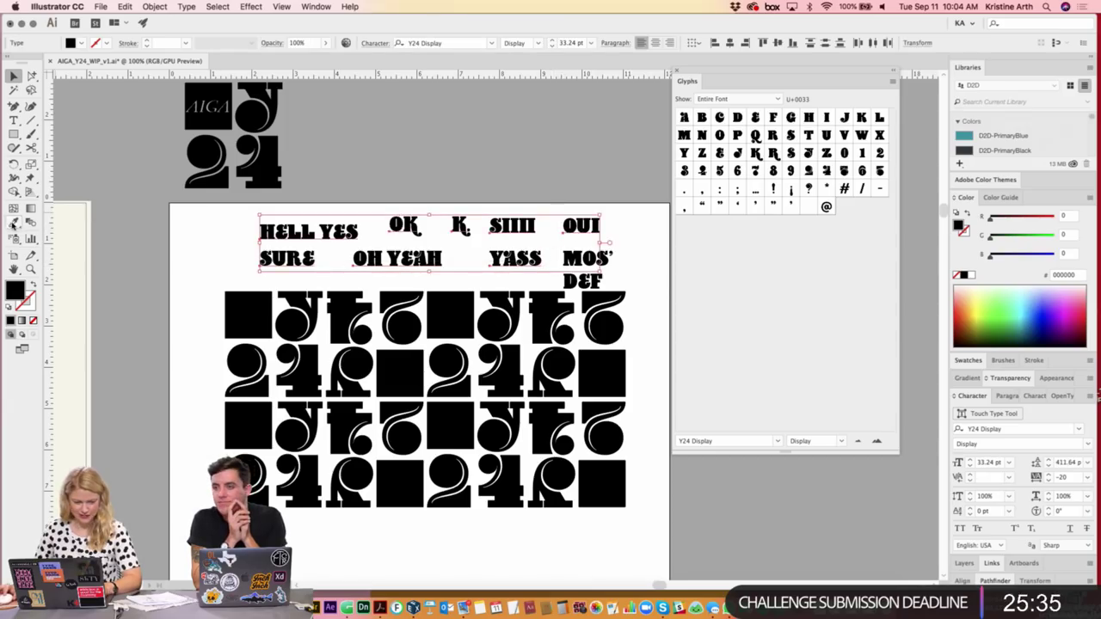
left_click(14, 221)
key("v")
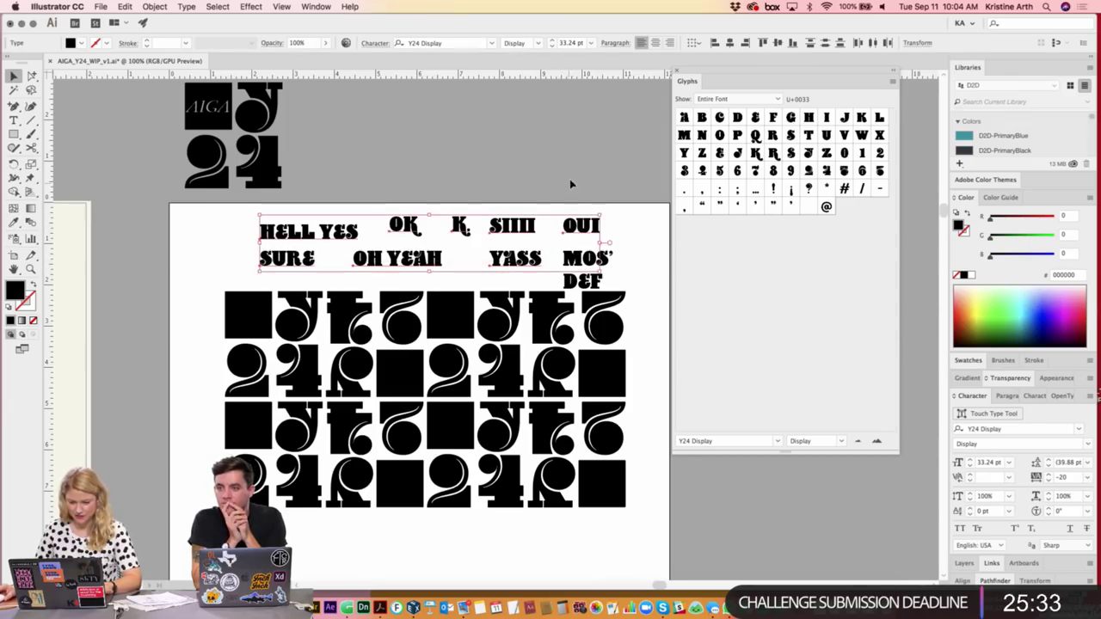
left_click(570, 179)
left_click(586, 258)
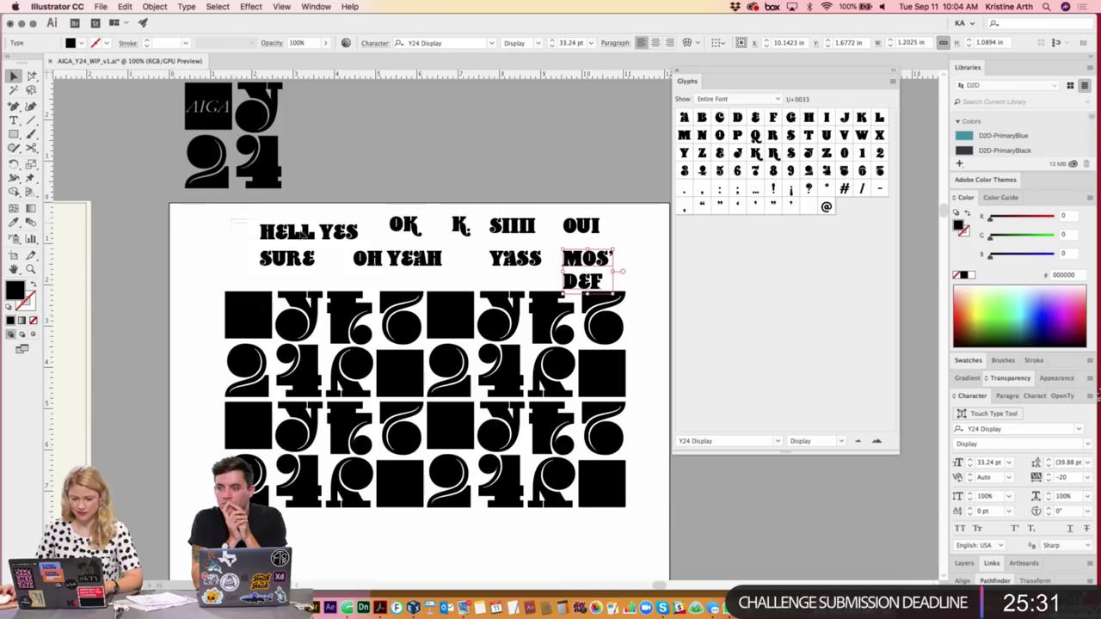
left_click_drag(249, 218, 594, 258)
key("alt+Up")
key("alt+Up")
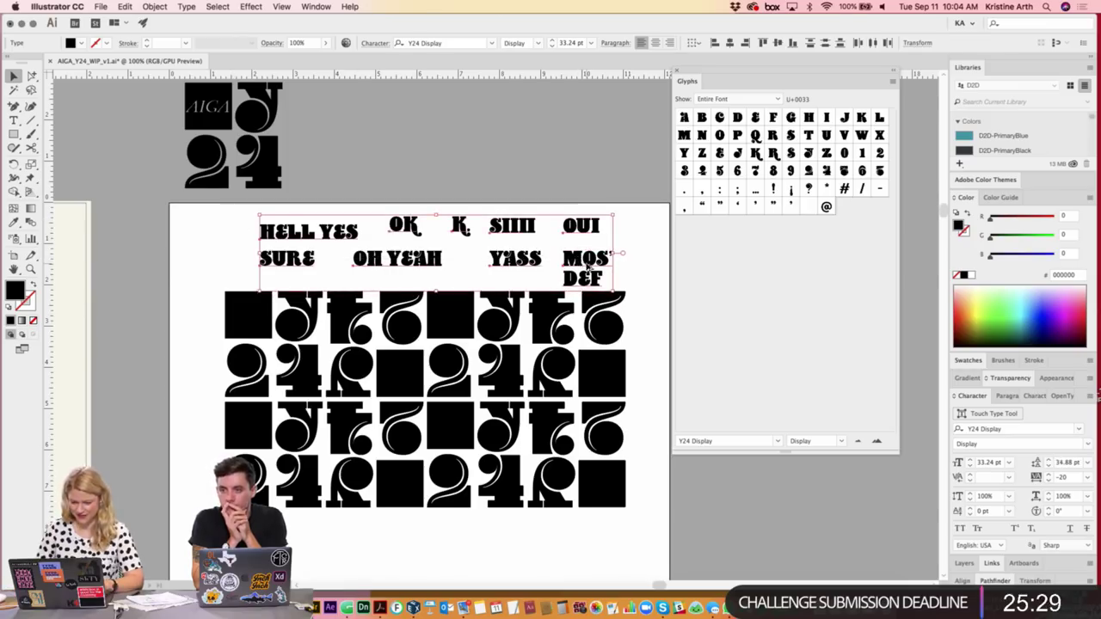
key("alt+Up")
key("alt+Up")
- Collapse the Glyphs panel and zoom in to 150% on the pattern artwork
left_click(585, 173)
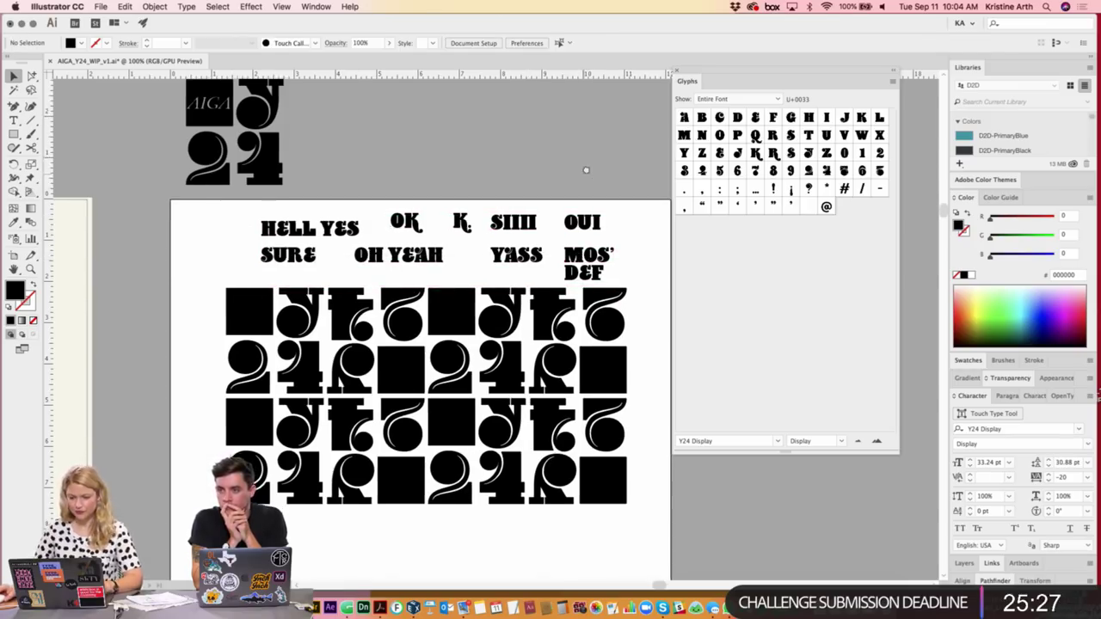
mouse_move(677, 74)
left_mouse_down()
mouse_move(729, 21)
mouse_move(698, 19)
left_mouse_up()
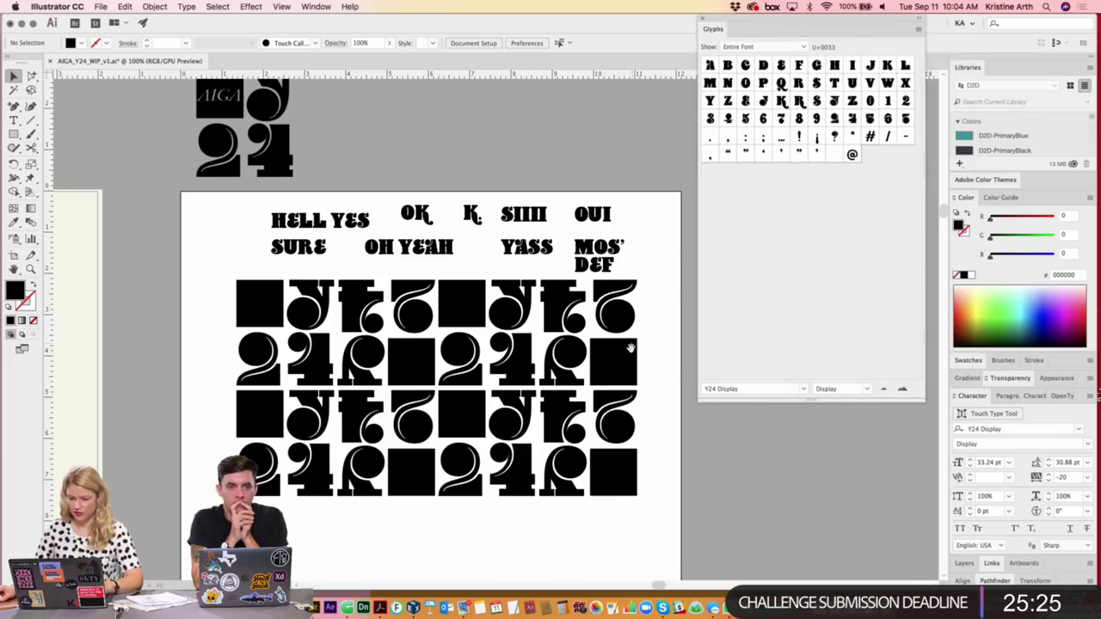
scroll(602, 259, "down", 3)
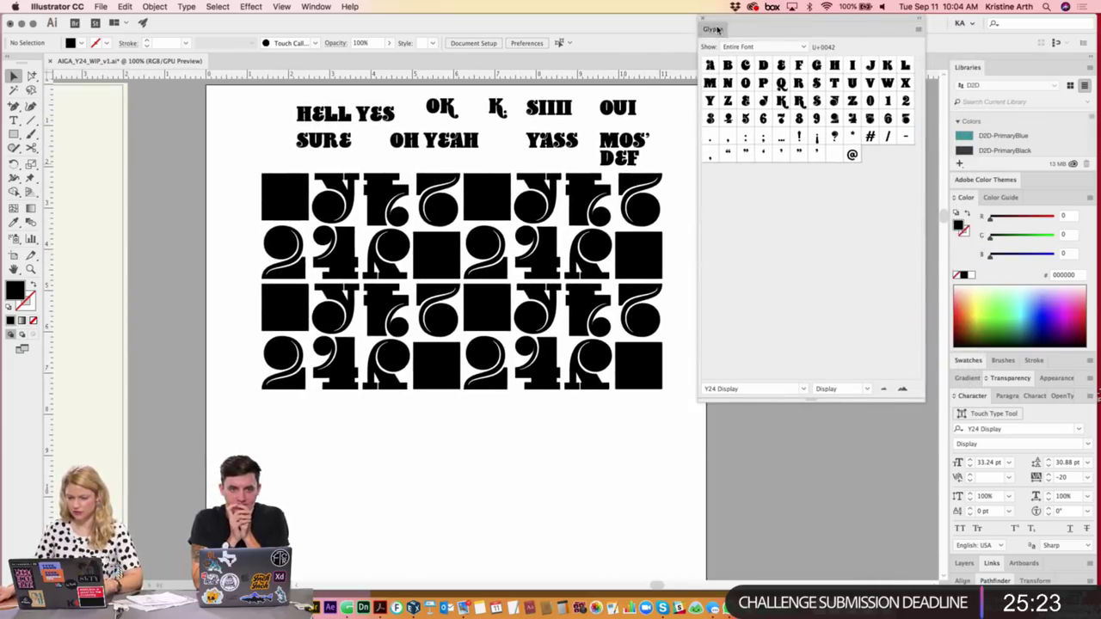
double_click(732, 23)
key("super+equal")
scroll(704, 300, "up", 1)
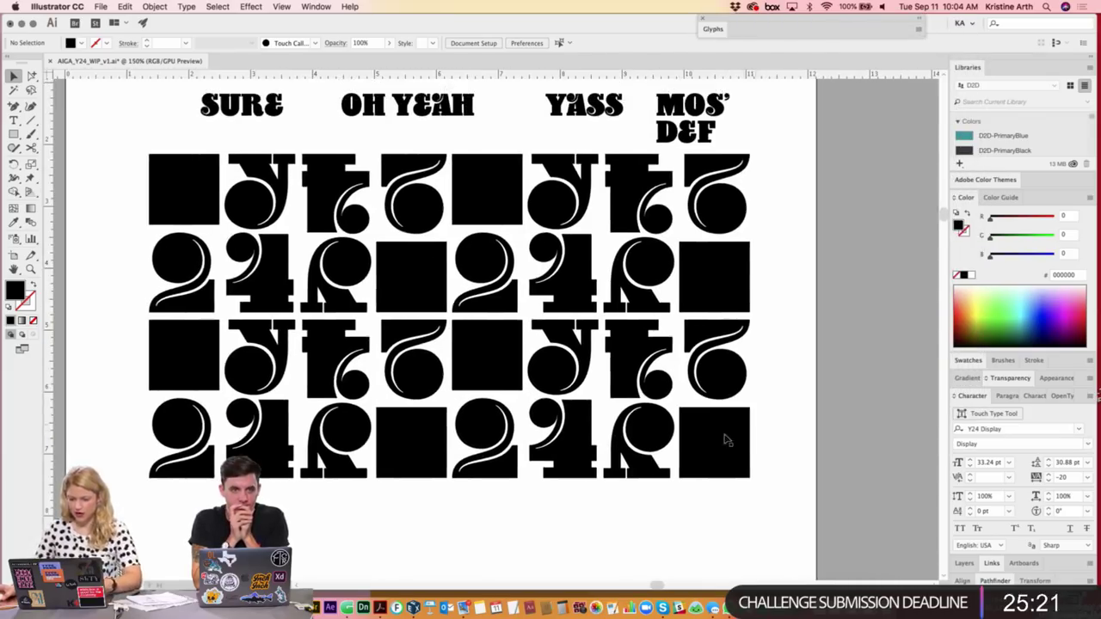
- Colour the four top-row Y24 letter groups red, yellow, blue and red
left_click(191, 189)
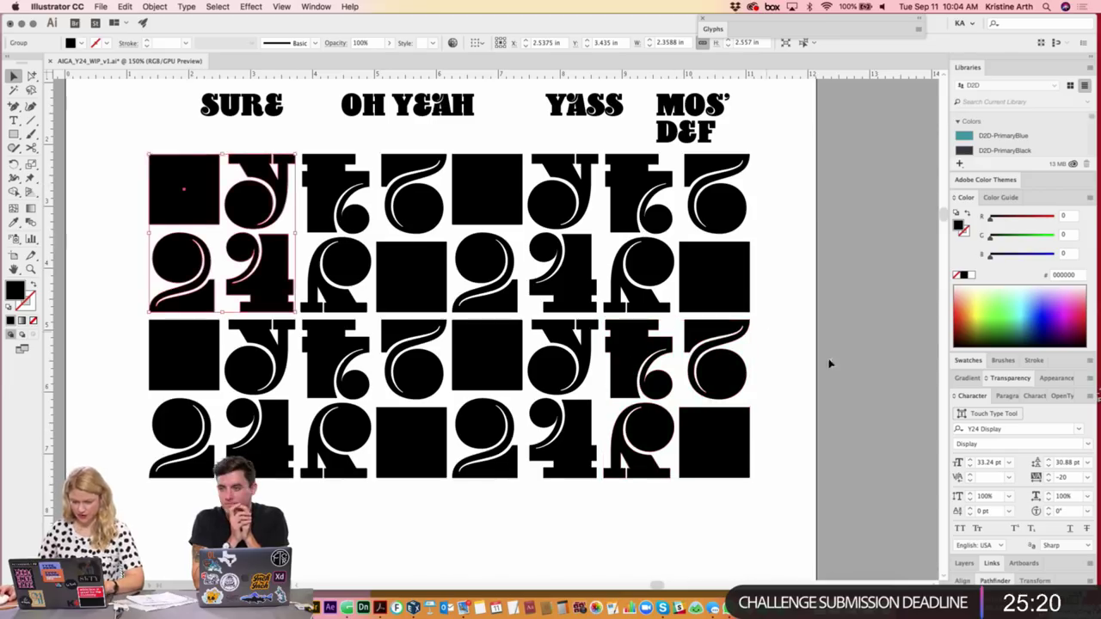
left_click(967, 361)
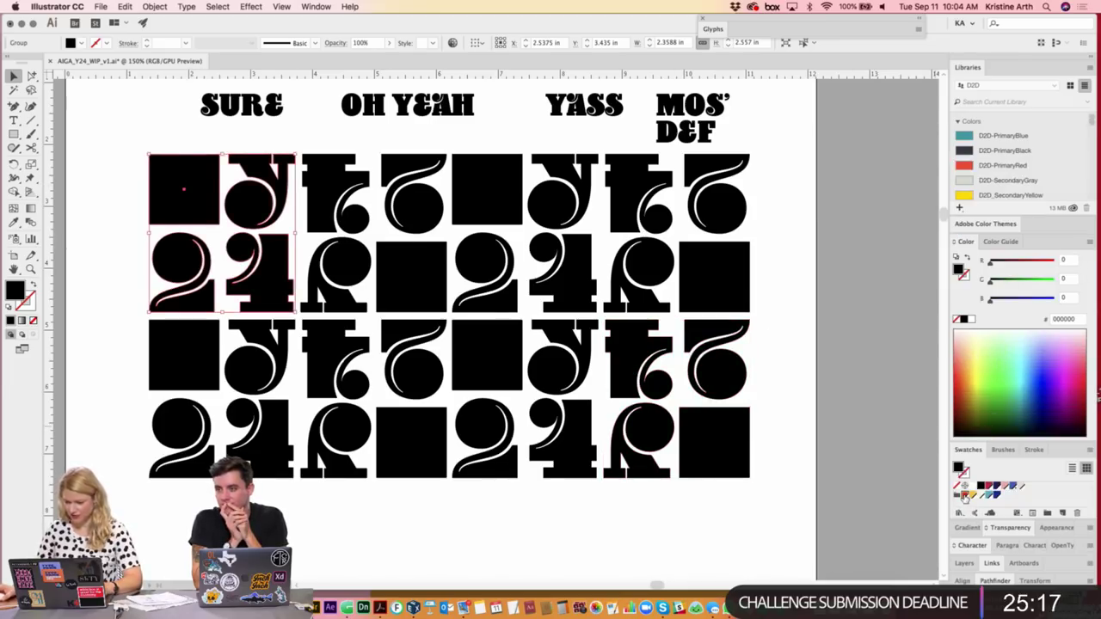
left_click(964, 496)
left_click(407, 273)
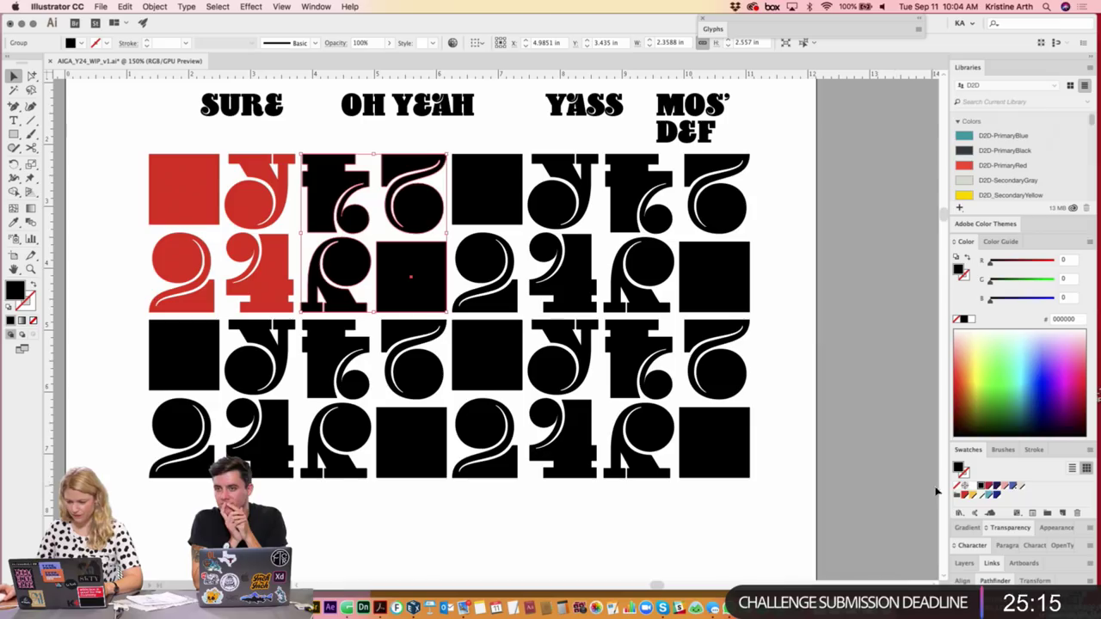
left_click(972, 498)
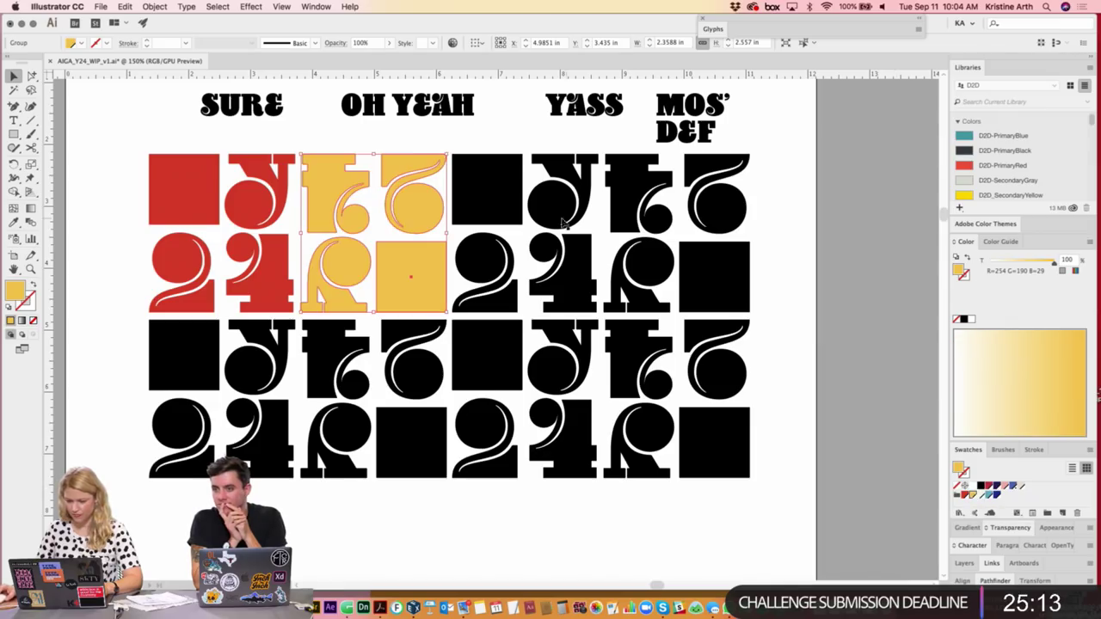
left_click(495, 201)
left_click(990, 499)
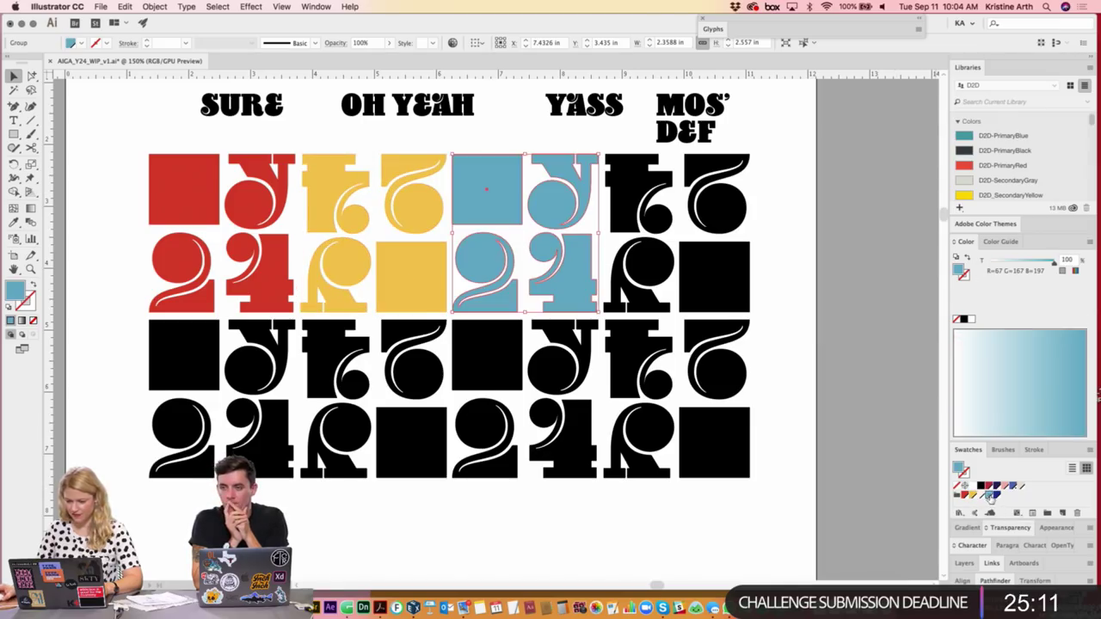
left_click(727, 299)
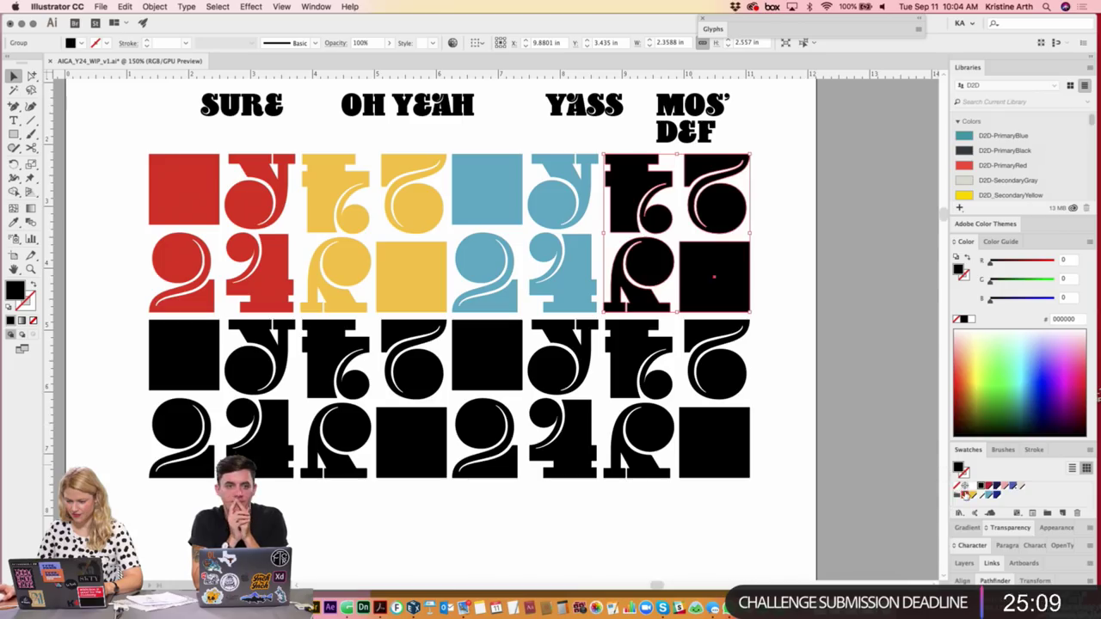
left_click(965, 496)
- Colour three bottom-row letter groups yellow, blue and red, leaving the bottom-left one black
left_click(583, 444)
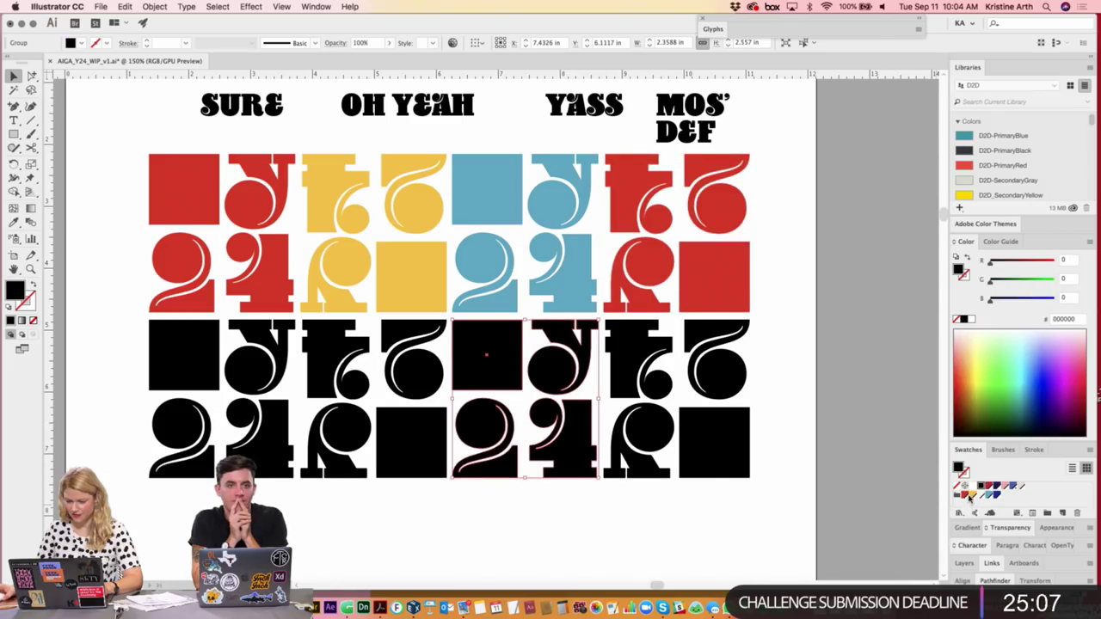
left_click(973, 498)
left_click(726, 469)
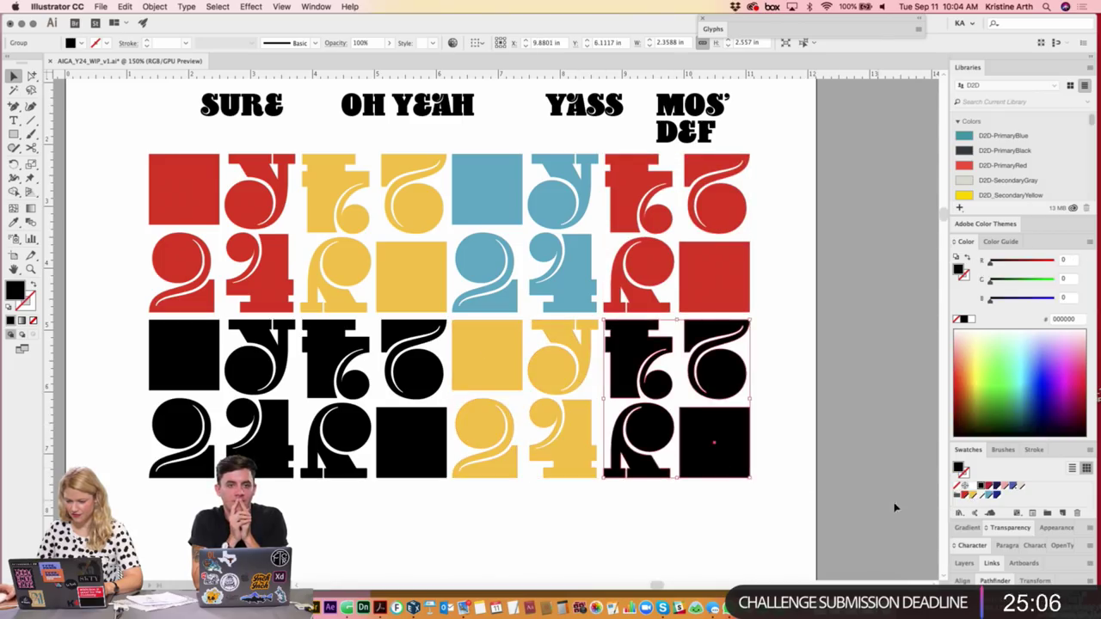
left_click(986, 498)
left_click(417, 447)
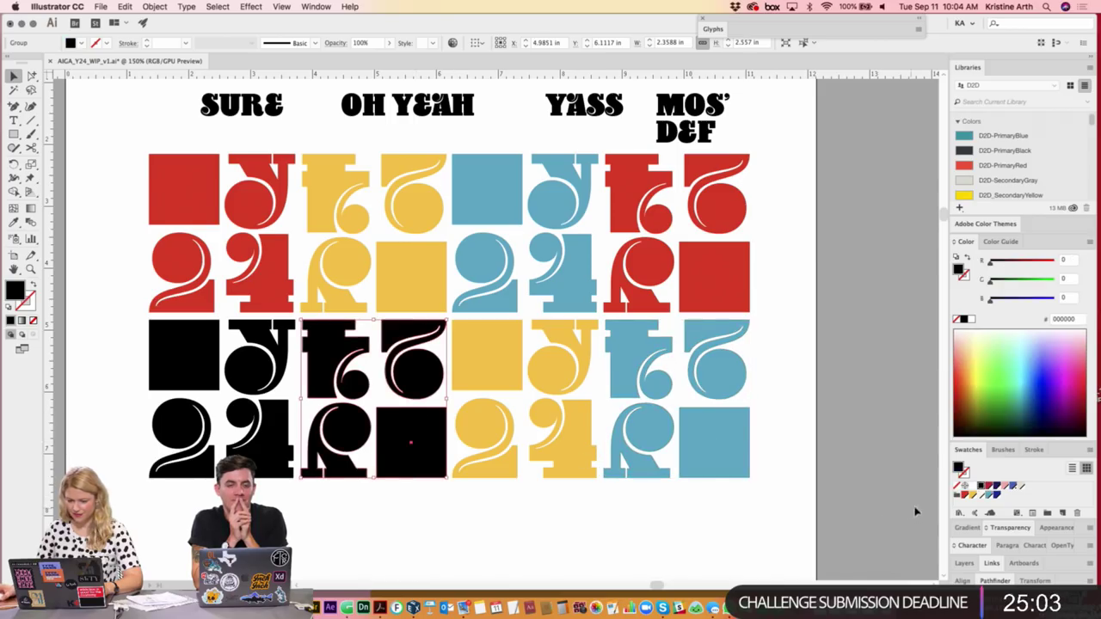
left_click(965, 498)
left_click(254, 379)
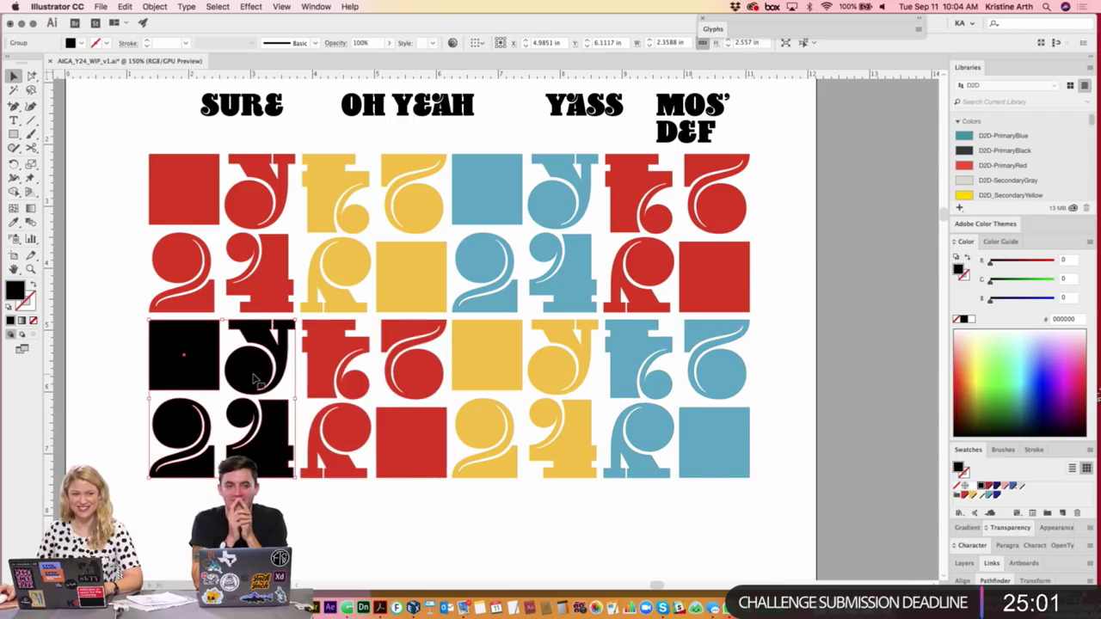
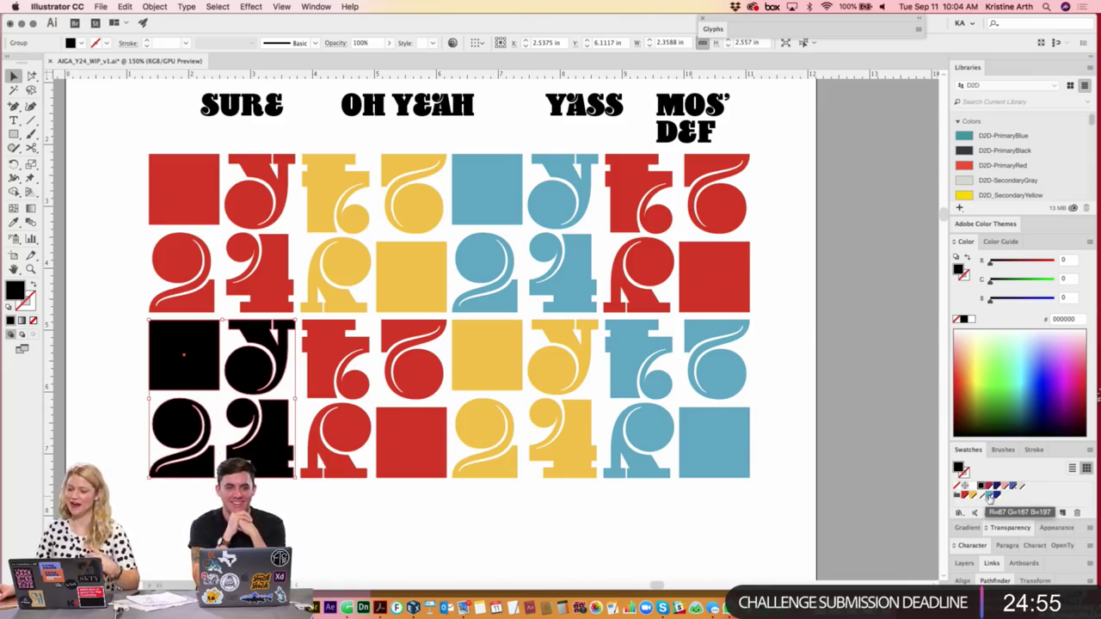
- Try dark blue and yellow on the lower-left letter group, then settle on light blue
left_click(993, 496)
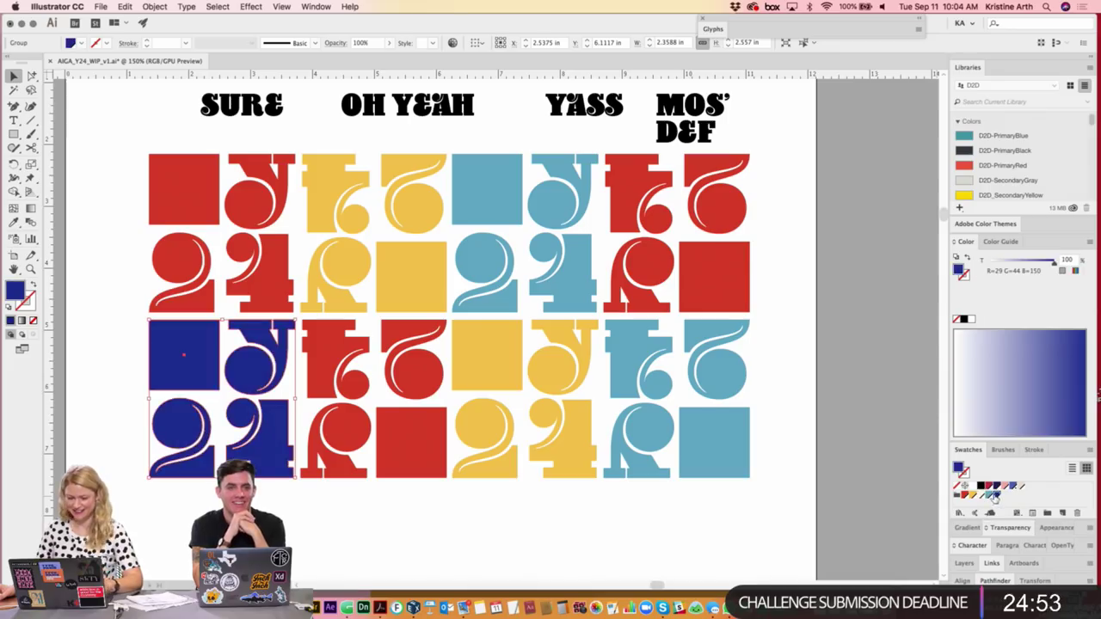
left_click(973, 499)
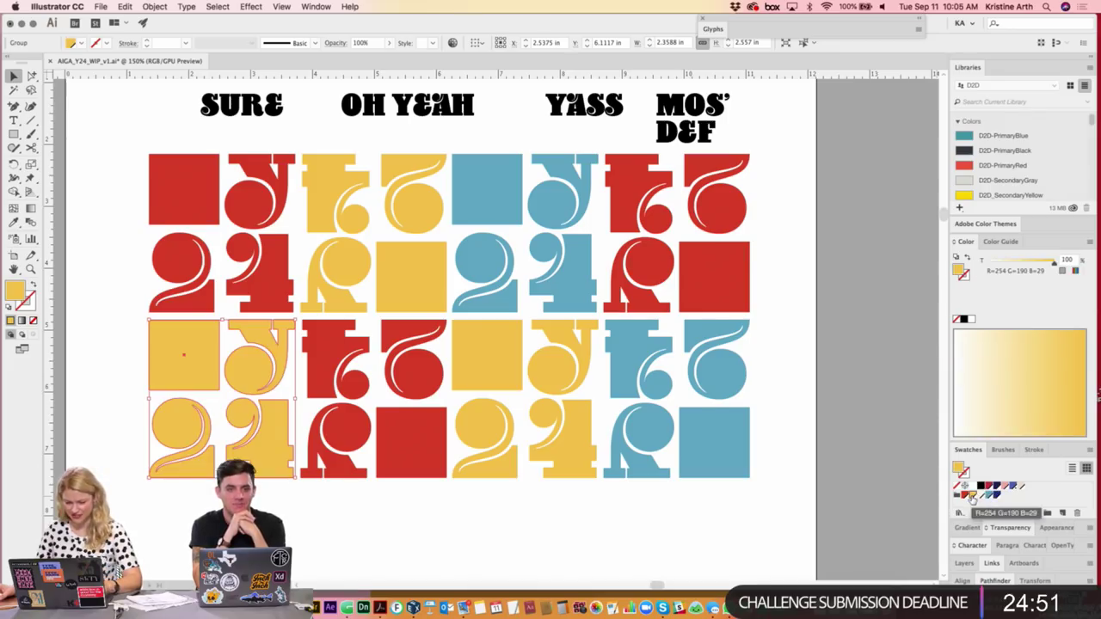
left_click(990, 498)
left_click(799, 339)
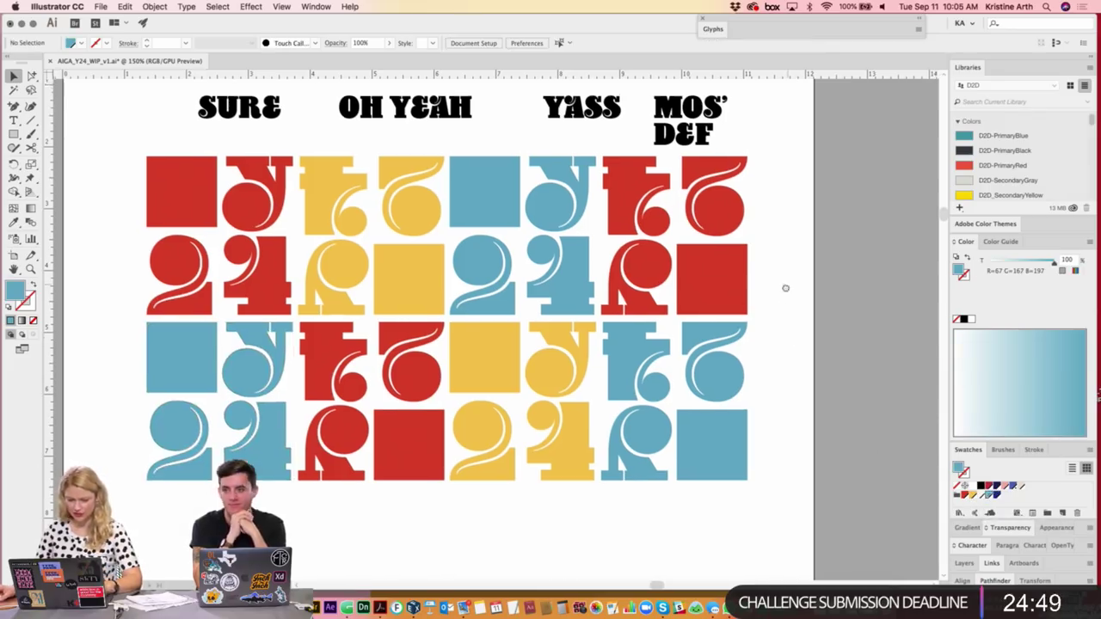
- Pan up the poster and briefly select the MOS' DEF text to check it
scroll(785, 330, "up", 2)
scroll(784, 330, "right", 2)
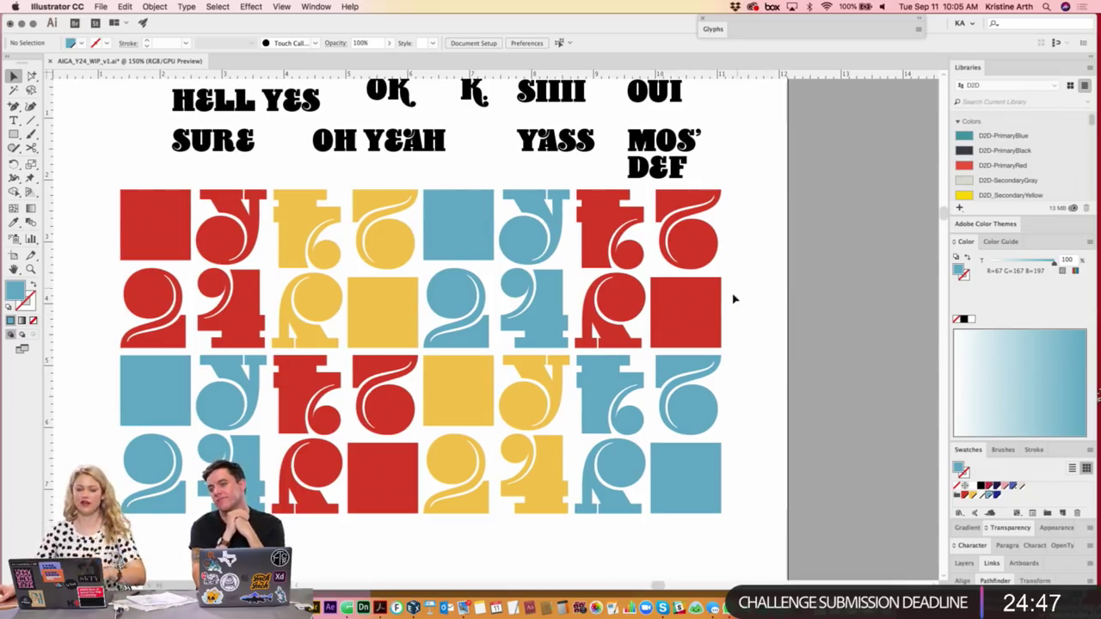
scroll(732, 298, "up", 1)
scroll(548, 433, "up", 2)
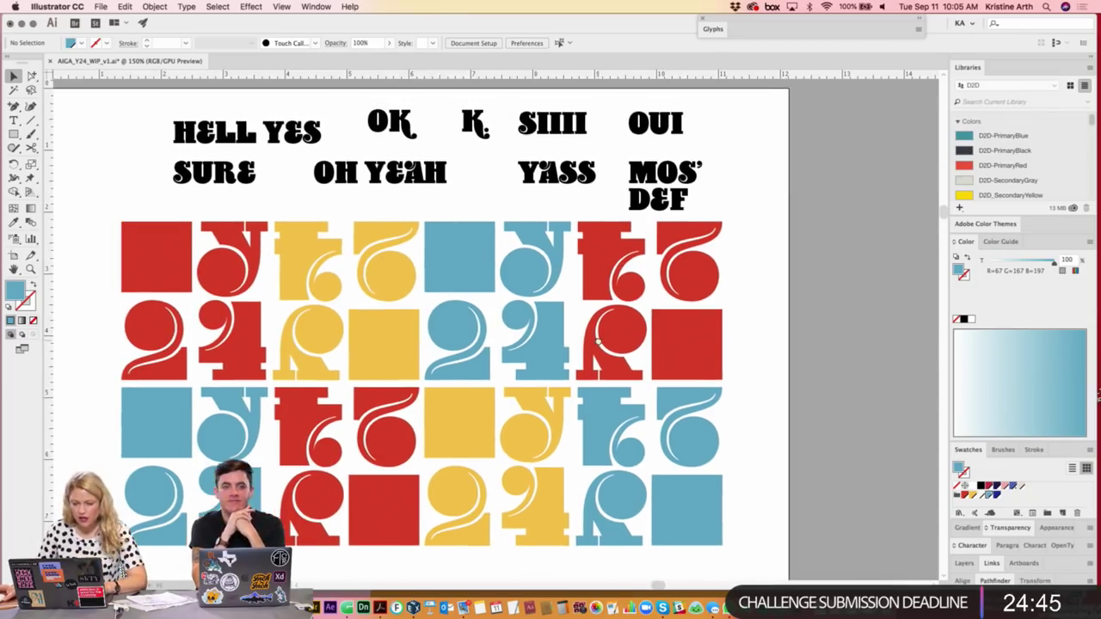
scroll(852, 329, "left", 2)
scroll(762, 210, "up", 1)
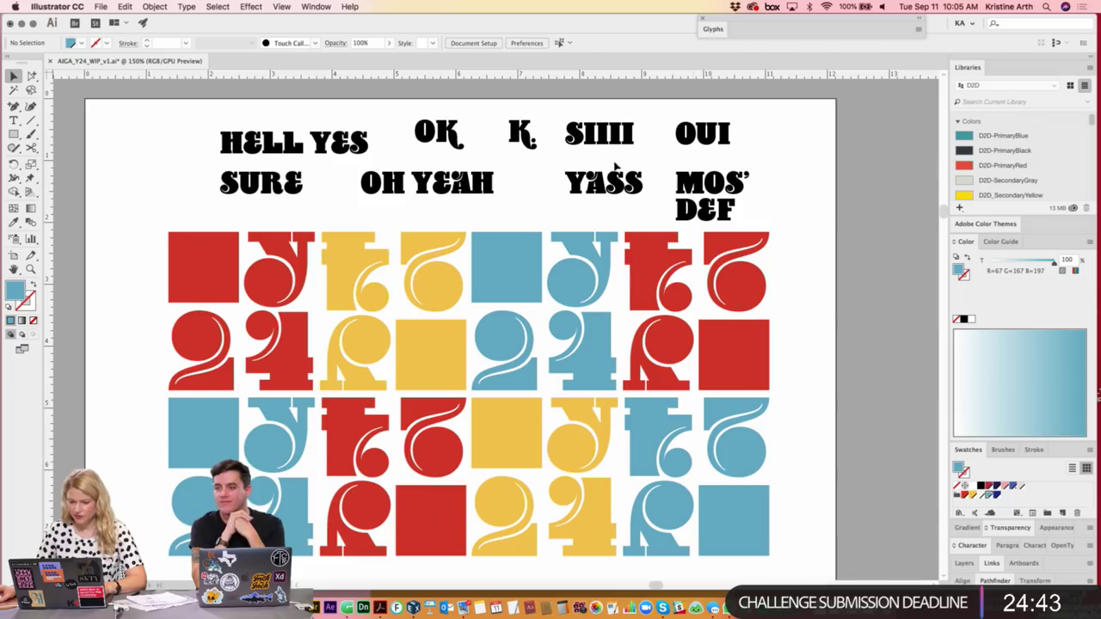
left_click(707, 196)
scroll(731, 190, "down", 2)
left_click(790, 266)
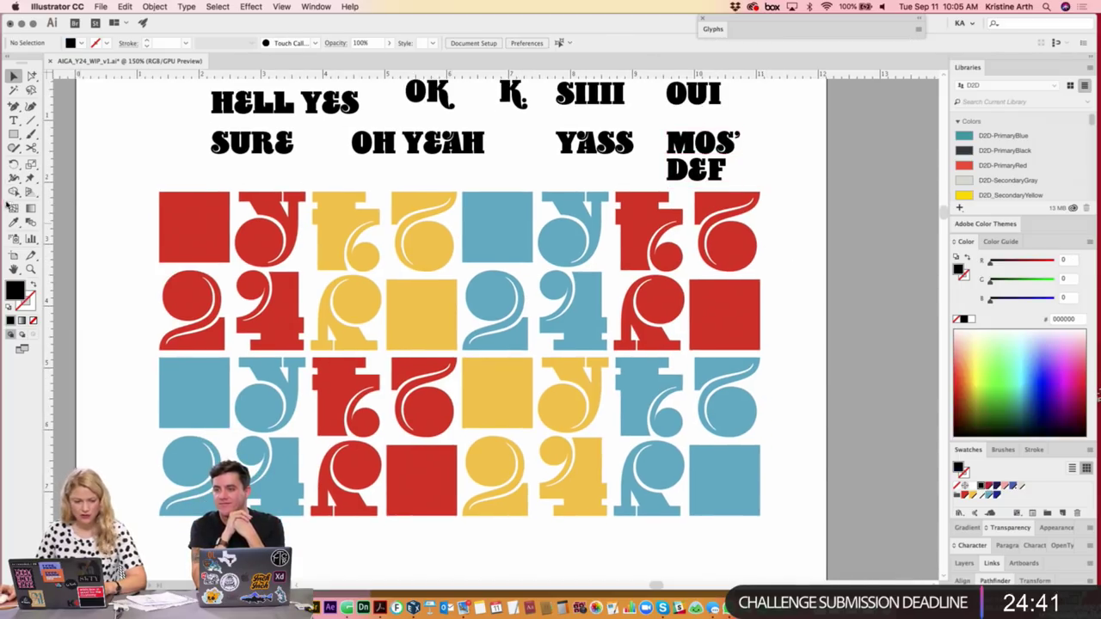
- Draw a cream-filled rectangle behind the artwork and pull in its right edge
left_click_drag(122, 158, 890, 492)
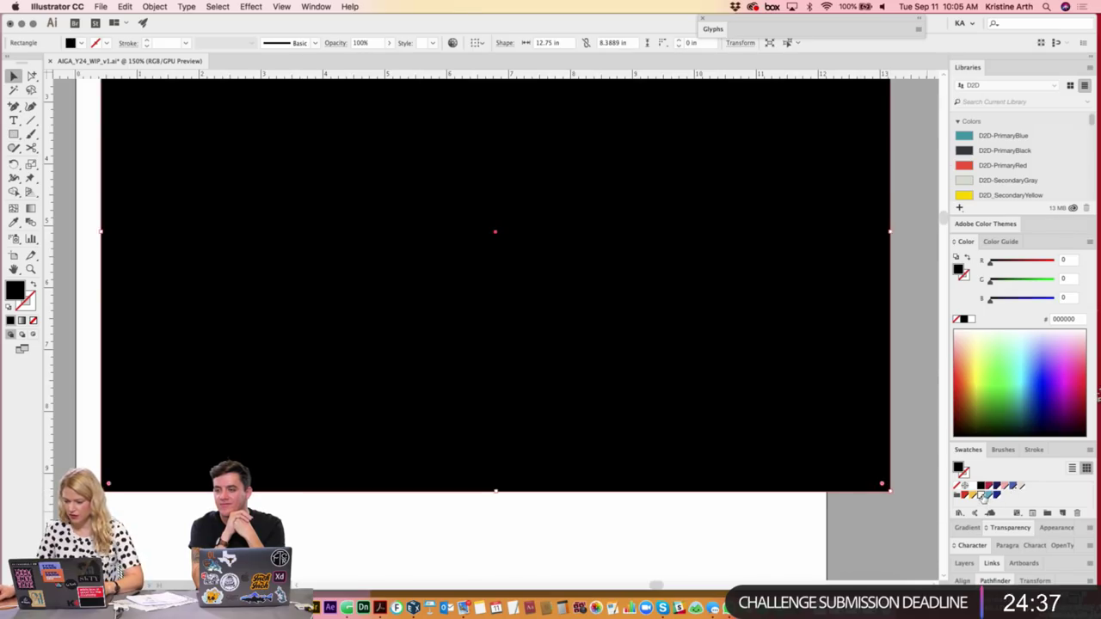
left_click(1007, 497)
key("ctrl+shift+bracketleft")
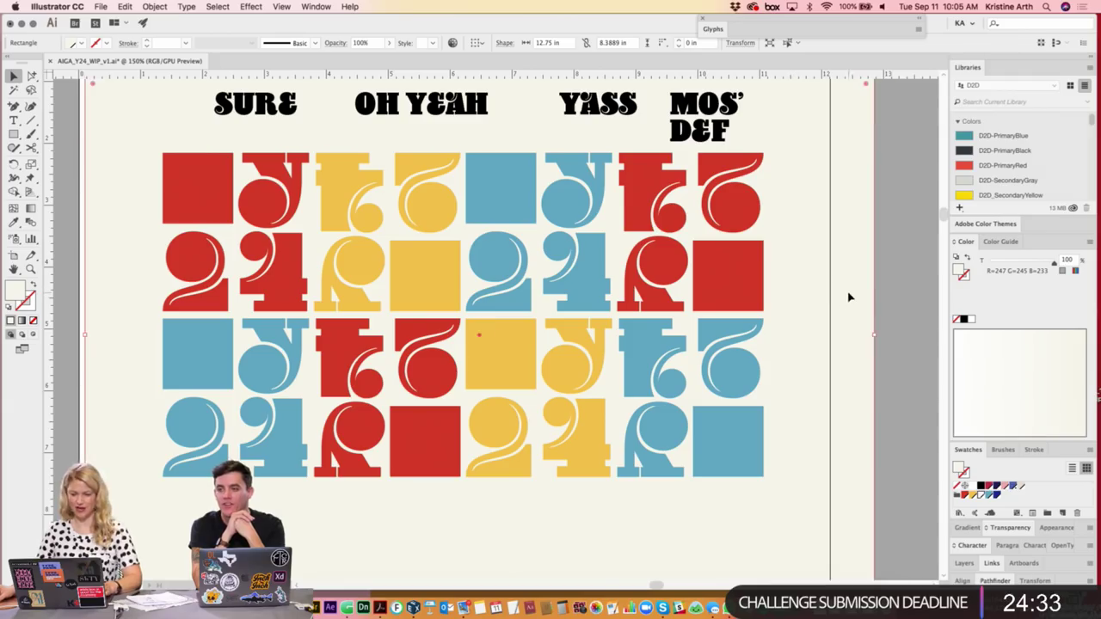
key("Left")
key("Left")
key("Left")
key("Left")
key("Left")
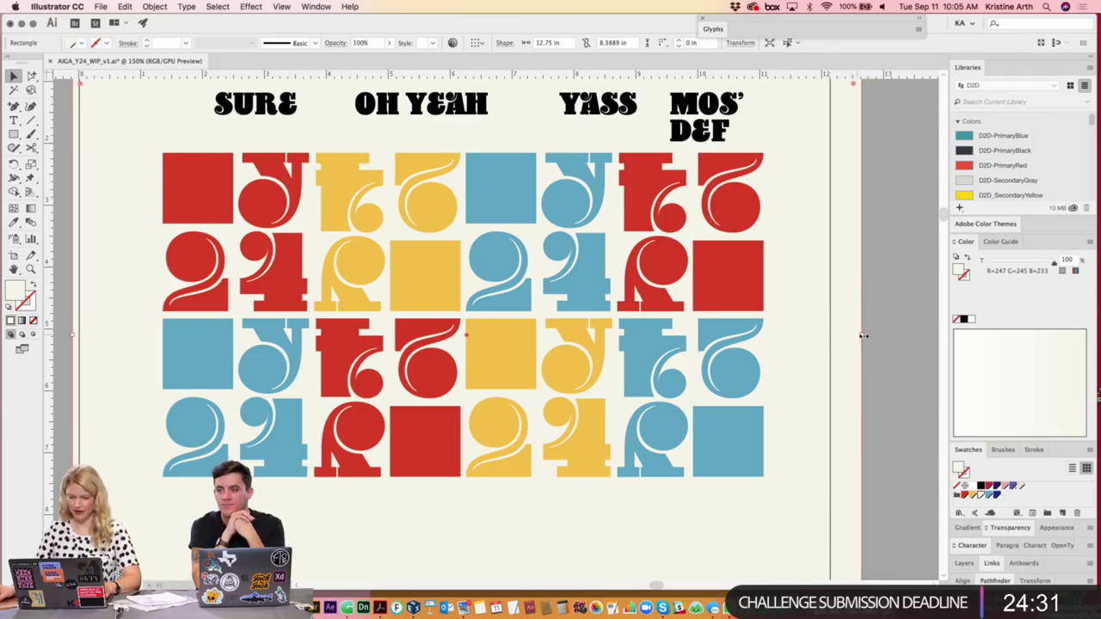
left_click_drag(863, 336, 844, 336)
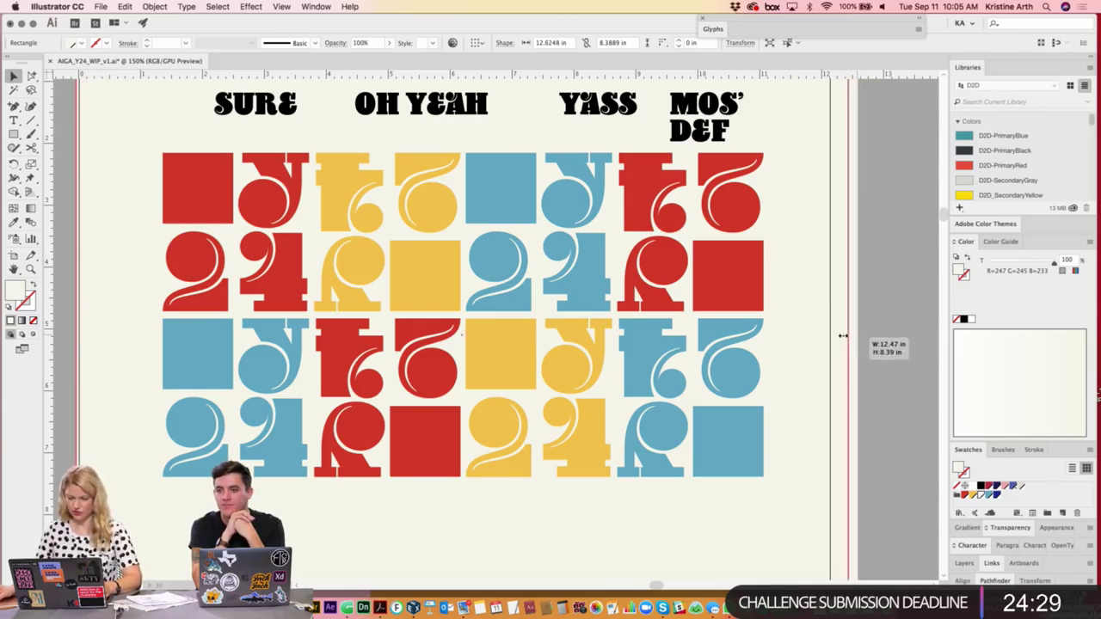
left_click_drag(843, 336, 725, 333)
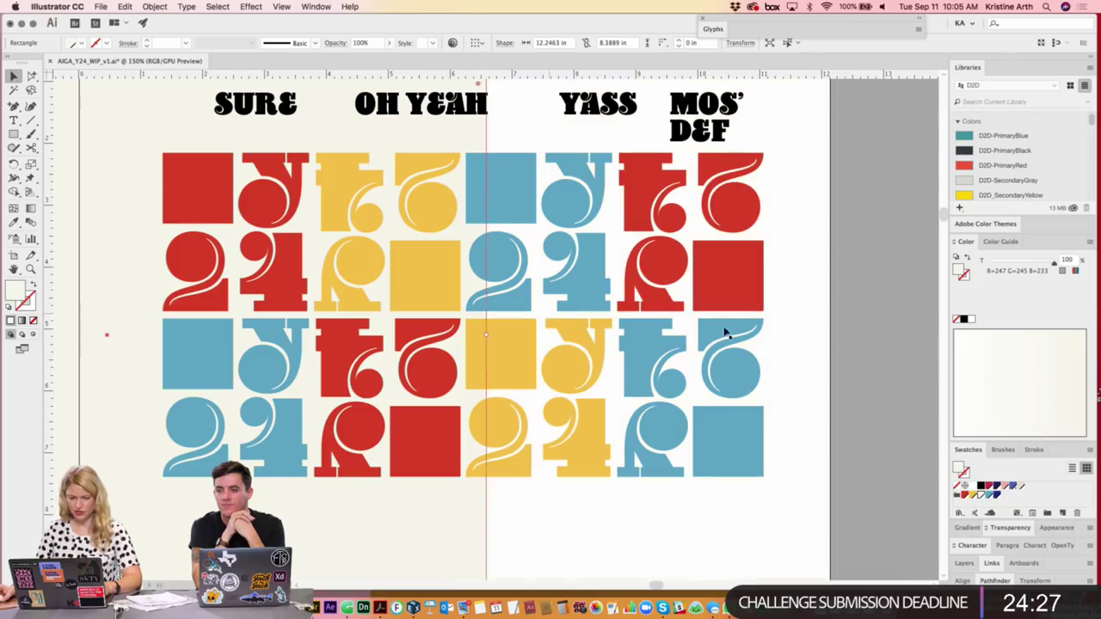
left_click(807, 307)
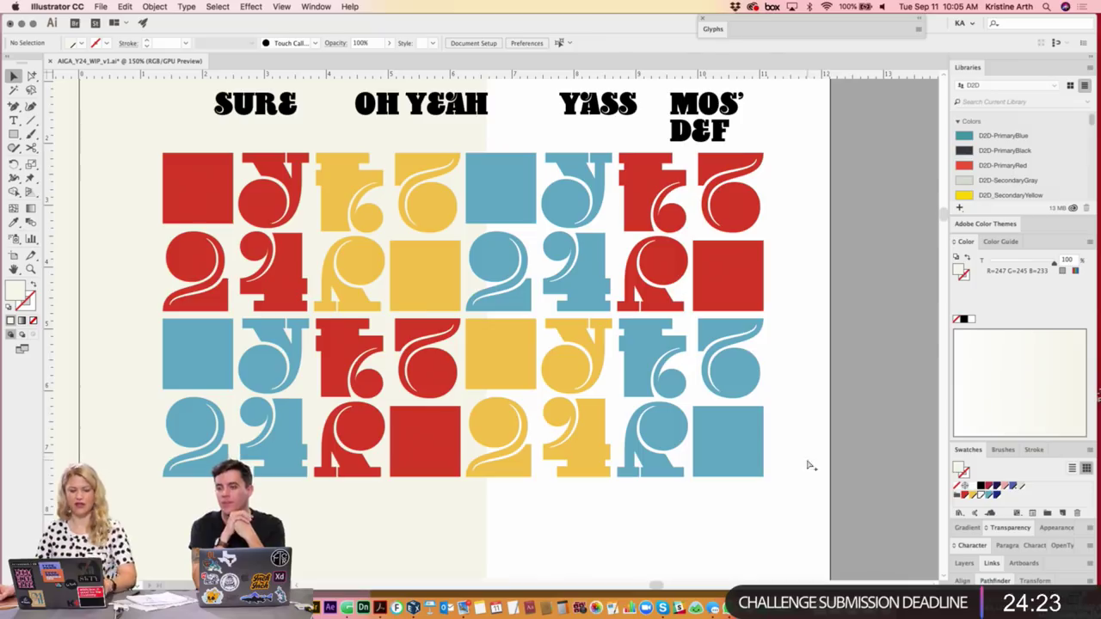
- Stretch the cream rectangle's top, bottom and left edges to cover the full artboard
key("super+minus")
key("super+minus")
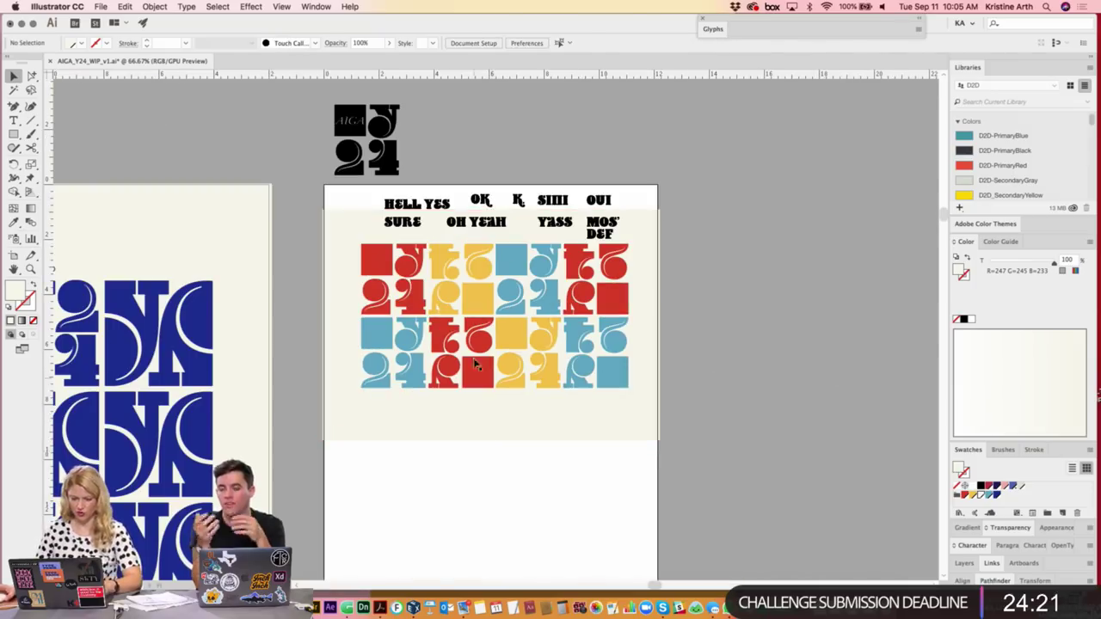
left_click(478, 409)
left_click_drag(495, 207, 495, 183)
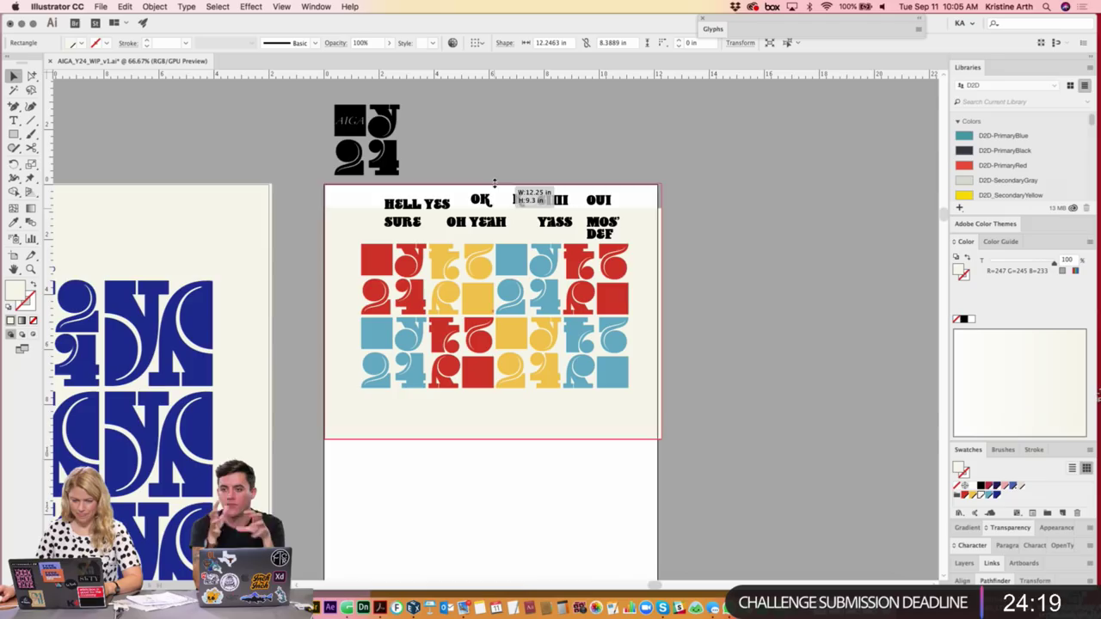
scroll(541, 418, "down", 4)
scroll(541, 346, "down", 2)
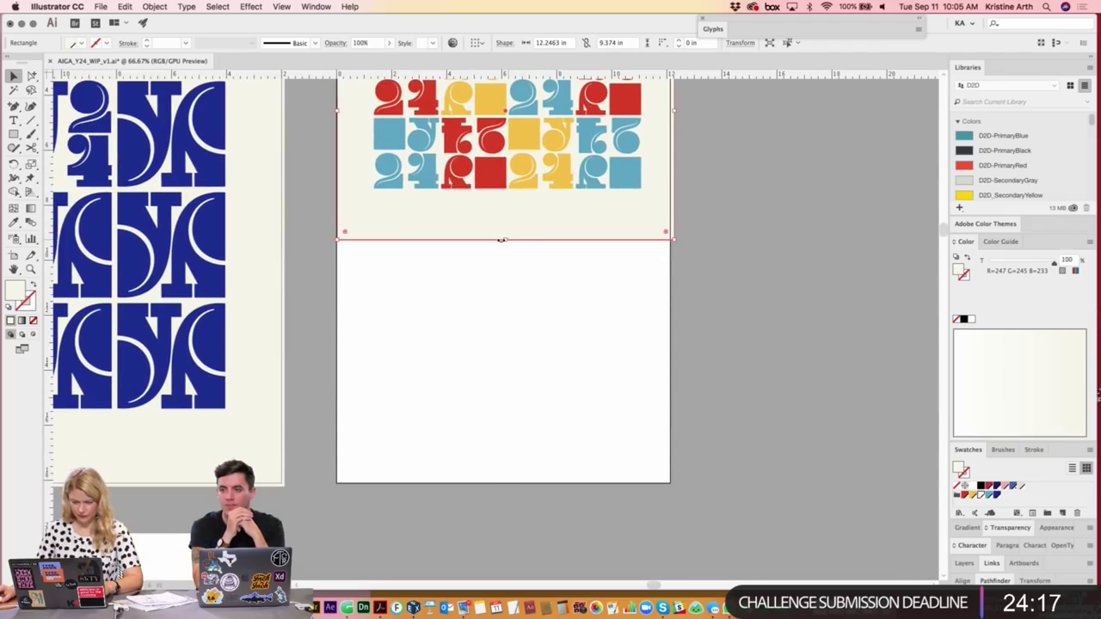
left_click_drag(503, 240, 505, 483)
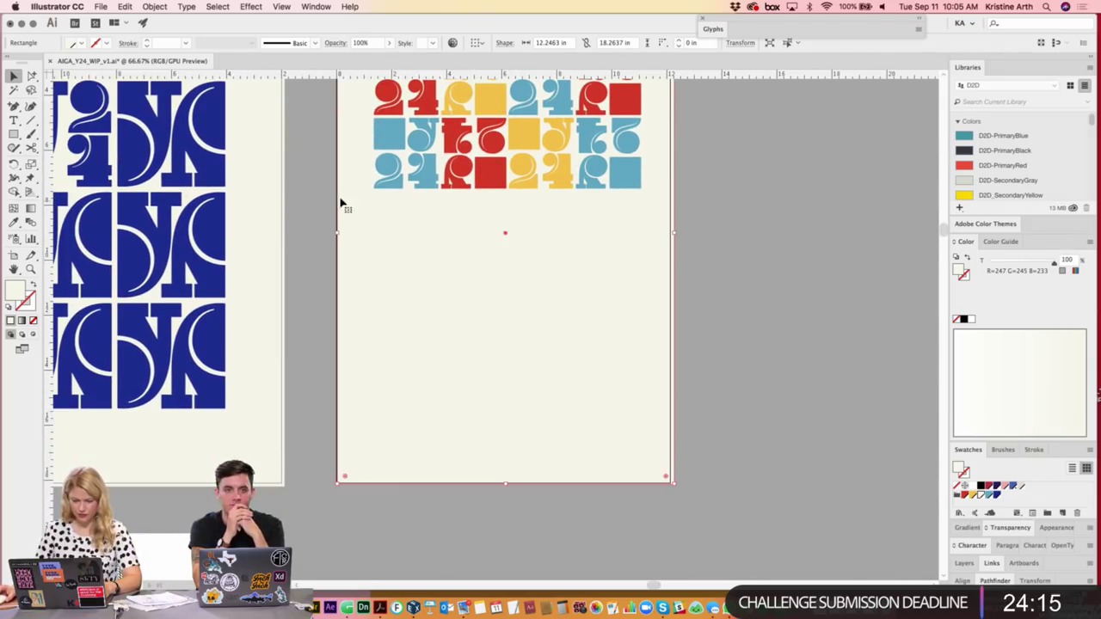
left_click_drag(340, 234, 335, 234)
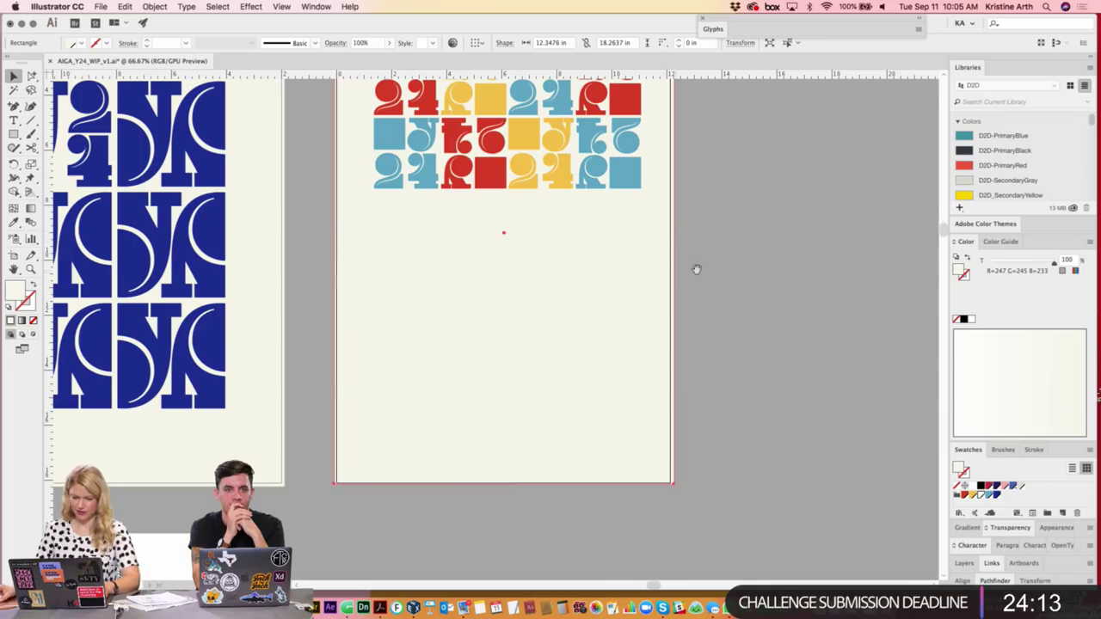
scroll(697, 270, "up", 3)
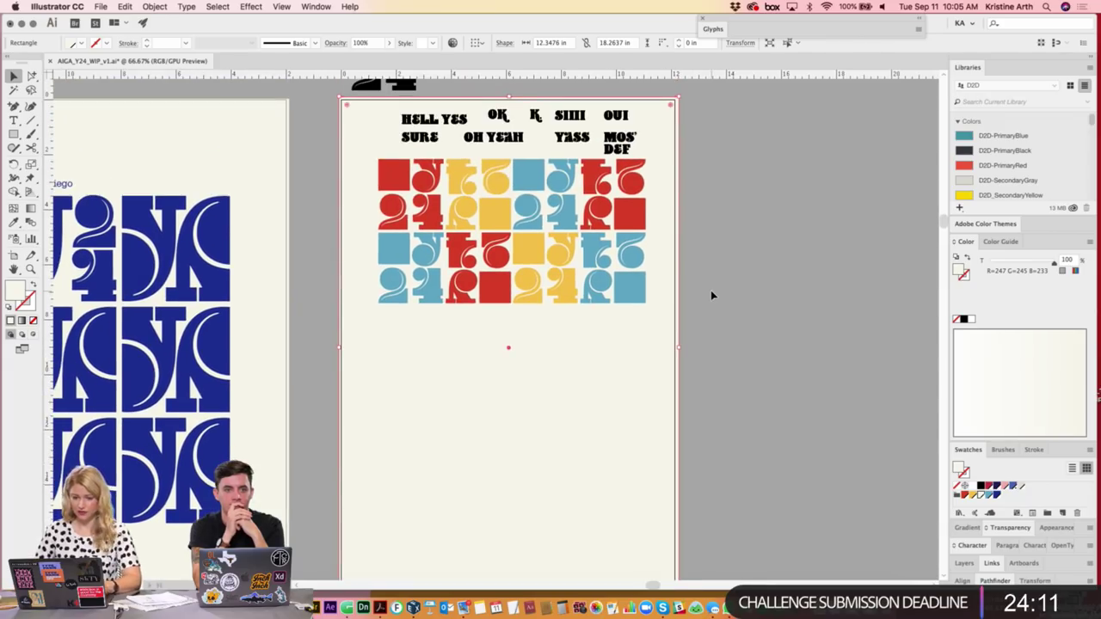
- Break HELL YES onto two lines and move it up off SURE
left_click(720, 295)
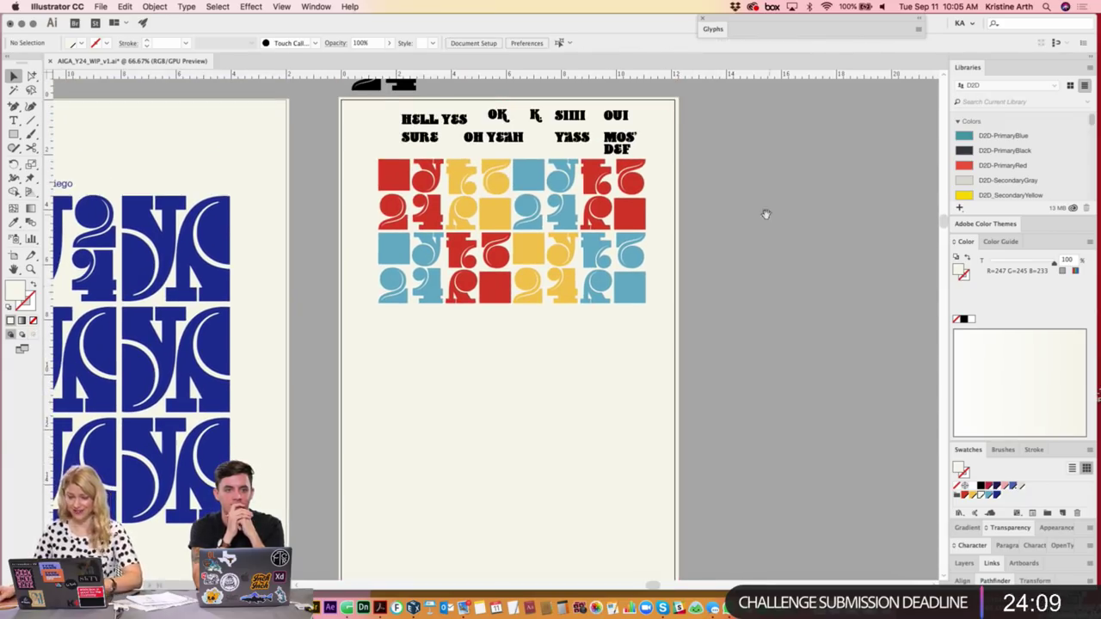
scroll(765, 214, "up", 5)
scroll(704, 349, "up", 3)
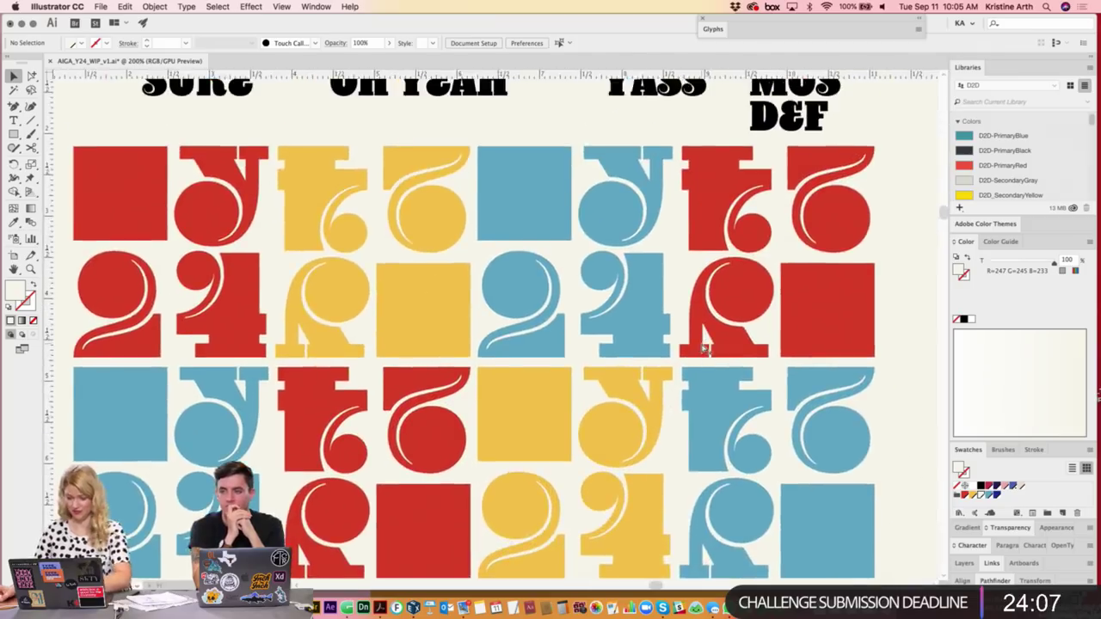
scroll(704, 348, "down", 3)
scroll(757, 207, "up", 1)
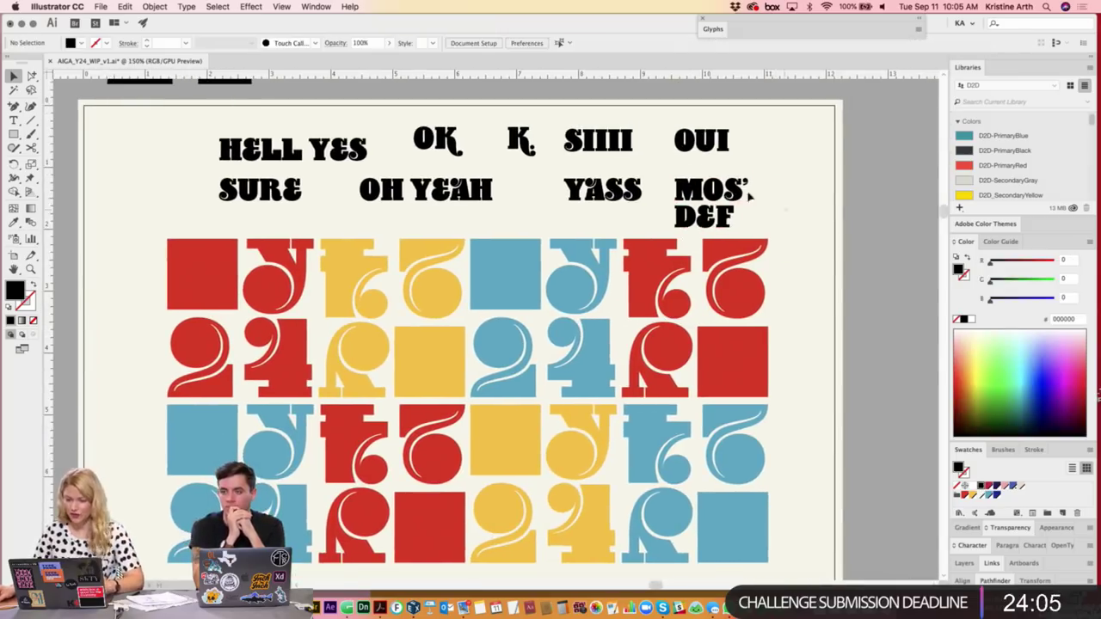
left_click_drag(748, 196, 192, 112)
left_click(293, 124)
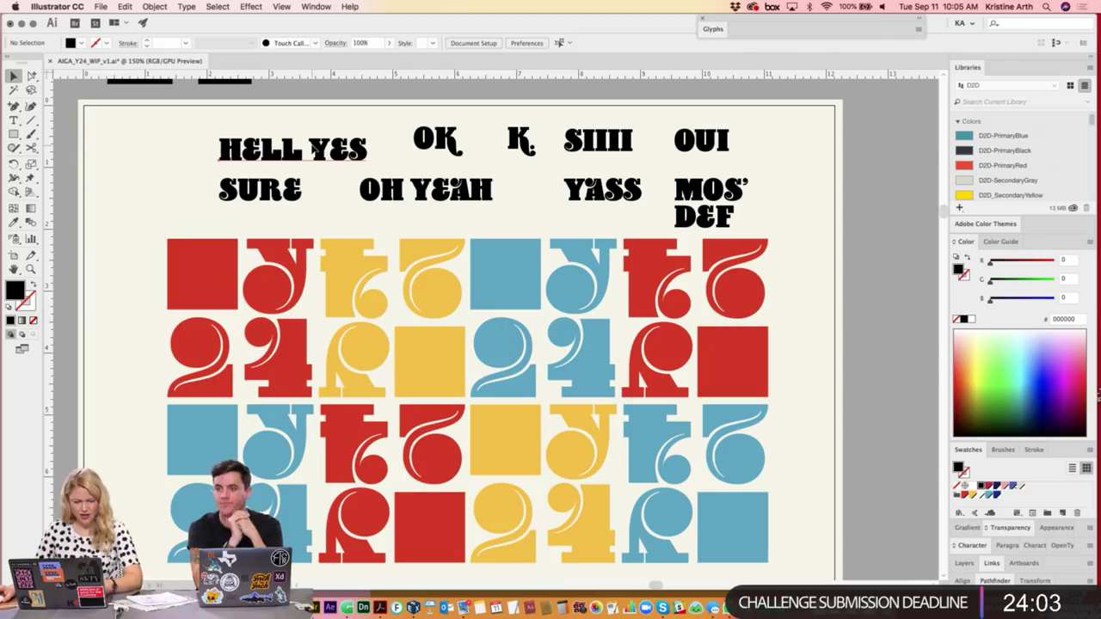
double_click(317, 148)
key("Return")
left_click(14, 75)
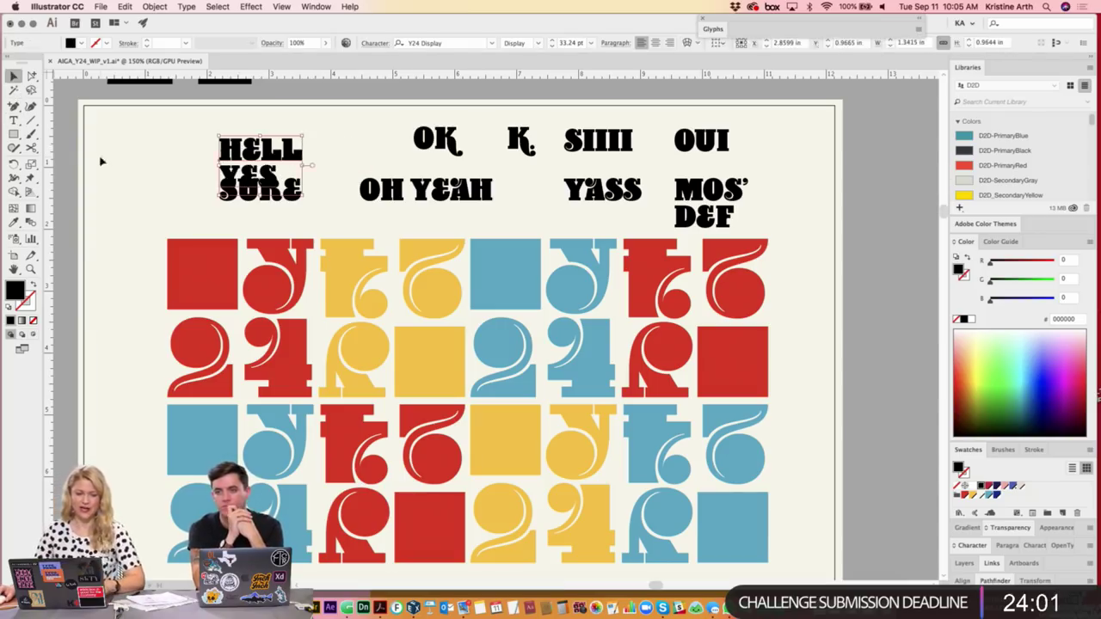
left_click_drag(258, 150, 258, 125)
left_click(336, 138)
- Break OH YEAH onto two lines
left_click(366, 188)
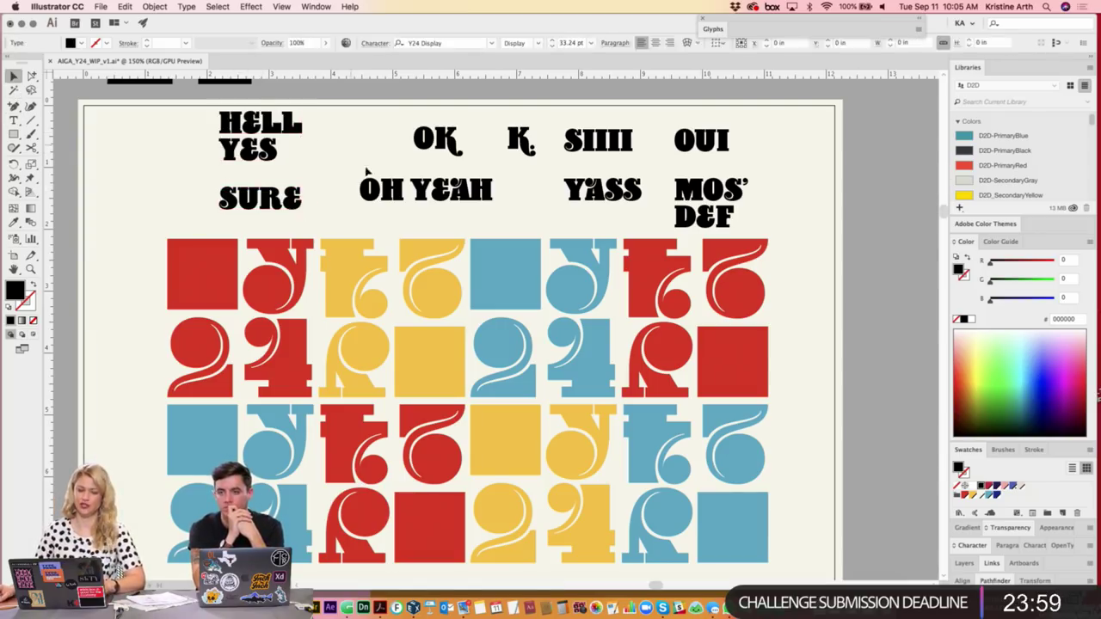
double_click(414, 188)
key("Return")
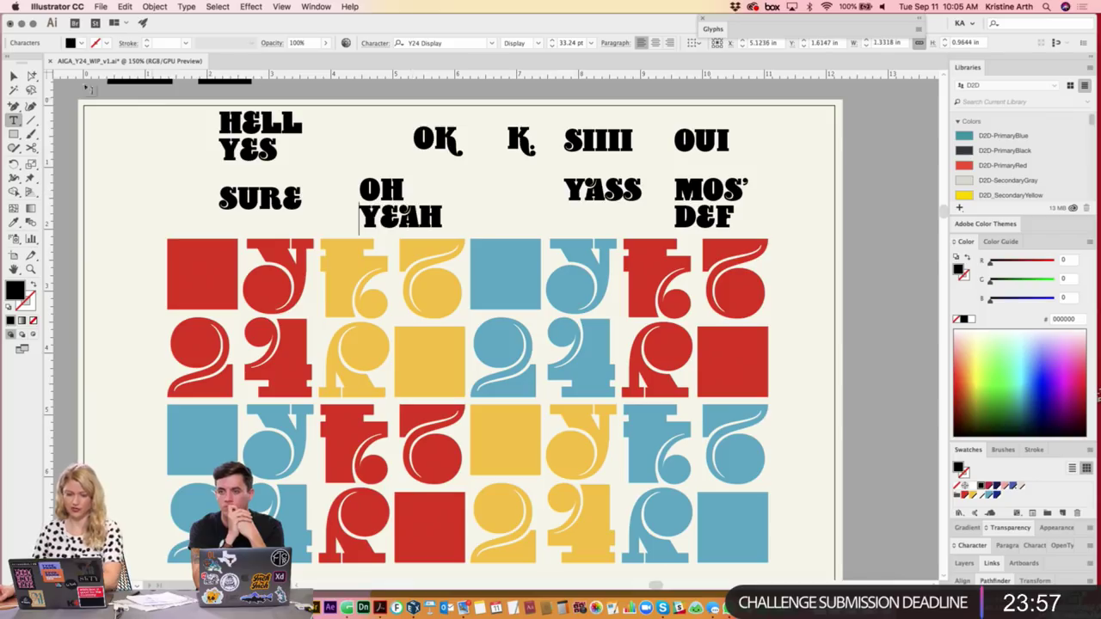
left_click(14, 76)
left_click(493, 263)
- Select all the slang word text objects and fill them cream
scroll(396, 196, "down", 2)
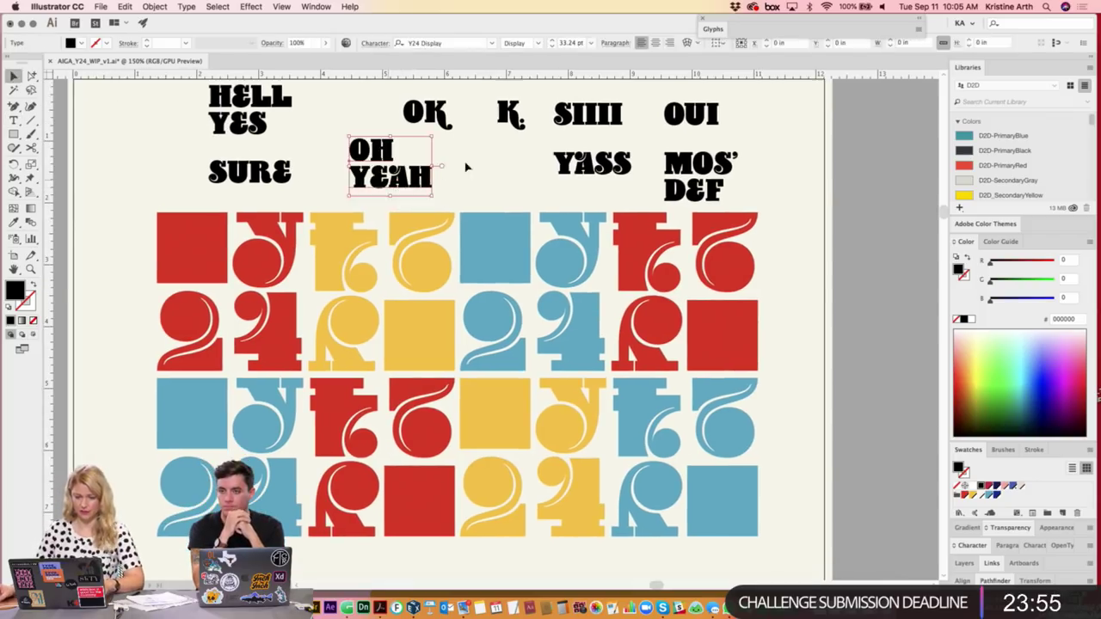
scroll(510, 144, "up", 2)
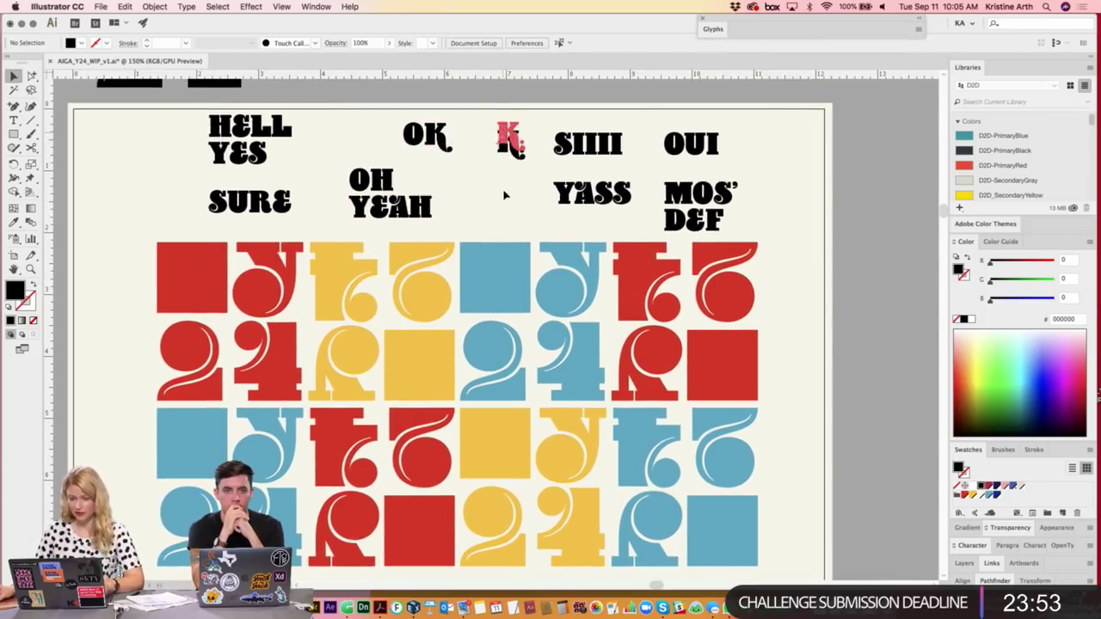
left_click(589, 141)
left_click(752, 214)
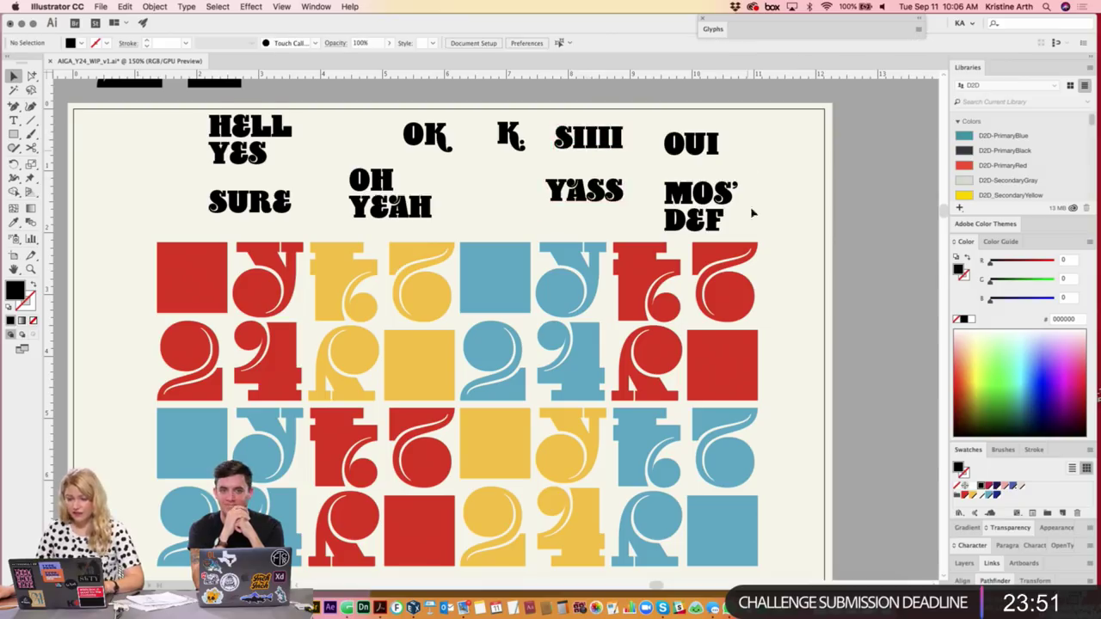
scroll(727, 159, "down", 2)
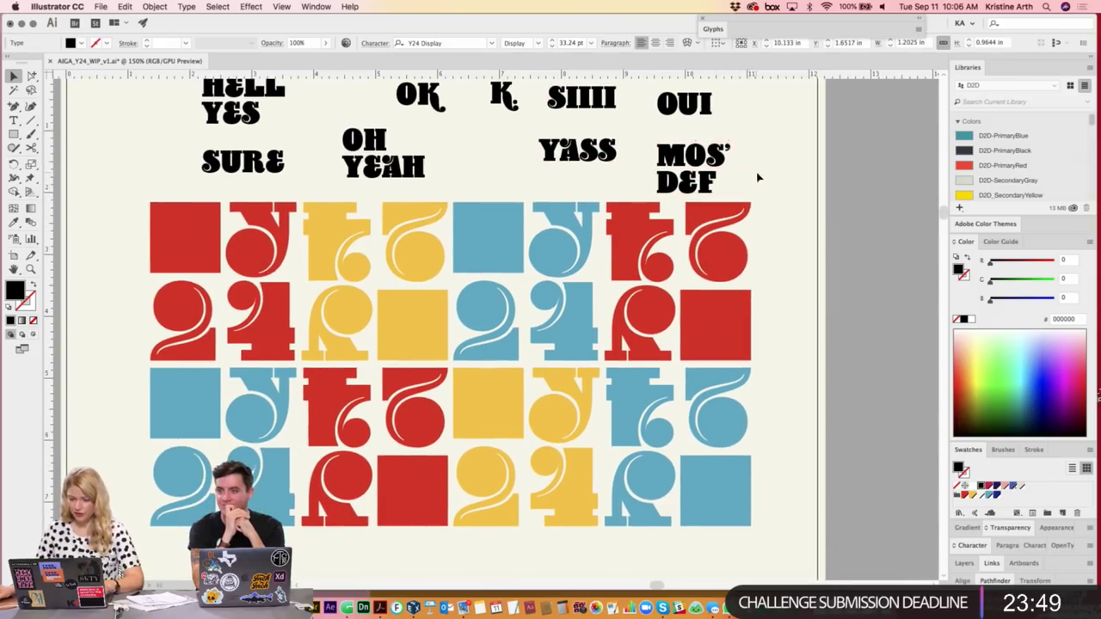
scroll(749, 172, "up", 2)
scroll(173, 138, "up", 1)
key("ctrl+a")
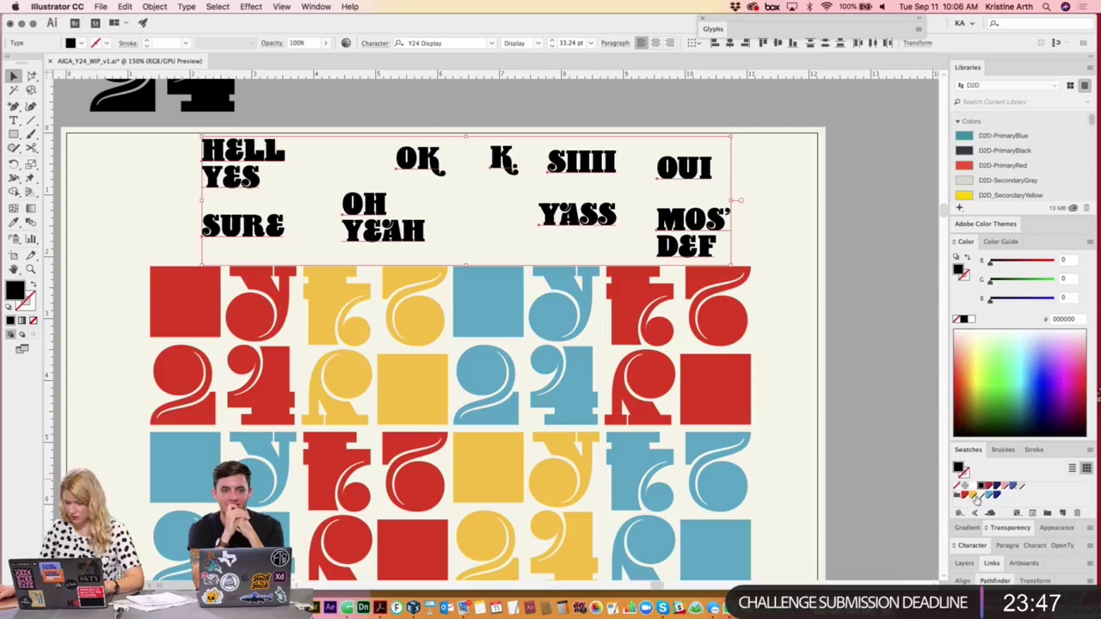
left_click(976, 498)
- Move SURE, HELL YES, OH YEAH, OK, K., SIIII, MOS' D&F and OUI onto tiles, parking YASS aside
scroll(760, 377, "down", 1)
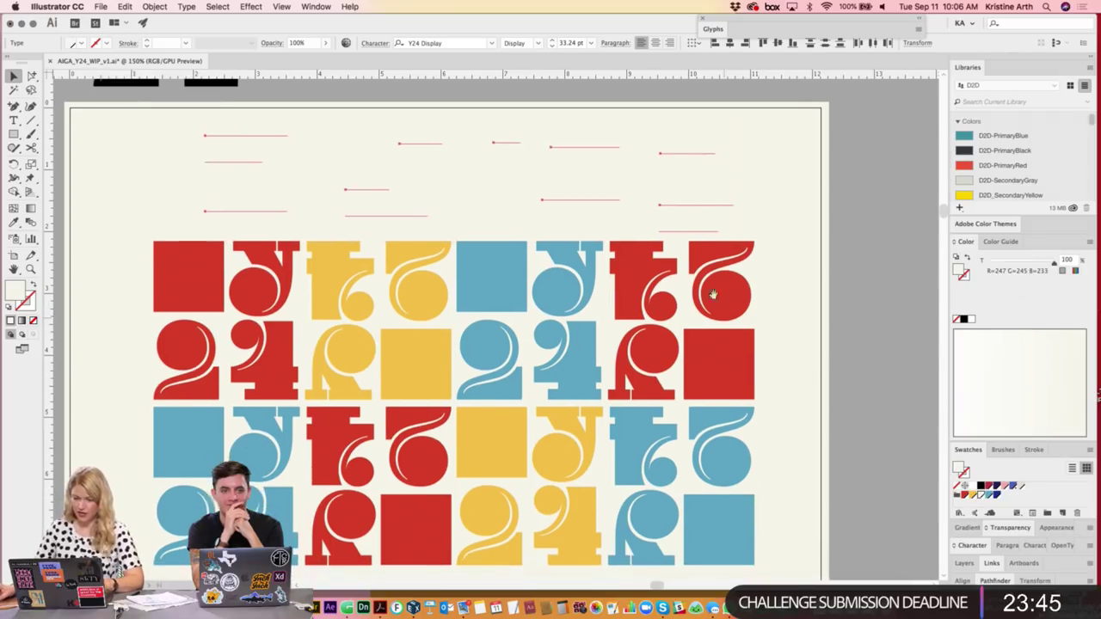
left_click(669, 216)
scroll(669, 216, "down", 3)
scroll(670, 216, "left", 2)
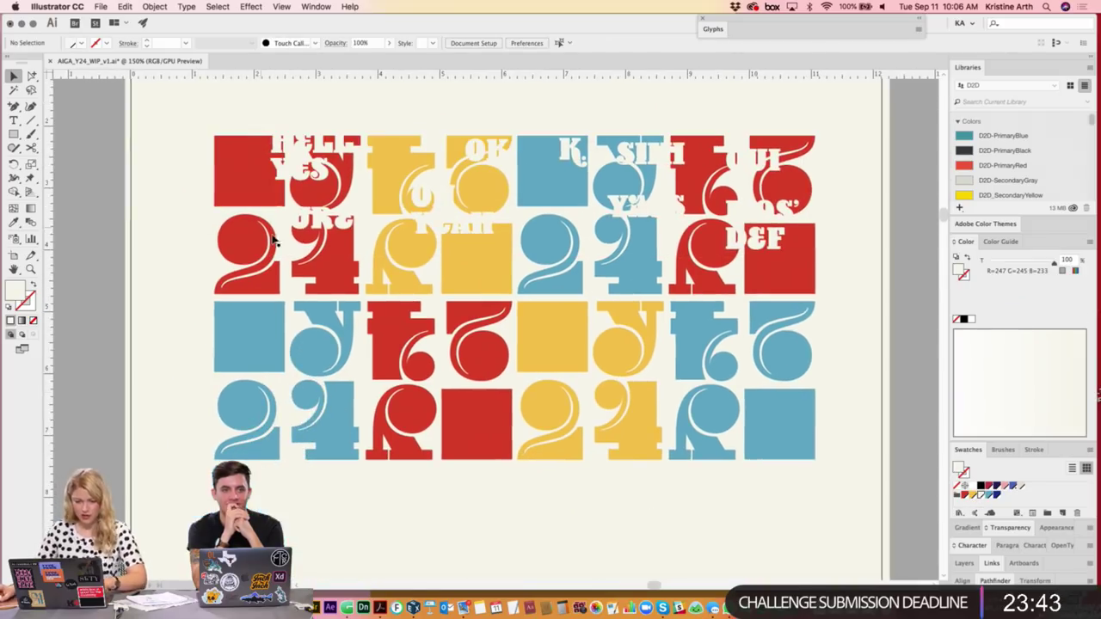
left_click_drag(320, 228, 250, 334)
left_click_drag(297, 148, 234, 162)
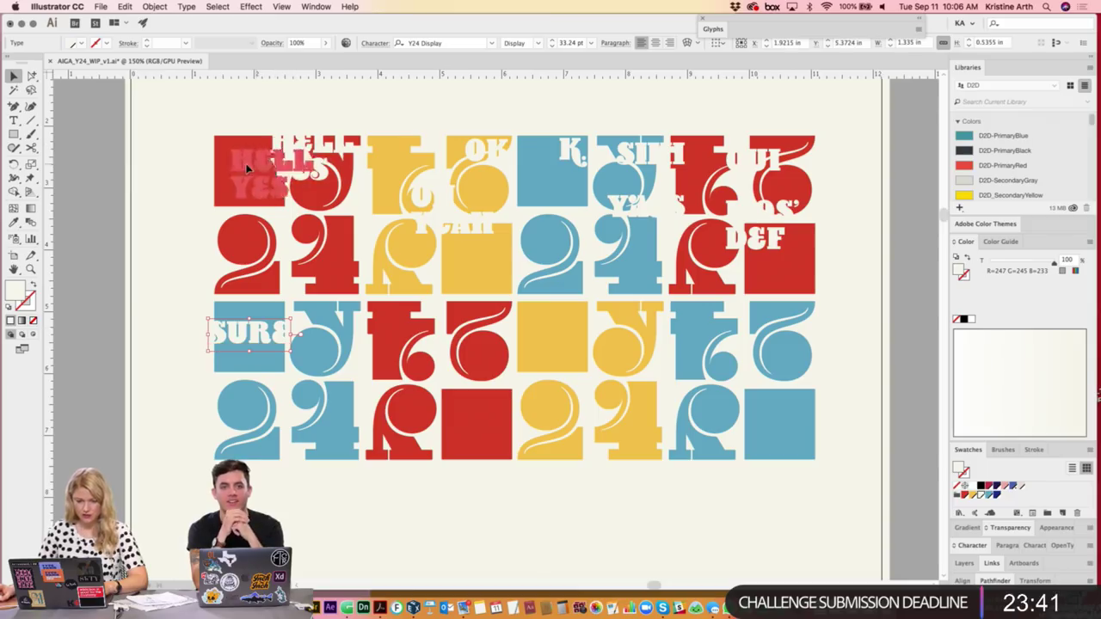
left_click_drag(437, 209, 486, 262)
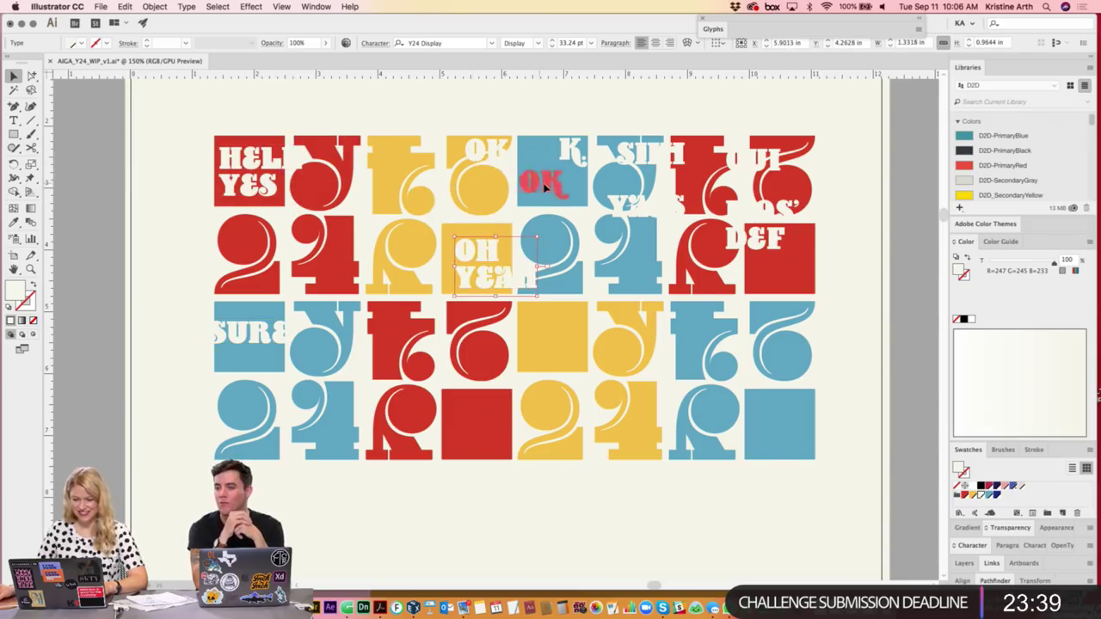
mouse_move(486, 155)
left_mouse_down()
mouse_move(549, 182)
mouse_move(552, 338)
left_mouse_up()
left_click_drag(651, 161, 774, 422)
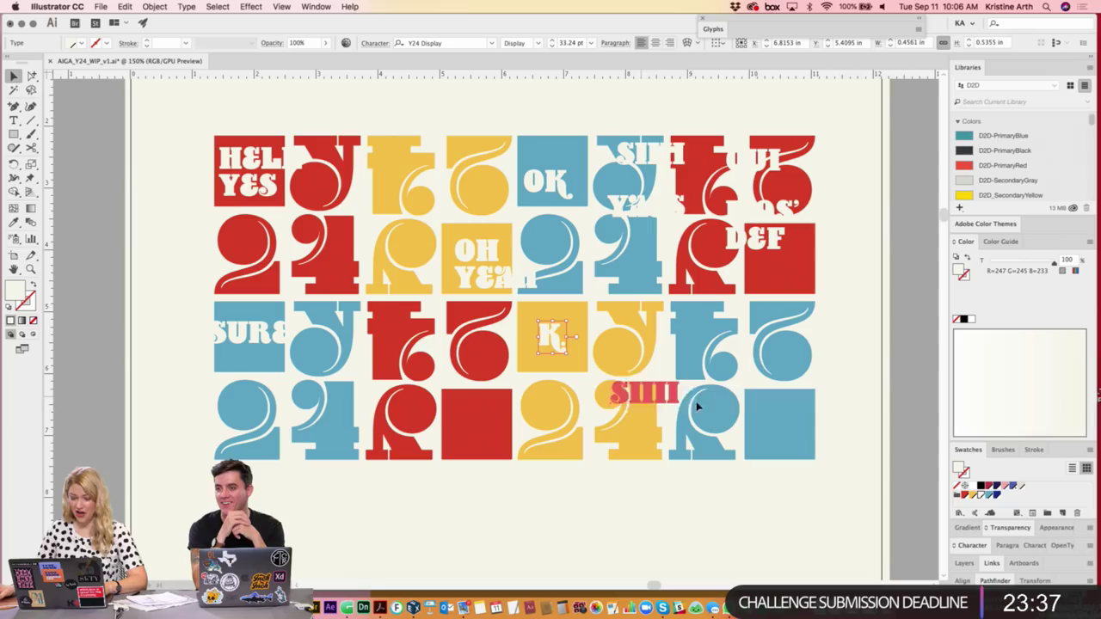
left_click_drag(750, 244, 773, 270)
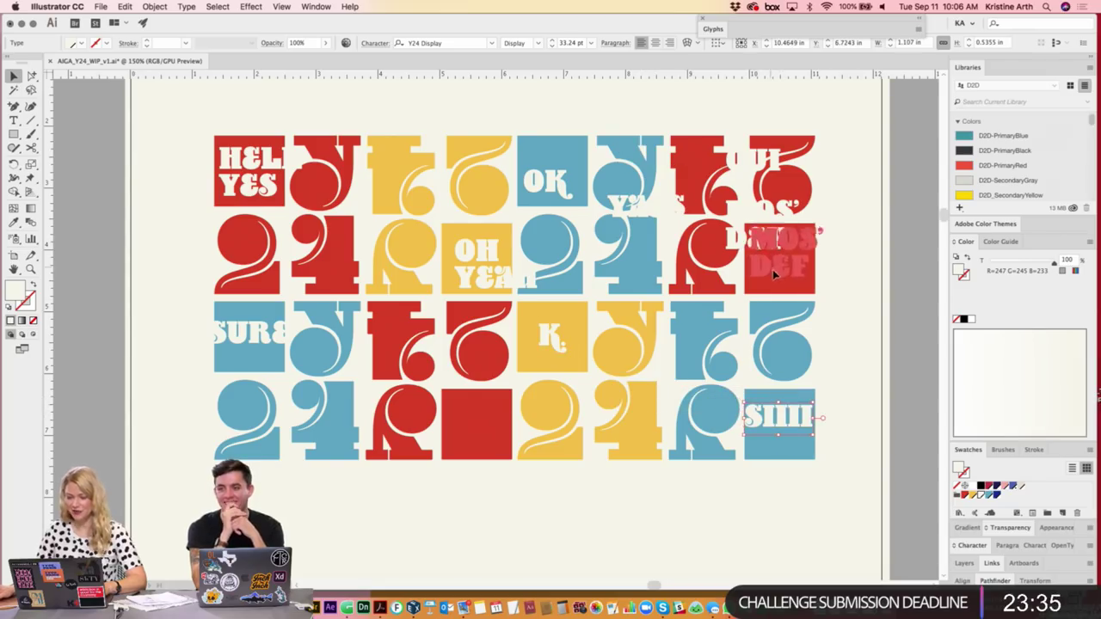
left_click_drag(737, 160, 467, 429)
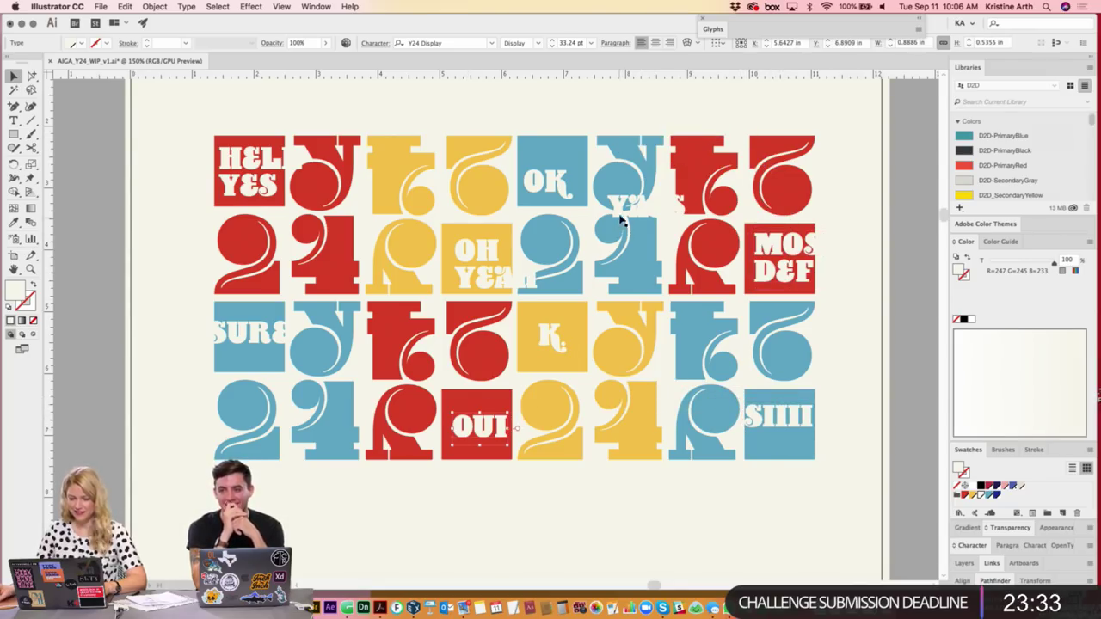
mouse_move(619, 211)
left_mouse_down()
mouse_move(409, 372)
mouse_move(884, 262)
left_mouse_up()
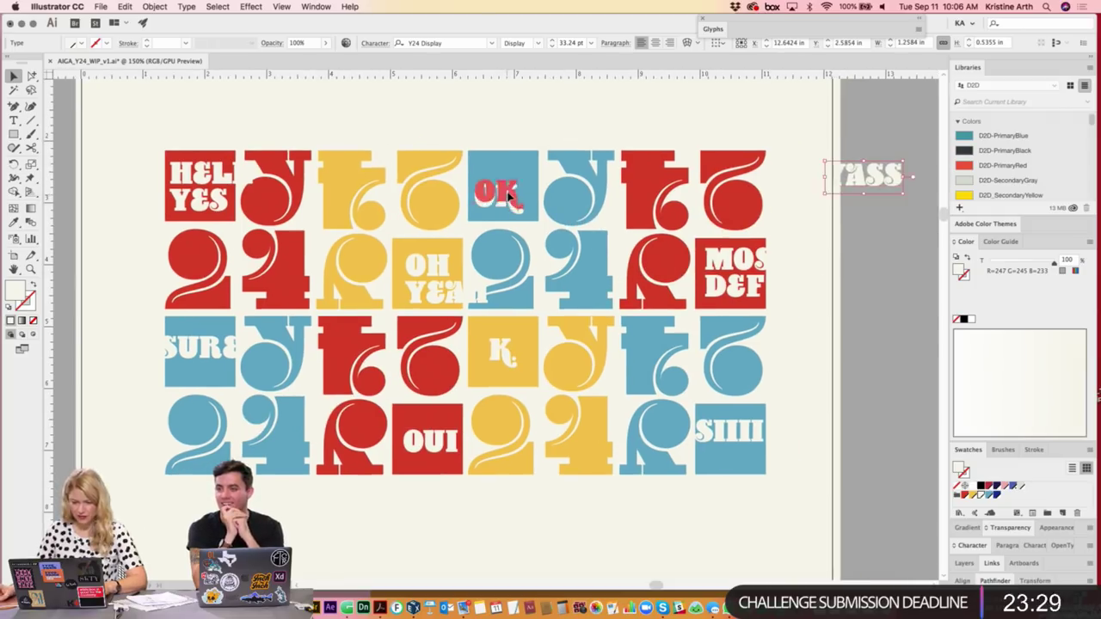
- Scale OH YEAH, MOS' D&F, SIIII, OUI, SURE and HELL YES to fit their tiles
left_click(523, 189)
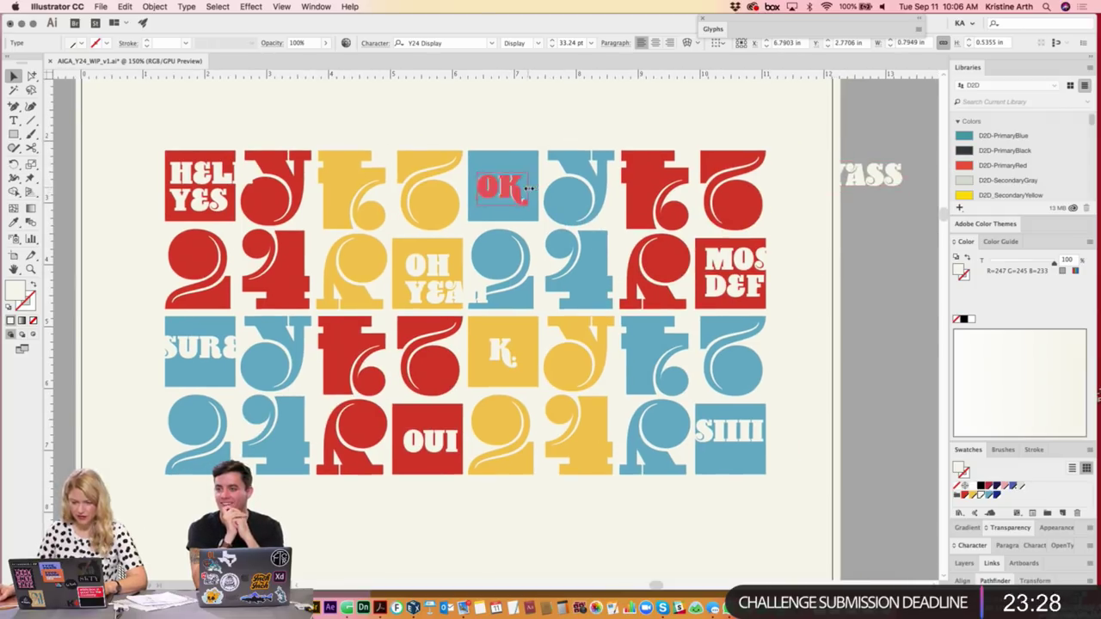
left_click(441, 279)
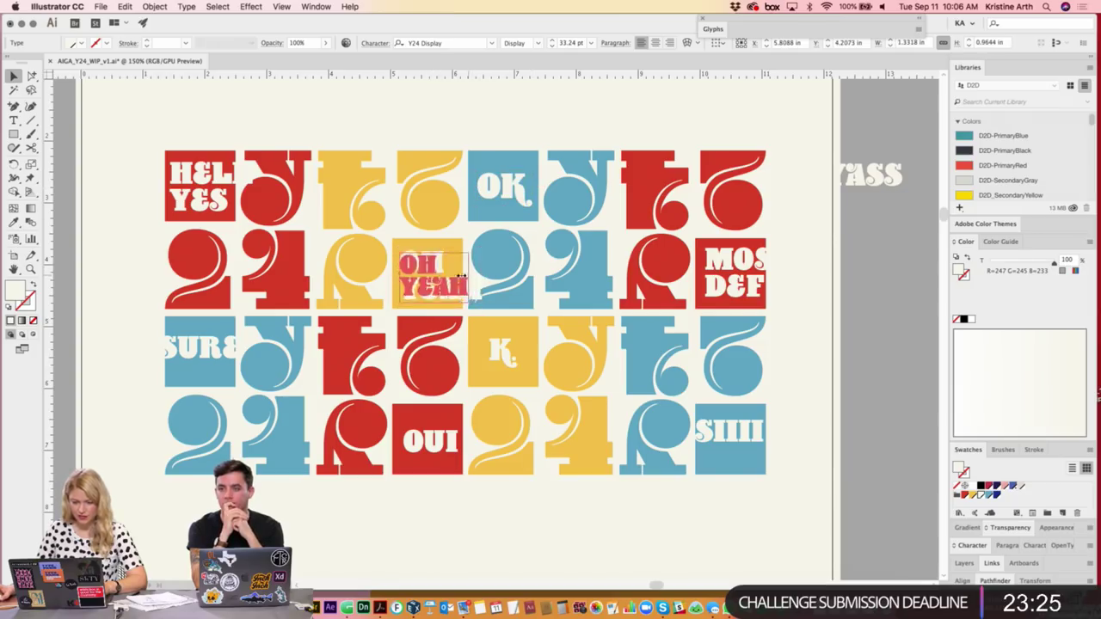
left_click_drag(478, 289, 465, 289)
left_click(760, 269)
left_click_drag(783, 273, 761, 277)
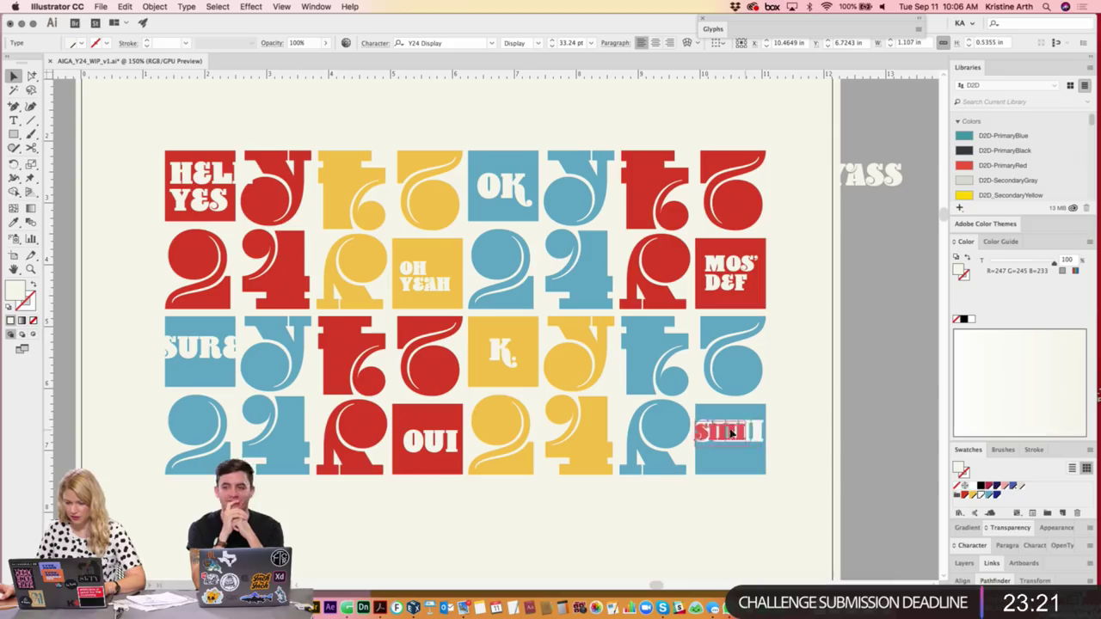
left_click_drag(761, 432, 752, 444)
left_click(443, 446)
left_click_drag(462, 459, 451, 453)
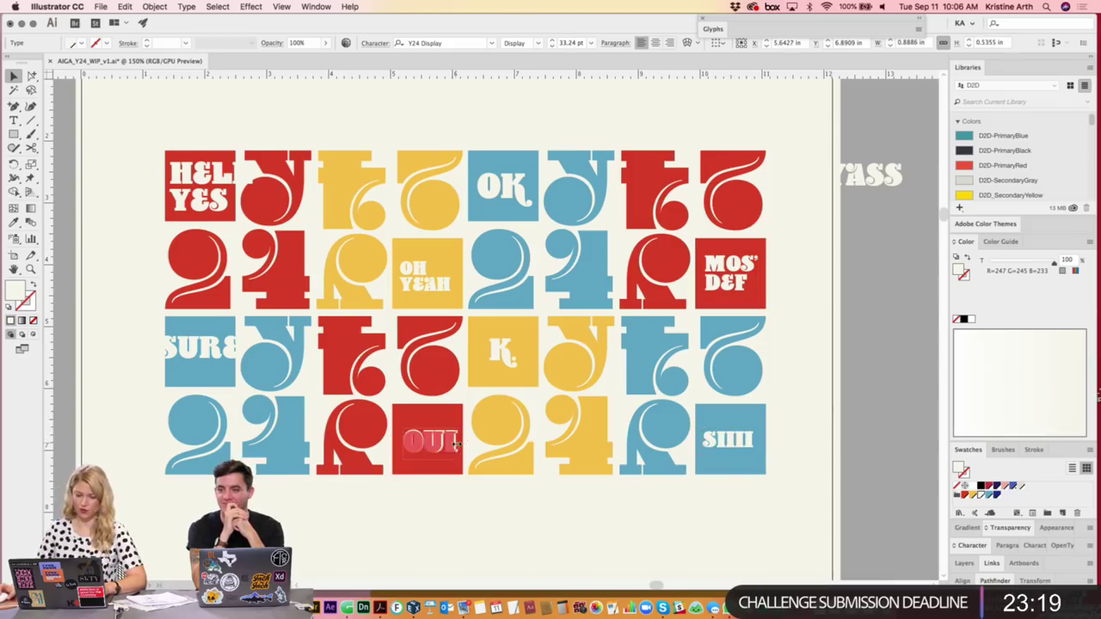
left_click(239, 360)
left_click_drag(243, 347, 209, 364)
scroll(191, 196, "left", 1)
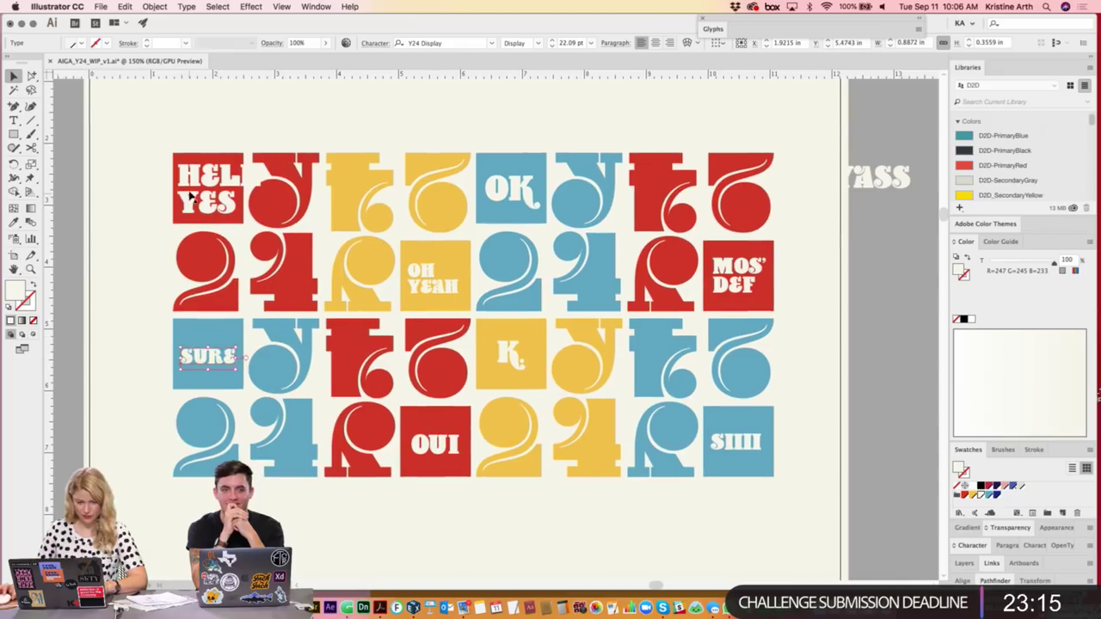
left_click_drag(263, 190, 244, 191)
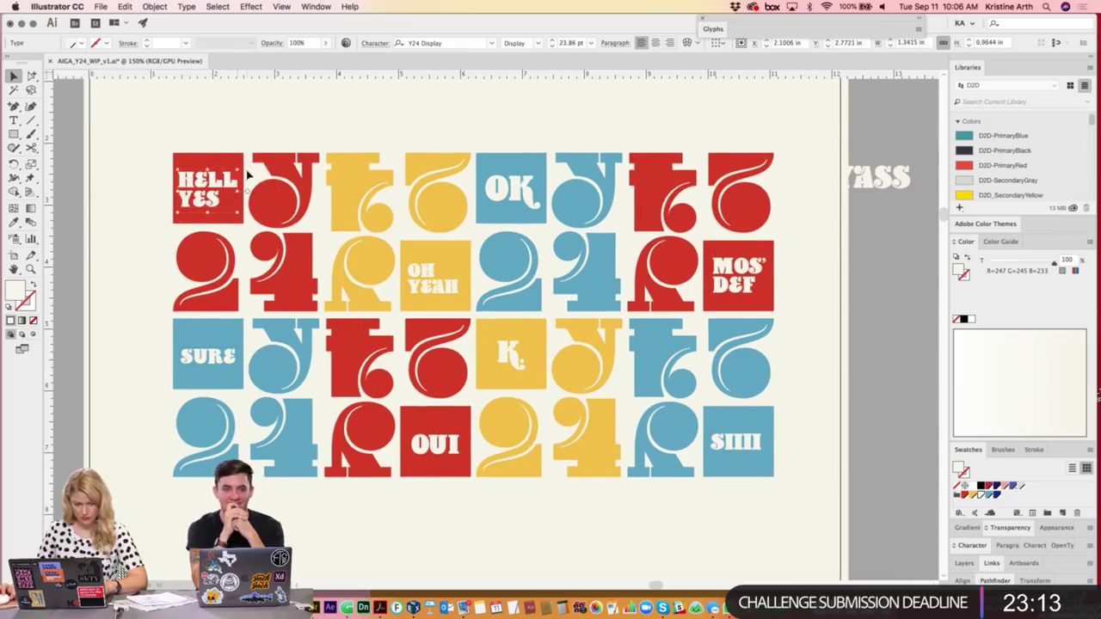
key("super+shift+a")
scroll(282, 170, "left", 1)
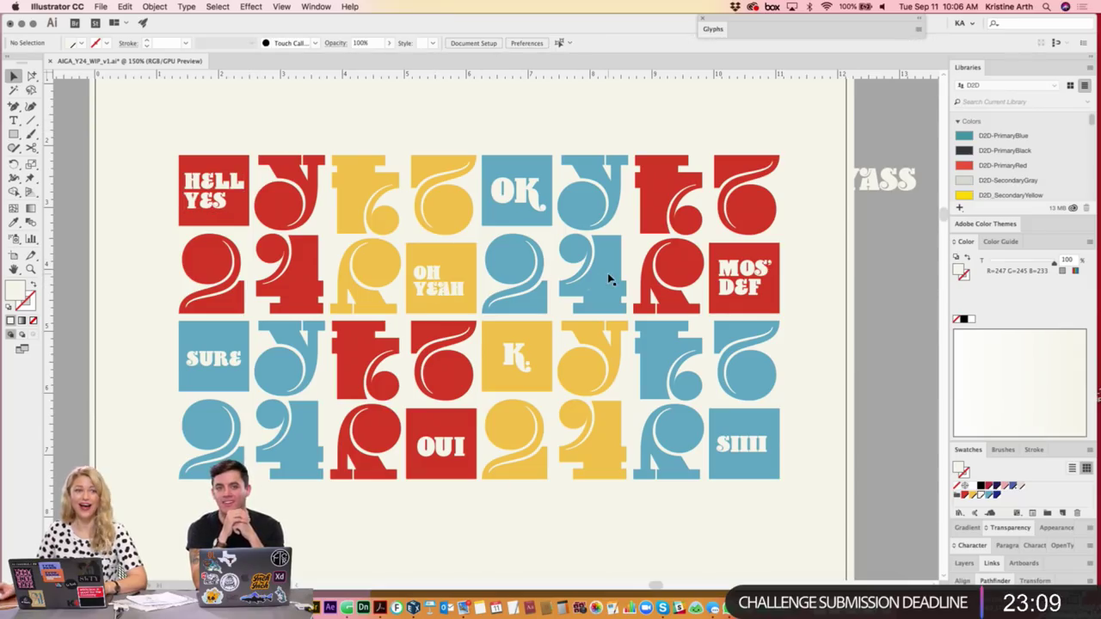
- Delete SIIII and move YASS into the bottom-right blue tile
left_click_drag(870, 189, 846, 320)
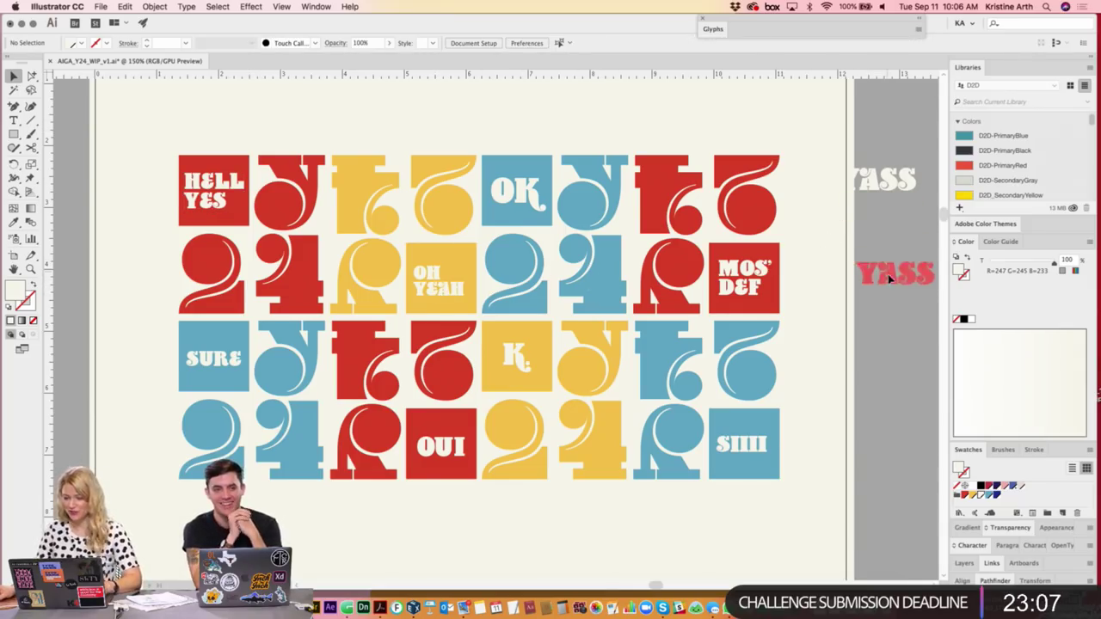
key("Delete")
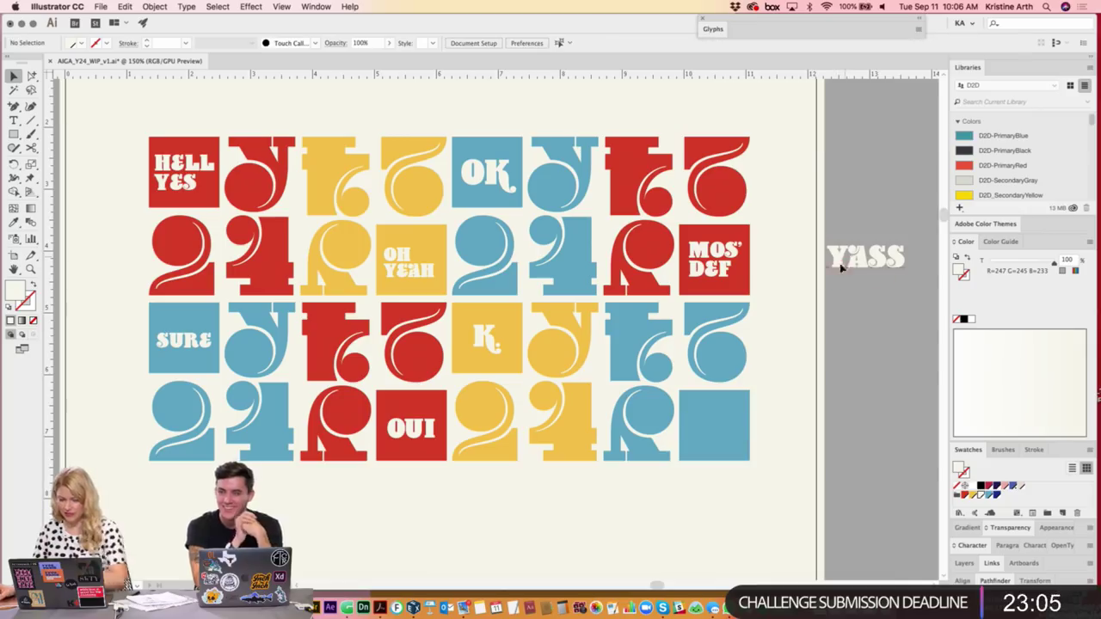
mouse_move(839, 267)
left_mouse_down()
mouse_move(762, 428)
mouse_move(745, 426)
left_mouse_up()
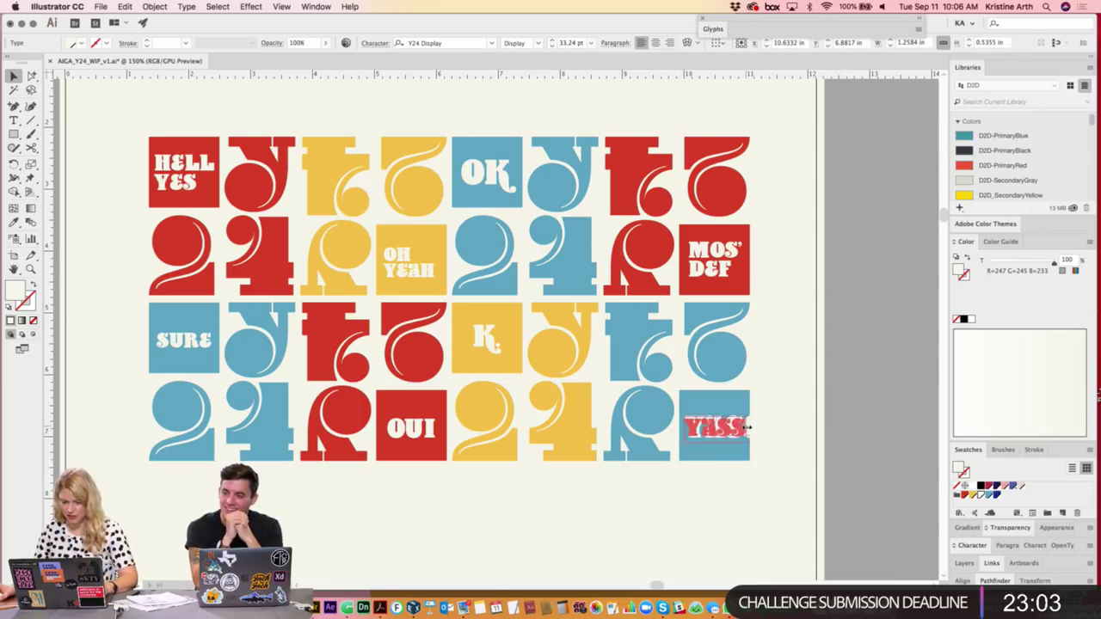
scroll(781, 425, "down", 3)
scroll(782, 425, "right", 2)
scroll(544, 405, "up", 2)
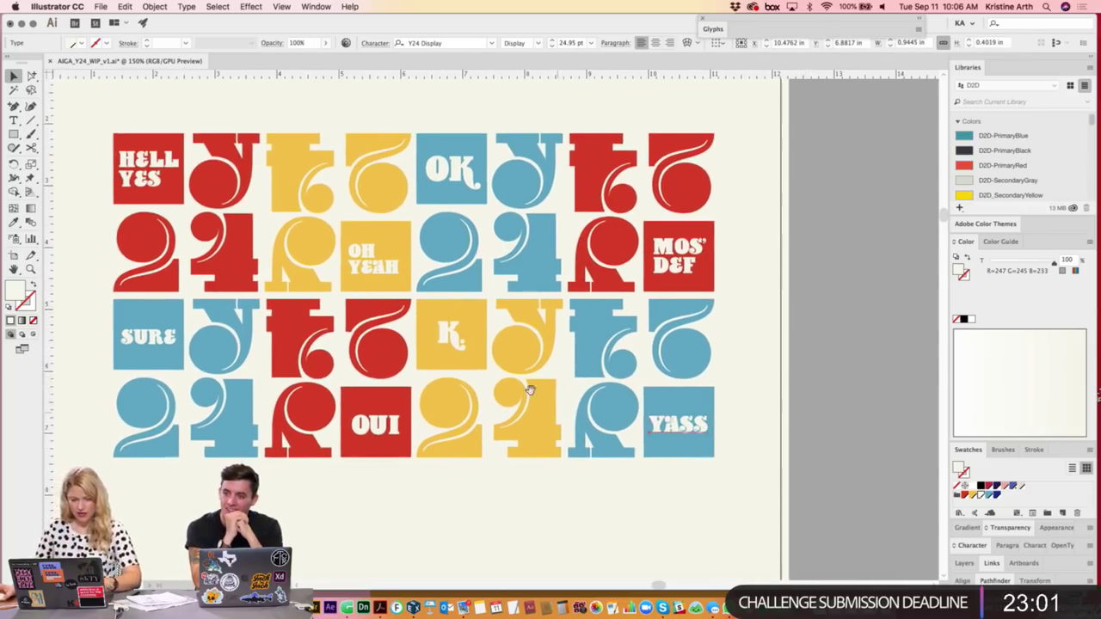
- Remove K. from the yellow row-three tile, leaving it blank
left_click(448, 326)
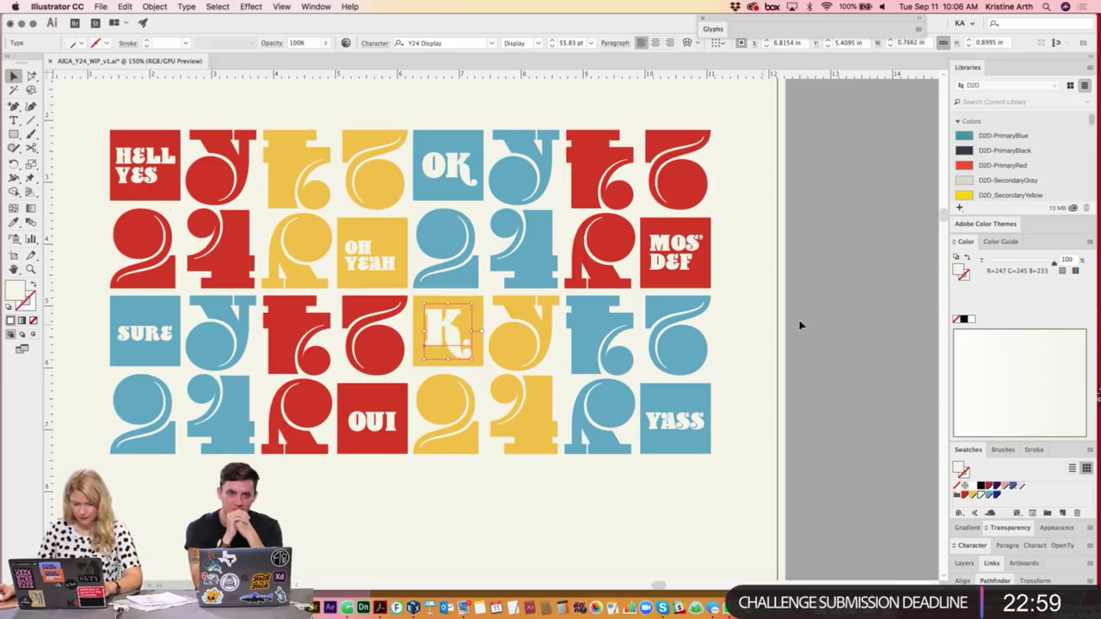
left_click_drag(471, 333, 478, 360)
scroll(533, 376, "left", 2)
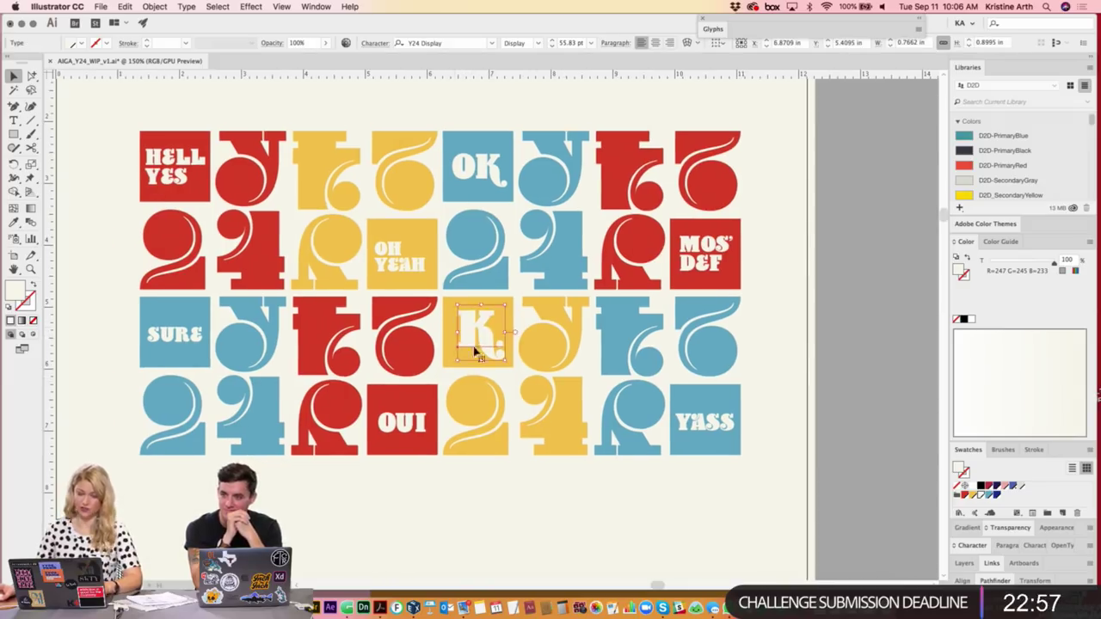
left_click(855, 361)
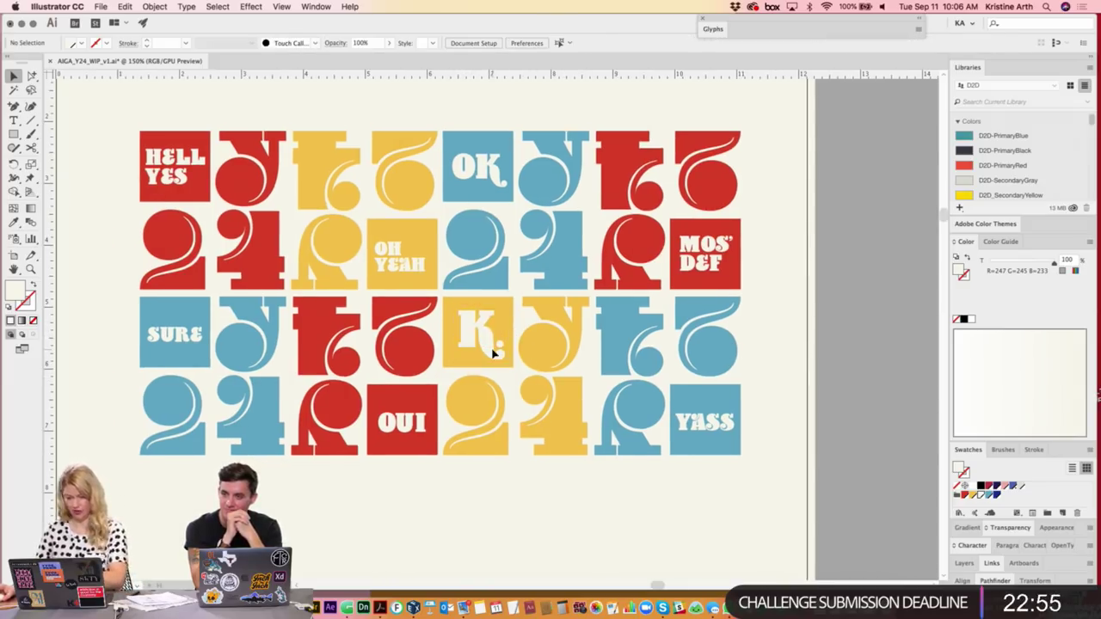
left_click(495, 353)
key("Delete")
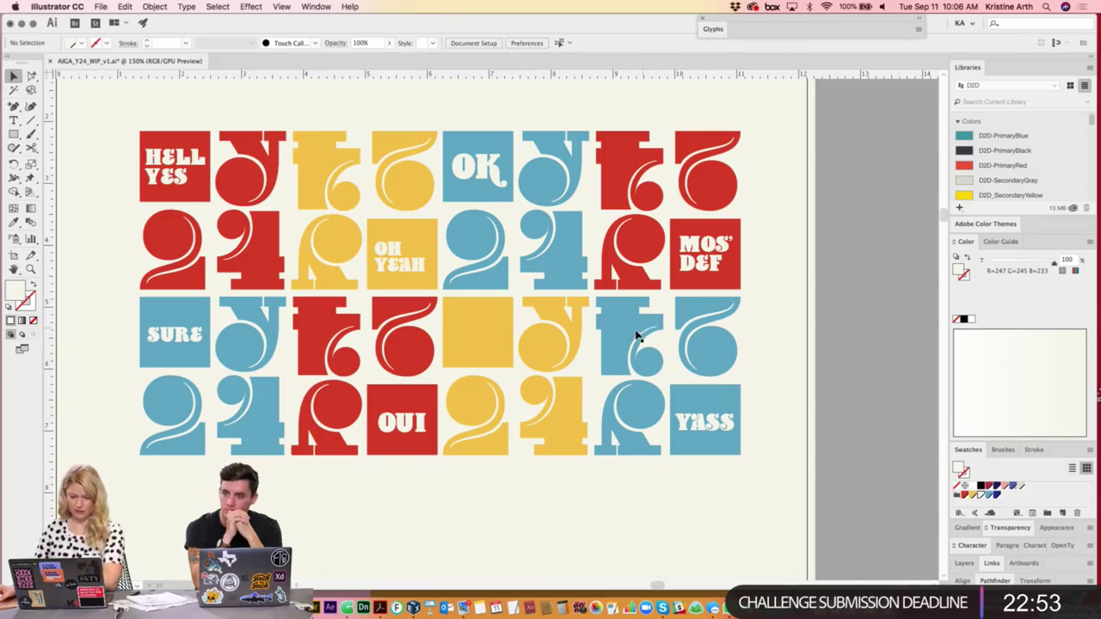
left_click(499, 170)
left_click(863, 275)
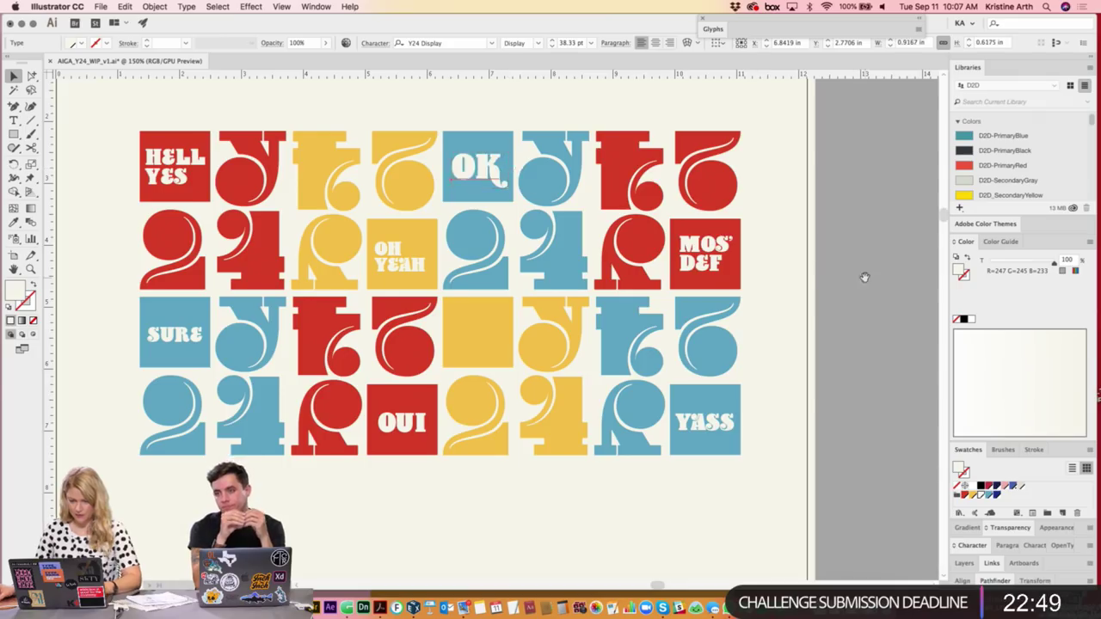
- Lower the D&F line and tighten its letter spacing within the MOS' D&F tile
key("ctrl+equal")
key("ctrl+equal")
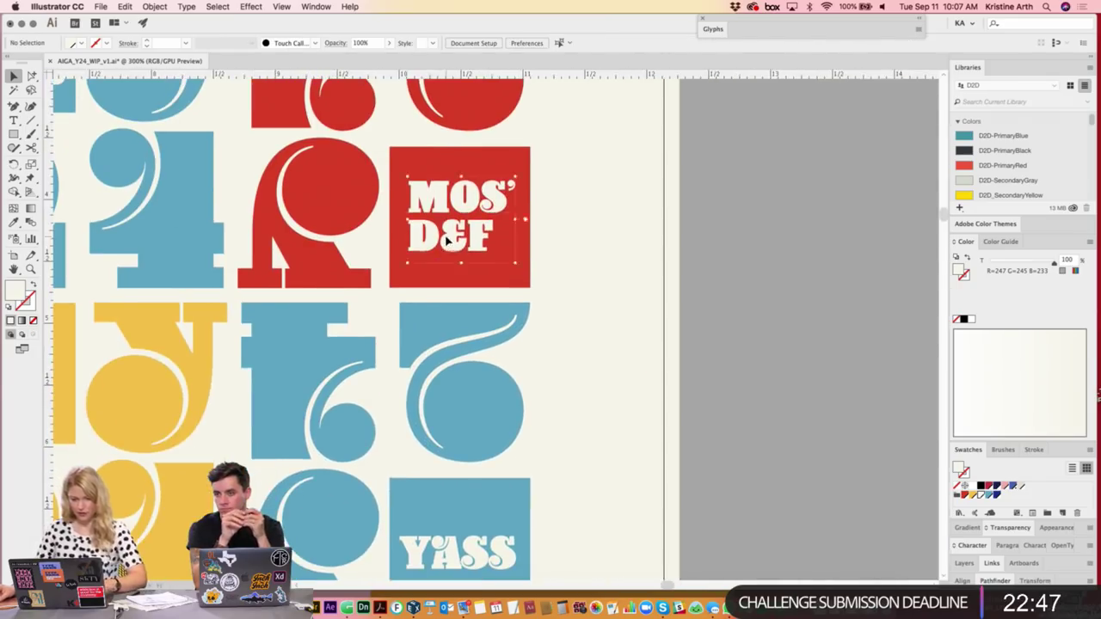
key("t")
left_click_drag(408, 225, 545, 240)
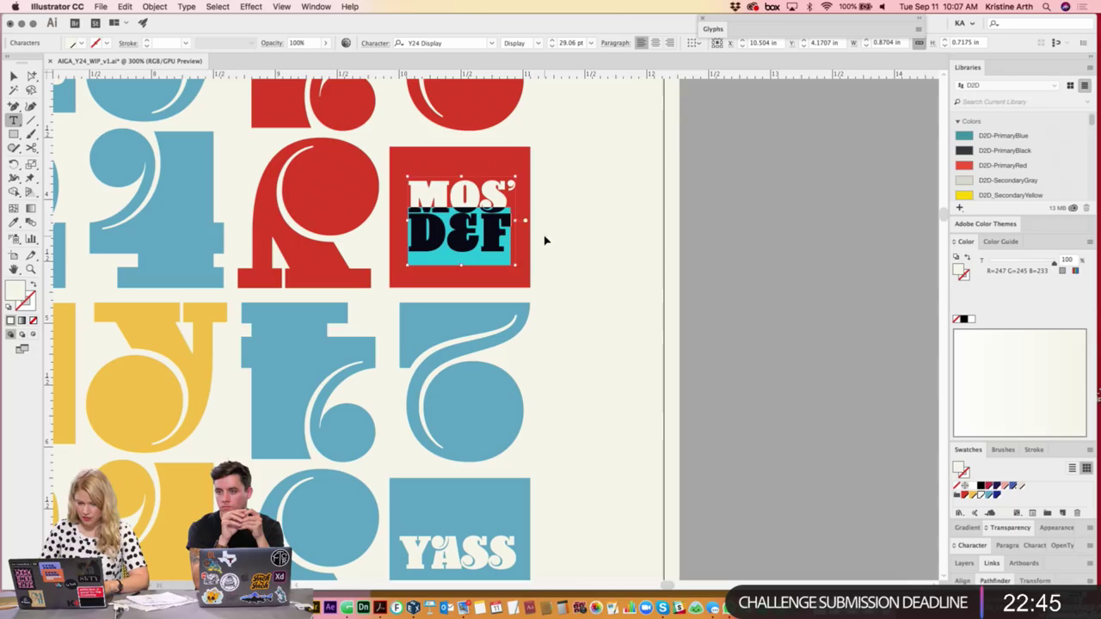
key("alt+Down")
key("alt+Left")
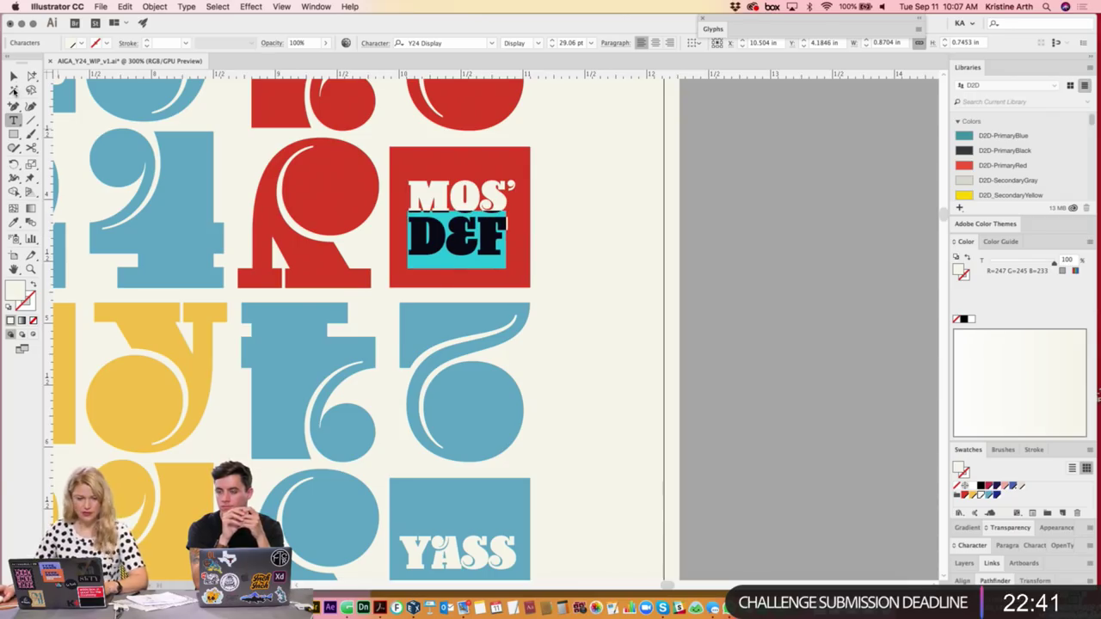
key("Escape")
left_click(582, 238)
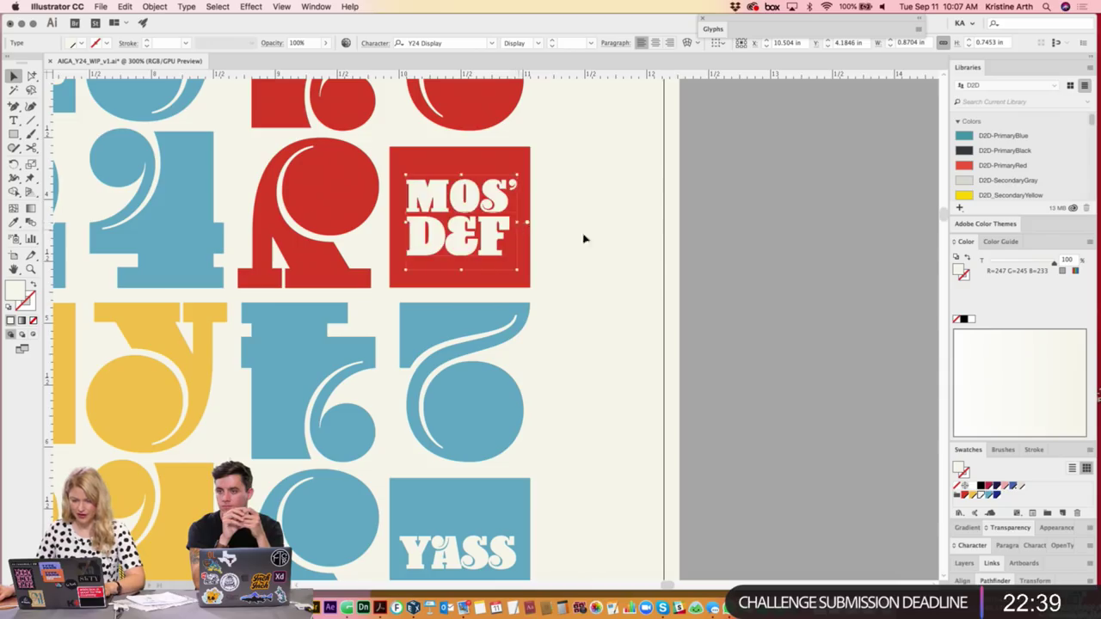
scroll(728, 381, "down", 2)
left_click(524, 222)
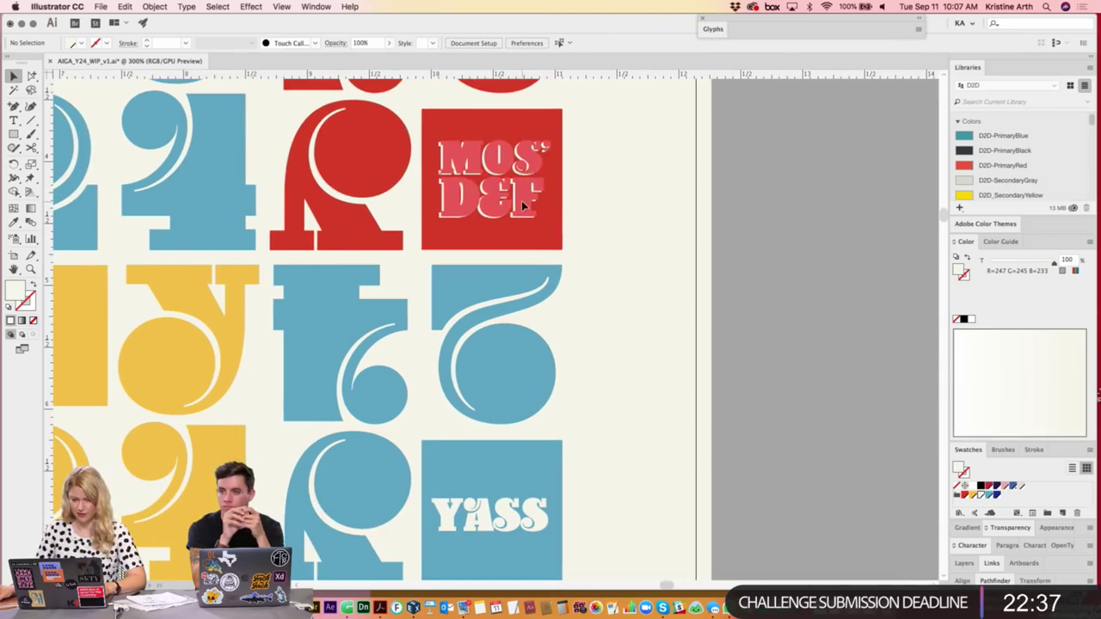
scroll(686, 376, "down", 1)
scroll(687, 377, "down", 5)
scroll(687, 377, "left", 1)
- Add an SSSS line under YASS, widen the A–S spacing, and shrink the text
double_click(575, 336)
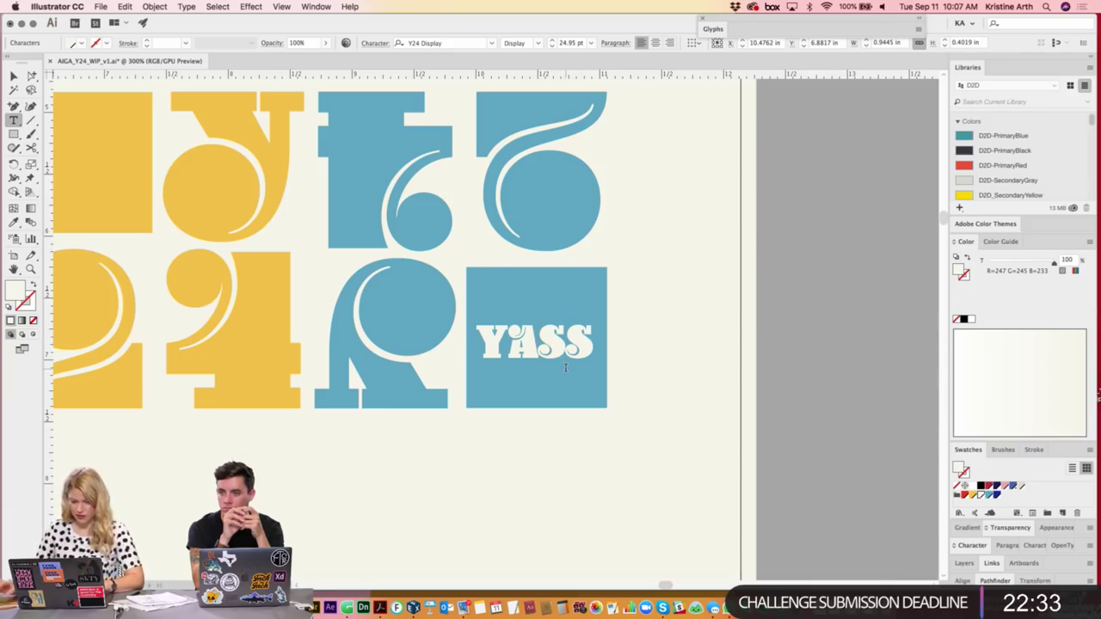
key("alt+Right")
key("alt+Right")
key("alt+Right")
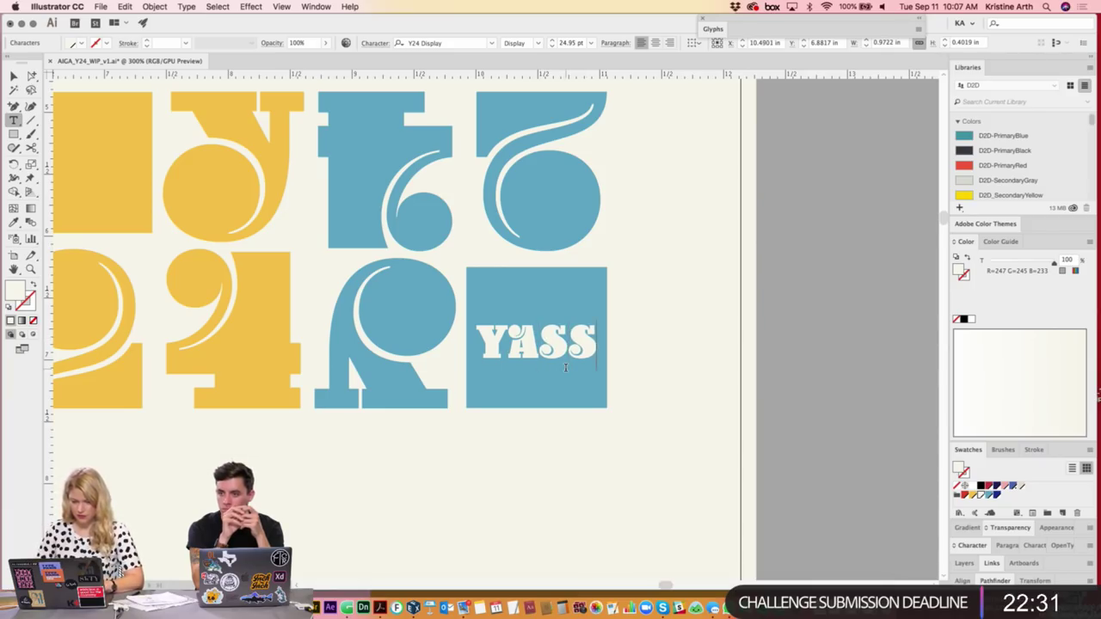
key("Return")
type("SS")
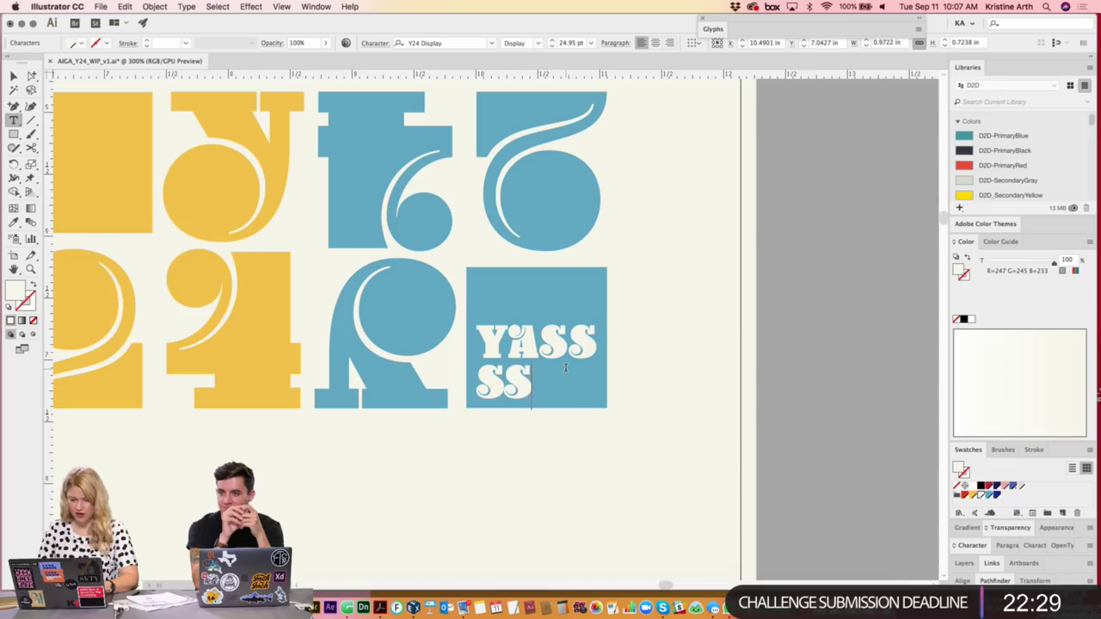
type("SS")
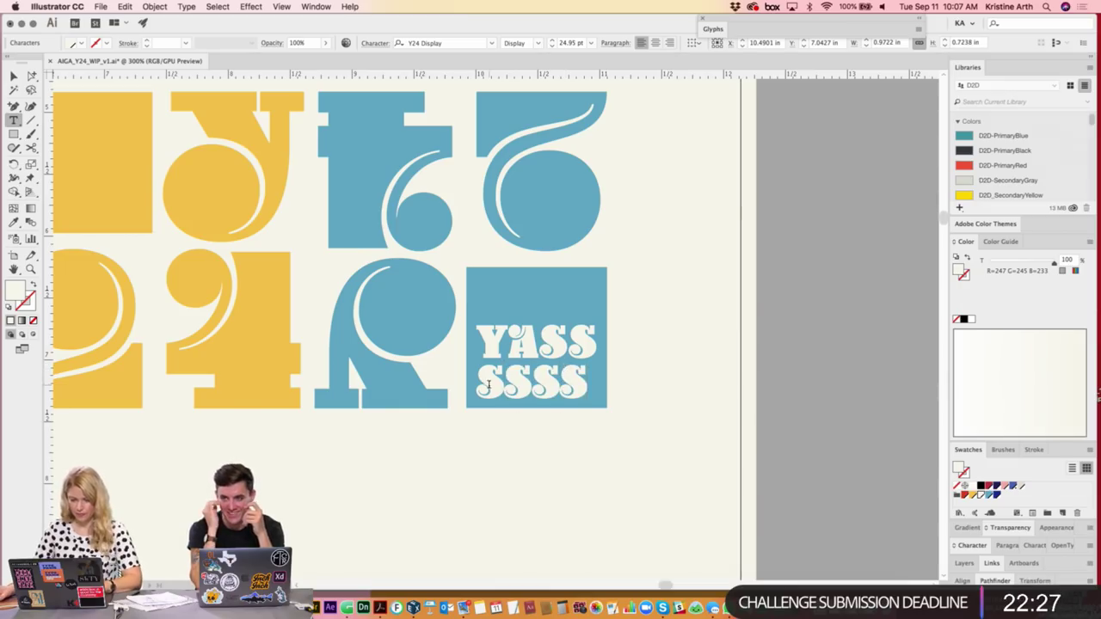
left_click_drag(478, 379, 651, 394)
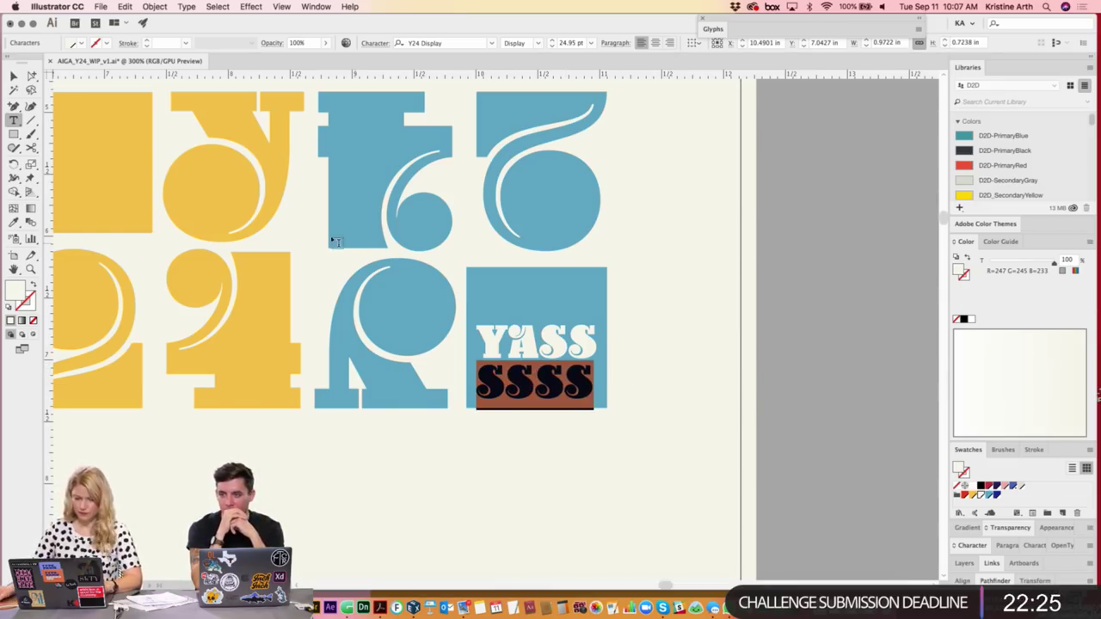
left_click(13, 75)
key("ctrl+shift+comma")
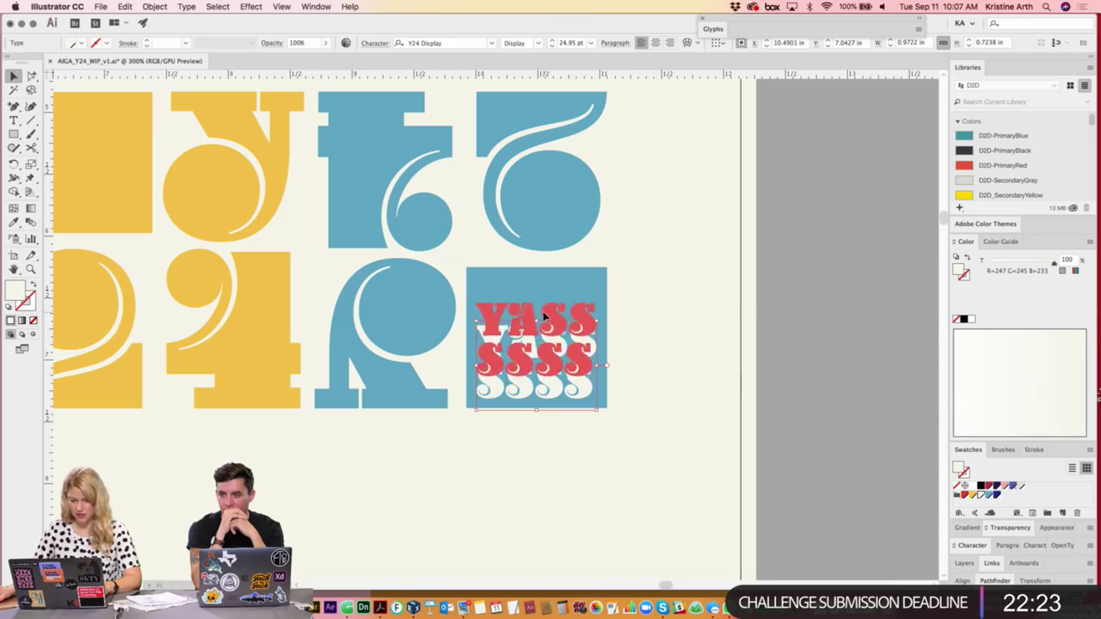
key("ctrl+shift+comma")
key("Up")
key("Up")
key("Up")
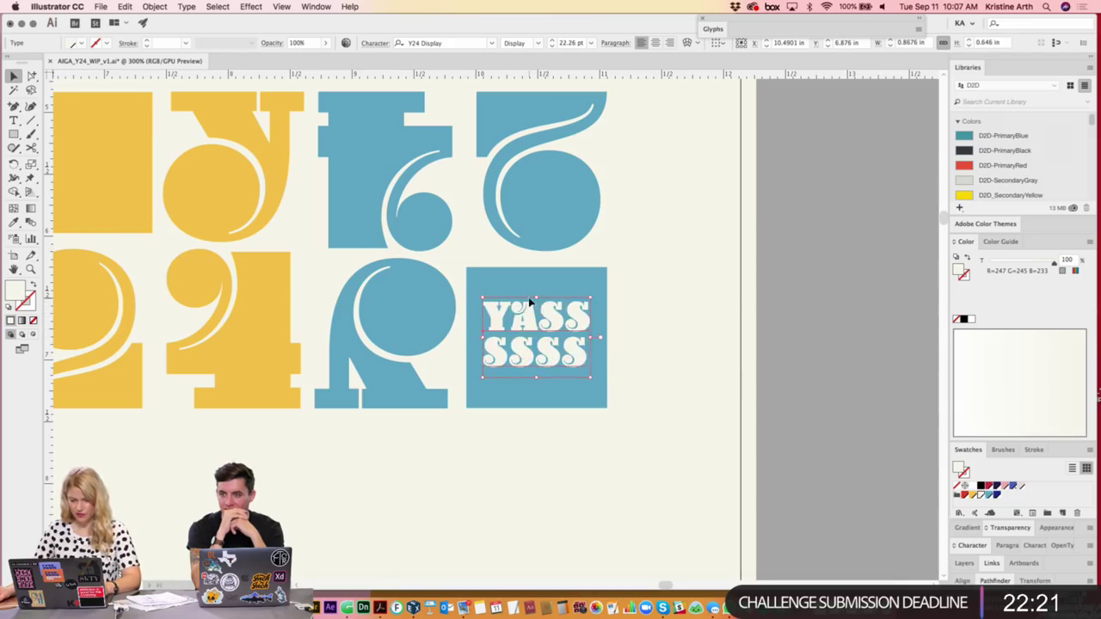
key("ctrl+shift+comma")
key("ctrl+shift+comma")
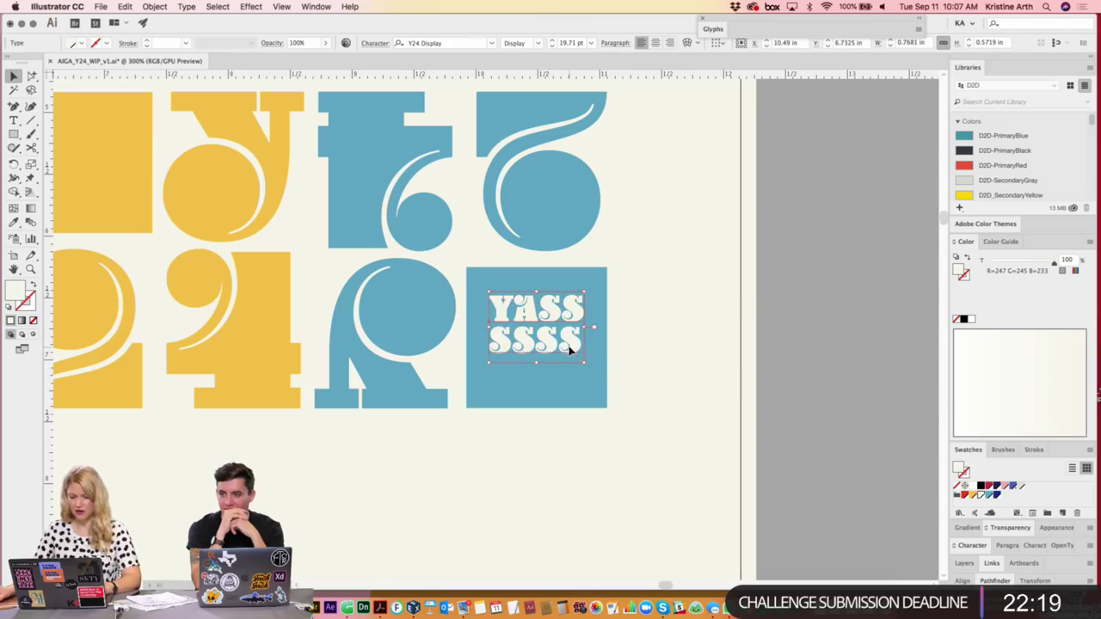
- Duplicate the SSSS line into a third line, shrink slightly and tighten the leading
double_click(570, 348)
key("shift+Left")
key("shift+Left")
key("shift+Left")
key("shift+Left")
key("ctrl+c")
key("Right")
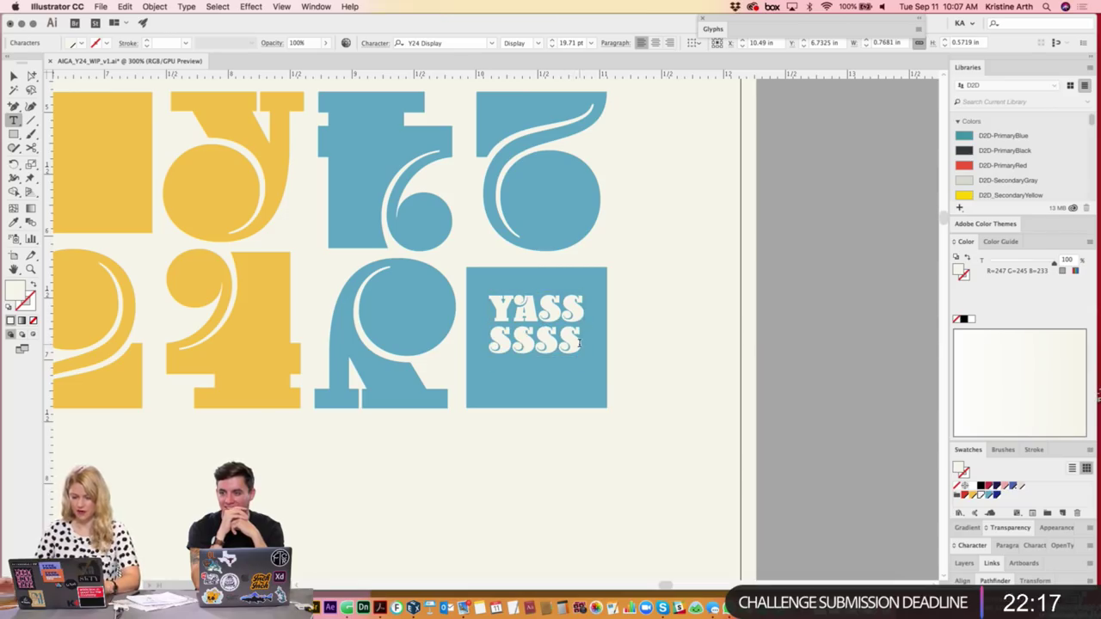
key("Return")
key("ctrl+v")
key("Escape")
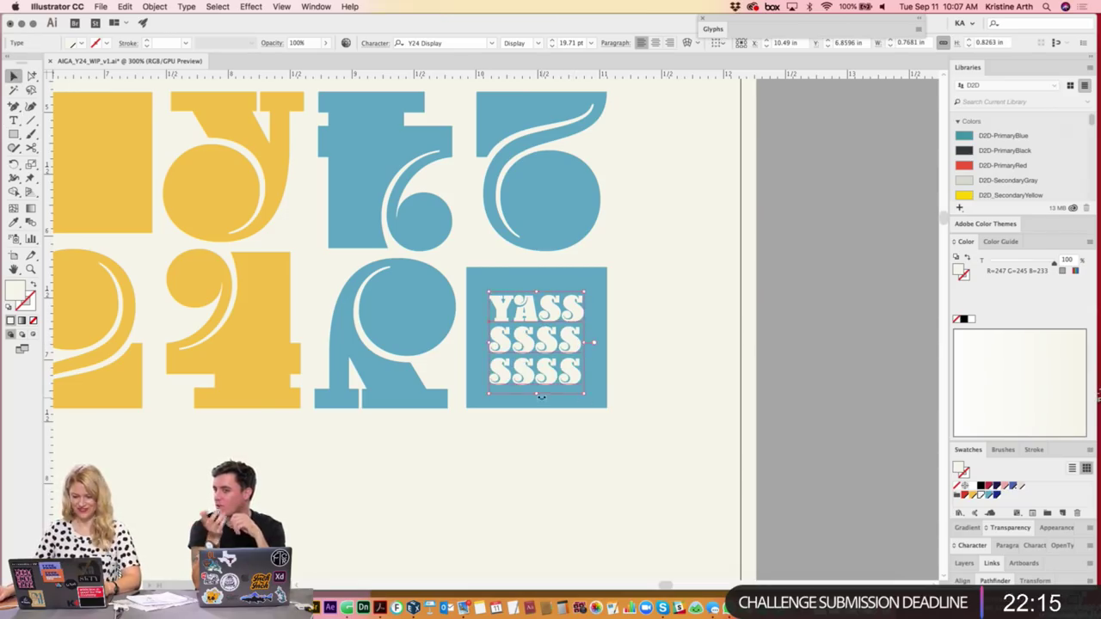
key("ctrl+shift+comma")
key("alt+Up")
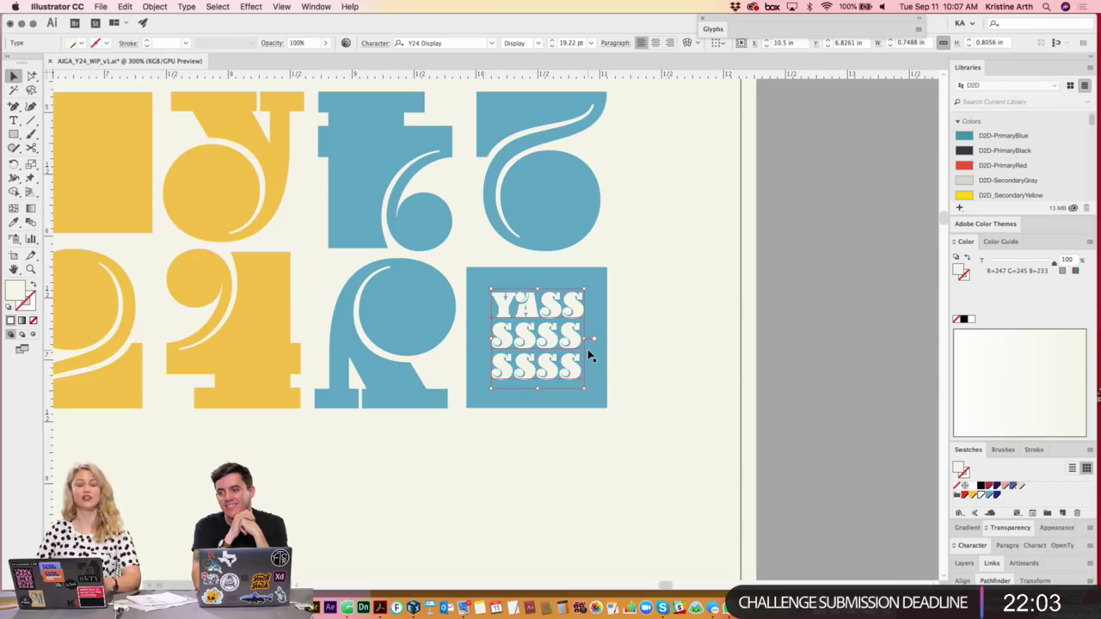
key("ctrl+minus")
key("ctrl+minus")
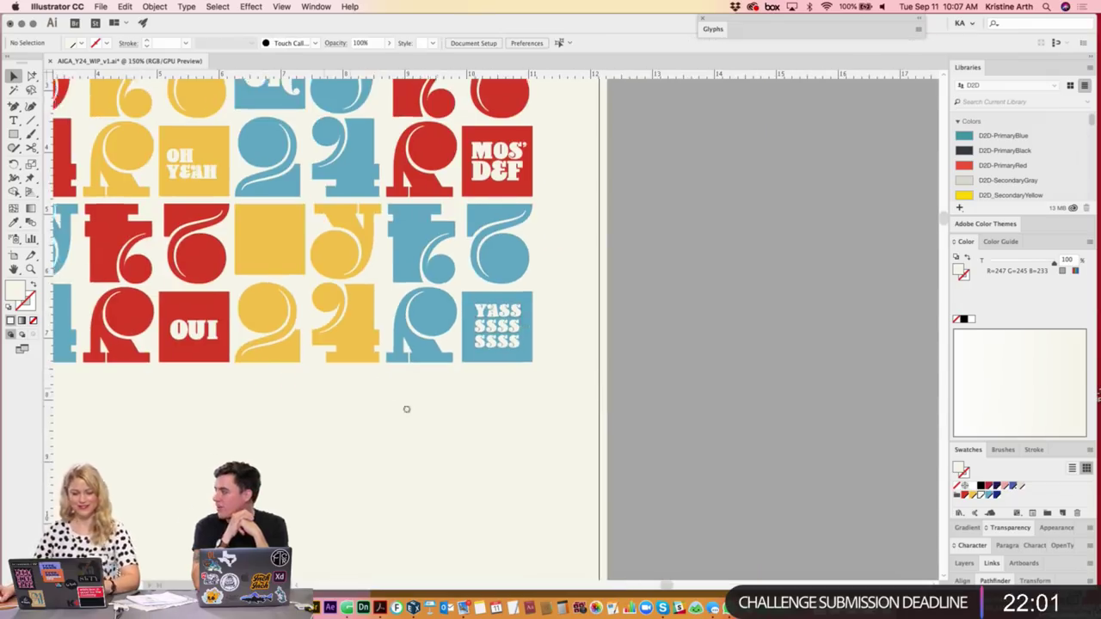
scroll(405, 405, "left", 5)
scroll(544, 438, "up", 4)
scroll(544, 438, "left", 2)
scroll(517, 431, "up", 2)
scroll(493, 423, "up", 2)
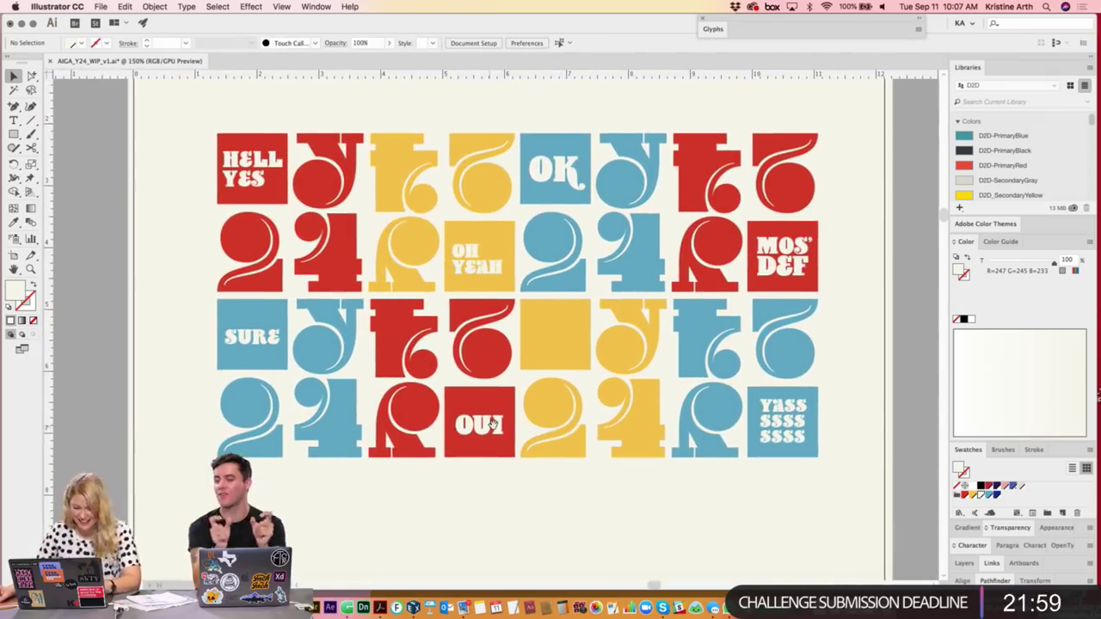
double_click(485, 432)
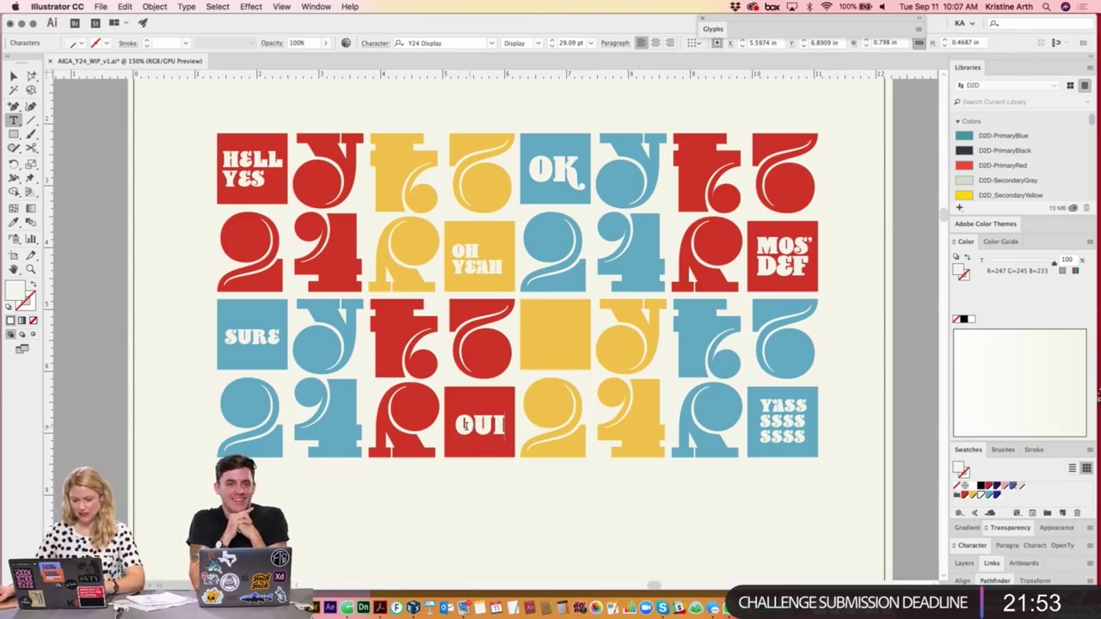
double_click(484, 423)
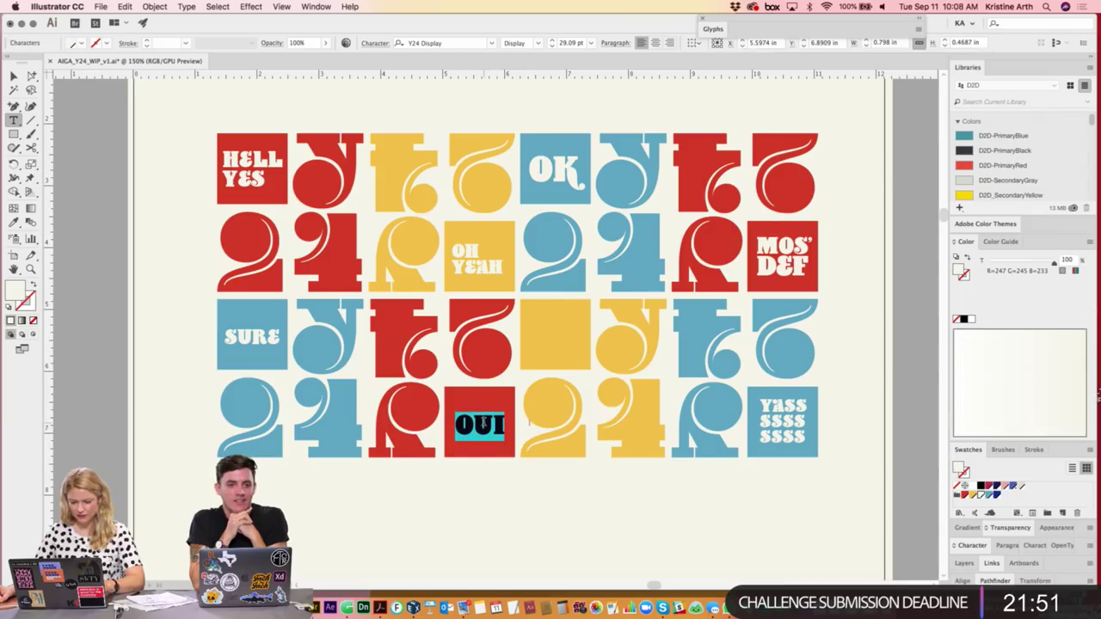
left_click(13, 76)
left_click(545, 486)
scroll(503, 411, "down", 1)
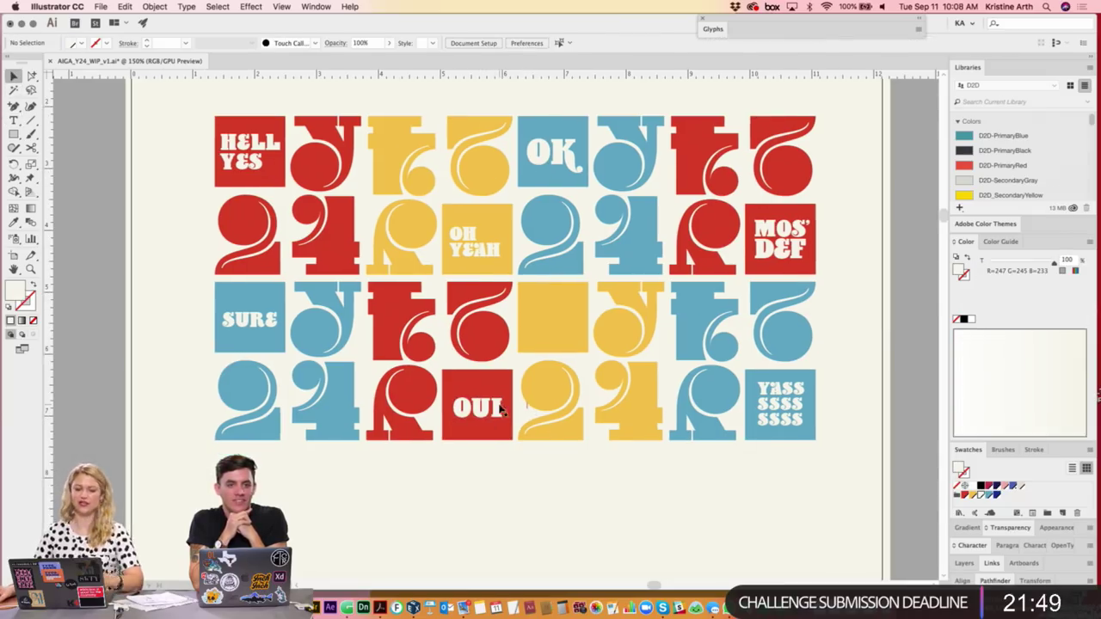
left_click(485, 416)
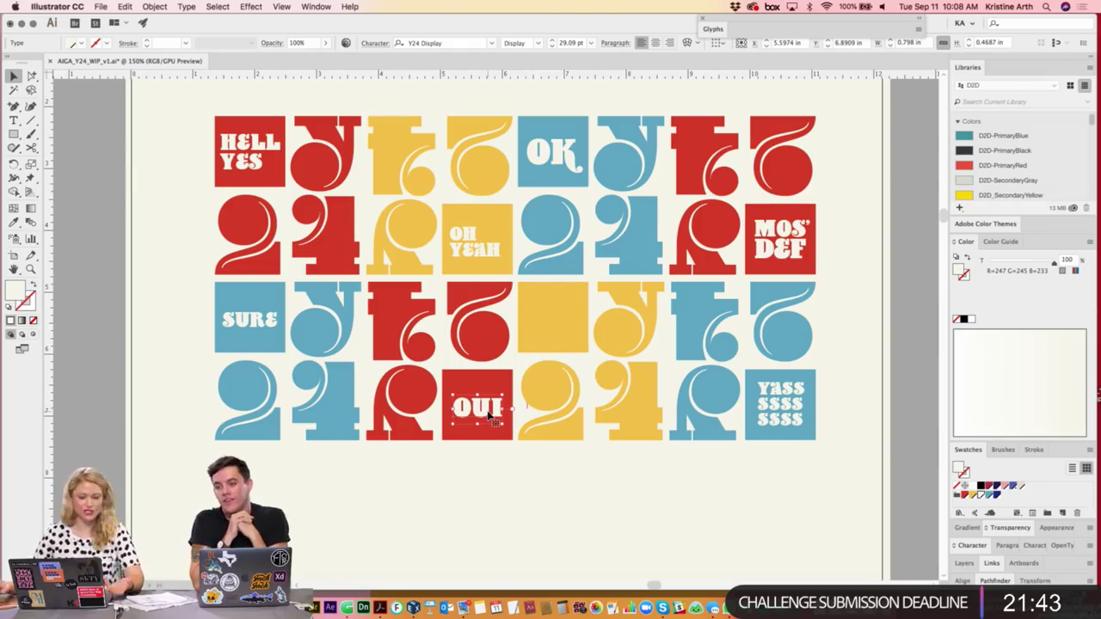
- Enlarge the word OH in the OH YEAH tile and scale its text block up slightly
scroll(487, 411, "up", 2)
scroll(470, 234, "up", 1)
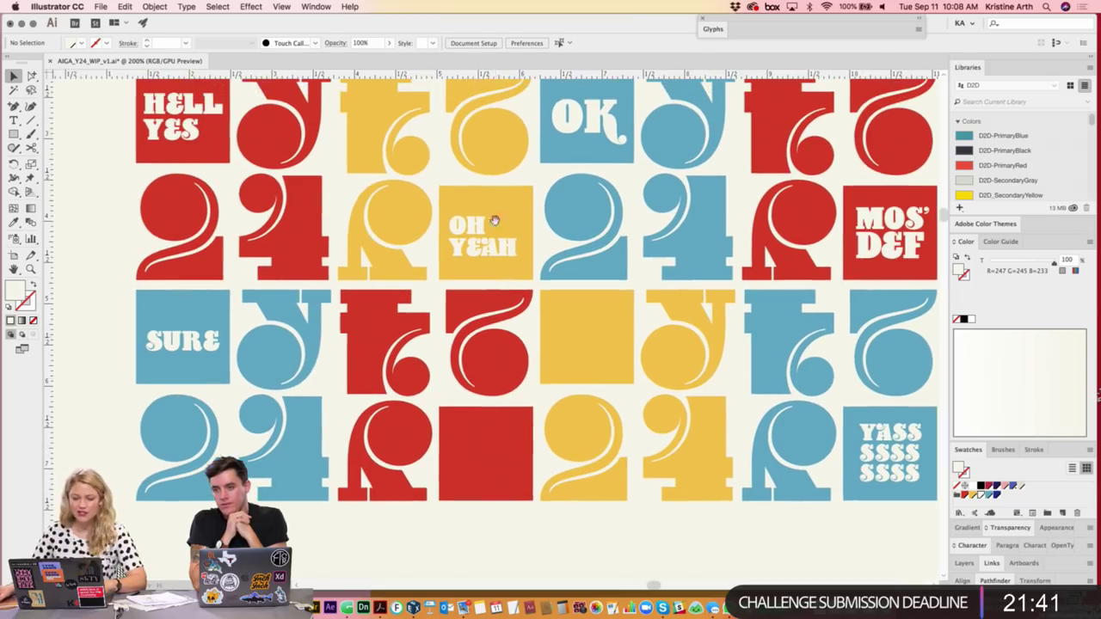
double_click(471, 234)
double_click(470, 225)
key("ctrl+shift+period")
key("ctrl+shift+period")
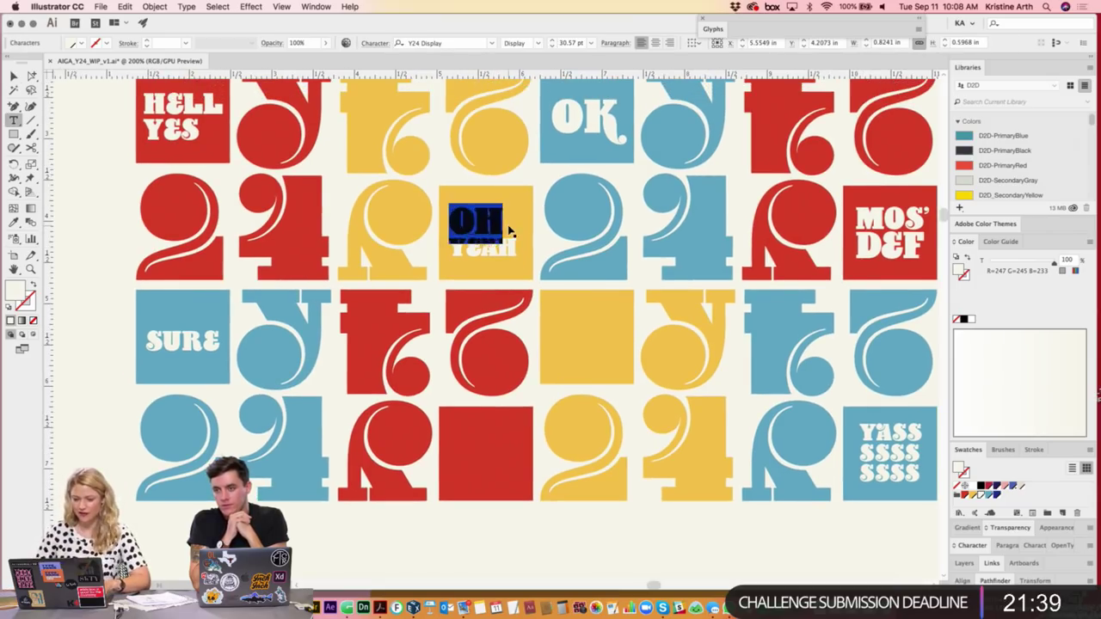
key("ctrl+shift+period")
key("ctrl+shift+period")
key("ctrl+shift+comma")
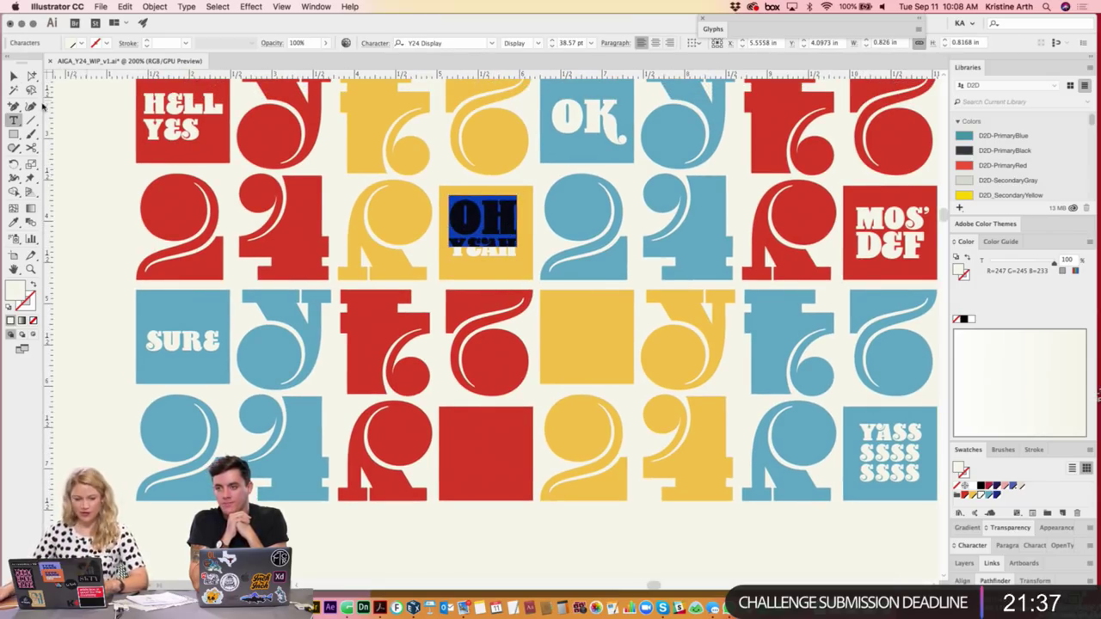
left_click(19, 76)
left_click(450, 287)
double_click(494, 252)
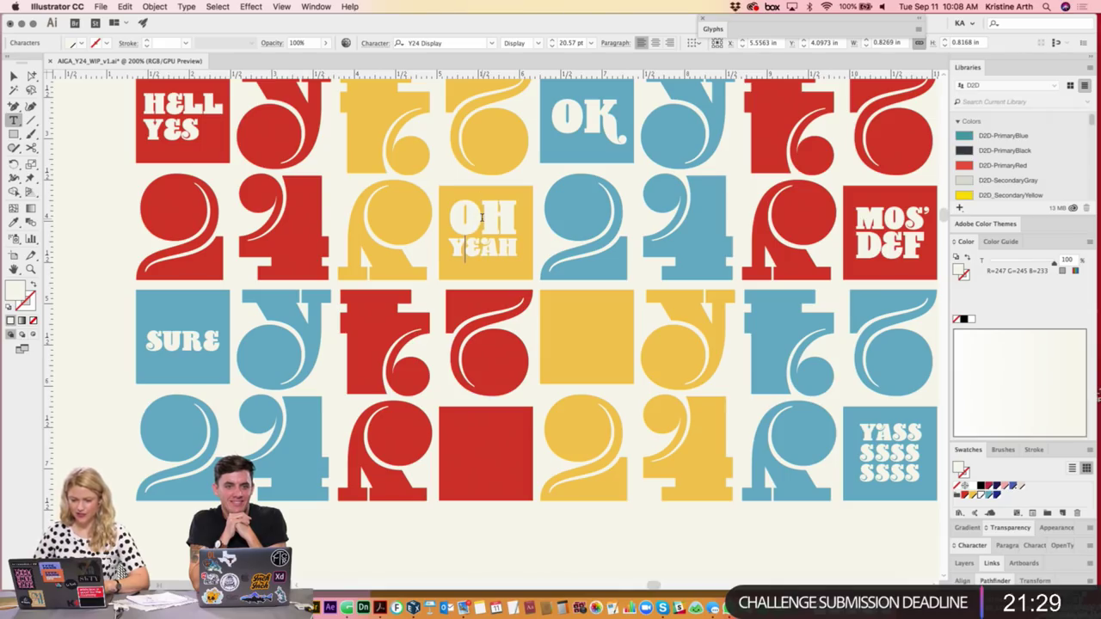
left_click(14, 76)
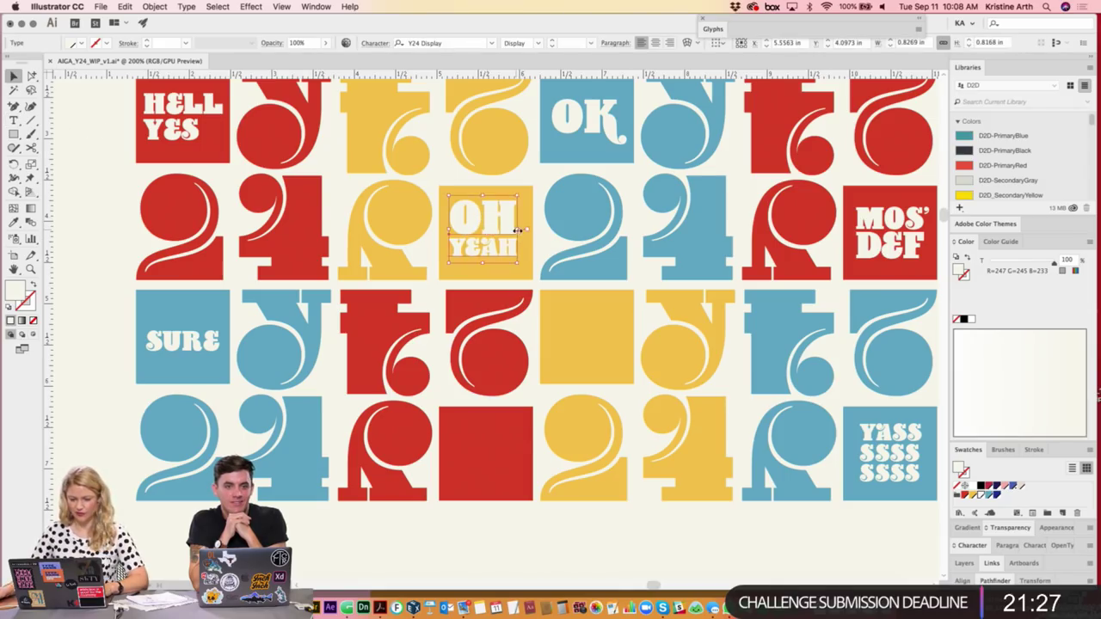
left_click_drag(520, 231, 485, 202)
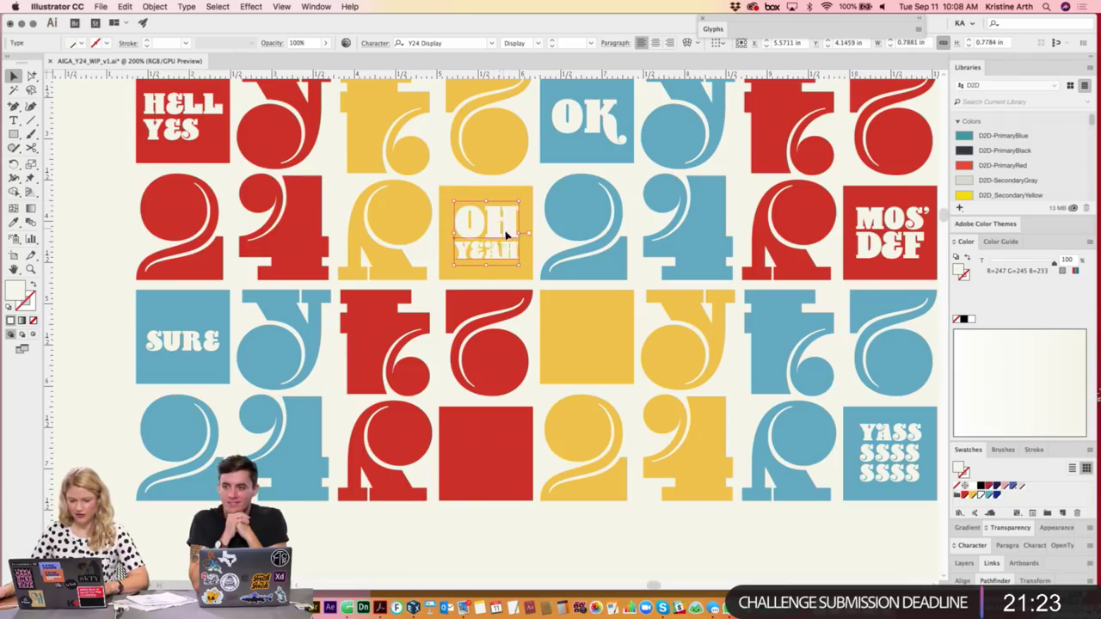
- Enlarge the word YES in the HELL YES tile and widen the HELL–YES spacing
left_click(584, 310)
left_click_drag(465, 435, 548, 449)
key("ctrl+shift+a")
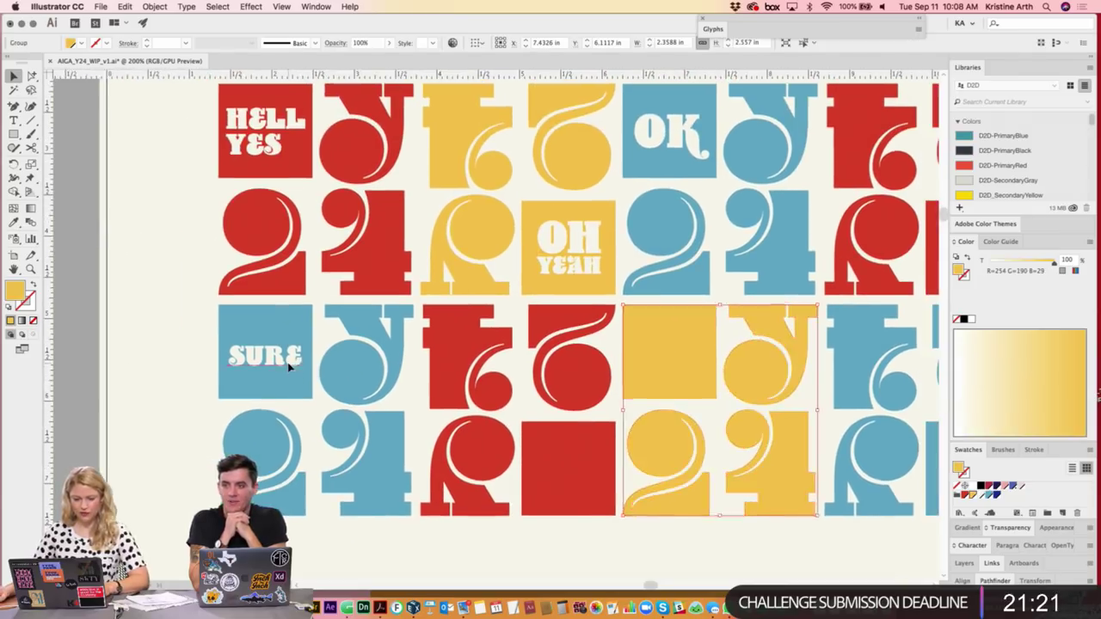
key("t")
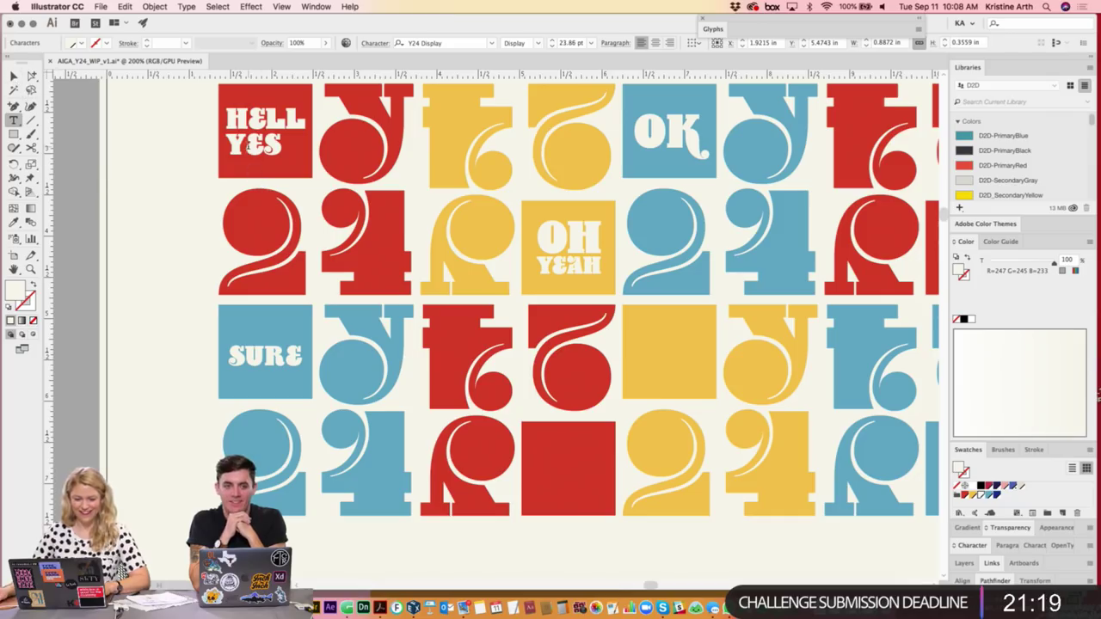
double_click(249, 147)
key("ctrl+shift+period")
key("ctrl+shift+period")
key("ctrl+shift+period")
key("ctrl+shift+period")
key("ctrl+shift+period")
key("ctrl+shift+period")
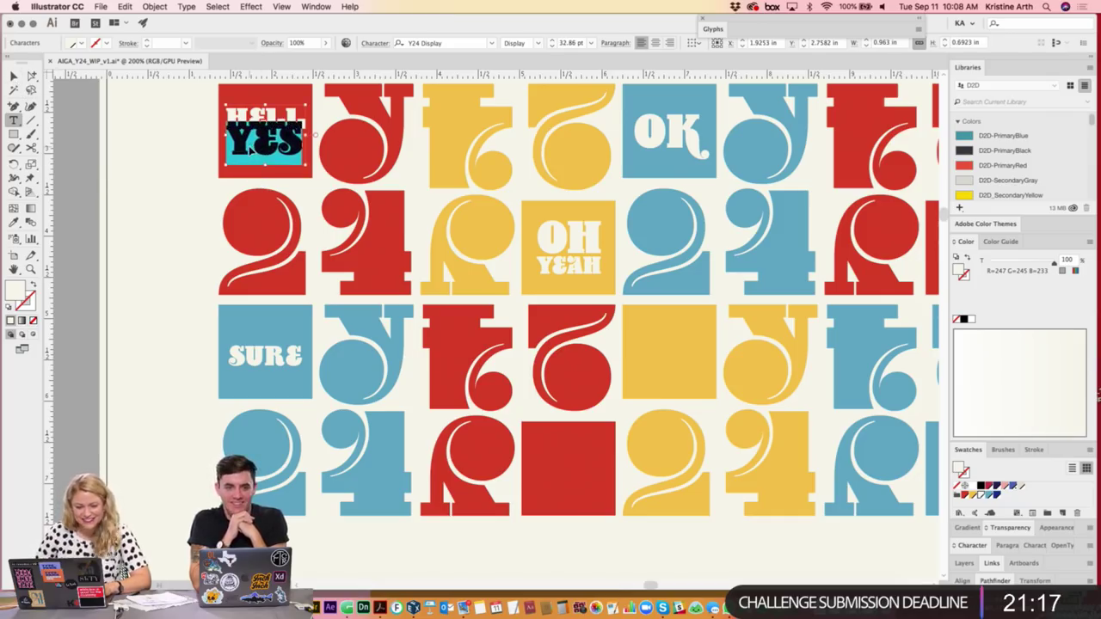
key("ctrl+shift+period")
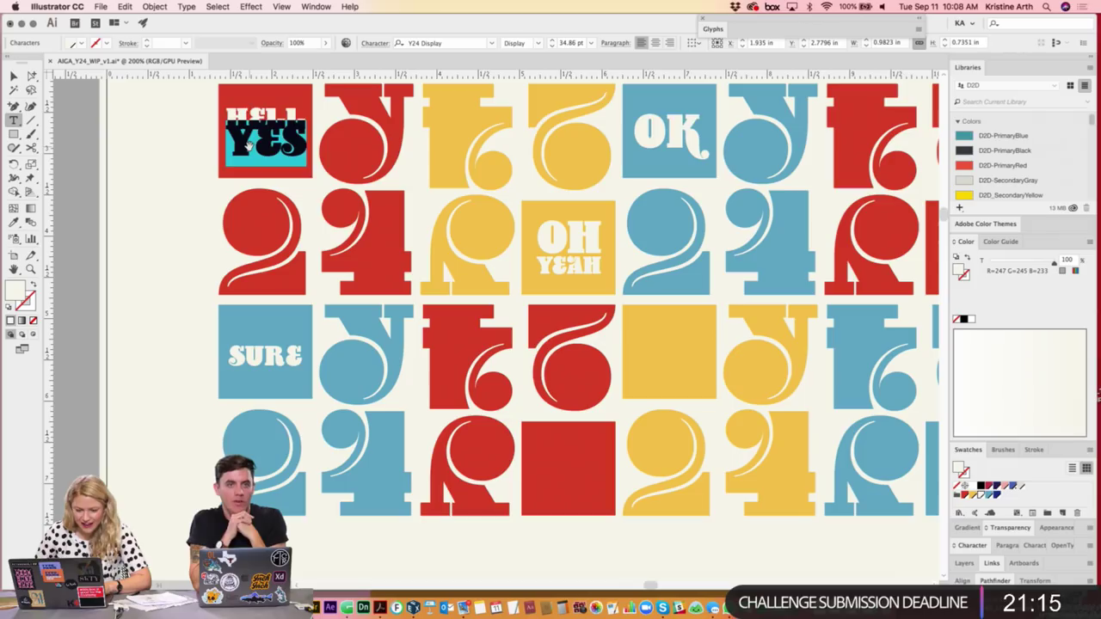
key("alt+Down")
key("alt+Down")
key("alt+Down")
key("alt+Down")
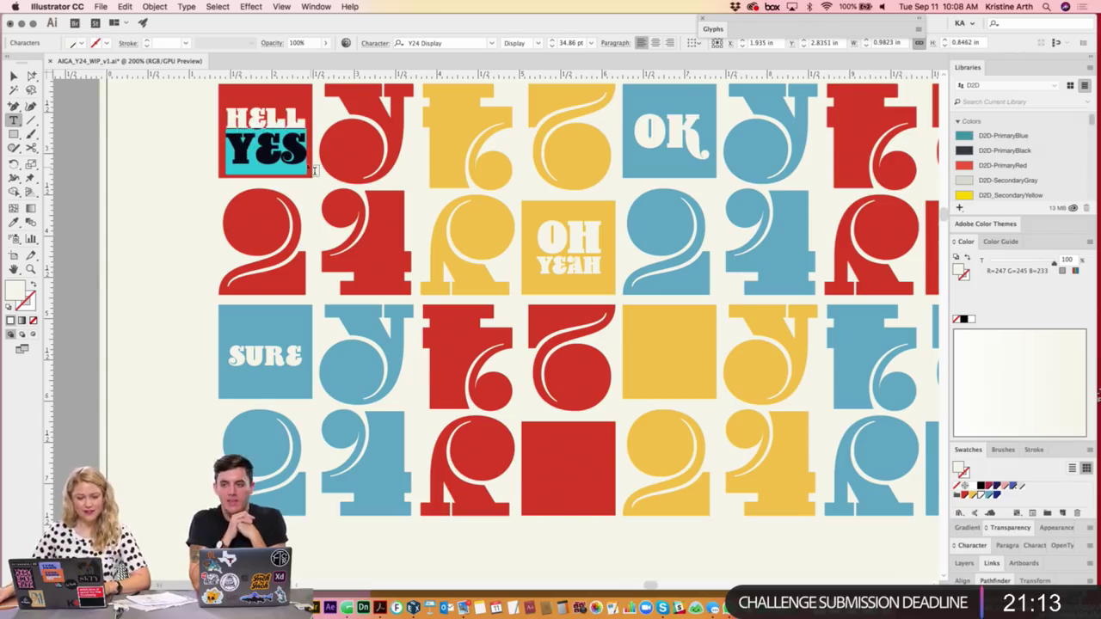
- Tighten the kerning between the letters of YES, then deselect and zoom out
left_click(261, 148)
key("alt+Left")
key("alt+Left")
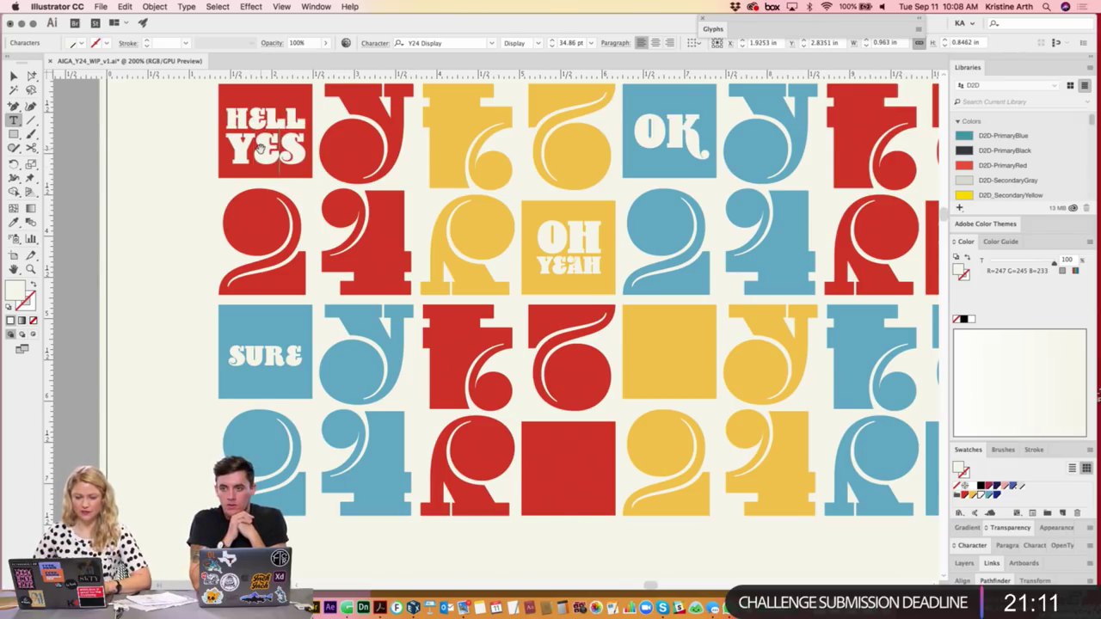
key("alt+Left")
key("Right")
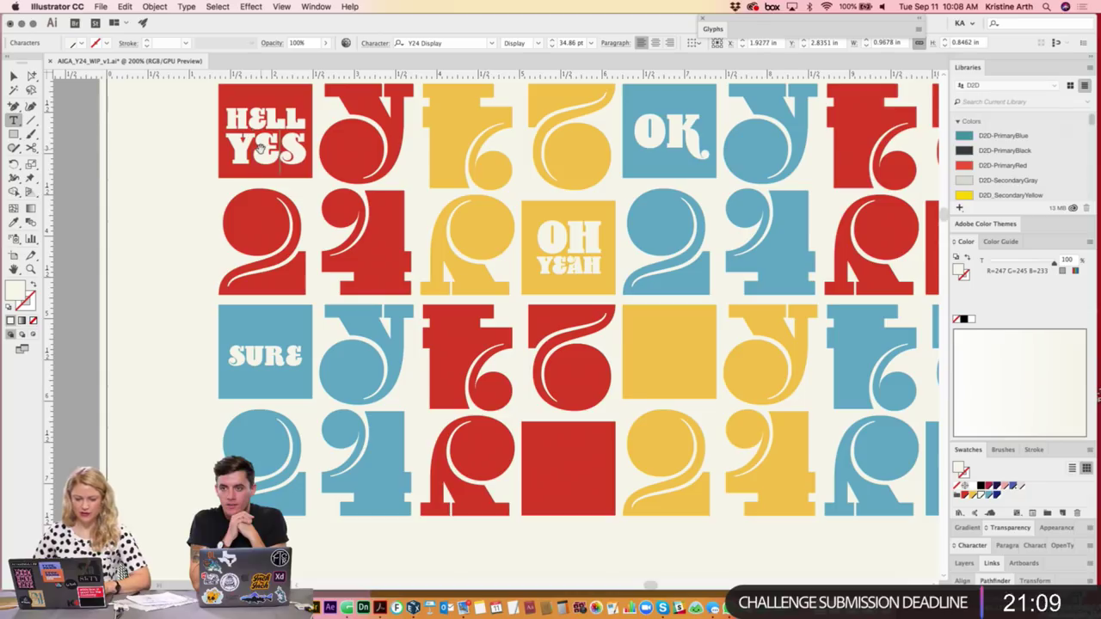
left_click(14, 75)
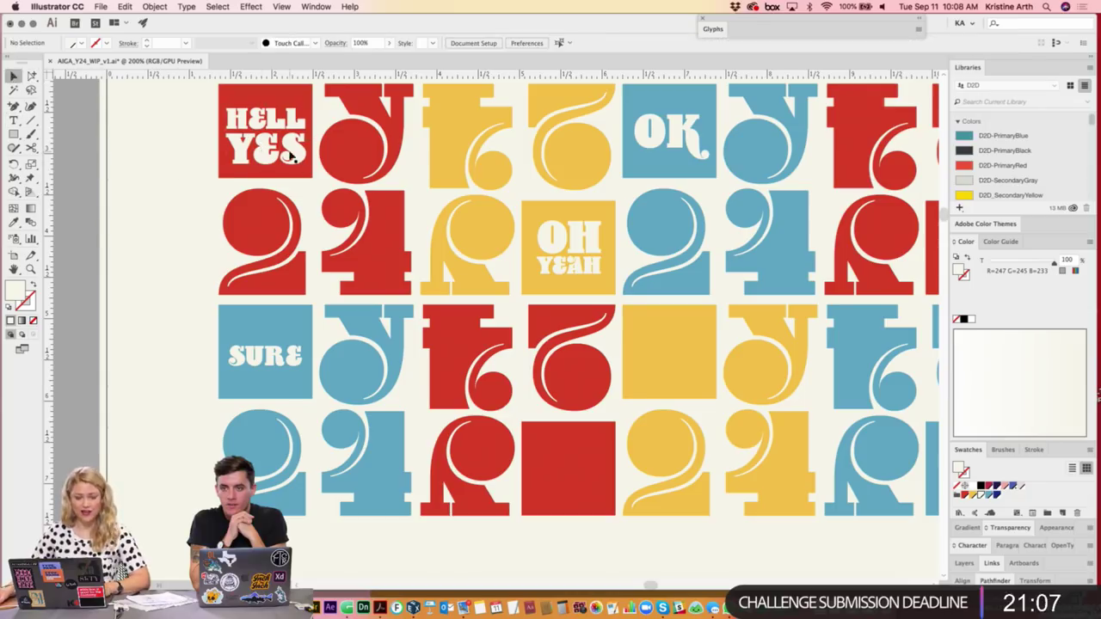
scroll(310, 155, "up", 2)
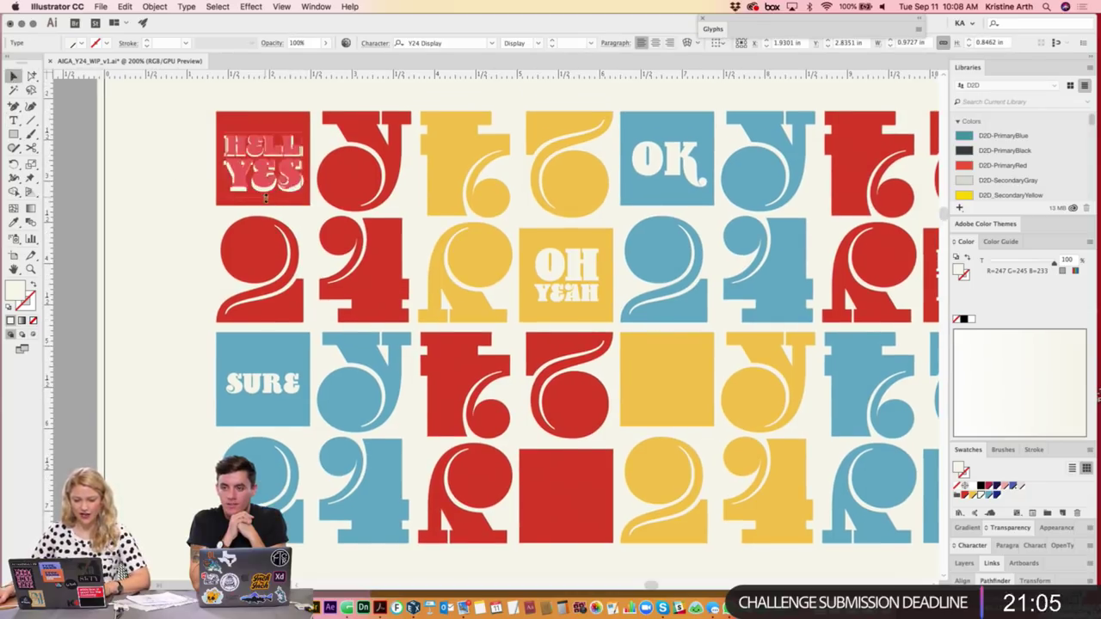
left_click(143, 262)
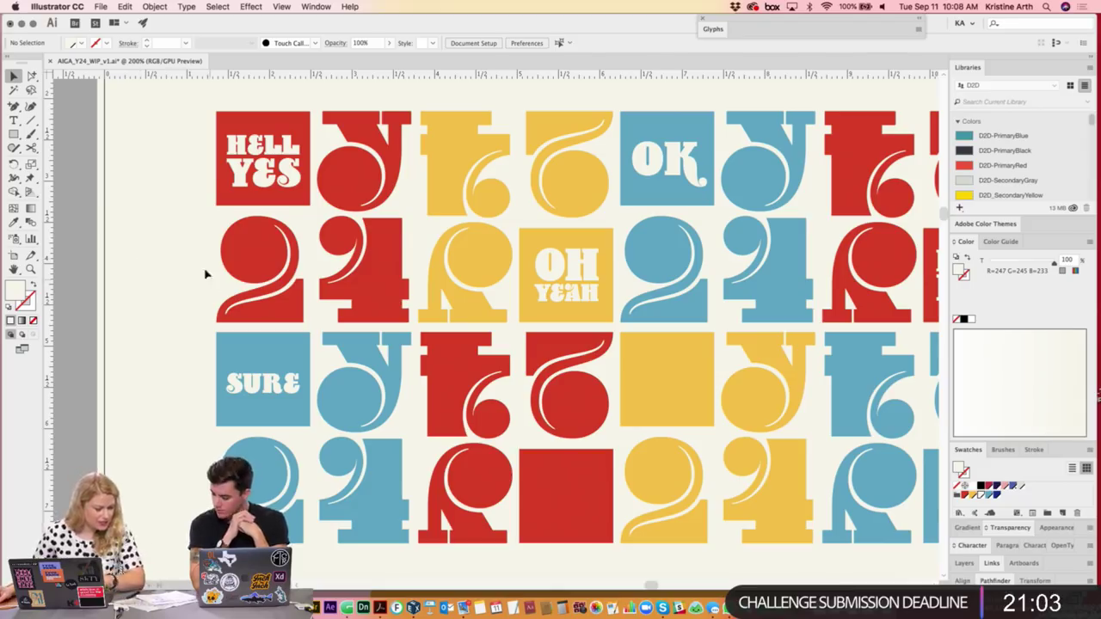
left_click(263, 194)
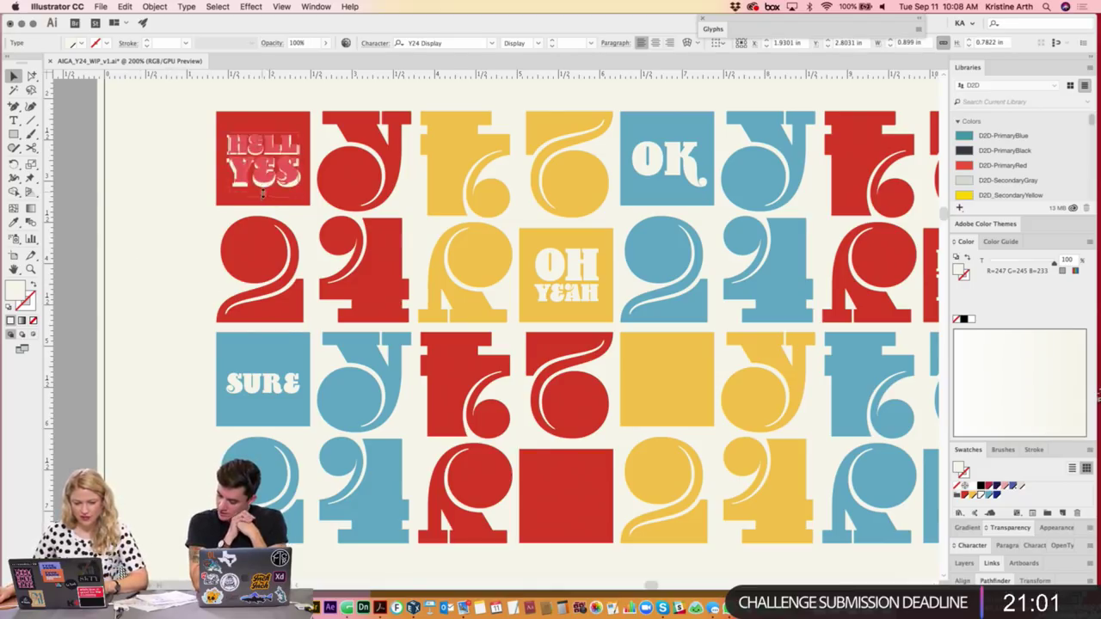
left_click(181, 246)
key("super+minus")
- Copy HELL YES into the empty red square and retype it as MMM / MMM / HMM
scroll(378, 272, "down", 2)
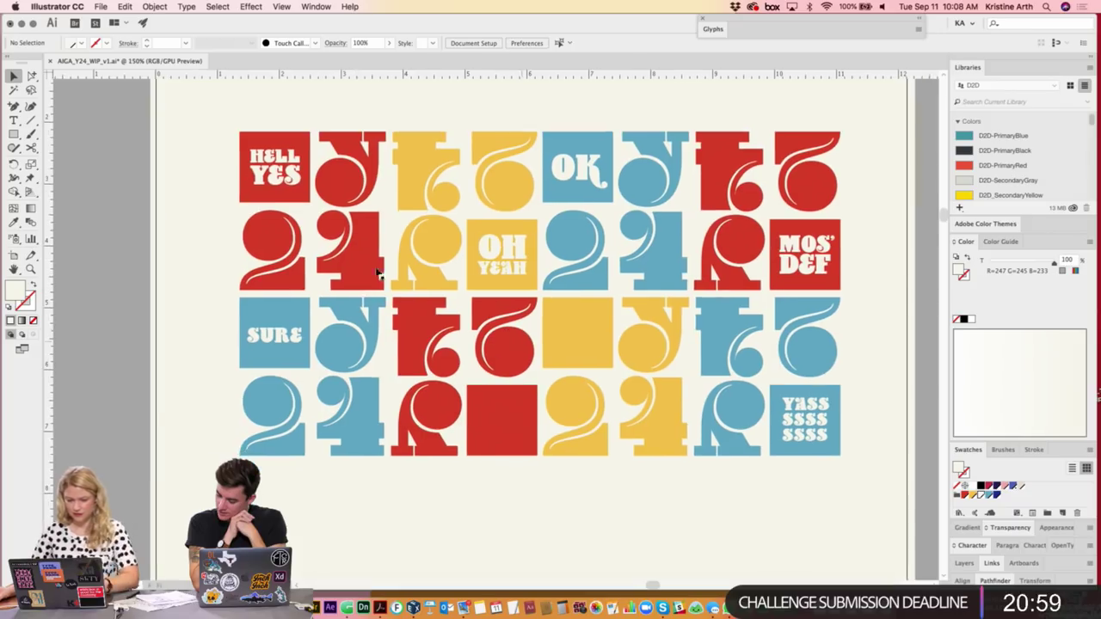
left_click_drag(273, 171, 499, 422)
double_click(499, 422)
key("super+a")
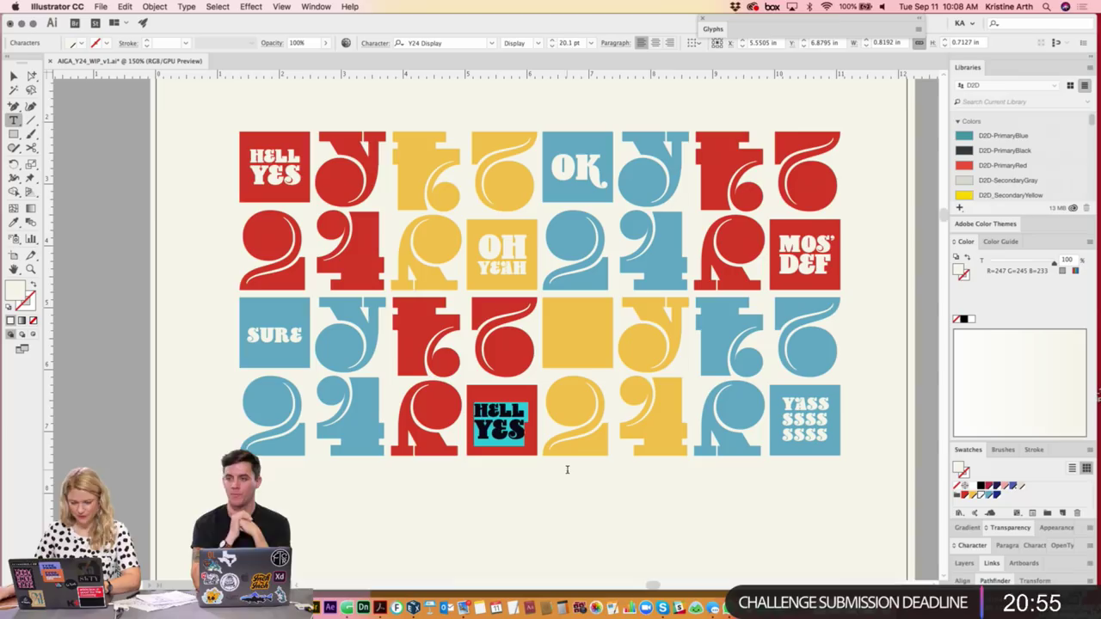
type("MM")
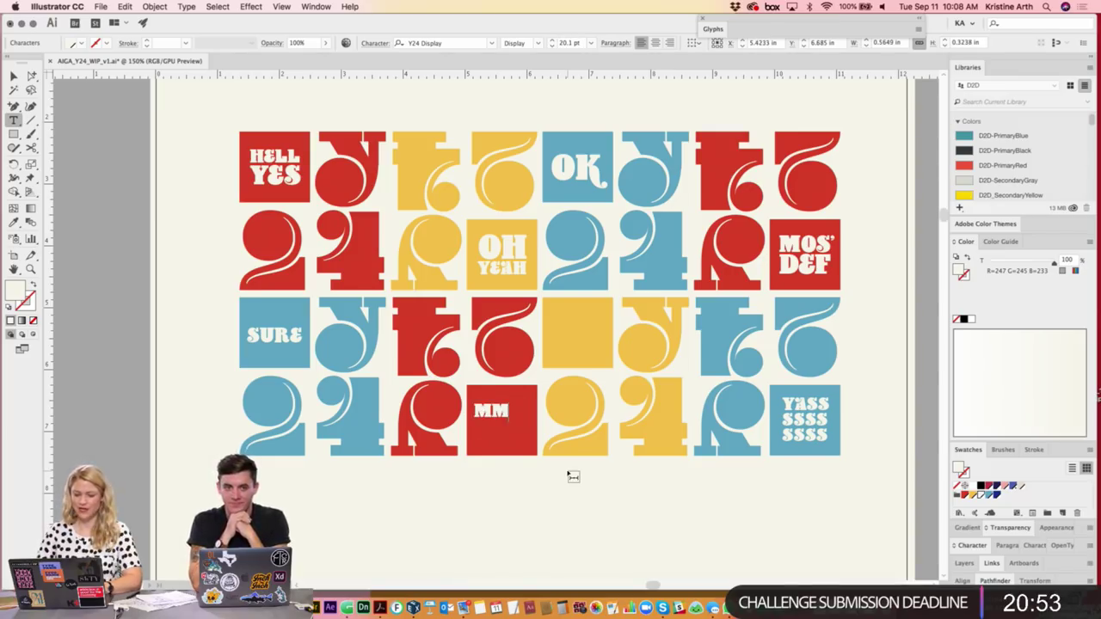
type("MH")
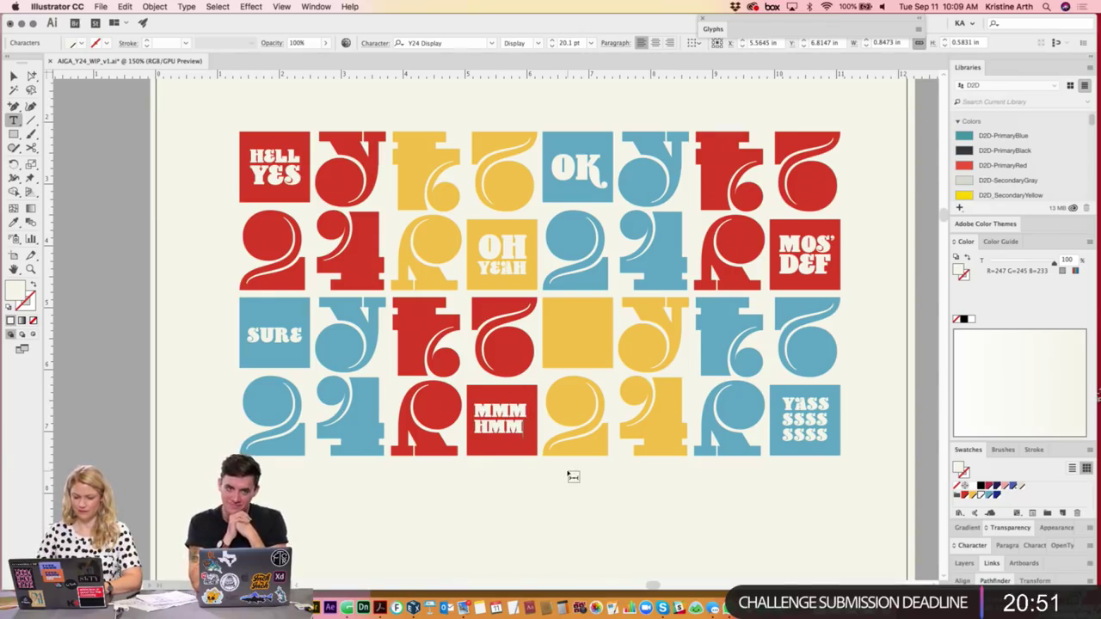
key("BackSpace")
key("BackSpace")
key("BackSpace")
type("MM")
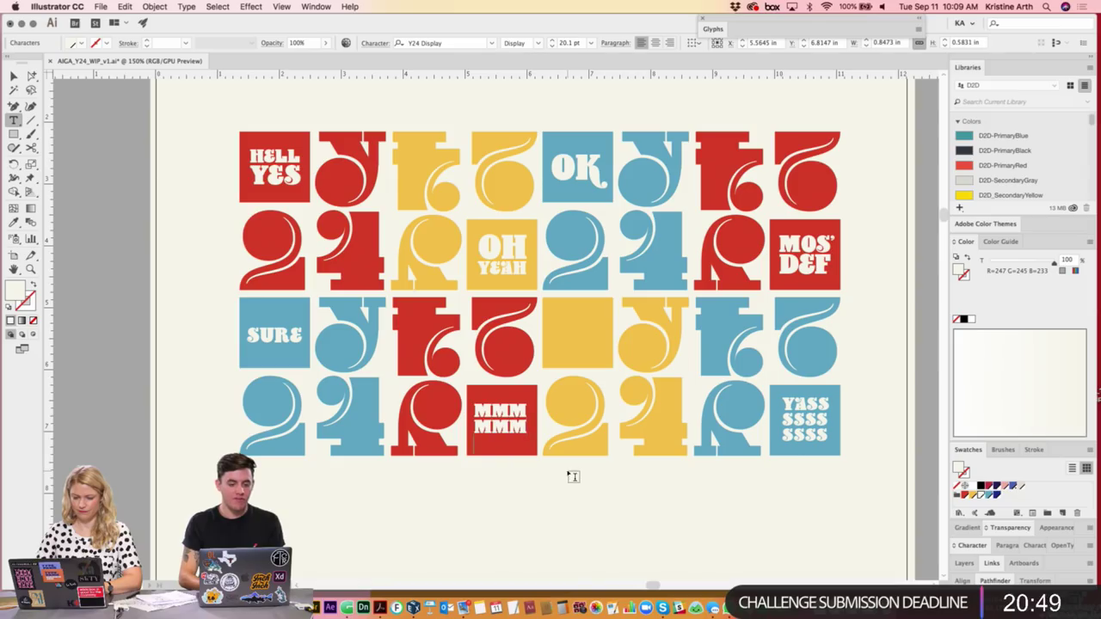
type("M M")
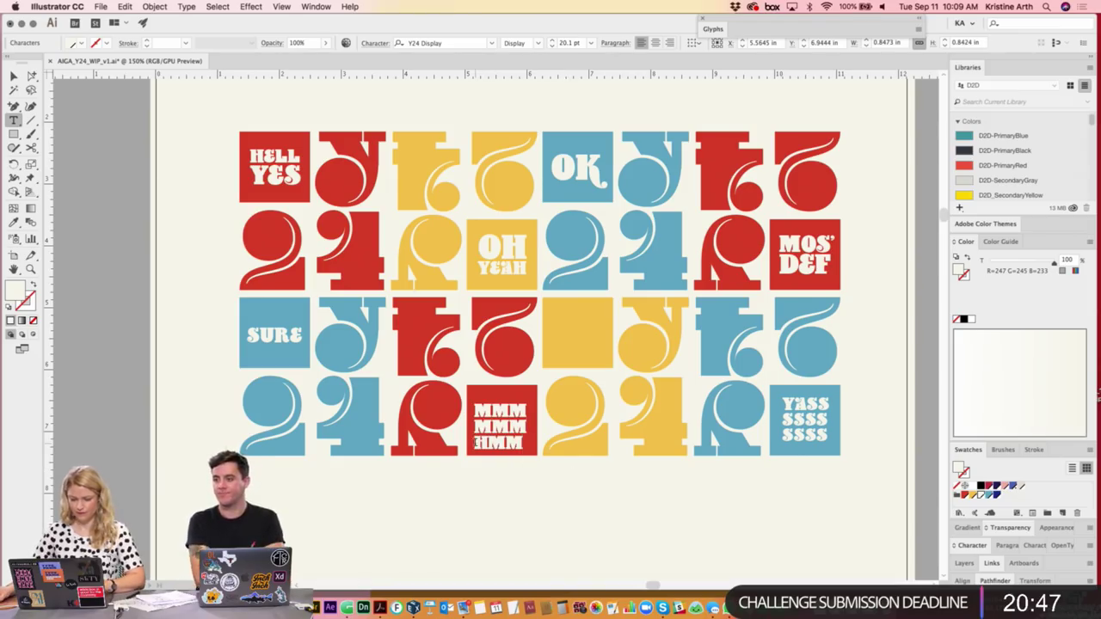
key("shift+Home")
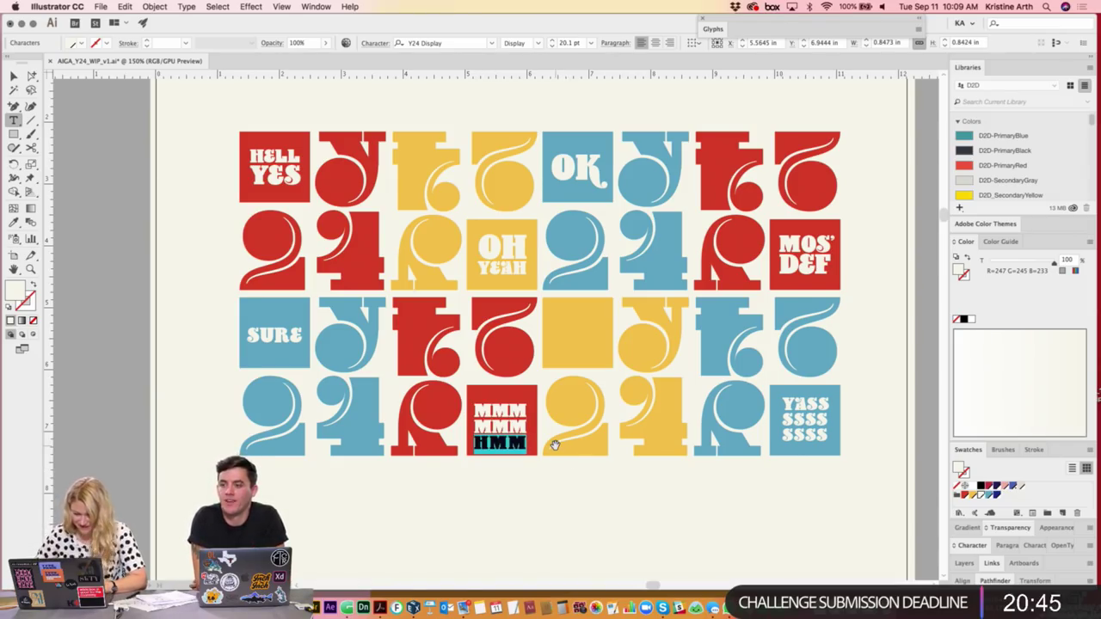
key("Escape")
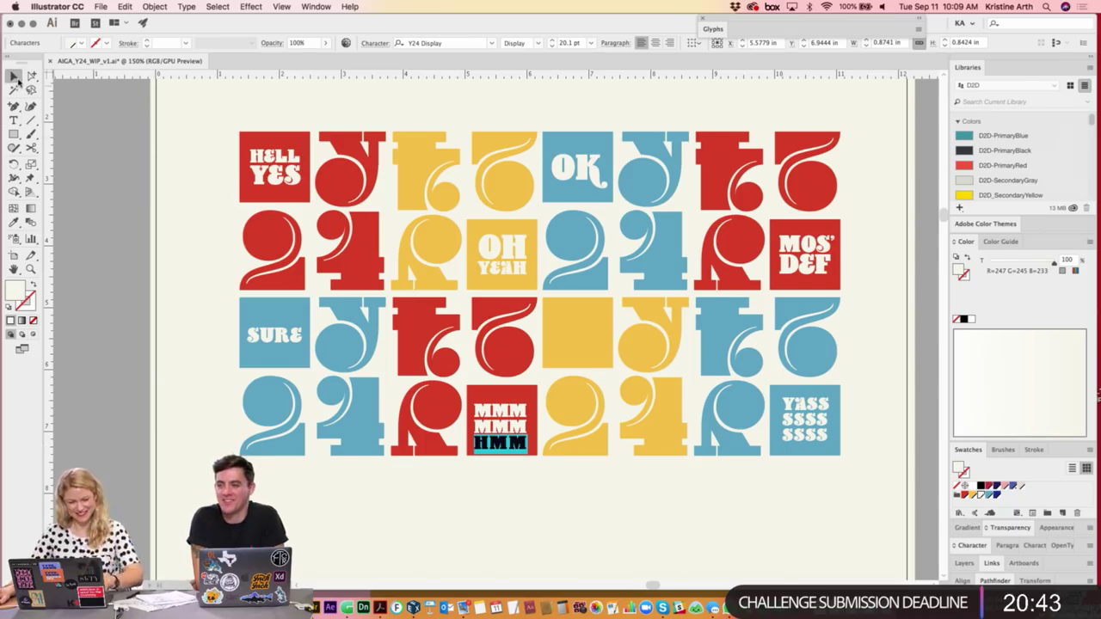
left_click(392, 447)
- Drag a copy of the MMM MMM HMM text onto the plain yellow tile
left_click(494, 431)
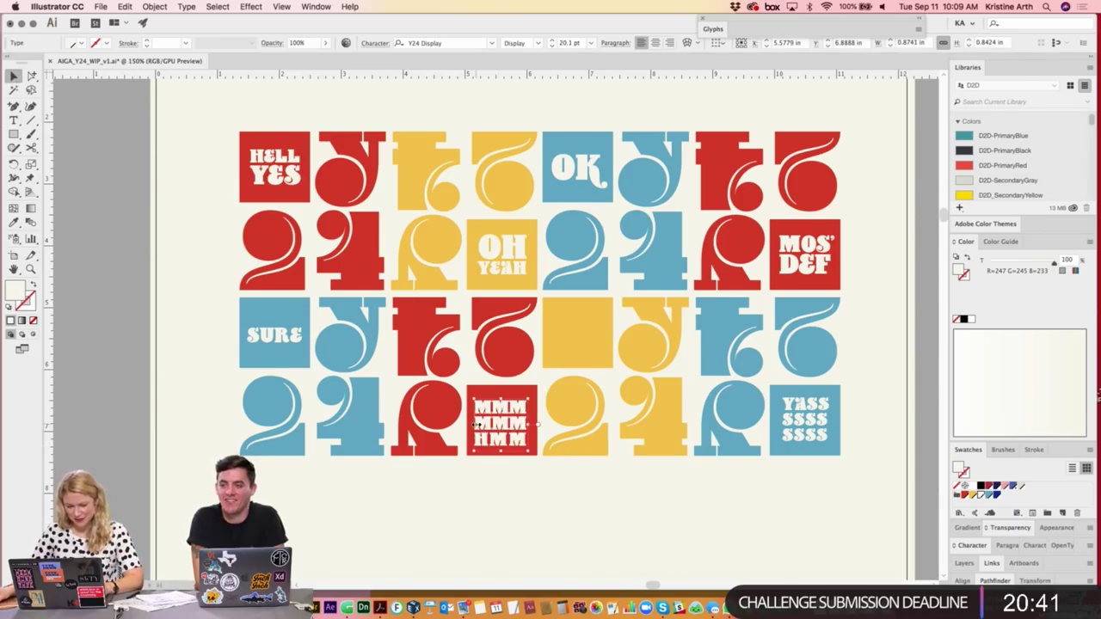
double_click(508, 426)
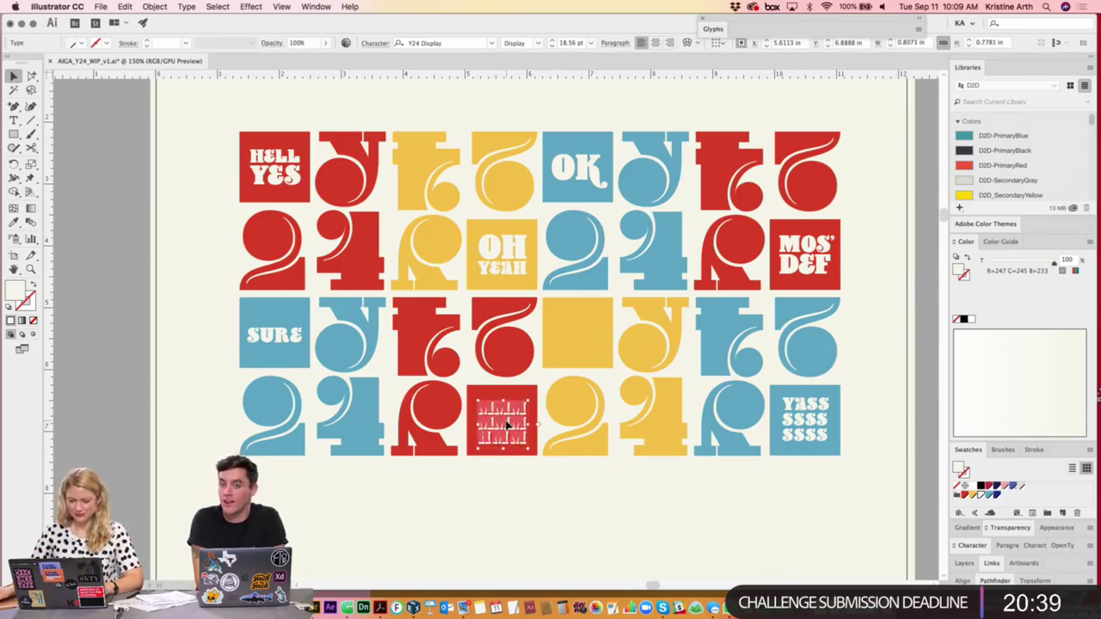
left_click(508, 424)
left_click(533, 501)
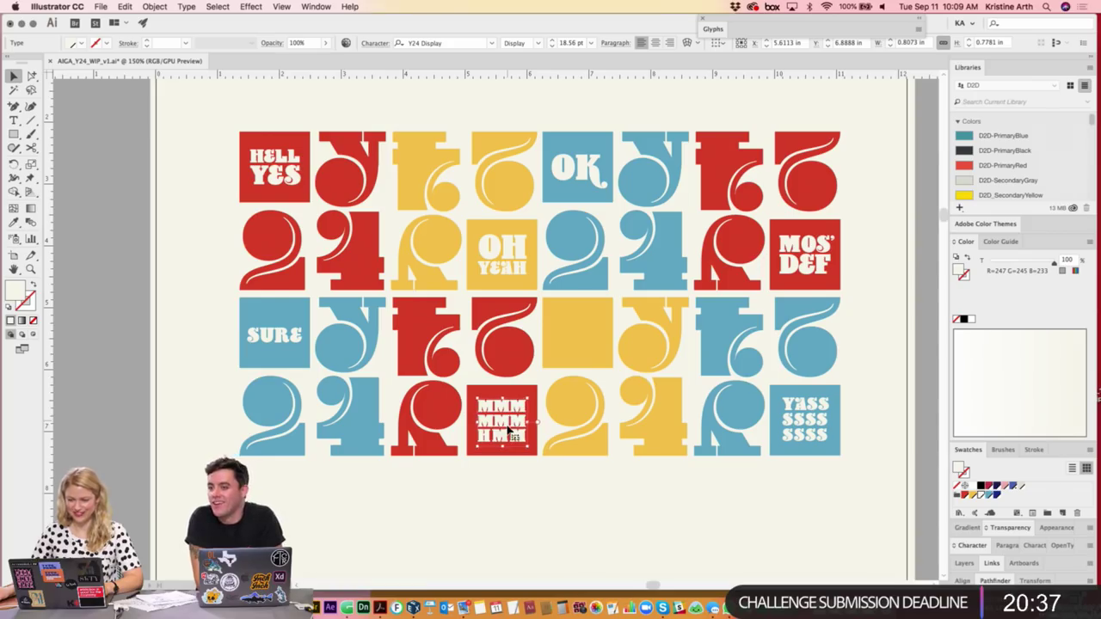
left_click_drag(506, 425, 581, 338)
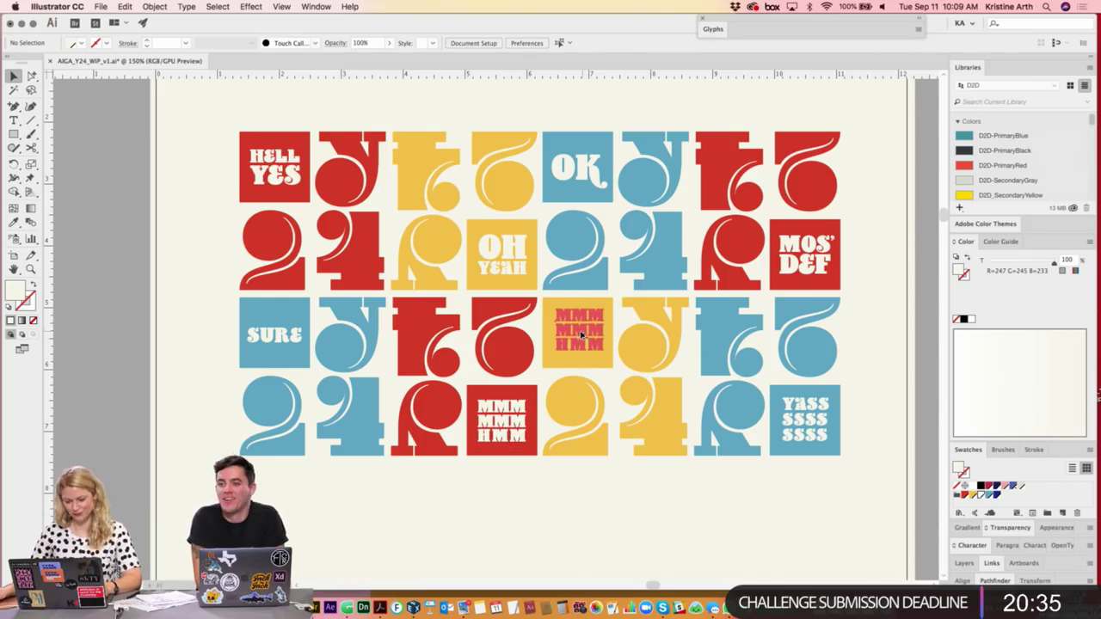
- Retype the yellow tile's copy as AIY / AIY and scale it up to about 28 pt
double_click(580, 338)
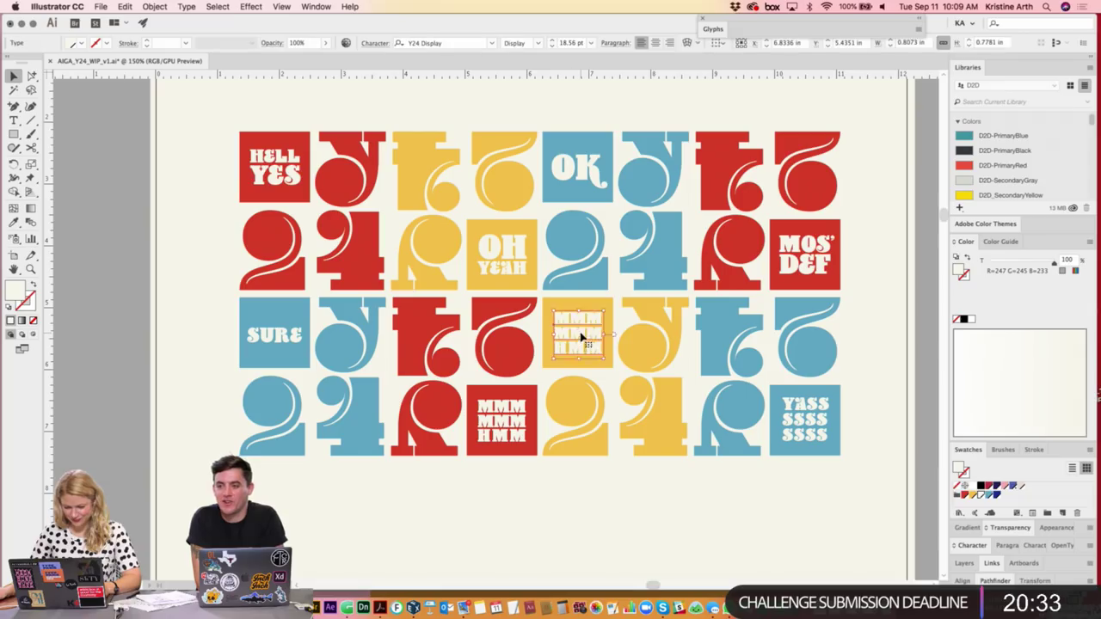
key("ctrl+a")
type("ay")
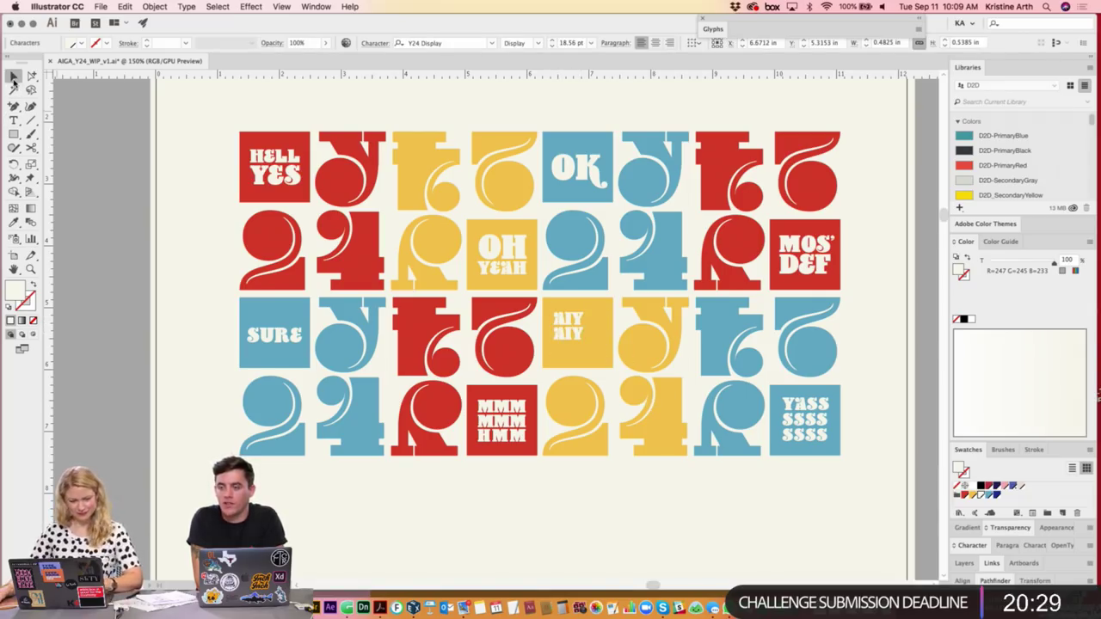
left_click(13, 76)
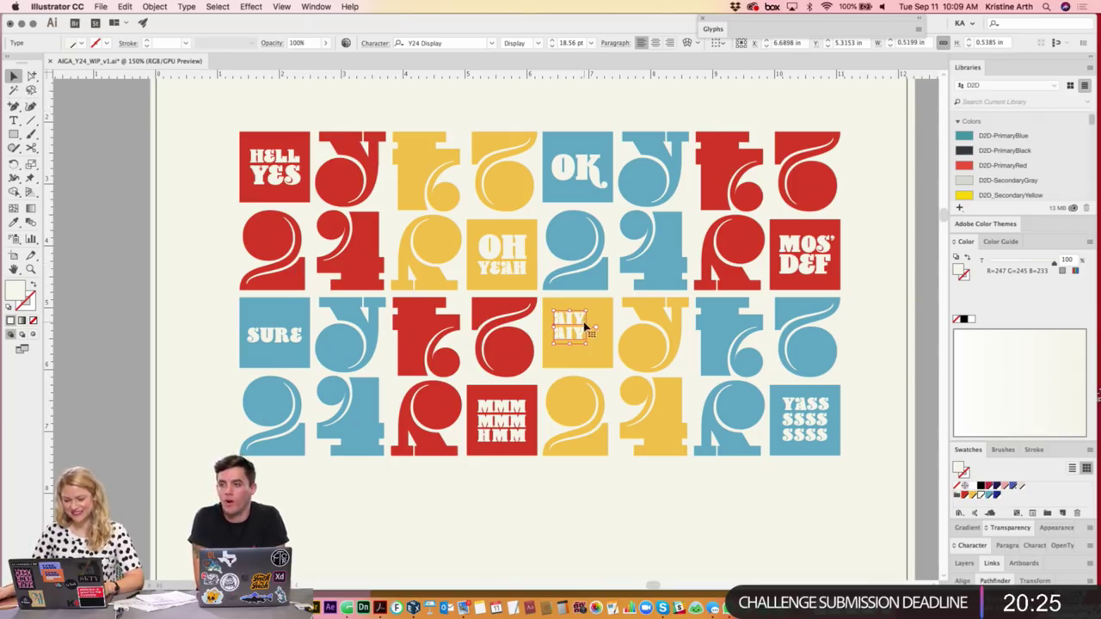
left_click_drag(586, 327, 601, 327)
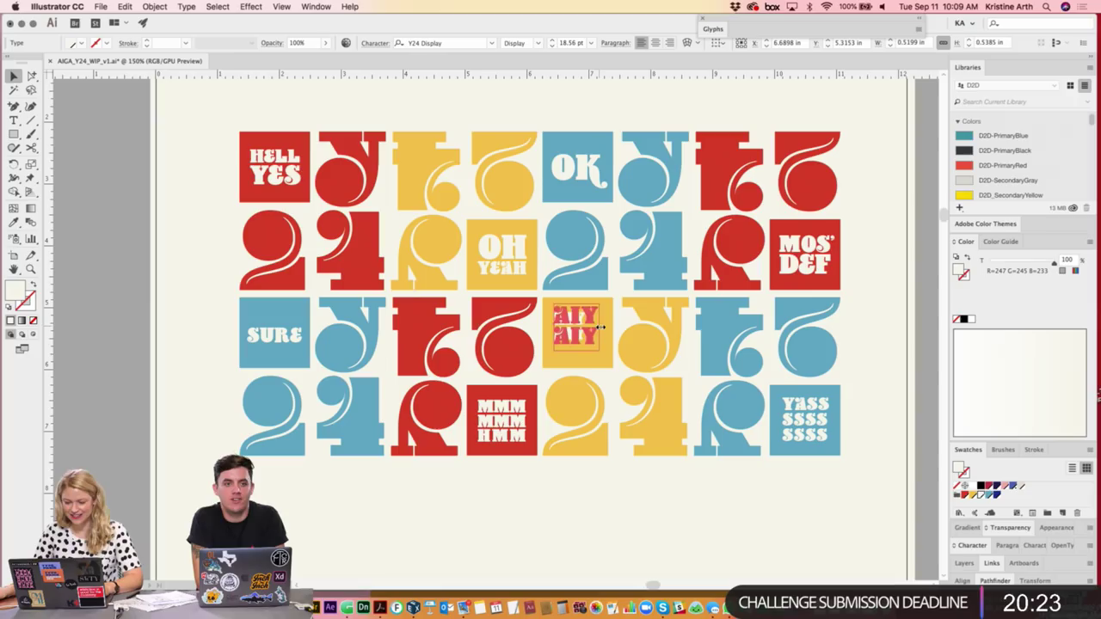
mouse_move(601, 327)
left_mouse_down()
mouse_move(607, 333)
mouse_move(560, 334)
left_mouse_up()
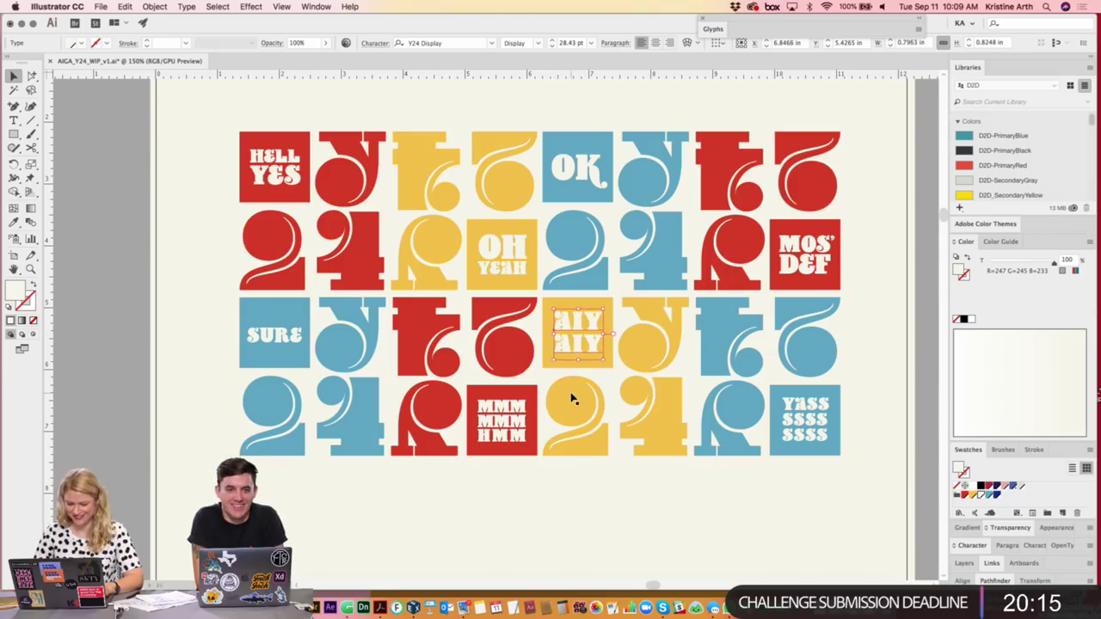
left_click(640, 481)
- Zoom out to the neighbouring artboards, select the tile pattern, and undo a stray duplicate
key("ctrl+minus")
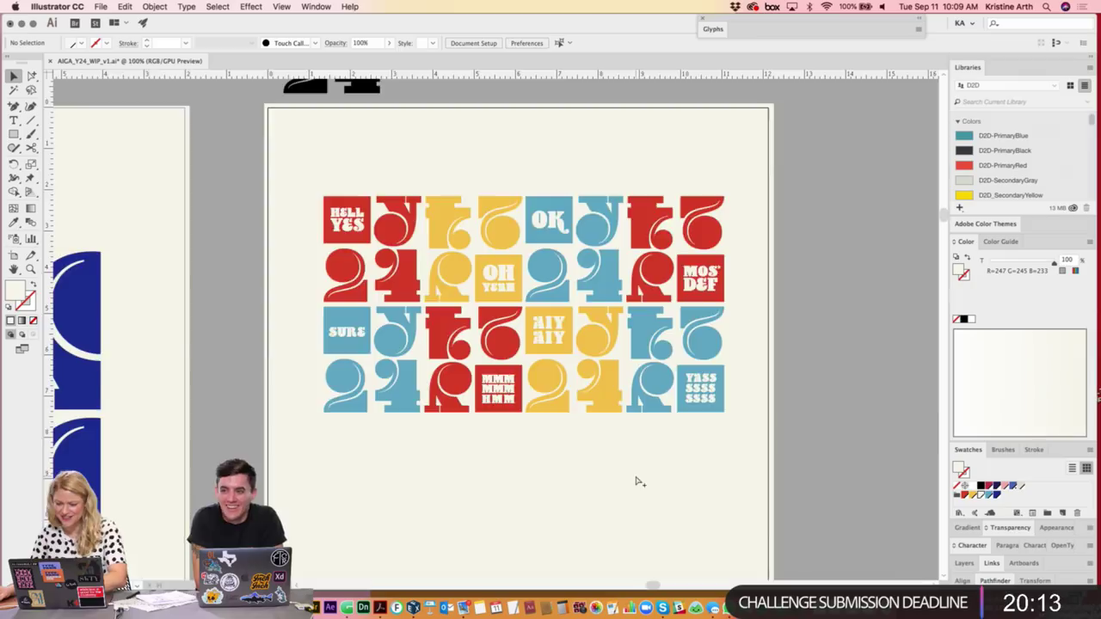
key("ctrl+minus")
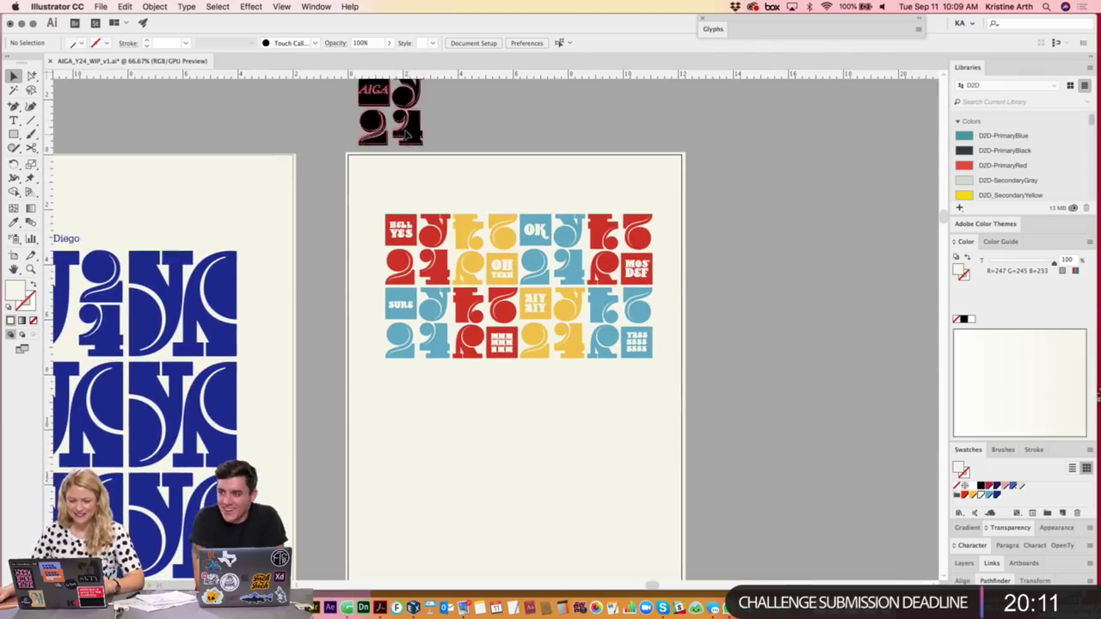
left_click(405, 116)
left_click(732, 344)
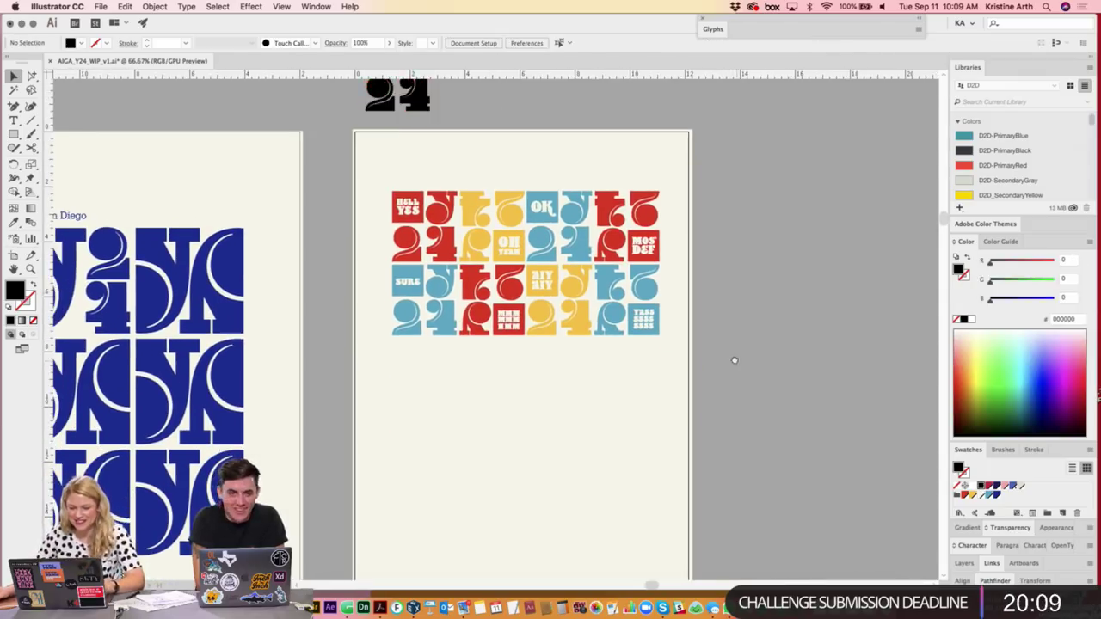
scroll(727, 353, "down", 2)
scroll(689, 327, "down", 2)
left_click(650, 215)
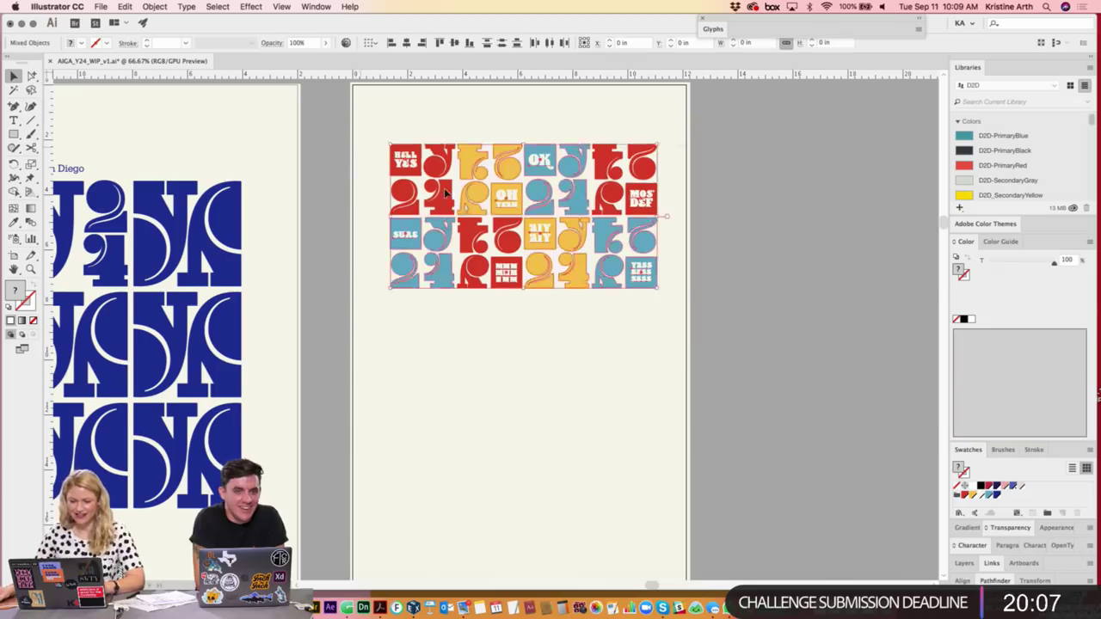
scroll(663, 215, "down", 1)
left_click_drag(515, 137, 515, 286)
left_click(747, 371)
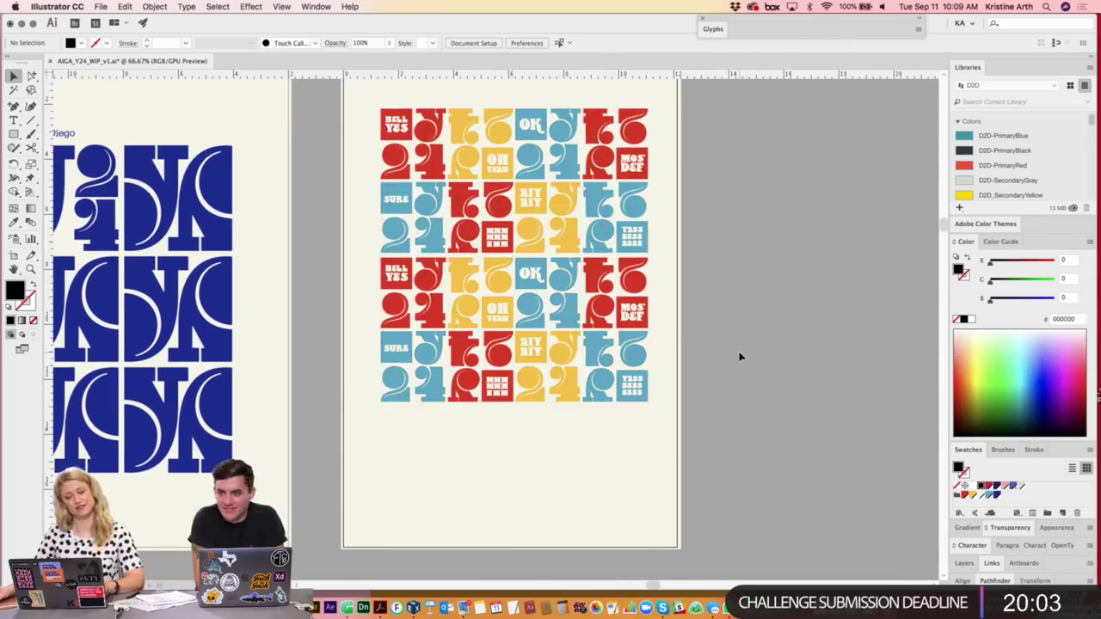
key("ctrl+z")
- Move the right two tile columns off the artboard and duplicate the remaining tiles below
scroll(749, 336, "up", 1)
left_click(623, 152)
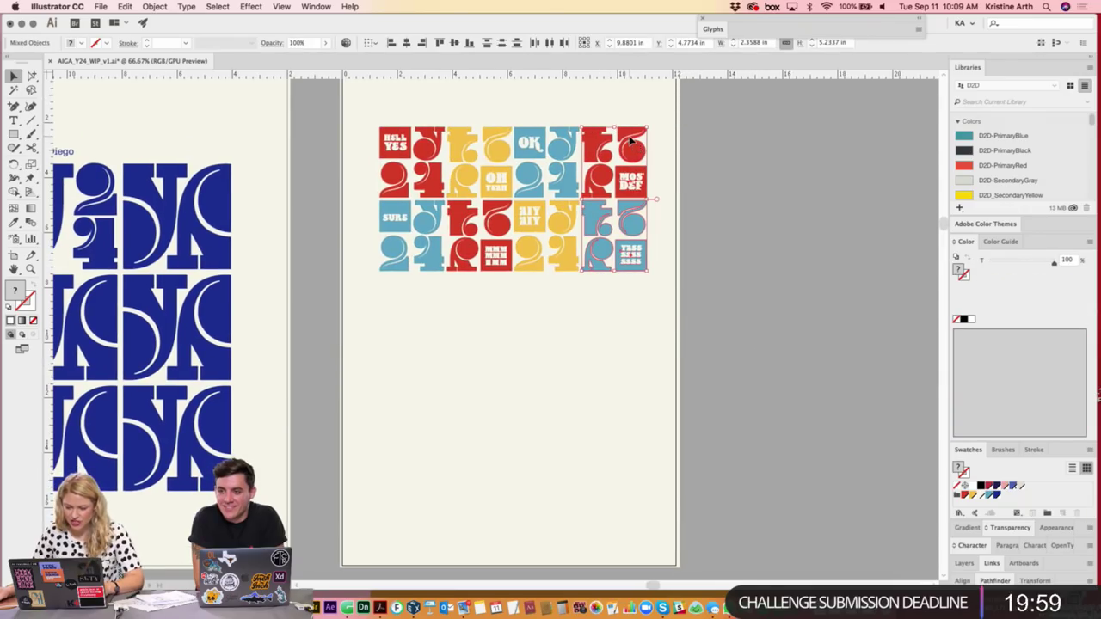
left_click_drag(631, 140, 774, 141)
mouse_move(622, 315)
left_mouse_down()
mouse_move(370, 152)
mouse_move(454, 284)
left_mouse_up()
left_click(652, 344)
left_click_drag(654, 331, 647, 354)
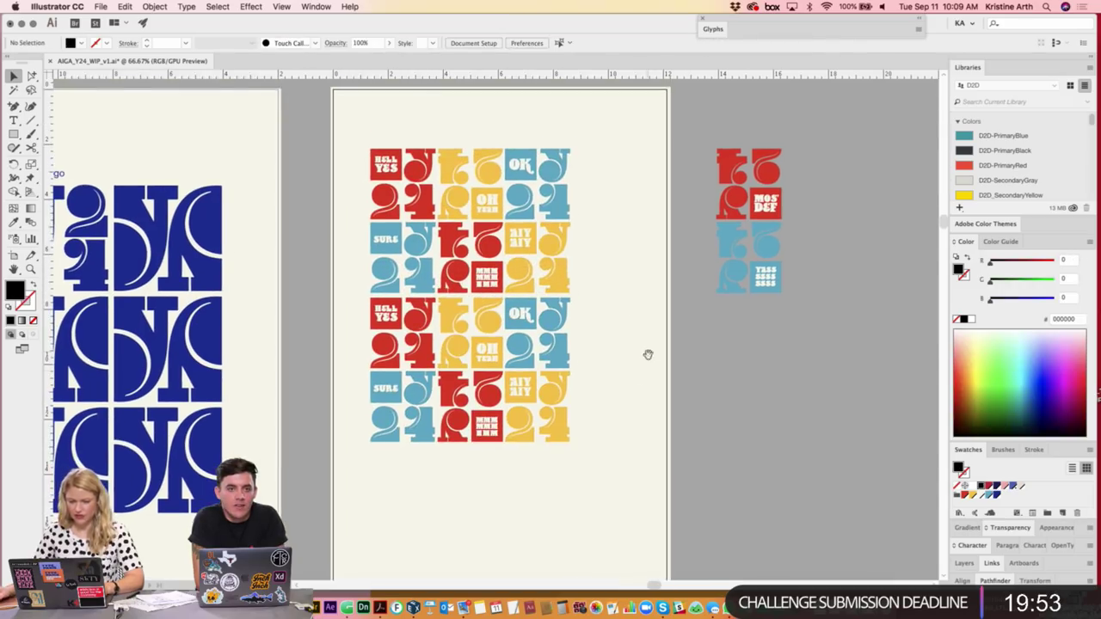
- Scale the stacked tile block up to fill more of the poster and nudge it left
left_click_drag(638, 463, 369, 153)
scroll(370, 155, "down", 1)
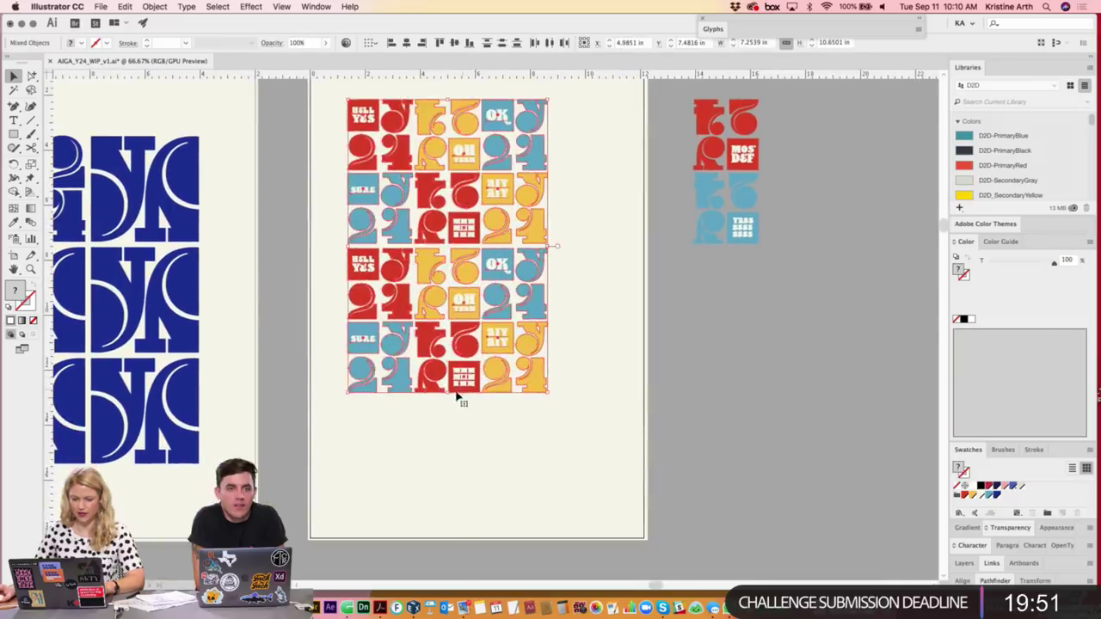
left_click_drag(455, 430, 464, 456)
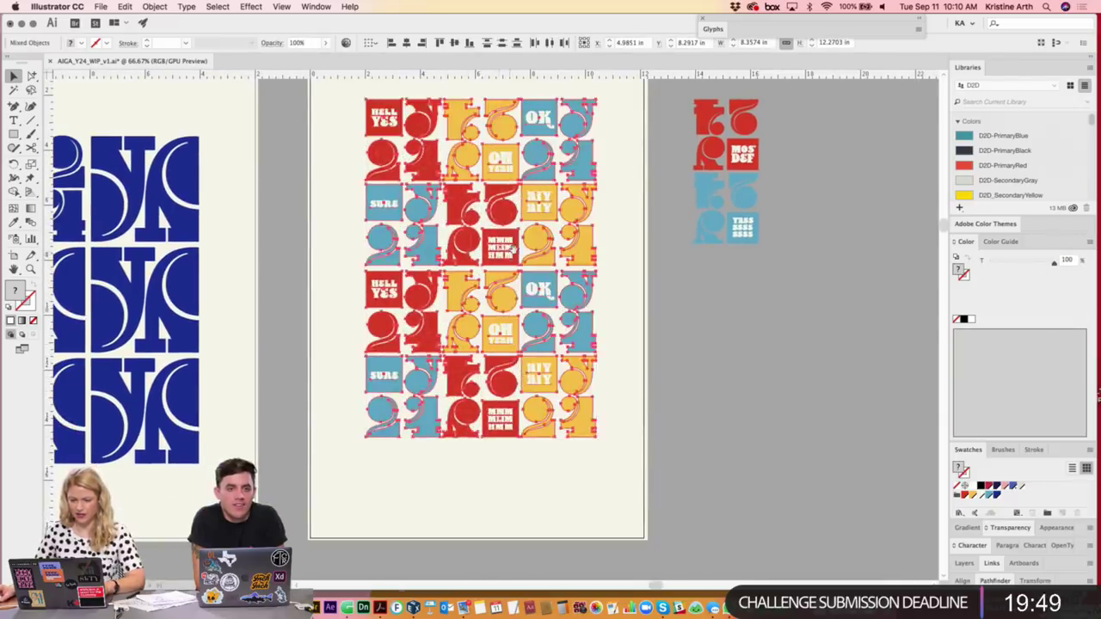
scroll(511, 294, "up", 1)
scroll(511, 294, "down", 1)
left_click_drag(479, 472, 480, 483)
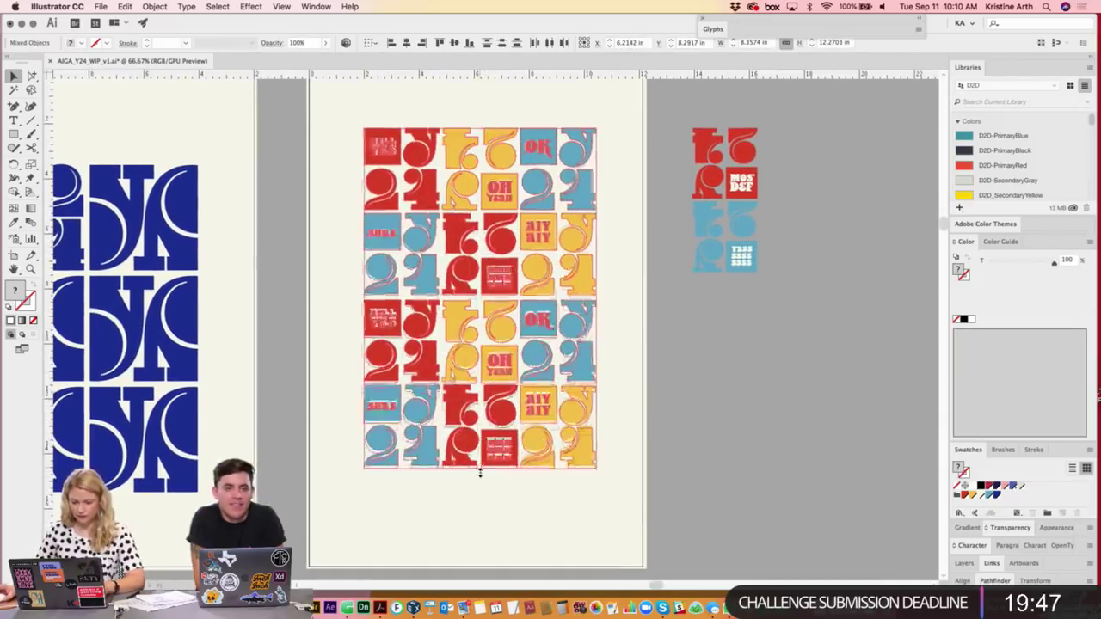
key("shift+Left")
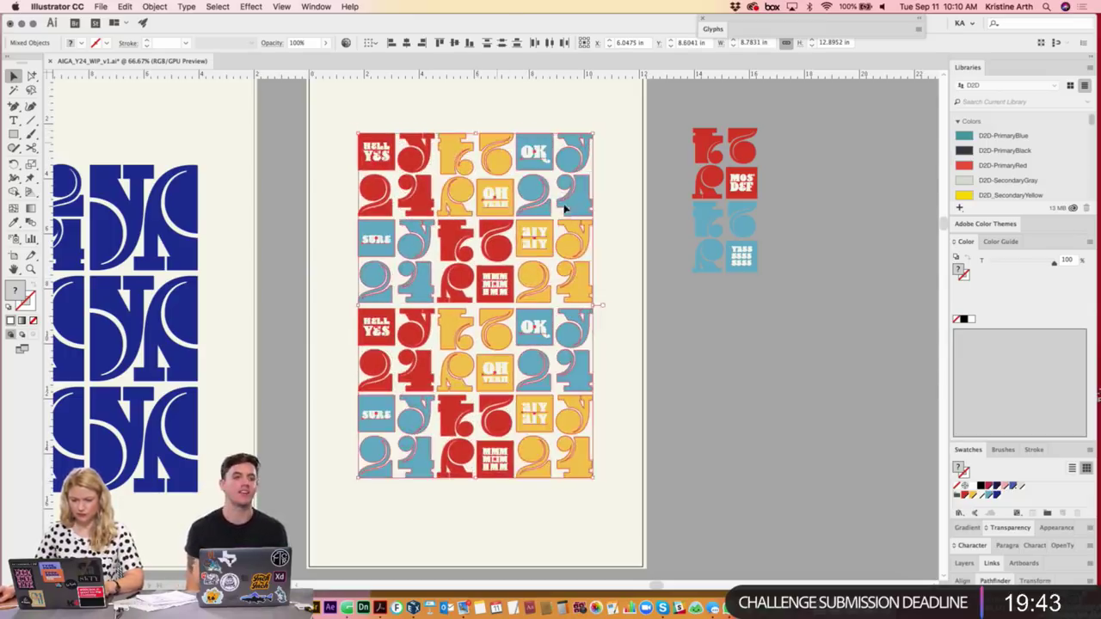
left_click(726, 347)
- Zoom to 100% and open Preferences at the Units settings
scroll(725, 347, "up", 1)
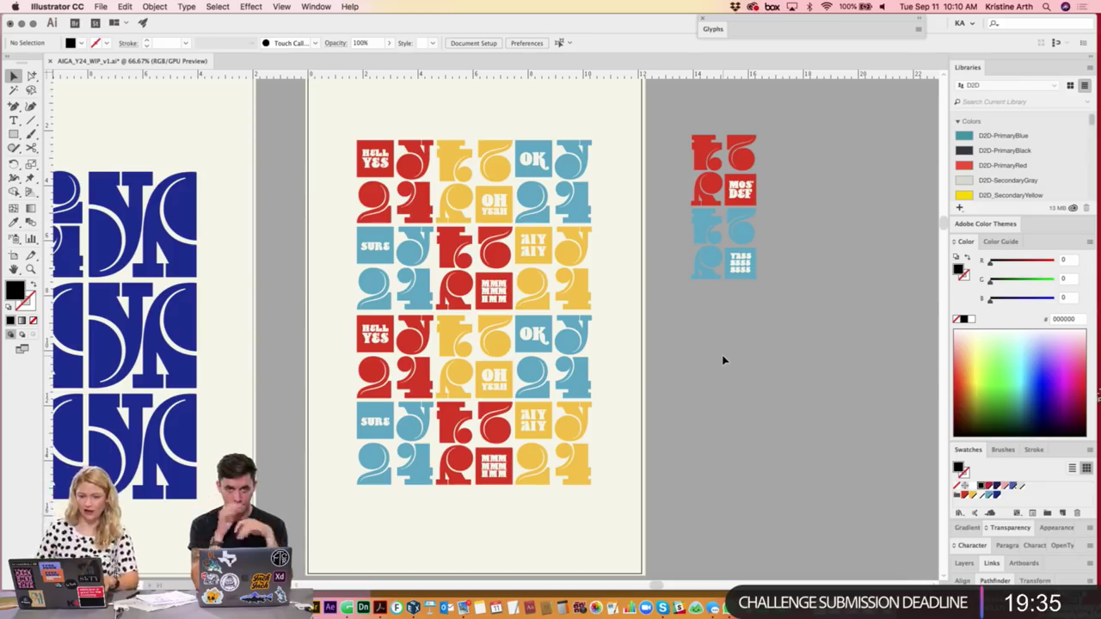
scroll(768, 342, "up", 1)
key("super+equal")
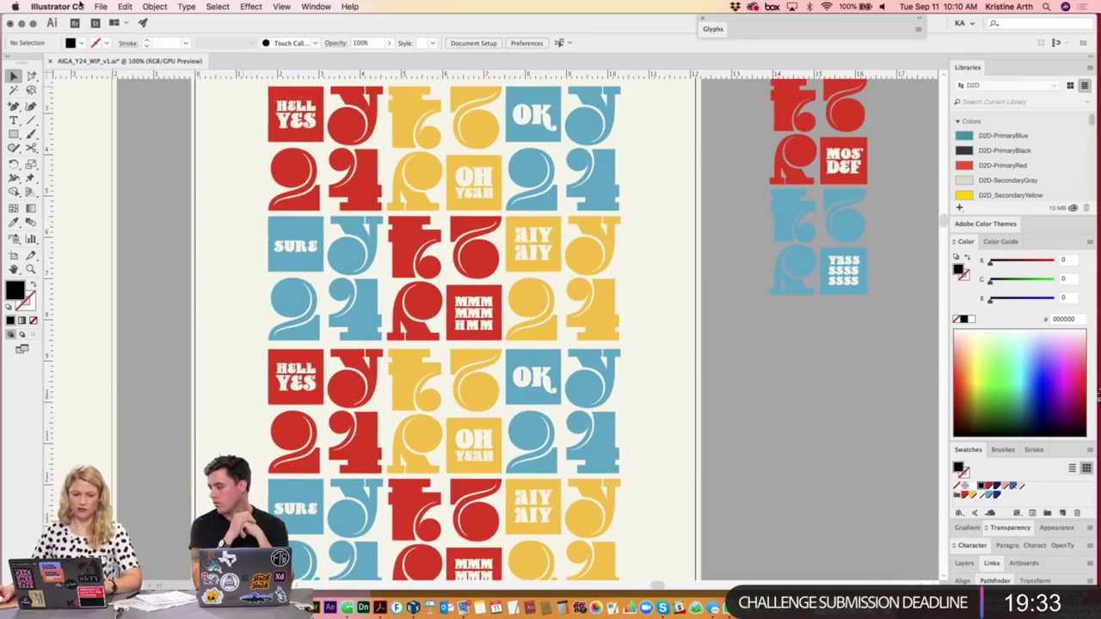
left_click(56, 6)
mouse_move(60, 38)
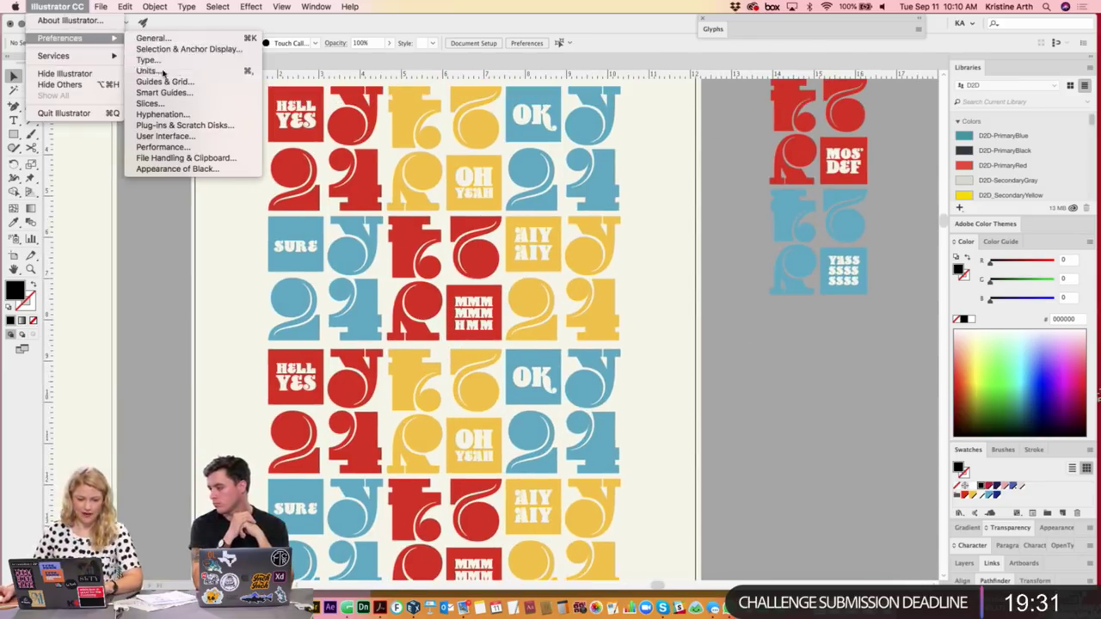
left_click(148, 71)
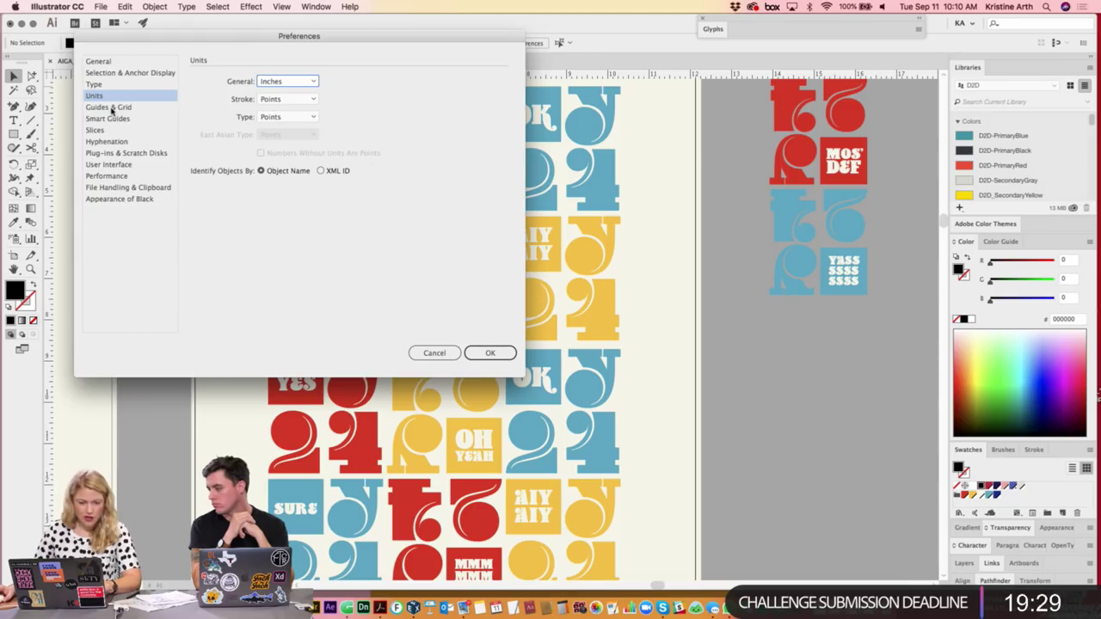
- View the Type preferences, then cancel the dialog without changes
left_click(94, 84)
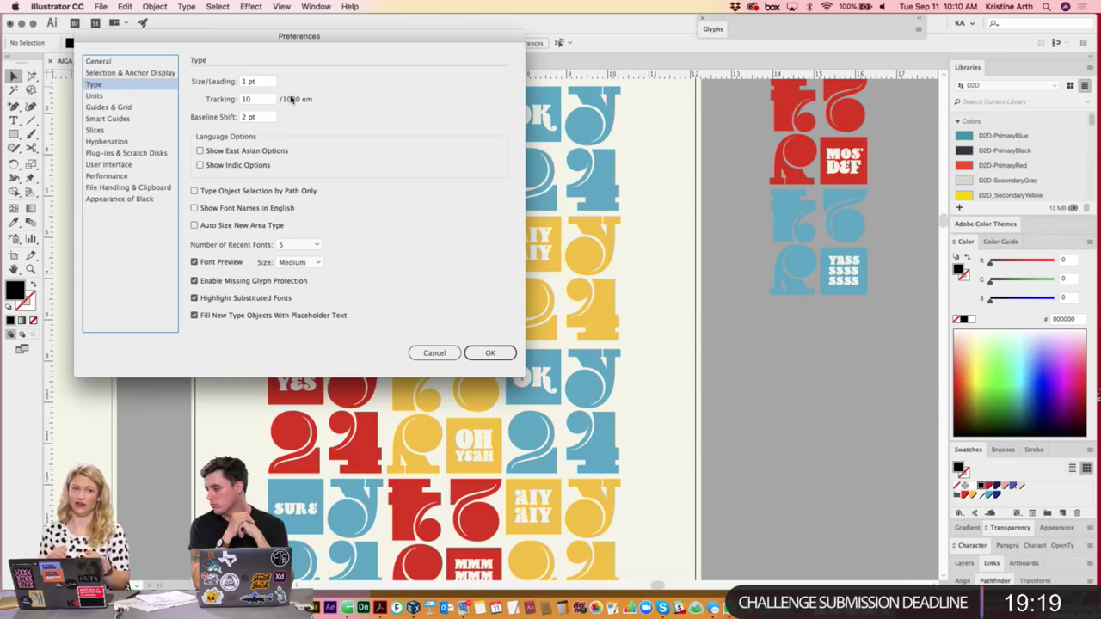
left_click(446, 355)
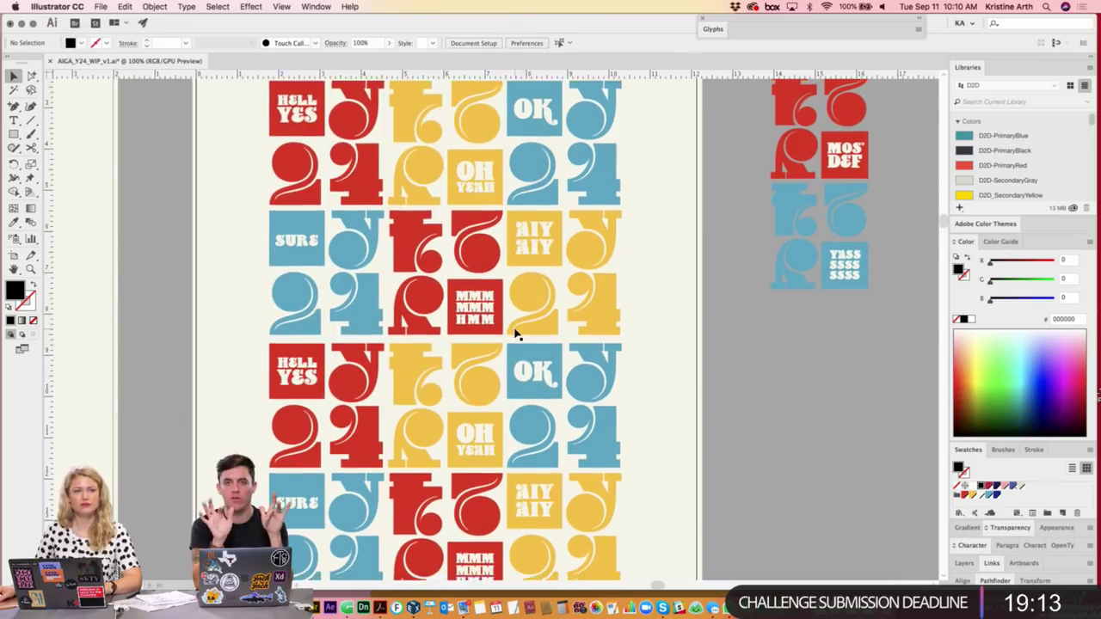
- Retype both AIY words on the yellow tile as AYE
scroll(517, 333, "down", 5)
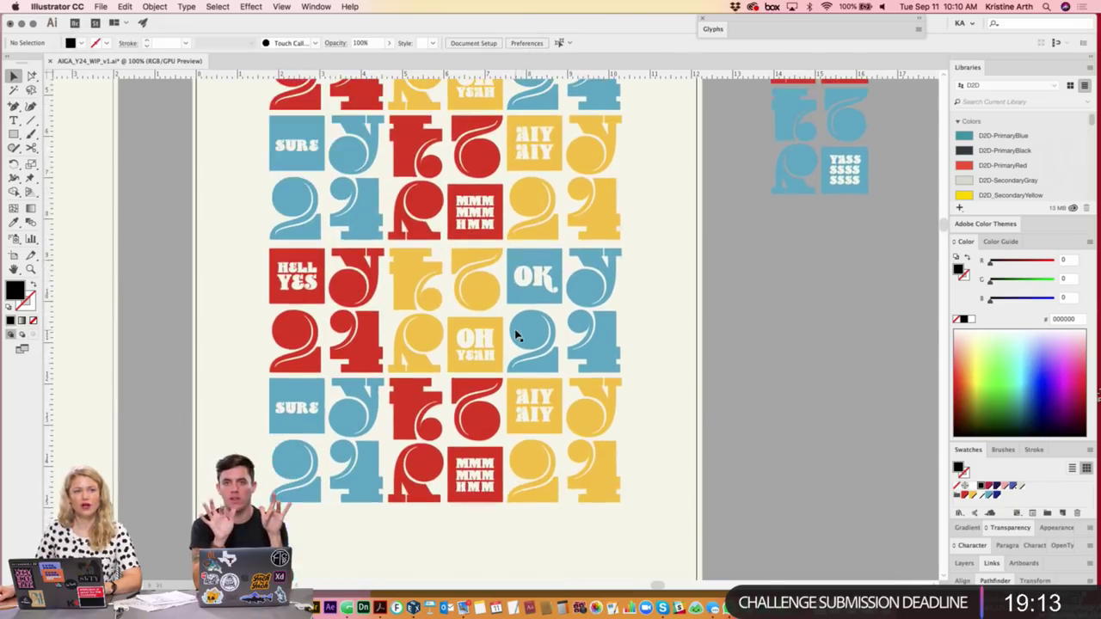
double_click(535, 396)
double_click(535, 395)
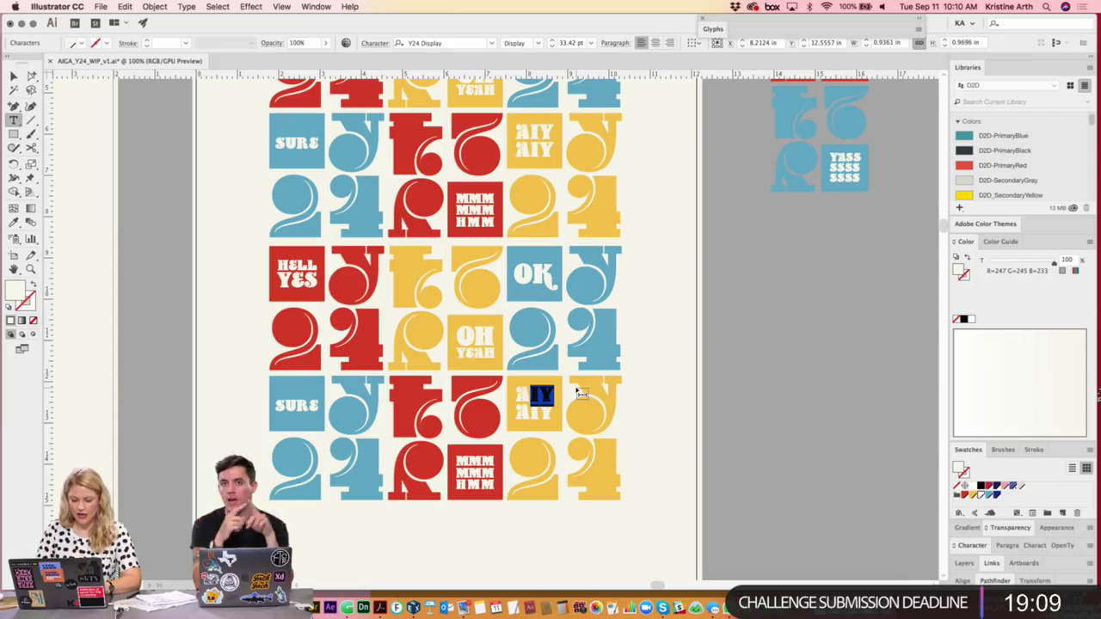
type("AYE")
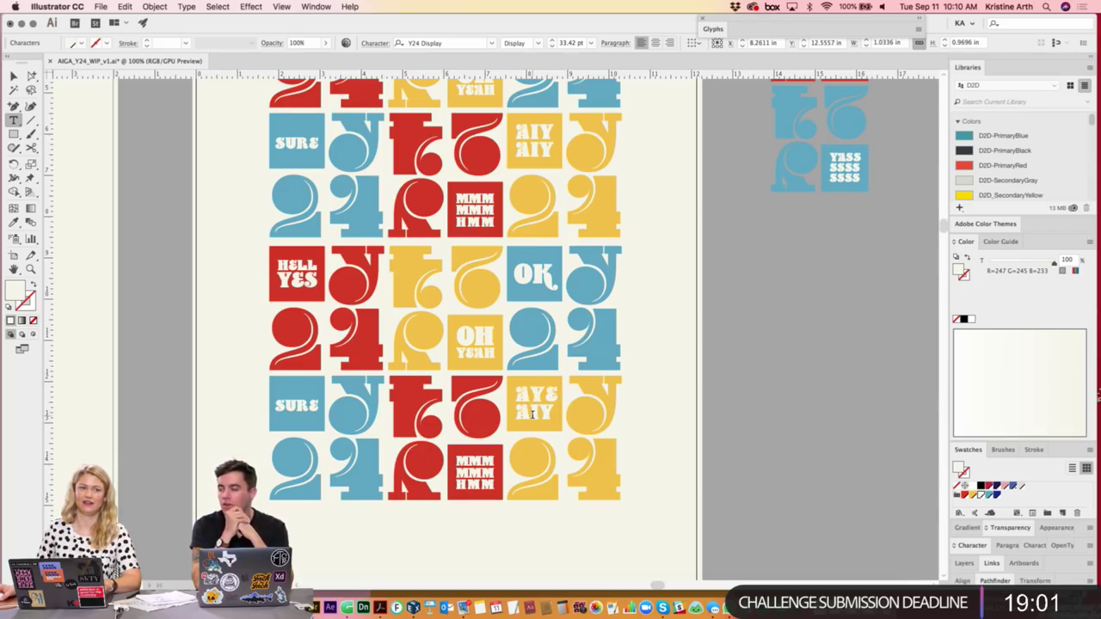
double_click(533, 414)
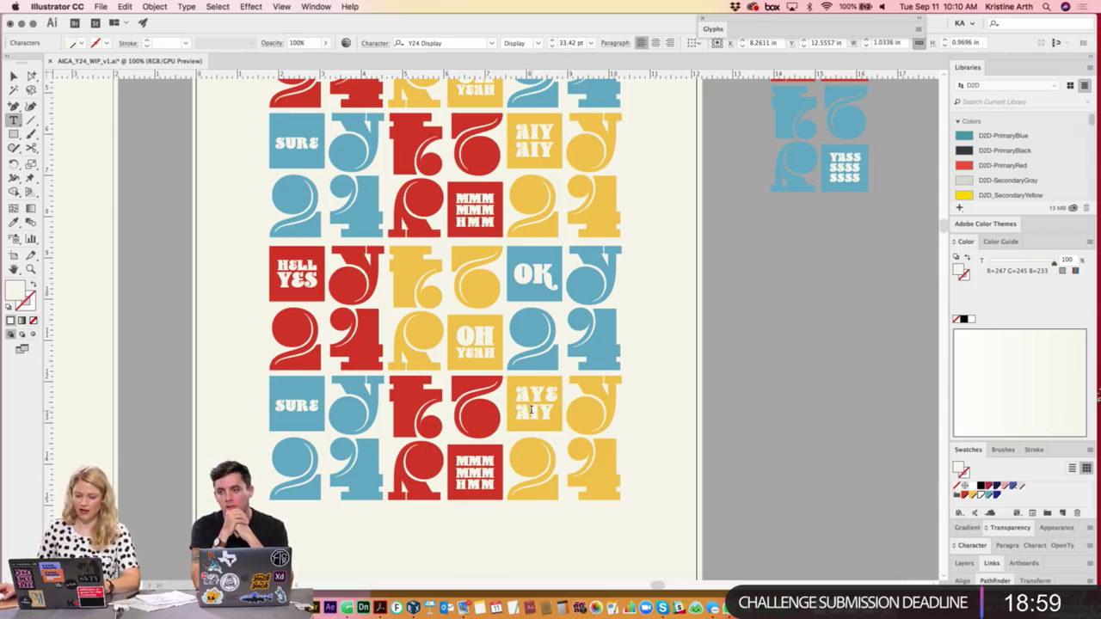
double_click(532, 411)
type("A")
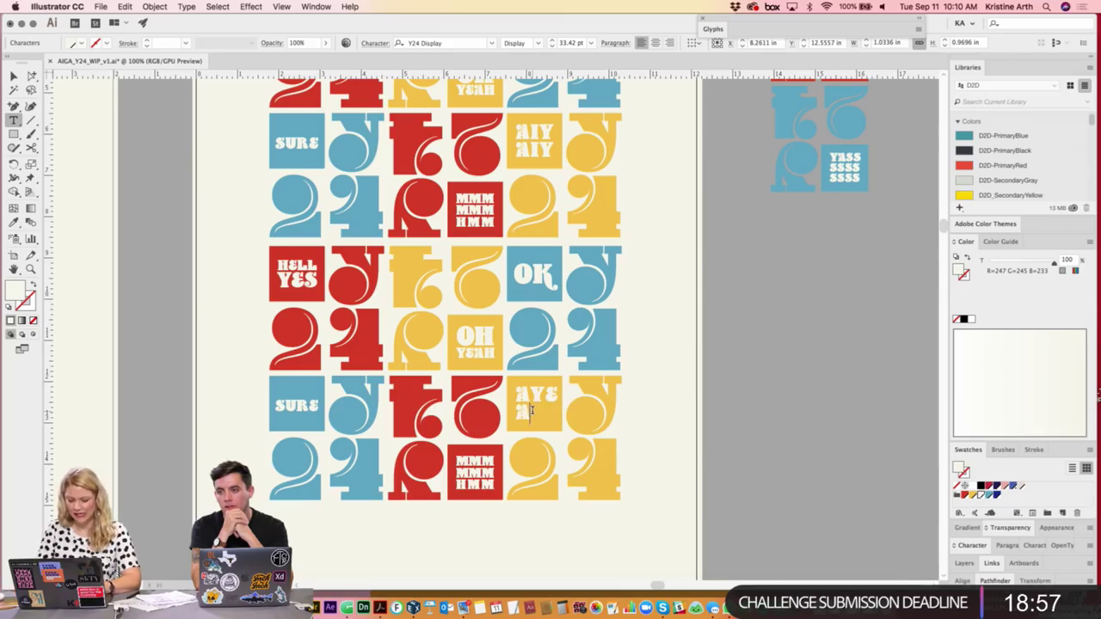
key("Escape")
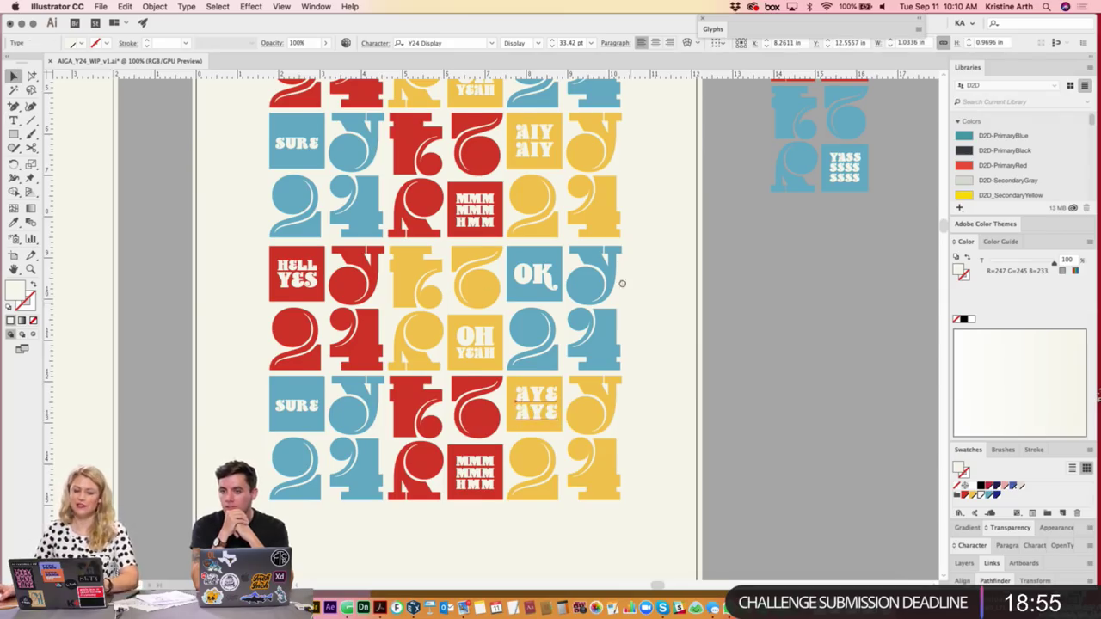
- Tighten the AYE AYE tracking and enlarge the text to 35.42 pt to fill the tile
scroll(620, 284, "down", 1)
key("ctrl+equal")
key("alt+Left")
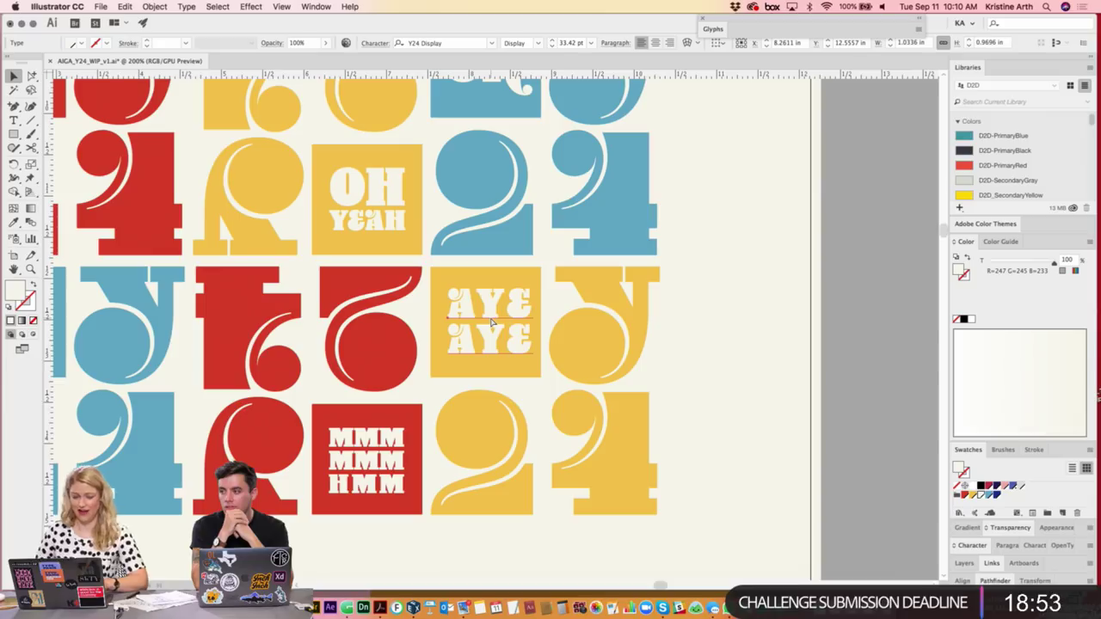
key("alt+Left")
key("alt+Left")
key("alt+Left")
key("alt+Left")
key("alt+Right")
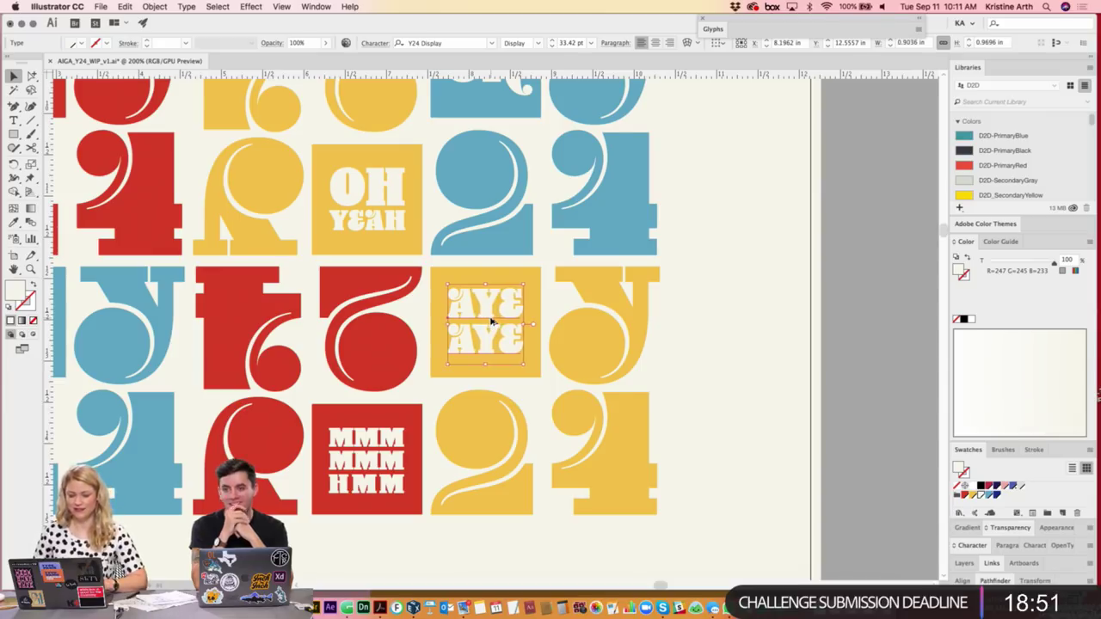
double_click(474, 303)
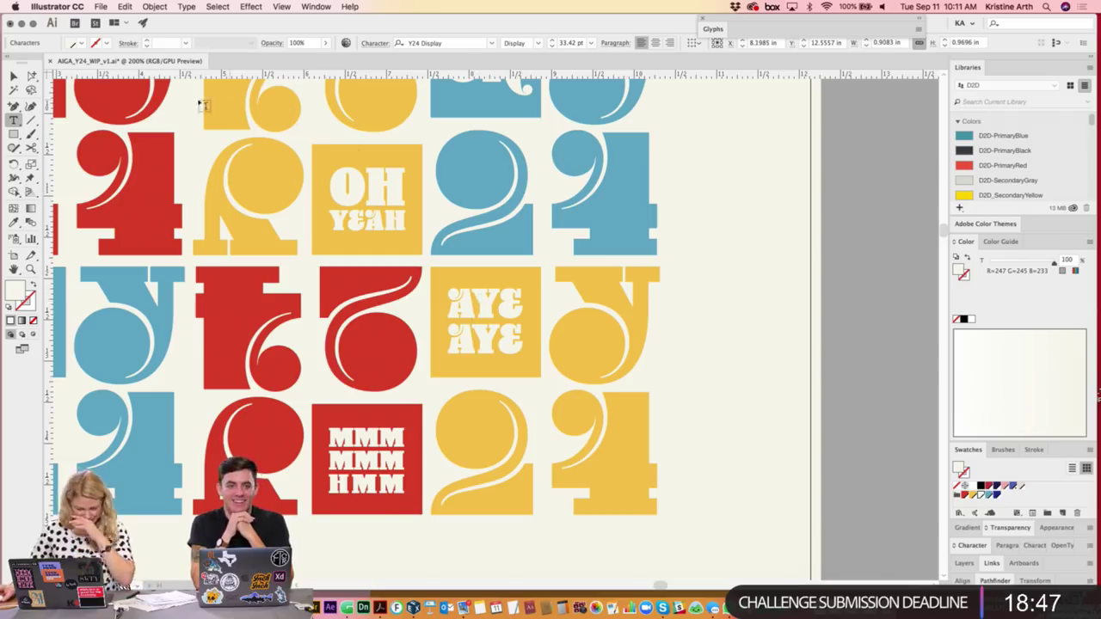
left_click(13, 74)
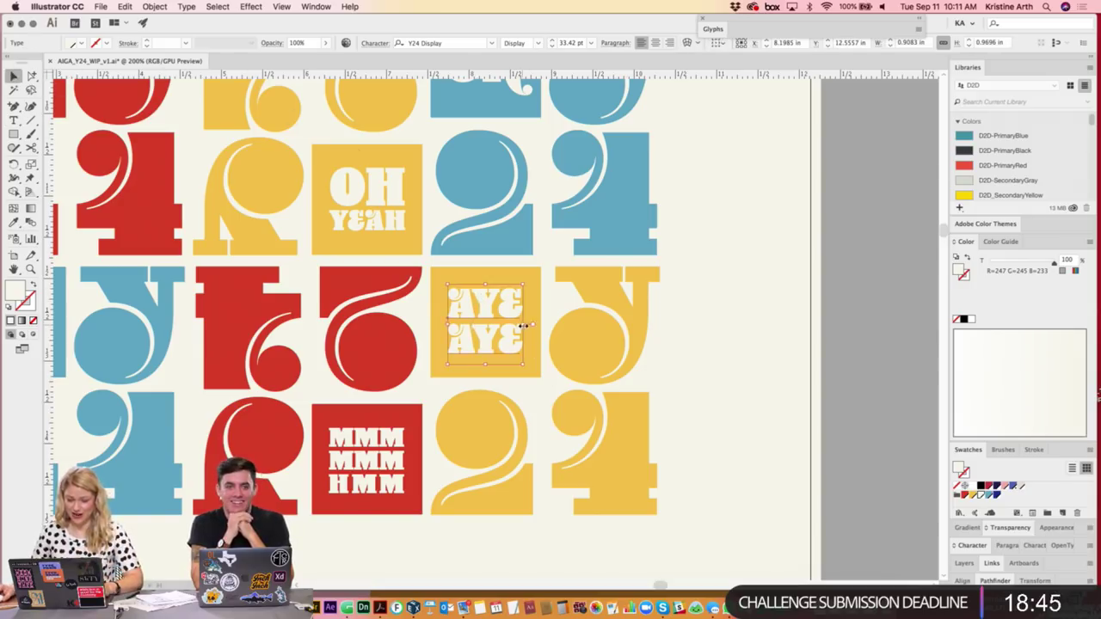
left_click_drag(525, 326, 540, 332)
key("shift+super+a")
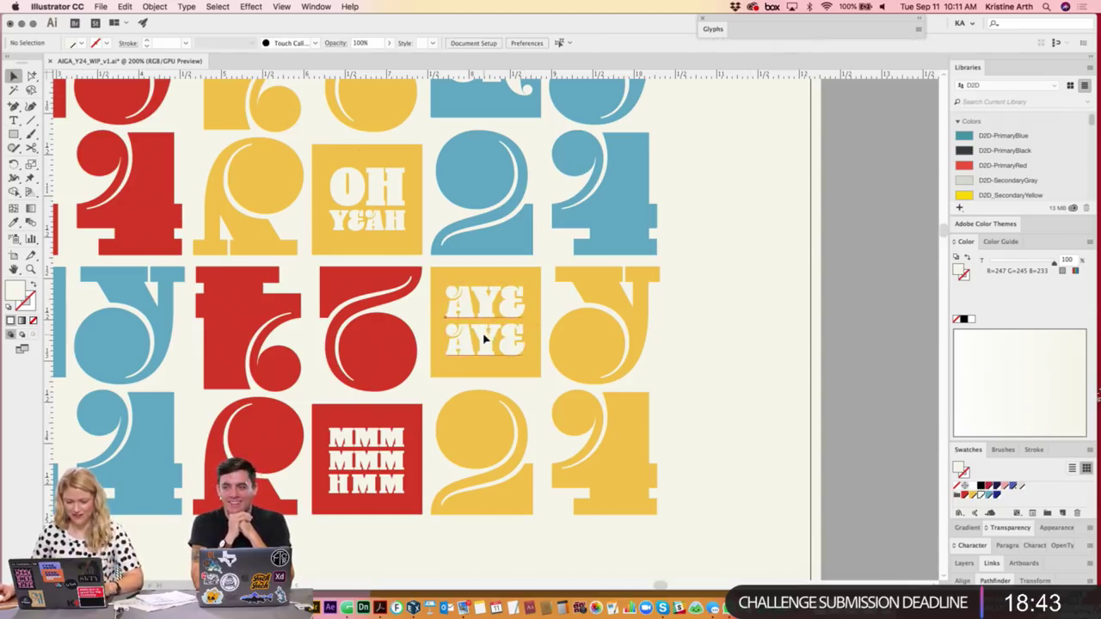
left_click(485, 340)
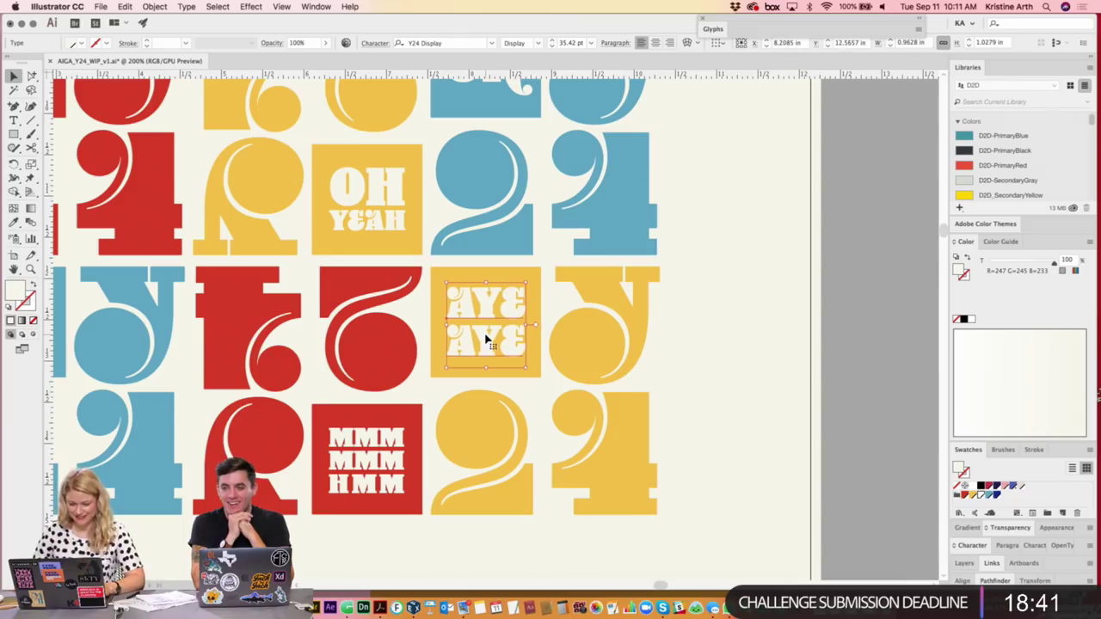
left_click(891, 339)
- Zoom out to both posters and group the multicolour tile artwork
key("super+minus")
key("super+minus")
key("super+minus")
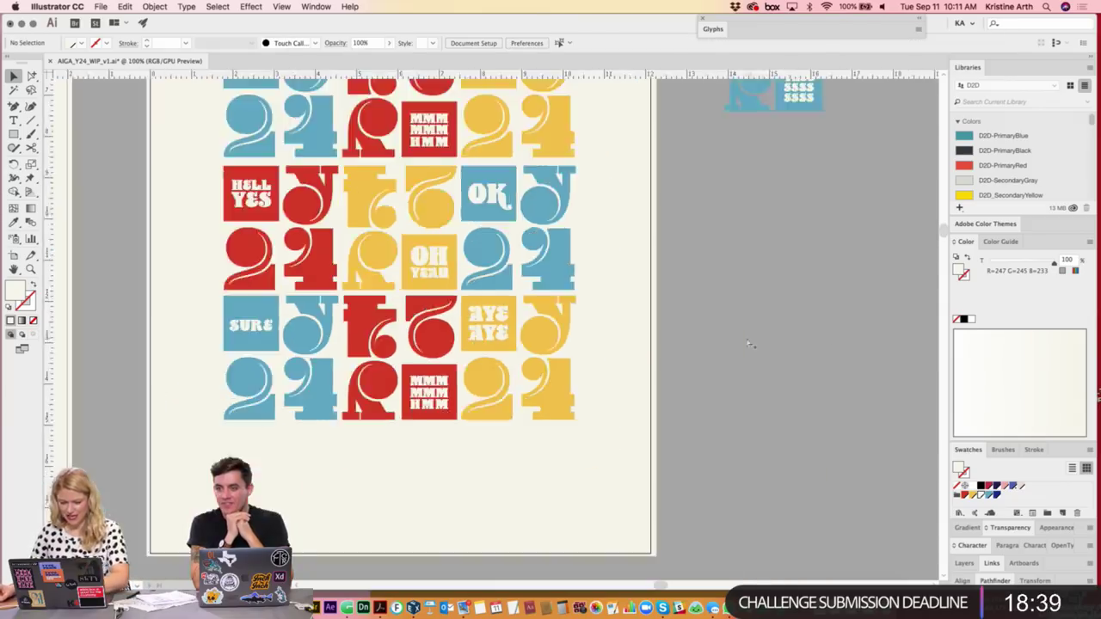
key("super+minus")
scroll(634, 244, "up", 3)
scroll(732, 358, "down", 1)
left_click_drag(656, 462, 437, 201)
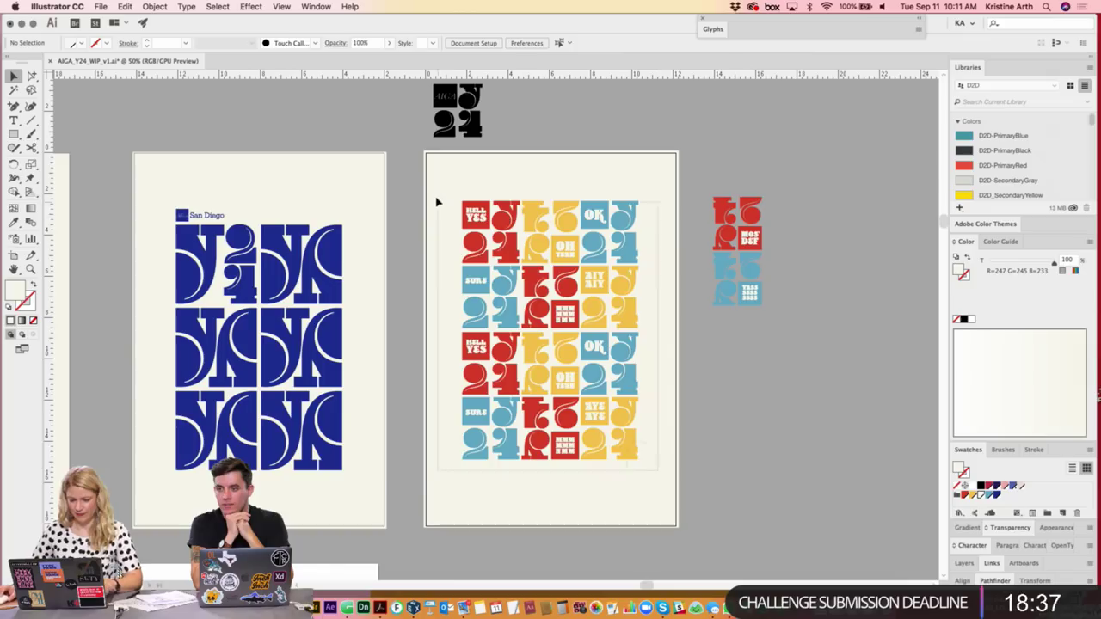
left_click(723, 297)
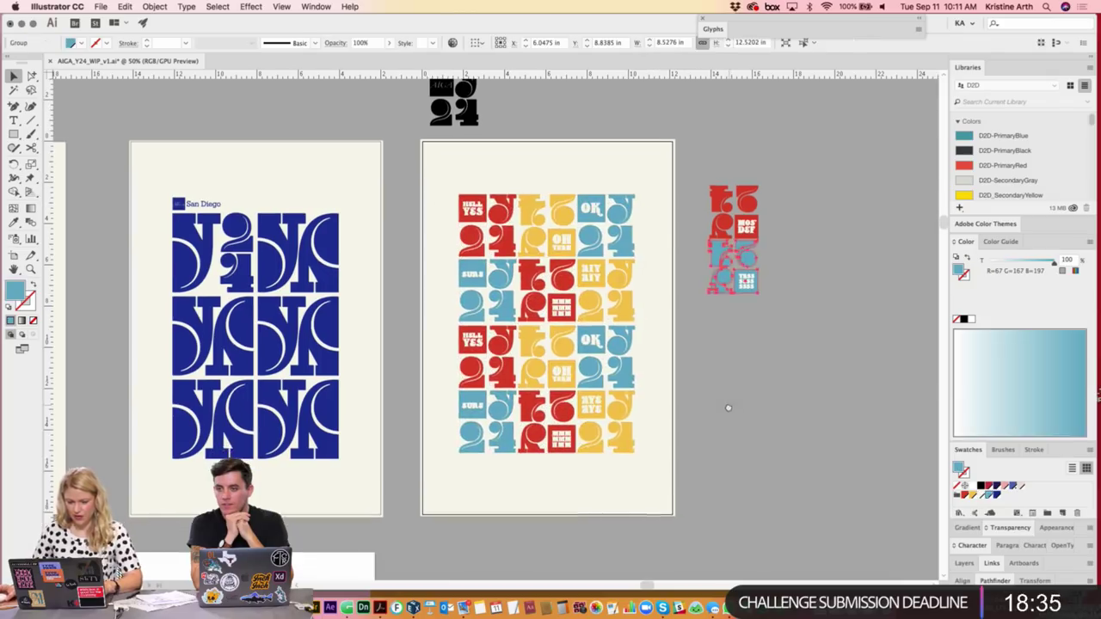
scroll(668, 472, "left", 5)
scroll(669, 472, "down", 1)
scroll(630, 256, "left", 4)
scroll(631, 257, "up", 3)
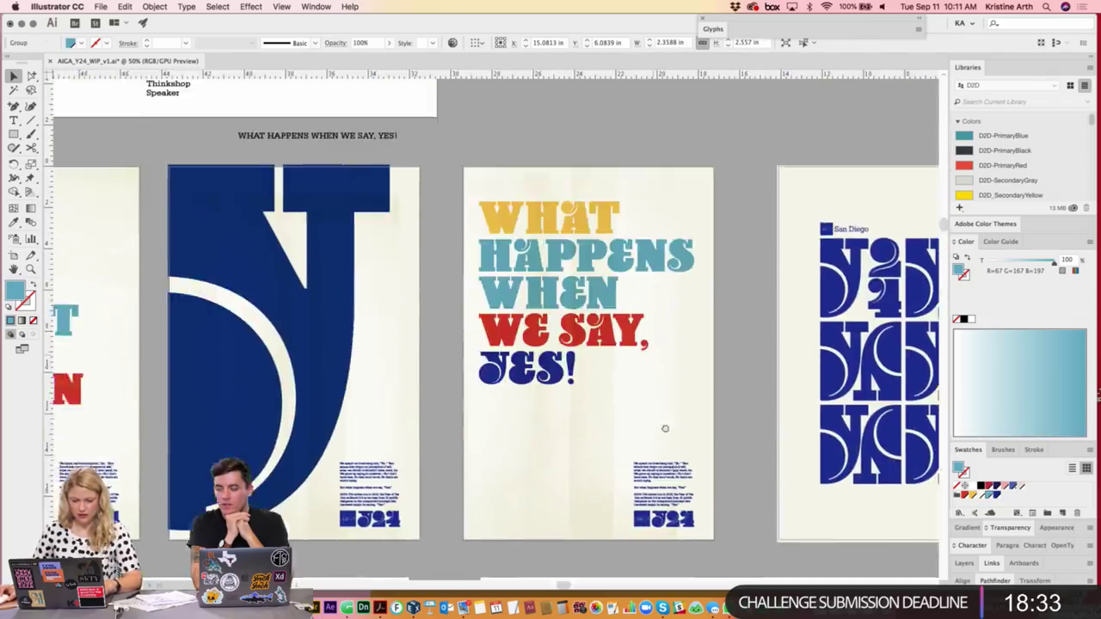
scroll(566, 400, "up", 5)
scroll(668, 386, "down", 3)
scroll(603, 327, "right", 5)
scroll(543, 250, "down", 4)
scroll(543, 250, "right", 5)
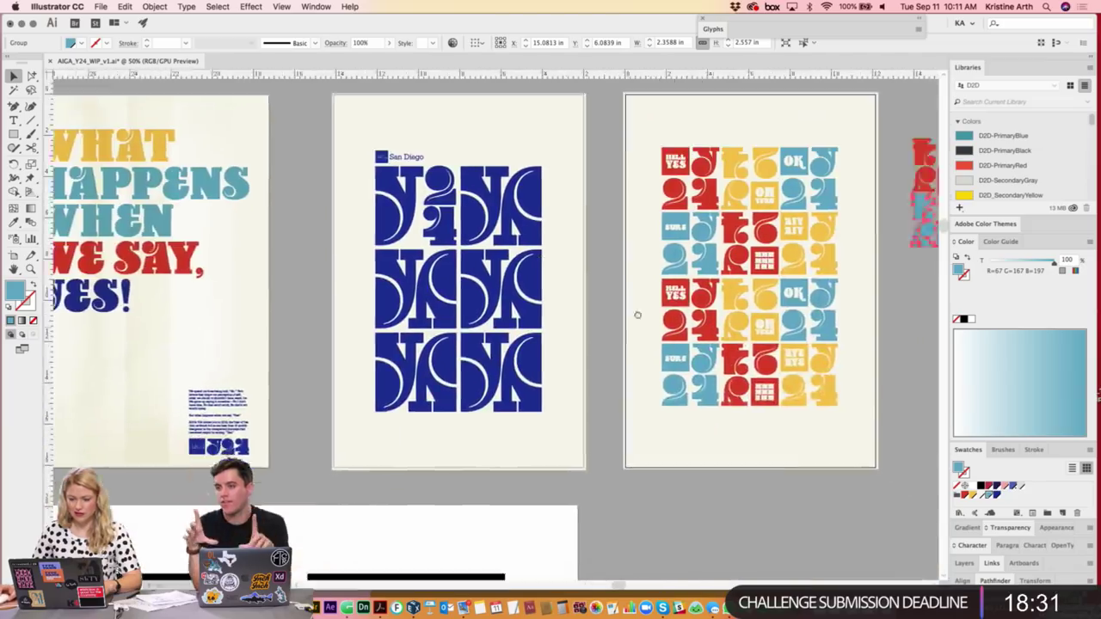
scroll(549, 325, "right", 4)
scroll(576, 327, "right", 2)
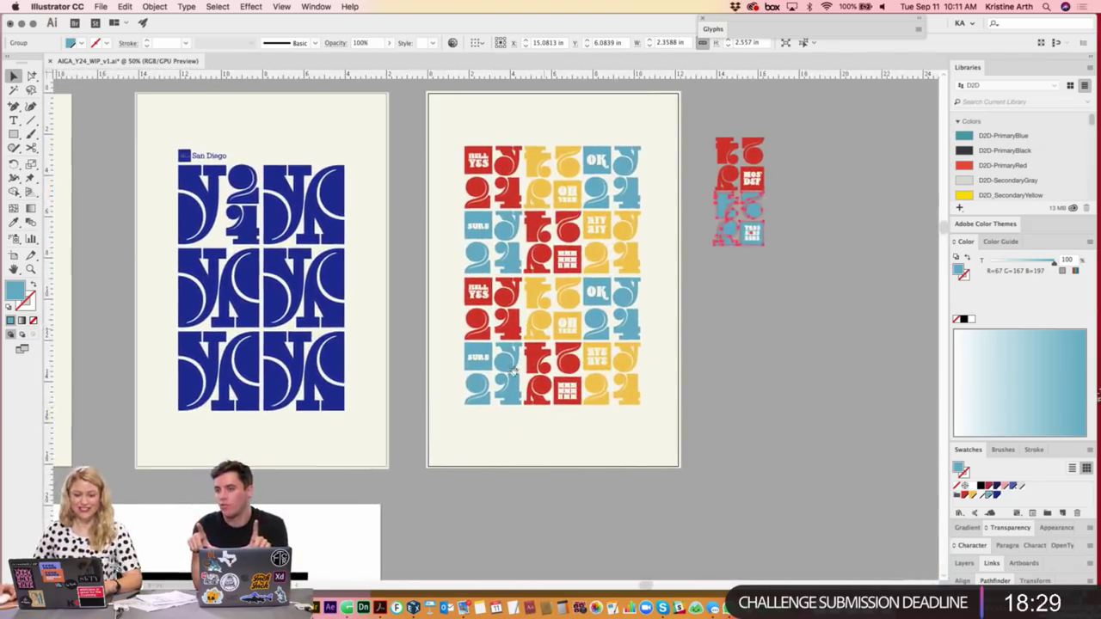
left_click(457, 310)
left_click(659, 432)
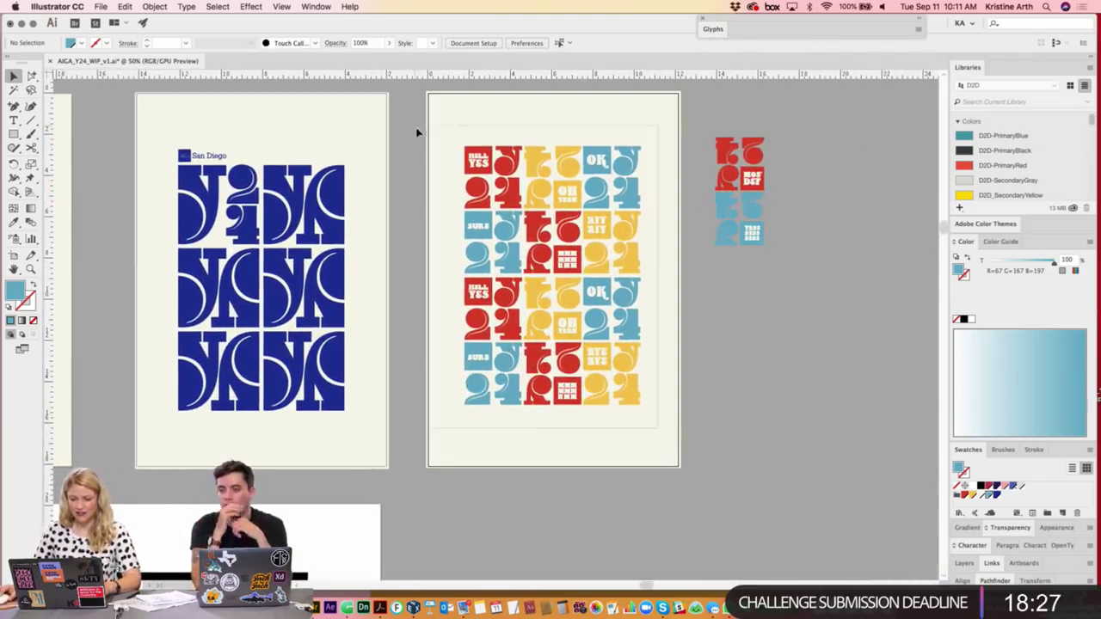
left_click(588, 187)
key("ctrl+g")
- Move the tile grid onto the left artboard and shrink it to sit below San Diego
scroll(651, 295, "left", 3)
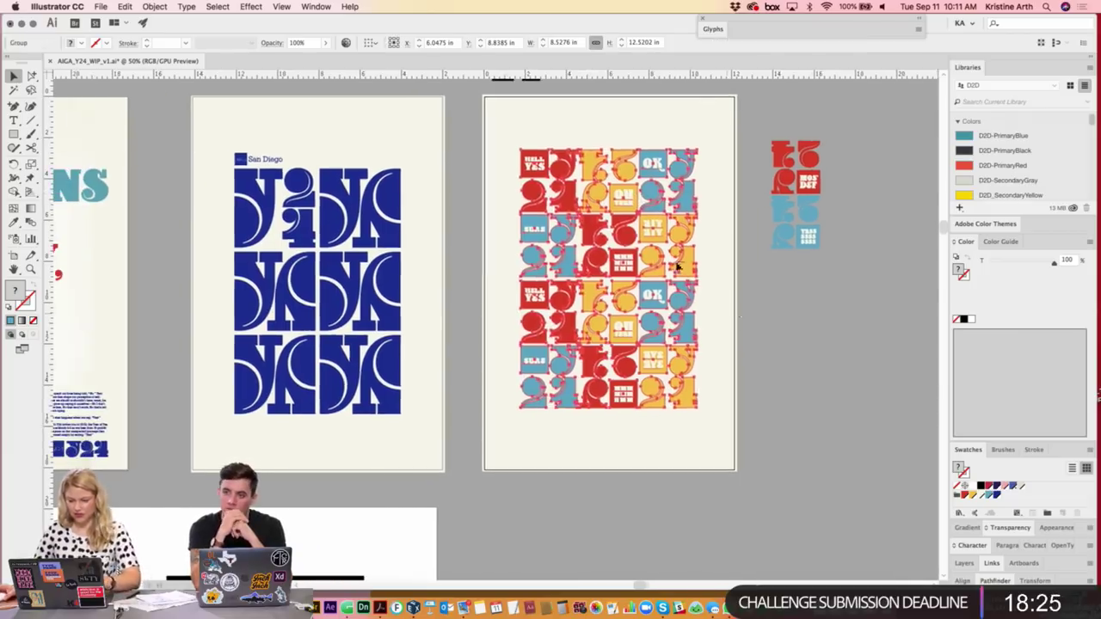
mouse_move(658, 232)
left_mouse_down()
mouse_move(351, 225)
mouse_move(369, 237)
left_mouse_up()
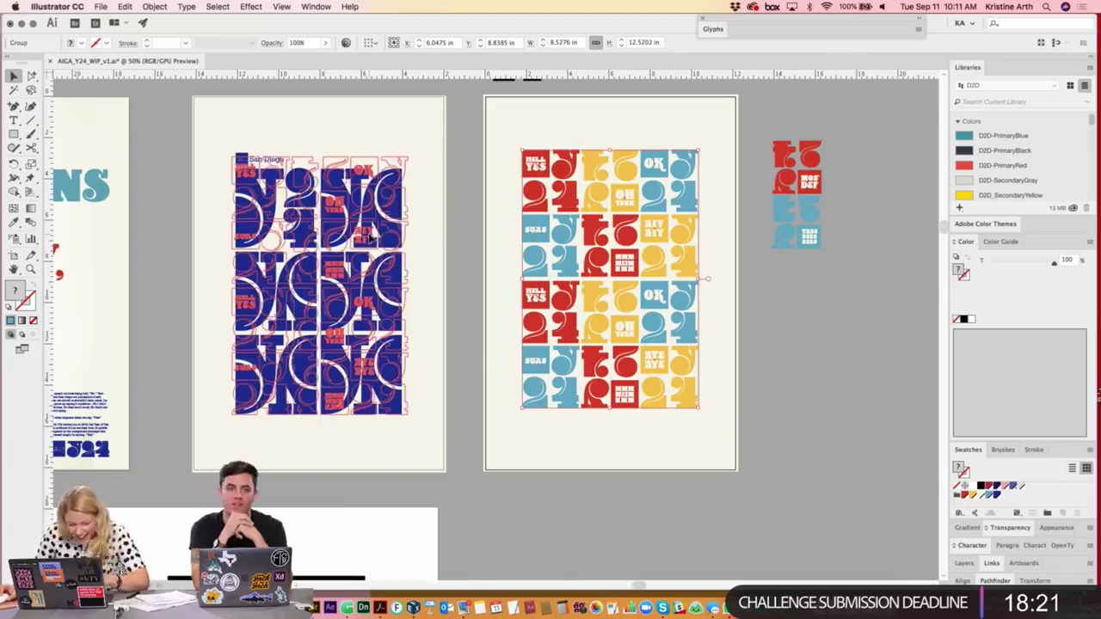
left_click_drag(367, 237, 394, 224)
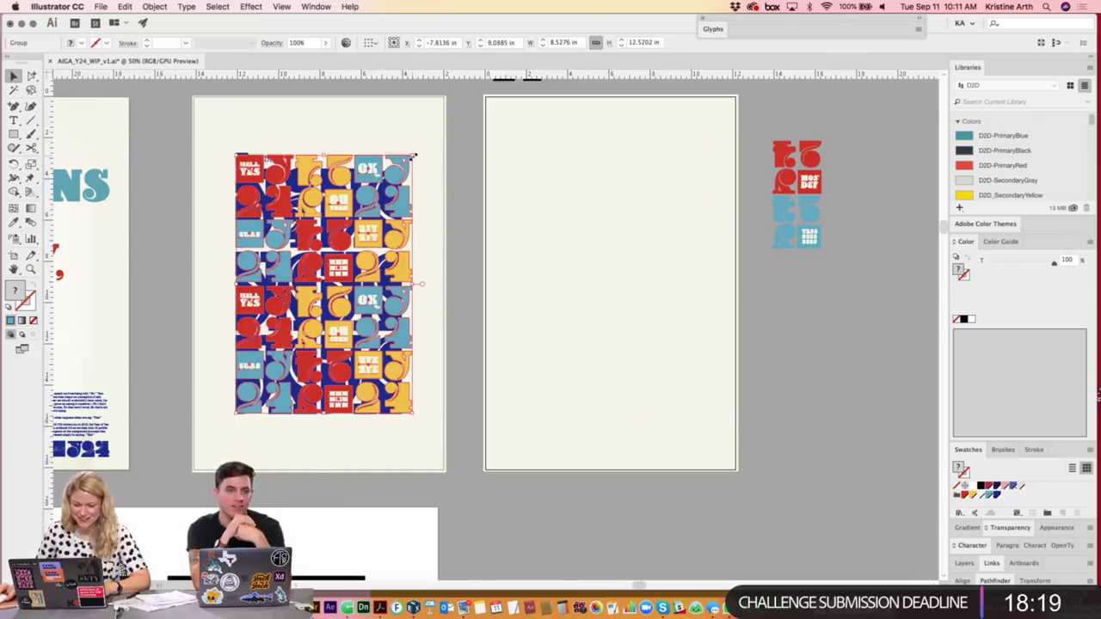
left_click_drag(414, 157, 405, 167)
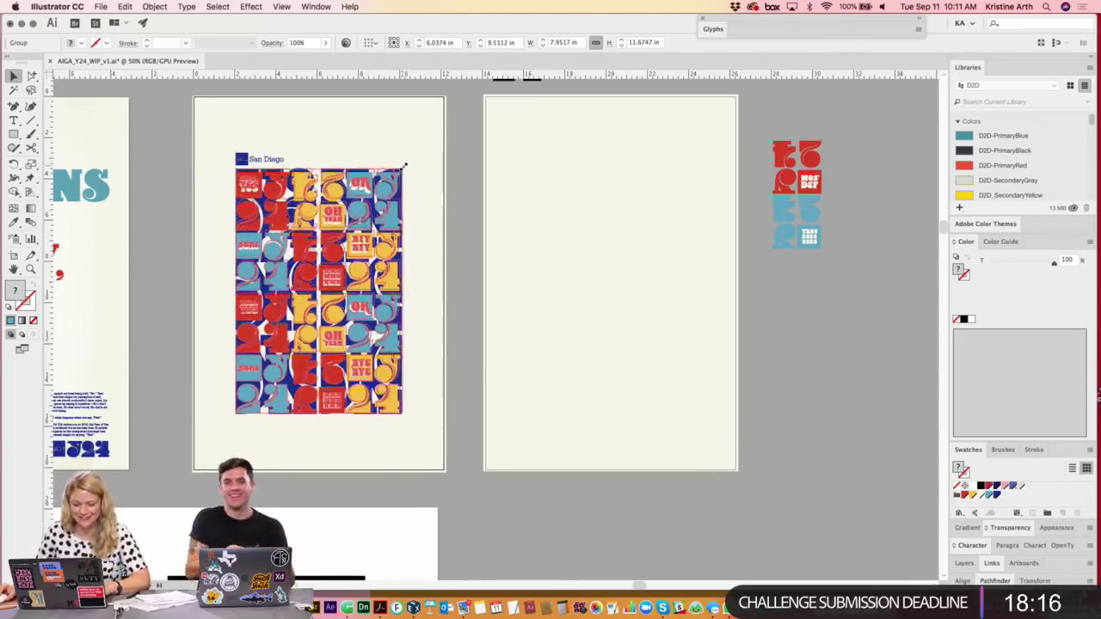
- Paste the grid in place on the right artboard and delete the left artboard's copy
left_click(245, 158)
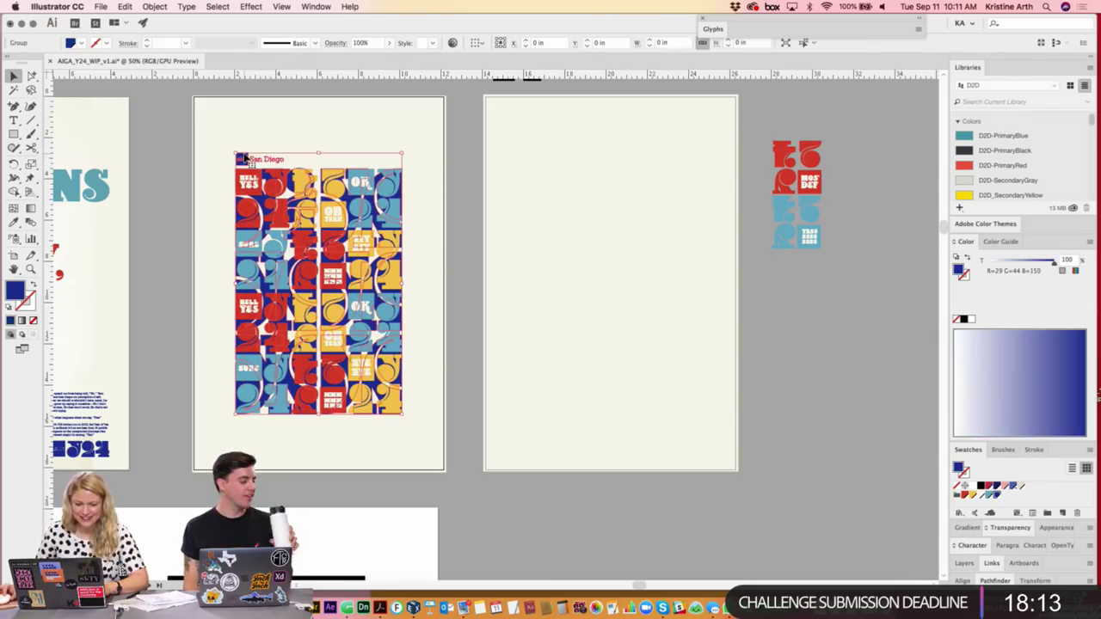
left_click(284, 177, "shift")
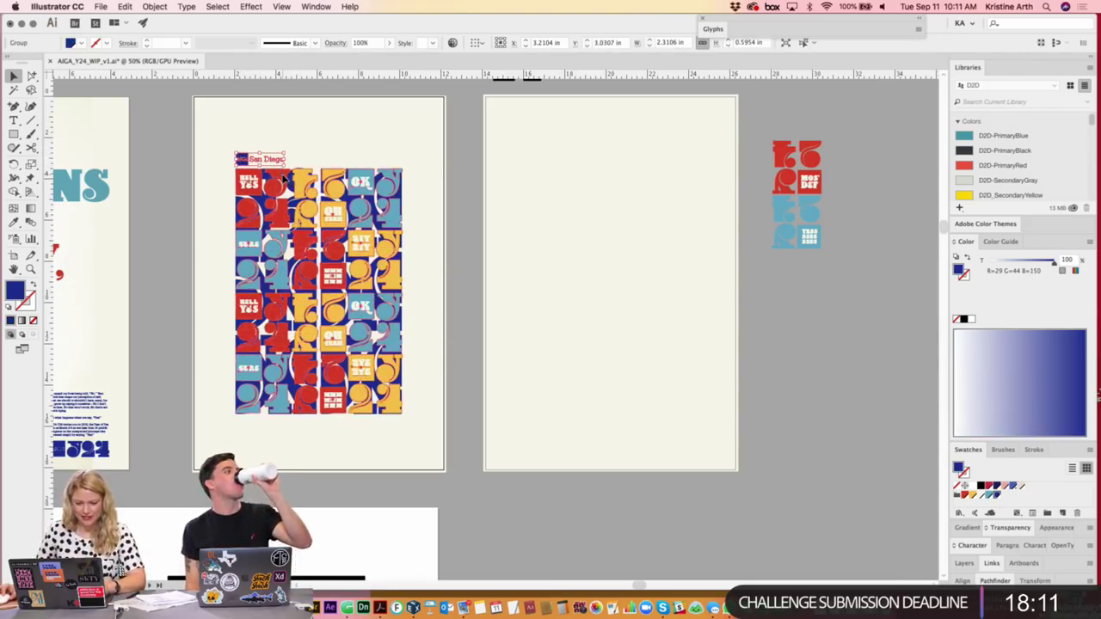
left_click(603, 241)
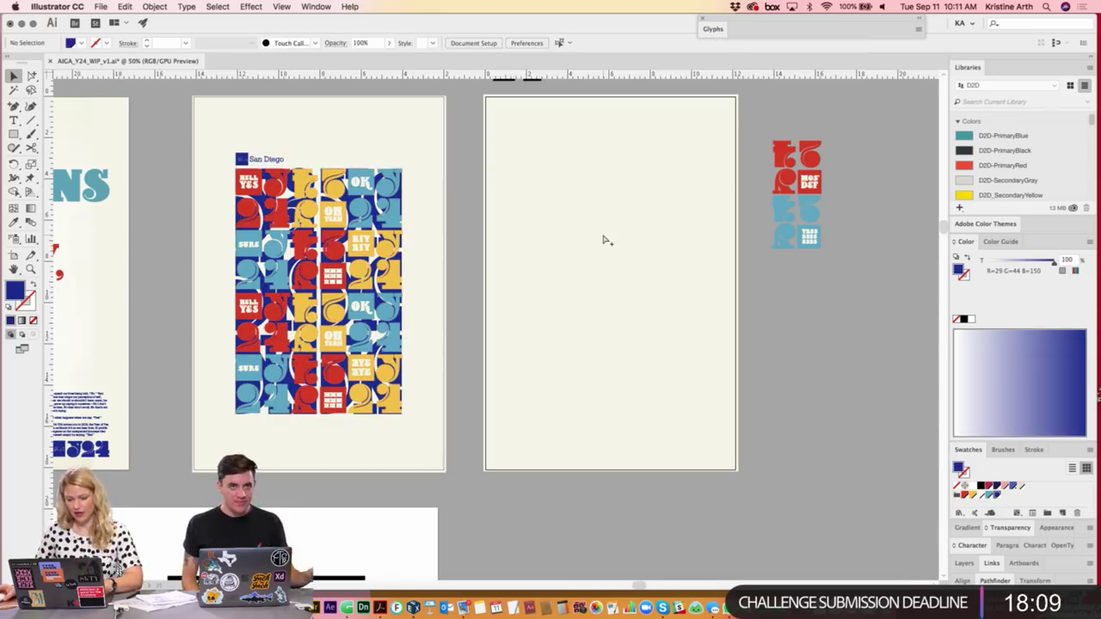
key("ctrl+shift+v")
left_click(228, 147)
left_click(252, 180)
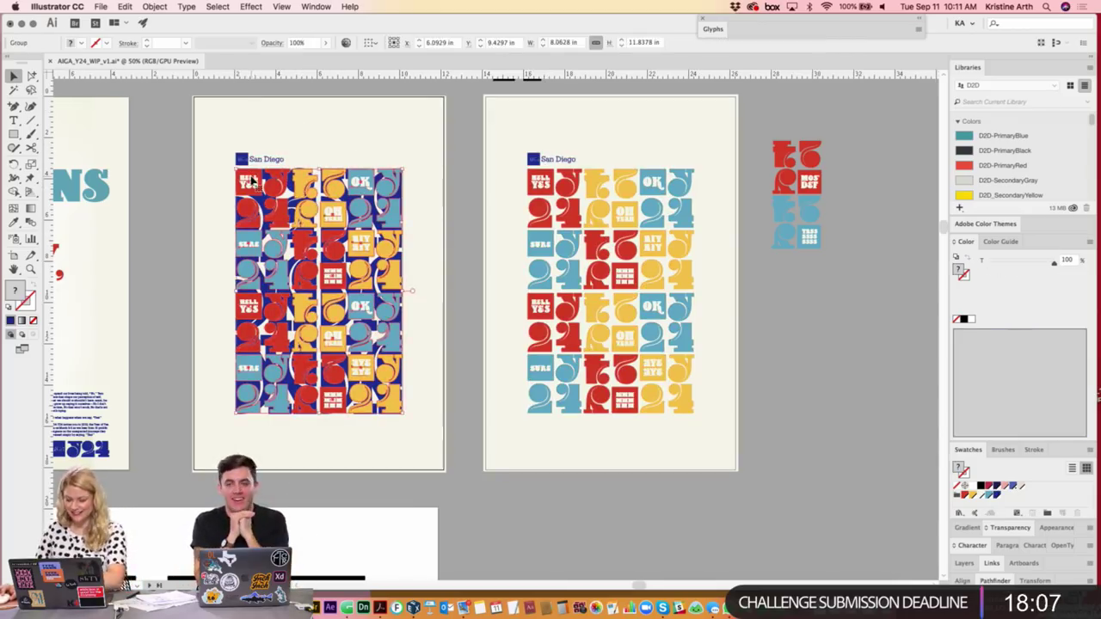
key("Delete")
scroll(774, 296, "right", 3)
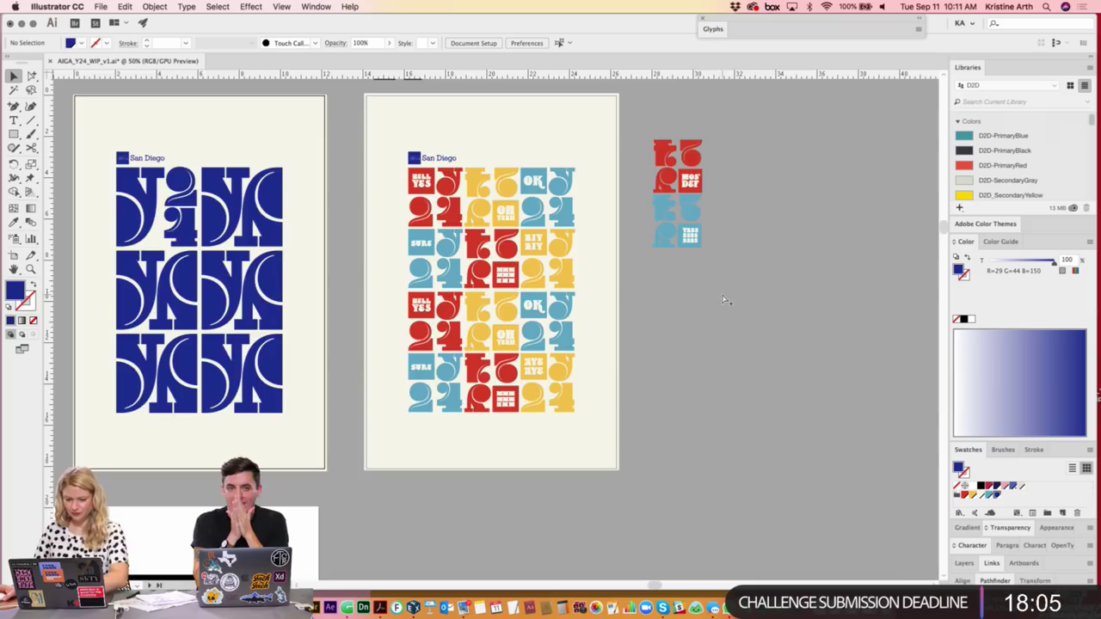
key("ctrl+equal")
key("ctrl+equal")
scroll(450, 172, "up", 1)
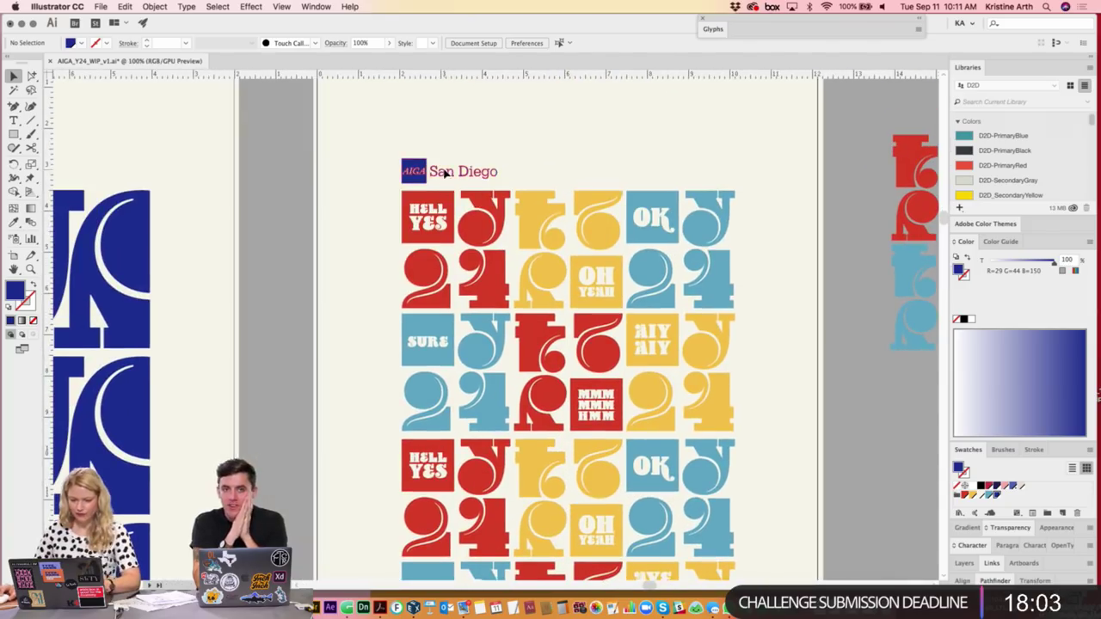
- Colour the AIGA San Diego logo group D2D-PrimaryRed from the Libraries panel
left_click(446, 173)
left_click(964, 165)
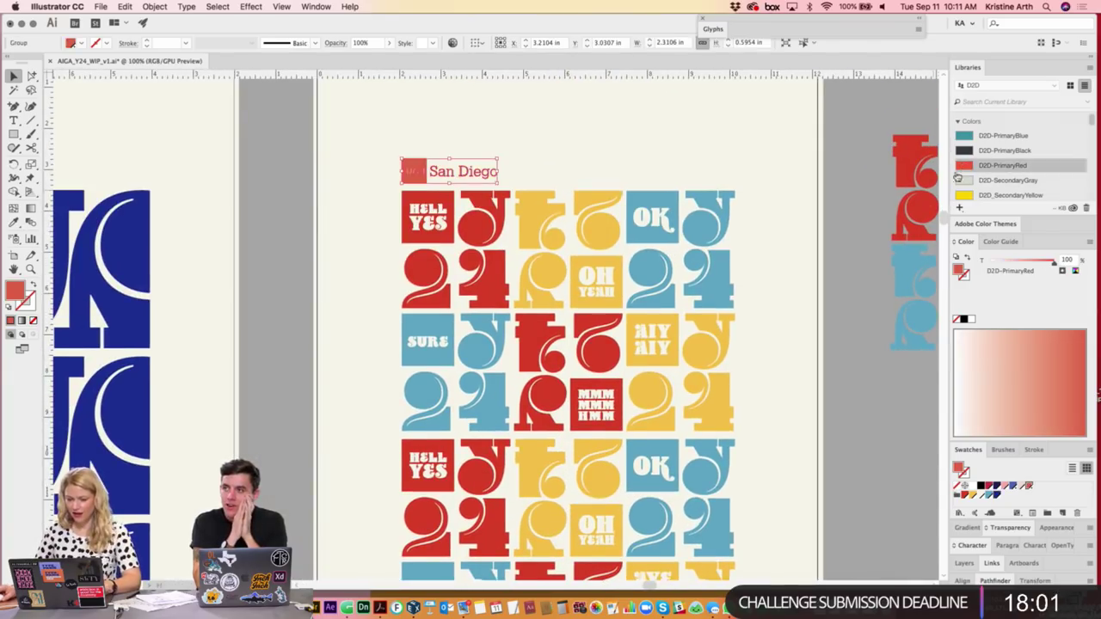
left_click(963, 496)
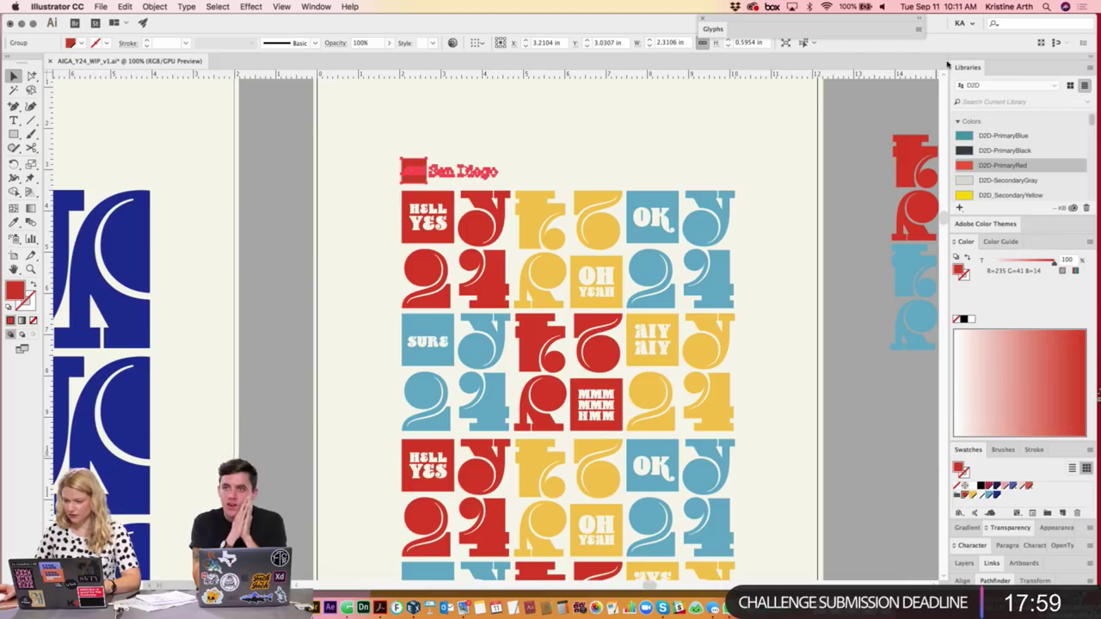
left_click(966, 66)
- Zoom out and pan so the whole multicolour poster is in view
left_click(799, 197)
scroll(791, 180, "down", 2)
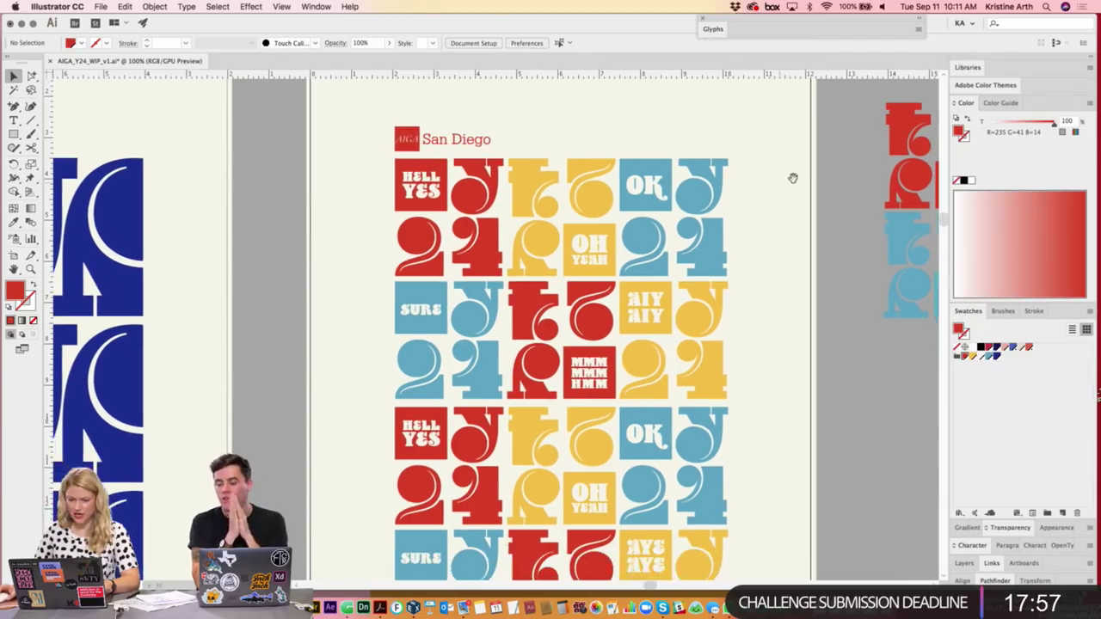
key("super+minus")
left_click_drag(710, 351, 688, 305)
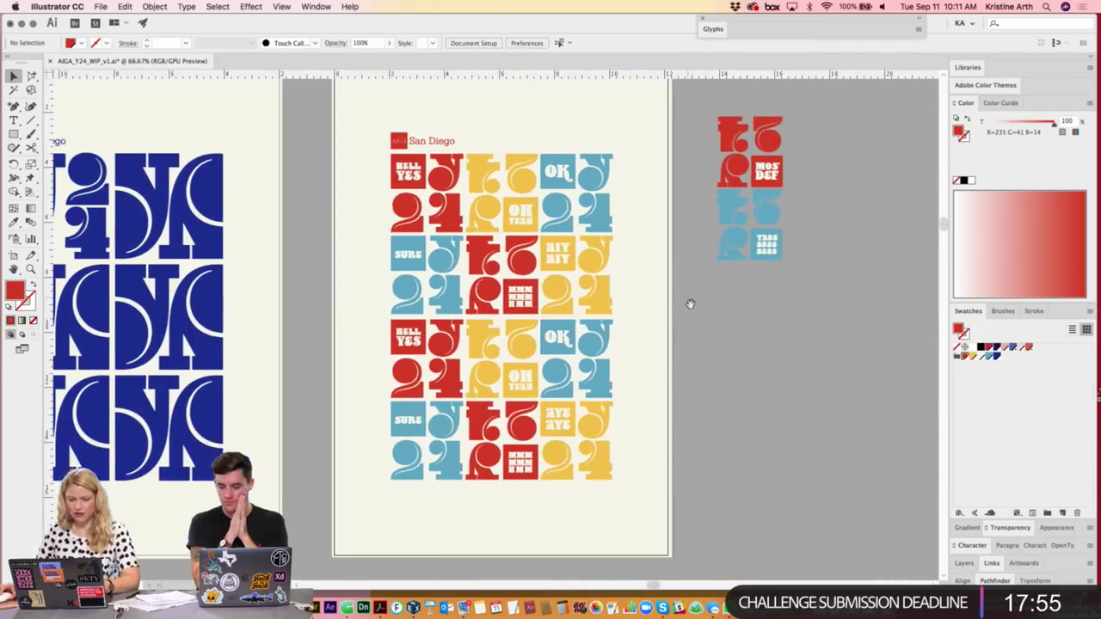
left_click_drag(263, 217, 521, 235)
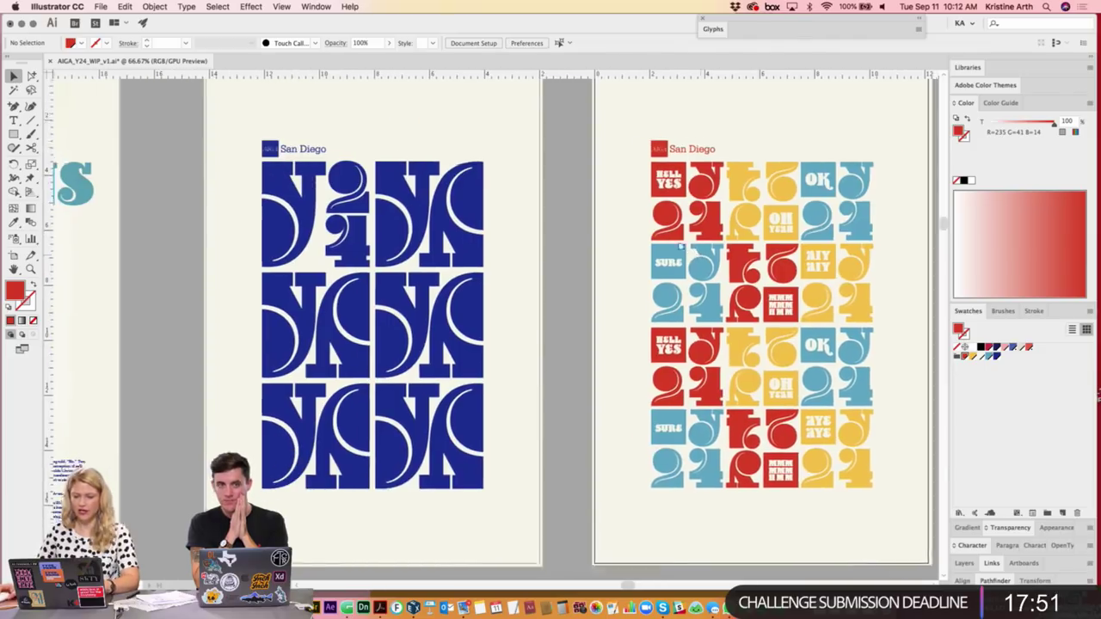
scroll(602, 215, "right", 5)
scroll(737, 344, "right", 2)
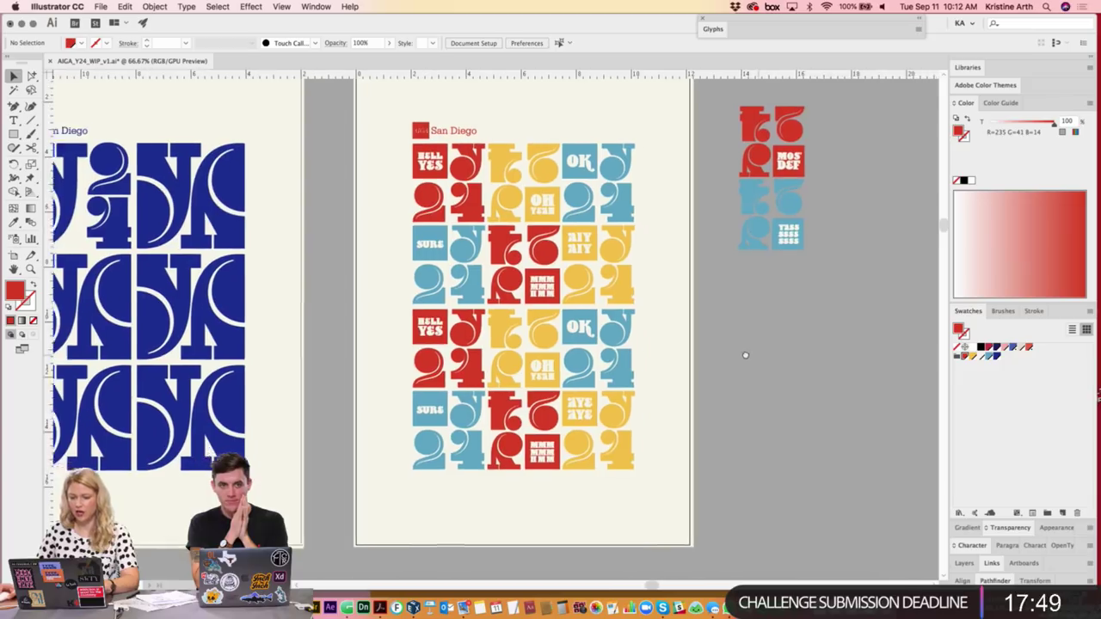
scroll(743, 351, "right", 2)
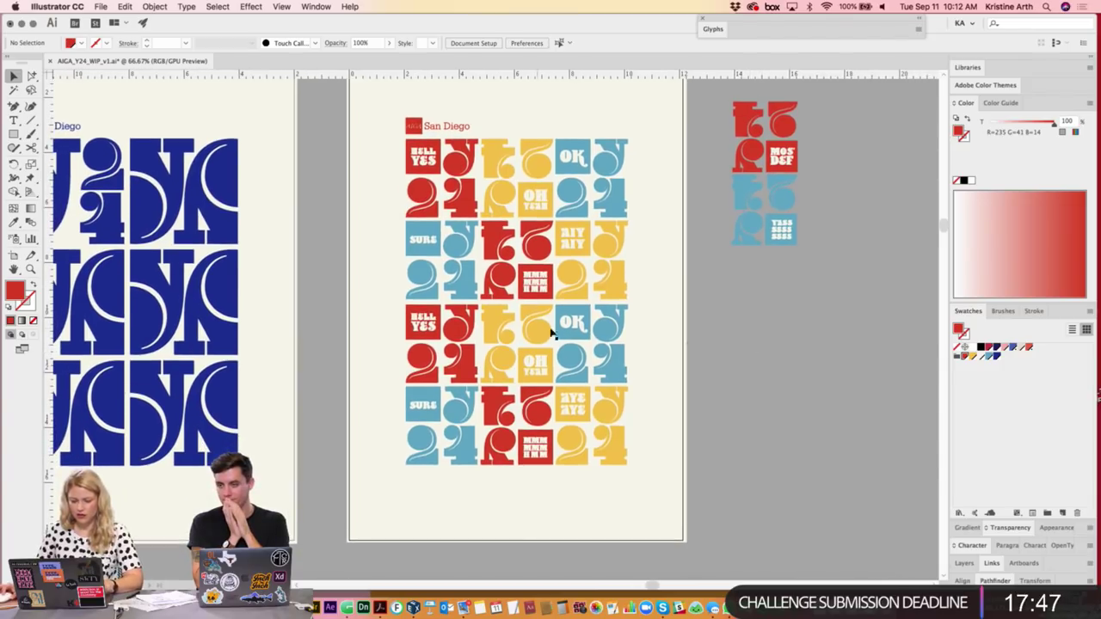
left_click(535, 368)
key("ctrl+shift+a")
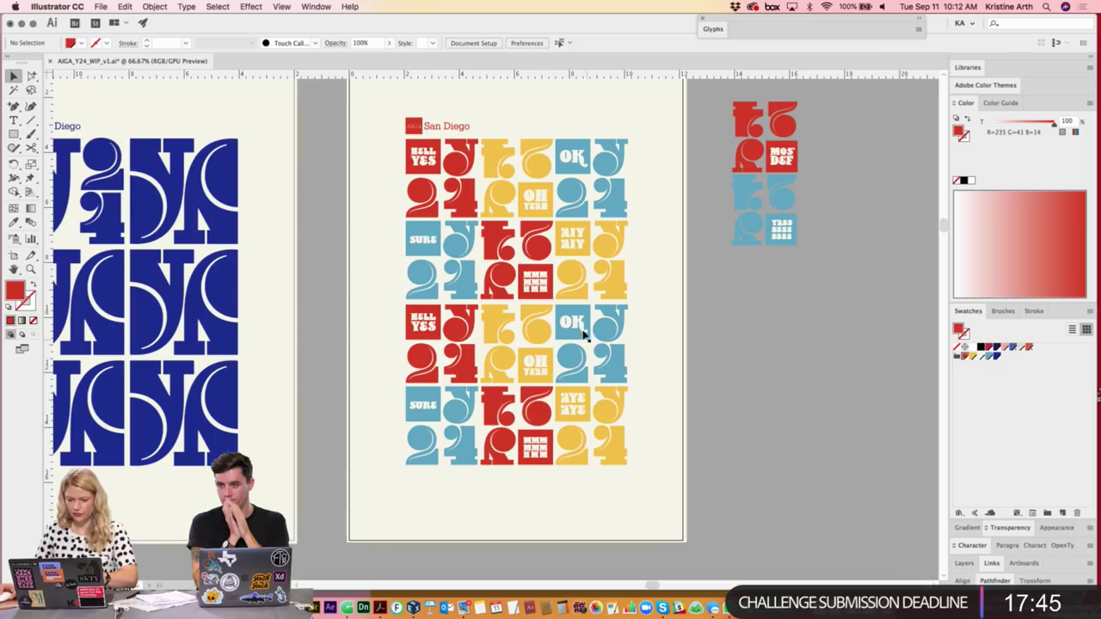
- Delete the slang words, including OK, AYE AYE and SURE, from five lower tiles
left_click(575, 325)
key("Delete")
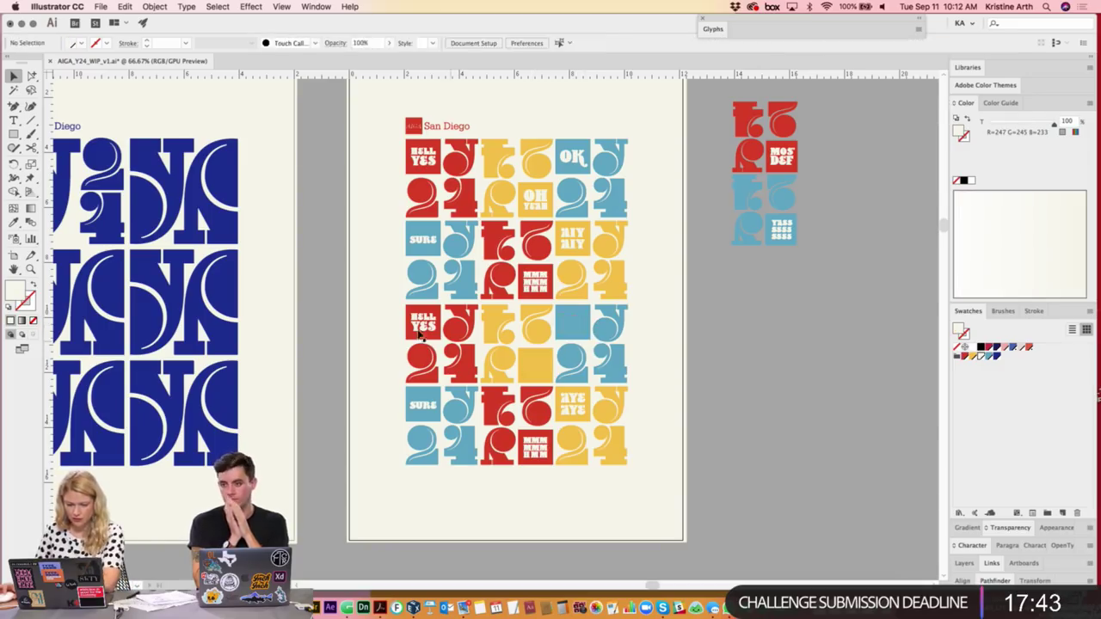
left_click(422, 325)
key("Delete")
left_click(535, 448)
key("Delete")
left_click(573, 404)
key("Delete")
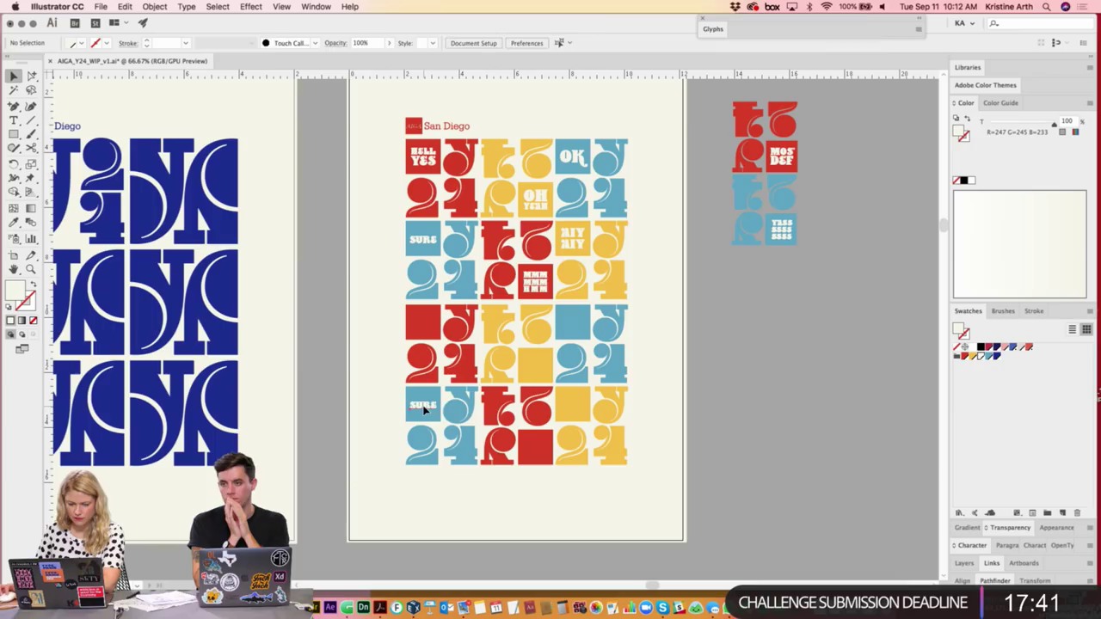
left_click(422, 404)
key("Delete")
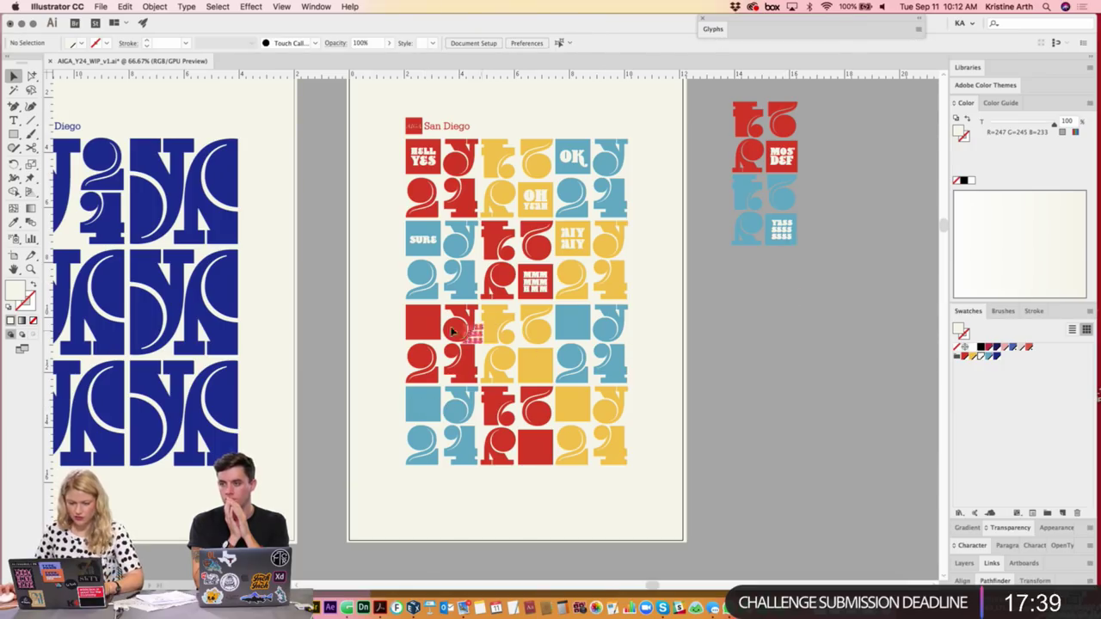
- Move the YASS lettering onto the empty red square and MOS DEF onto the blue square
left_click_drag(721, 335, 423, 317)
left_click(425, 318)
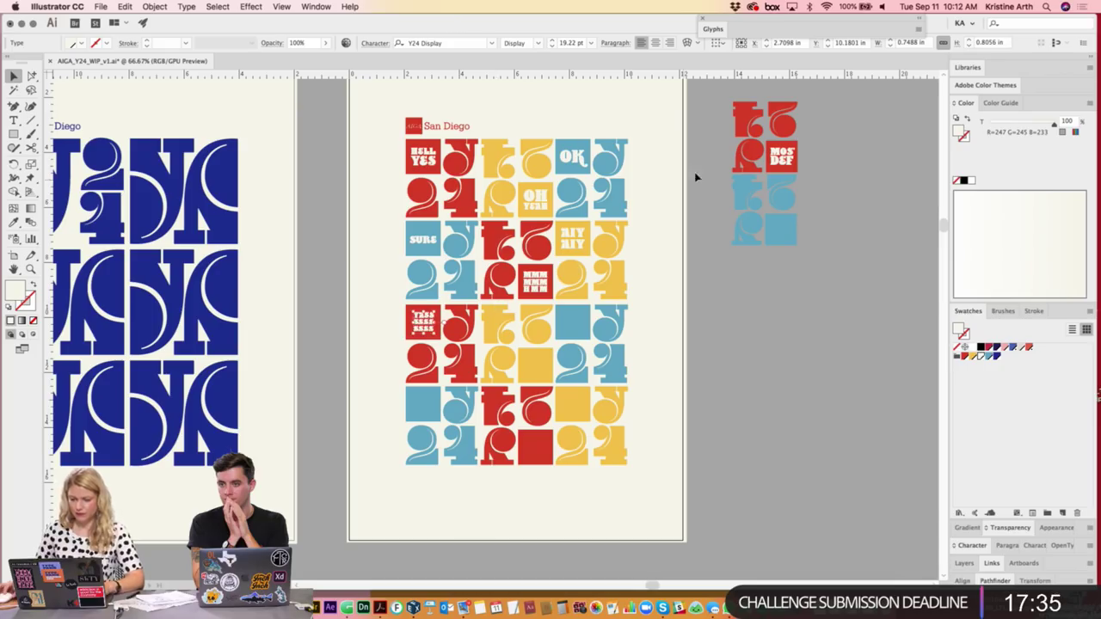
left_click_drag(787, 157, 579, 321)
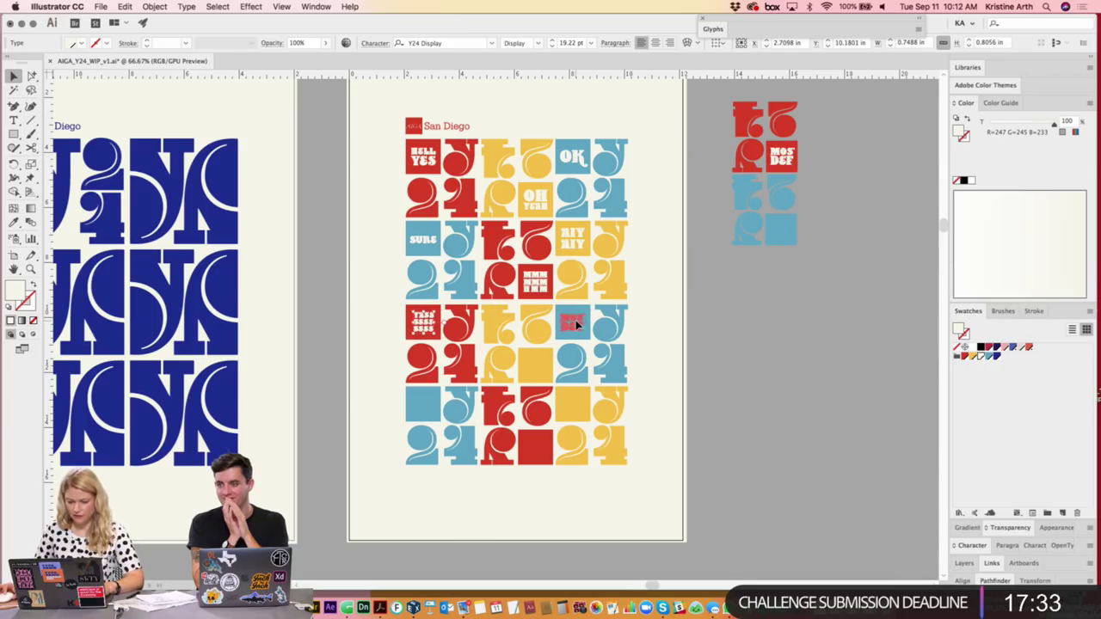
left_click(732, 341)
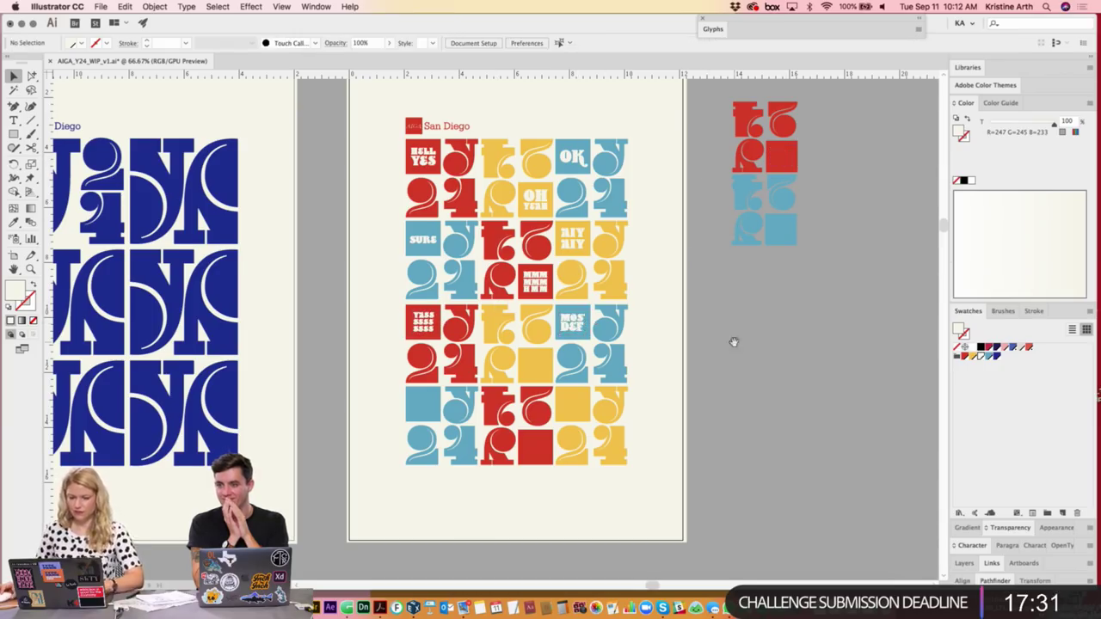
left_click_drag(812, 323, 799, 315)
- Delete the leftover pasteboard lettering and zoom in on the lower rows
left_click(732, 123)
key("Delete")
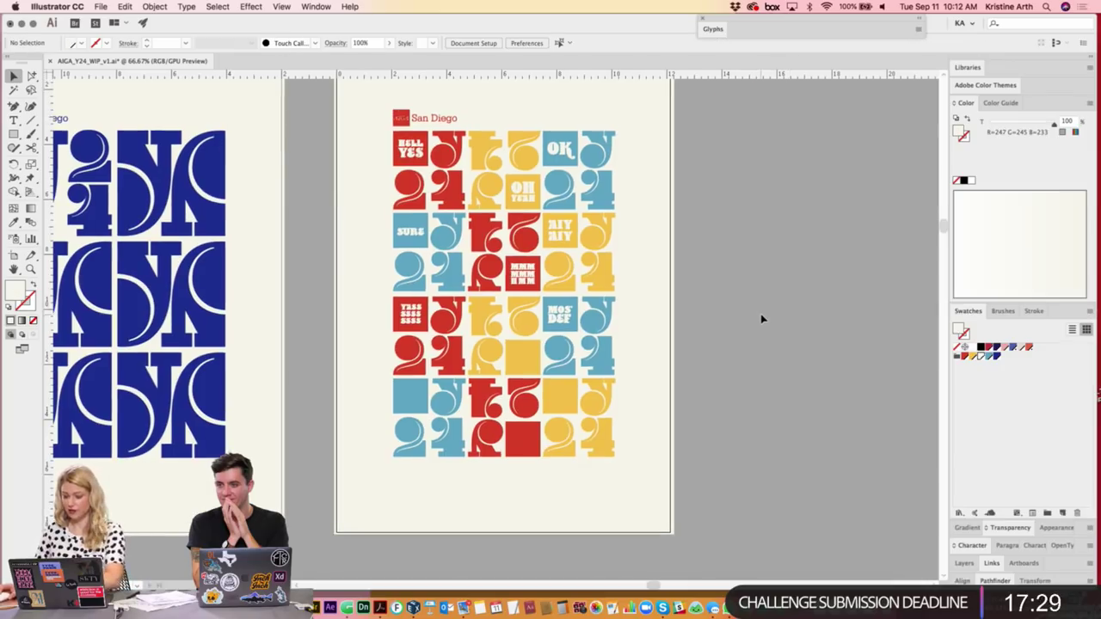
key("super+equal")
key("super+equal")
key("super+equal")
- Copy the MOS DEF lettering into the empty yellow square and retype it as FO' SHIZ
scroll(689, 258, "down", 5)
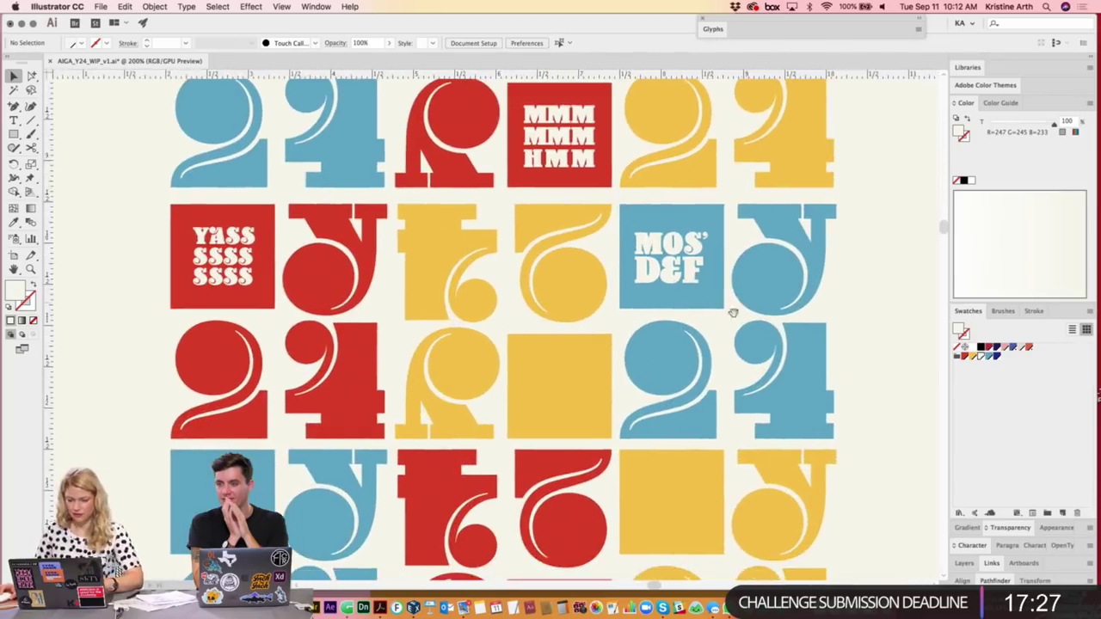
left_click_drag(639, 169, 527, 294)
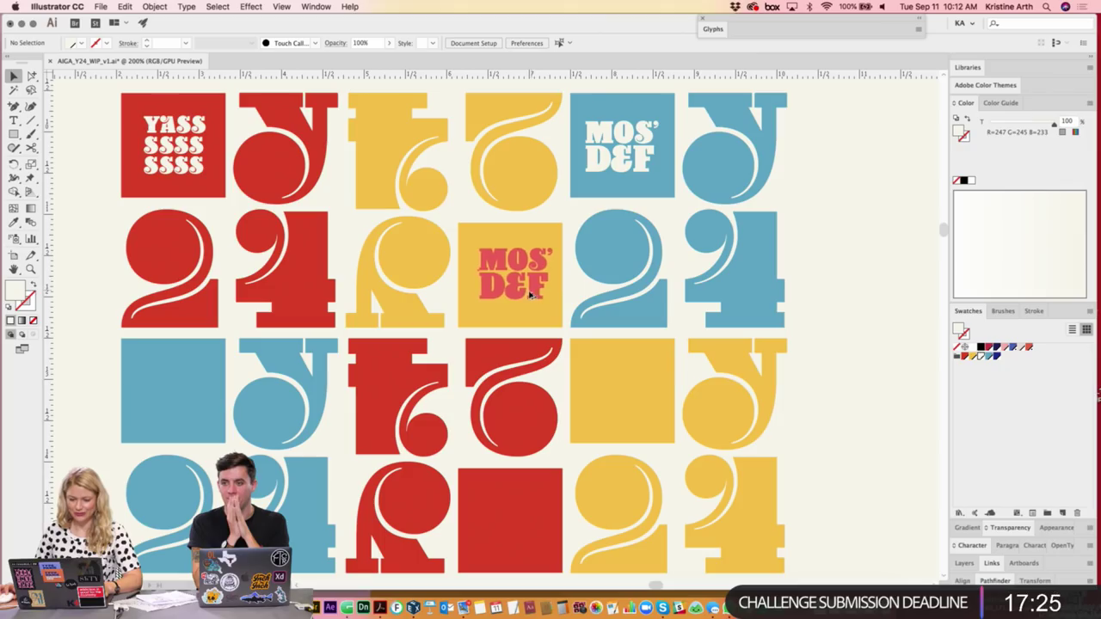
double_click(527, 294)
key("ctrl+a")
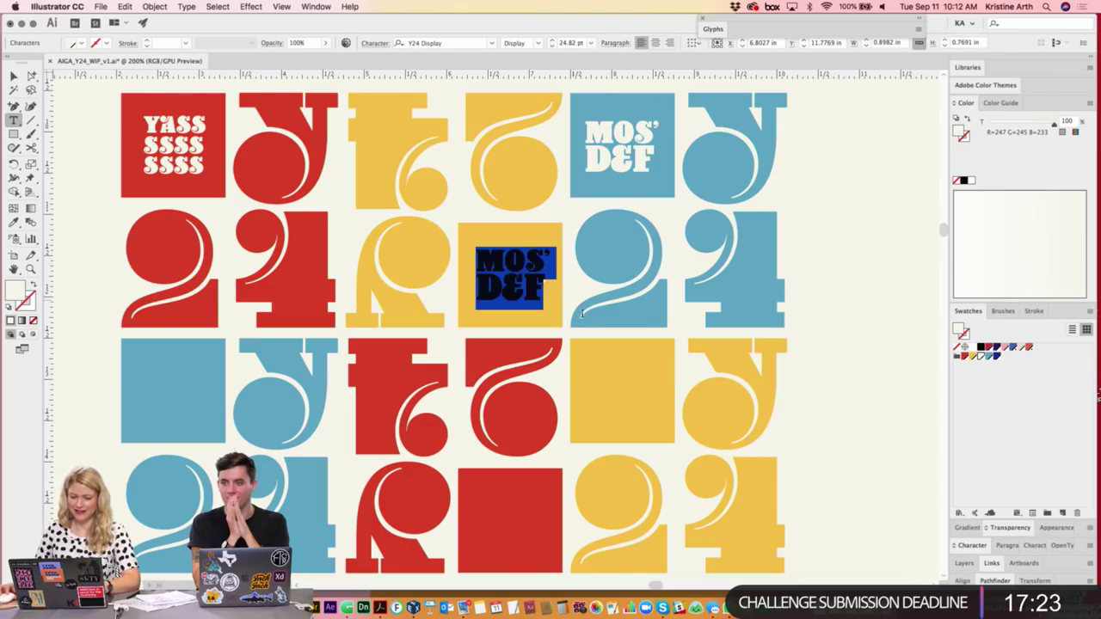
type("FO")
key("Return")
type("SH")
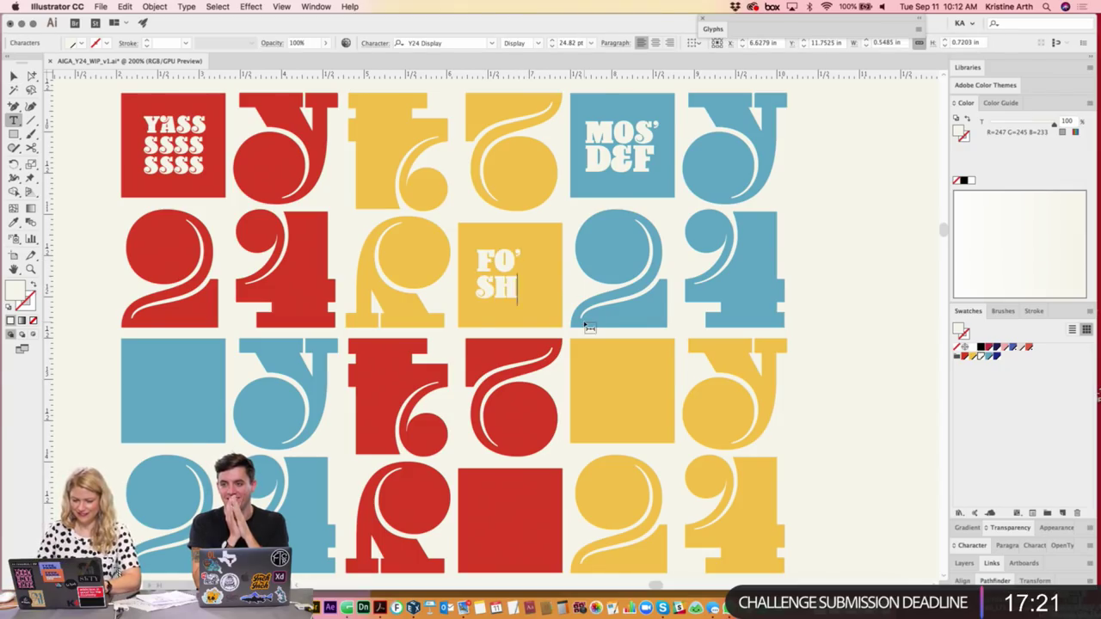
type("IZZ")
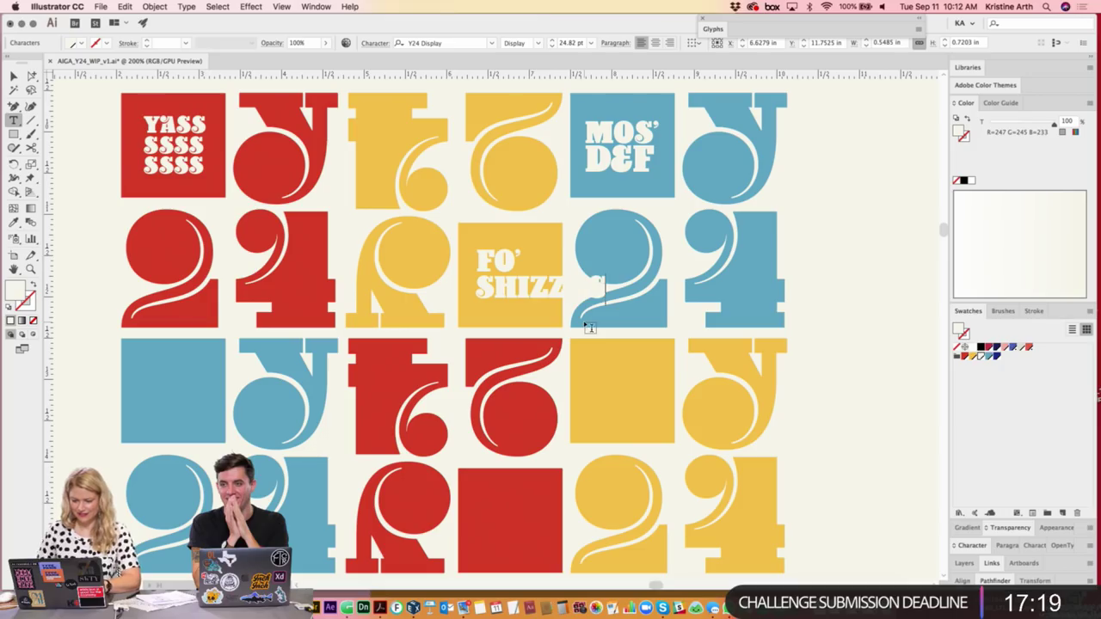
left_click(549, 289)
key("Return")
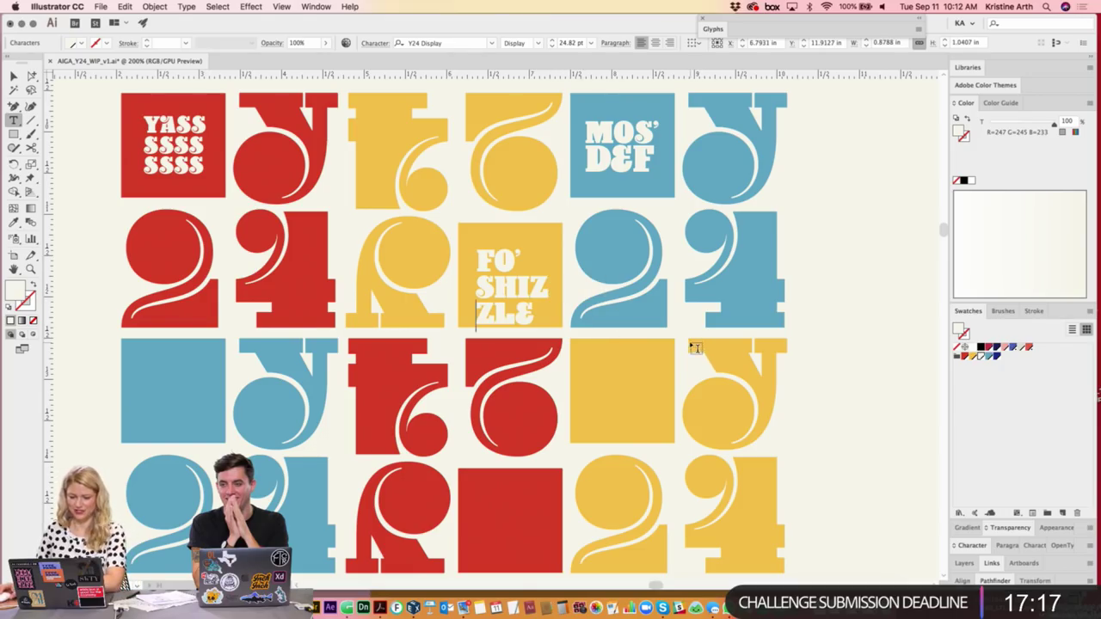
key("BackSpace")
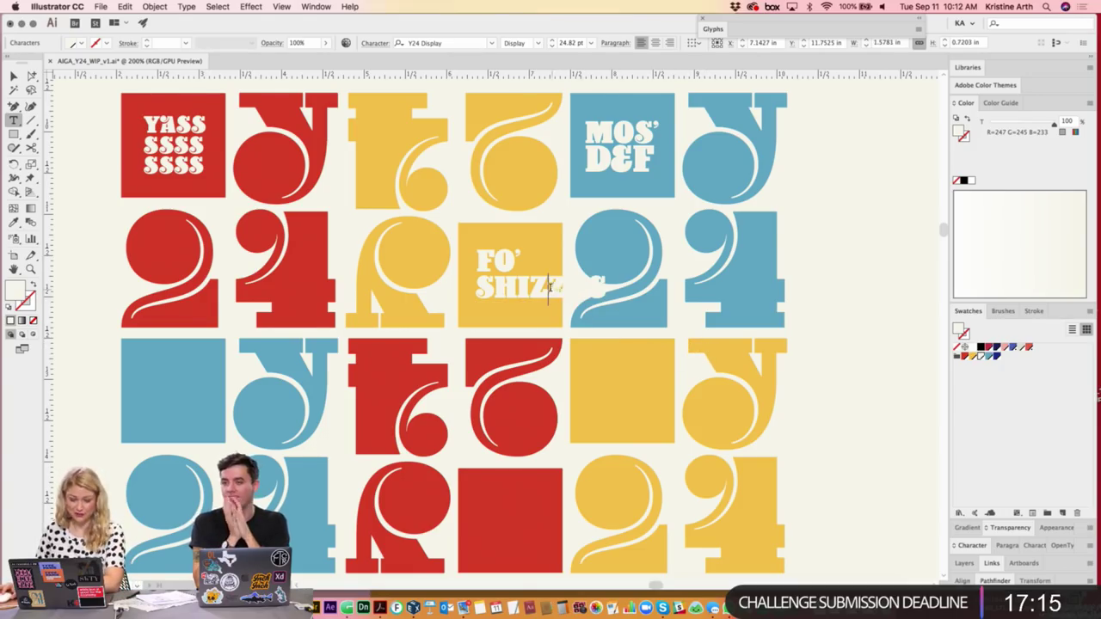
key("shift+End")
key("Delete")
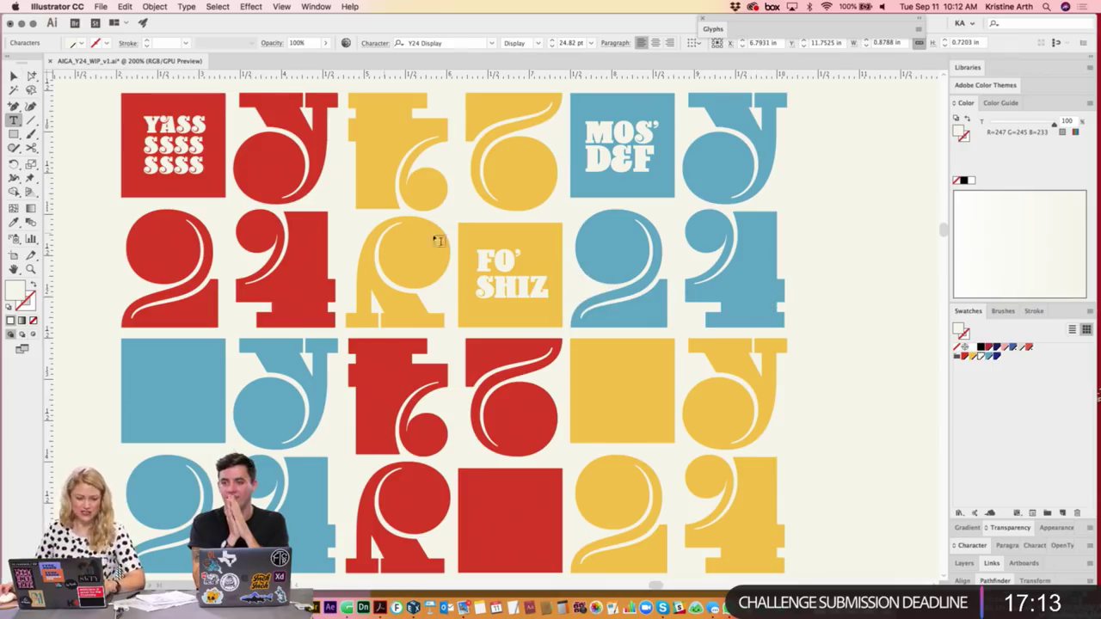
- Enlarge the FO' line's font size two steps
double_click(511, 258)
key("ctrl+shift+period")
key("ctrl+shift+period")
key("ctrl+shift+period")
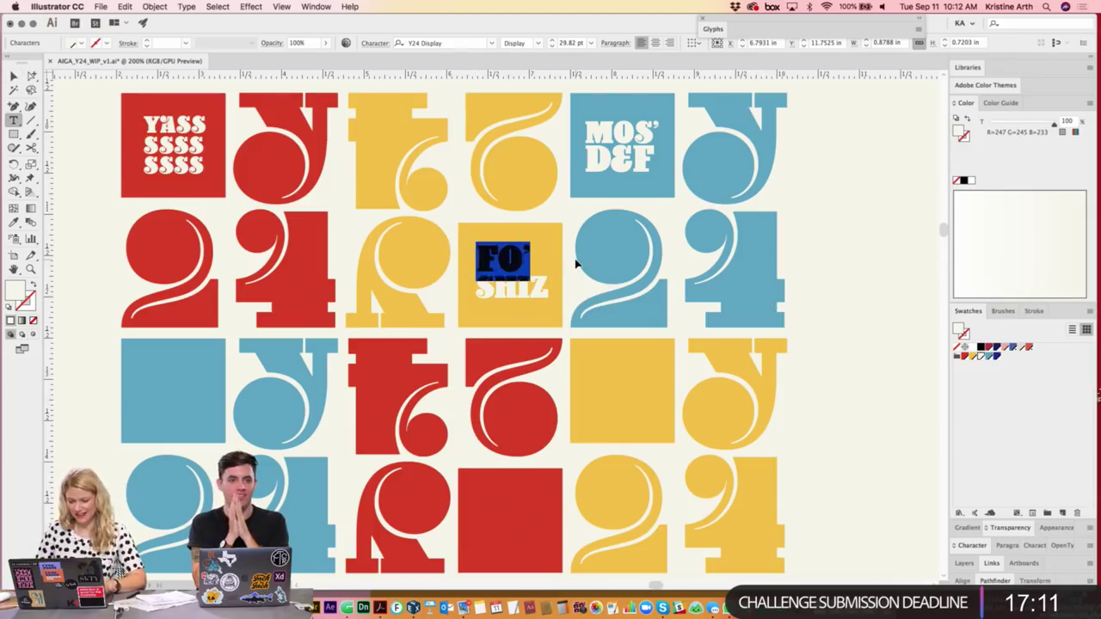
key("ctrl+shift+period")
key("ctrl+shift+period")
key("ctrl+shift+period")
key("ctrl+shift+period")
key("ctrl+shift+period")
key("ctrl+shift+period")
key("ctrl+shift+period")
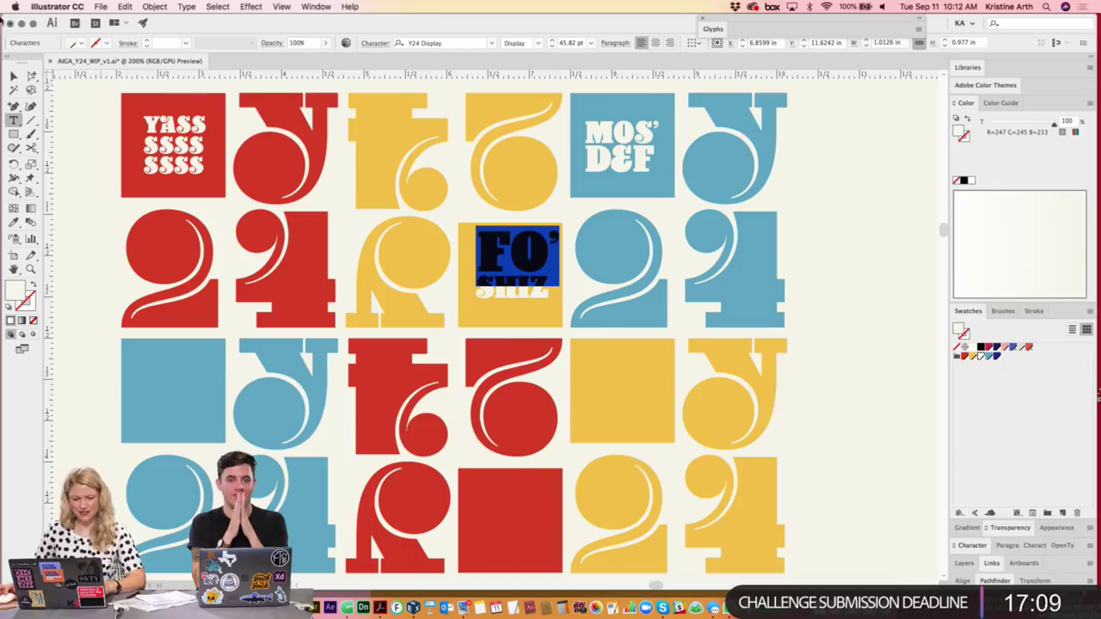
key("Escape")
- Try a red fill on FO' SHIZ, keep it cream, and nudge it right
left_click(109, 228)
scroll(430, 258, "left", 2)
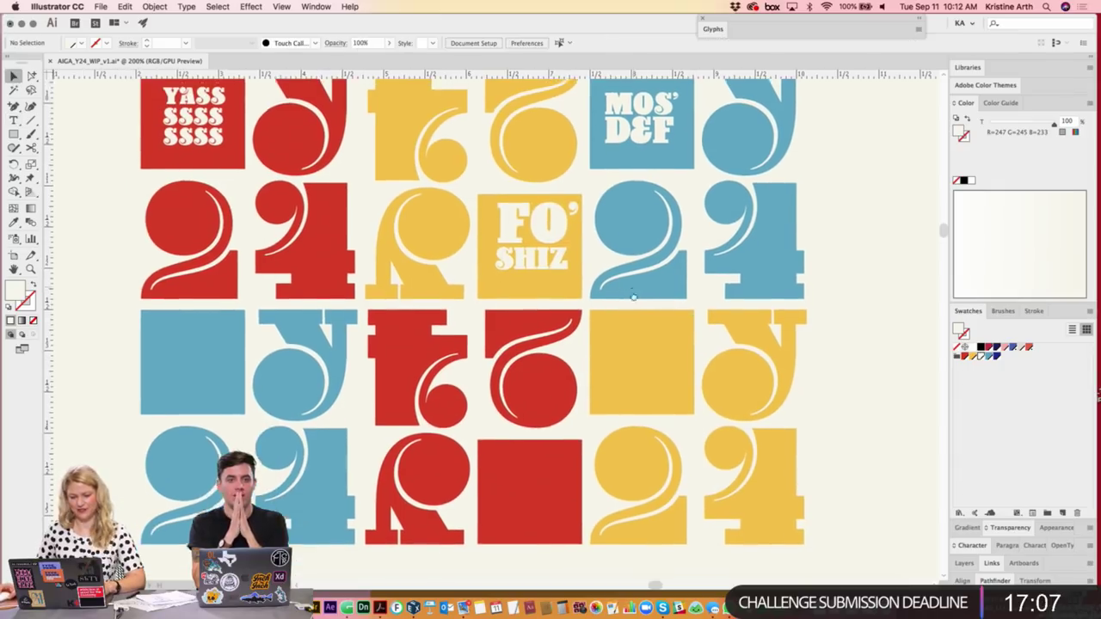
scroll(430, 258, "down", 1)
left_click(569, 263)
key("ctrl+shift+z")
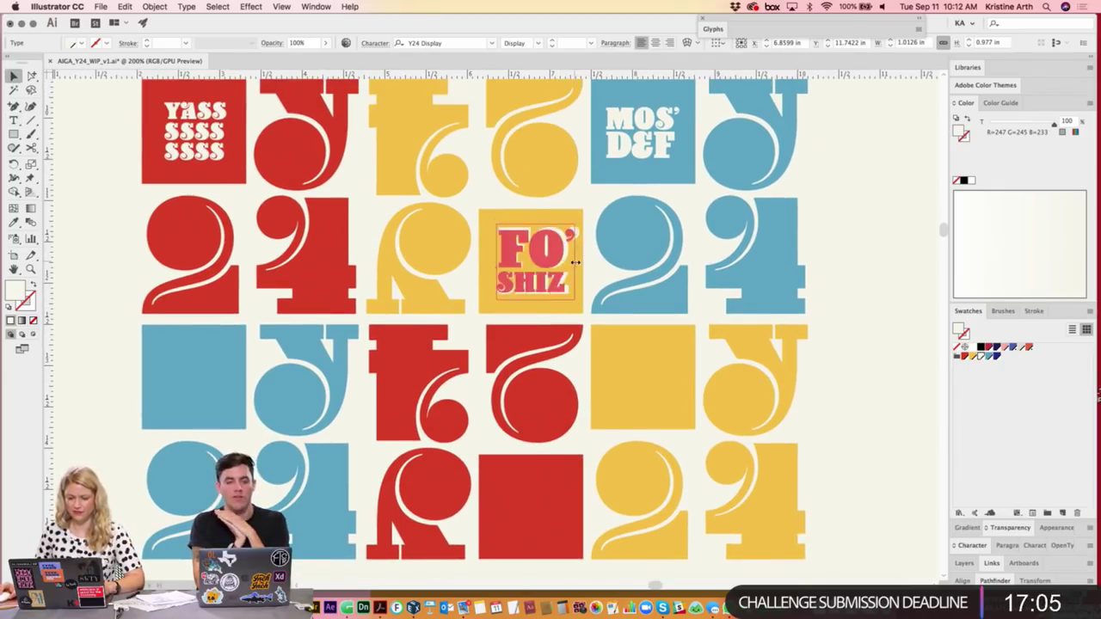
key("ctrl+z")
key("ctrl+shift+z")
key("ctrl+z")
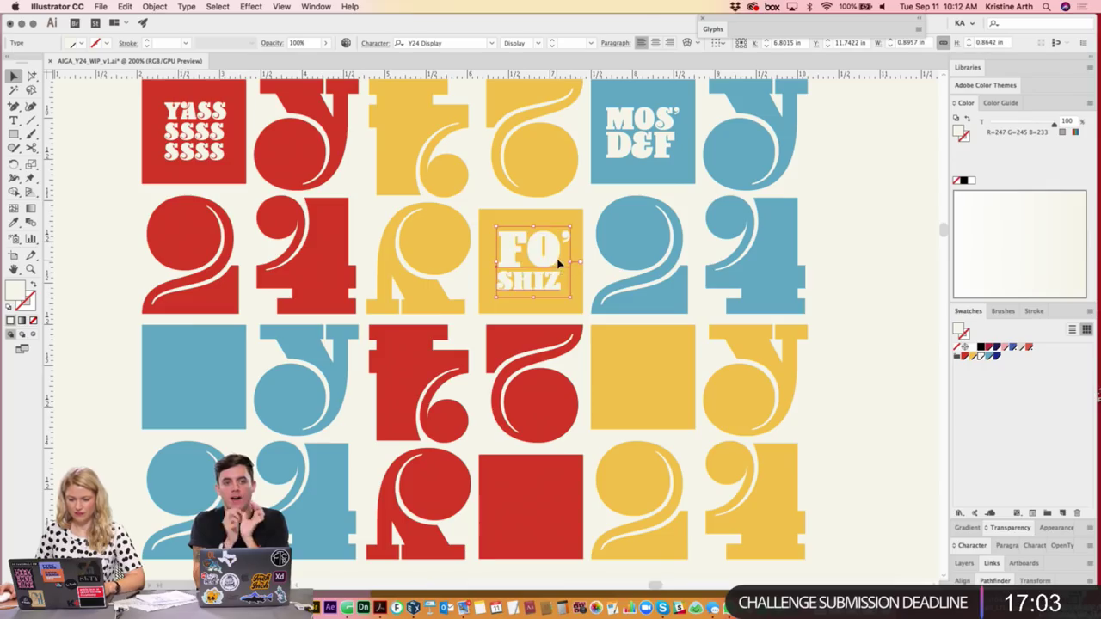
key("ctrl+shift+z")
key("ctrl+z")
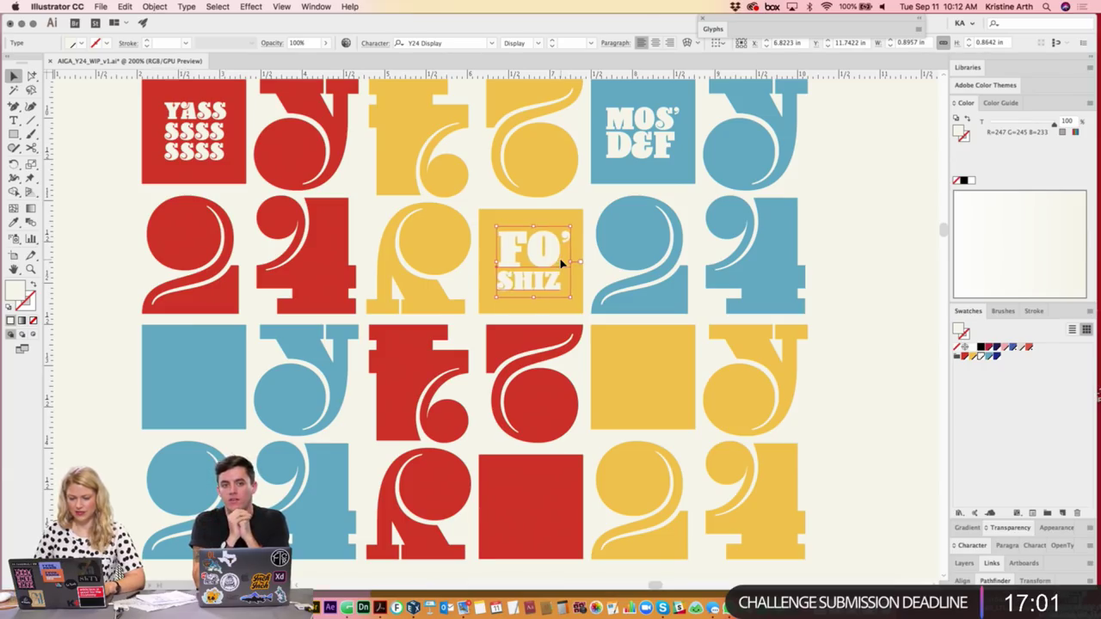
key("Right")
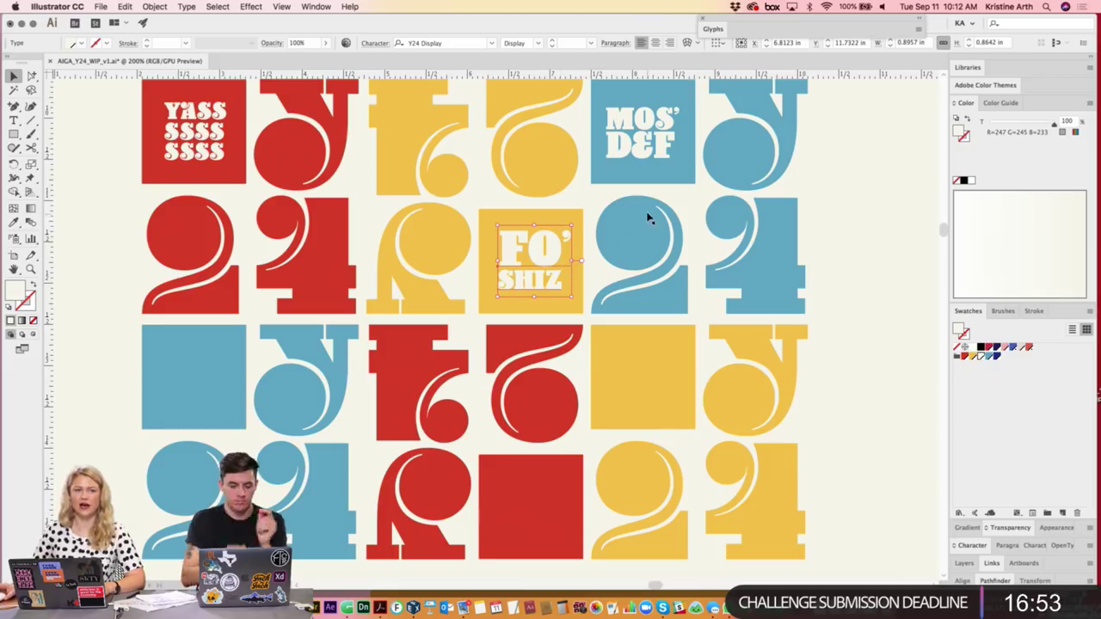
left_click(663, 193)
scroll(683, 261, "up", 5)
scroll(676, 322, "up", 5)
left_click_drag(676, 322, 669, 301)
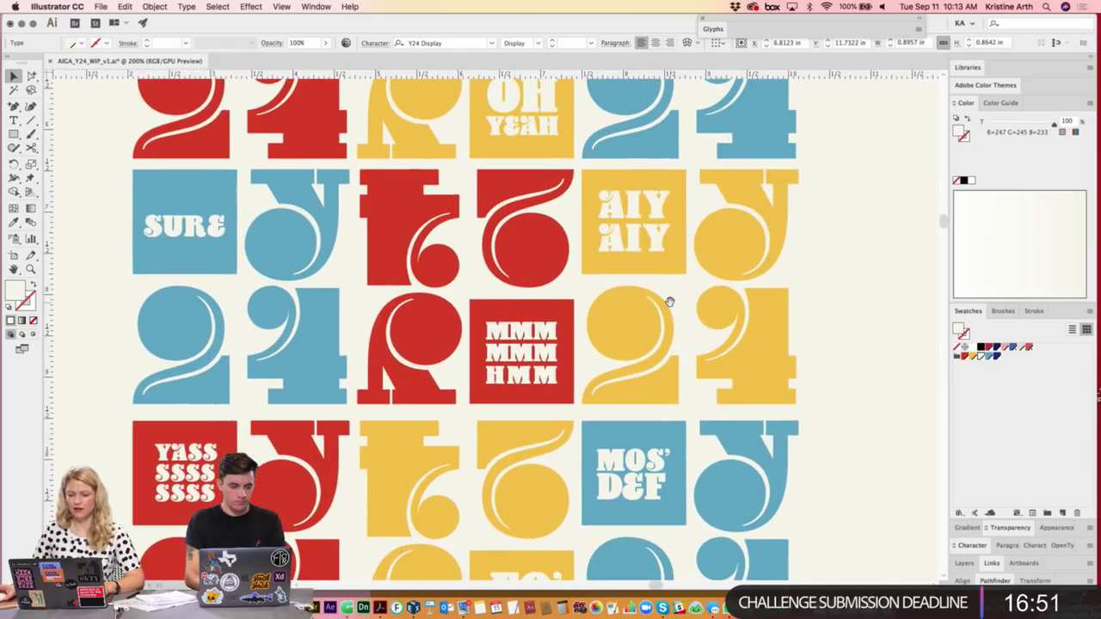
scroll(723, 375, "up", 3)
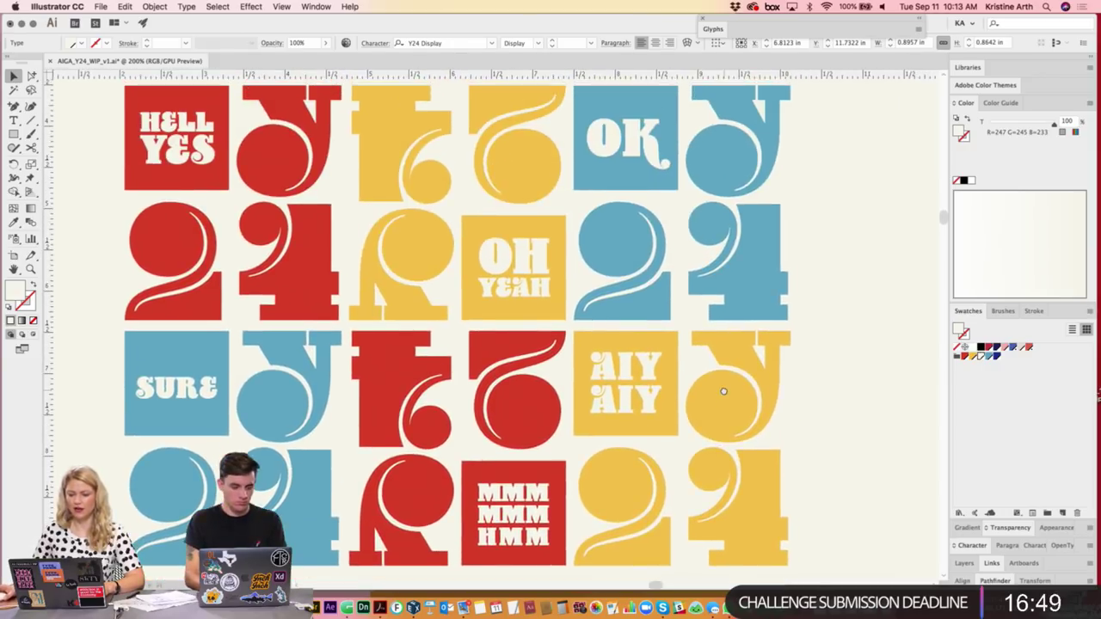
scroll(727, 379, "down", 3)
scroll(740, 361, "down", 2)
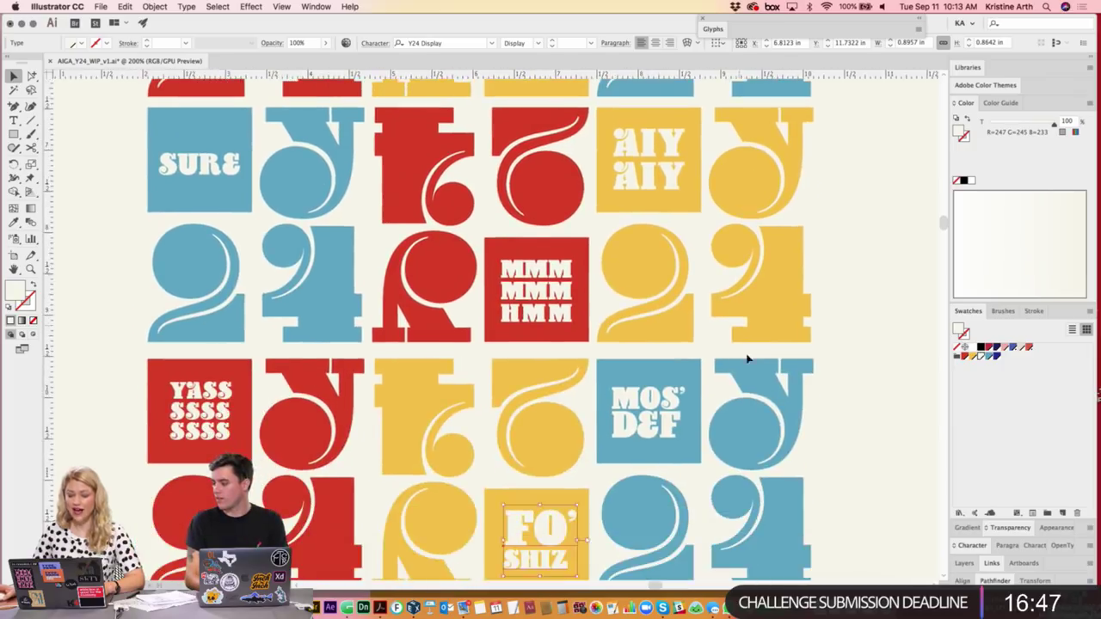
scroll(757, 310, "down", 3)
scroll(767, 276, "down", 2)
key("super+minus")
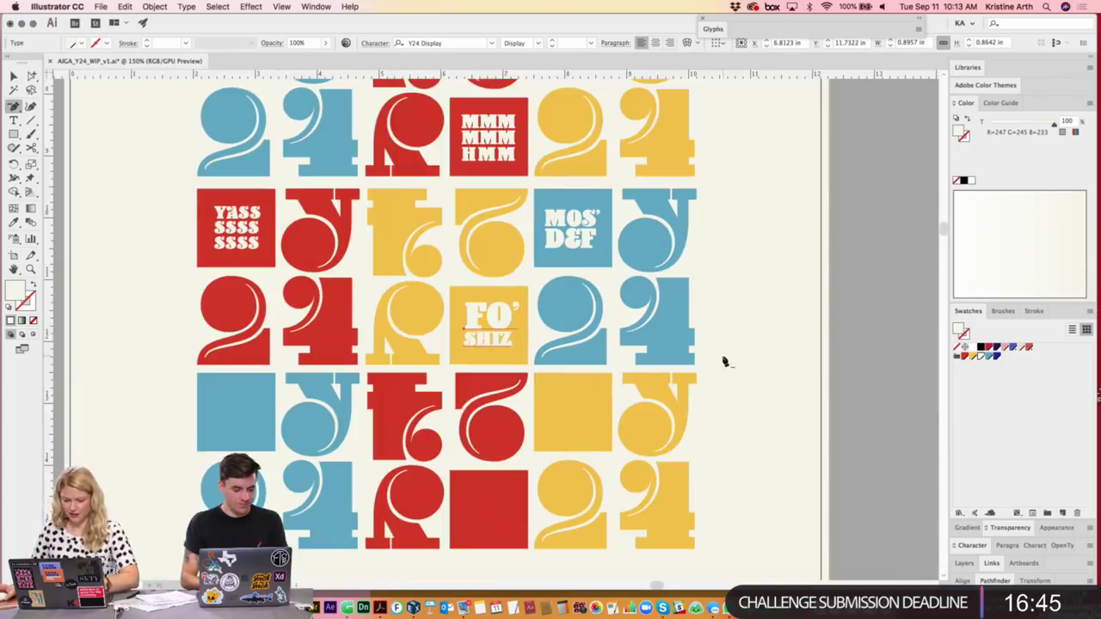
scroll(726, 359, "down", 1)
key("v")
left_click(629, 364)
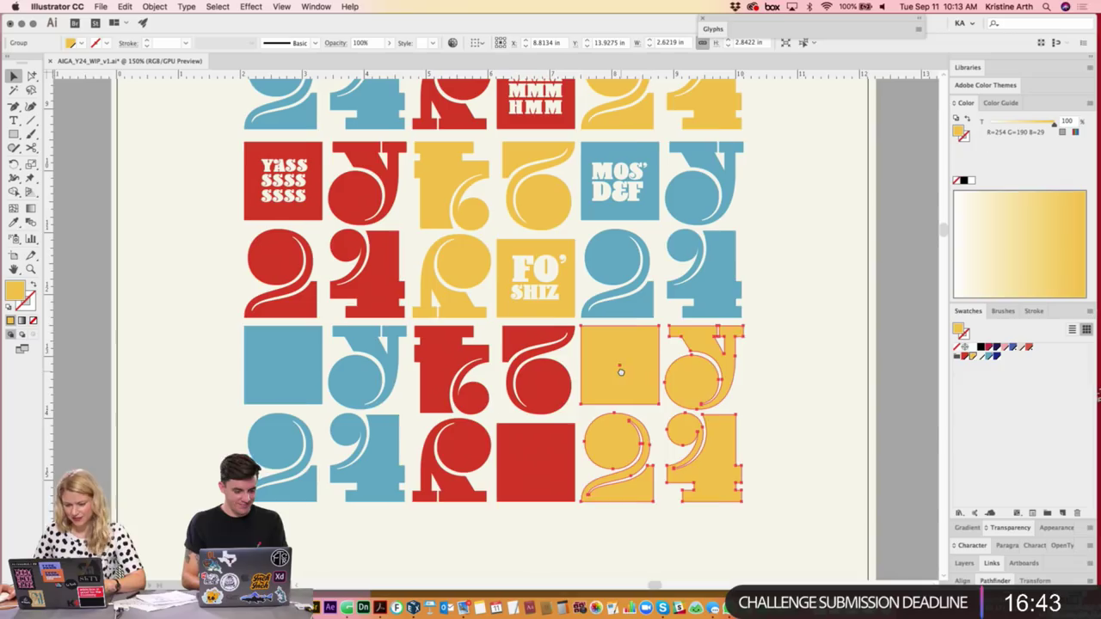
left_click(783, 338)
scroll(777, 314, "left", 6)
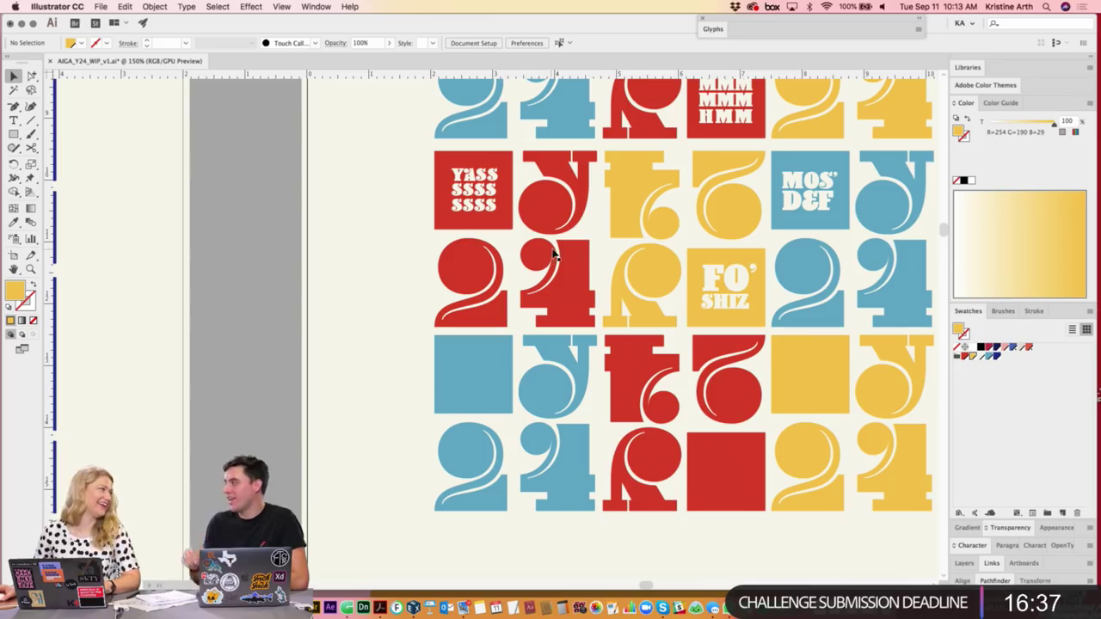
left_click_drag(591, 262, 551, 271)
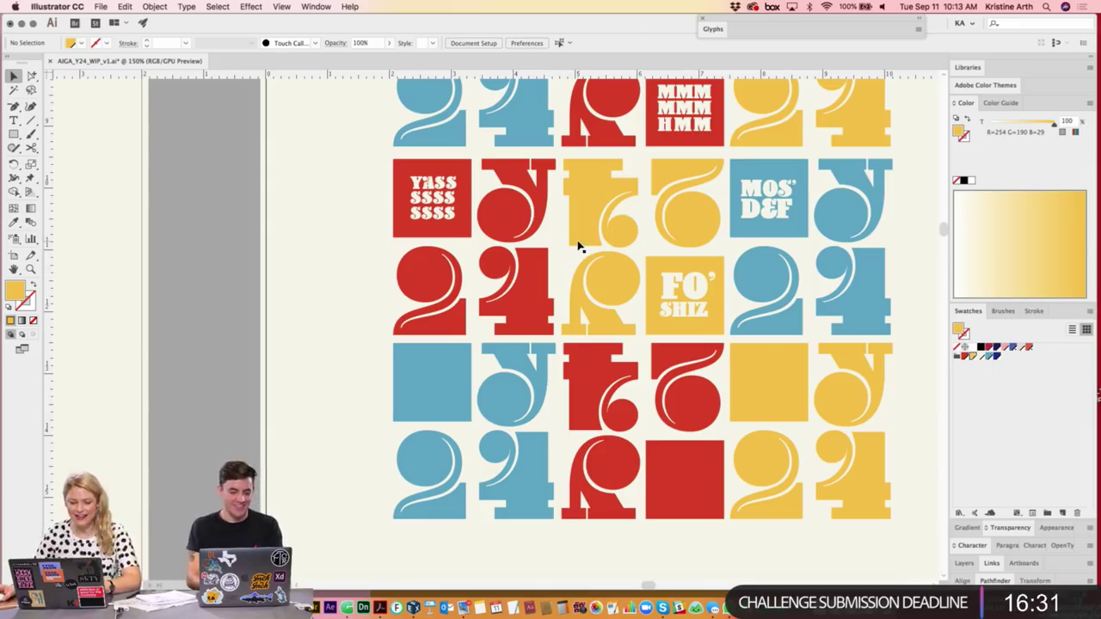
scroll(579, 247, "down", 3)
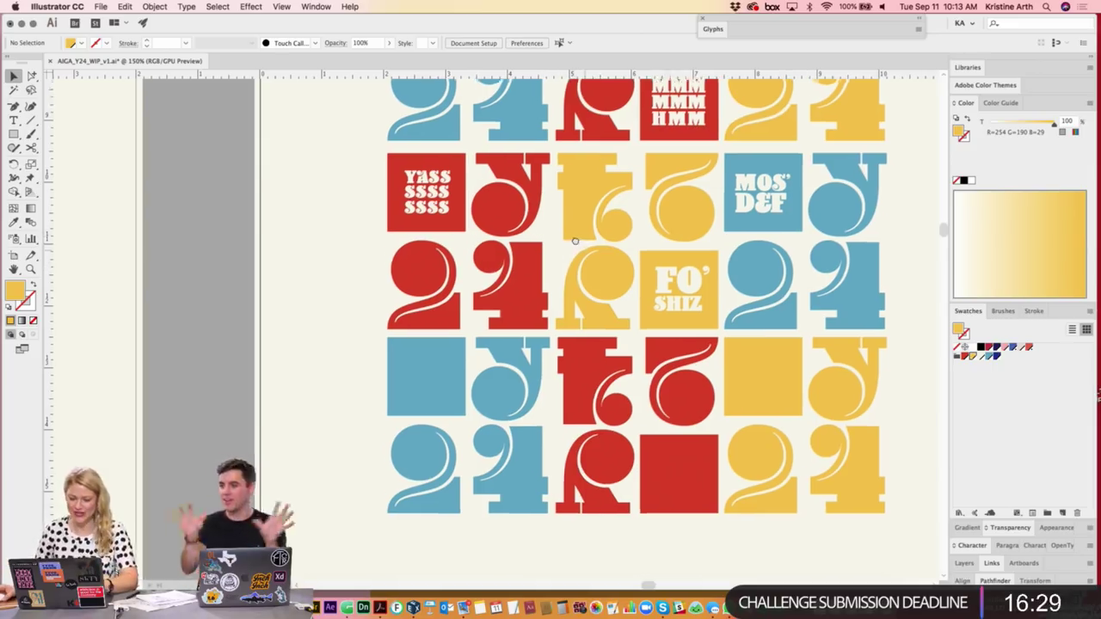
- Duplicate the FO' SHIZ lettering onto the blue square and retype it as COPY THAT
mouse_move(669, 236)
left_mouse_down()
mouse_move(400, 331)
mouse_move(419, 328)
left_mouse_up()
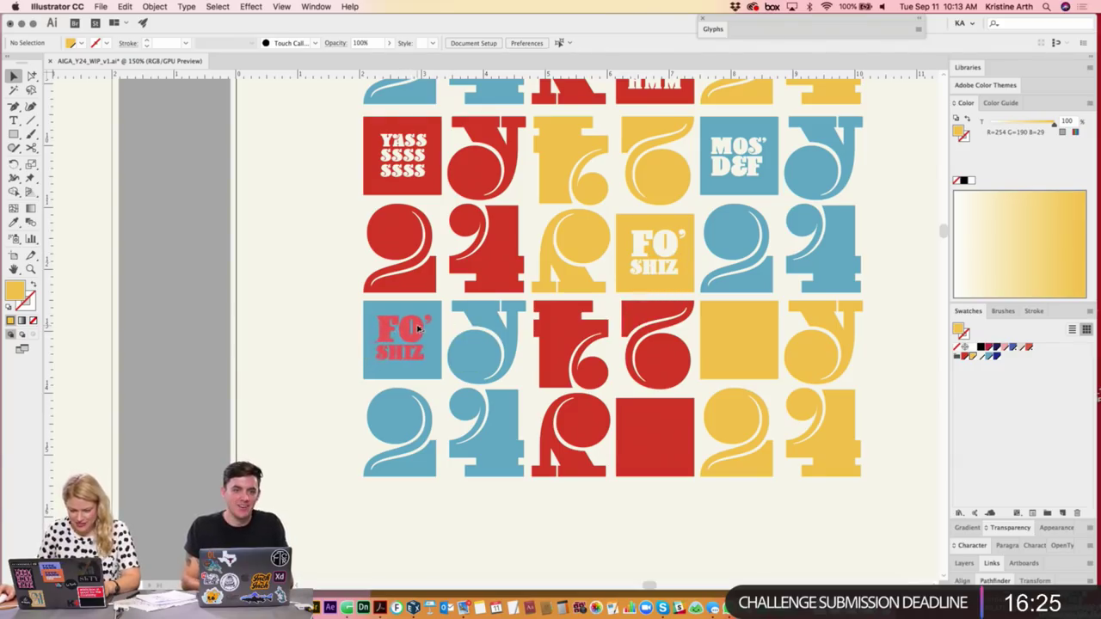
key("ctrl+plus")
scroll(284, 321, "right", 3)
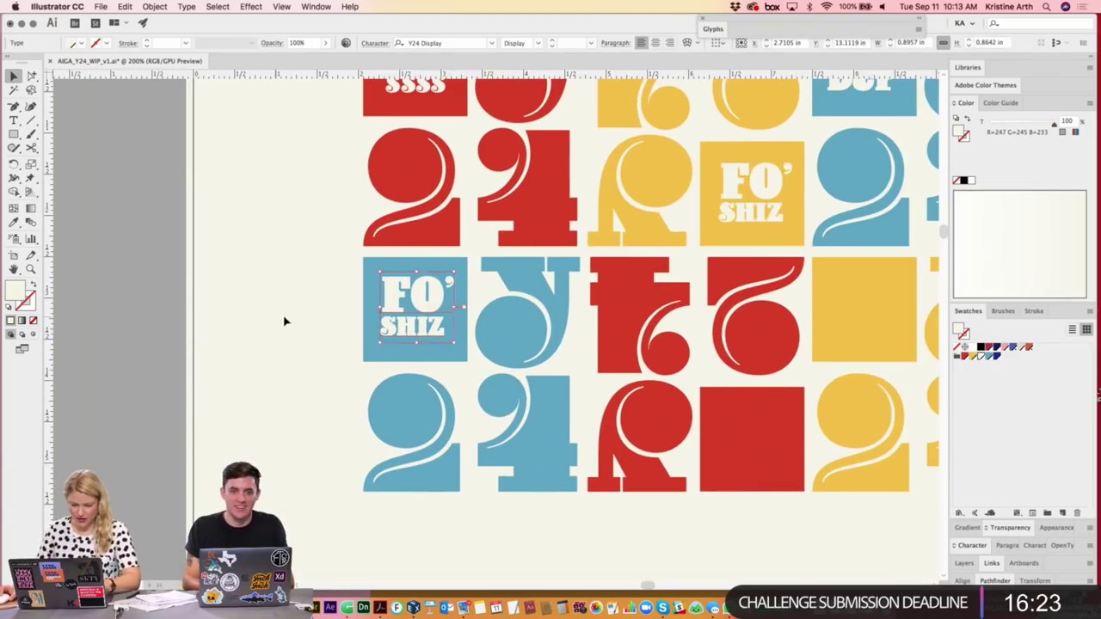
double_click(417, 297)
key("ctrl+a")
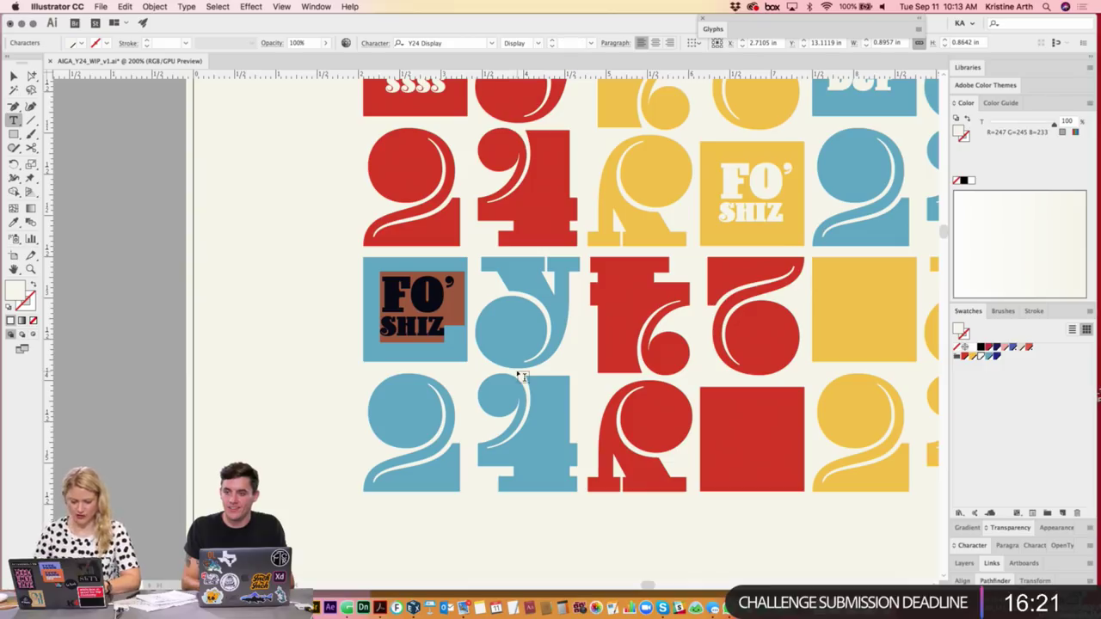
type("COPY")
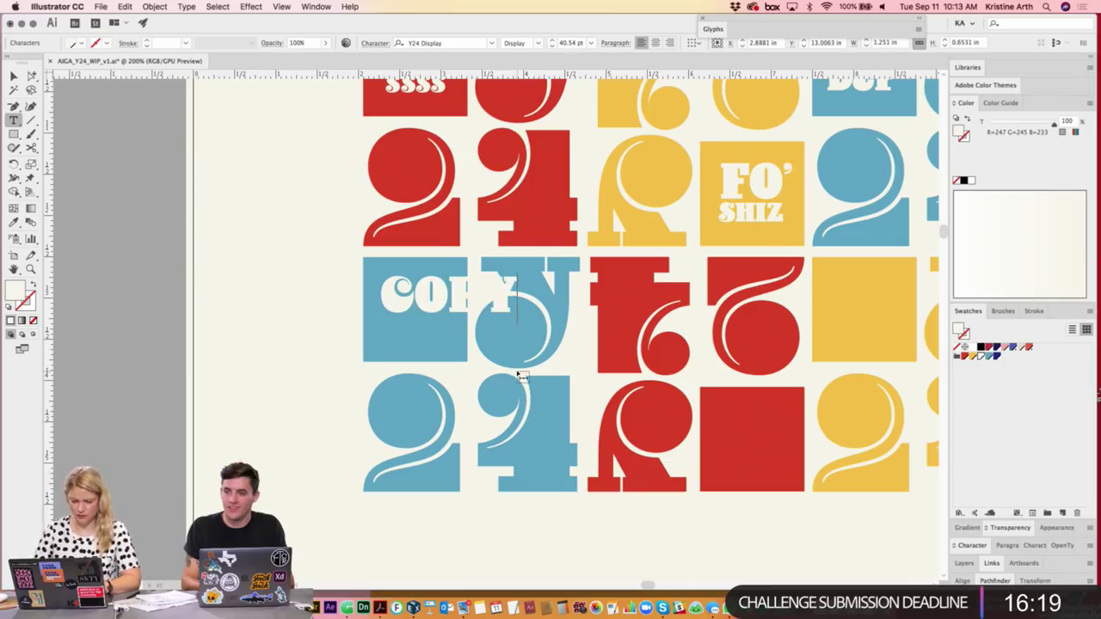
type(" THAT")
left_click(14, 77)
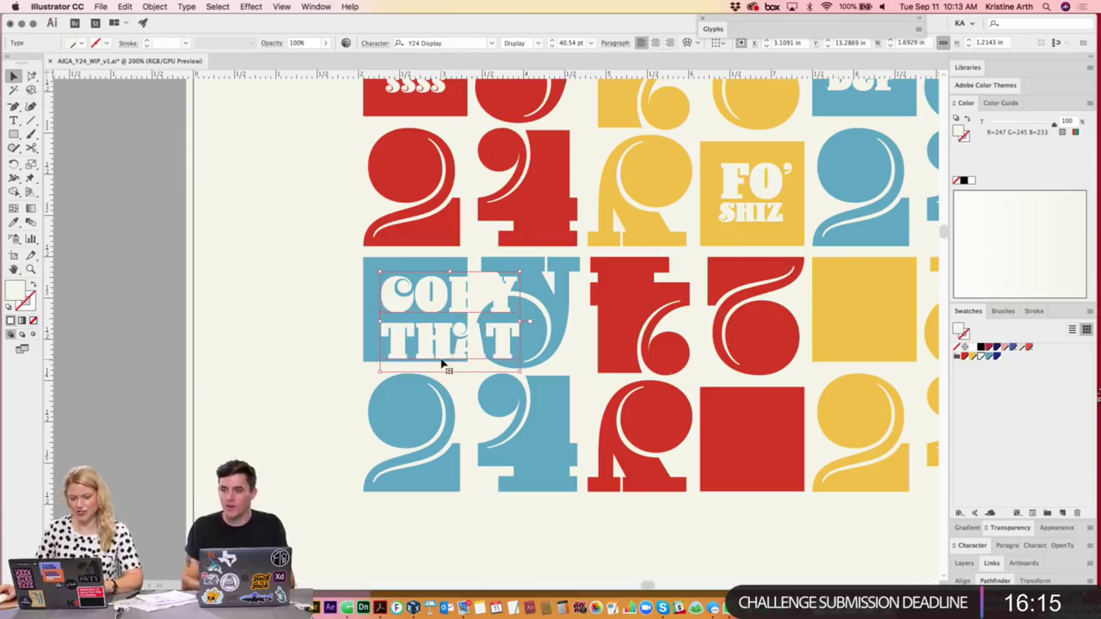
- Shrink COPY THAT to about half size and position it inside the blue tile
left_click_drag(521, 321, 450, 313)
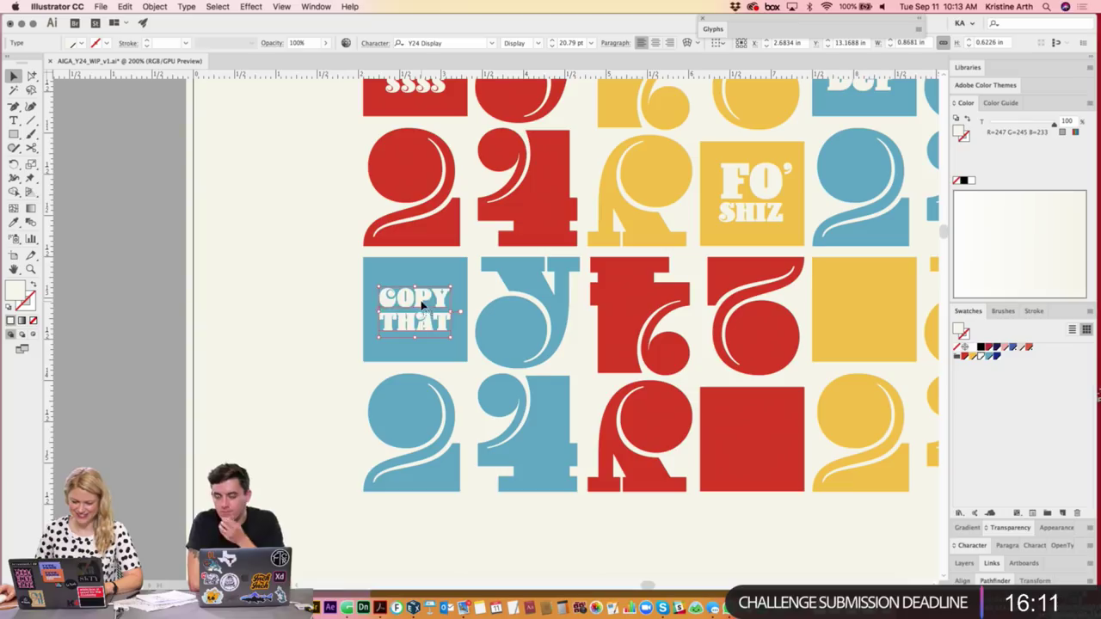
left_click_drag(437, 308, 421, 303)
scroll(405, 296, "down", 2)
scroll(405, 297, "right", 2)
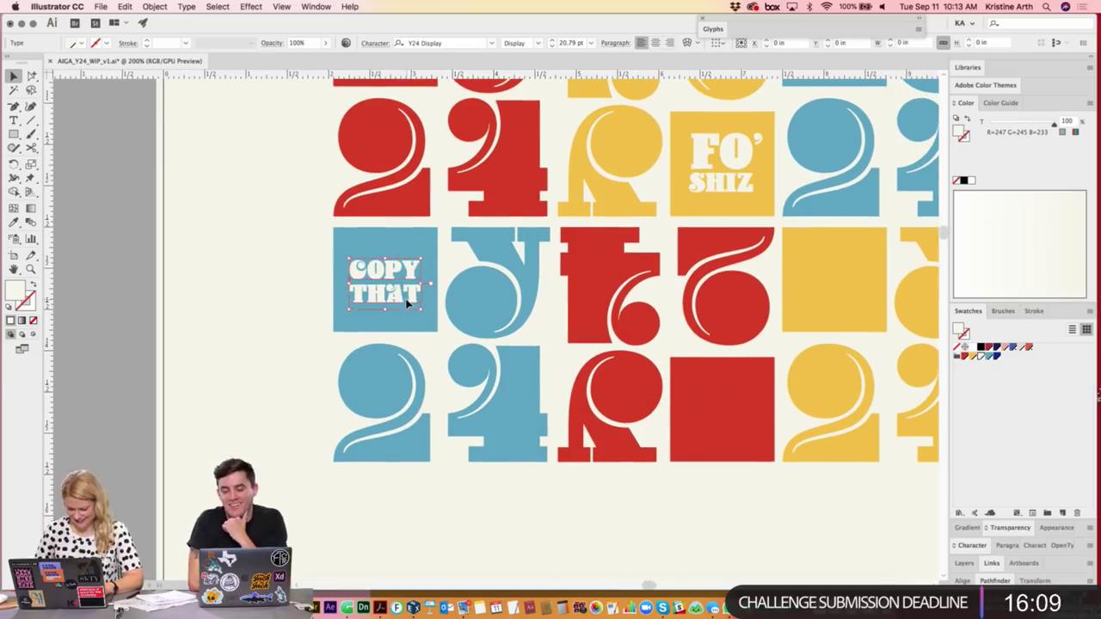
scroll(275, 305, "right", 3)
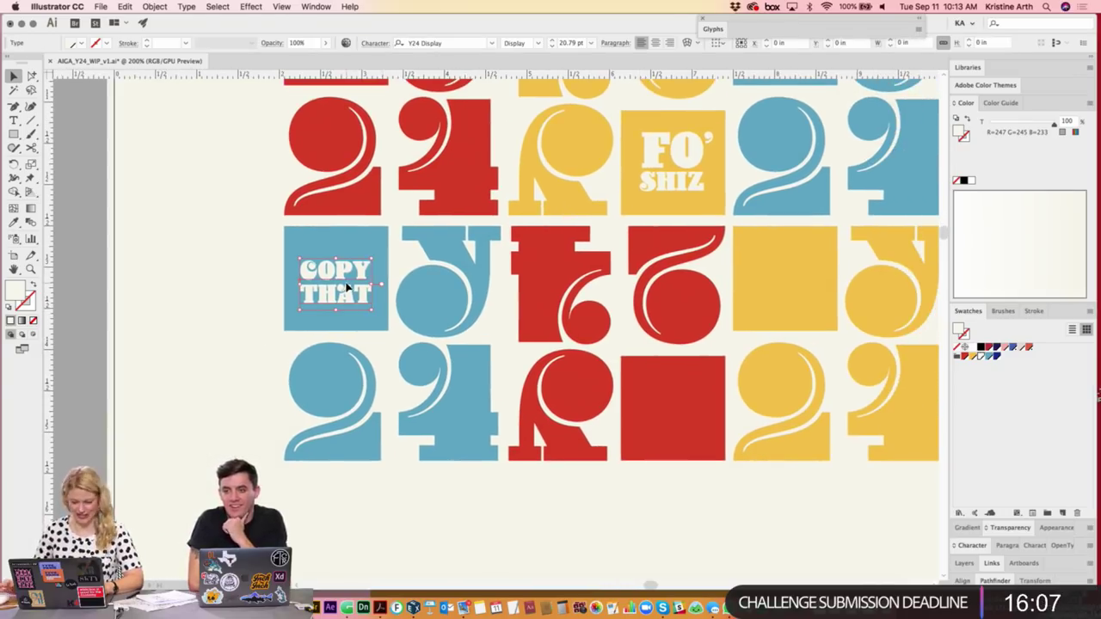
left_click(413, 307)
scroll(465, 395, "right", 5)
left_click(531, 509)
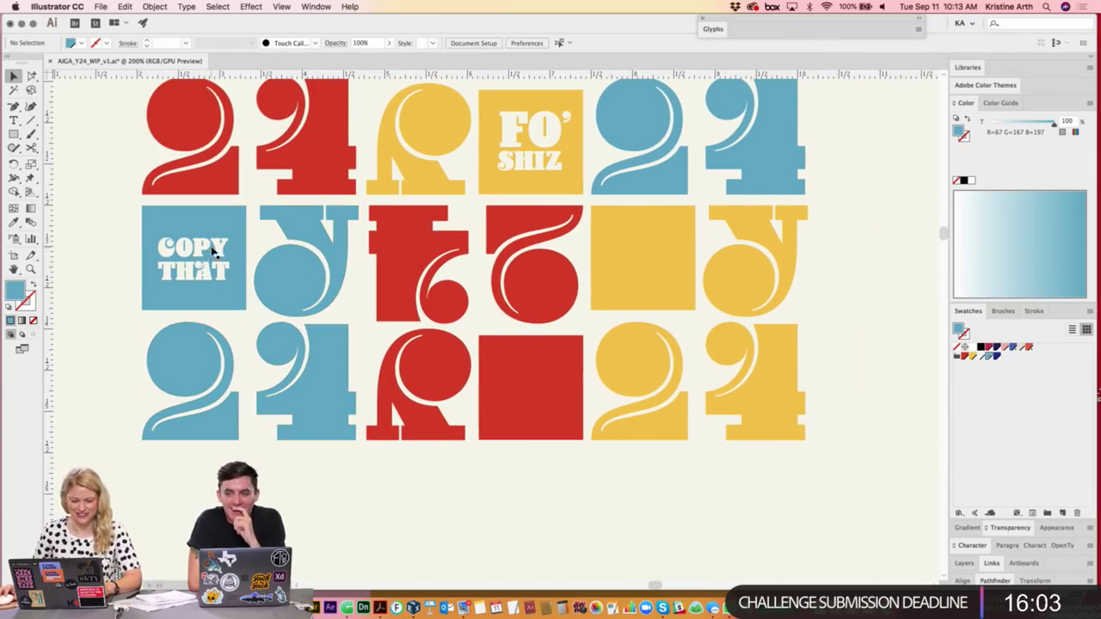
- Duplicate COPY THAT onto the red tile, retype it as ROGER, and shrink it to fit
left_click_drag(197, 250, 535, 385)
key("Return")
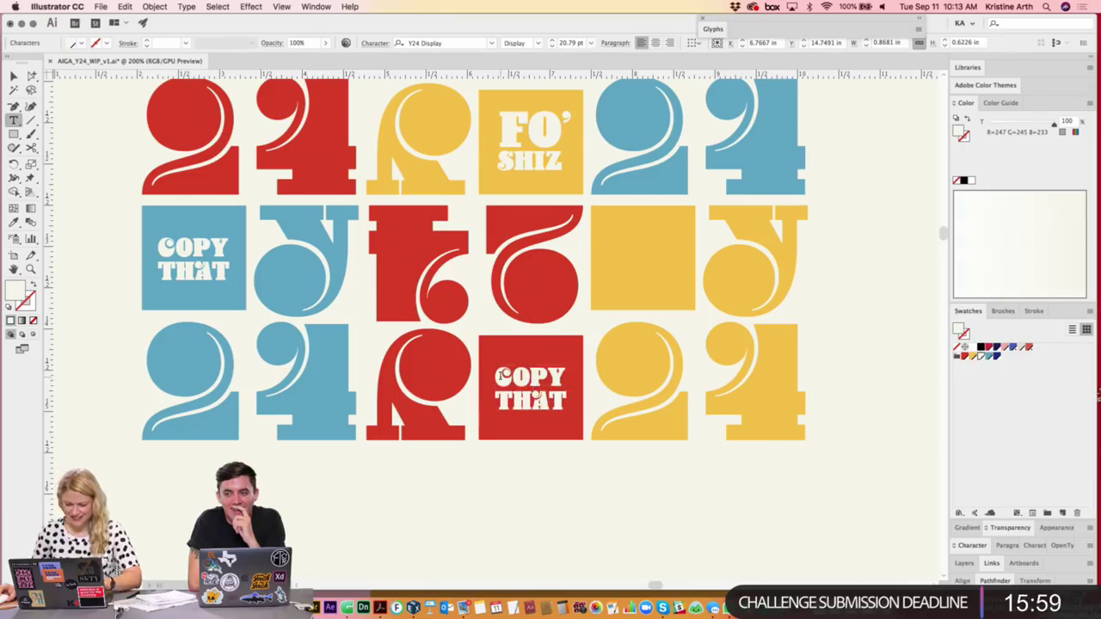
key("ctrl+a")
type("RO")
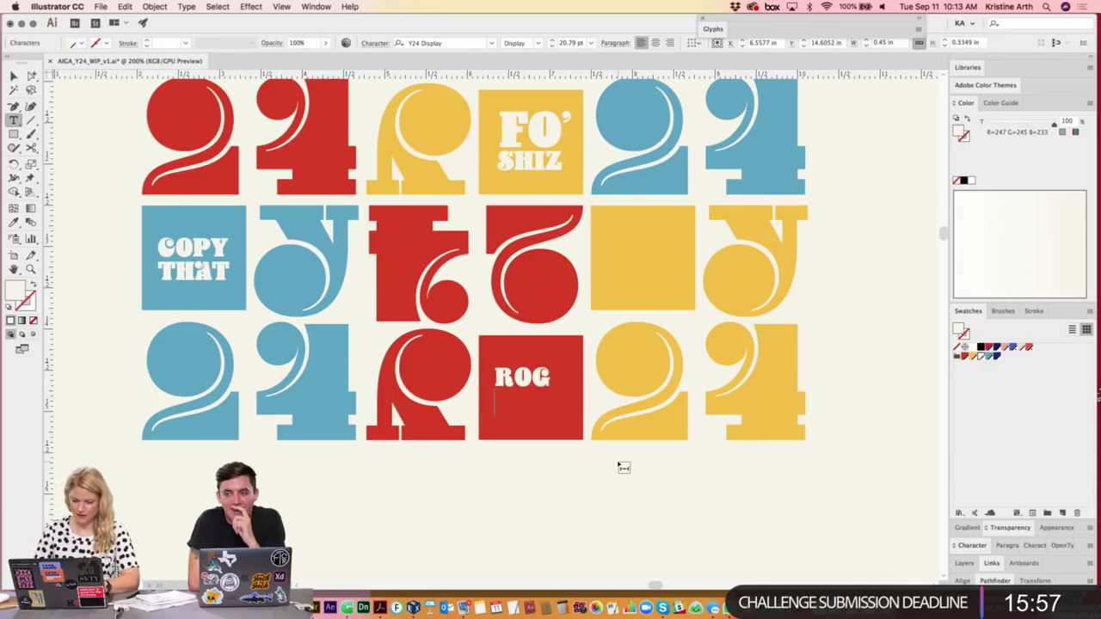
type("ER")
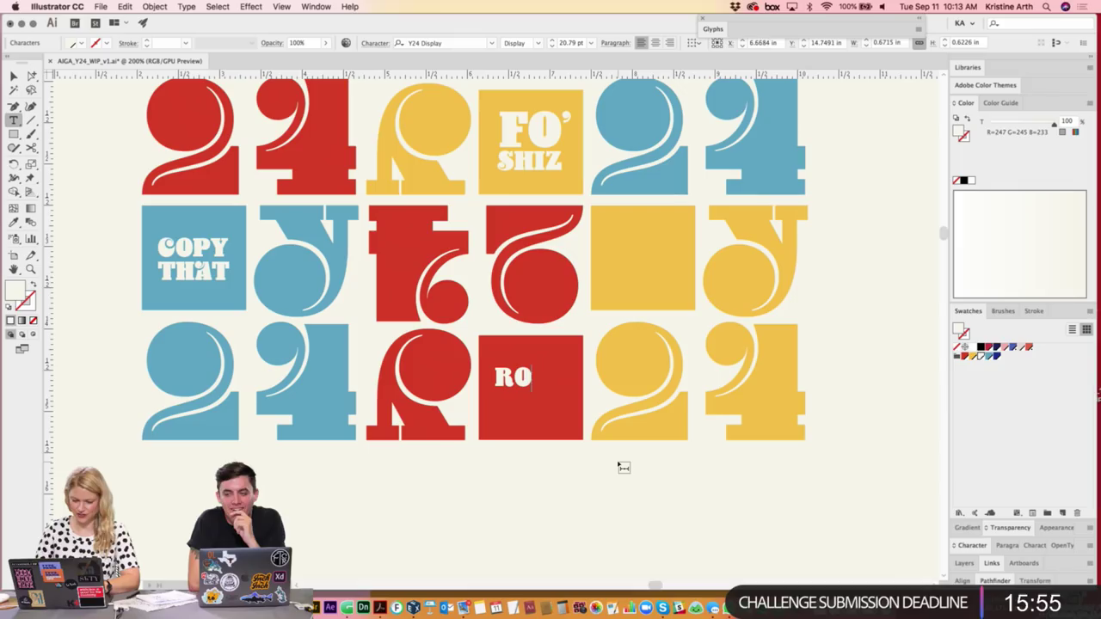
type("GER")
left_click(13, 75)
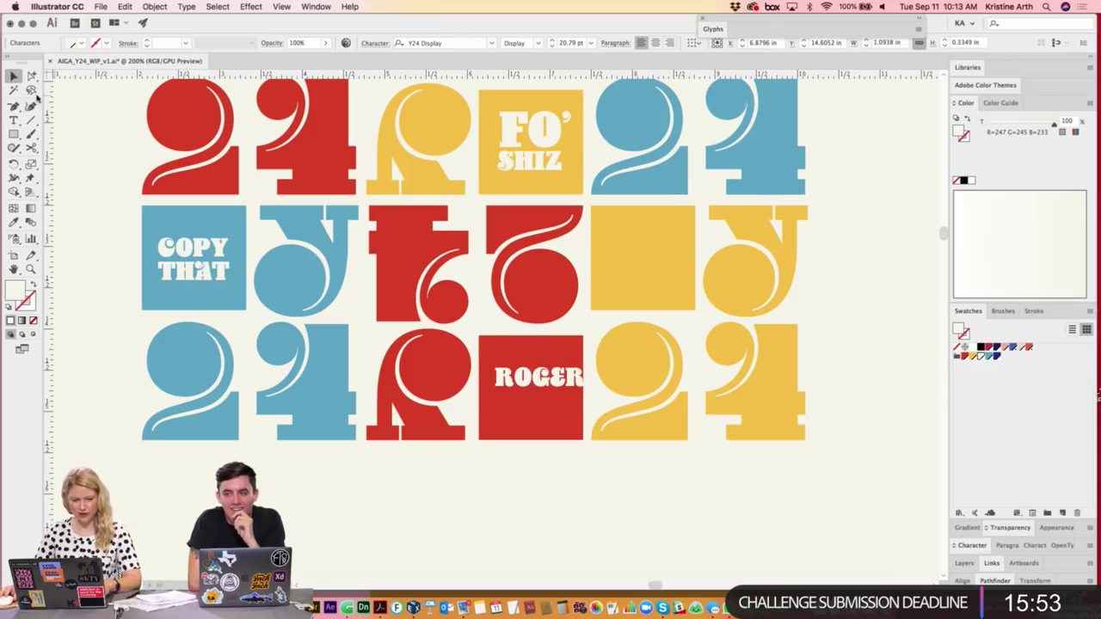
left_click_drag(566, 378, 557, 383)
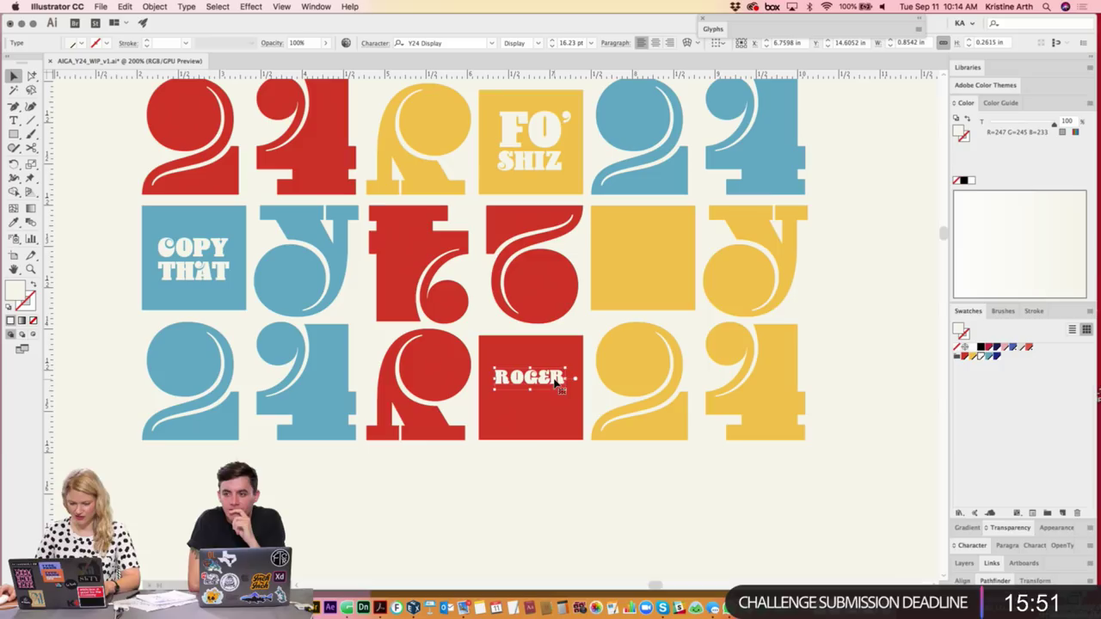
- Add a THAT line under ROGER and enlarge THAT's font size
double_click(556, 379)
type("THAT")
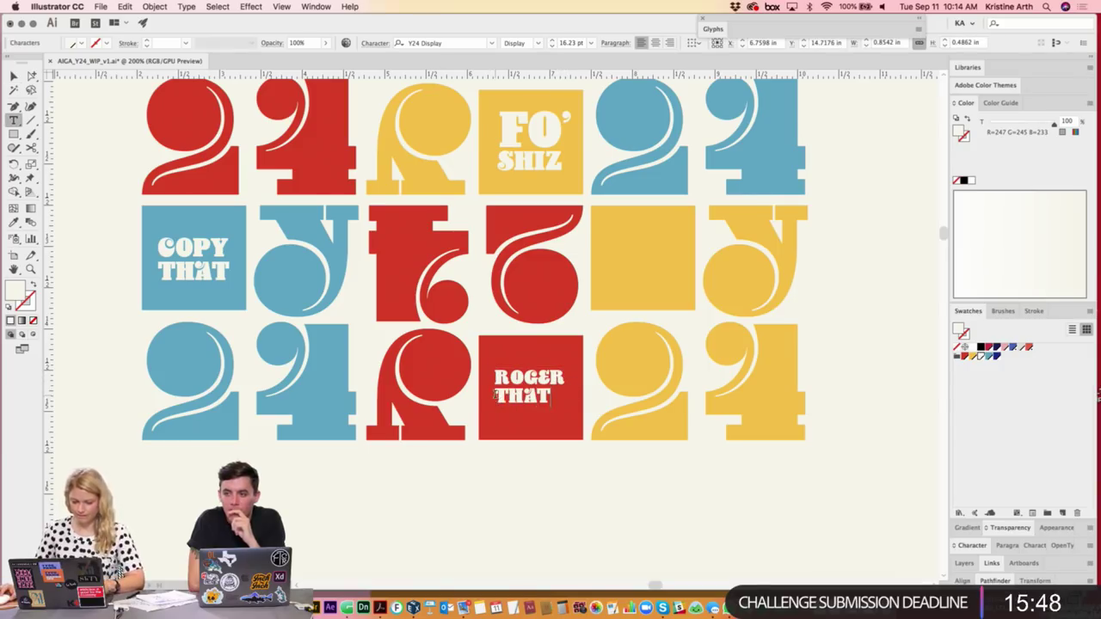
left_click_drag(495, 396, 586, 400)
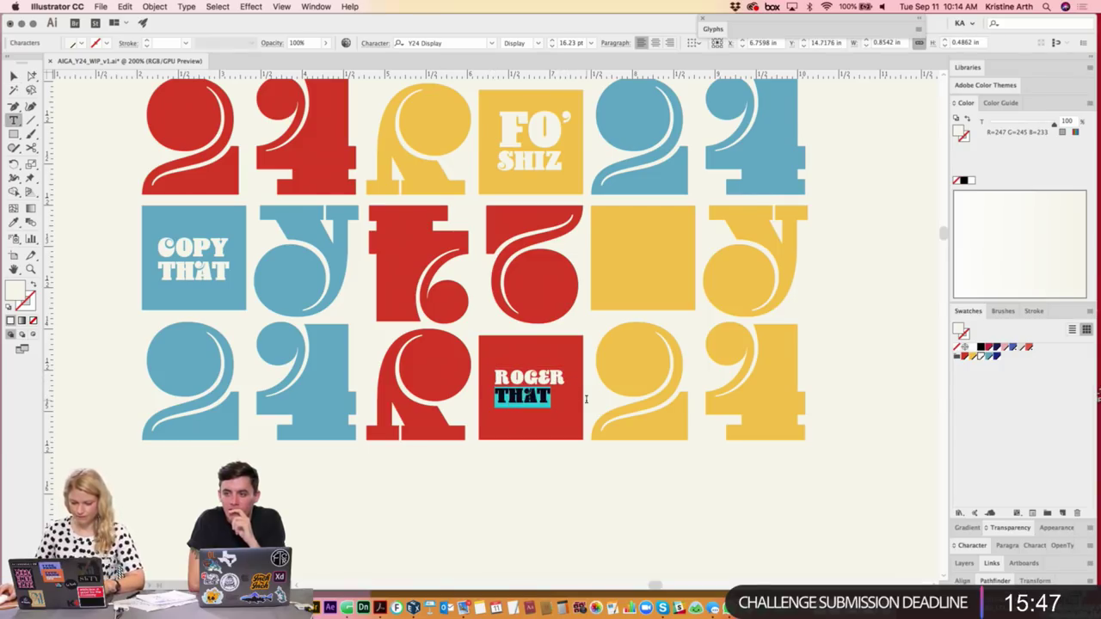
key("ctrl+shift+period")
key("ctrl+shift+period")
key("ctrl+shift+period")
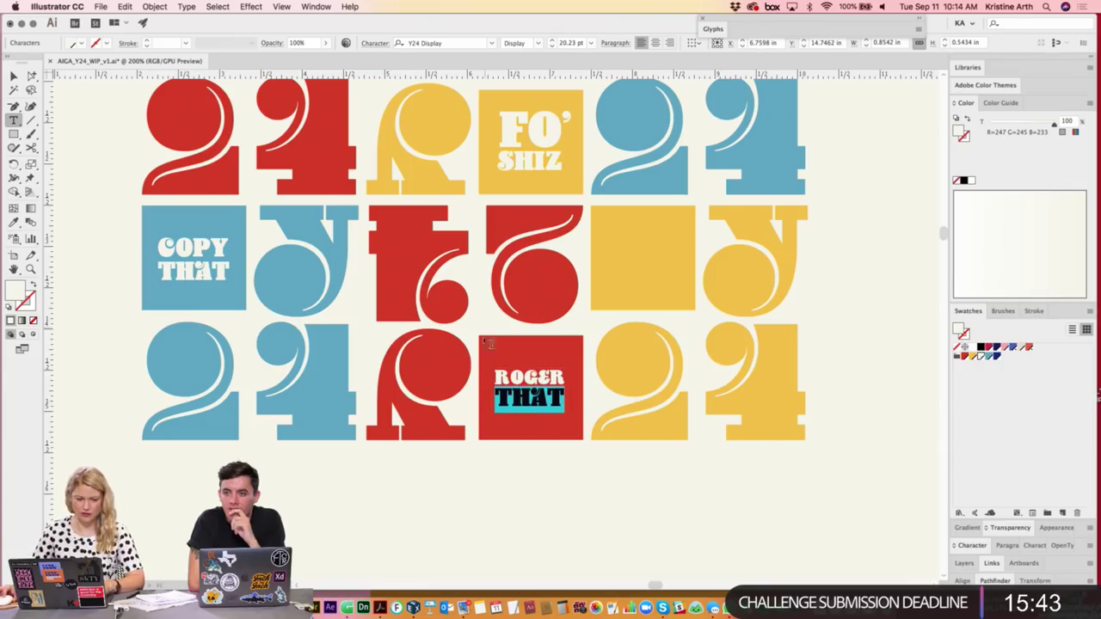
key("Escape")
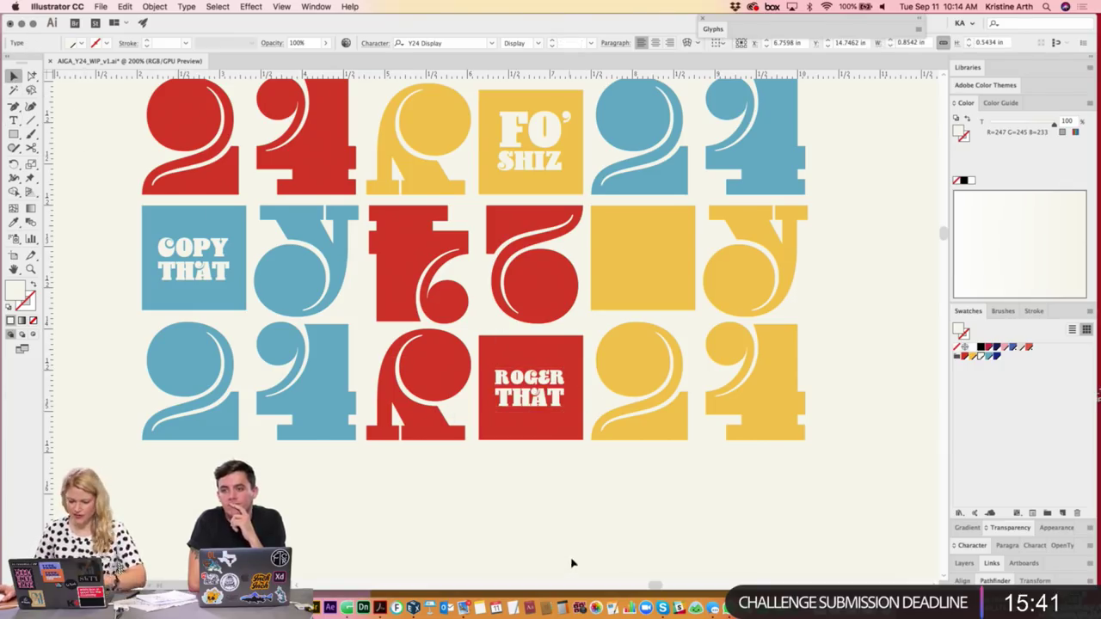
left_click(574, 561)
key("ctrl+minus")
key("ctrl+minus")
key("ctrl+minus")
- Move ROGER THAT out of the red square and put FO' SHIZ in the bottom red square
scroll(725, 294, "up", 5)
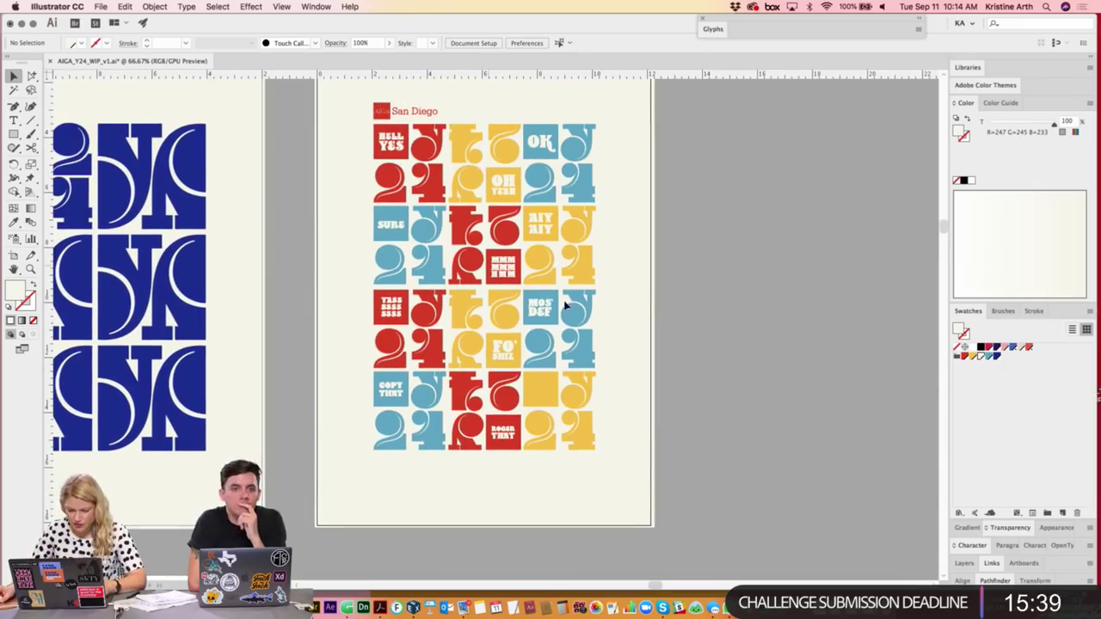
left_click_drag(513, 438, 704, 436)
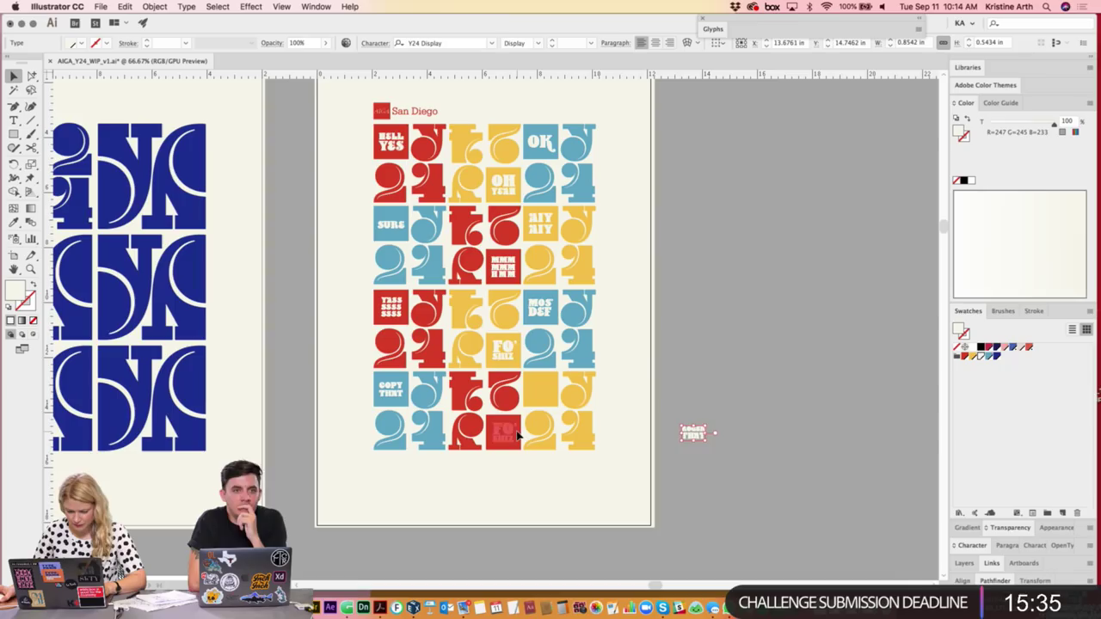
left_click_drag(517, 436, 518, 436)
left_click(754, 344)
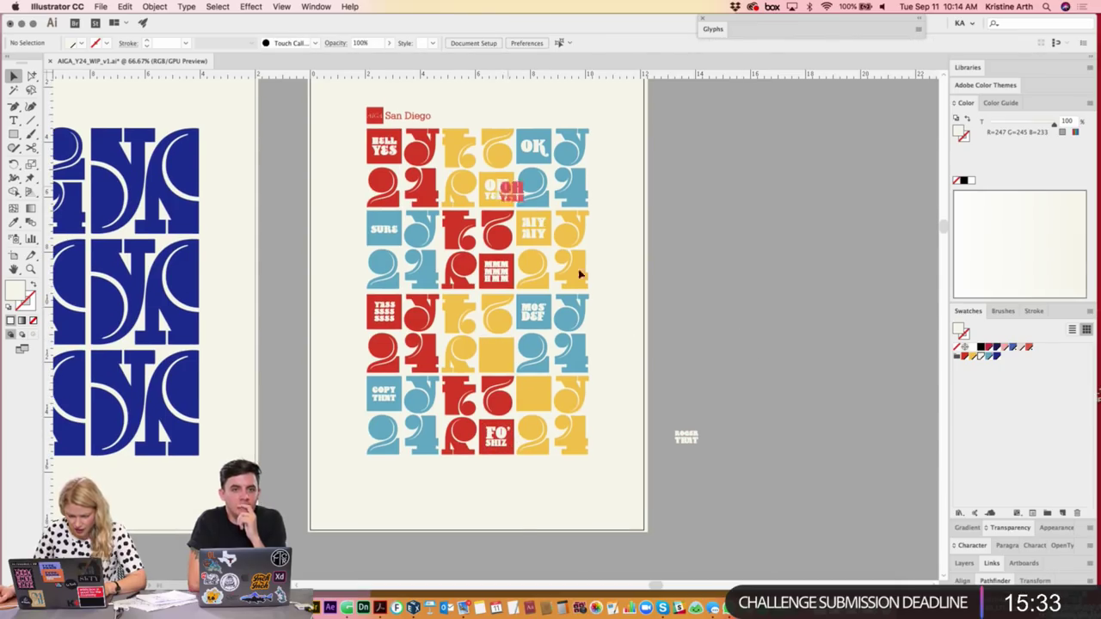
- Place OH YEAH on the lower yellow tile and knock it out with Pathfinder
mouse_move(581, 273)
left_mouse_down()
mouse_move(560, 398)
mouse_move(542, 396)
mouse_move(501, 353)
mouse_move(508, 359)
left_mouse_up()
left_click(713, 332)
left_click(517, 366)
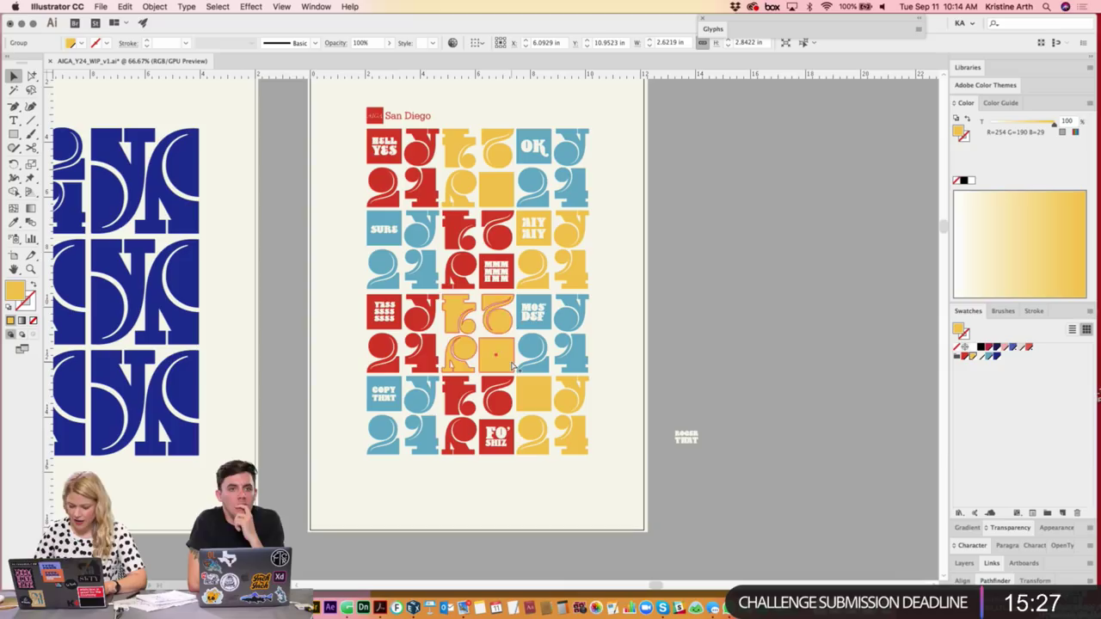
key("ctrl+8")
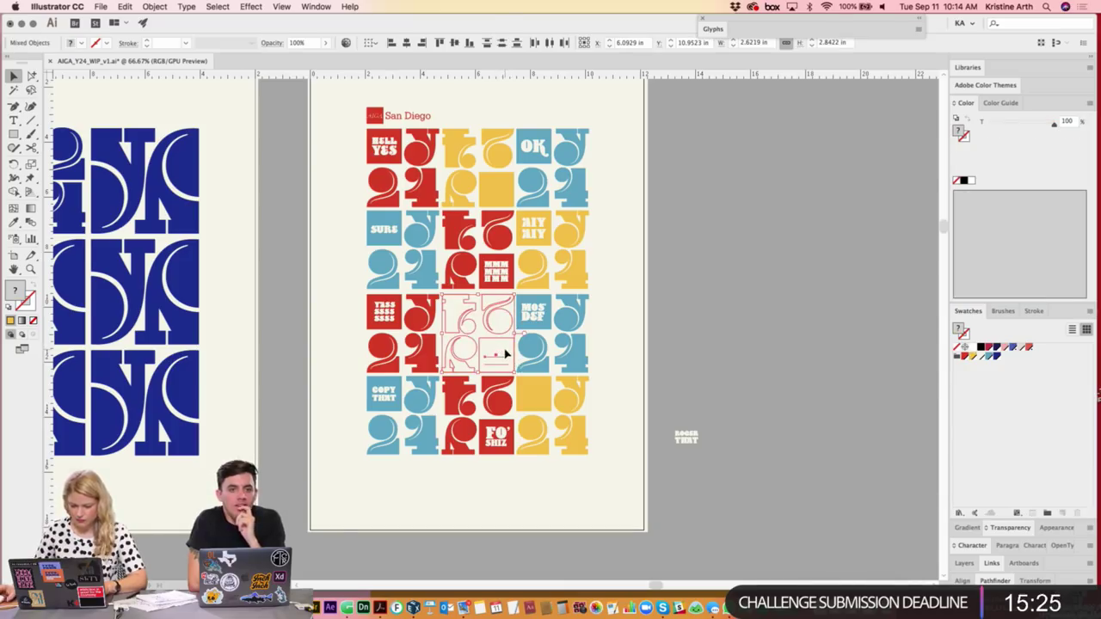
left_click(713, 300)
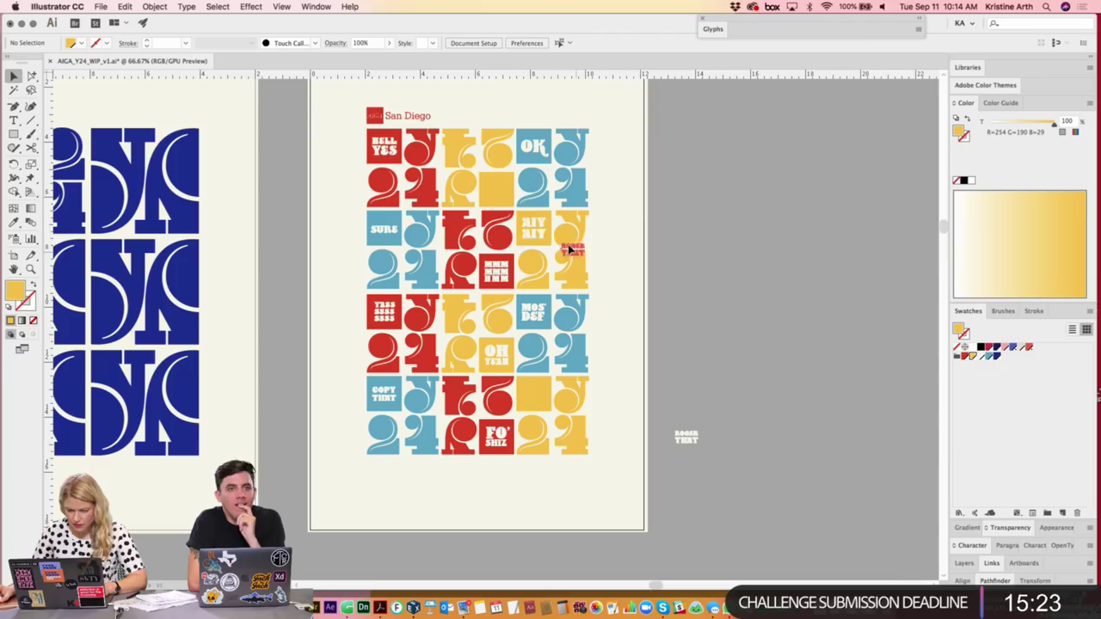
- Place ROGER THAT on the upper yellow tile and copy SURE onto an empty yellow square
left_click_drag(570, 249, 499, 194)
scroll(543, 303, "down", 1)
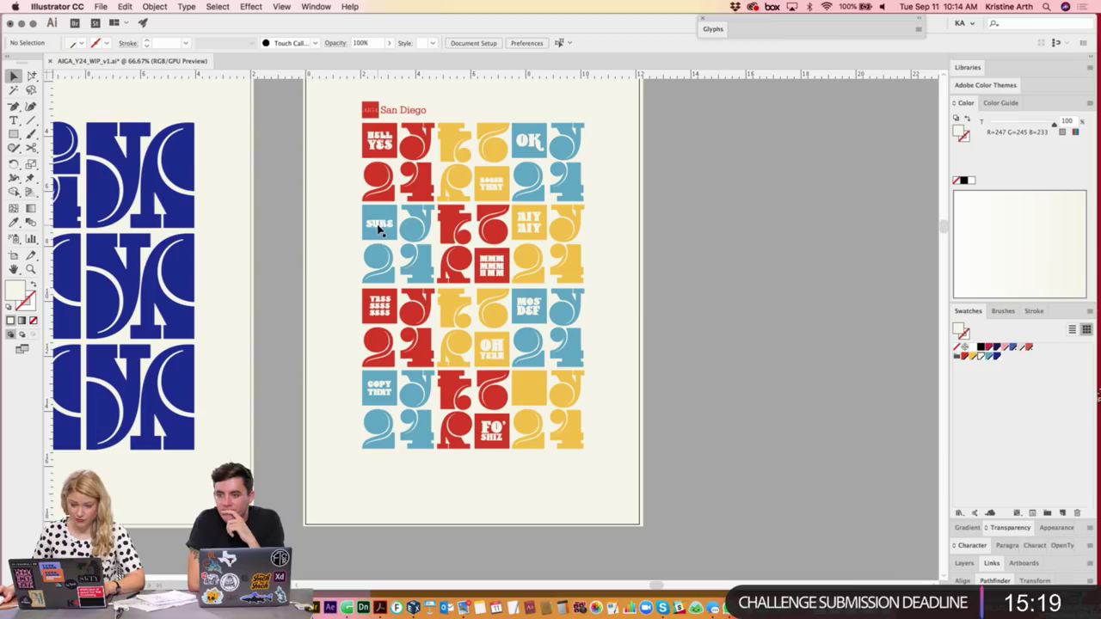
left_click_drag(380, 226, 530, 394)
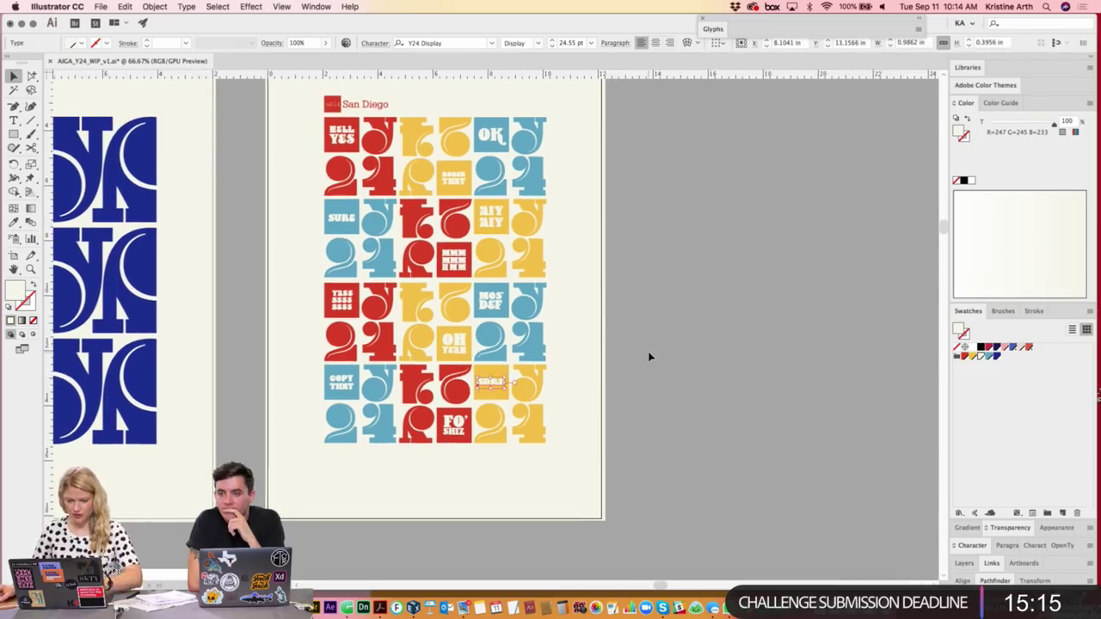
- Replace the SURE copy on the lower yellow tile with 10-2 and scale it up
left_click(649, 356)
key("ctrl+equal")
key("ctrl+equal")
double_click(508, 459)
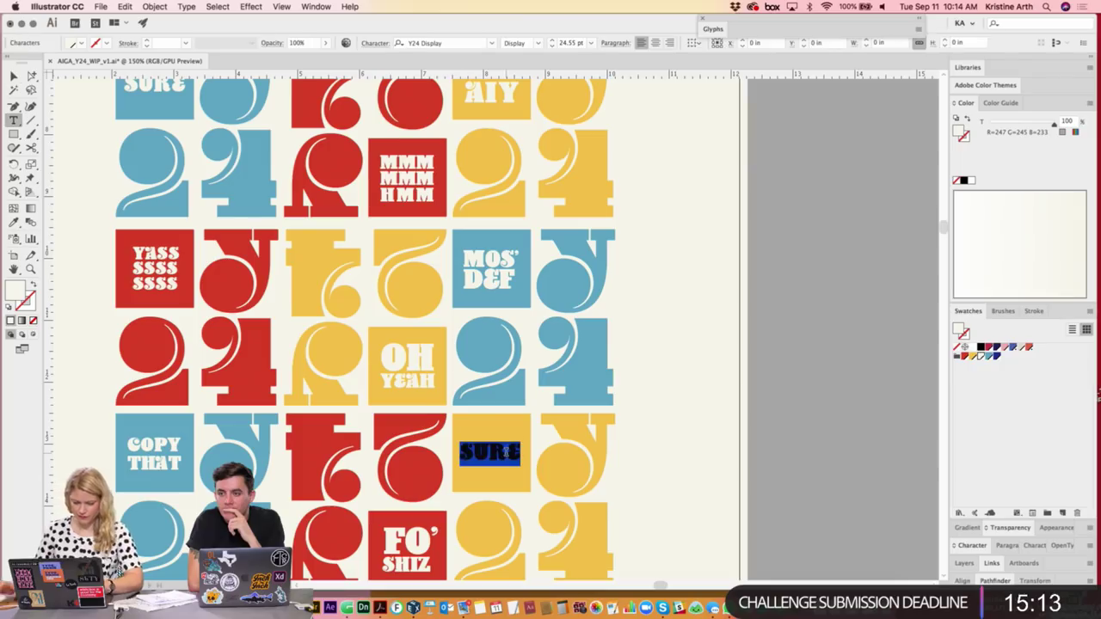
type("10-4")
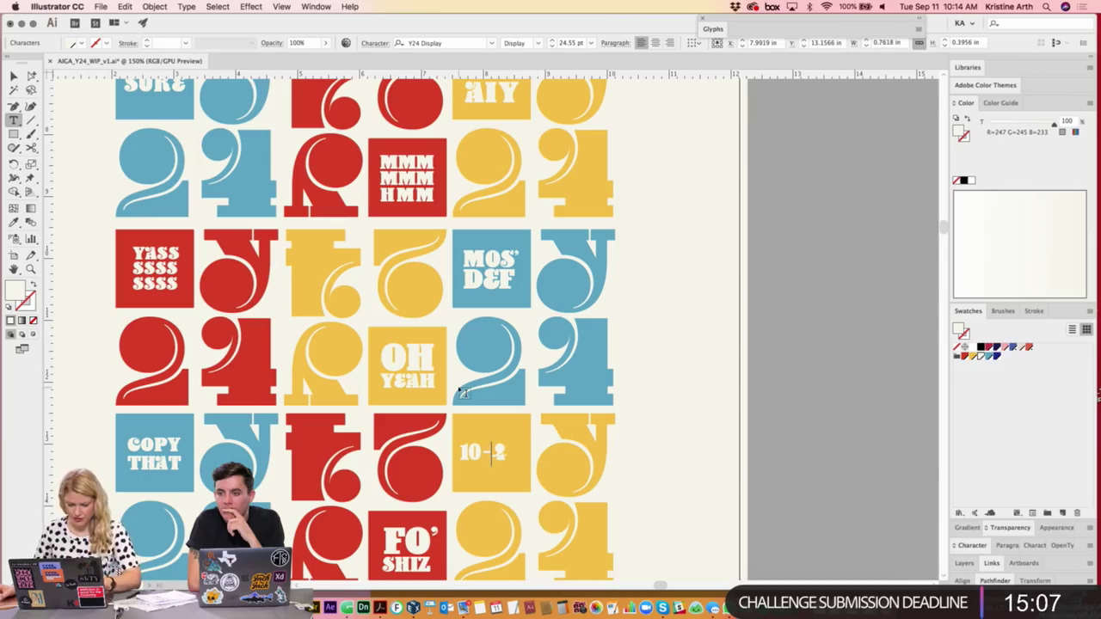
key("Escape")
scroll(616, 312, "down", 3)
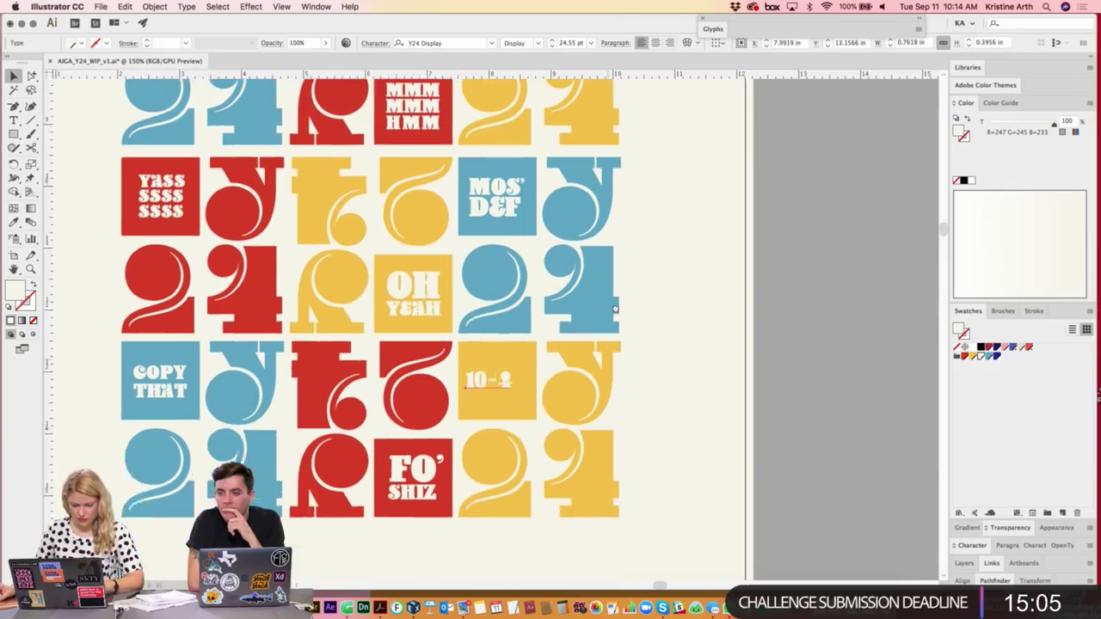
scroll(615, 312, "down", 4)
key("super+equal")
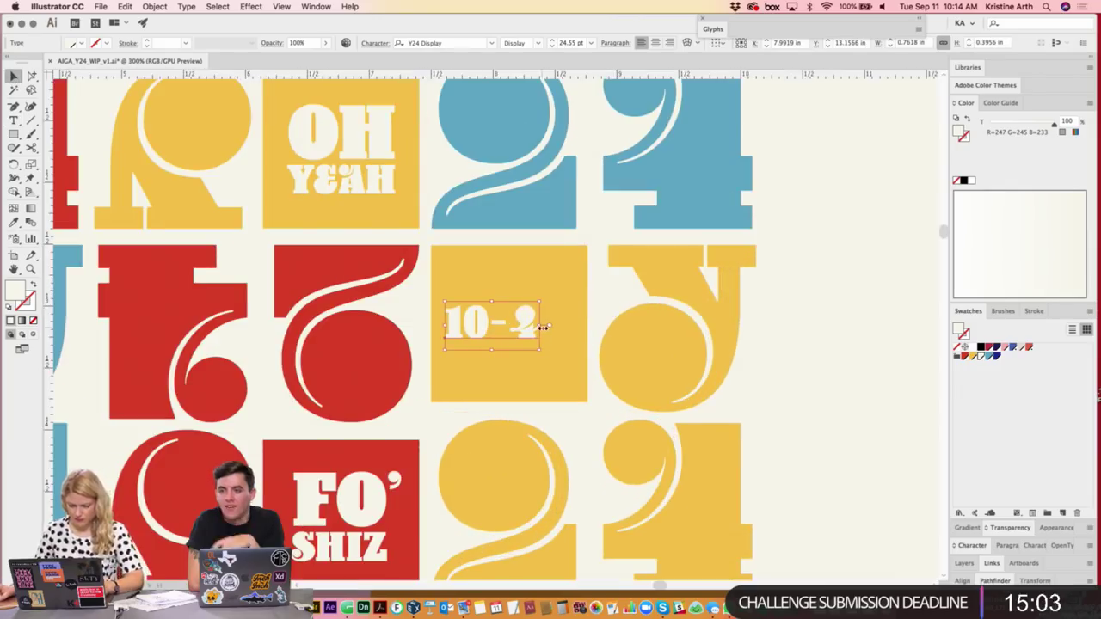
mouse_move(549, 325)
left_mouse_down()
mouse_move(583, 325)
mouse_move(571, 335)
mouse_move(555, 290)
left_mouse_up()
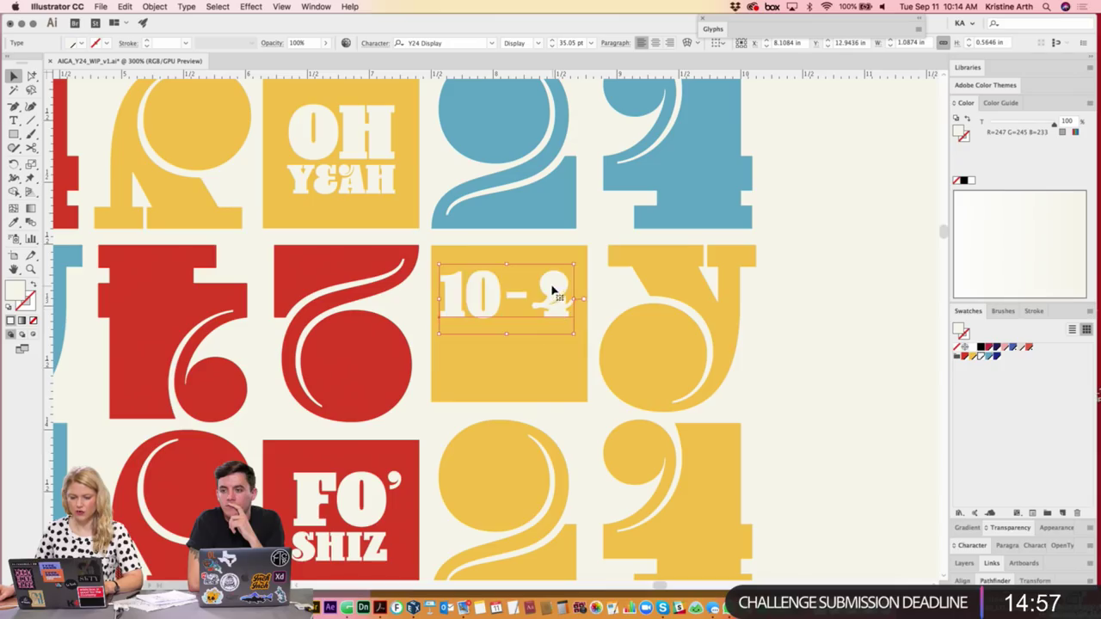
left_click(788, 384)
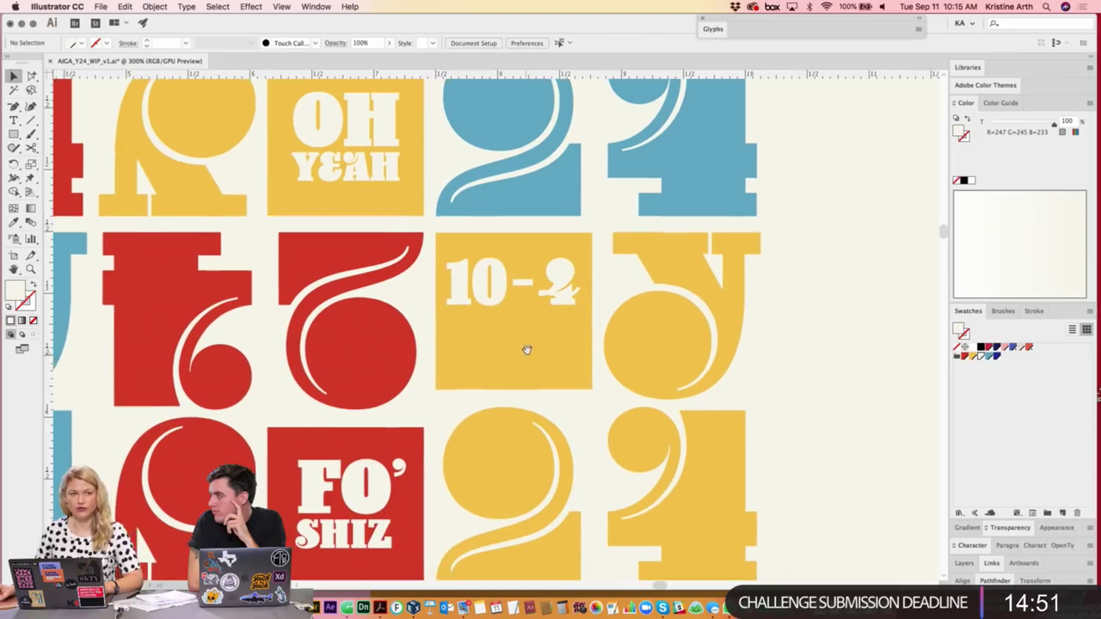
- Add an enlarged FOR line above SURE on the blue tile and reposition the text
left_click_drag(523, 347, 679, 420)
scroll(463, 269, "up", 10)
scroll(463, 269, "left", 6)
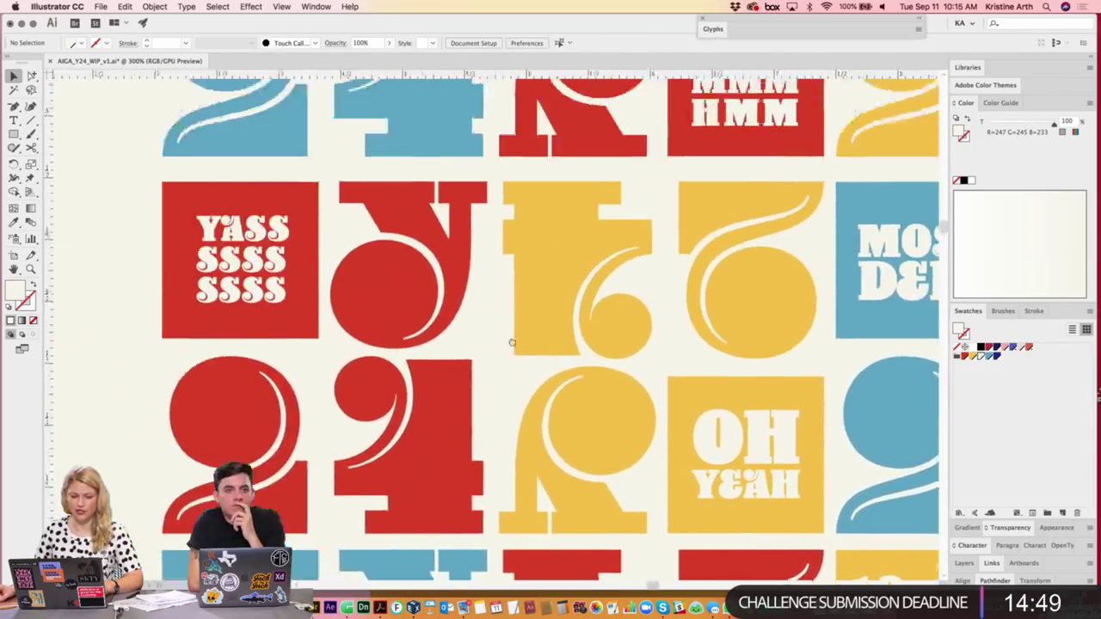
type("t")
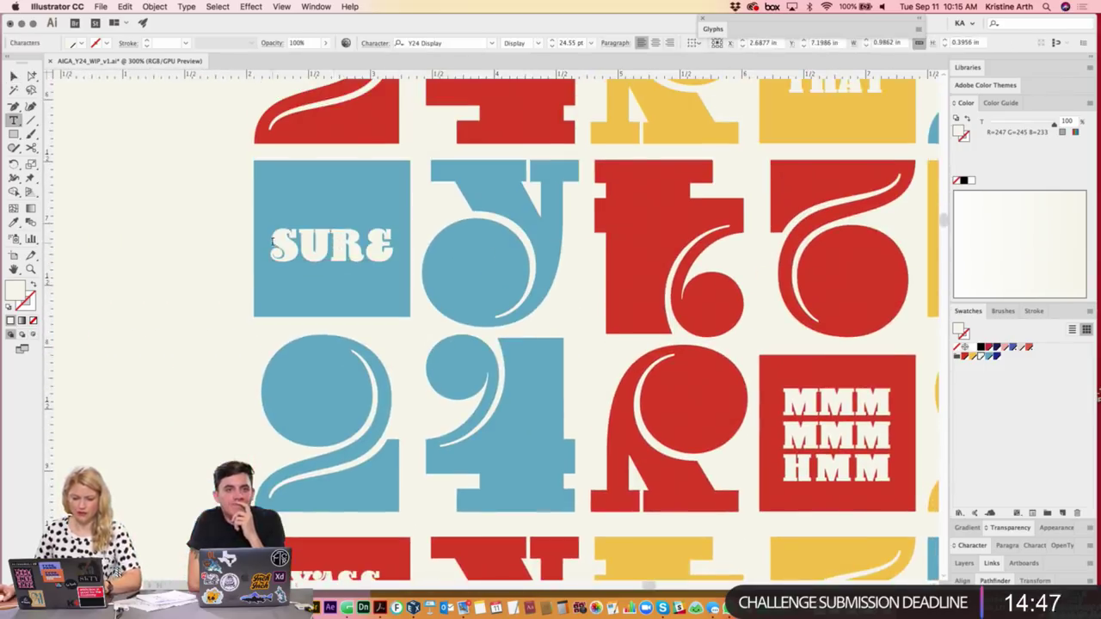
type("FOR")
key("Return")
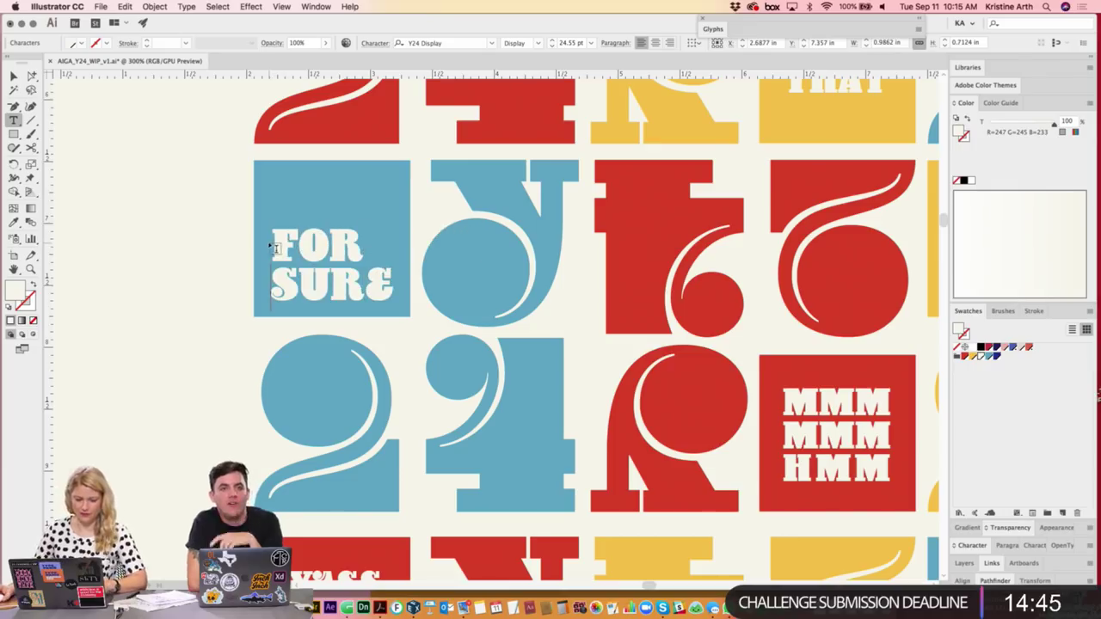
left_click_drag(273, 244, 379, 243)
key("ctrl+shift+period")
key("ctrl+shift+period")
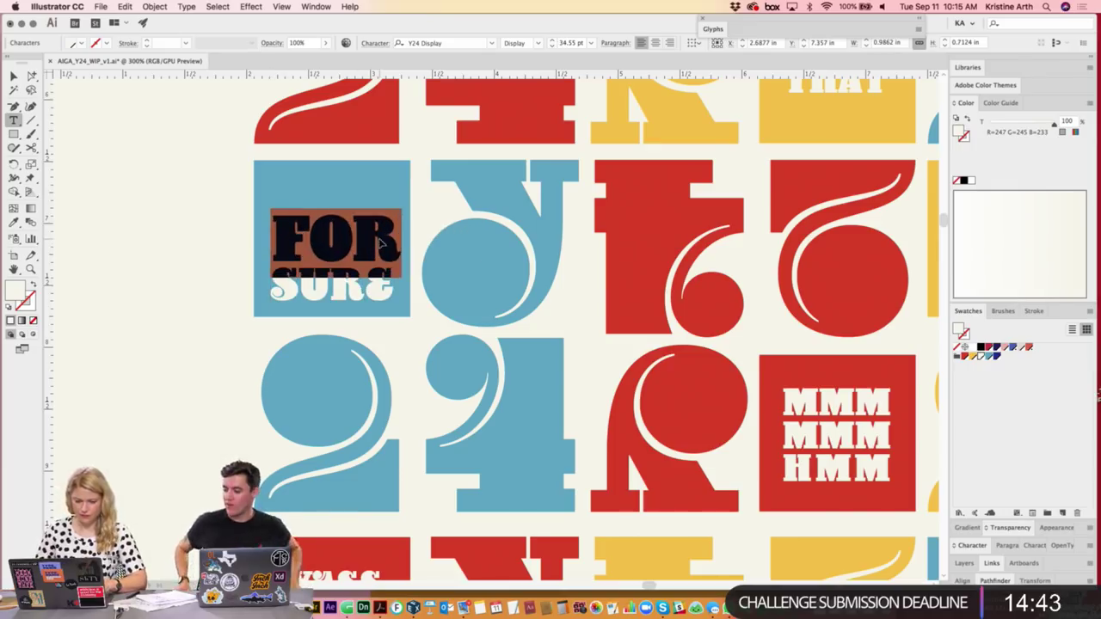
key("ctrl+shift+period")
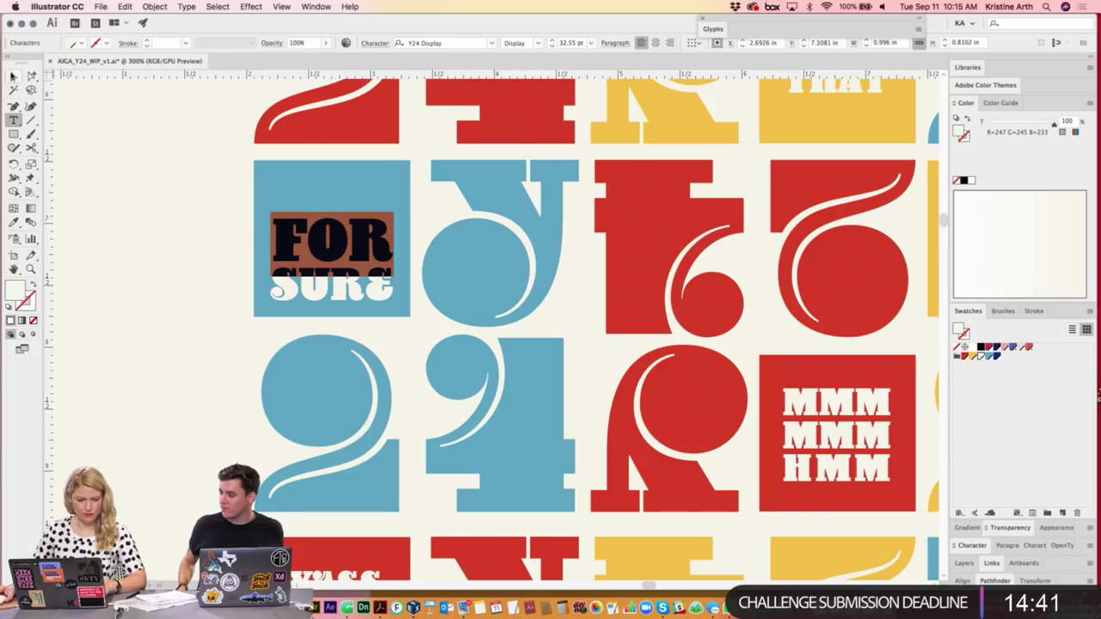
key("Escape")
mouse_move(344, 262)
left_mouse_down()
mouse_move(340, 231)
mouse_move(387, 240)
mouse_move(374, 230)
left_mouse_up()
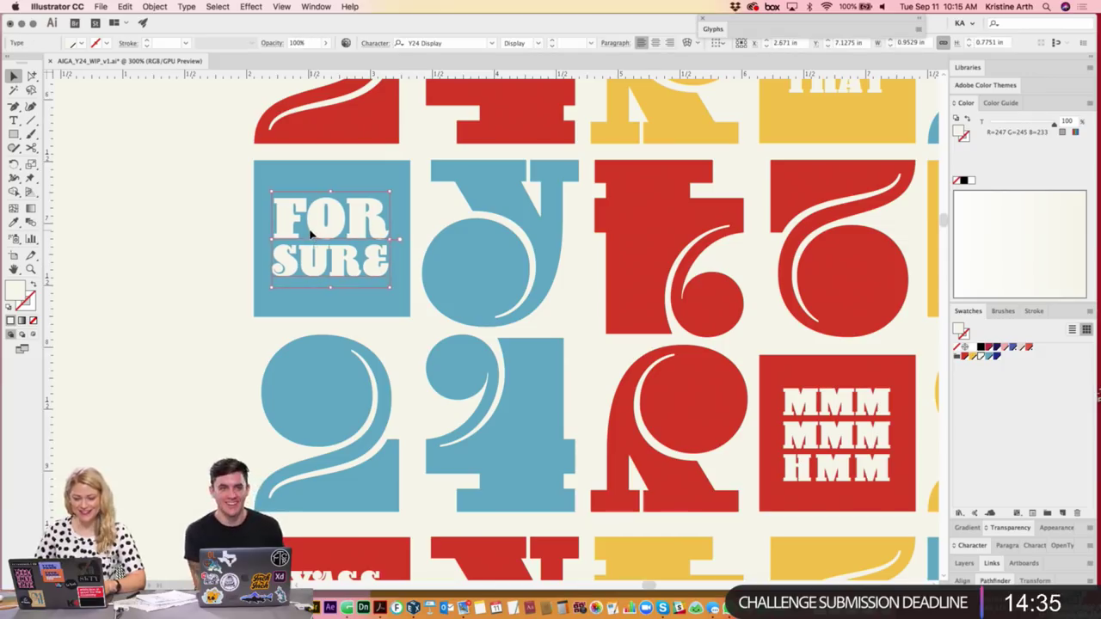
scroll(529, 344, "down", 10)
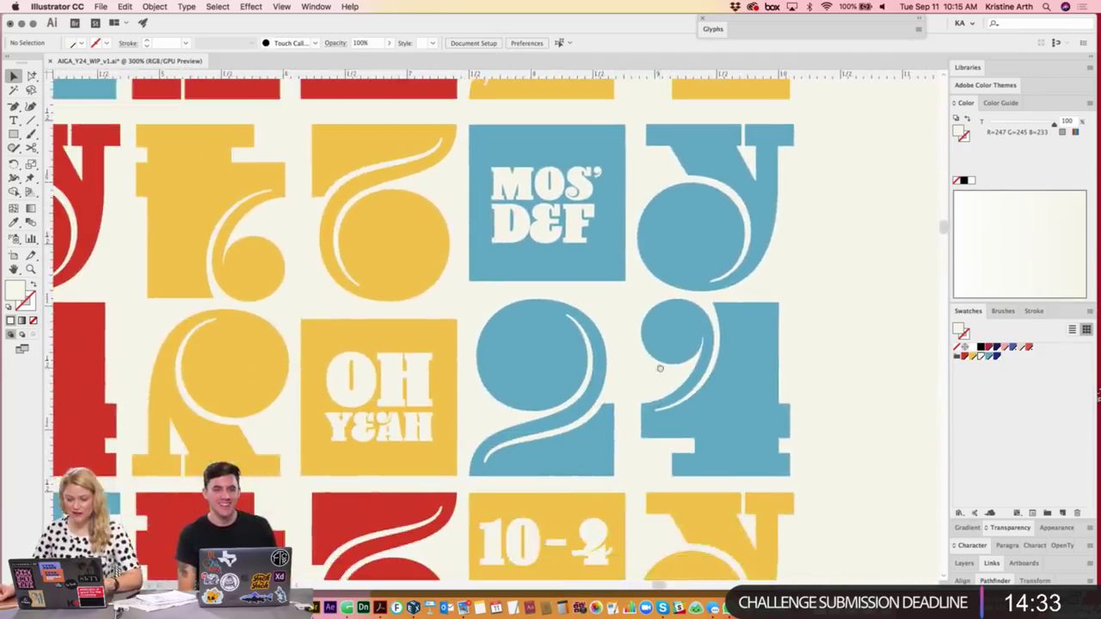
- Tighten the spacing before the 2 in the yellow tile's 10-2 text
scroll(660, 369, "down", 5)
double_click(590, 337)
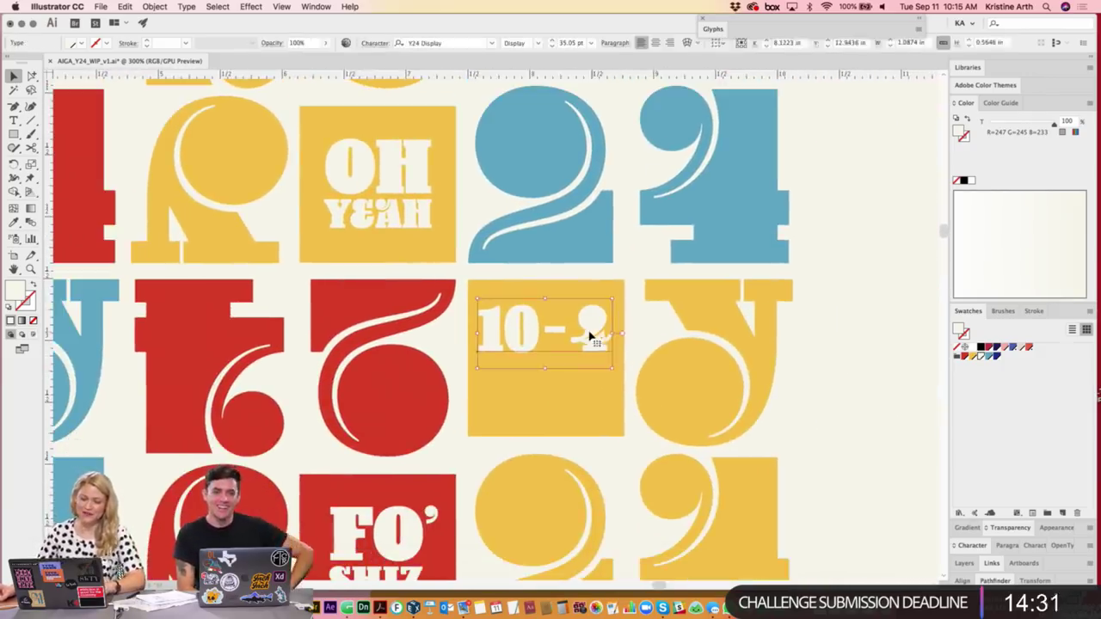
left_click(579, 332)
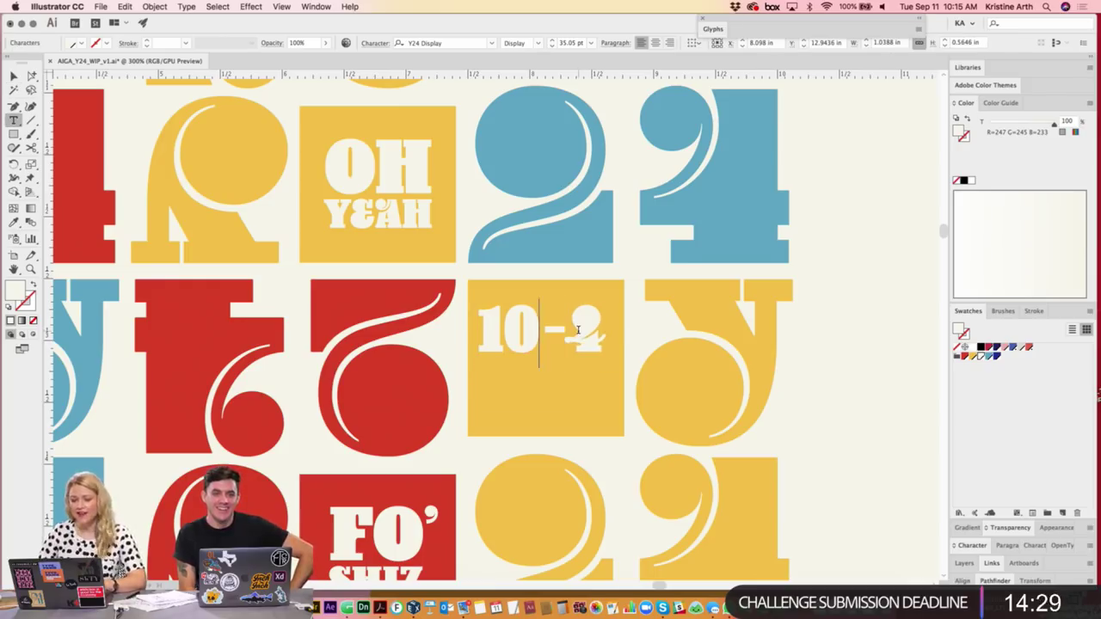
key("alt+Left")
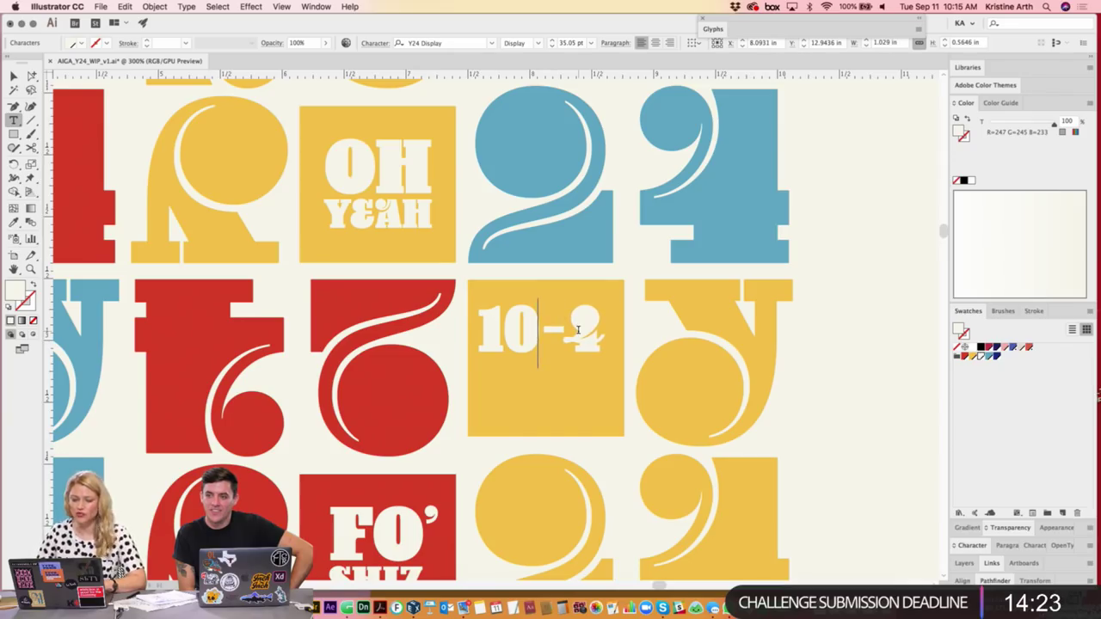
key("Escape")
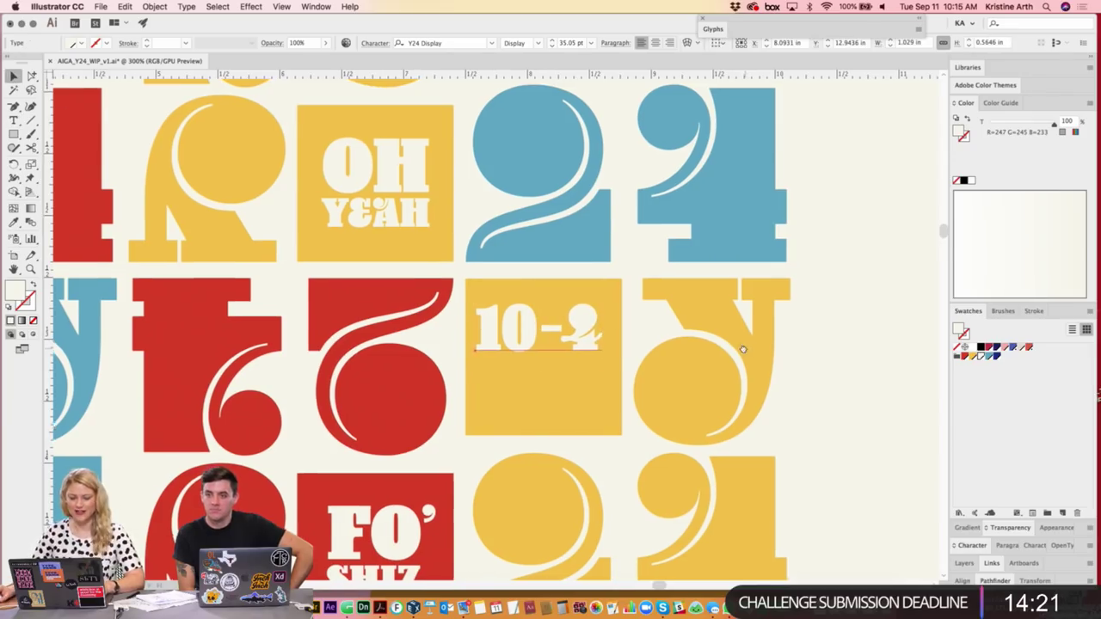
- Try a duplicate of the 10-2 text below the original, undo it, and zoom out
scroll(605, 346, "right", 1)
left_click(590, 338)
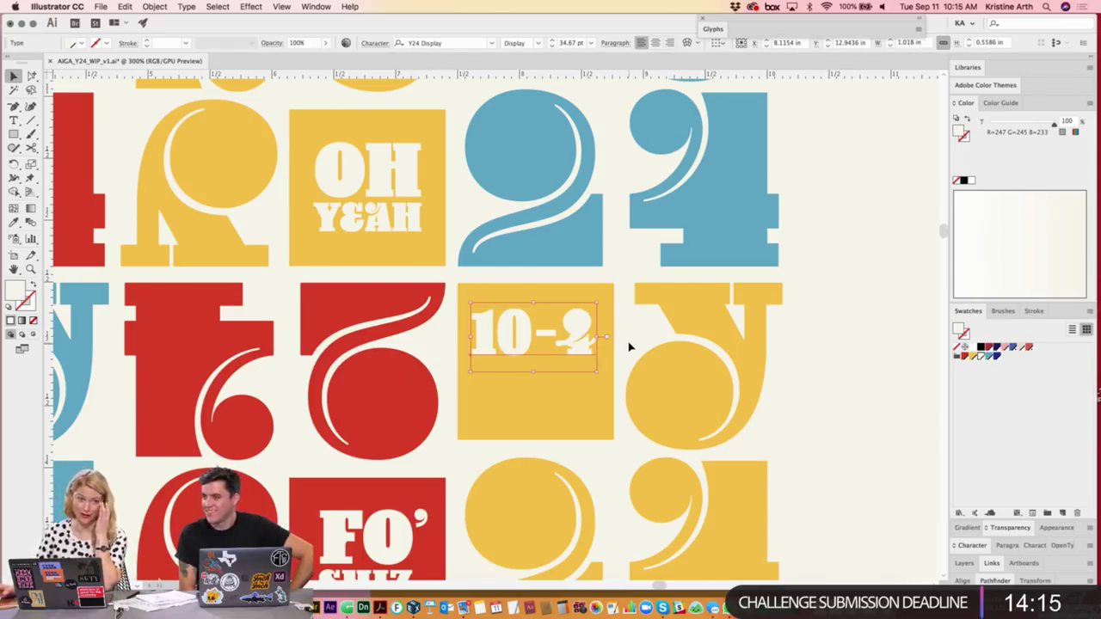
left_click(841, 371)
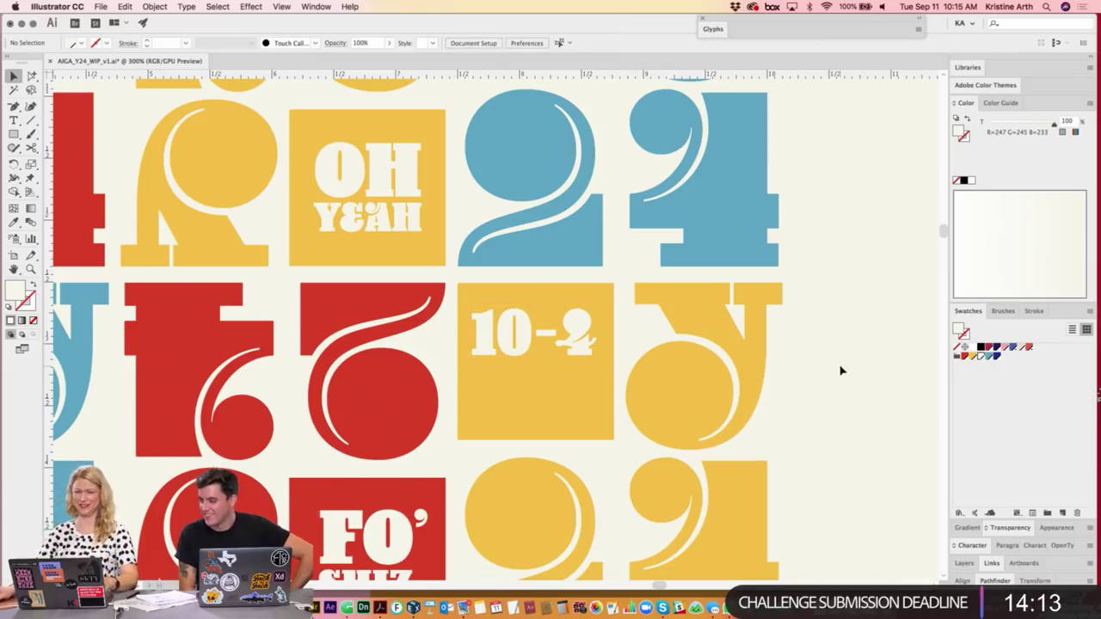
left_click_drag(542, 344, 541, 396)
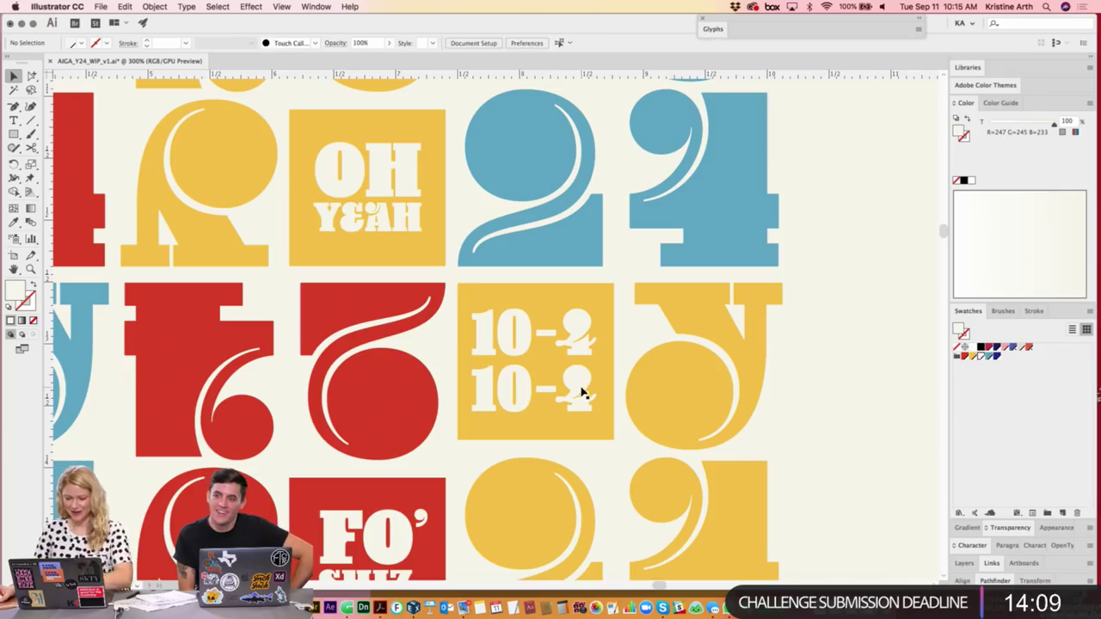
key("ctrl+z")
key("ctrl+minus")
key("ctrl+minus")
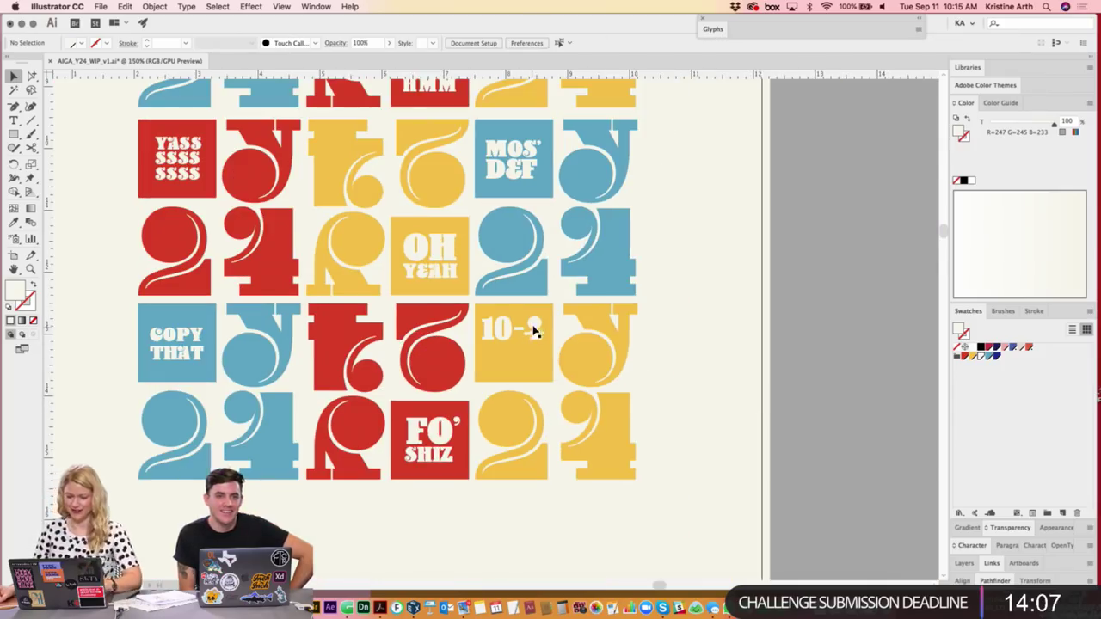
left_click(533, 342)
left_click(689, 370)
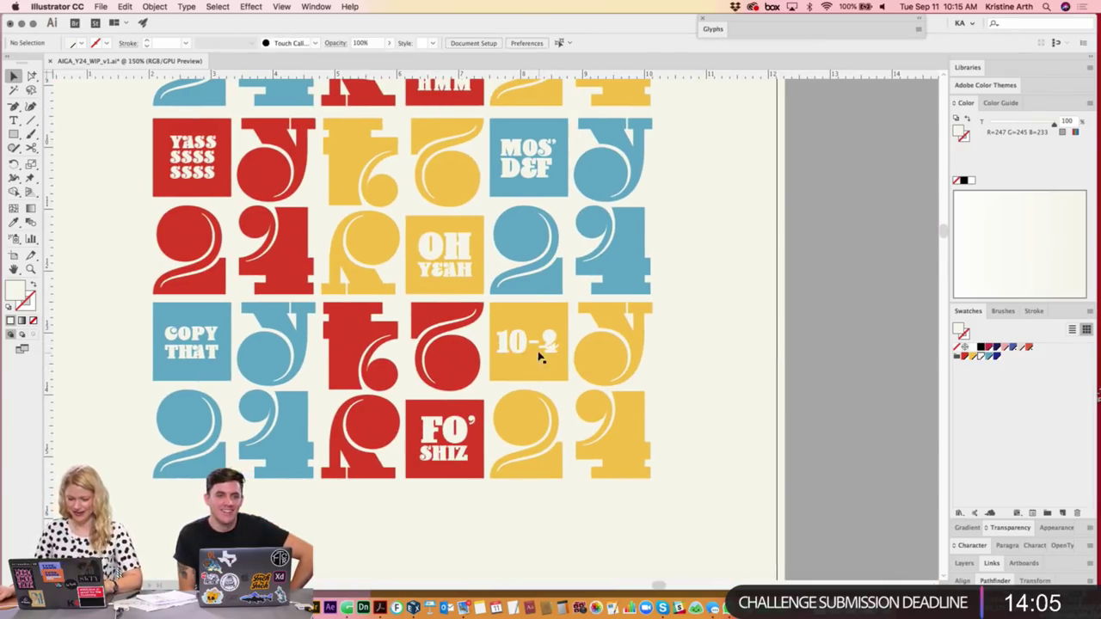
left_click(547, 347)
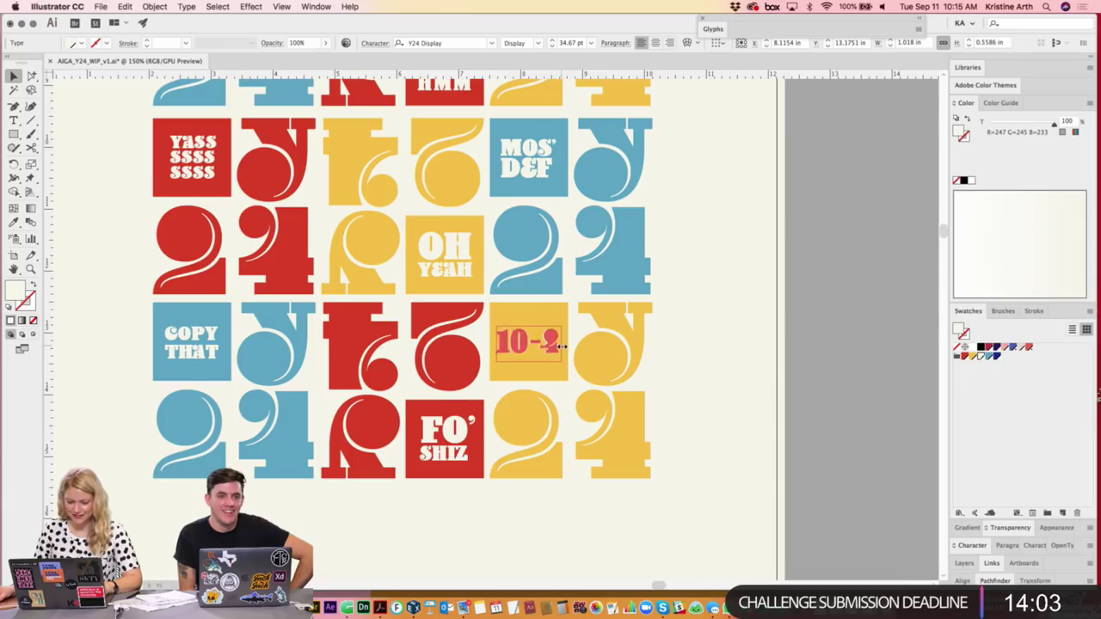
left_click(679, 355)
scroll(671, 378, "down", 5)
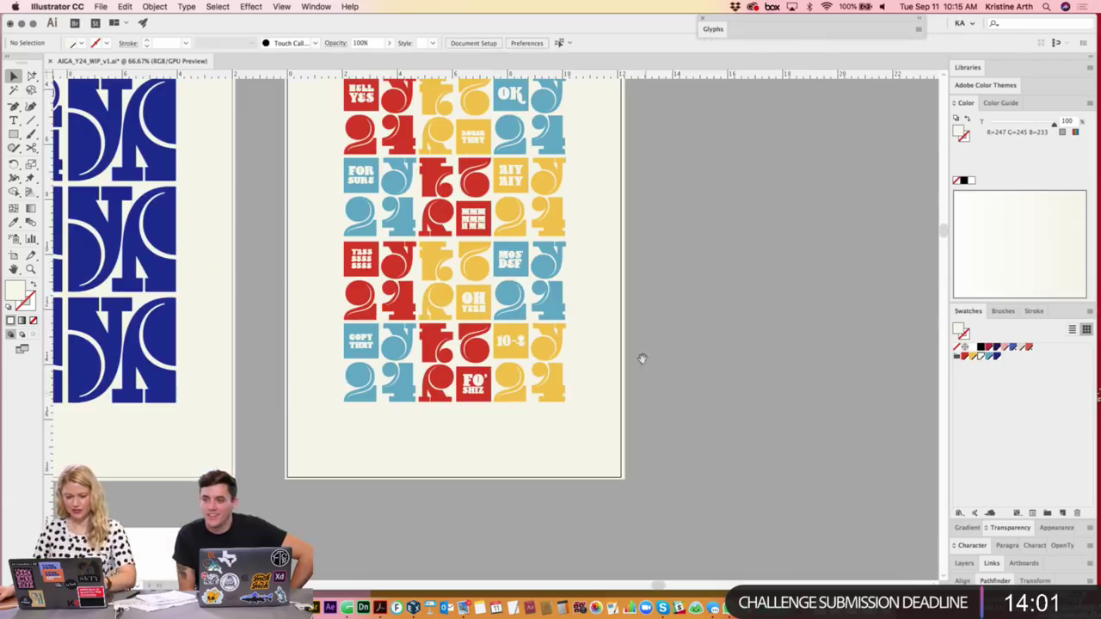
scroll(695, 413, "down", 1)
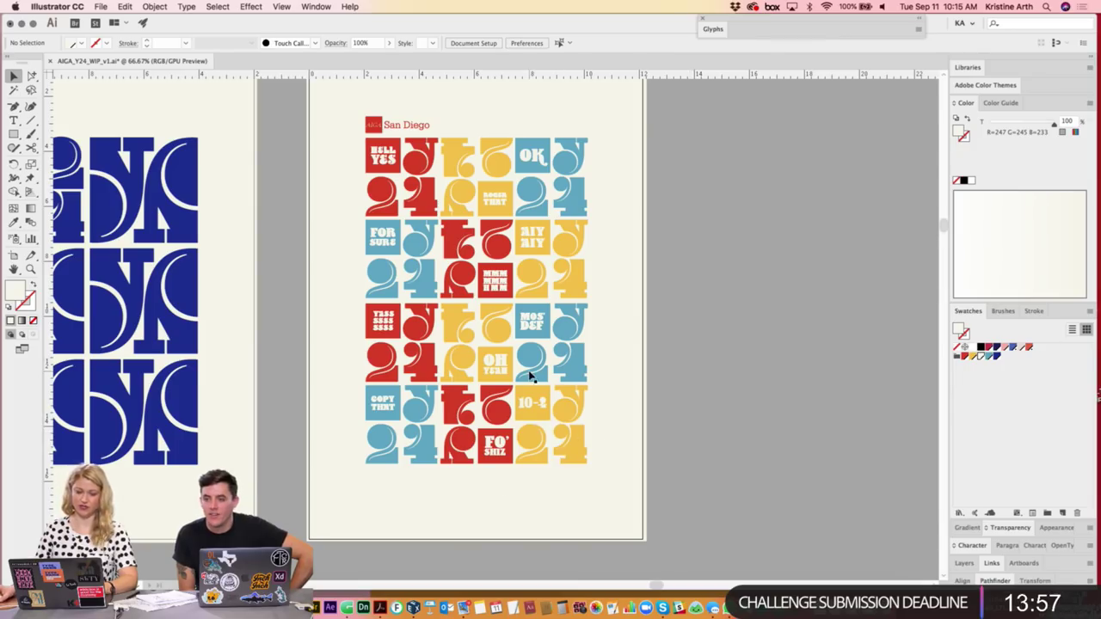
- Retype the yellow tile's 10-2 text as UH over HUH
double_click(534, 413)
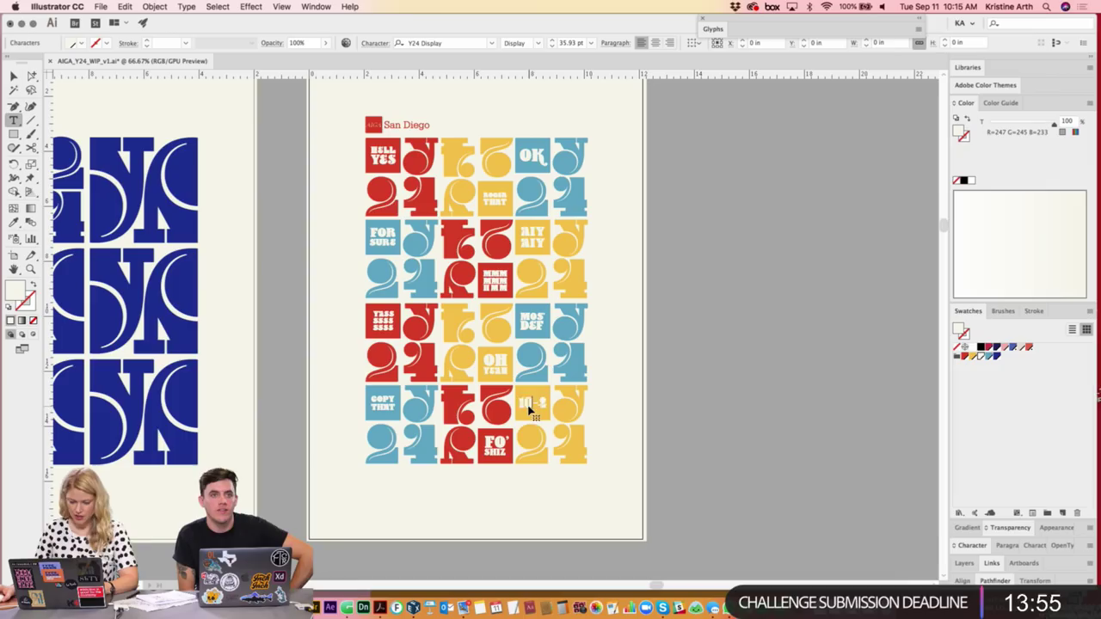
double_click(532, 405)
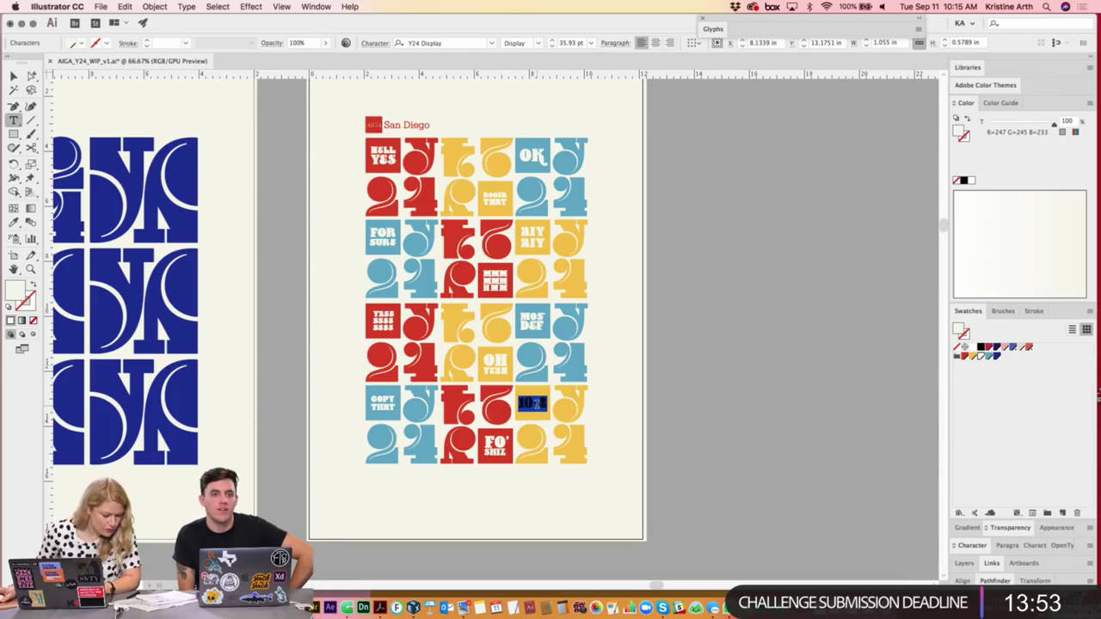
type("UH")
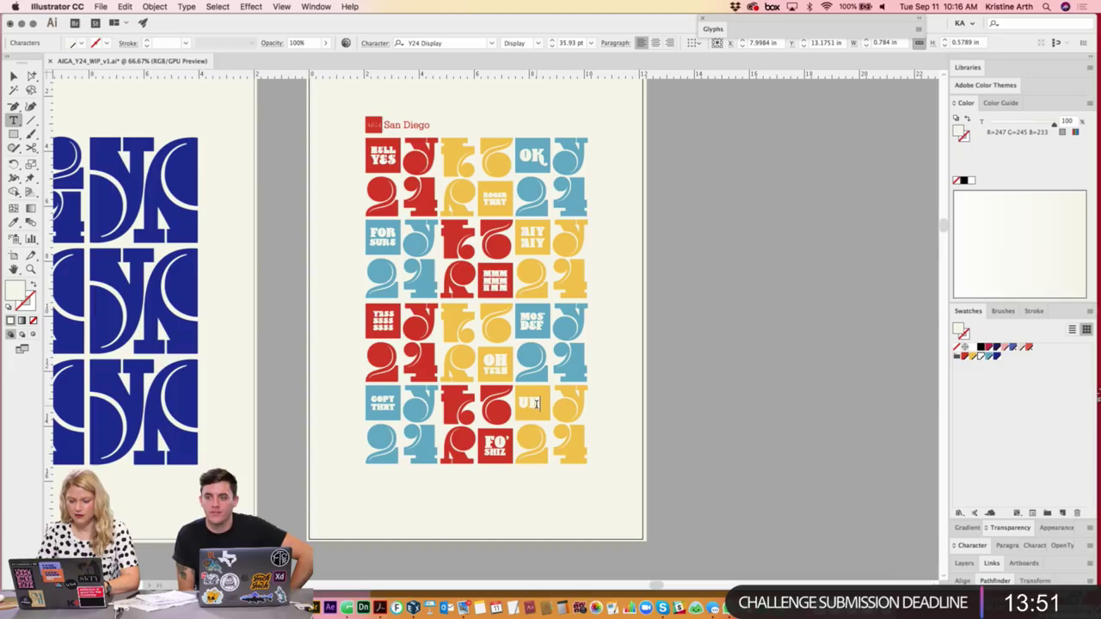
key("Escape")
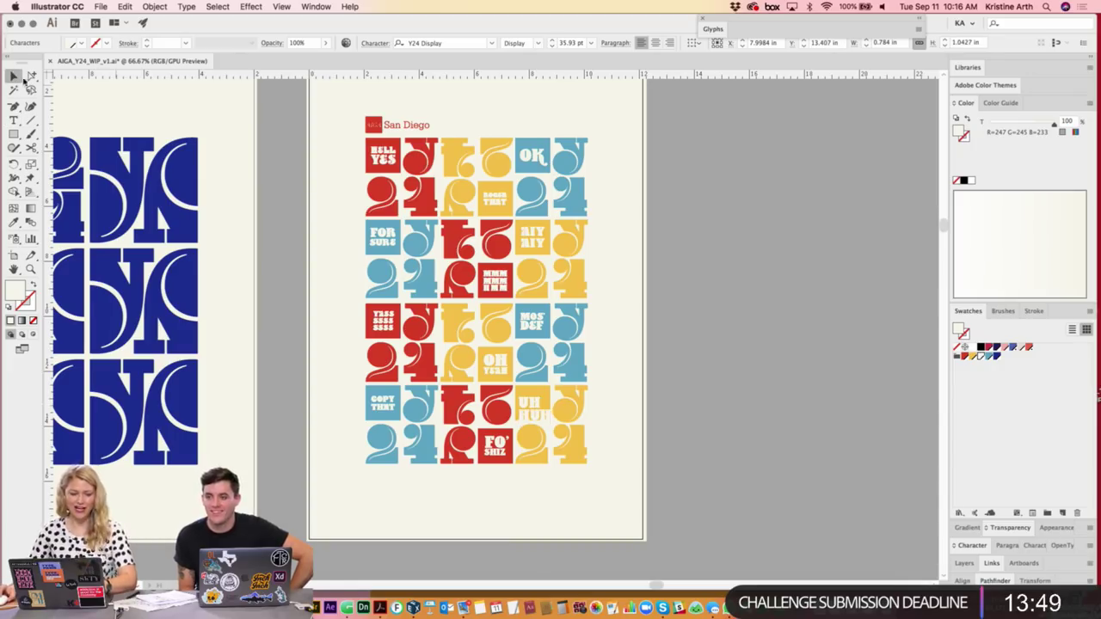
- Enlarge the word UH to 53.93 pt with Cmd+Shift+>
key("super+equal")
key("super+equal")
key("super+equal")
key("super+equal")
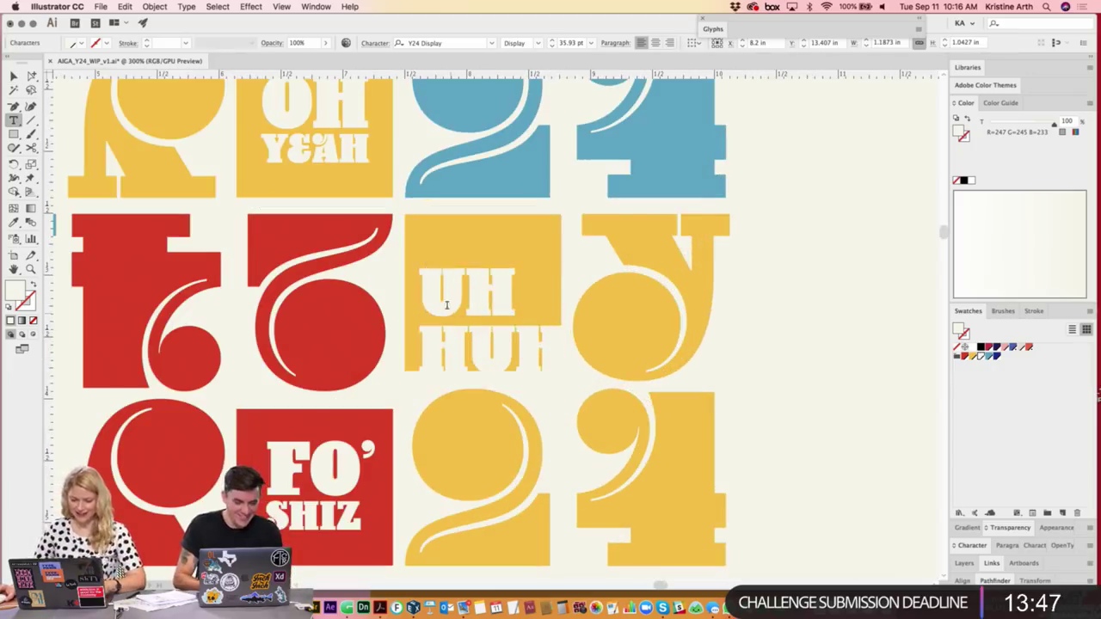
double_click(540, 288)
key("super+shift+period")
key("super+shift+period")
key("super+shift+period")
key("super+shift+period")
key("super+shift+period")
key("super+shift+period")
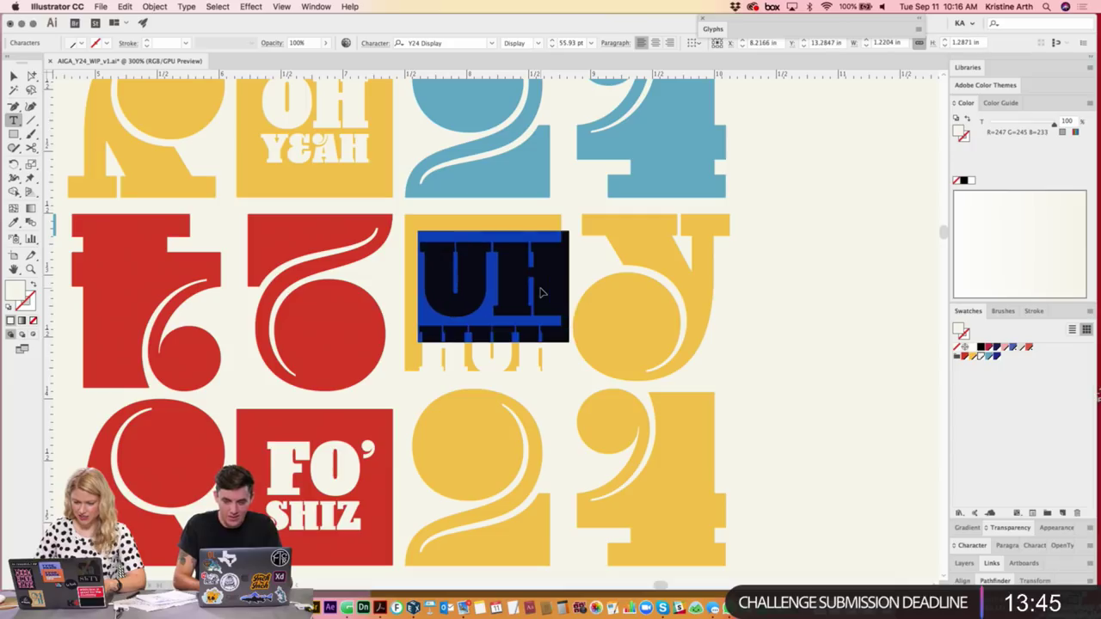
left_click(13, 75)
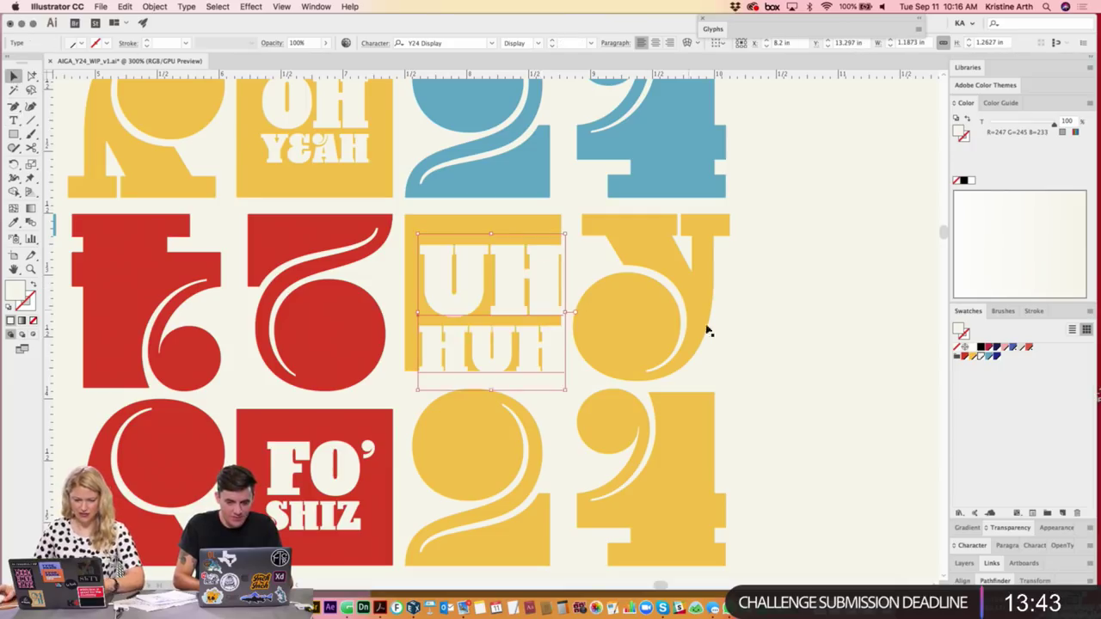
left_click_drag(656, 320, 788, 533)
- Shrink the UH HUH text so it fits inside its yellow tile
key("super+minus")
key("super+minus")
key("super+minus")
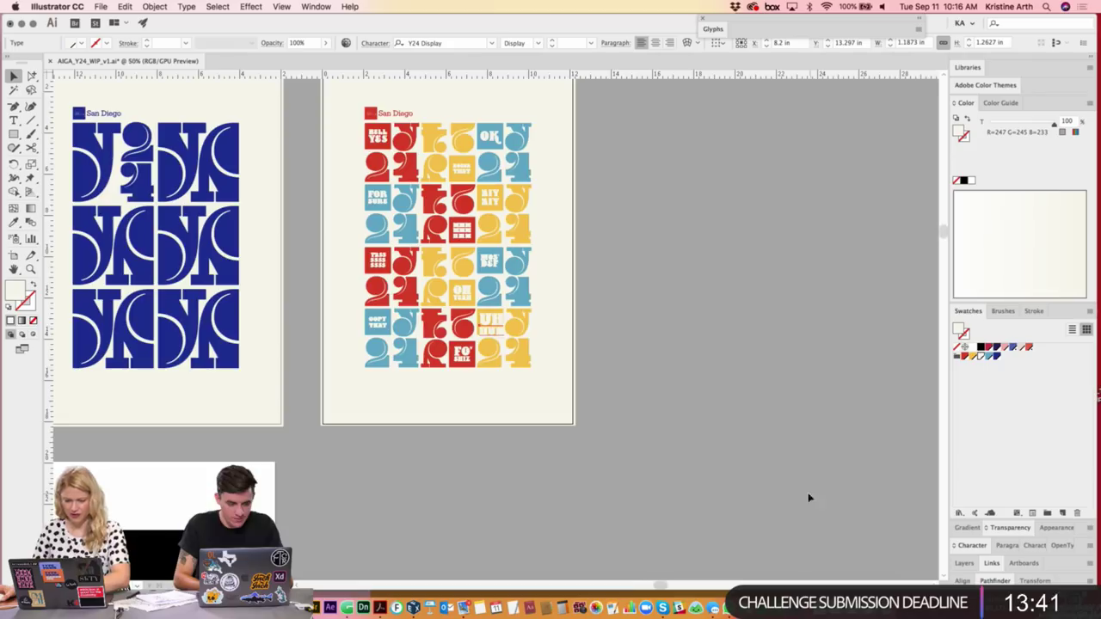
key("super+equal")
key("super+equal")
left_click_drag(701, 300, 732, 448)
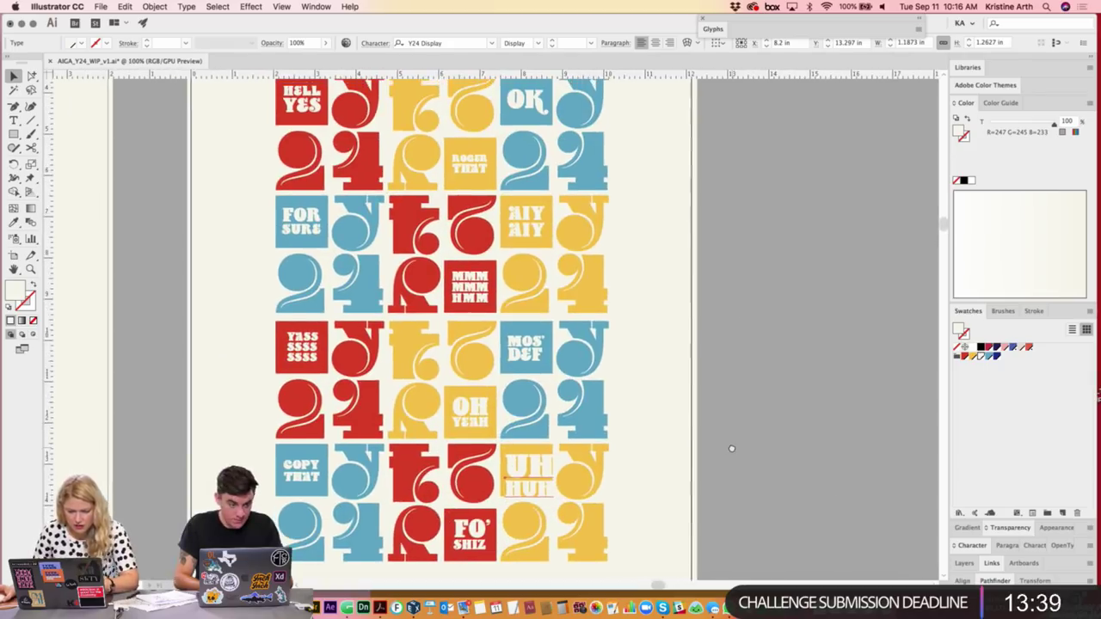
scroll(667, 421, "down", 3)
scroll(667, 421, "left", 1)
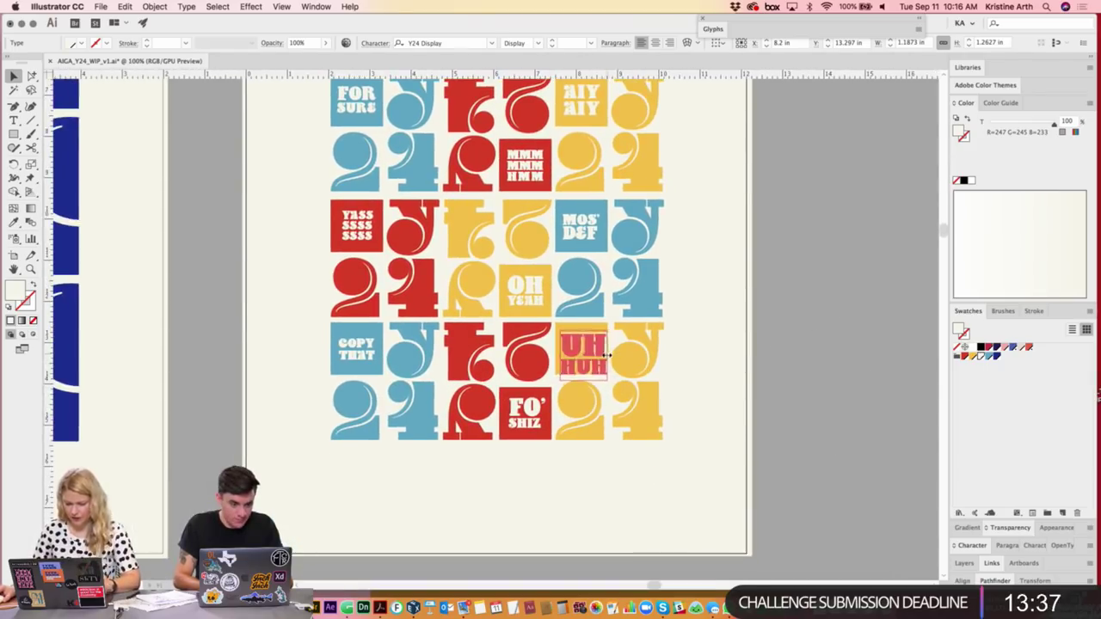
left_click_drag(608, 353, 564, 350)
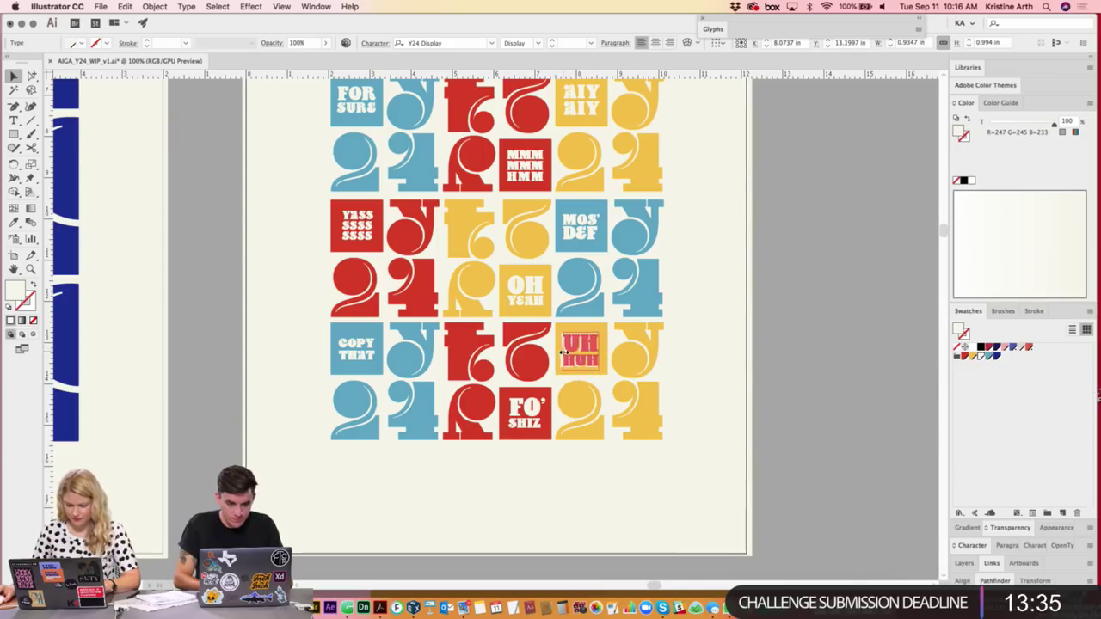
left_click(774, 347)
- Scroll around the grid and check the UH HUH text's fit
scroll(753, 499, "up", 4)
scroll(761, 512, "up", 4)
scroll(764, 515, "up", 1)
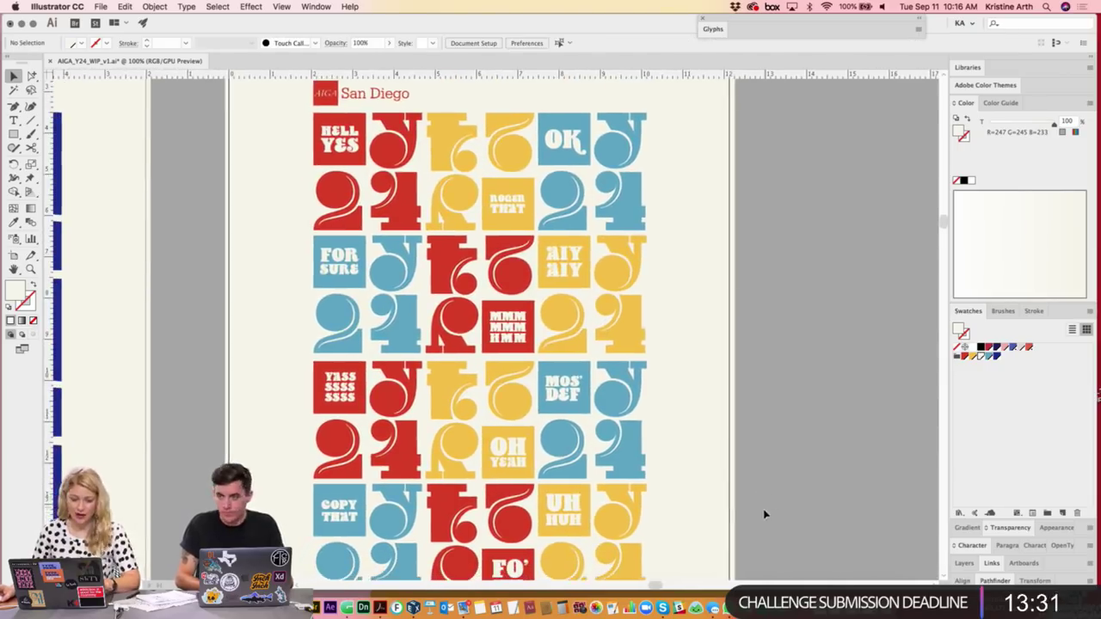
scroll(766, 499, "down", 3)
scroll(671, 503, "down", 1)
left_click(581, 485)
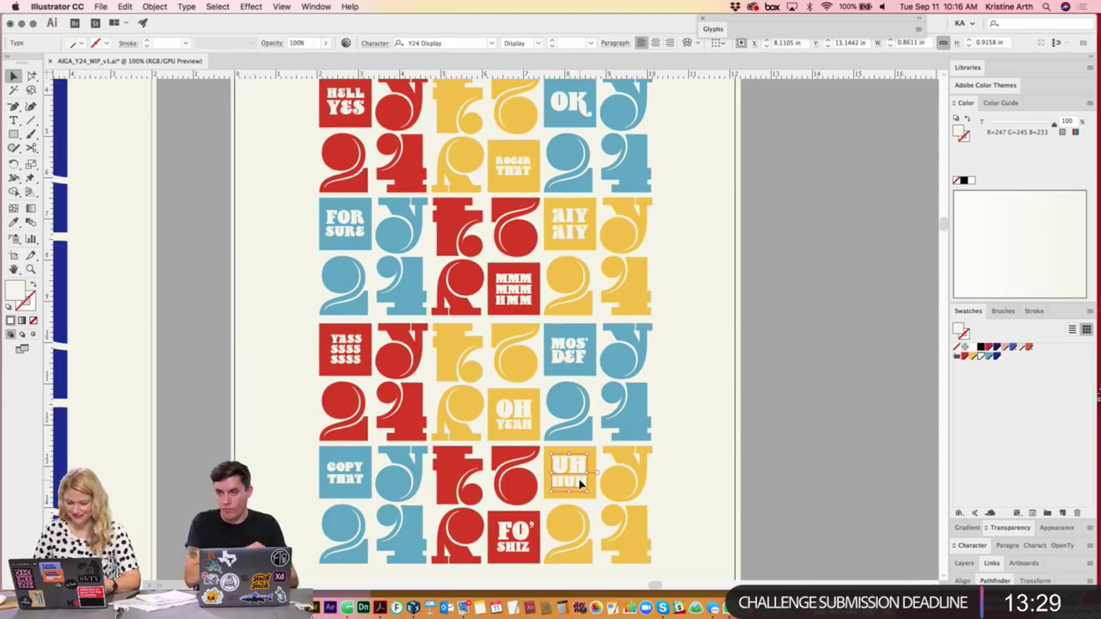
left_click(792, 414)
- Delete the cream texture background from the What happens poster
scroll(791, 417, "down", 1)
scroll(797, 425, "down", 1)
scroll(774, 422, "down", 1)
scroll(731, 419, "down", 1)
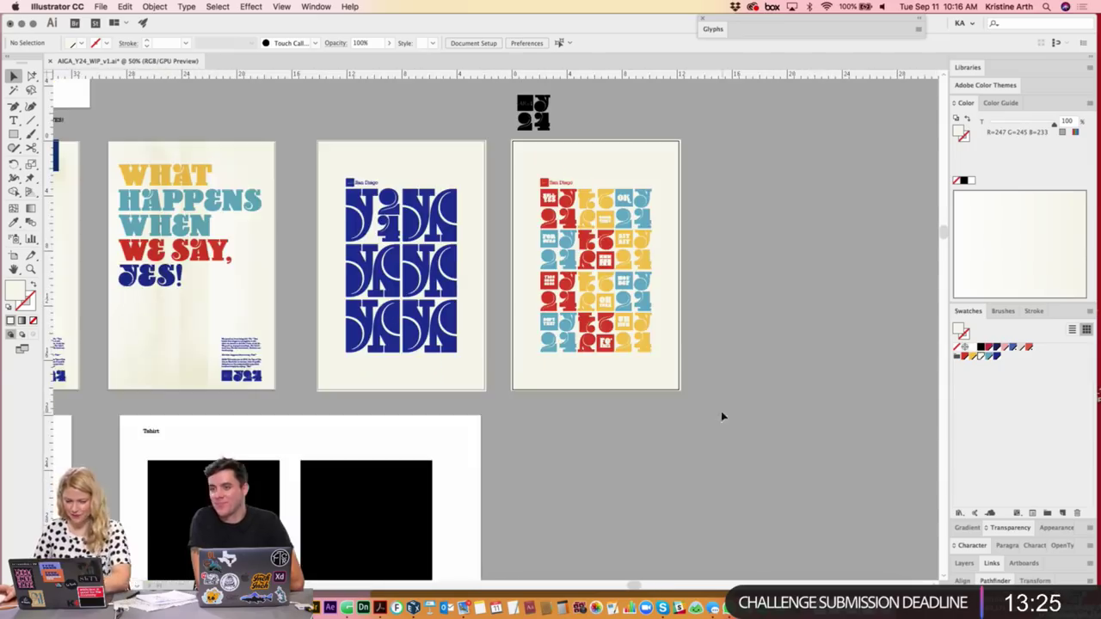
scroll(710, 401, "up", 1)
scroll(731, 413, "left", 5)
scroll(713, 412, "left", 1)
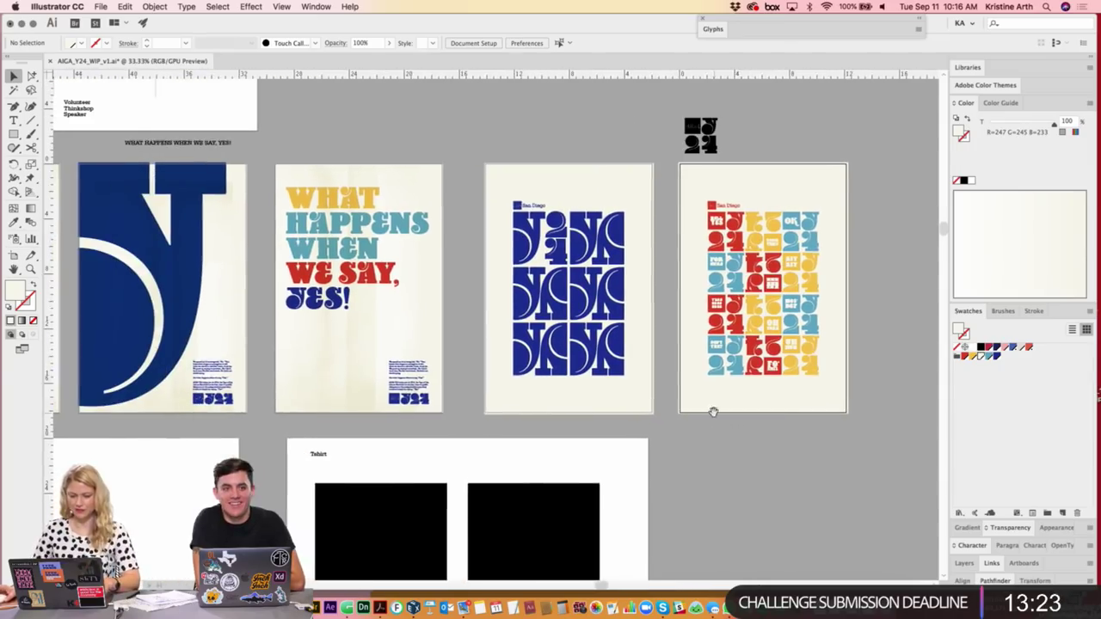
scroll(516, 379, "up", 1)
left_click(361, 358)
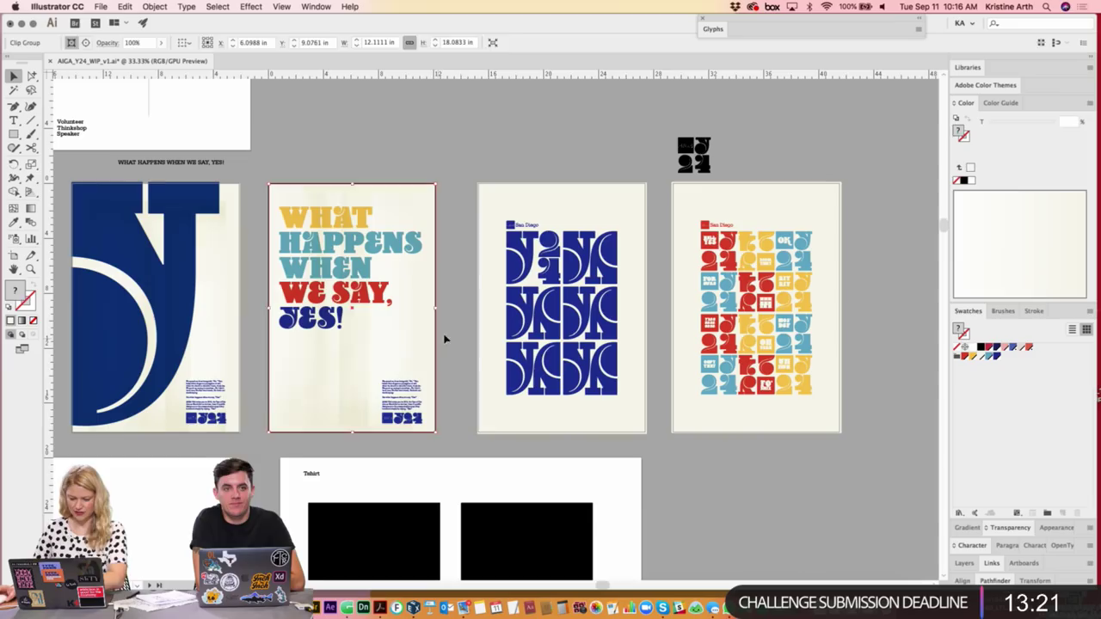
key("Delete")
- Paste the blue poster's cream background onto the What happens poster, sent behind the text
left_click(399, 197)
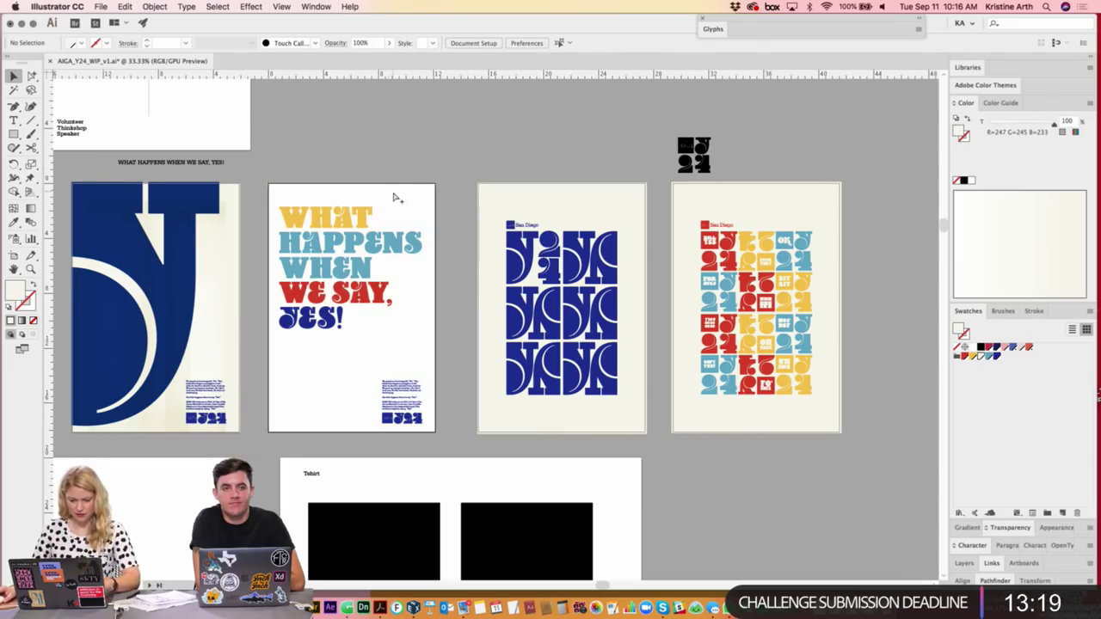
key("ctrl+z")
key("Delete")
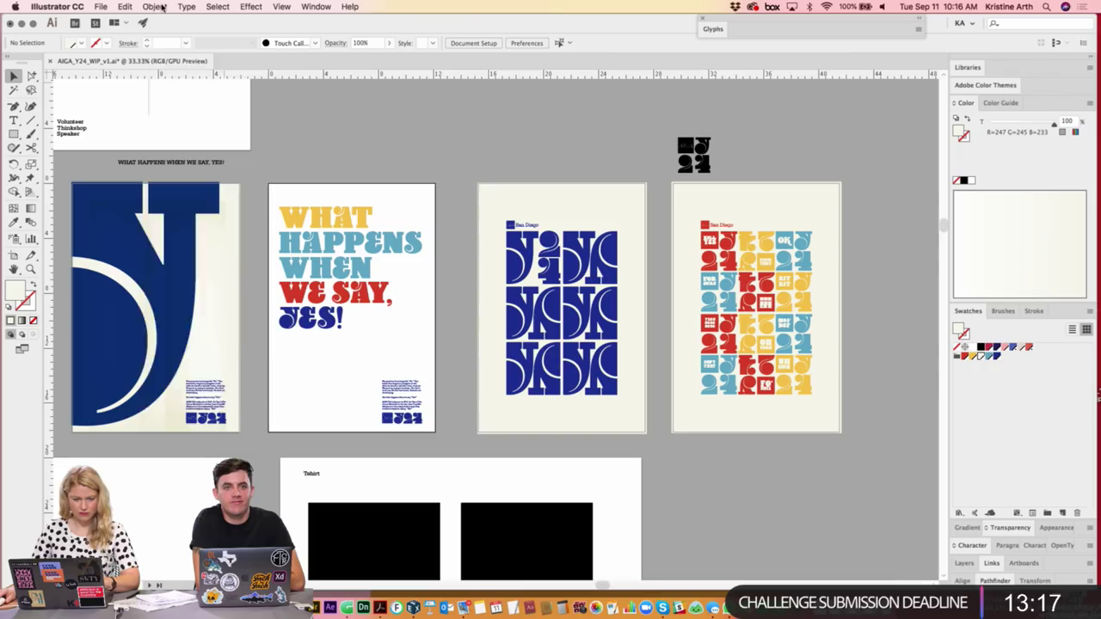
left_click(161, 7)
left_click(521, 177)
left_click(522, 211)
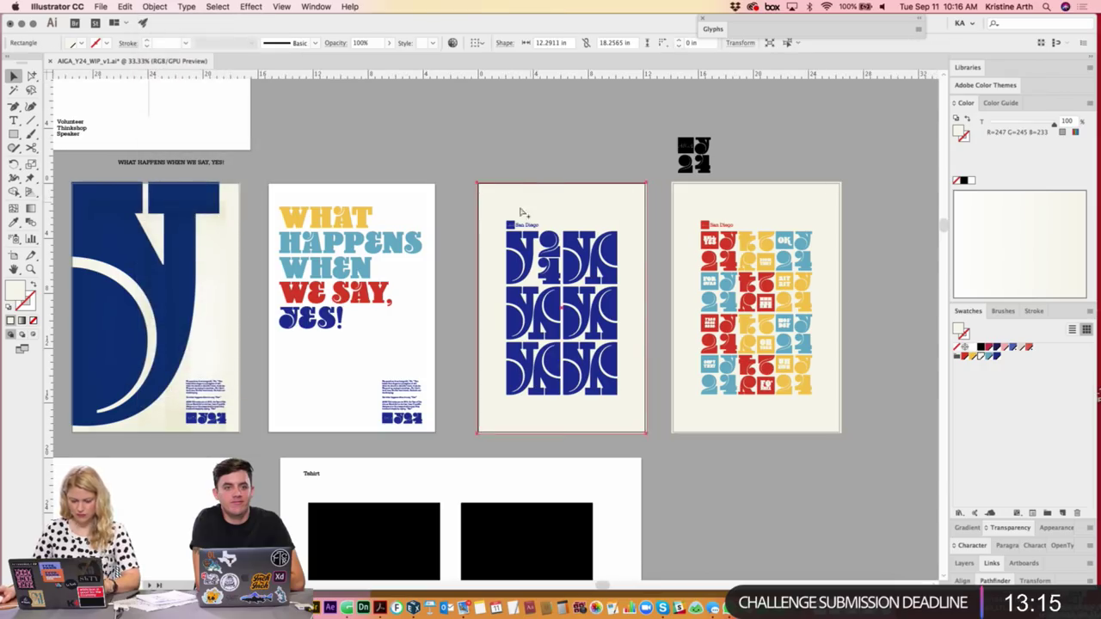
key("ctrl+c")
left_click(409, 348)
key("ctrl+shift+v")
scroll(396, 322, "left", 2)
key("ctrl+shift+bracketleft")
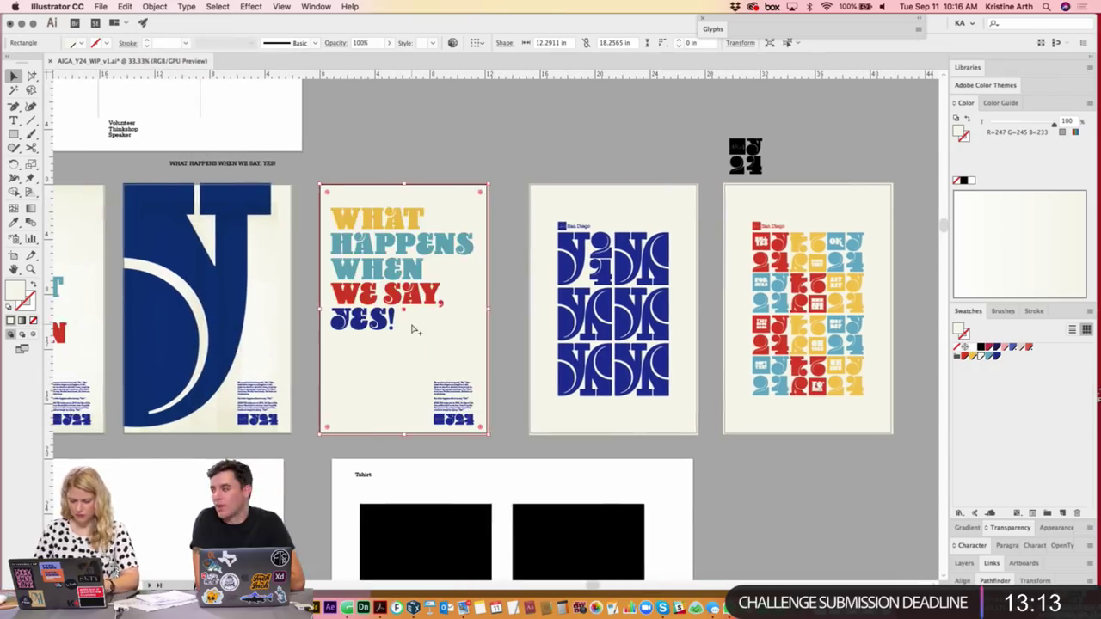
scroll(413, 325, "left", 2)
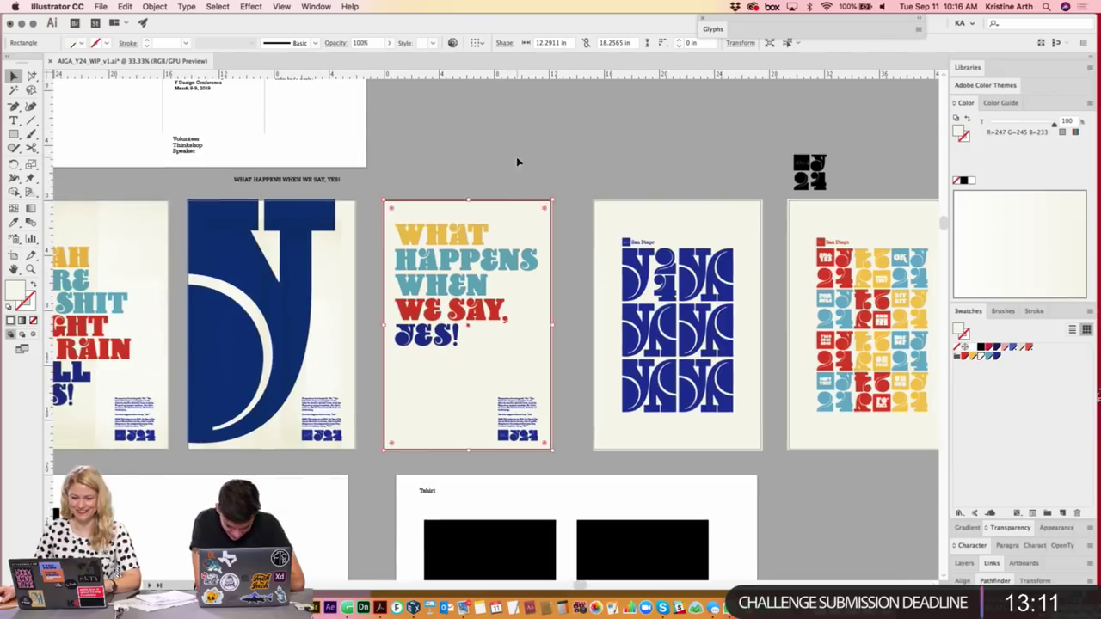
left_click(516, 156)
- Pan down to bring the Socks Copy artboard with the black sock into view
scroll(665, 369, "right", 5)
scroll(688, 404, "right", 1)
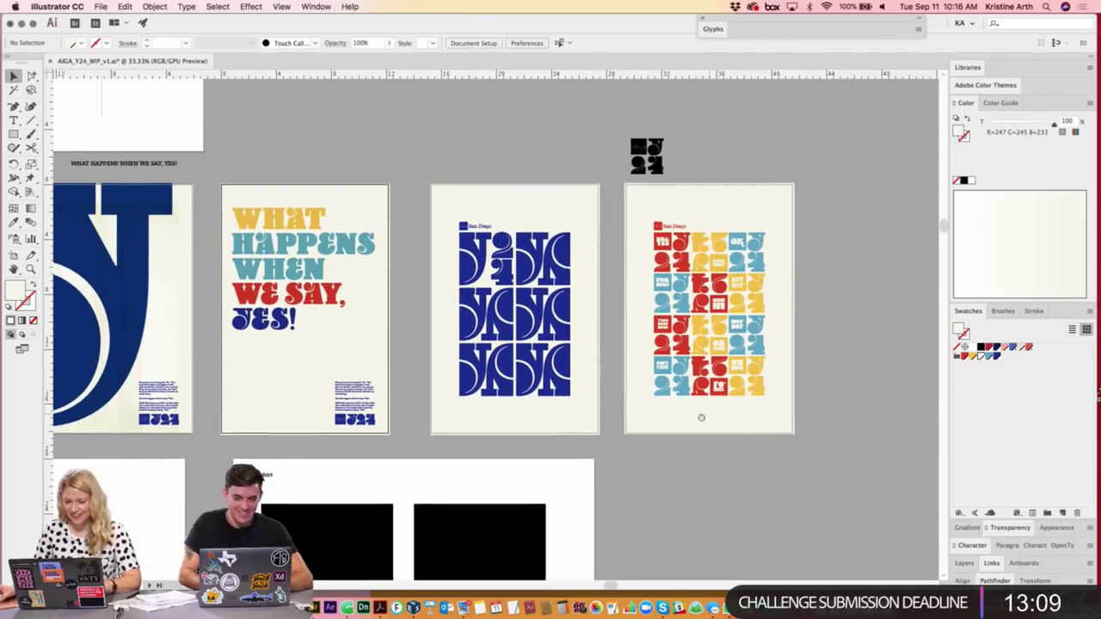
left_click(627, 159)
left_click(678, 148)
scroll(700, 384, "down", 6)
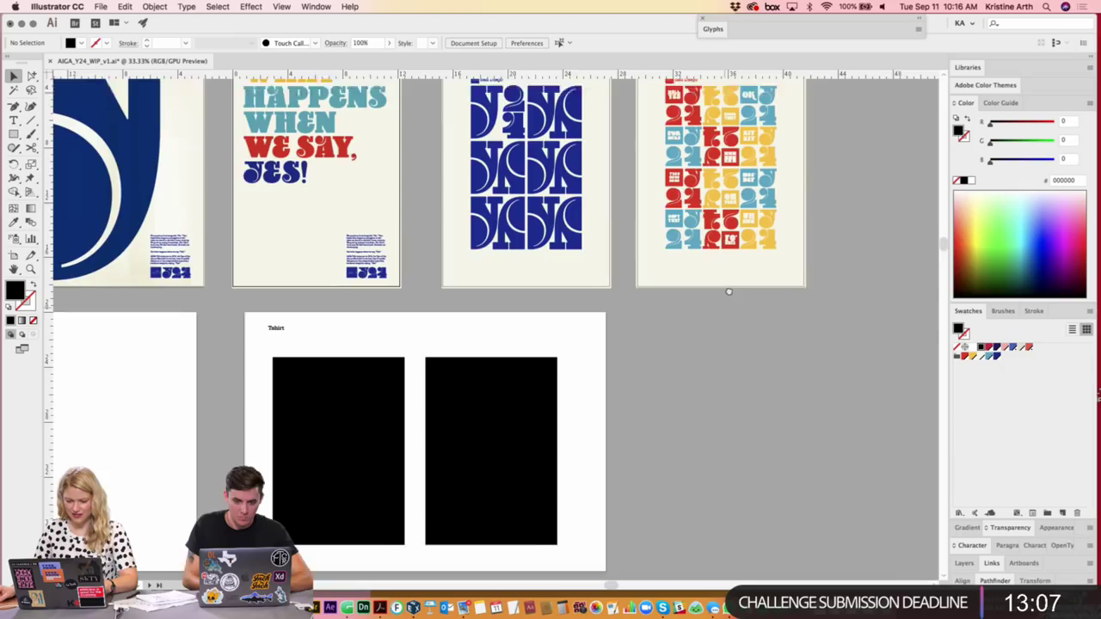
scroll(699, 383, "up", 1)
scroll(693, 391, "right", 1)
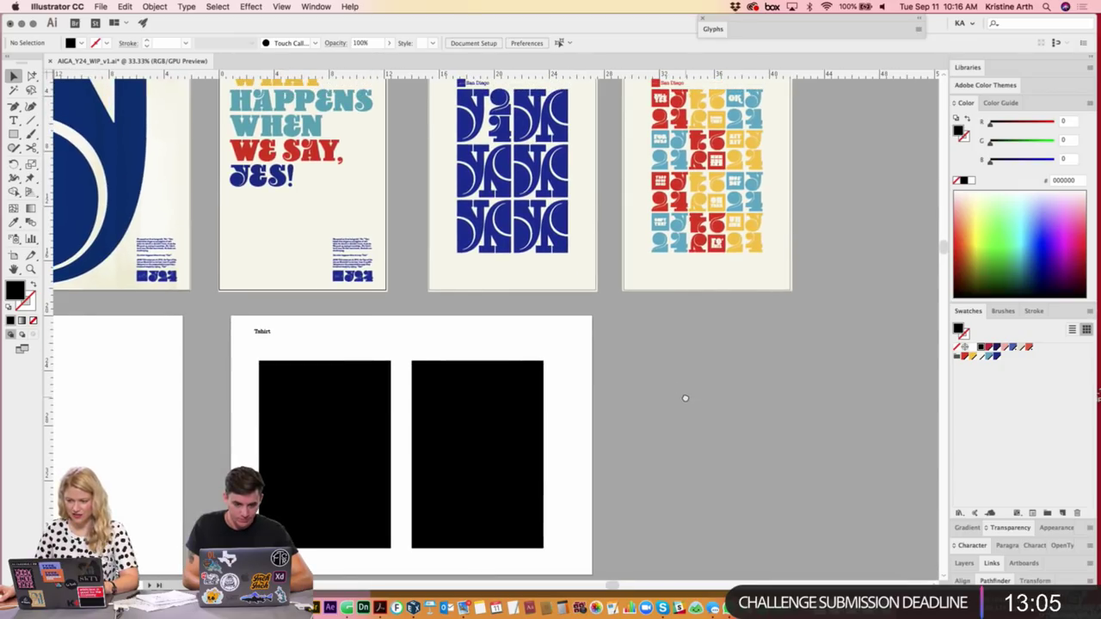
left_click_drag(567, 413, 740, 430)
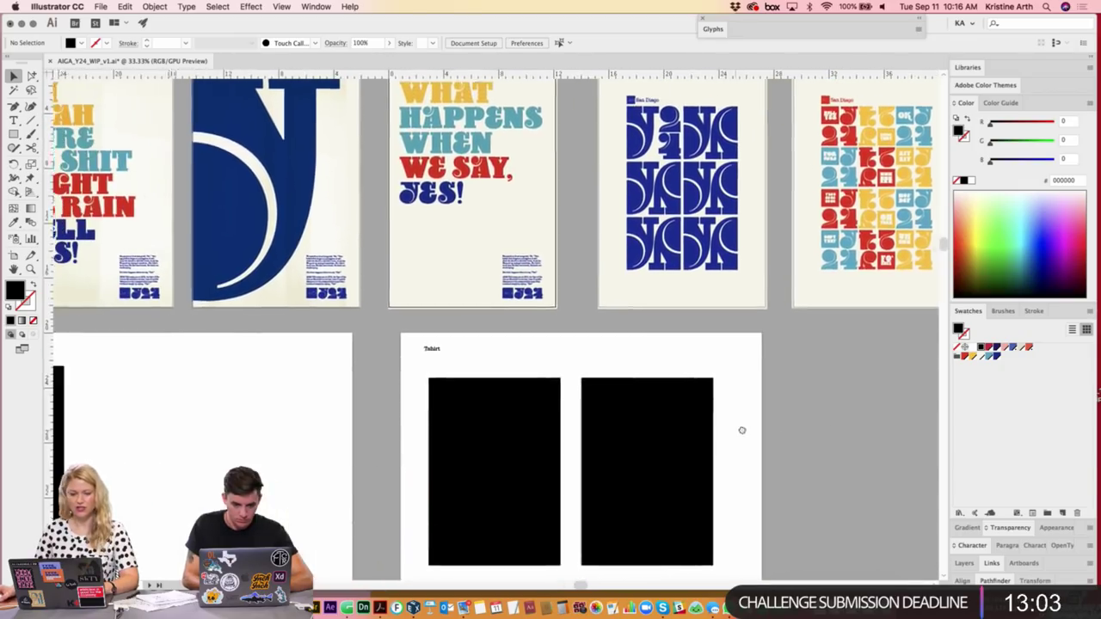
scroll(564, 260, "left", 5)
scroll(563, 260, "down", 4)
left_click_drag(564, 260, 544, 392)
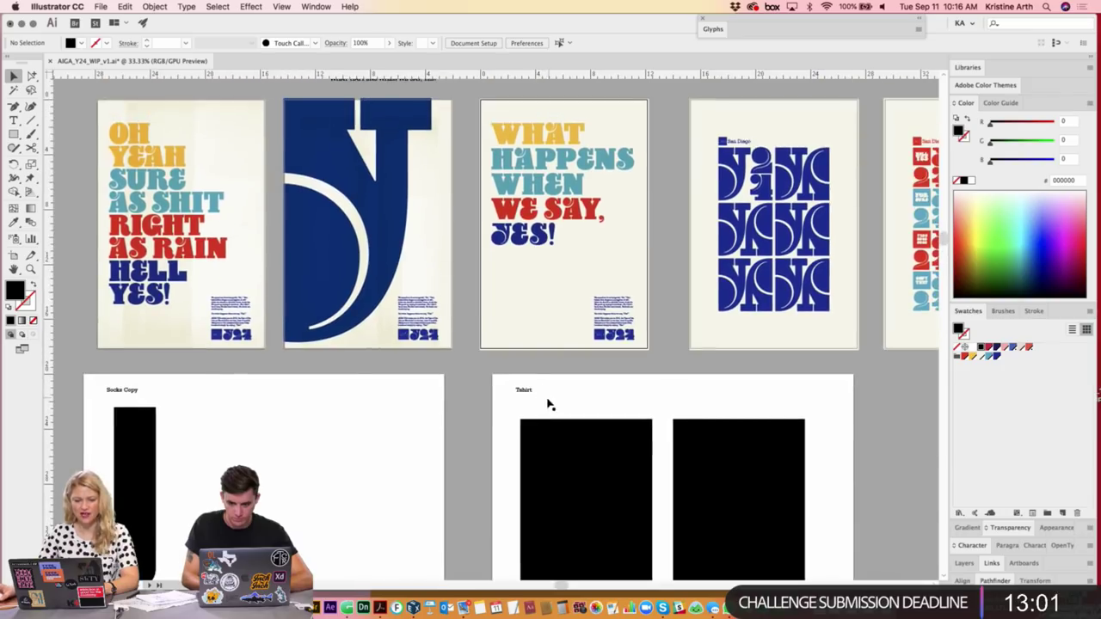
scroll(473, 411, "left", 4)
scroll(474, 411, "down", 2)
- Select the black sock silhouette, then scroll up to the poster's copy text
scroll(397, 396, "down", 2)
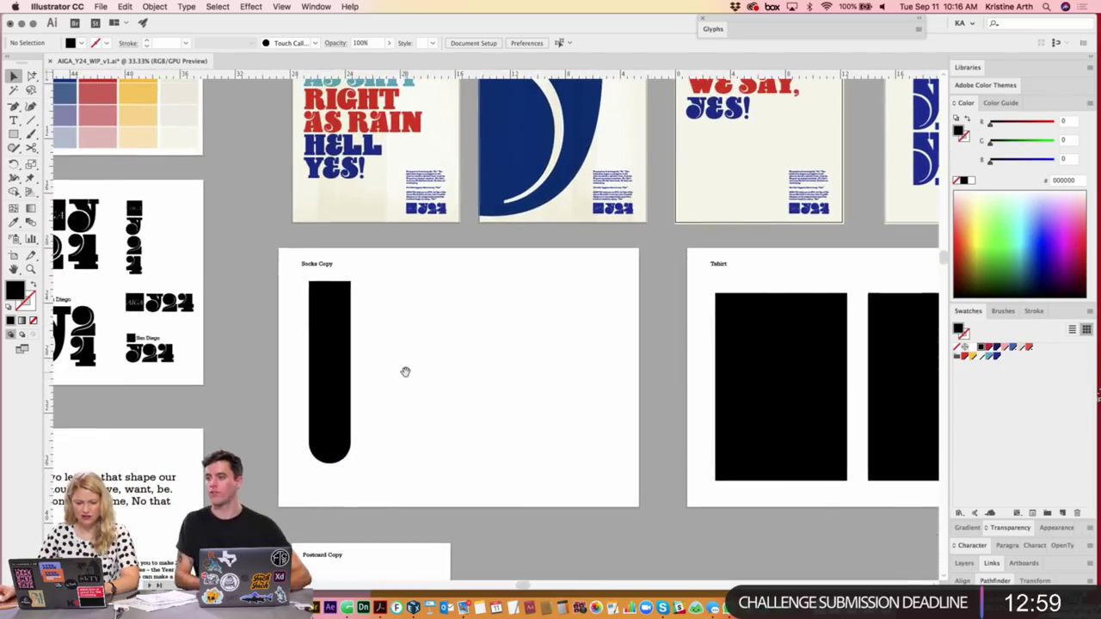
left_click(327, 387)
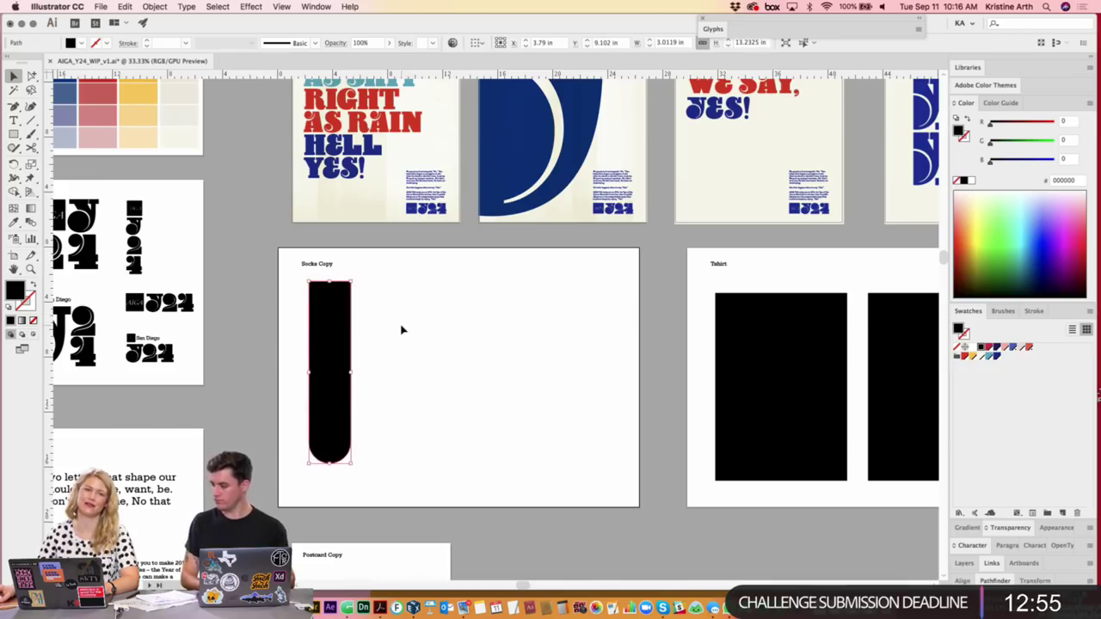
scroll(473, 353, "up", 4)
scroll(473, 353, "right", 2)
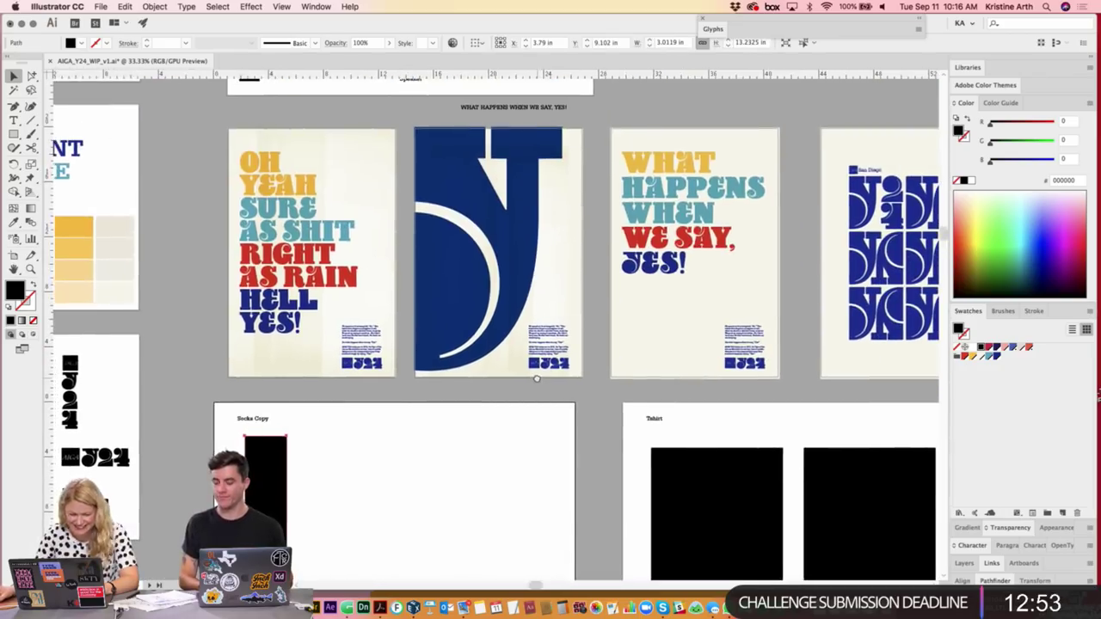
scroll(519, 371, "up", 1)
scroll(519, 372, "up", 5)
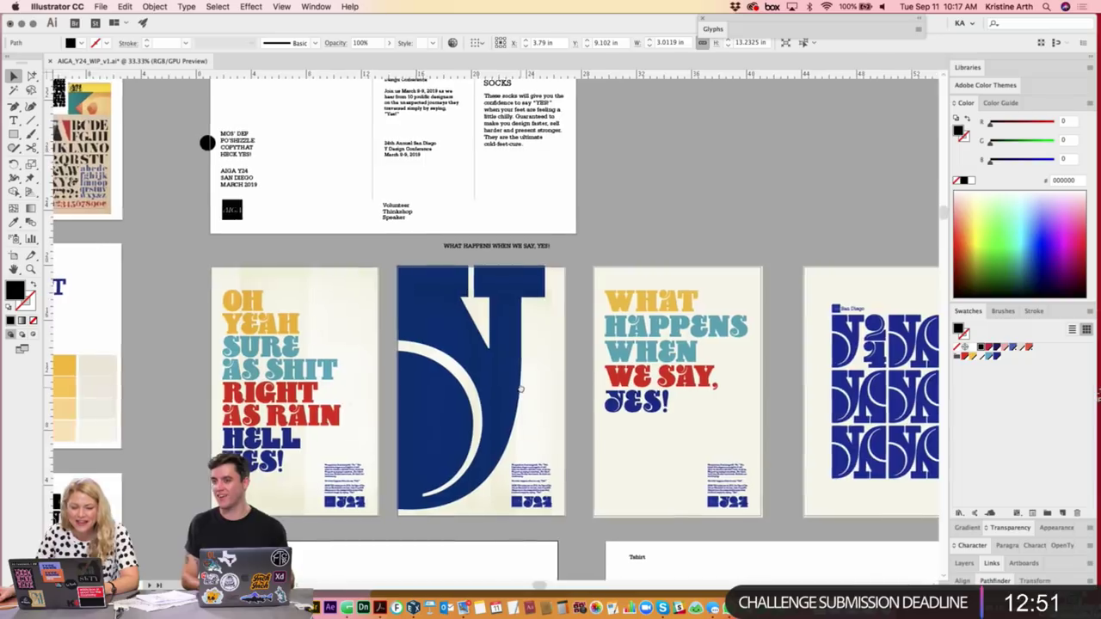
scroll(586, 390, "up", 2)
scroll(586, 389, "left", 2)
scroll(403, 276, "up", 2)
scroll(403, 276, "left", 1)
- Select the AIGA Y24 headline and YES! SOCKS description and cut them to the clipboard
left_click(342, 268)
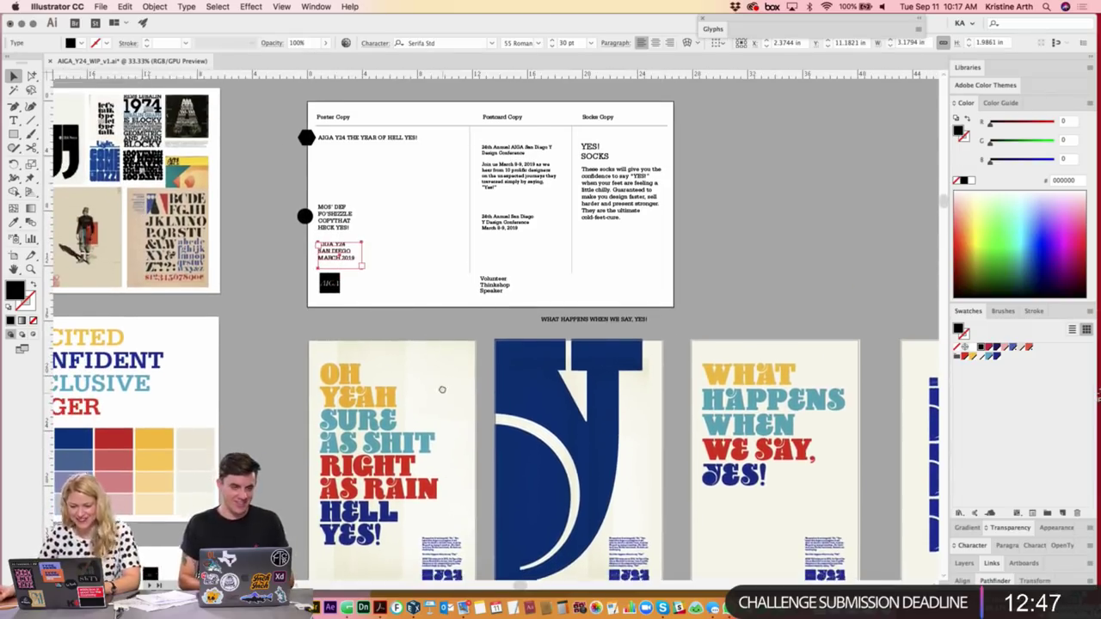
scroll(437, 364, "down", 2)
left_click(599, 172)
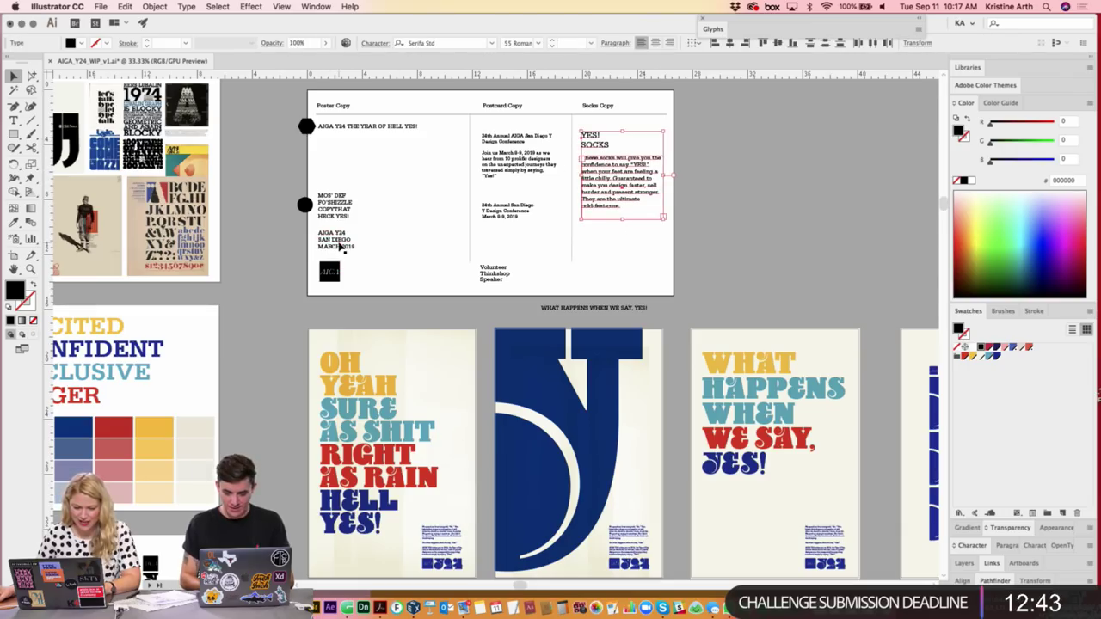
left_click(389, 130, "shift")
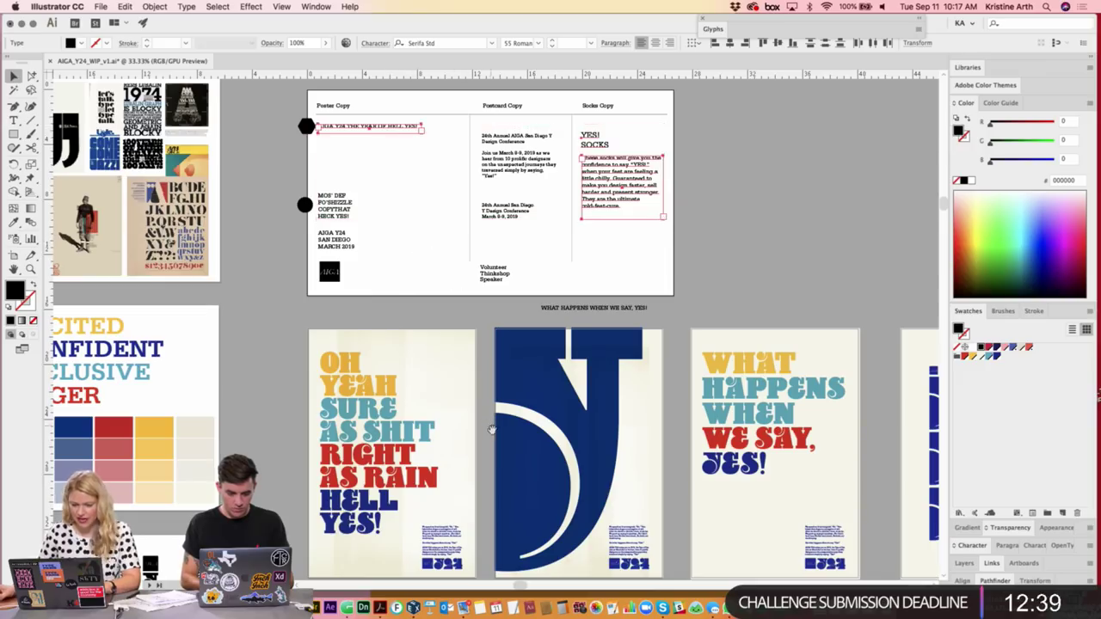
key("ctrl+x")
scroll(492, 429, "down", 5)
scroll(447, 345, "down", 5)
- Paste the headline beside the sock and the socks description at the artboard's lower right
key("ctrl+v")
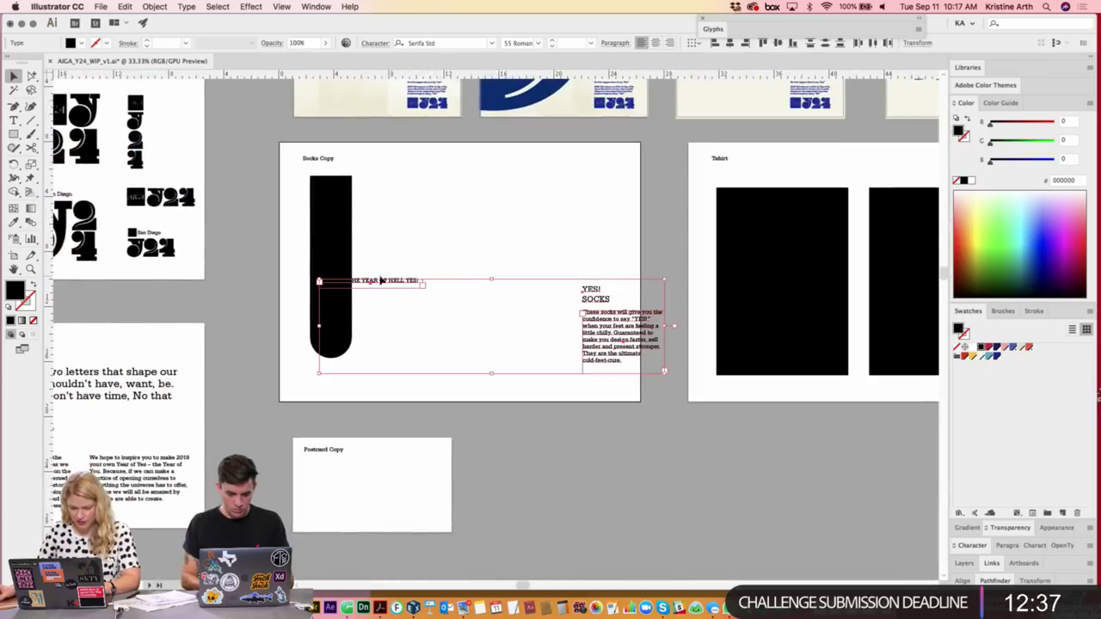
left_click_drag(381, 280, 436, 192)
mouse_move(668, 231)
left_mouse_down()
mouse_move(472, 313)
mouse_move(503, 321)
left_mouse_up()
key("ctrl+equal")
key("ctrl+equal")
- Try breaking the pasted headline after AIGA, then delete the headline text box
double_click(519, 246)
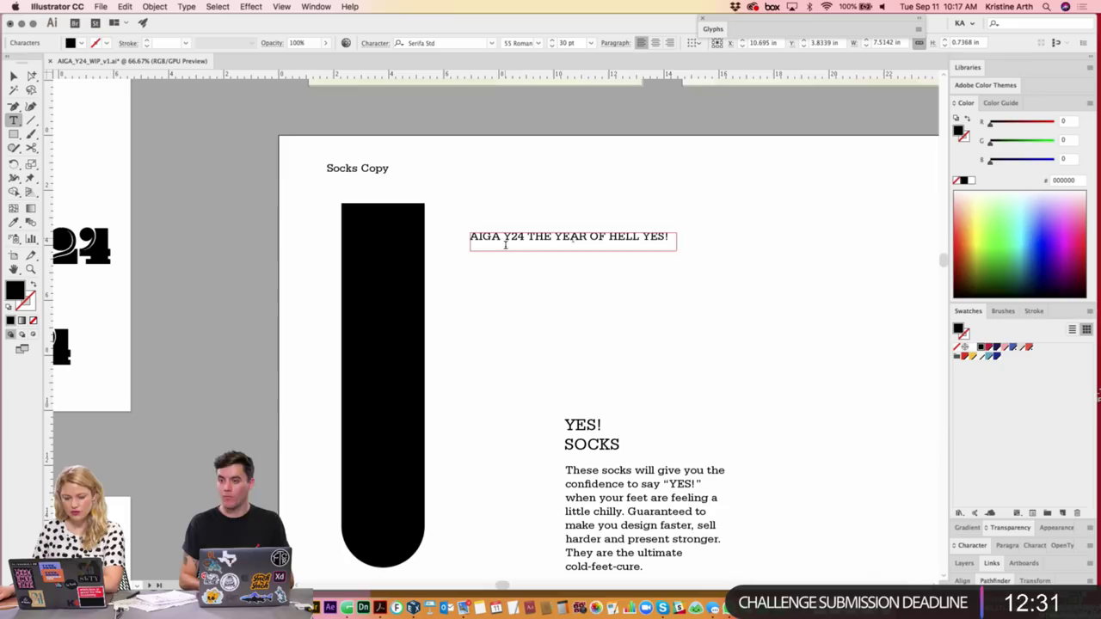
left_click_drag(504, 243, 508, 276)
key("BackSpace")
key("Escape")
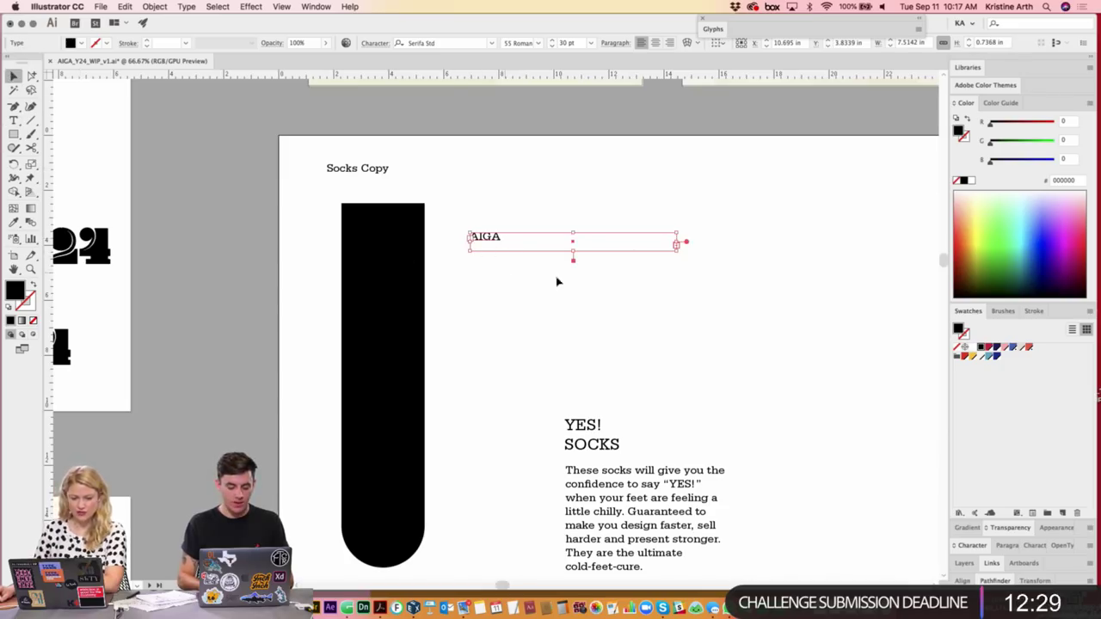
left_click_drag(675, 254, 605, 386)
double_click(482, 269)
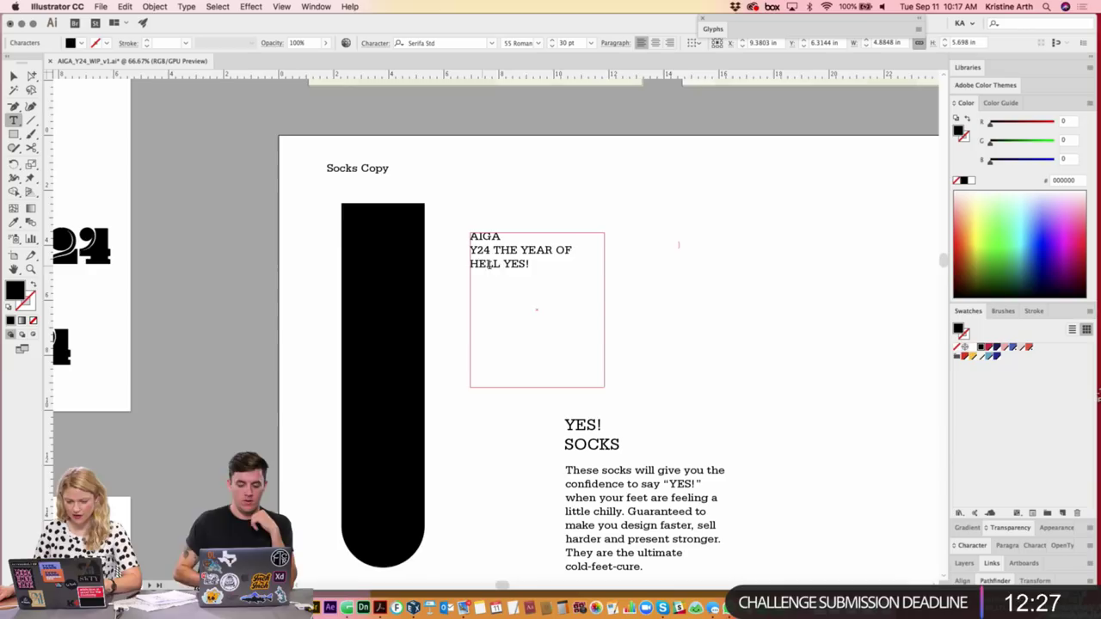
left_click_drag(532, 265, 443, 227)
left_click(14, 76)
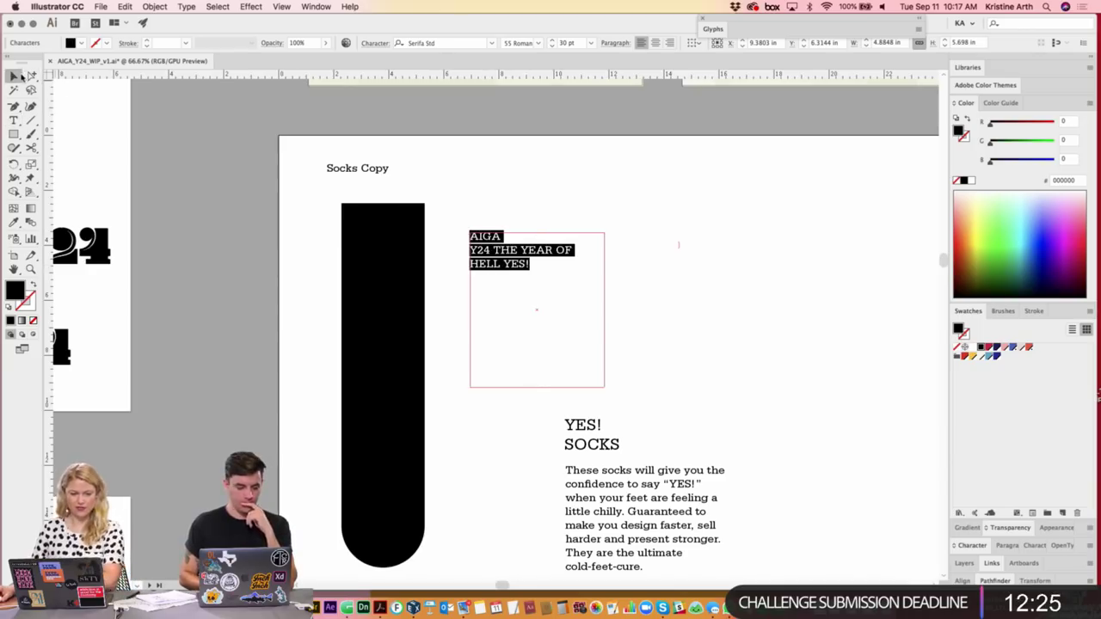
key("Delete")
- Re-create the headline as point text with the Type tool and paste its text
key("t")
left_click(471, 227)
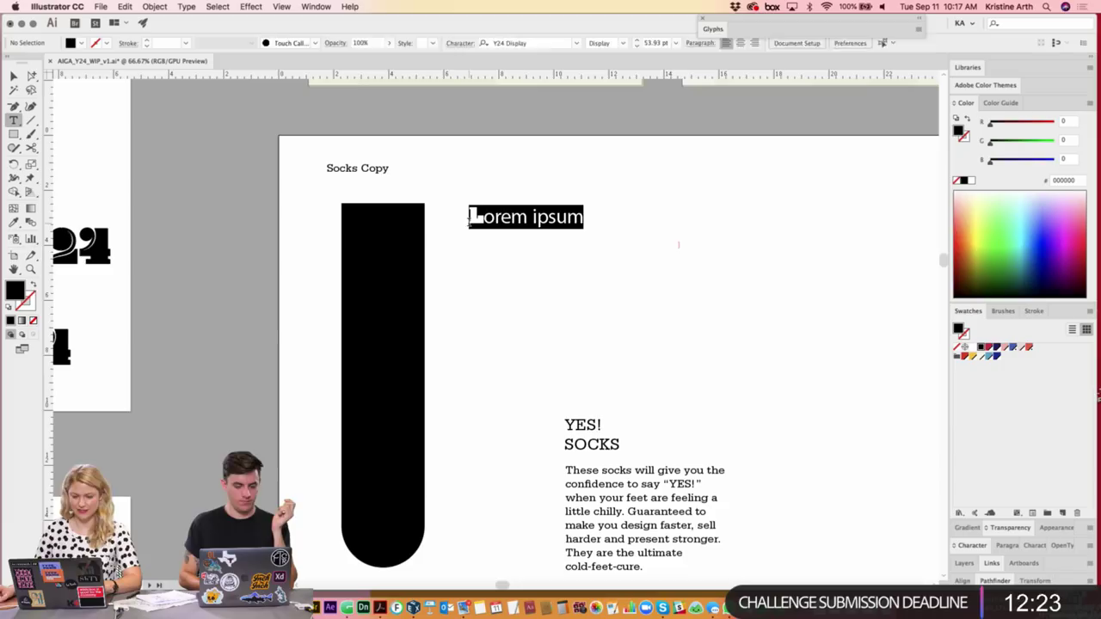
key("ctrl+v")
key("Escape")
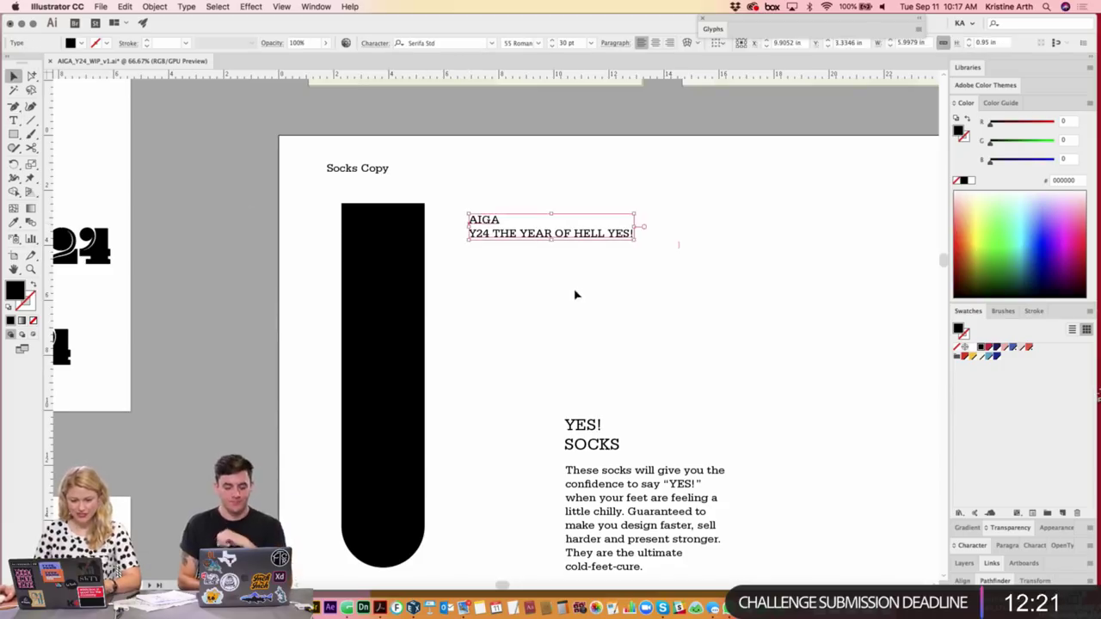
left_click(575, 295)
- Stack Y24, THE, YEAR and OF YES on separate lines, deleting HELL
double_click(494, 235)
key("BackSpace")
key("Return")
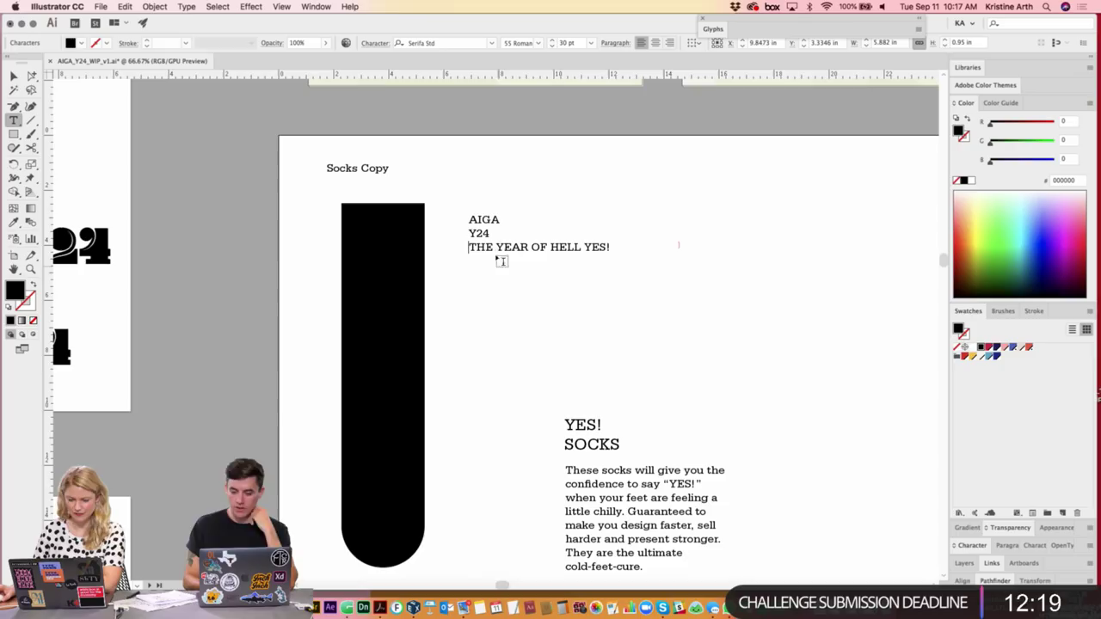
key("BackSpace")
key("Return")
left_click(505, 261)
key("BackSpace")
key("Return")
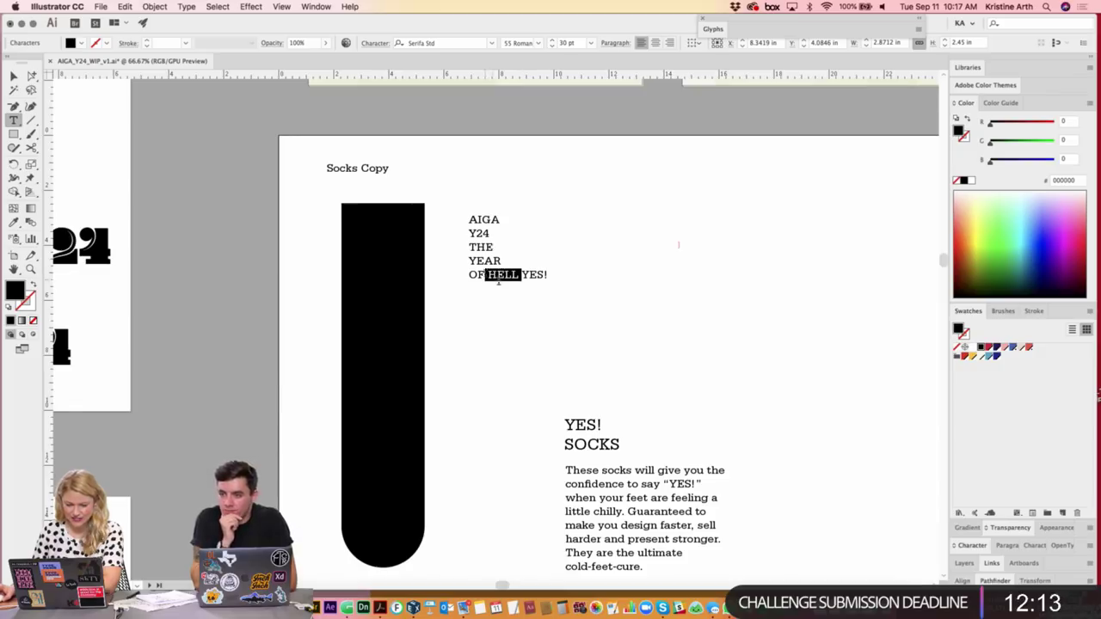
key("BackSpace")
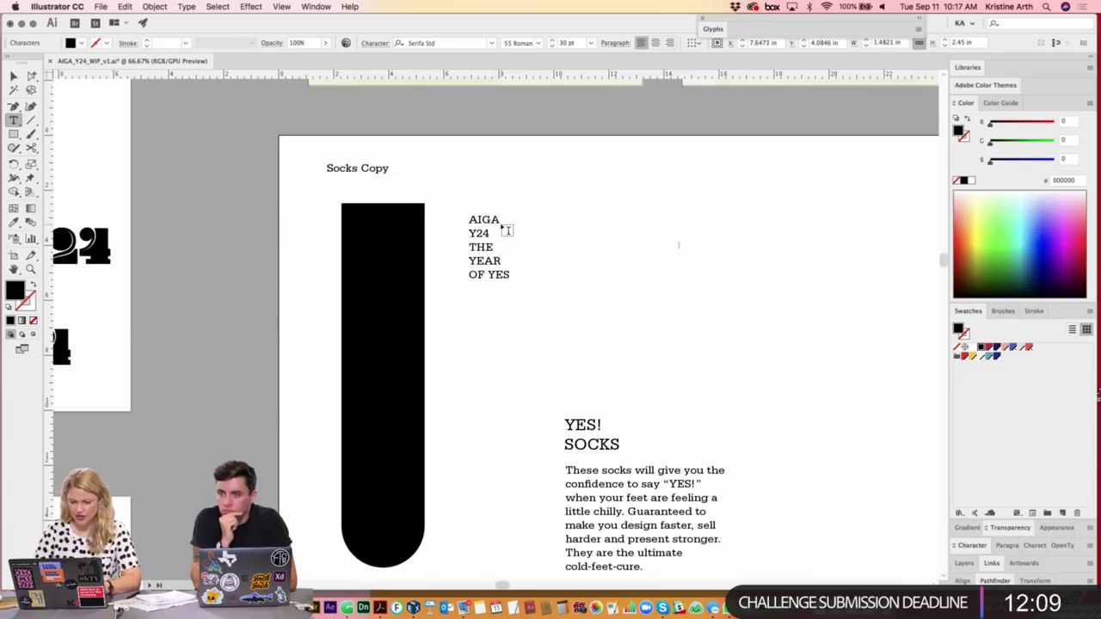
- Add SAN and DIEGO lines below AIGA in the headline
key("Return")
type("SAN")
key("Return")
type("DIEGO")
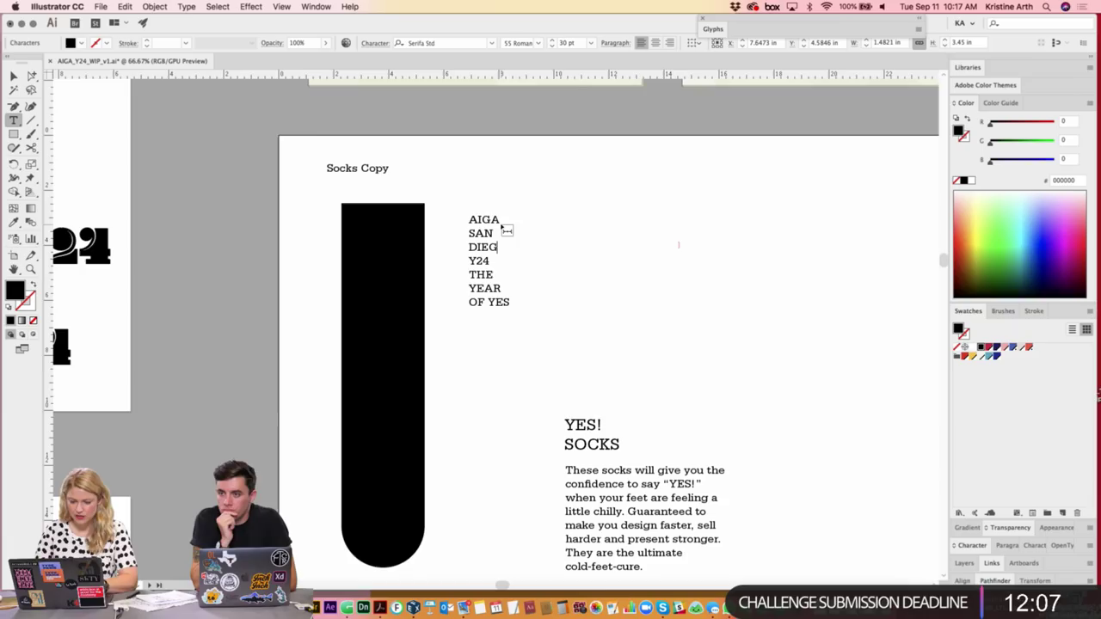
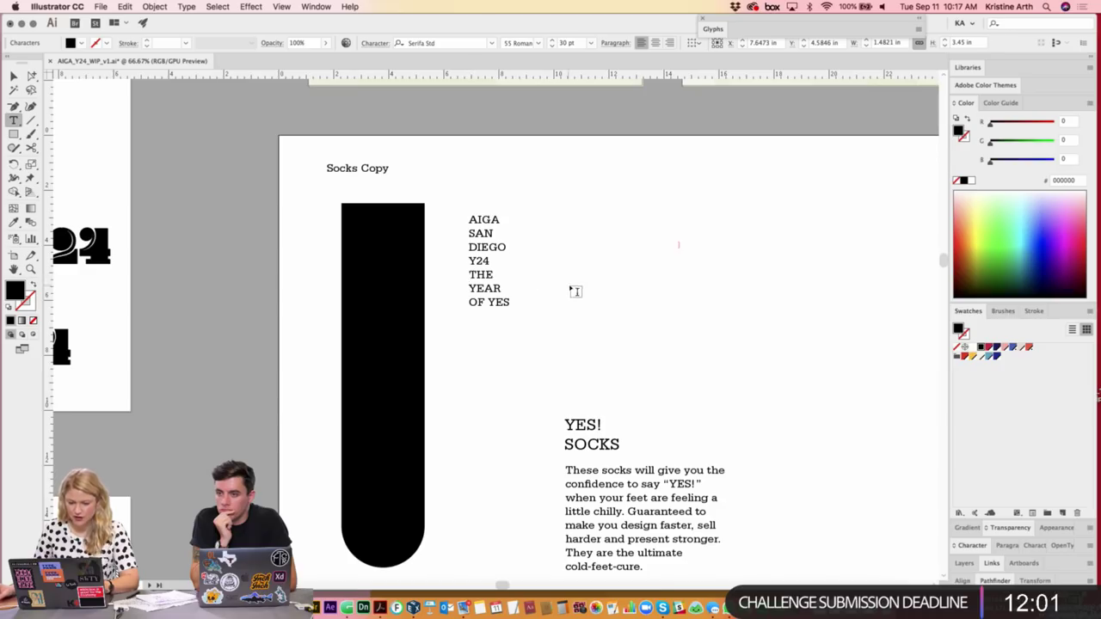
- Delete the THE line from the AIGA San Diego headline stack
double_click(471, 274)
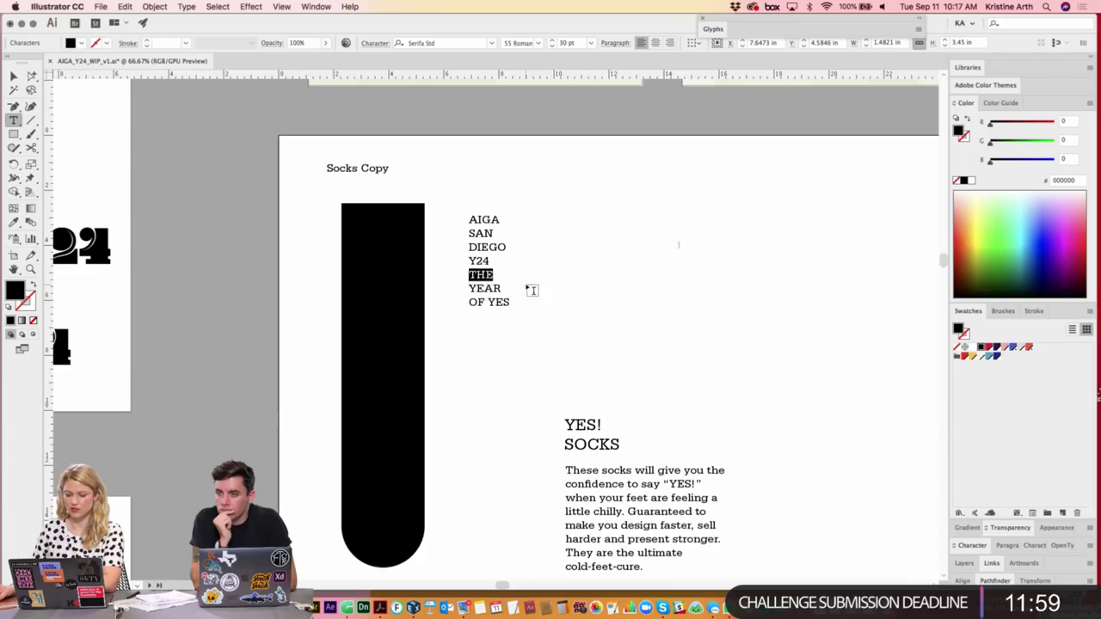
key("BackSpace")
key("BackSpace")
left_click(14, 75)
left_click(617, 224)
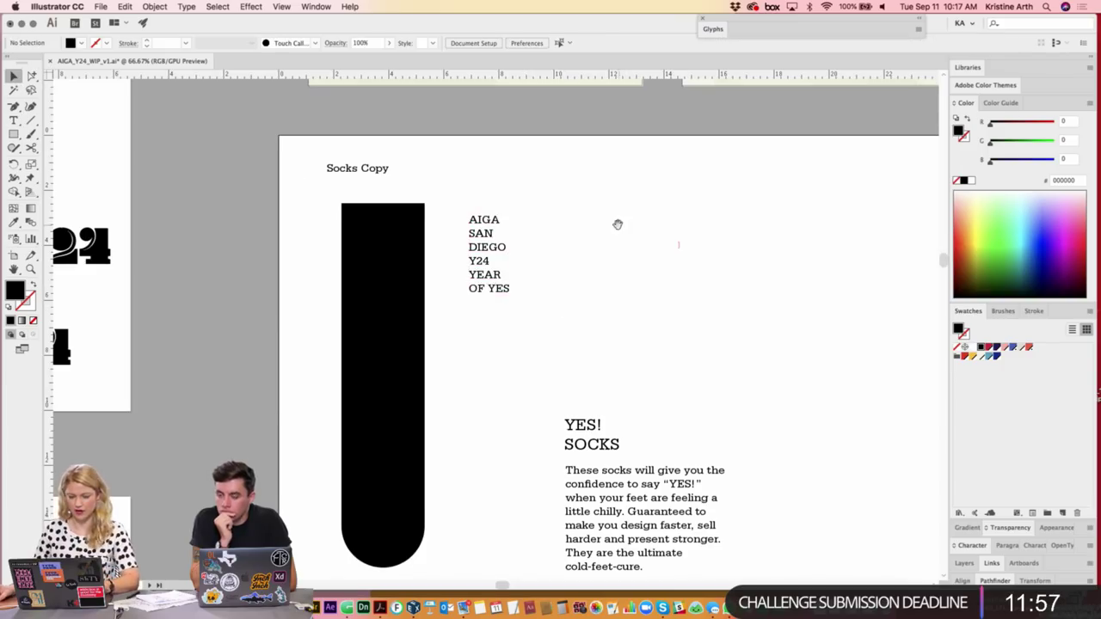
- Enlarge the AIGA text block to about 61 pt
scroll(499, 256, "up", 1)
left_click(508, 268)
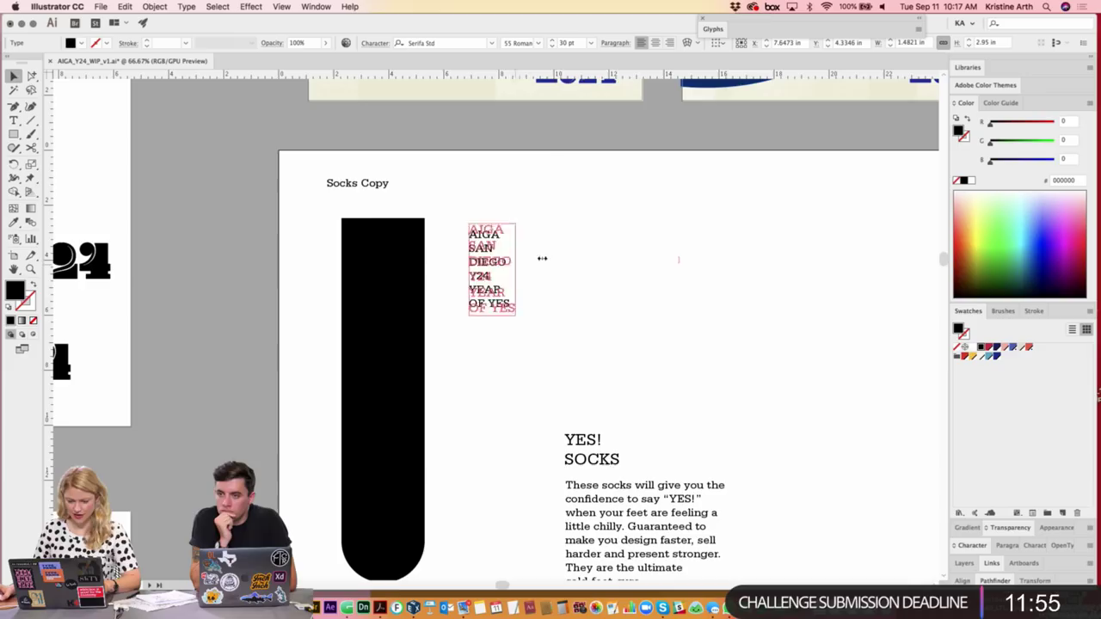
key("ctrl+shift+period")
key("ctrl+shift+period")
key("ctrl+shift+period")
scroll(465, 111, "down", 2)
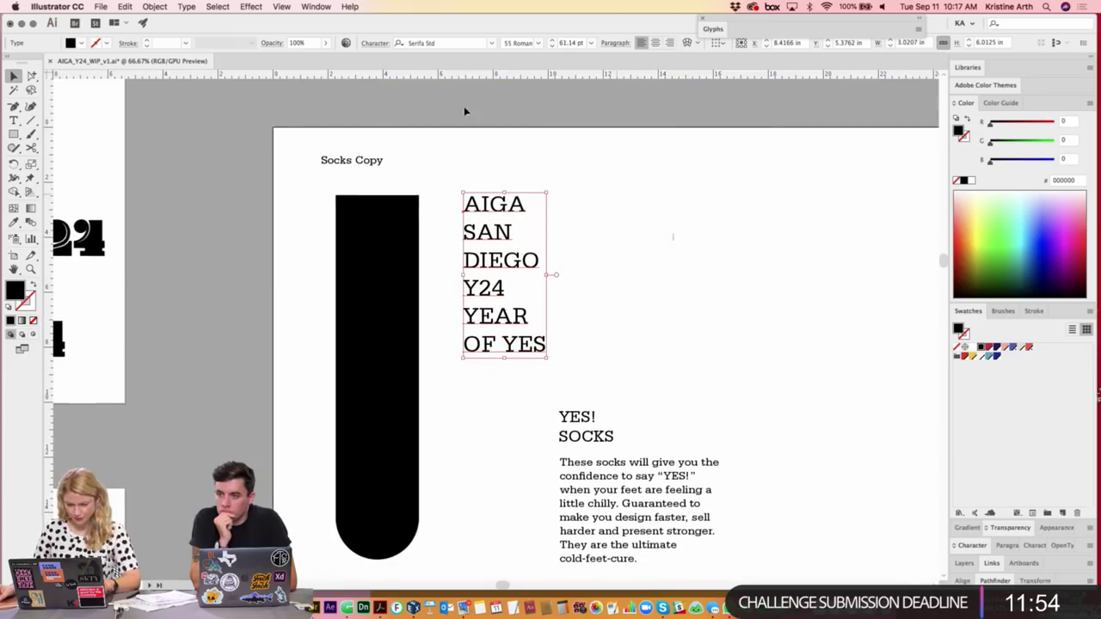
- Set the headline text in the Y24 Display font, then zoom in on it for editing
left_click(451, 40)
key("BackSpace")
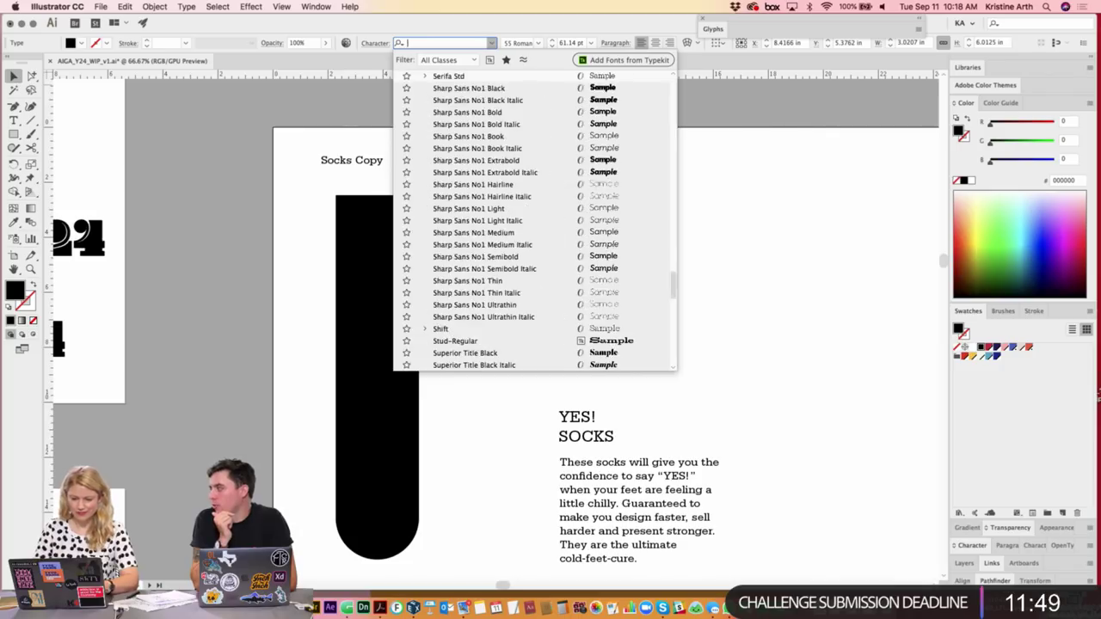
type("y24")
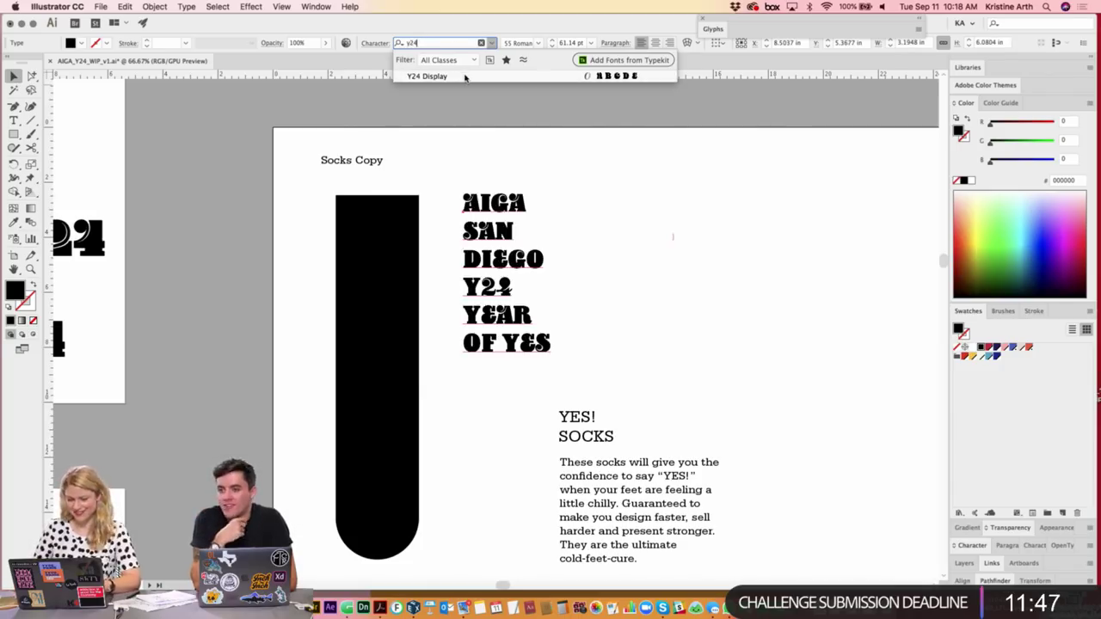
key("Escape")
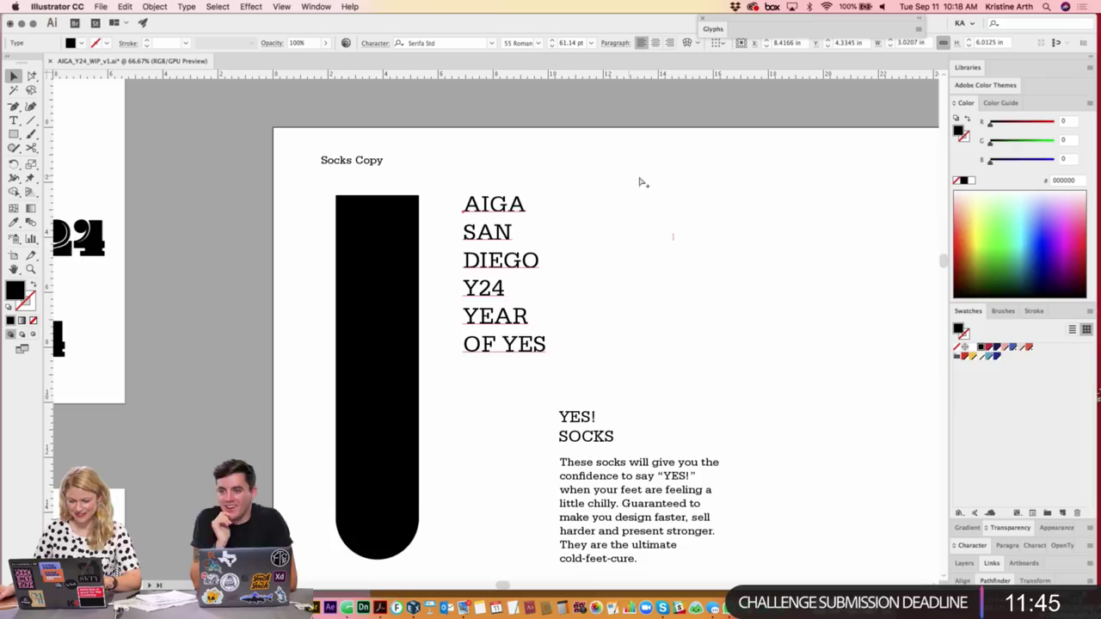
left_click(443, 43)
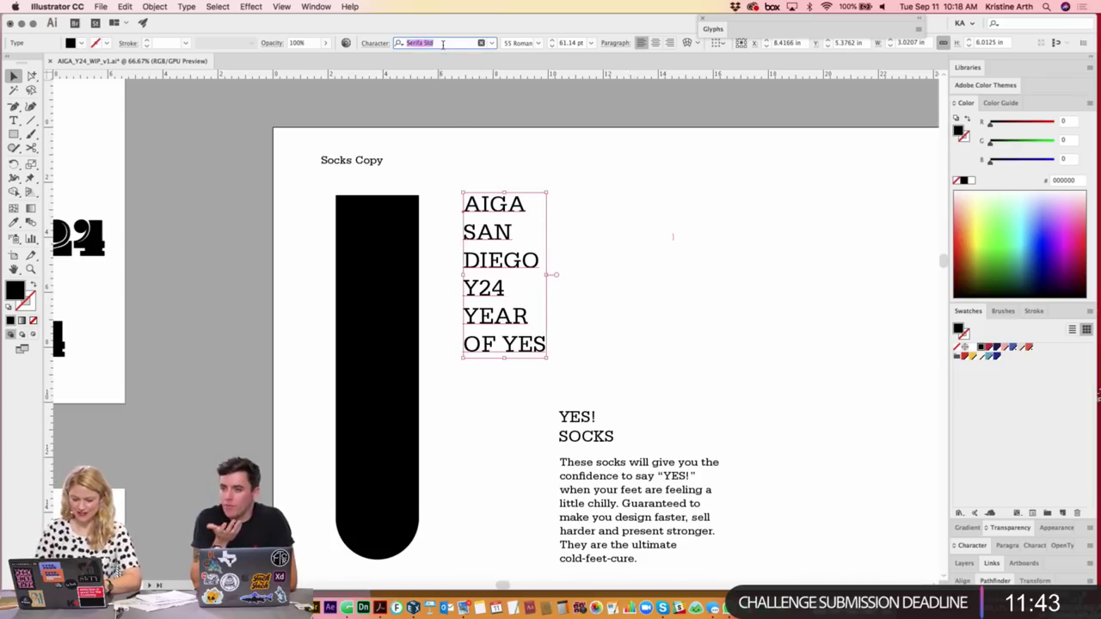
type("y24")
key("Return")
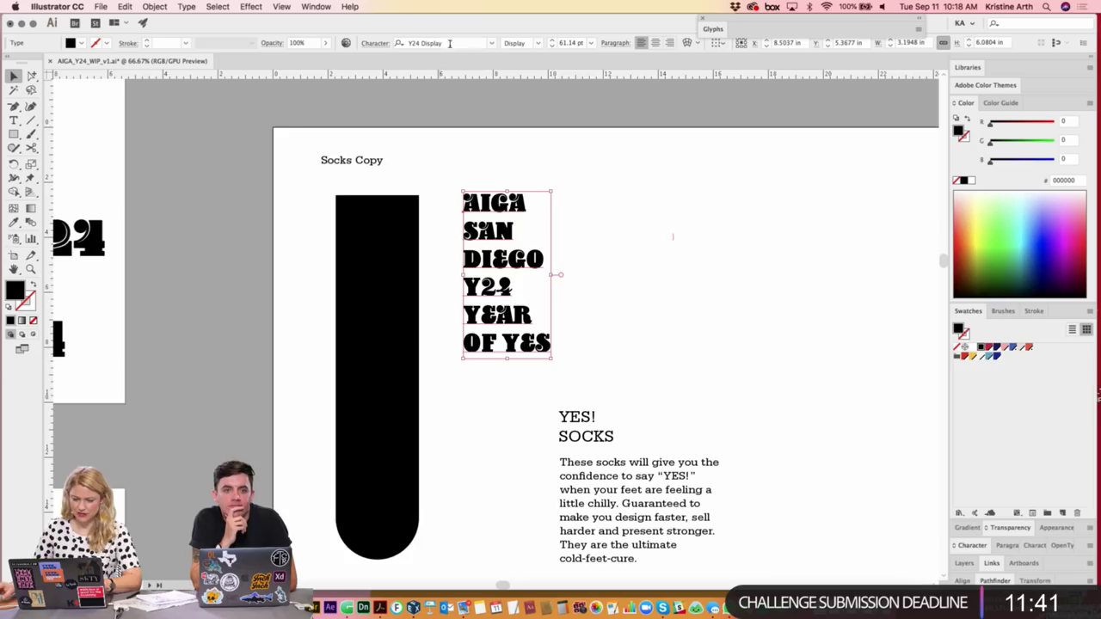
left_click(629, 234)
key("super+equal")
key("super+equal")
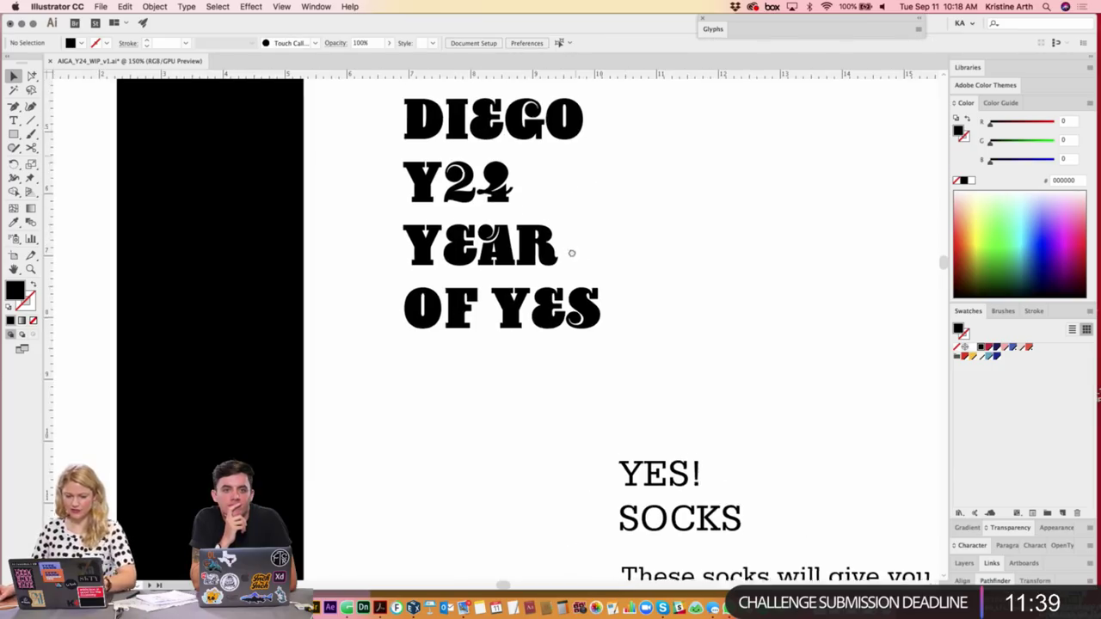
scroll(419, 265, "up", 2)
double_click(438, 275)
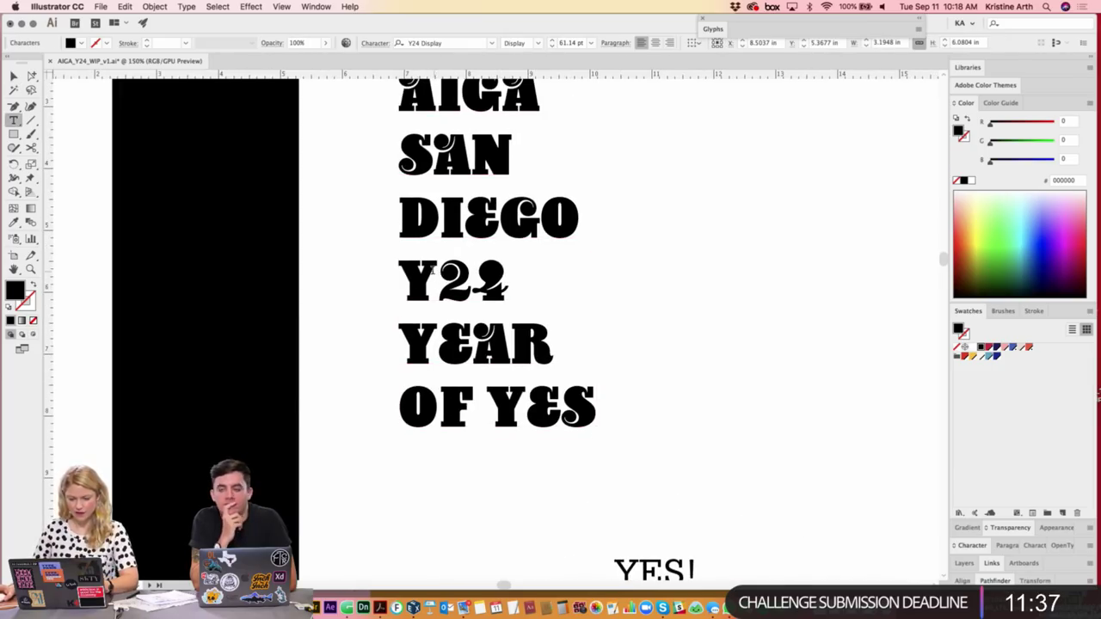
- Use Glyphs panel swash alternates to turn the Y22 line into J24
left_click(712, 29)
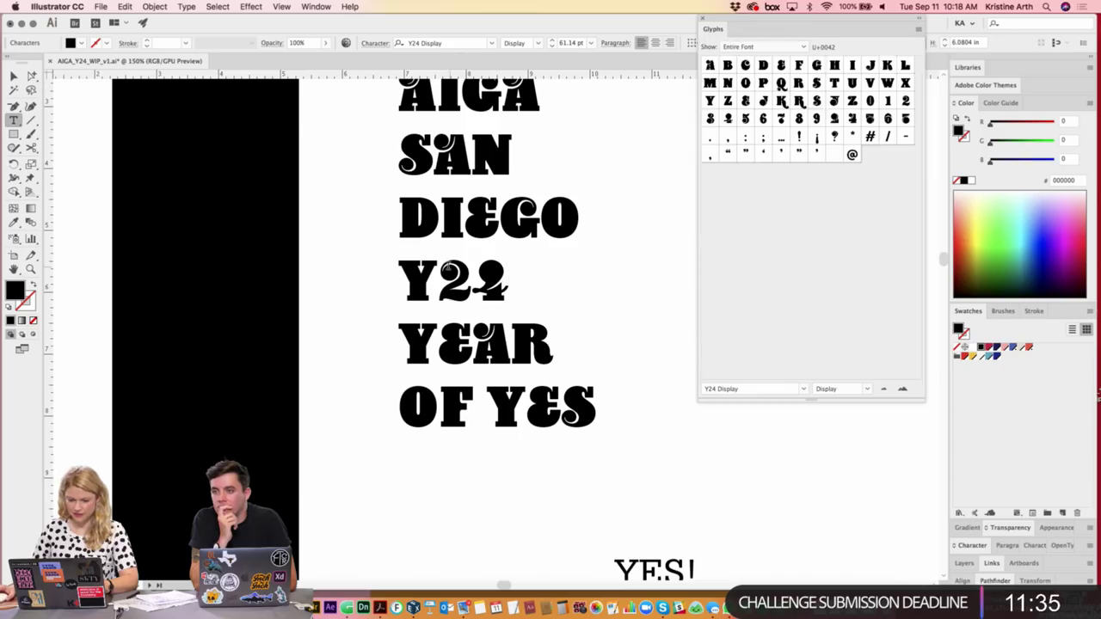
left_click_drag(448, 268, 420, 261)
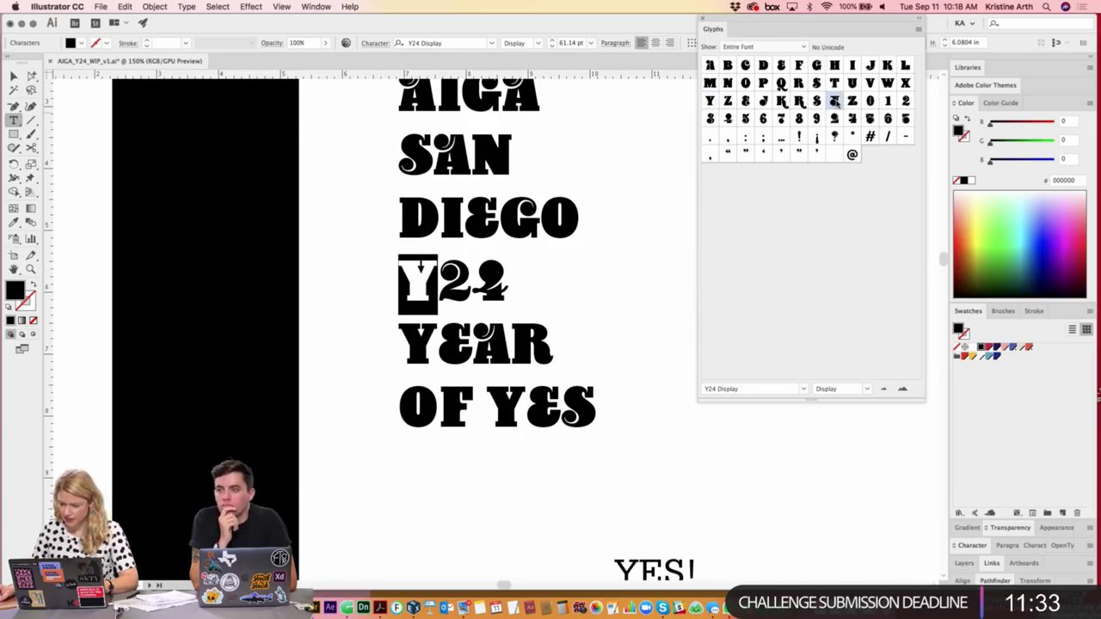
double_click(835, 100)
key("shift+Right")
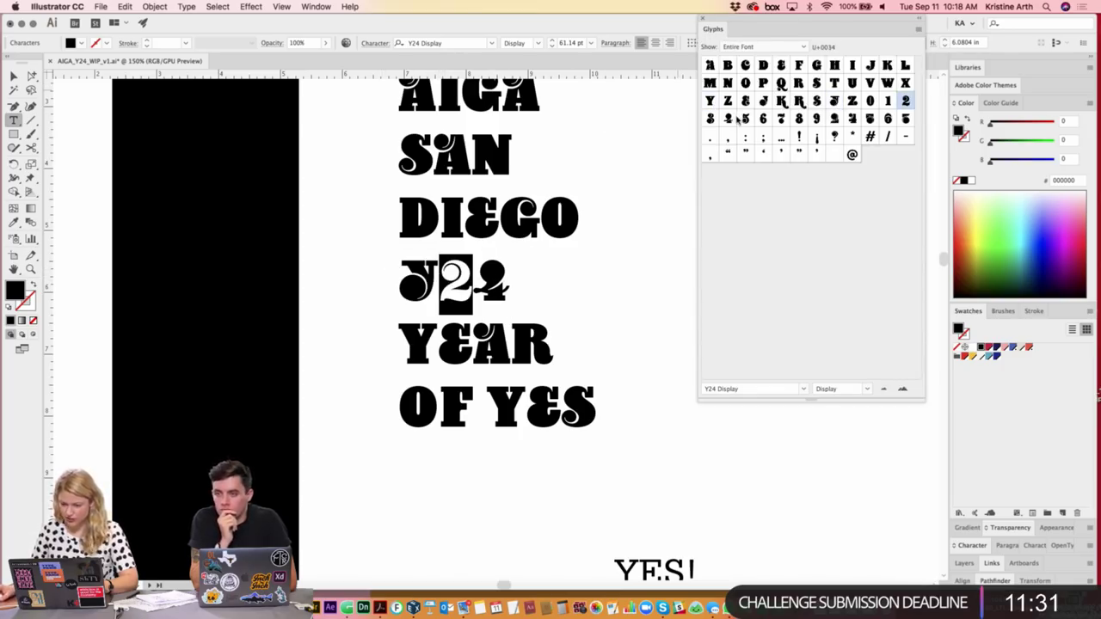
double_click(834, 118)
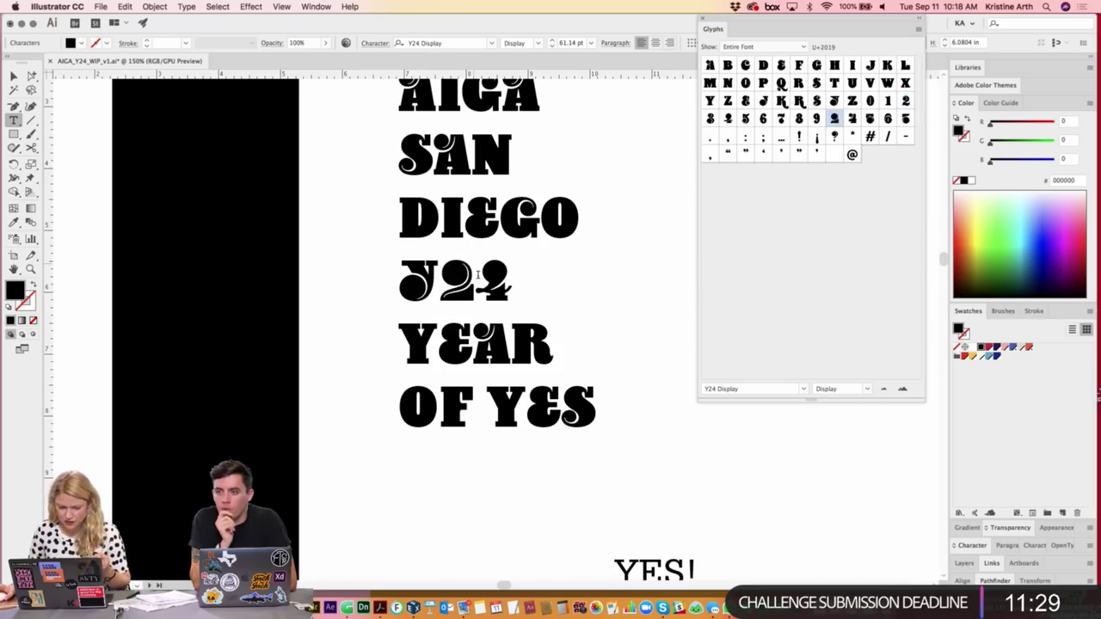
left_click_drag(479, 274, 530, 283)
double_click(852, 118)
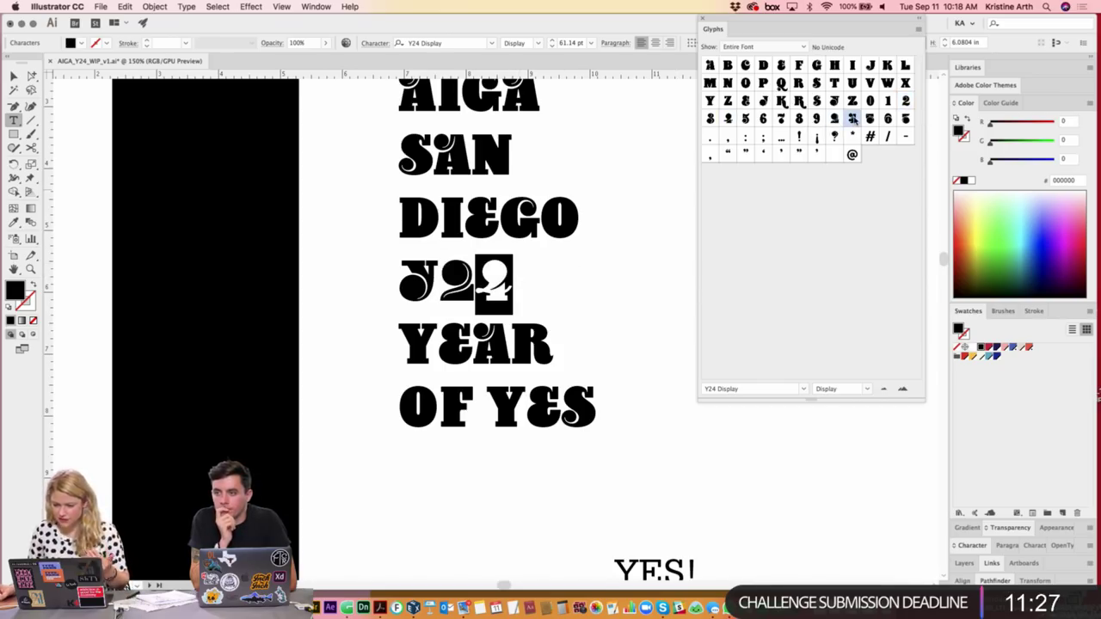
- Kern the J and 2 of J24 tighter
left_click(487, 284)
key("Left")
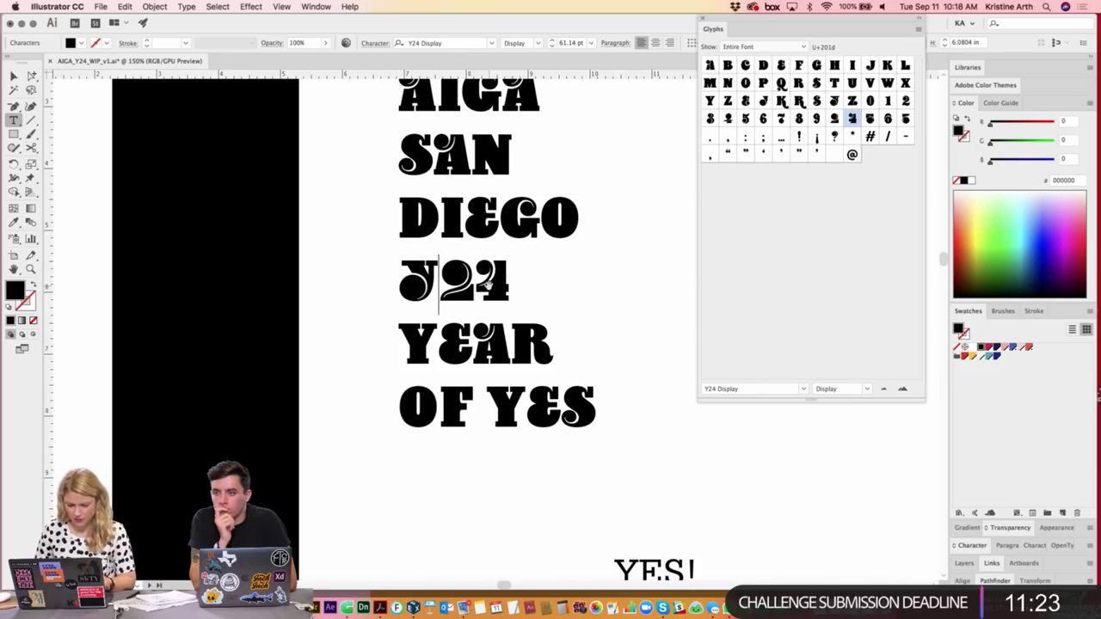
key("alt+Left")
key("alt+Left")
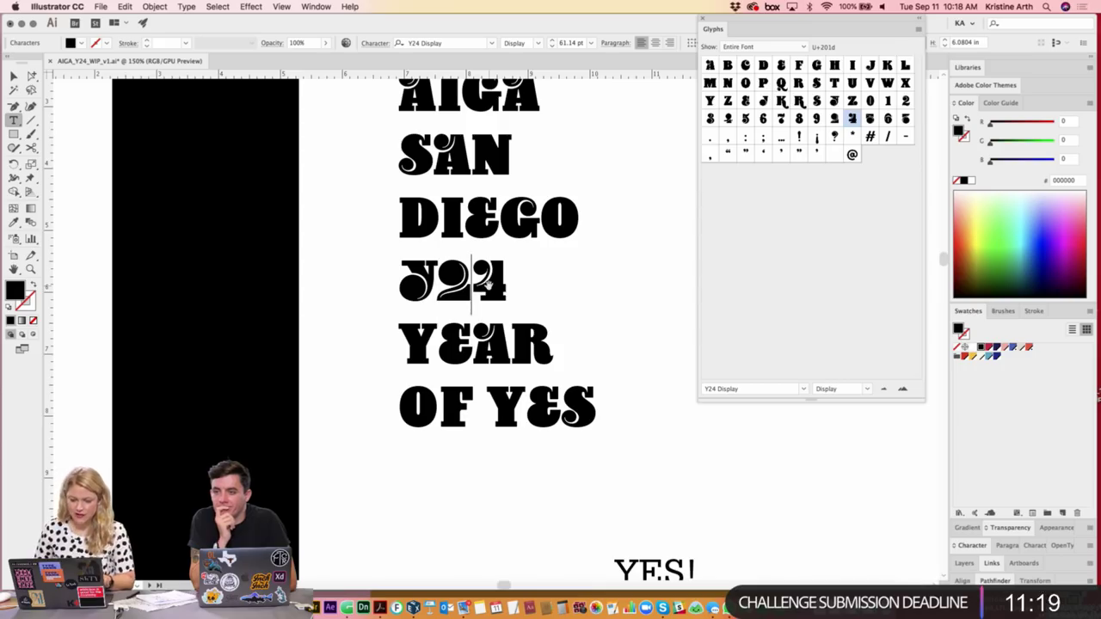
key("Escape")
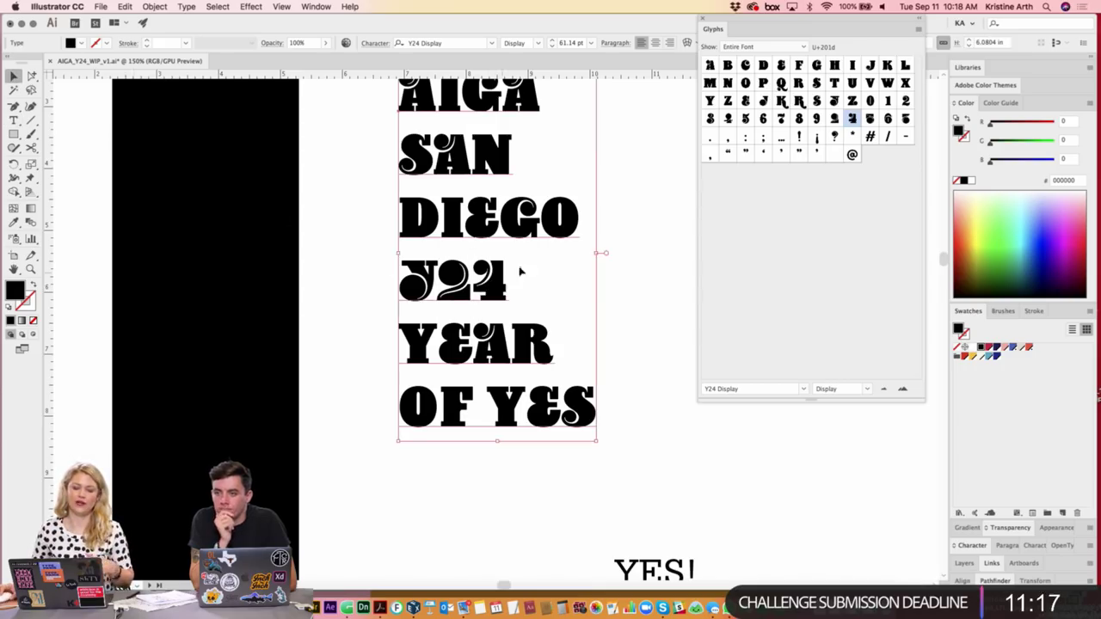
left_click(651, 243)
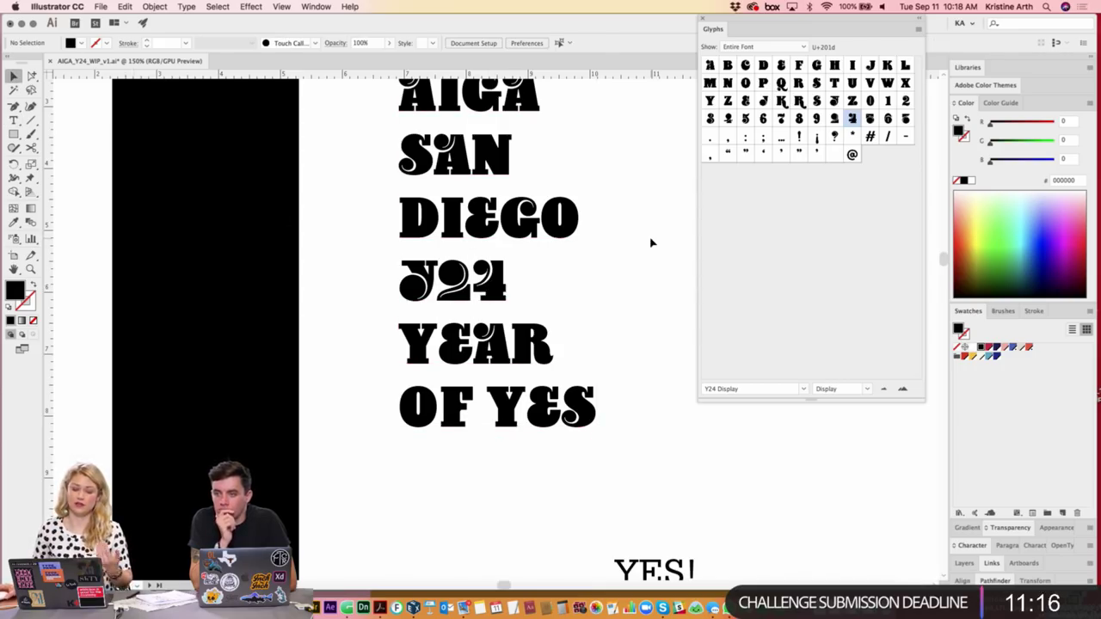
- Replace the R in YEAR with a tailed swash R
double_click(439, 344)
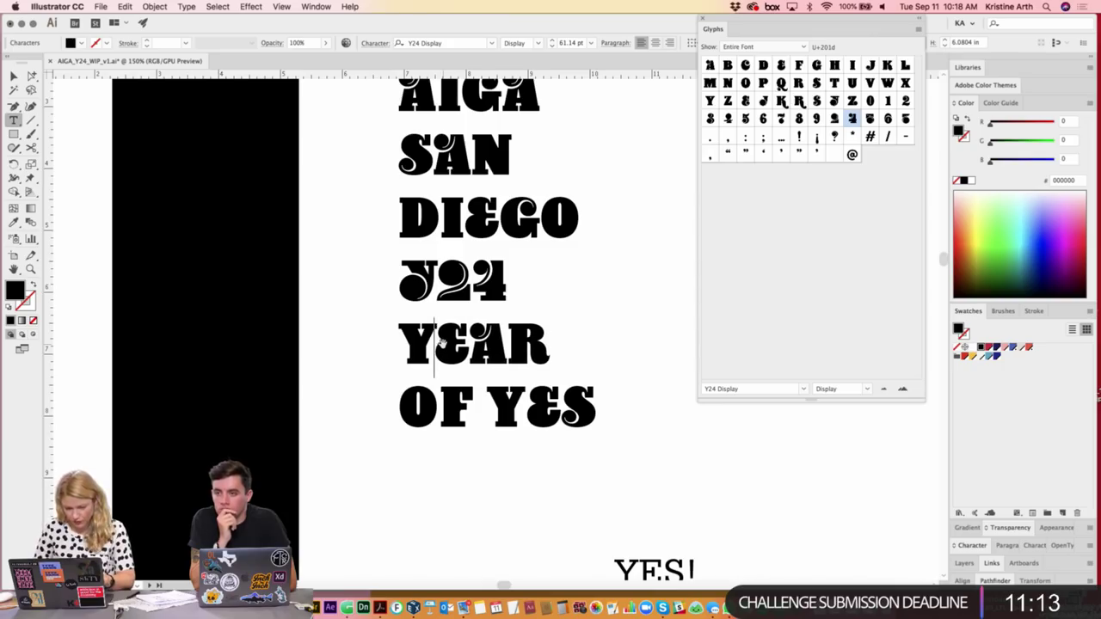
key("Right")
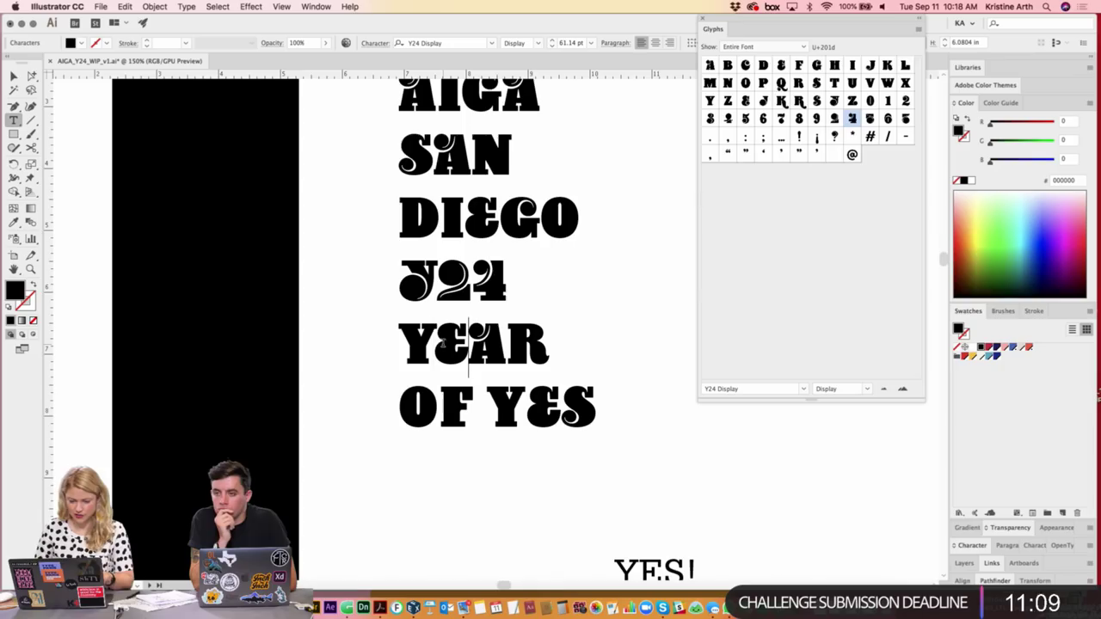
key("Right")
left_click_drag(507, 344, 641, 353)
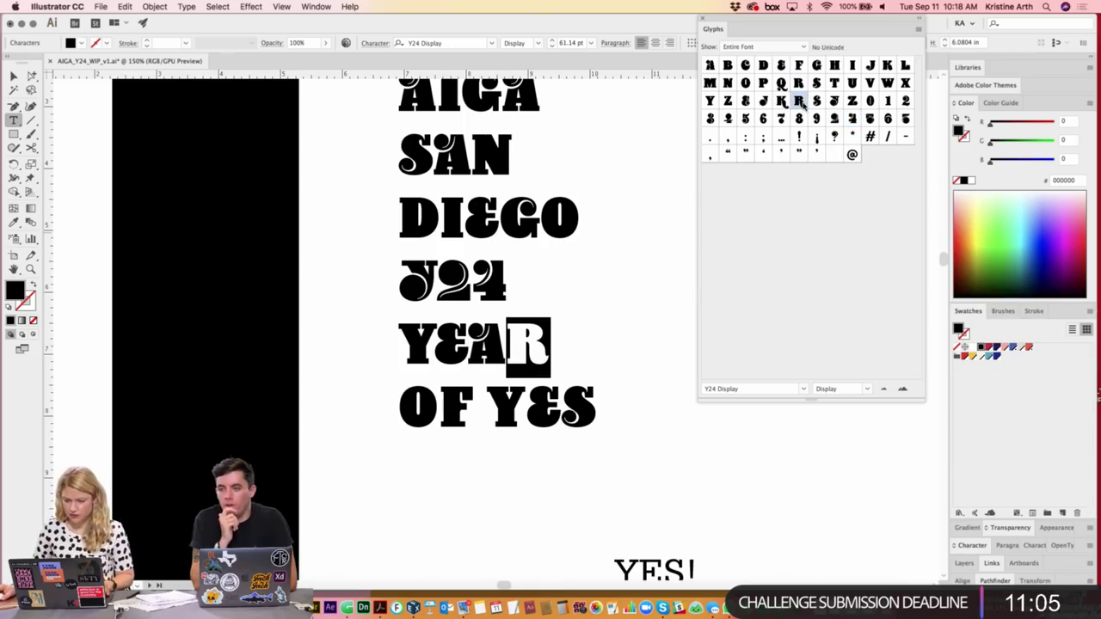
double_click(800, 101)
- Reduce the OF YES line to about 48 pt
triple_click(483, 411)
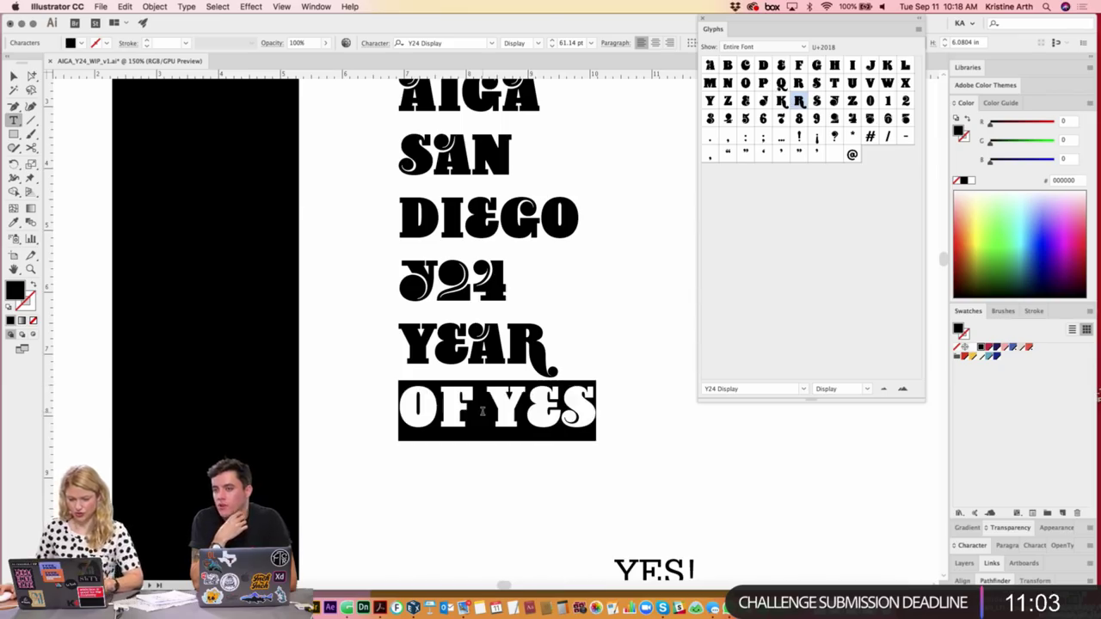
key("super+shift+comma")
key("super+shift+comma")
key("super+shift+comma")
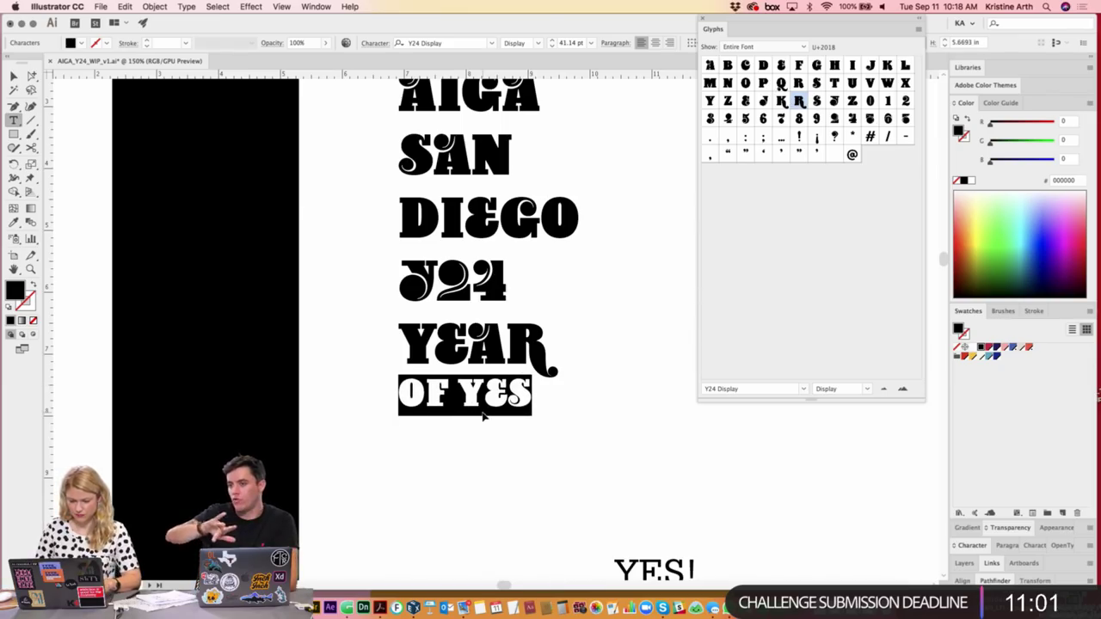
key("super+shift+period")
key("super+shift+period")
key("super+shift+period")
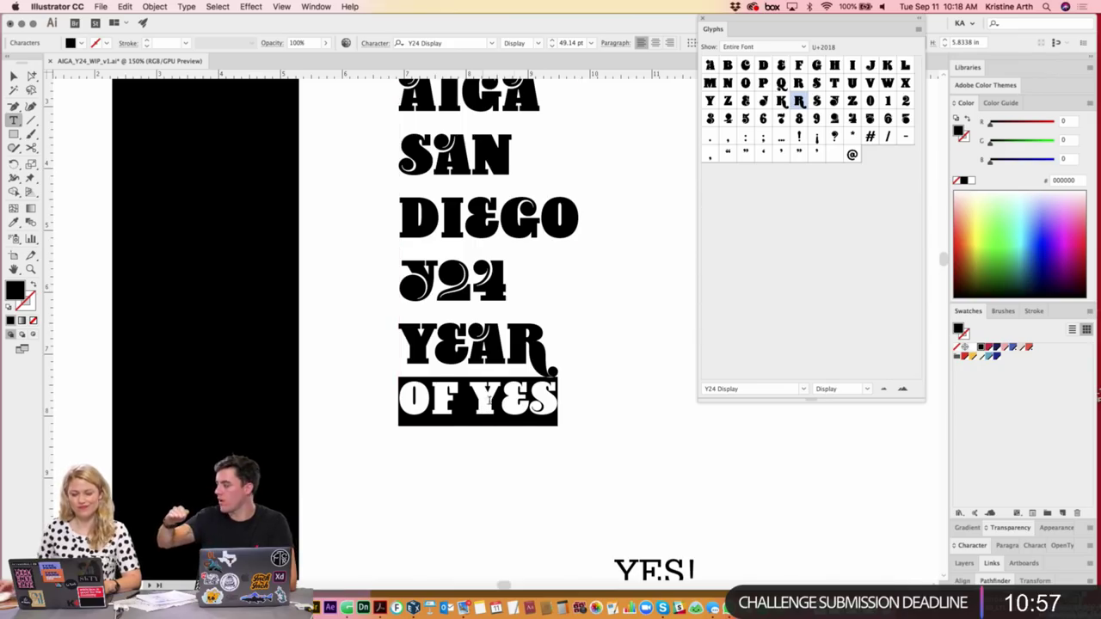
left_click(443, 172)
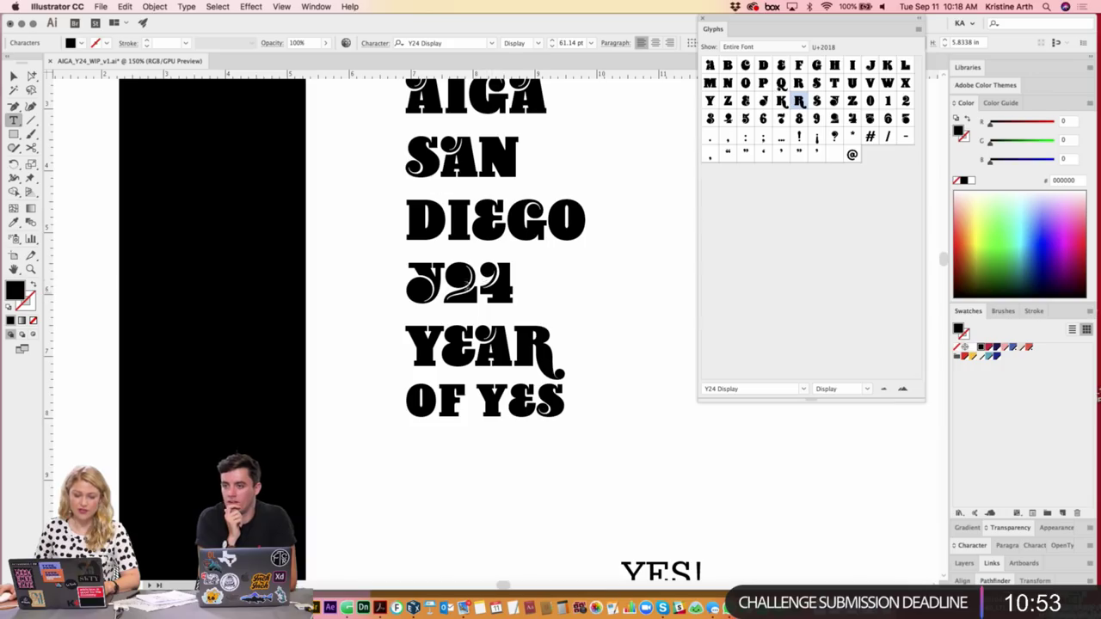
scroll(450, 148, "up", 1)
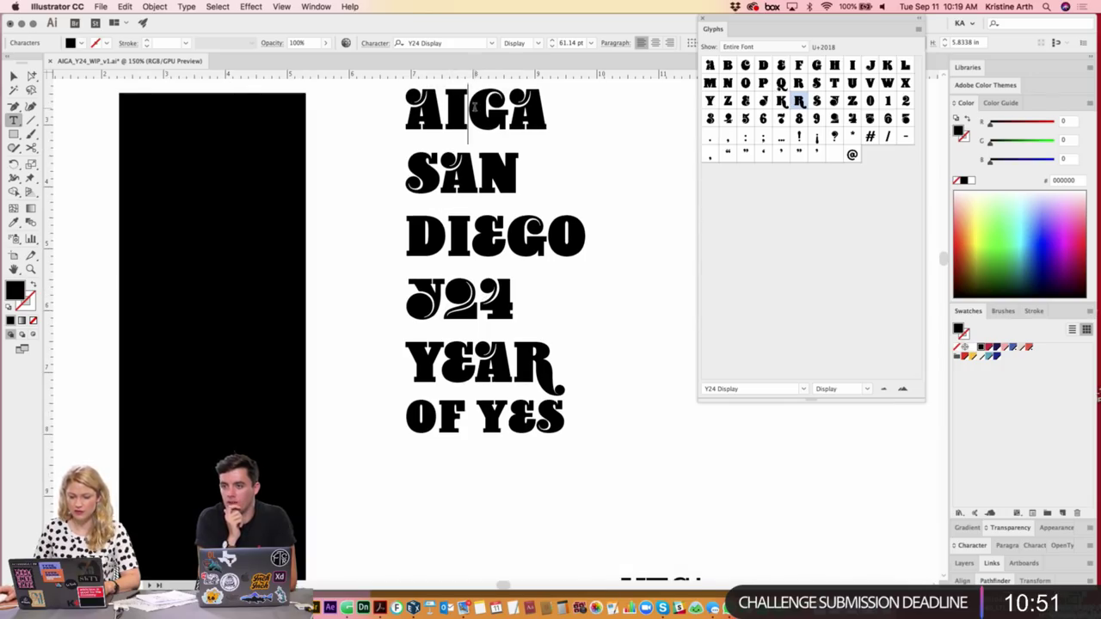
left_click(14, 76)
- Hide the bounding box and convert the lettering to outlines
left_click(597, 152)
scroll(597, 152, "up", 3)
scroll(597, 152, "right", 2)
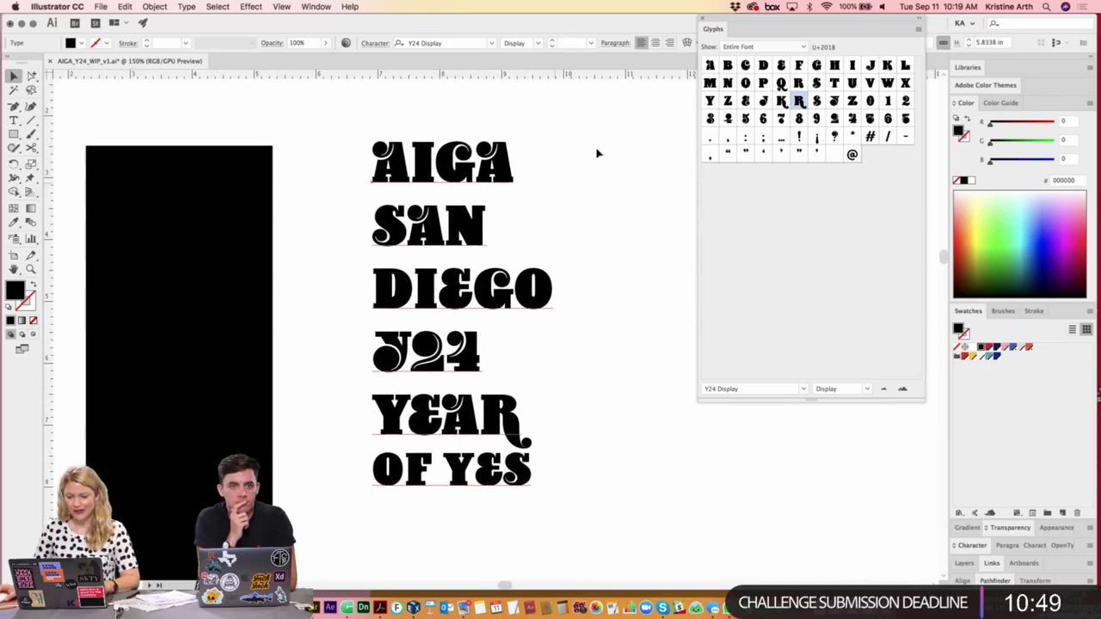
double_click(714, 30)
scroll(597, 230, "down", 2)
scroll(597, 231, "left", 3)
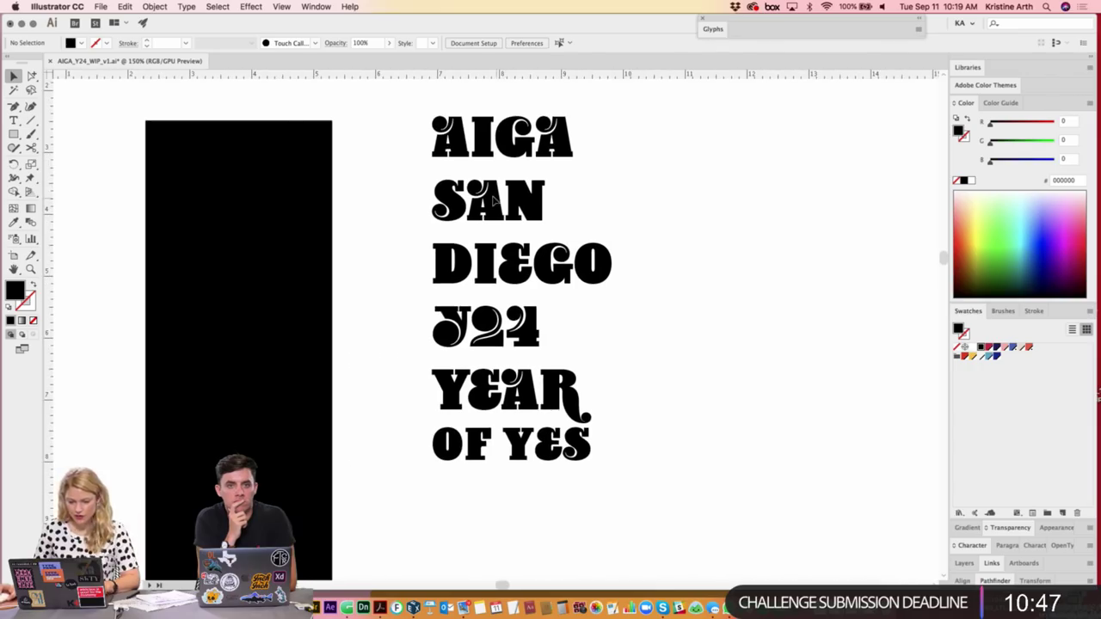
left_click(514, 206)
key("ctrl+shift+b")
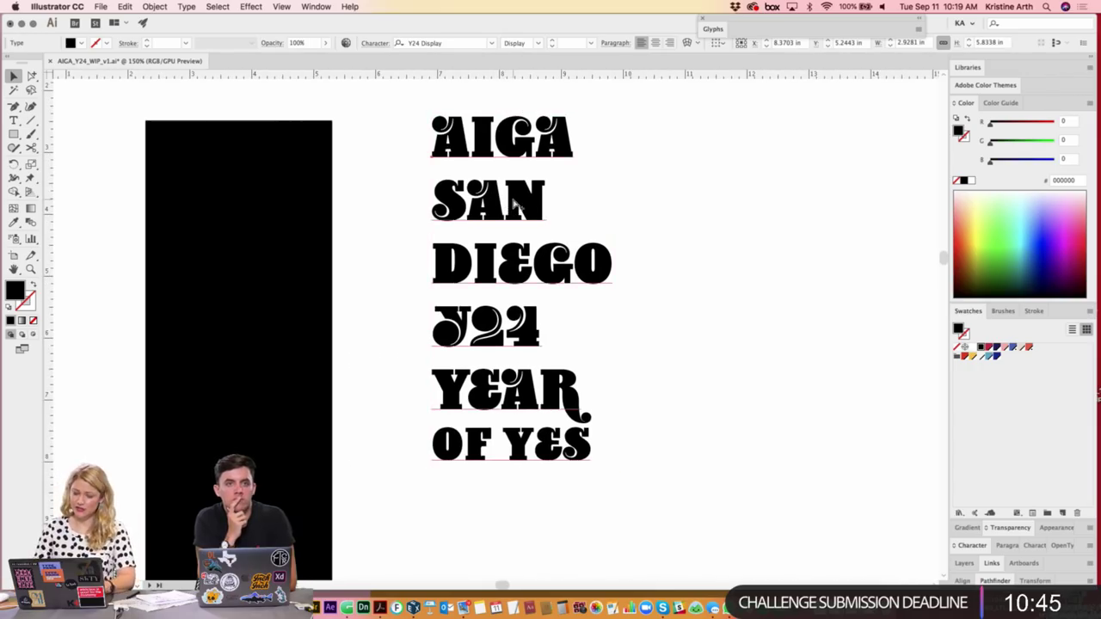
key("ctrl+shift+o")
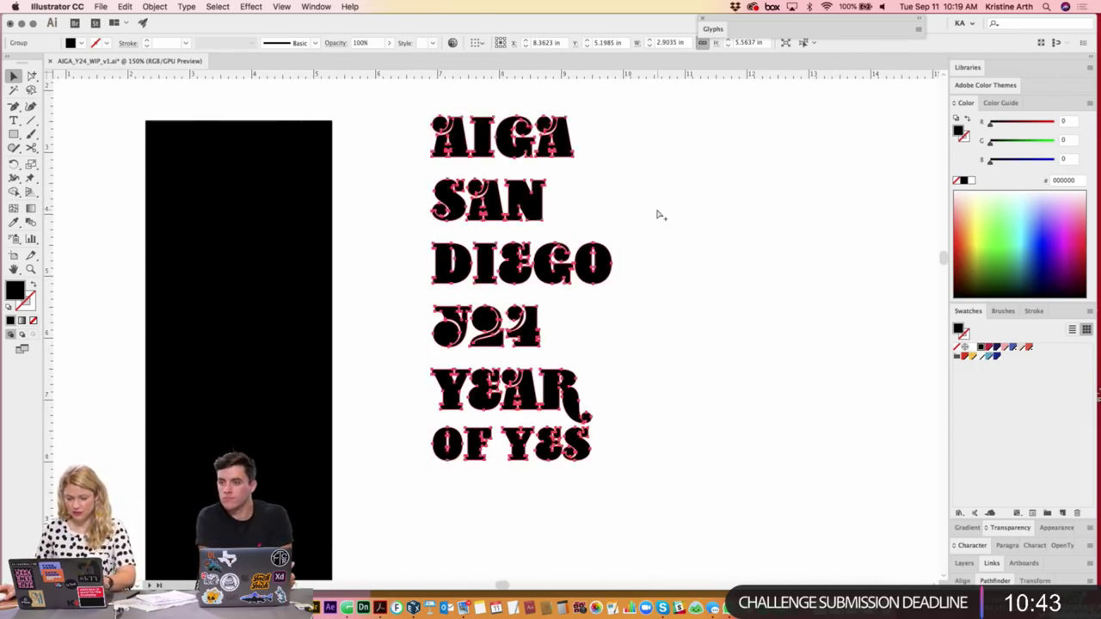
left_click(657, 215)
- Add a second YEAR line above OF YES in the lettering
left_click(488, 402)
double_click(516, 401)
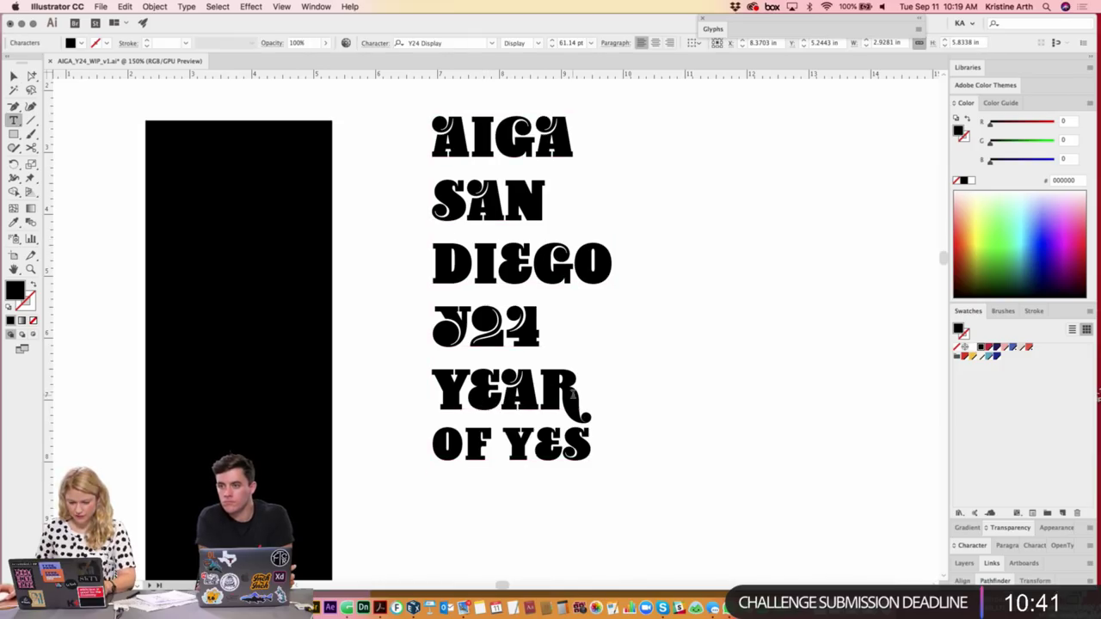
key("Return")
type("HEA")
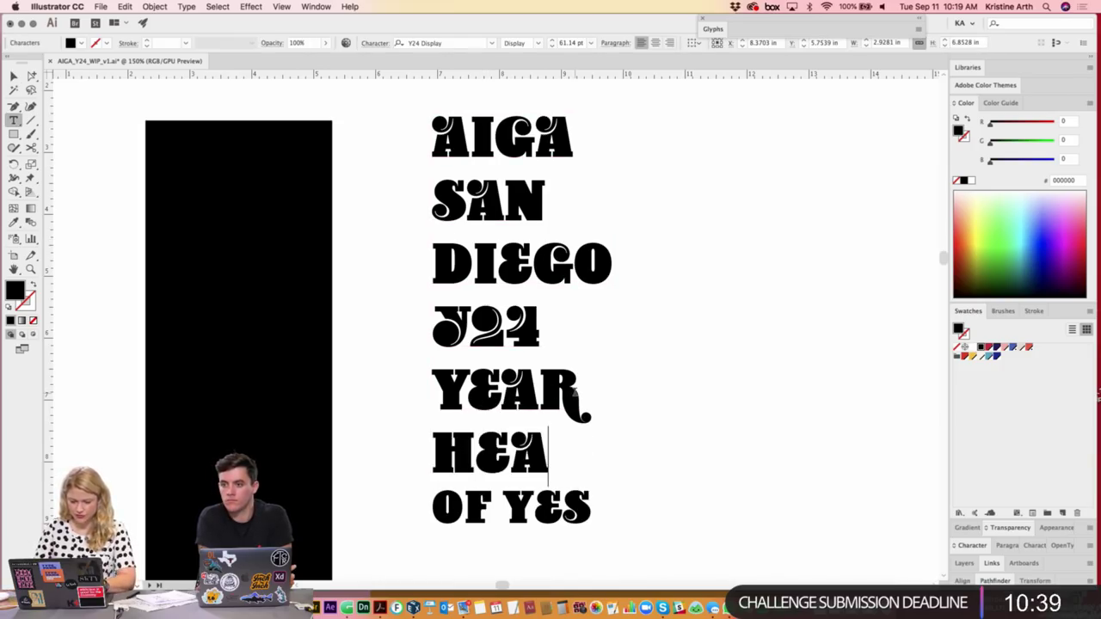
key("BackSpace")
key("BackSpace")
key("BackSpace")
type("YEAR")
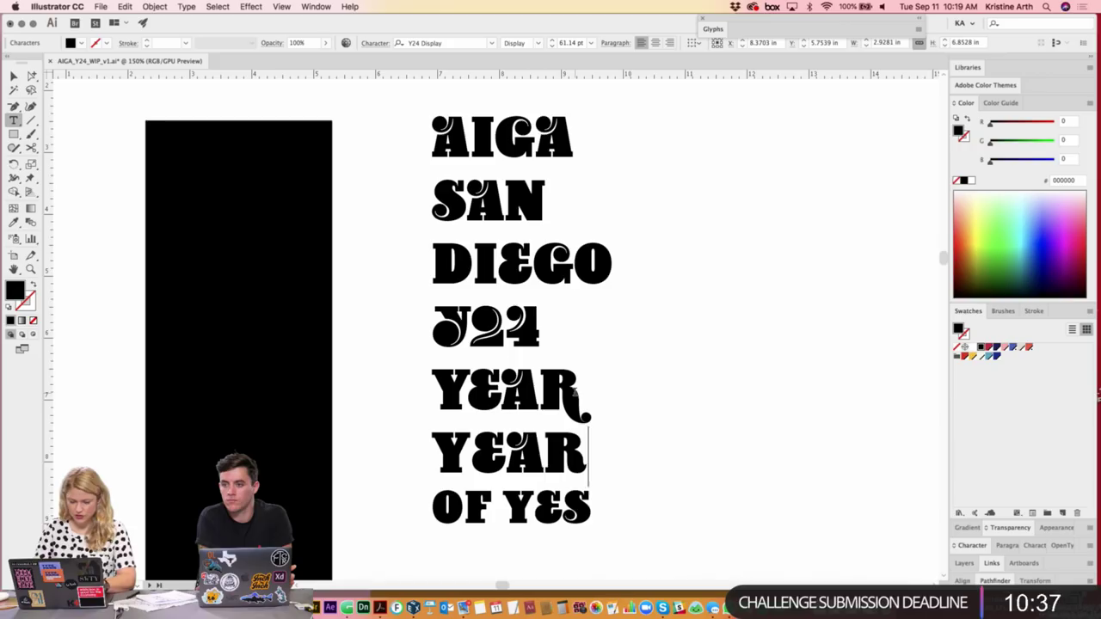
- Convert the lettering, now with two YEAR lines, to outlines
left_click_drag(445, 381, 545, 383)
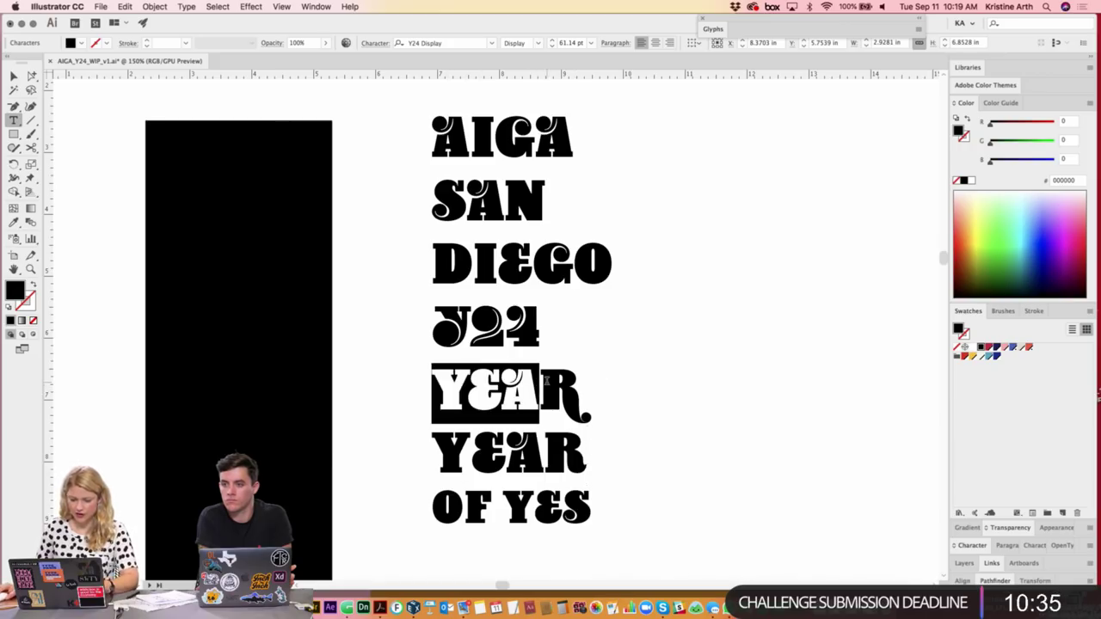
left_click_drag(543, 455, 423, 470)
key("ctrl+shift+a")
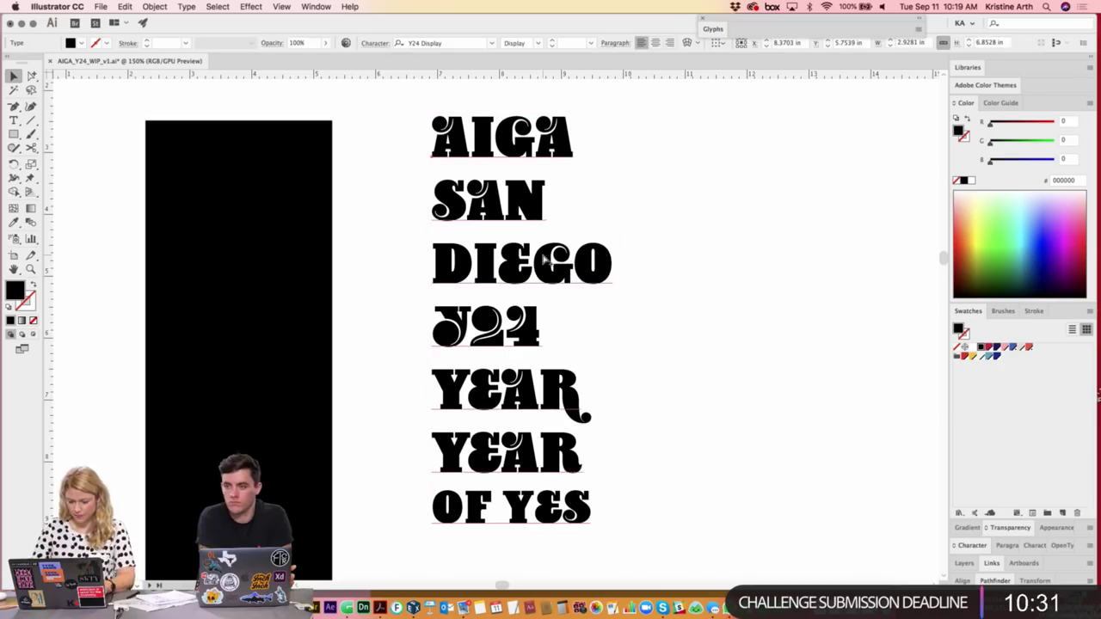
key("ctrl+shift+o")
- Try selecting the AIGA and SAN lines individually, dismiss the revert prompt, and undo
left_click(610, 204)
left_click_drag(597, 152, 559, 142)
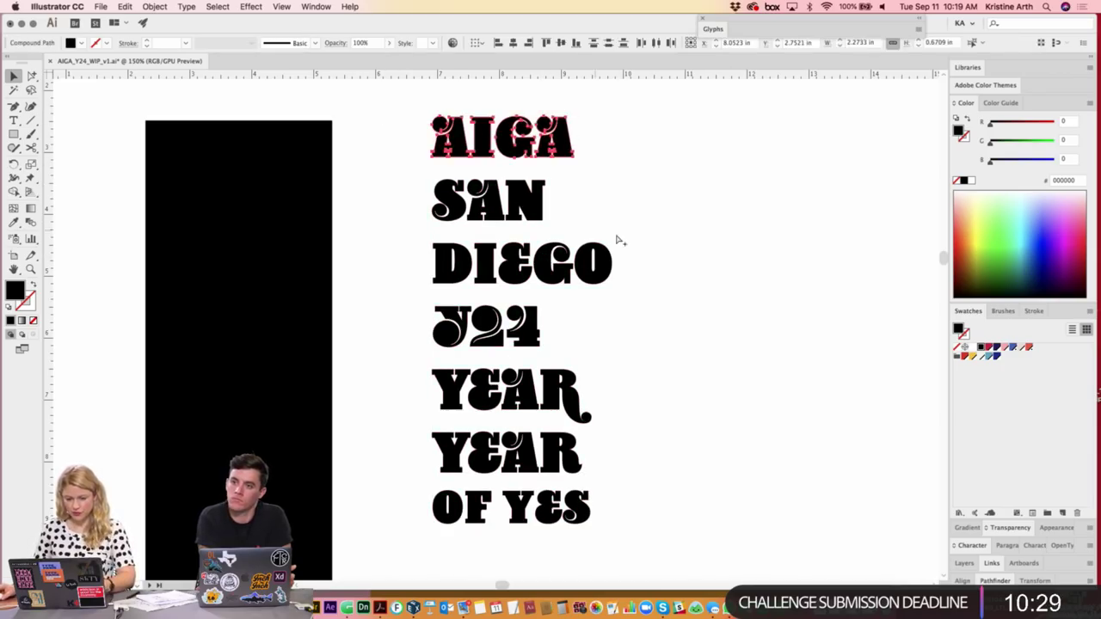
left_click(422, 195)
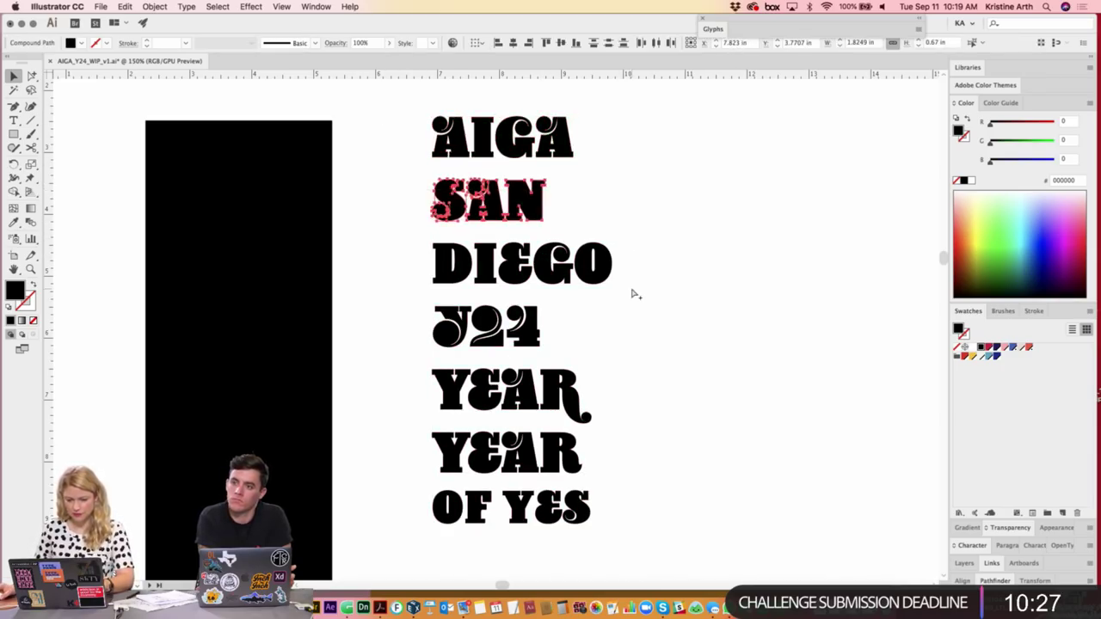
key("F12")
left_click(607, 326)
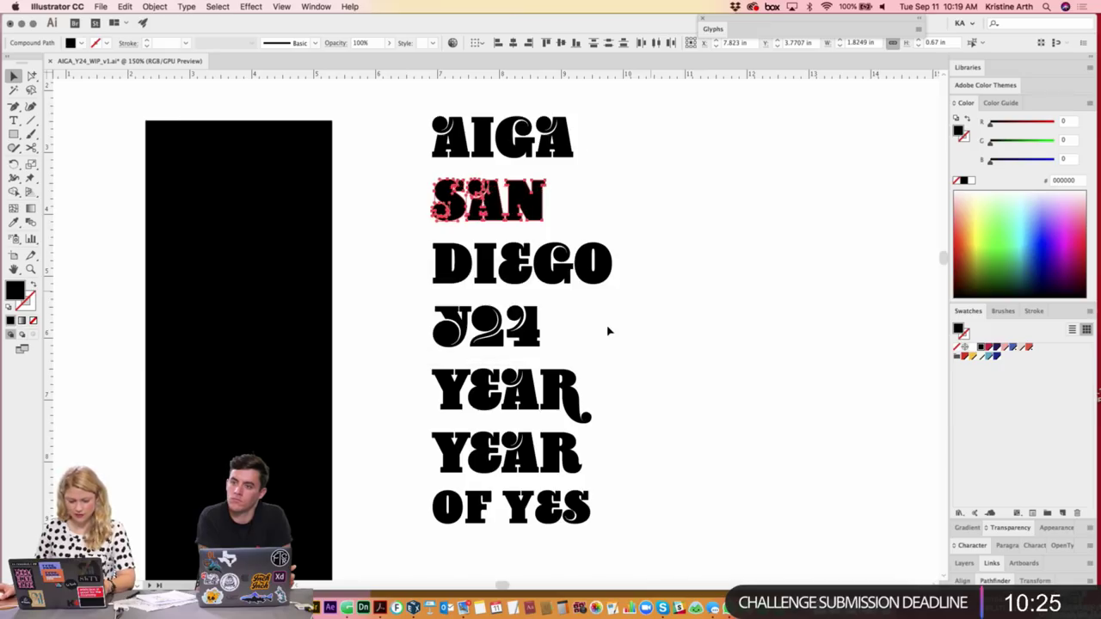
key("ctrl+z")
key("ctrl+z")
- Tighten the lettering's line spacing with three leading decreases
left_click(647, 316)
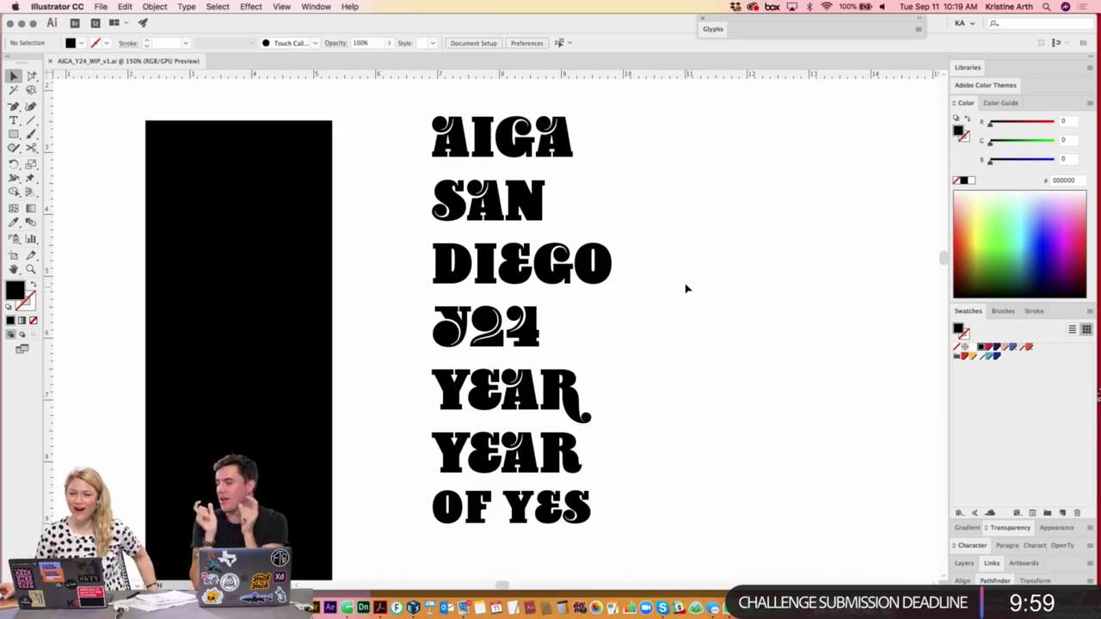
left_click(482, 275)
key("alt+Up")
key("alt+Up")
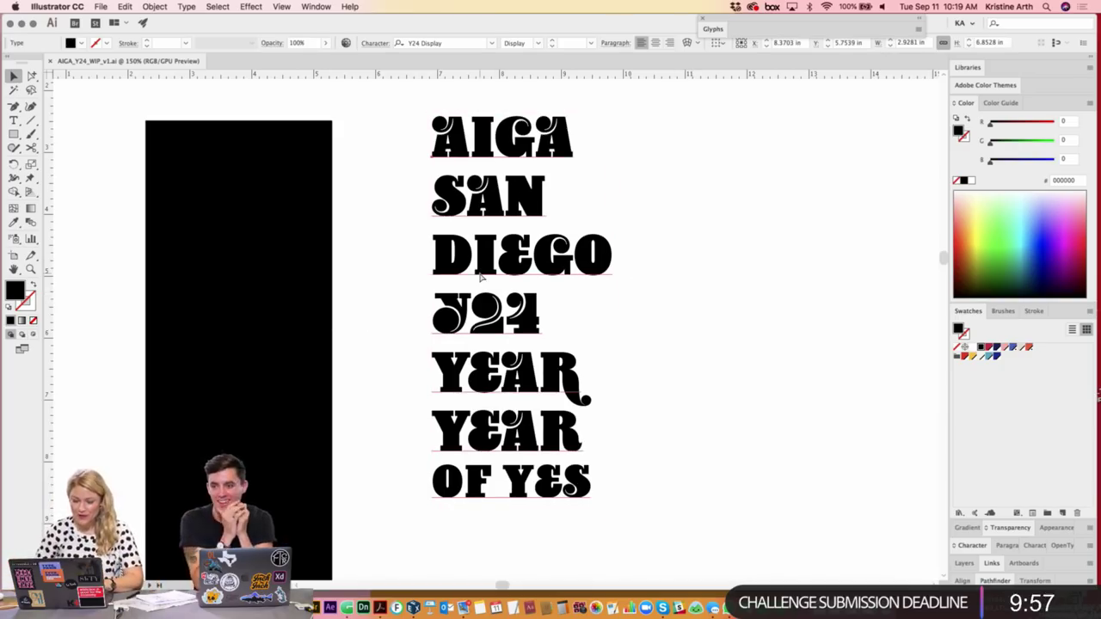
key("alt+Up")
key("alt+Up")
key("alt+Up")
key("alt+Up")
key("alt+Up")
key("alt+Up")
key("alt+Up")
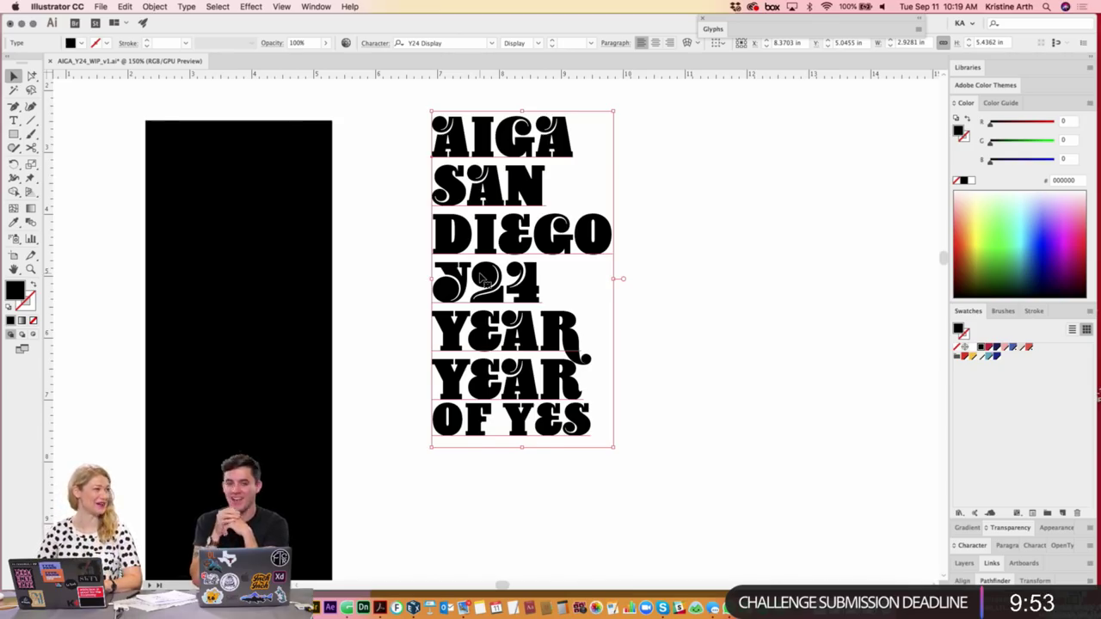
key("alt+Up")
key("alt+Up")
key("alt+Up")
key("alt+Up")
key("alt+Up")
- Kern the letter pairs in DIEGO tighter, including E and G
left_click(668, 267)
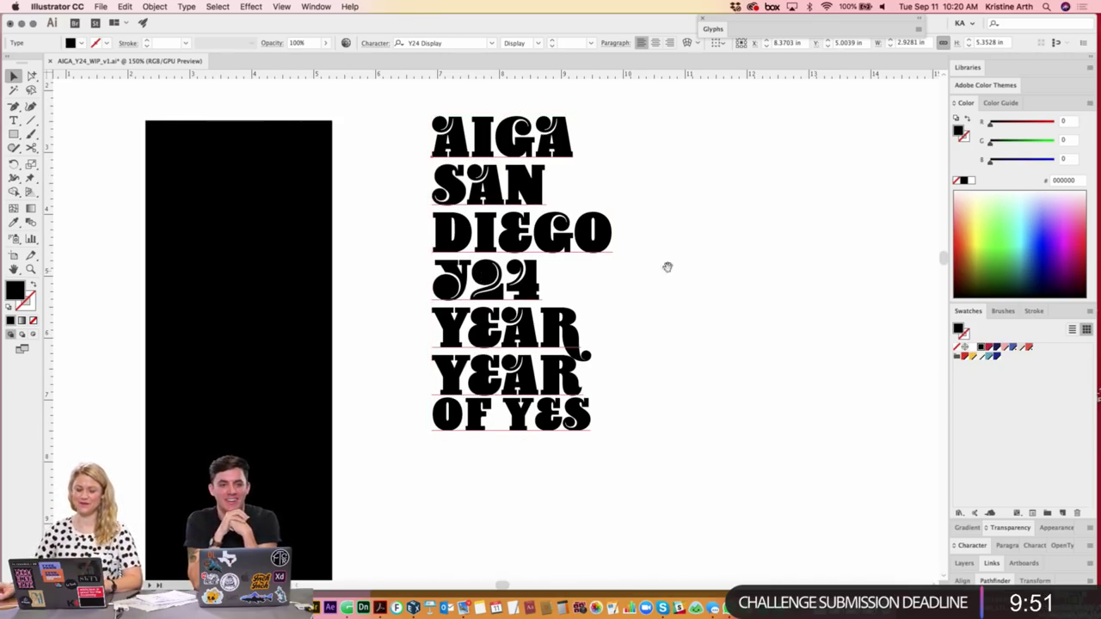
left_click_drag(667, 267, 644, 277)
left_click(668, 261)
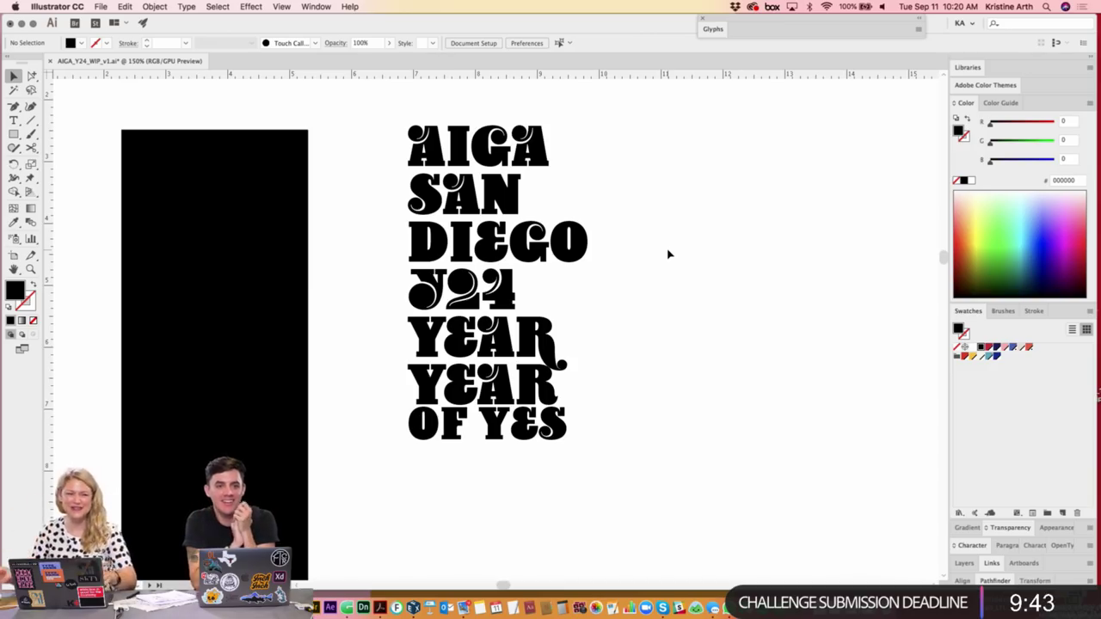
mouse_move(631, 219)
left_mouse_down()
mouse_move(624, 235)
mouse_move(639, 234)
left_mouse_up()
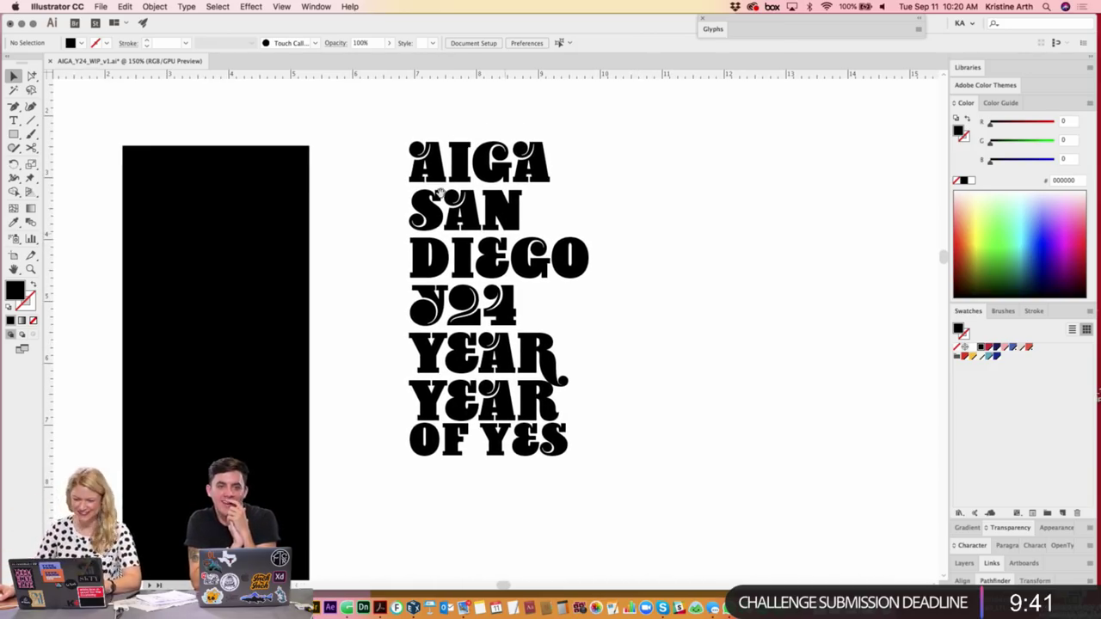
left_click(440, 194)
key("t")
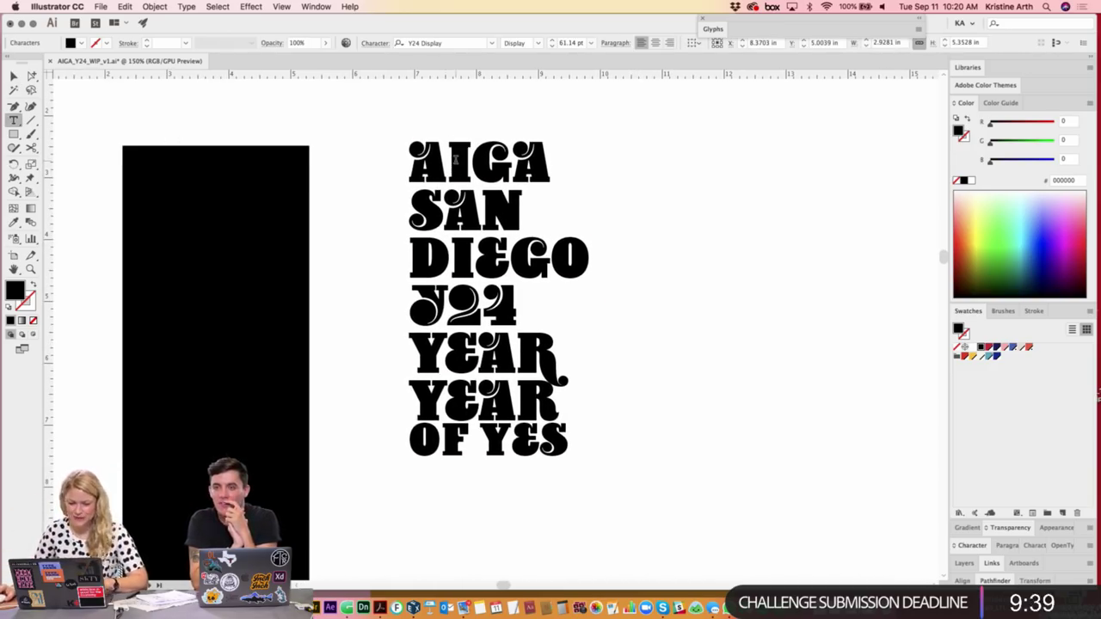
left_click(452, 161)
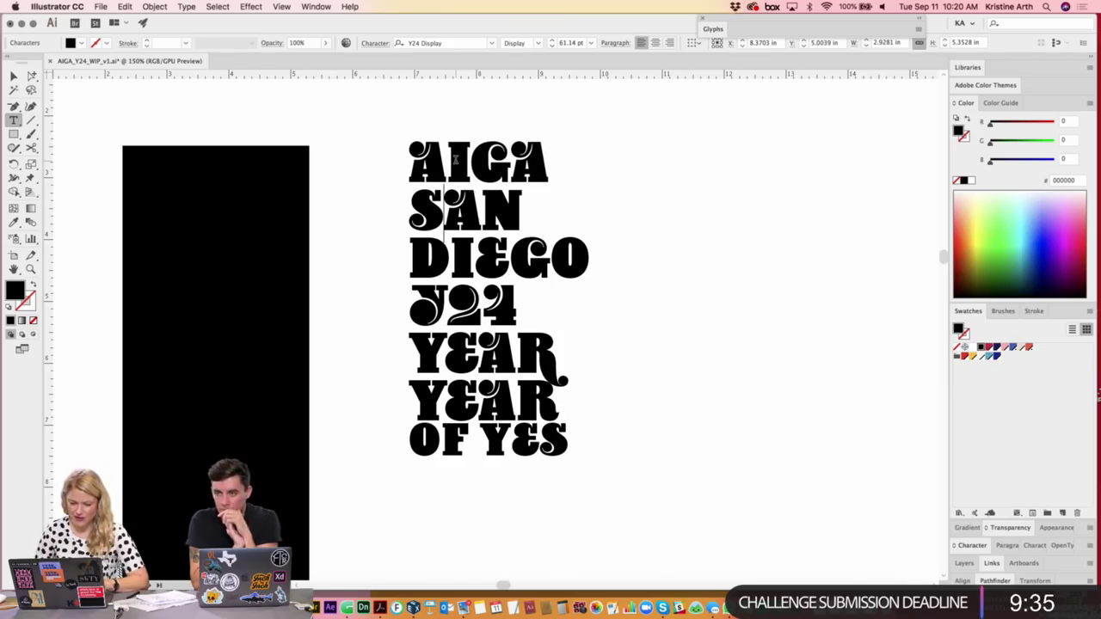
key("Down")
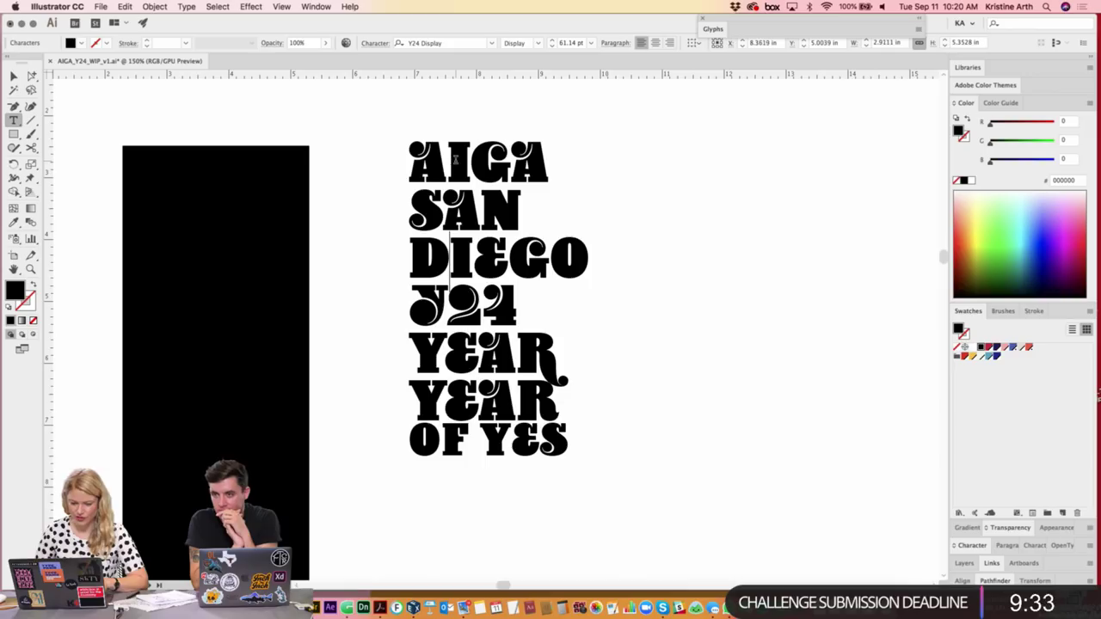
key("Right")
key("alt+Left")
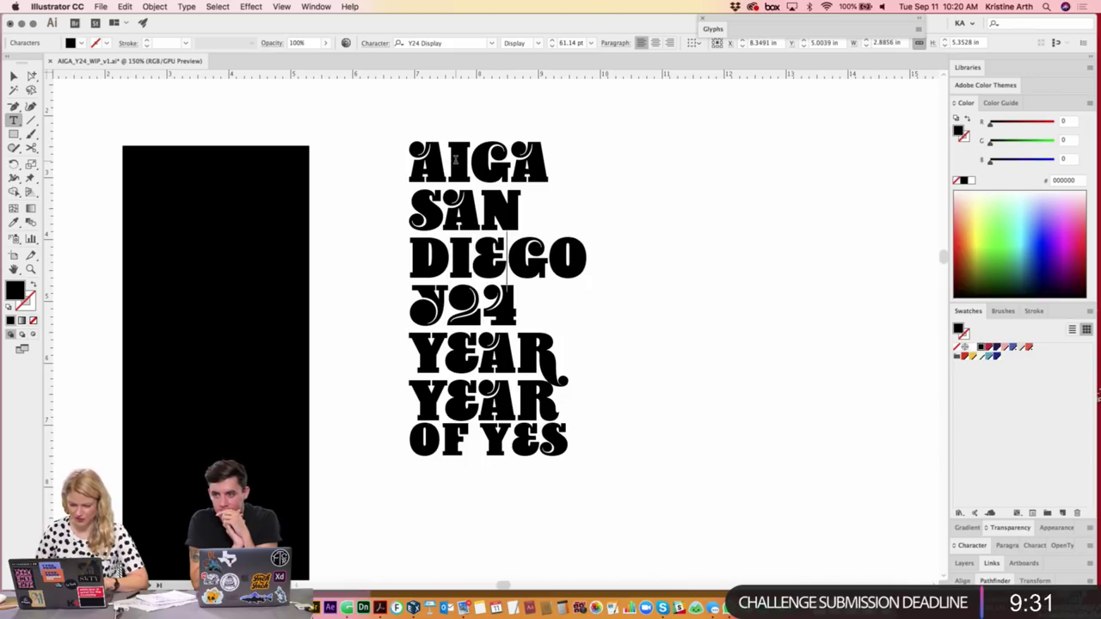
key("alt+Left")
- Tighten the kerning between 2 and 4 and between Y and 2 in Y24
key("Down")
key("Left")
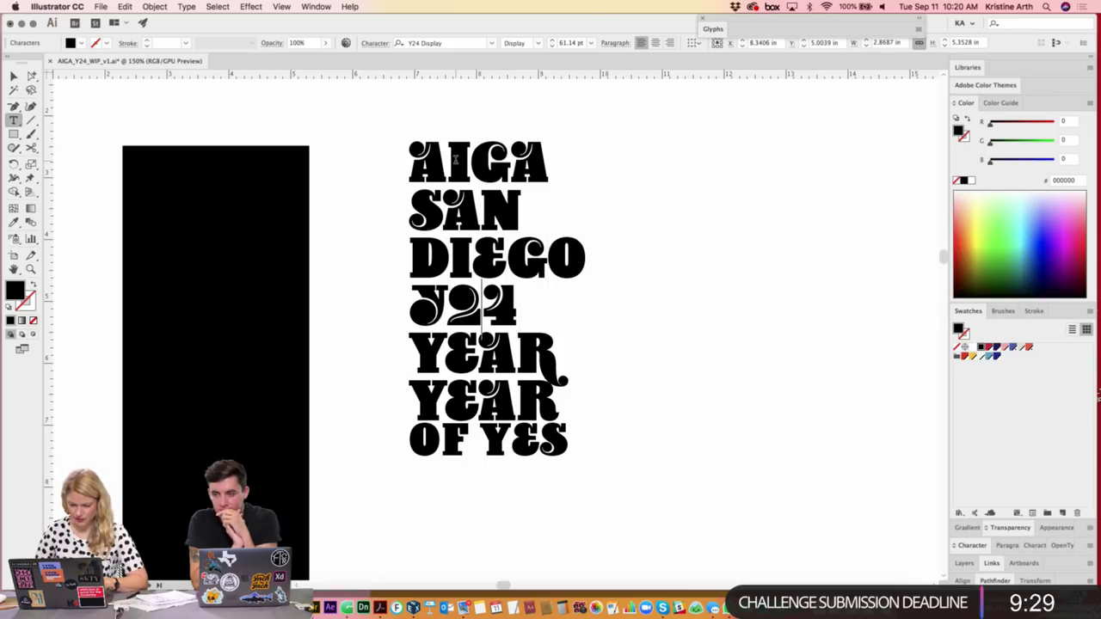
key("alt+Left")
key("Left")
key("alt+Left")
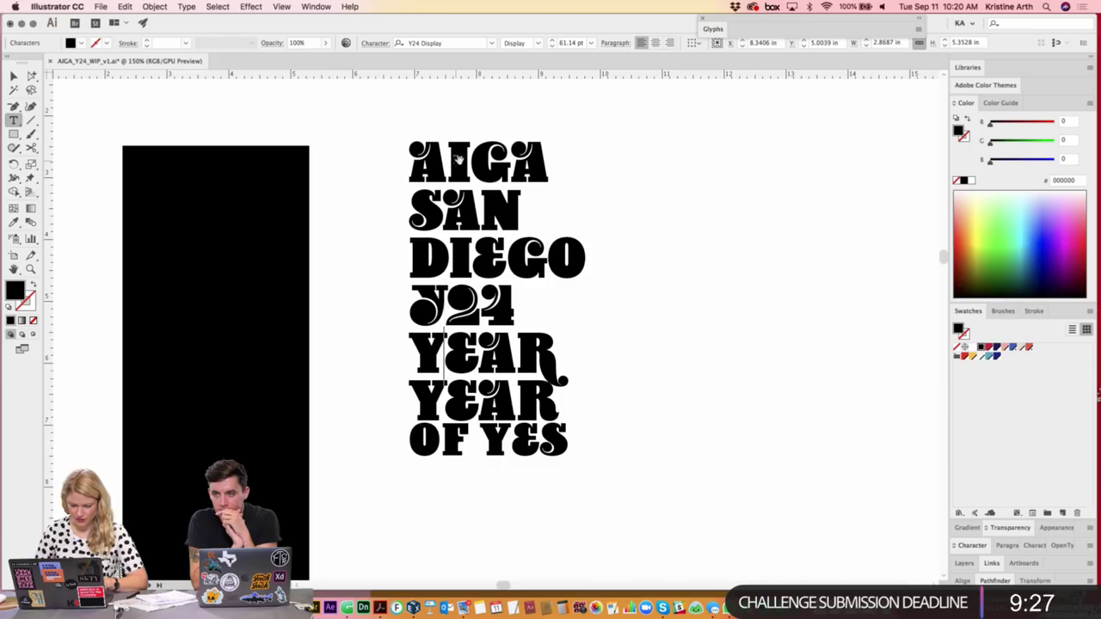
- Tighten the Y-E and E-A kerning in both YEAR lines
key("alt+Left")
key("Right")
key("alt+Left")
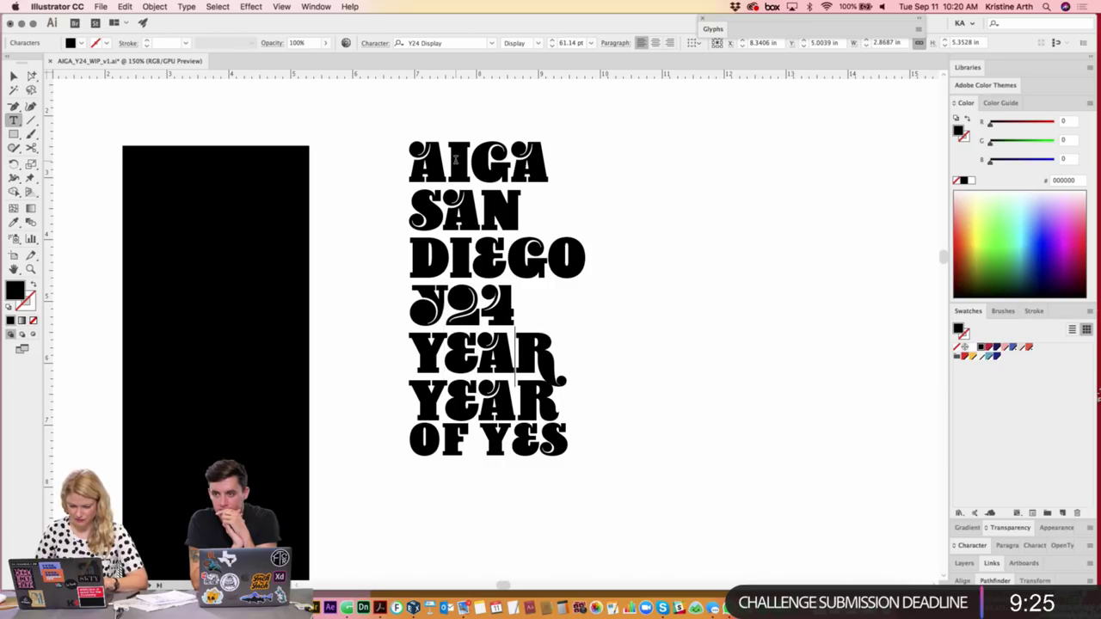
key("Left")
key("alt+Left")
key("alt+Left")
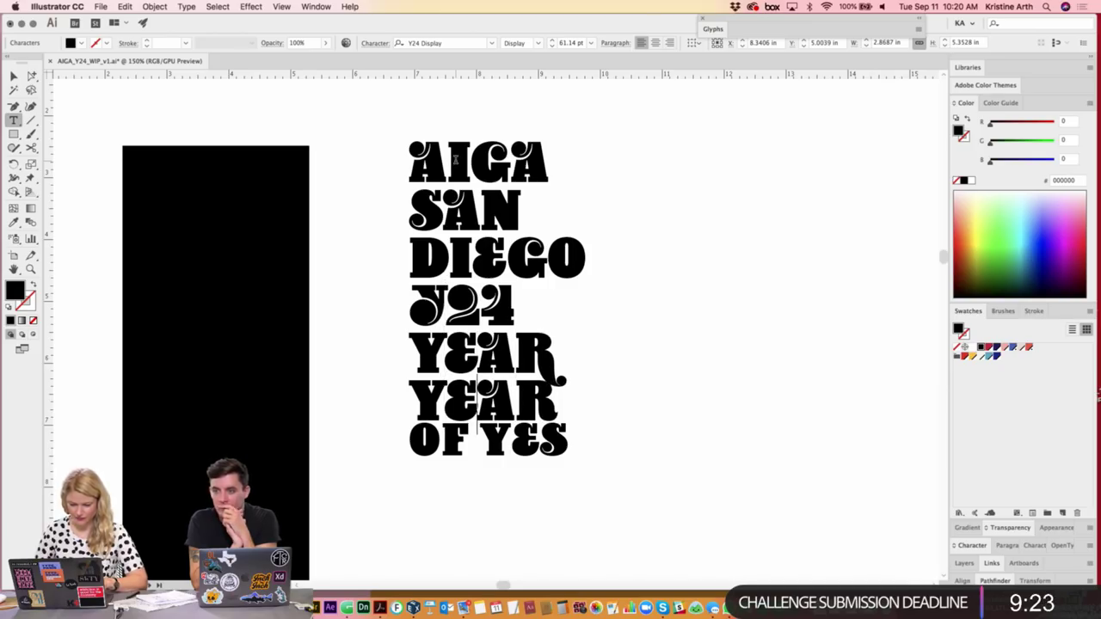
- Kern OF YES tighter: O-F, OF to YES, and Y-E
key("alt+Left")
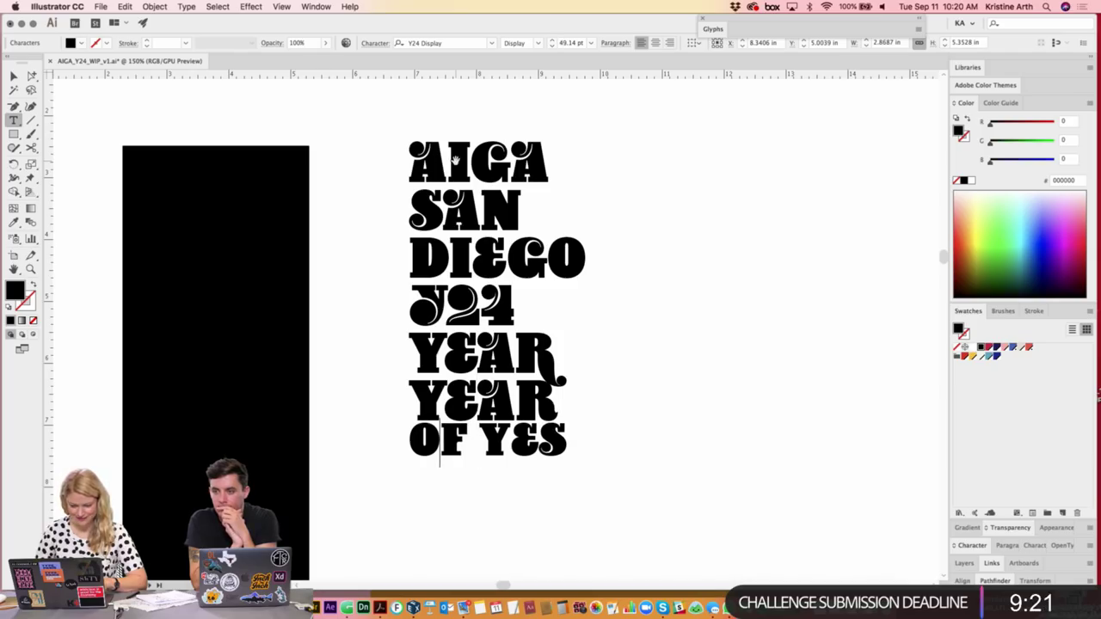
key("alt+Left")
key("alt+Left")
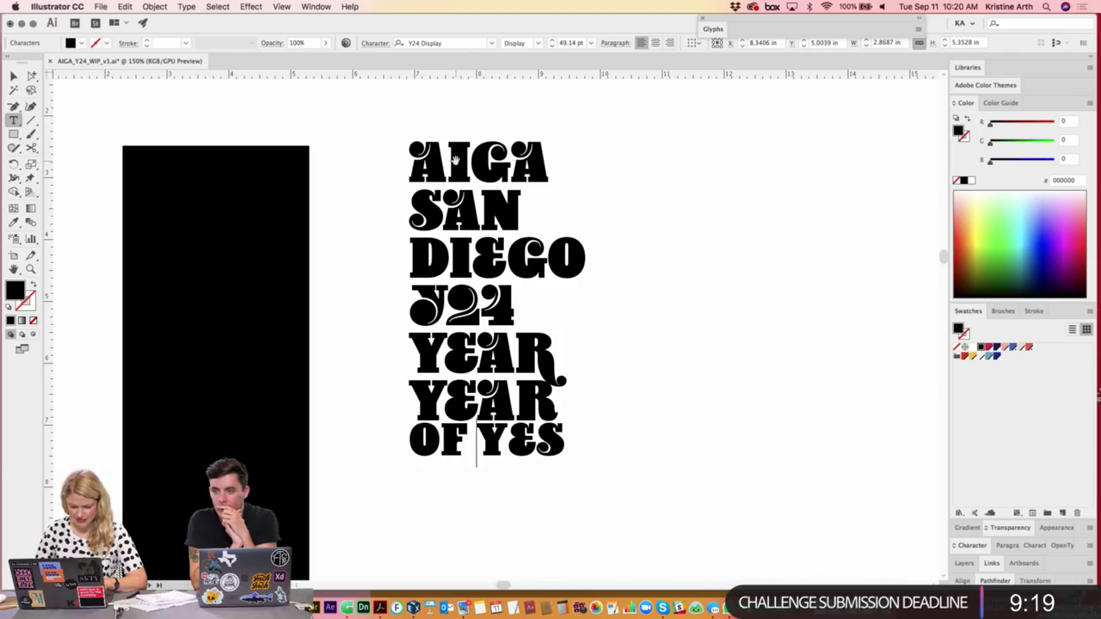
key("alt+Left")
key("Right")
key("alt+Left")
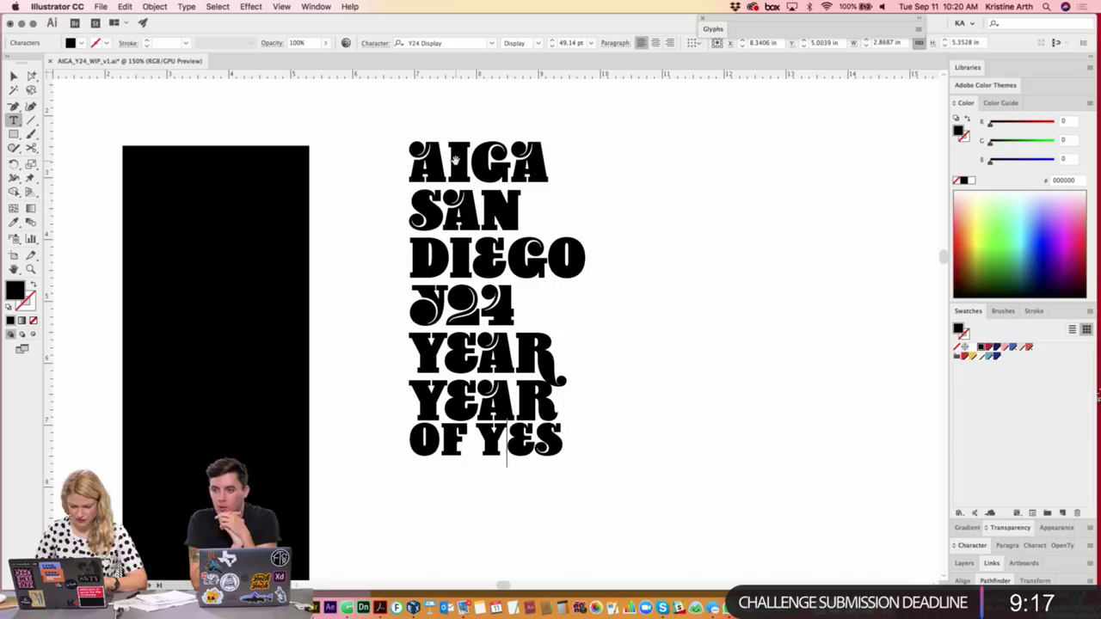
key("alt+Left")
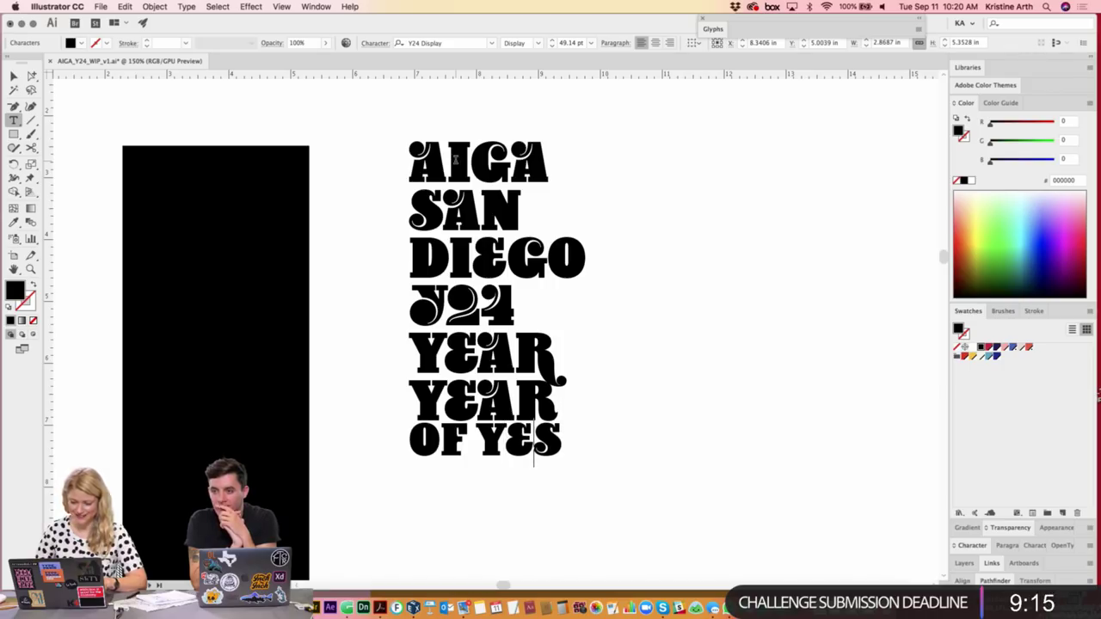
left_click(14, 76)
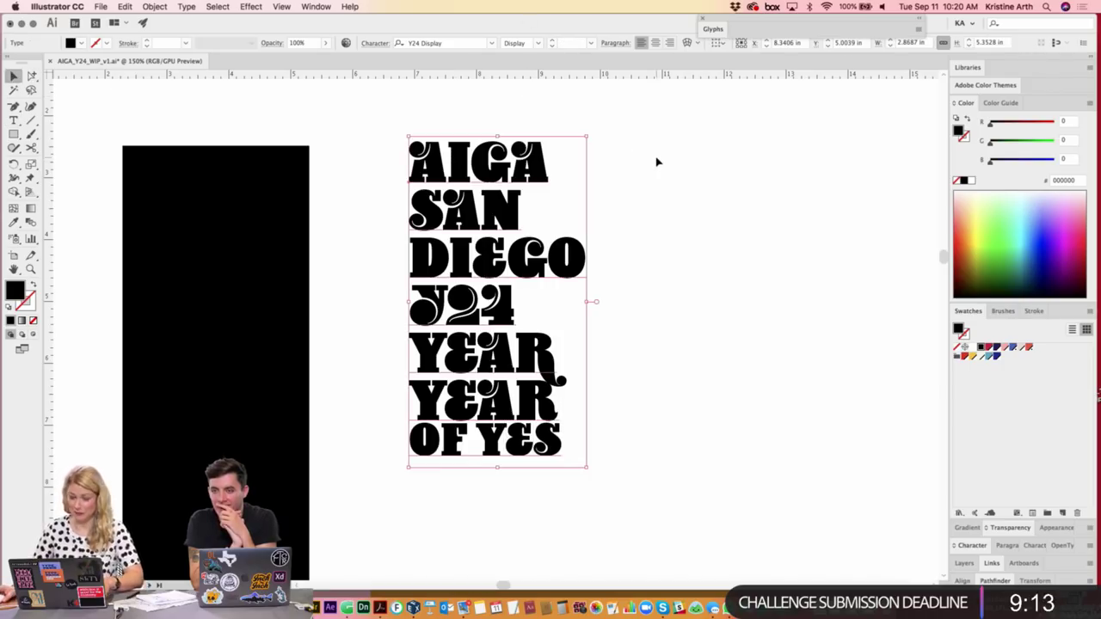
- Tighten the leading, place a copy to the right, and convert the text to outlines
key("alt+Up")
key("alt+Up")
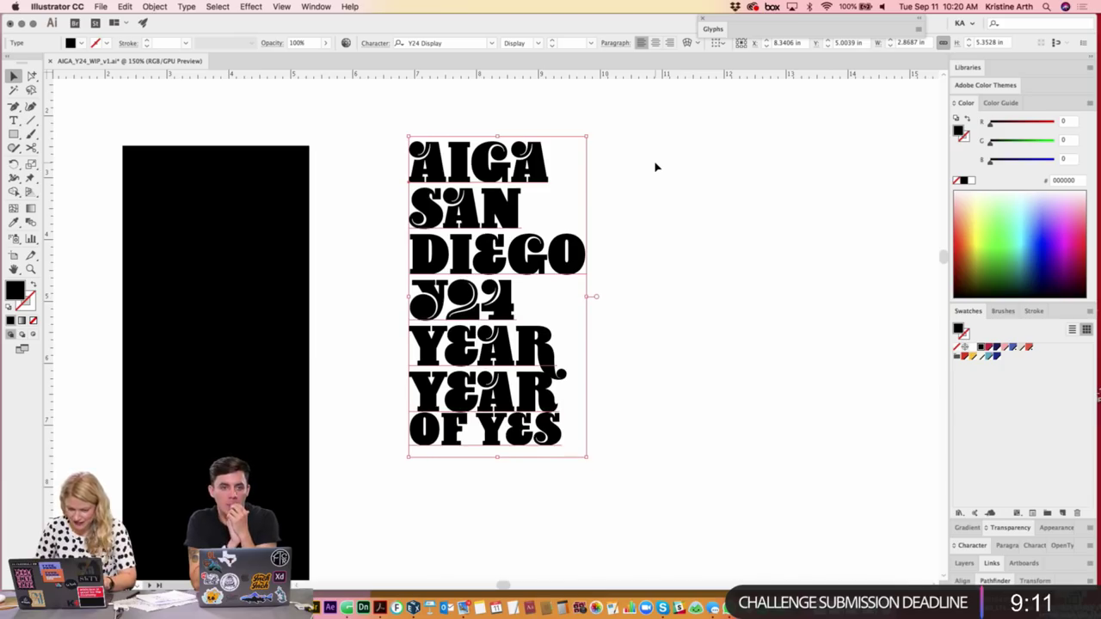
key("alt+Up")
left_click_drag(487, 166, 889, 166)
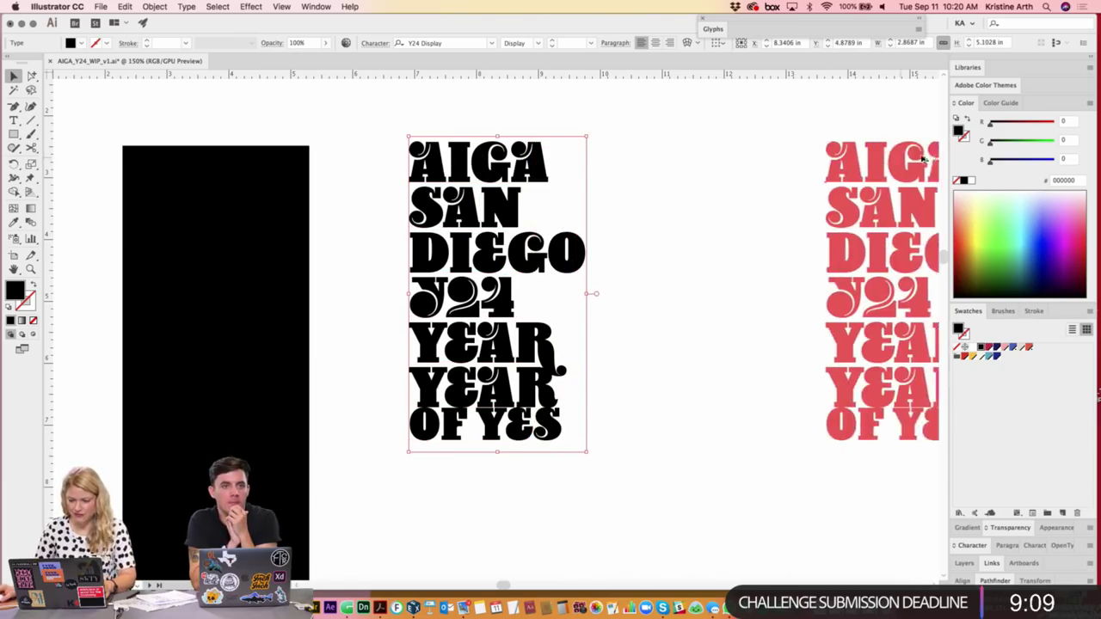
key("ctrl+shift+o")
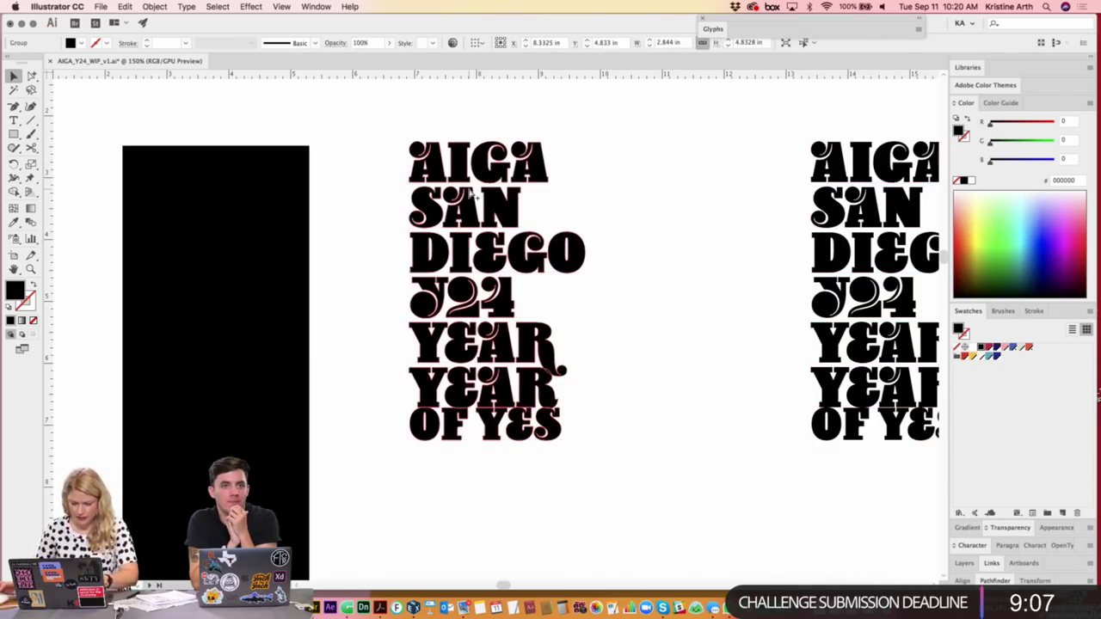
- Group each line separately: AIGA, SAN, DIEGO, Y24, YEAR, and OF YES
left_click_drag(627, 131, 423, 184)
key("ctrl+g")
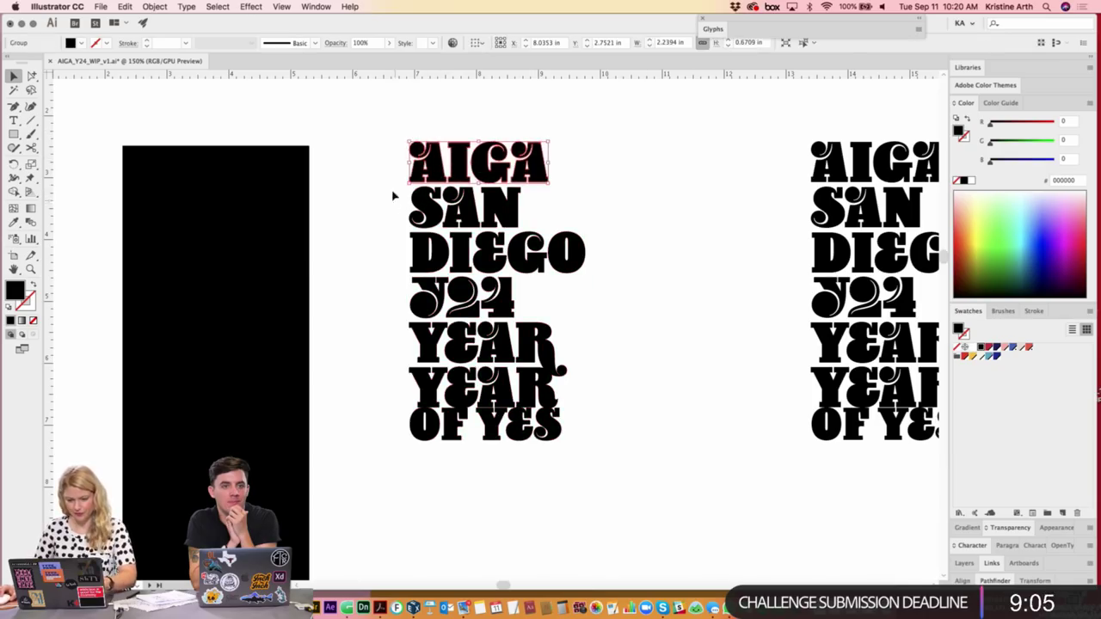
left_click_drag(588, 232, 588, 229)
key("ctrl+g")
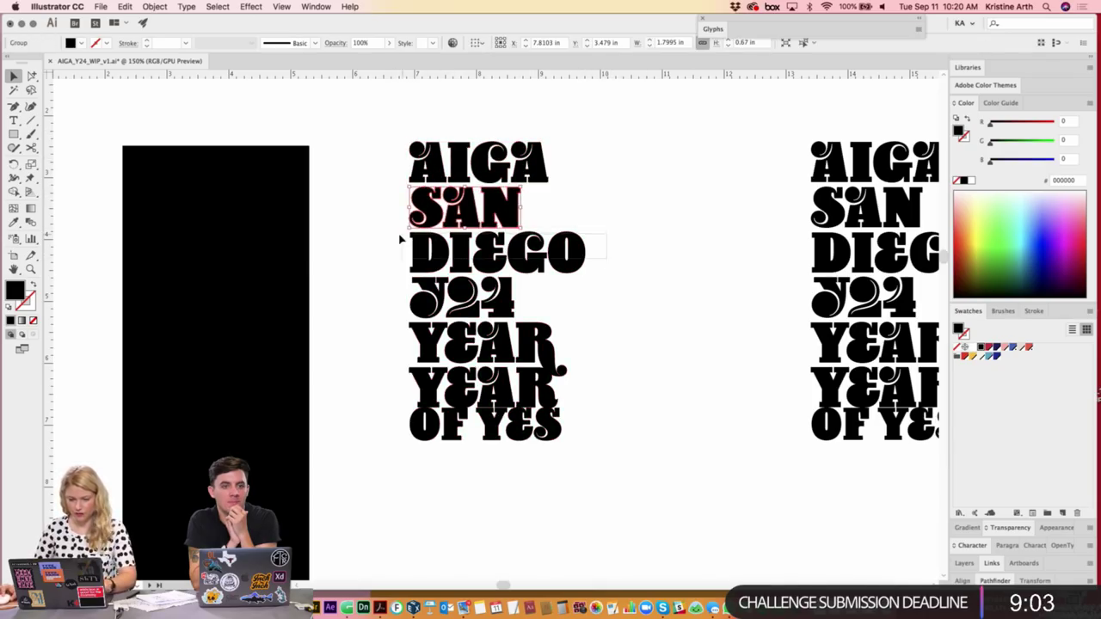
left_click_drag(400, 239, 602, 269)
key("ctrl+g")
mouse_move(394, 283)
left_mouse_down()
mouse_move(594, 311)
mouse_move(398, 376)
mouse_move(578, 404)
left_mouse_up()
key("ctrl+g")
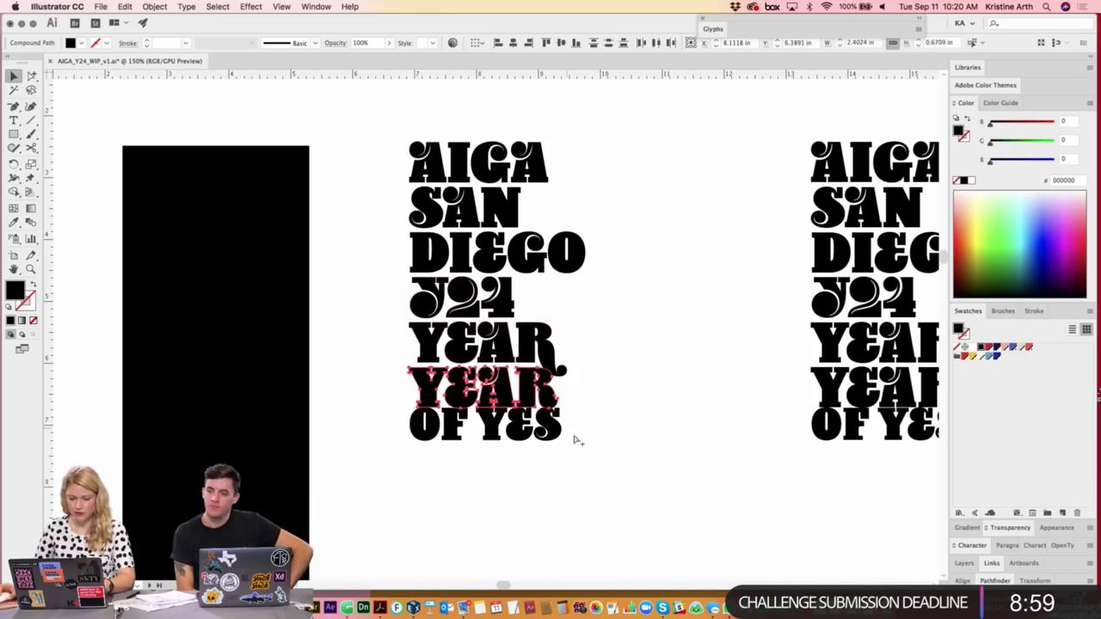
key("ctrl+g")
left_click_drag(570, 443, 376, 414)
key("ctrl+g")
left_click(714, 364)
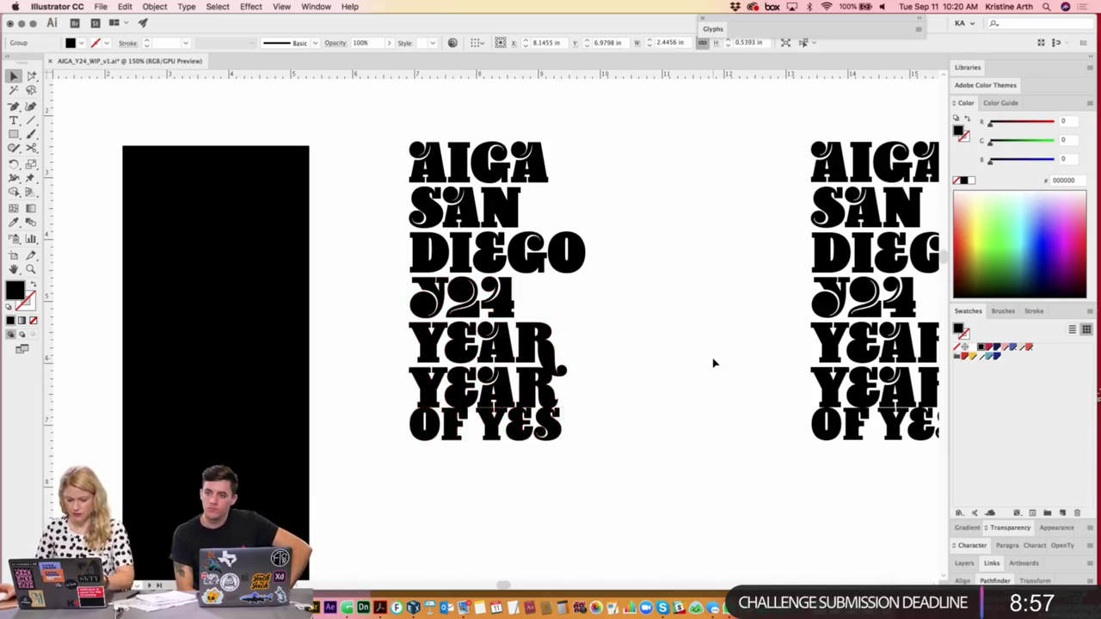
- Zoom in and select the black rectangle
key("ctrl+equal")
left_click_drag(691, 253, 627, 235)
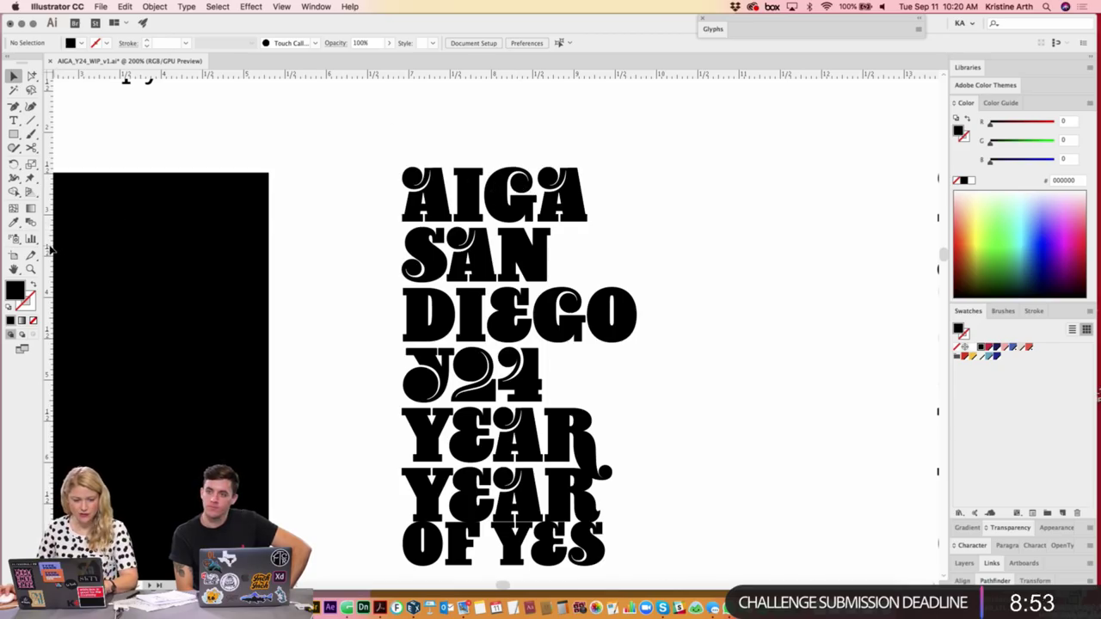
mouse_move(50, 250)
left_mouse_down()
mouse_move(136, 229)
mouse_move(541, 209)
left_mouse_up()
left_click(542, 209)
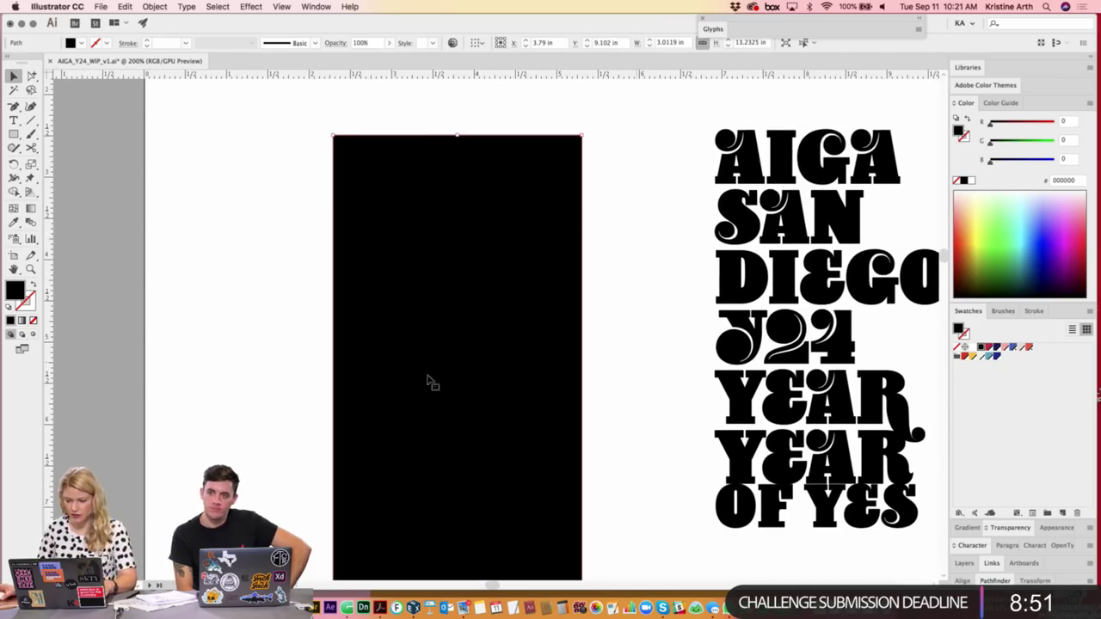
- Make the black rectangle an outline and scale the AIGA text group to its width
left_click(35, 287)
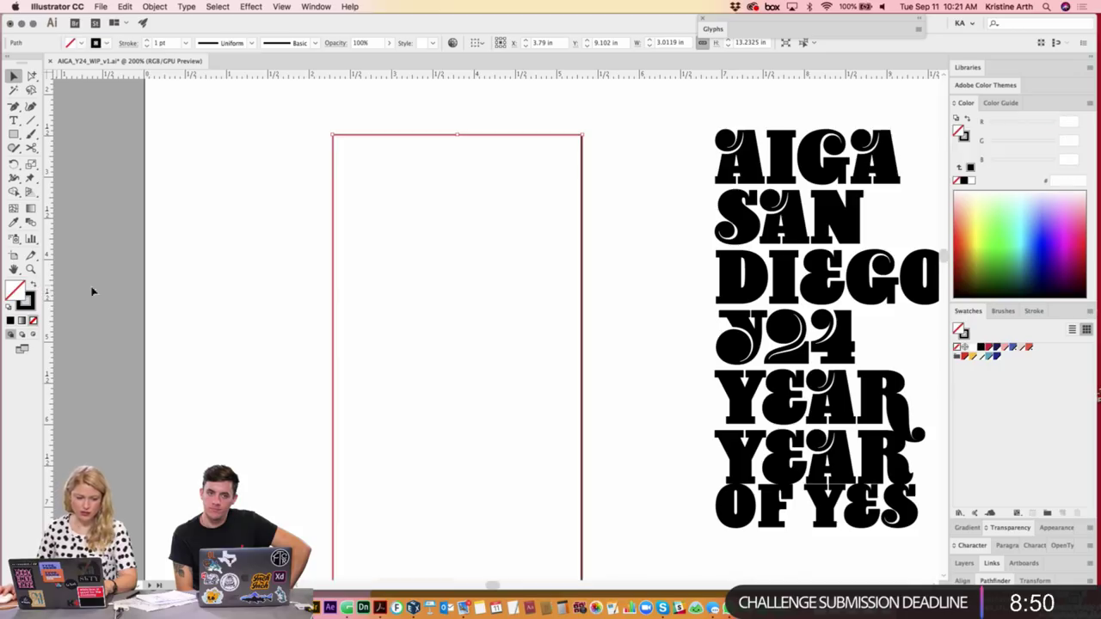
left_click(644, 288)
mouse_move(677, 155)
left_mouse_down()
mouse_move(854, 460)
mouse_move(542, 228)
mouse_move(548, 184)
left_mouse_up()
mouse_move(593, 354)
left_mouse_down()
mouse_move(652, 344)
mouse_move(673, 327)
left_mouse_up()
left_click_drag(715, 266, 728, 302)
left_click(644, 263)
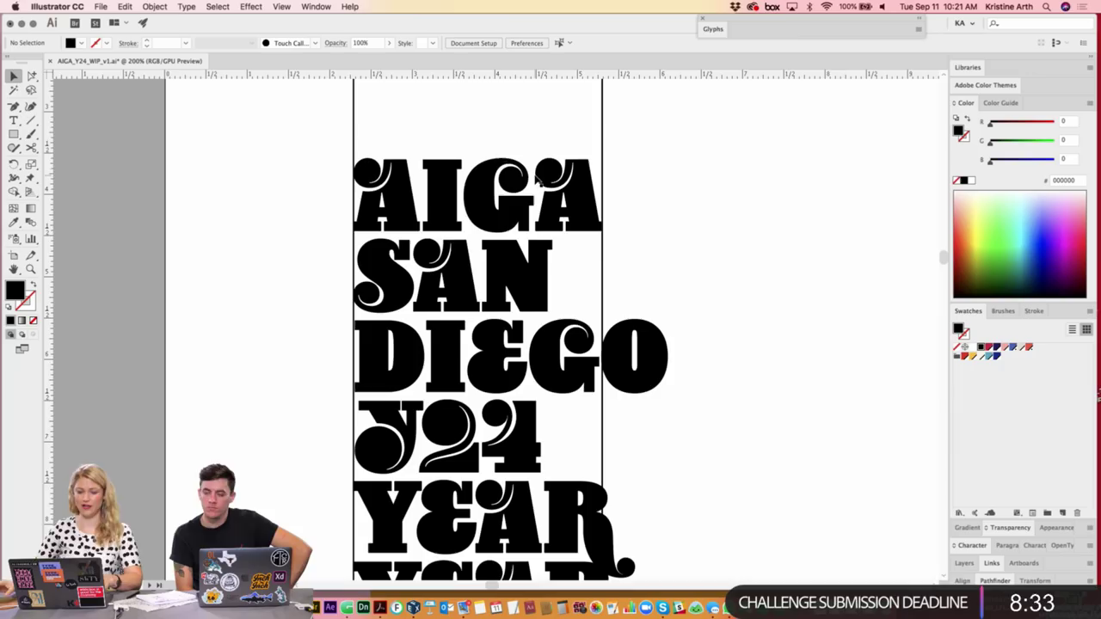
scroll(599, 262, "right", 2)
- Nudge AIGA up and scale the SAN, DIEGO, Y24 and YEAR lines to the column width
left_click(572, 216)
key("Up")
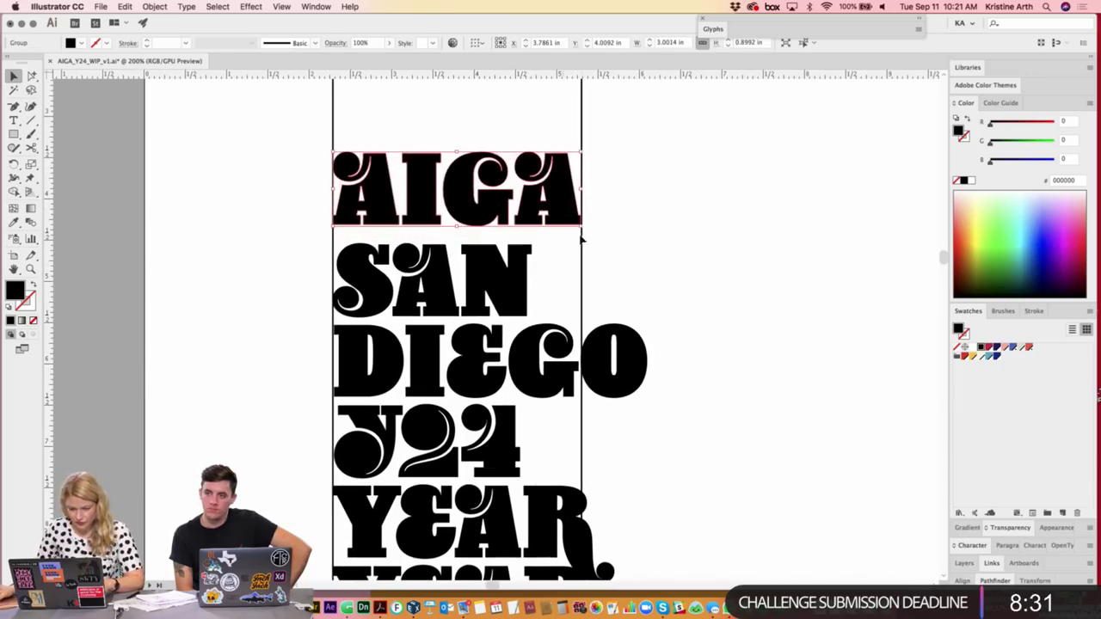
scroll(583, 247, "down", 2)
left_click(520, 247)
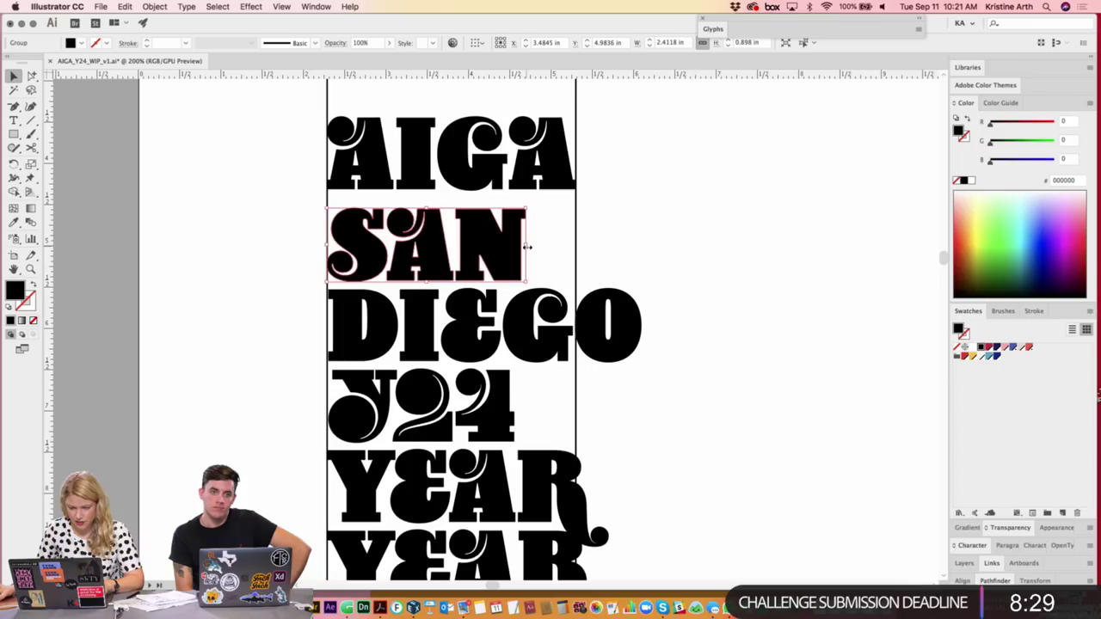
left_click_drag(526, 245, 576, 245)
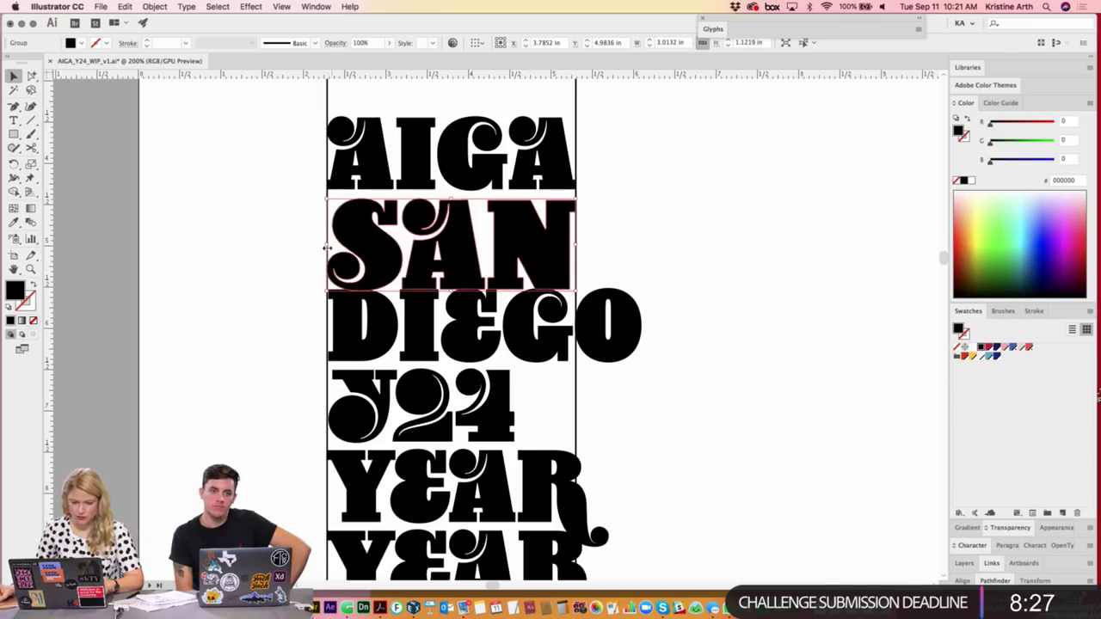
left_click(348, 312)
mouse_move(642, 326)
left_mouse_down()
mouse_move(577, 324)
mouse_move(592, 295)
mouse_move(336, 314)
mouse_move(355, 325)
left_mouse_up()
scroll(577, 325, "down", 3)
left_click(529, 305)
scroll(594, 305, "down", 3)
left_click(565, 302)
left_click(694, 358)
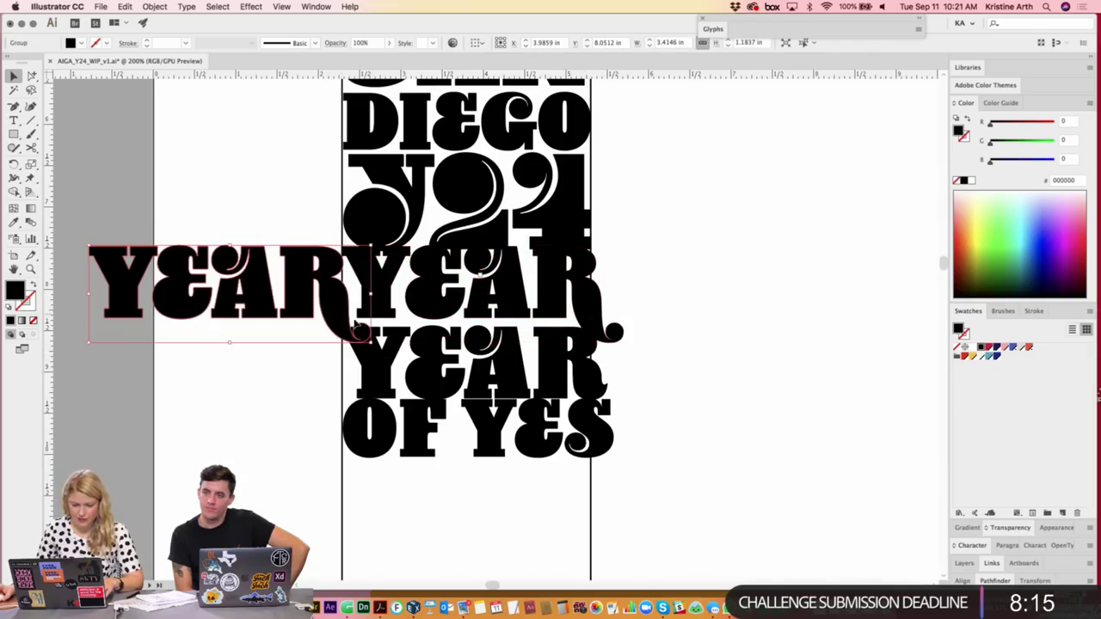
- Order the lines below Y24 as YEAR then a narrowed OF YES, deleting the duplicate YEAR
left_click_drag(425, 366, 426, 509)
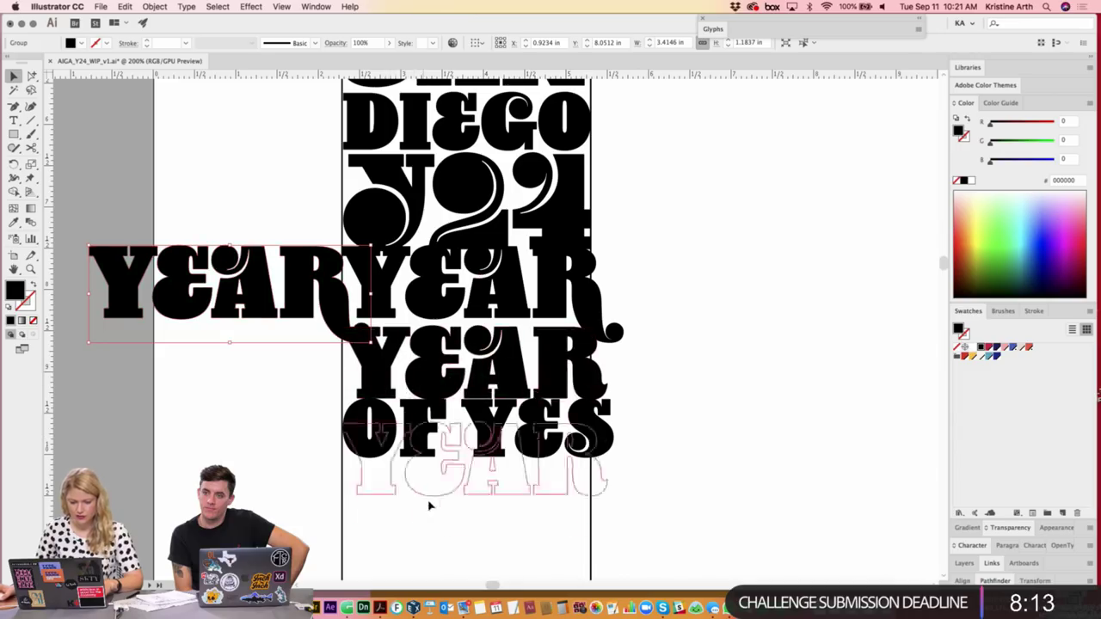
left_click_drag(428, 422, 428, 351)
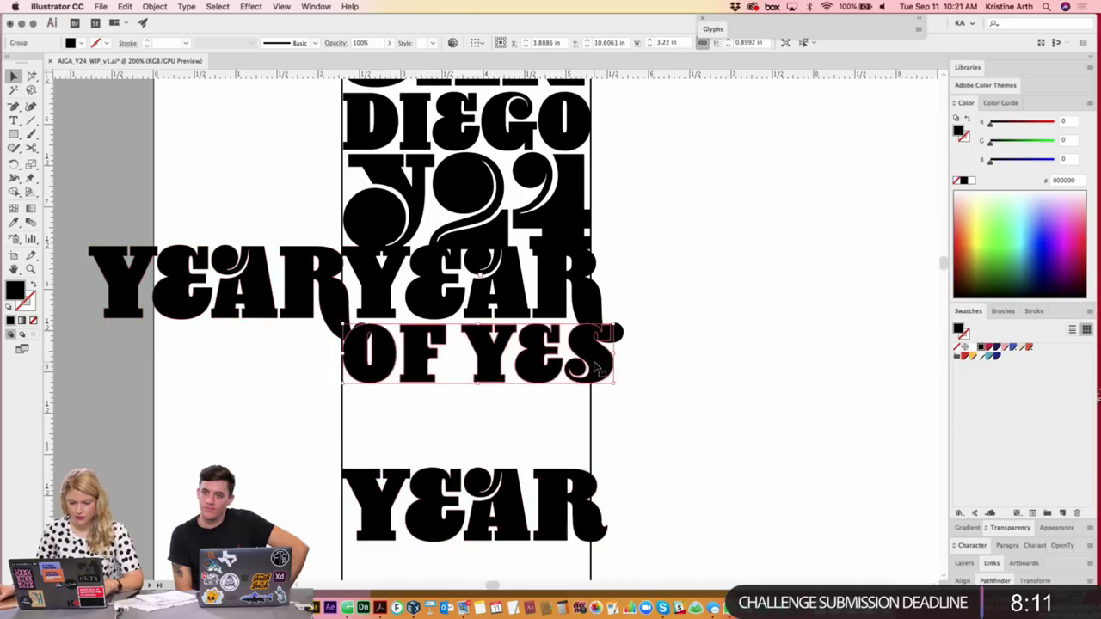
left_click_drag(614, 354, 590, 355)
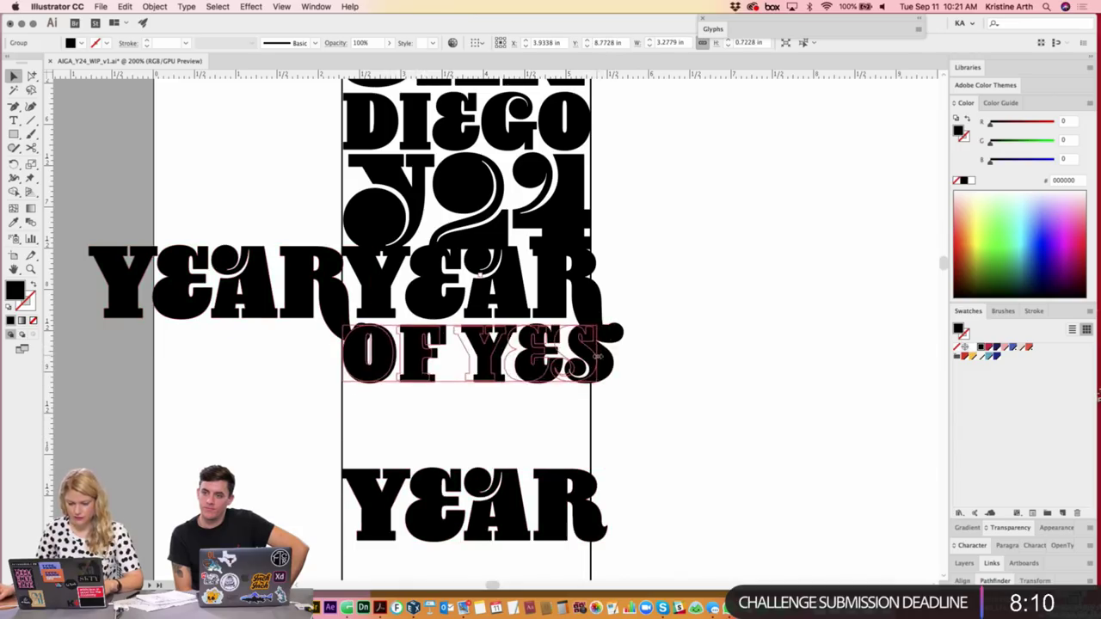
left_click(656, 361)
left_click(580, 297)
key("Delete")
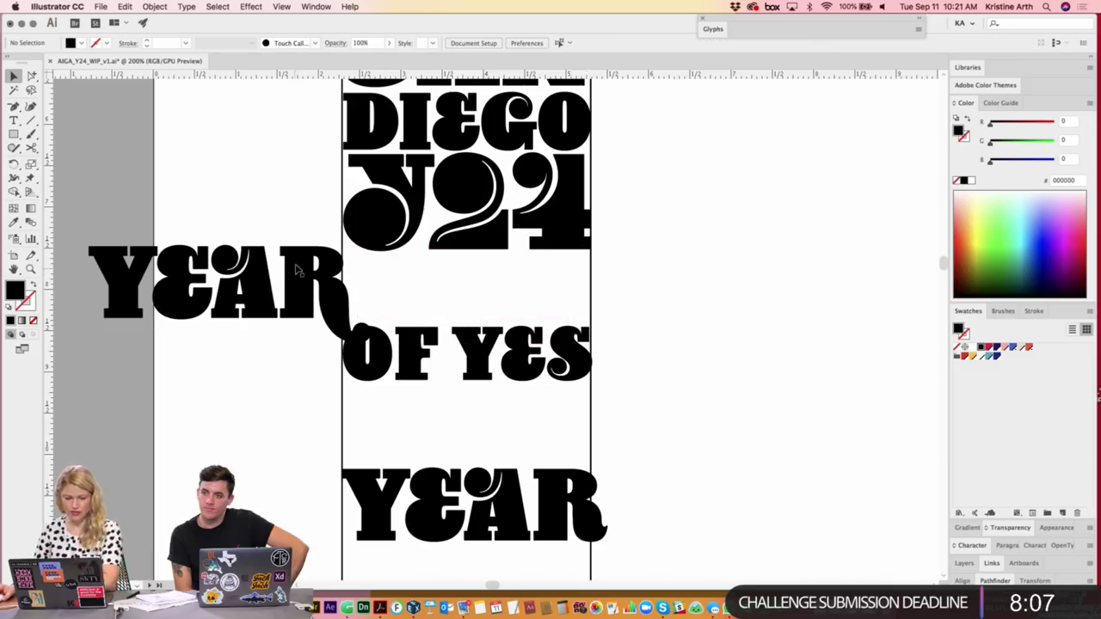
left_click_drag(584, 523, 590, 290)
left_click(334, 363)
- Select the lines from SAN through OF YES and nudge them upward
scroll(664, 319, "up", 1)
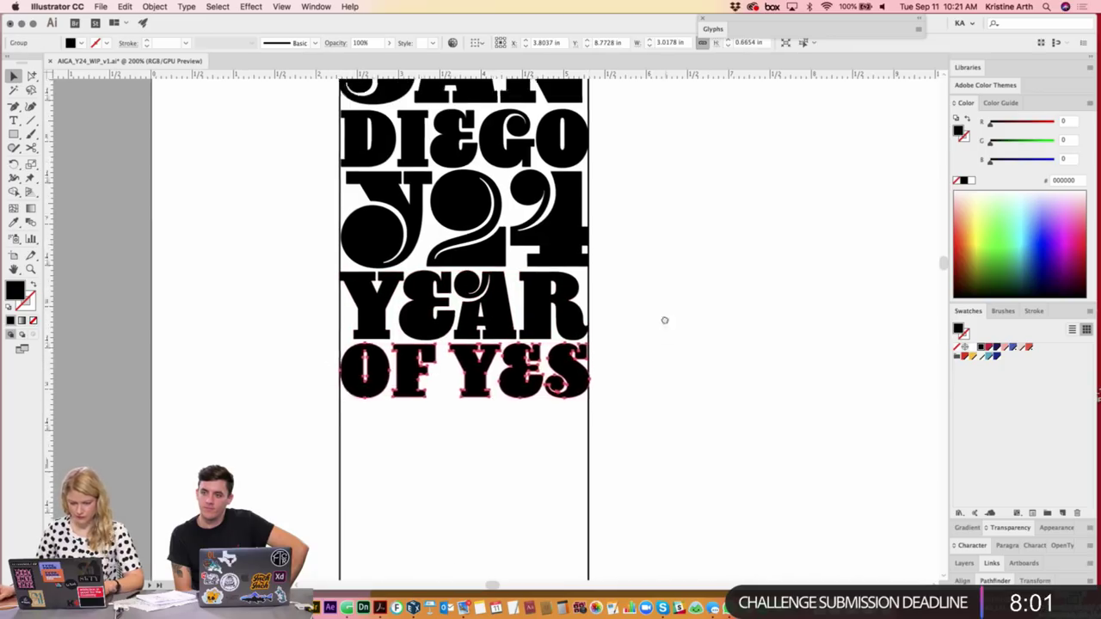
scroll(654, 361, "up", 3)
scroll(508, 146, "up", 3)
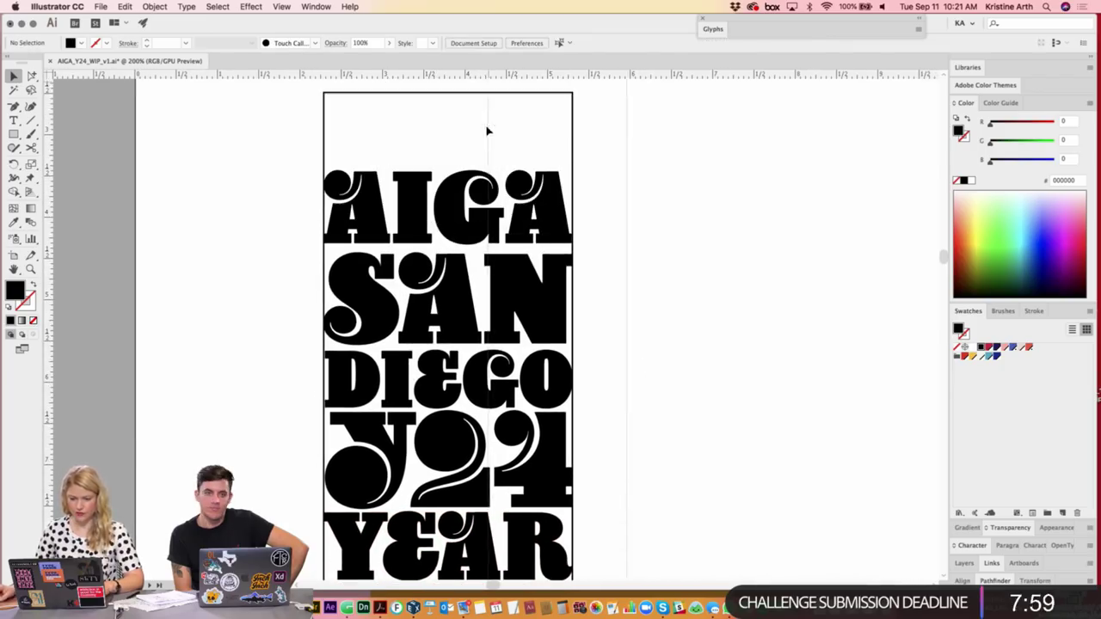
left_click(490, 176)
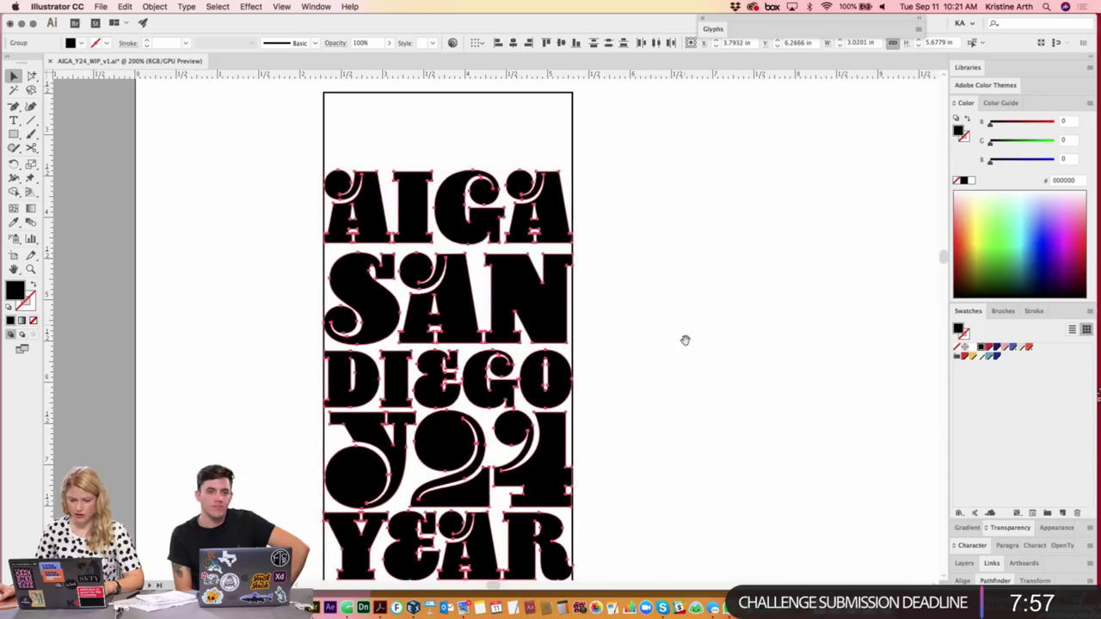
scroll(686, 339, "down", 2)
left_click(681, 313)
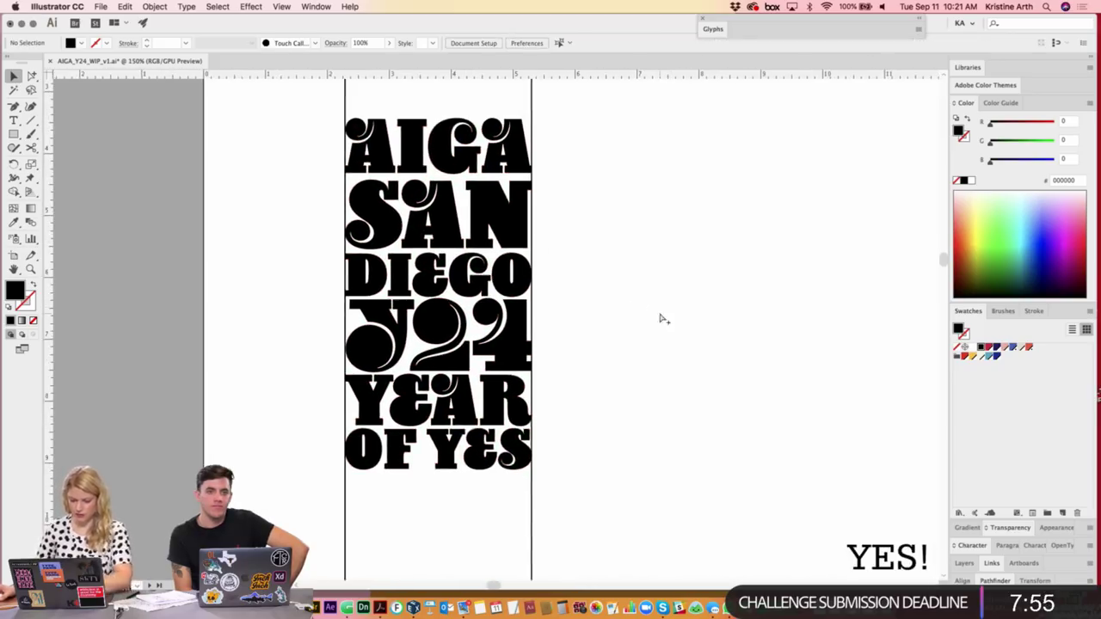
scroll(659, 317, "up", 2)
left_click_drag(639, 418, 637, 476)
left_click_drag(635, 529, 294, 191)
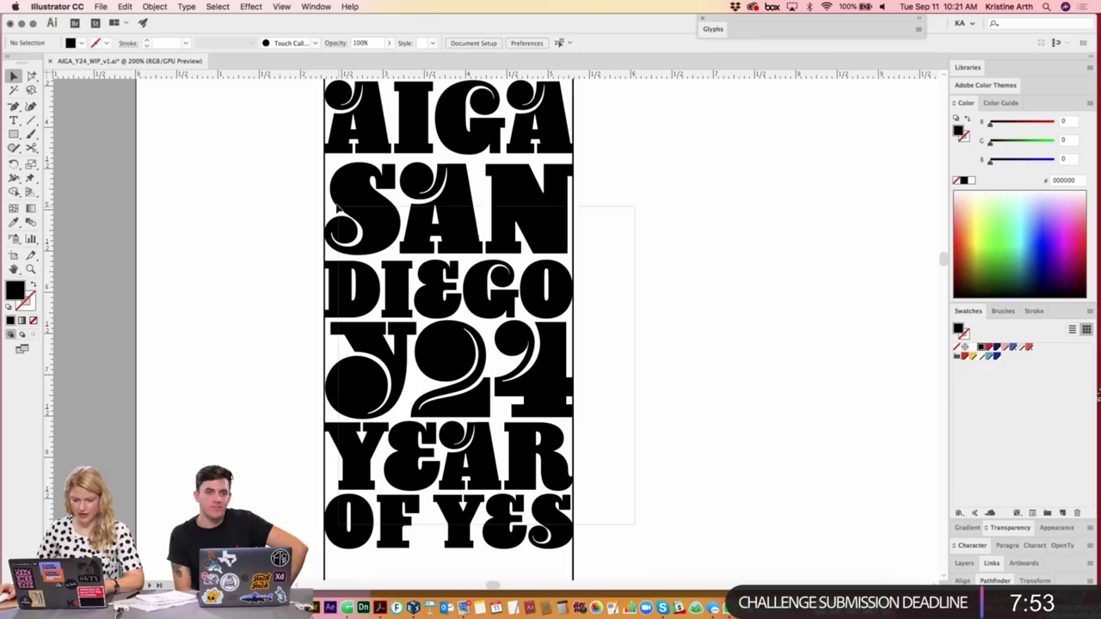
key("Up")
key("Up")
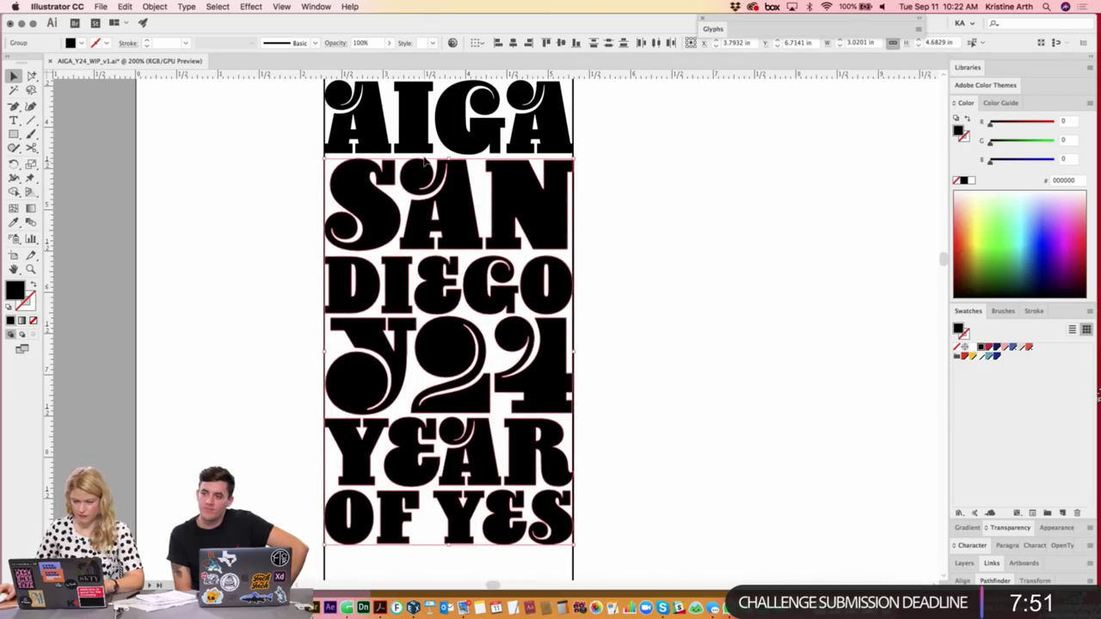
- Nudge Y24, YEAR and OF YES down to form a tight 3.02 in wide block
left_click(438, 174, "shift")
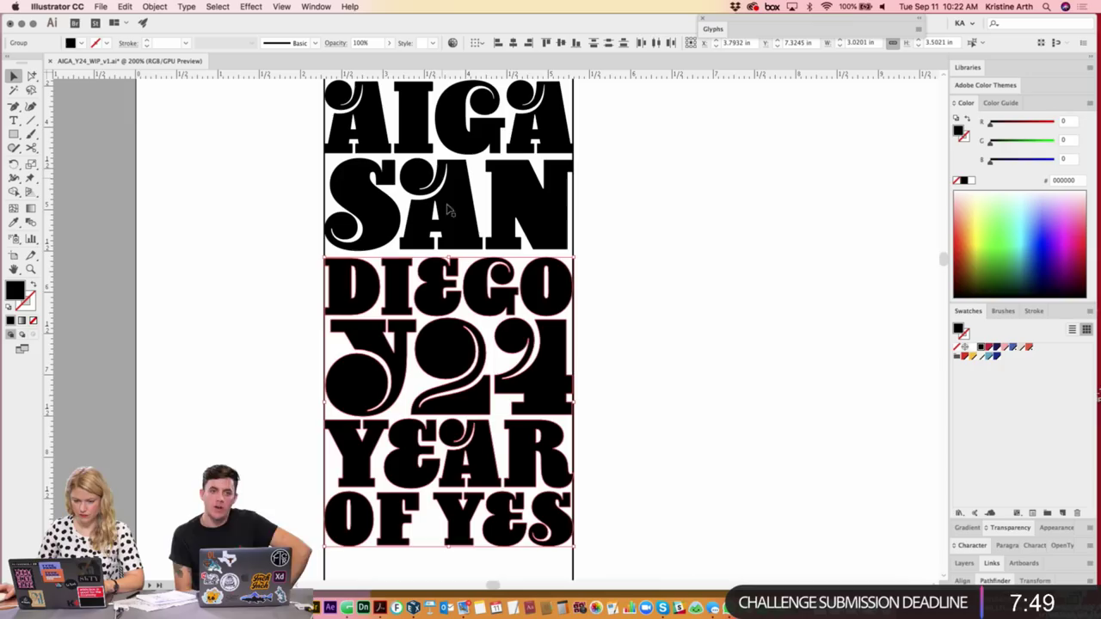
left_click(442, 287, "shift")
key("Down")
key("Down")
key("Down")
key("Down")
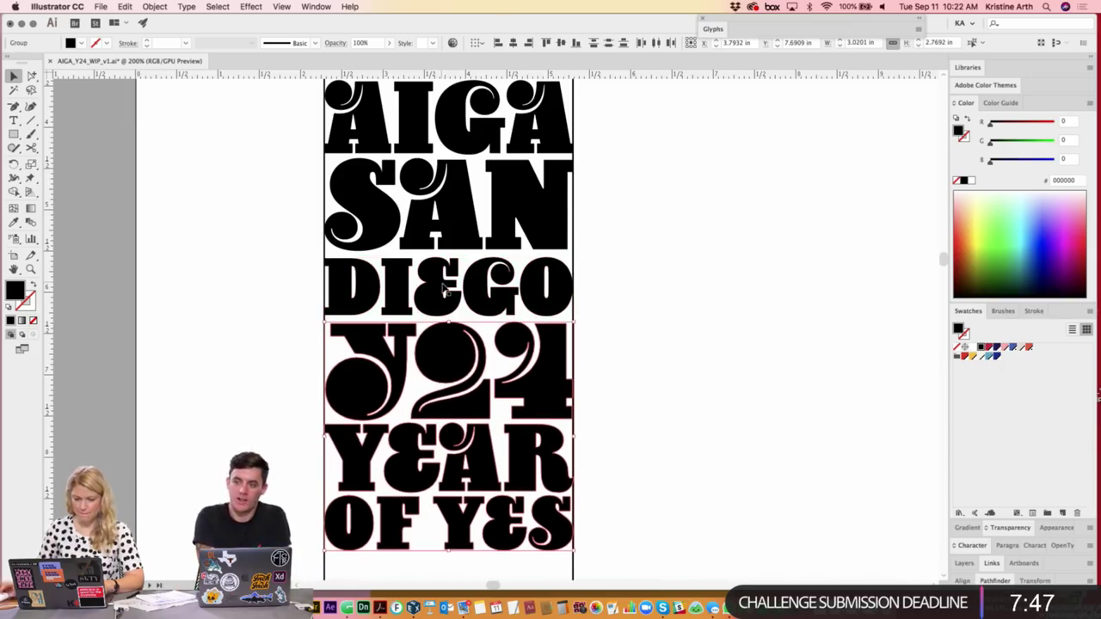
left_click(446, 341, "shift")
key("Down")
key("Down")
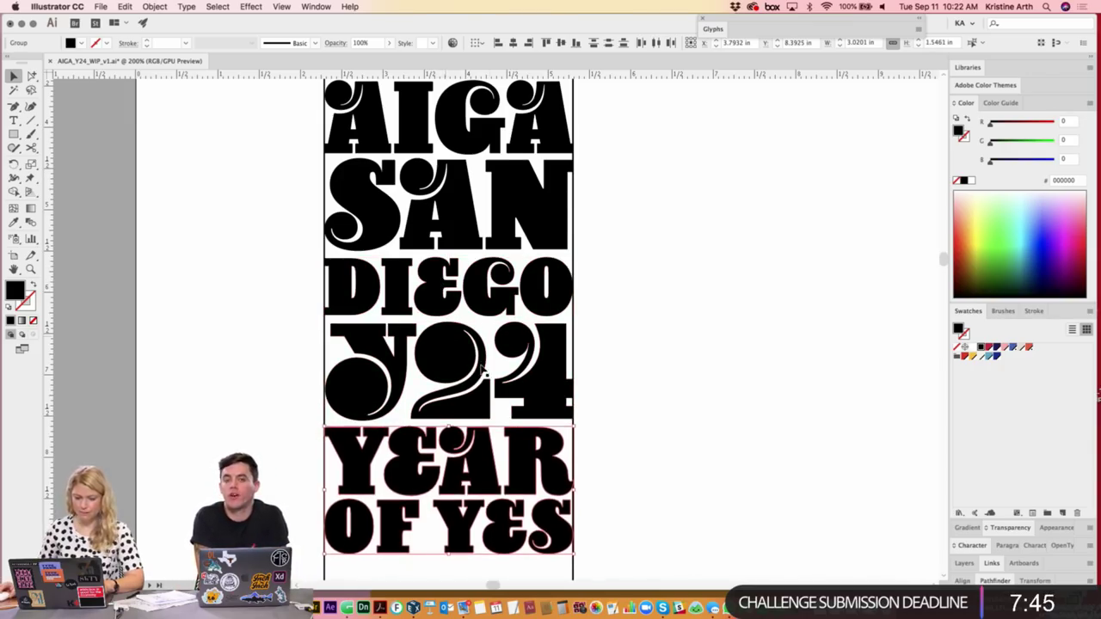
left_click(492, 456, "shift")
key("Down")
key("Down")
key("Down")
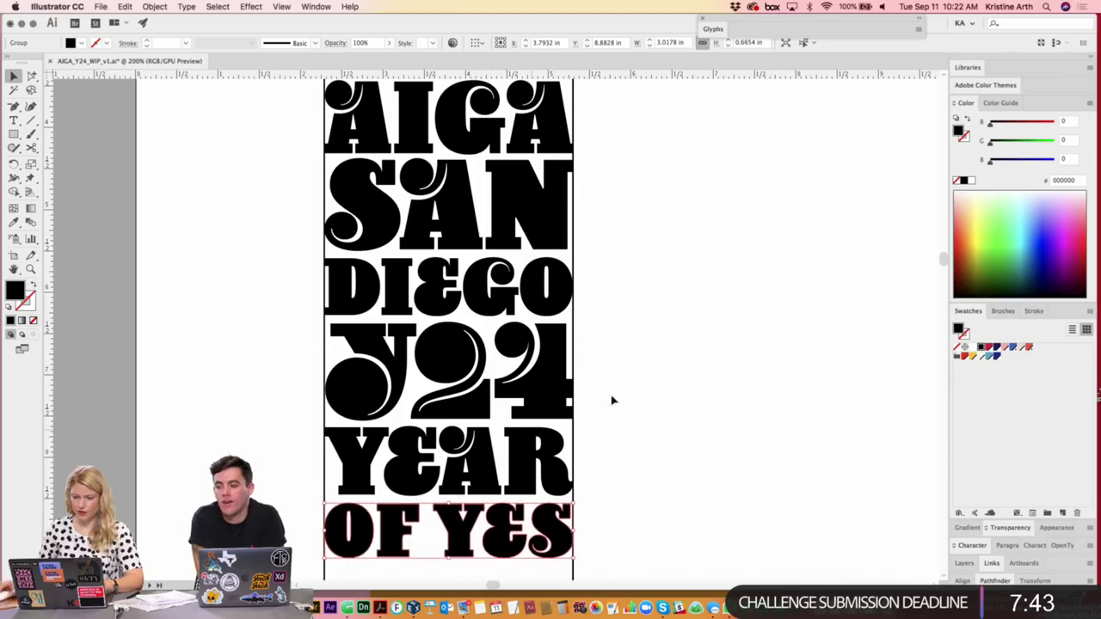
left_click(717, 319)
key("ctrl+minus")
scroll(602, 357, "right", 2)
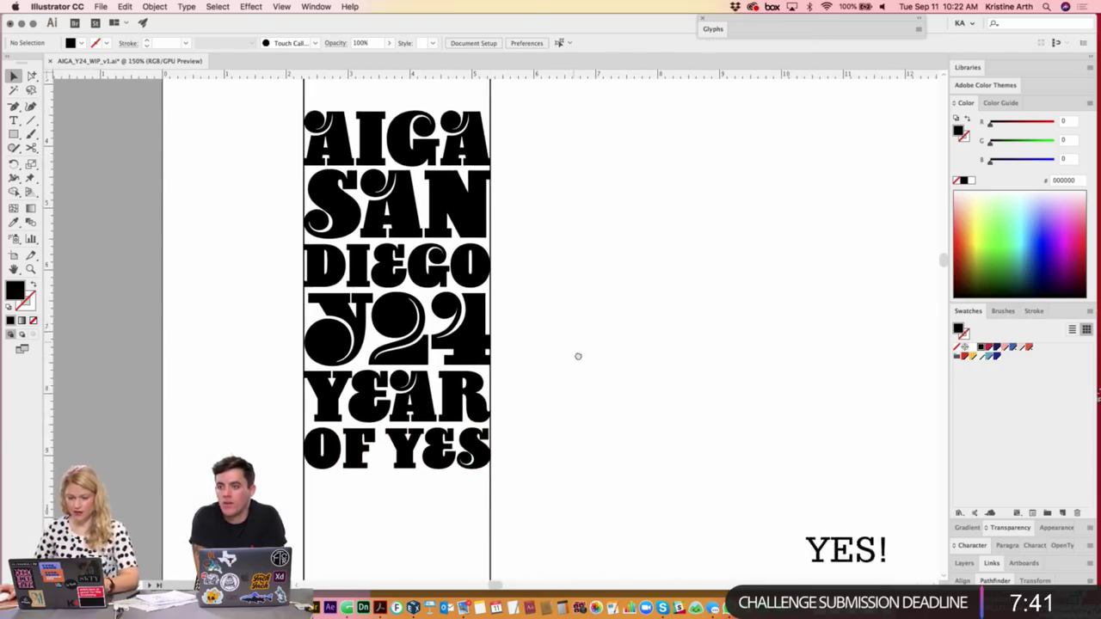
scroll(572, 430, "left", 1)
left_click_drag(320, 194, 320, 195)
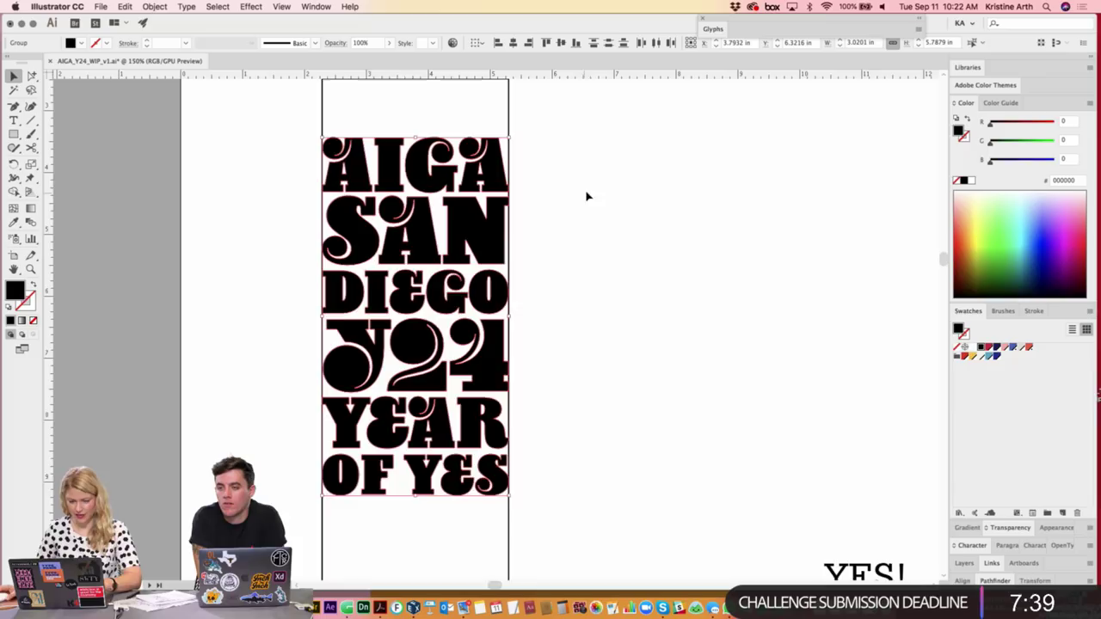
- Move the lettering lower and add two thin dark-blue bars across the sock top
scroll(585, 194, "up", 1)
scroll(545, 336, "down", 3)
scroll(544, 335, "left", 2)
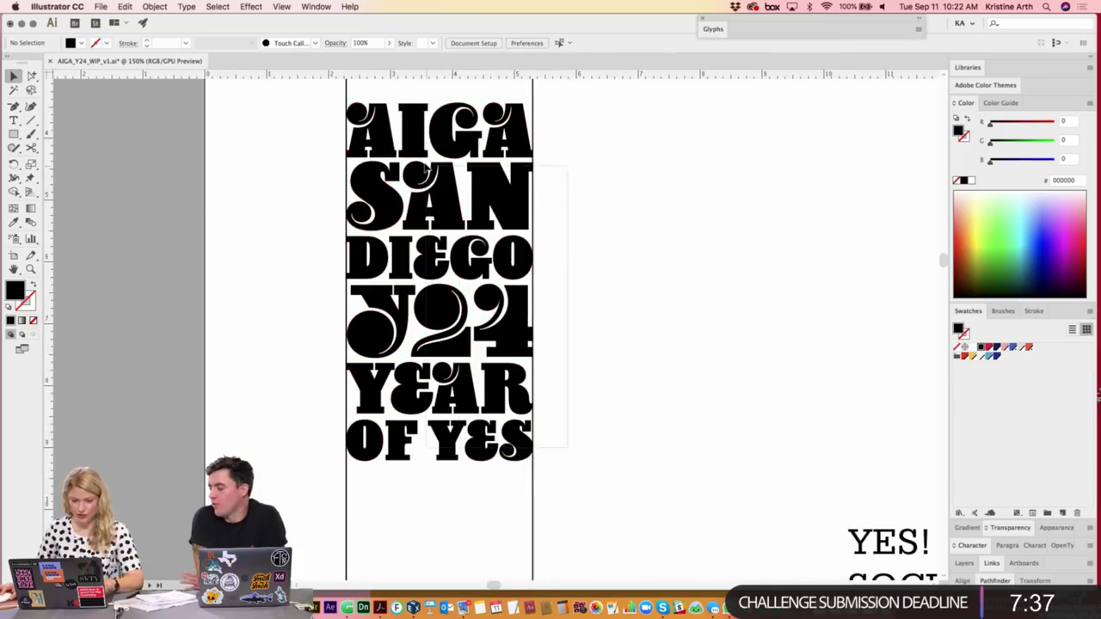
left_click_drag(454, 147, 448, 176)
scroll(611, 223, "up", 5)
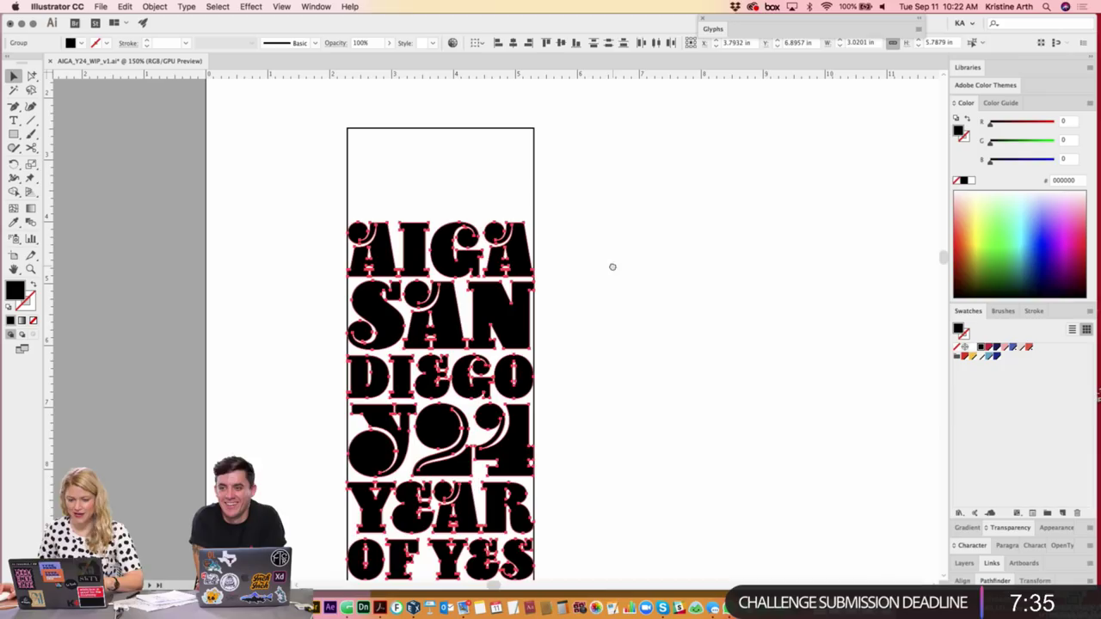
left_click(605, 253)
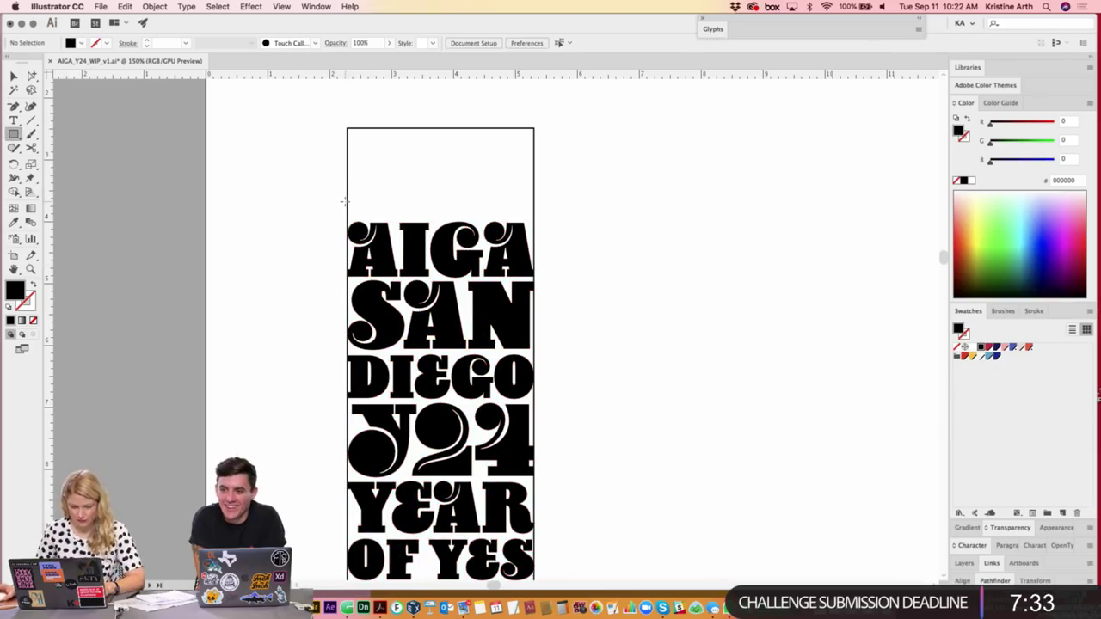
mouse_move(346, 202)
left_mouse_down()
mouse_move(534, 191)
mouse_move(480, 176)
left_mouse_up()
key("v")
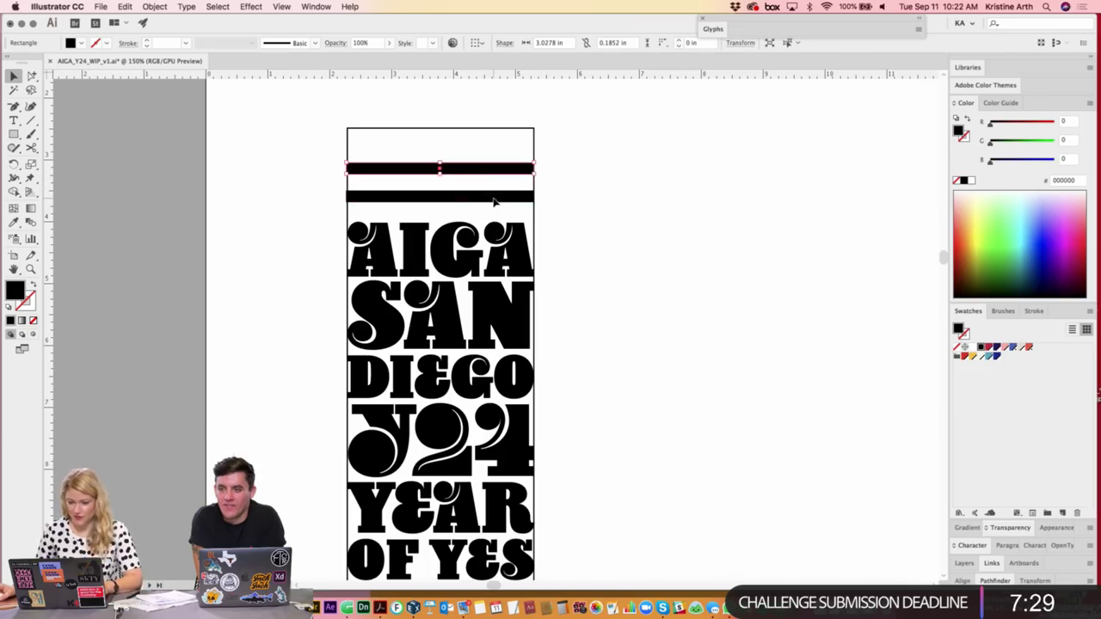
left_click(997, 360)
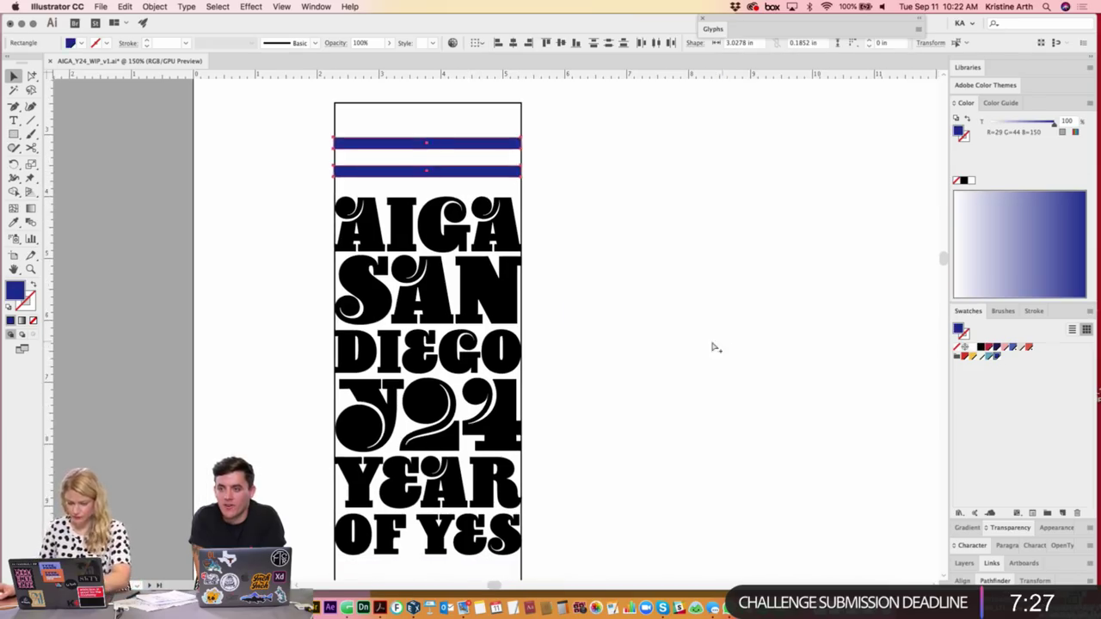
- Colour AIGA dark blue and the SAN and DIEGO lines yellow
key("ctrl+minus")
scroll(613, 277, "down", 4)
scroll(613, 277, "down", 1)
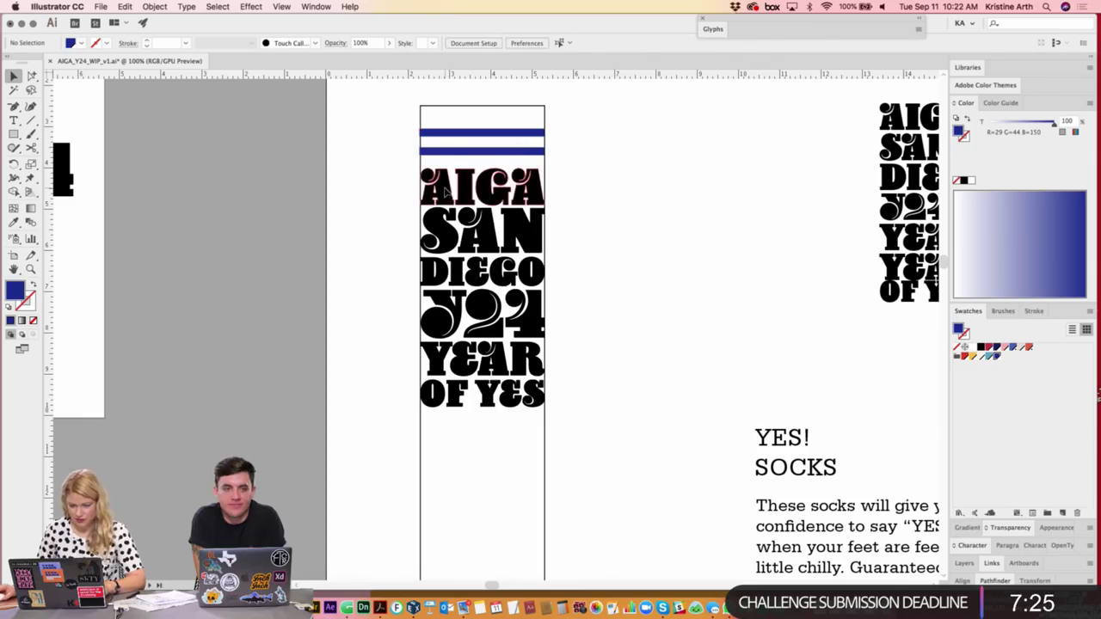
left_click(472, 196)
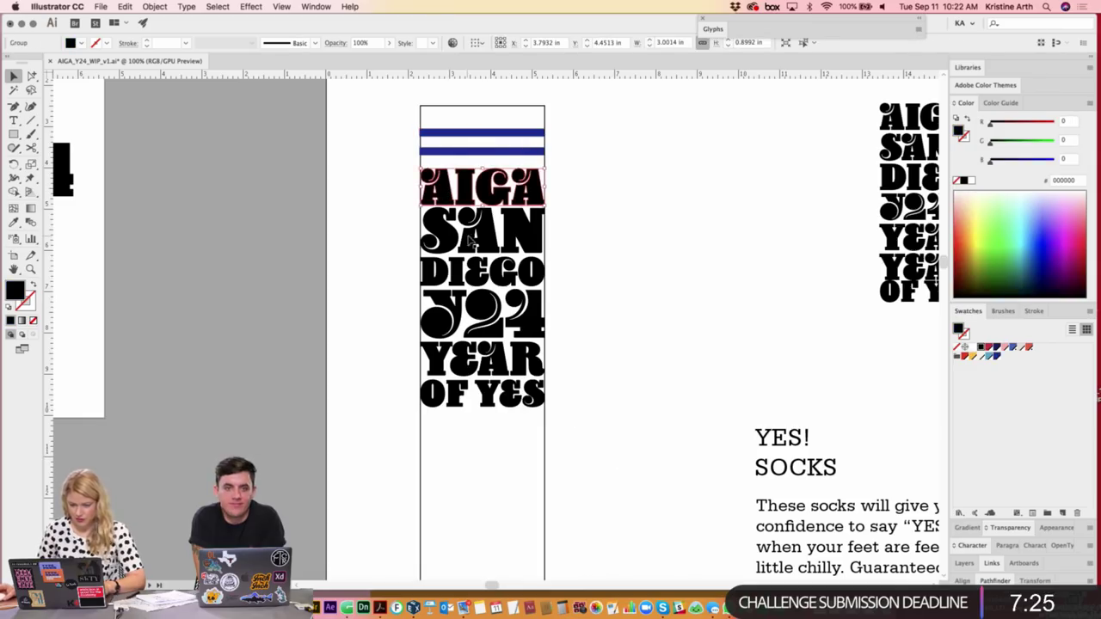
left_click(996, 360)
left_click(436, 240)
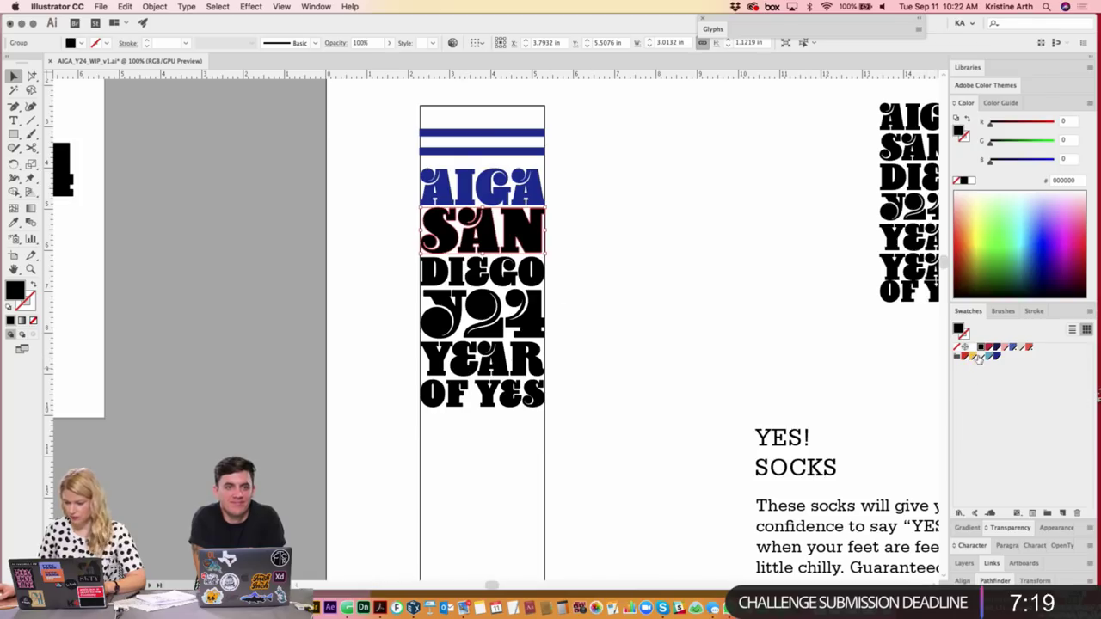
left_click(974, 357)
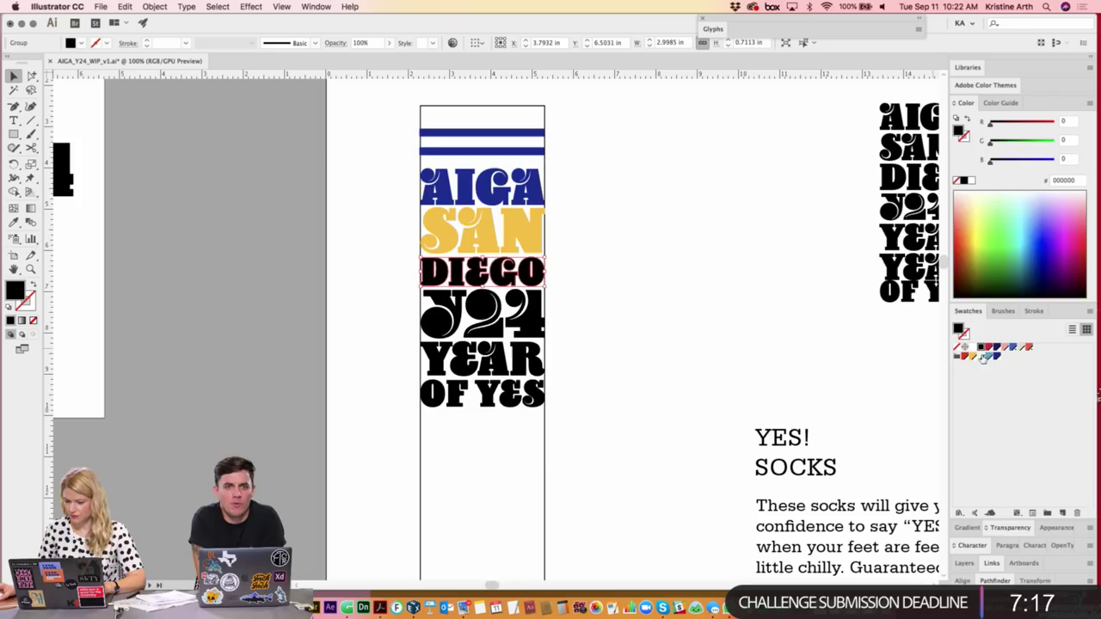
left_click(973, 359)
left_click(529, 243, "shift")
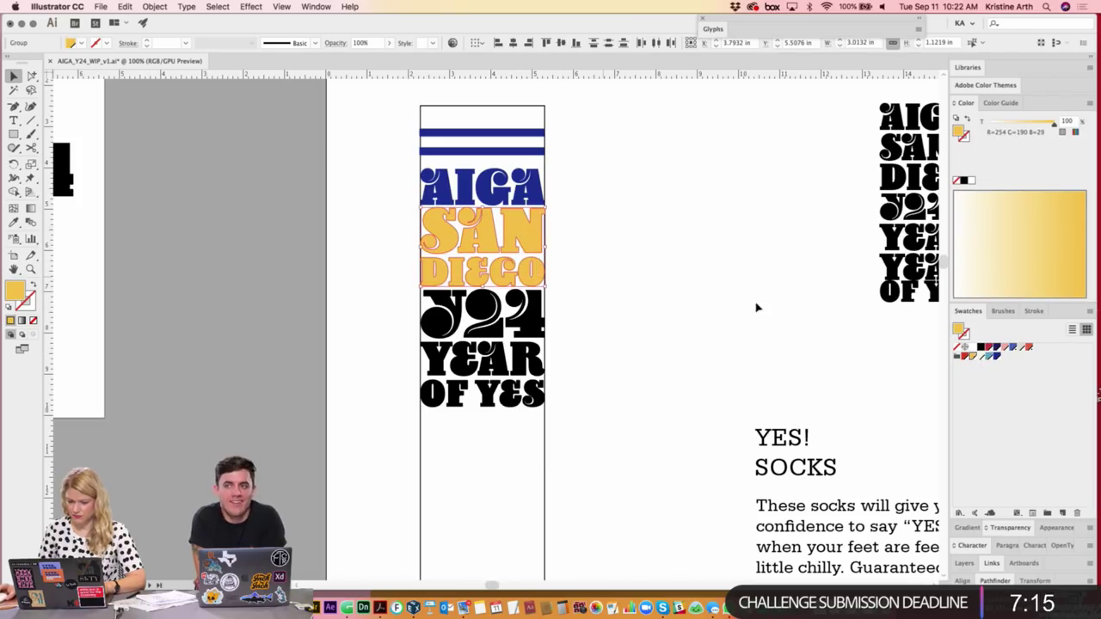
- Colour the J24 line light blue and the YEAR OF YES lines red
left_click(540, 329)
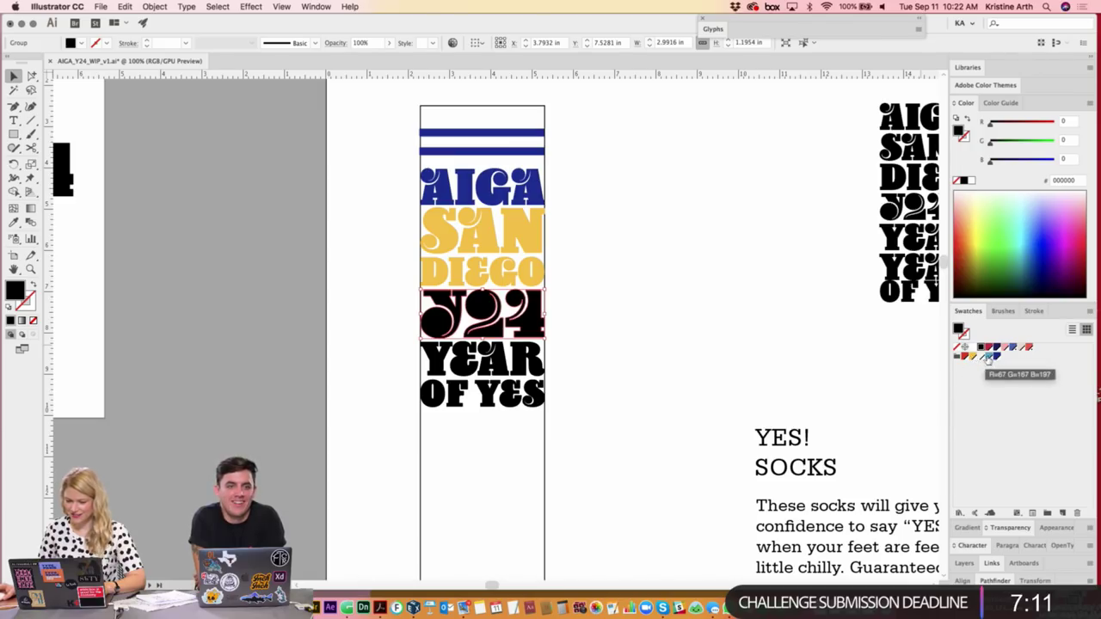
left_click(988, 359)
left_click(512, 376)
left_click(520, 368)
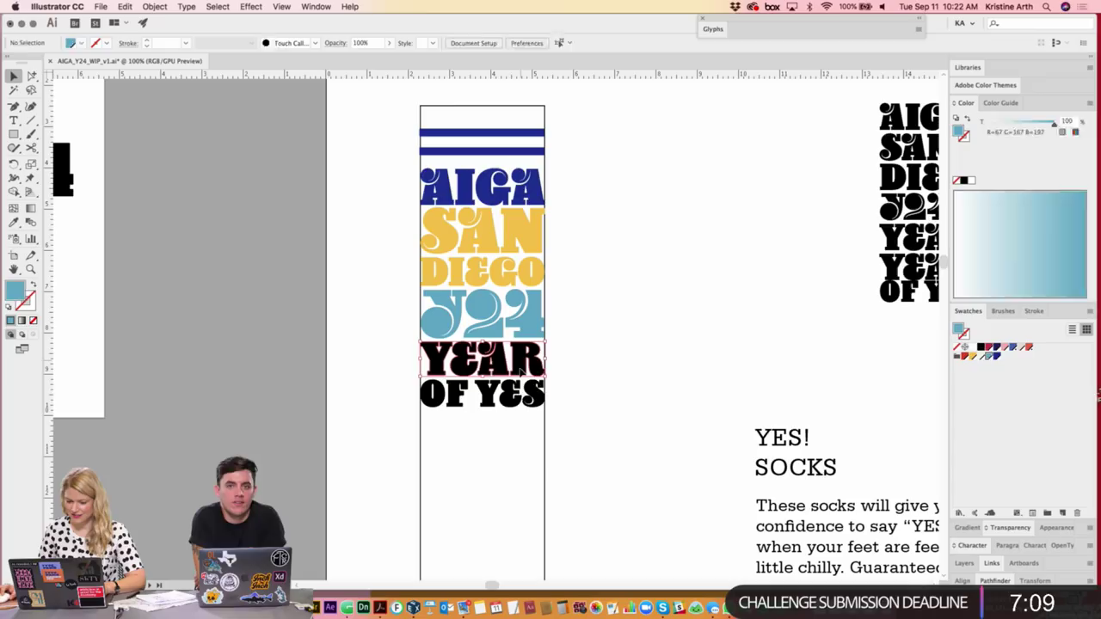
left_click(989, 347)
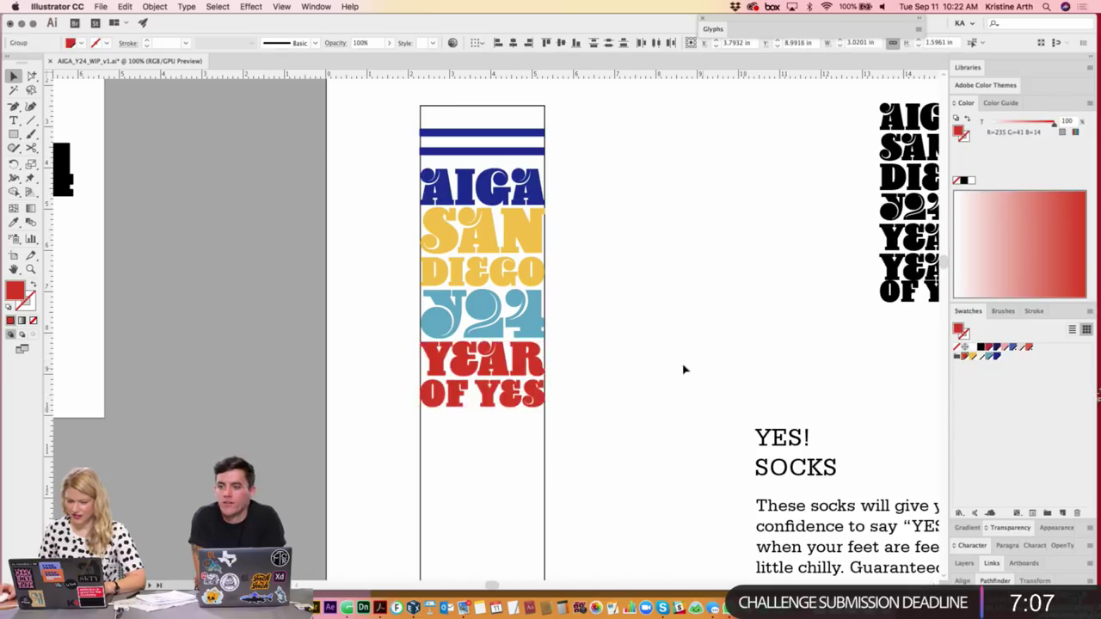
left_click(683, 368)
- Swap colours so SAN DIEGO is light blue and J24 is yellow
scroll(654, 344, "down", 1)
left_click(482, 231)
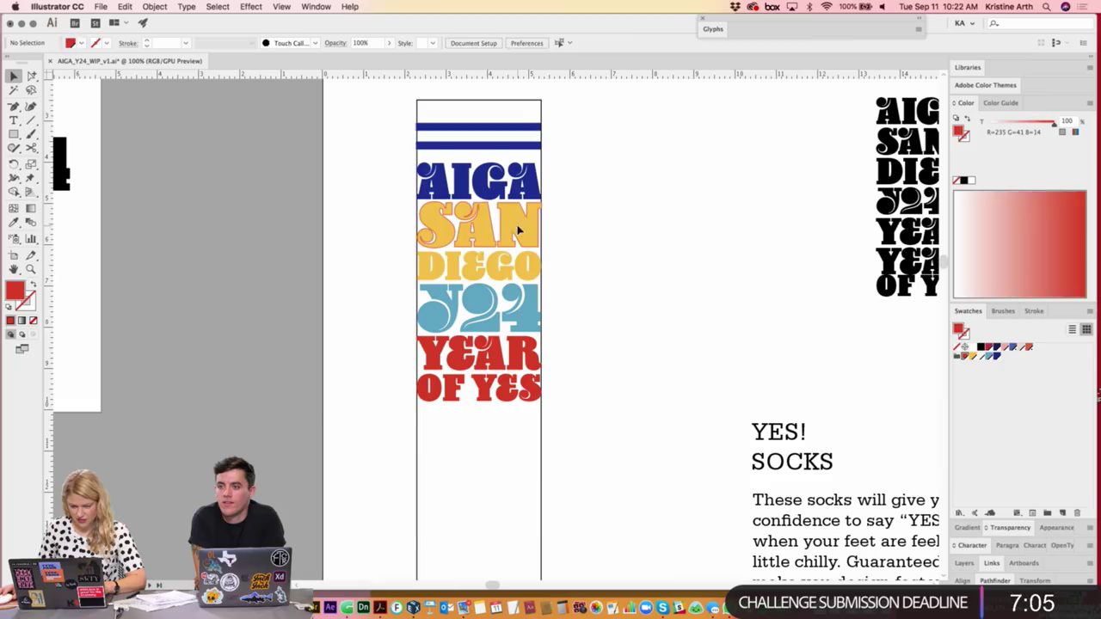
left_click(988, 357)
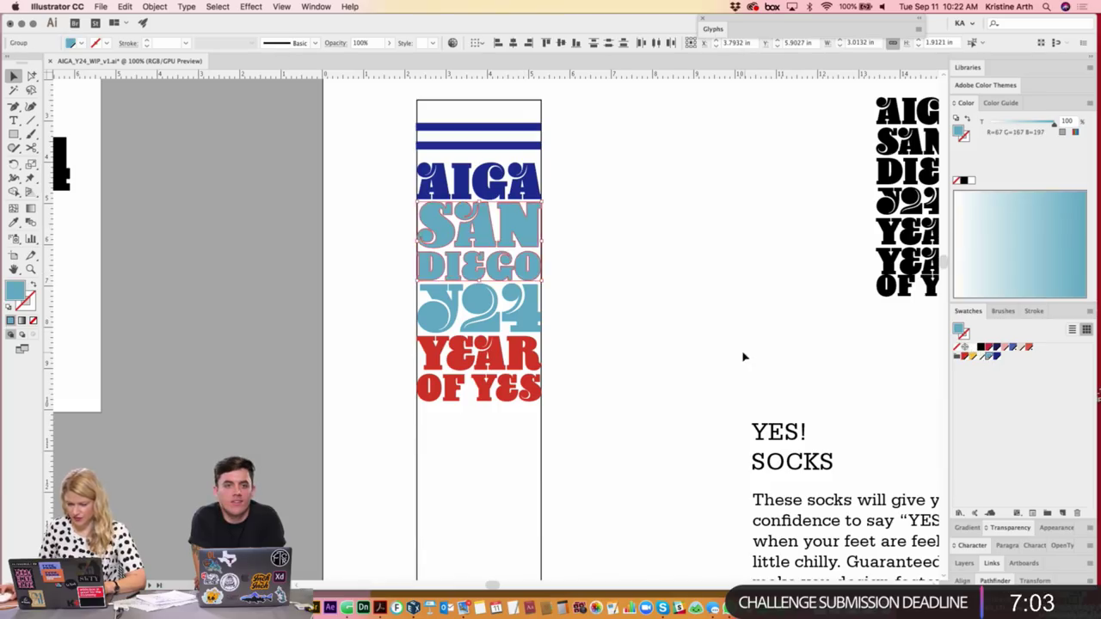
left_click(741, 354)
left_click(528, 324)
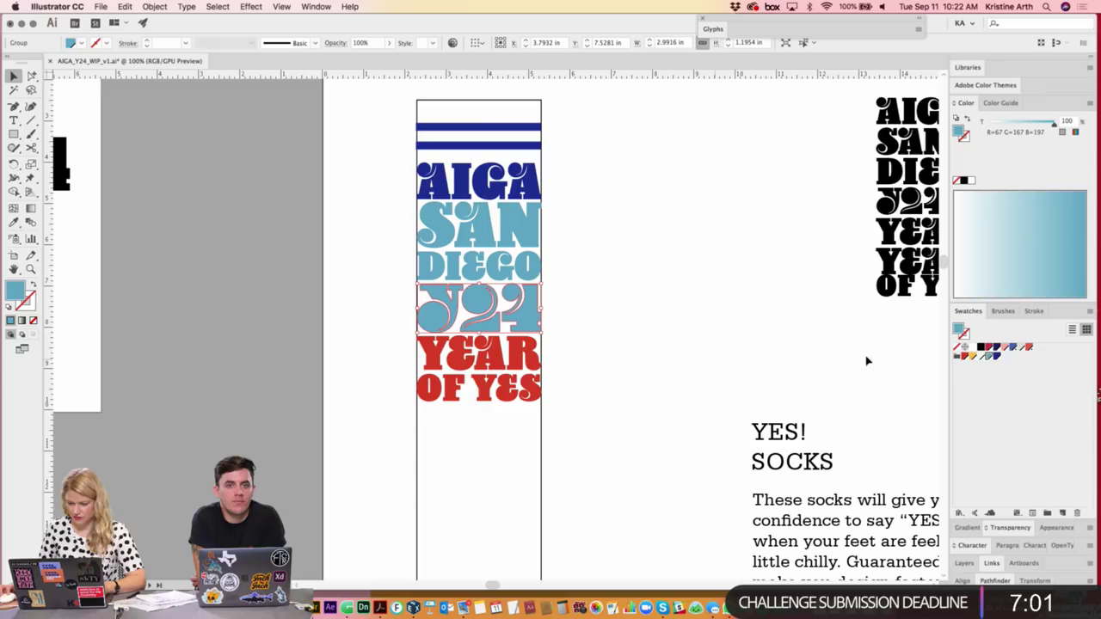
left_click(975, 357)
left_click(706, 365)
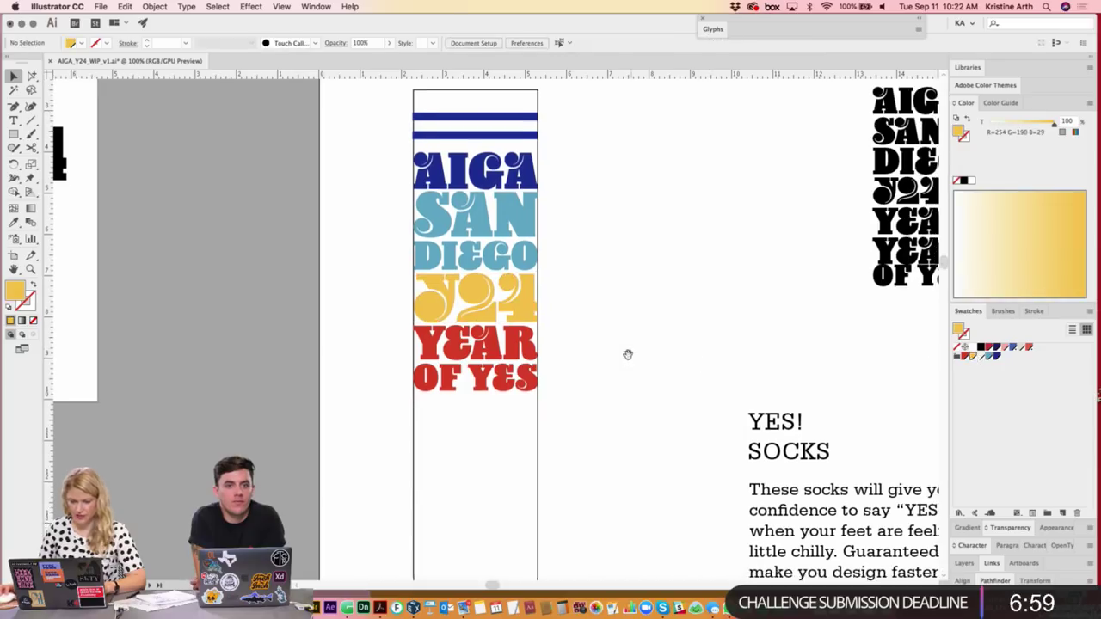
- Move the lettering further down and make the two blue stripes thicker and slightly lower
left_click_drag(637, 365, 625, 365)
scroll(586, 396, "down", 1)
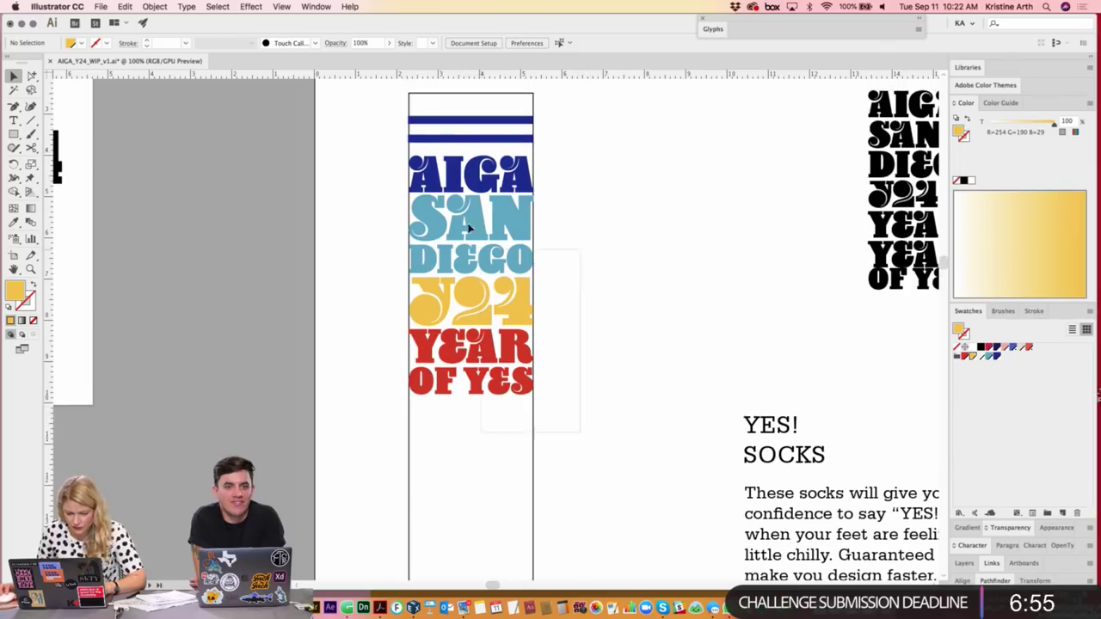
left_click_drag(469, 228, 469, 262)
left_click(466, 140)
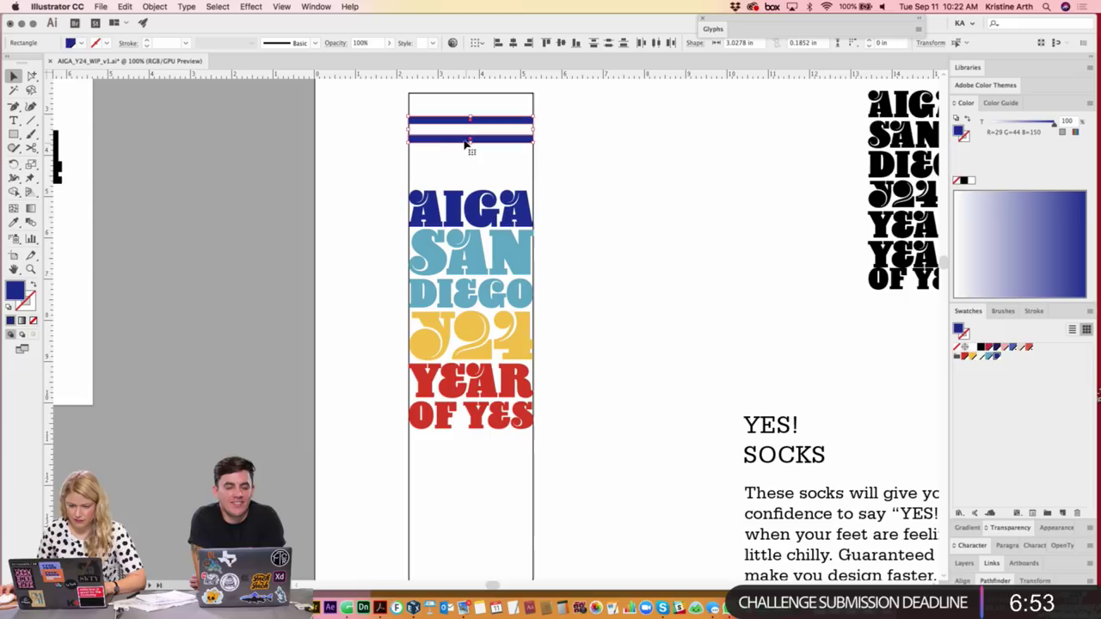
left_click_drag(470, 142, 469, 169)
left_click_drag(489, 127, 489, 134)
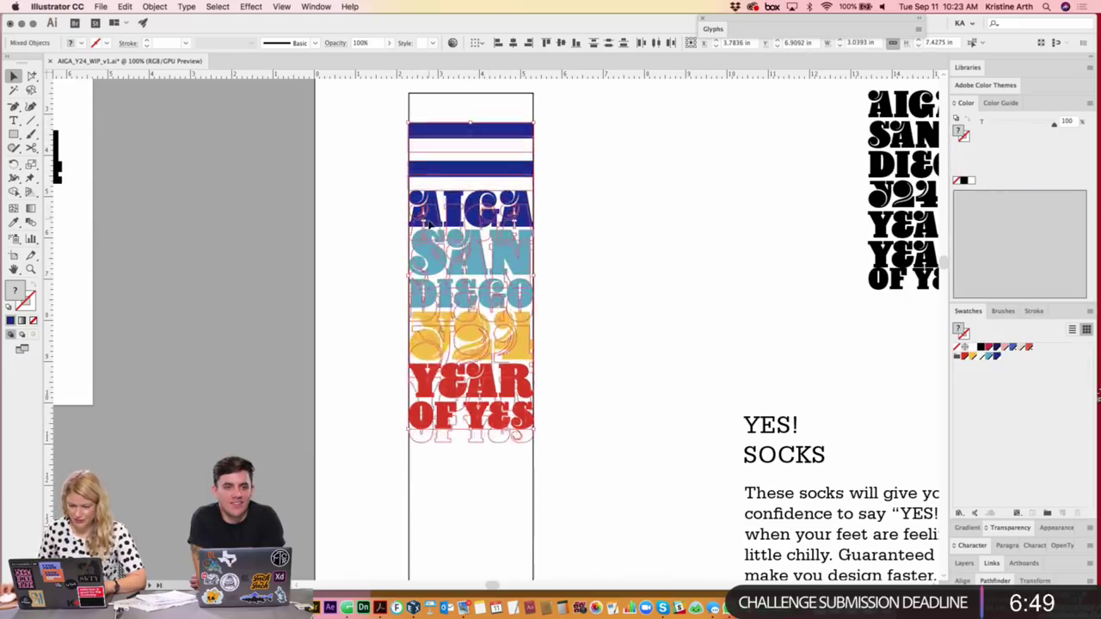
scroll(619, 295, "up", 3)
scroll(622, 261, "down", 2)
left_click(629, 359)
- Unlock all objects and give the rounded sock outline a white fill with no stroke
scroll(630, 359, "down", 1)
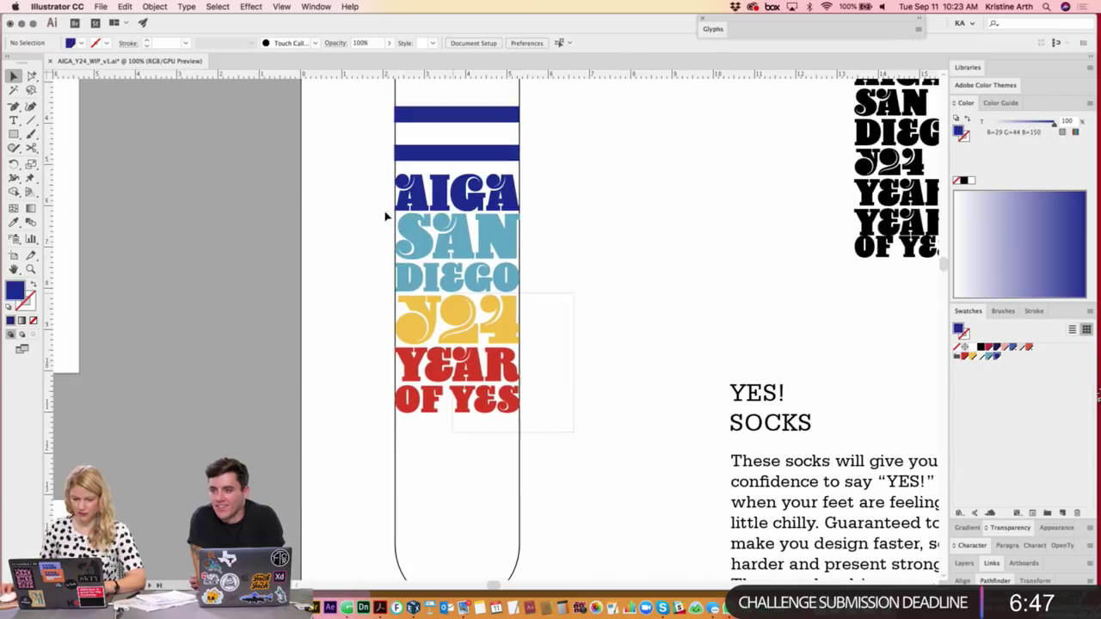
left_click_drag(573, 293, 386, 216)
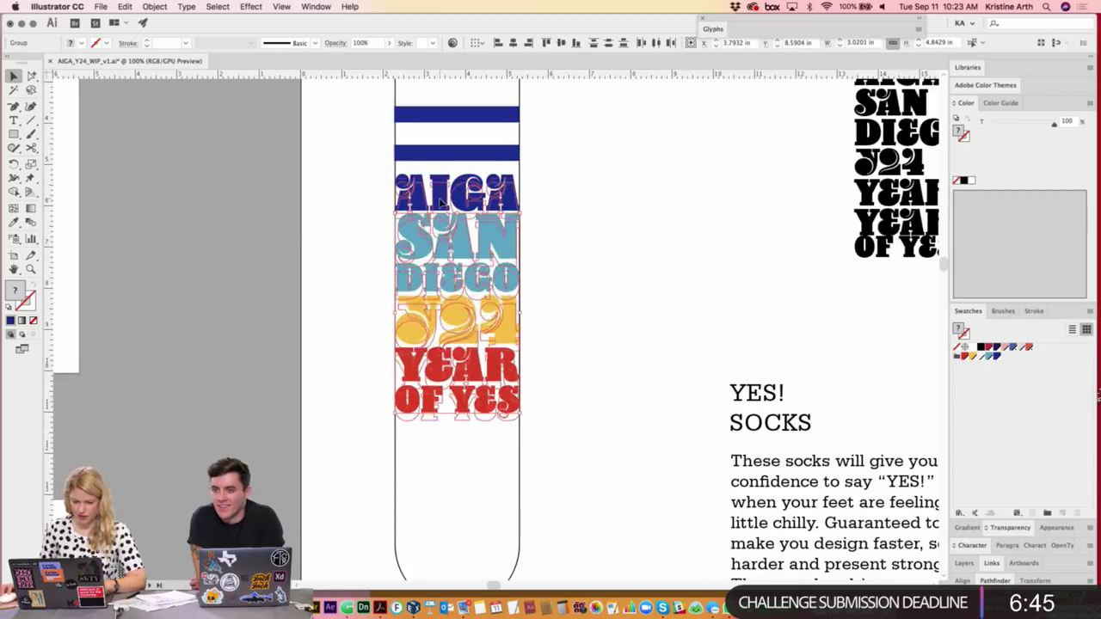
left_click(290, 312)
scroll(290, 313, "down", 1)
left_click(155, 6)
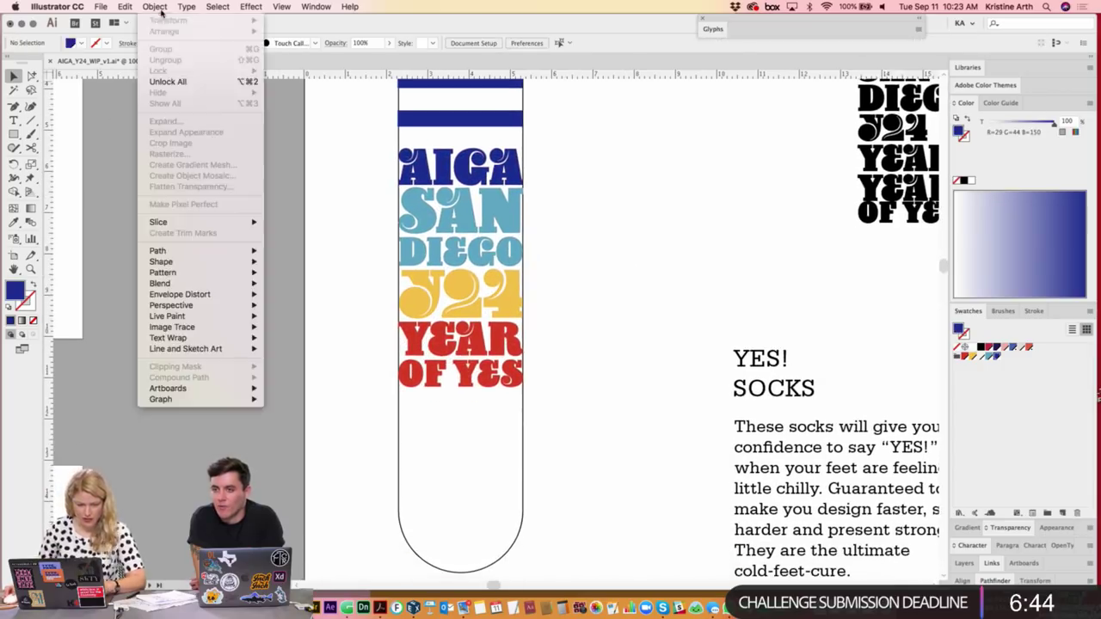
left_click(177, 81)
left_click(590, 427)
scroll(591, 428, "down", 2)
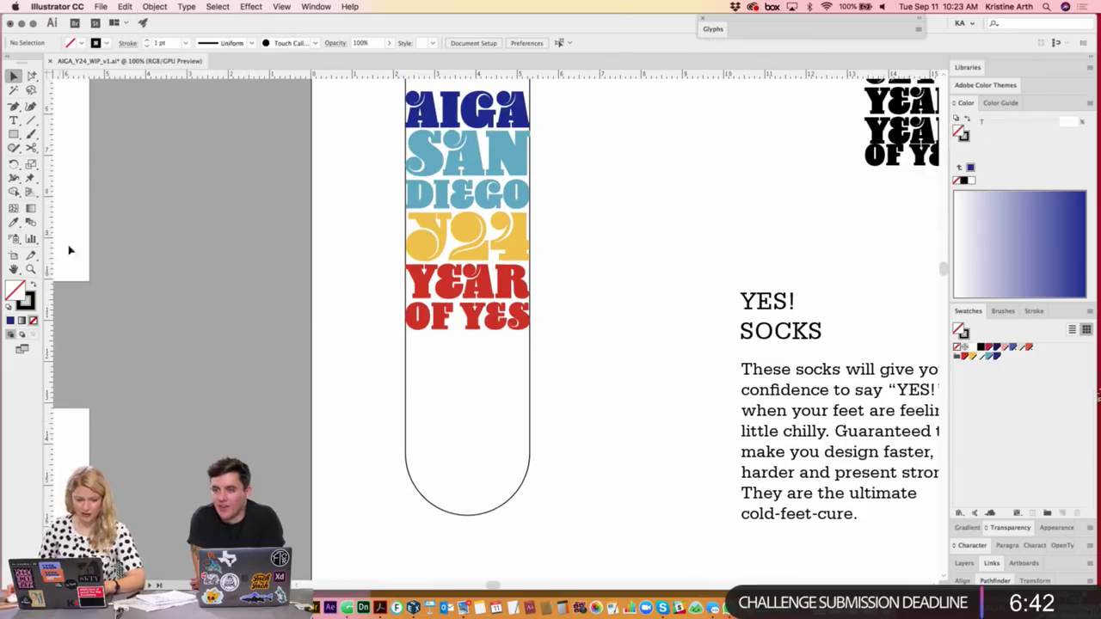
left_click(506, 466)
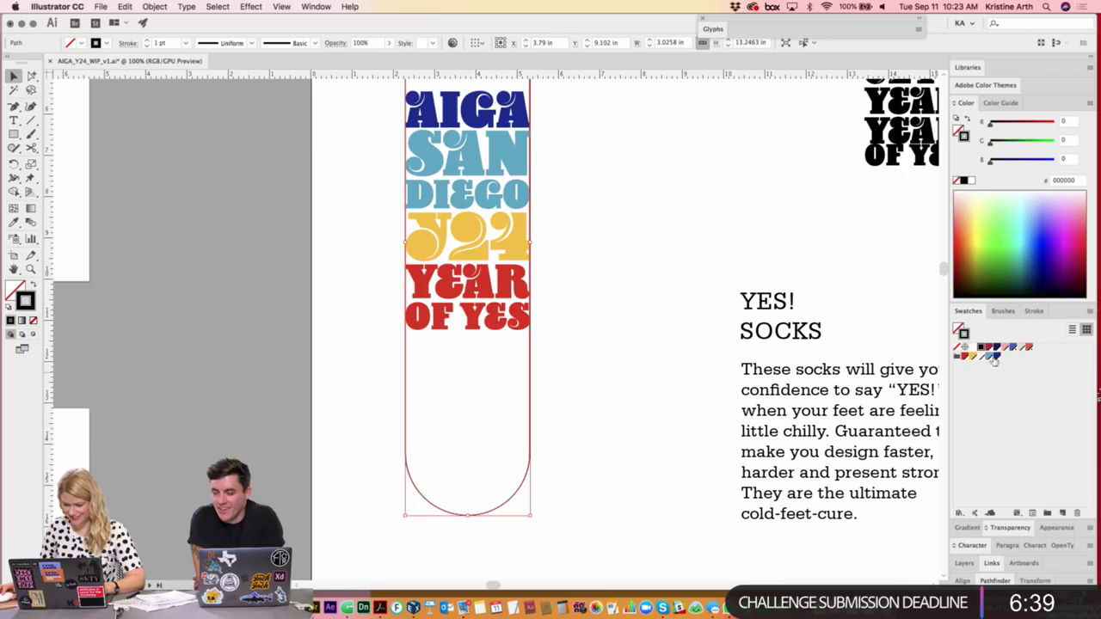
left_click(958, 348)
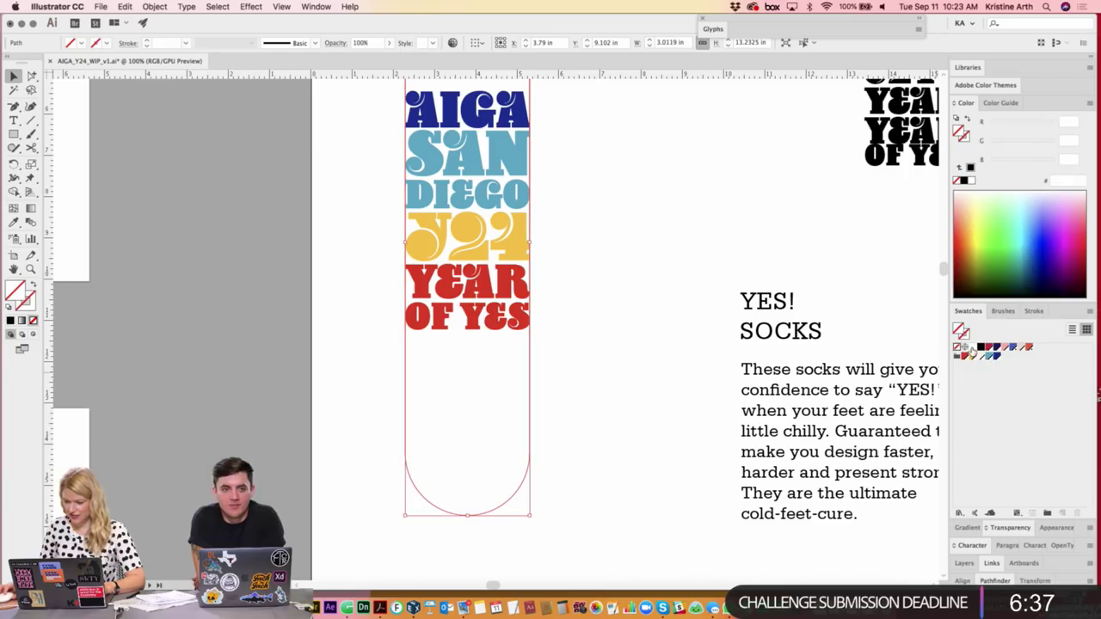
- Draw a line across the sock and divide the shape into toe and body pieces
left_click(32, 122)
left_click(399, 447)
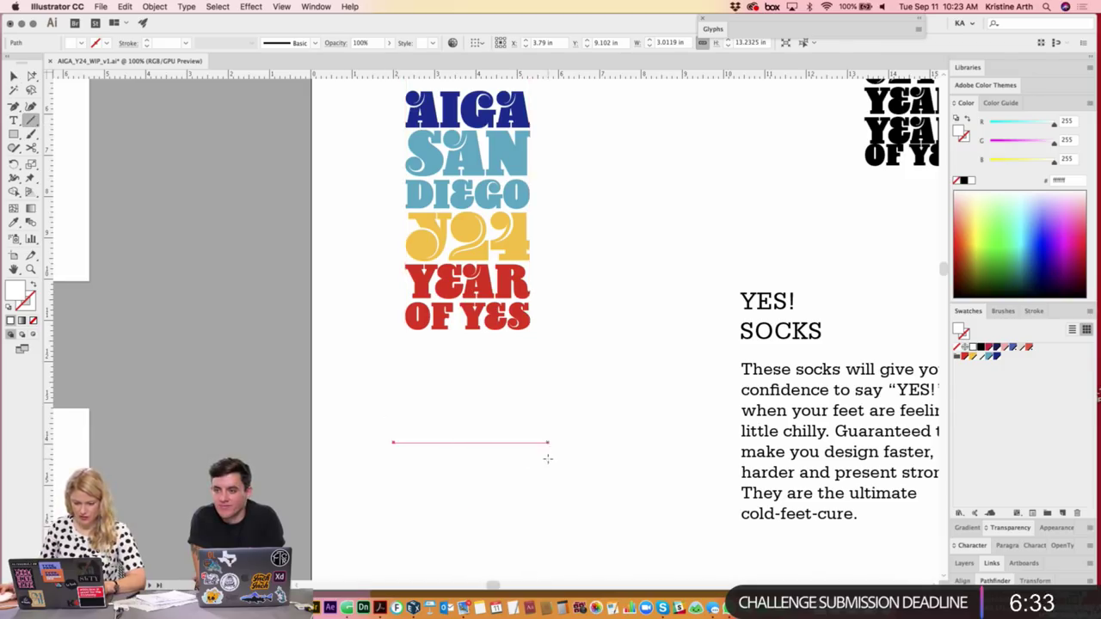
key("v")
left_click(496, 374, "shift")
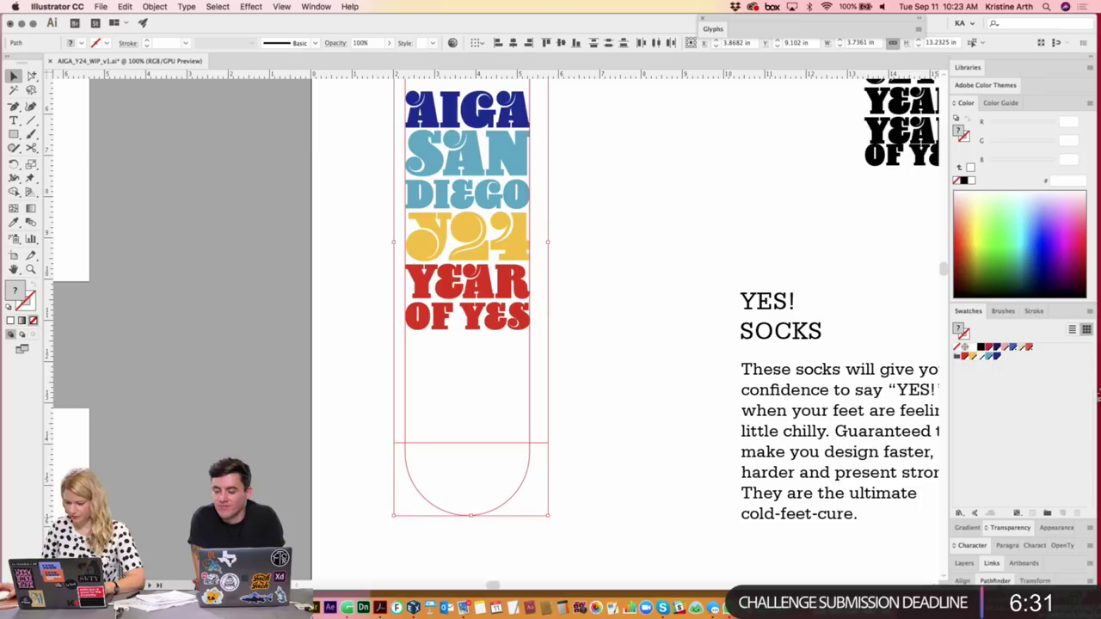
left_click(995, 581)
left_click(962, 580)
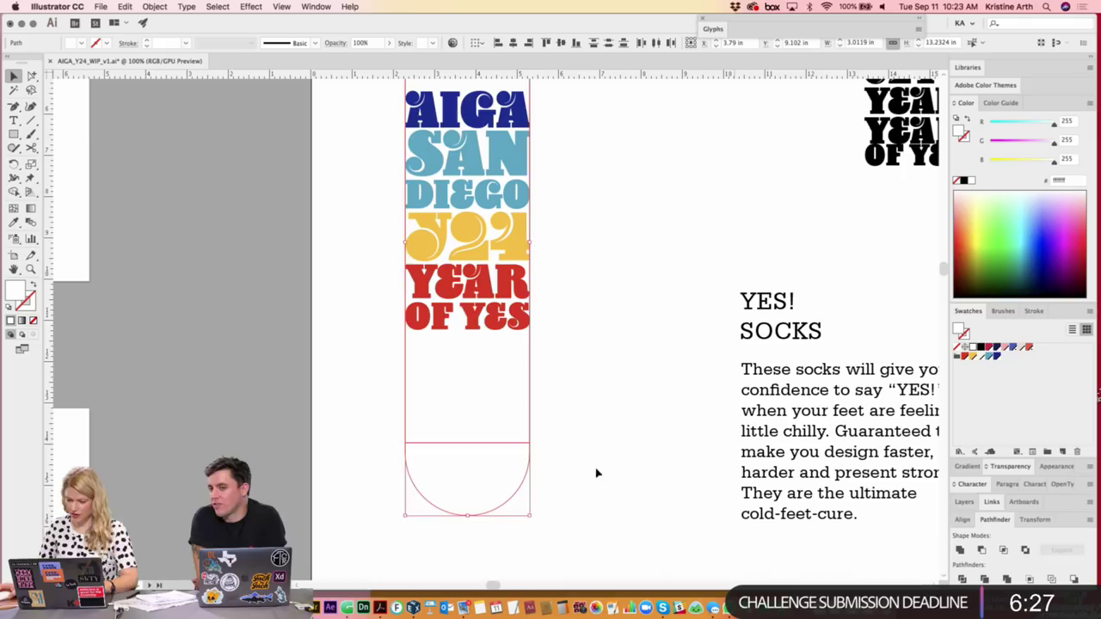
- Fill the toe semicircle dark blue and the sock body cream, zooming out to 66.67%
left_click(555, 470)
left_click(514, 467)
left_click(999, 362)
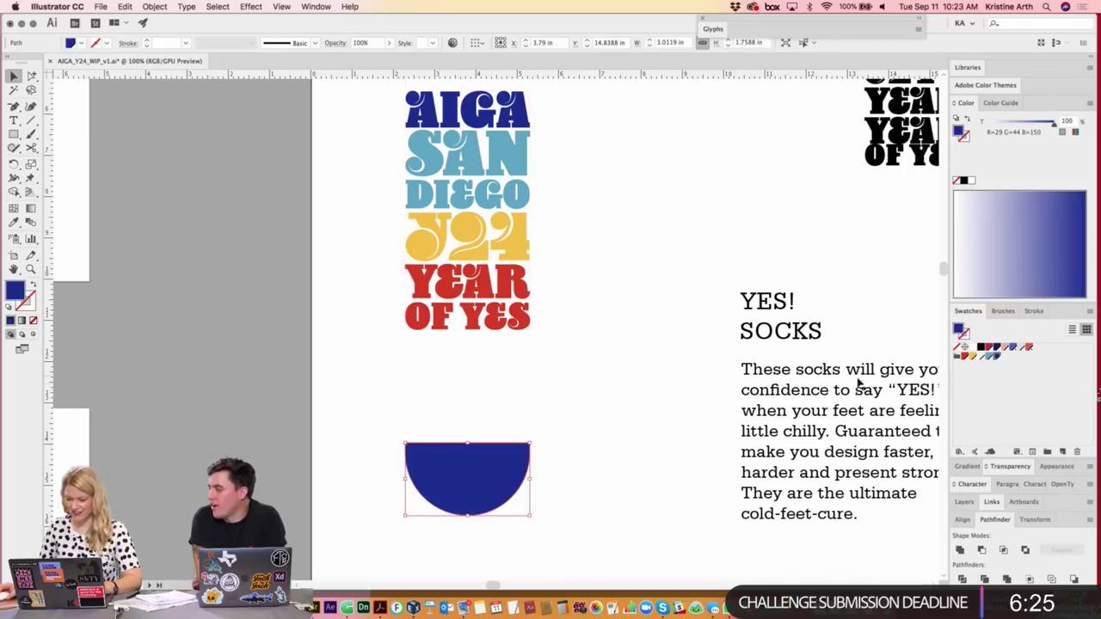
left_click(485, 379)
left_click(981, 359)
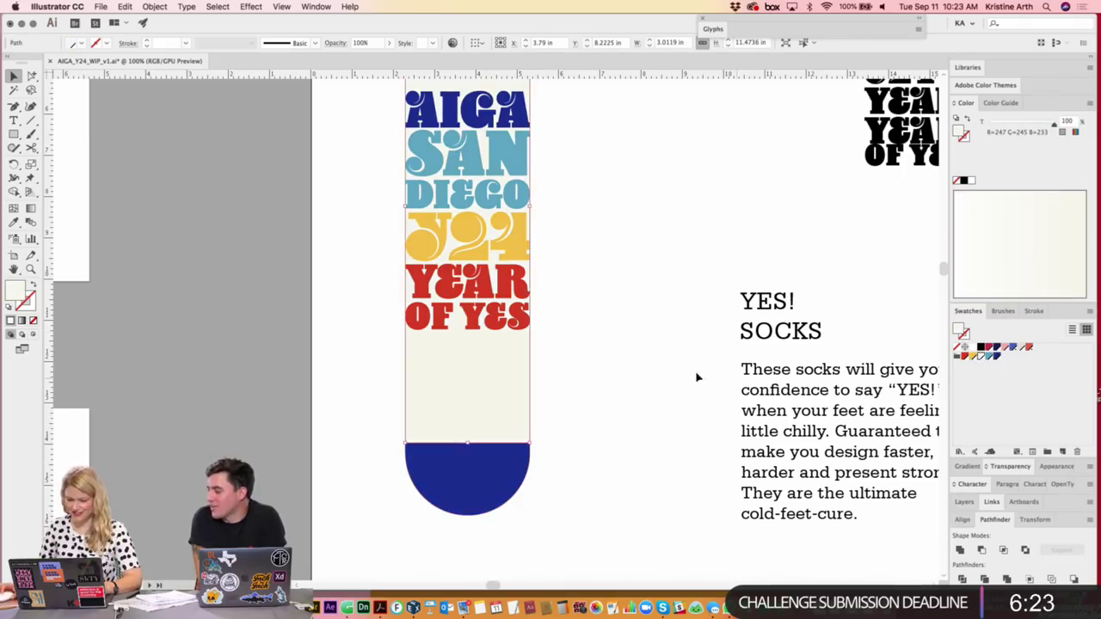
left_click(654, 344)
scroll(625, 307, "up", 2)
scroll(648, 313, "up", 2)
key("ctrl+minus")
- Make the two blue stripes thinner and raise them slightly
scroll(594, 314, "up", 2)
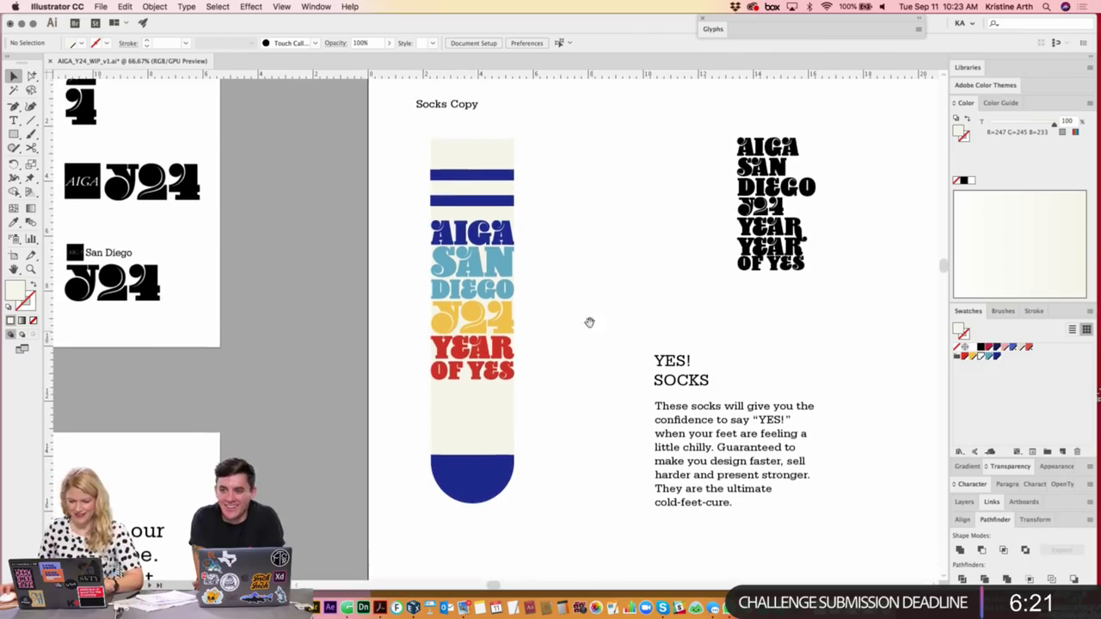
left_click(477, 177)
left_click_drag(472, 207, 493, 190)
left_click(583, 226)
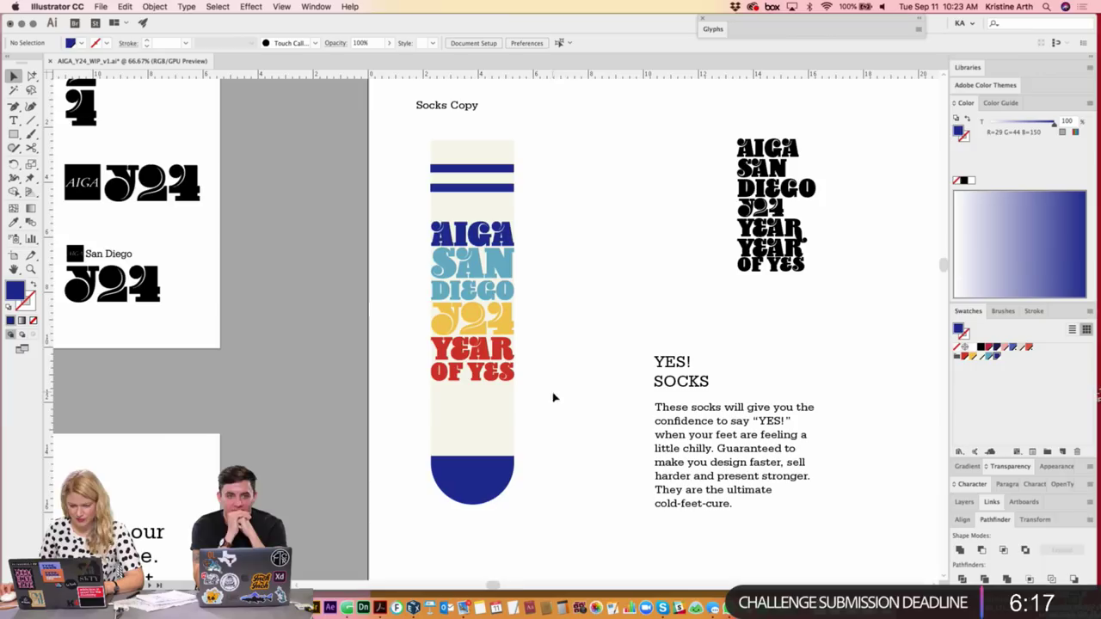
left_click_drag(413, 140, 564, 506)
scroll(545, 235, "right", 2)
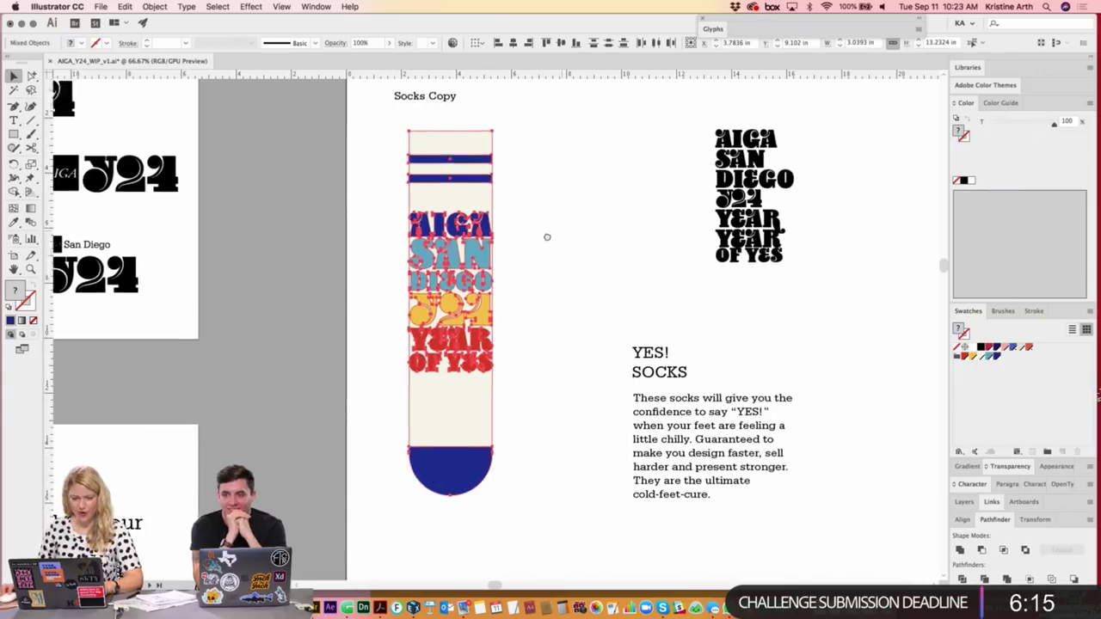
left_click(560, 291)
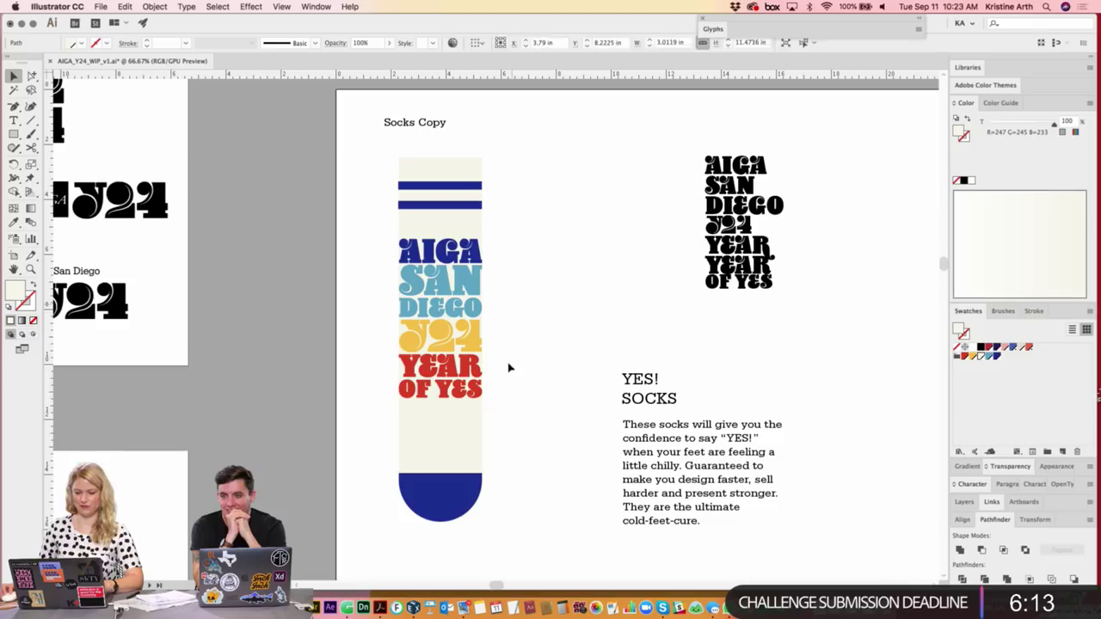
- Raise the lettering and stripes, and shift the YES! SOCKS heading and paragraph right
left_click_drag(506, 389, 413, 221)
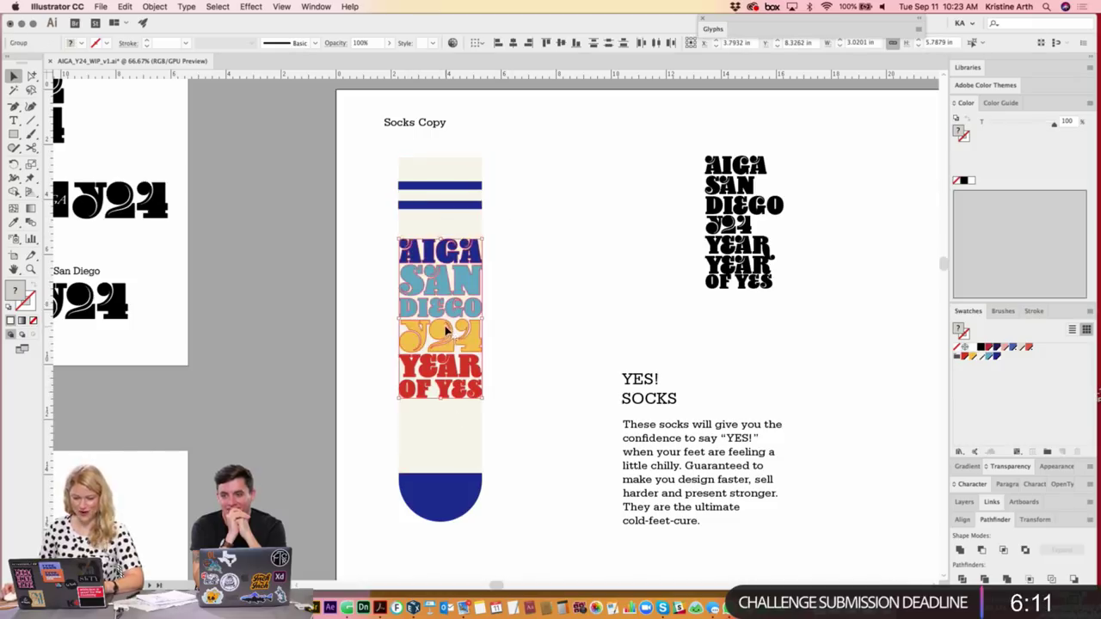
left_click_drag(446, 332, 458, 258)
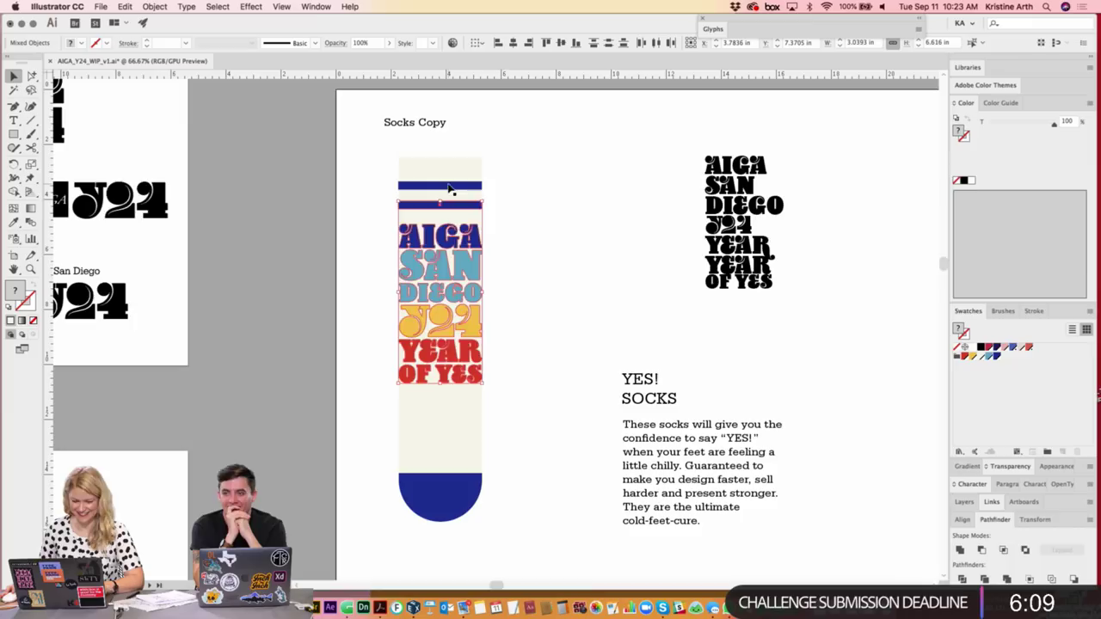
left_click_drag(449, 187, 449, 180)
left_click(523, 202)
left_click_drag(538, 334, 536, 325)
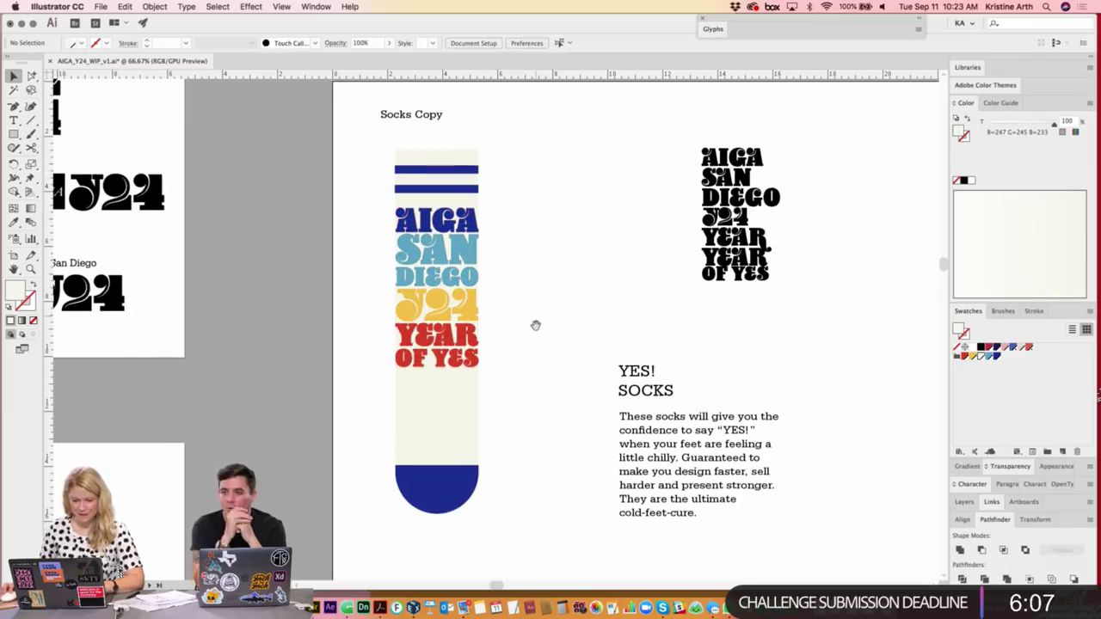
scroll(536, 325, "right", 2)
left_click_drag(601, 384, 803, 383)
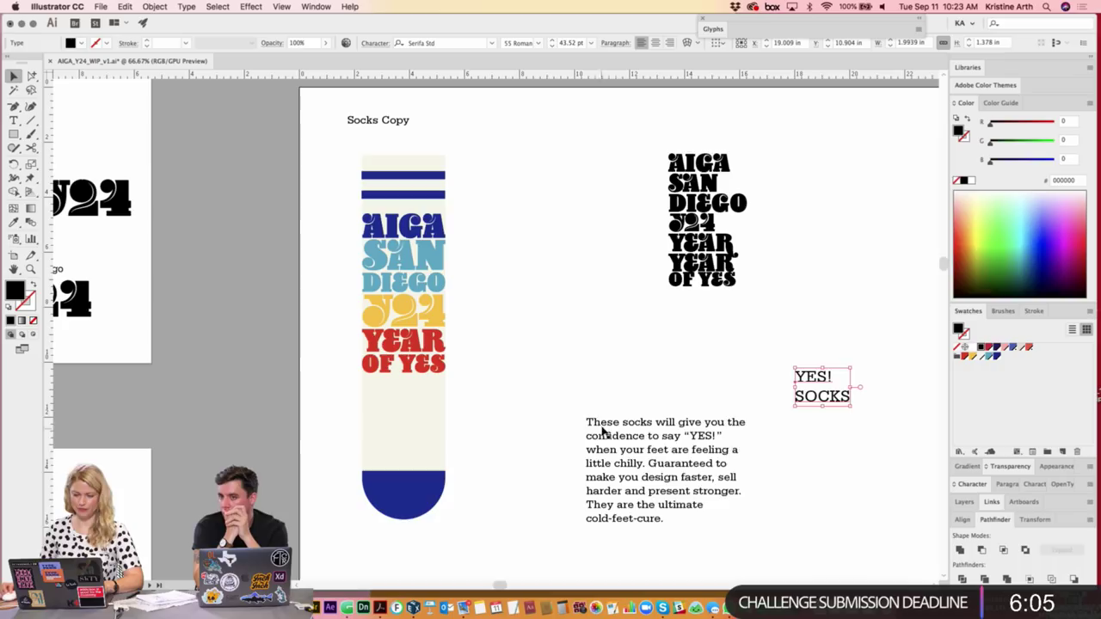
left_click_drag(602, 432, 818, 454)
- Duplicate the sock artwork beside the original and switch over to a Finder window
left_click(485, 534)
mouse_move(329, 172)
left_mouse_down()
mouse_move(399, 223)
mouse_move(518, 224)
left_mouse_up()
left_click(689, 389)
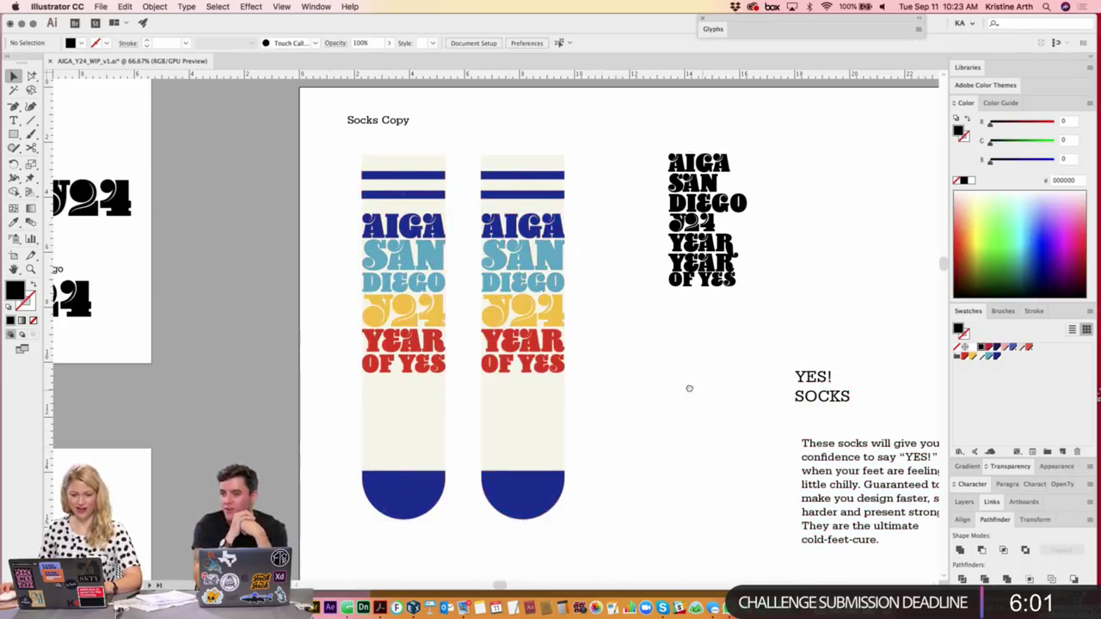
scroll(689, 389, "right", 2)
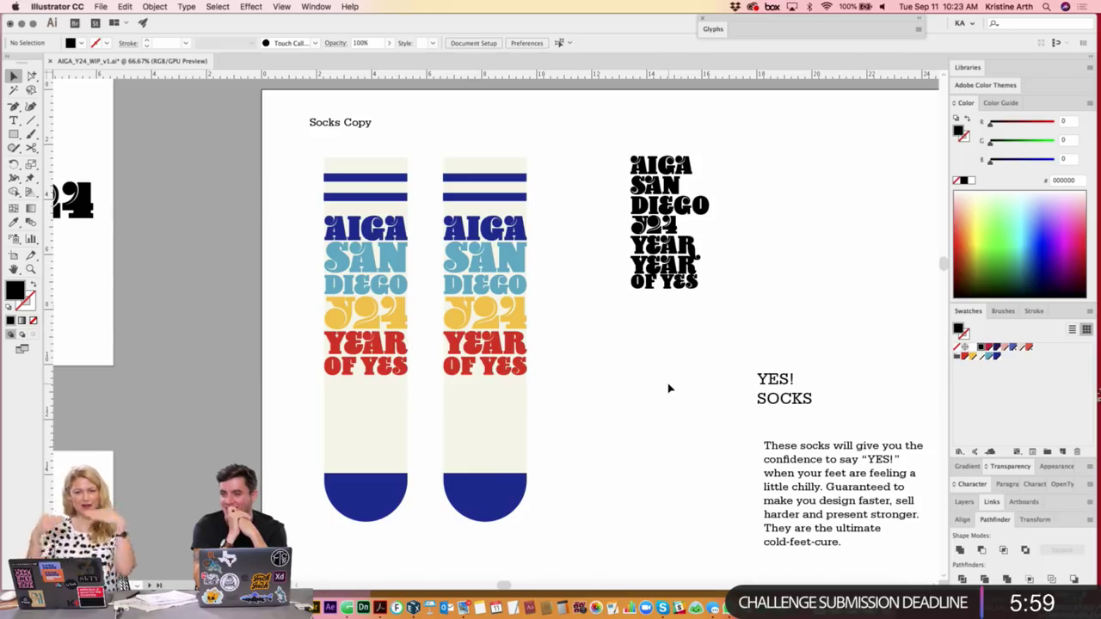
scroll(631, 327, "left", 3)
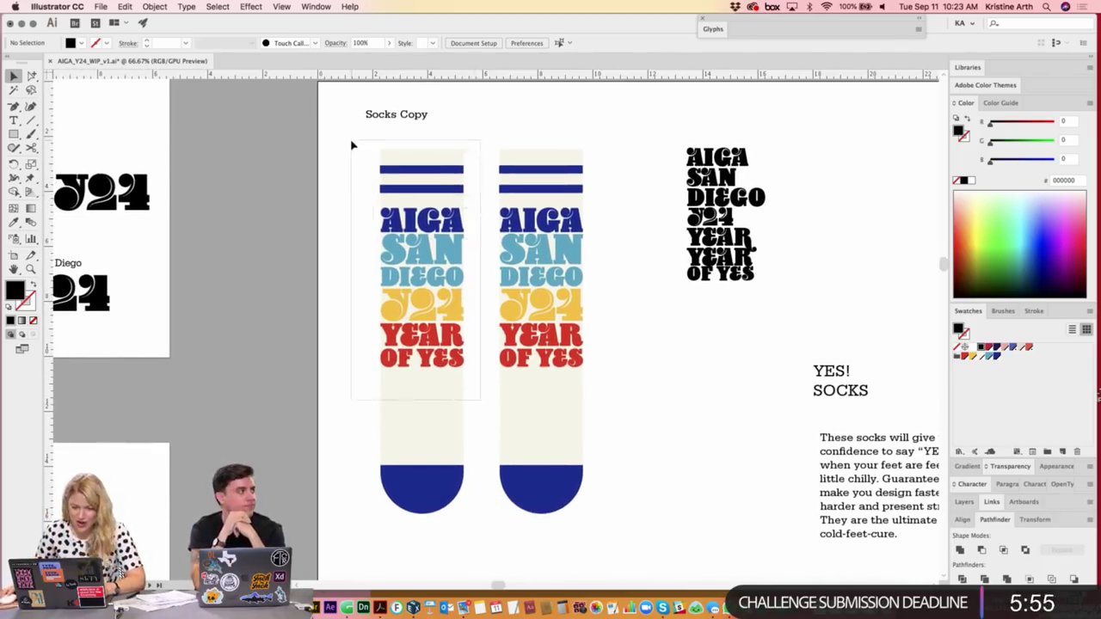
left_click(351, 146)
key("super+shift+a")
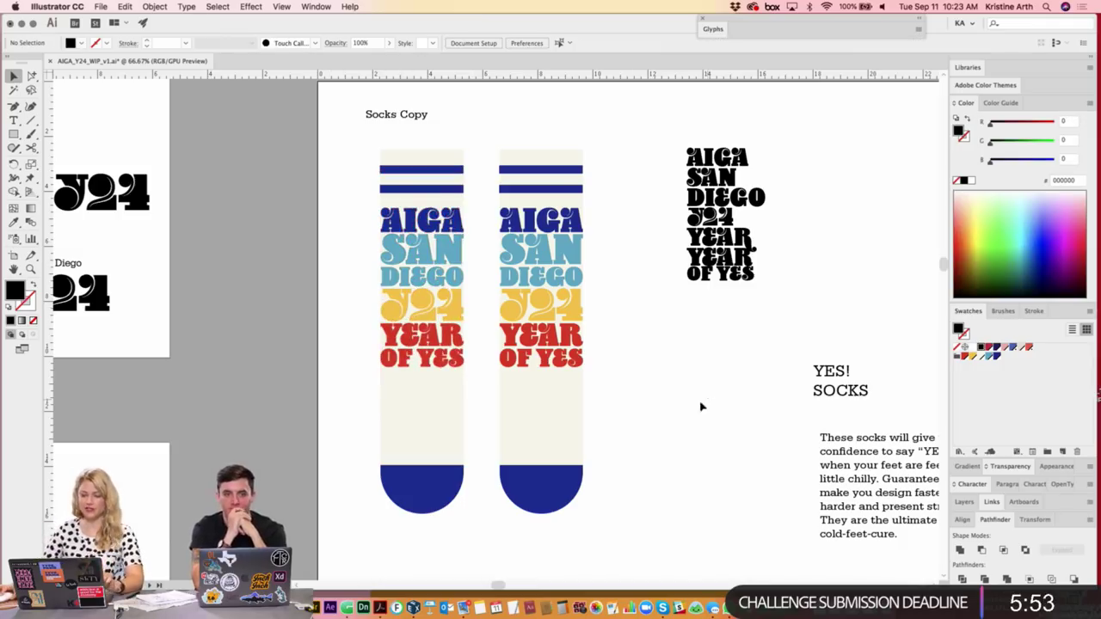
key("super+Tab")
- Open TubeSocks.psd from KA_Clients > AIGAY24 > _Y24_Brand_KA > WIP > Mockups in Finder
left_click(385, 285)
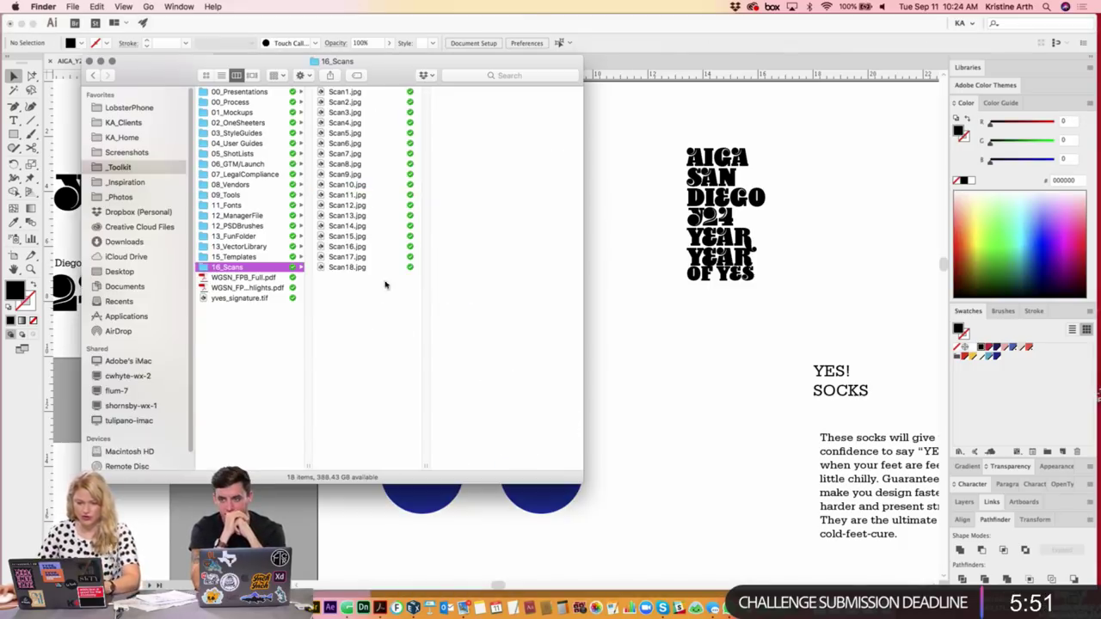
left_click(123, 122)
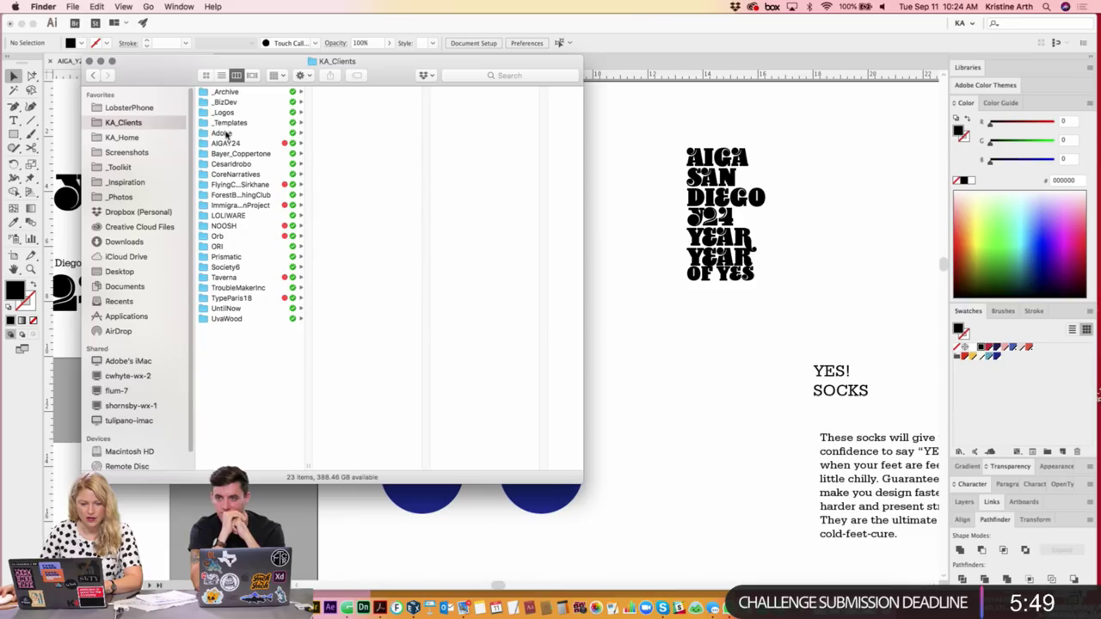
left_click(258, 143)
left_click(374, 104)
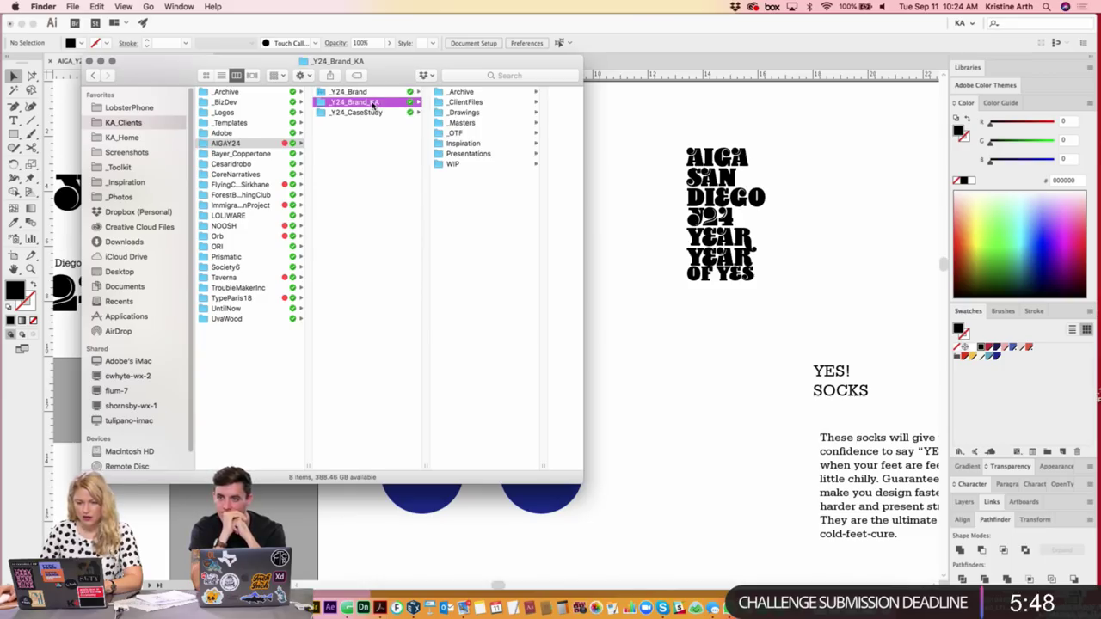
left_click(480, 163)
left_click(509, 124)
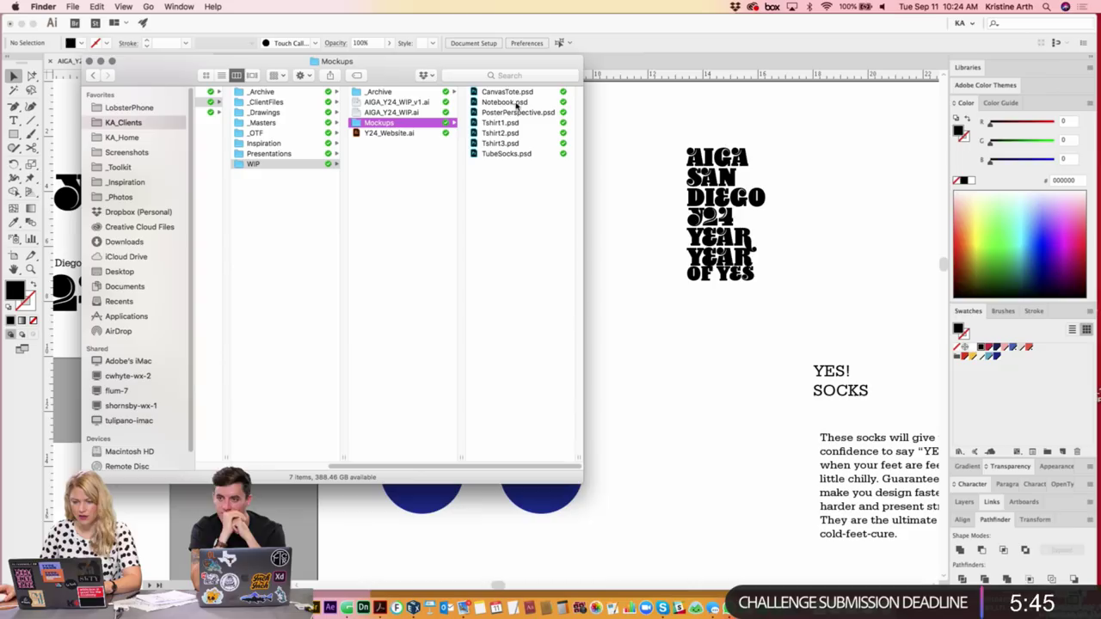
left_click(499, 154)
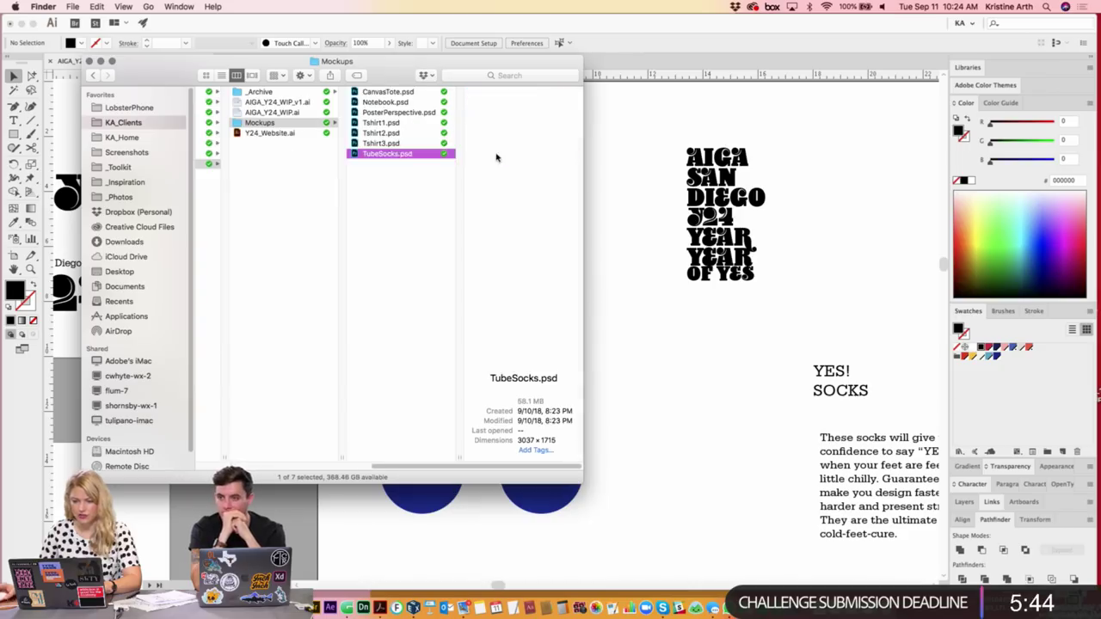
double_click(385, 155)
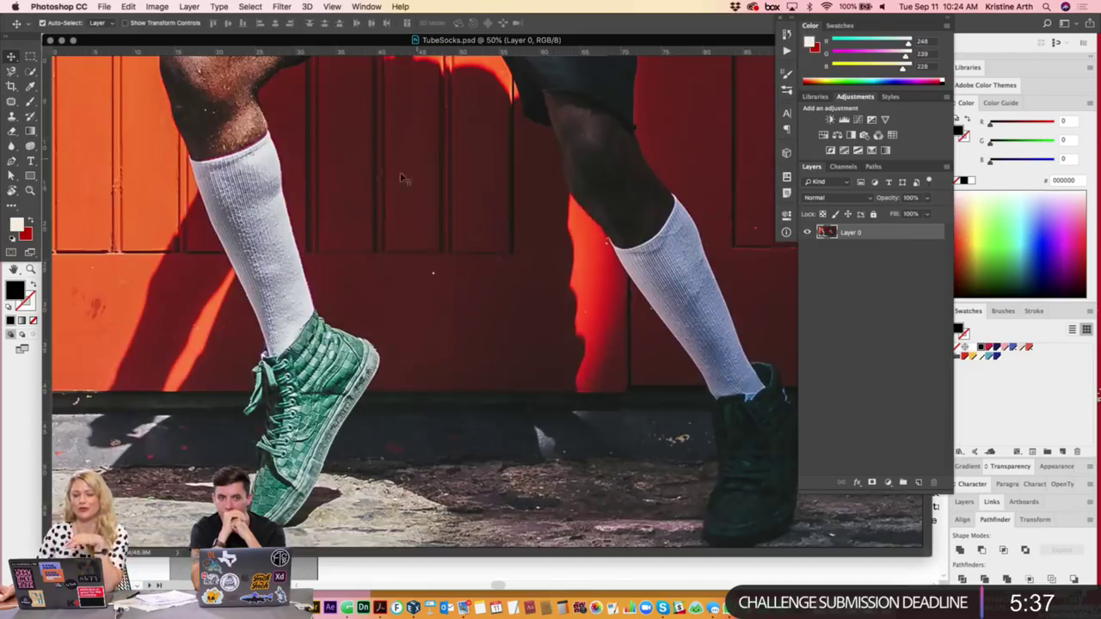
- Drag the panel dock to the right screen edge to widen the TubeSocks window
left_click_drag(891, 20, 1034, 20)
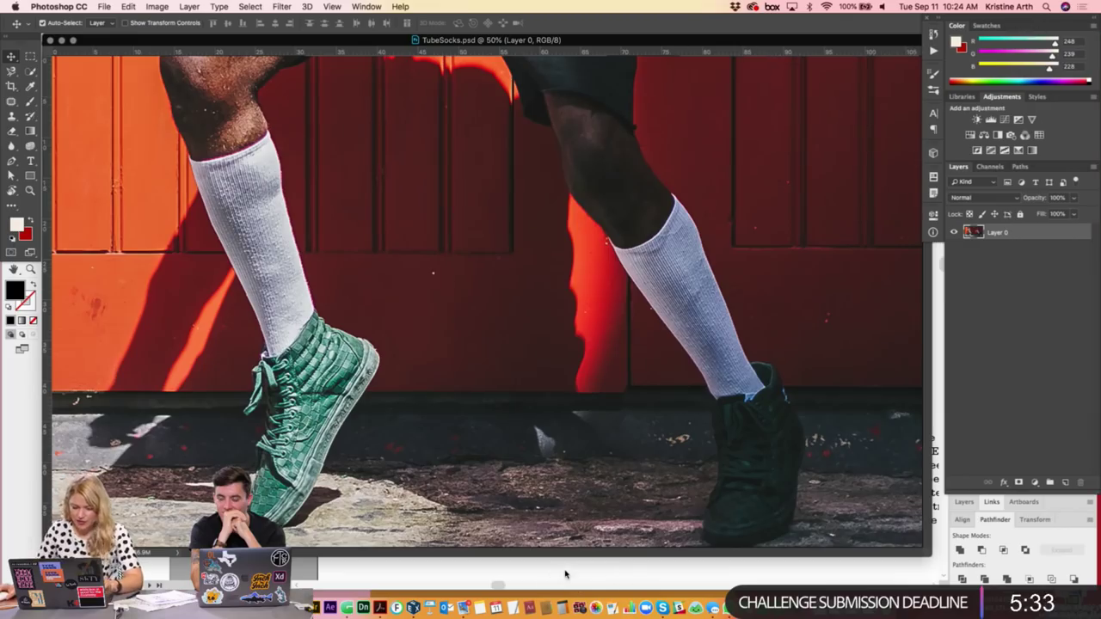
- Copy all of the left sock's artwork in Illustrator and return to the TubeSocks photo
left_click(492, 561)
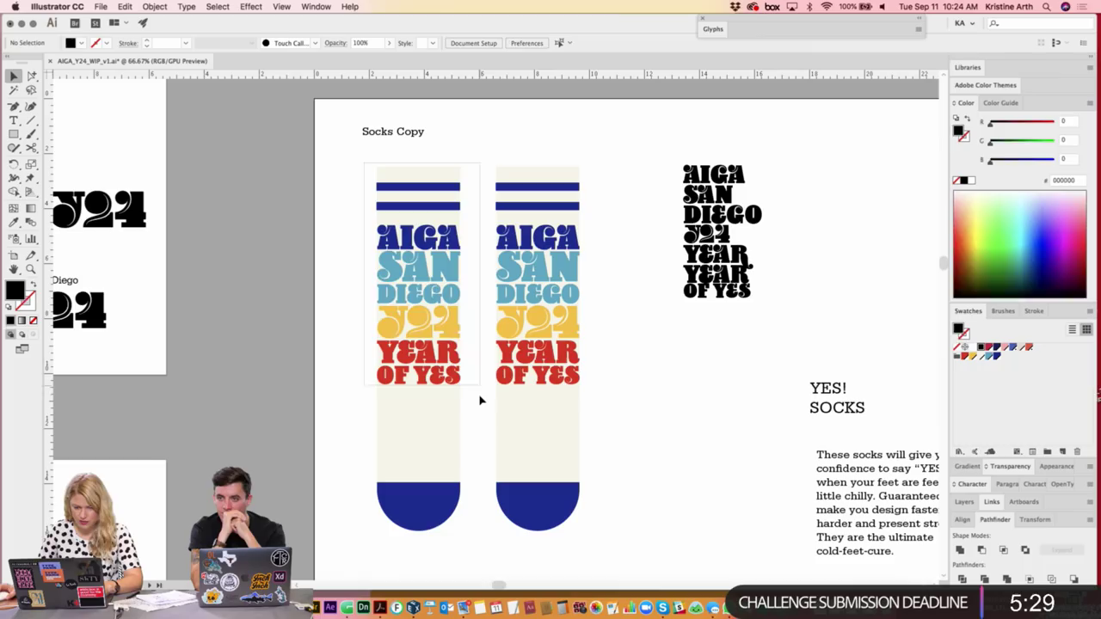
left_click(480, 400)
left_click(485, 398)
left_click(433, 448)
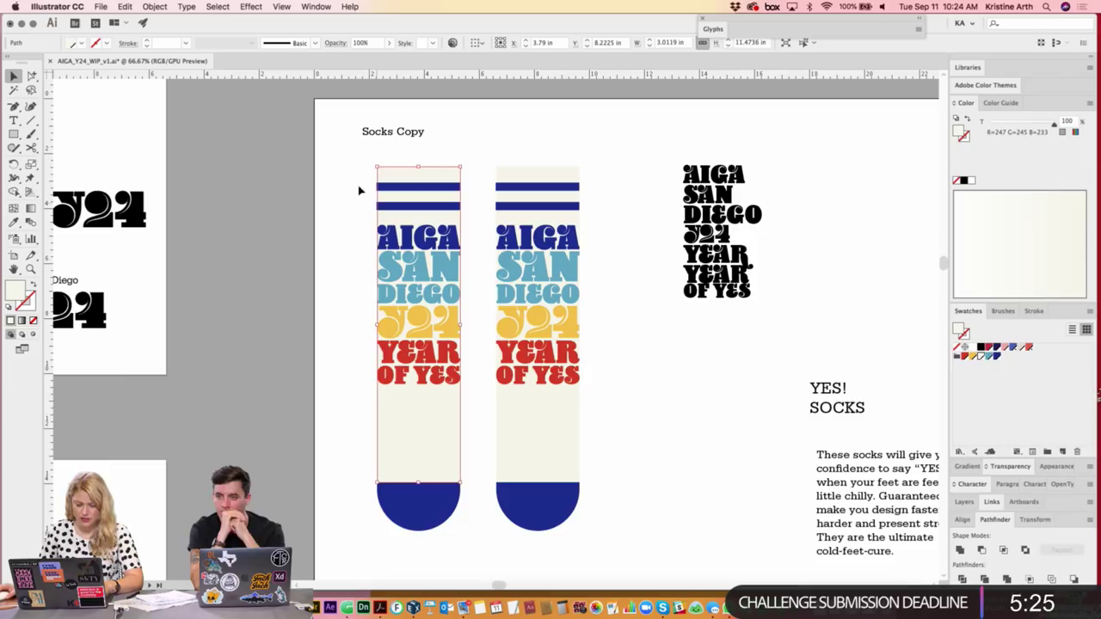
left_click_drag(344, 172, 484, 401)
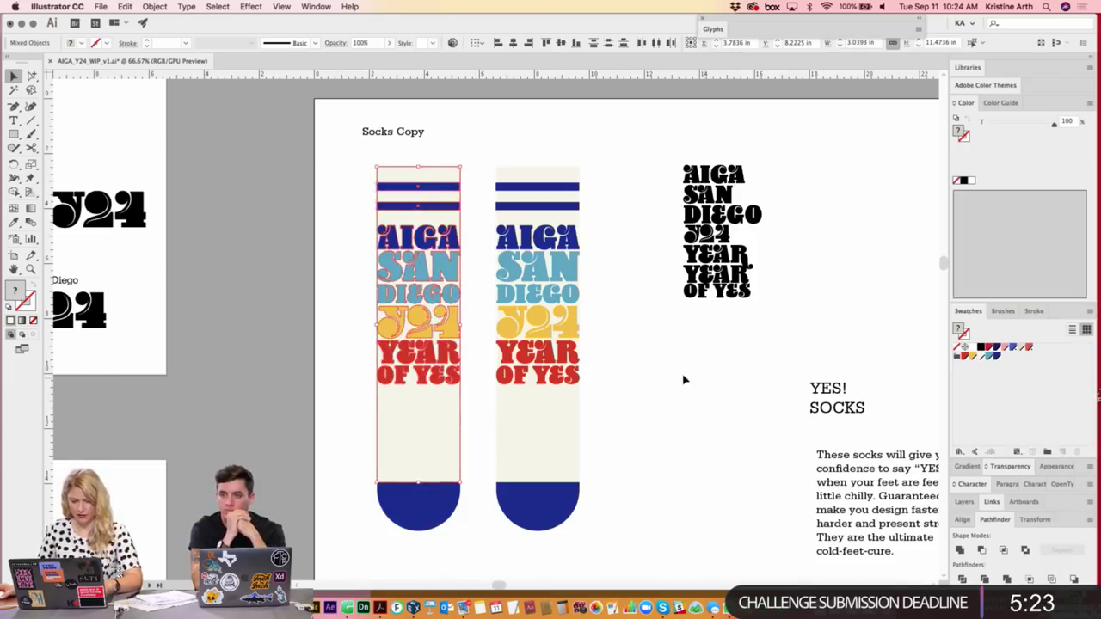
left_click(748, 401)
key("super+Tab")
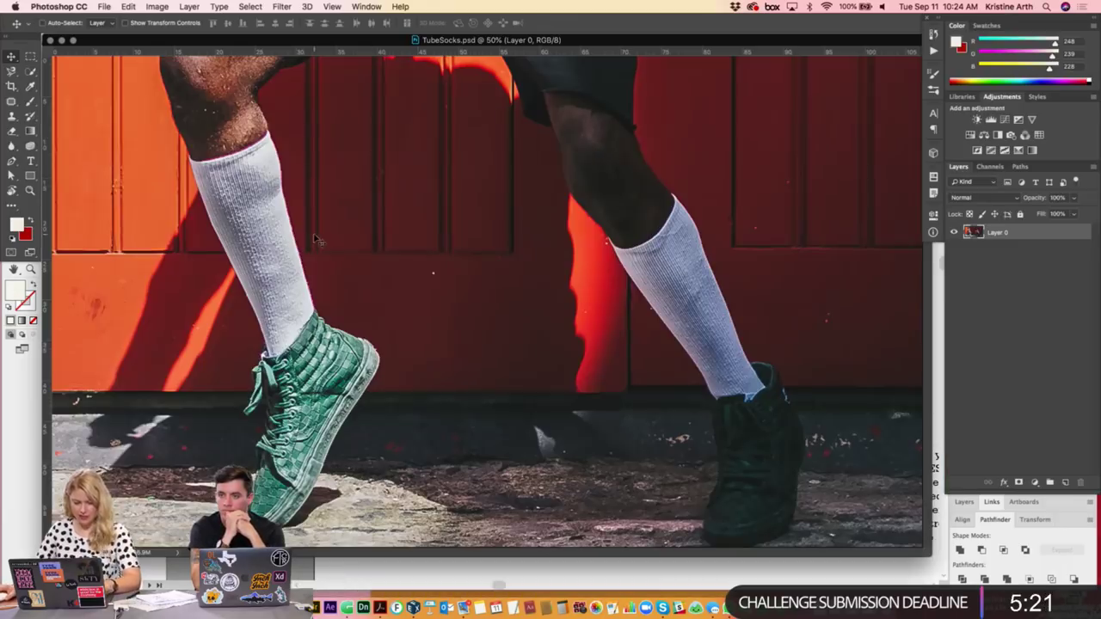
- Paste the sock artwork as pixels, enlarge it, and position it down the left leg
key("ctrl+v")
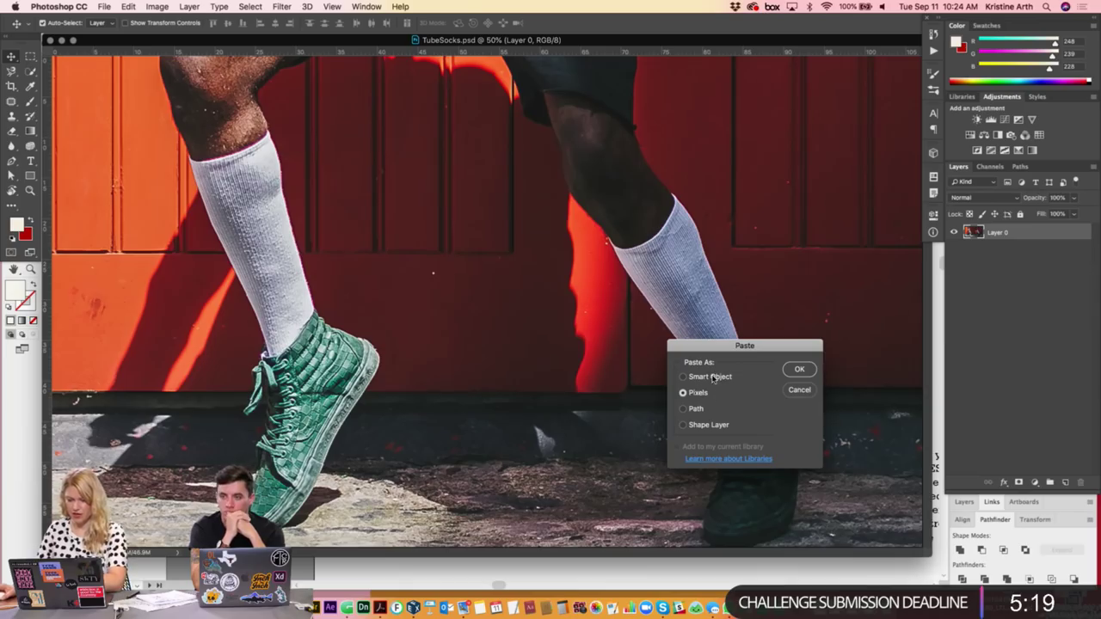
key("Return")
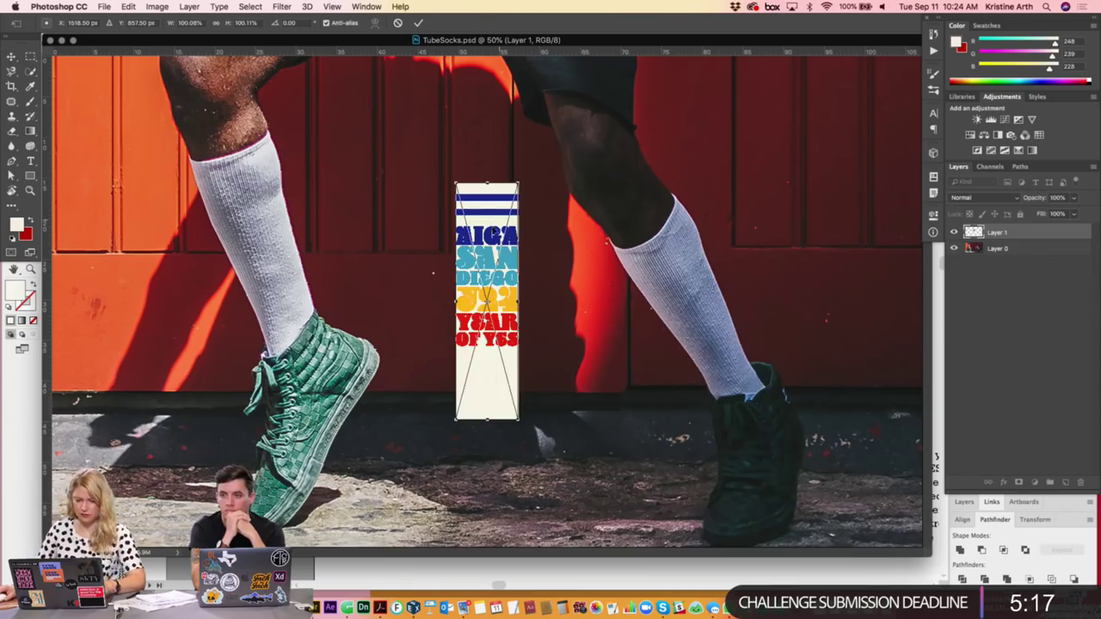
left_click_drag(487, 301, 252, 281)
left_click_drag(283, 163, 299, 138)
key("Return")
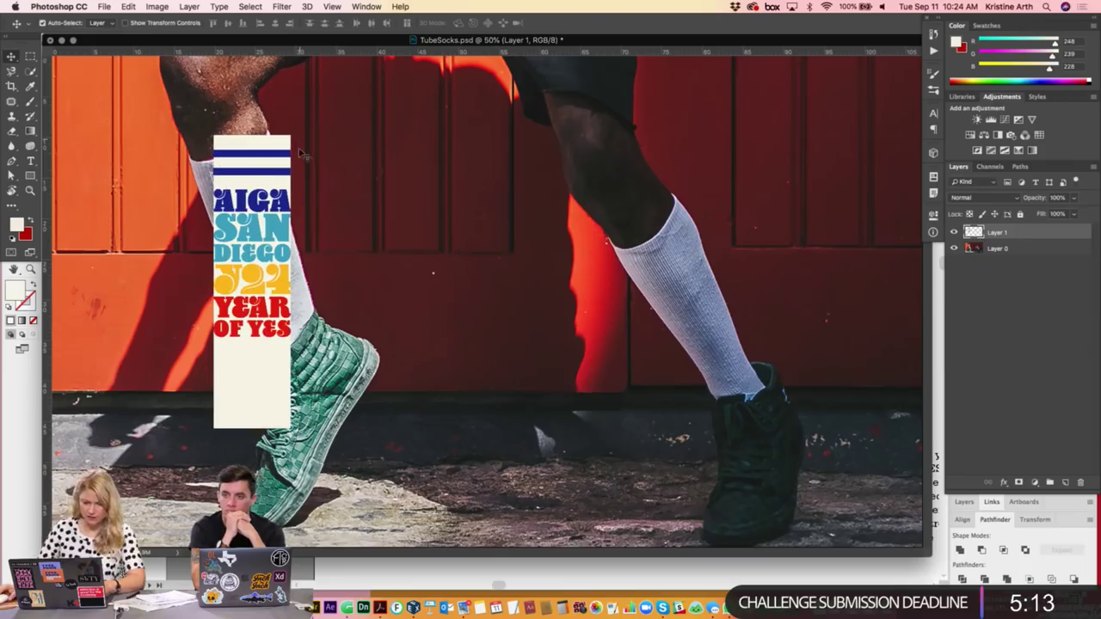
scroll(384, 245, "up", 1)
scroll(384, 245, "left", 2)
scroll(385, 244, "up", 1)
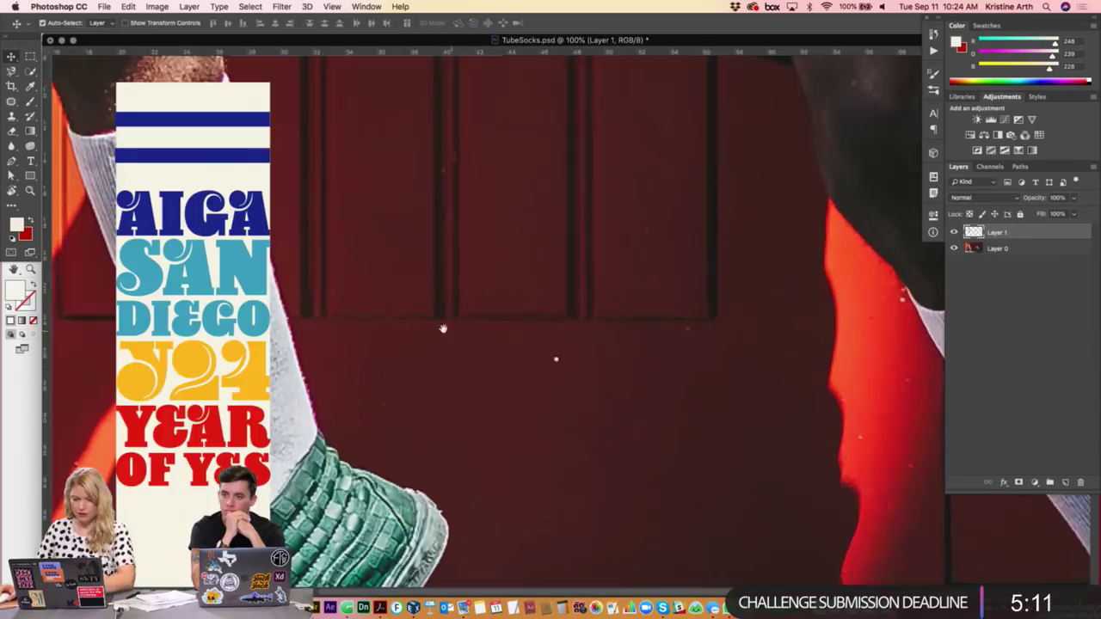
scroll(514, 232, "left", 5)
left_click_drag(513, 232, 508, 285)
- Try Multiply on Layer 1, revert it to Normal, and apply Edit > Puppet Warp
left_click(981, 197)
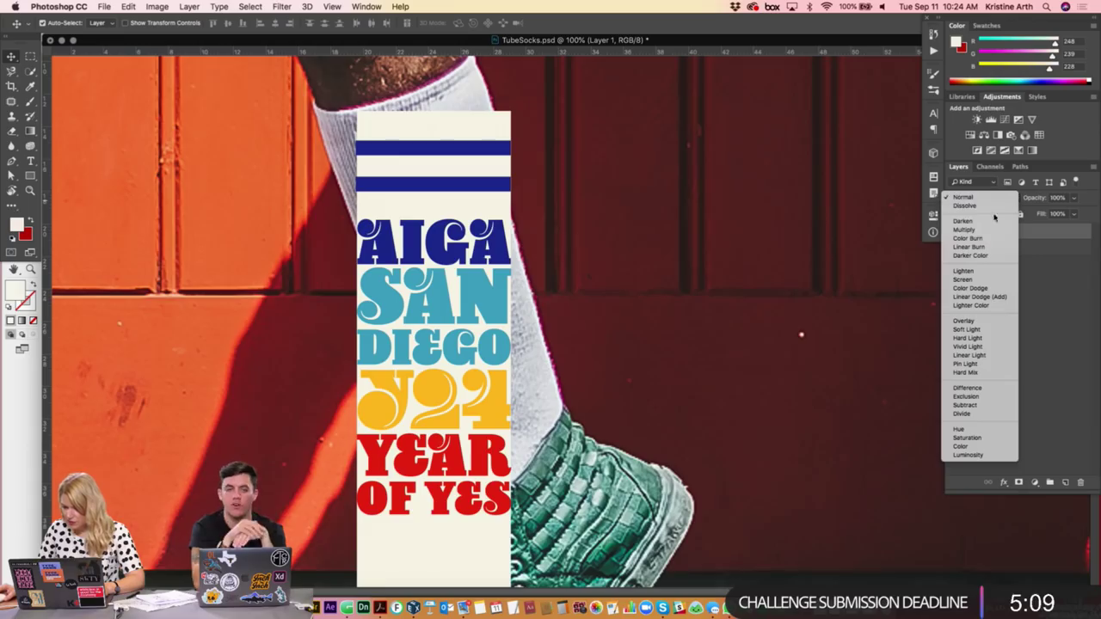
left_click(976, 230)
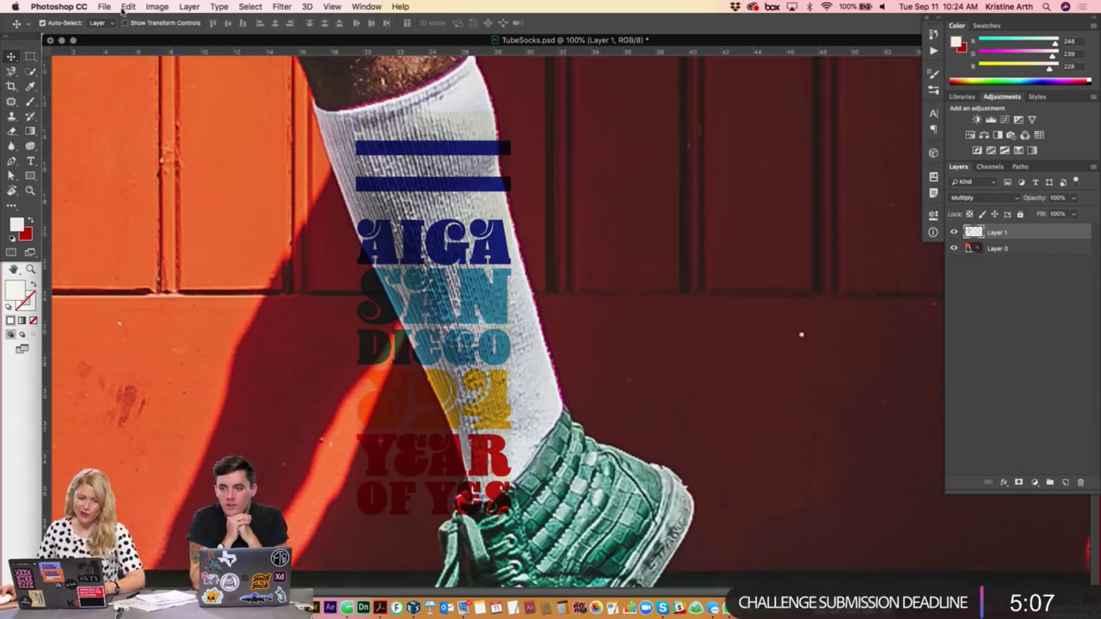
left_click(973, 201)
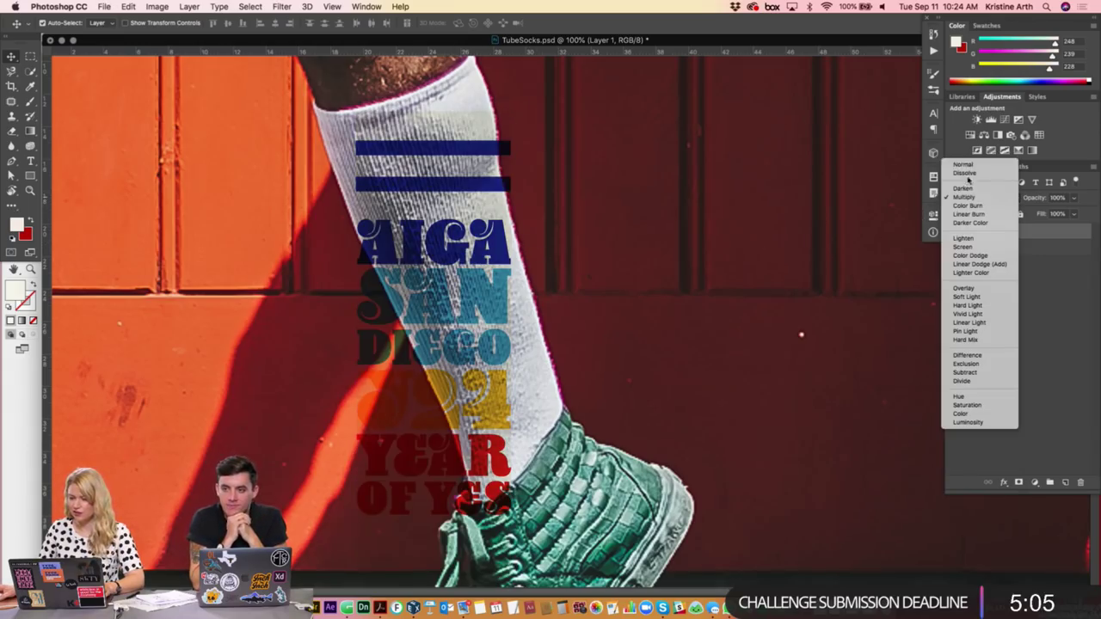
left_click(965, 164)
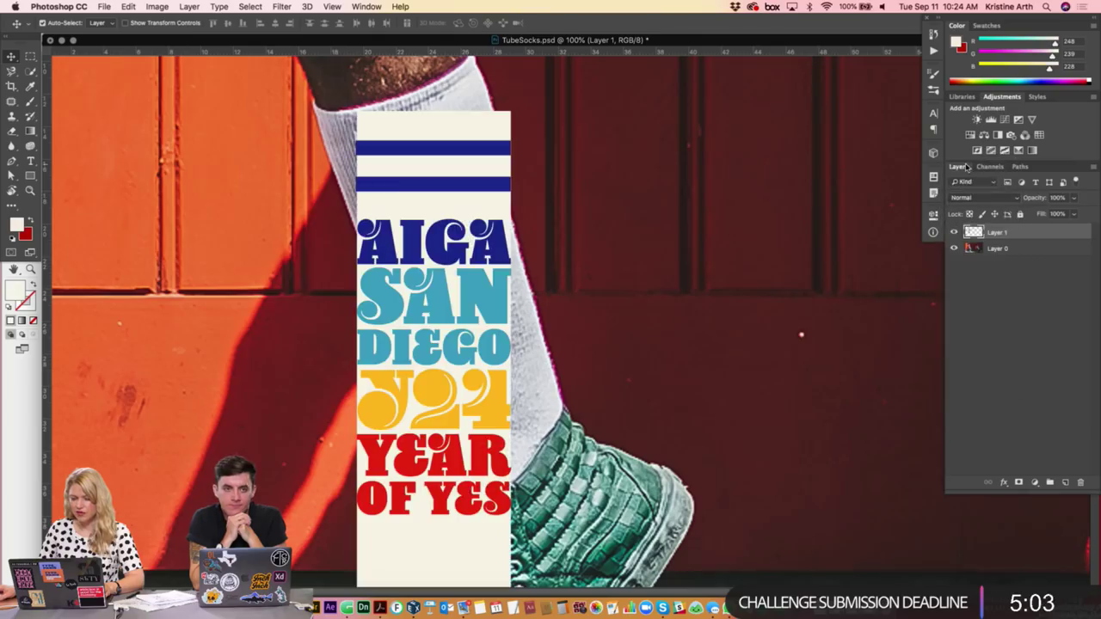
left_click(128, 6)
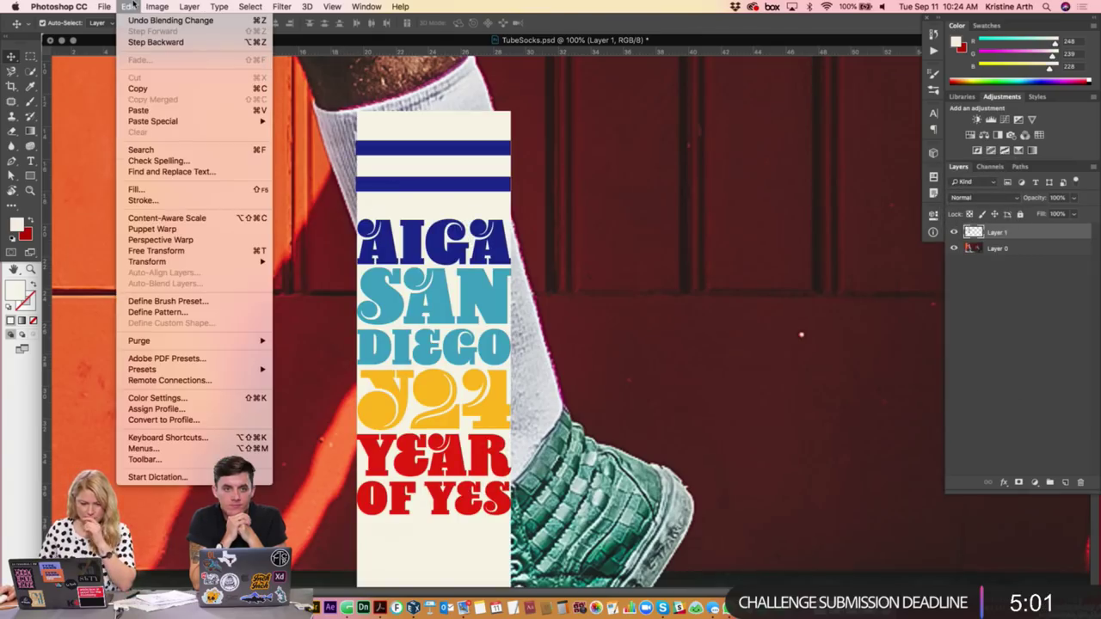
left_click(152, 228)
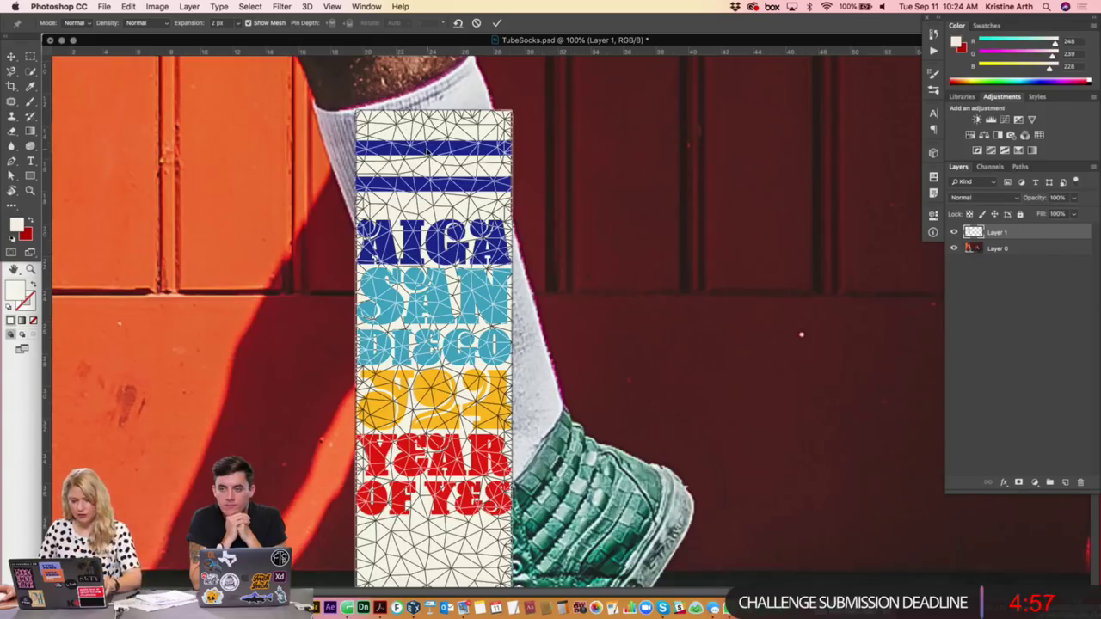
- Cancel the puppet warp and rotate the artwork about 17° down onto the sock
key("Escape")
key("ctrl+t")
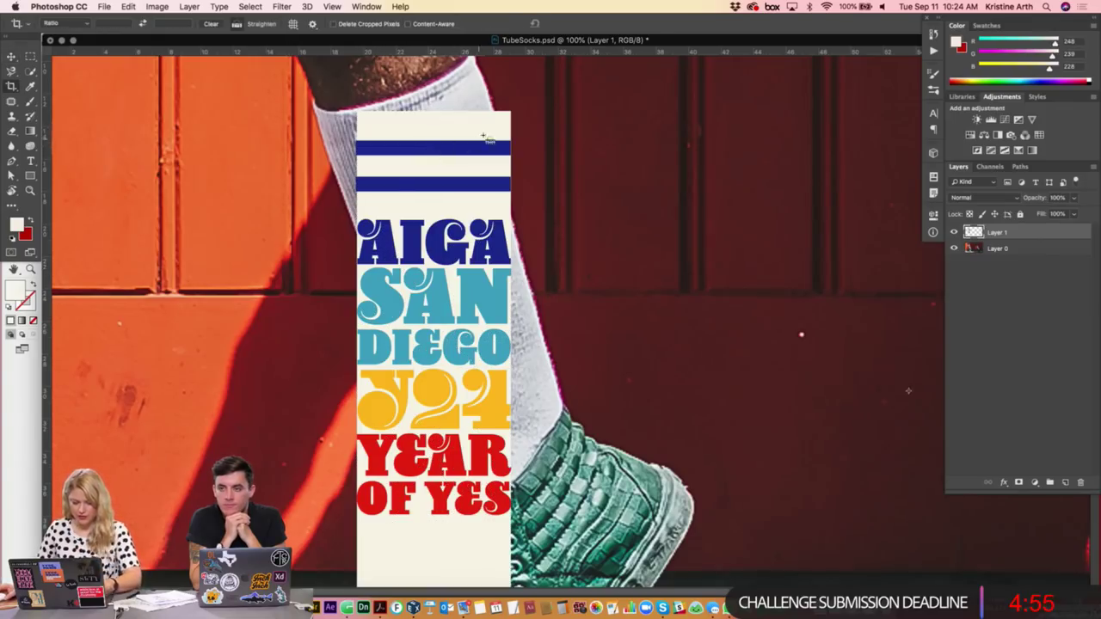
left_click_drag(433, 158, 476, 292)
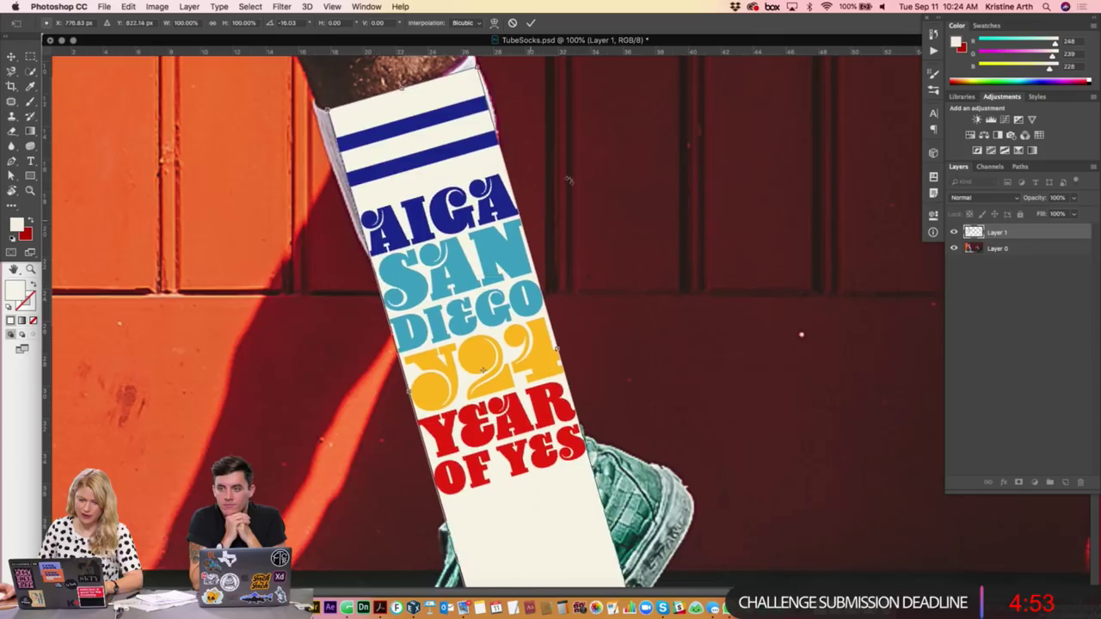
left_click_drag(581, 174, 602, 155)
left_click_drag(459, 271, 460, 296)
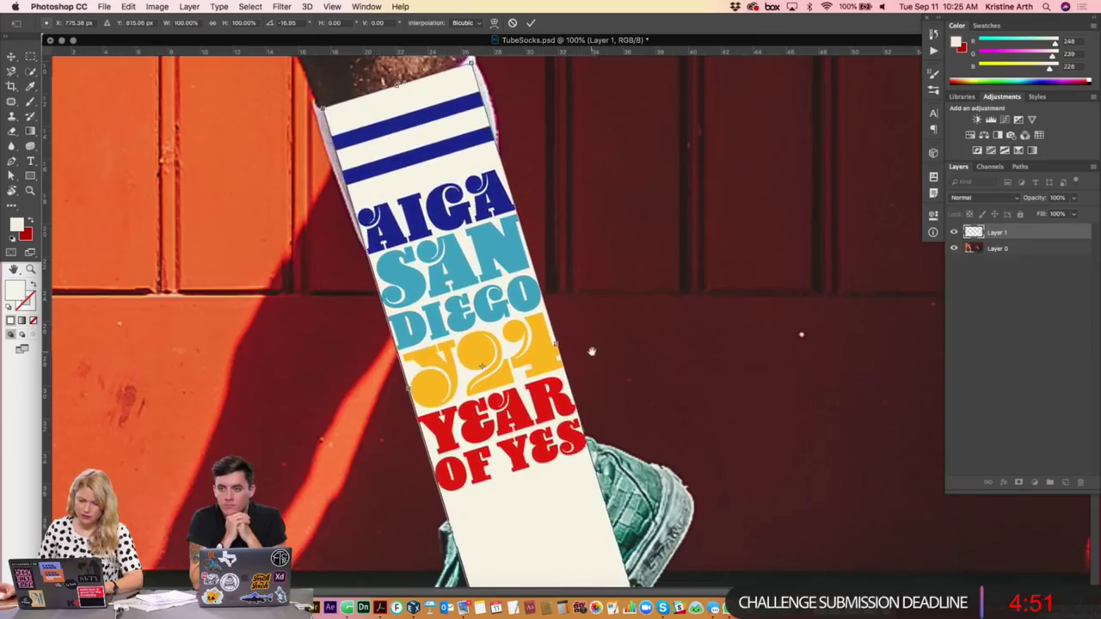
- Shorten, narrow and skew the artwork so it ends at the ankle, then commit
scroll(517, 388, "down", 3)
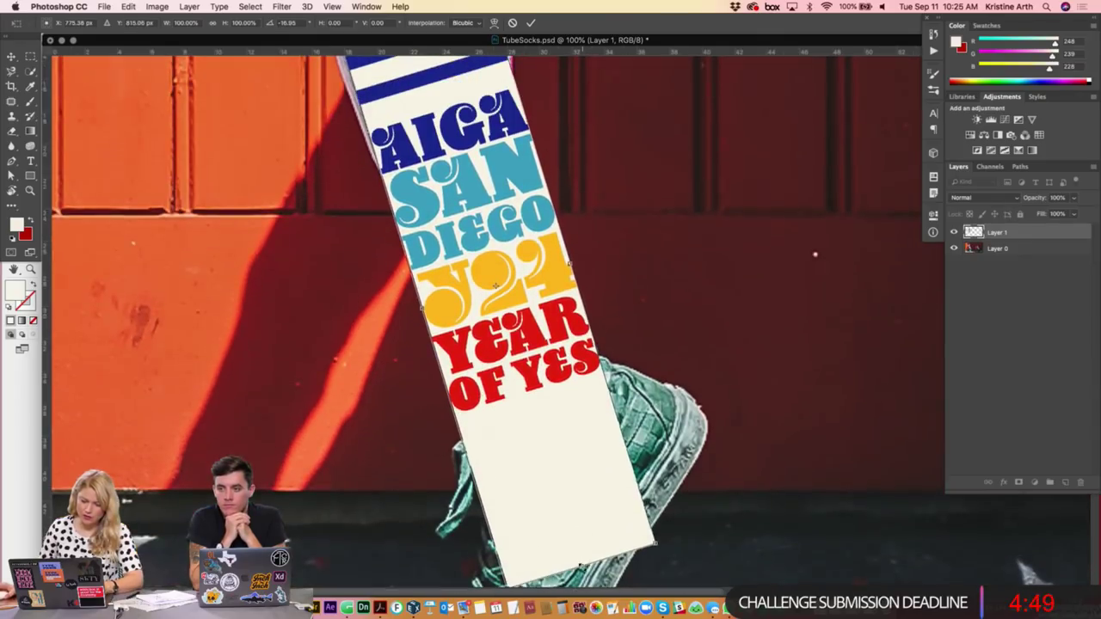
left_click_drag(582, 565, 566, 499)
scroll(495, 371, "up", 3)
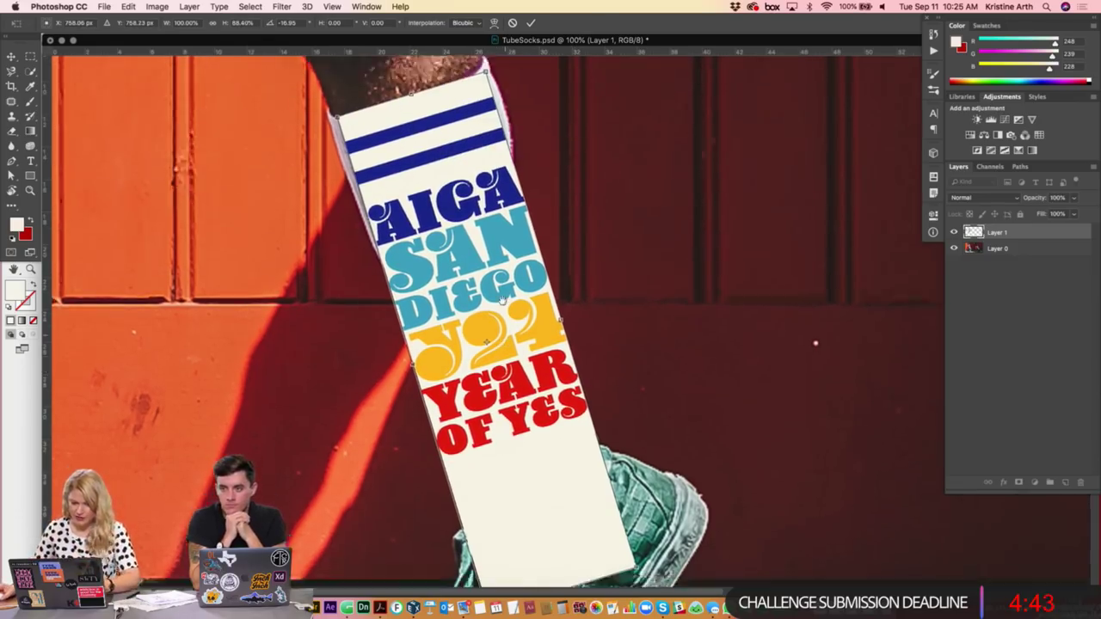
scroll(496, 373, "down", 3)
left_click_drag(628, 476, 610, 471)
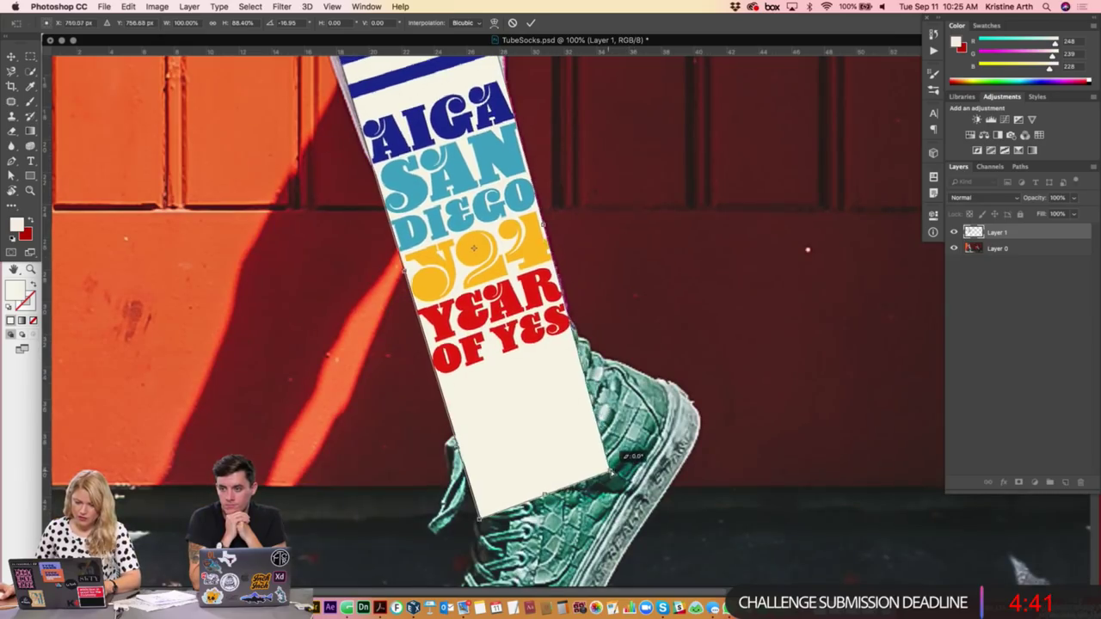
left_click_drag(480, 519, 466, 418)
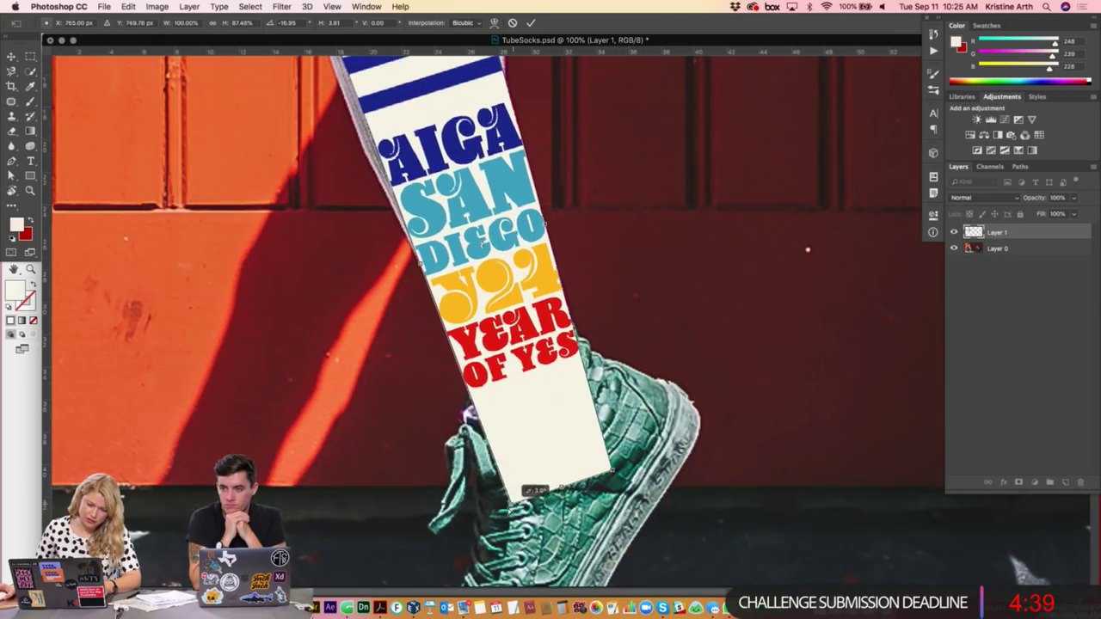
left_click_drag(555, 489, 560, 412)
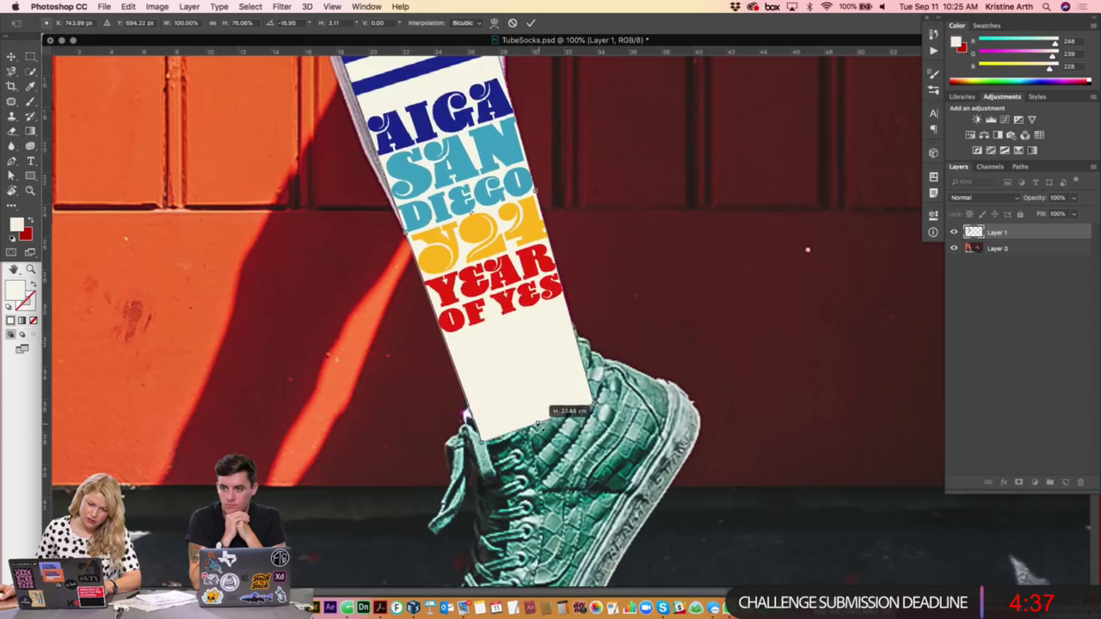
left_click_drag(533, 328, 542, 406)
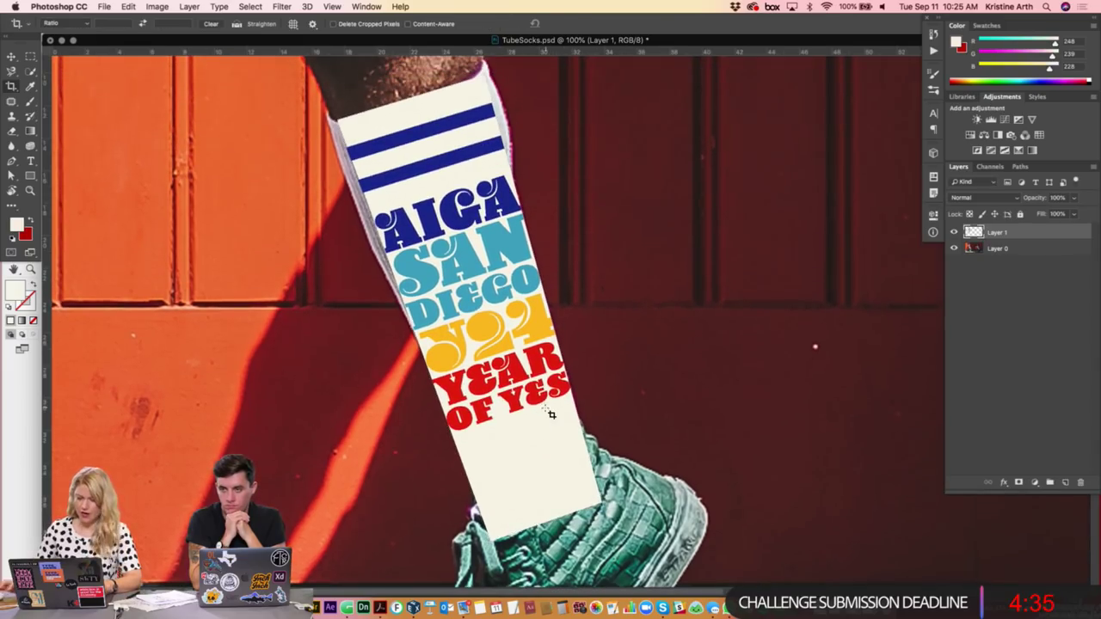
key("Return")
key("c")
left_click(164, 7)
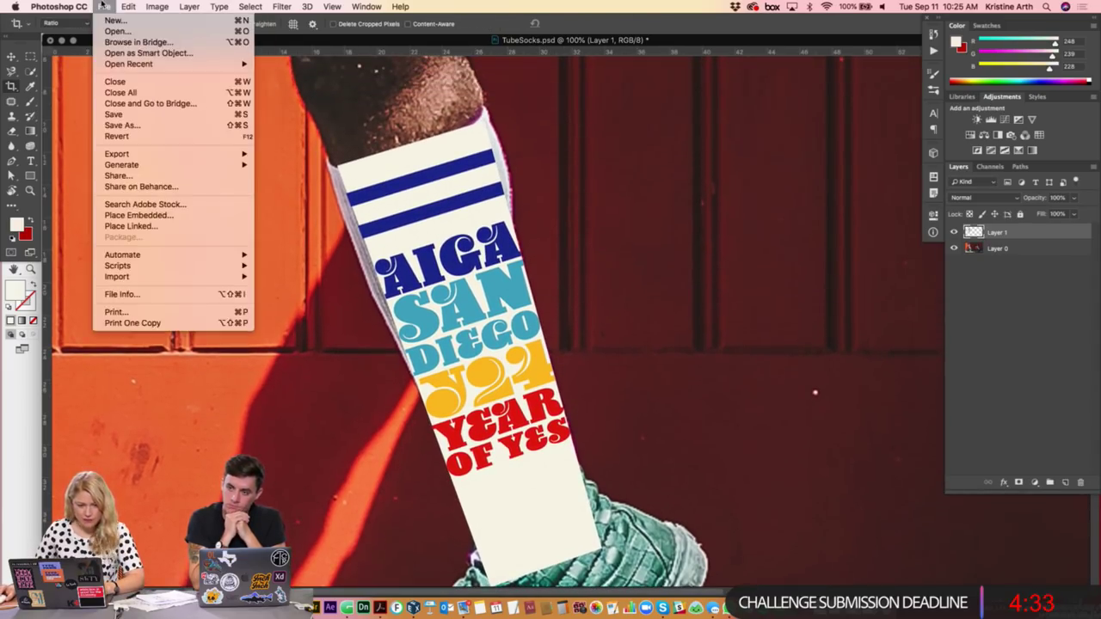
- Puppet-warp the artwork's top corners, upper stripes and right edge to the sock outline
left_click(148, 230)
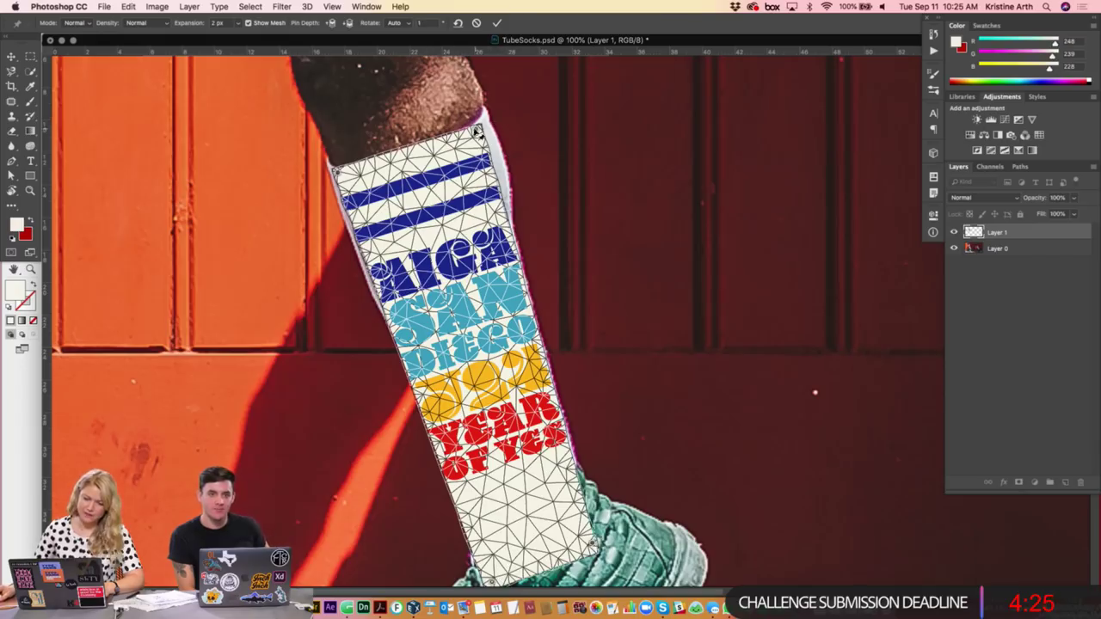
left_click_drag(481, 127, 488, 113)
left_click_drag(344, 179, 326, 163)
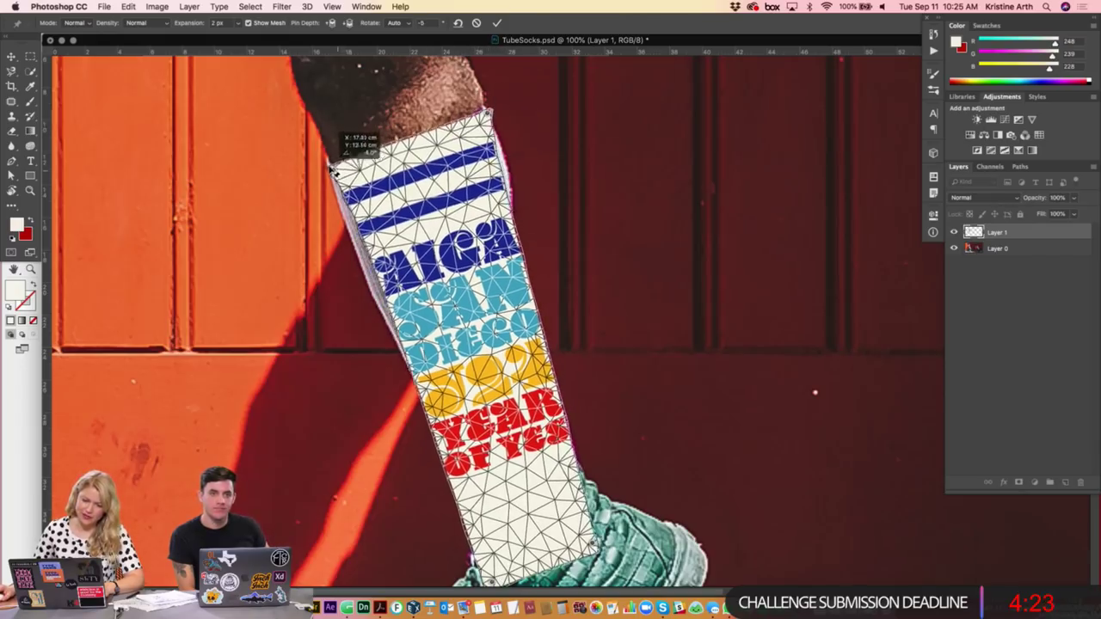
left_click_drag(406, 152, 430, 147)
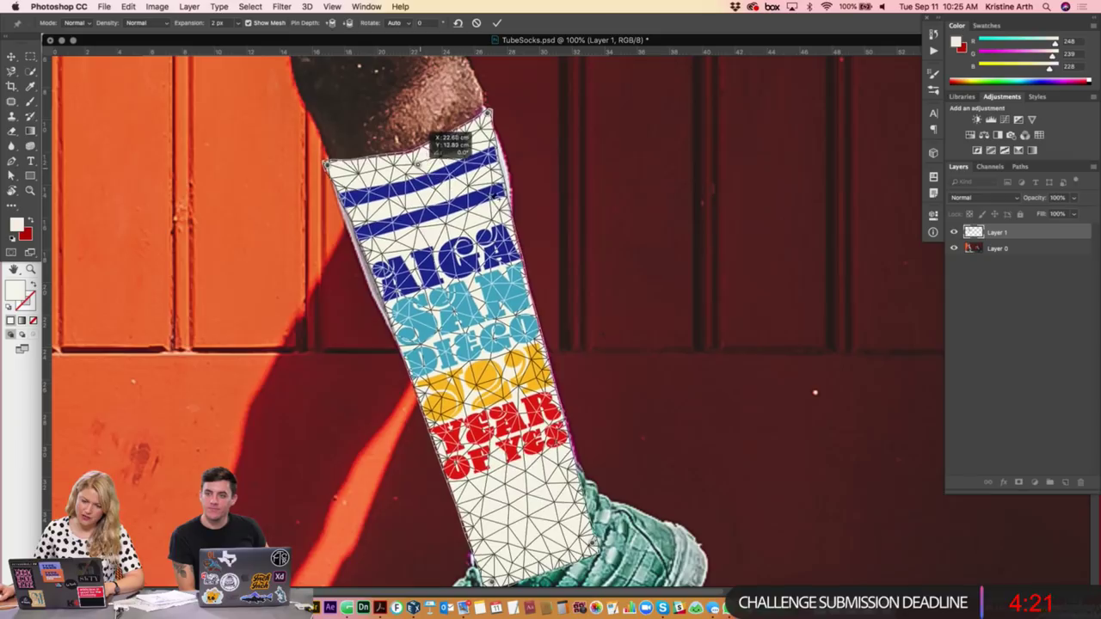
left_click_drag(506, 210, 507, 177)
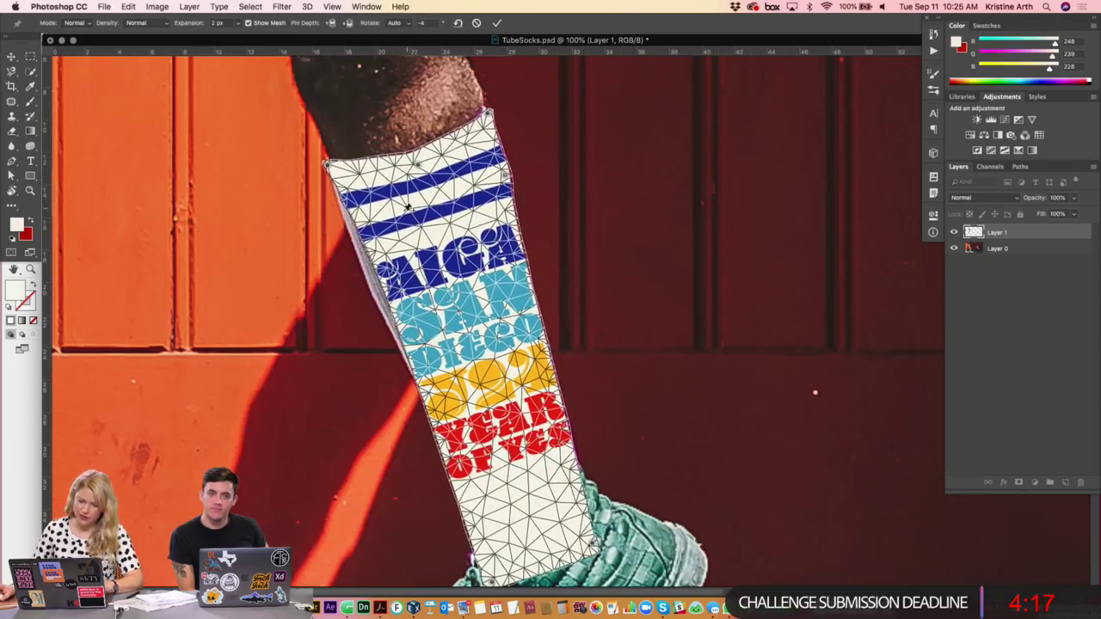
mouse_move(373, 224)
left_mouse_down()
mouse_move(376, 277)
mouse_move(391, 275)
left_mouse_up()
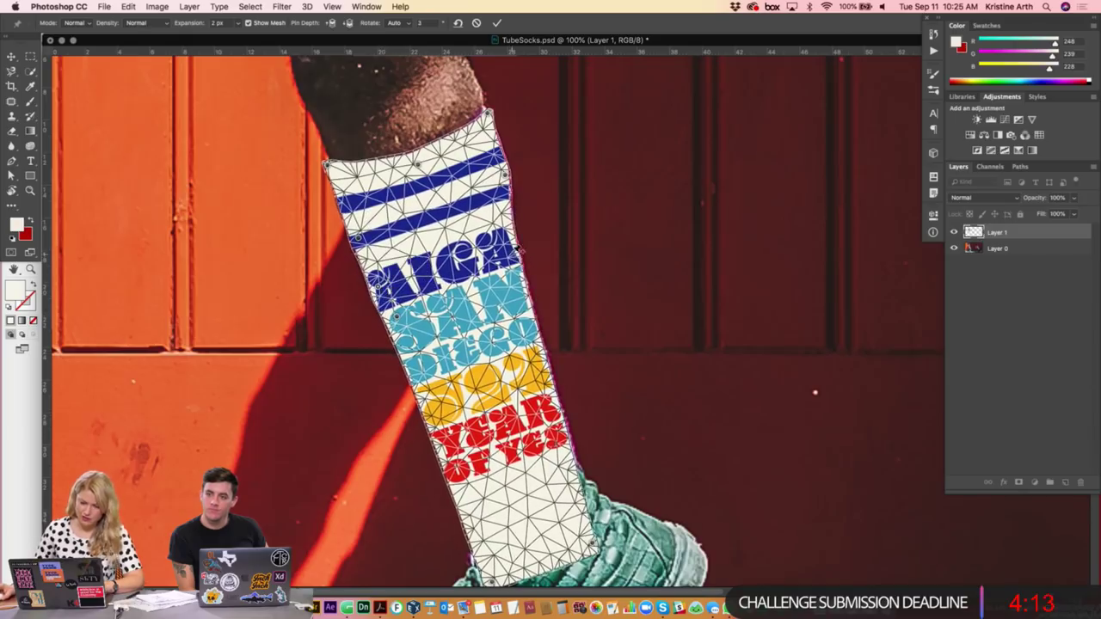
left_click_drag(517, 253, 514, 215)
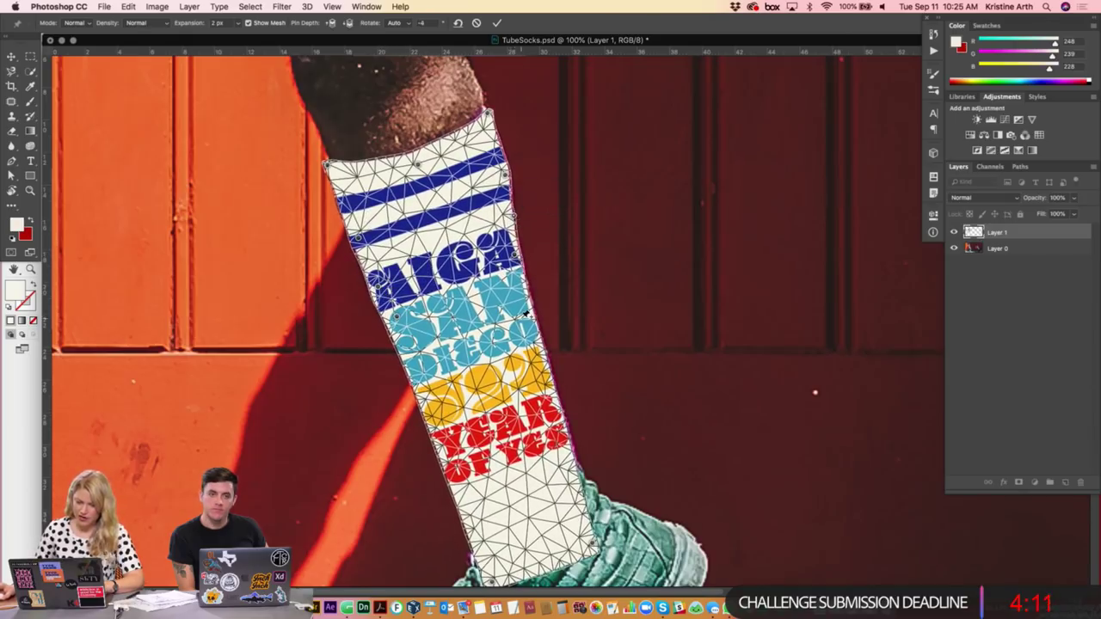
left_click_drag(527, 312, 522, 316)
- Bend the lower artwork along the calf, beside YEAR OF YES and the yellow band, toward the shoe
mouse_move(442, 356)
left_mouse_down()
mouse_move(450, 448)
mouse_move(444, 411)
left_mouse_up()
left_click_drag(551, 356, 555, 343)
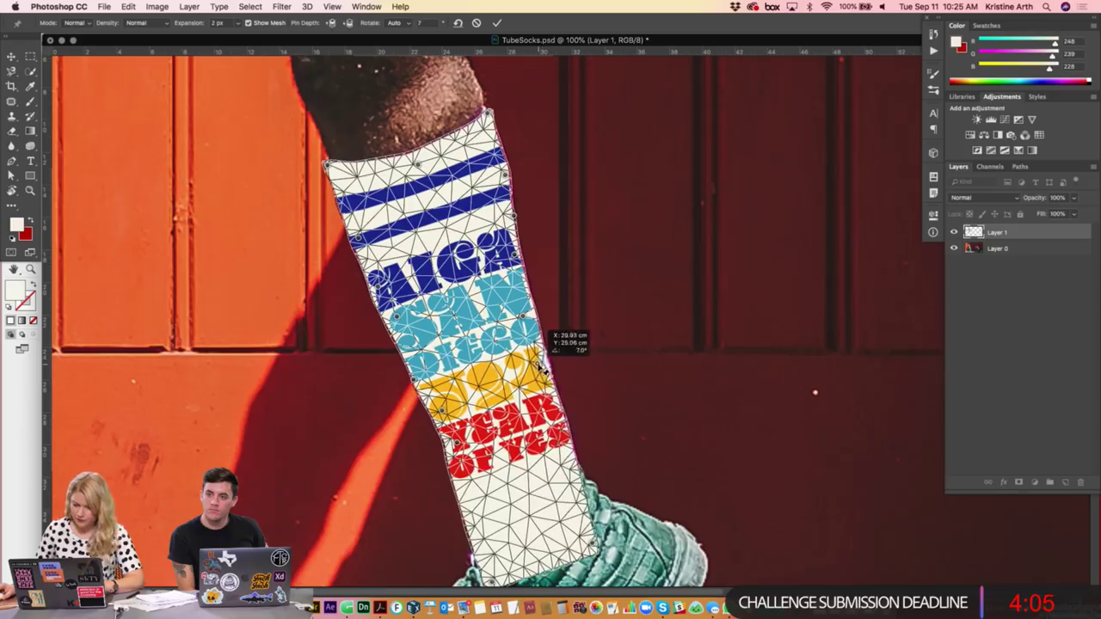
left_click_drag(567, 439, 573, 477)
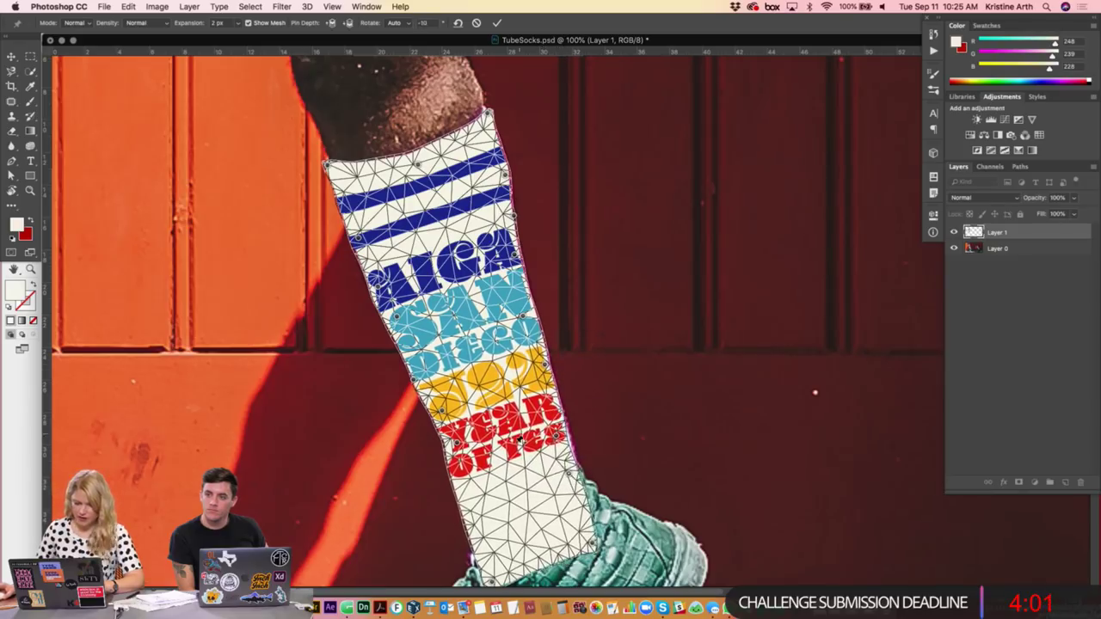
left_click_drag(520, 417, 527, 412)
mouse_move(465, 507)
left_mouse_down()
mouse_move(480, 480)
mouse_move(467, 465)
left_mouse_up()
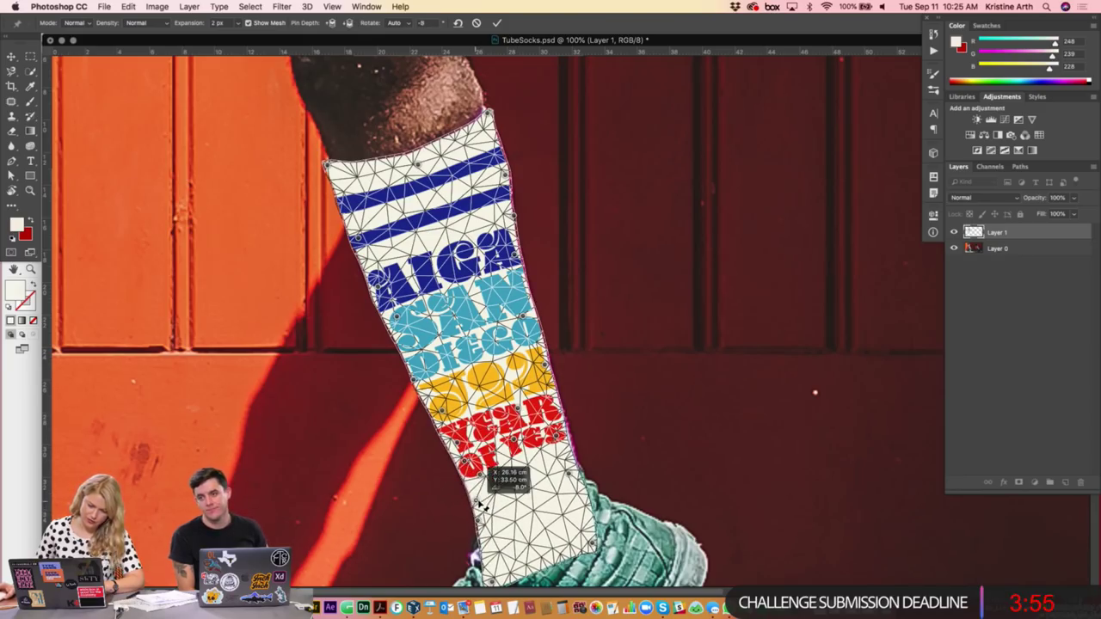
left_click_drag(482, 504, 484, 495)
left_click_drag(421, 388, 425, 379)
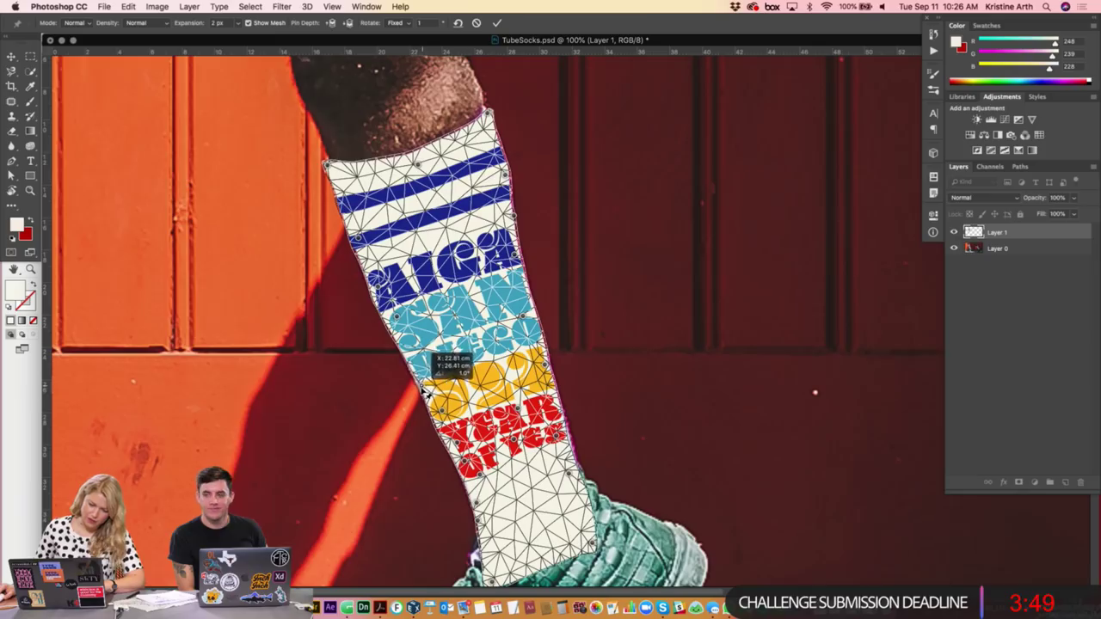
left_click_drag(386, 284, 393, 283)
- Commit the puppet warp and set Layer 1's blend mode to Multiply
key("Return")
key("c")
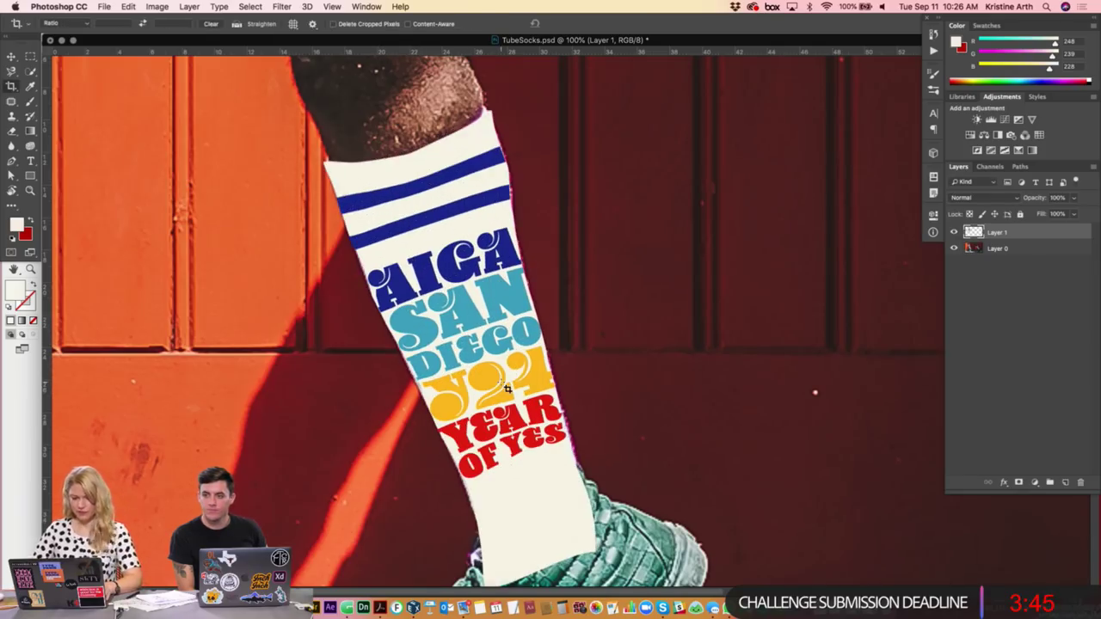
key("v")
left_click(981, 197)
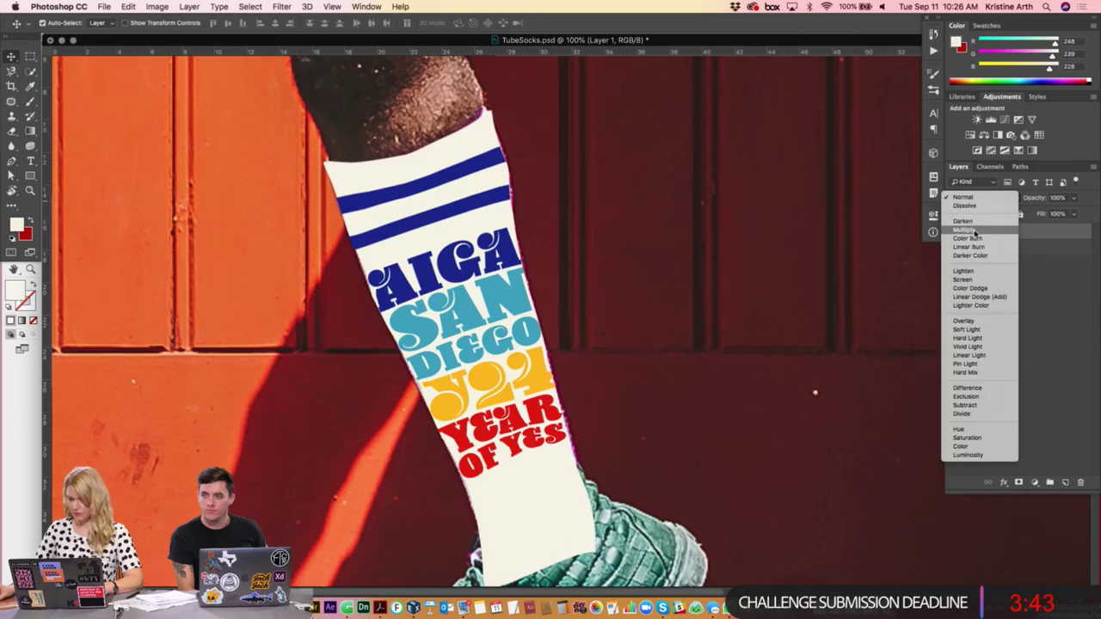
left_click(972, 234)
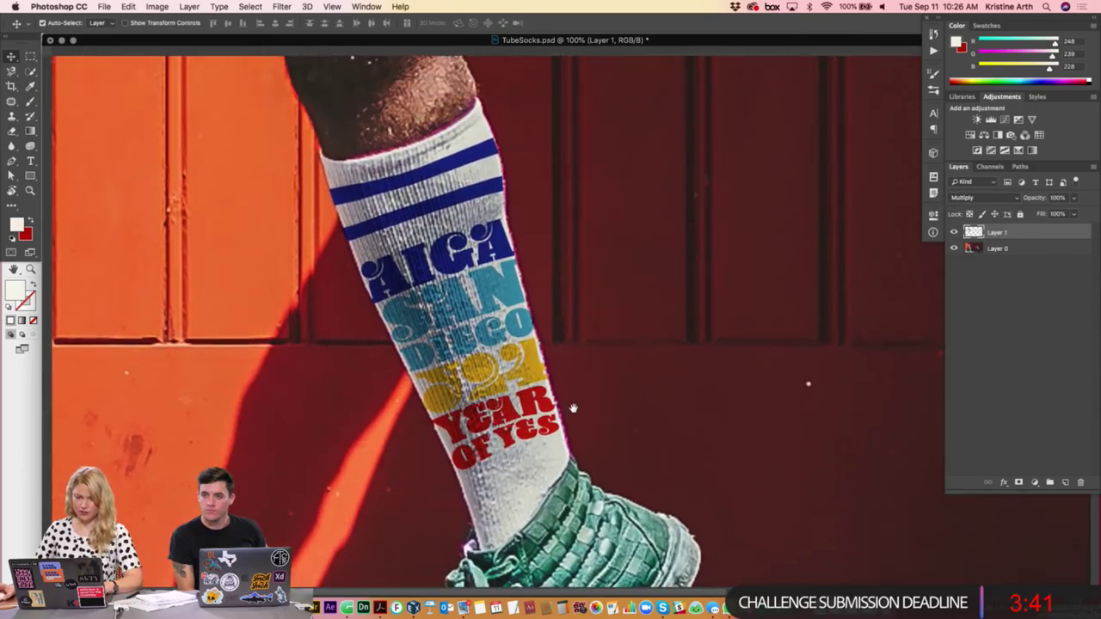
- Scale the artwork up to about 103% around its centre
key("ctrl+t")
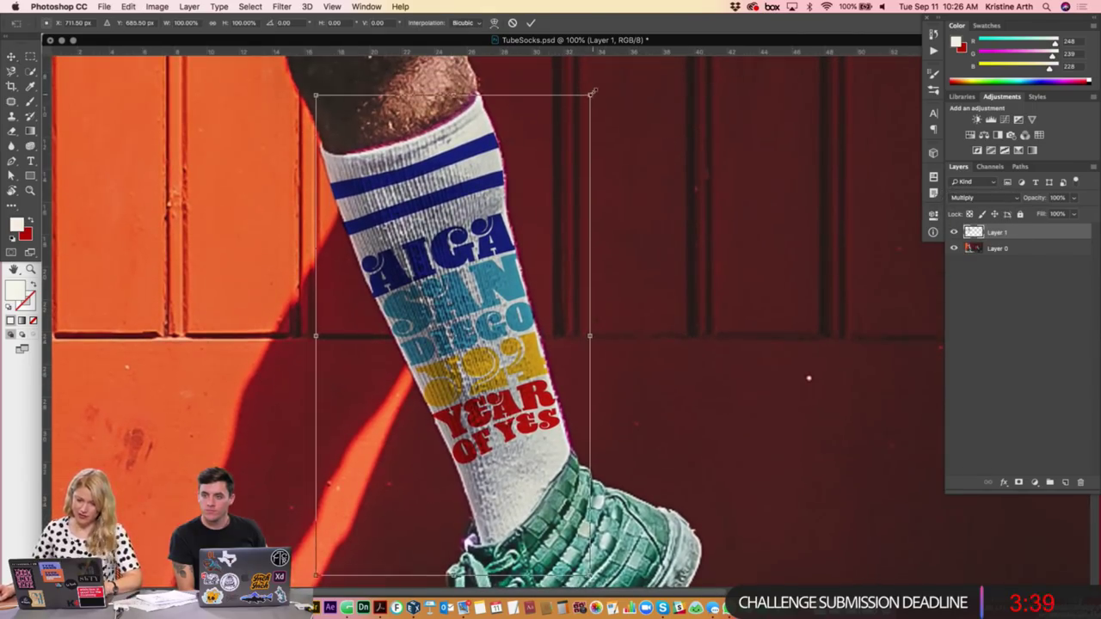
left_click_drag(592, 92, 594, 87)
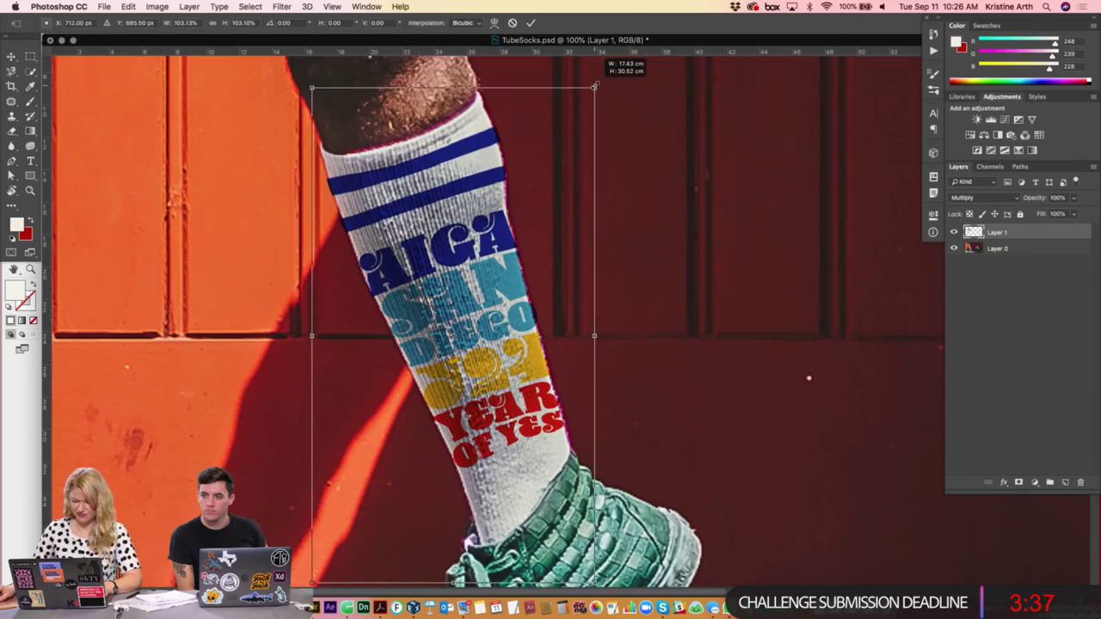
key("Return")
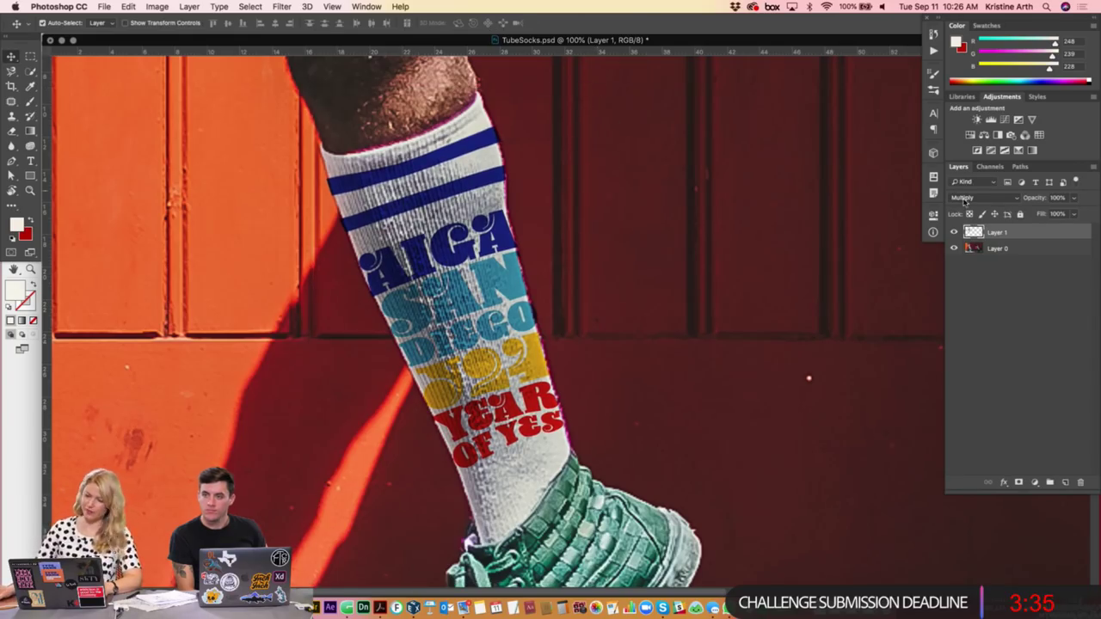
- Puppet-warp the top stripes with pins, rotating them to follow the sock cuff, and commit
left_click(156, 6)
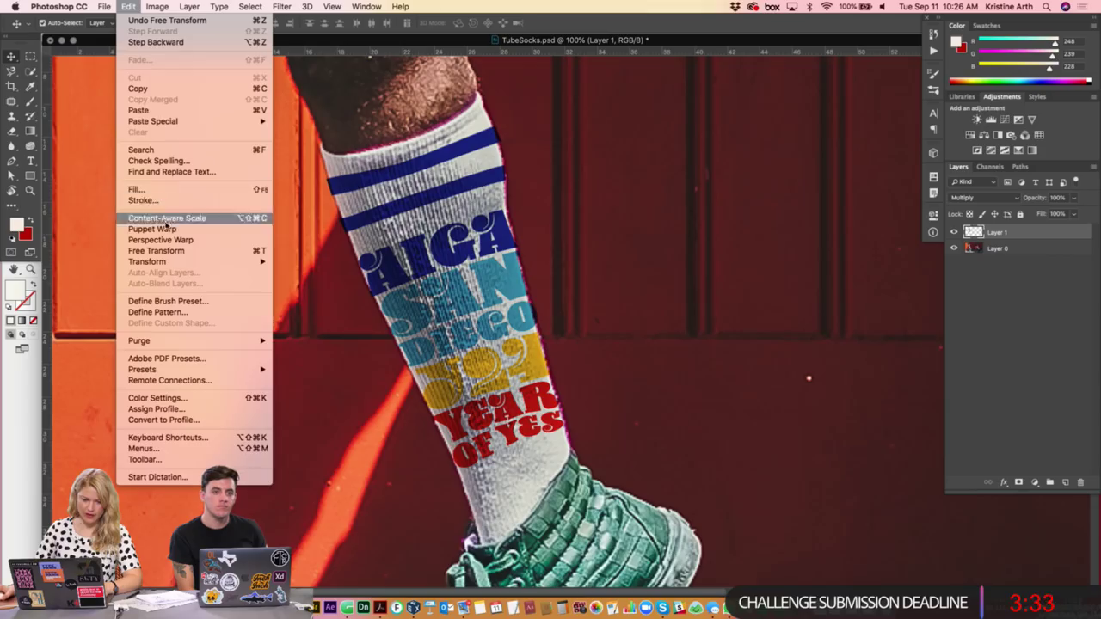
left_click(153, 228)
left_click(327, 153)
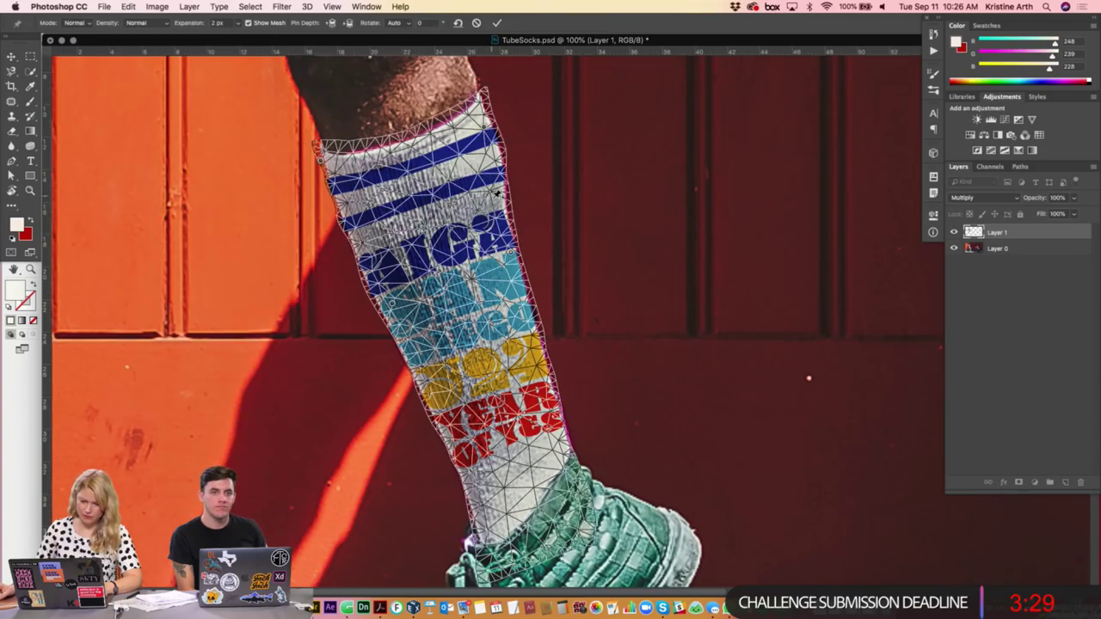
left_click_drag(418, 195, 471, 189)
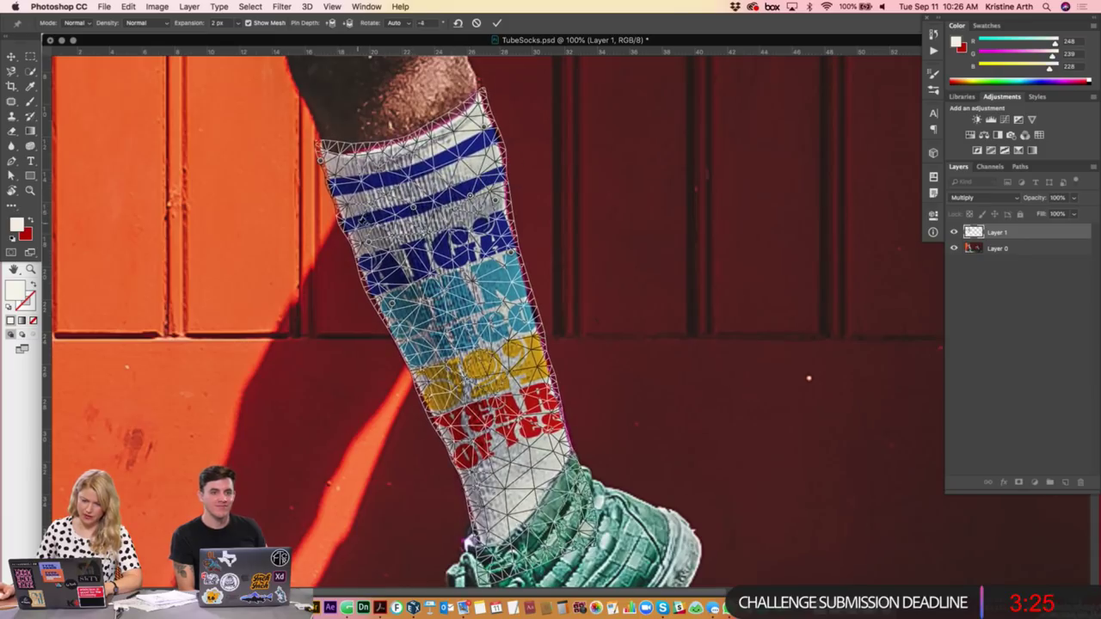
left_click_drag(387, 215, 382, 191)
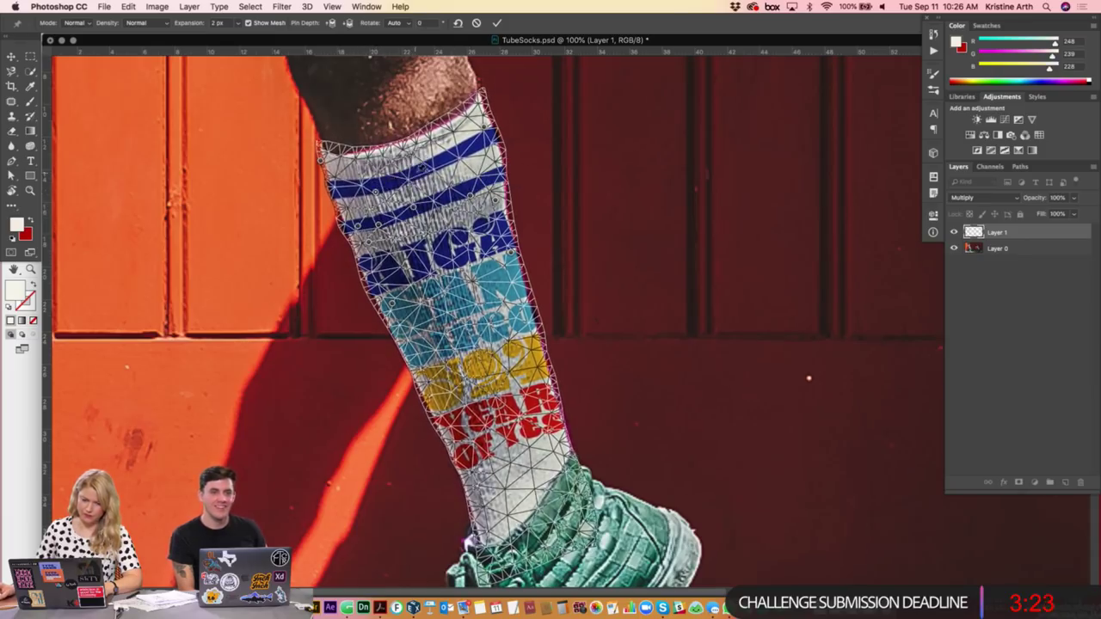
left_click_drag(480, 95, 485, 148)
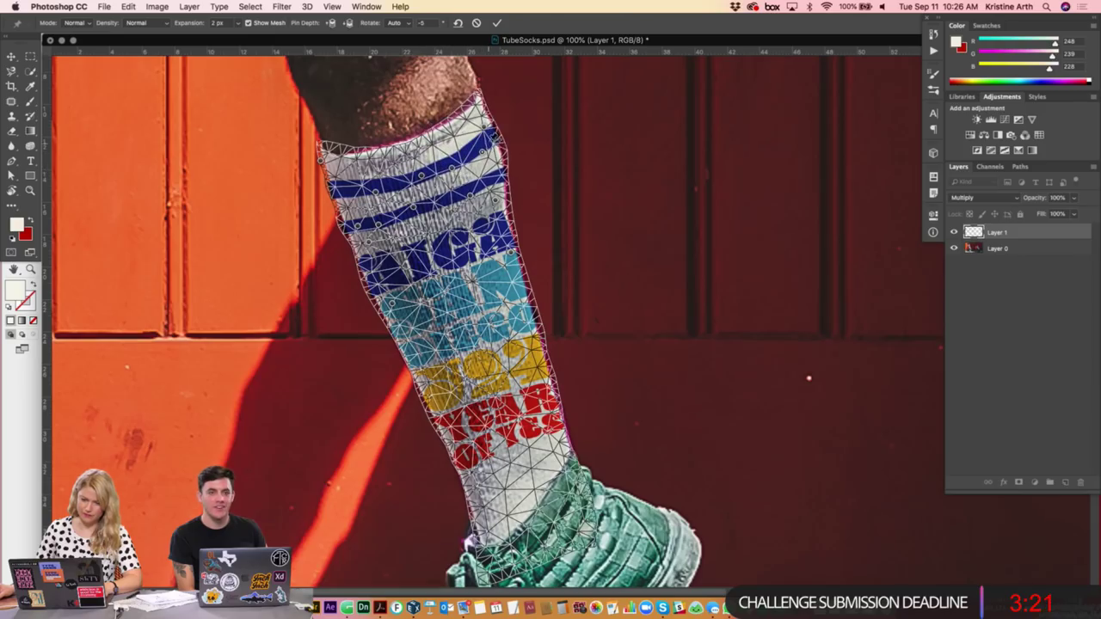
left_click_drag(490, 129, 505, 143)
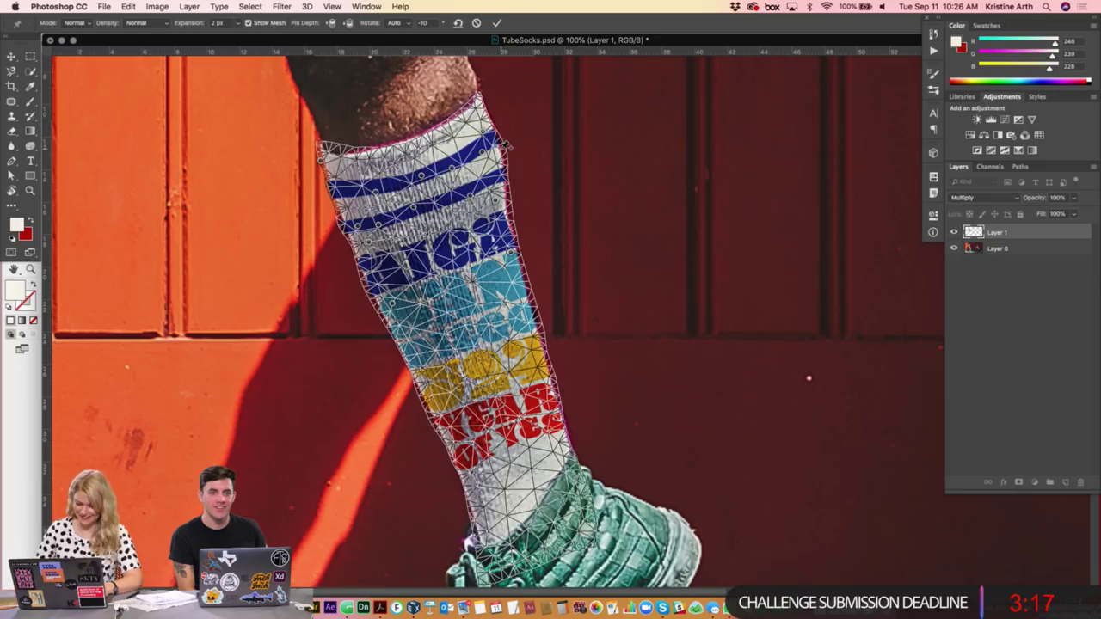
key("Return")
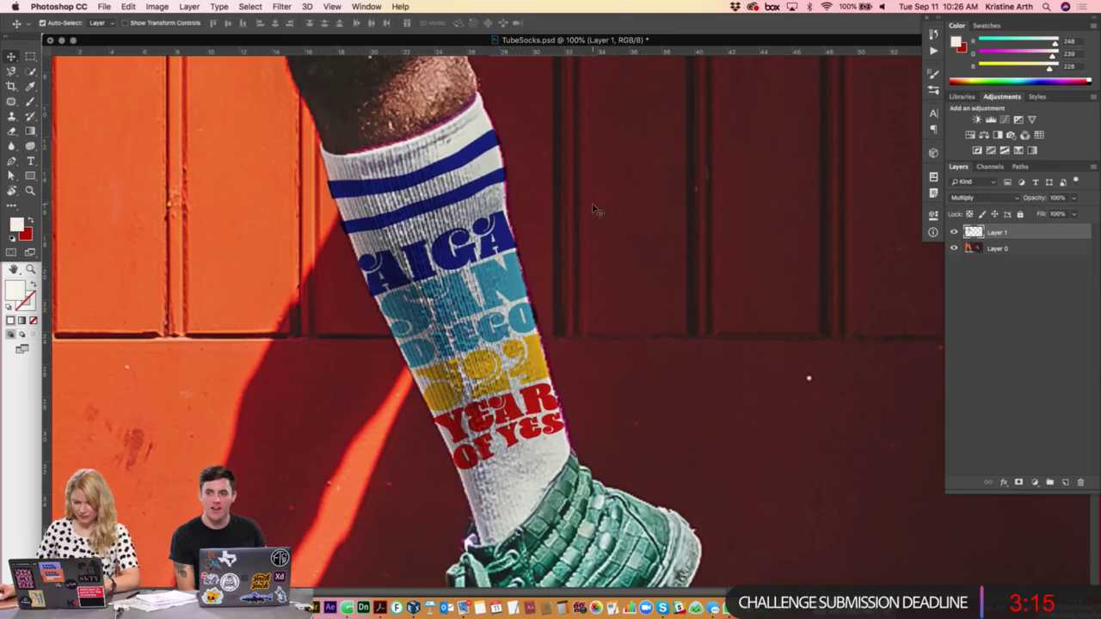
- Zoom out to both legs and slightly nudge and rotate the existing sock artwork
key("ctrl+minus")
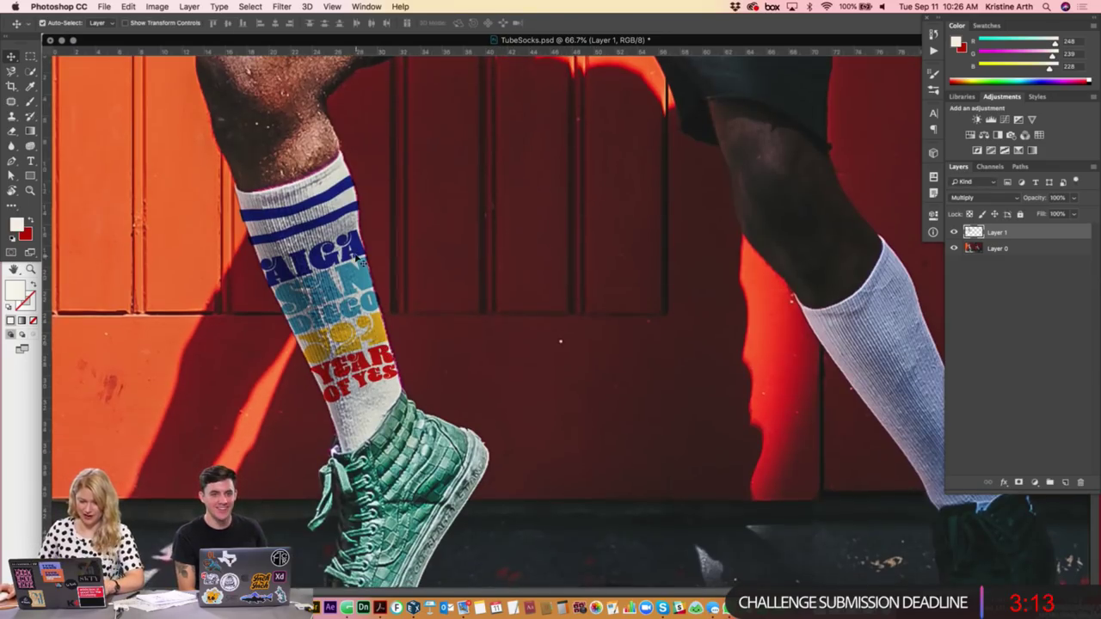
left_click_drag(353, 250, 354, 250)
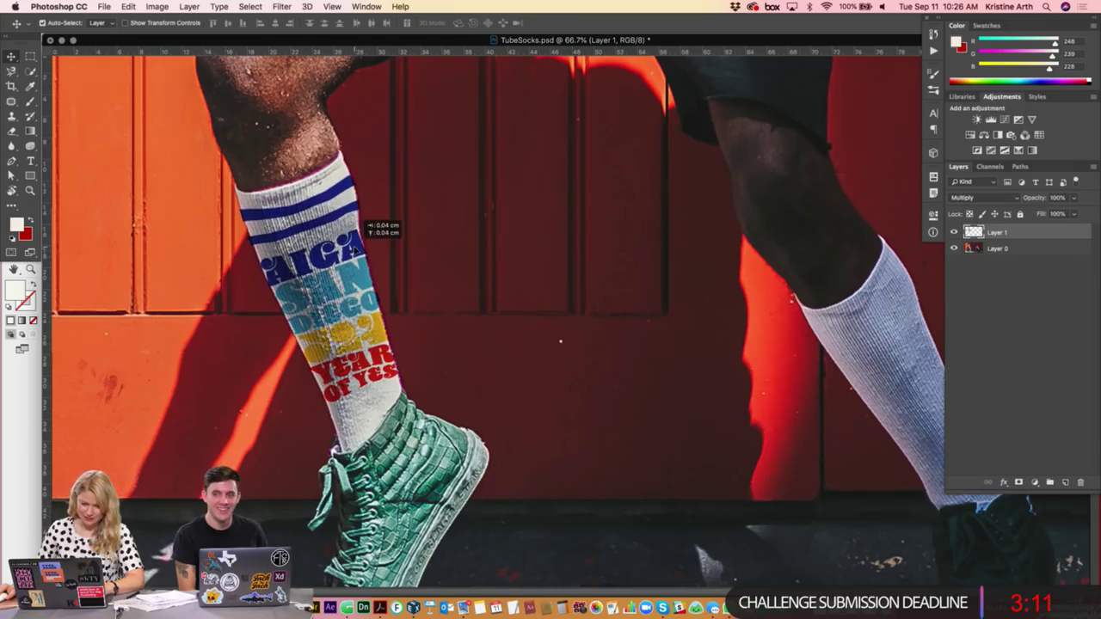
key("ctrl+t")
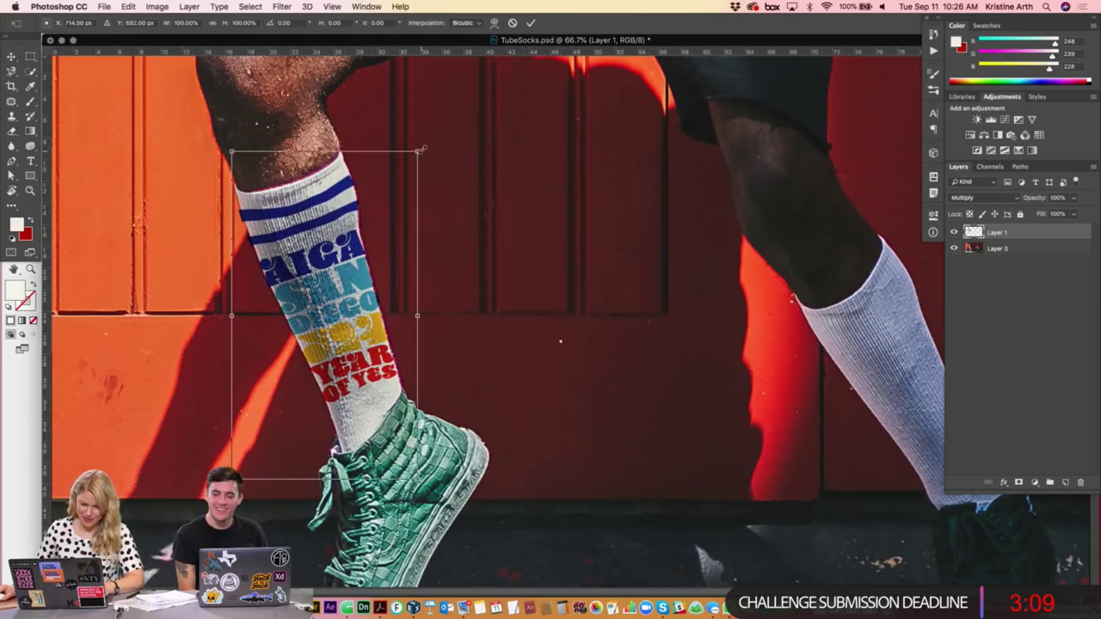
left_click_drag(421, 149, 427, 151)
key("Return")
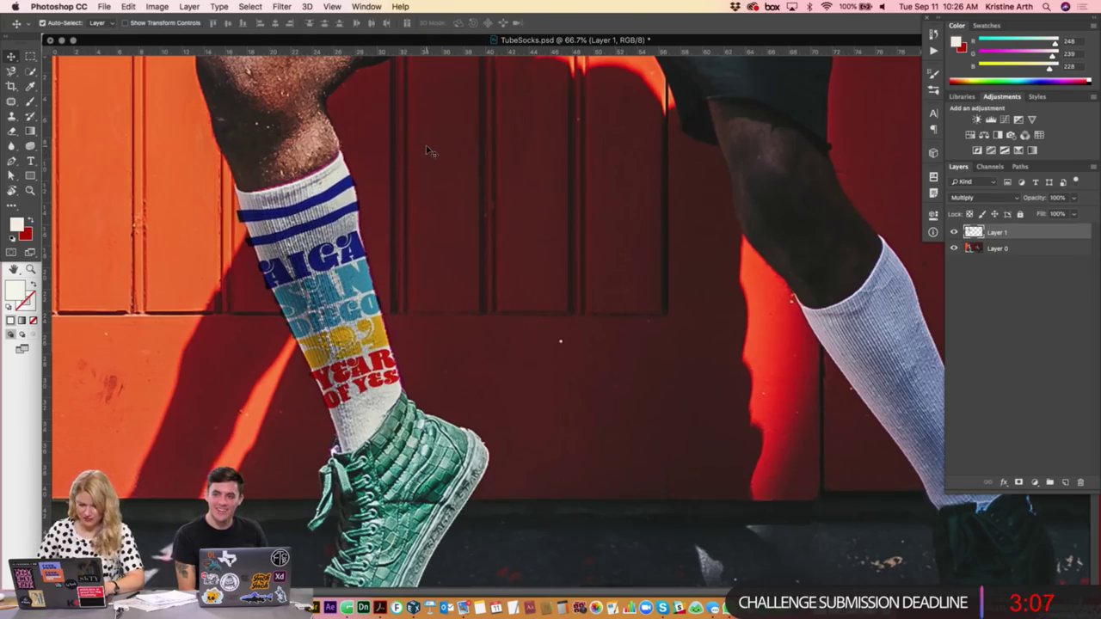
- Paste a fresh artwork copy as pixels, delete the old warped layer, and move it onto the near leg
key("ctrl+v")
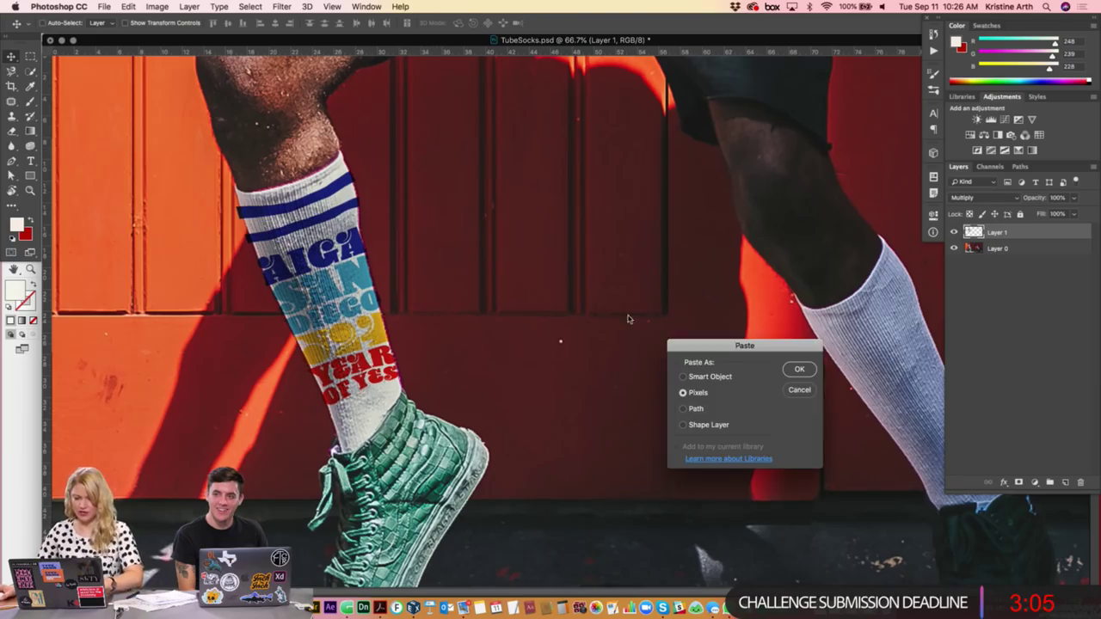
key("Return")
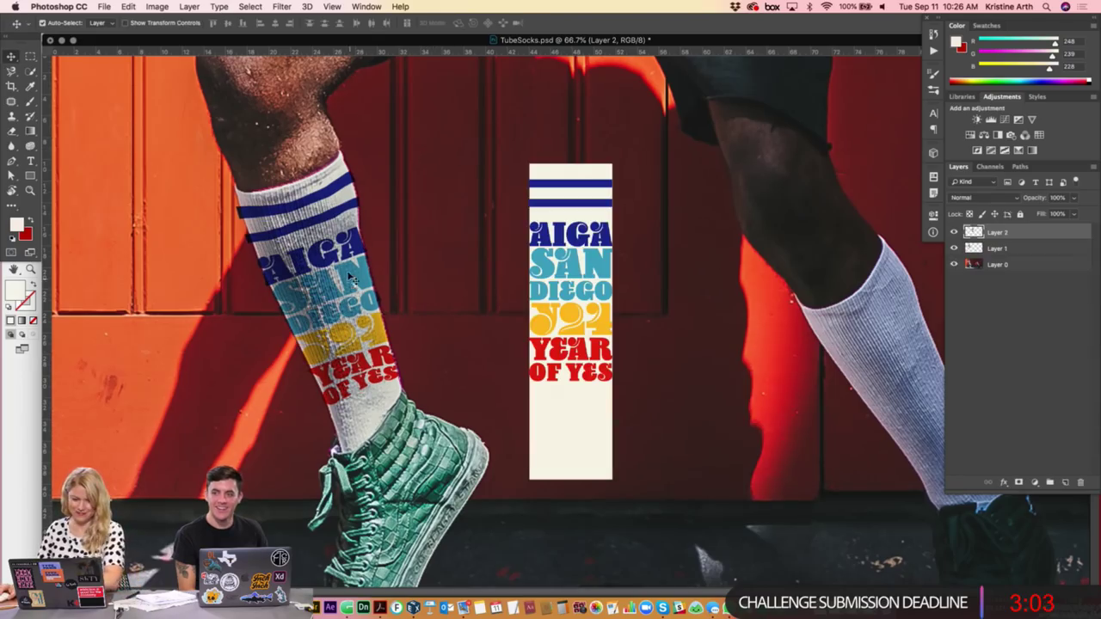
key("Delete")
left_click_drag(549, 239, 327, 241)
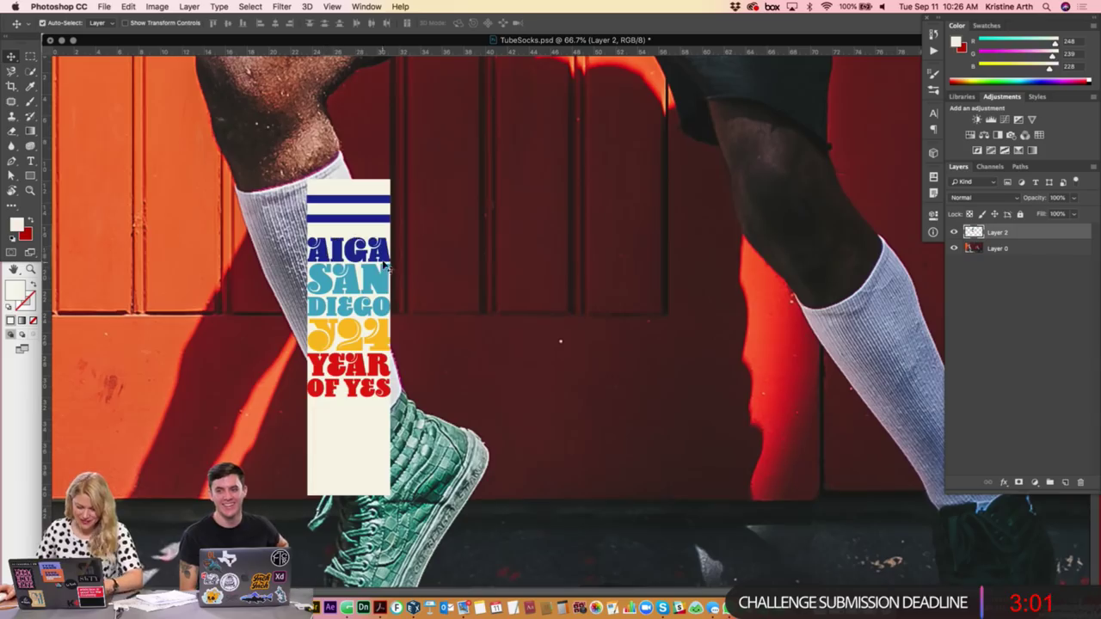
- Rotate the new strip about 20°, enlarge and skew it to cover the near sock above the shoe
key("ctrl+t")
mouse_move(445, 167)
left_mouse_down()
mouse_move(367, 140)
mouse_move(401, 130)
left_mouse_up()
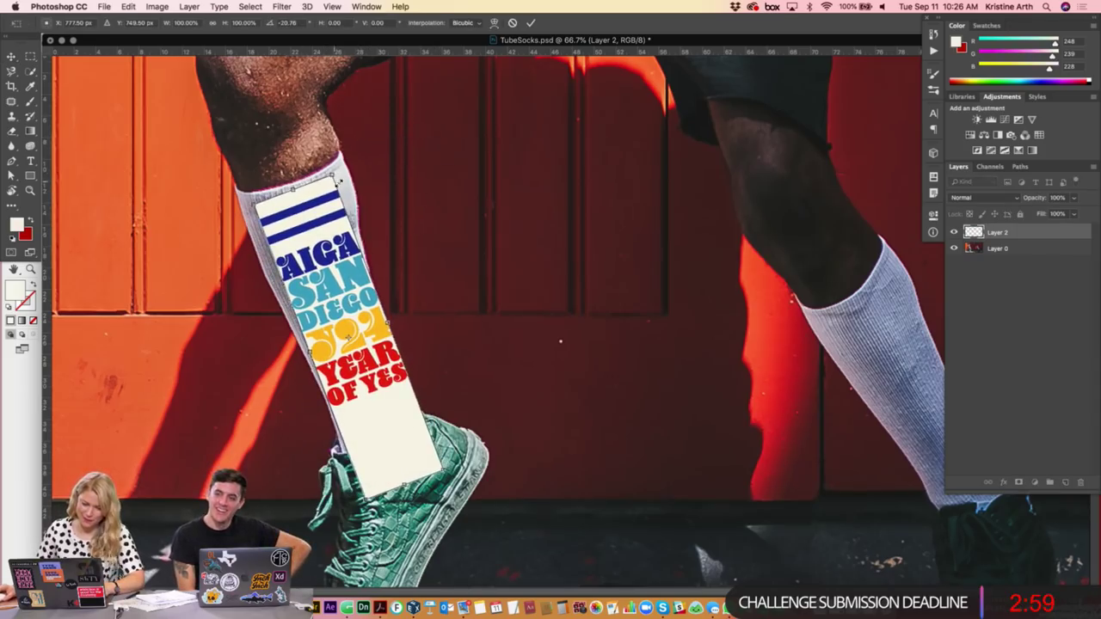
left_click_drag(321, 177, 333, 156)
left_click_drag(314, 230, 305, 243)
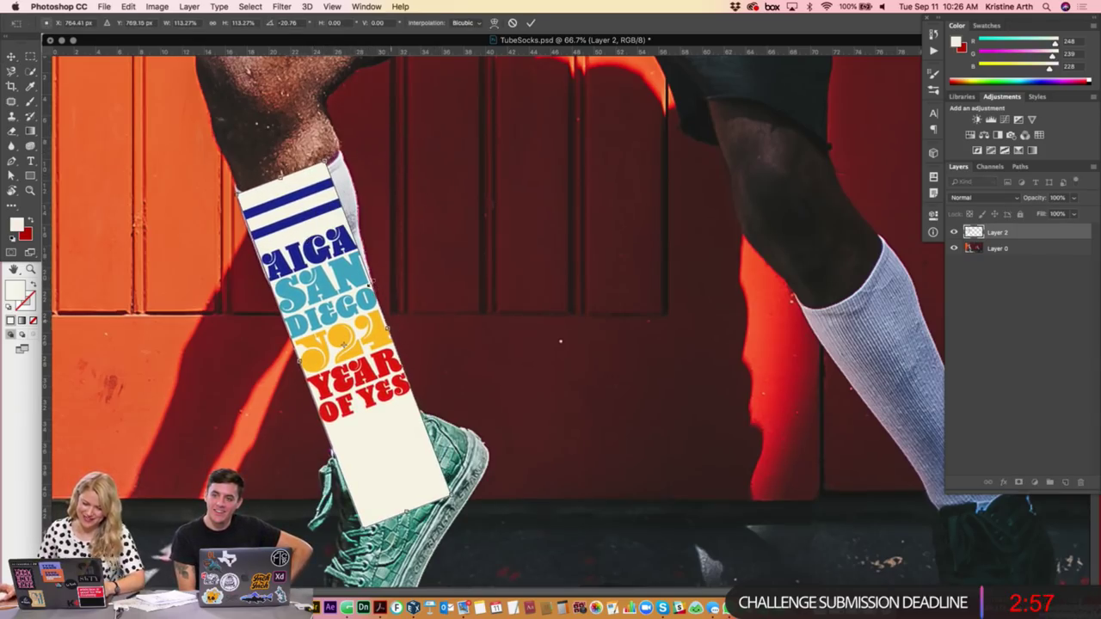
left_click_drag(326, 160, 363, 142)
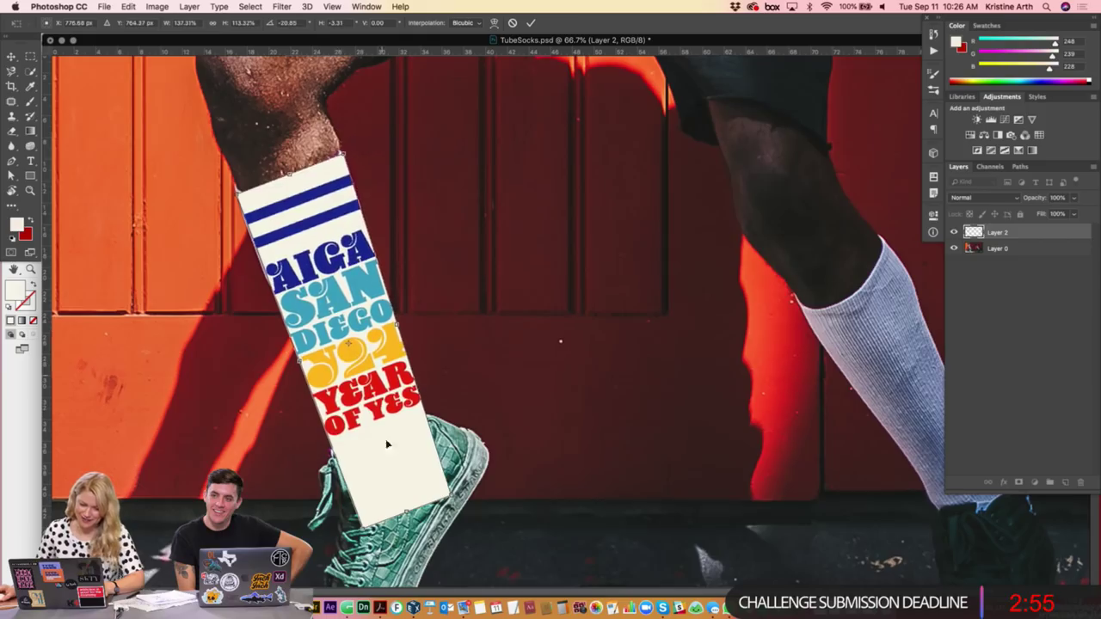
mouse_move(404, 511)
left_mouse_down()
mouse_move(394, 473)
mouse_move(424, 454)
left_mouse_up()
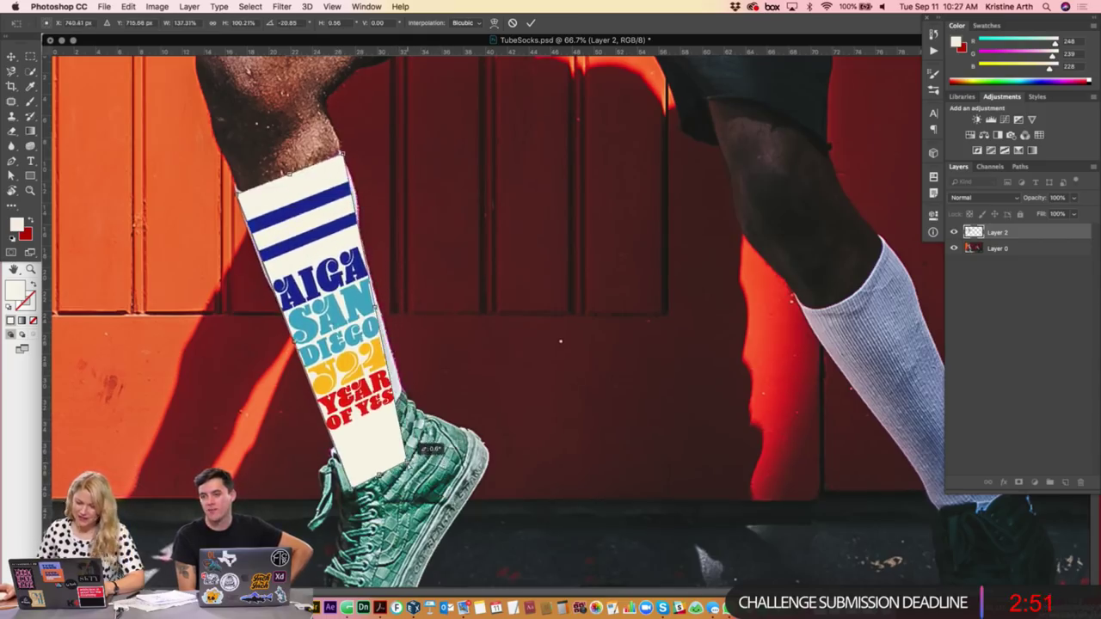
left_click_drag(295, 342, 296, 340)
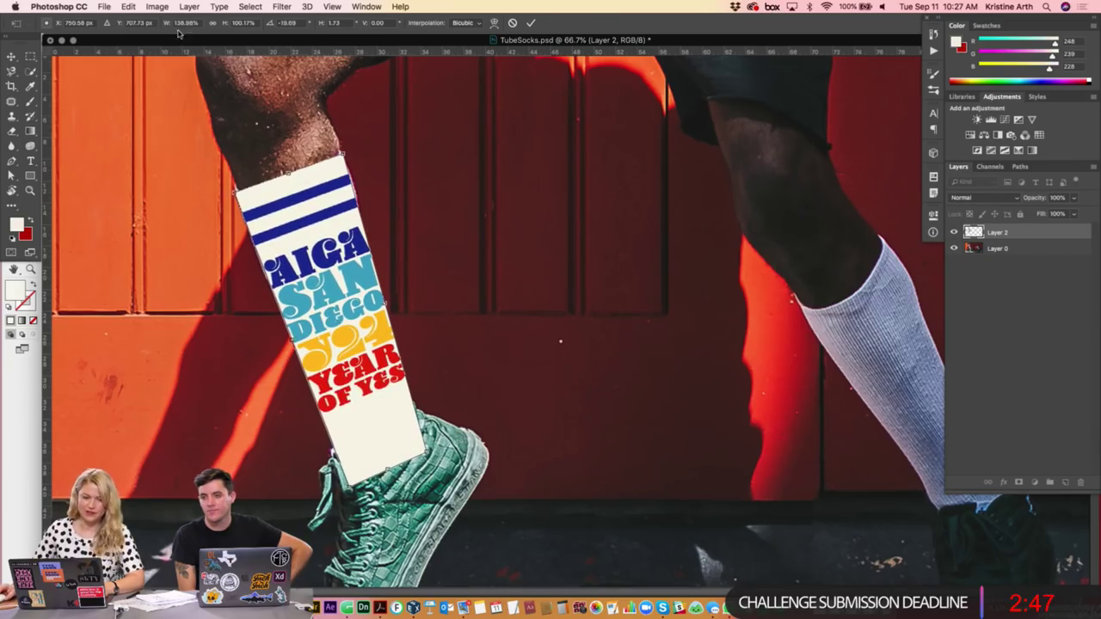
left_click(127, 6)
mouse_move(148, 261)
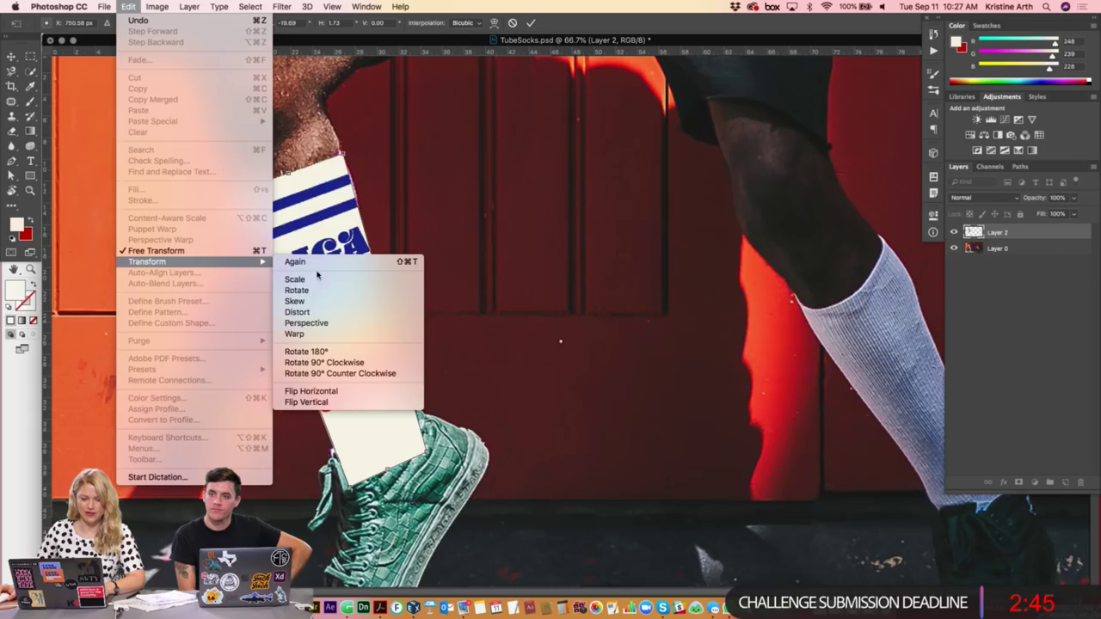
- Switch the strip's transform to free-form Warp and zoom in on the sock
left_click(300, 315)
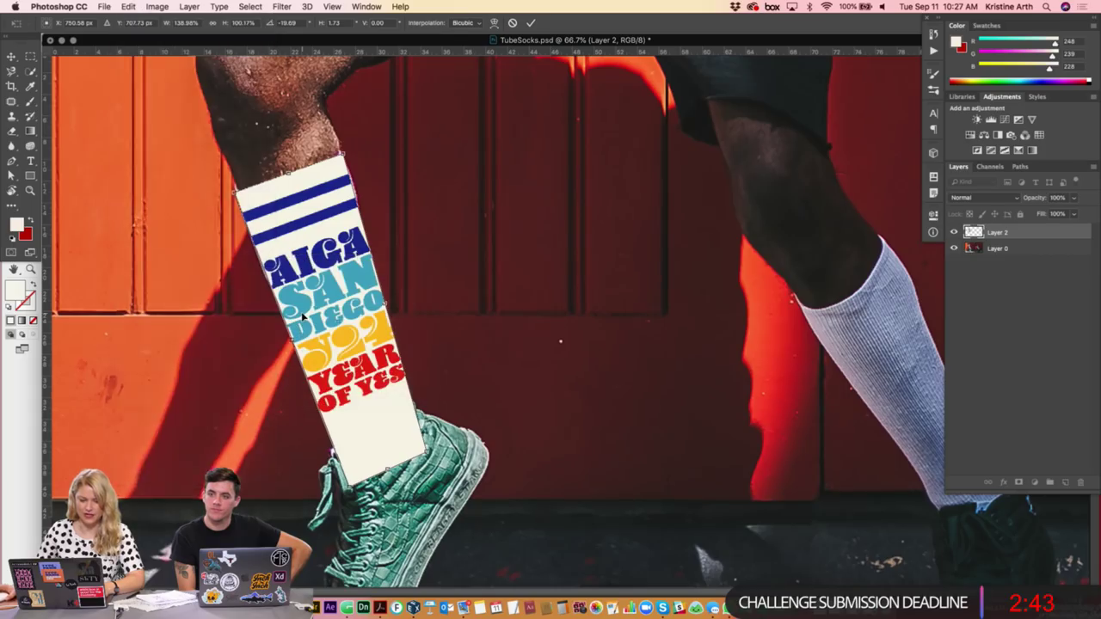
left_click(127, 6)
mouse_move(147, 262)
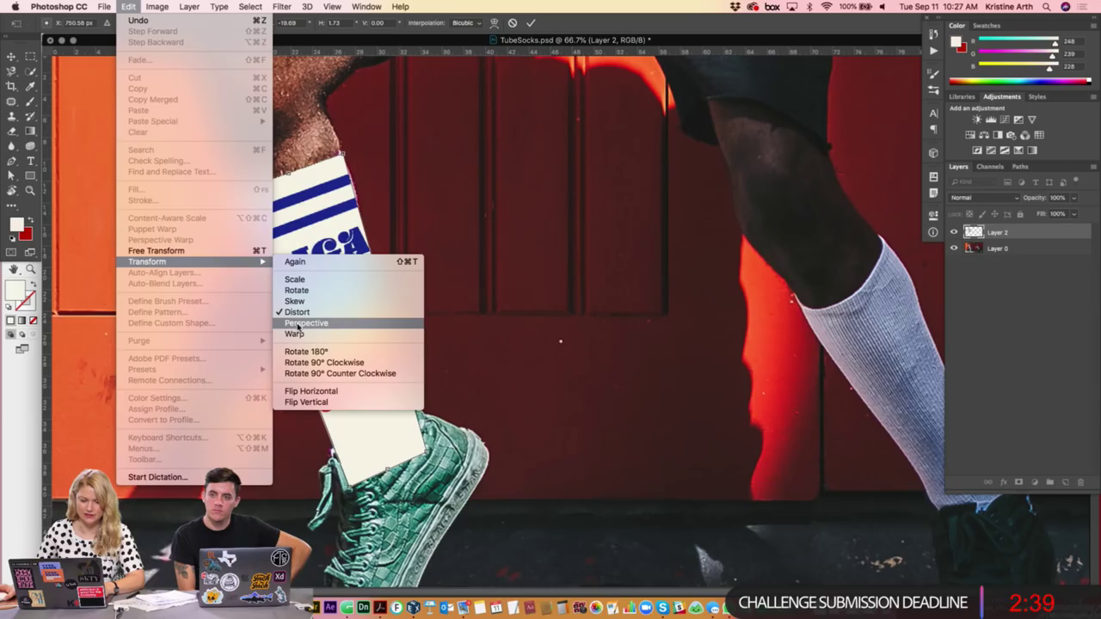
left_click(301, 335)
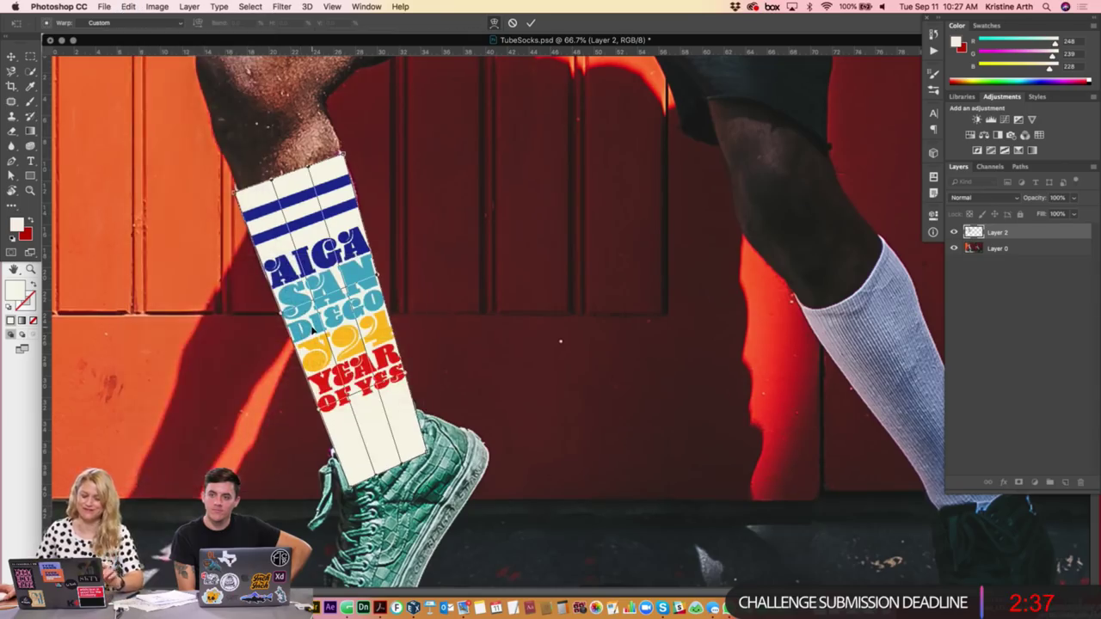
key("super+equal")
scroll(358, 135, "left", 5)
scroll(359, 135, "up", 2)
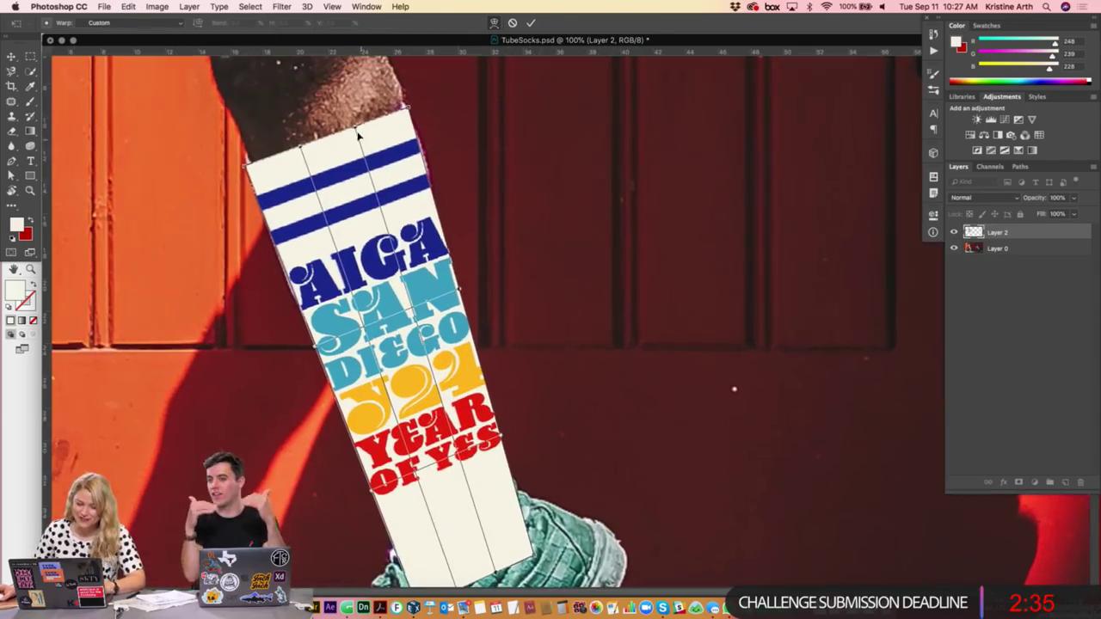
- Curve the strip's top edge and top-left corner around the leg
left_click_drag(358, 135, 304, 170)
left_click_drag(361, 145, 366, 143)
left_click_drag(462, 282, 466, 292)
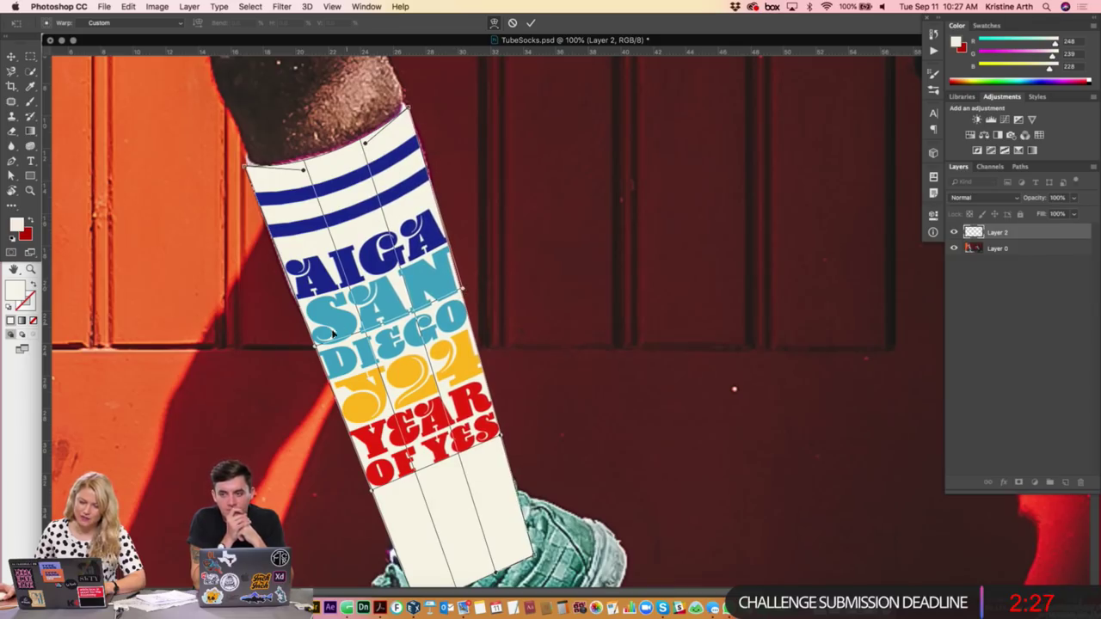
left_click_drag(247, 164, 240, 157)
left_click_drag(304, 170, 291, 175)
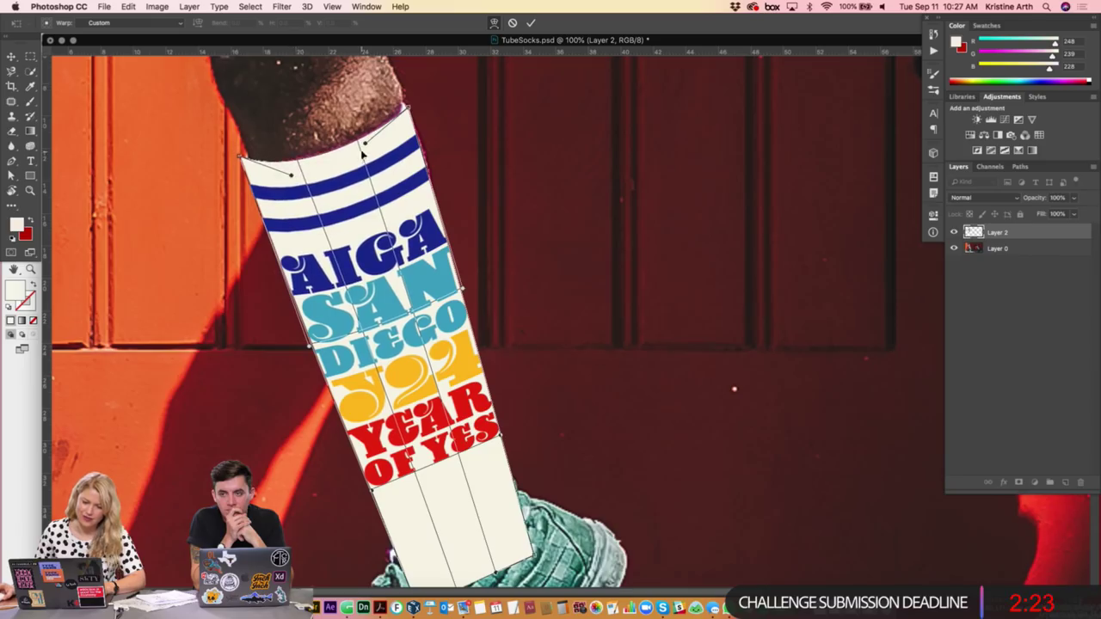
left_click_drag(365, 142, 370, 145)
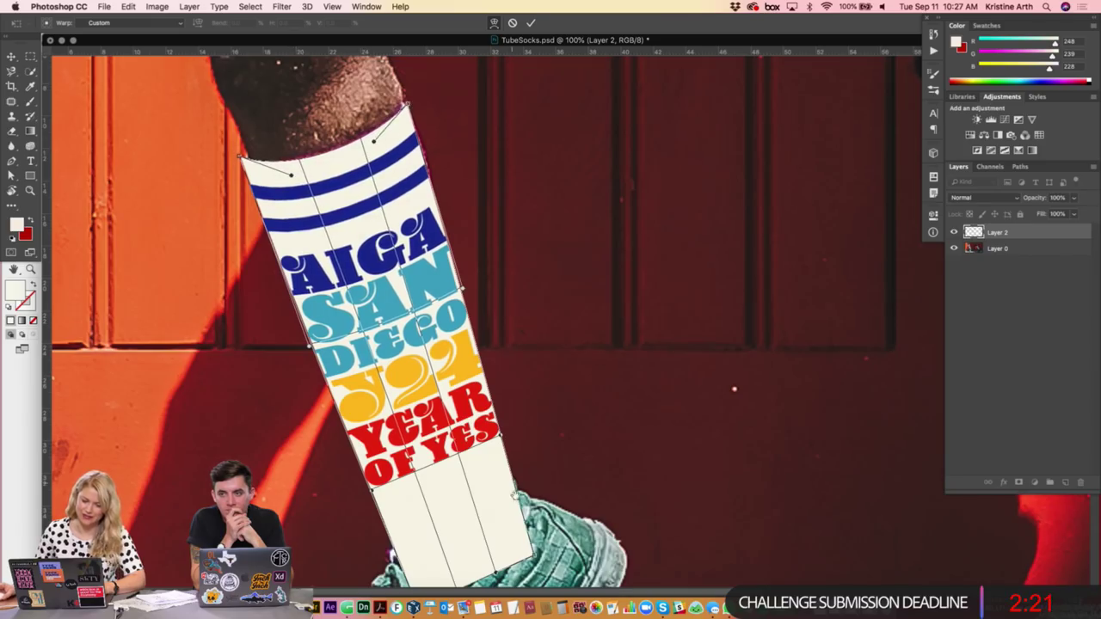
- Bend the strip's sides and lower edge so the artwork tapers toward the shoe
scroll(510, 419, "down", 3)
key("super+r")
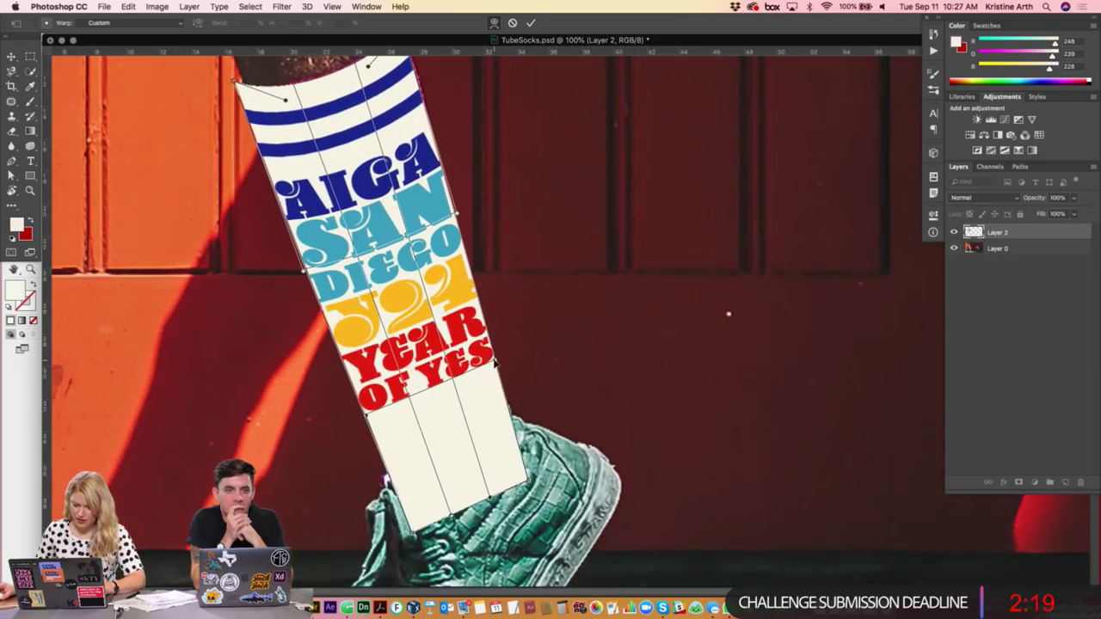
left_click_drag(495, 363, 485, 391)
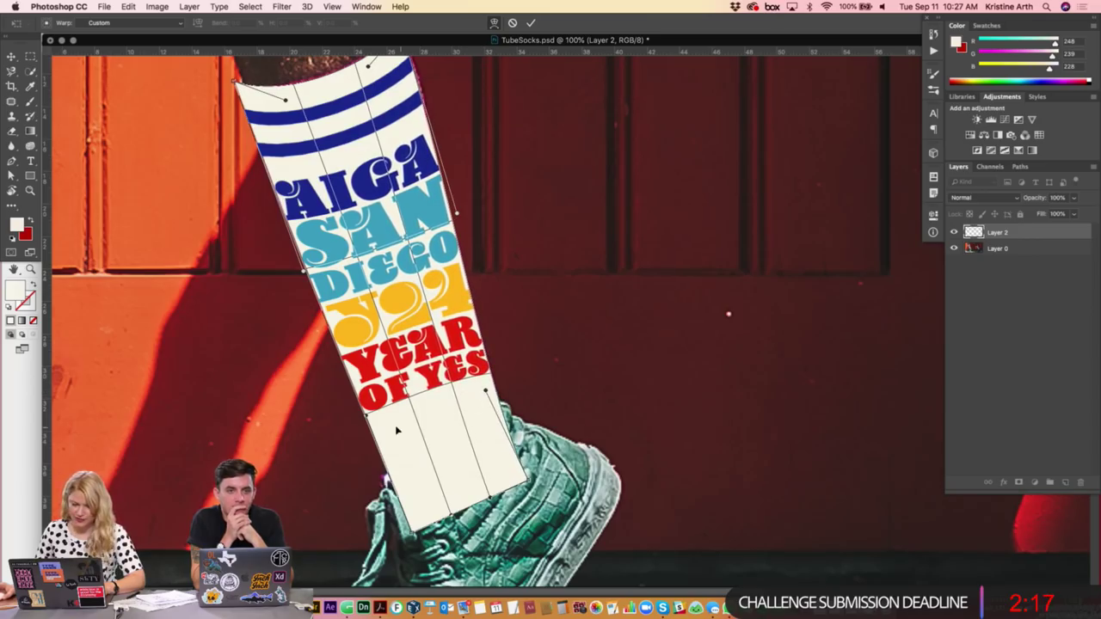
left_click_drag(369, 418, 390, 437)
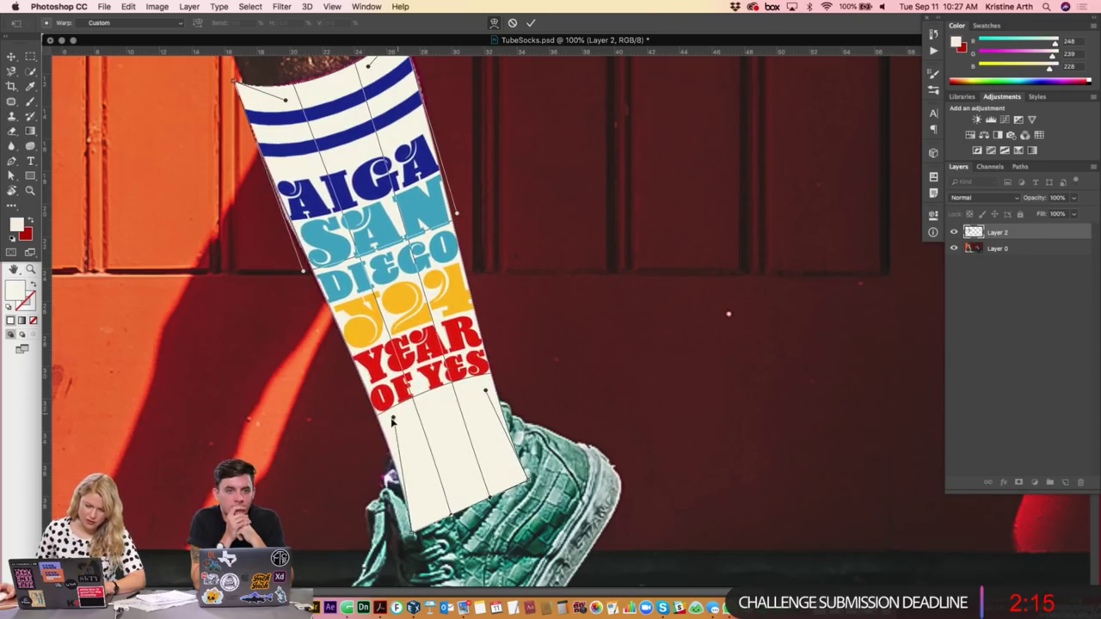
left_click_drag(411, 532, 411, 527)
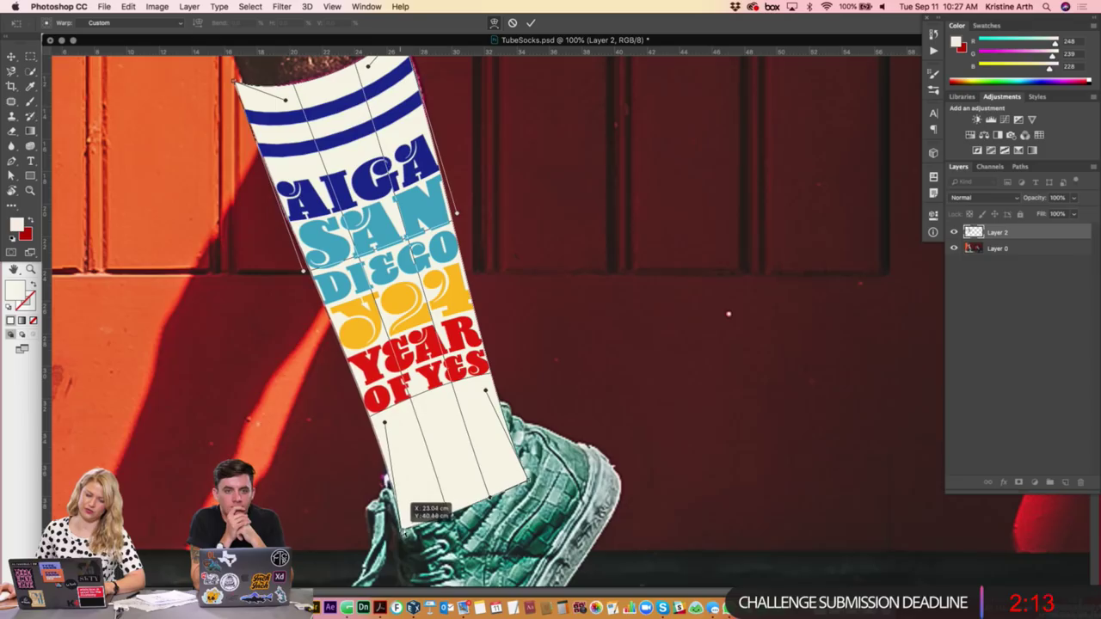
left_click_drag(301, 269, 294, 258)
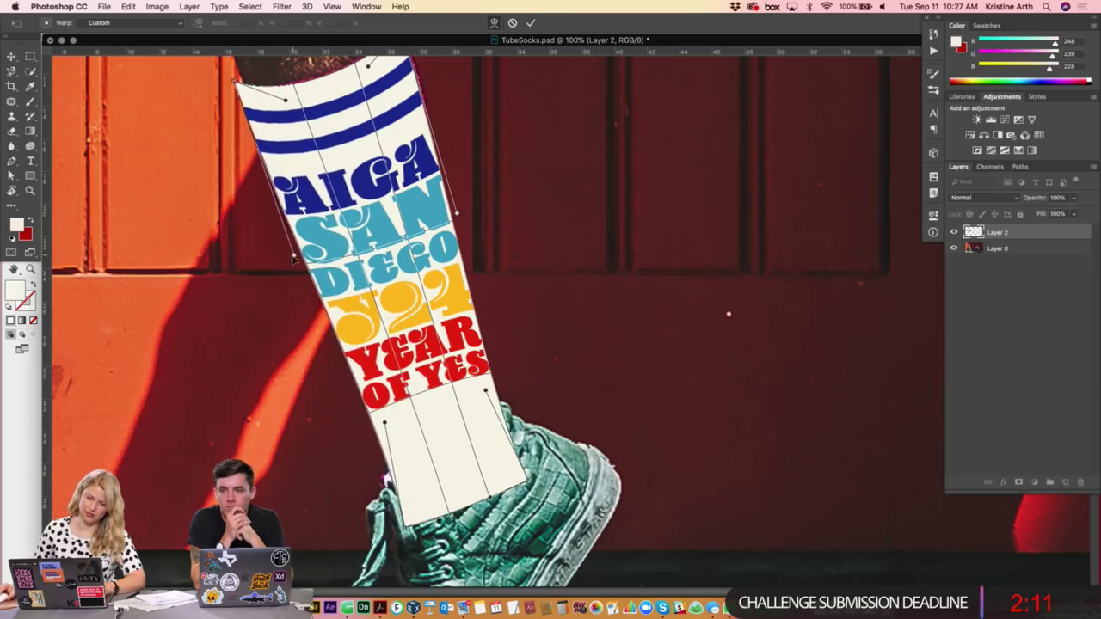
left_click_drag(458, 214, 459, 198)
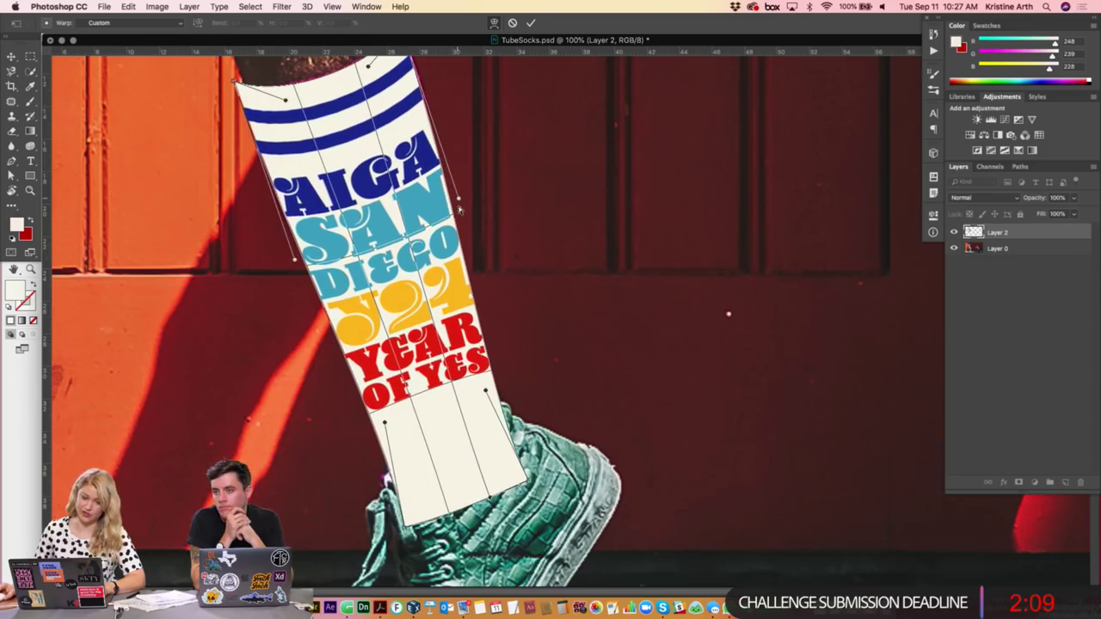
left_click_drag(487, 394, 439, 437)
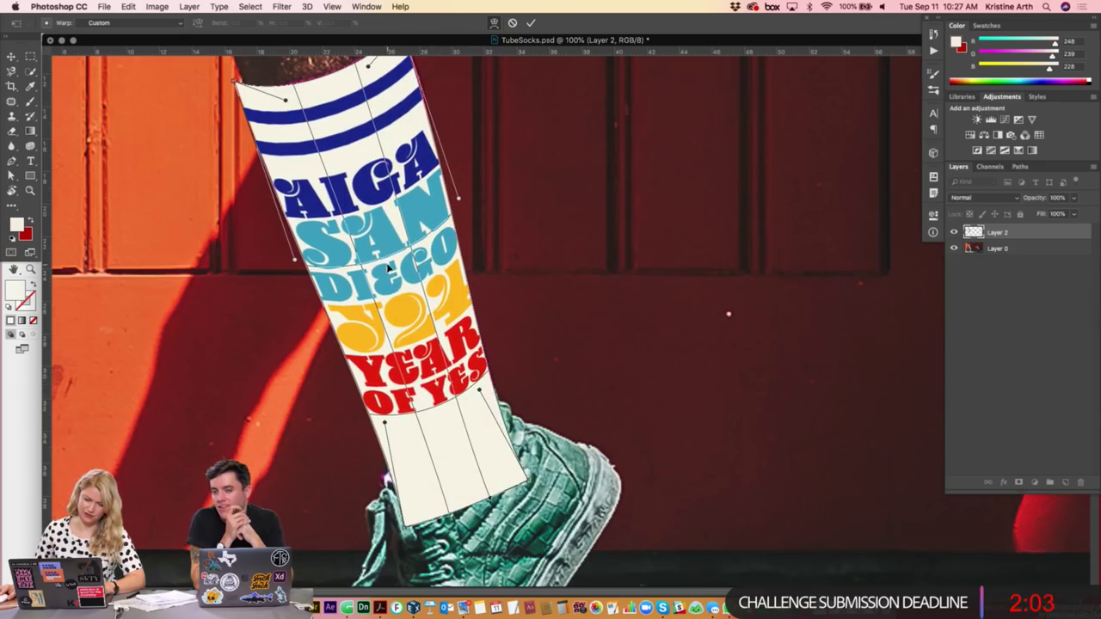
- Commit the warp, set Layer 2's blend mode to Multiply, and add a layer mask
key("Return")
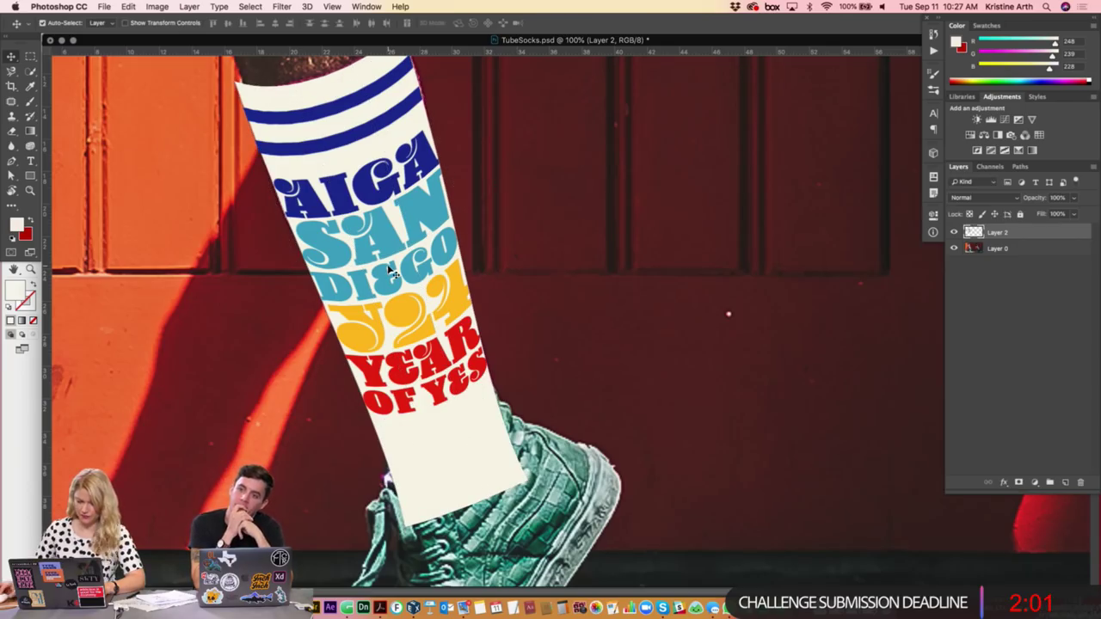
left_click(983, 197)
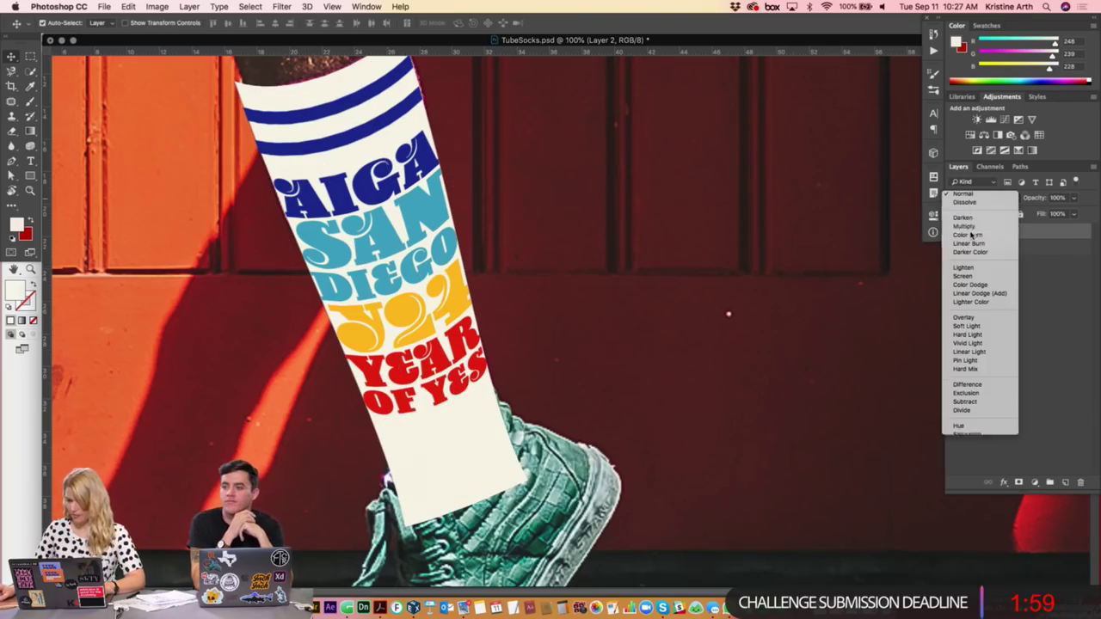
left_click(972, 231)
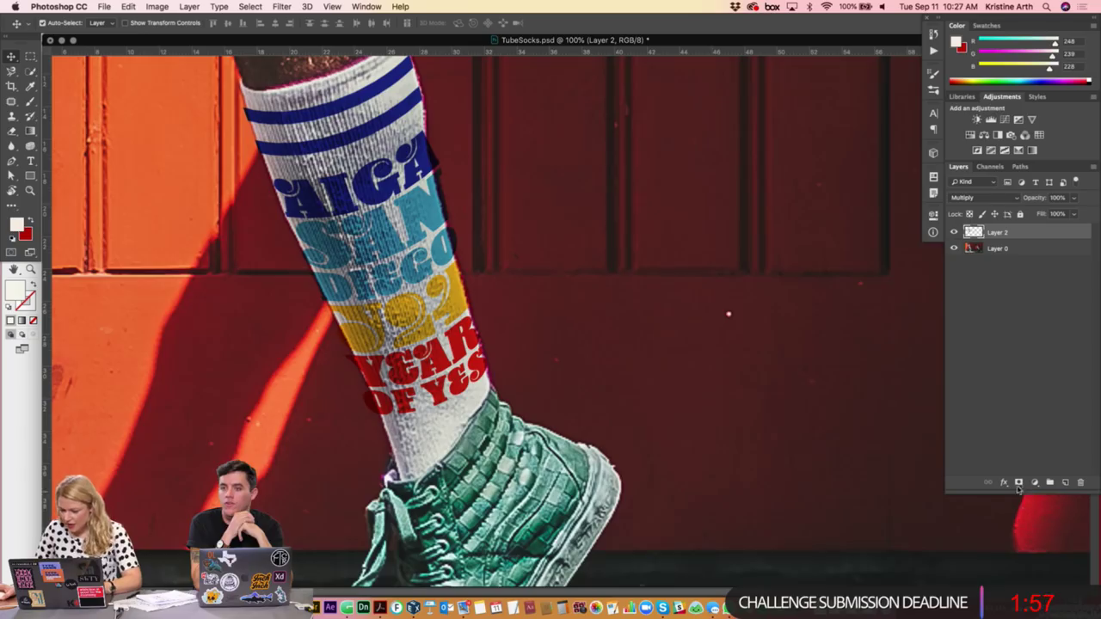
left_click(1020, 486)
- Reset colours to black and white and paint out the print past the sock's left edge
key("b")
right_click(537, 276)
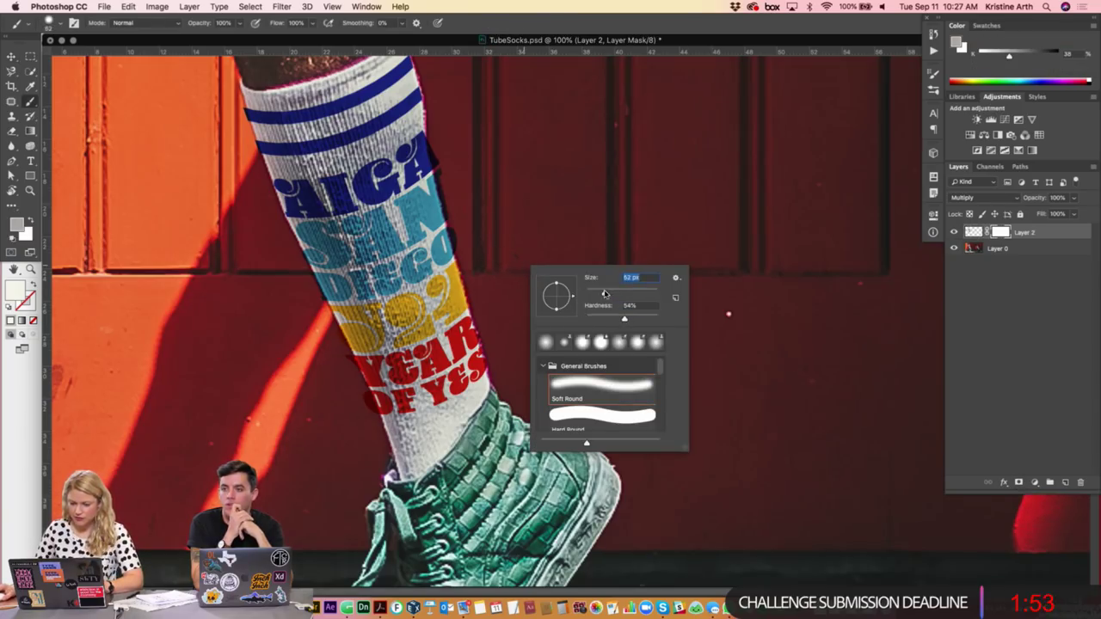
key("Return")
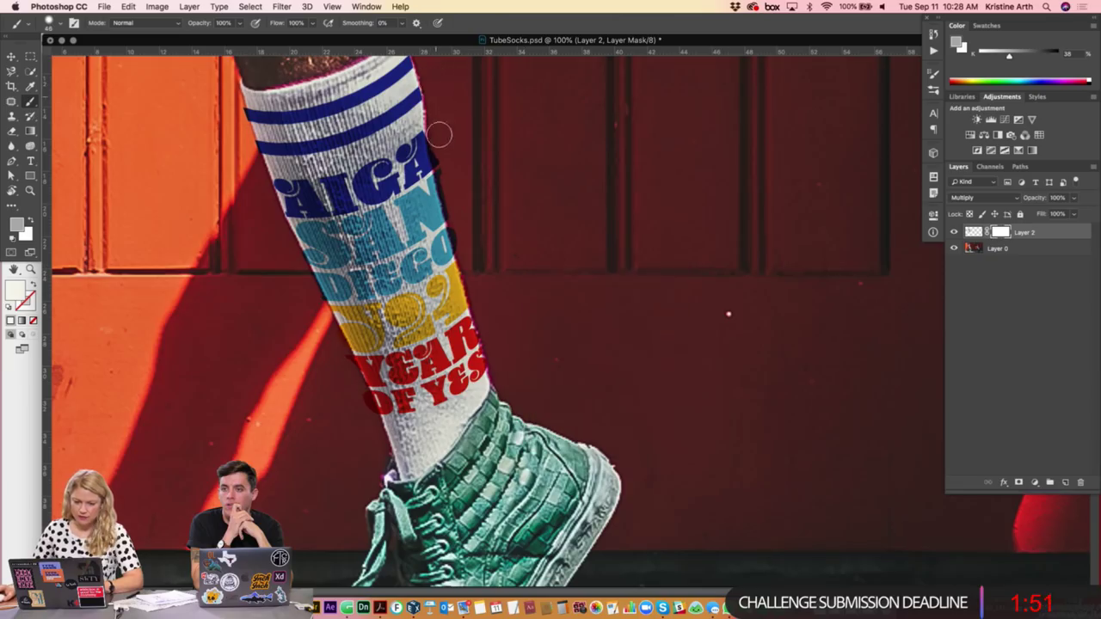
key("x")
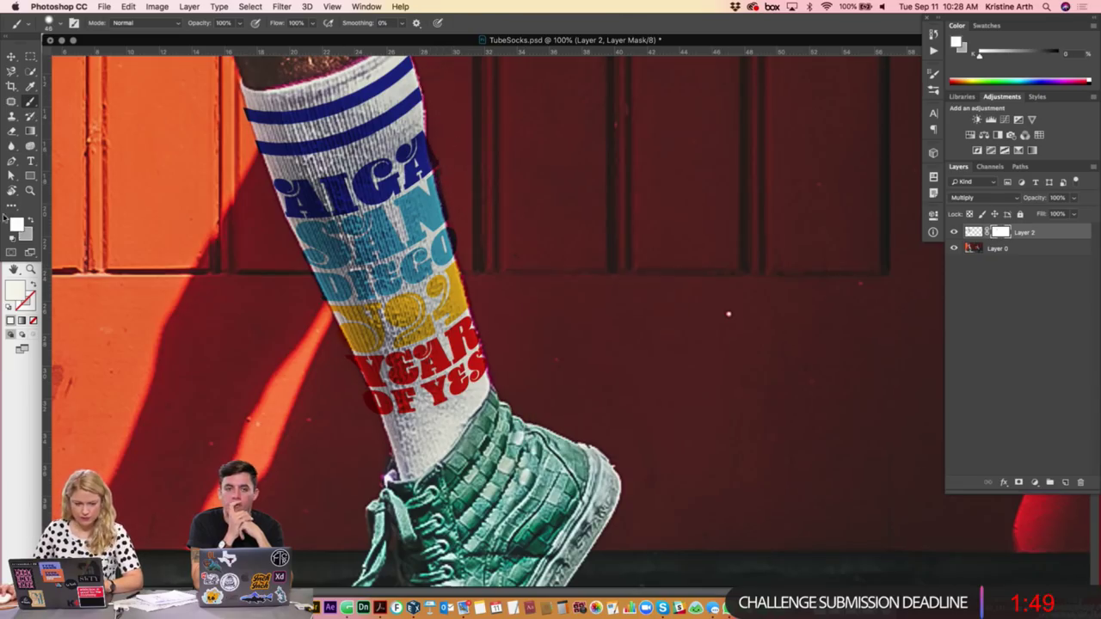
key("d")
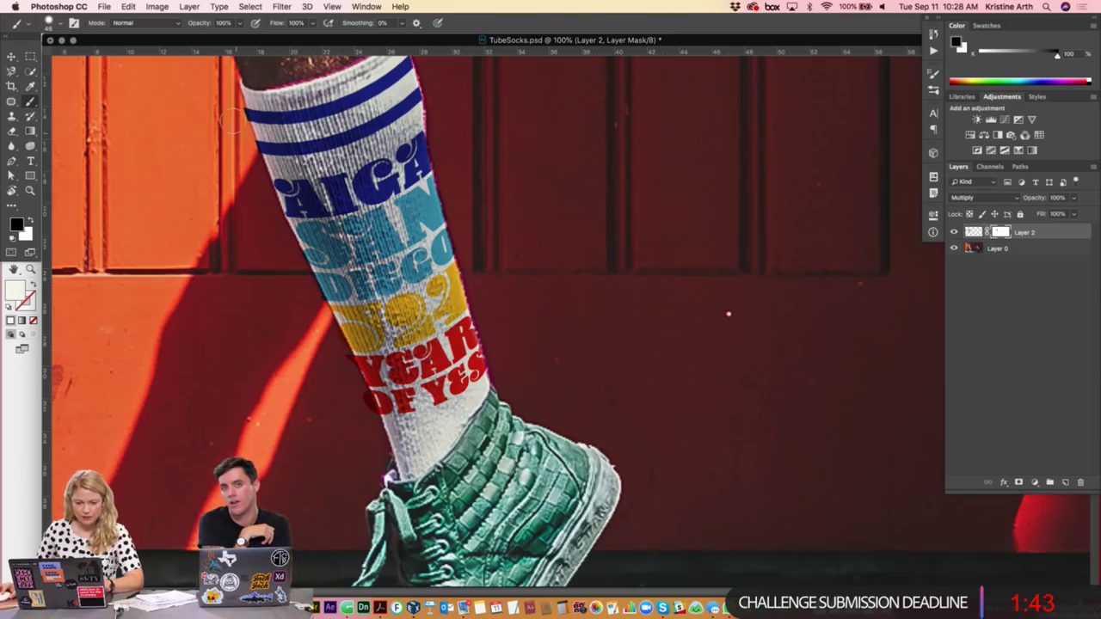
left_click_drag(278, 241, 362, 392)
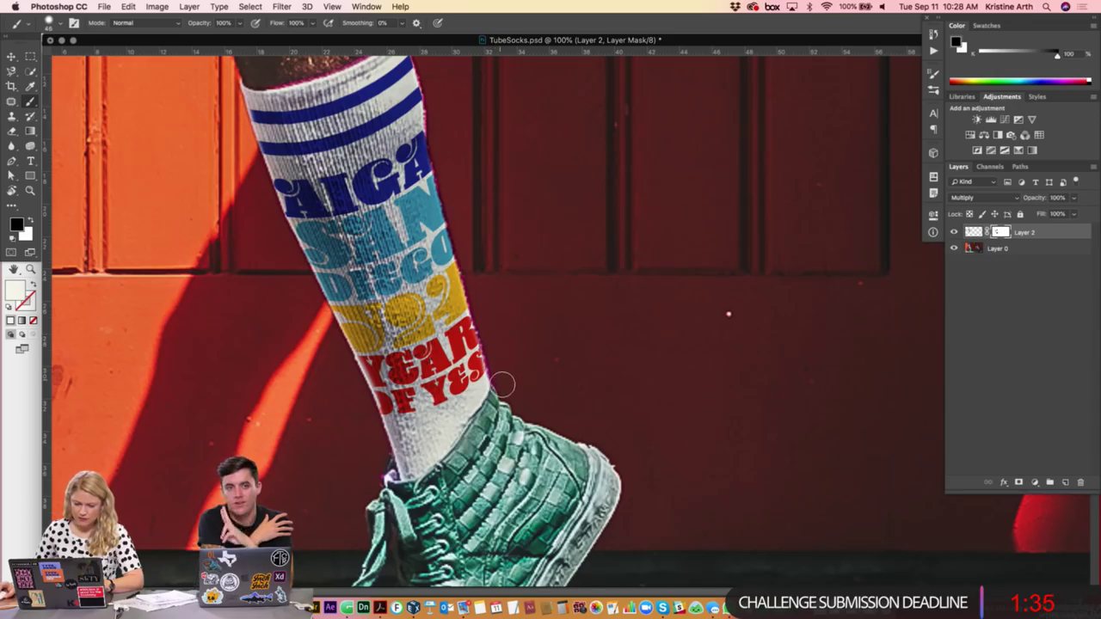
- Refine the mask by alternating black and white brush strokes along the sock edges
key("x")
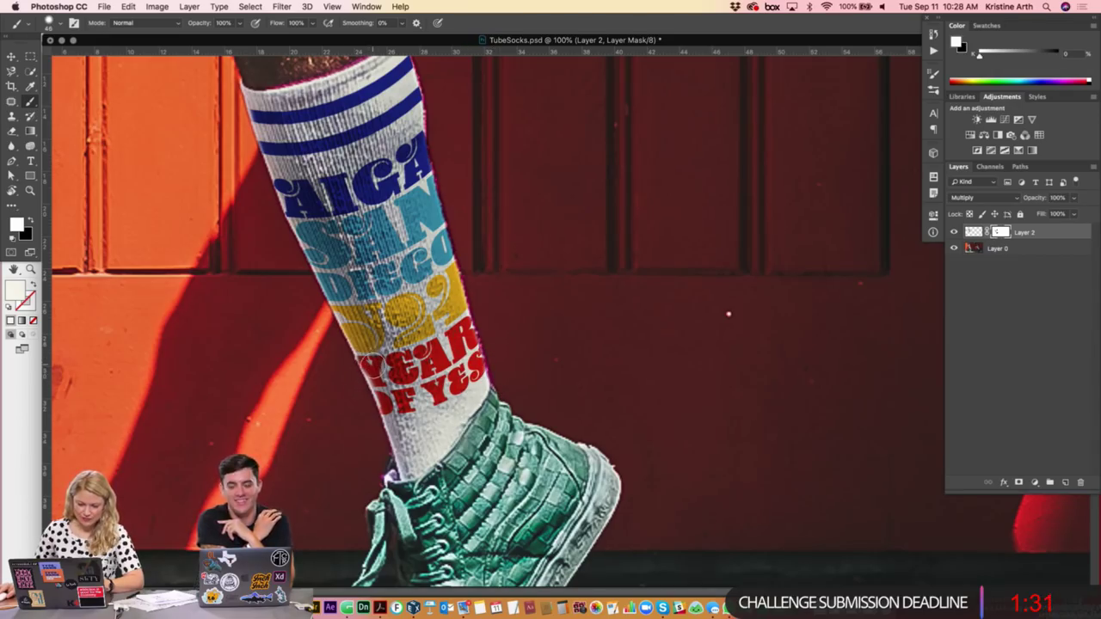
scroll(367, 278, "up", 1)
key("super+r")
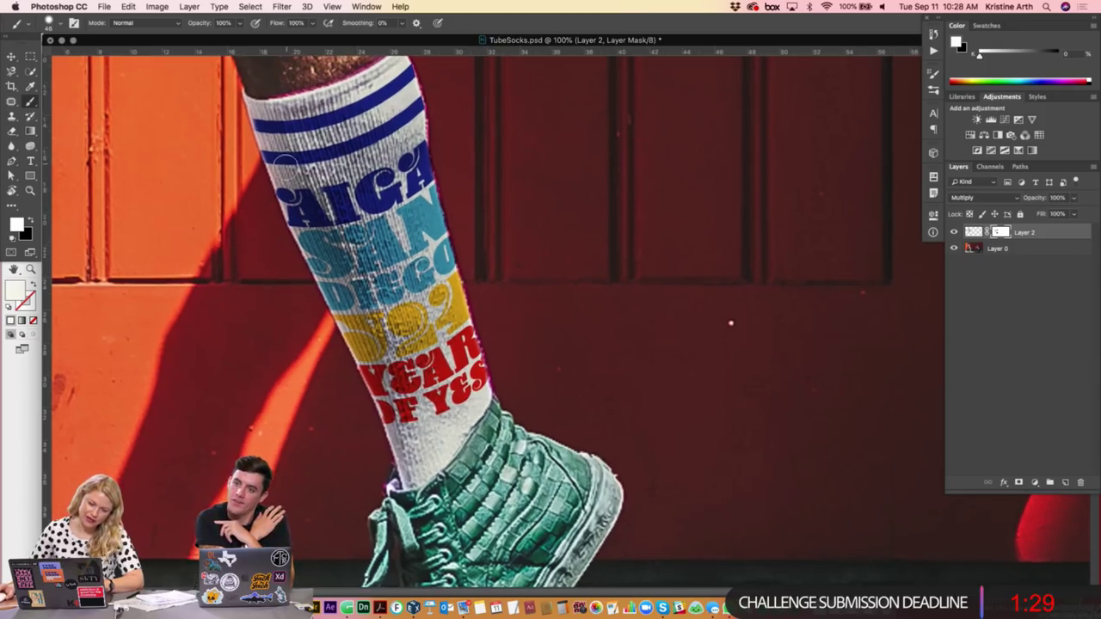
key("x")
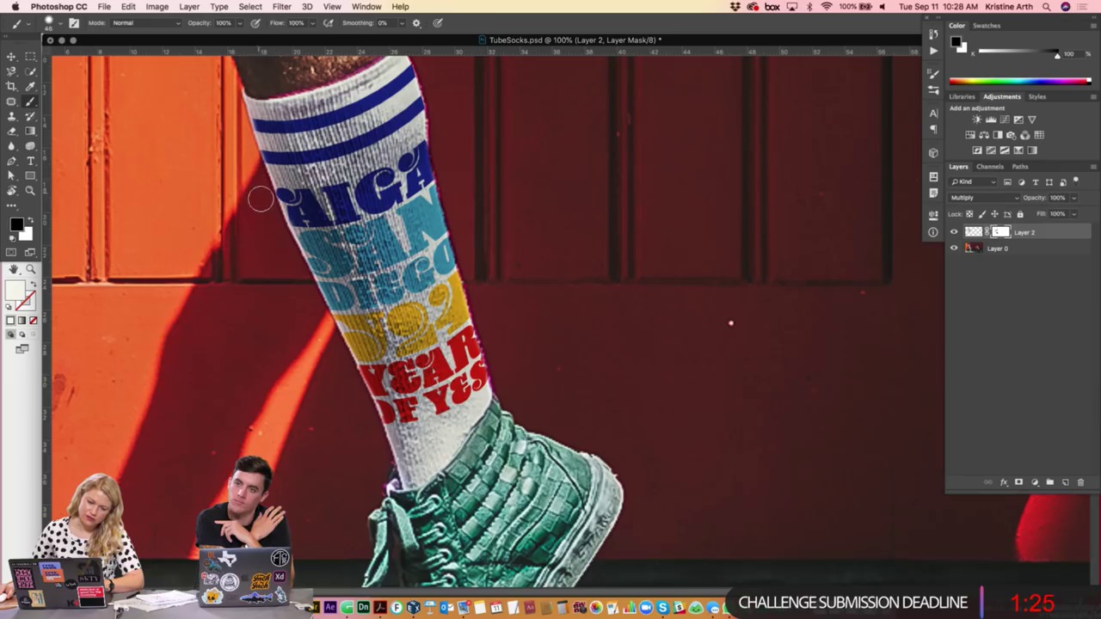
key("x")
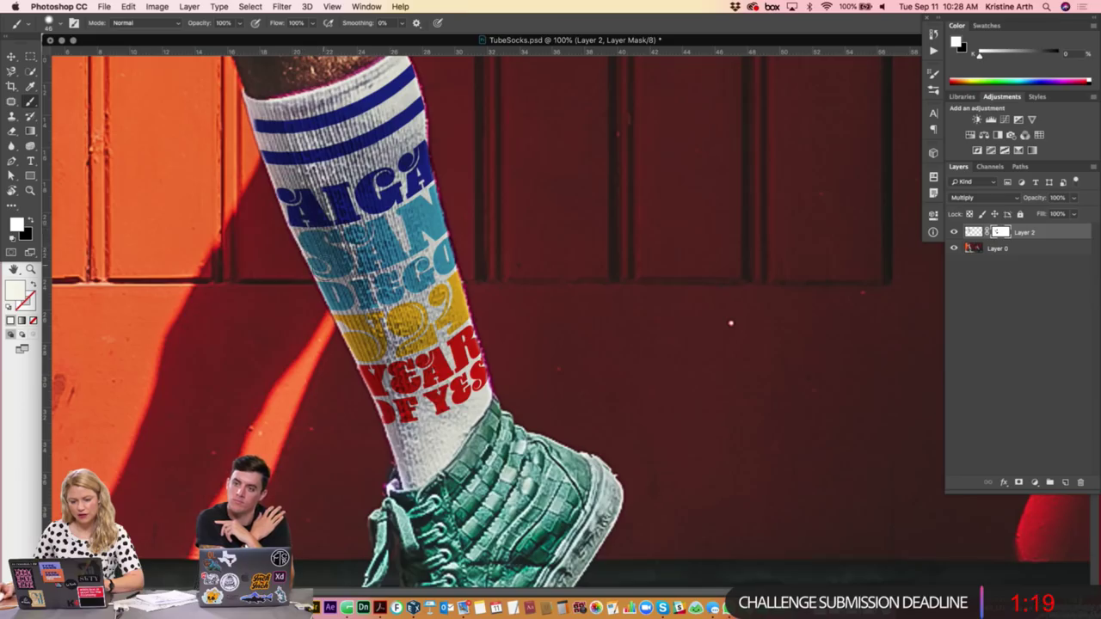
scroll(375, 141, "up", 3)
key("x")
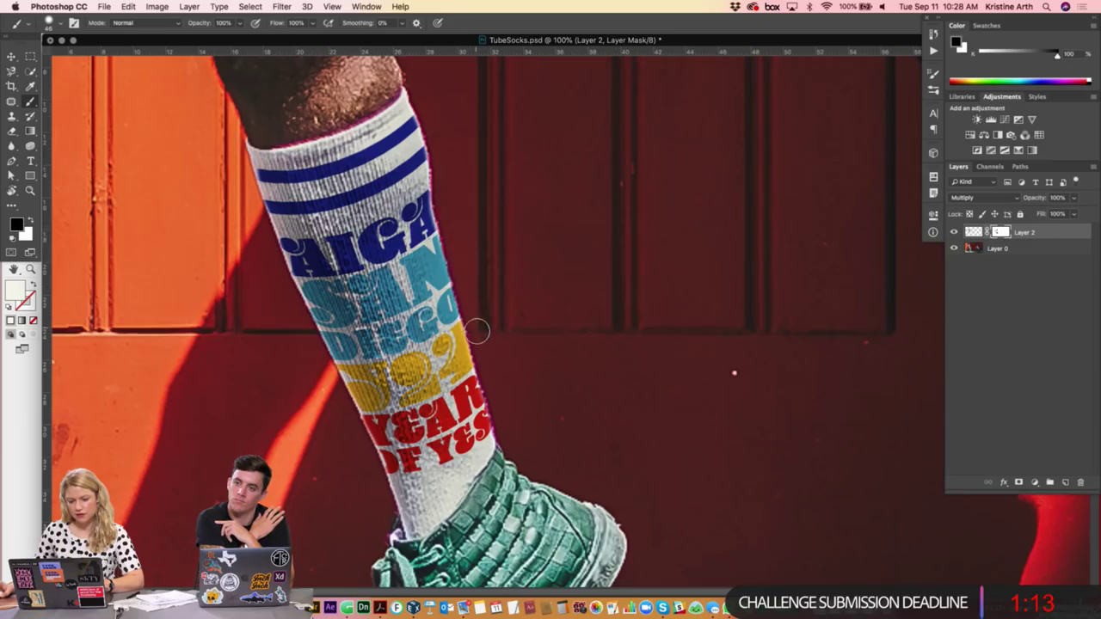
key("x")
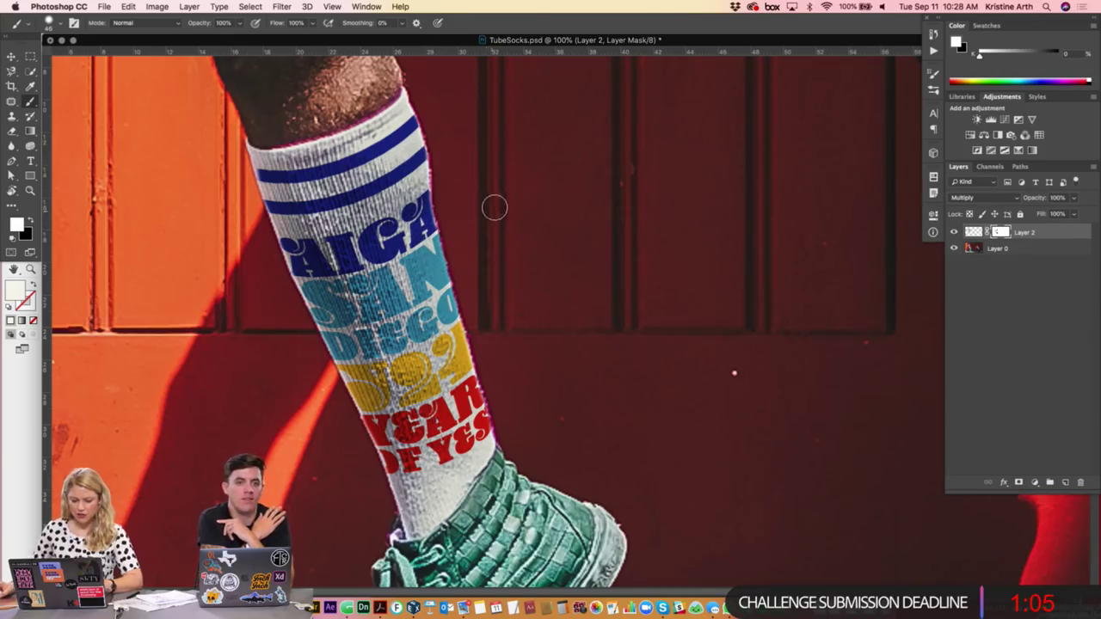
key("v")
key("ctrl+minus")
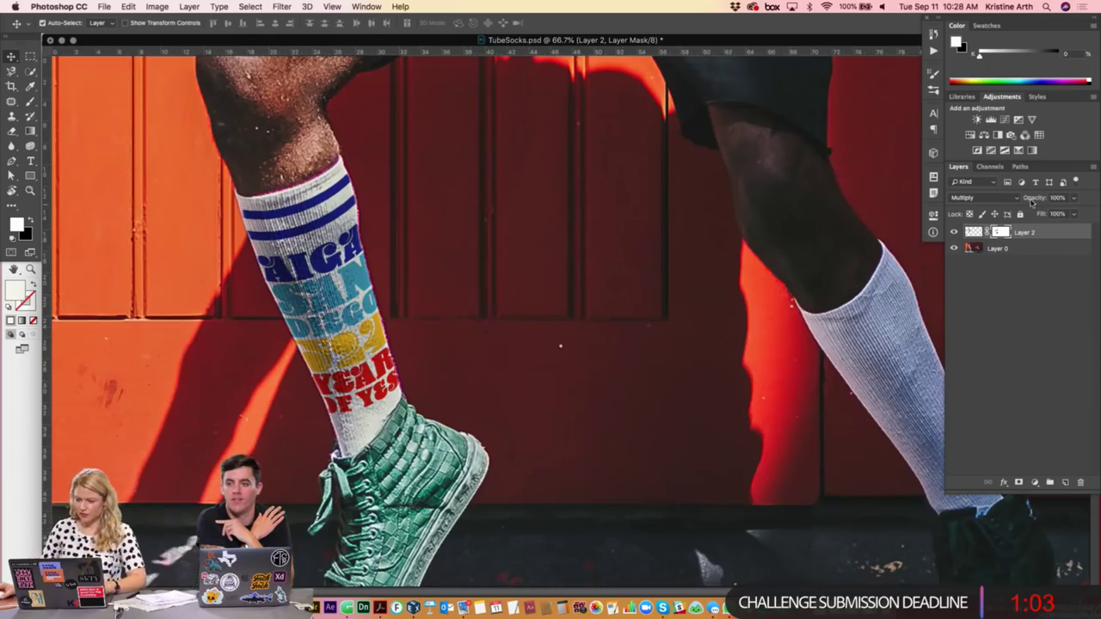
- Select Layer 2's mask as the editing target
left_click(442, 201)
right_click(443, 198)
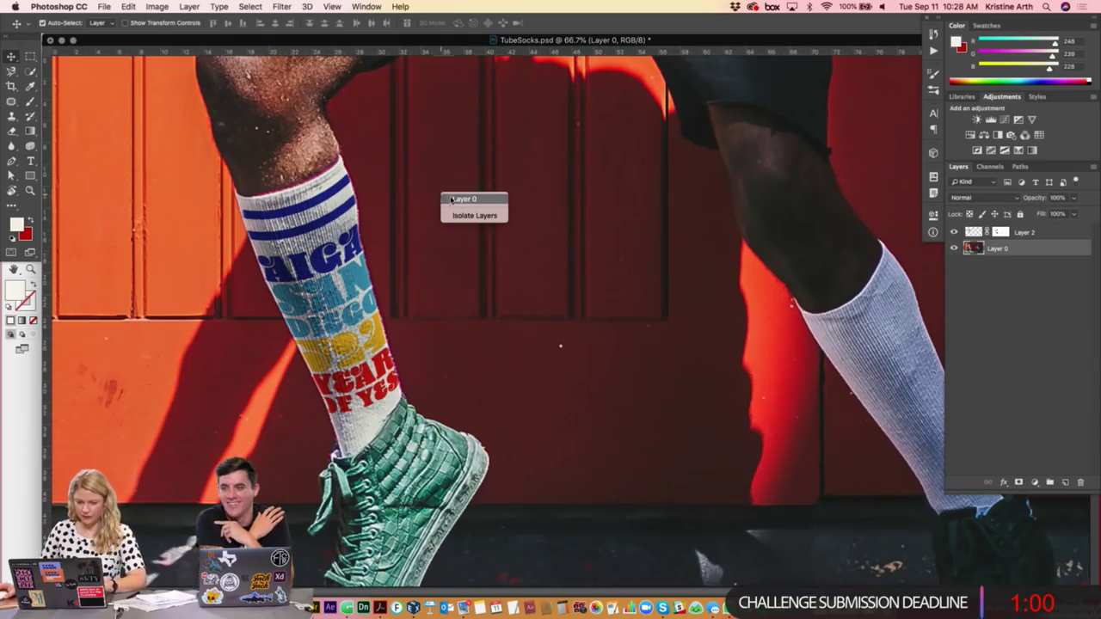
left_click(1000, 232)
right_click(572, 211)
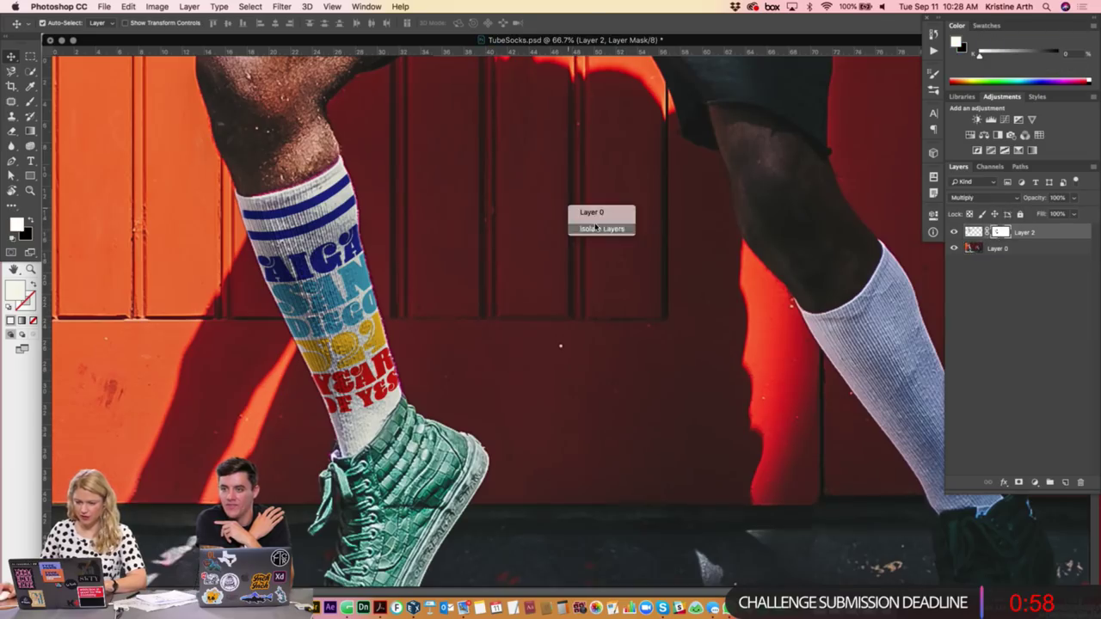
left_click(486, 190)
- Soften the print along both sock edges by painting the mask at 20% brush opacity
left_click(30, 101)
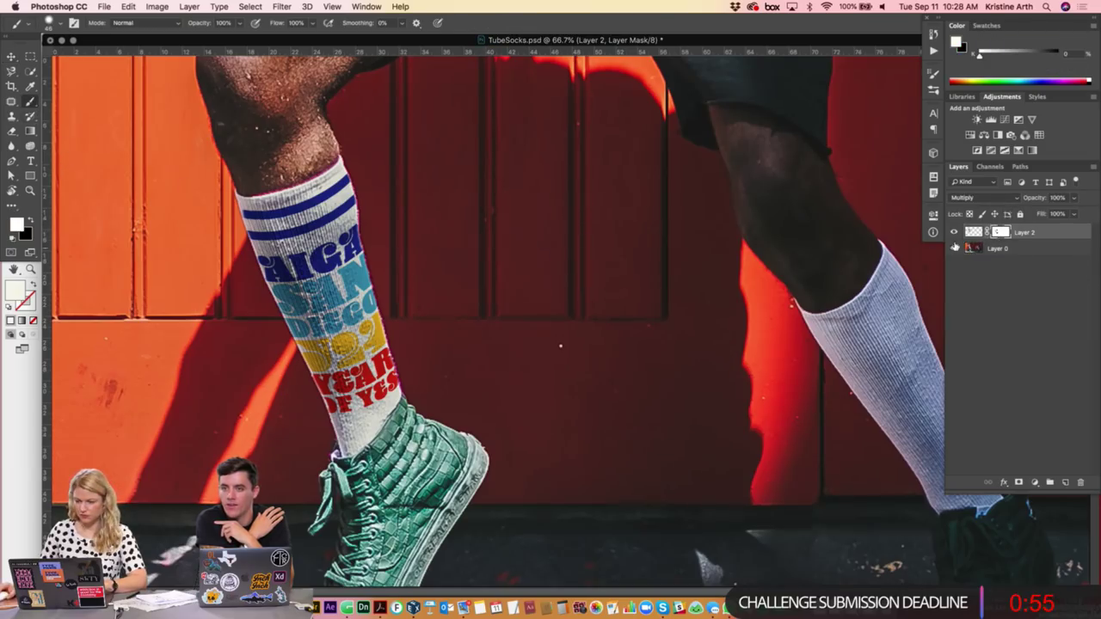
right_click(429, 229)
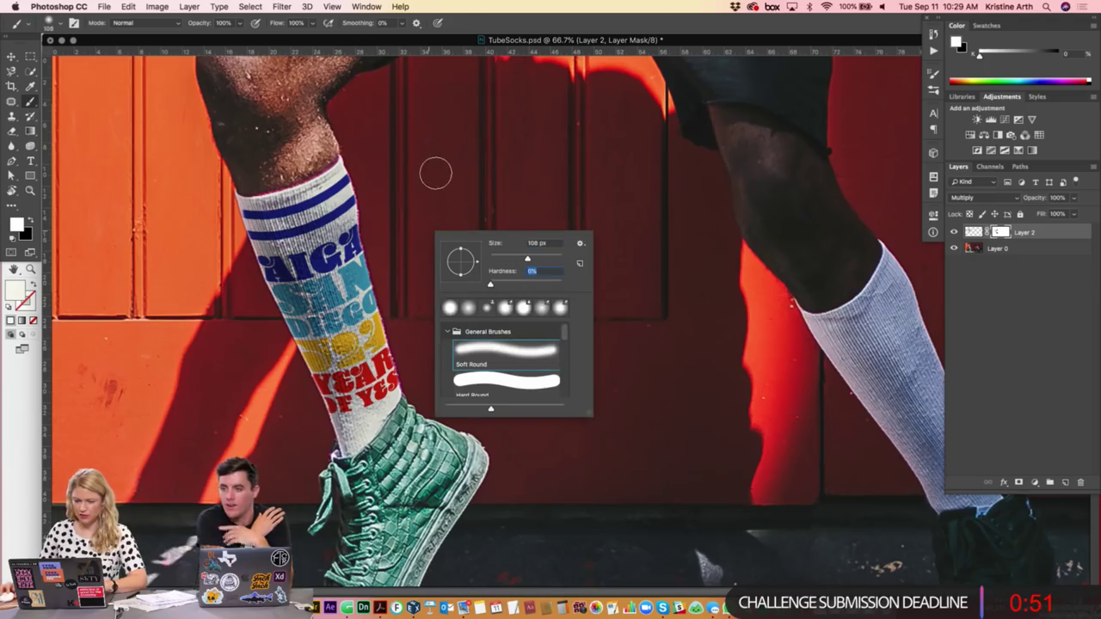
key("Return")
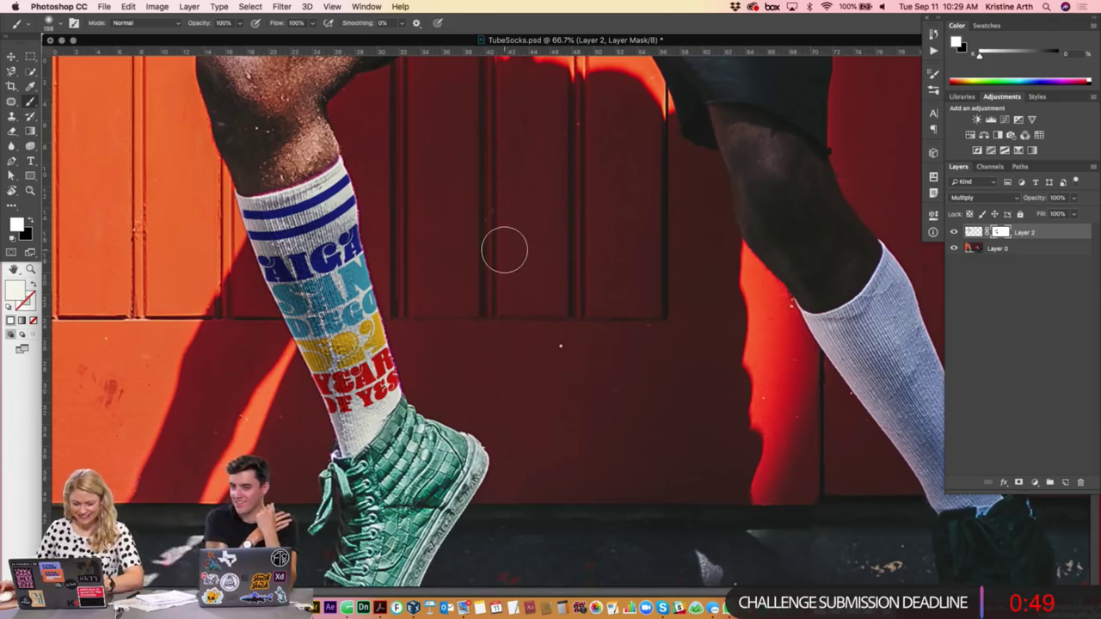
key("2")
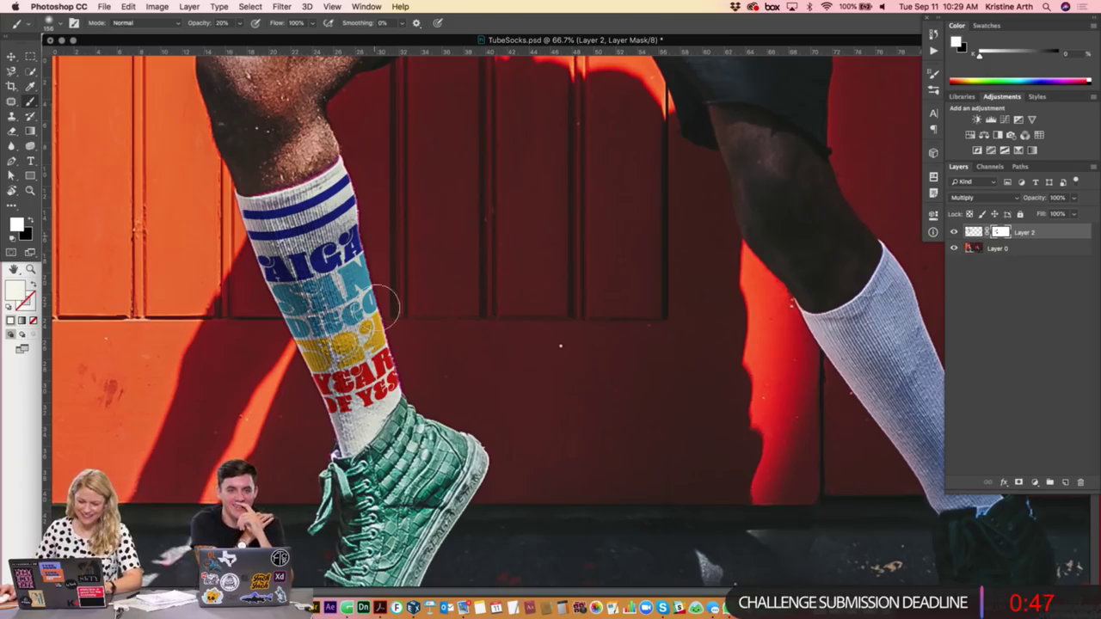
left_click_drag(377, 239, 404, 378)
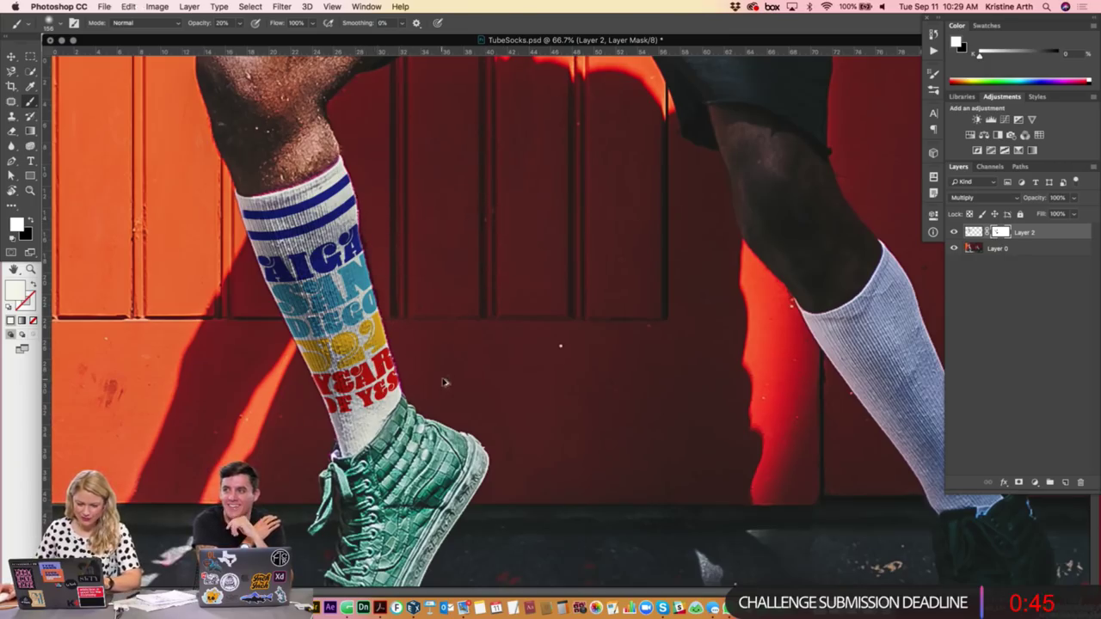
key("x")
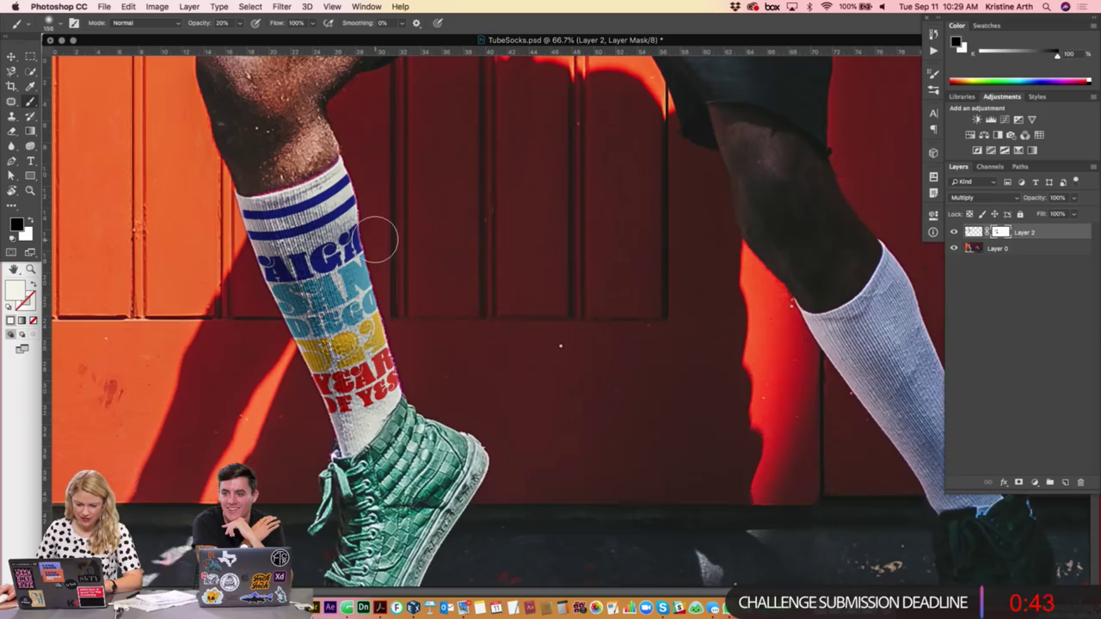
left_click_drag(365, 191, 422, 374)
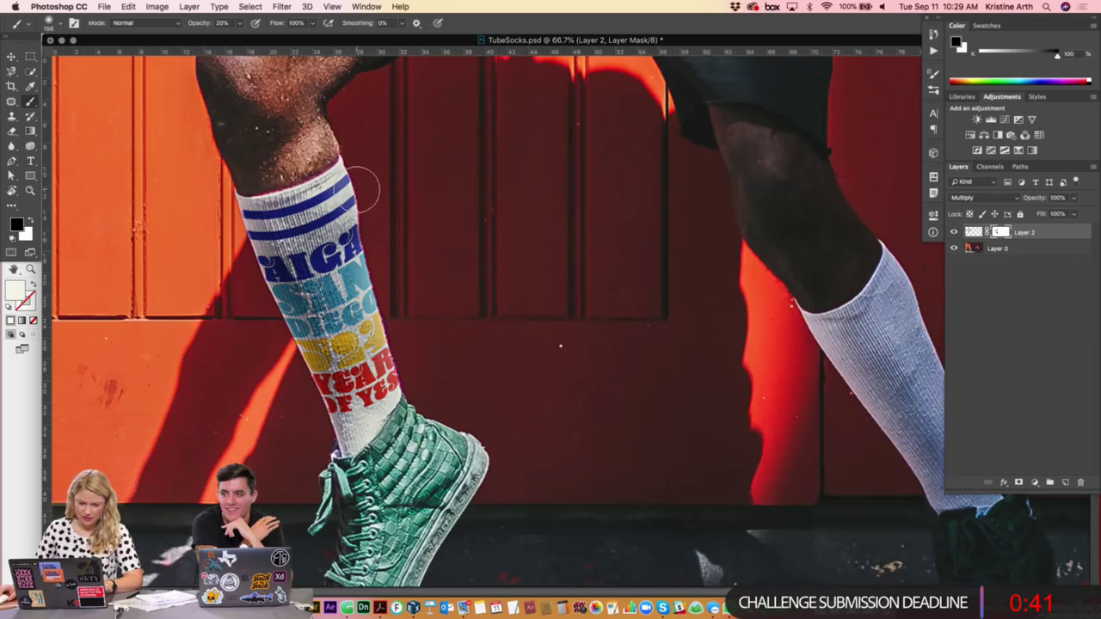
left_click_drag(301, 420, 240, 210)
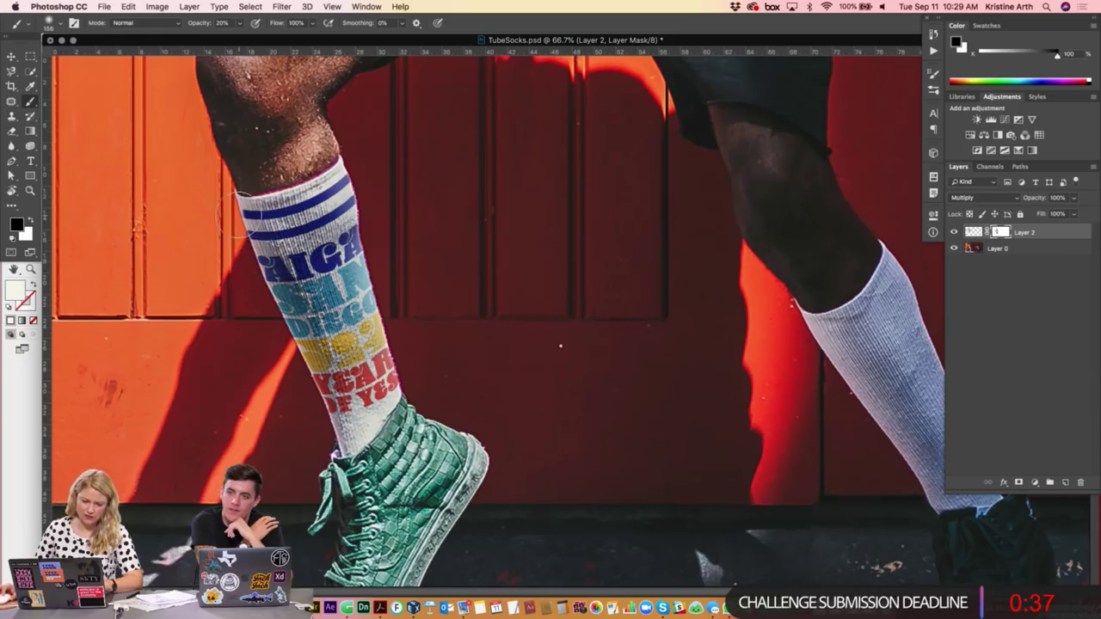
mouse_move(325, 200)
left_mouse_down()
mouse_move(275, 213)
mouse_move(381, 258)
mouse_move(383, 284)
mouse_move(324, 257)
mouse_move(402, 386)
mouse_move(379, 417)
left_mouse_up()
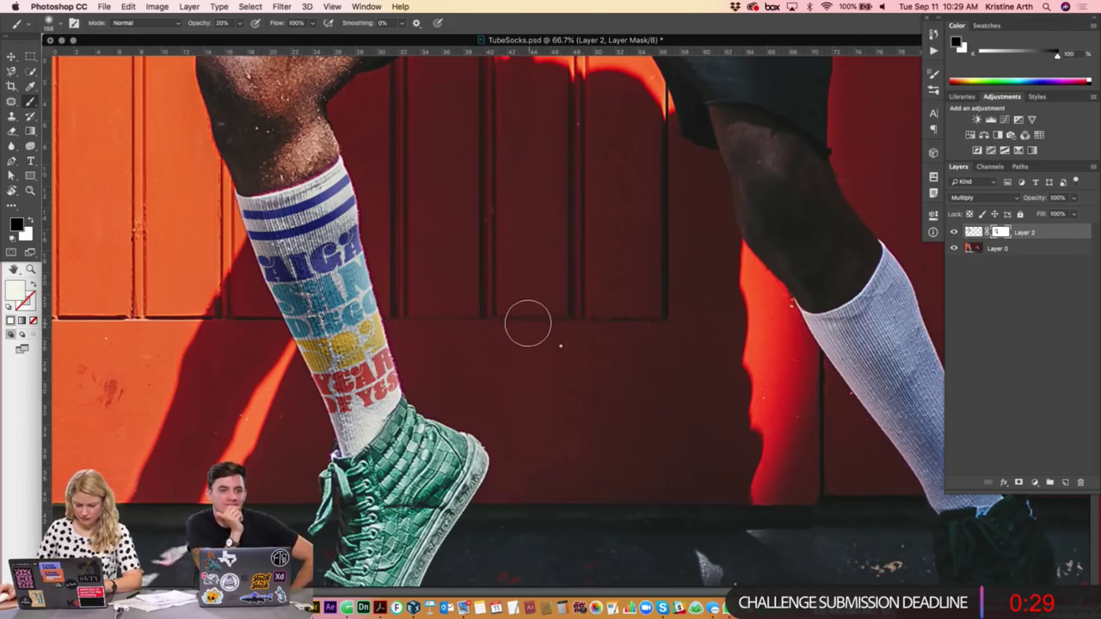
key("v")
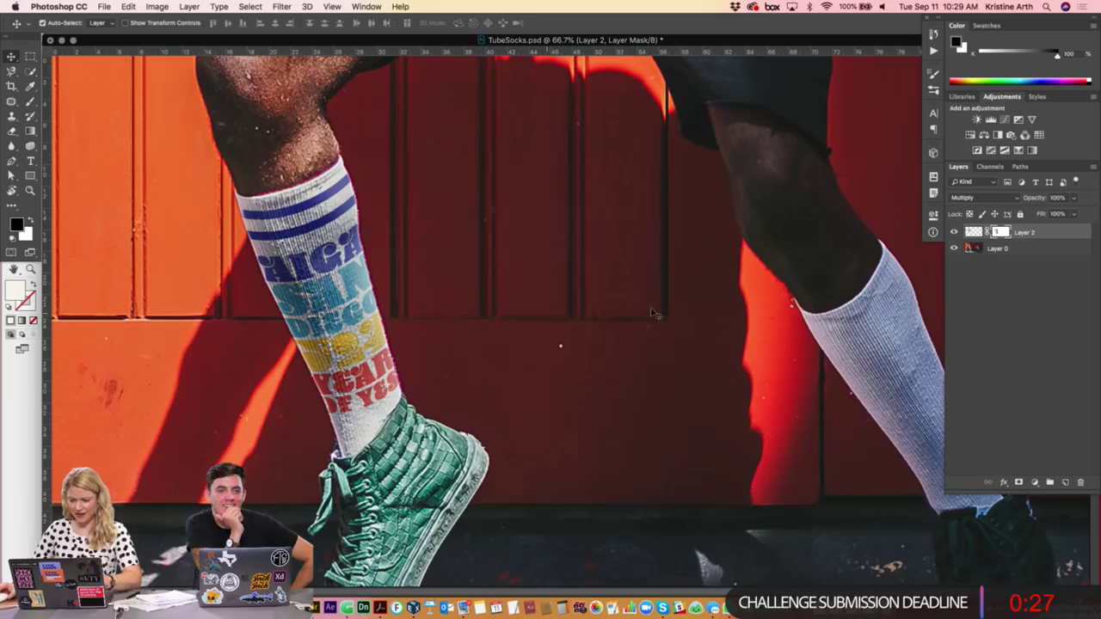
left_click(1095, 165)
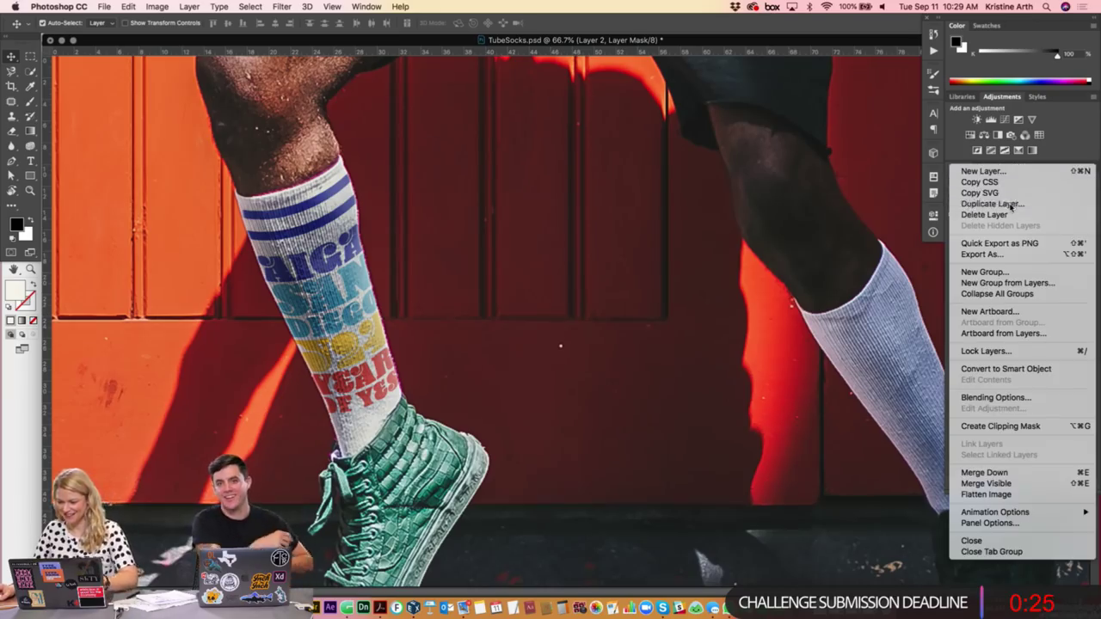
- Duplicate Layer 2 and move the copy onto the right sock
left_click(989, 253)
key("Return")
left_click_drag(296, 263, 841, 338)
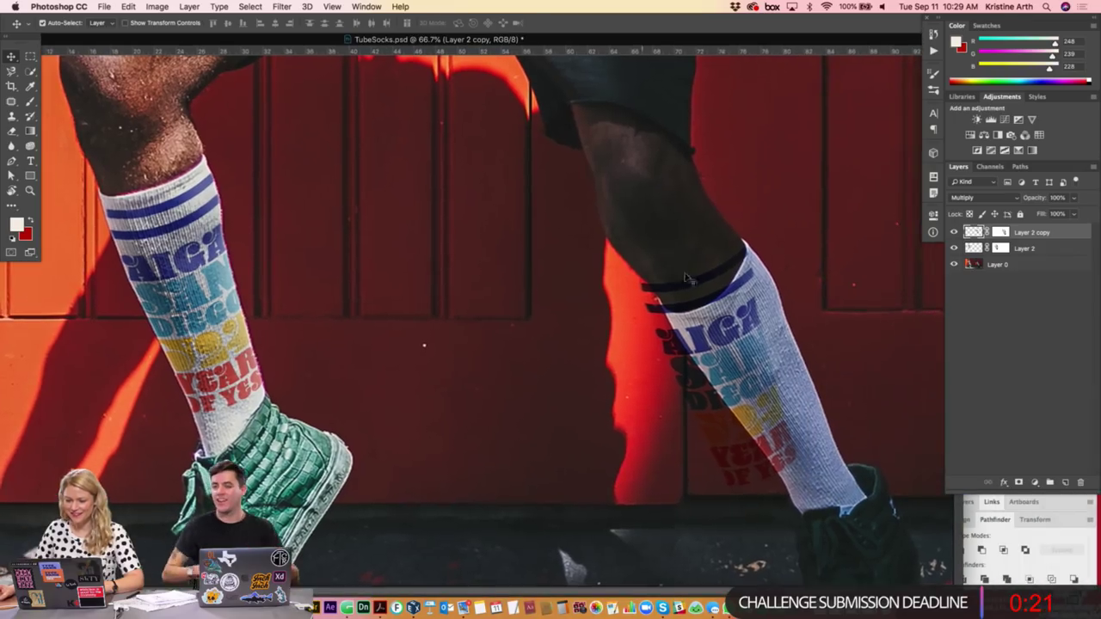
left_click_drag(718, 333, 744, 323)
- Rotate the copied artwork about -12.5° to match the right sock's angle
key("ctrl+t")
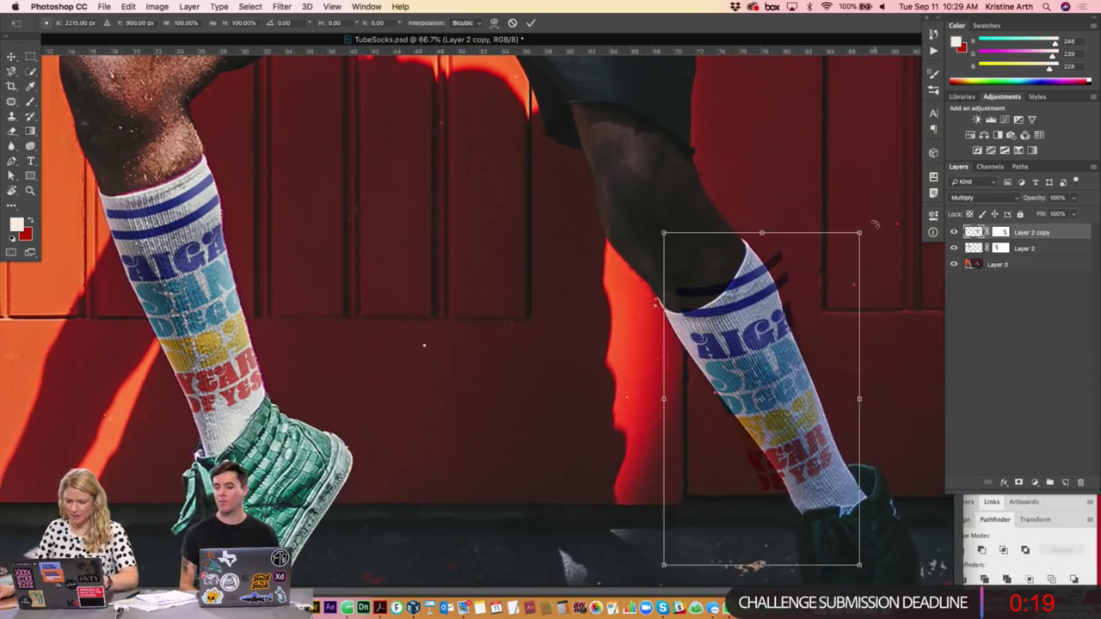
left_click_drag(864, 215, 845, 184)
left_click_drag(749, 402, 765, 423)
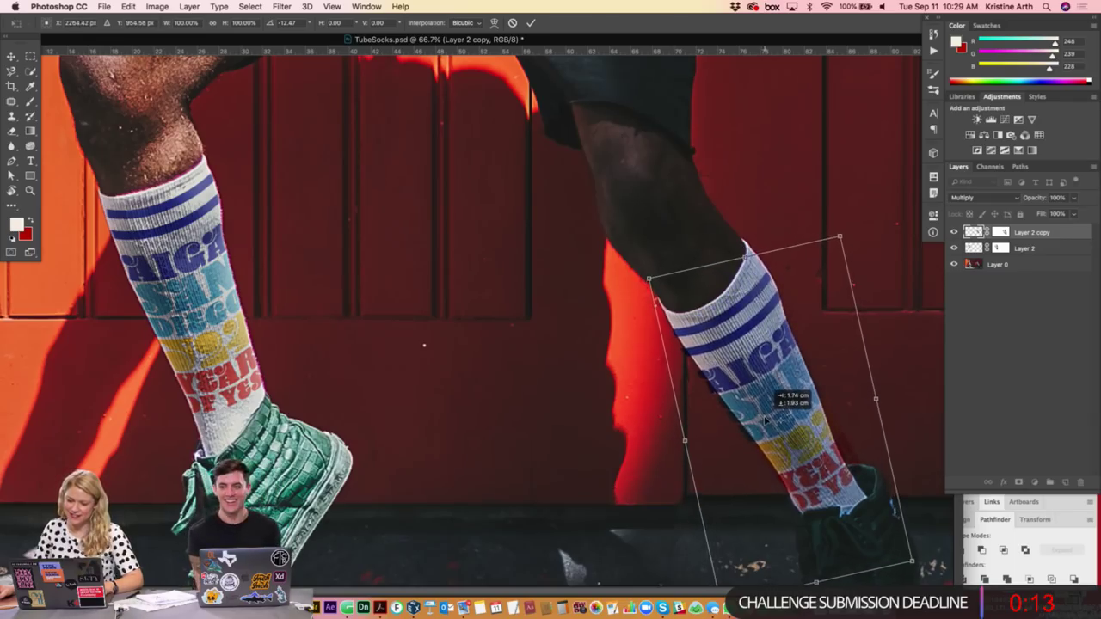
left_click_drag(765, 422, 764, 419)
key("Return")
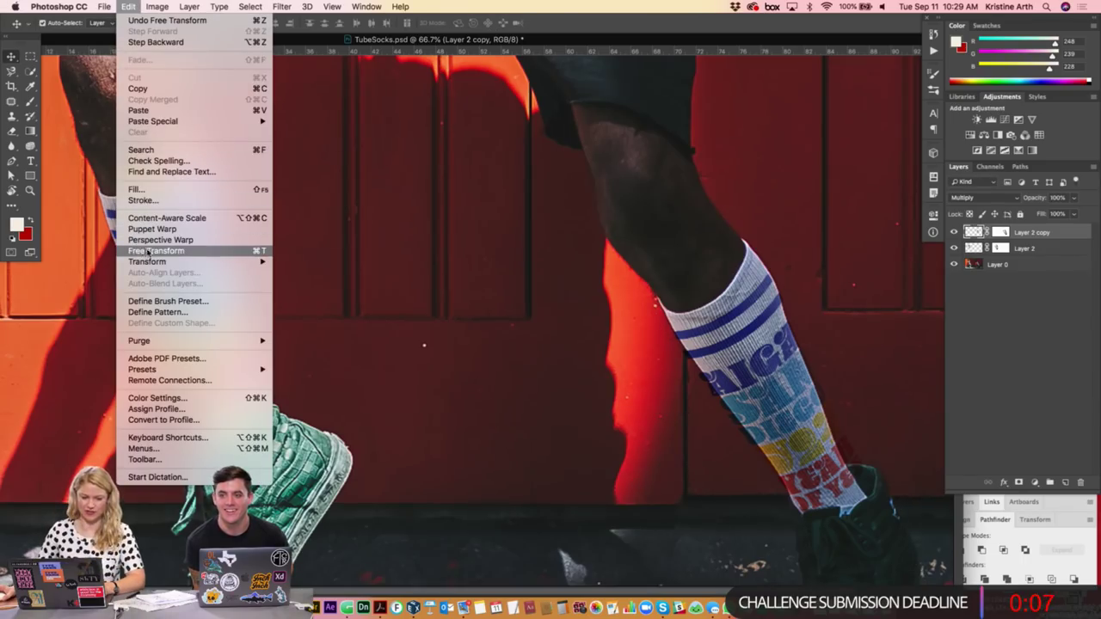
- Warp the copied print's corners and mesh to wrap around the right sock's curve
mouse_move(147, 261)
left_click(294, 334)
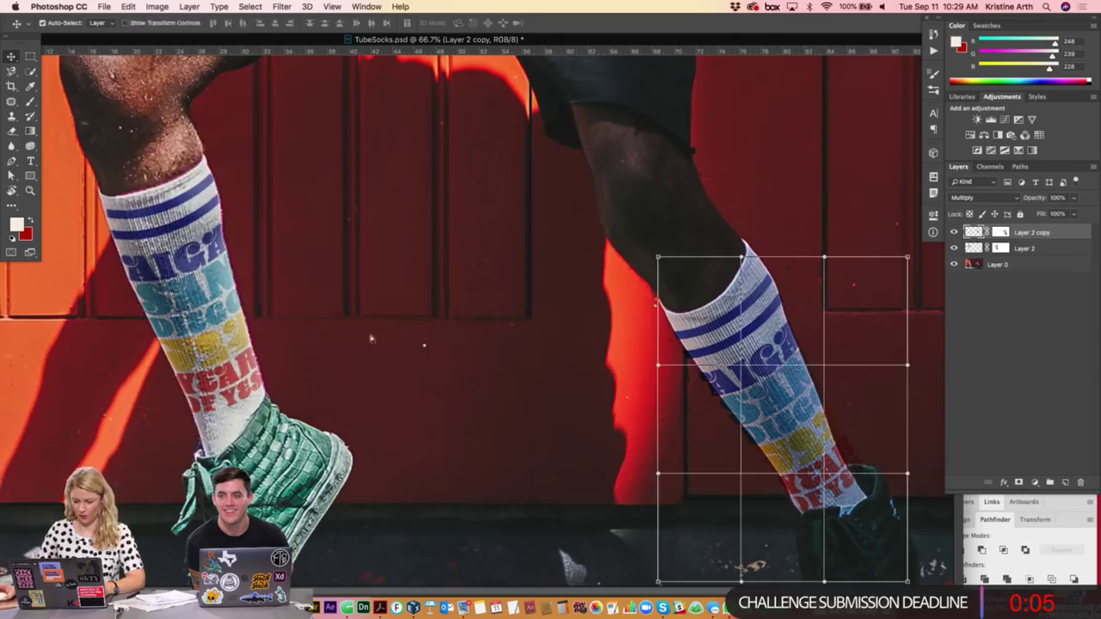
mouse_move(726, 338)
left_mouse_down()
mouse_move(746, 356)
mouse_move(730, 361)
mouse_move(751, 317)
left_mouse_up()
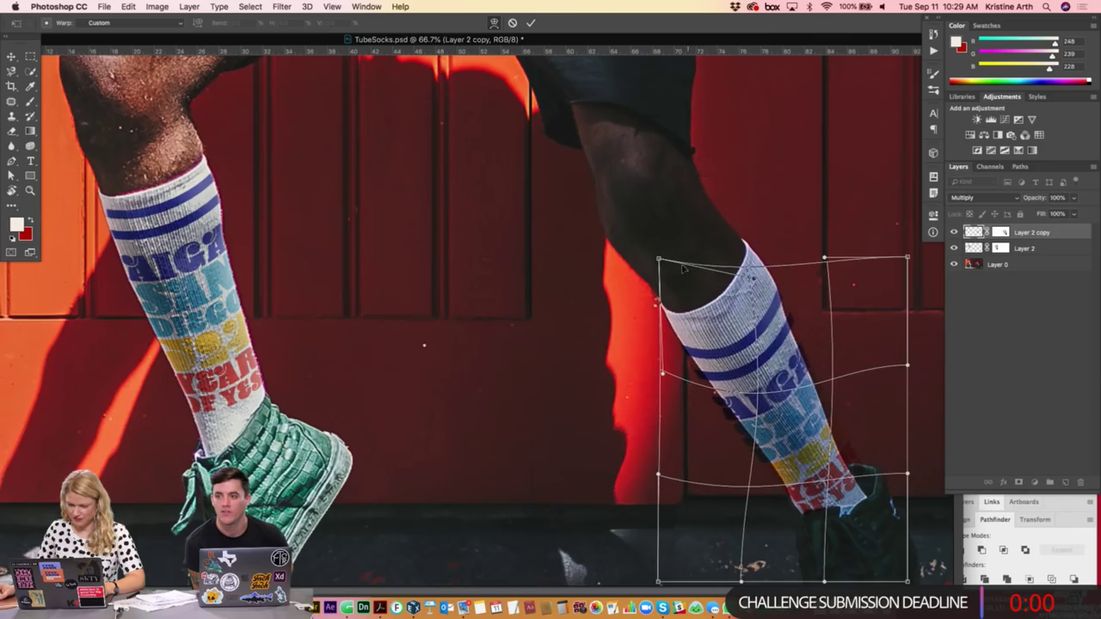
mouse_move(683, 269)
left_mouse_down()
mouse_move(659, 241)
mouse_move(664, 249)
left_mouse_up()
left_click_drag(755, 379, 761, 388)
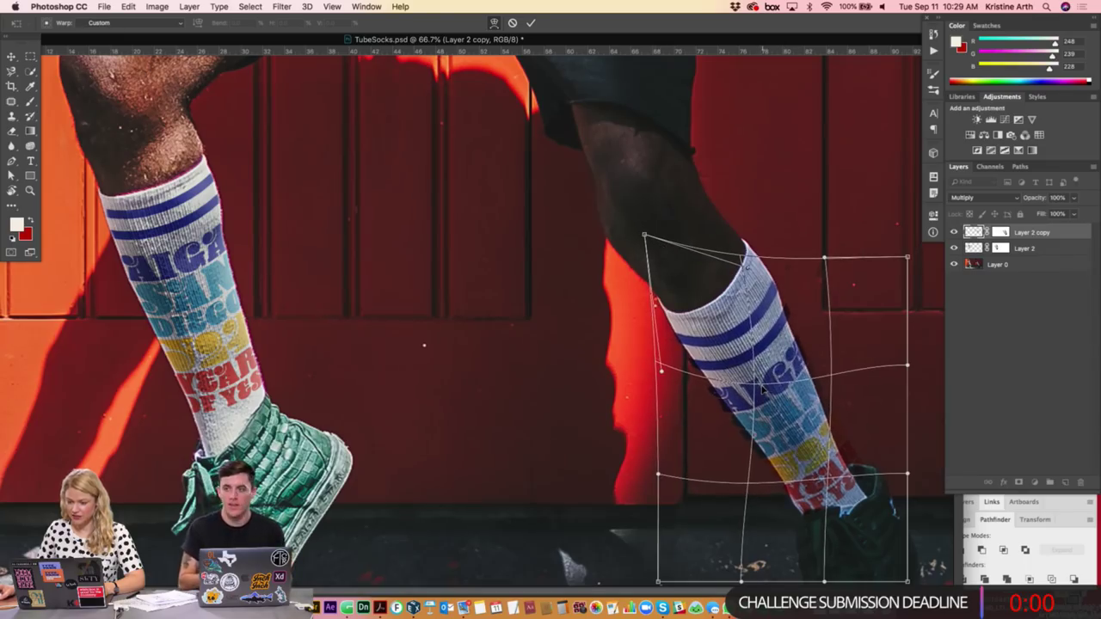
key("Return")
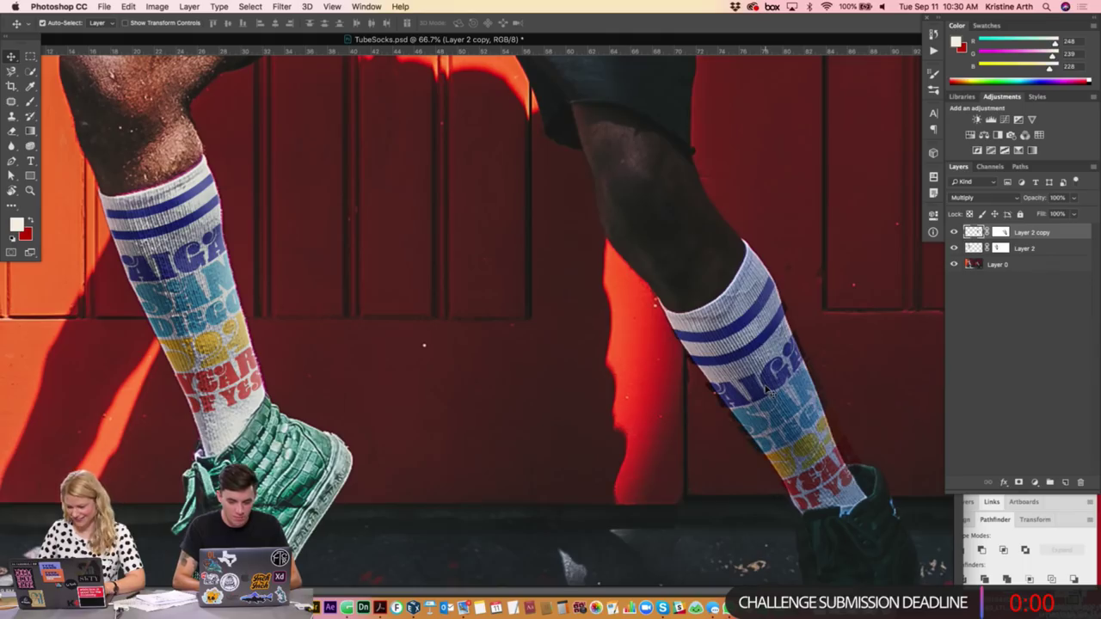
- Paint the copy's mask black at 100% opacity along the right sock's left and right edges
left_click(1000, 232)
key("b")
right_click(754, 389)
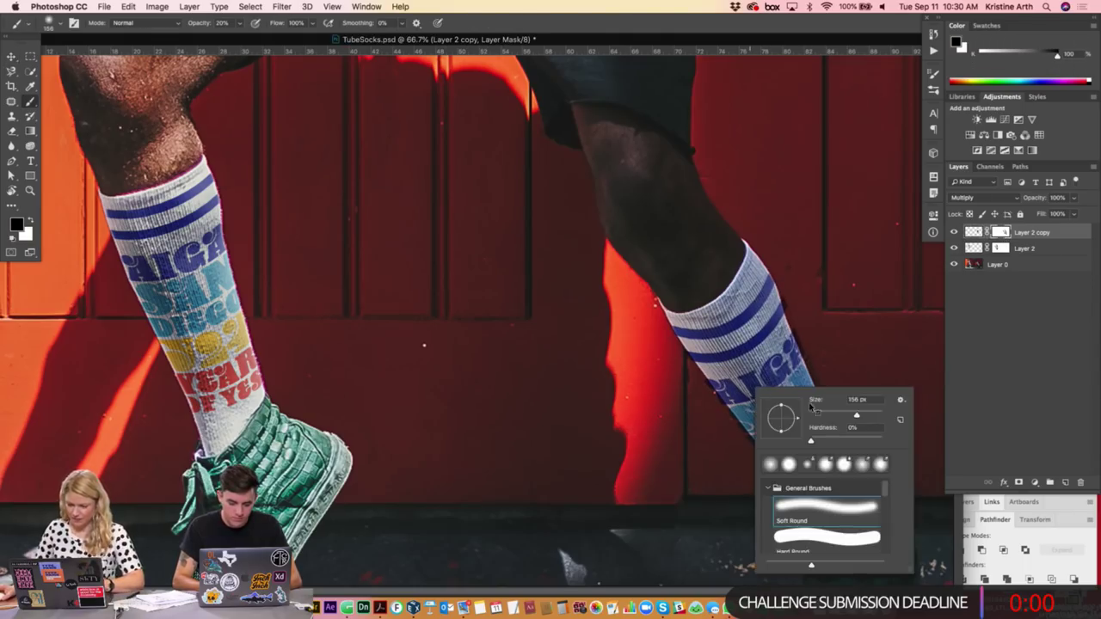
left_click(821, 414)
left_click(800, 269)
key("0")
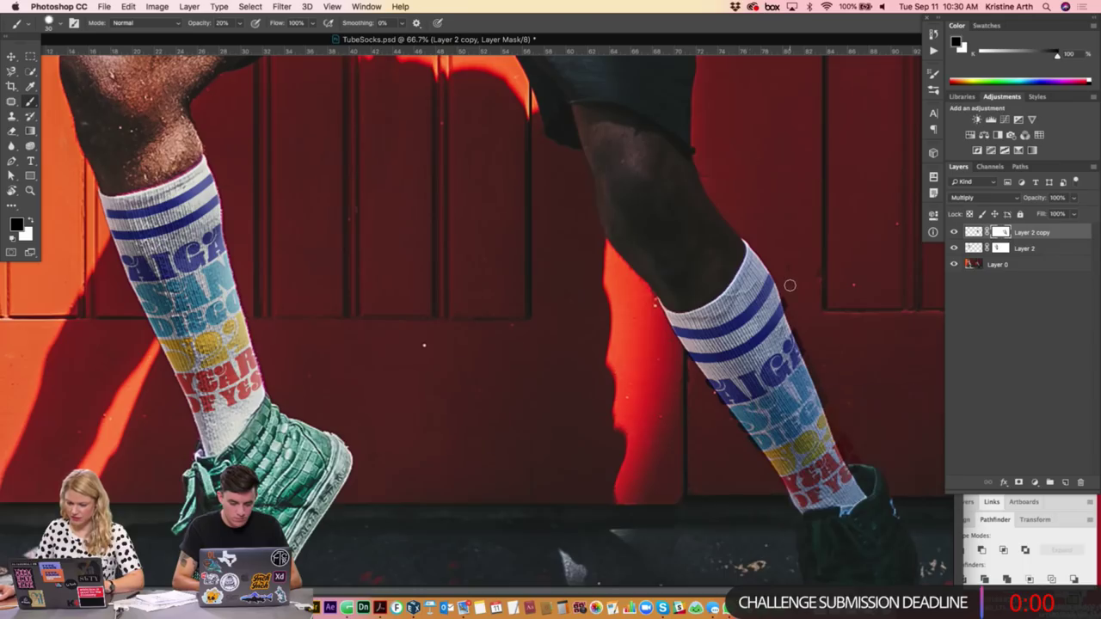
mouse_move(793, 286)
left_mouse_down()
mouse_move(826, 403)
mouse_move(866, 479)
left_mouse_up()
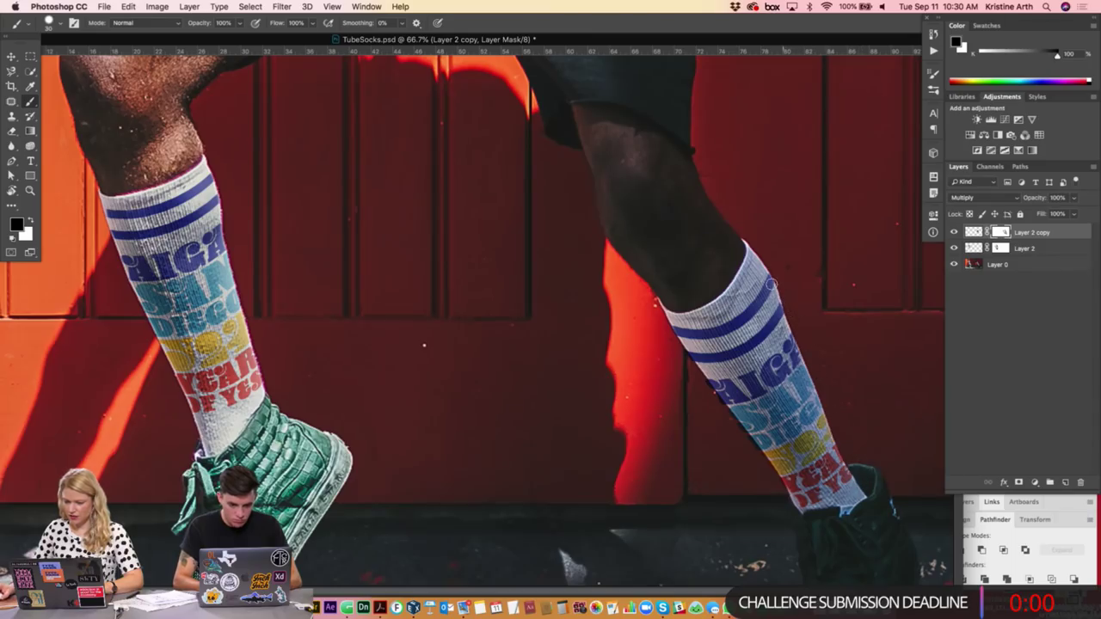
mouse_move(678, 353)
left_mouse_down()
mouse_move(818, 532)
mouse_move(848, 514)
mouse_move(845, 524)
mouse_move(809, 512)
mouse_move(790, 483)
left_mouse_up()
- Paint white on the mask to restore the lettering and even out the right sock's print
key("x")
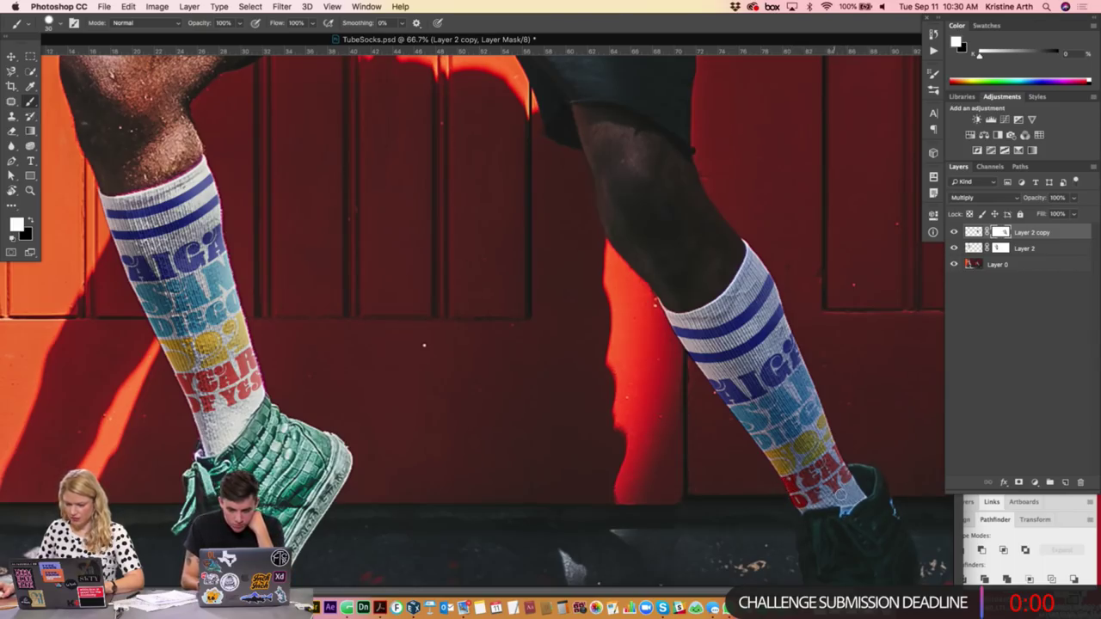
mouse_move(769, 378)
left_mouse_down()
mouse_move(747, 397)
mouse_move(764, 400)
left_mouse_up()
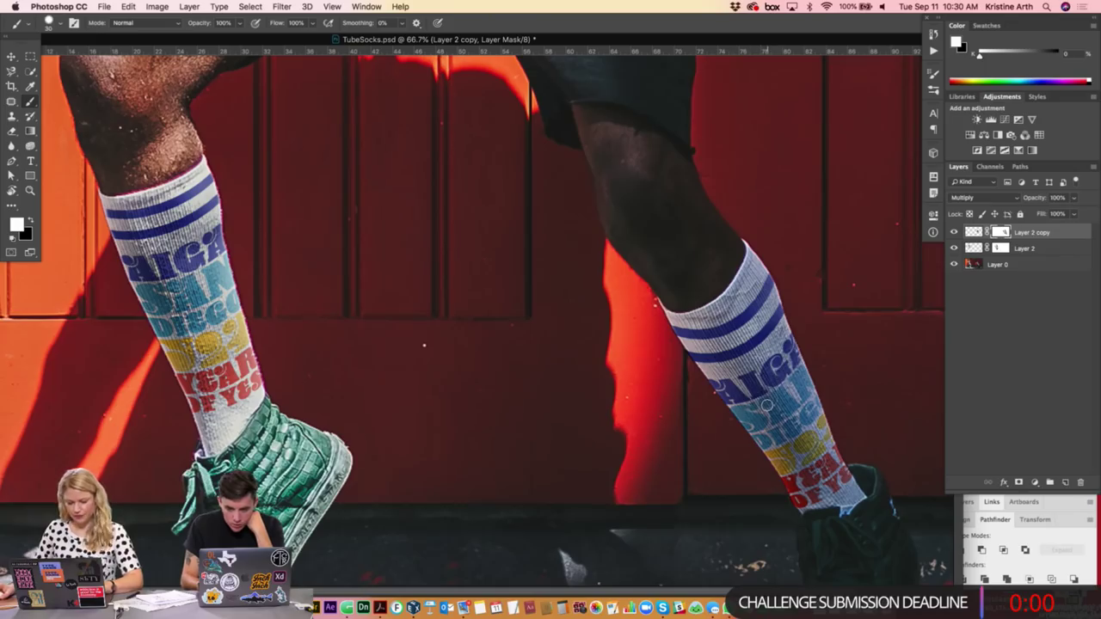
right_click(768, 403)
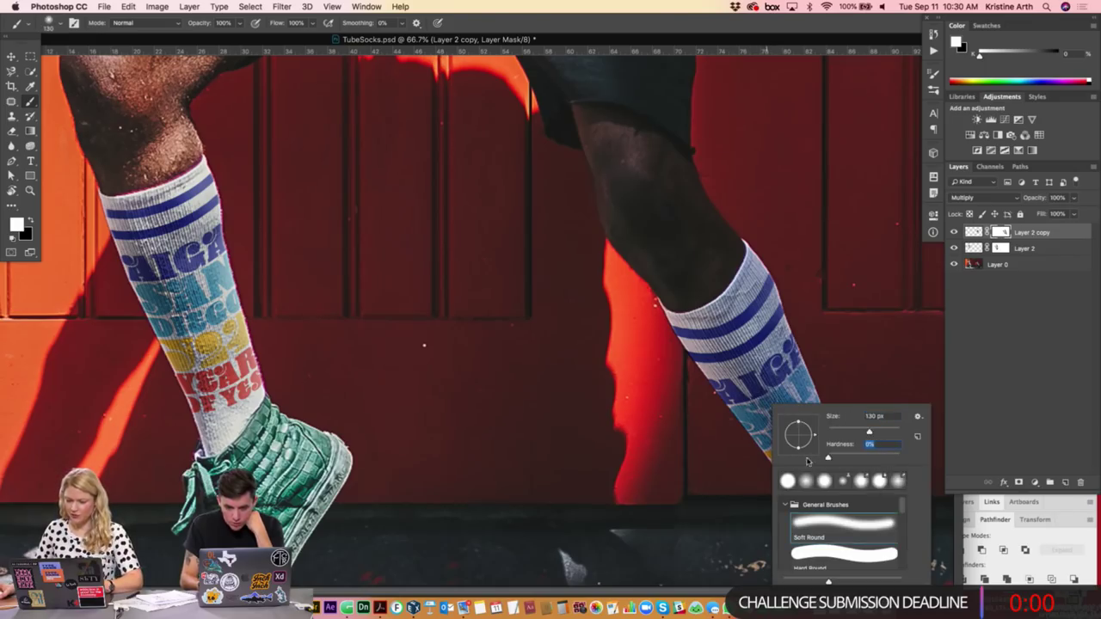
key("Return")
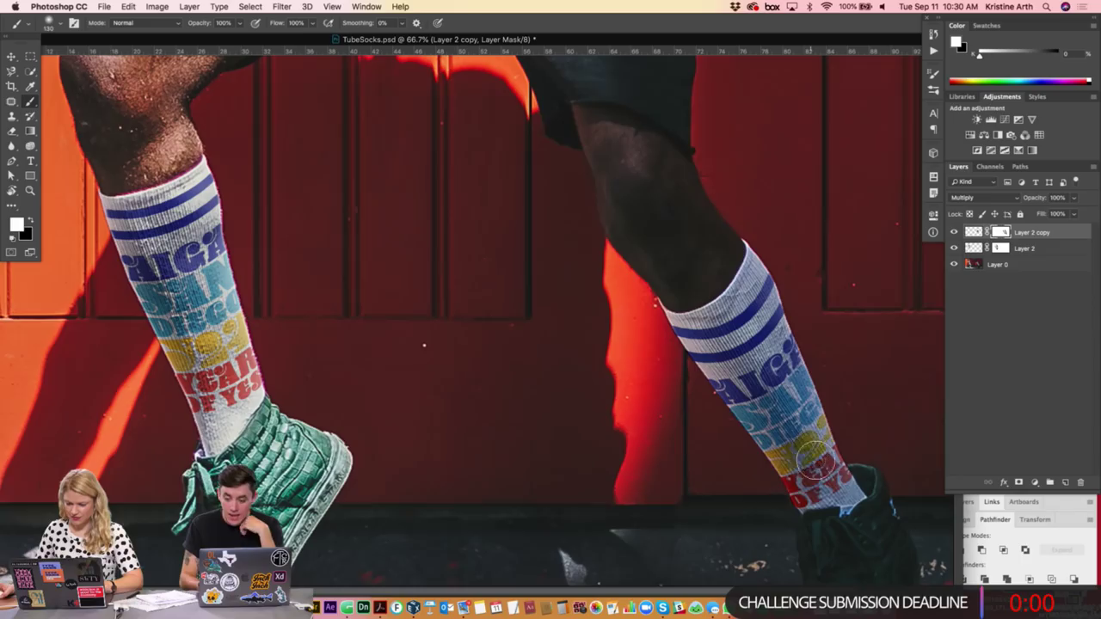
mouse_move(816, 465)
left_mouse_down()
mouse_move(752, 284)
mouse_move(748, 323)
left_mouse_up()
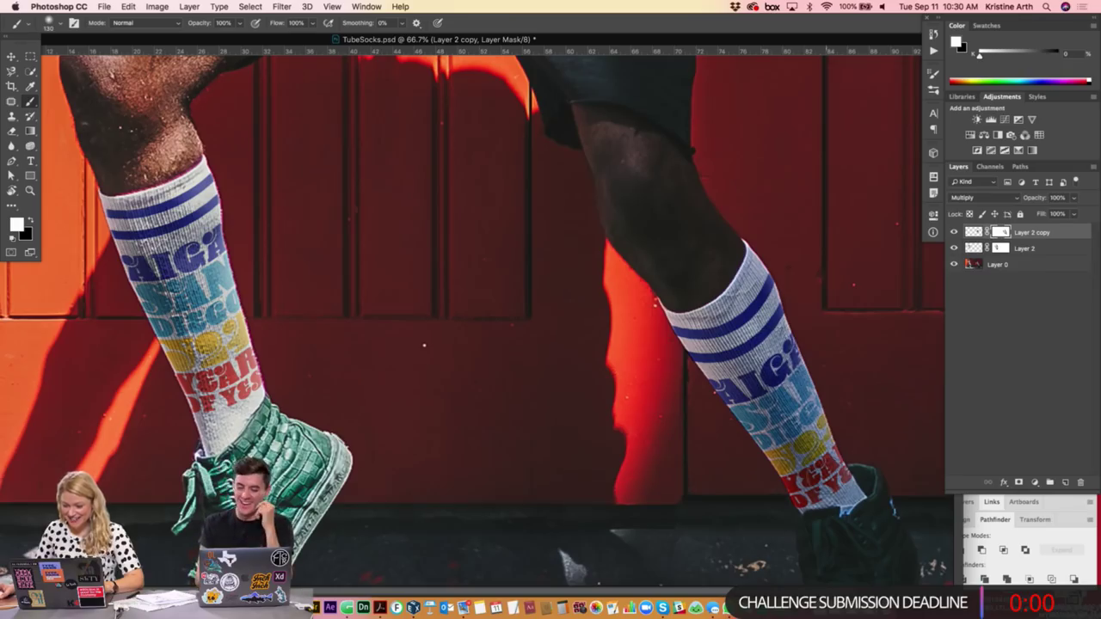
left_click_drag(835, 490, 839, 443)
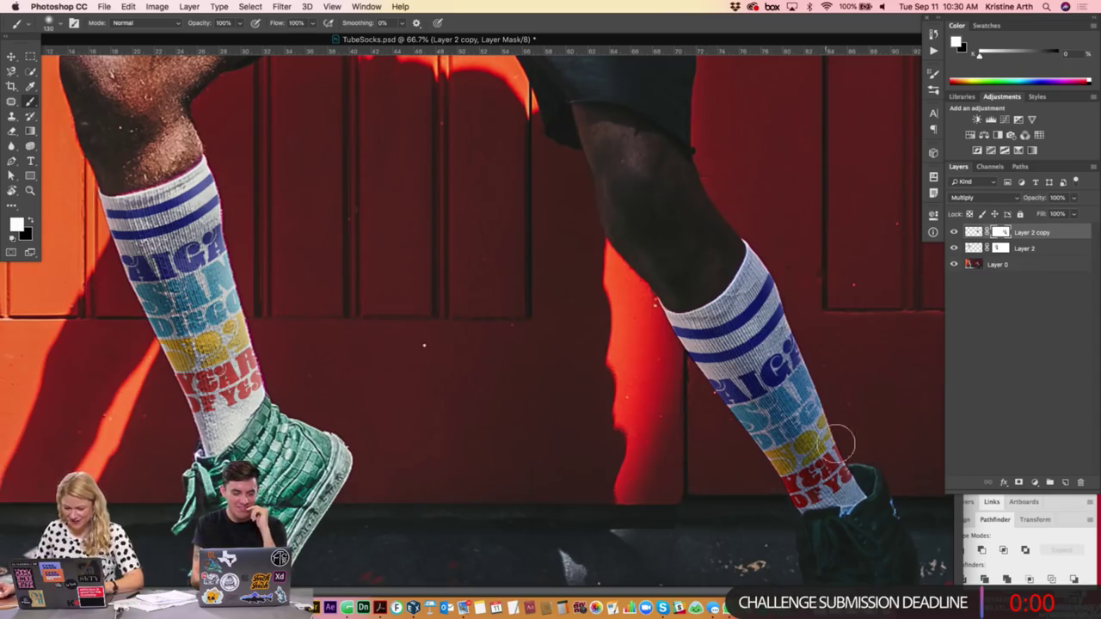
key("v")
key("ctrl+minus")
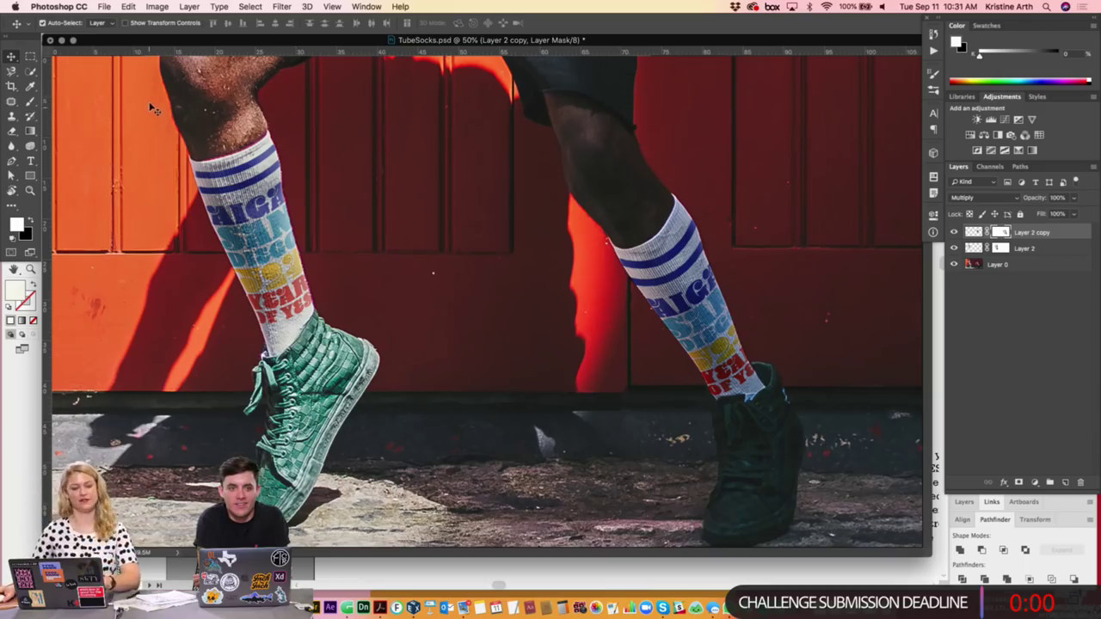
- Save TubeSocks.psd and close its window
key("ctrl+s")
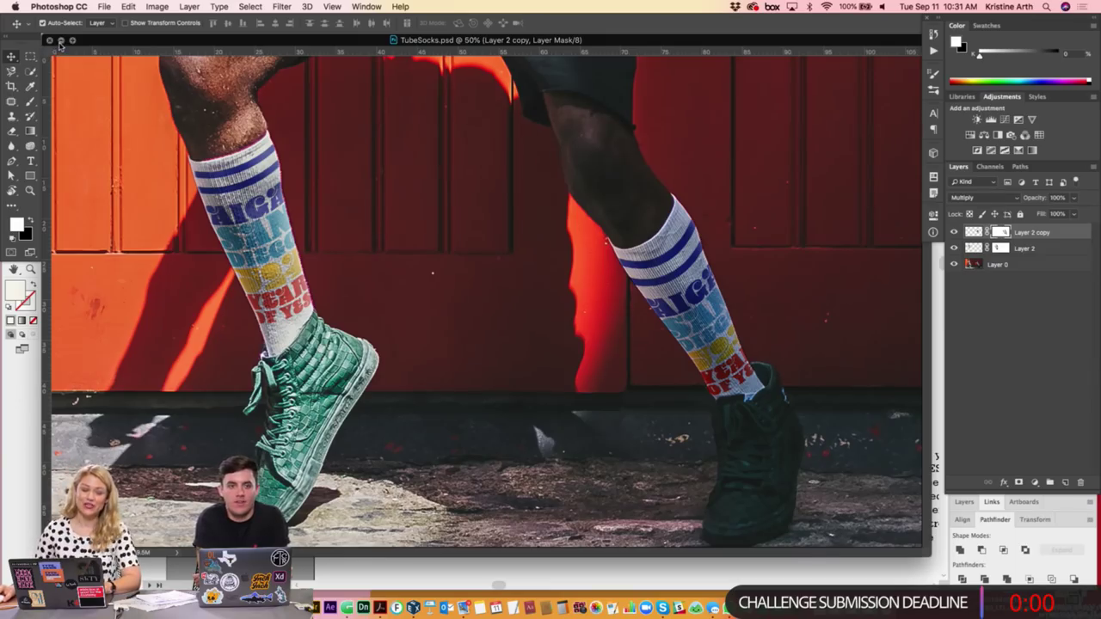
left_click(60, 41)
- Browse Behance's Today's Work in Progress row and open the #adobelive item
left_click(272, 167)
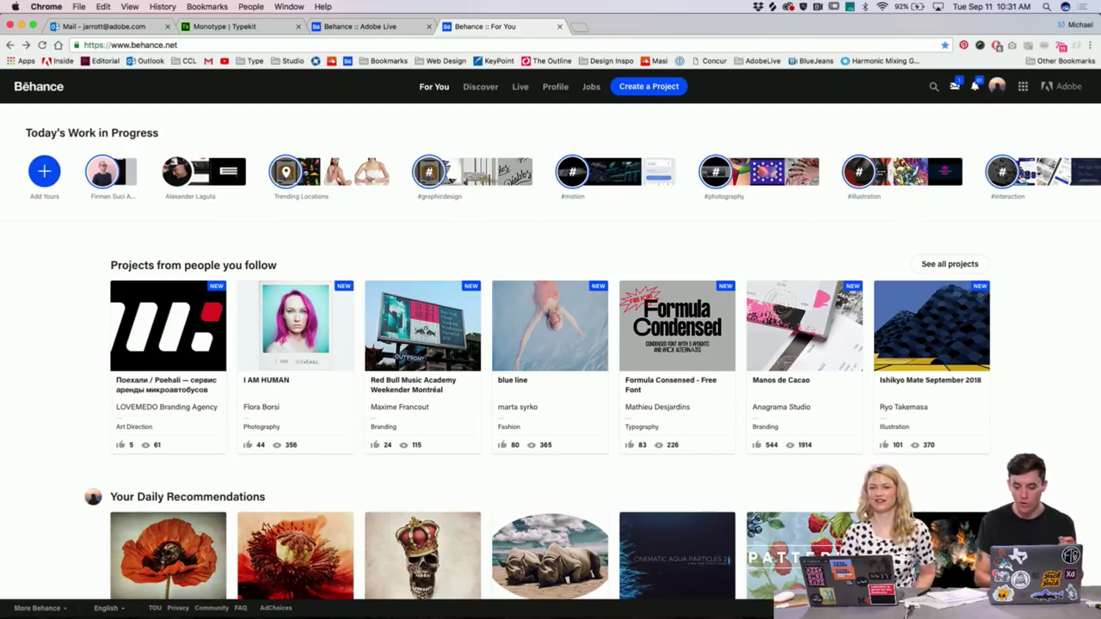
scroll(990, 176, "right", 5)
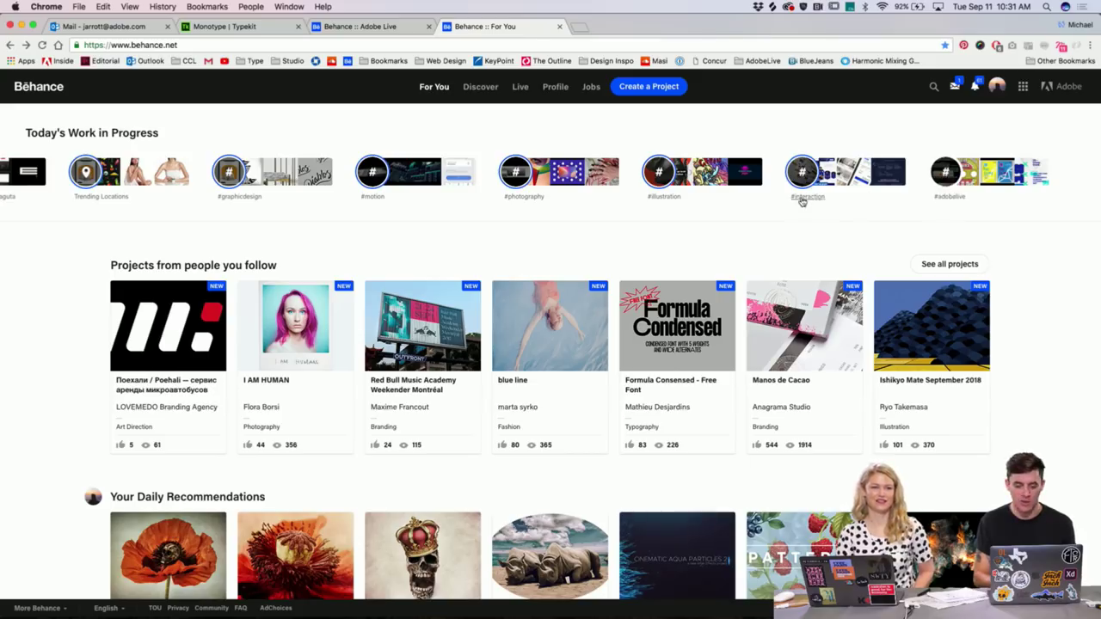
scroll(944, 177, "left", 3)
scroll(921, 186, "right", 3)
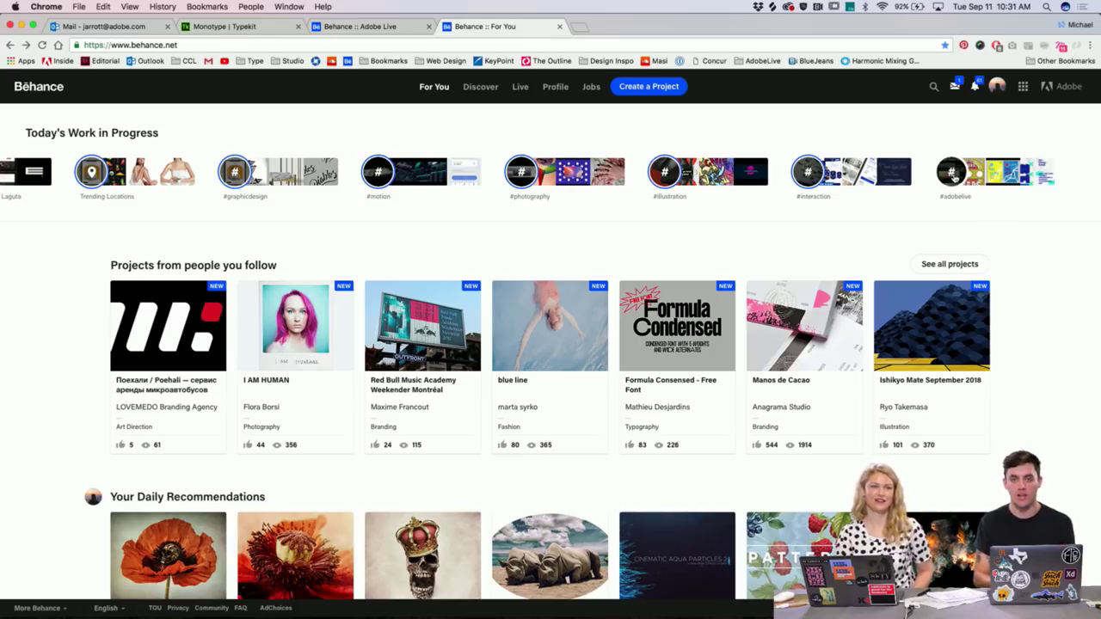
left_click(953, 176)
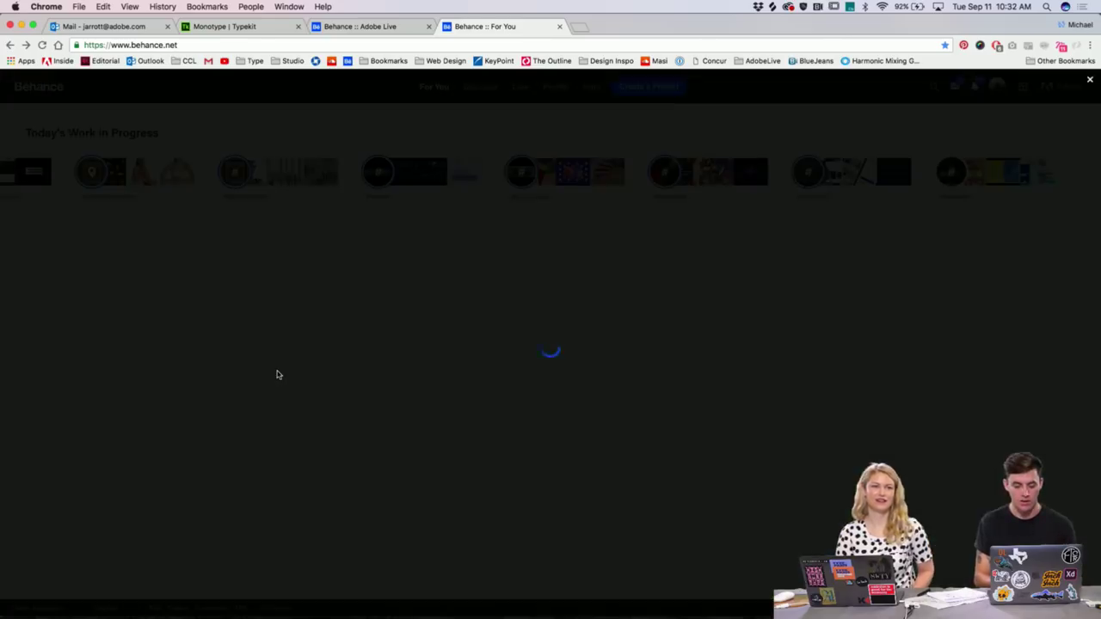
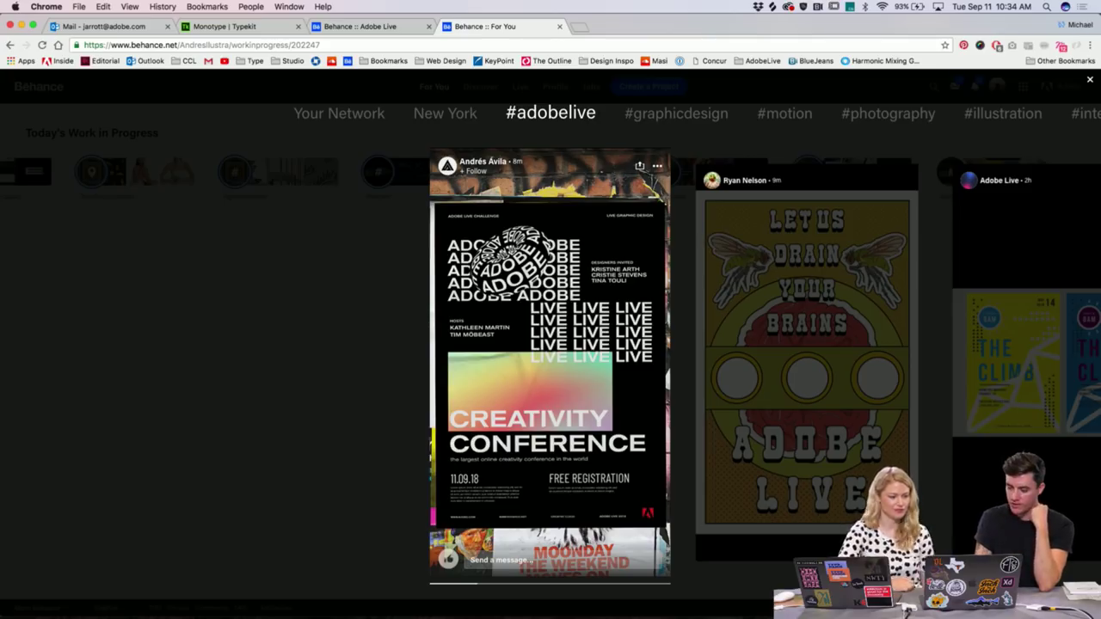
- Close the story viewer and scroll Today's Work in Progress carousel left and right
key("Escape")
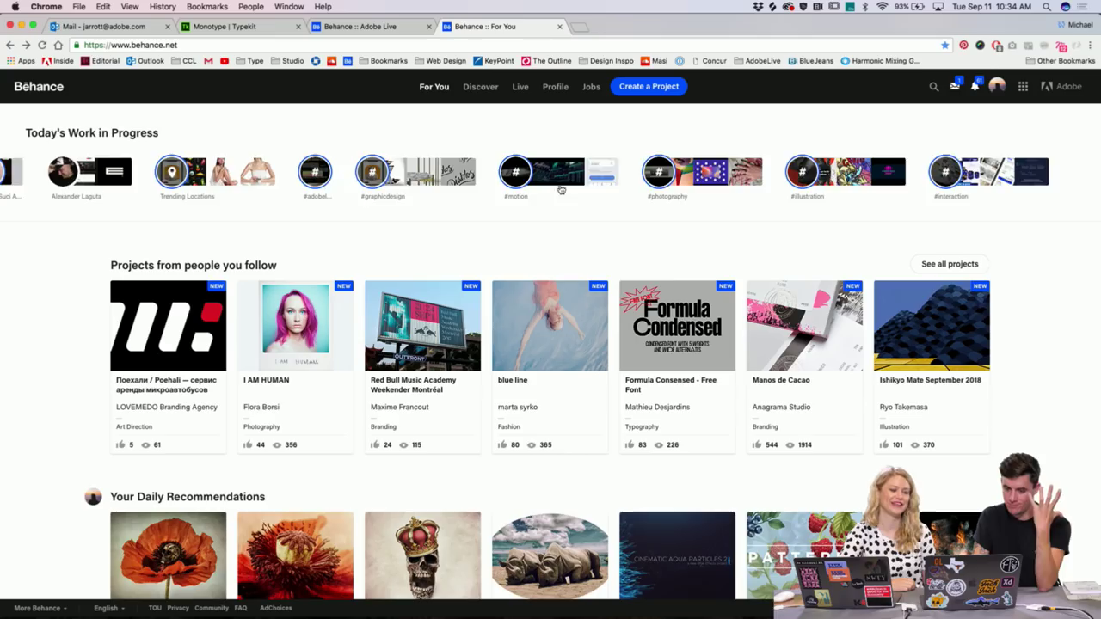
scroll(560, 177, "left", 3)
scroll(640, 177, "right", 3)
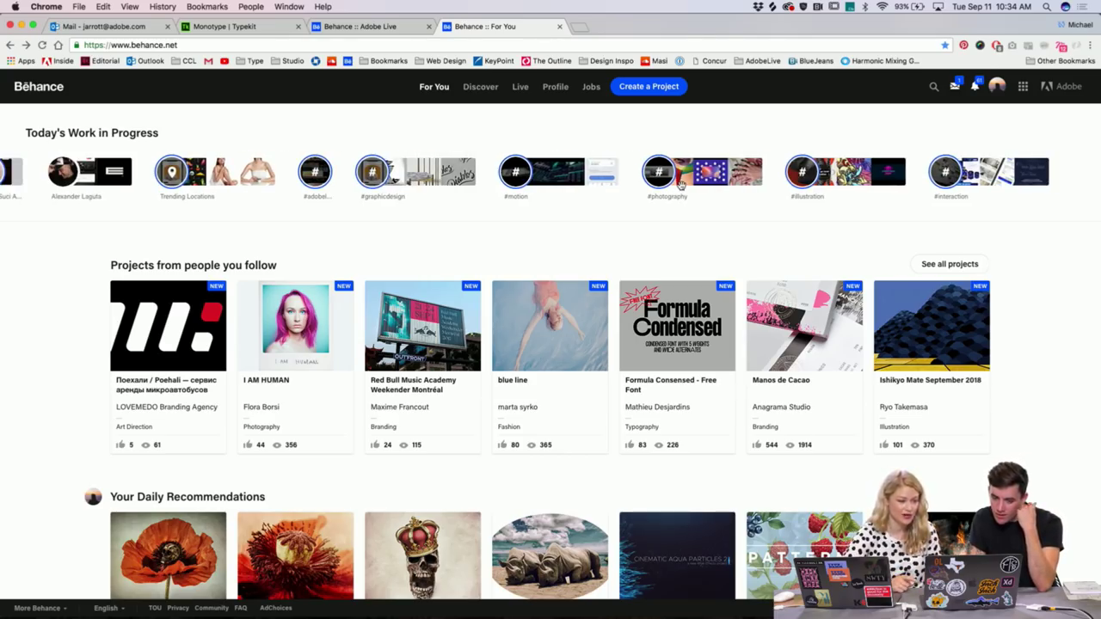
- Open the #adobelive stories and return to the 'Let Us Drain Your Brains' poster
left_click(321, 188)
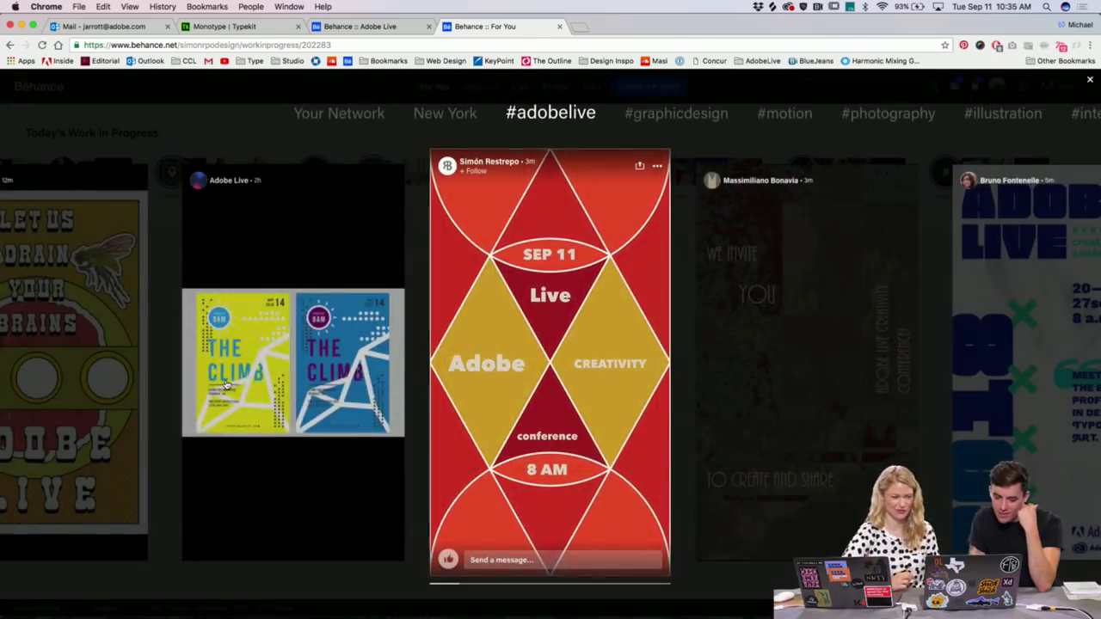
left_click(105, 383)
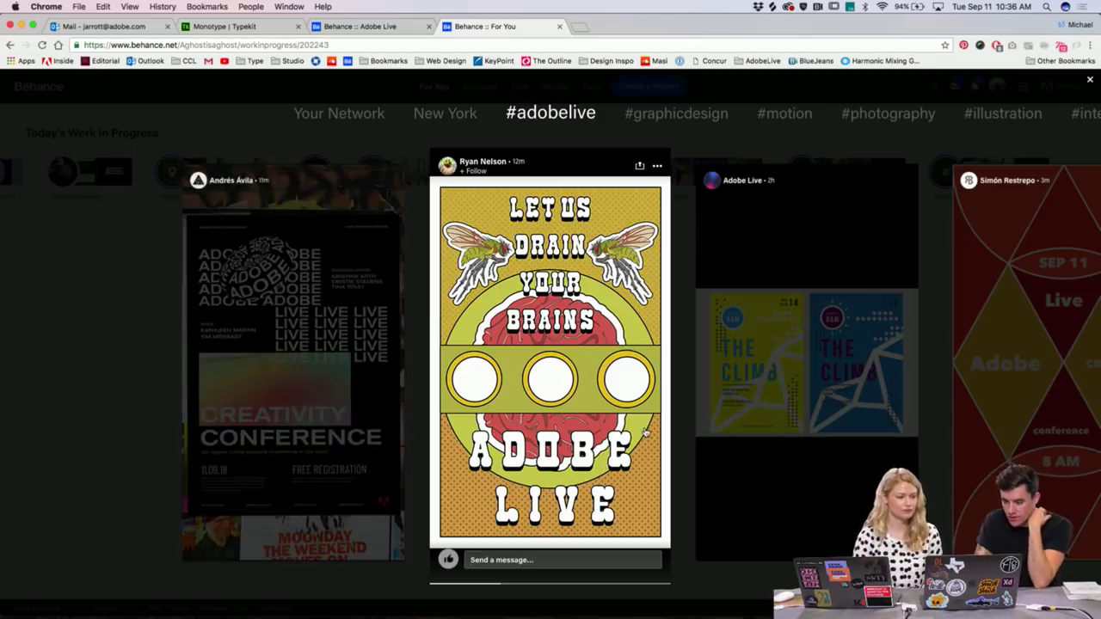
- Advance past The Climb story to the red diamond Sep 11 Adobe Live poster
left_click(768, 397)
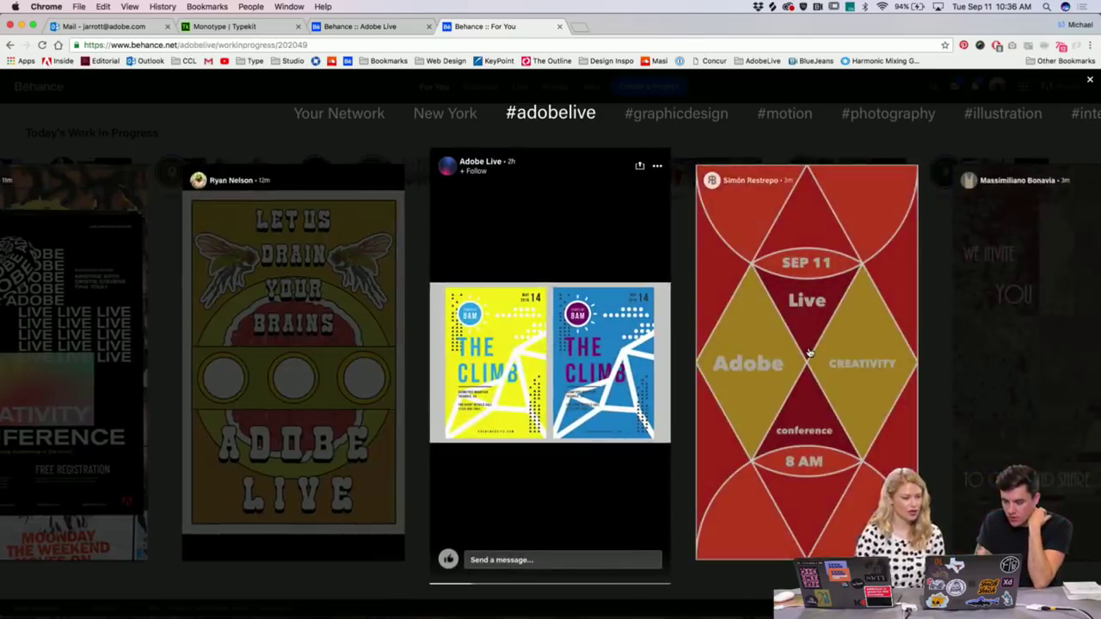
left_click(770, 397)
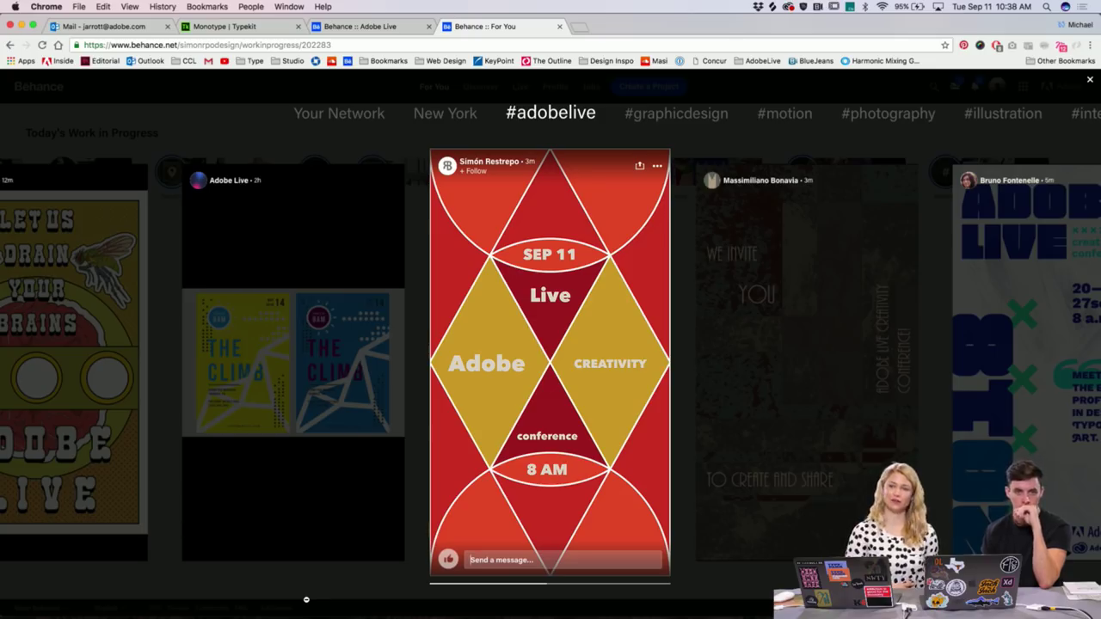
- Advance to the teal-and-maroon 'We invite you to create and share' poster story
left_click(621, 521)
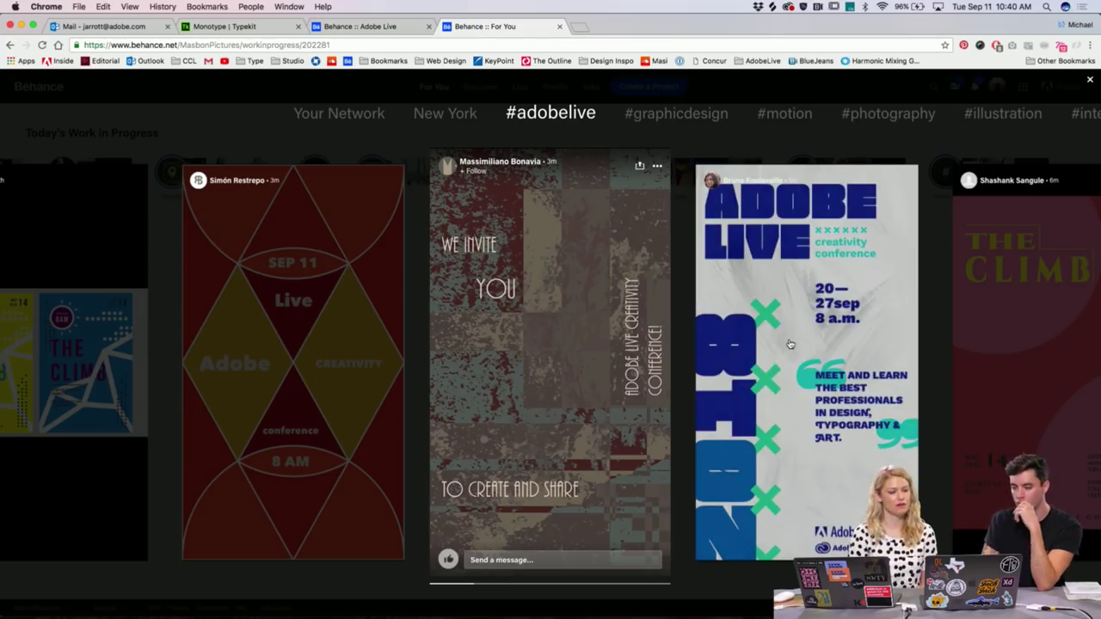
- Open the blue-and-mint Adobe Live poster story dated 20–27 Sep, 8 a.m
left_click(785, 332)
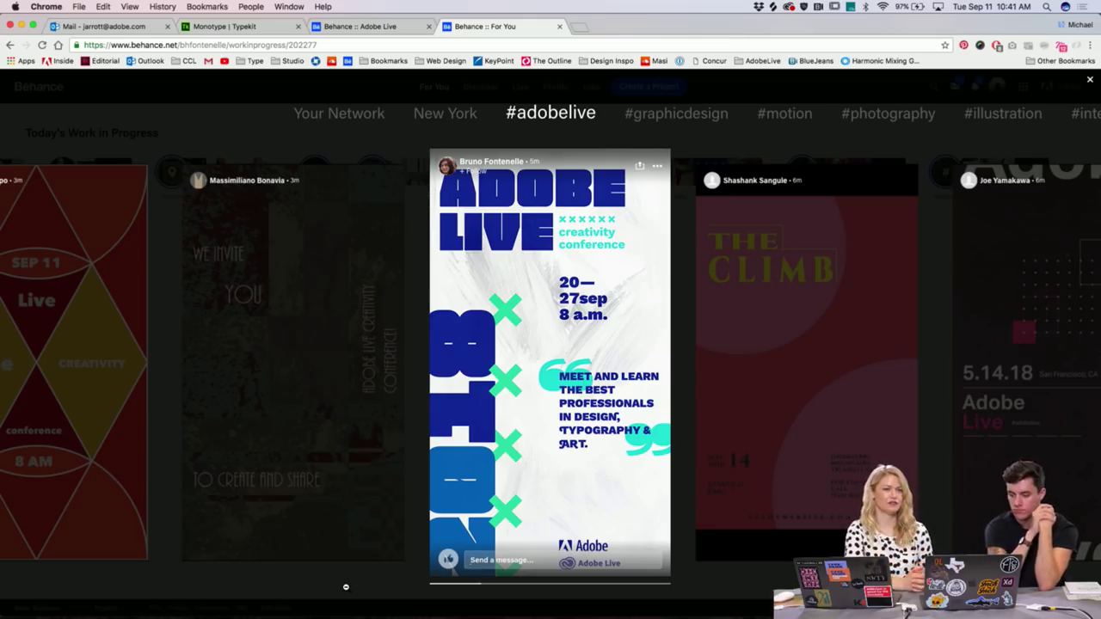
- Advance to the coral-and-pink 'The Climb' poster dated May 14, 2016
left_click(818, 455)
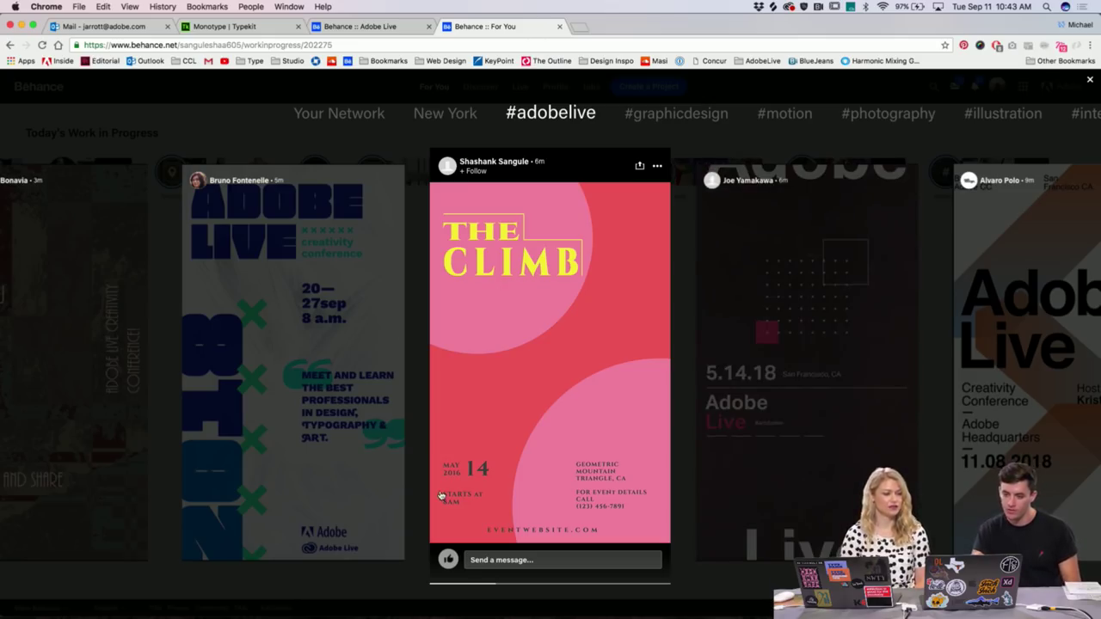
- Advance to the dark maroon Adobe Live poster for 5.14.18, San Francisco
left_click(752, 540)
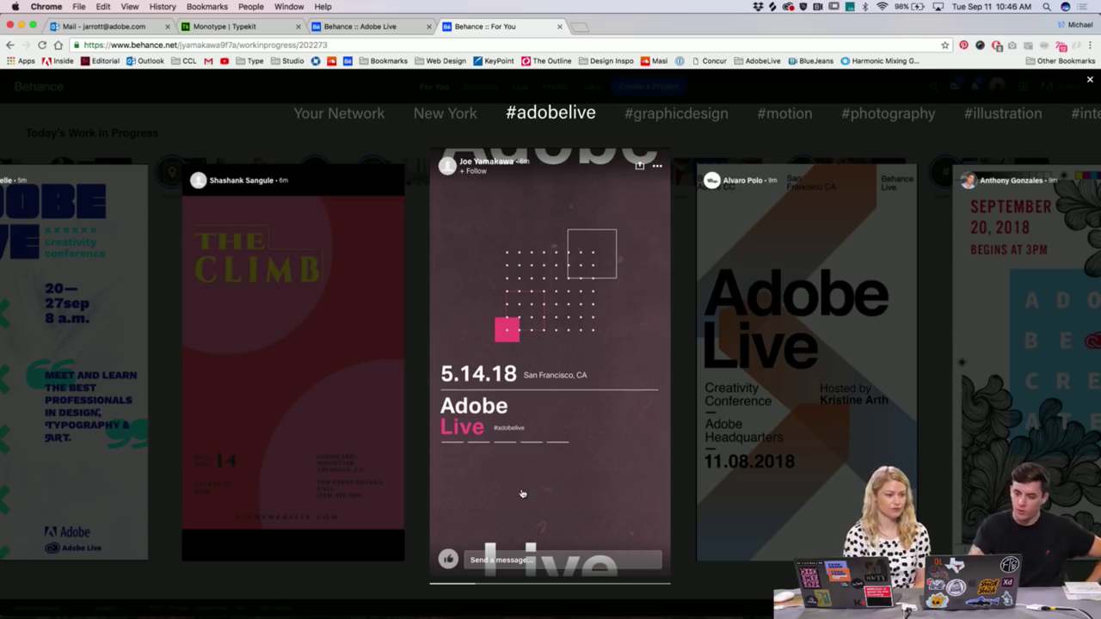
- Advance to the white-and-copper Adobe Live poster dated 11.08.2018
left_click(634, 454)
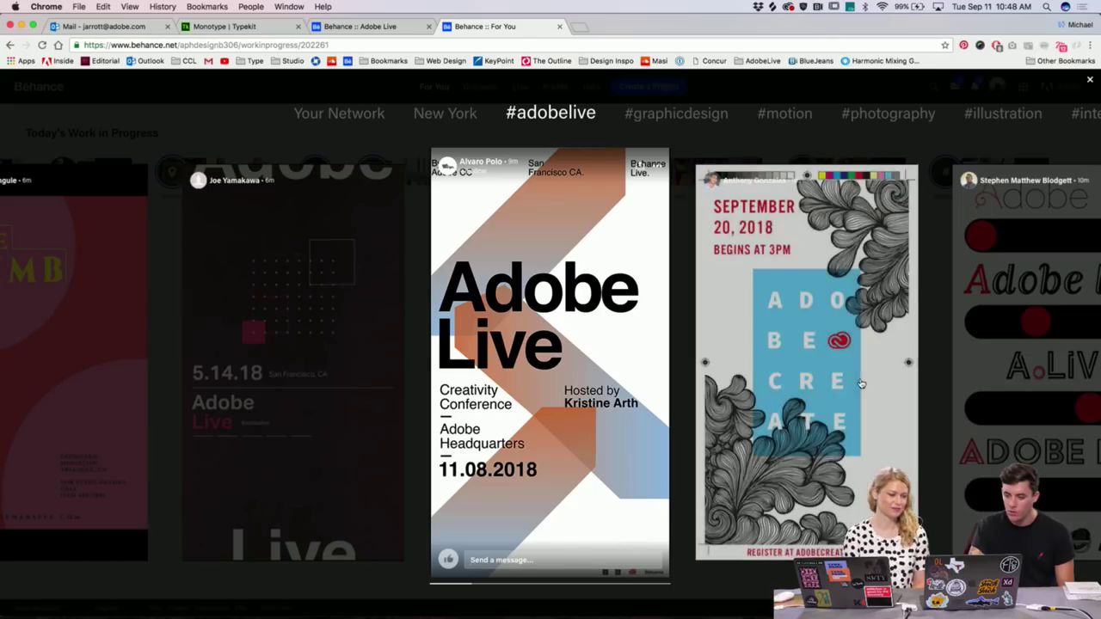
- Advance to the swirly 'Adobe Create' poster dated September 20, 2018, 3PM
left_click(831, 399)
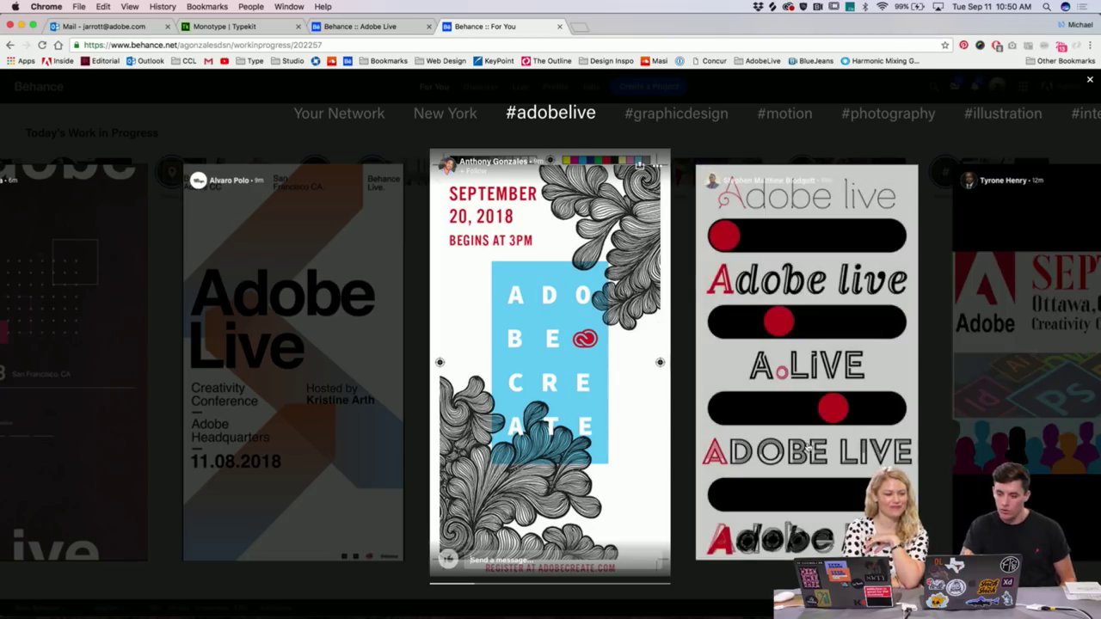
- Advance to the typographic 'Adobe live' poster with red-dot slider bars
left_click(862, 371)
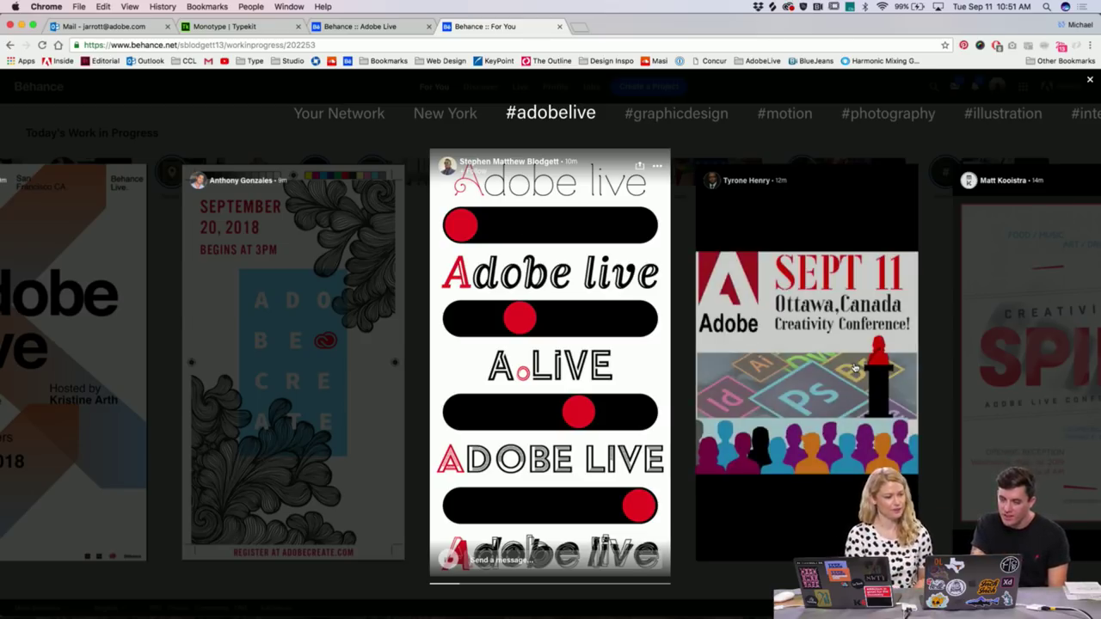
- Advance the story viewer to the SEPT 11 Ottawa, Canada Creativity Conference poster
left_click(855, 368)
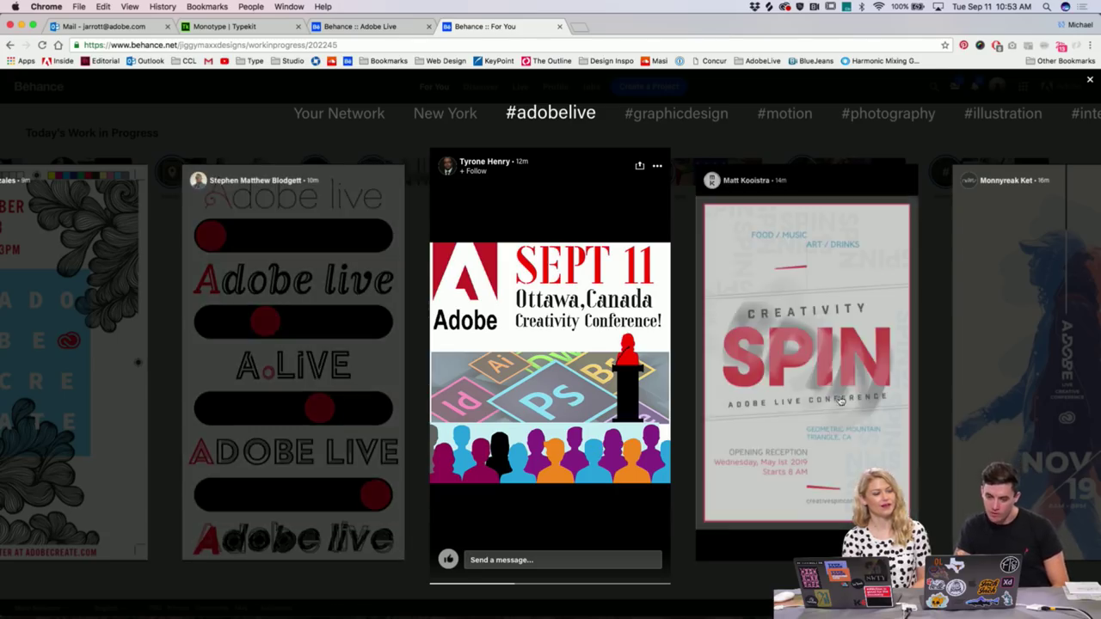
- Move past the Creativity SPIN poster to the NOV 19 walking-figures poster story
left_click(841, 401)
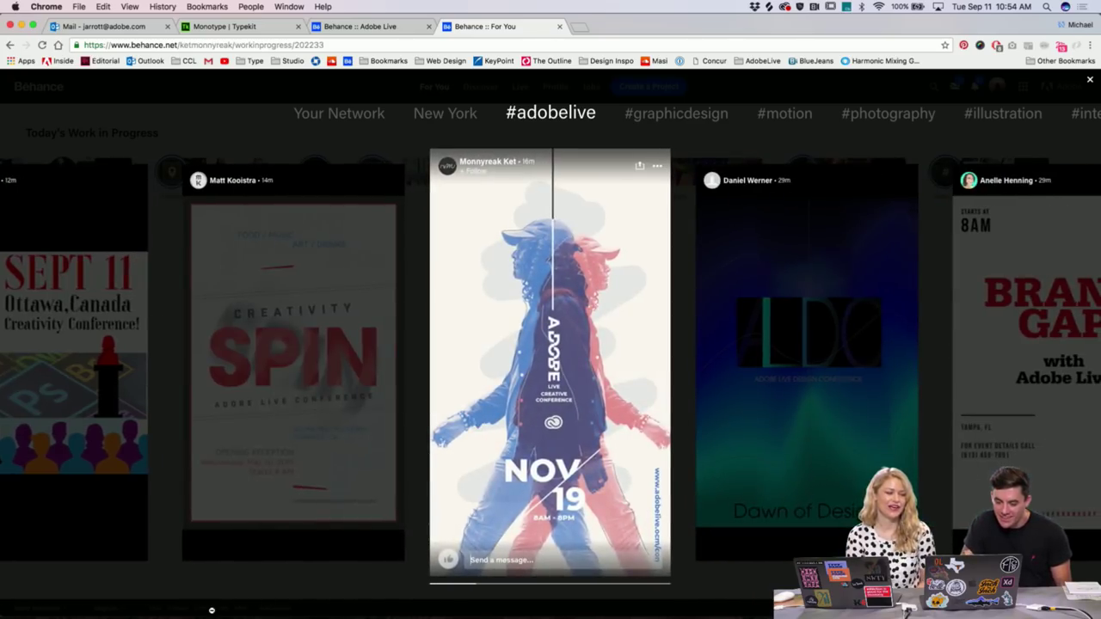
- Focus the reply field on the NOV 19 story, then advance to the Dawn of Design poster
left_click(470, 560)
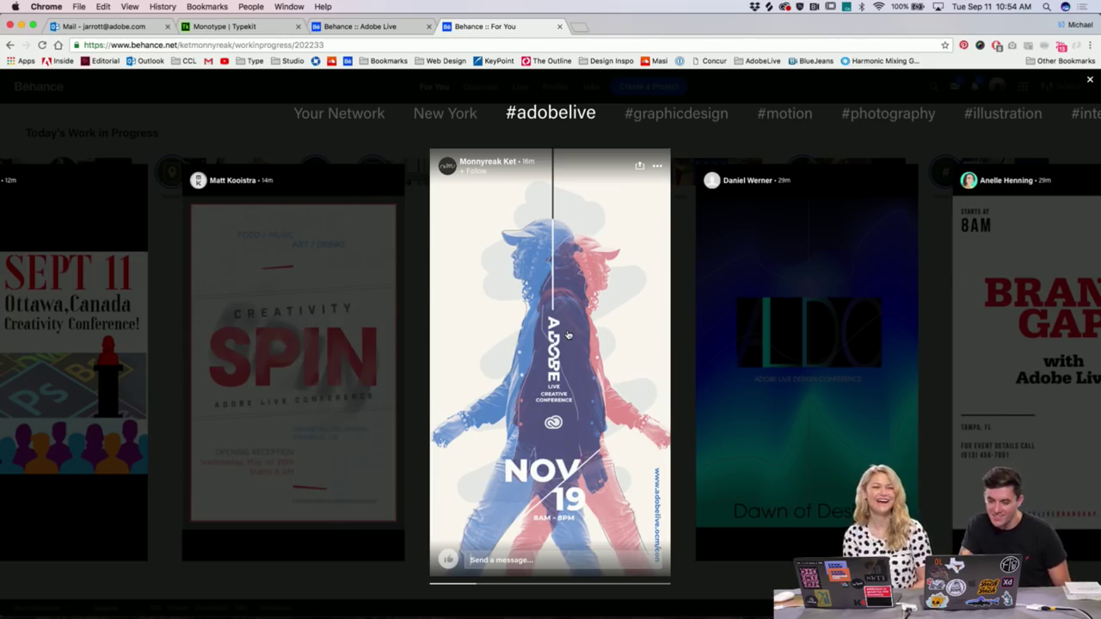
left_click(747, 336)
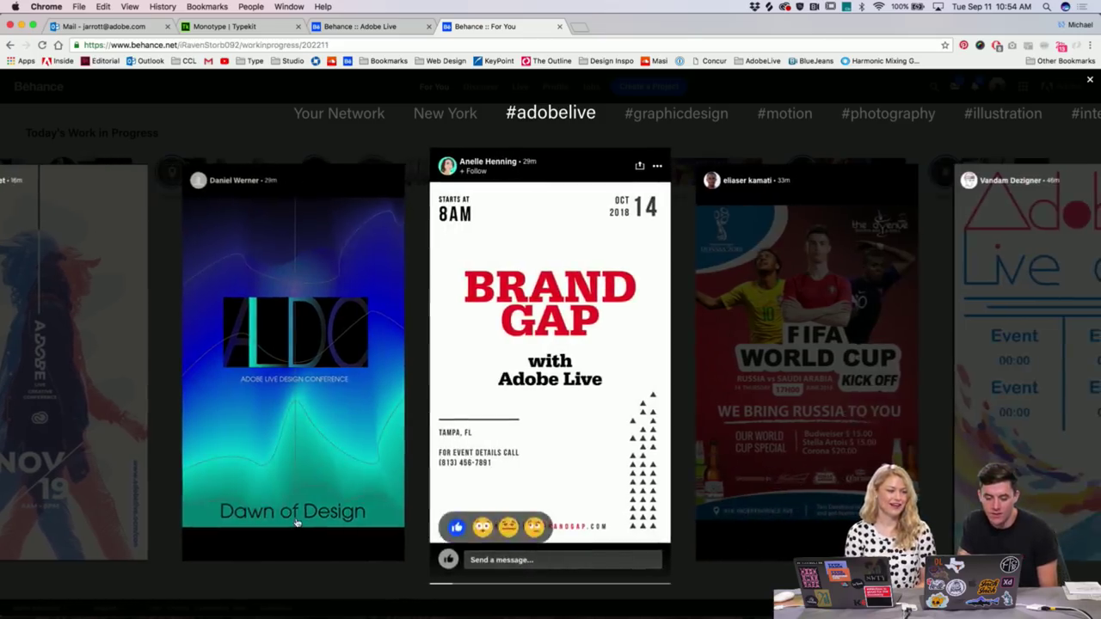
- Step through the Brand Gap and FIFA World Cup stories to the Adobe Live CC poster
left_click(399, 534)
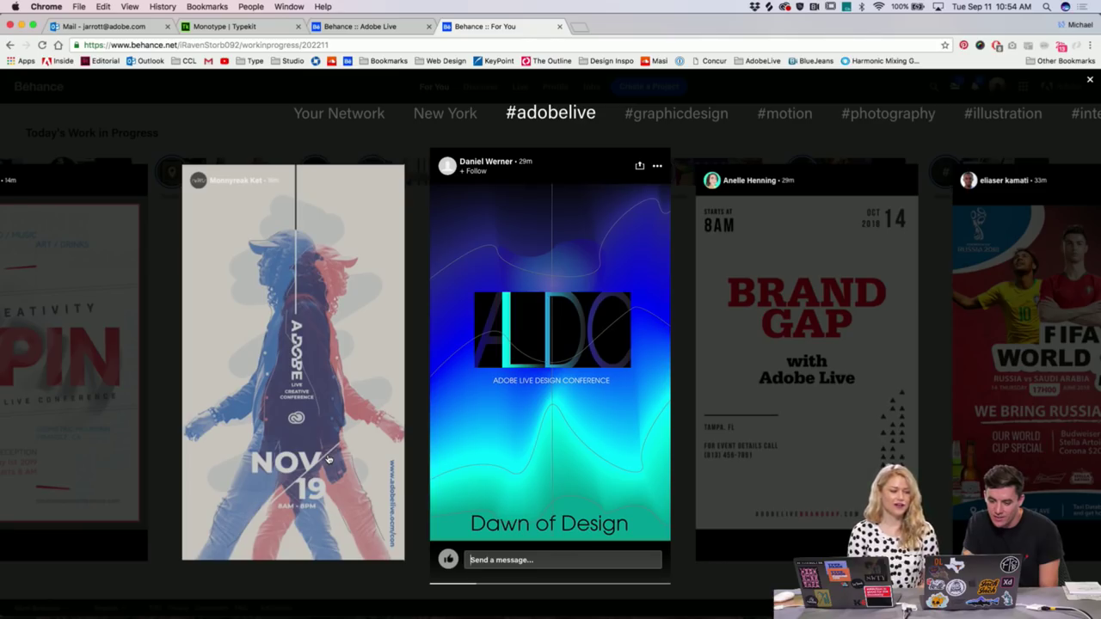
key("Right")
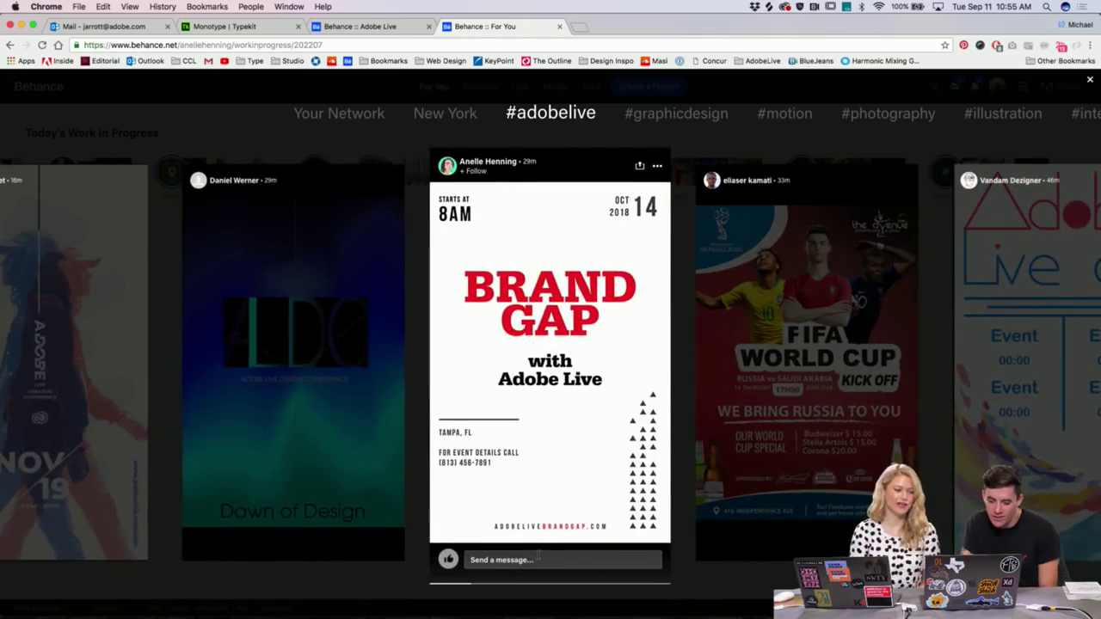
left_click(539, 559)
left_click(818, 405)
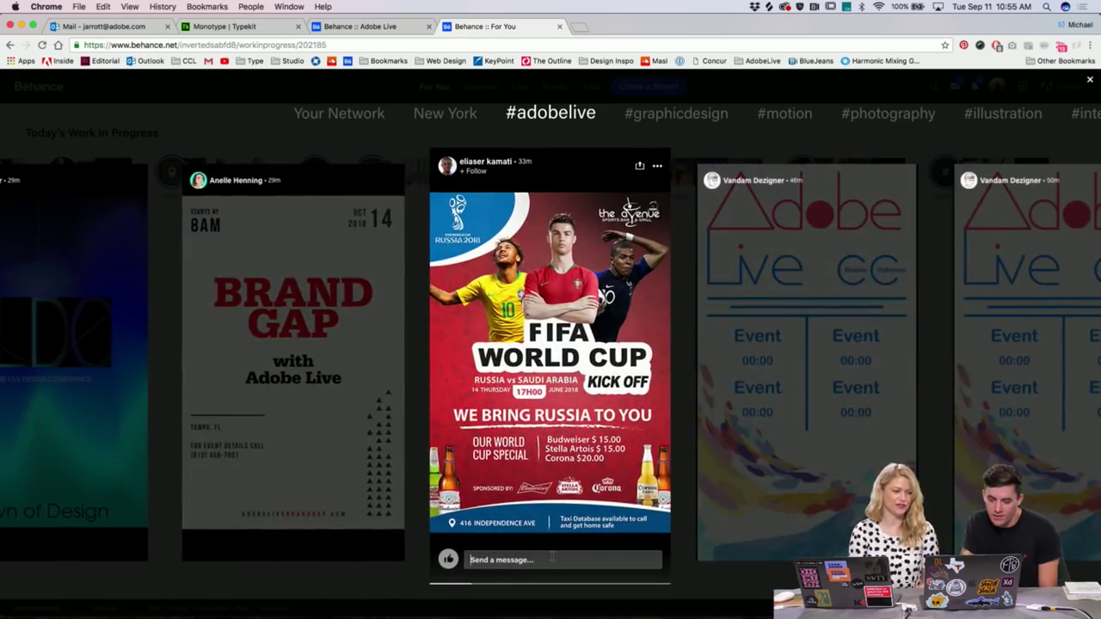
left_click(777, 437)
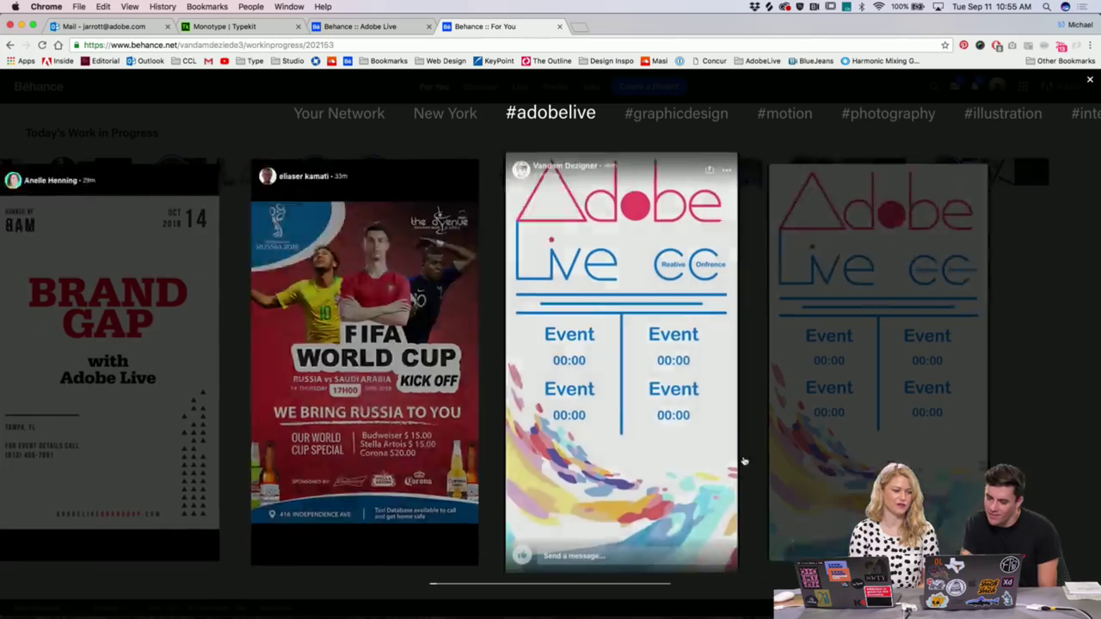